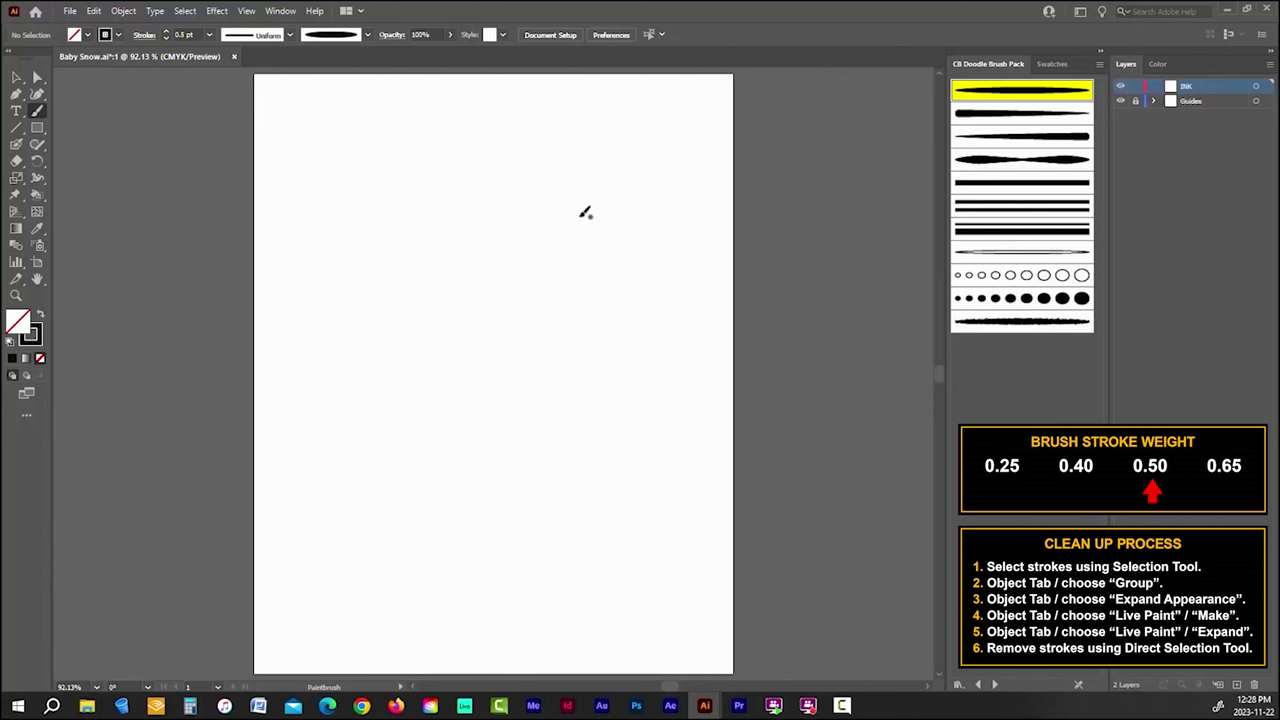
{"action": "mouse_move", "coordinate": [588, 180]}
{"action": "left_mouse_down"}
{"action": "mouse_move", "coordinate": [589, 228]}
{"action": "mouse_move", "coordinate": [655, 196]}
{"action": "mouse_move", "coordinate": [621, 191]}
{"action": "mouse_move", "coordinate": [646, 152]}
{"action": "left_mouse_up"}
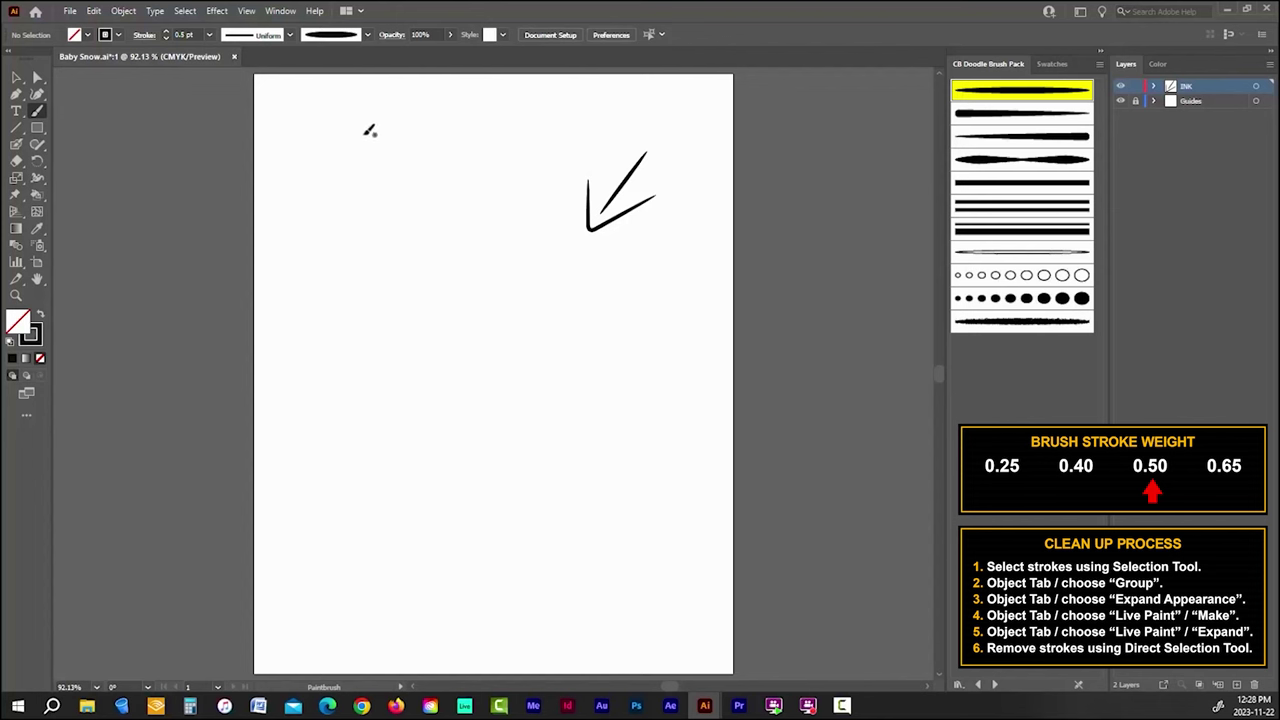
{"action": "mouse_move", "coordinate": [364, 131]}
{"action": "left_mouse_down"}
{"action": "mouse_move", "coordinate": [330, 191]}
{"action": "mouse_move", "coordinate": [376, 252]}
{"action": "mouse_move", "coordinate": [468, 241]}
{"action": "left_mouse_up"}
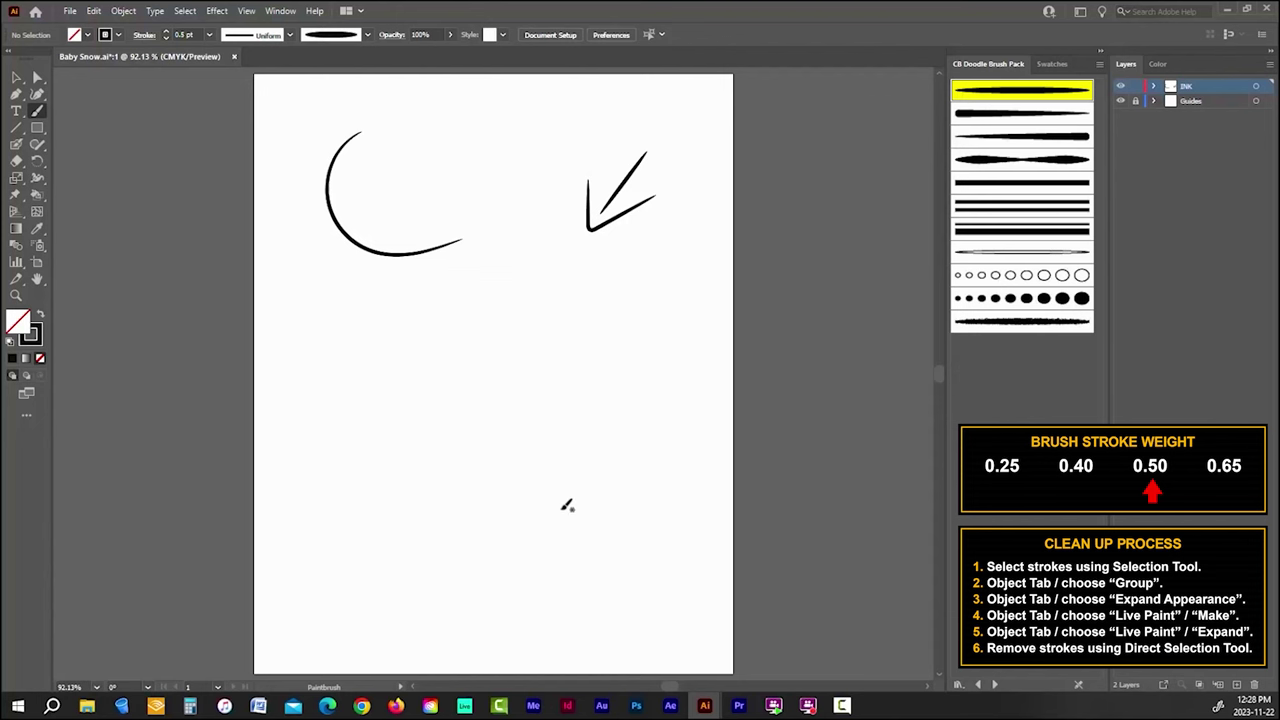
{"action": "key", "text": "ctrl+z"}
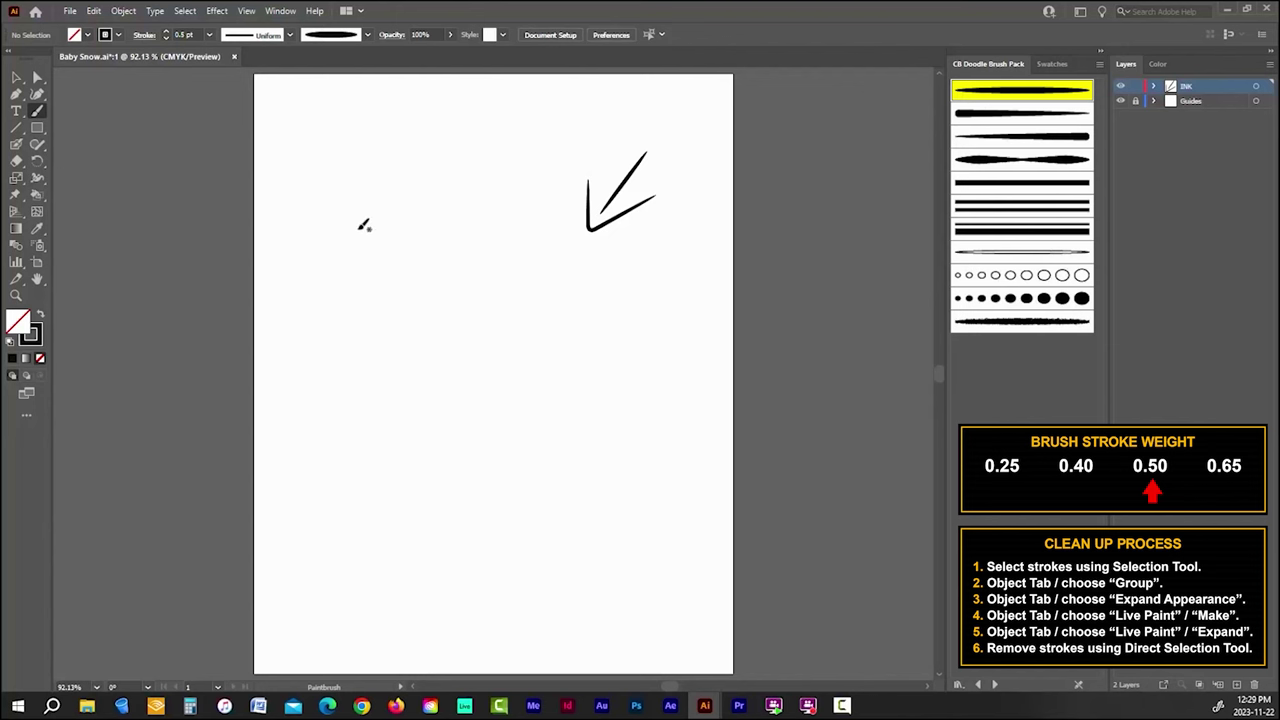
{"action": "key", "text": "ctrl+z"}
{"action": "key", "text": "ctrl+z"}
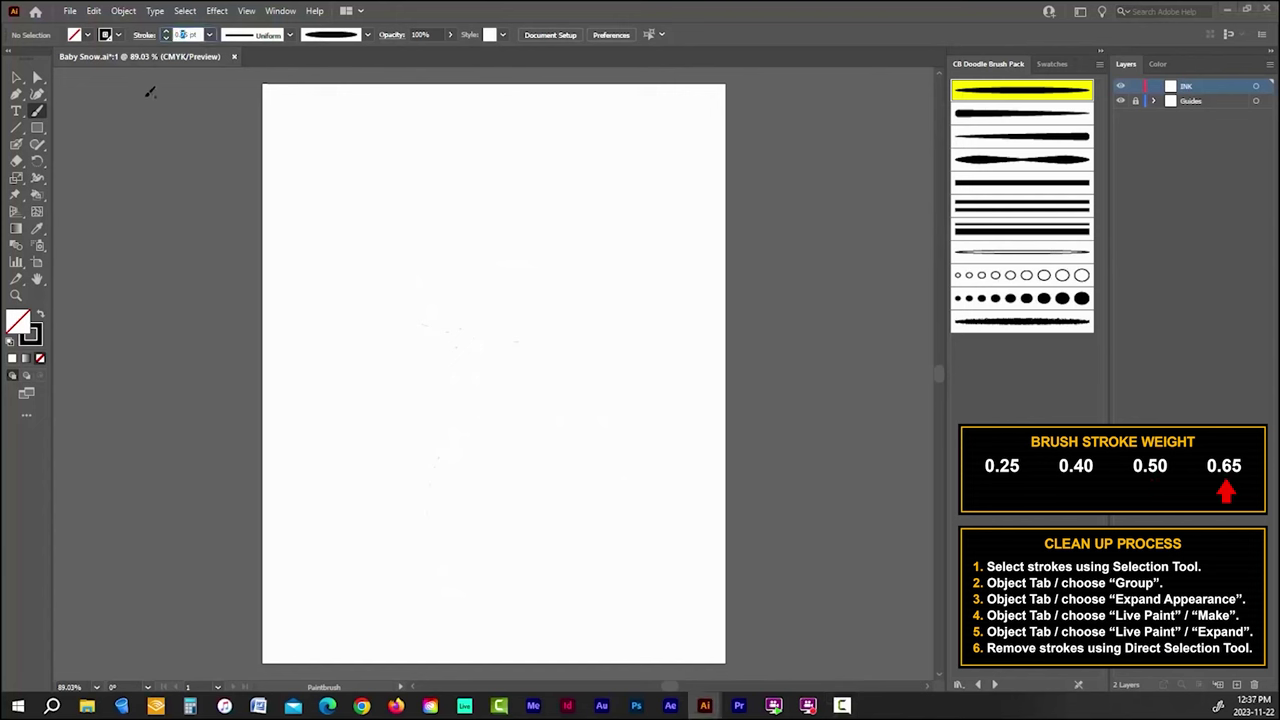
Step: Set the brush stroke weight to 0.65 pt and the Paintbrush fidelity to its smoothest setting
{"action": "type", "text": "0.65"}
{"action": "key", "text": "Return"}
{"action": "double_click", "coordinate": [38, 112]}
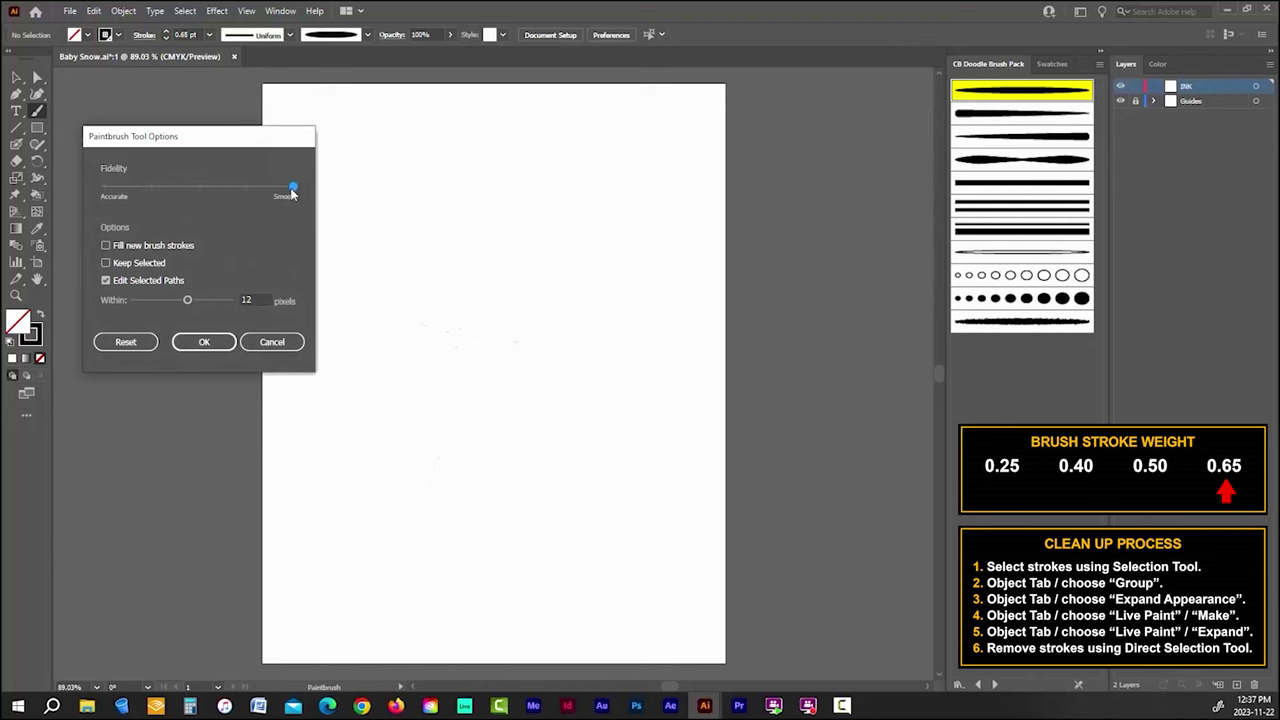
{"action": "left_click", "coordinate": [206, 342]}
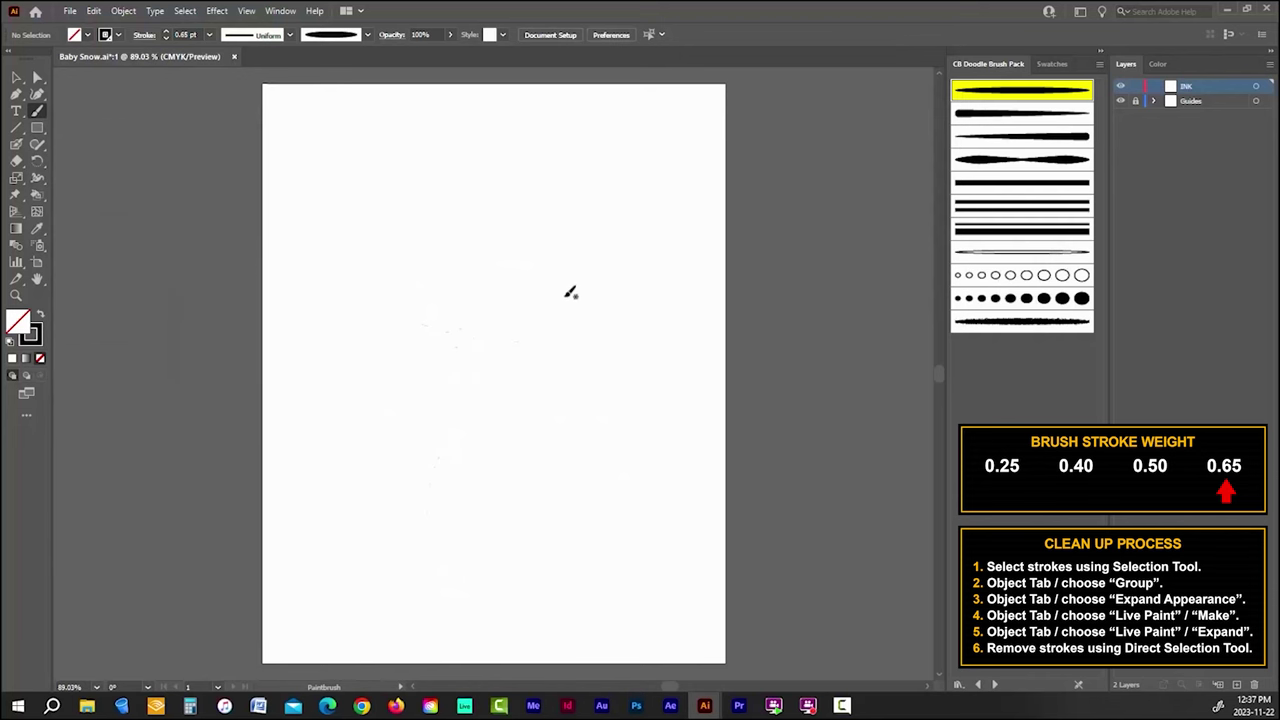
Step: Paint a round head outline about 3.5 in wide and 3.2 in tall near the page centre, and widen it slightly
{"action": "mouse_move", "coordinate": [568, 288]}
{"action": "left_mouse_down"}
{"action": "mouse_move", "coordinate": [600, 343]}
{"action": "mouse_move", "coordinate": [577, 391]}
{"action": "mouse_move", "coordinate": [523, 423]}
{"action": "mouse_move", "coordinate": [449, 421]}
{"action": "mouse_move", "coordinate": [401, 363]}
{"action": "mouse_move", "coordinate": [407, 292]}
{"action": "mouse_move", "coordinate": [461, 251]}
{"action": "mouse_move", "coordinate": [515, 247]}
{"action": "mouse_move", "coordinate": [590, 301]}
{"action": "left_mouse_up"}
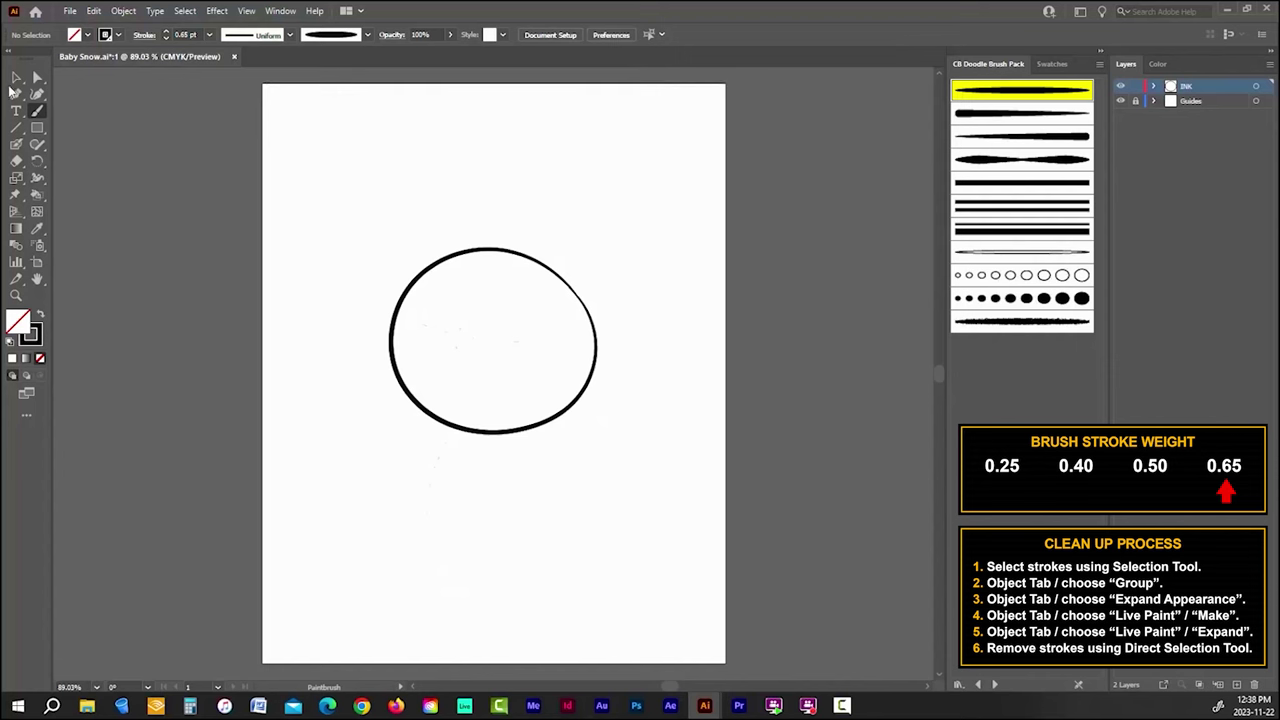
{"action": "left_click", "coordinate": [17, 80]}
{"action": "left_click", "coordinate": [595, 372]}
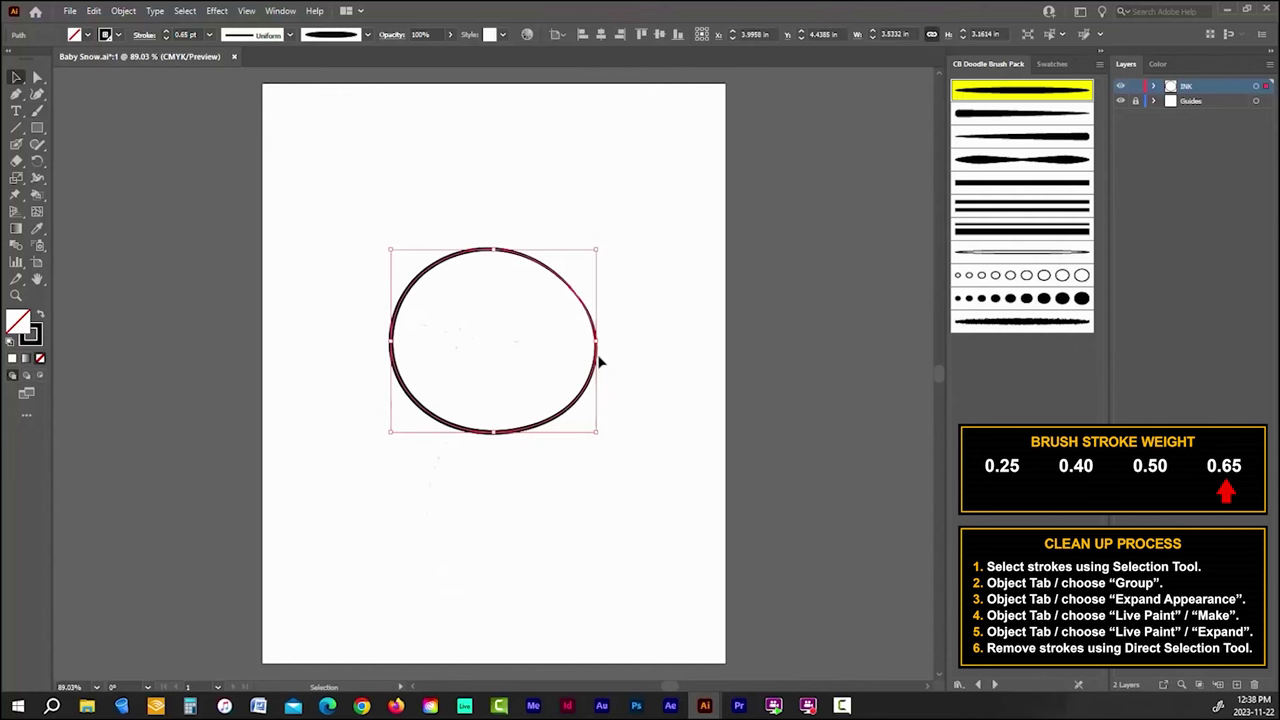
{"action": "left_click_drag", "start_coordinate": [600, 339], "coordinate": [608, 338]}
{"action": "left_click", "coordinate": [643, 366]}
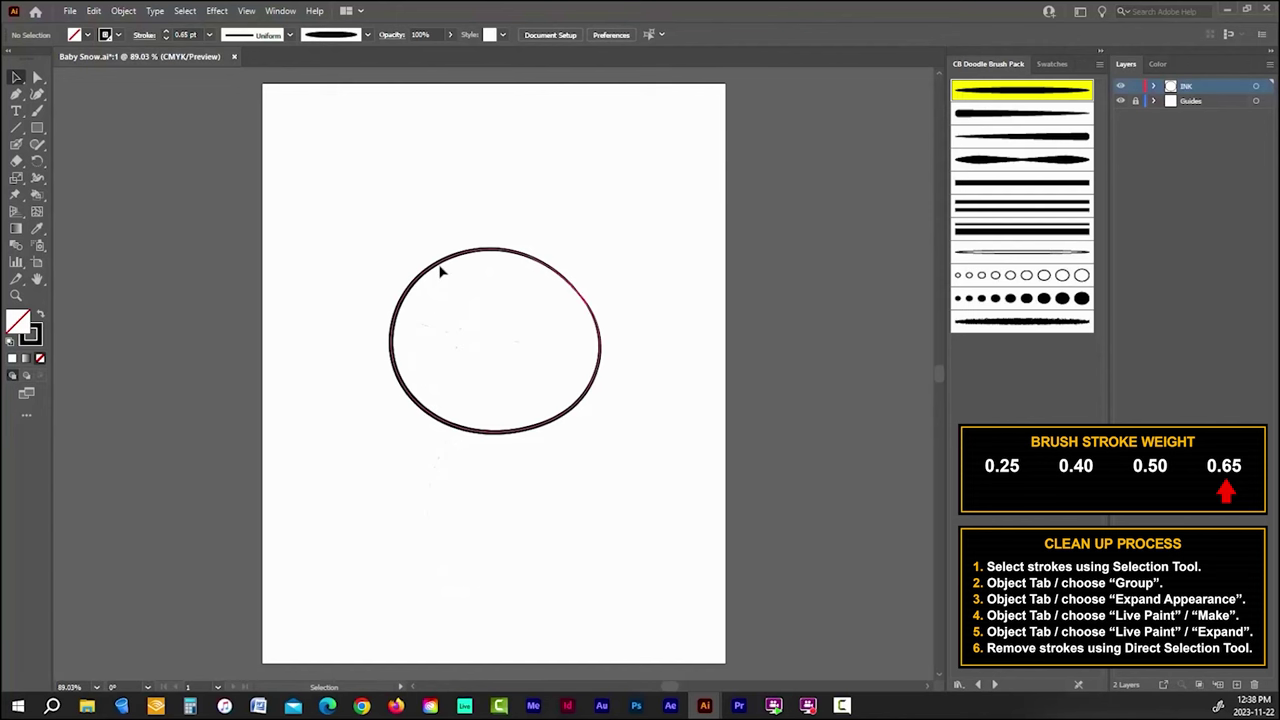
Step: Paint a larger round body outline about 4.5 in wide below the head, with both open ends overlapping into the head
{"action": "left_click", "coordinate": [37, 110]}
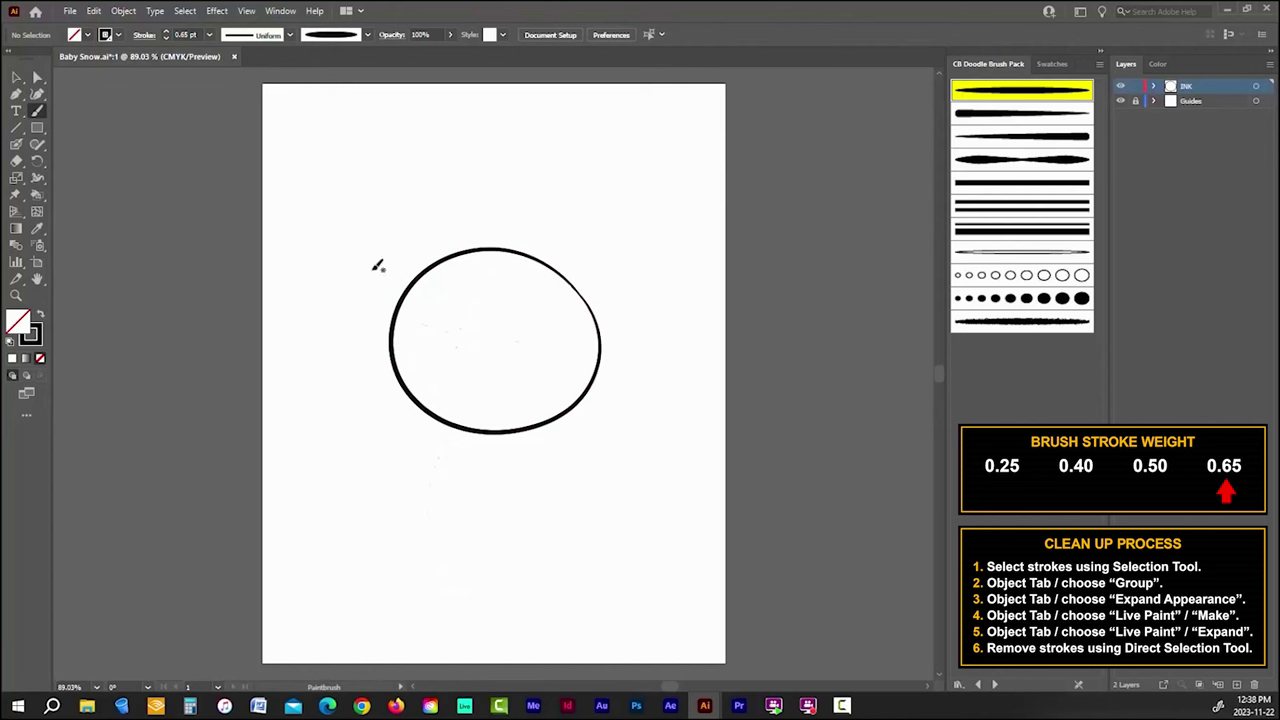
{"action": "mouse_move", "coordinate": [542, 390]}
{"action": "left_mouse_down"}
{"action": "mouse_move", "coordinate": [597, 421]}
{"action": "mouse_move", "coordinate": [611, 447]}
{"action": "mouse_move", "coordinate": [607, 519]}
{"action": "mouse_move", "coordinate": [580, 561]}
{"action": "mouse_move", "coordinate": [545, 580]}
{"action": "mouse_move", "coordinate": [477, 591]}
{"action": "mouse_move", "coordinate": [429, 575]}
{"action": "mouse_move", "coordinate": [365, 522]}
{"action": "mouse_move", "coordinate": [362, 442]}
{"action": "mouse_move", "coordinate": [411, 389]}
{"action": "mouse_move", "coordinate": [474, 375]}
{"action": "mouse_move", "coordinate": [541, 387]}
{"action": "left_mouse_up"}
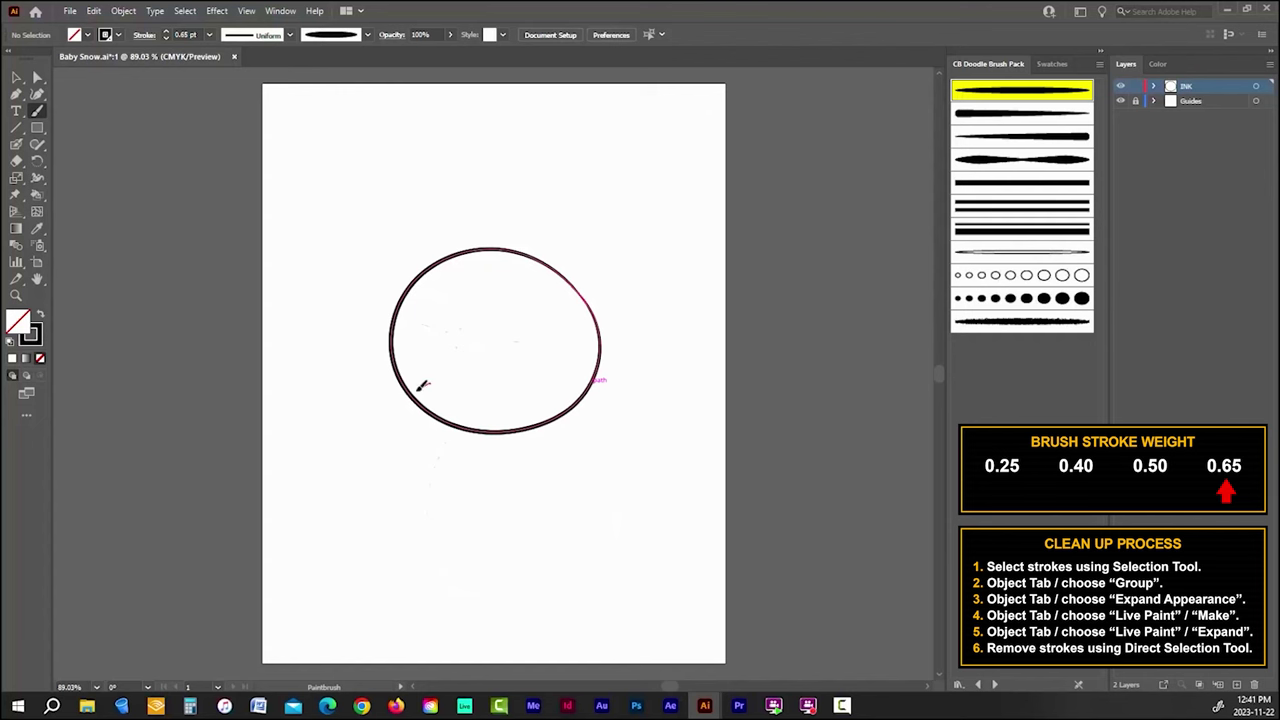
{"action": "mouse_move", "coordinate": [424, 386]}
{"action": "left_mouse_down"}
{"action": "mouse_move", "coordinate": [368, 440]}
{"action": "mouse_move", "coordinate": [359, 514]}
{"action": "mouse_move", "coordinate": [419, 574]}
{"action": "mouse_move", "coordinate": [492, 593]}
{"action": "mouse_move", "coordinate": [578, 562]}
{"action": "mouse_move", "coordinate": [613, 514]}
{"action": "mouse_move", "coordinate": [607, 433]}
{"action": "mouse_move", "coordinate": [535, 381]}
{"action": "left_mouse_up"}
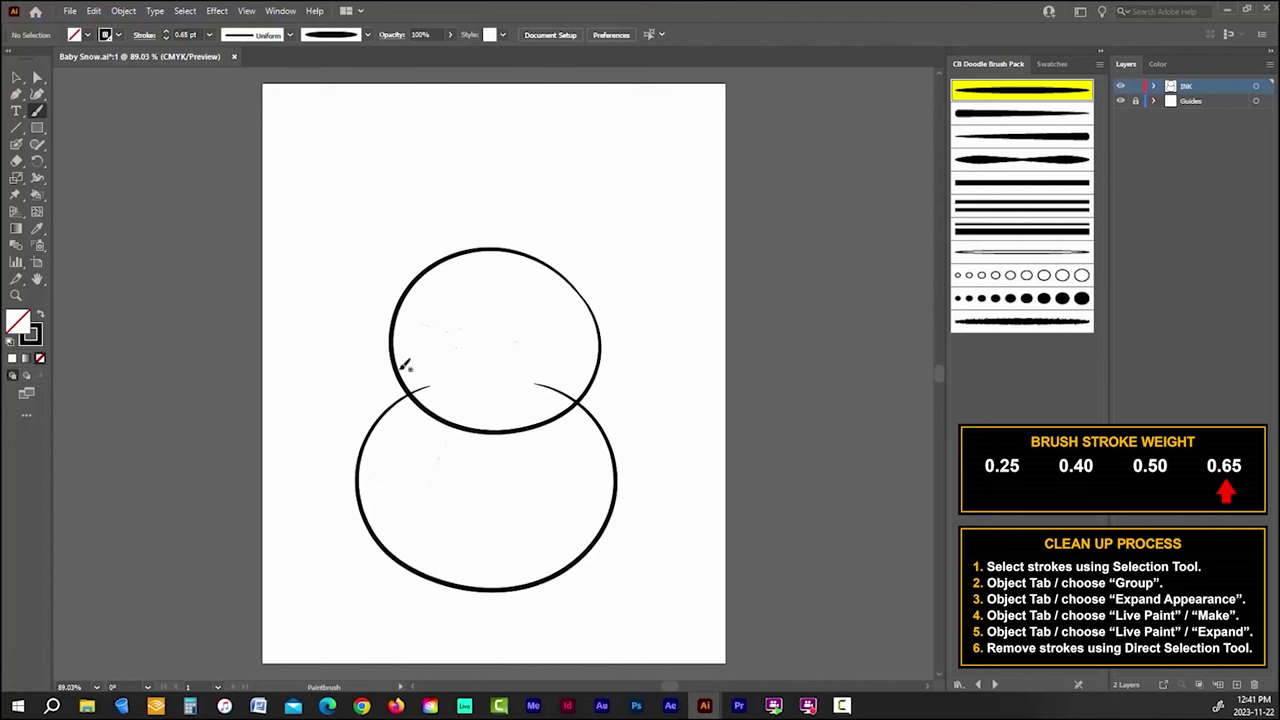
Step: Group the head and body outlines and expand the group's appearance
{"action": "left_click", "coordinate": [16, 77]}
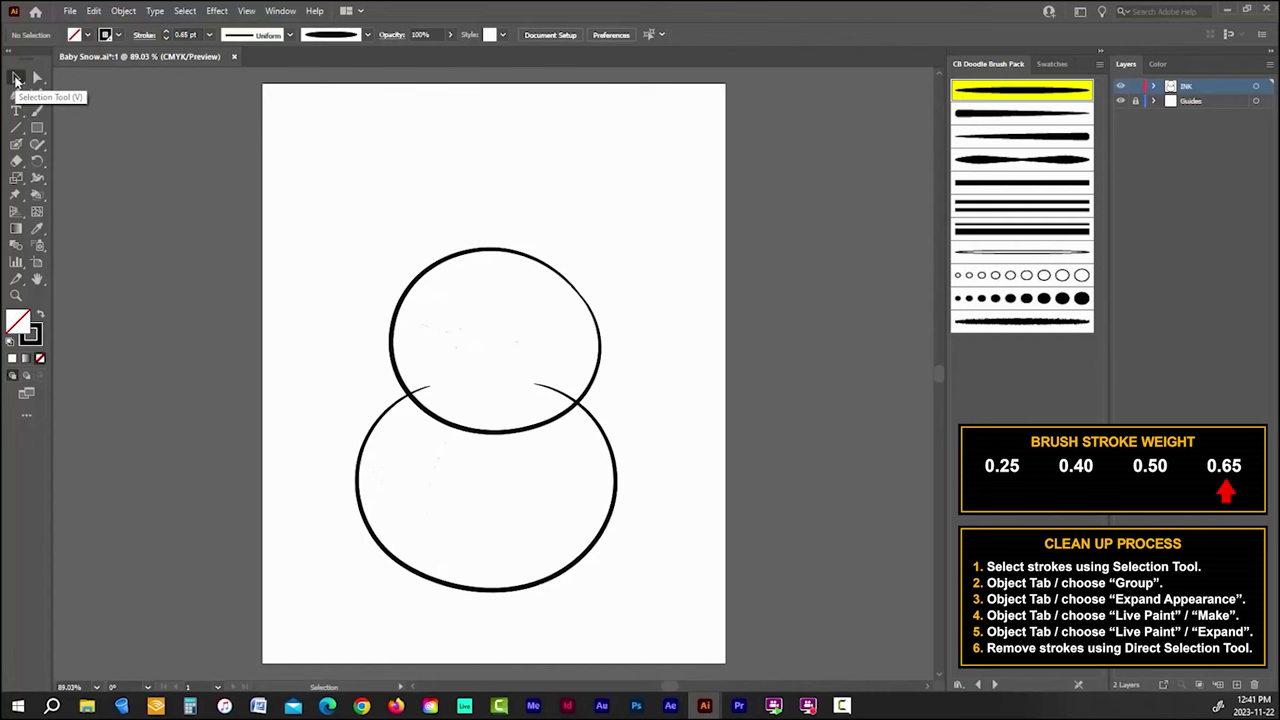
{"action": "left_click_drag", "start_coordinate": [340, 247], "coordinate": [651, 578]}
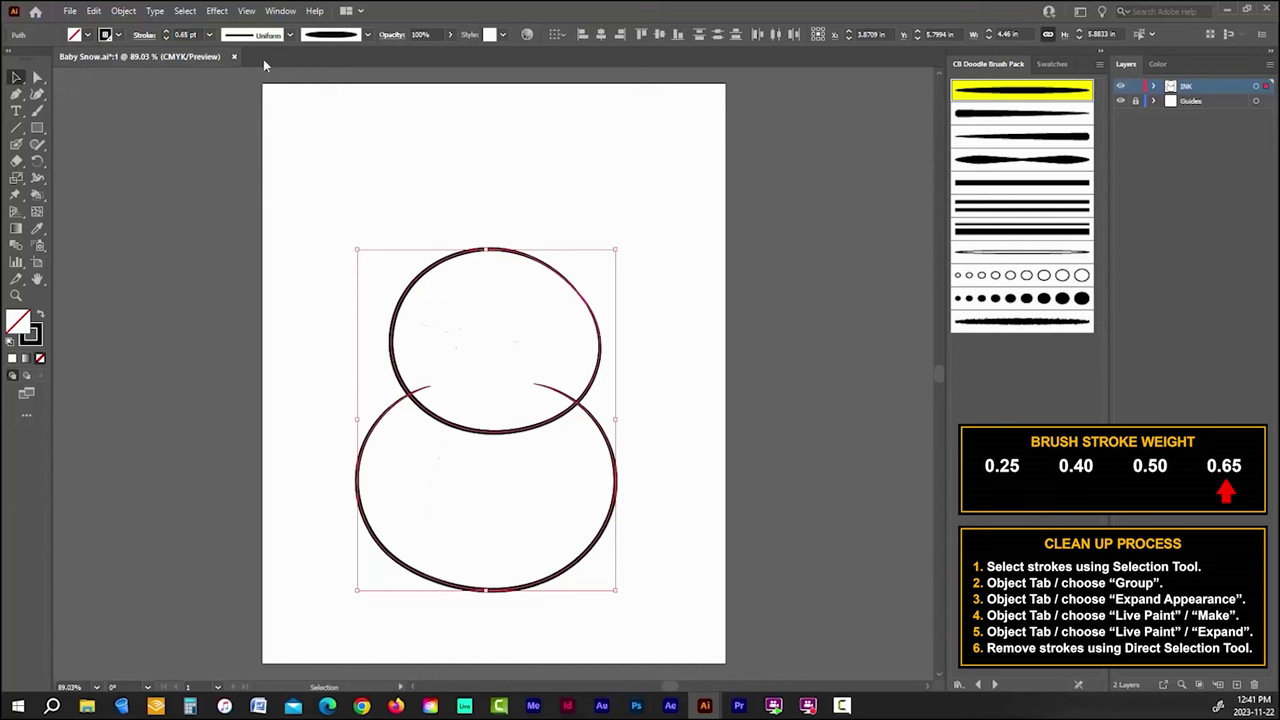
{"action": "left_click", "coordinate": [123, 11]}
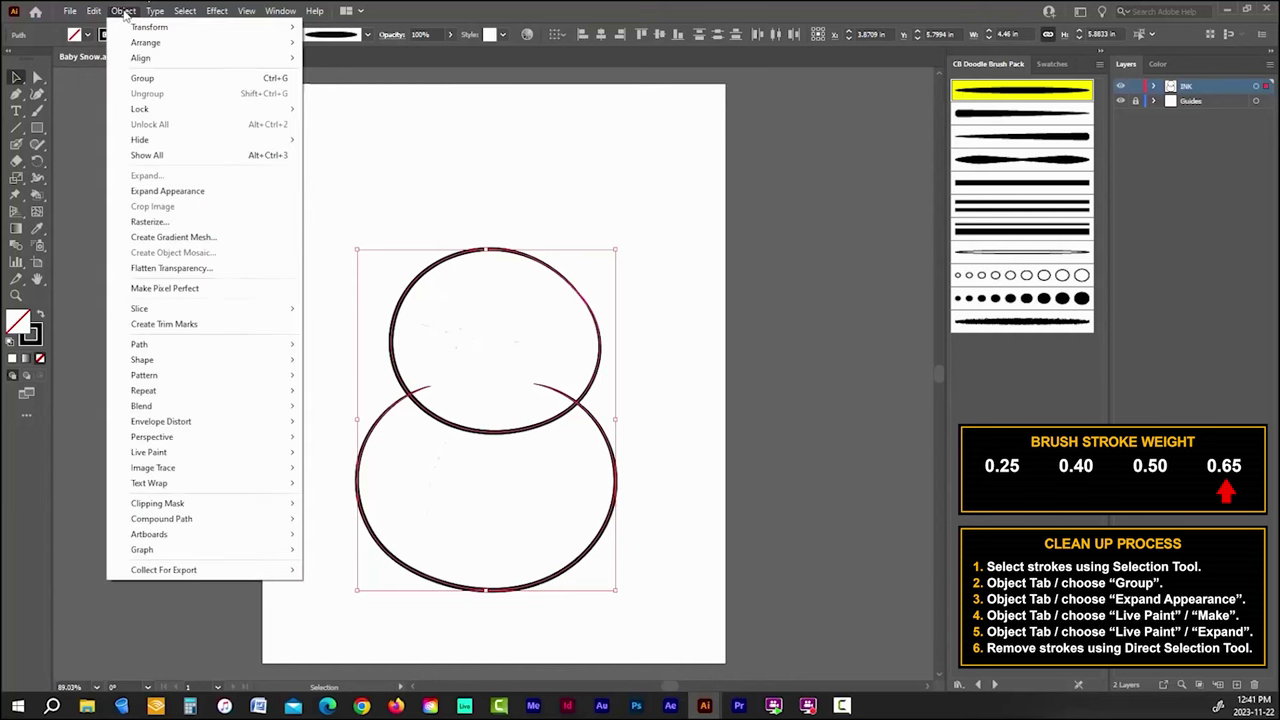
{"action": "left_click", "coordinate": [150, 79]}
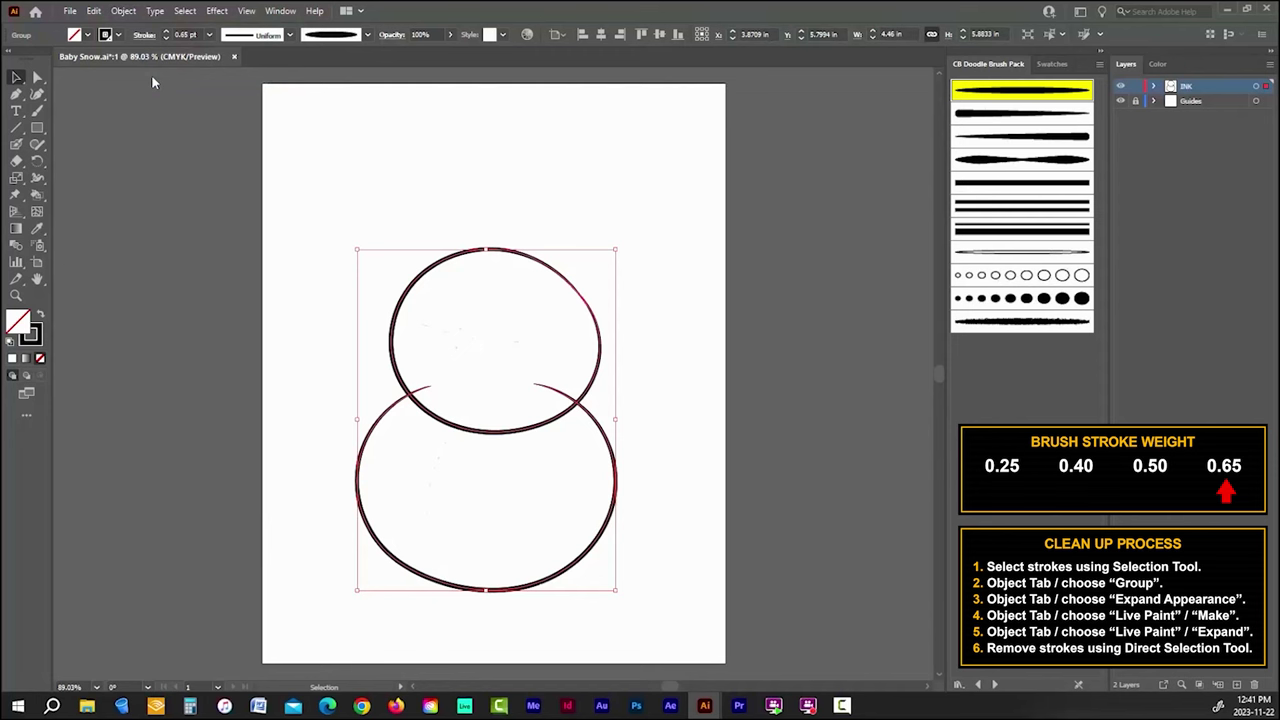
{"action": "left_click", "coordinate": [123, 11]}
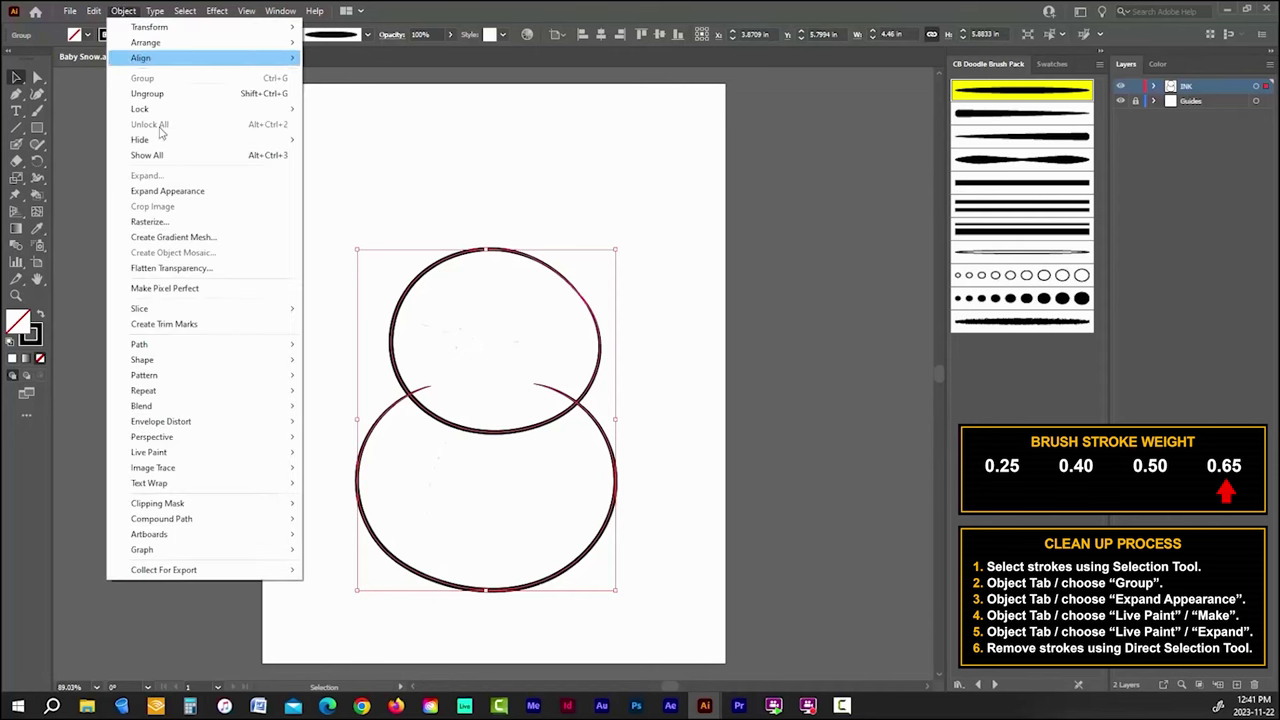
{"action": "left_click", "coordinate": [162, 193]}
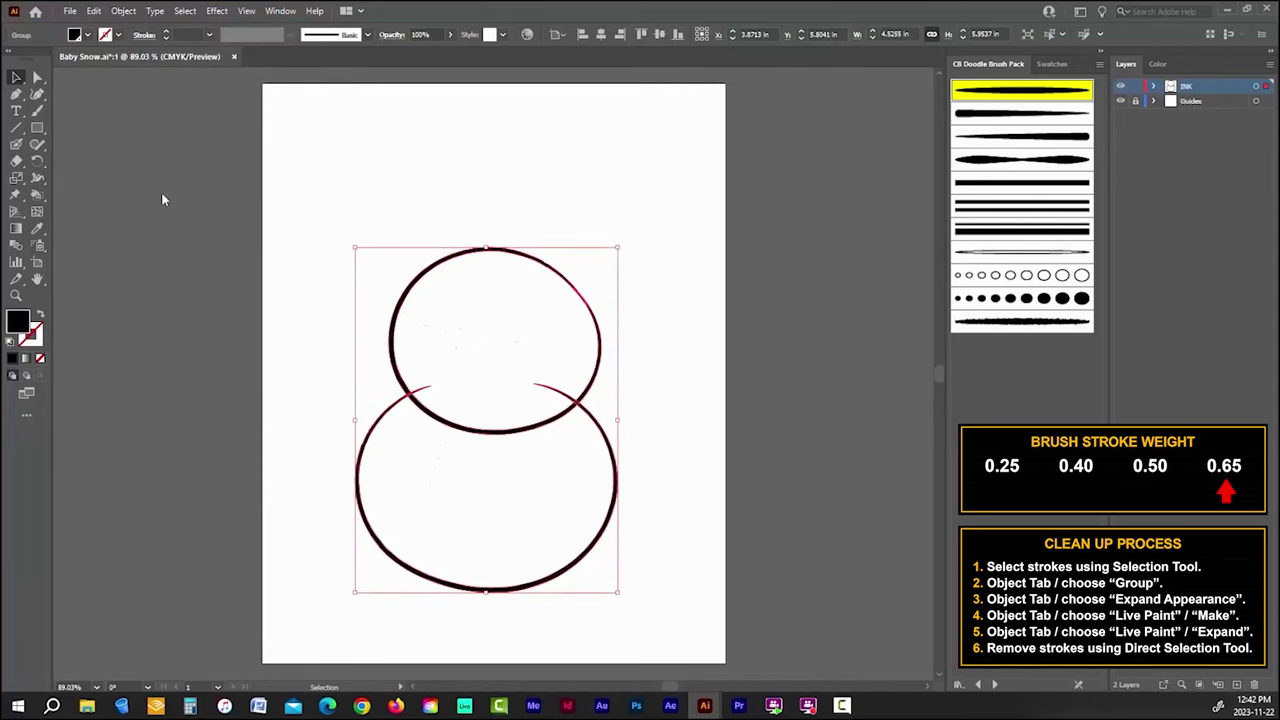
Step: Make the grouped head and body outlines a Live Paint object and expand it
{"action": "left_click", "coordinate": [125, 11]}
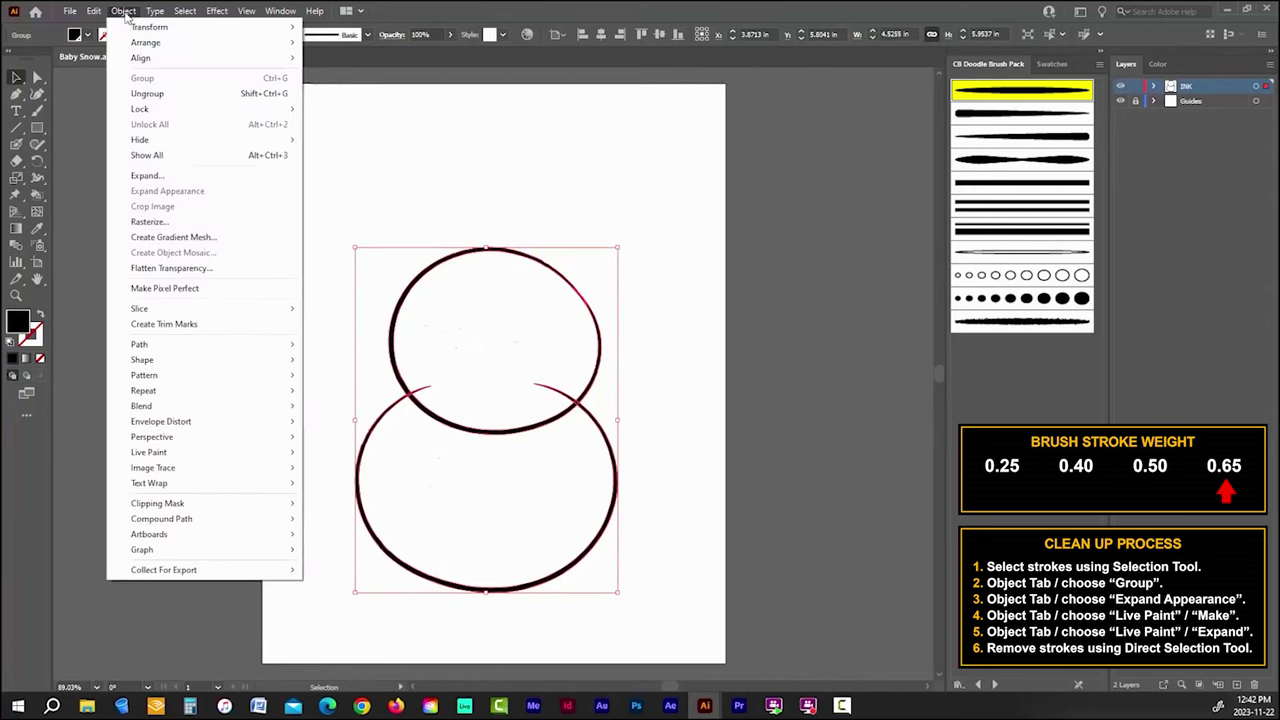
{"action": "mouse_move", "coordinate": [175, 452]}
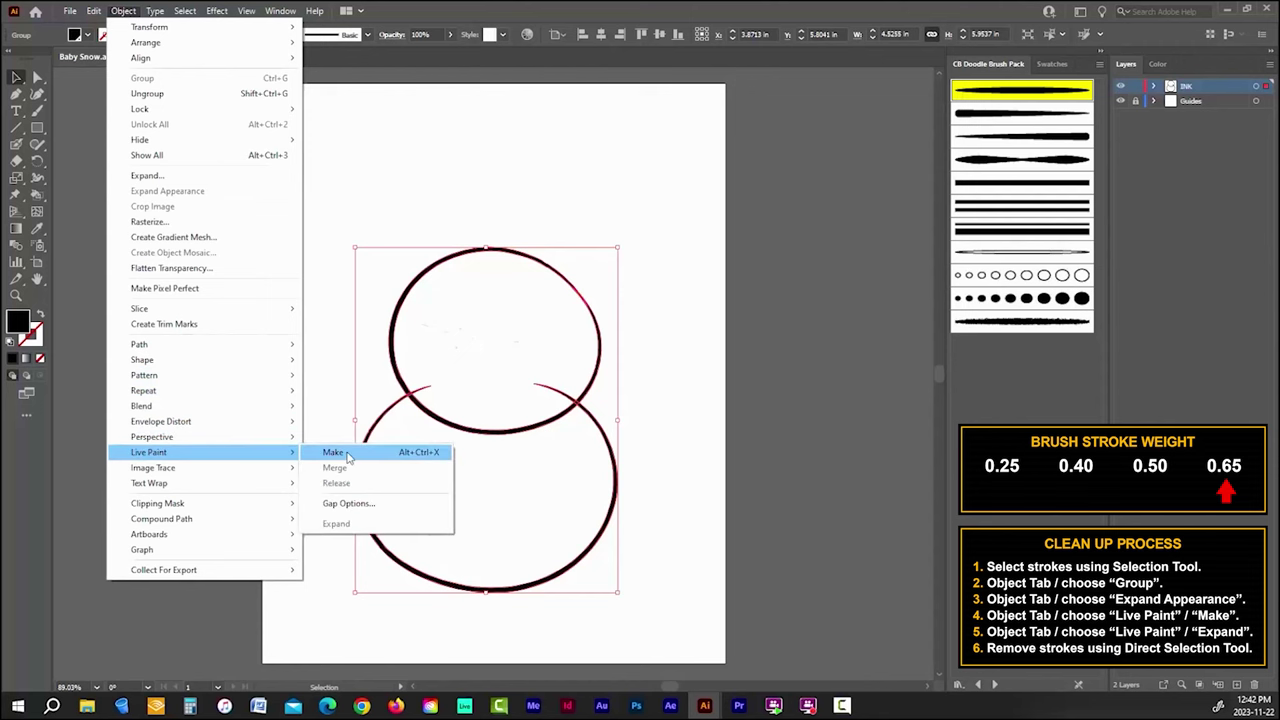
{"action": "left_click", "coordinate": [334, 453]}
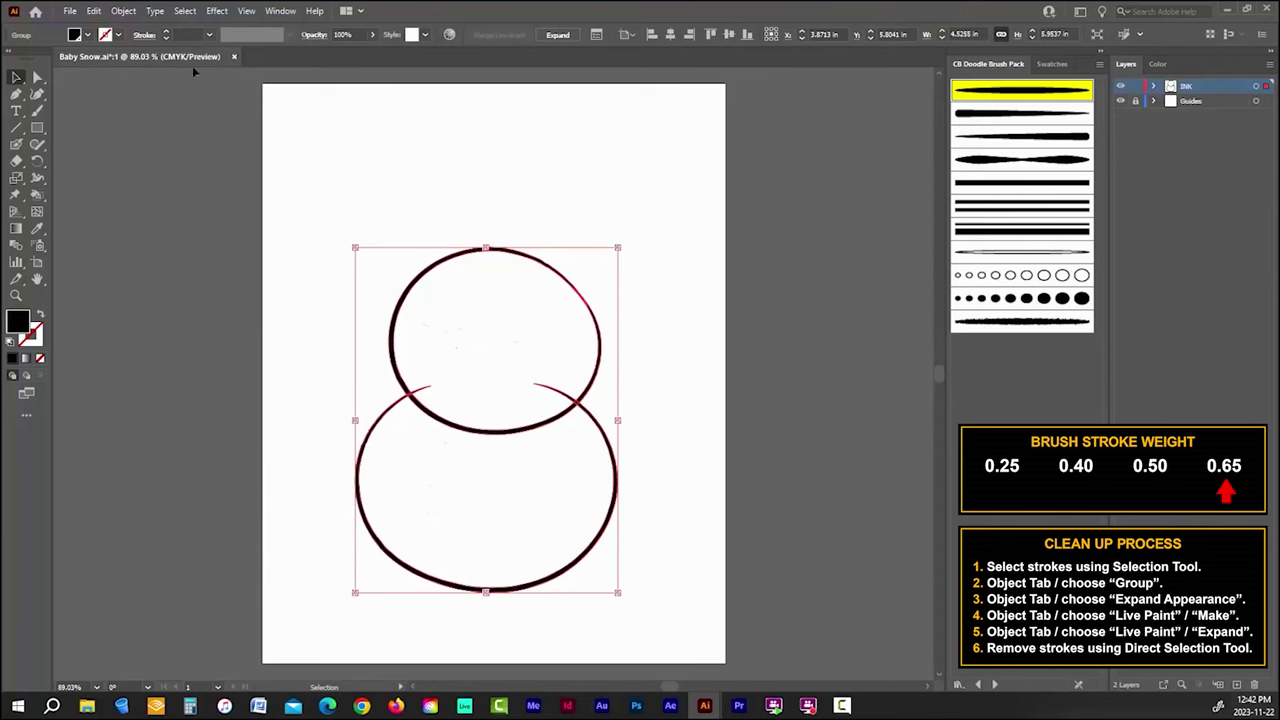
{"action": "left_click", "coordinate": [123, 10]}
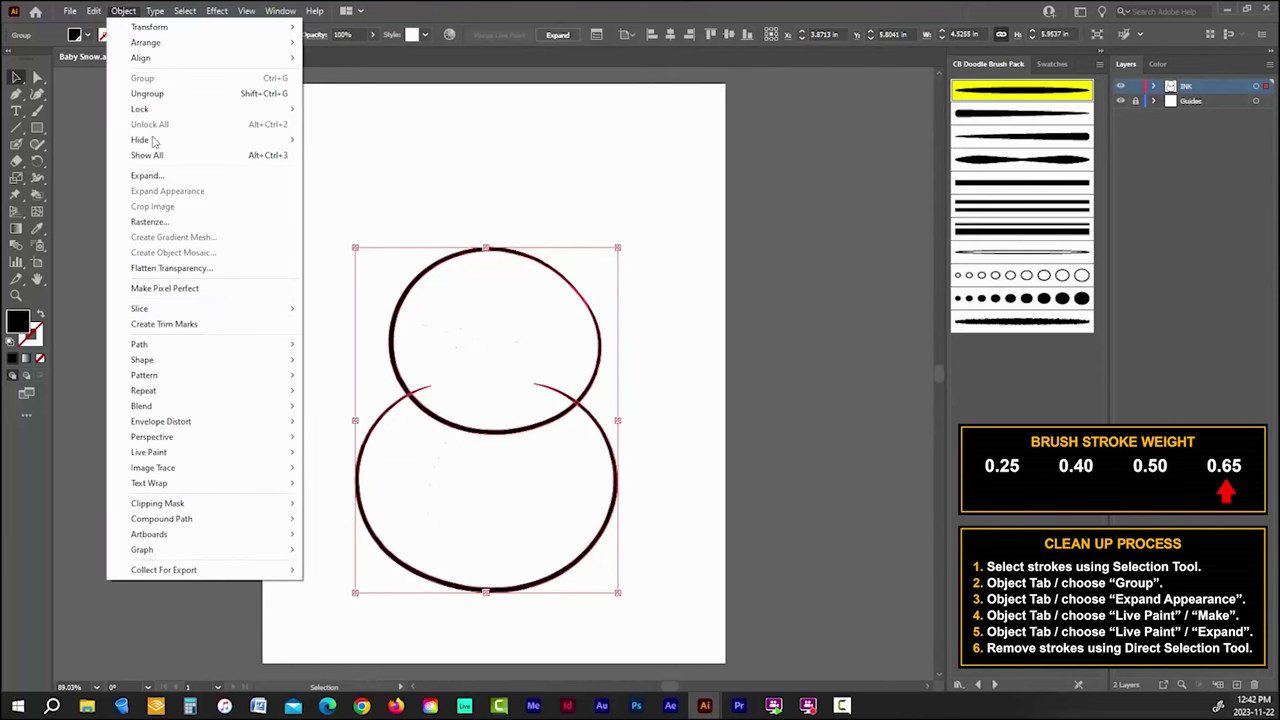
{"action": "mouse_move", "coordinate": [250, 452]}
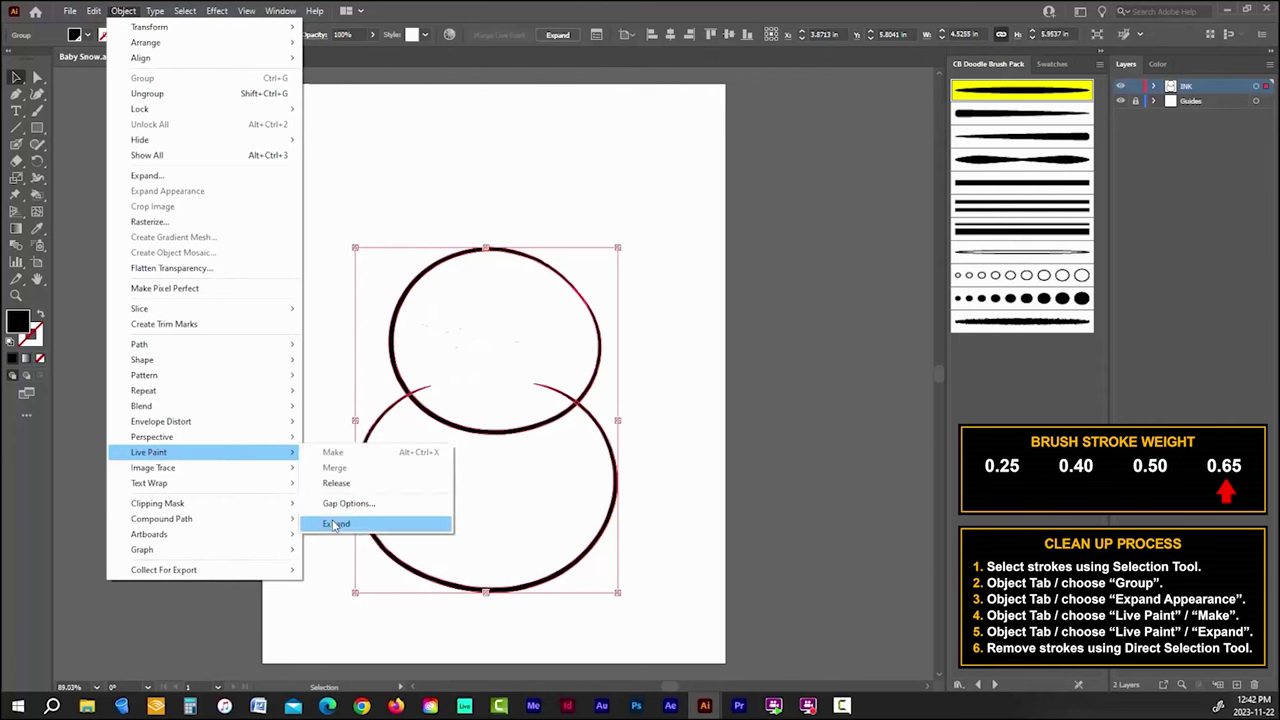
{"action": "left_click", "coordinate": [336, 524]}
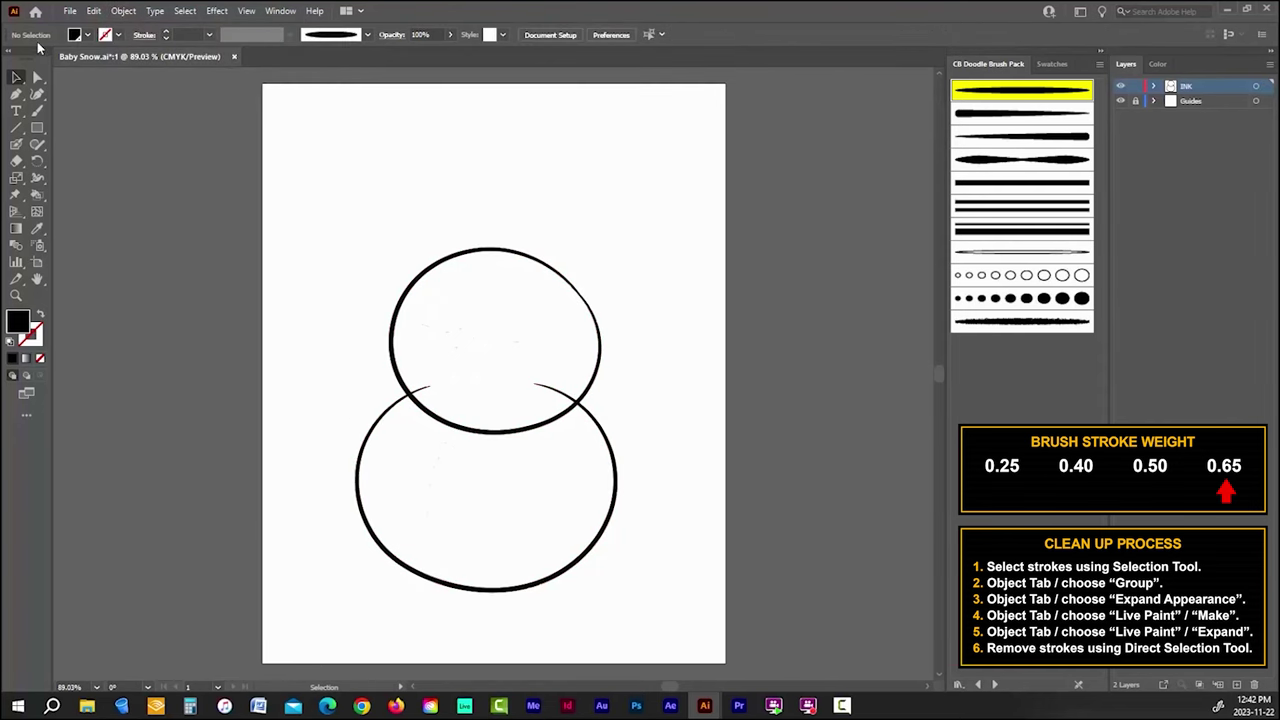
Step: Delete the two ends of the body outline that overlap inside the head
{"action": "key", "text": "a"}
{"action": "left_click", "coordinate": [455, 373]}
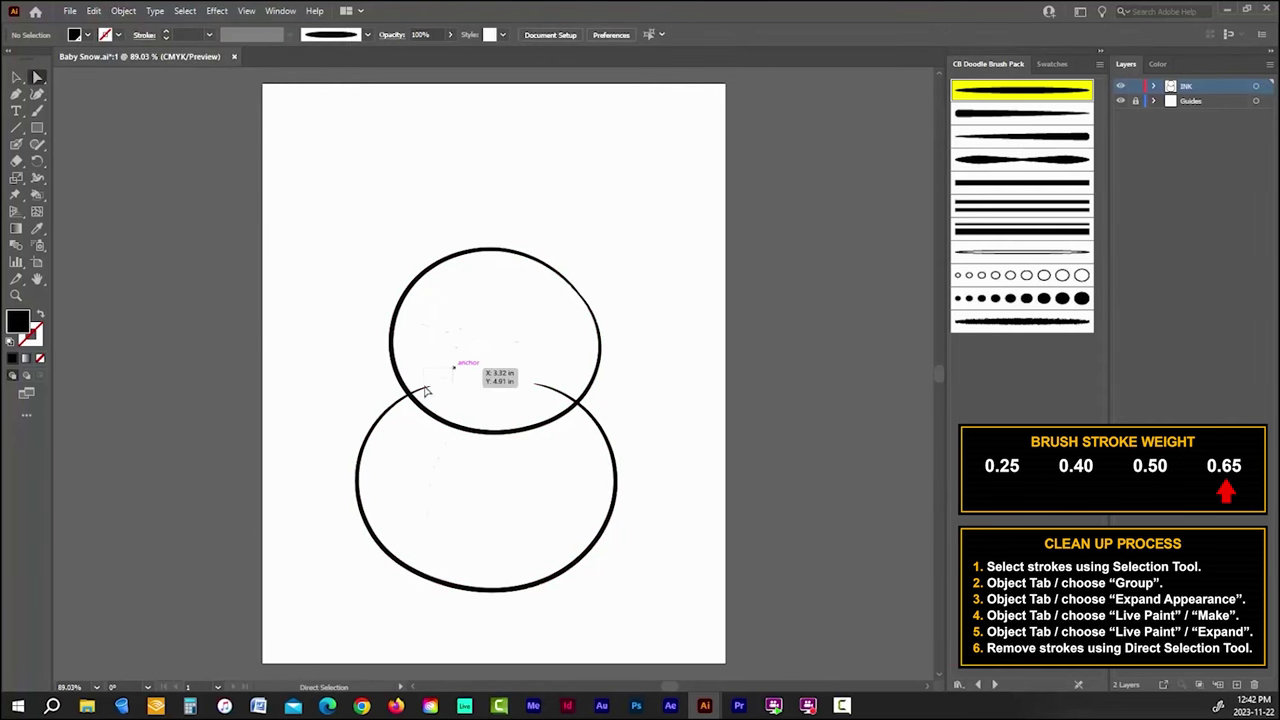
{"action": "key", "text": "Delete"}
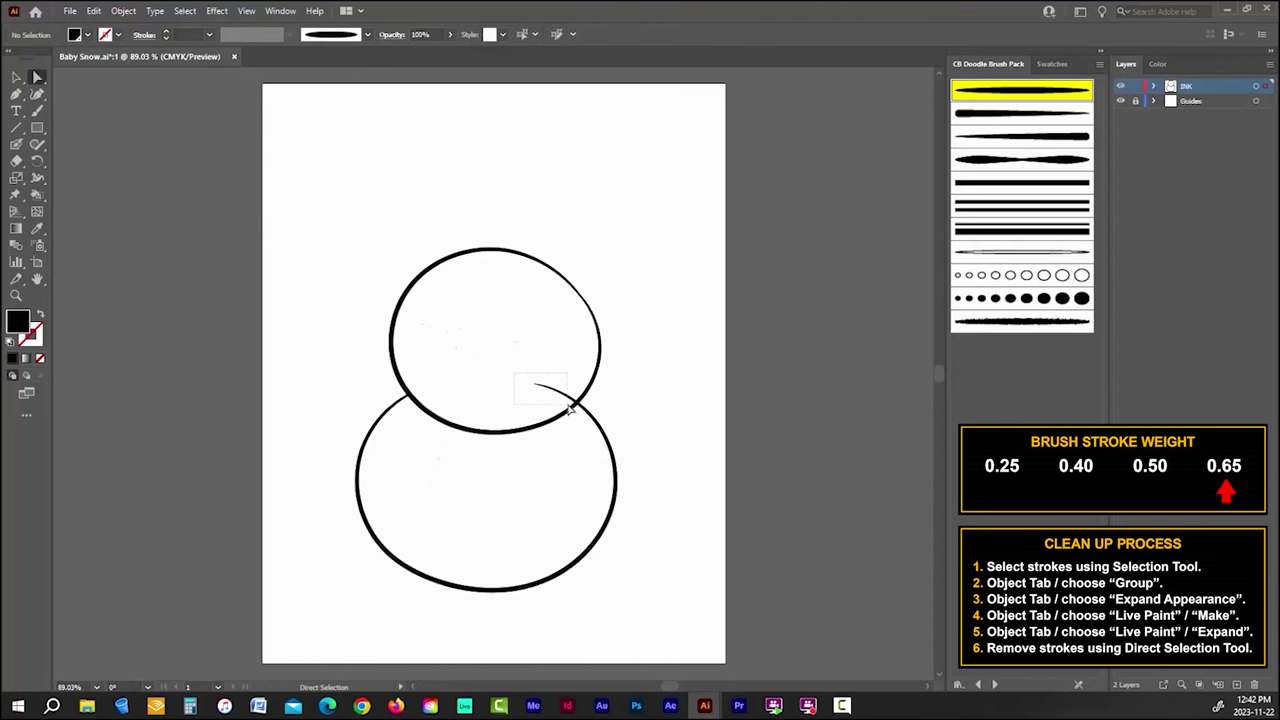
{"action": "left_click", "coordinate": [560, 390]}
{"action": "key", "text": "Delete"}
Step: Paint a downward-bowed horizontal guide line across the head with the rough-edged brush at 0.25 pt
{"action": "key", "text": "b"}
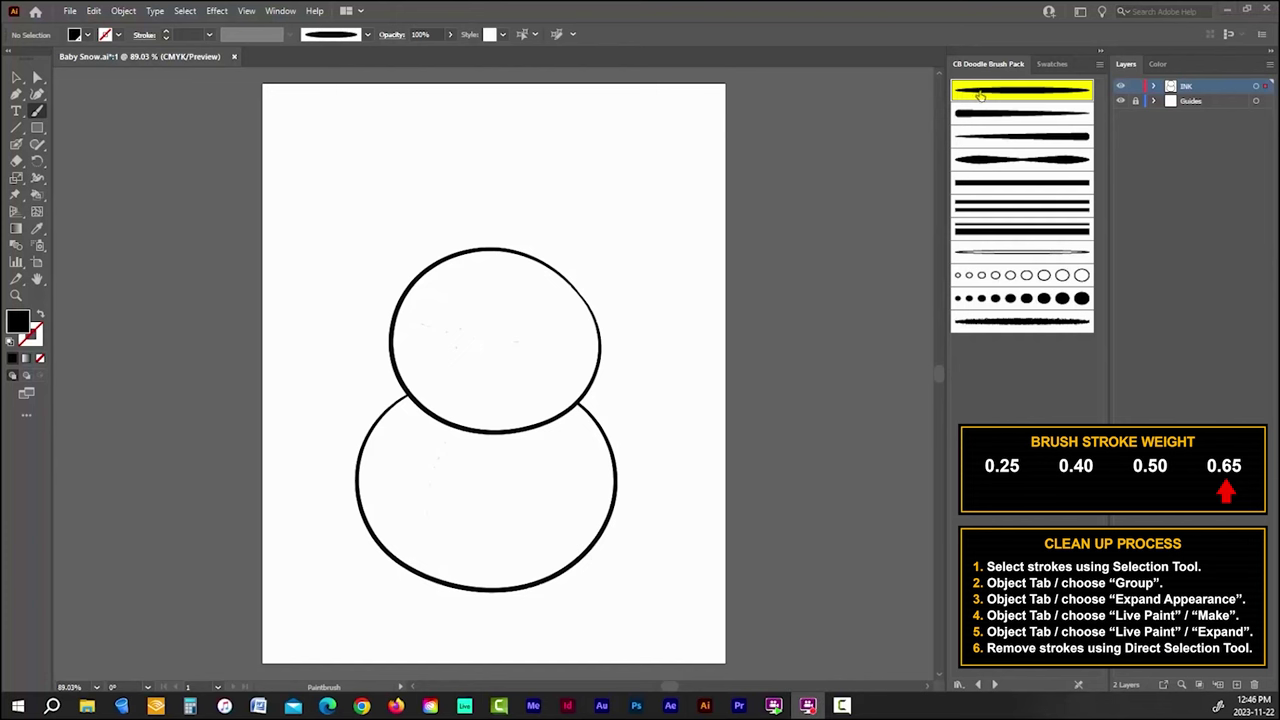
{"action": "left_click", "coordinate": [1030, 325]}
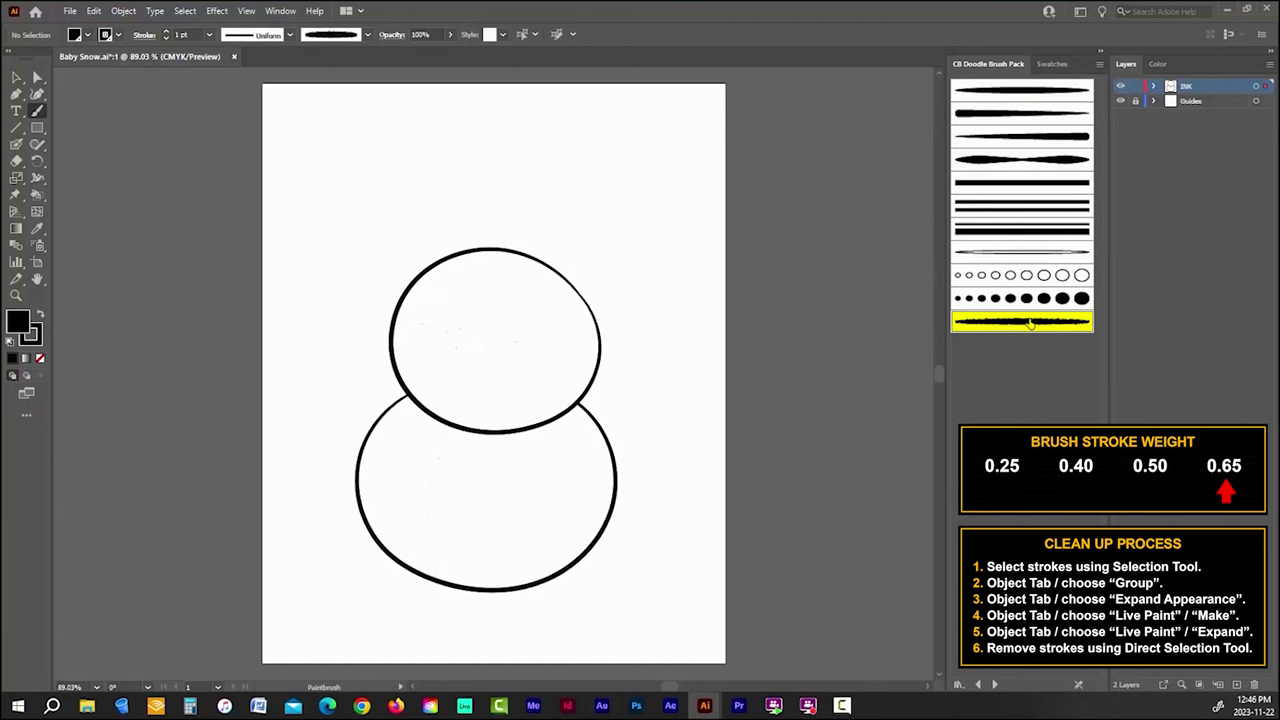
{"action": "left_click", "coordinate": [167, 38]}
{"action": "left_click", "coordinate": [167, 39]}
{"action": "left_click", "coordinate": [167, 39]}
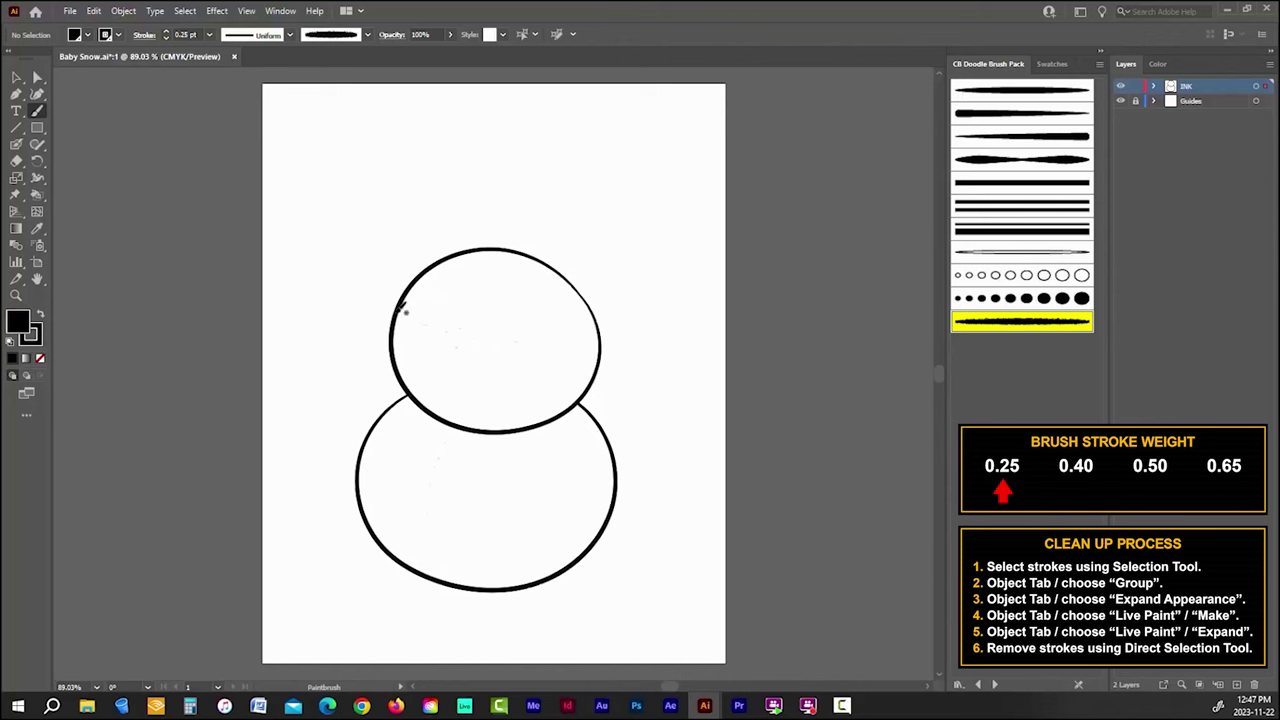
{"action": "mouse_move", "coordinate": [403, 314]}
{"action": "left_mouse_down"}
{"action": "mouse_move", "coordinate": [527, 344]}
{"action": "mouse_move", "coordinate": [598, 330]}
{"action": "left_mouse_up"}
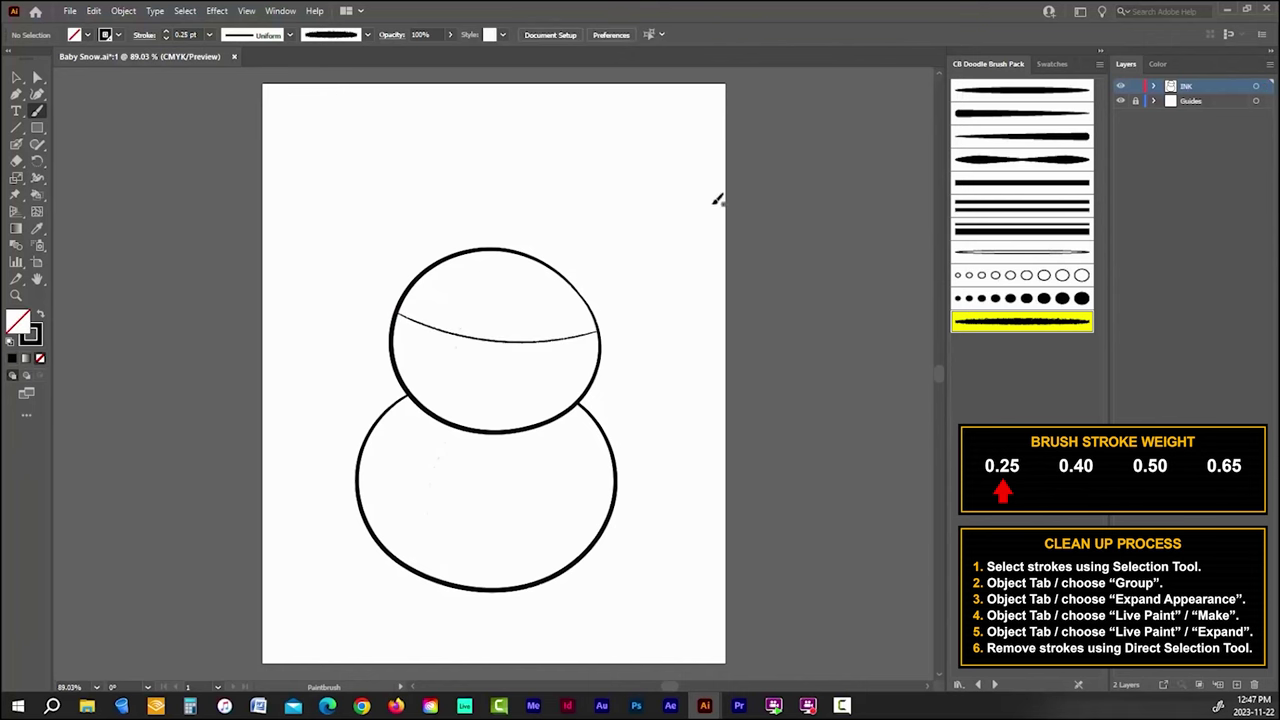
Step: Paint straight vertical centre lines down the head and body, plus curved vertical guide lines bowing to their left
{"action": "left_click_drag", "start_coordinate": [500, 252], "coordinate": [477, 590]}
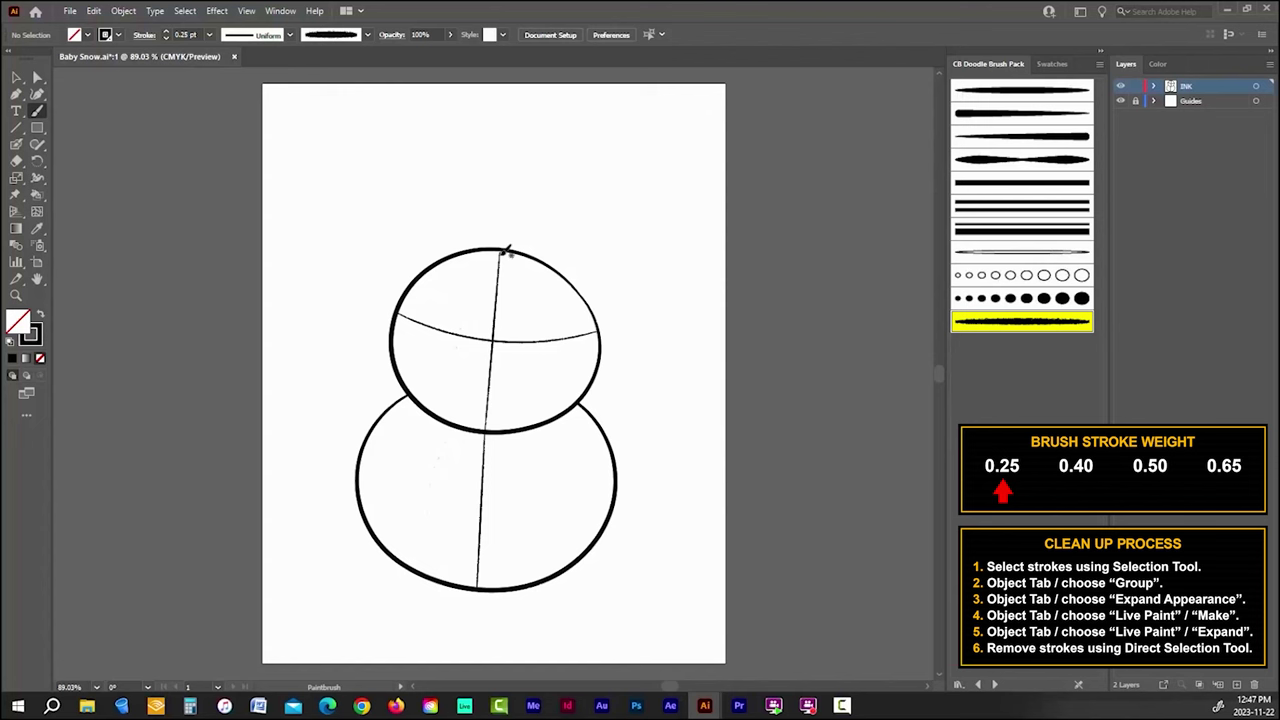
{"action": "mouse_move", "coordinate": [500, 250]}
{"action": "left_mouse_down"}
{"action": "mouse_move", "coordinate": [465, 313]}
{"action": "mouse_move", "coordinate": [457, 429]}
{"action": "mouse_move", "coordinate": [430, 501]}
{"action": "mouse_move", "coordinate": [448, 582]}
{"action": "left_mouse_up"}
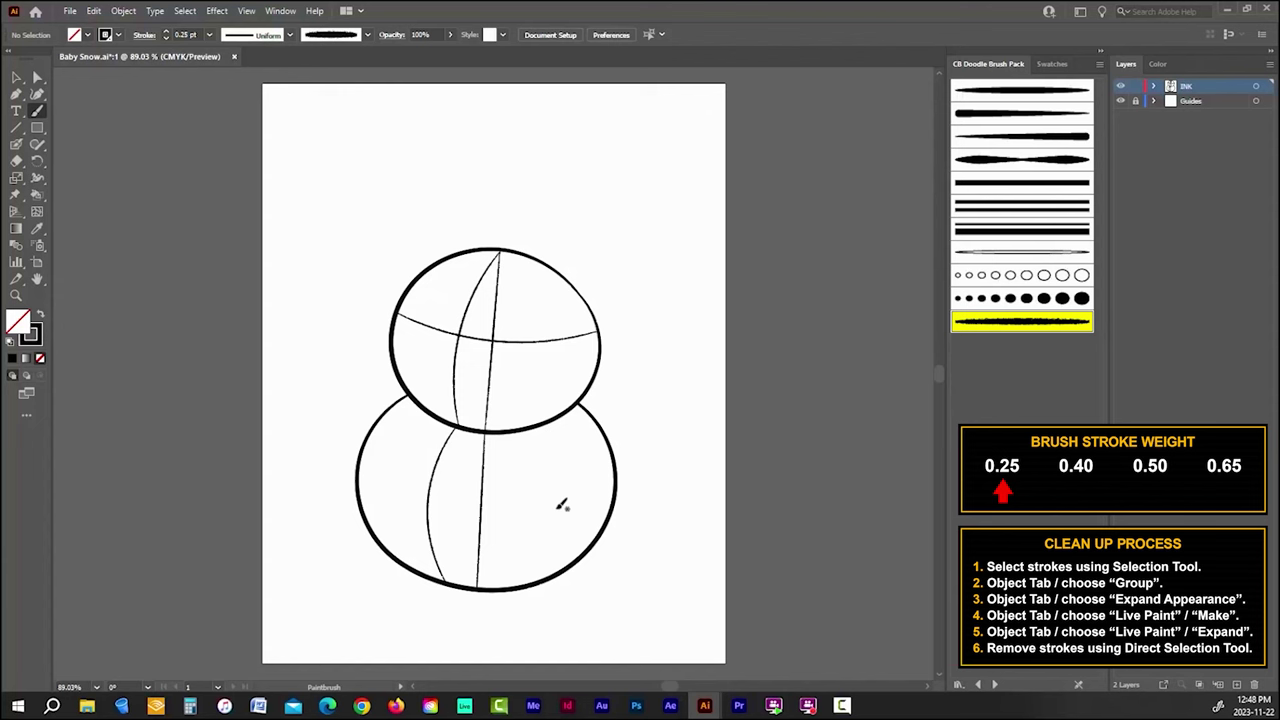
Step: Delete the straight centre lines from the body and the head, keeping the curved guide lines
{"action": "key", "text": "v"}
{"action": "left_click", "coordinate": [478, 535]}
{"action": "key", "text": "Delete"}
{"action": "left_click", "coordinate": [483, 394]}
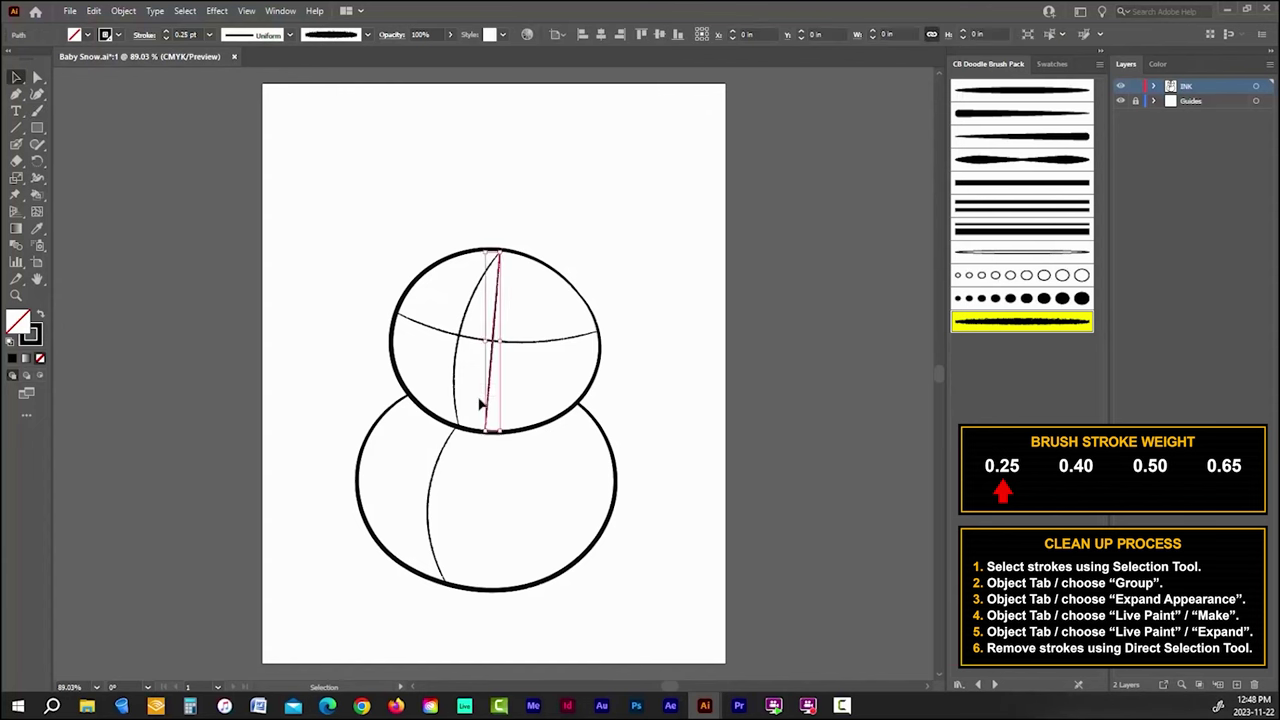
{"action": "key", "text": "Delete"}
Step: Group the three curved guide lines on the head and body in the INK layer
{"action": "left_click", "coordinate": [1153, 86]}
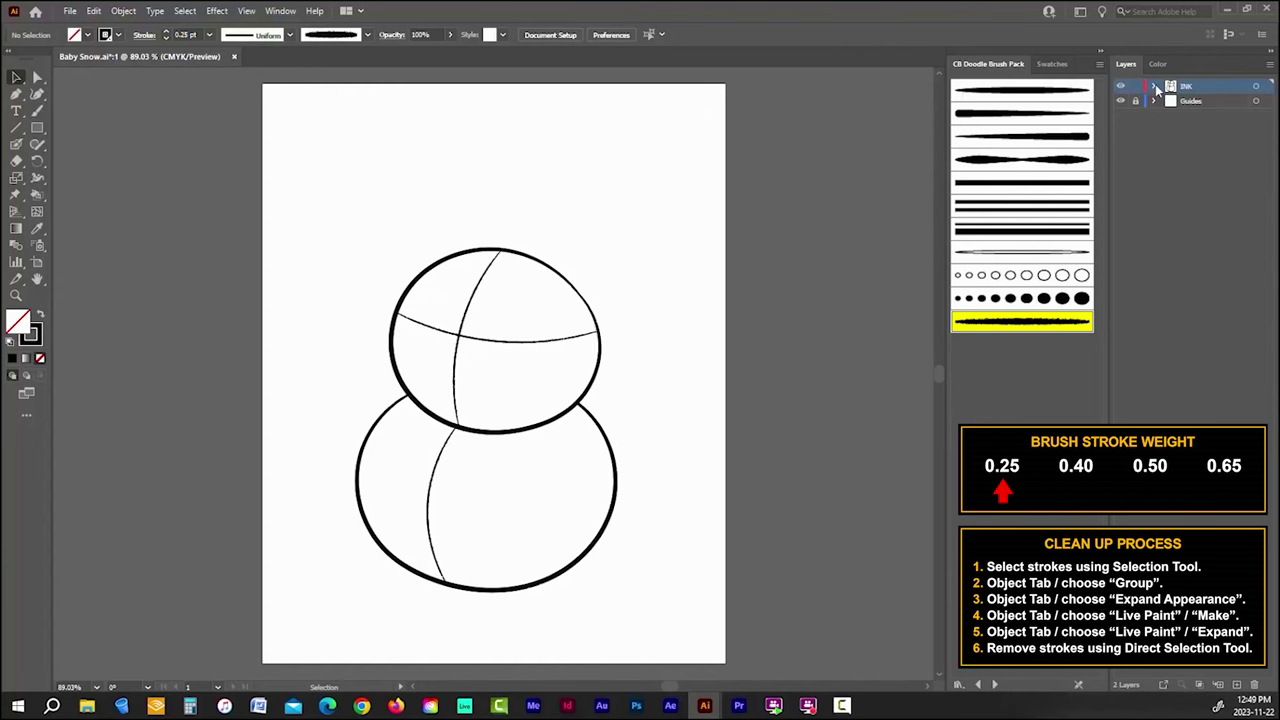
{"action": "left_click_drag", "start_coordinate": [642, 261], "coordinate": [404, 411]}
{"action": "left_click_drag", "start_coordinate": [617, 380], "coordinate": [391, 525]}
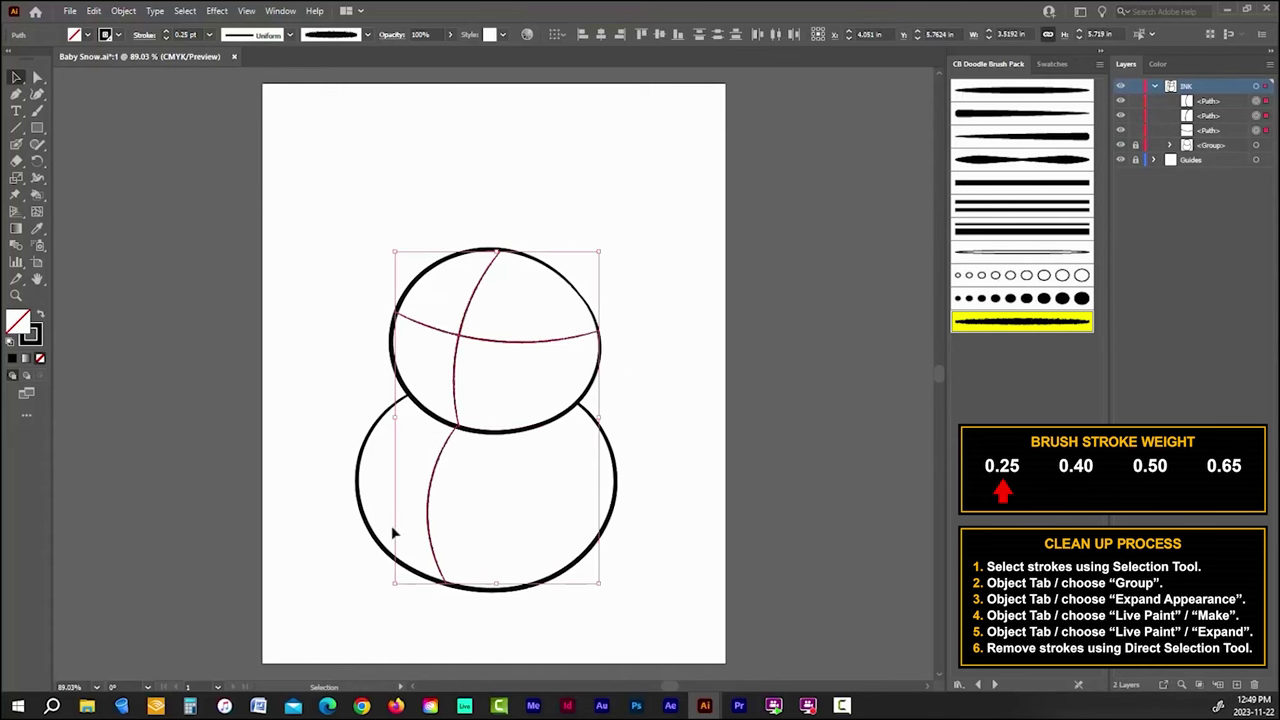
{"action": "left_click", "coordinate": [123, 10]}
{"action": "left_click", "coordinate": [145, 77]}
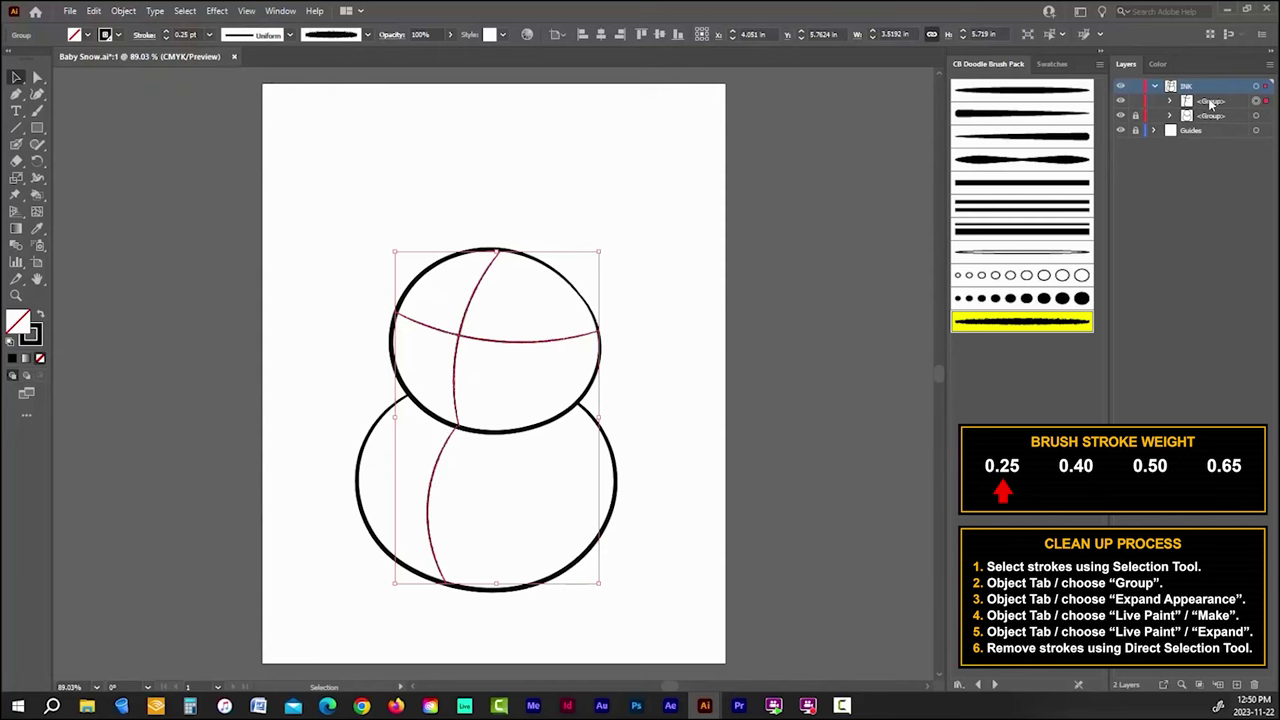
Step: Move the lock from the outline group to the guide-line group and rename the guide-line group "Center lines"
{"action": "left_click", "coordinate": [1138, 103]}
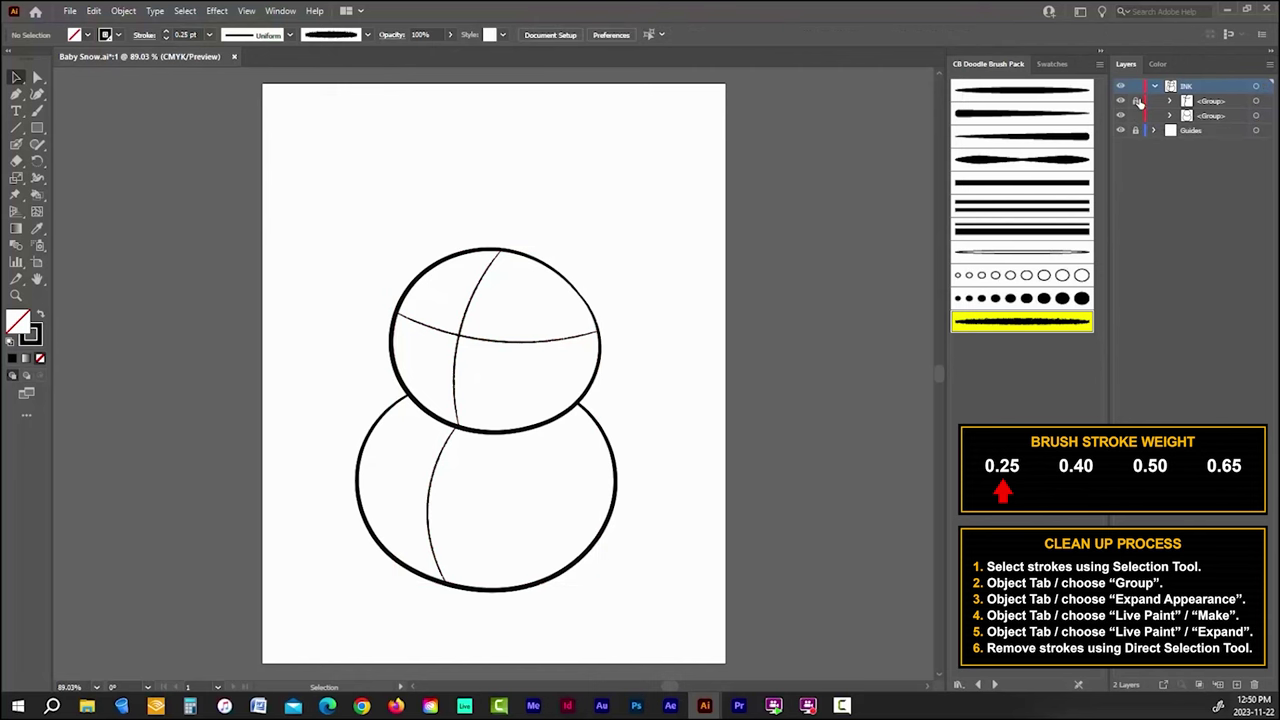
{"action": "double_click", "coordinate": [1211, 101]}
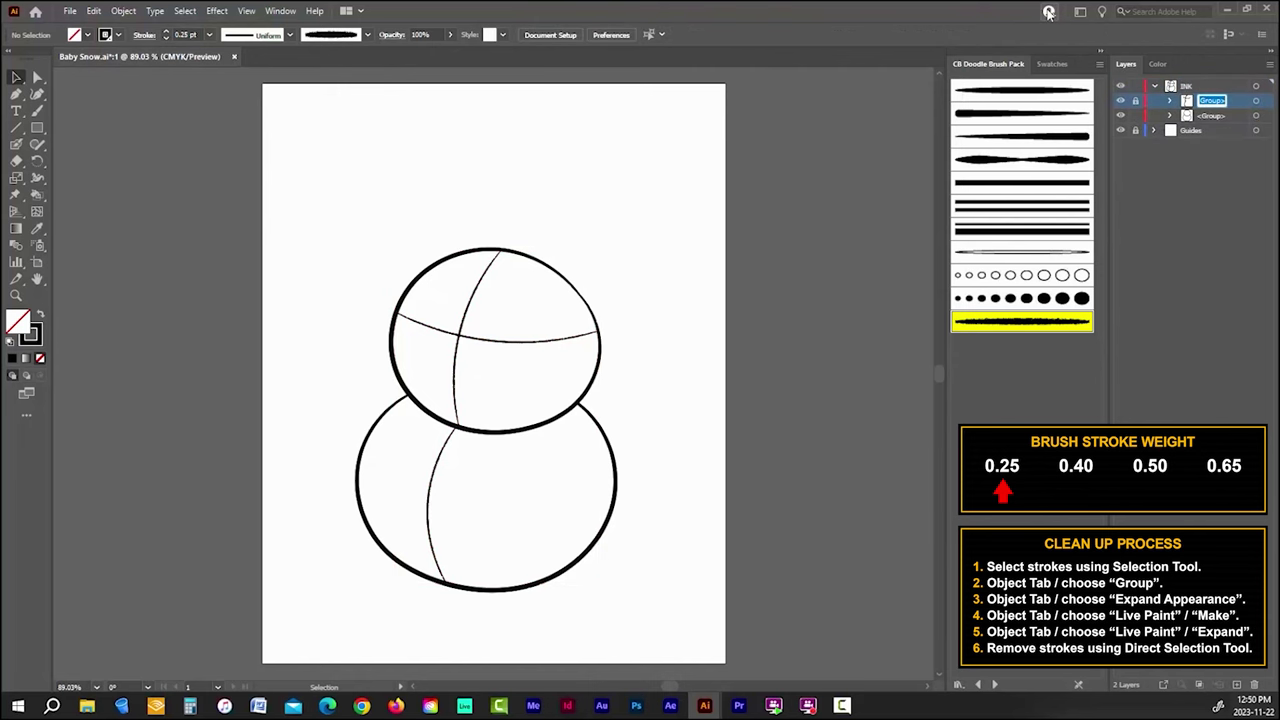
{"action": "type", "text": "Center l"}
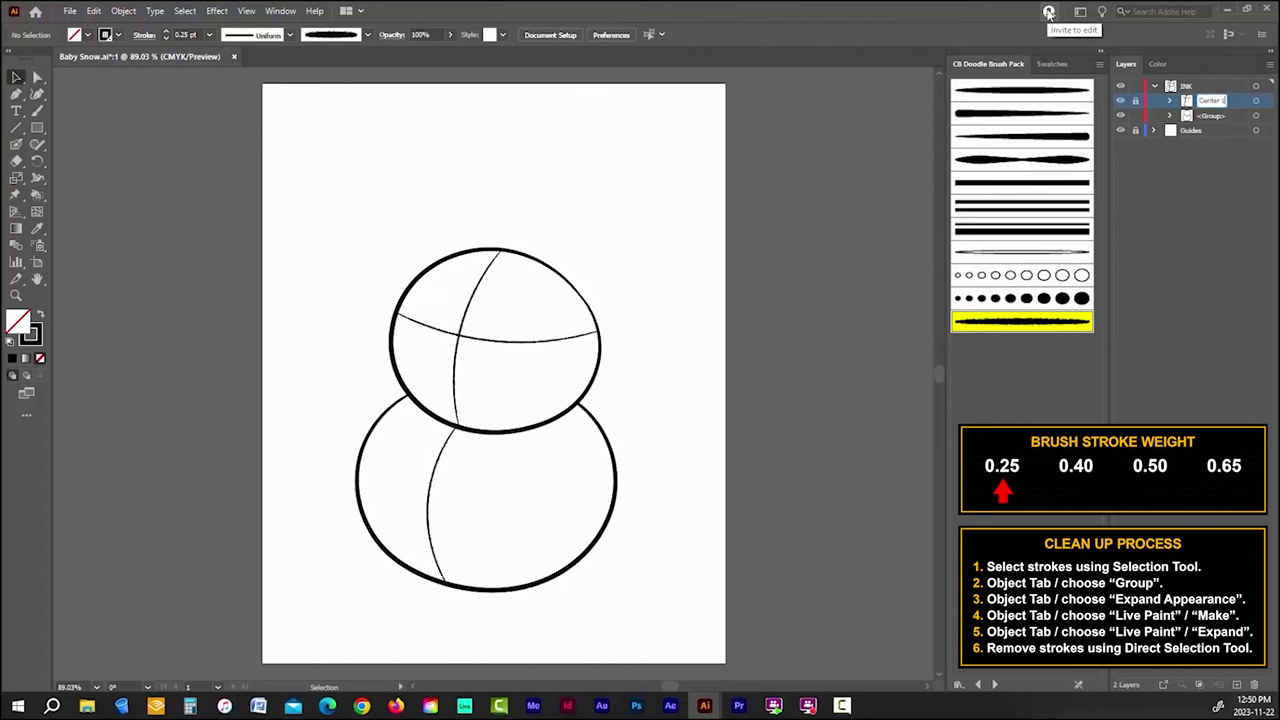
{"action": "type", "text": "ines"}
{"action": "key", "text": "Return"}
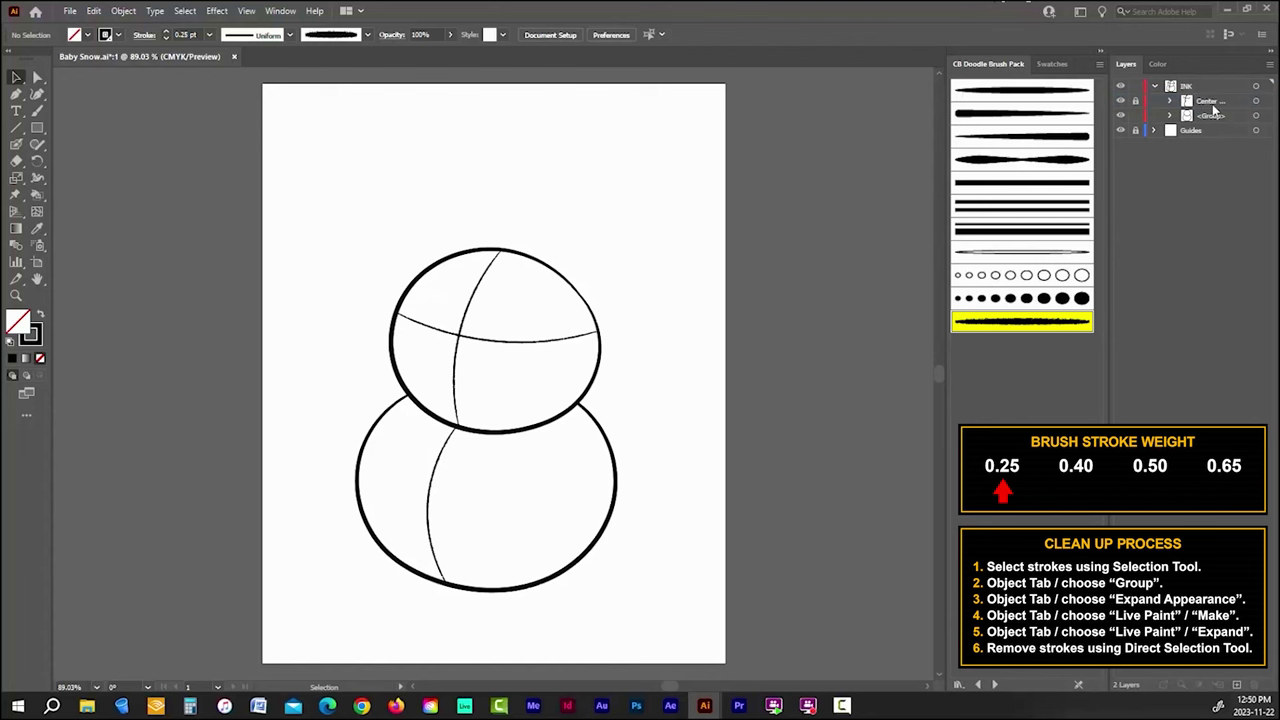
Step: Collapse the INK layer, make it the active layer, and save the document
{"action": "left_click", "coordinate": [1154, 86]}
{"action": "left_click", "coordinate": [1184, 90]}
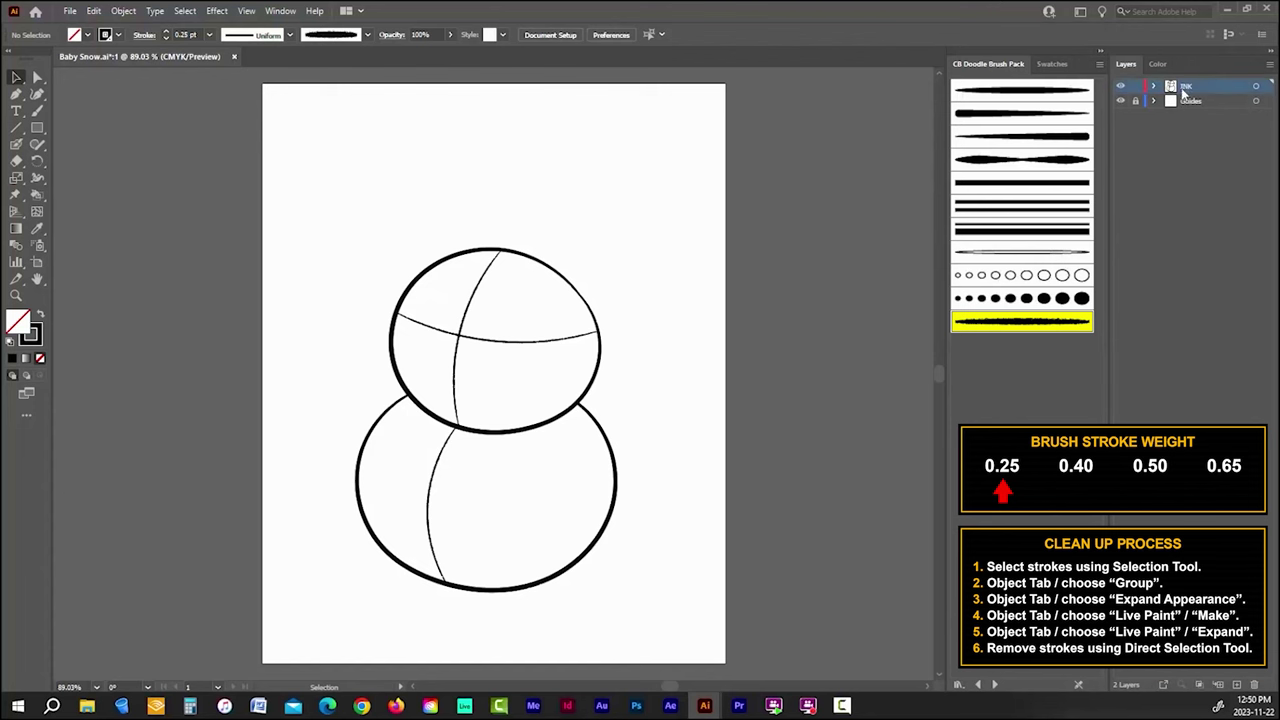
{"action": "left_click", "coordinate": [70, 12]}
{"action": "left_click", "coordinate": [95, 137]}
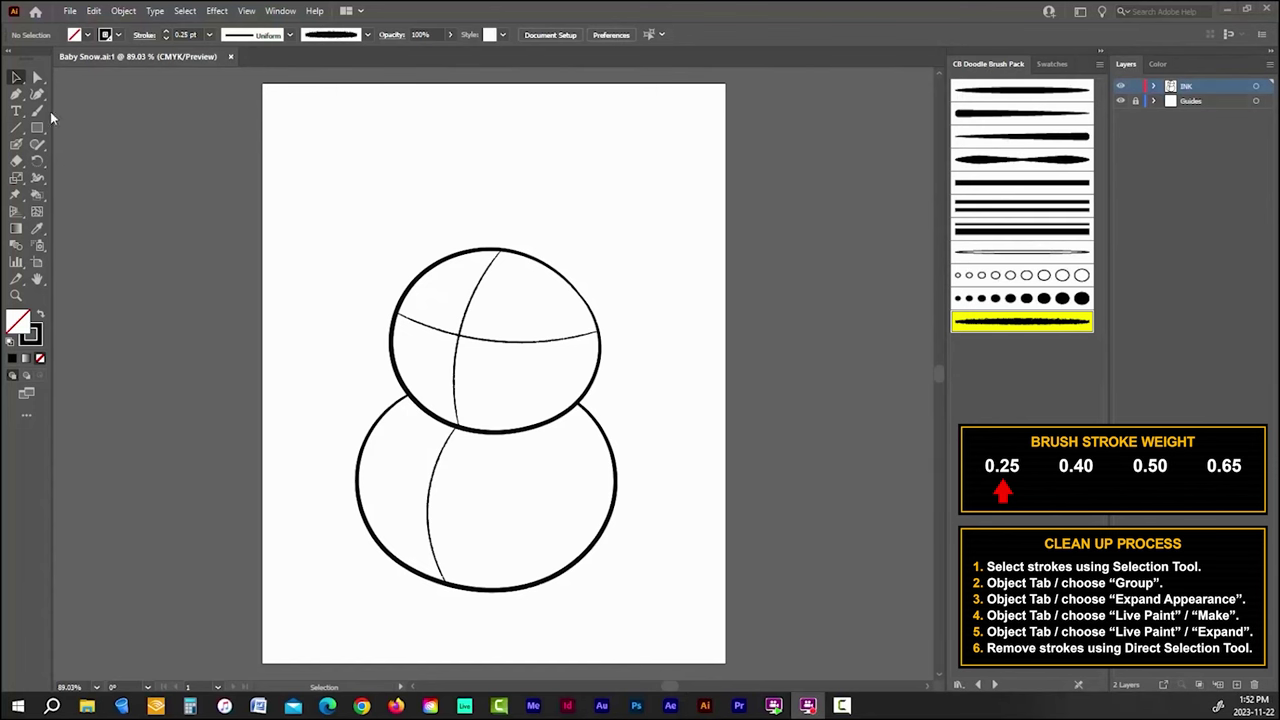
Step: Paint a round eye about 0.47 in wide, resting on the head's horizontal guide right of centre, using the tapered brush at 0.5 pt
{"action": "left_click", "coordinate": [40, 111]}
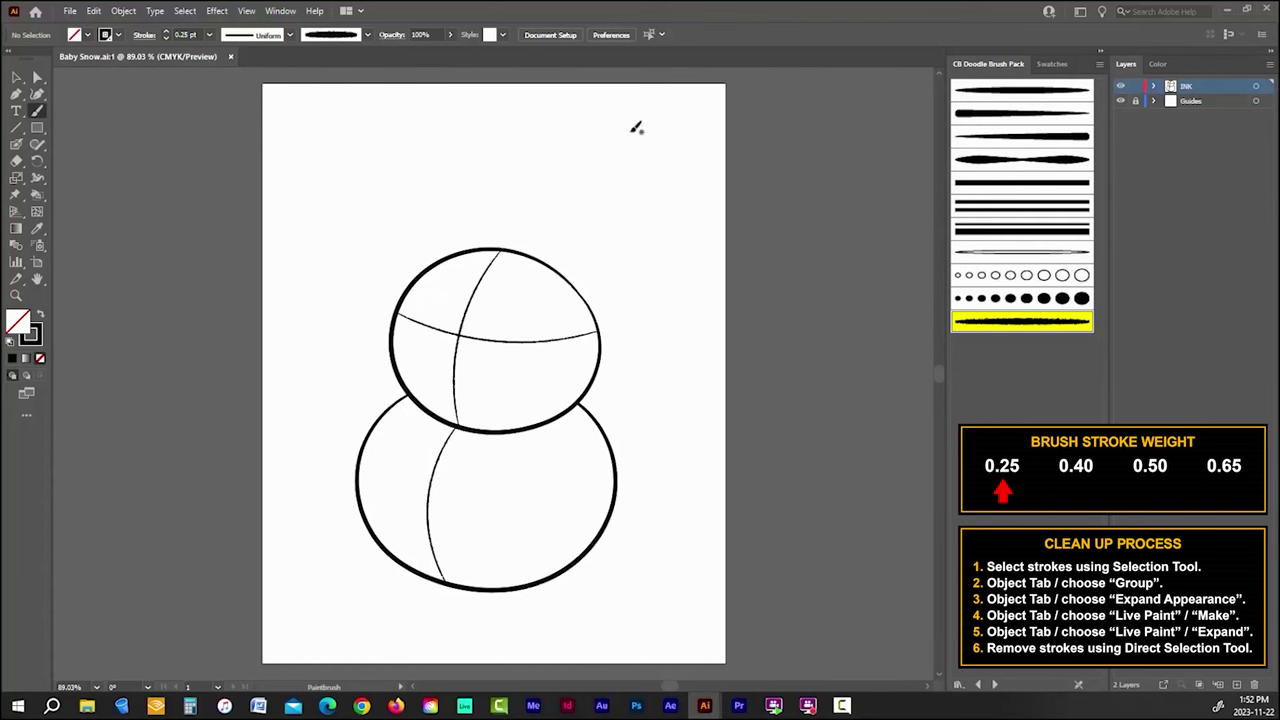
{"action": "left_click", "coordinate": [1002, 100]}
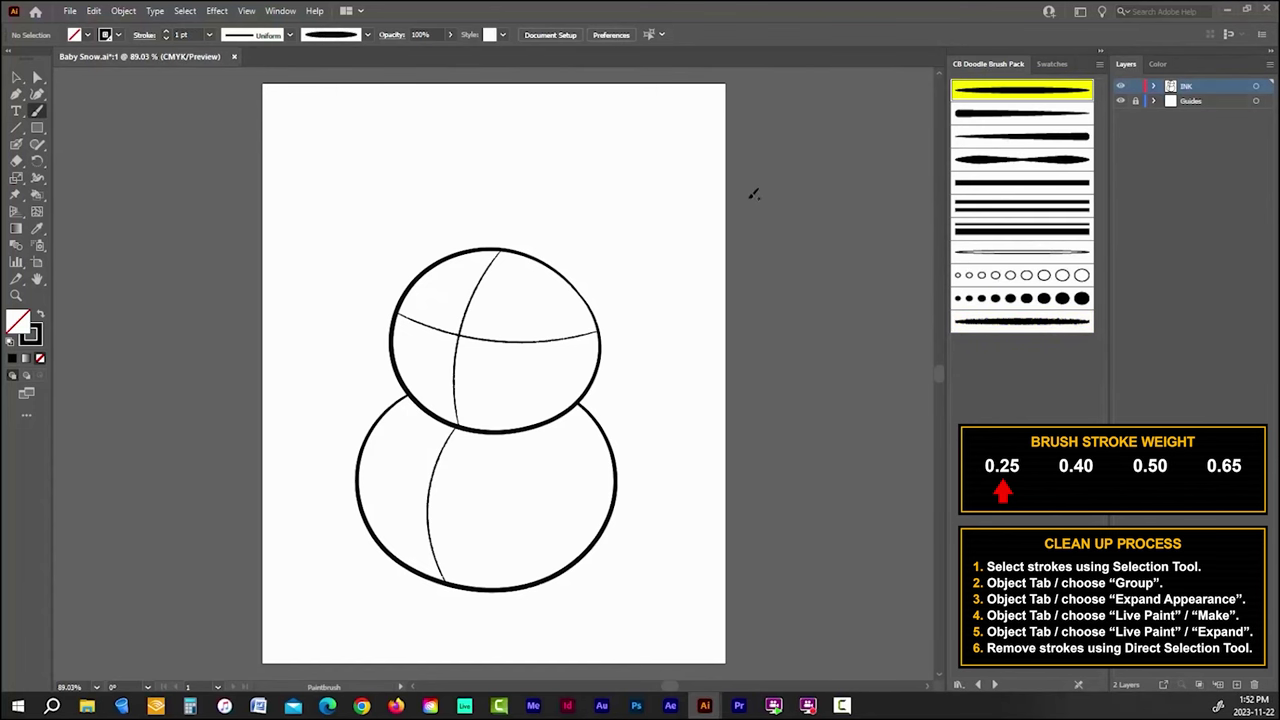
{"action": "left_click", "coordinate": [166, 39]}
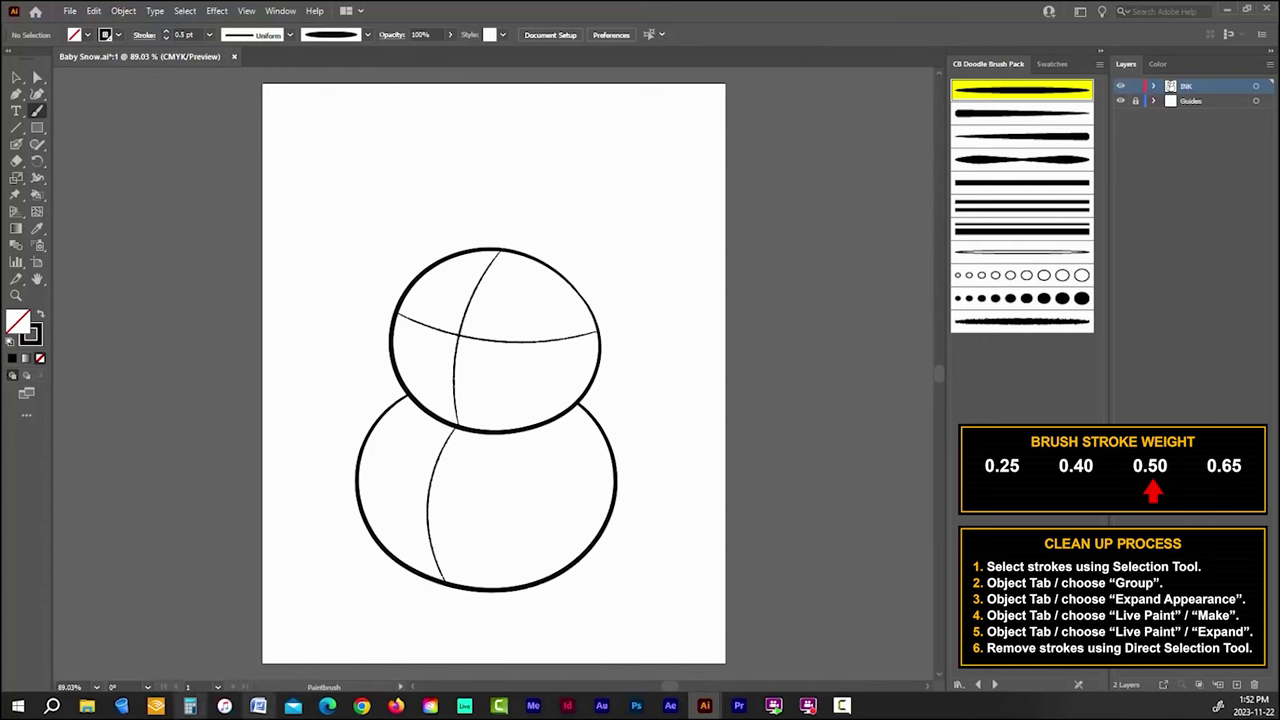
{"action": "scroll", "coordinate": [528, 346], "scroll_direction": "up", "scroll_amount": 2}
{"action": "scroll", "coordinate": [528, 348], "scroll_direction": "up", "scroll_amount": 1}
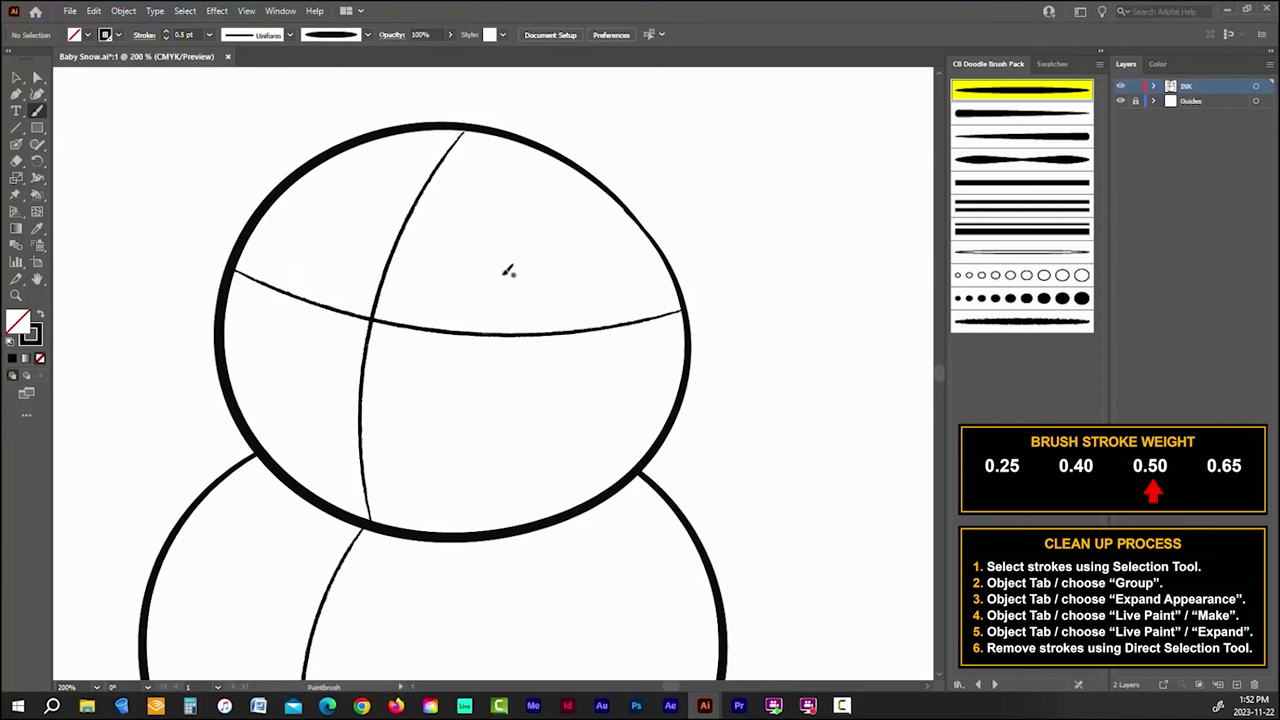
{"action": "mouse_move", "coordinate": [510, 271]}
{"action": "left_mouse_down"}
{"action": "mouse_move", "coordinate": [532, 303]}
{"action": "mouse_move", "coordinate": [489, 325]}
{"action": "mouse_move", "coordinate": [472, 279]}
{"action": "mouse_move", "coordinate": [518, 267]}
{"action": "mouse_move", "coordinate": [531, 290]}
{"action": "left_mouse_up"}
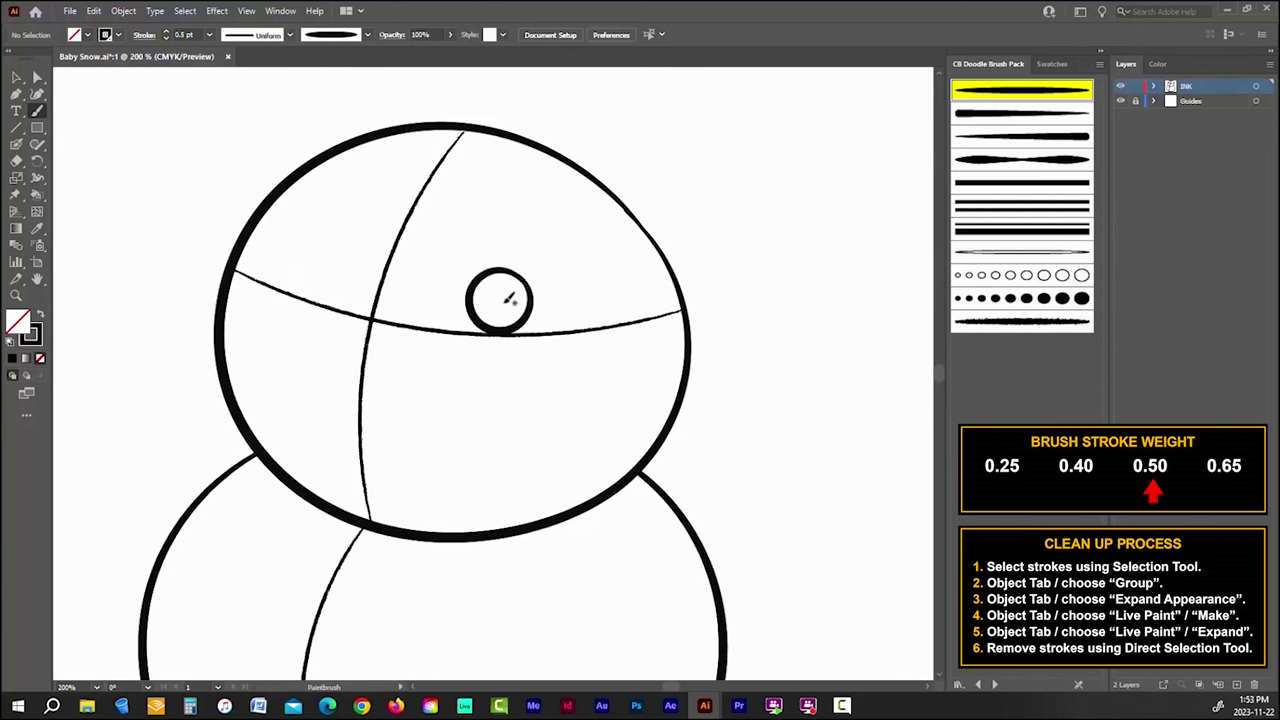
Step: Duplicate the round eye to the left of the vertical guide and narrow the copy to about 0.38 in wide
{"action": "left_click", "coordinate": [16, 78]}
{"action": "left_click", "coordinate": [489, 283]}
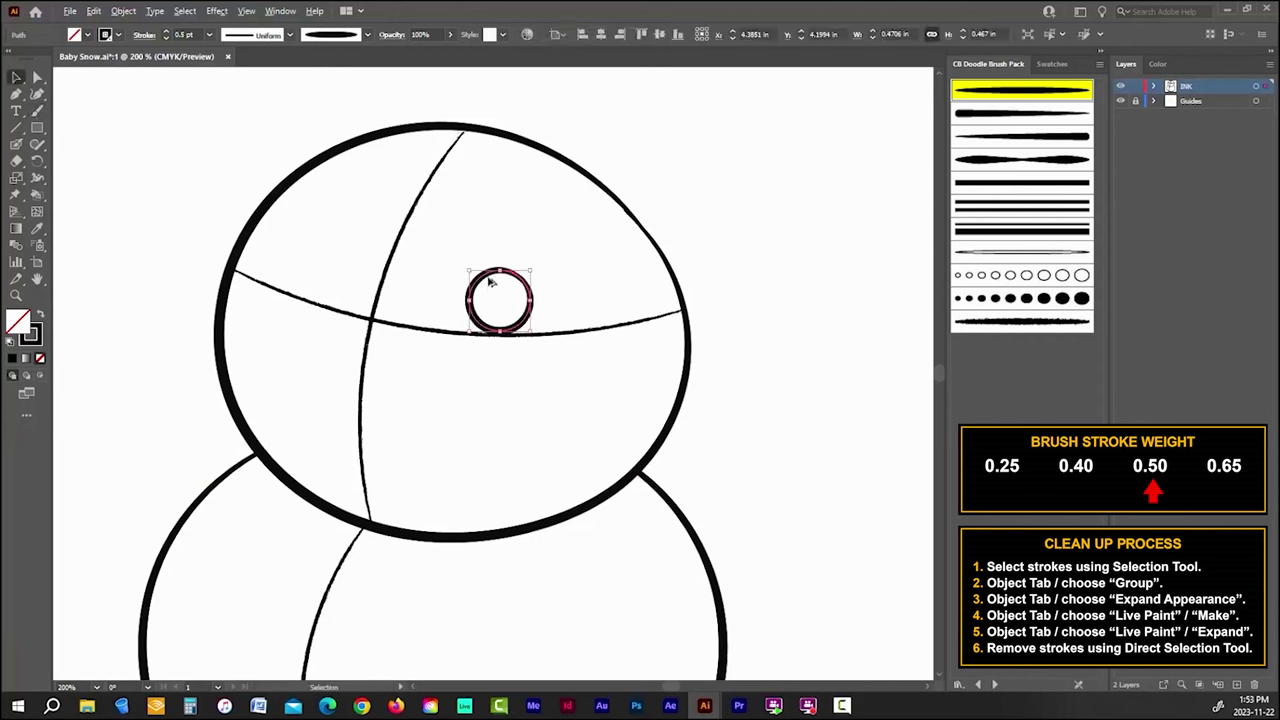
{"action": "left_click_drag", "start_coordinate": [492, 274], "coordinate": [333, 240]}
{"action": "left_click", "coordinate": [380, 245]}
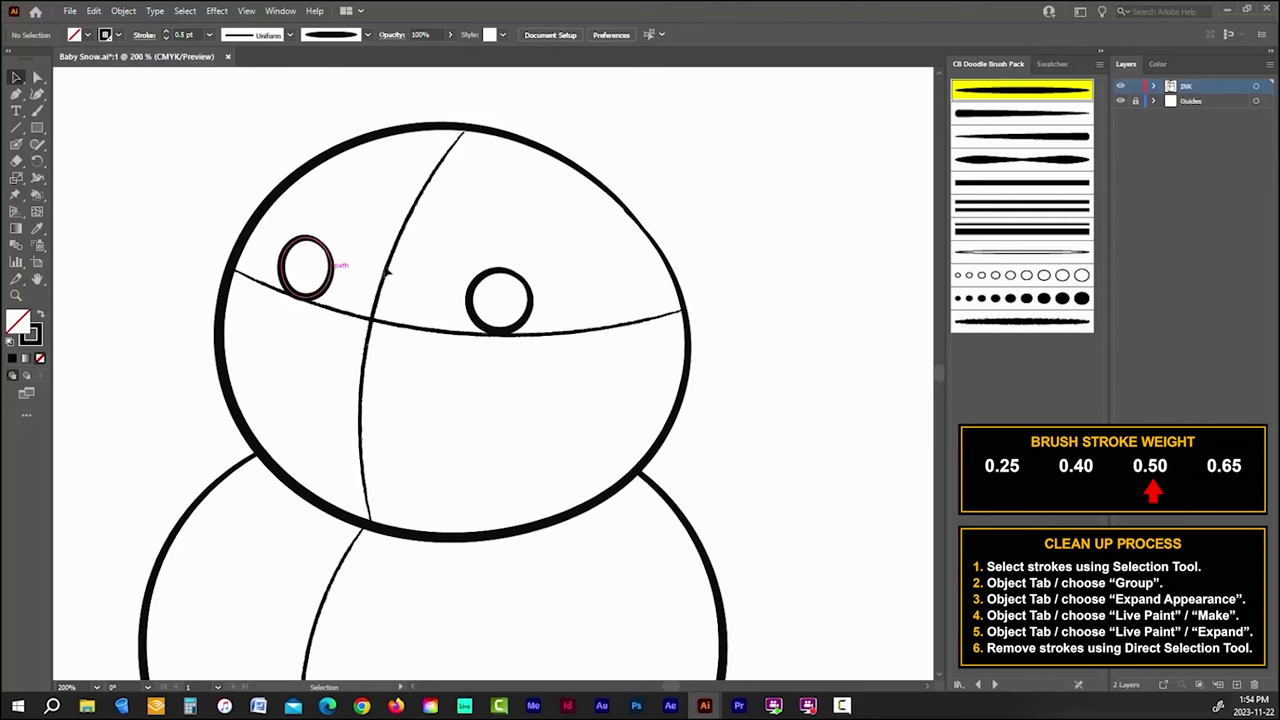
Step: Lay the narrower left eye over the right eye to compare their widths, and undo the move
{"action": "left_click_drag", "start_coordinate": [328, 266], "coordinate": [521, 312]}
{"action": "left_click", "coordinate": [490, 312]}
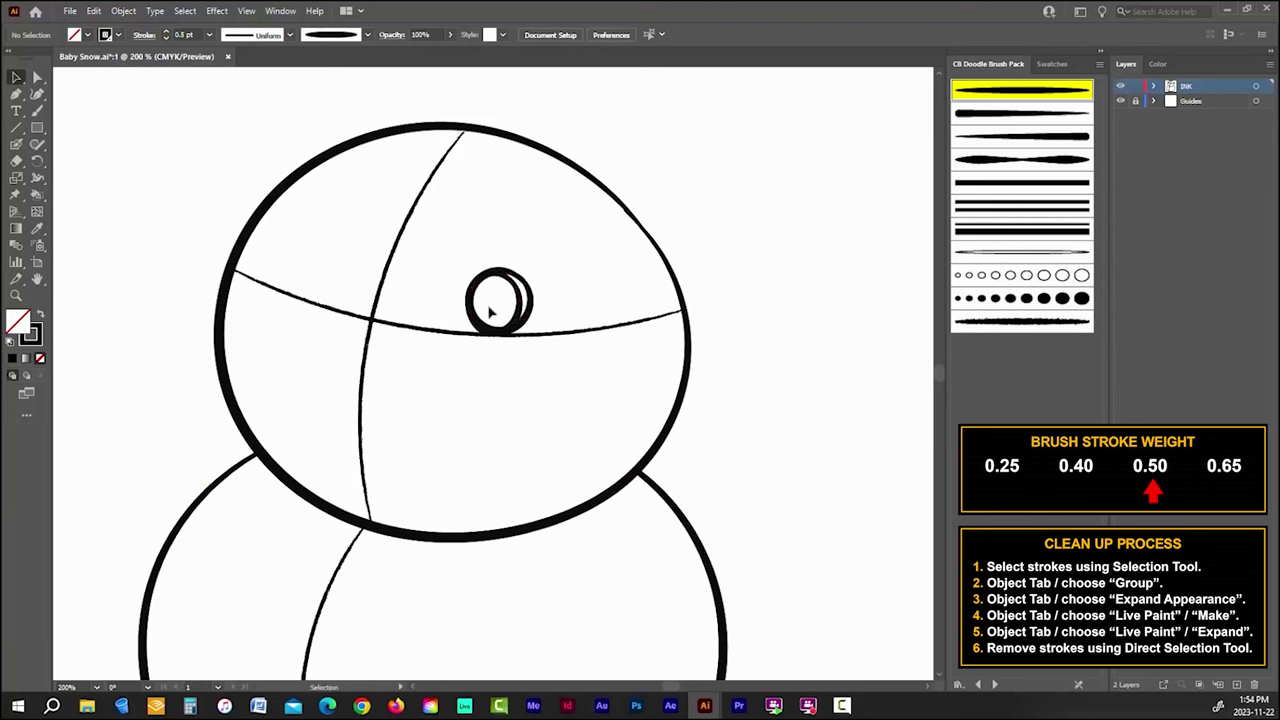
{"action": "key", "text": "ctrl+z"}
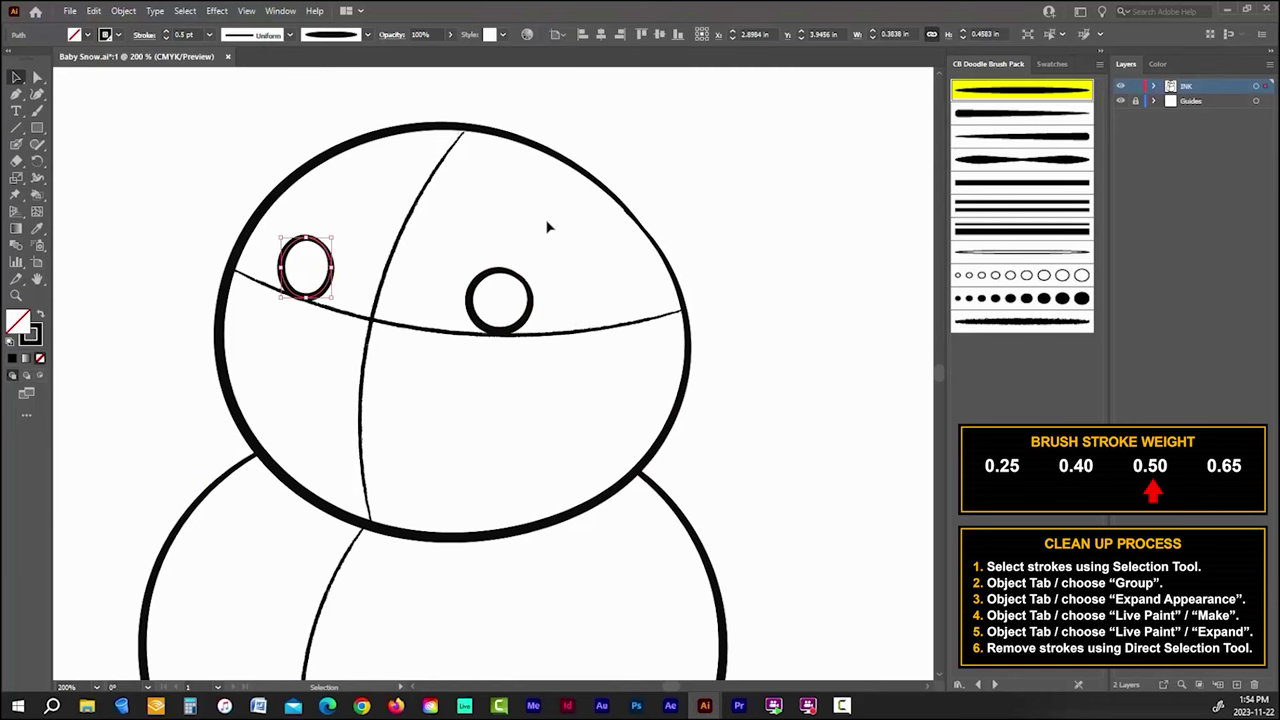
{"action": "left_click", "coordinate": [548, 227]}
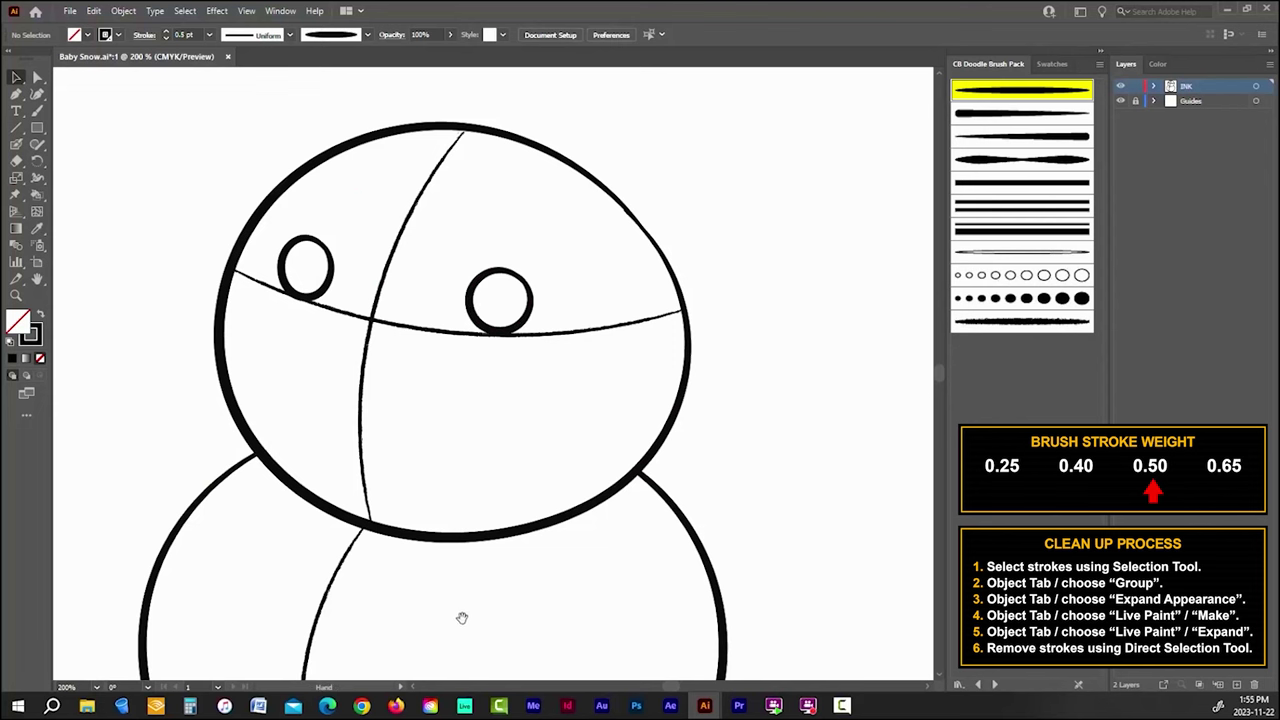
Step: Paint three round buttons of similar size down the upper part of the body's curved guide line at 0.5 pt
{"action": "left_click_drag", "start_coordinate": [460, 614], "coordinate": [505, 428]}
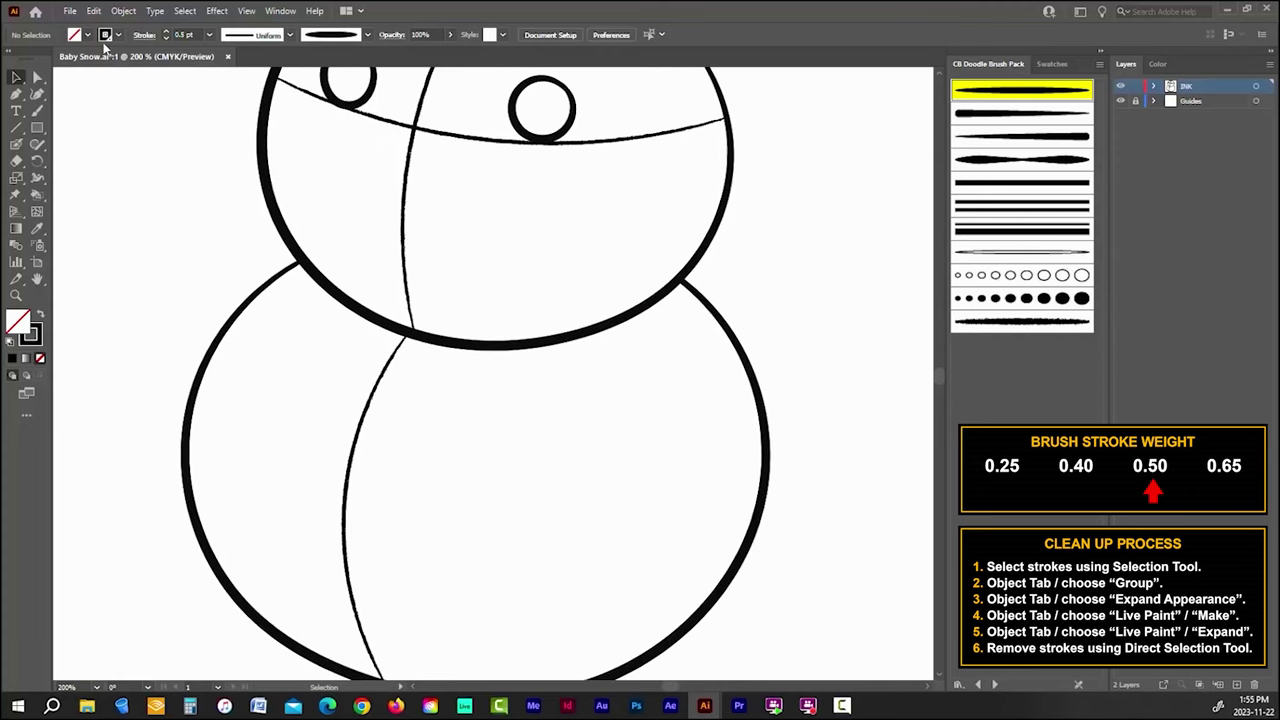
{"action": "left_click", "coordinate": [37, 111]}
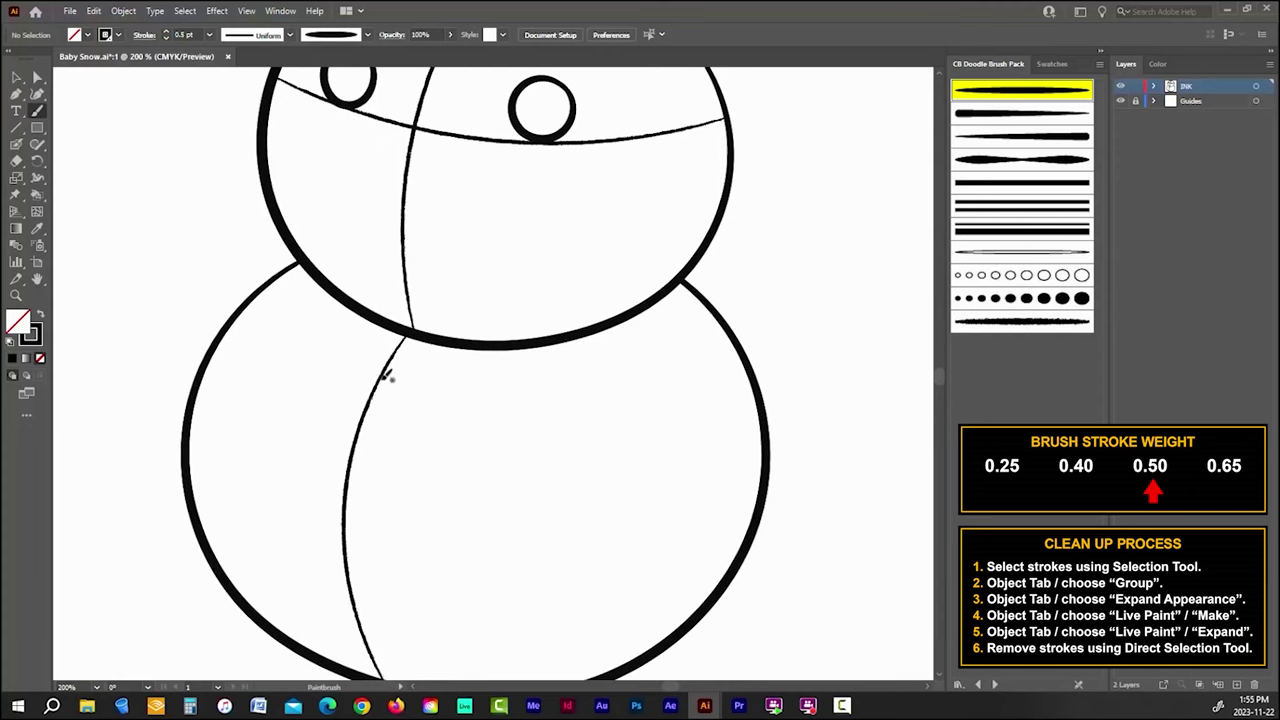
{"action": "scroll", "coordinate": [360, 508], "scroll_direction": "up", "scroll_amount": 1}
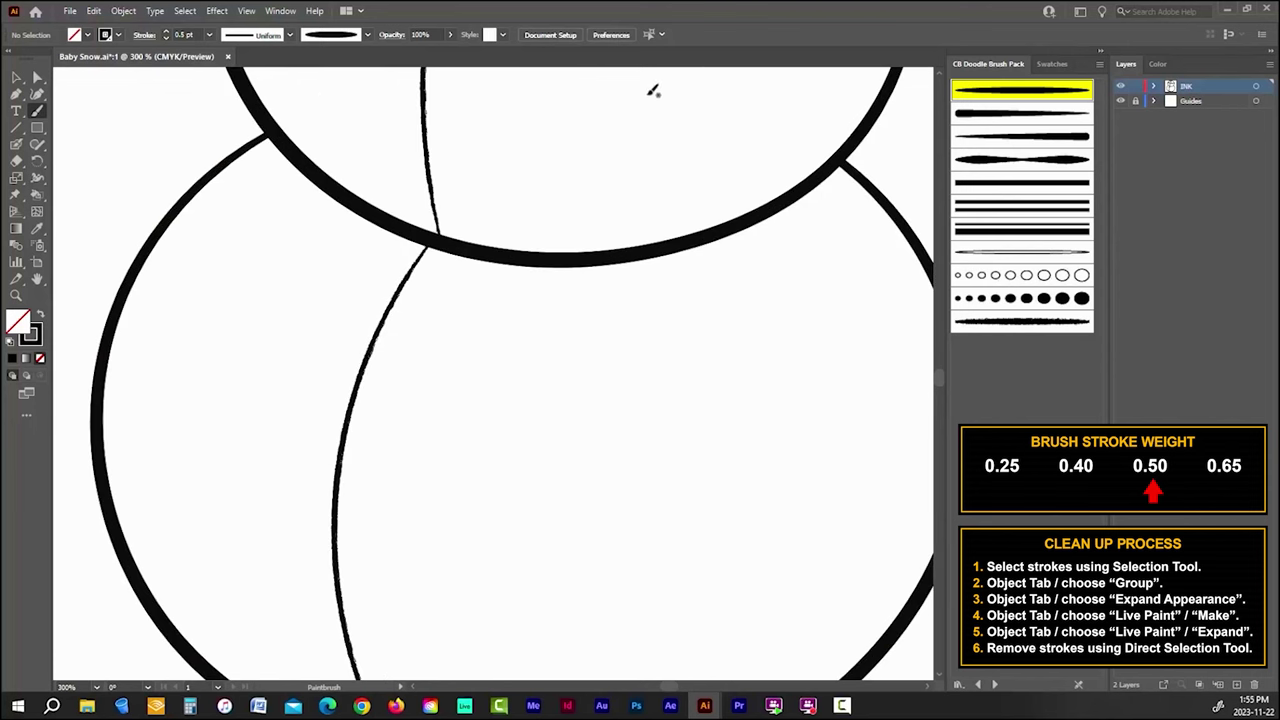
{"action": "mouse_move", "coordinate": [405, 293]}
{"action": "left_mouse_down"}
{"action": "mouse_move", "coordinate": [401, 344]}
{"action": "mouse_move", "coordinate": [371, 348]}
{"action": "mouse_move", "coordinate": [360, 302]}
{"action": "mouse_move", "coordinate": [412, 302]}
{"action": "left_mouse_up"}
{"action": "mouse_move", "coordinate": [374, 381]}
{"action": "left_mouse_down"}
{"action": "mouse_move", "coordinate": [347, 437]}
{"action": "mouse_move", "coordinate": [322, 408]}
{"action": "mouse_move", "coordinate": [354, 378]}
{"action": "left_mouse_up"}
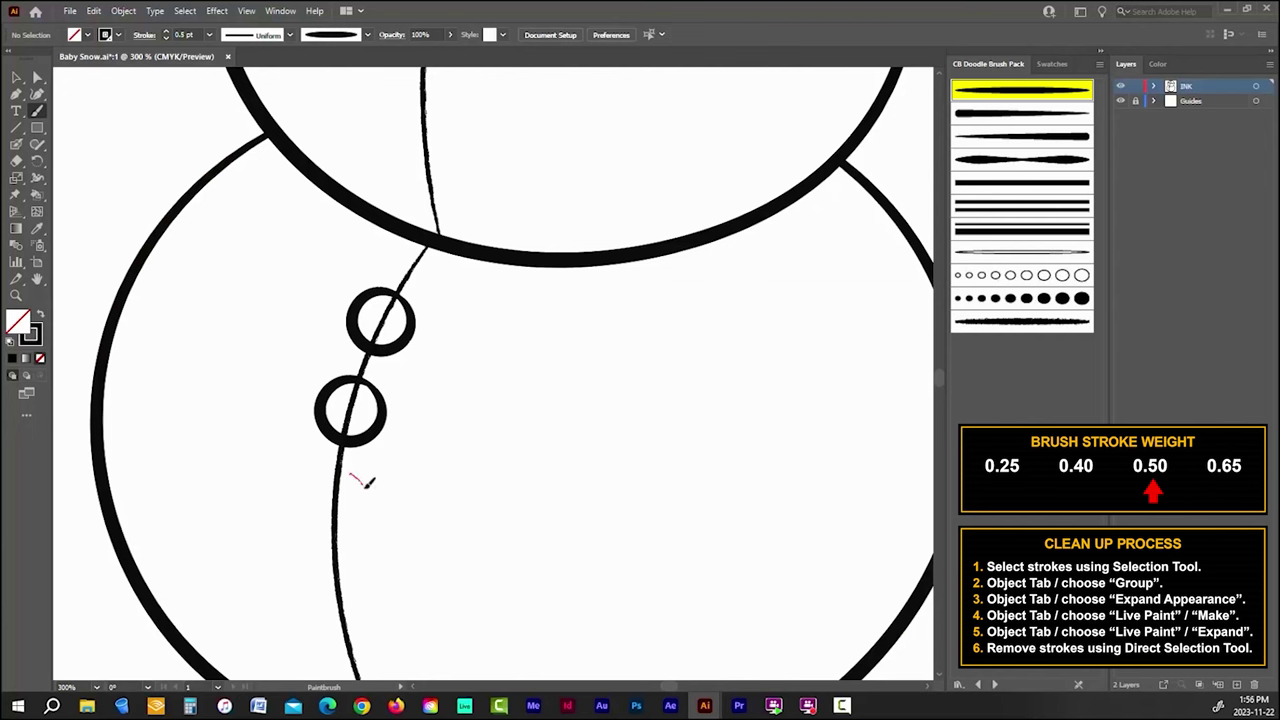
{"action": "mouse_move", "coordinate": [352, 474]}
{"action": "left_mouse_down"}
{"action": "mouse_move", "coordinate": [362, 518]}
{"action": "mouse_move", "coordinate": [330, 526]}
{"action": "mouse_move", "coordinate": [313, 493]}
{"action": "mouse_move", "coordinate": [360, 476]}
{"action": "left_mouse_up"}
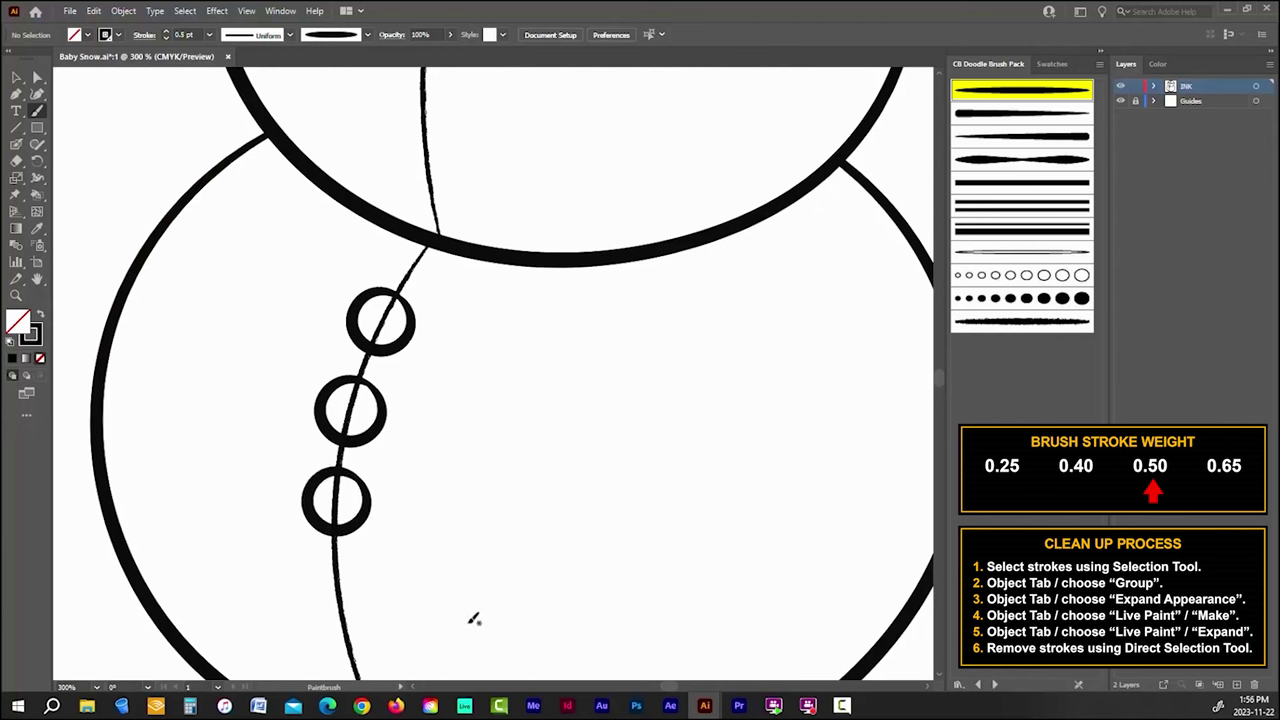
Step: Set the stroke weight to 0.4 pt and paint a carrot-like nose pointing left over the crossing of the head guides
{"action": "scroll", "coordinate": [420, 472], "scroll_direction": "down", "scroll_amount": 2}
{"action": "scroll", "coordinate": [544, 524], "scroll_direction": "up", "scroll_amount": 2}
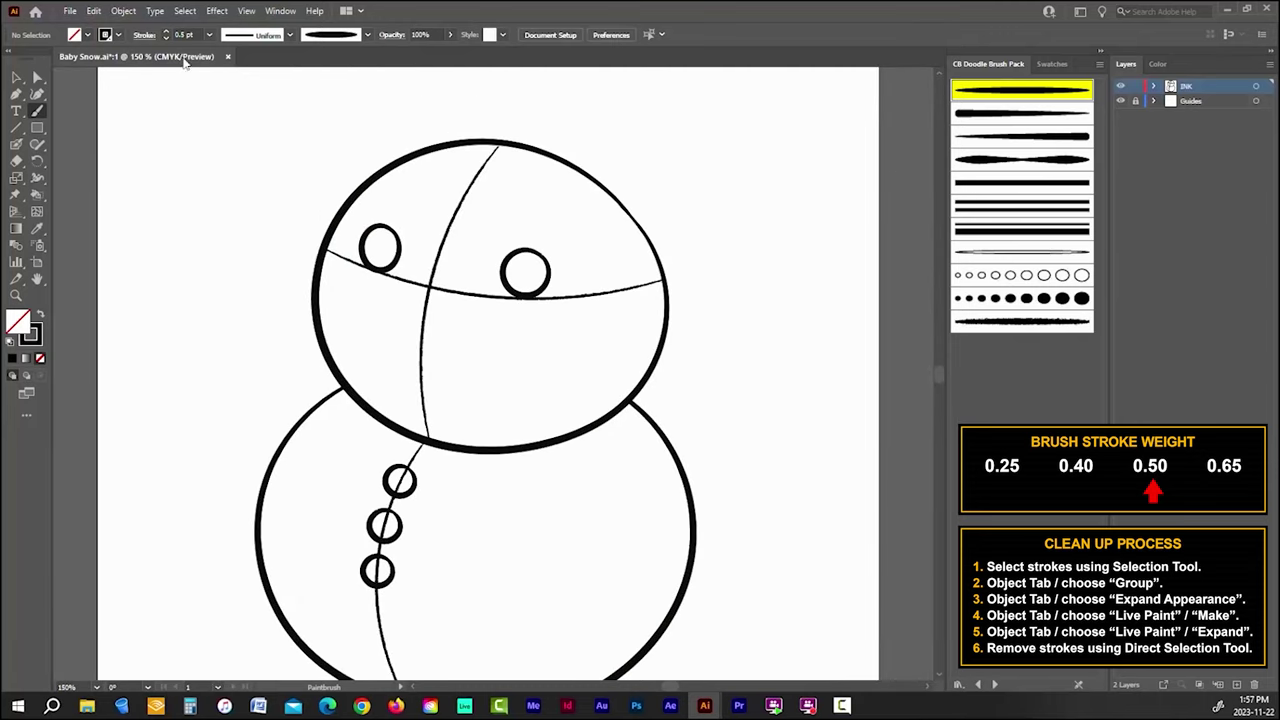
{"action": "left_click", "coordinate": [183, 34]}
{"action": "type", "text": "0.4"}
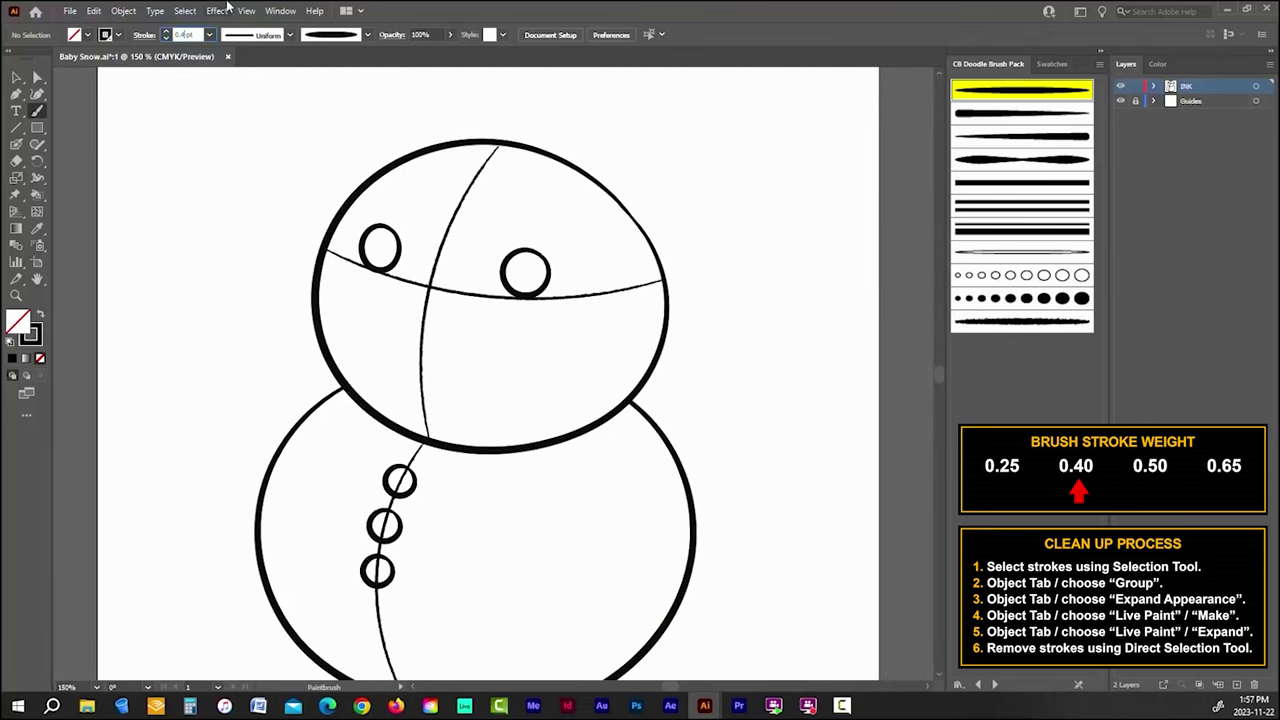
{"action": "key", "text": "Return"}
{"action": "scroll", "coordinate": [438, 318], "scroll_direction": "up", "scroll_amount": 5}
{"action": "scroll", "coordinate": [553, 300], "scroll_direction": "up", "scroll_amount": 2}
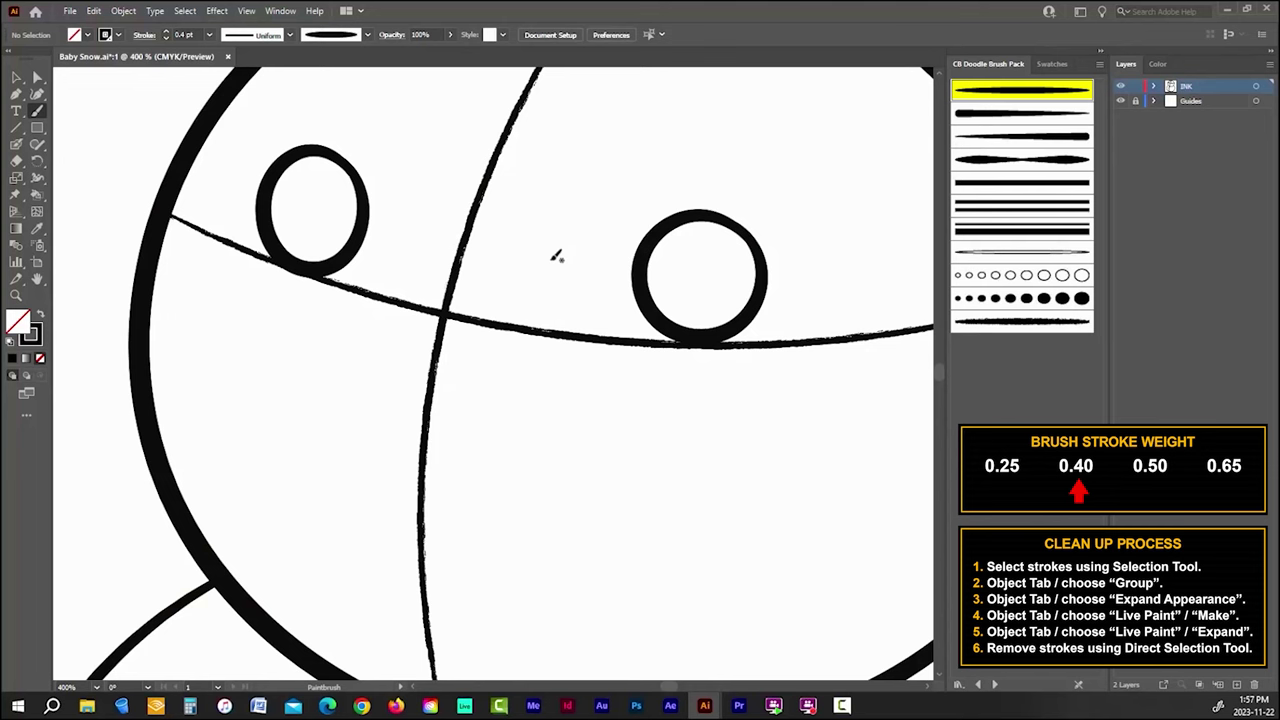
{"action": "scroll", "coordinate": [556, 256], "scroll_direction": "down", "scroll_amount": 1}
{"action": "scroll", "coordinate": [551, 303], "scroll_direction": "right", "scroll_amount": 1}
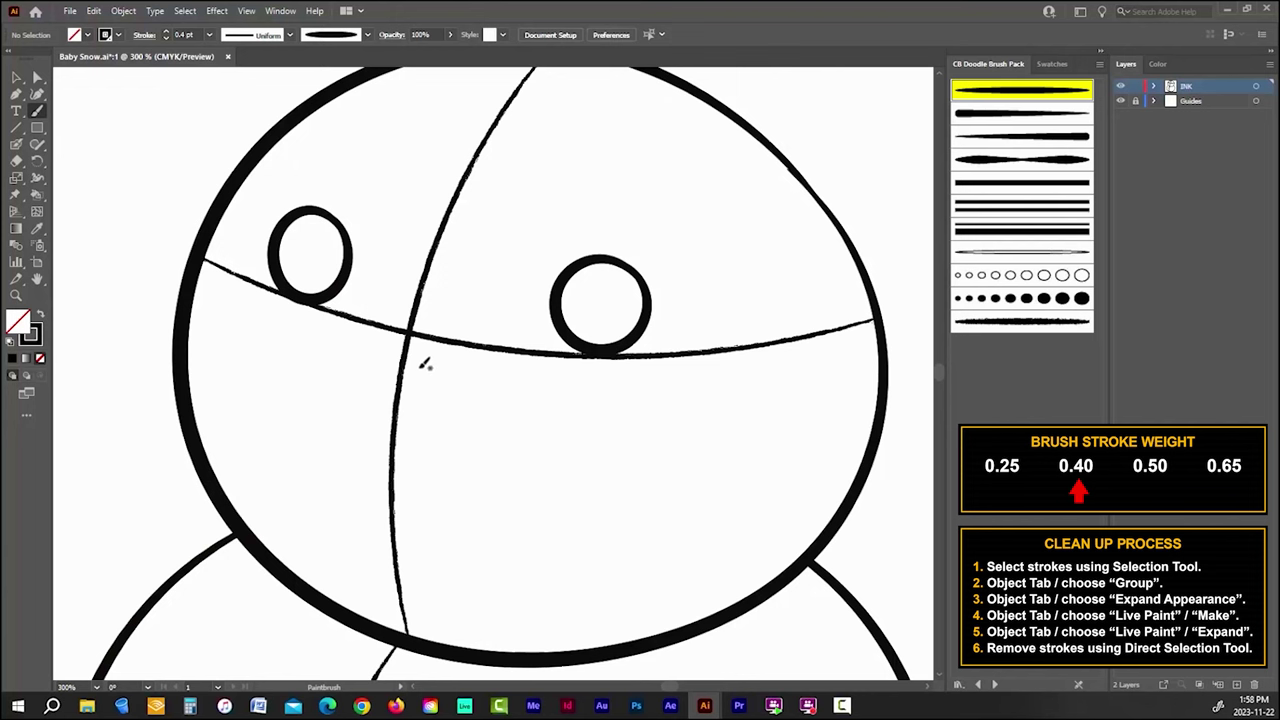
{"action": "mouse_move", "coordinate": [413, 368]}
{"action": "left_mouse_down"}
{"action": "mouse_move", "coordinate": [354, 334]}
{"action": "mouse_move", "coordinate": [430, 303]}
{"action": "mouse_move", "coordinate": [452, 316]}
{"action": "mouse_move", "coordinate": [450, 366]}
{"action": "mouse_move", "coordinate": [425, 380]}
{"action": "mouse_move", "coordinate": [393, 366]}
{"action": "left_mouse_up"}
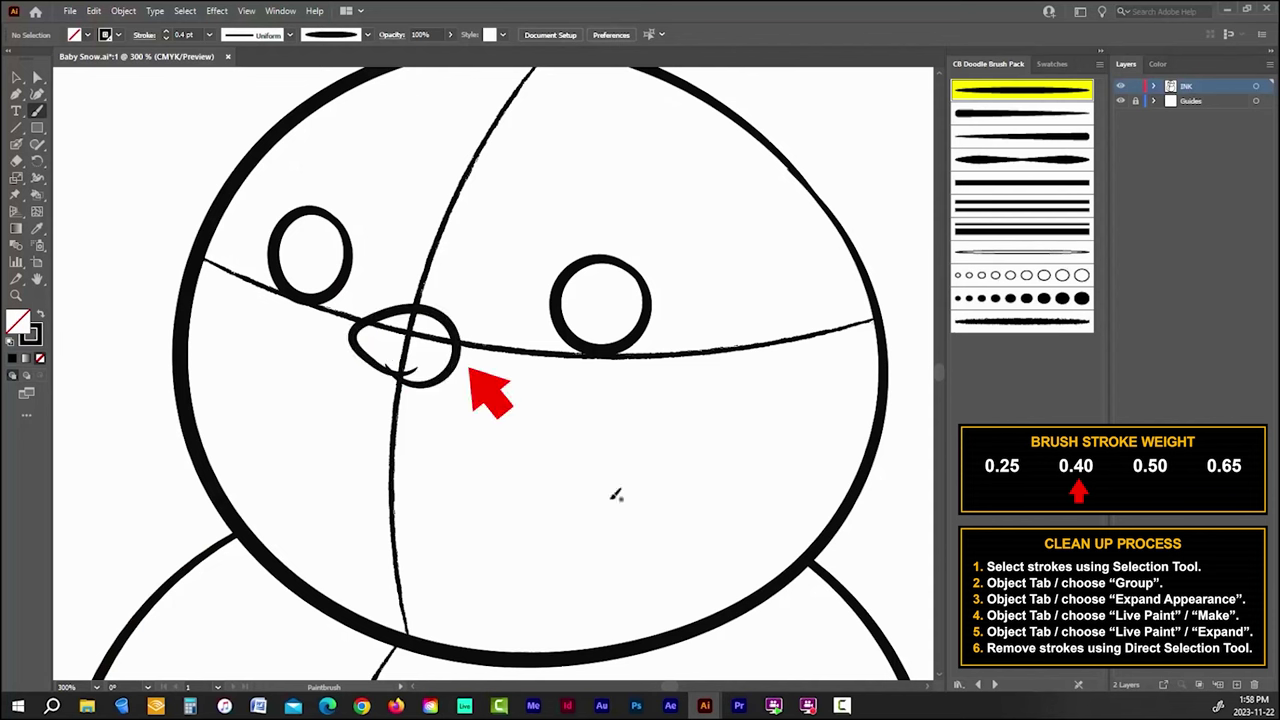
Step: Paint a short smile about 0.43 in wide below the nose, starting at the vertical guide and curving up to the right
{"action": "key", "text": "ctrl+minus"}
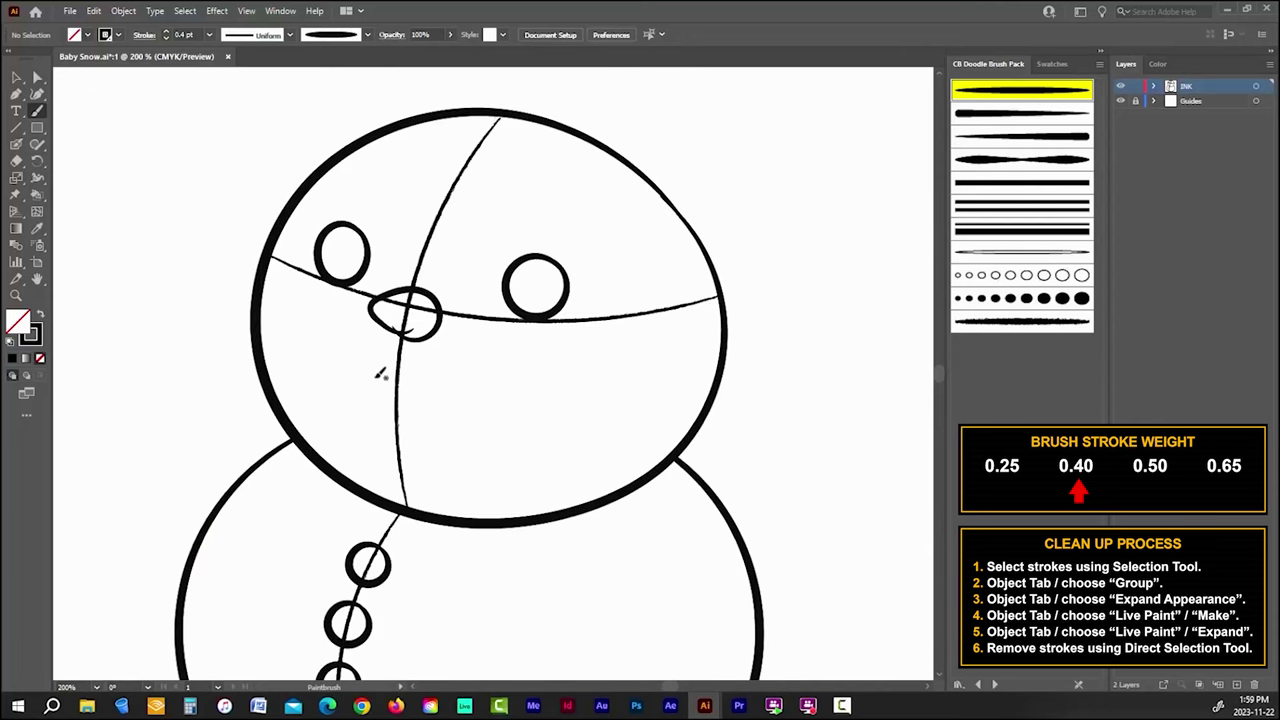
{"action": "left_click_drag", "start_coordinate": [376, 372], "coordinate": [440, 380]}
{"action": "key", "text": "ctrl+z"}
{"action": "mouse_move", "coordinate": [402, 378]}
{"action": "left_mouse_down"}
{"action": "mouse_move", "coordinate": [440, 384]}
{"action": "mouse_move", "coordinate": [457, 366]}
{"action": "left_mouse_up"}
Step: Set the mouth's stroke weight to 0.5 pt
{"action": "left_click", "coordinate": [16, 78]}
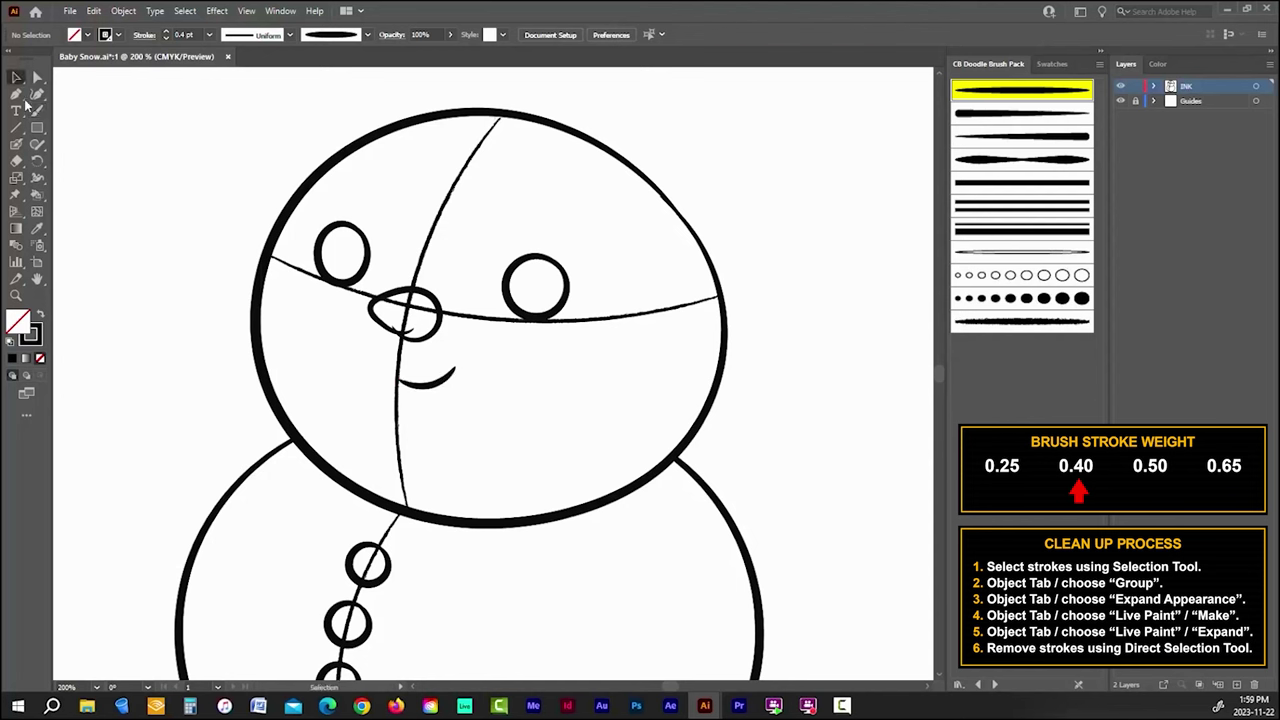
{"action": "left_click", "coordinate": [409, 383]}
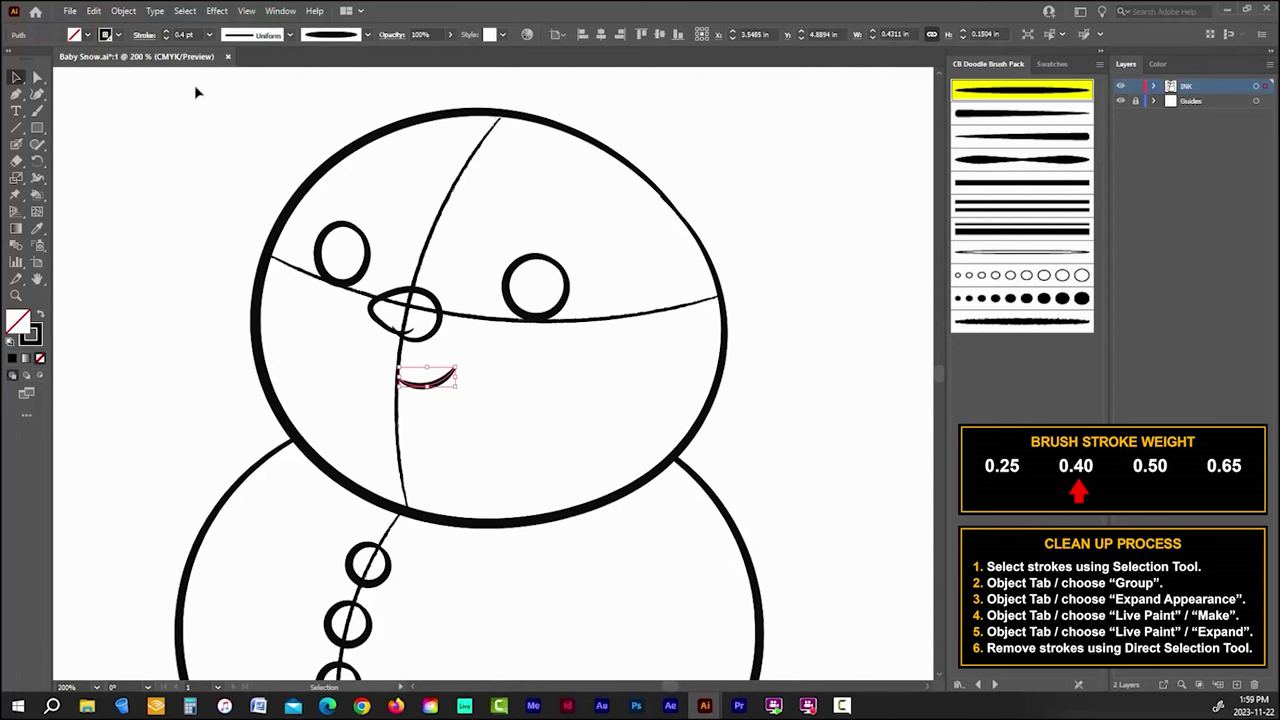
{"action": "left_click", "coordinate": [183, 34]}
{"action": "key", "text": "Return"}
{"action": "left_click", "coordinate": [117, 99]}
Step: Paint a short slanted eyebrow above each eye at 0.5 pt, undoing the first attempts placed closer to the centre guide
{"action": "key", "text": "b"}
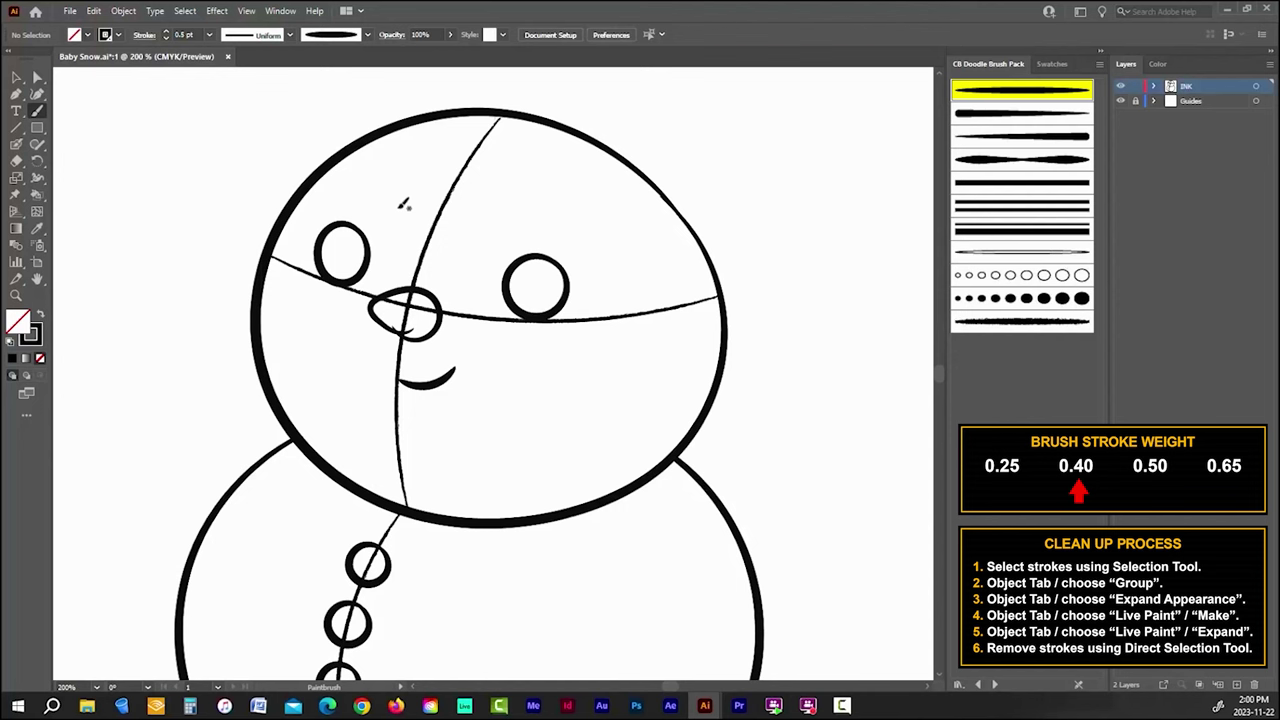
{"action": "mouse_move", "coordinate": [394, 205]}
{"action": "left_mouse_down"}
{"action": "mouse_move", "coordinate": [405, 226]}
{"action": "mouse_move", "coordinate": [502, 233]}
{"action": "left_mouse_up"}
{"action": "key", "text": "ctrl+z"}
{"action": "key", "text": "ctrl+z"}
{"action": "left_click_drag", "start_coordinate": [326, 203], "coordinate": [358, 185]}
{"action": "left_click_drag", "start_coordinate": [561, 211], "coordinate": [590, 244]}
{"action": "key", "text": "v"}
{"action": "key", "text": "ctrl+minus"}
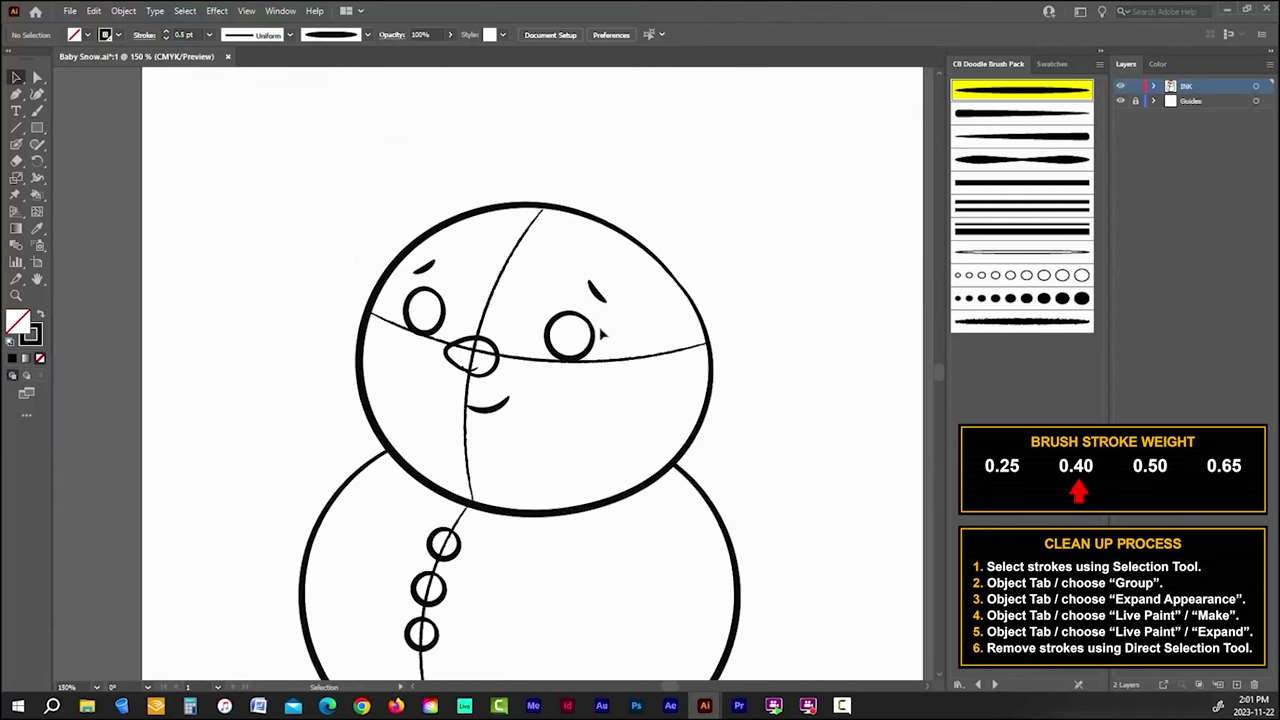
{"action": "left_click", "coordinate": [248, 12]}
{"action": "left_click", "coordinate": [340, 207]}
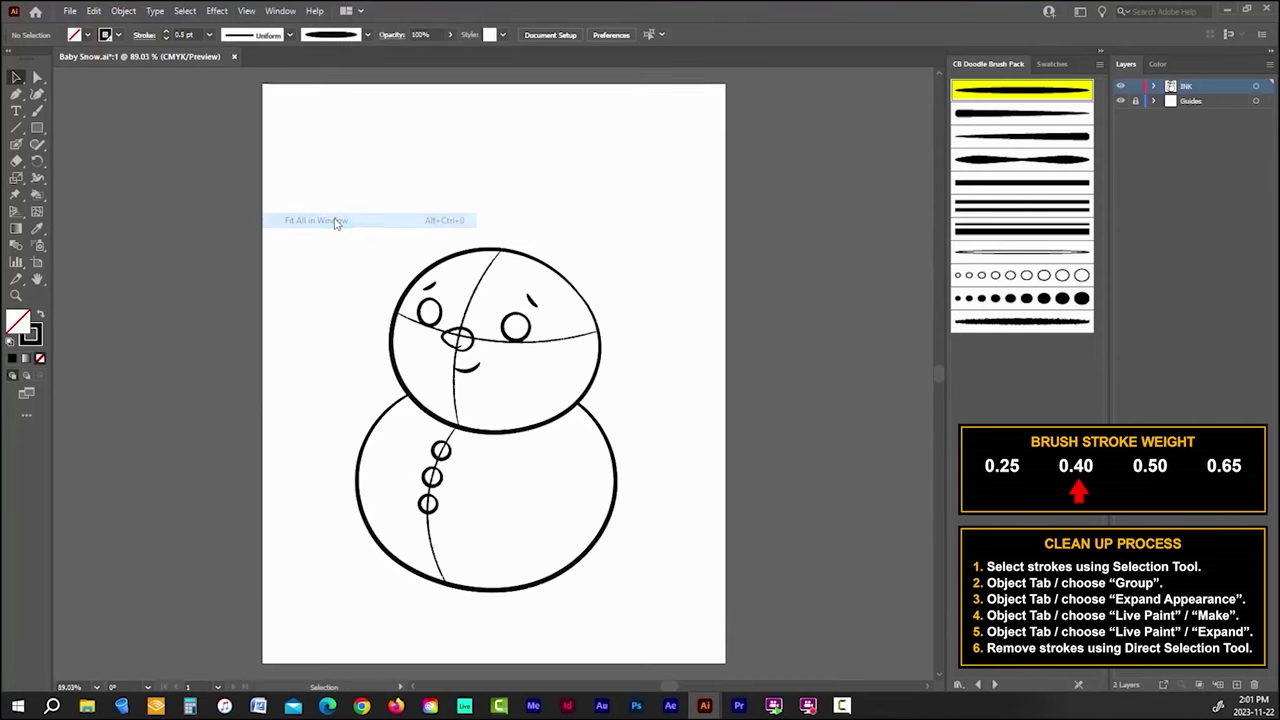
Step: Save the file and group all of the snowman's unlocked ink strokes
{"action": "key", "text": "ctrl+s"}
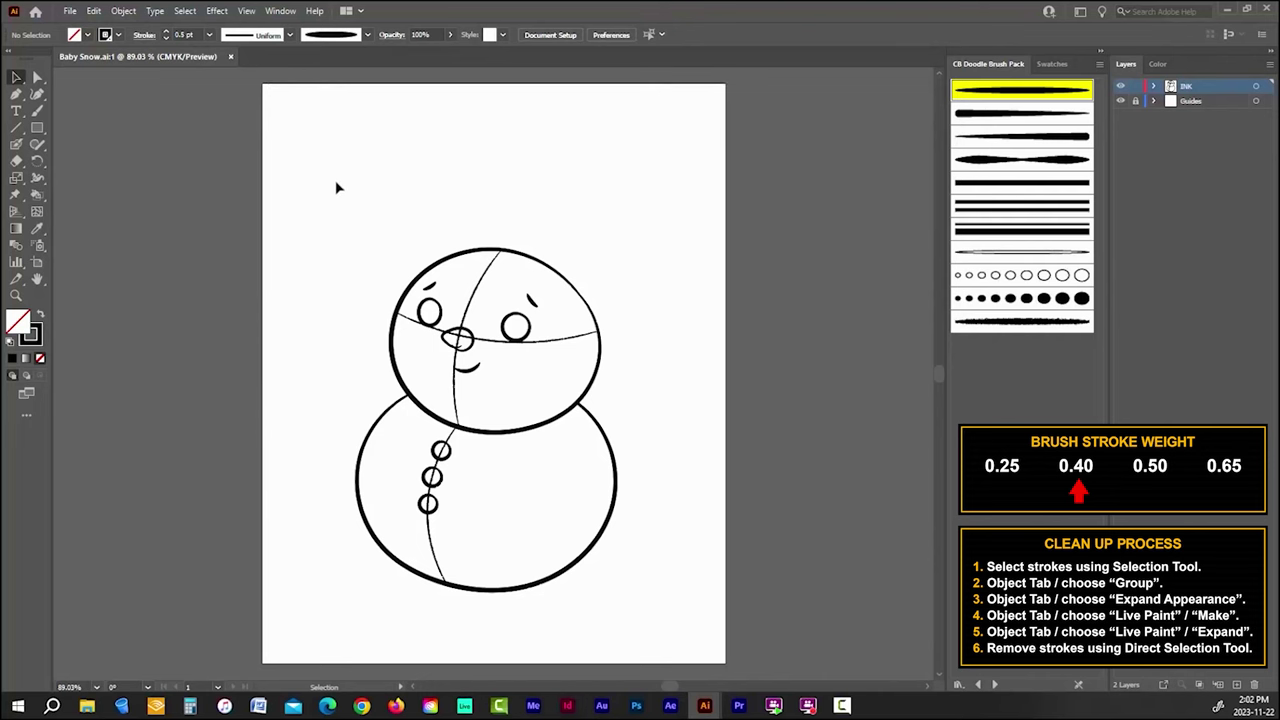
{"action": "mouse_move", "coordinate": [321, 188]}
{"action": "left_mouse_down"}
{"action": "mouse_move", "coordinate": [693, 602]}
{"action": "mouse_move", "coordinate": [736, 609]}
{"action": "left_mouse_up"}
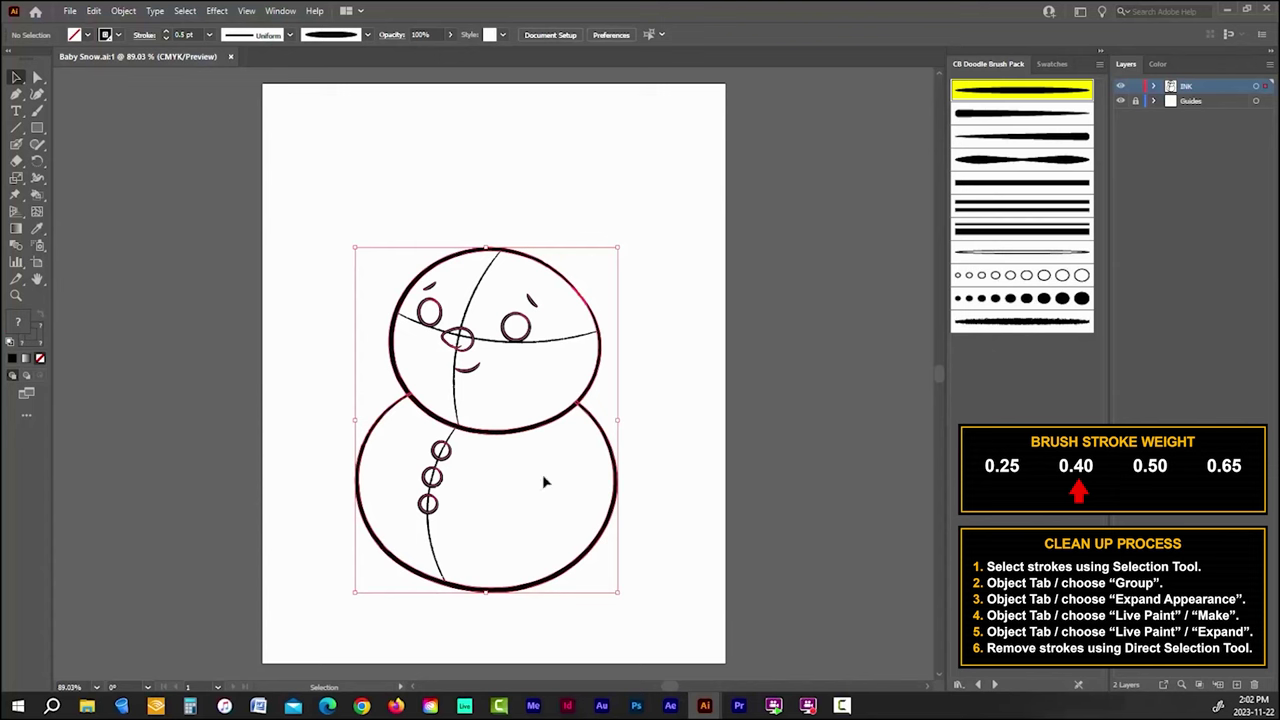
{"action": "left_click", "coordinate": [123, 11]}
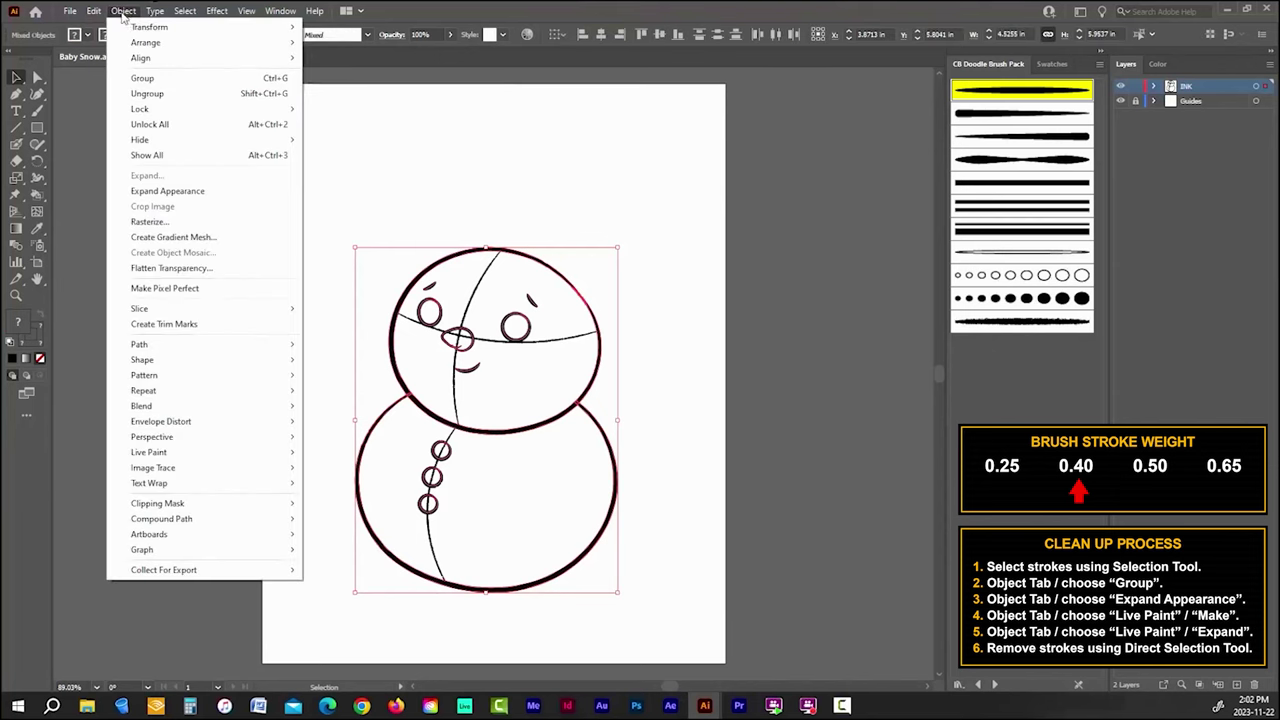
{"action": "left_click", "coordinate": [145, 79]}
Step: Expand the group's appearance and convert it to separate shapes with Live Paint Make and Expand
{"action": "left_click", "coordinate": [123, 11]}
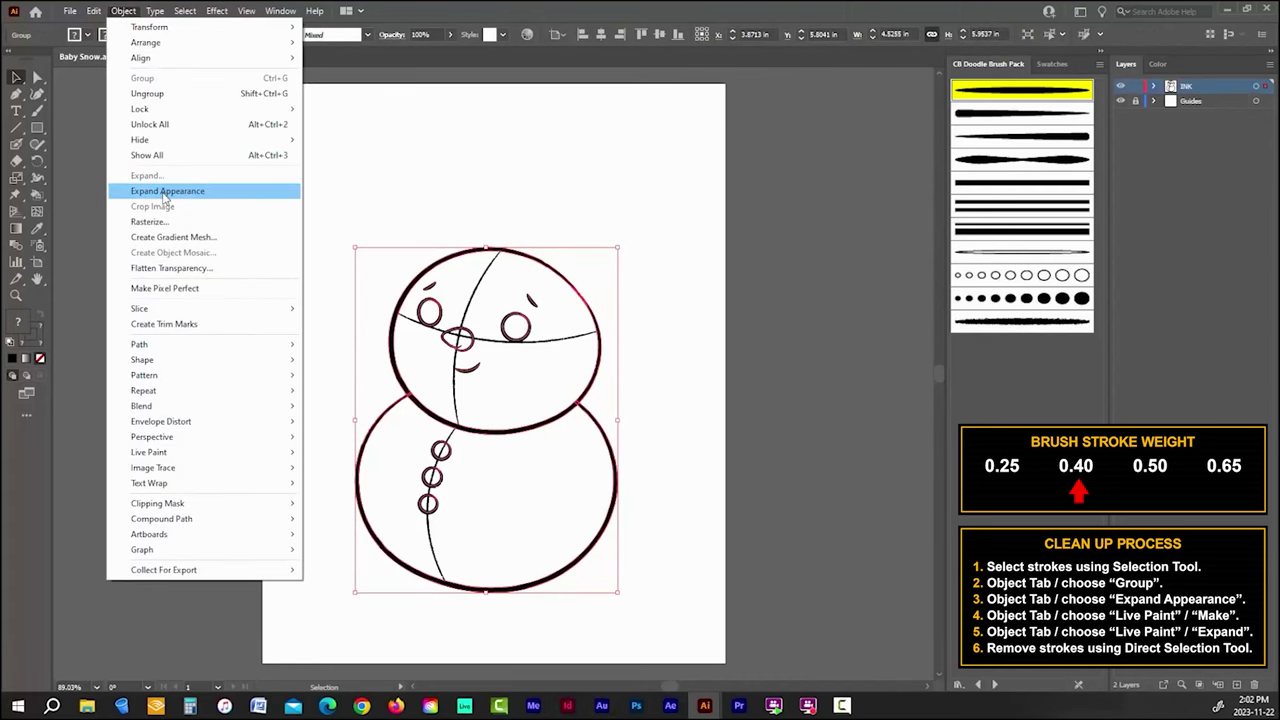
{"action": "left_click", "coordinate": [163, 193]}
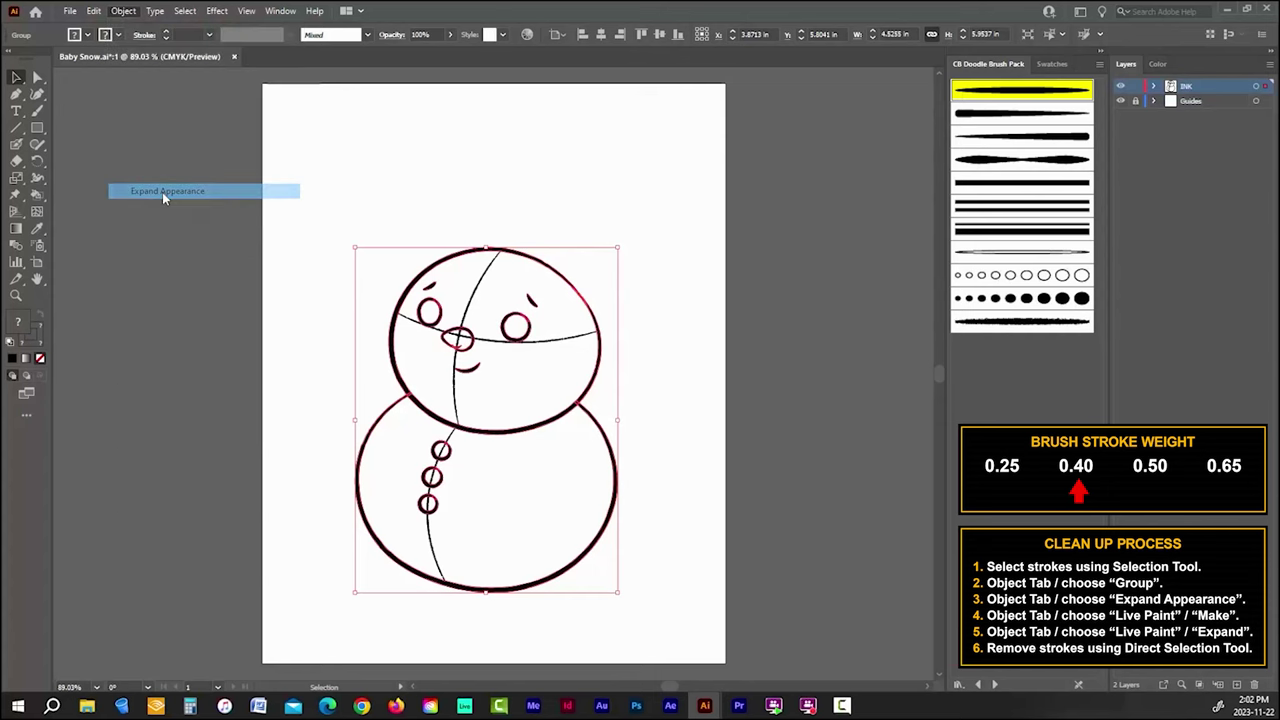
{"action": "left_click", "coordinate": [123, 11]}
{"action": "mouse_move", "coordinate": [163, 451]}
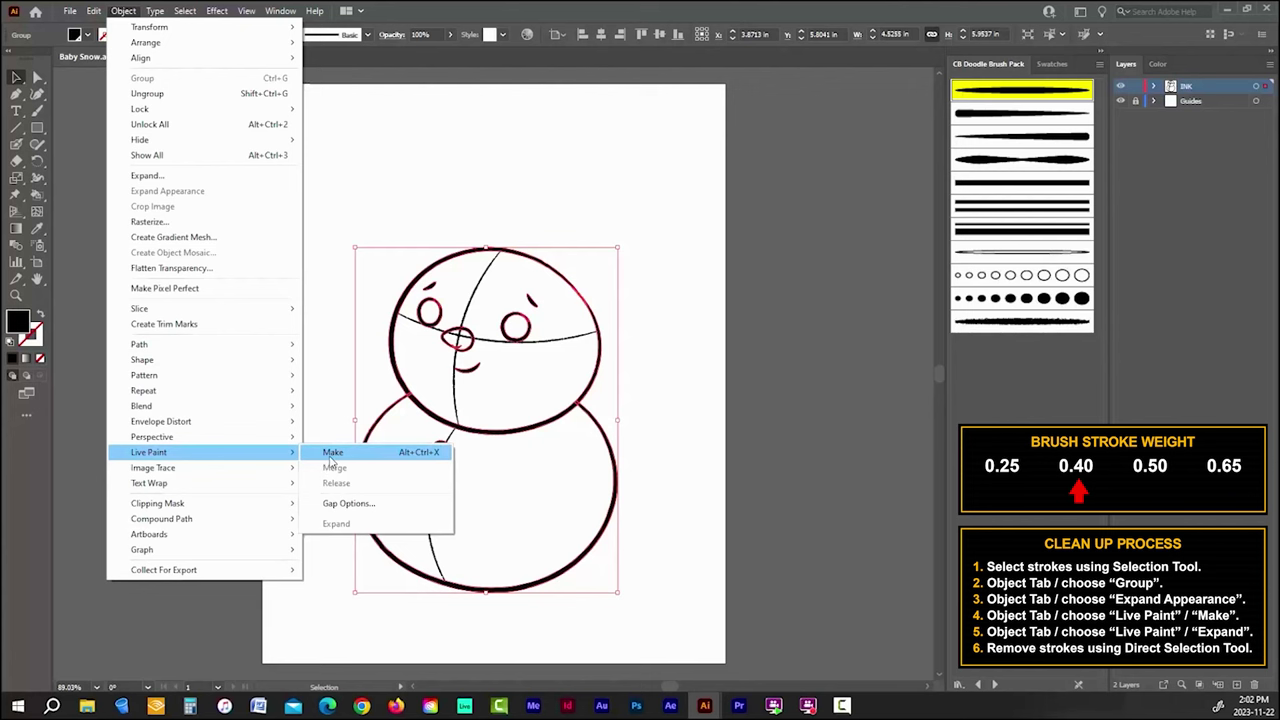
{"action": "left_click", "coordinate": [333, 453]}
{"action": "left_click", "coordinate": [124, 11]}
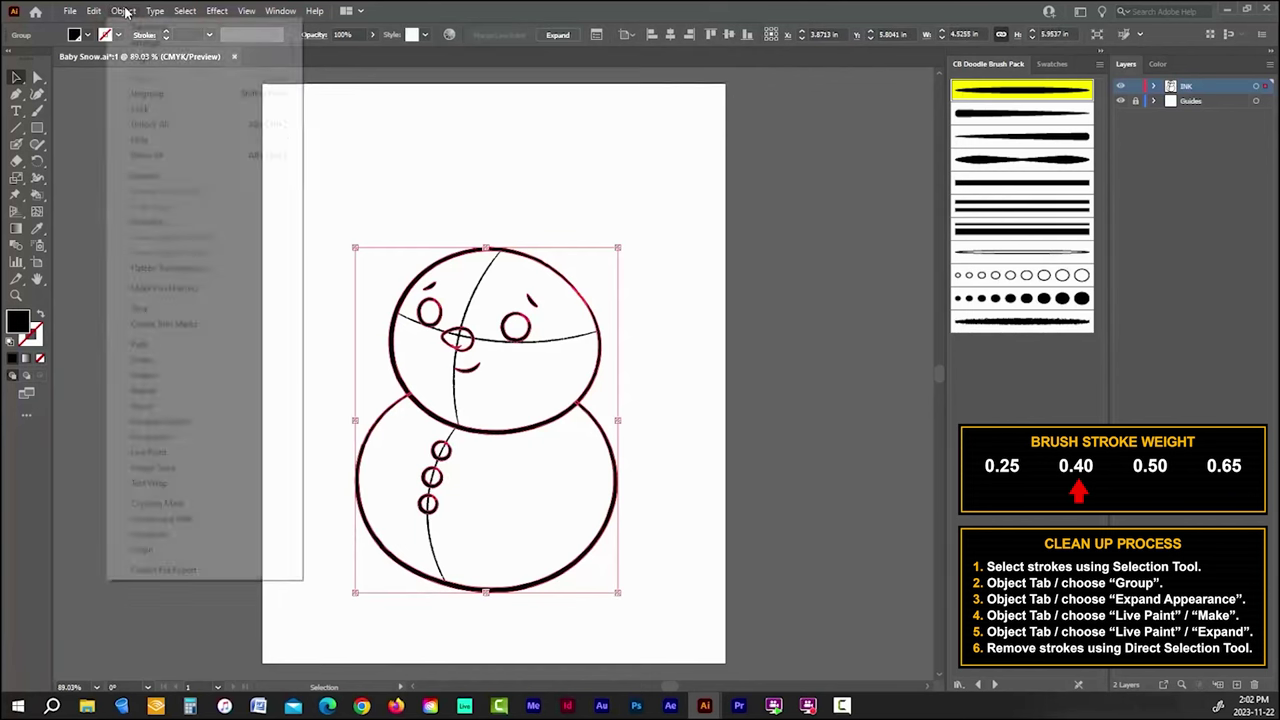
{"action": "mouse_move", "coordinate": [165, 452]}
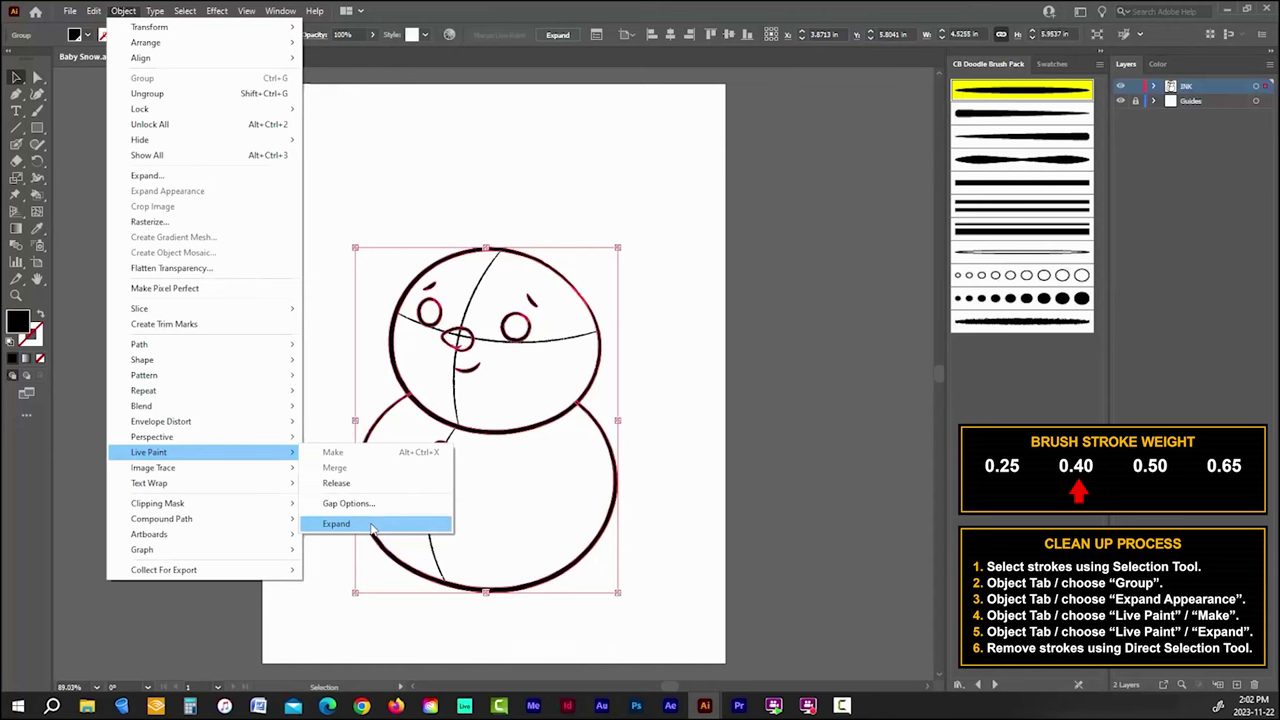
{"action": "left_click", "coordinate": [368, 524]}
{"action": "left_click", "coordinate": [225, 211]}
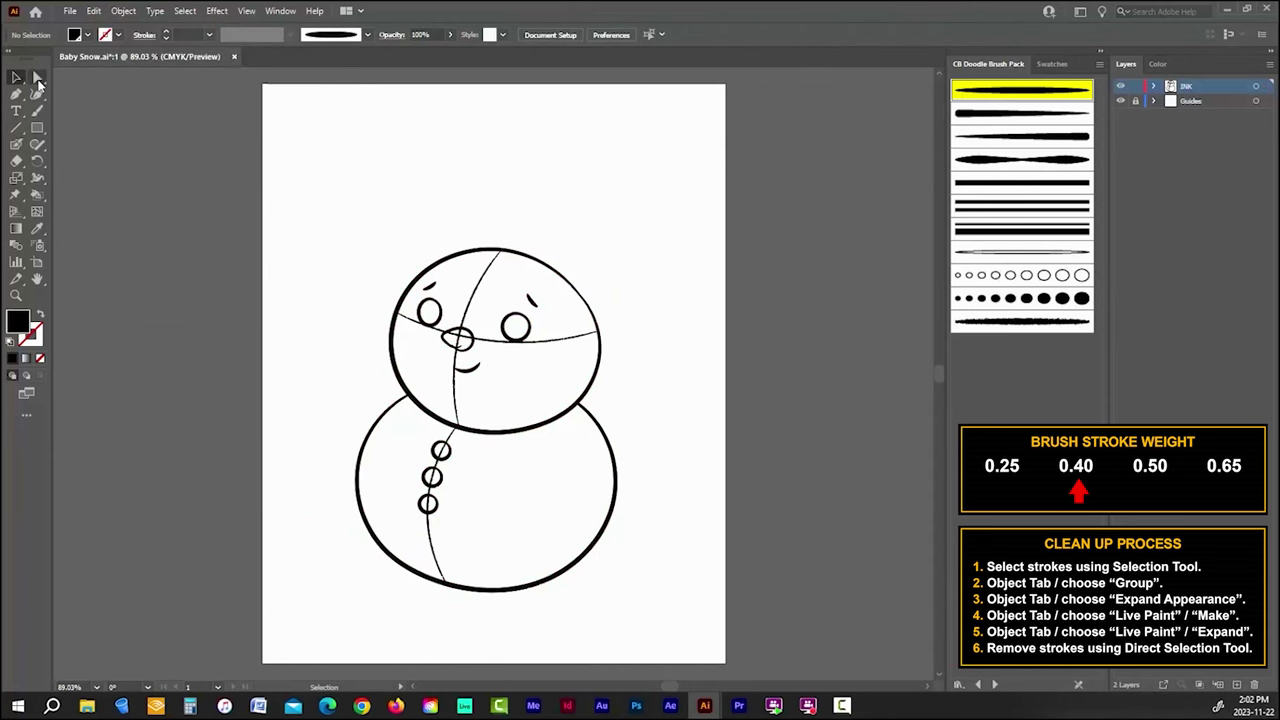
{"action": "left_click", "coordinate": [38, 80]}
{"action": "scroll", "coordinate": [458, 342], "scroll_direction": "up", "scroll_amount": 4}
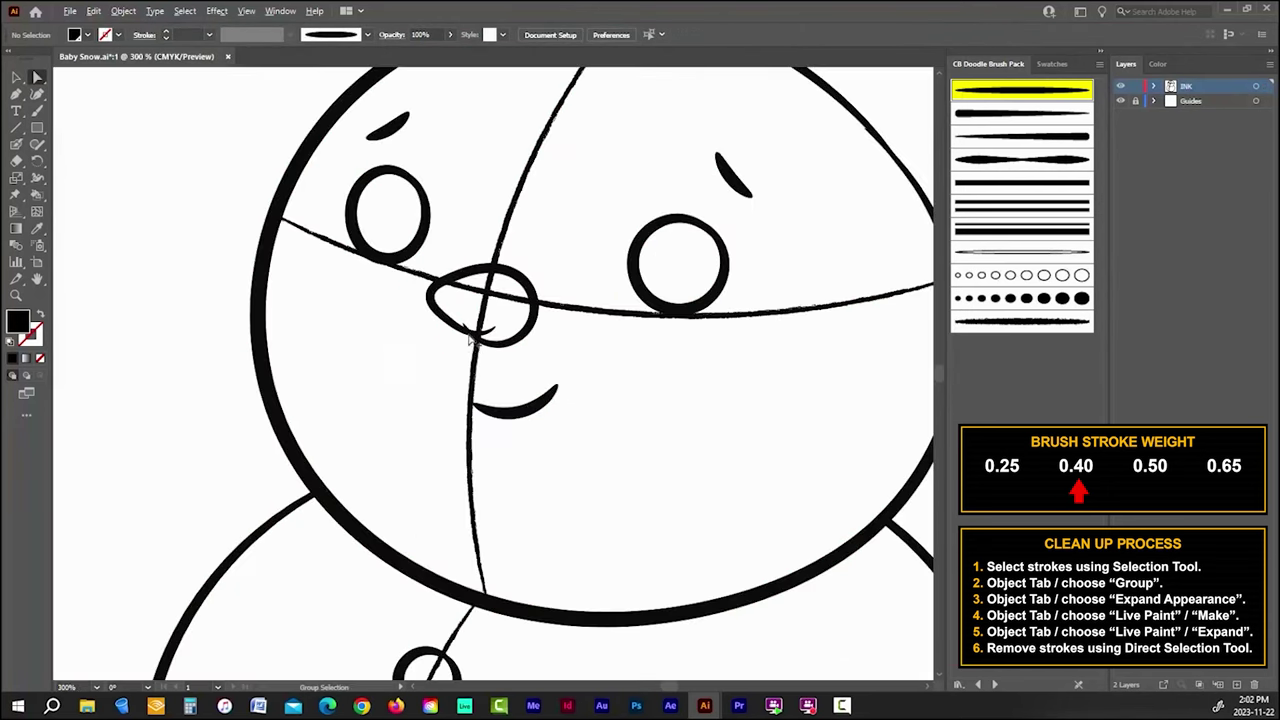
{"action": "scroll", "coordinate": [471, 340], "scroll_direction": "up", "scroll_amount": 4}
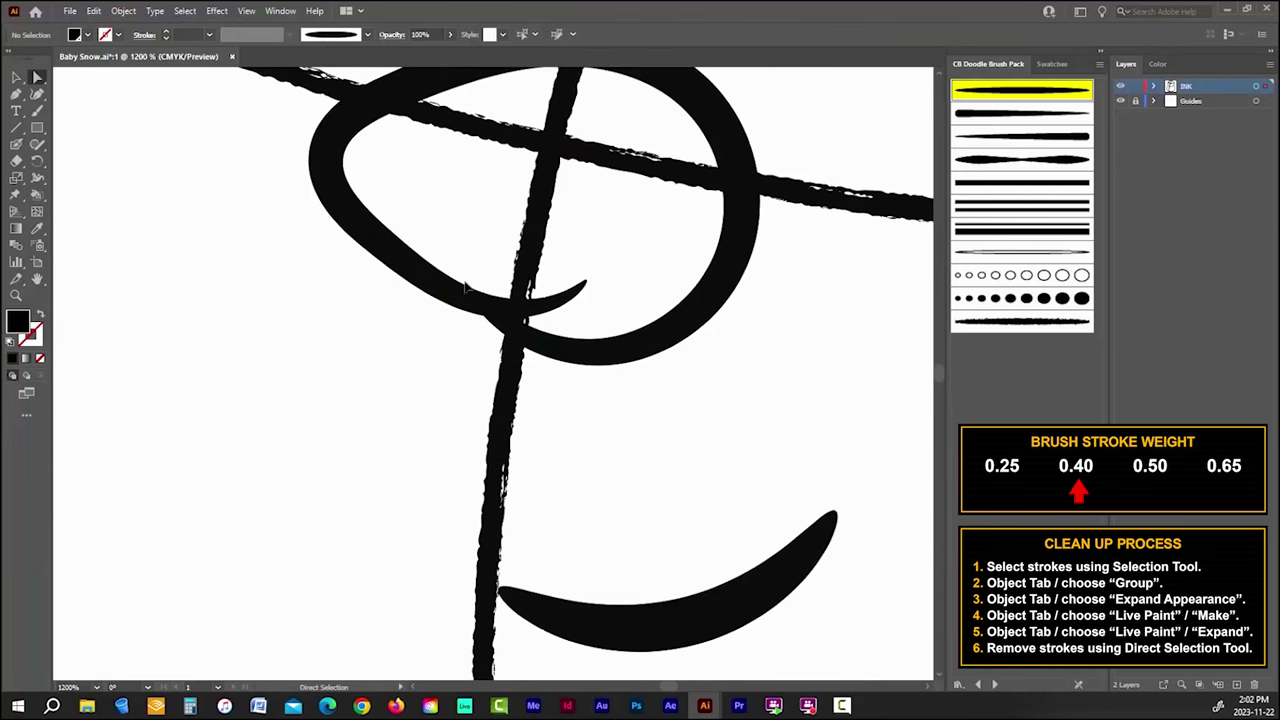
{"action": "scroll", "coordinate": [443, 337], "scroll_direction": "down", "scroll_amount": 4}
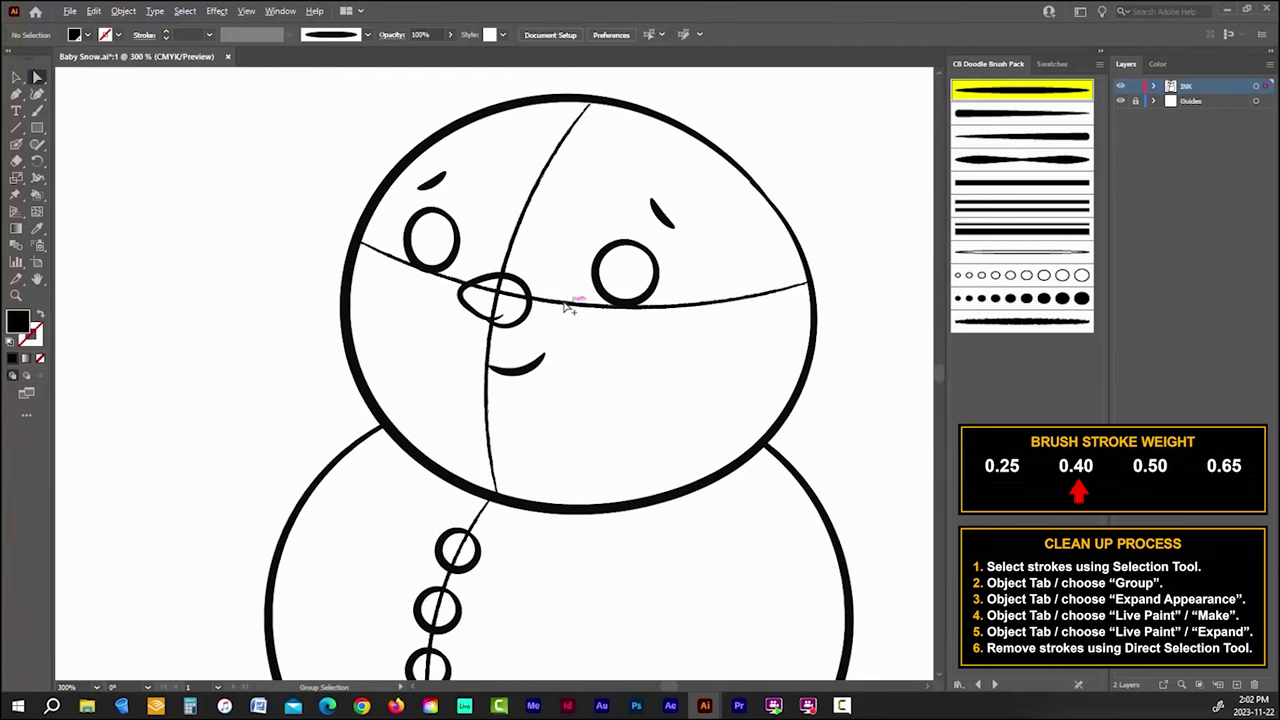
{"action": "scroll", "coordinate": [566, 308], "scroll_direction": "down", "scroll_amount": 2}
Step: Unlock and delete the center guide lines inside the INK layer, with the whole artboard in view
{"action": "left_click", "coordinate": [246, 10]}
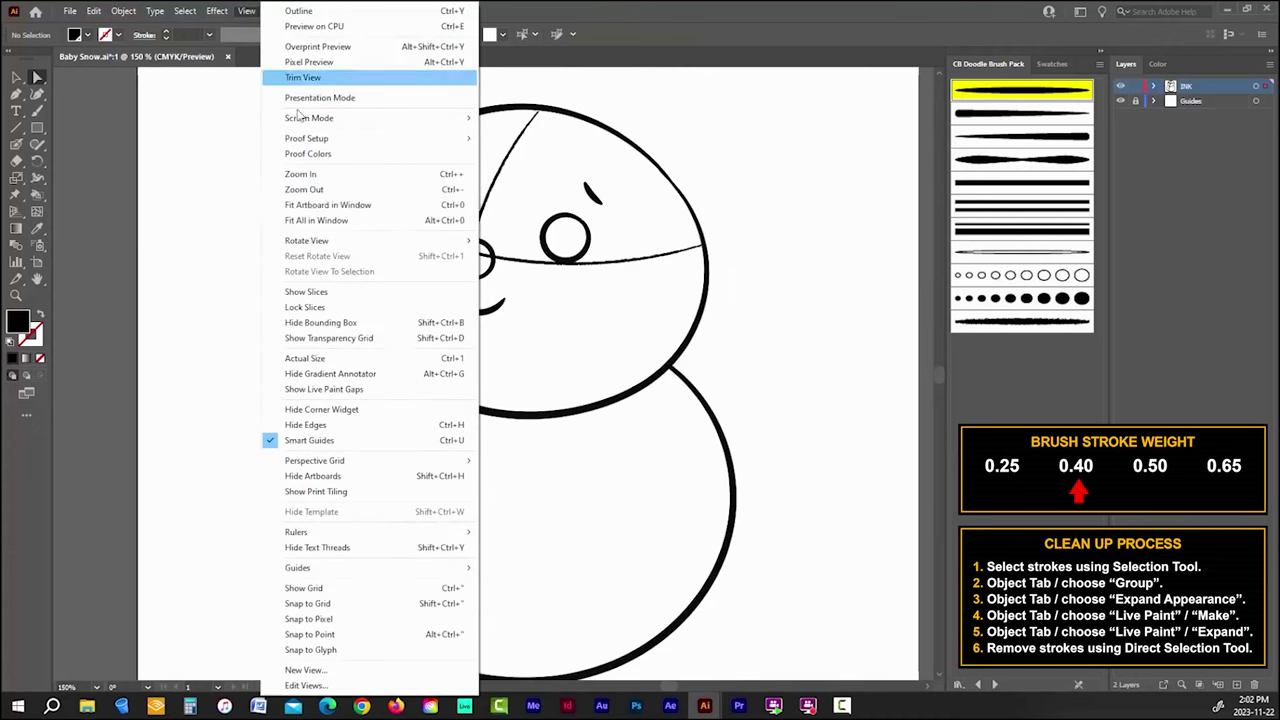
{"action": "left_click", "coordinate": [308, 204]}
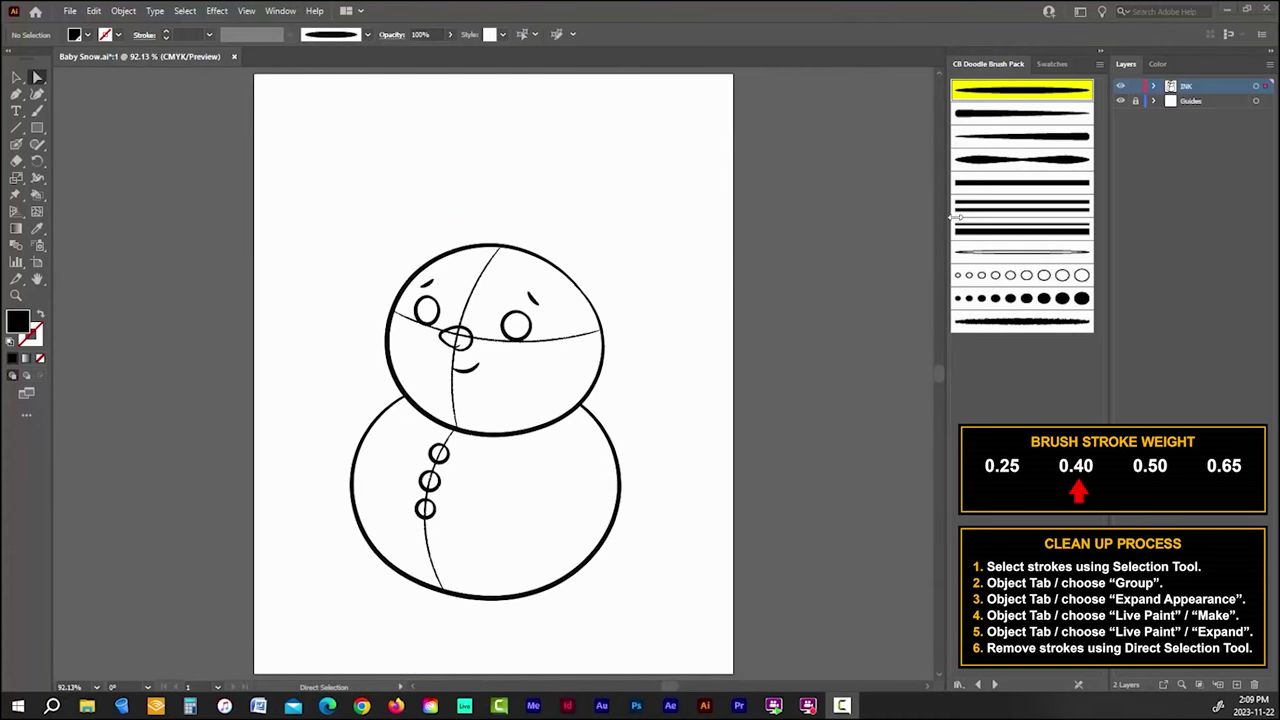
{"action": "left_click", "coordinate": [1155, 87]}
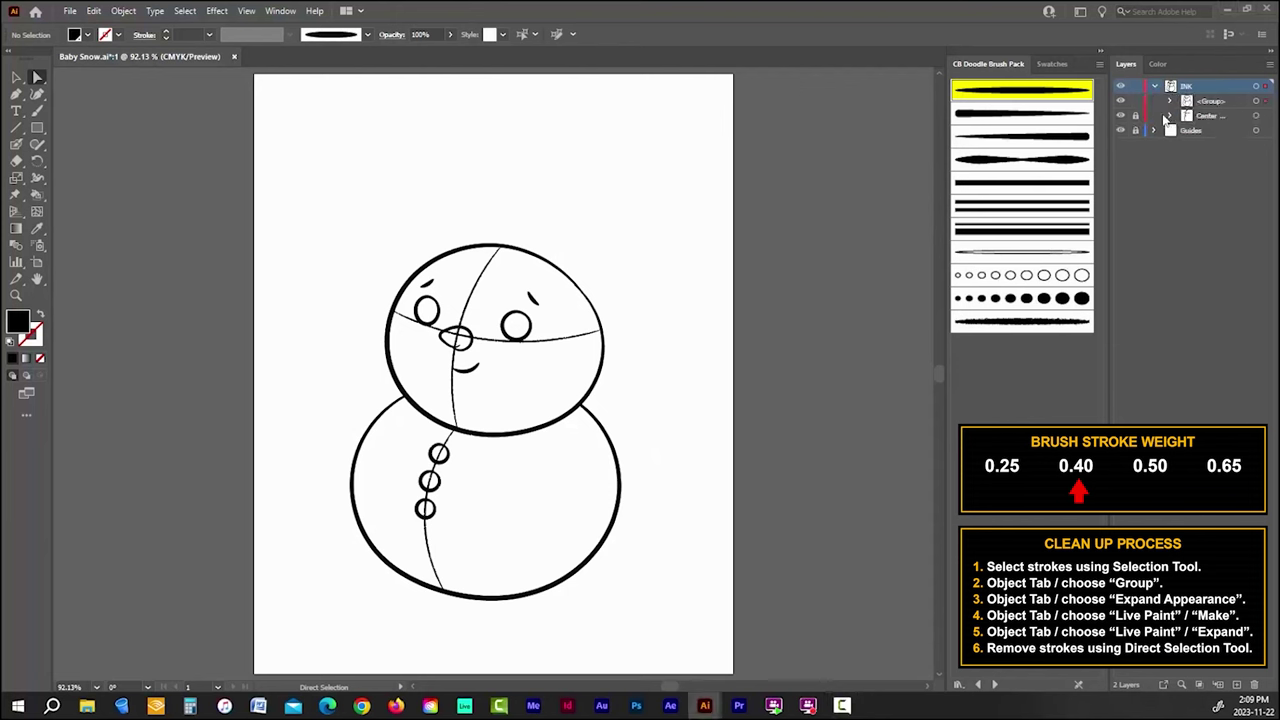
{"action": "left_click", "coordinate": [1210, 116]}
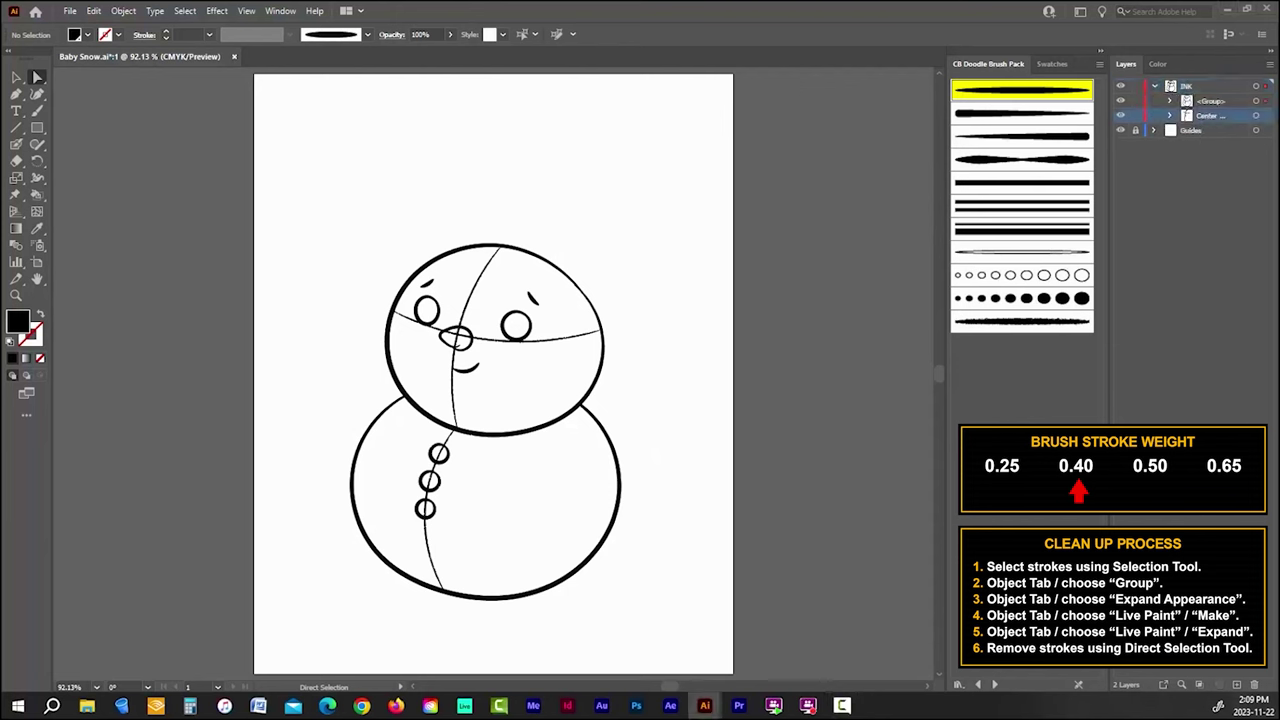
{"action": "left_click", "coordinate": [1255, 685]}
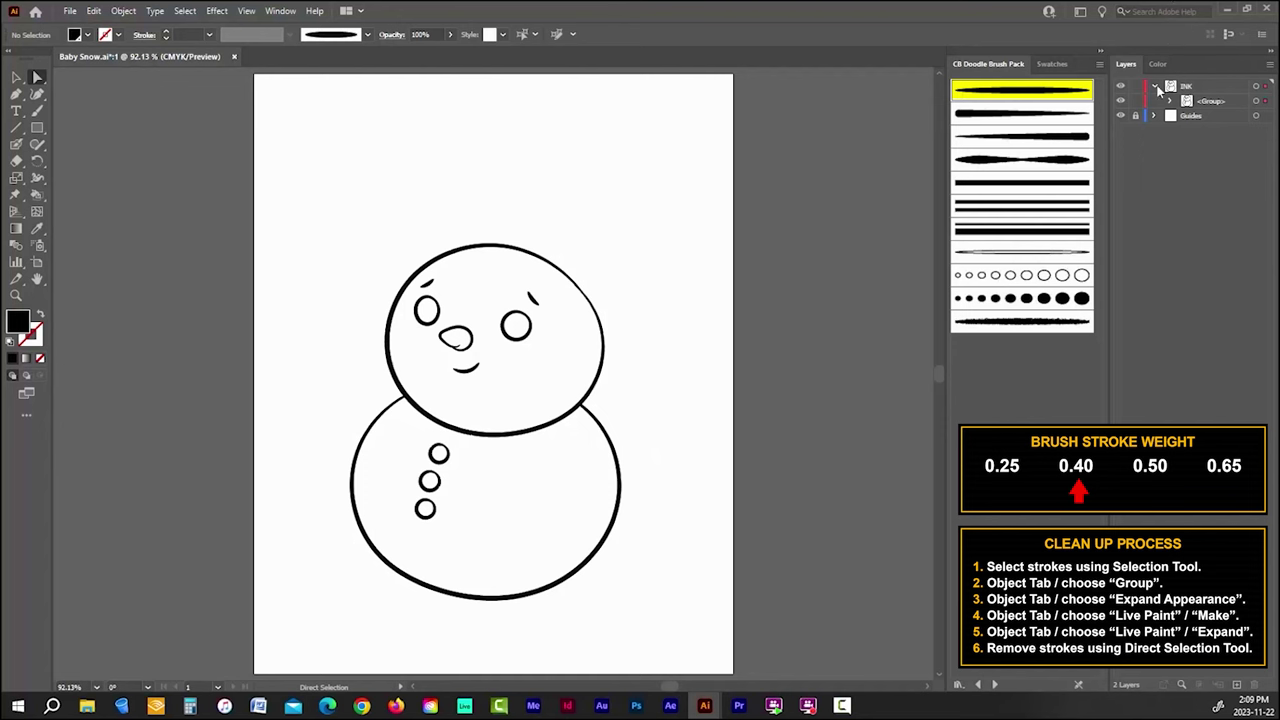
{"action": "left_click", "coordinate": [1155, 86]}
Step: Set up the Paintbrush with the first brush of the doodle pack, tapered at both ends, at a 0.4 pt stroke weight
{"action": "left_click", "coordinate": [37, 111]}
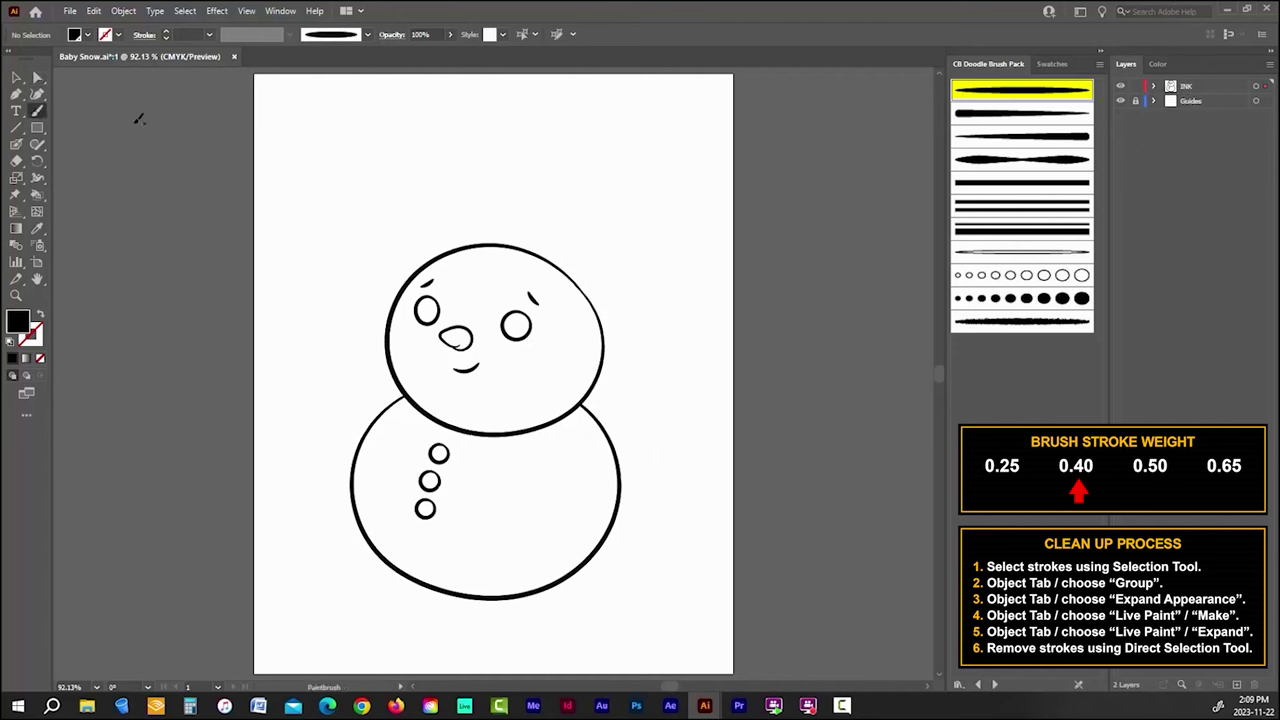
{"action": "left_click", "coordinate": [1001, 92]}
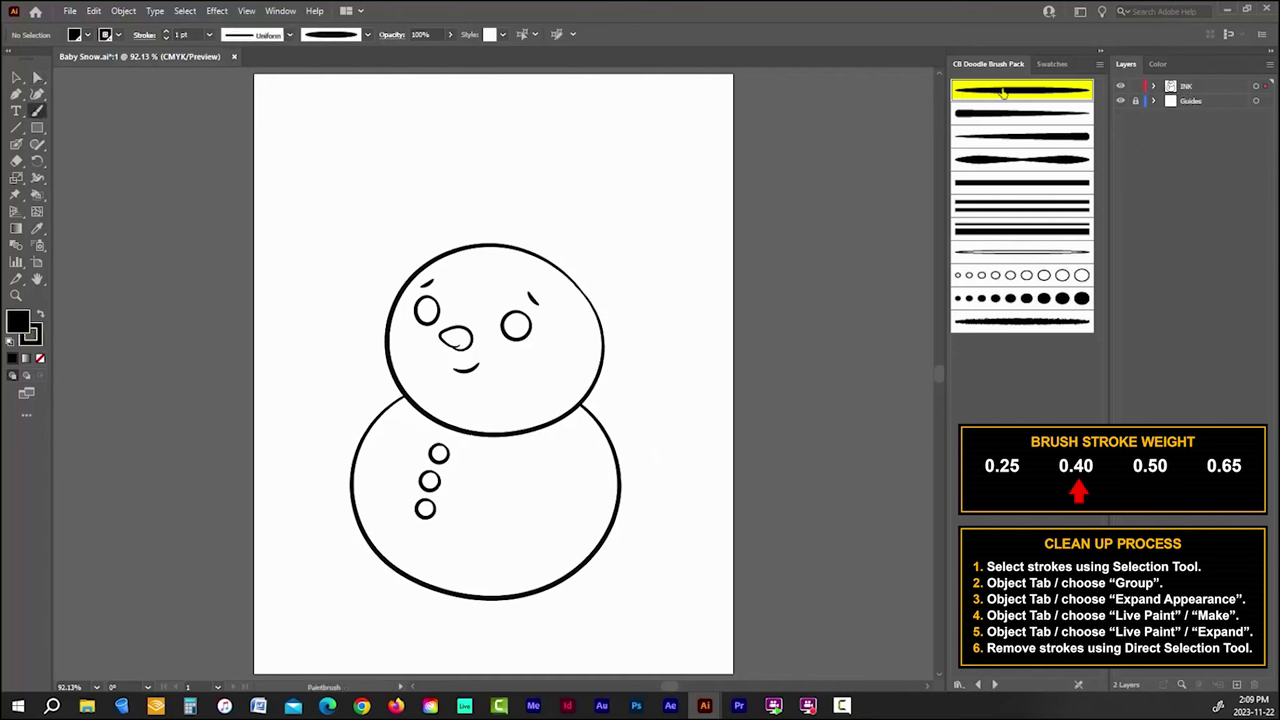
{"action": "left_click", "coordinate": [166, 38]}
{"action": "double_click", "coordinate": [180, 34]}
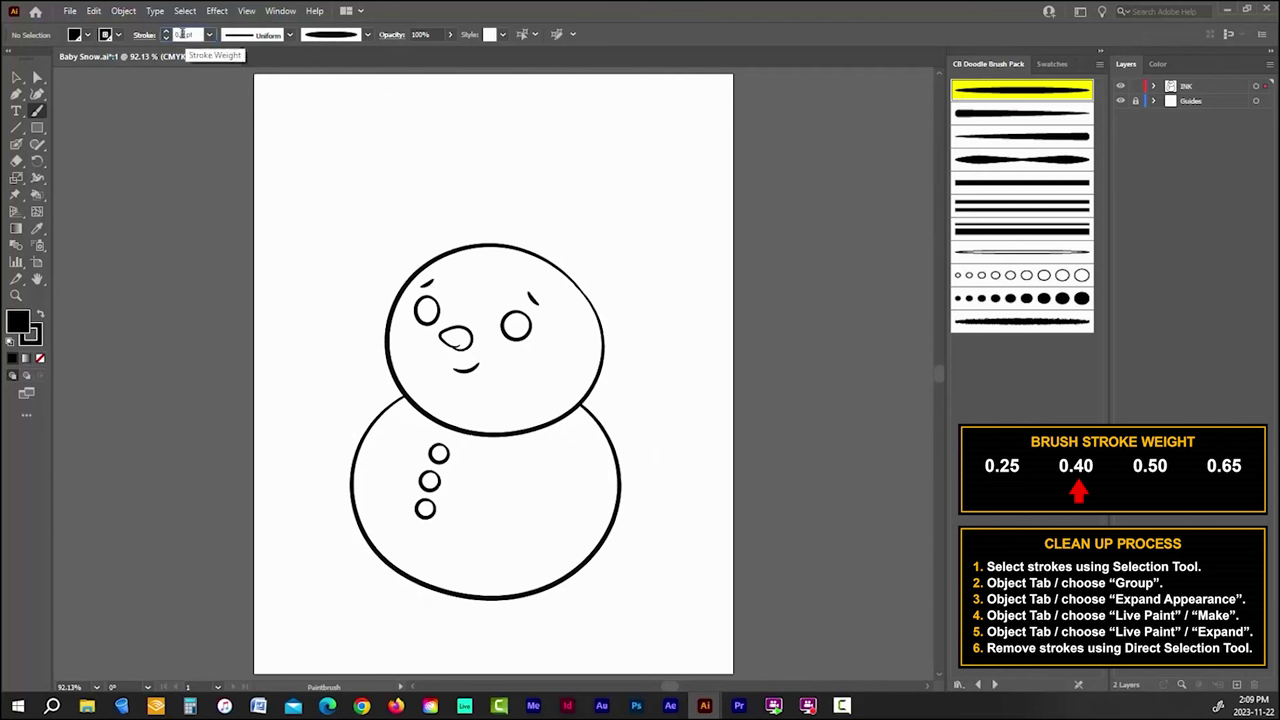
{"action": "type", "text": "0.4"}
{"action": "key", "text": "Return"}
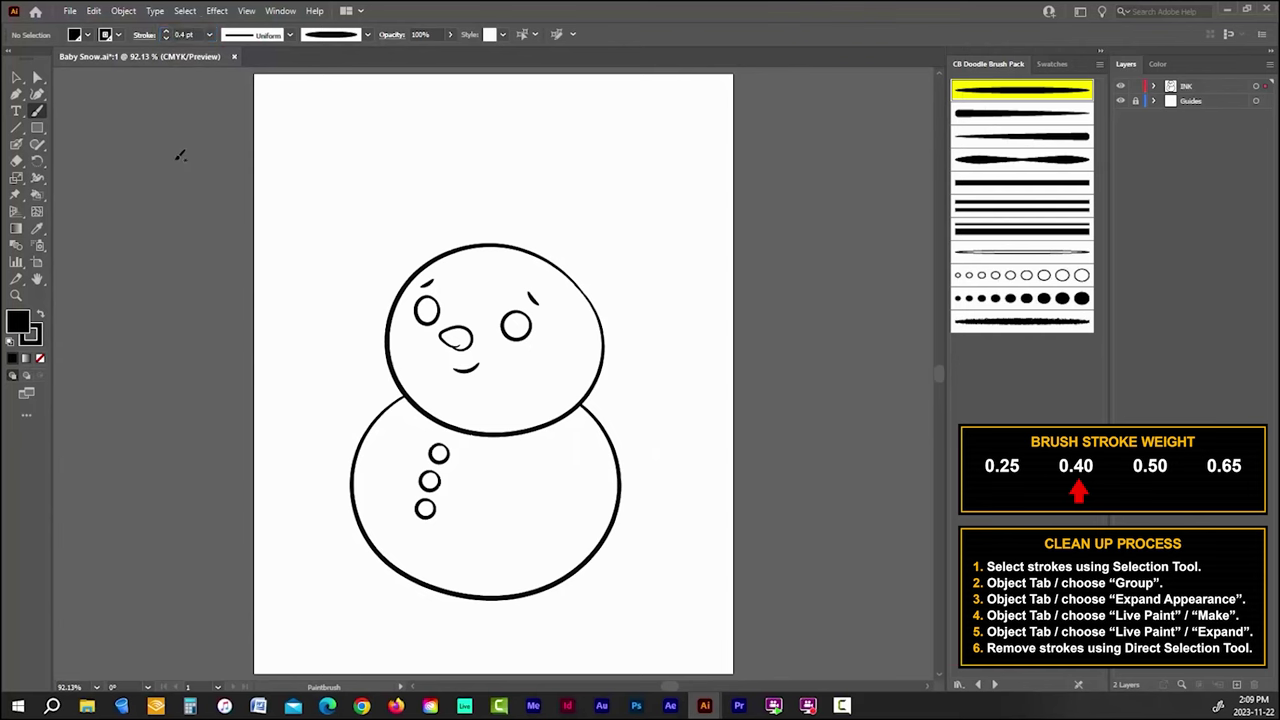
Step: Try to paint the top of an arm and hand in one stroke across the body's right edge, and undo it
{"action": "scroll", "coordinate": [626, 491], "scroll_direction": "up", "scroll_amount": 4, "text": "alt"}
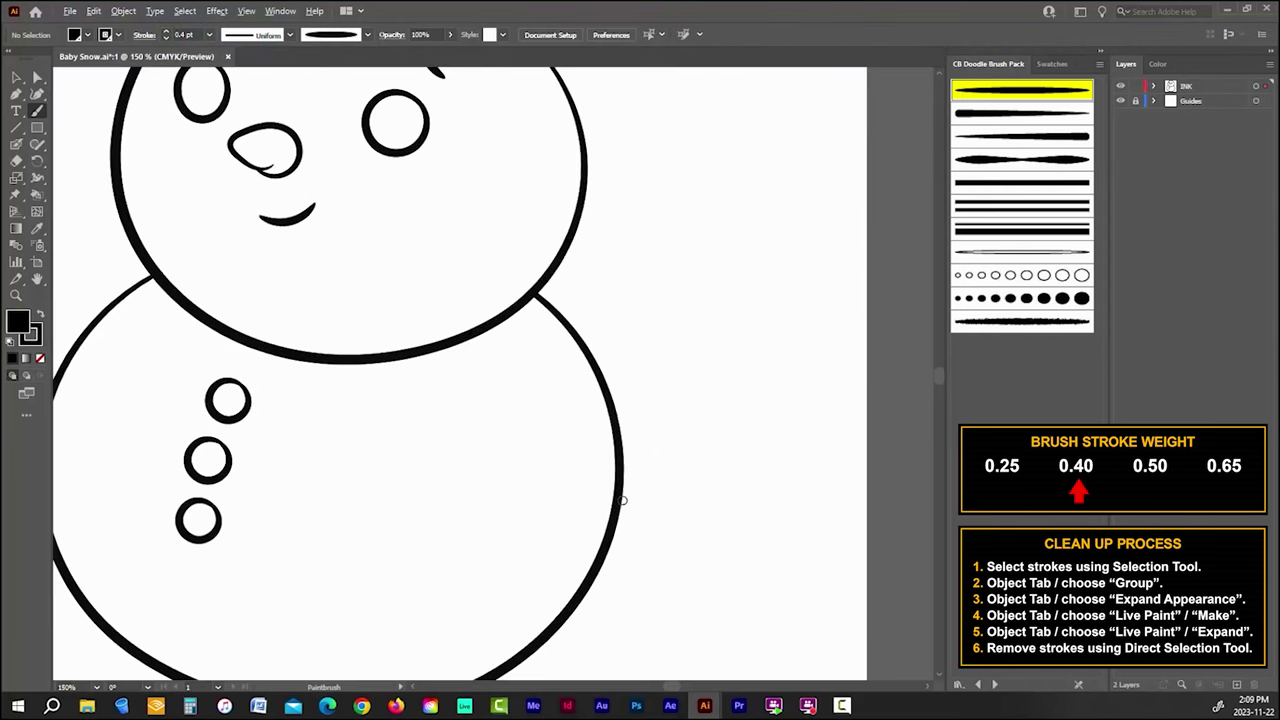
{"action": "scroll", "coordinate": [739, 424], "scroll_direction": "down", "scroll_amount": 4, "text": "alt"}
{"action": "scroll", "coordinate": [750, 434], "scroll_direction": "up", "scroll_amount": 3, "text": "alt"}
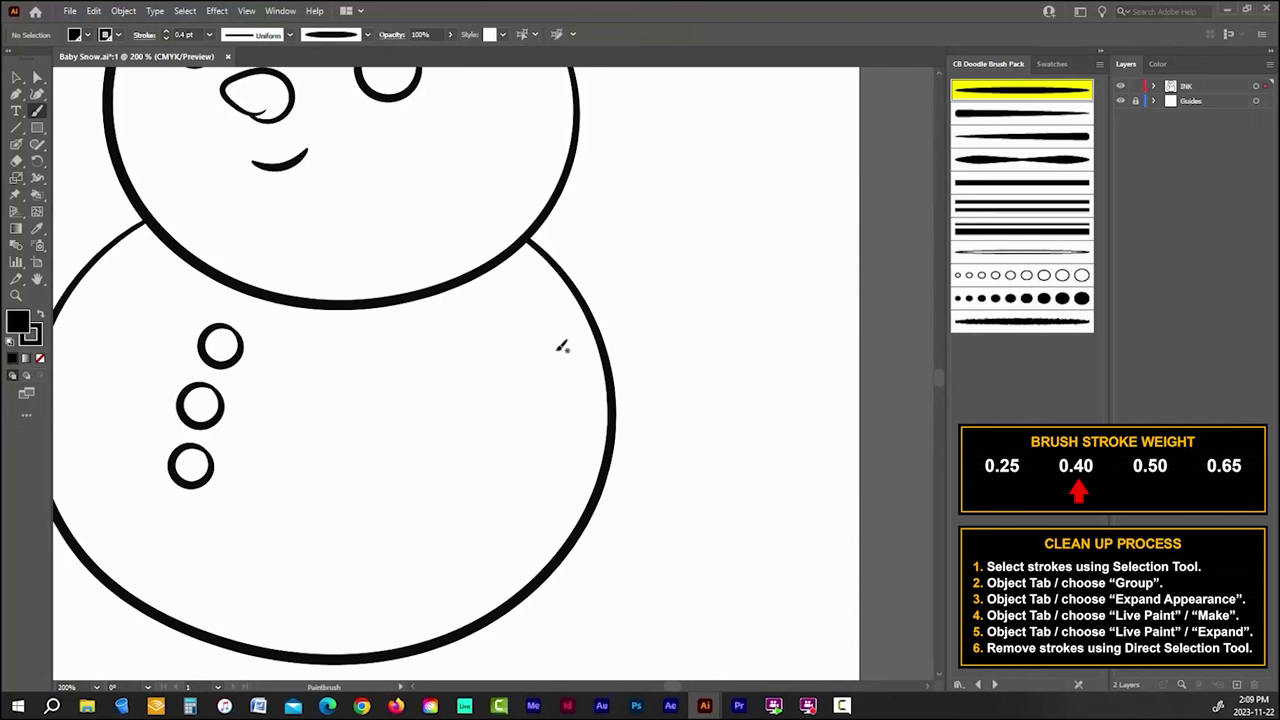
{"action": "mouse_move", "coordinate": [557, 349]}
{"action": "left_mouse_down"}
{"action": "mouse_move", "coordinate": [689, 358]}
{"action": "mouse_move", "coordinate": [690, 379]}
{"action": "mouse_move", "coordinate": [645, 392]}
{"action": "left_mouse_up"}
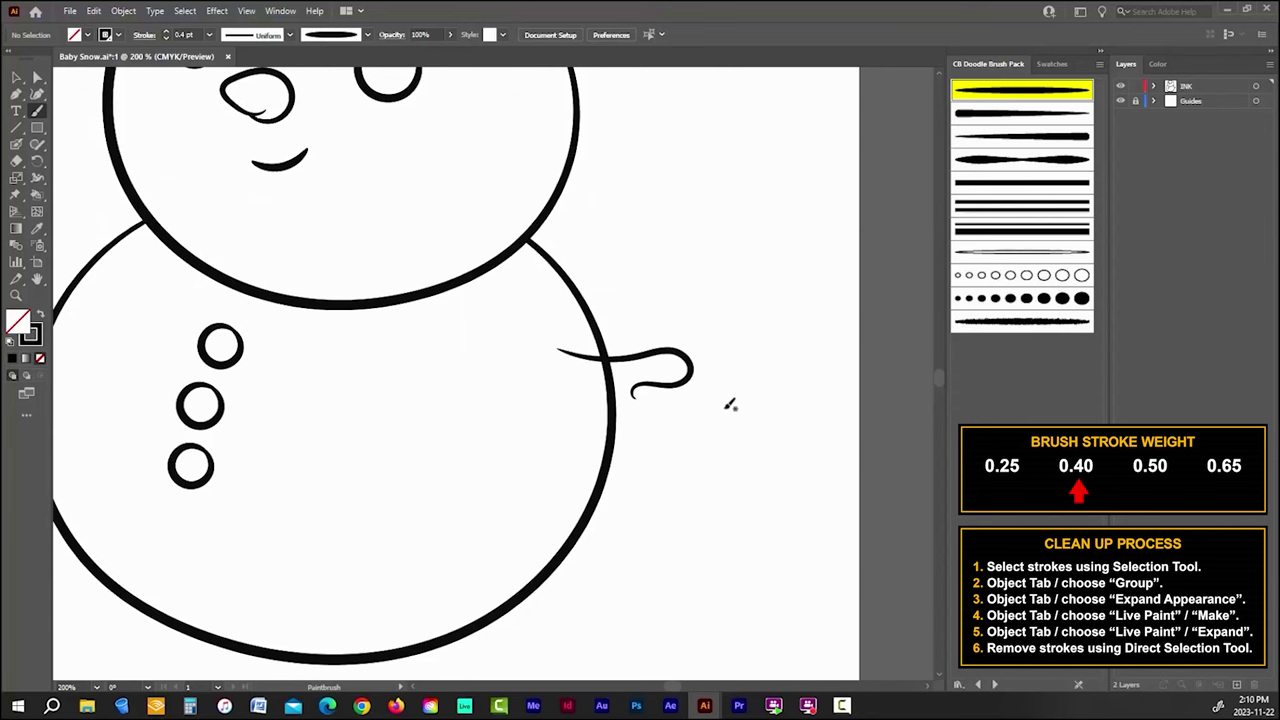
{"action": "key", "text": "ctrl+z"}
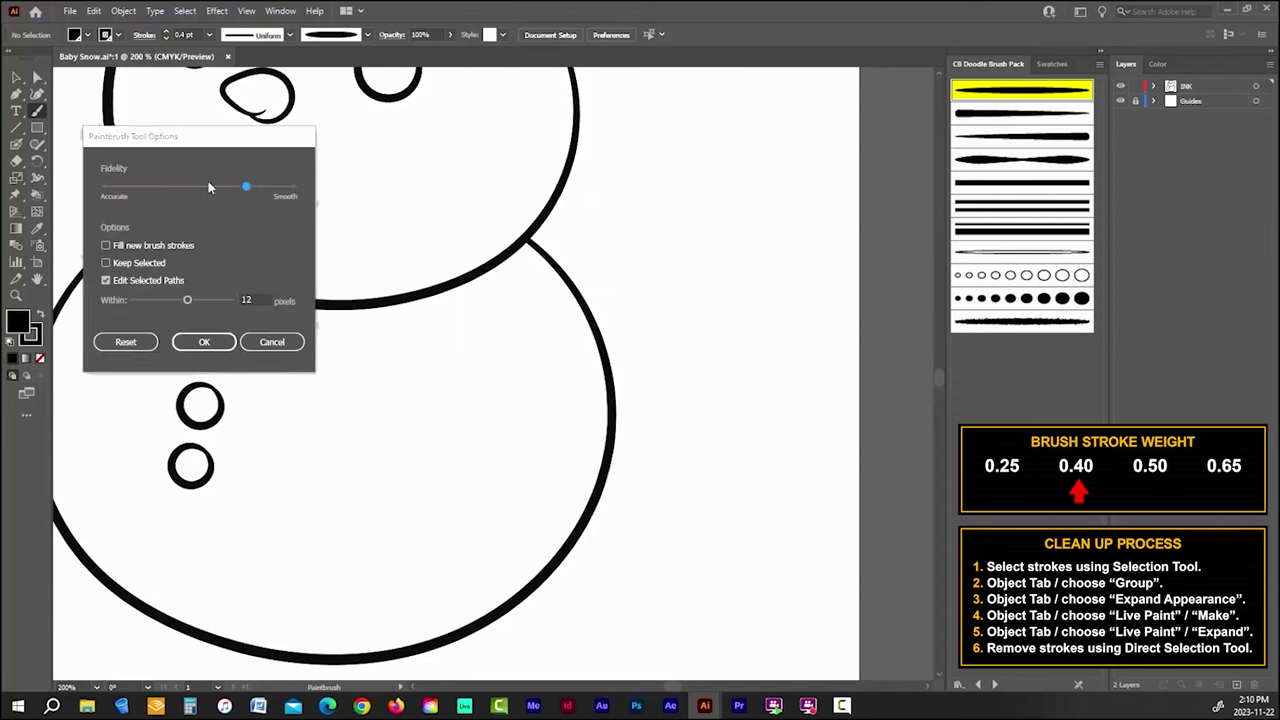
Step: Accept the Paintbrush options, paint a mitten hand with a thumb across the body's right edge, and add a short line with the second brush
{"action": "double_click", "coordinate": [37, 111]}
{"action": "left_click", "coordinate": [204, 342]}
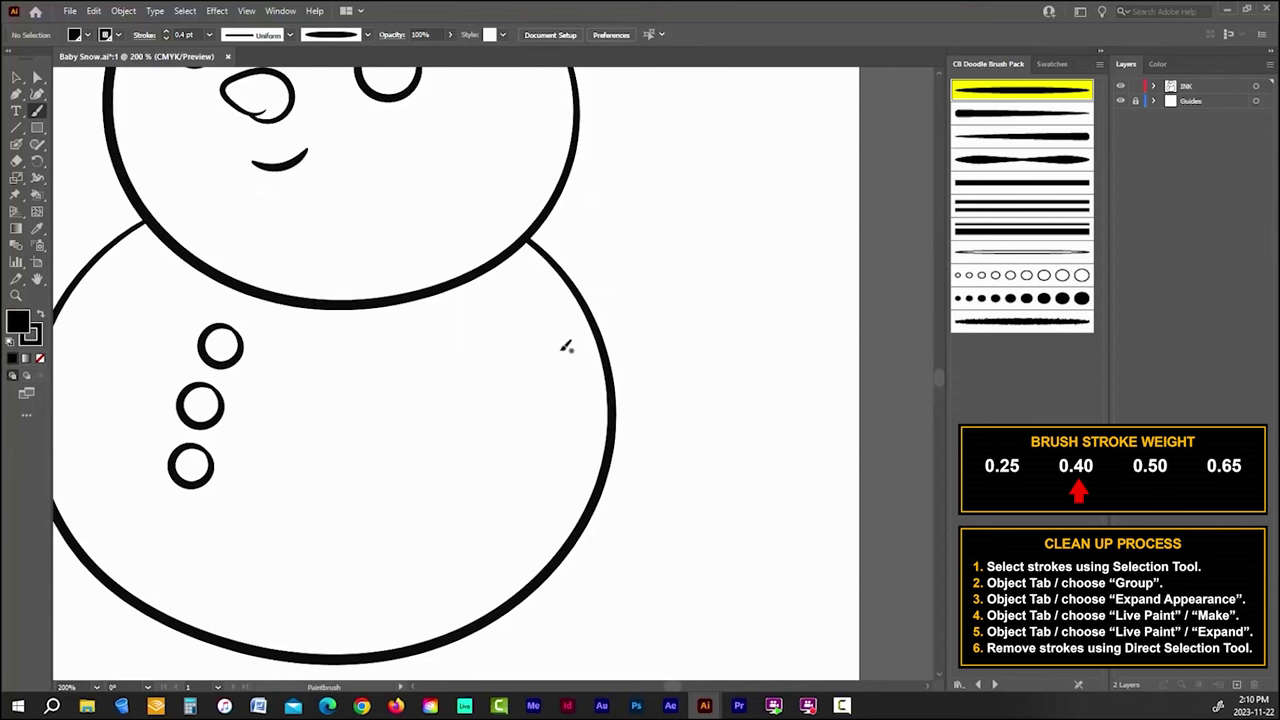
{"action": "mouse_move", "coordinate": [560, 349]}
{"action": "left_mouse_down"}
{"action": "mouse_move", "coordinate": [671, 343]}
{"action": "mouse_move", "coordinate": [690, 369]}
{"action": "left_mouse_up"}
{"action": "mouse_move", "coordinate": [650, 416]}
{"action": "left_mouse_down"}
{"action": "mouse_move", "coordinate": [636, 387]}
{"action": "mouse_move", "coordinate": [692, 364]}
{"action": "left_mouse_up"}
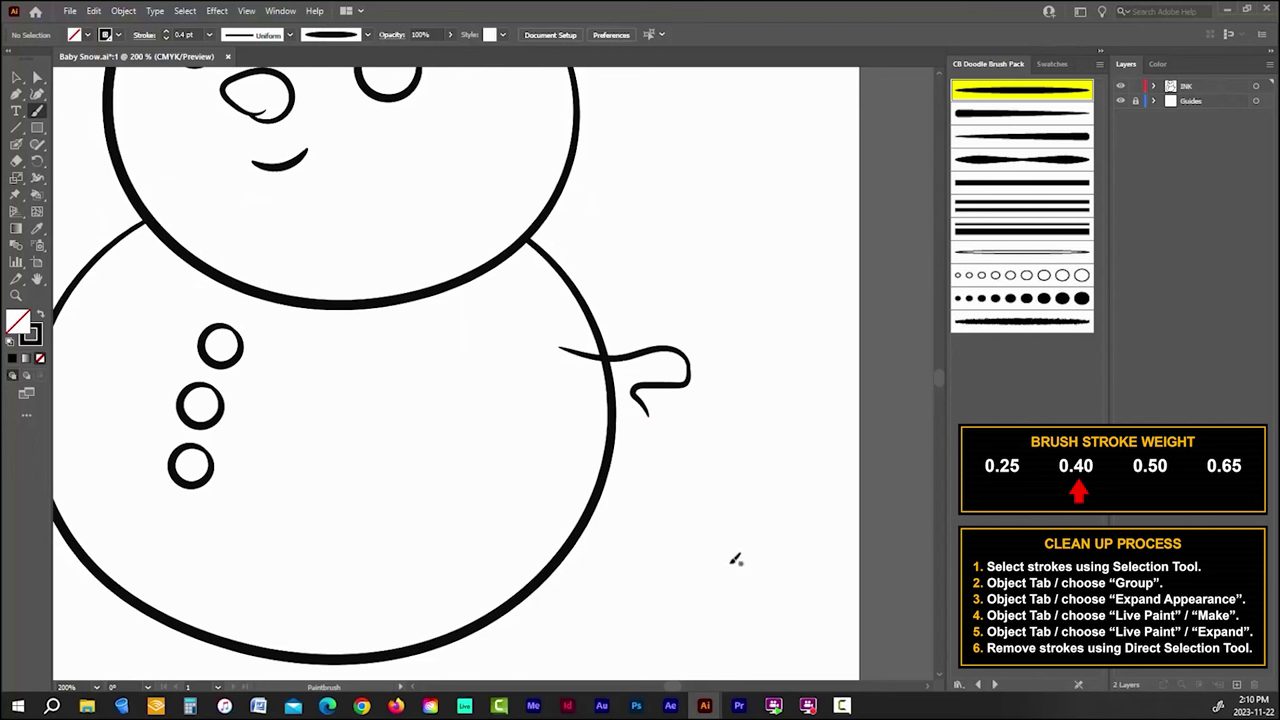
{"action": "mouse_move", "coordinate": [583, 380]}
{"action": "left_mouse_down"}
{"action": "mouse_move", "coordinate": [636, 443]}
{"action": "mouse_move", "coordinate": [657, 434]}
{"action": "mouse_move", "coordinate": [640, 390]}
{"action": "left_mouse_up"}
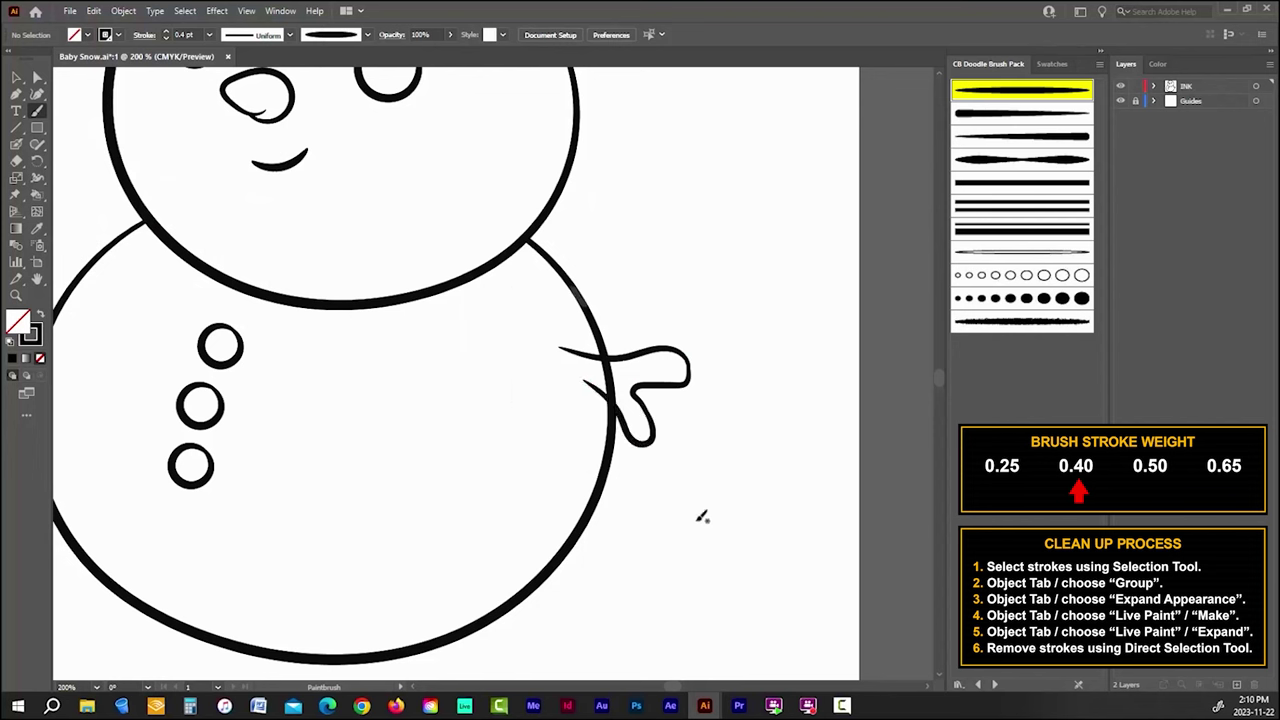
{"action": "left_click", "coordinate": [991, 114]}
{"action": "left_click_drag", "start_coordinate": [567, 389], "coordinate": [614, 388]}
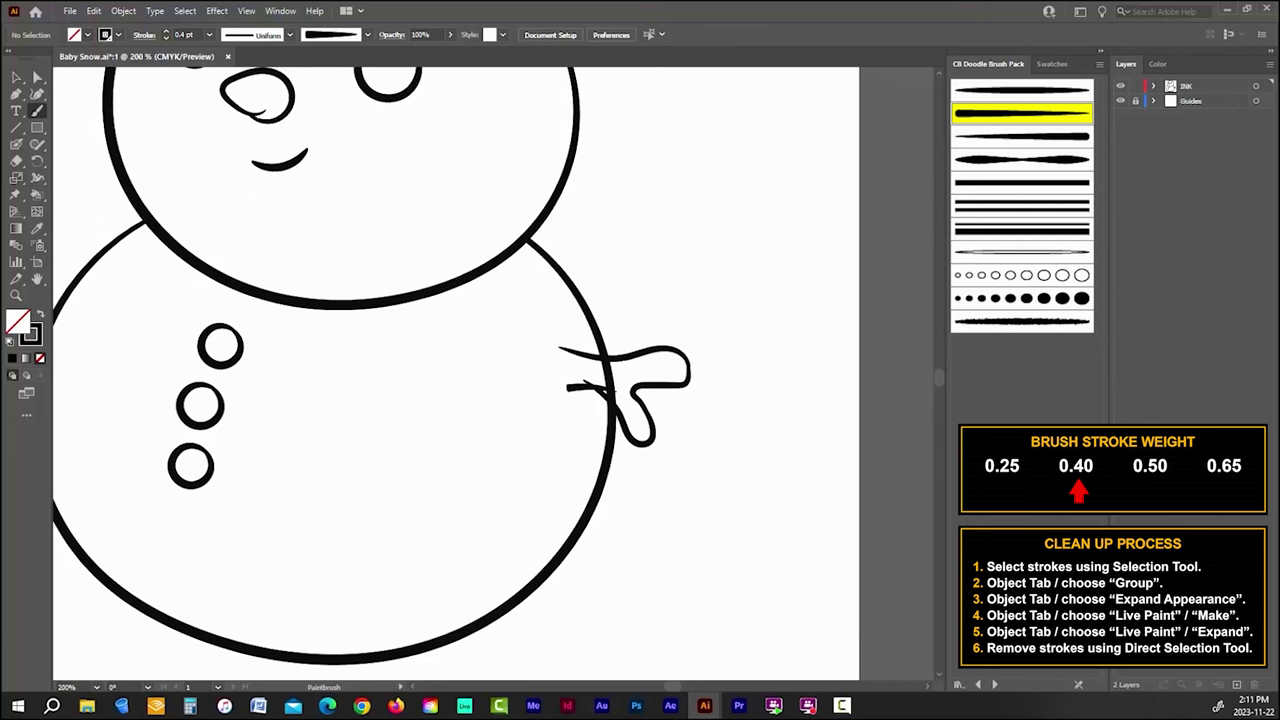
Step: Adjust the anchor points where two strokes meet at the mitten's fingertip so the outline joins smoothly
{"action": "left_click", "coordinate": [38, 77]}
{"action": "scroll", "coordinate": [770, 481], "scroll_direction": "up", "scroll_amount": 1}
{"action": "scroll", "coordinate": [711, 393], "scroll_direction": "up", "scroll_amount": 5}
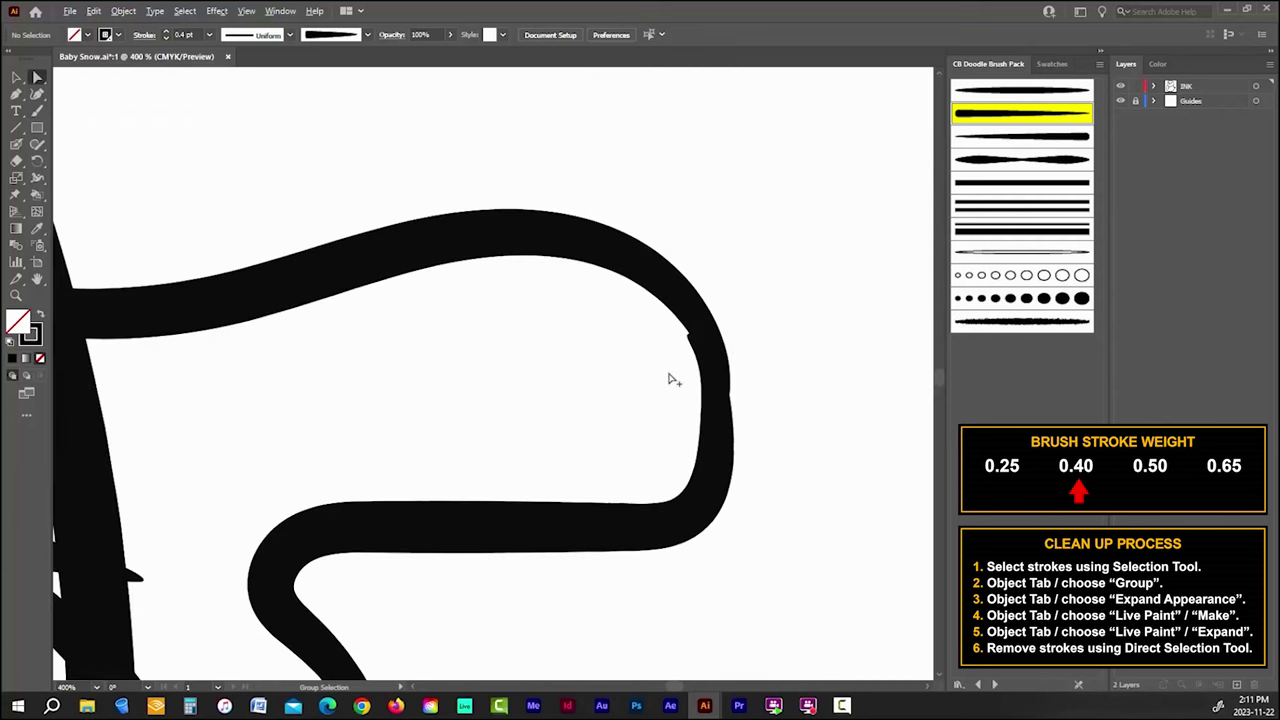
{"action": "left_click", "coordinate": [695, 340]}
{"action": "left_click_drag", "start_coordinate": [688, 340], "coordinate": [692, 310]}
{"action": "mouse_move", "coordinate": [719, 401]}
{"action": "left_mouse_down"}
{"action": "mouse_move", "coordinate": [717, 429]}
{"action": "mouse_move", "coordinate": [722, 420]}
{"action": "left_mouse_up"}
{"action": "scroll", "coordinate": [794, 366], "scroll_direction": "down", "scroll_amount": 3}
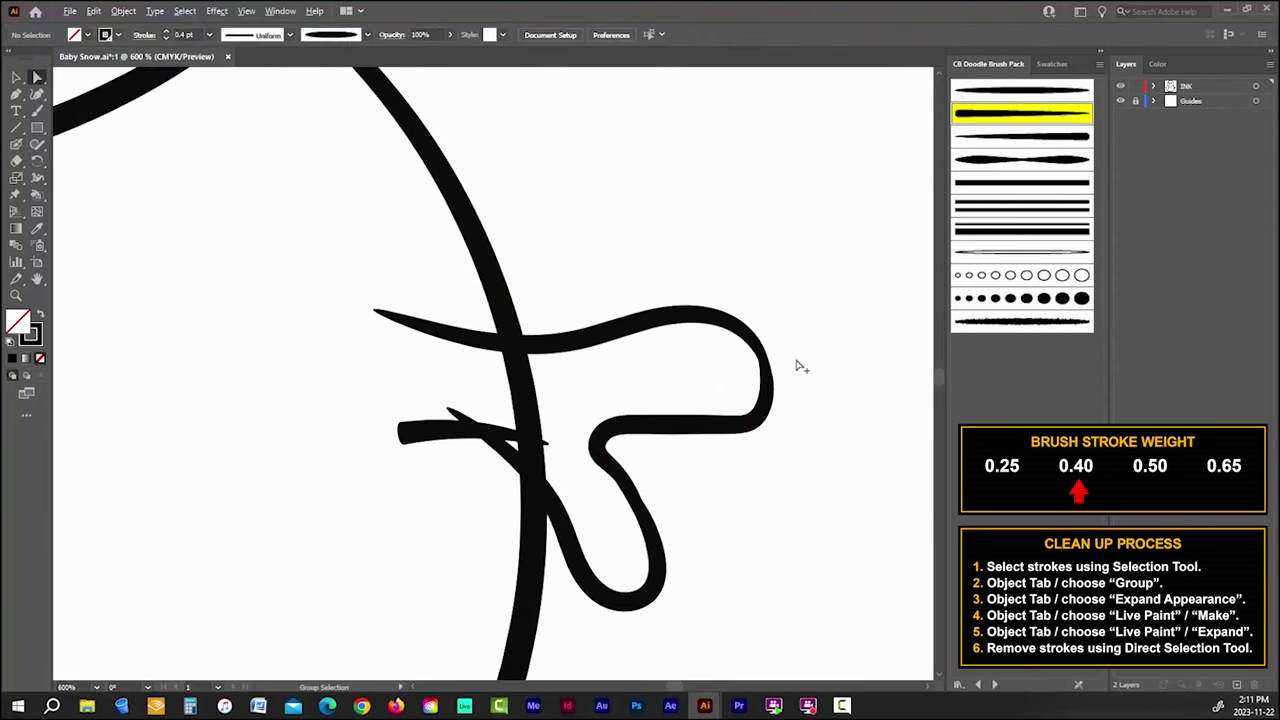
Step: Adjust the anchor points and curve where the two strokes overlap on the thumb's upper side to smooth the joint
{"action": "scroll", "coordinate": [609, 600], "scroll_direction": "up", "scroll_amount": 1}
{"action": "scroll", "coordinate": [614, 277], "scroll_direction": "up", "scroll_amount": 2}
{"action": "left_click", "coordinate": [595, 278]}
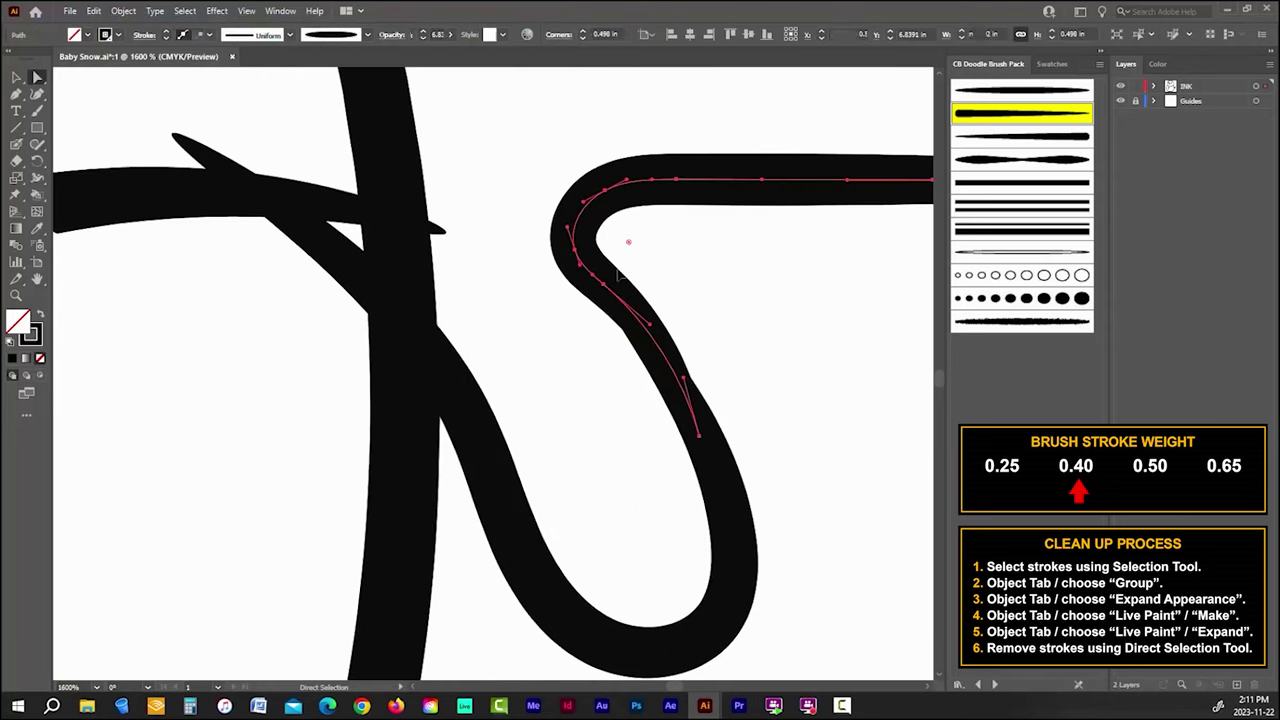
{"action": "left_click_drag", "start_coordinate": [704, 443], "coordinate": [708, 453]}
{"action": "left_click", "coordinate": [694, 402]}
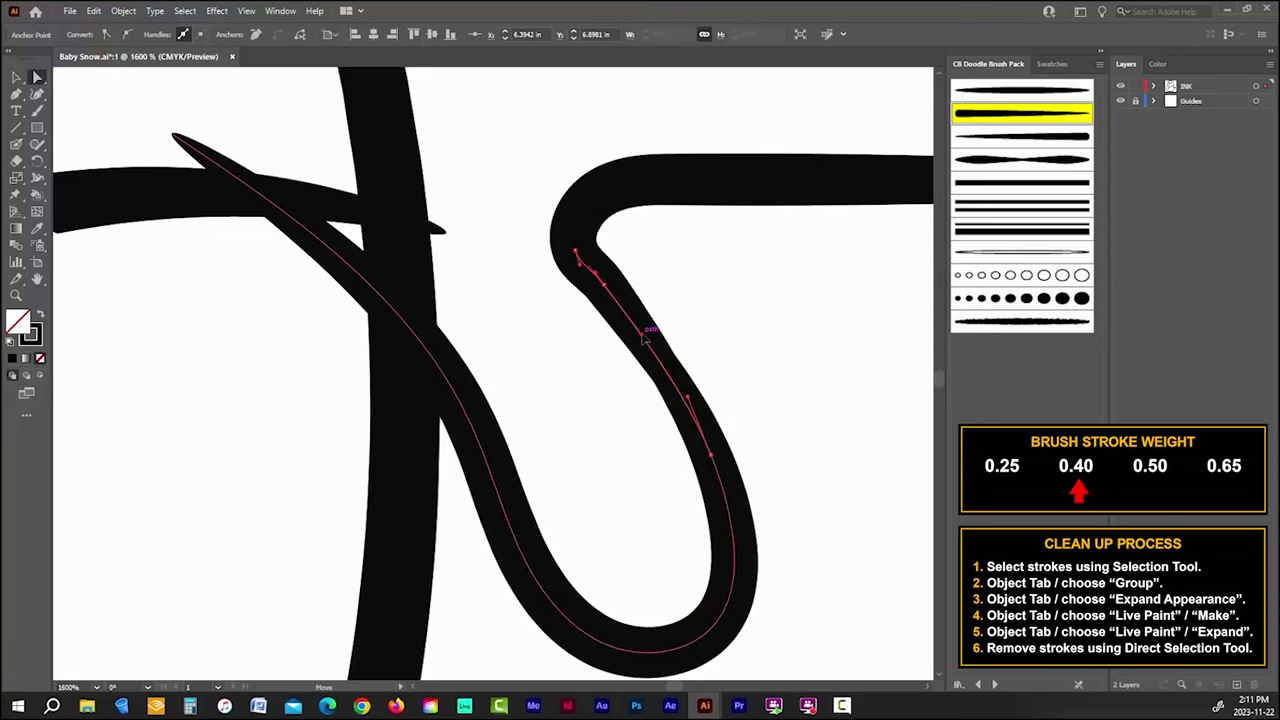
{"action": "left_click", "coordinate": [745, 347]}
{"action": "scroll", "coordinate": [745, 347], "scroll_direction": "down", "scroll_amount": 2}
Step: Shift the short tapered line at the hand's base slightly up and toward the body's centre
{"action": "scroll", "coordinate": [745, 362], "scroll_direction": "up", "scroll_amount": 2}
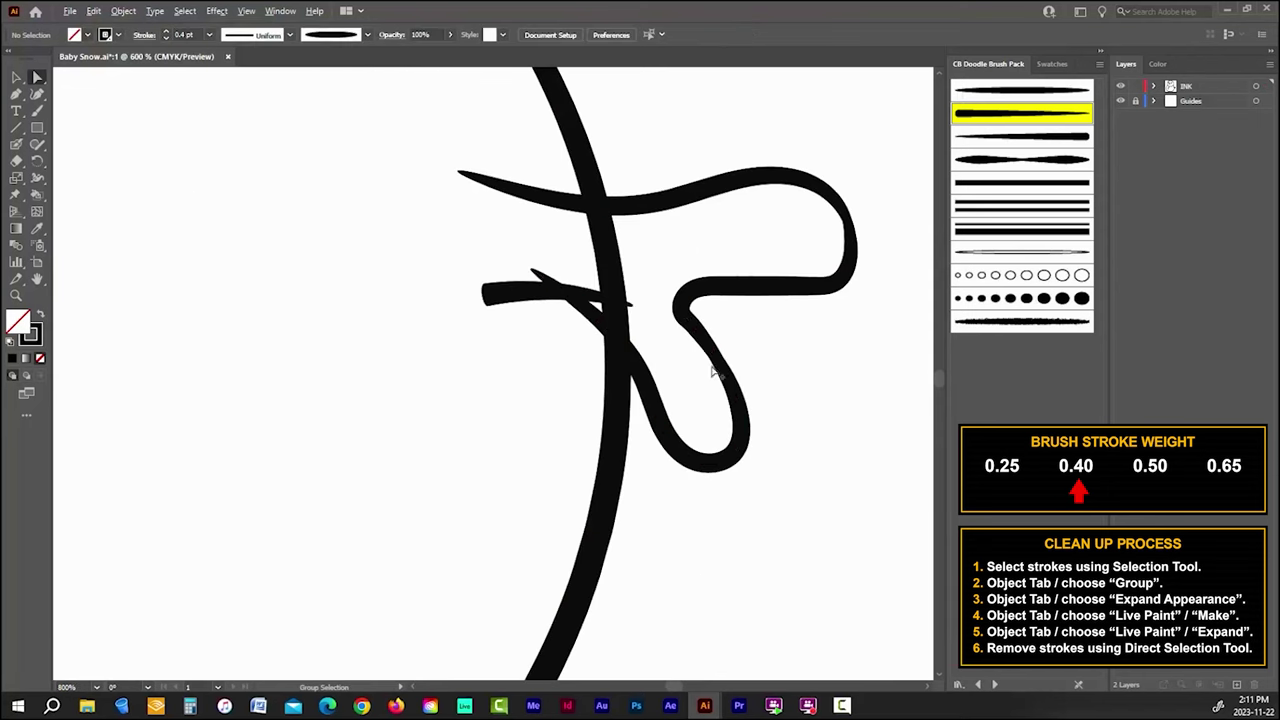
{"action": "left_click_drag", "start_coordinate": [377, 211], "coordinate": [367, 201]}
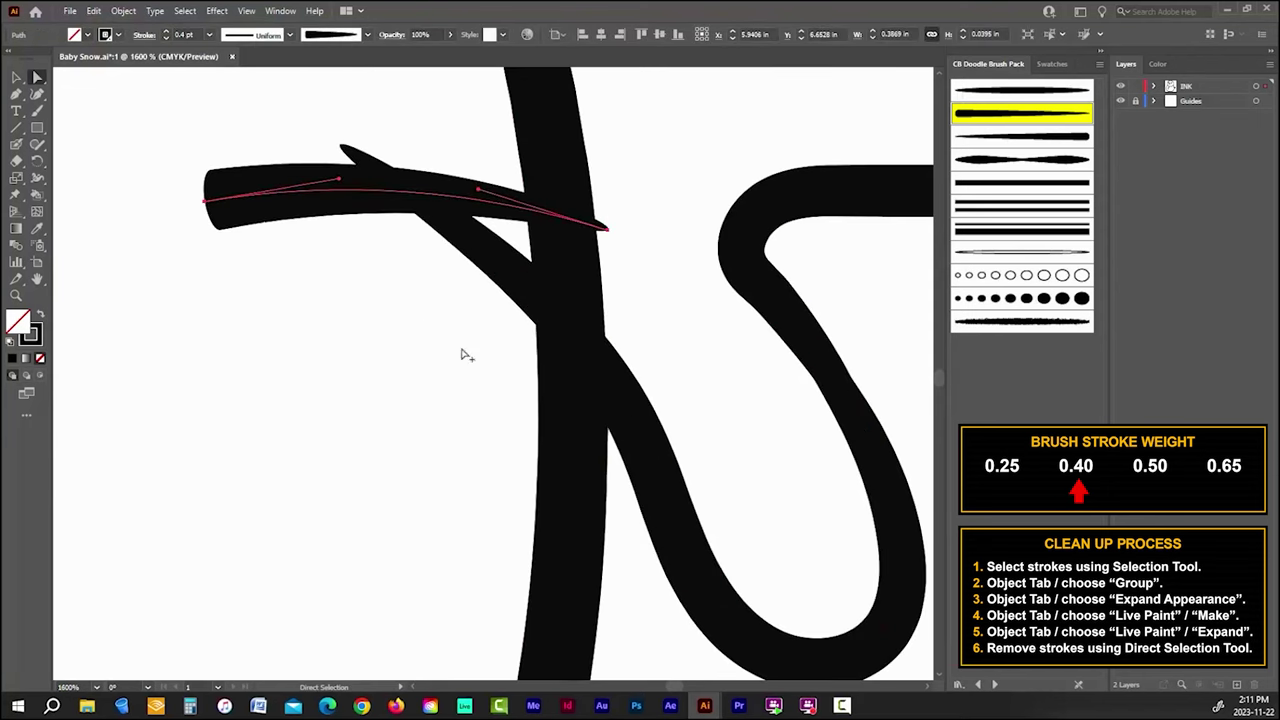
Step: Try to close the right hand's open inner end with a rounded Double Taper Brush stroke
{"action": "scroll", "coordinate": [703, 383], "scroll_direction": "down", "scroll_amount": 6}
{"action": "left_click", "coordinate": [703, 383]}
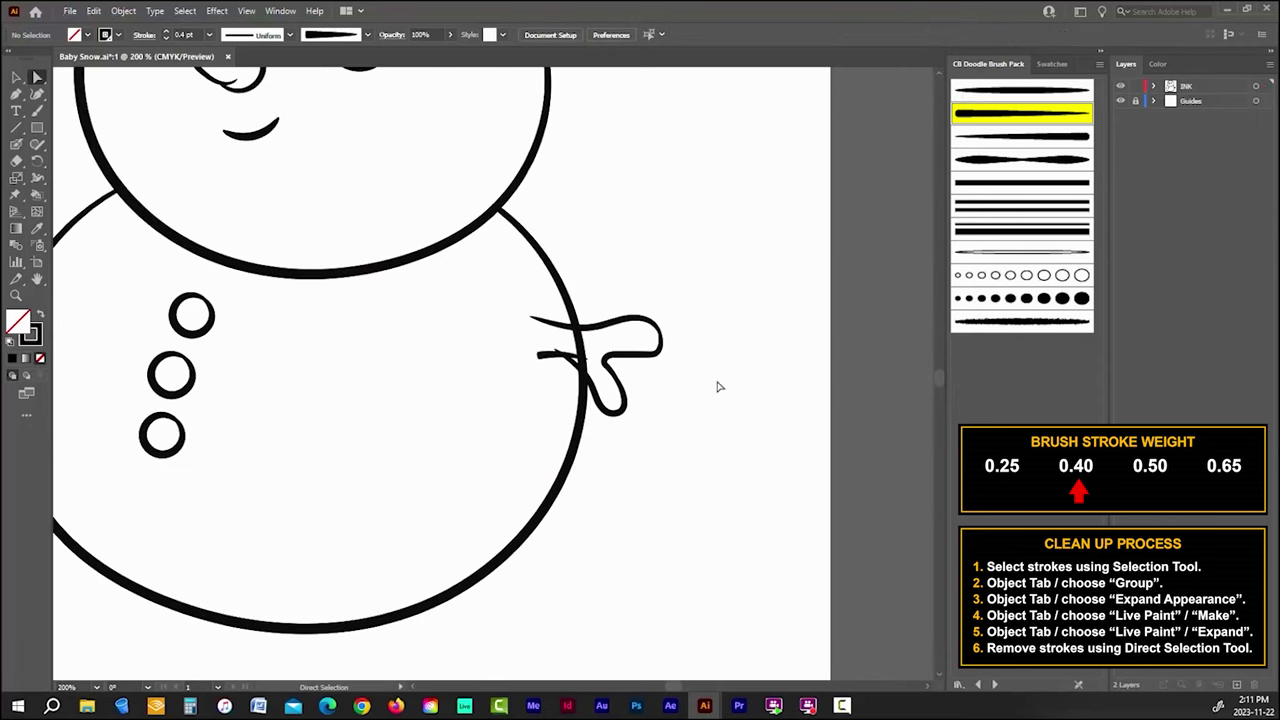
{"action": "scroll", "coordinate": [603, 337], "scroll_direction": "up", "scroll_amount": 3}
{"action": "scroll", "coordinate": [677, 349], "scroll_direction": "down", "scroll_amount": 2}
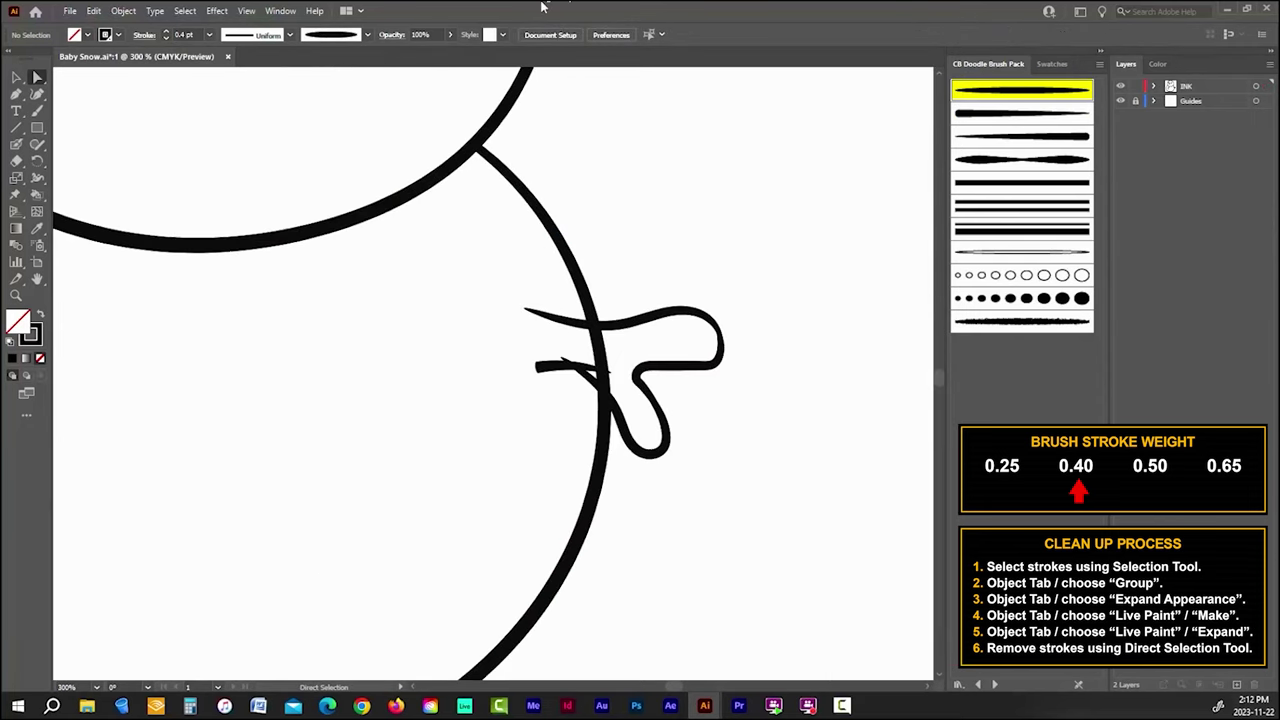
{"action": "key", "text": "b"}
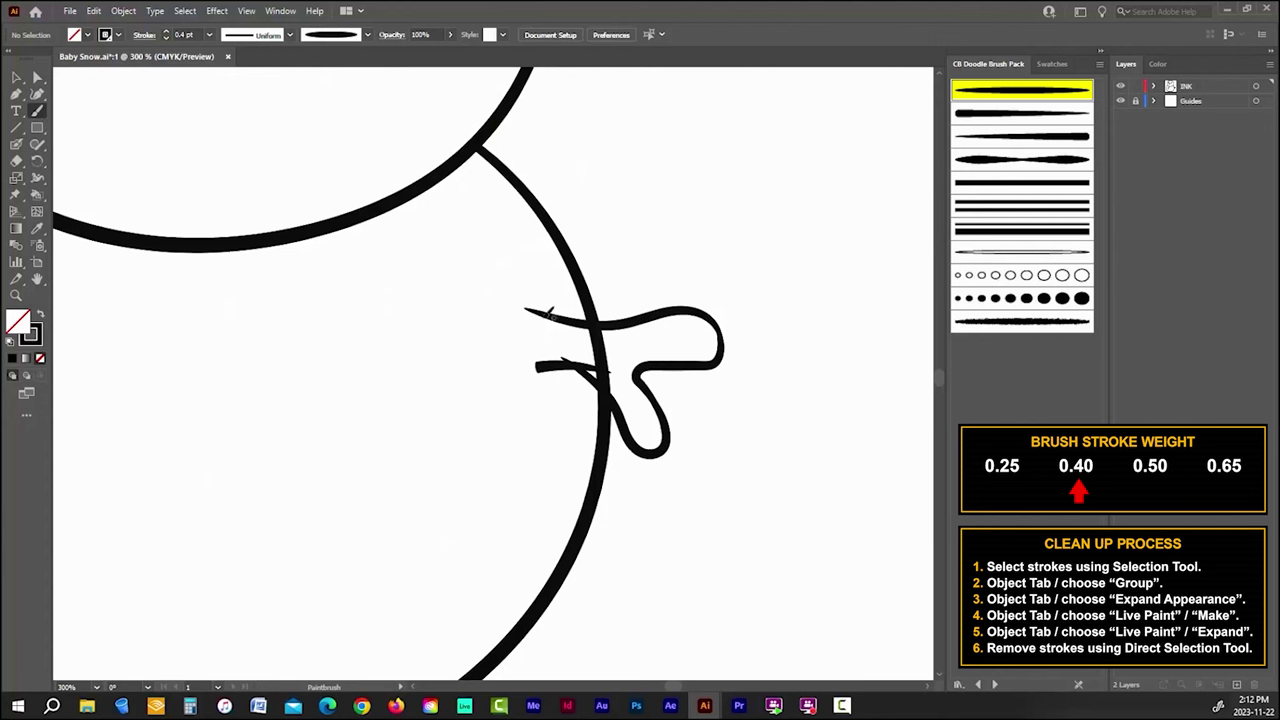
{"action": "mouse_move", "coordinate": [530, 308]}
{"action": "left_mouse_down"}
{"action": "mouse_move", "coordinate": [516, 330]}
{"action": "mouse_move", "coordinate": [528, 360]}
{"action": "mouse_move", "coordinate": [562, 370]}
{"action": "left_mouse_up"}
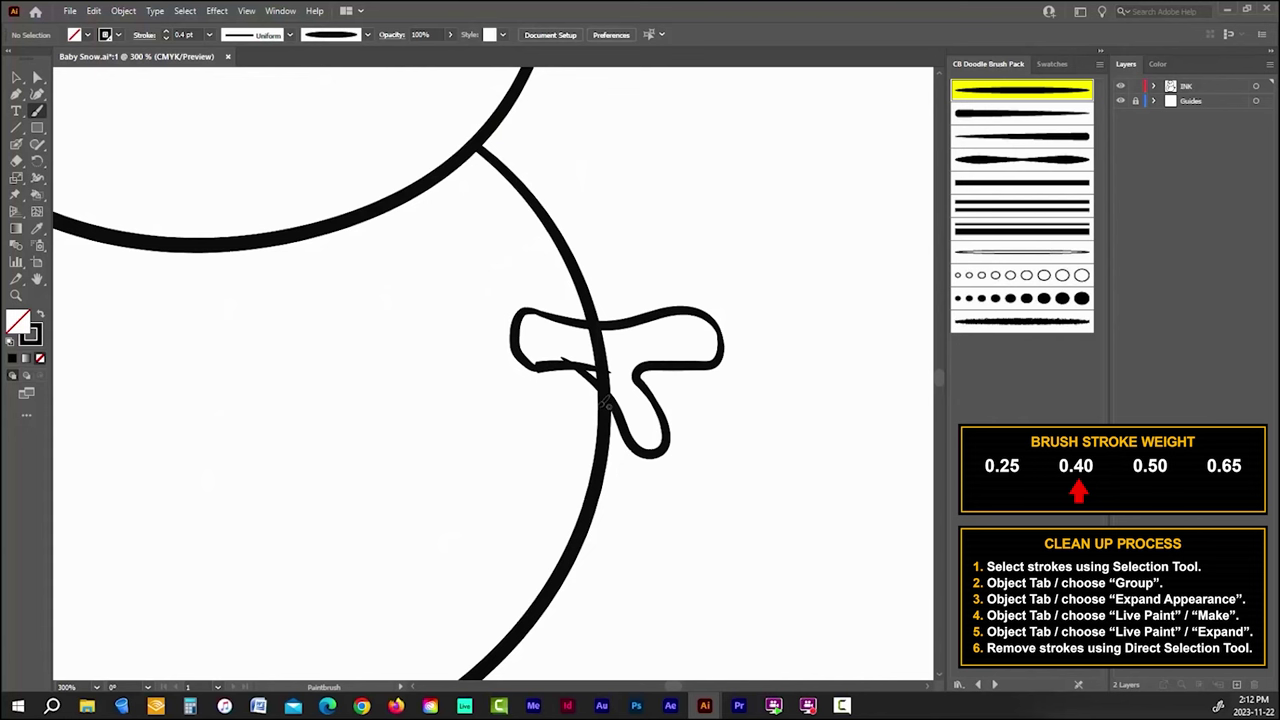
{"action": "key", "text": "ctrl+z"}
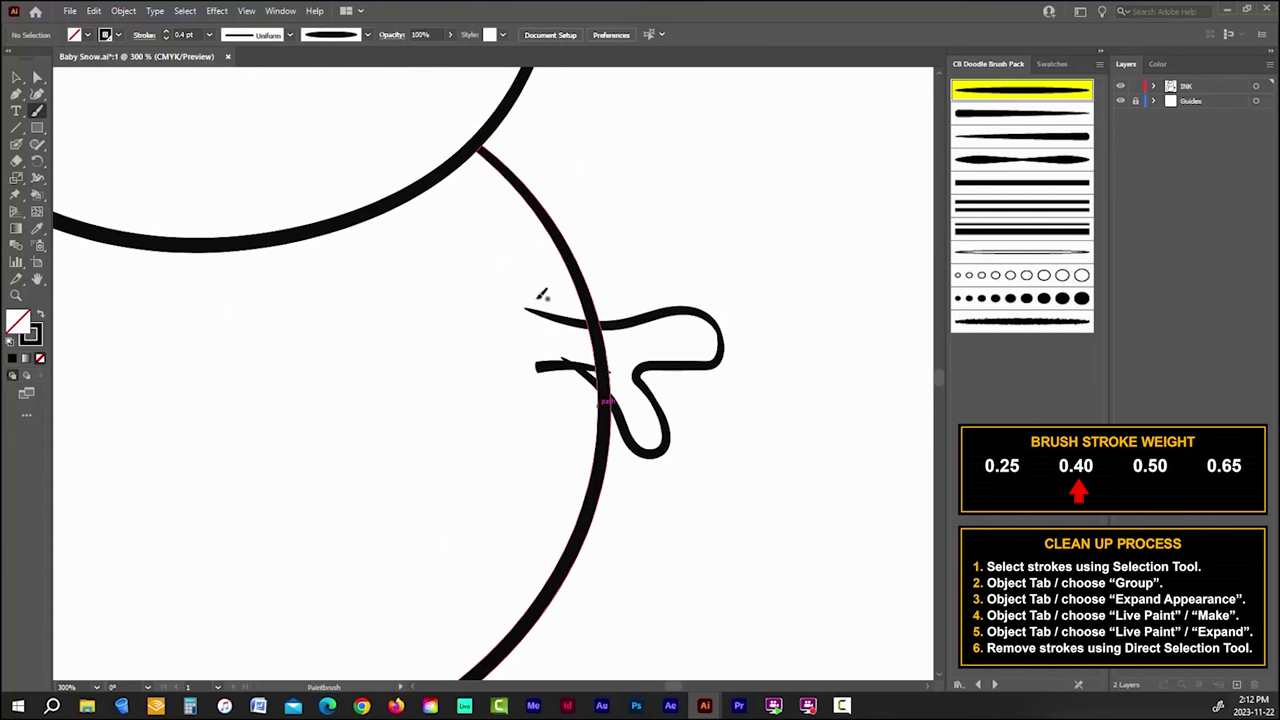
Step: Paint two short curved strokes, one above the other, across the open inner end of the right hand
{"action": "mouse_move", "coordinate": [541, 338]}
{"action": "left_mouse_down"}
{"action": "mouse_move", "coordinate": [555, 368]}
{"action": "mouse_move", "coordinate": [545, 399]}
{"action": "left_mouse_up"}
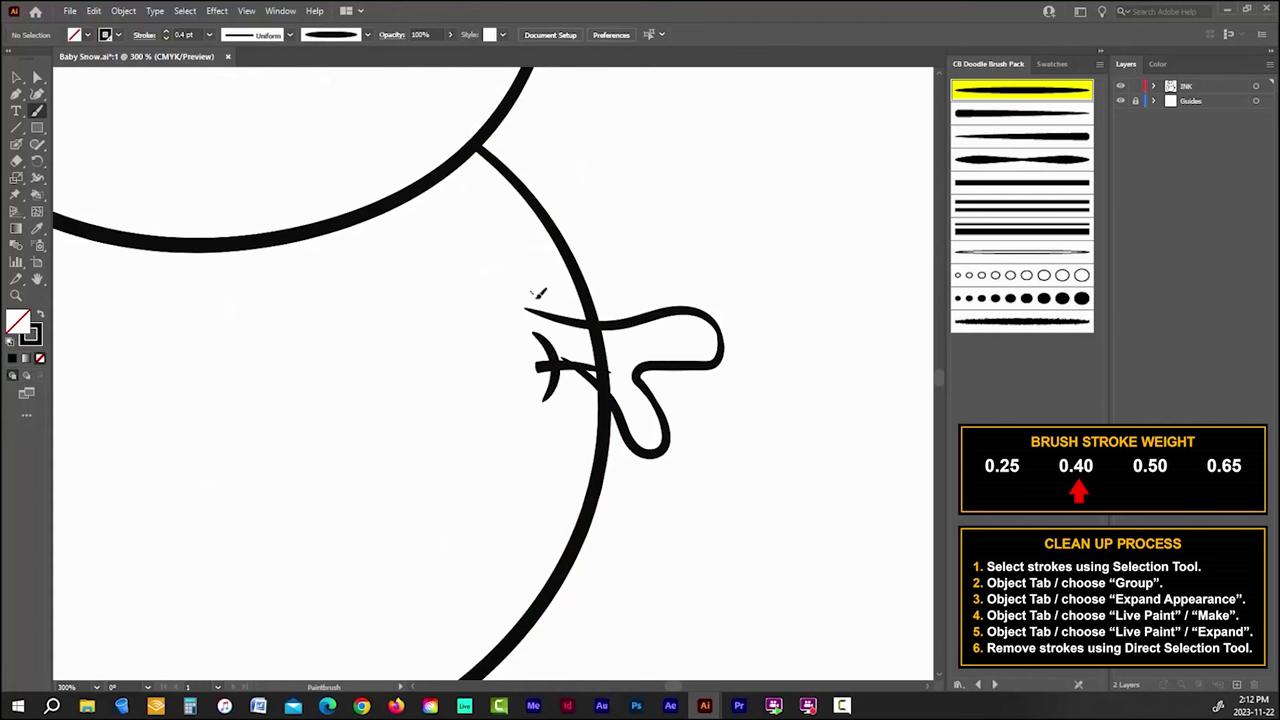
{"action": "left_click_drag", "start_coordinate": [537, 293], "coordinate": [543, 353]}
{"action": "scroll", "coordinate": [688, 476], "scroll_direction": "down", "scroll_amount": 2}
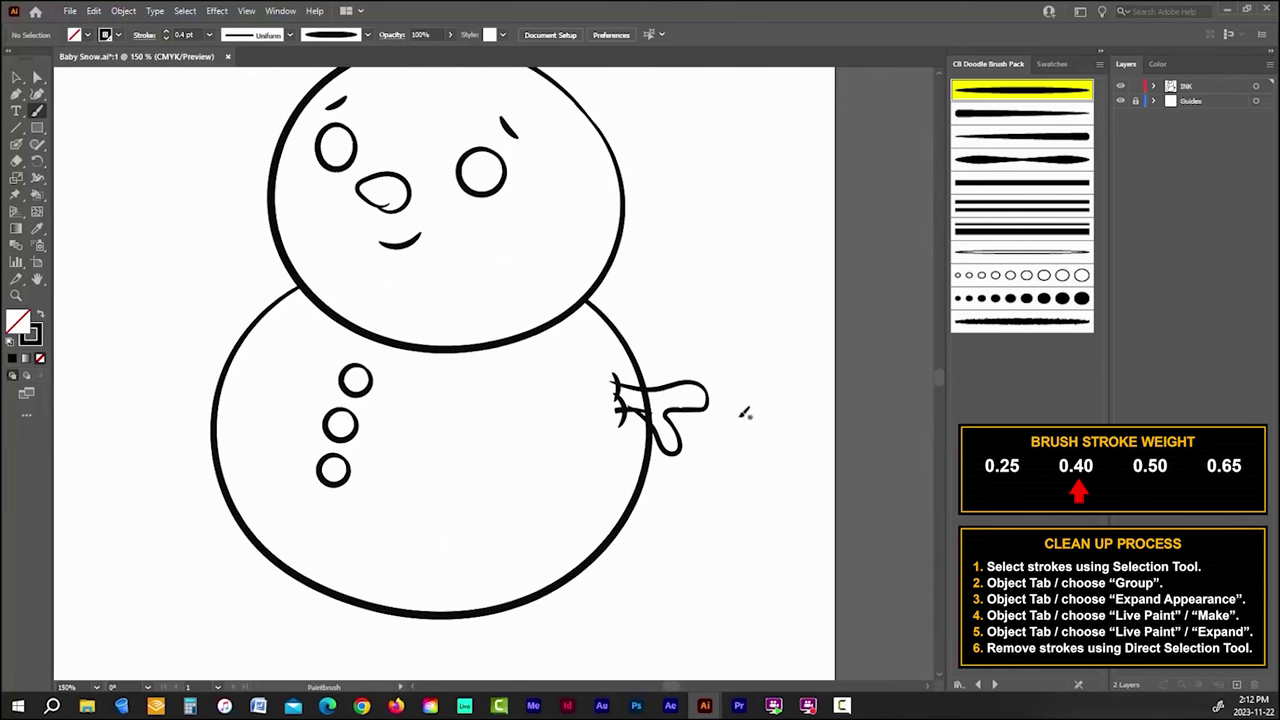
Step: Accept the Paintbrush options and paint a mitten hand with an upright thumb across the body's upper left edge
{"action": "left_click_drag", "start_coordinate": [707, 398], "coordinate": [704, 419]}
{"action": "scroll", "coordinate": [700, 421], "scroll_direction": "up", "scroll_amount": 1}
{"action": "left_click_drag", "start_coordinate": [170, 340], "coordinate": [408, 379]}
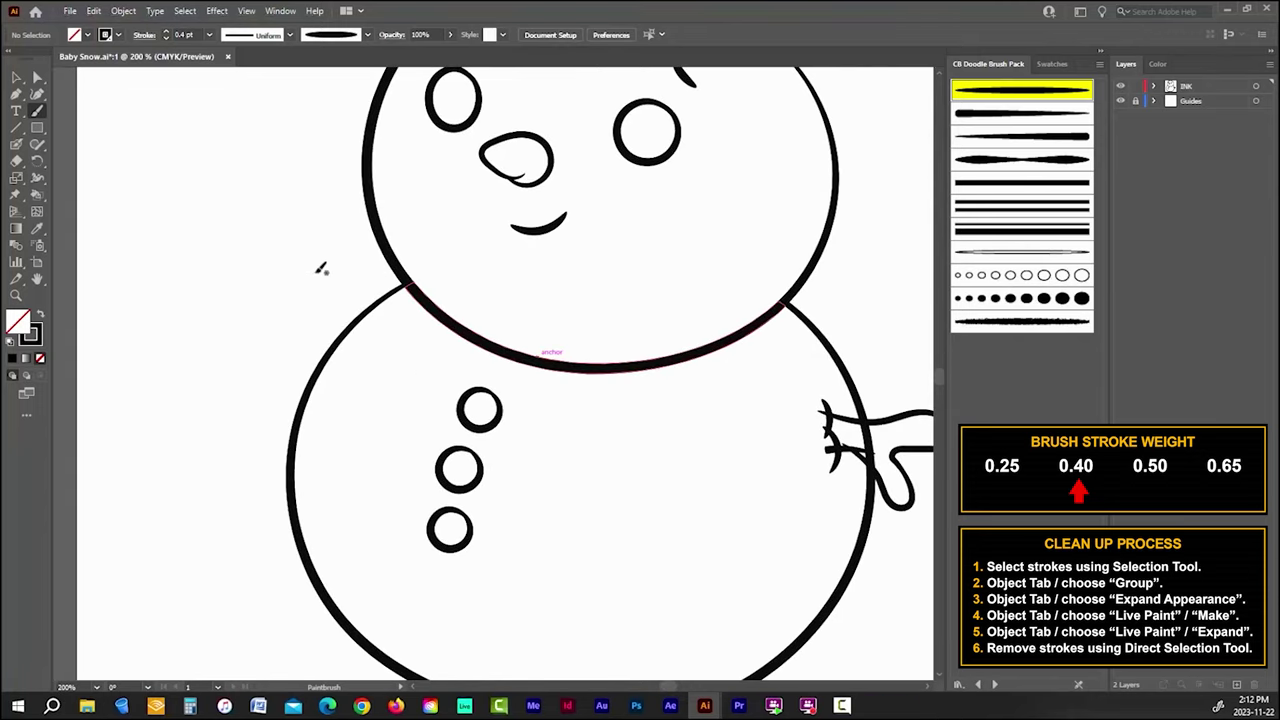
{"action": "scroll", "coordinate": [362, 350], "scroll_direction": "up", "scroll_amount": 1}
{"action": "mouse_move", "coordinate": [197, 350]}
{"action": "left_mouse_down"}
{"action": "mouse_move", "coordinate": [174, 378]}
{"action": "mouse_move", "coordinate": [192, 393]}
{"action": "mouse_move", "coordinate": [290, 346]}
{"action": "mouse_move", "coordinate": [352, 352]}
{"action": "left_mouse_up"}
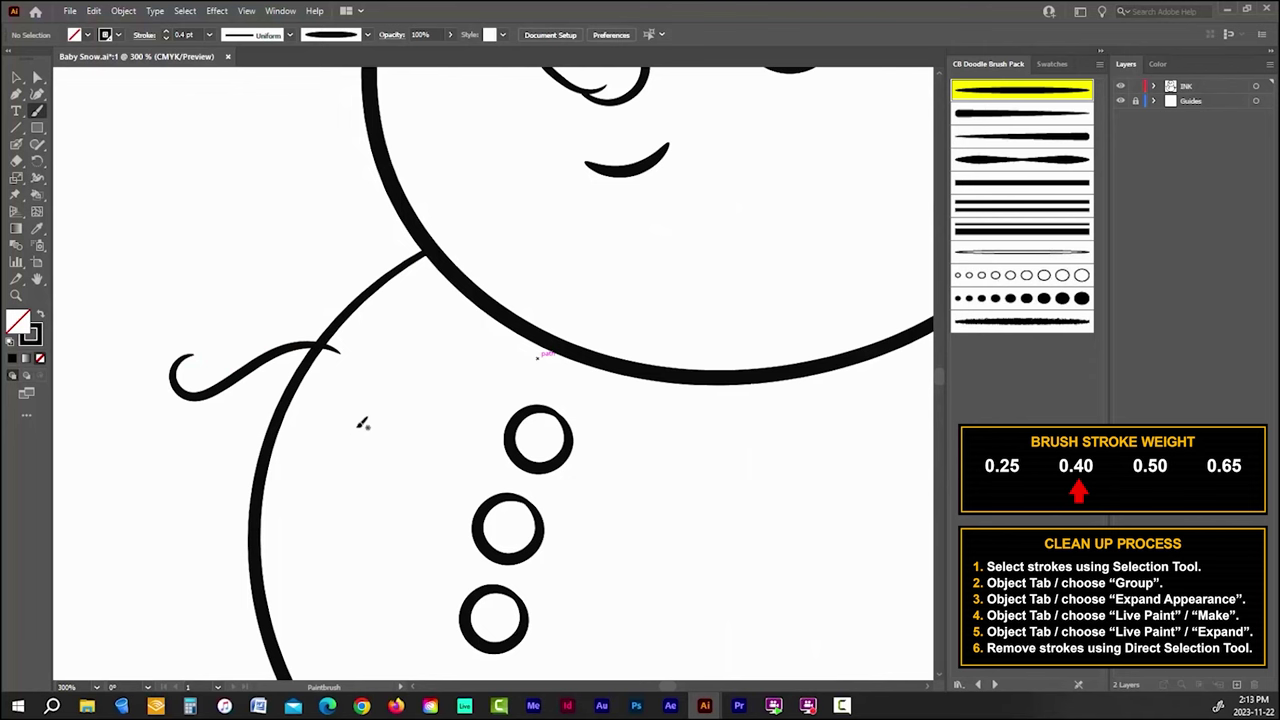
{"action": "double_click", "coordinate": [37, 113]}
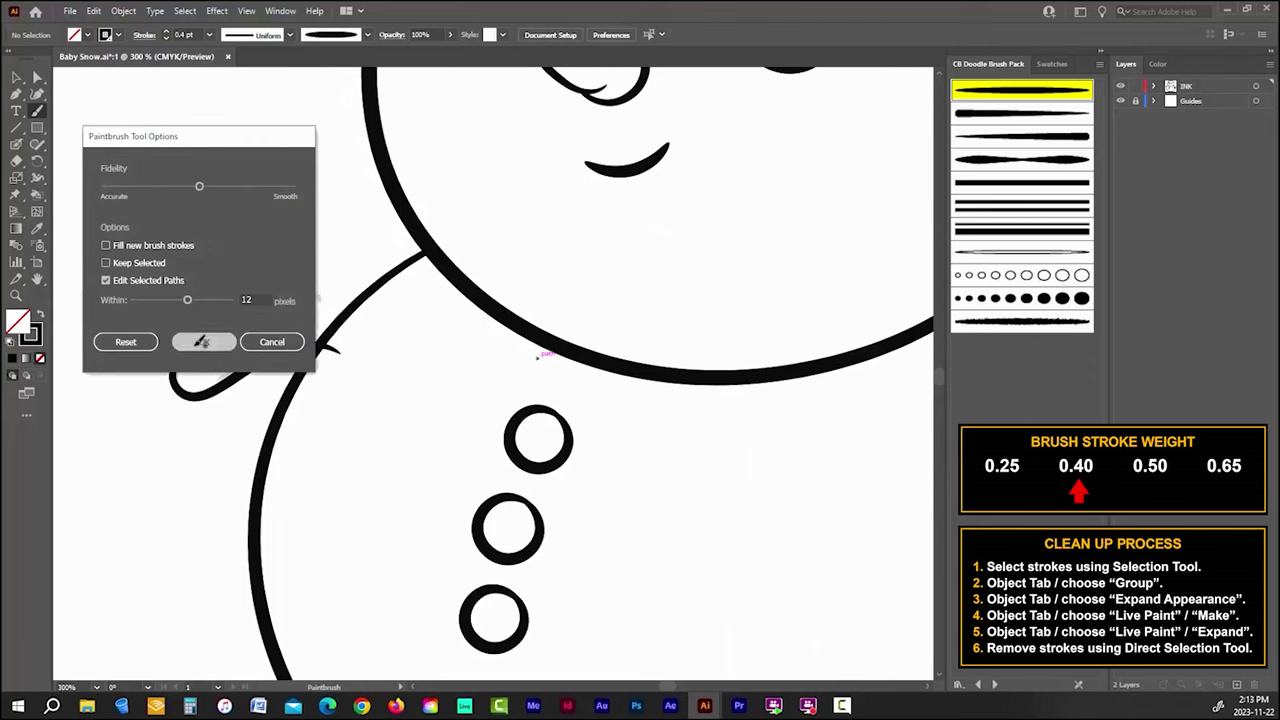
{"action": "left_click", "coordinate": [200, 341]}
{"action": "mouse_move", "coordinate": [180, 366]}
{"action": "left_mouse_down"}
{"action": "mouse_move", "coordinate": [285, 303]}
{"action": "mouse_move", "coordinate": [296, 313]}
{"action": "mouse_move", "coordinate": [263, 277]}
{"action": "mouse_move", "coordinate": [260, 229]}
{"action": "mouse_move", "coordinate": [305, 245]}
{"action": "mouse_move", "coordinate": [354, 322]}
{"action": "left_mouse_up"}
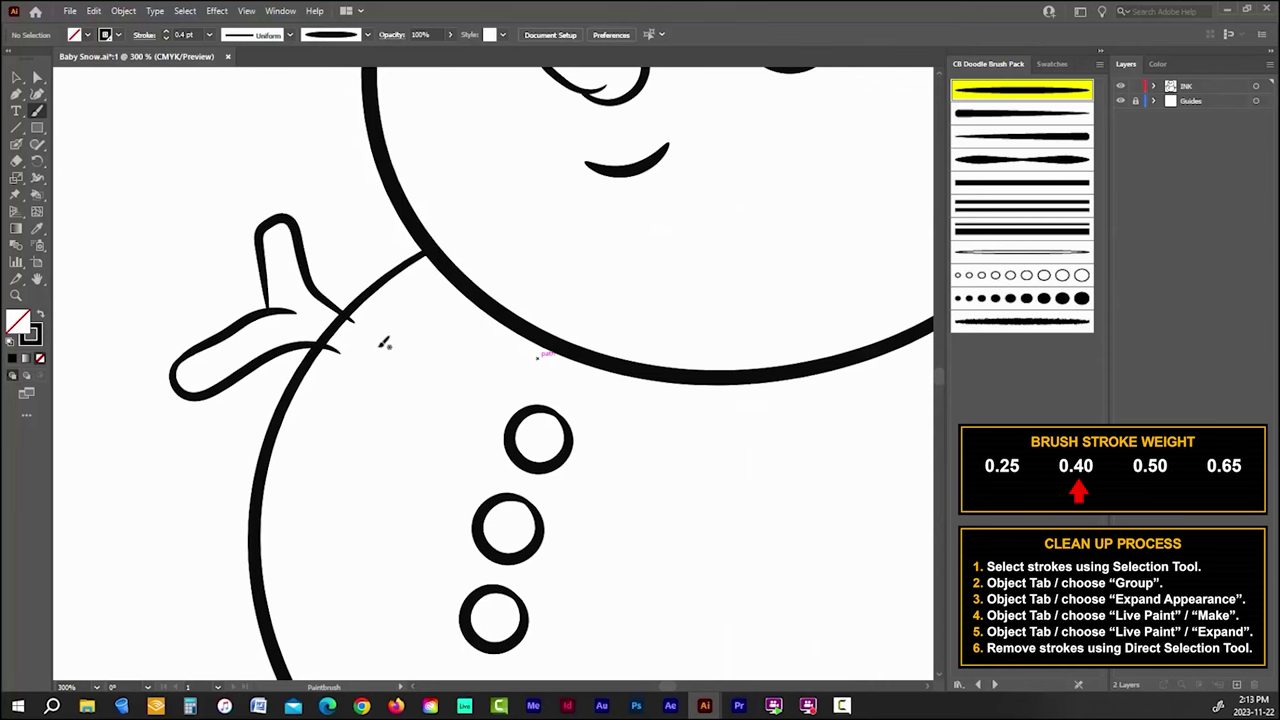
Step: Group all the snowman's ink strokes and expand their appearance
{"action": "key", "text": "ctrl+1"}
{"action": "scroll", "coordinate": [160, 356], "scroll_direction": "up", "scroll_amount": 1}
{"action": "key", "text": "a"}
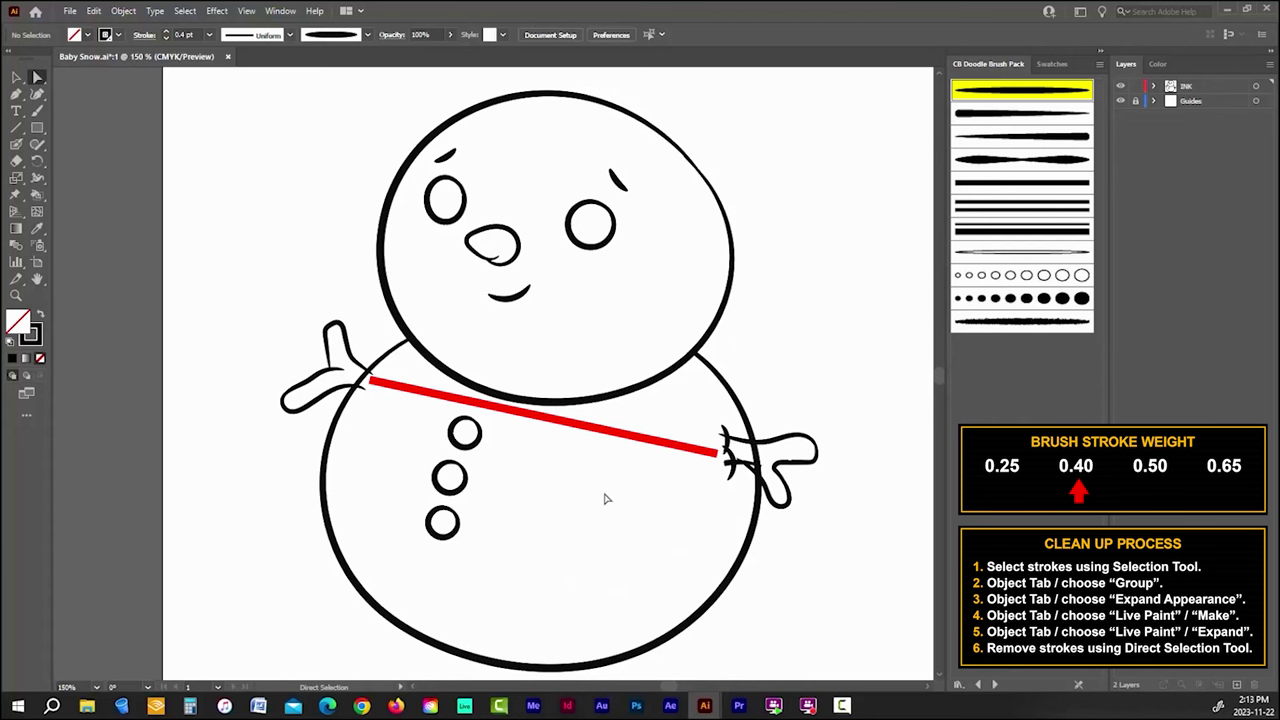
{"action": "key", "text": "ctrl+minus"}
{"action": "key", "text": "ctrl+minus"}
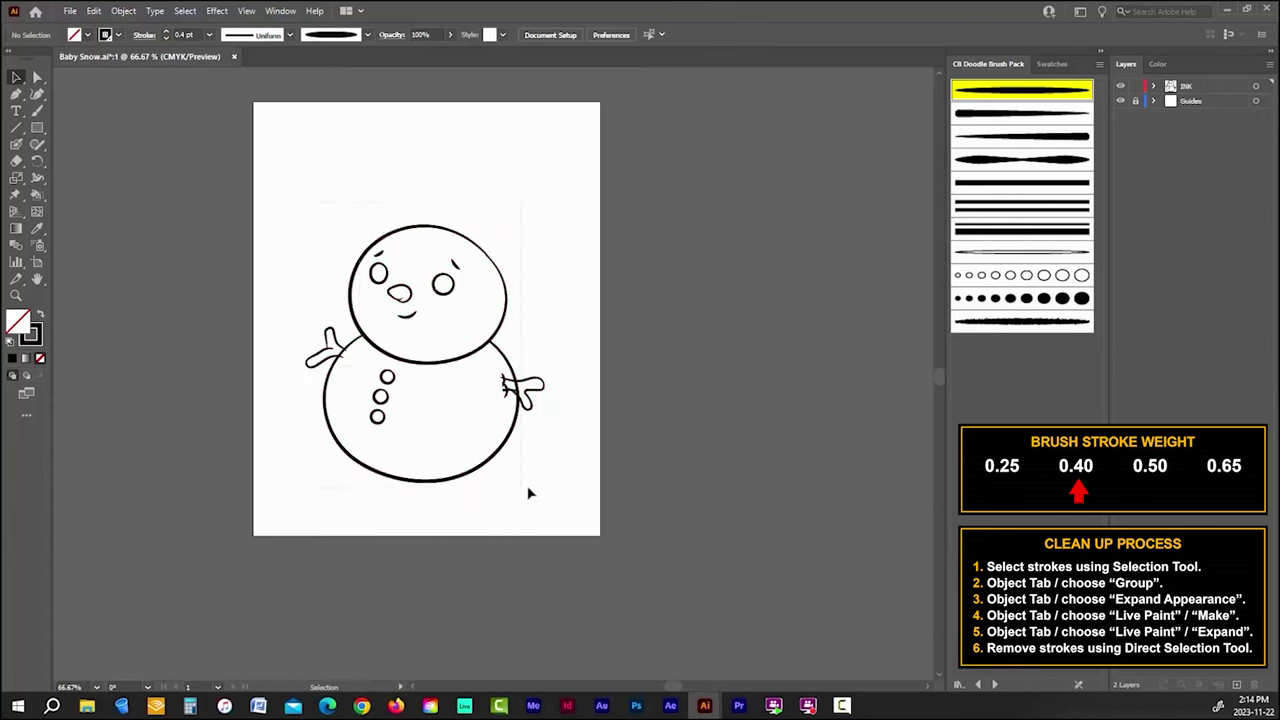
{"action": "key", "text": "v"}
{"action": "key", "text": "ctrl+a"}
{"action": "left_click", "coordinate": [123, 10]}
{"action": "left_click", "coordinate": [167, 190]}
Step: Make the expanded artwork a Live Paint object and expand it into separate pieces
{"action": "left_click", "coordinate": [123, 10]}
{"action": "mouse_move", "coordinate": [148, 452]}
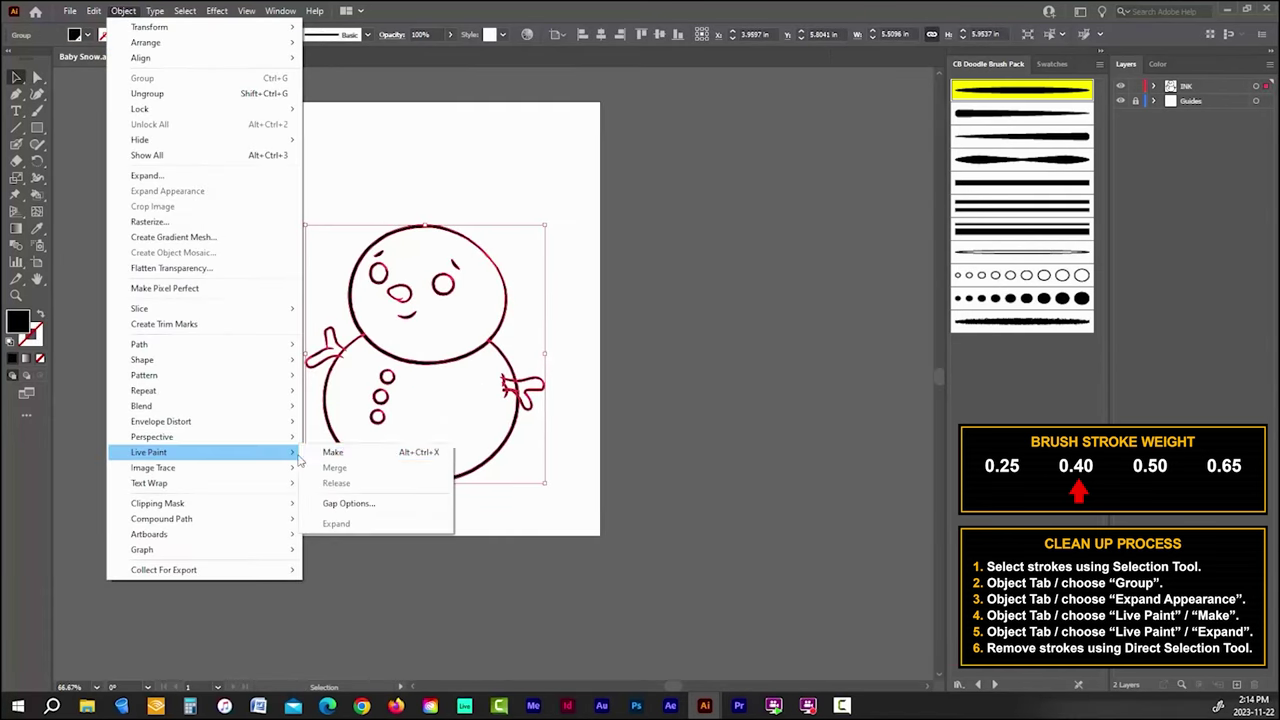
{"action": "left_click", "coordinate": [332, 452]}
{"action": "left_click", "coordinate": [123, 10]}
{"action": "left_click", "coordinate": [314, 524]}
{"action": "left_click", "coordinate": [314, 524]}
Step: Delete the overhanging stroke ends and the body outline segments that cross both hands
{"action": "key", "text": "a"}
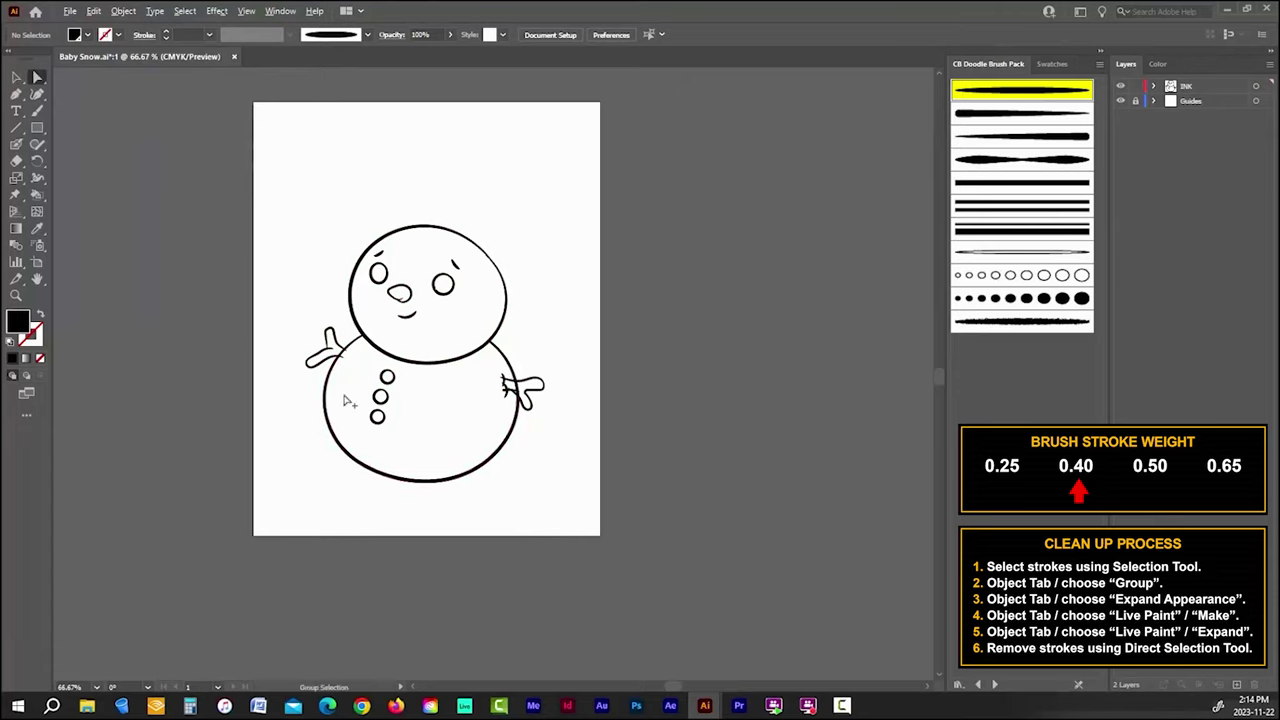
{"action": "scroll", "coordinate": [343, 400], "scroll_direction": "up", "scroll_amount": 4}
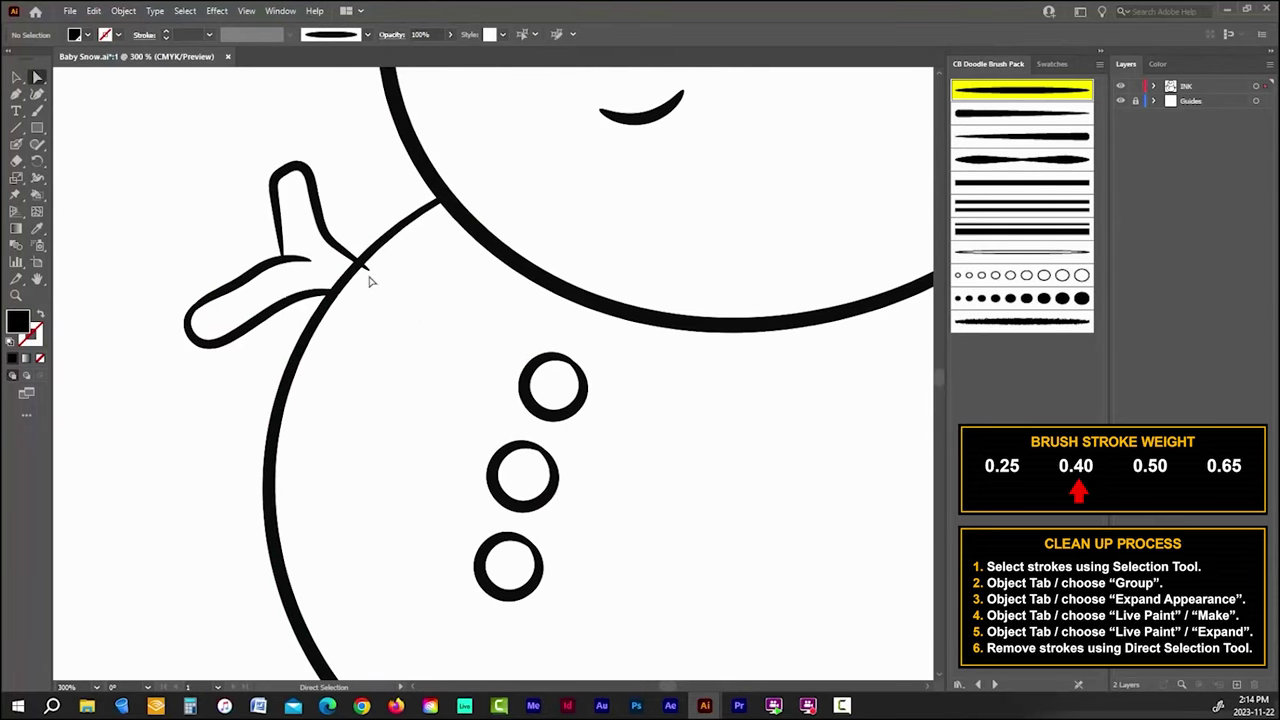
{"action": "scroll", "coordinate": [368, 277], "scroll_direction": "down", "scroll_amount": 2}
{"action": "scroll", "coordinate": [757, 338], "scroll_direction": "up", "scroll_amount": 4}
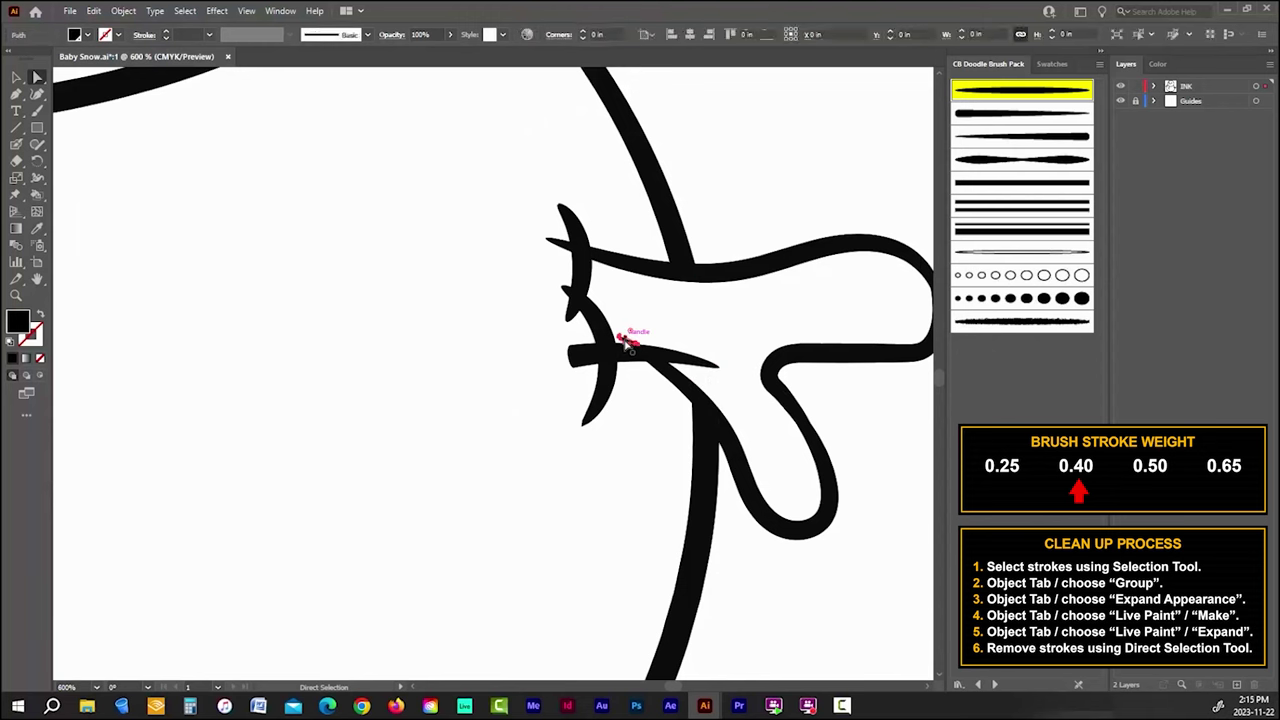
{"action": "left_click", "coordinate": [586, 363]}
{"action": "key", "text": "Delete"}
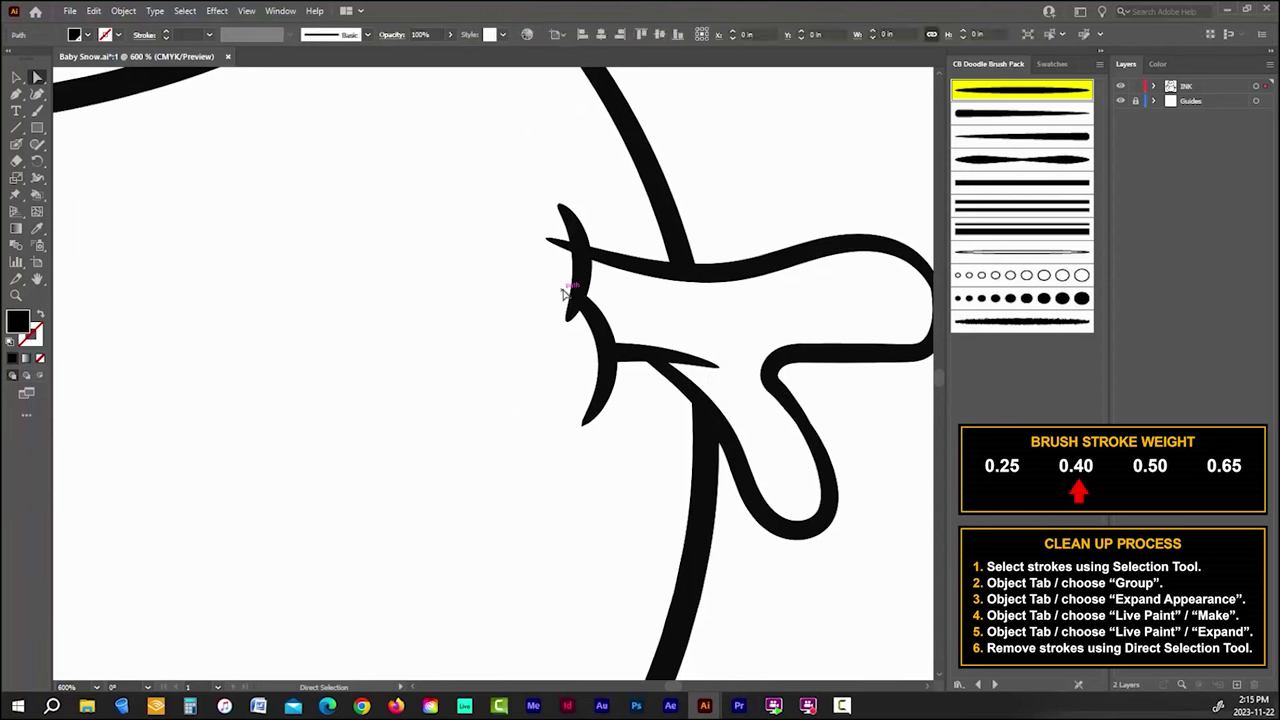
{"action": "left_click", "coordinate": [563, 250]}
{"action": "key", "text": "Delete"}
{"action": "scroll", "coordinate": [657, 343], "scroll_direction": "down", "scroll_amount": 2}
{"action": "scroll", "coordinate": [657, 343], "scroll_direction": "down", "scroll_amount": 2}
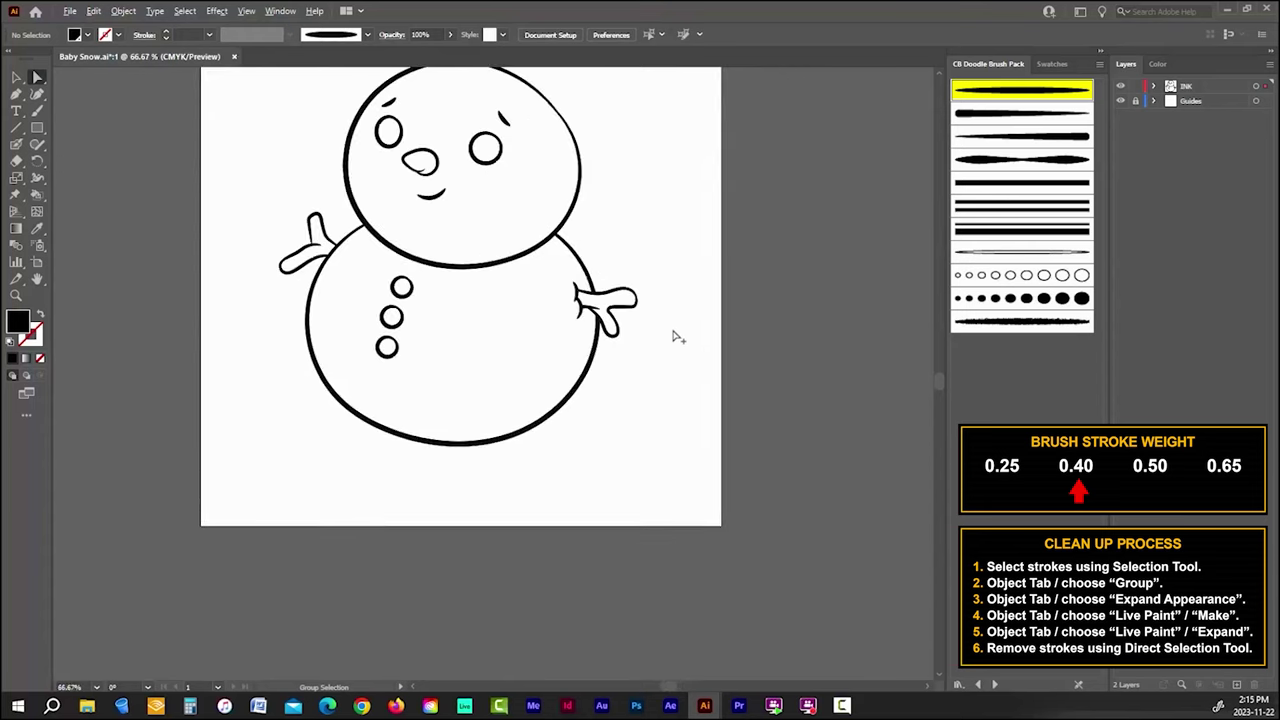
Step: Paint a wavy line across the head below the mouth with the Double Taper Brush at 0.4 pt stroke weight
{"action": "left_click", "coordinate": [246, 10]}
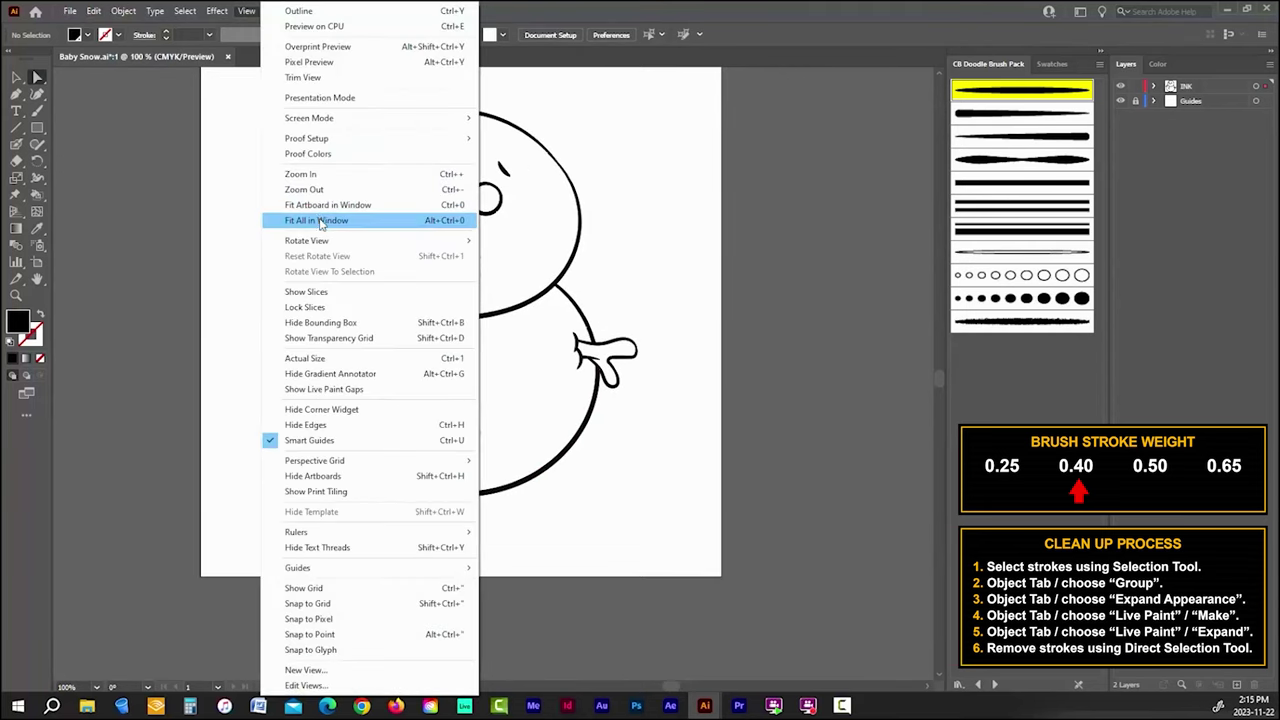
{"action": "left_click", "coordinate": [320, 207]}
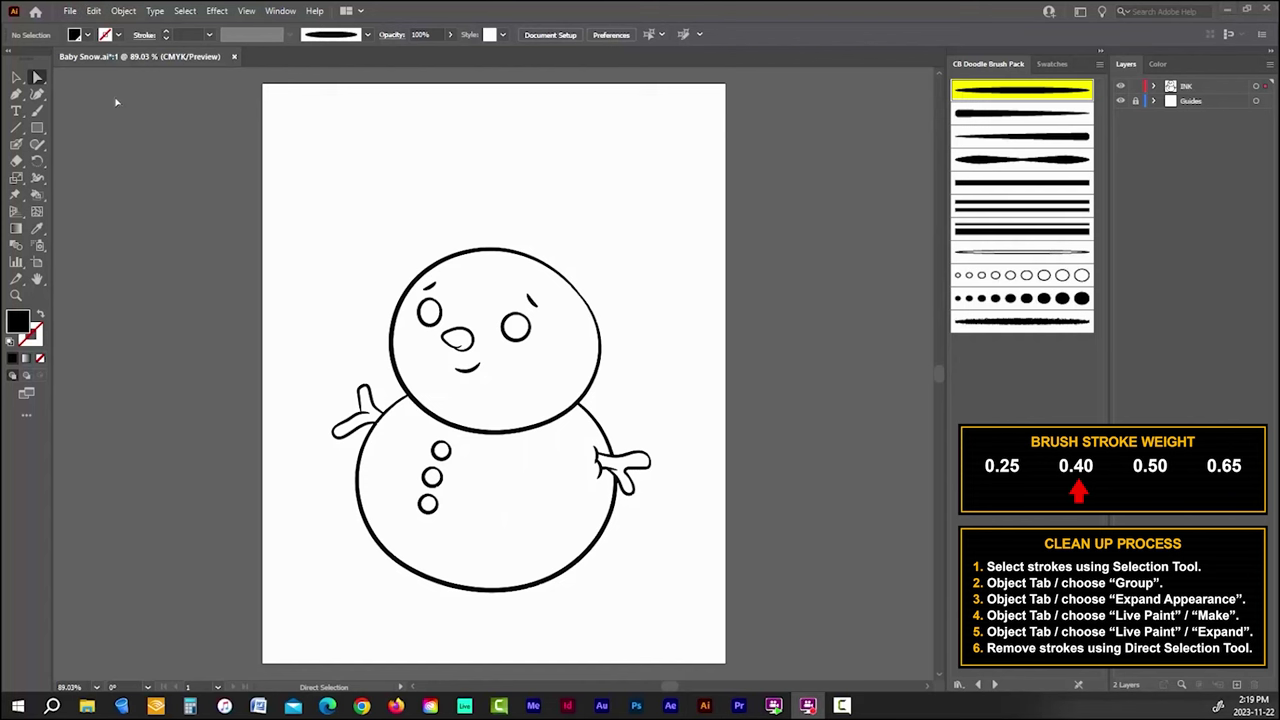
{"action": "left_click", "coordinate": [38, 110]}
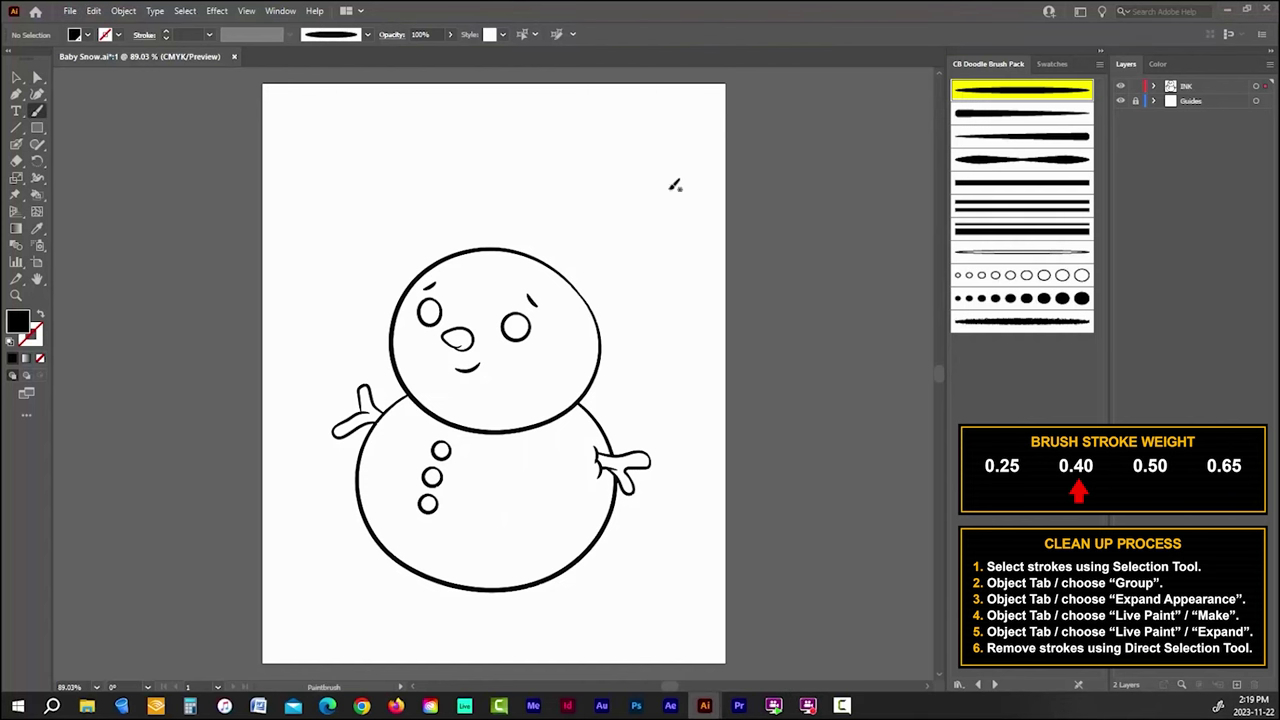
{"action": "left_click", "coordinate": [1014, 93]}
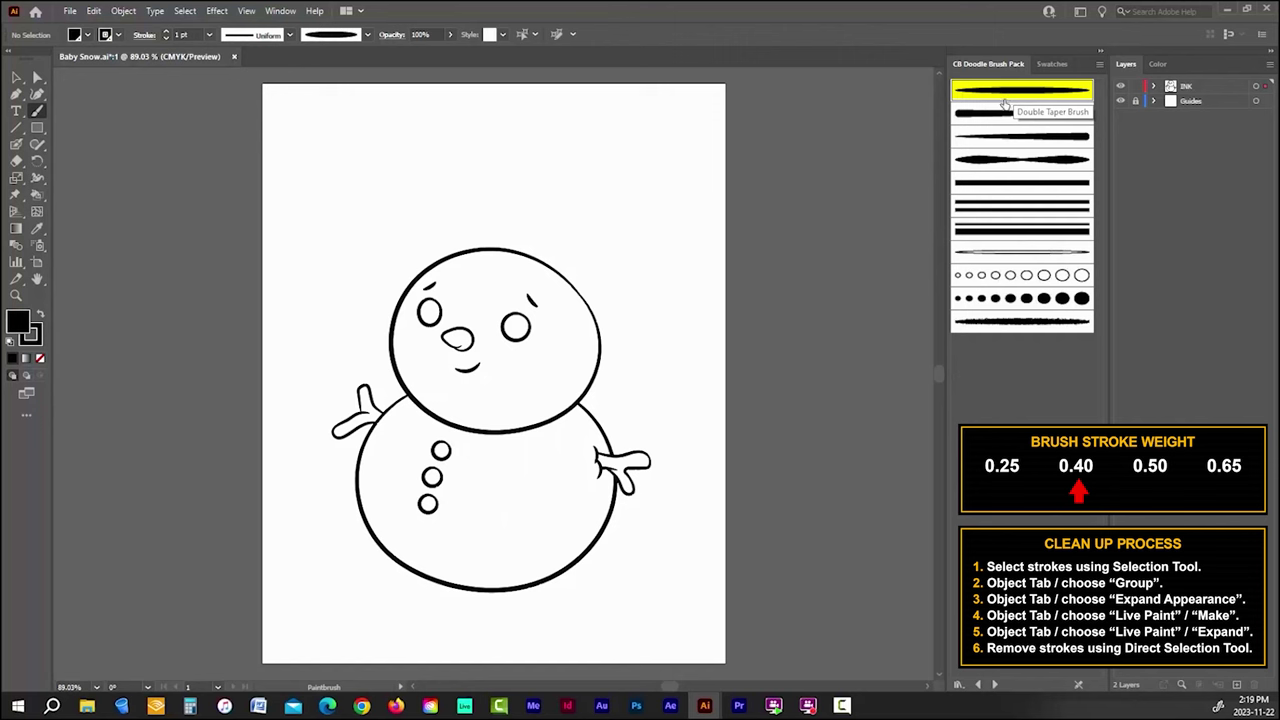
{"action": "left_click", "coordinate": [166, 39]}
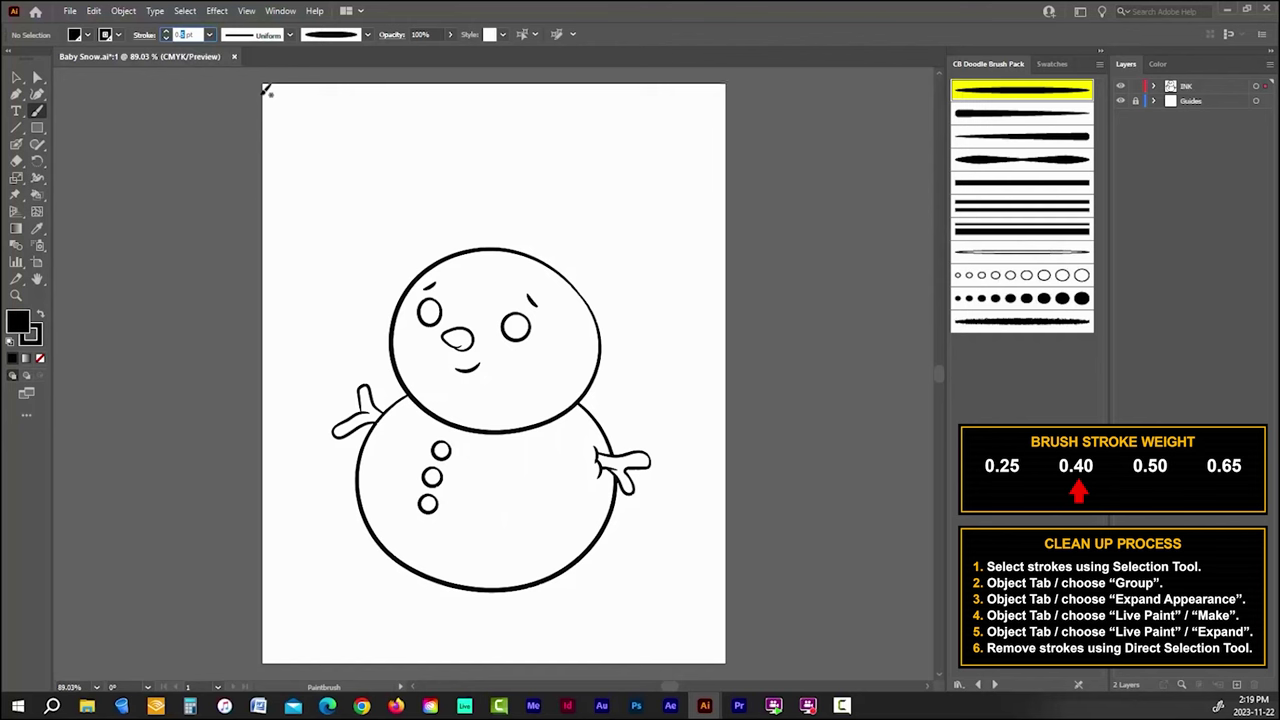
{"action": "key", "text": "Return"}
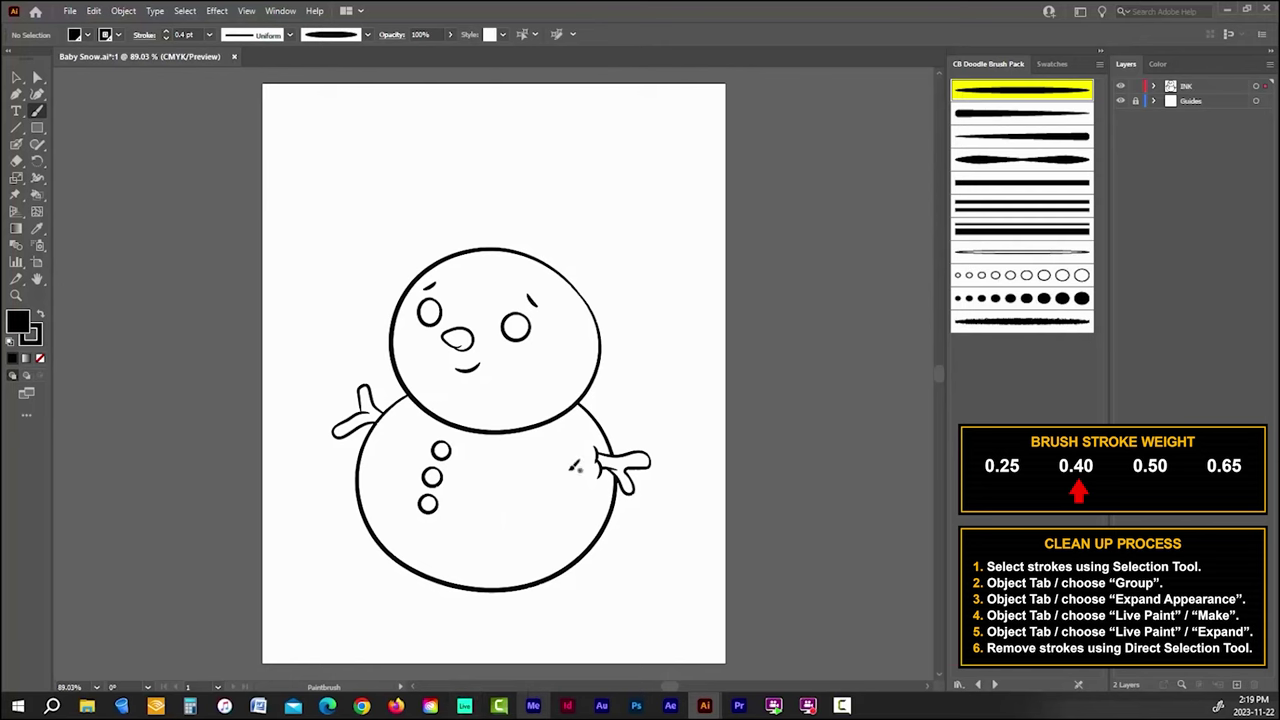
{"action": "key", "text": "ctrl+1"}
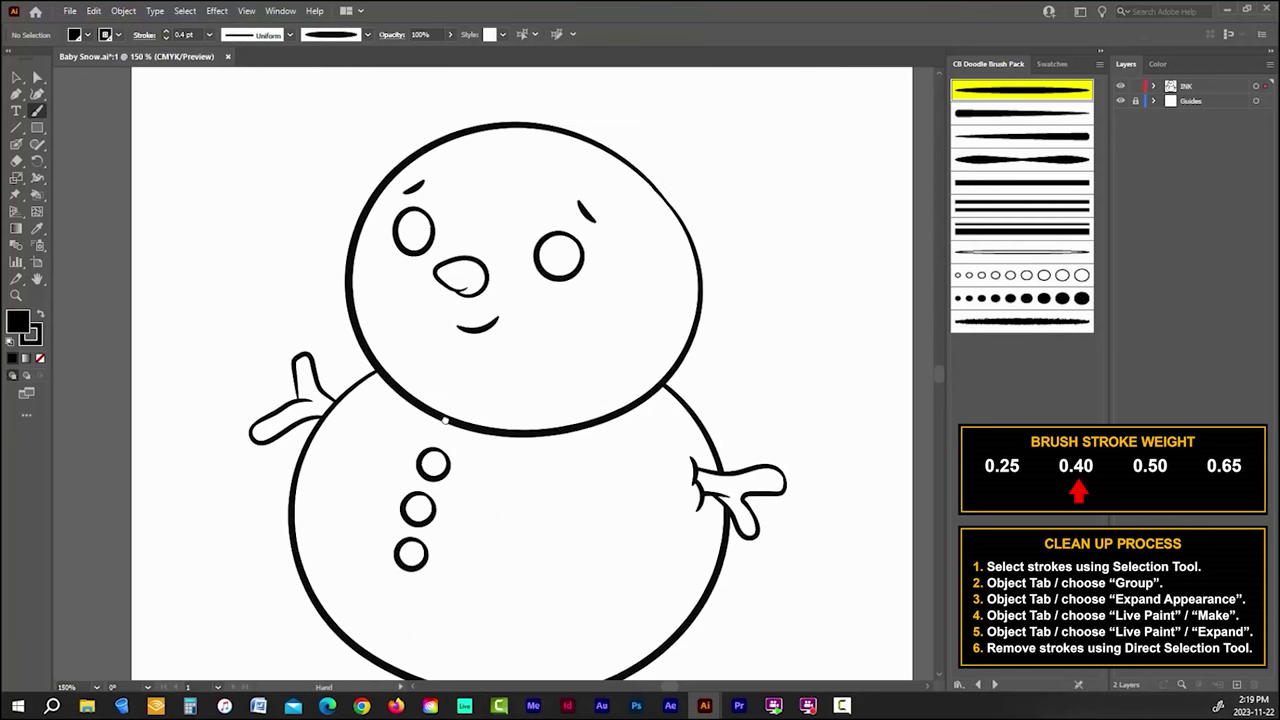
{"action": "key", "text": "ctrl+equal"}
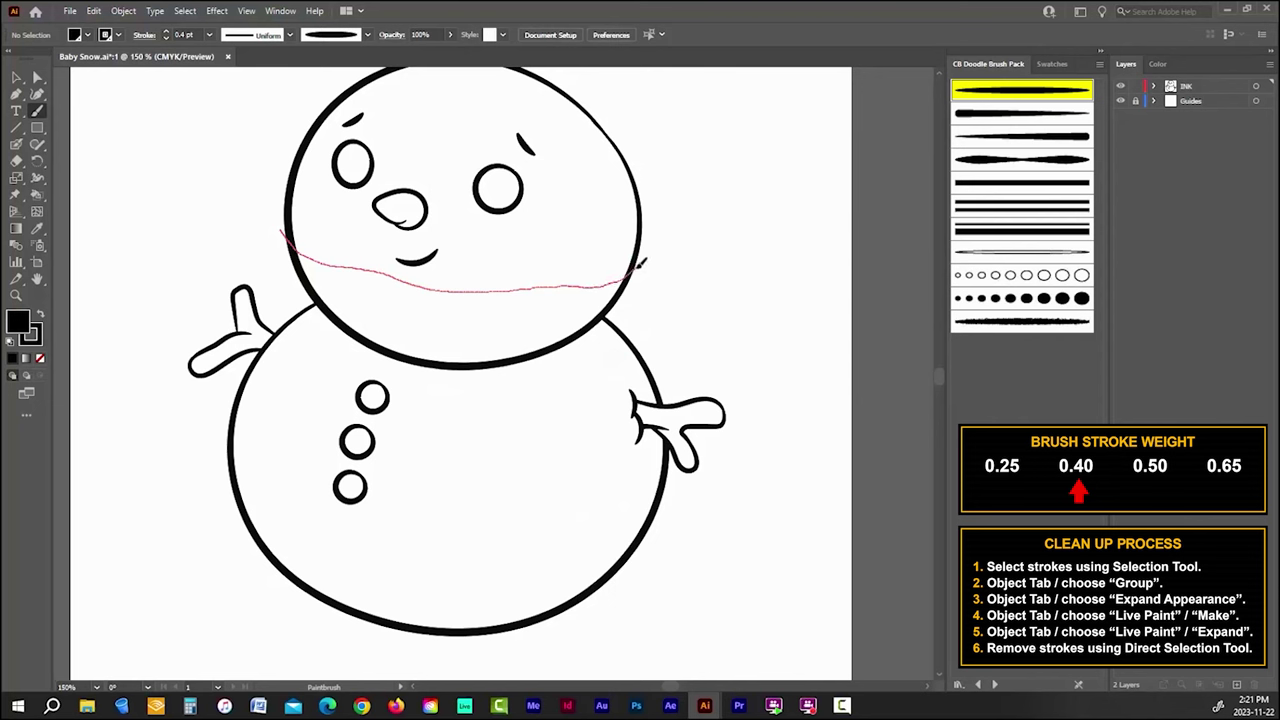
{"action": "left_click_drag", "start_coordinate": [645, 258], "coordinate": [643, 261]}
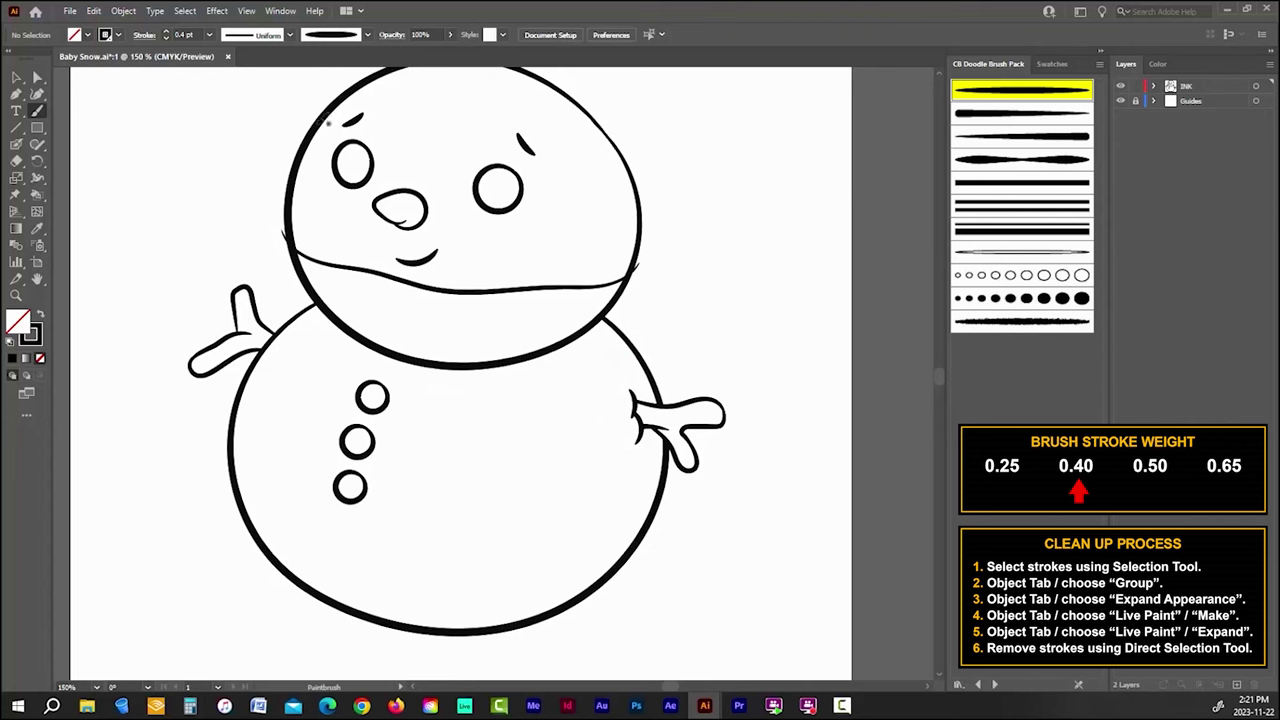
Step: Try to paint a bulging scarf outline from the head's left edge down and inward below the wavy line
{"action": "scroll", "coordinate": [299, 232], "scroll_direction": "up", "scroll_amount": 3}
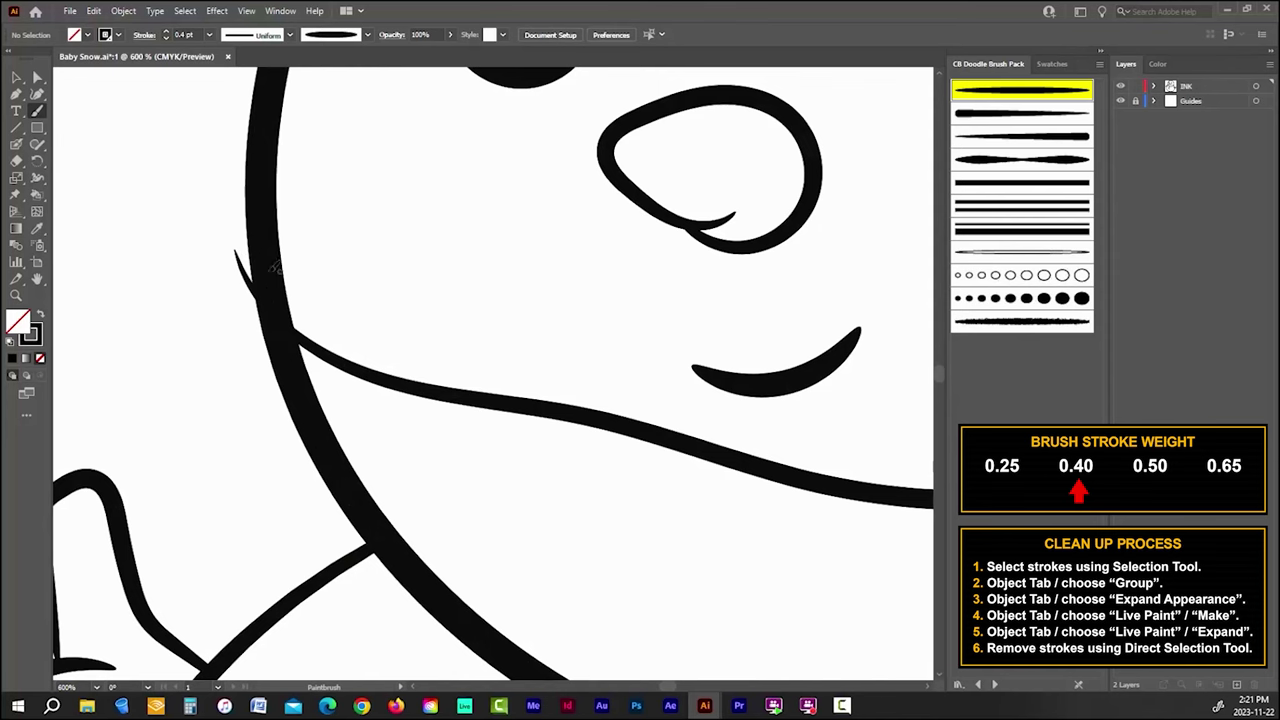
{"action": "scroll", "coordinate": [283, 252], "scroll_direction": "down", "scroll_amount": 3}
{"action": "scroll", "coordinate": [775, 291], "scroll_direction": "up", "scroll_amount": 3}
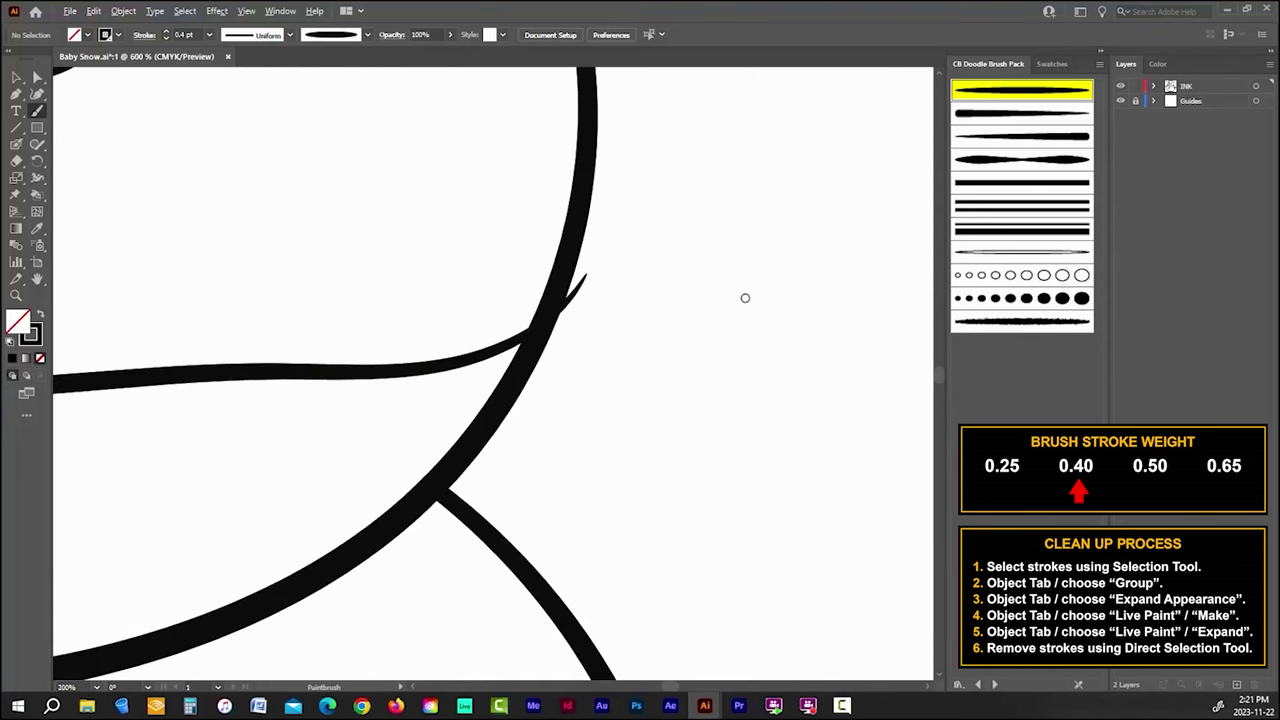
{"action": "scroll", "coordinate": [694, 297], "scroll_direction": "down", "scroll_amount": 3}
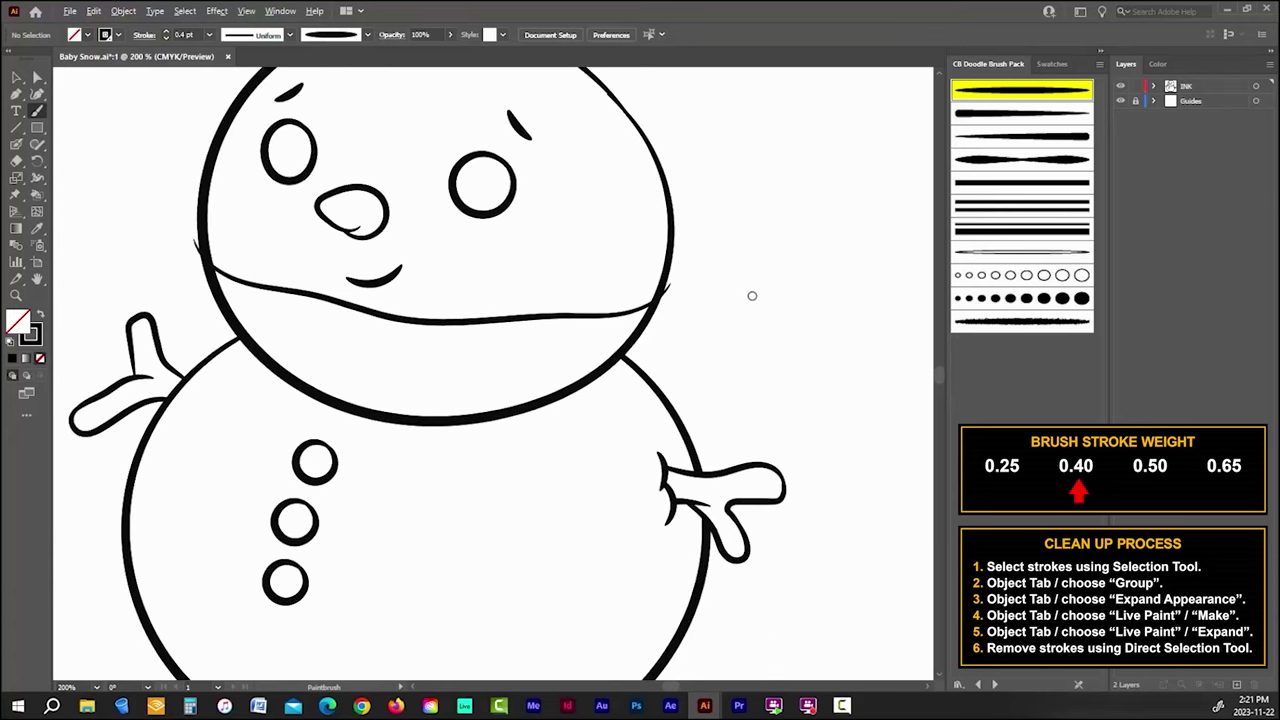
{"action": "left_click_drag", "start_coordinate": [429, 357], "coordinate": [503, 343]}
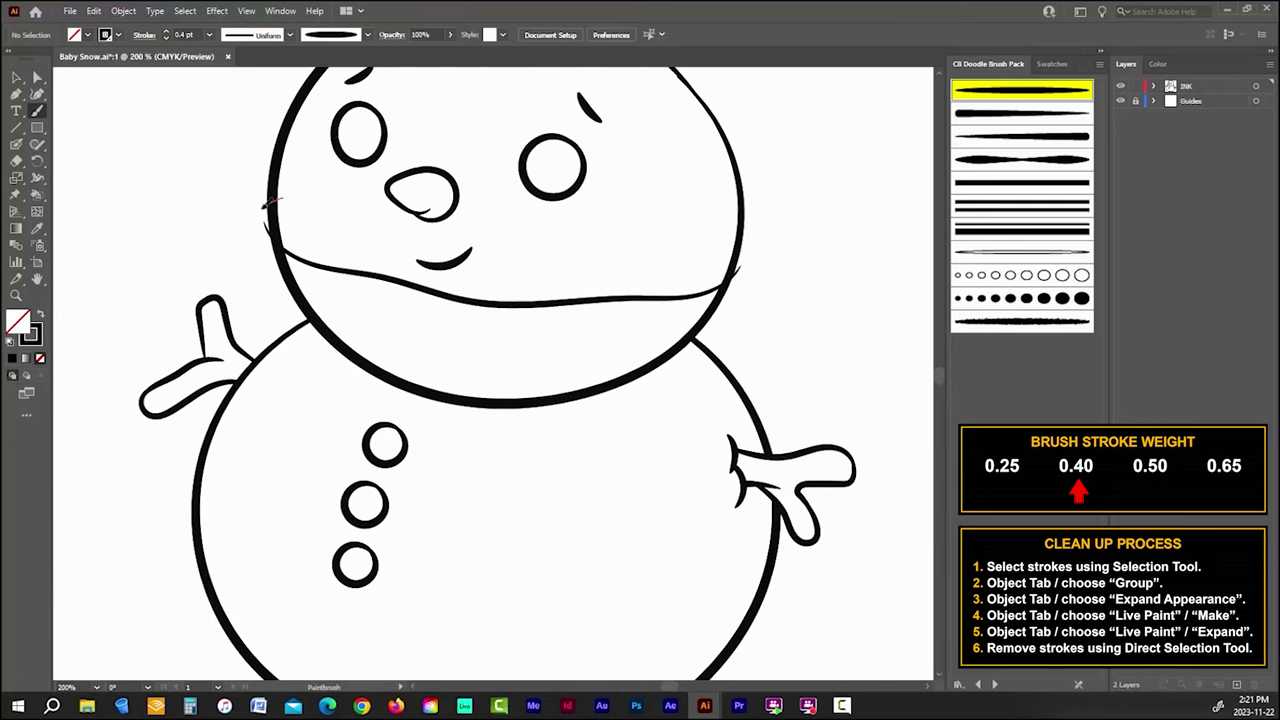
{"action": "left_click_drag", "start_coordinate": [253, 233], "coordinate": [262, 283]}
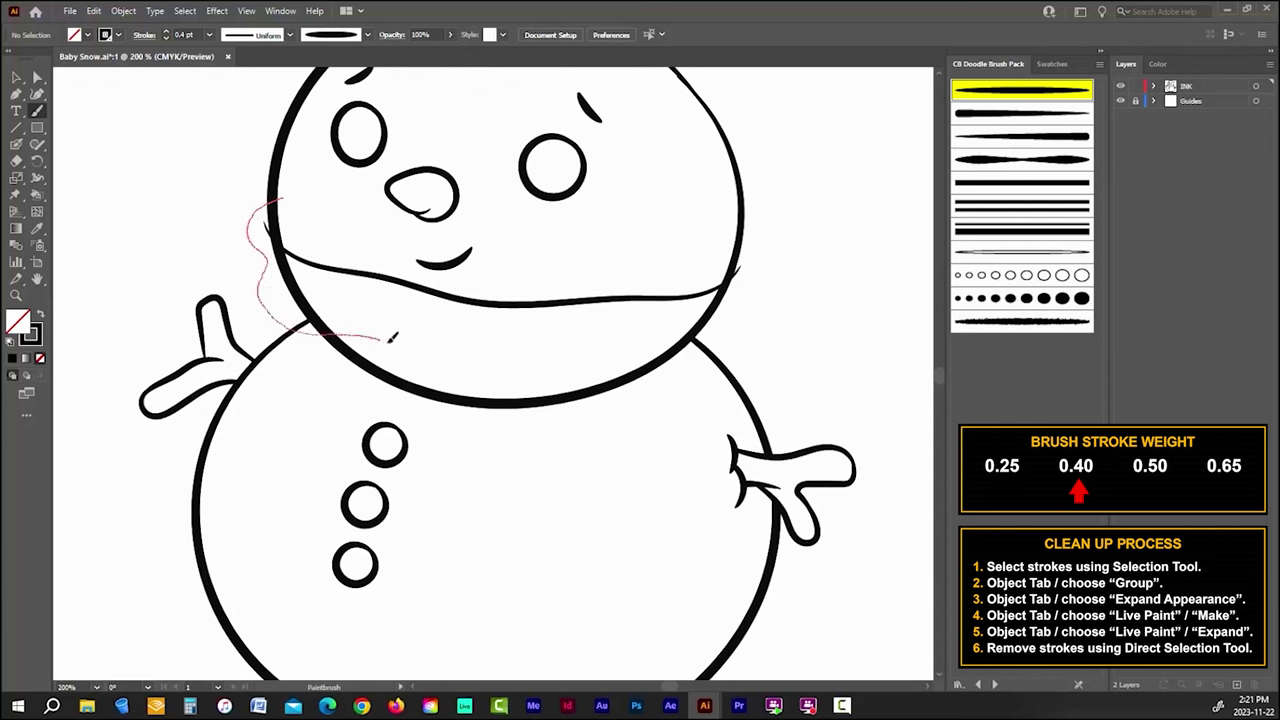
{"action": "left_click_drag", "start_coordinate": [446, 355], "coordinate": [448, 358]}
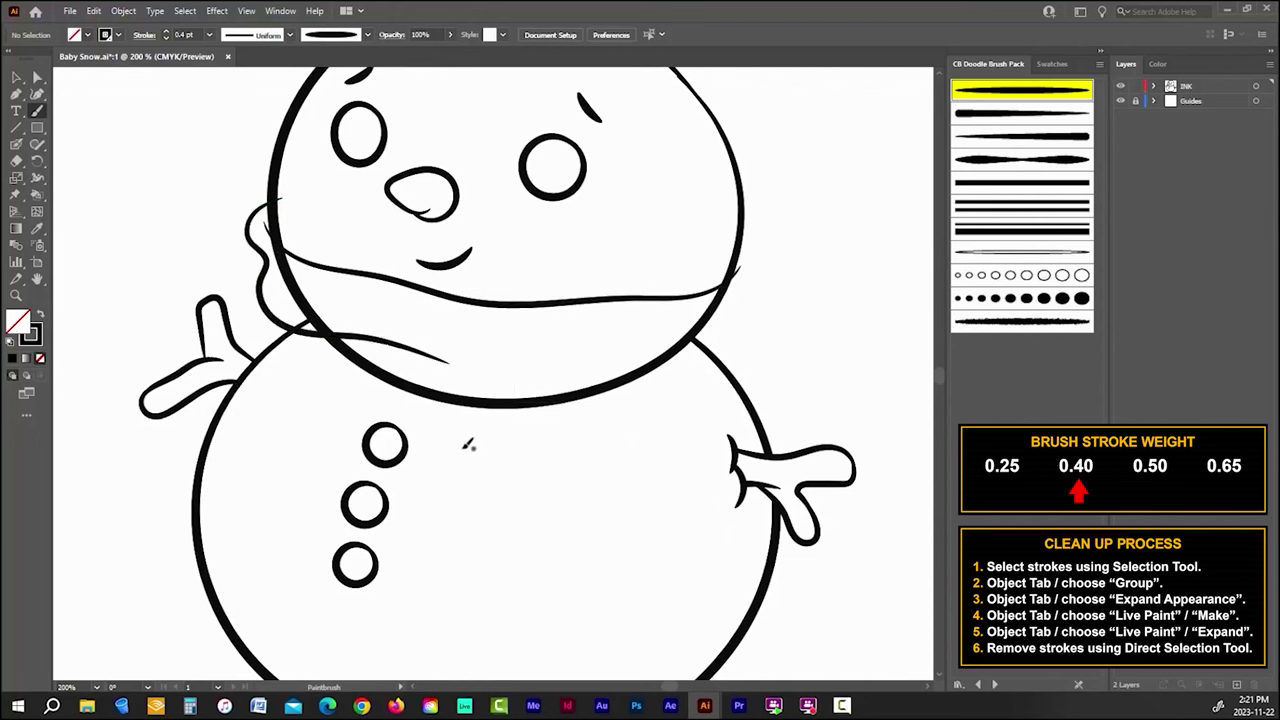
{"action": "key", "text": "ctrl+z"}
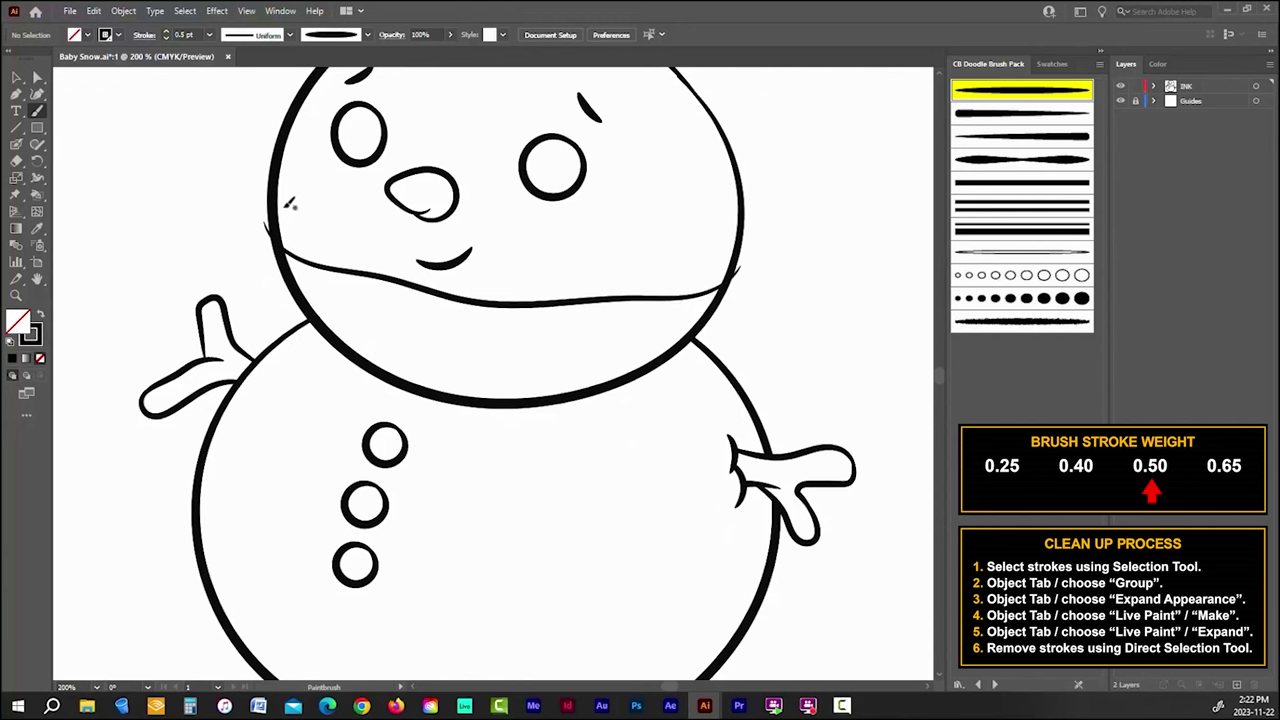
Step: Paint the bulging outlines of both scarf wraps along the head's left and right sides at 0.5 pt stroke weight
{"action": "mouse_move", "coordinate": [250, 214]}
{"action": "left_mouse_down"}
{"action": "mouse_move", "coordinate": [263, 290]}
{"action": "mouse_move", "coordinate": [288, 320]}
{"action": "mouse_move", "coordinate": [445, 356]}
{"action": "left_mouse_up"}
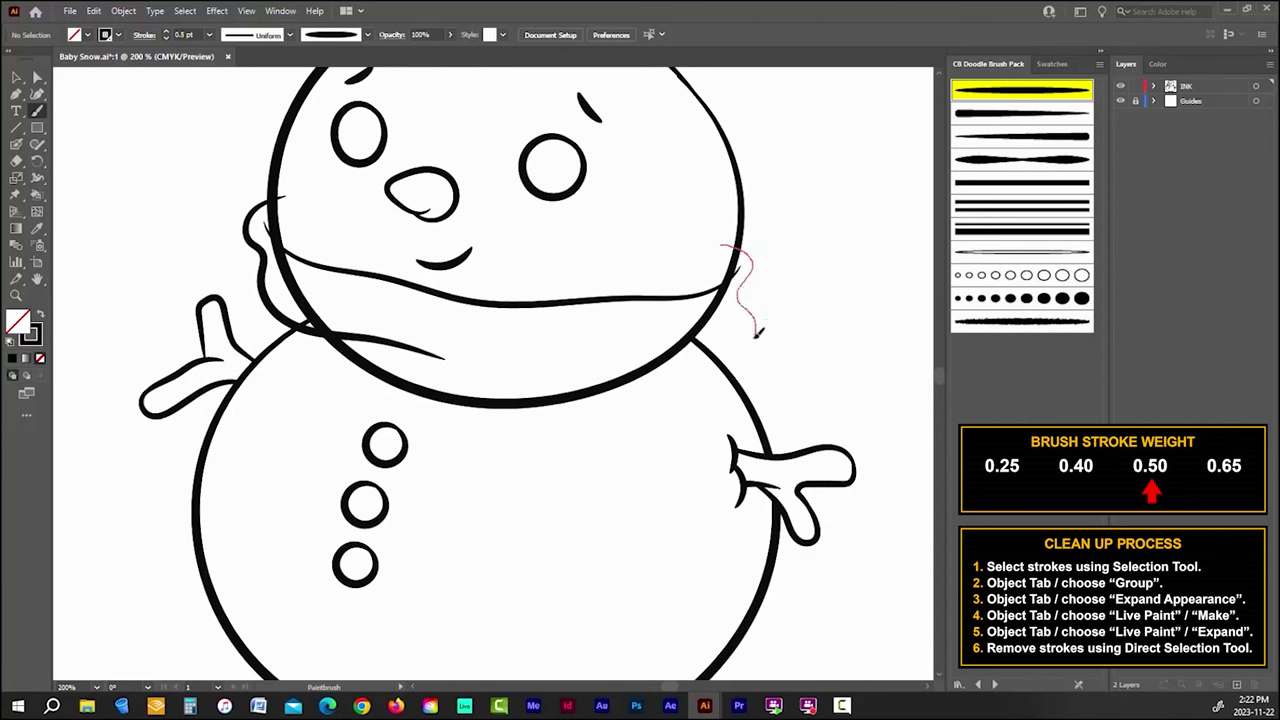
{"action": "left_click_drag", "start_coordinate": [727, 347], "coordinate": [728, 348]}
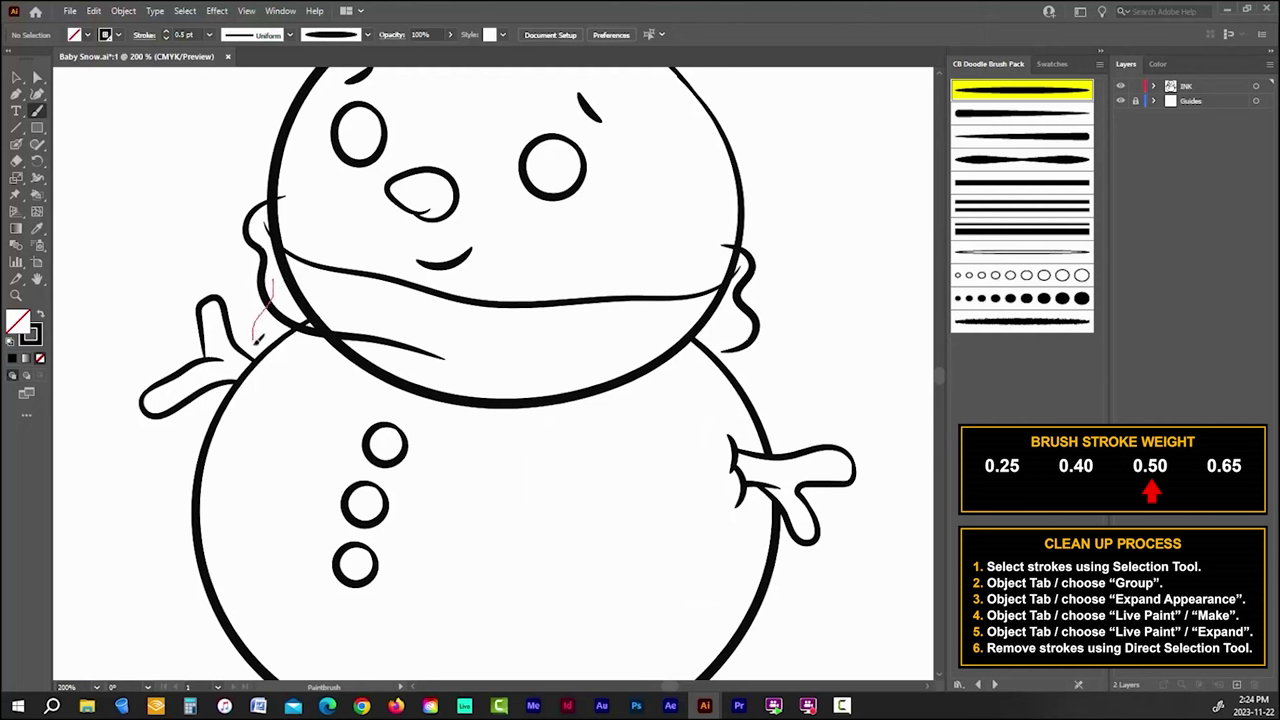
{"action": "mouse_move", "coordinate": [256, 339]}
{"action": "left_mouse_down"}
{"action": "mouse_move", "coordinate": [285, 370]}
{"action": "mouse_move", "coordinate": [347, 387]}
{"action": "mouse_move", "coordinate": [598, 430]}
{"action": "left_mouse_up"}
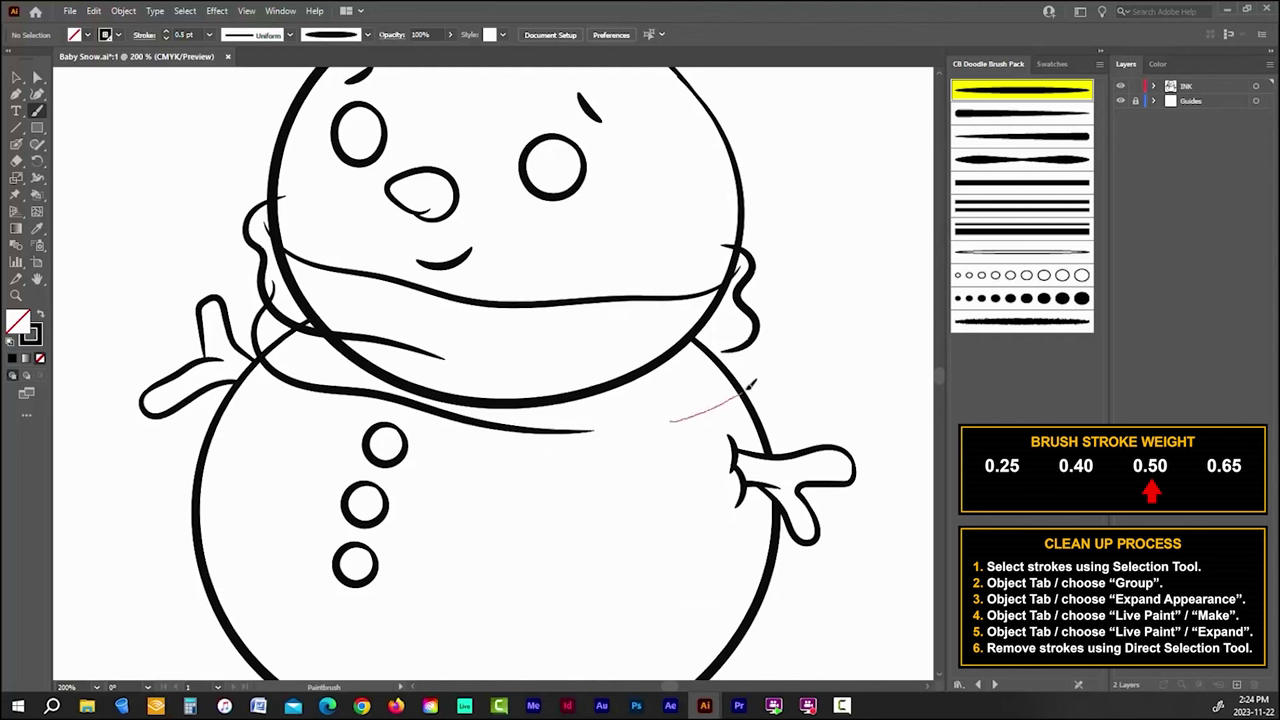
{"action": "left_click_drag", "start_coordinate": [737, 337], "coordinate": [736, 340]}
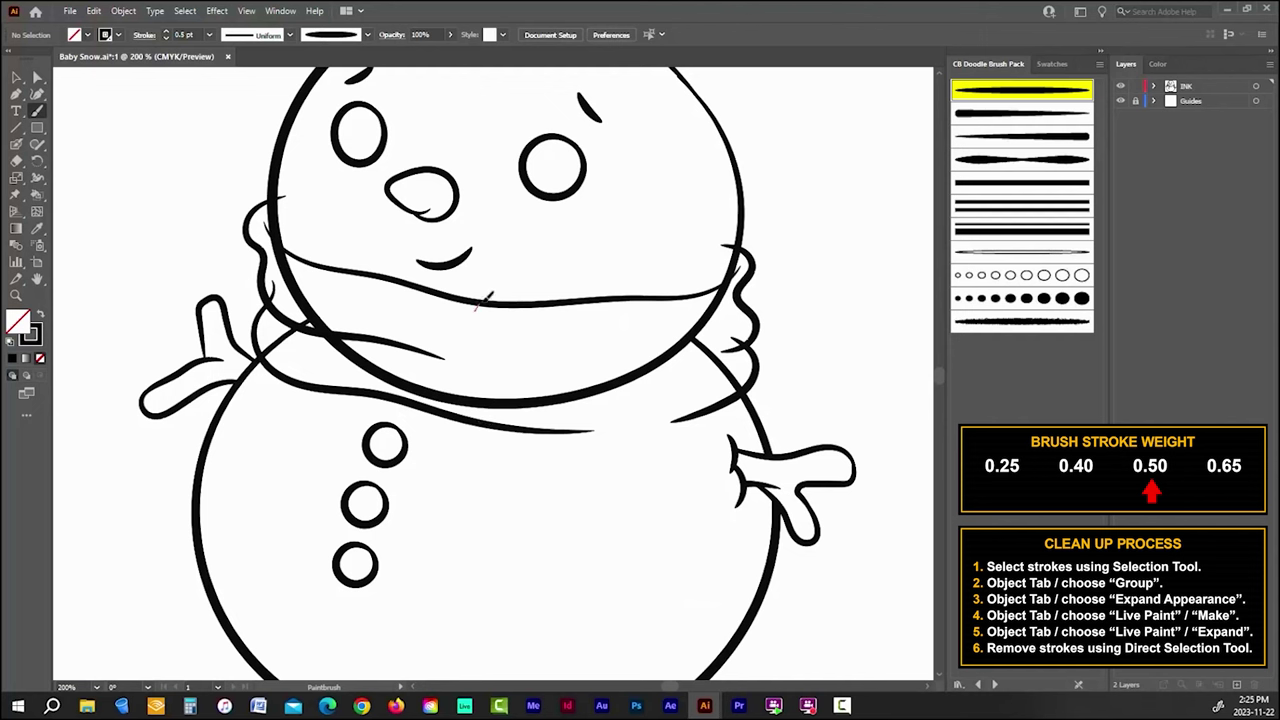
Step: Paint the front scarf tail draped over the wrap, with two side edges, a middle fold line and a wavy hem
{"action": "mouse_move", "coordinate": [476, 306]}
{"action": "left_mouse_down"}
{"action": "mouse_move", "coordinate": [540, 310]}
{"action": "mouse_move", "coordinate": [563, 380]}
{"action": "mouse_move", "coordinate": [558, 548]}
{"action": "mouse_move", "coordinate": [576, 610]}
{"action": "left_mouse_up"}
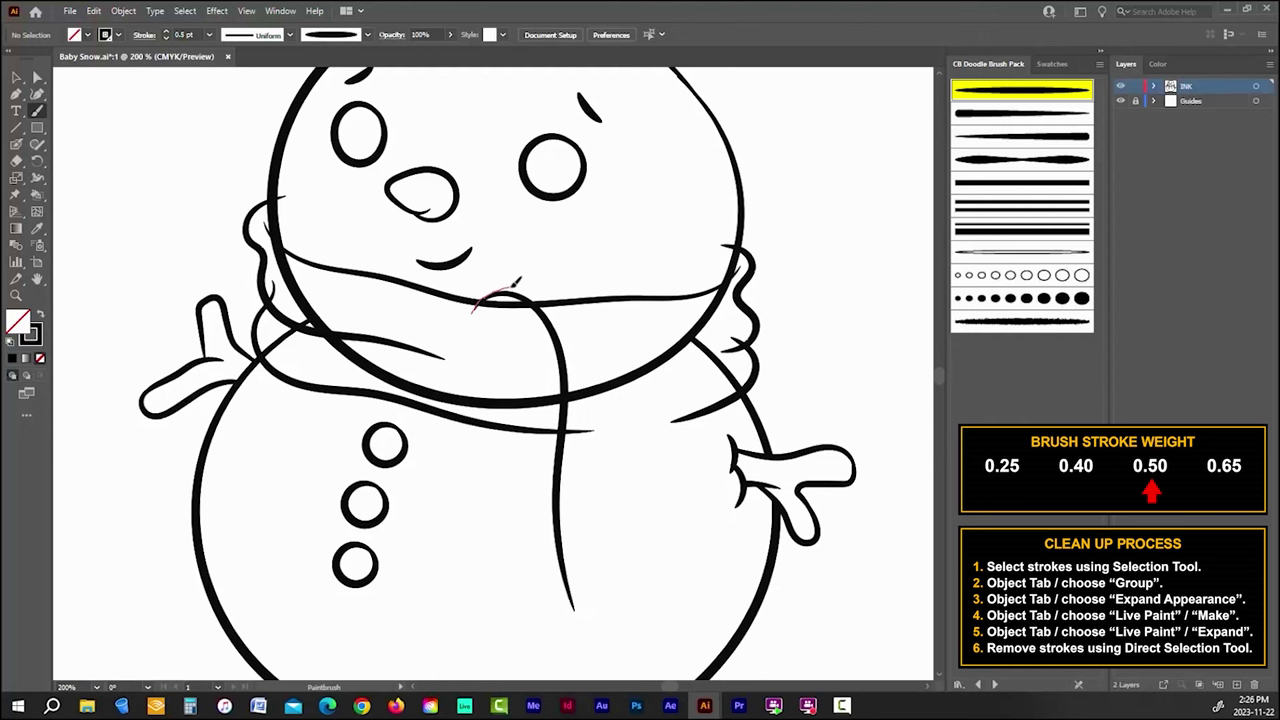
{"action": "mouse_move", "coordinate": [548, 277]}
{"action": "left_mouse_down"}
{"action": "mouse_move", "coordinate": [624, 335]}
{"action": "mouse_move", "coordinate": [652, 501]}
{"action": "left_mouse_up"}
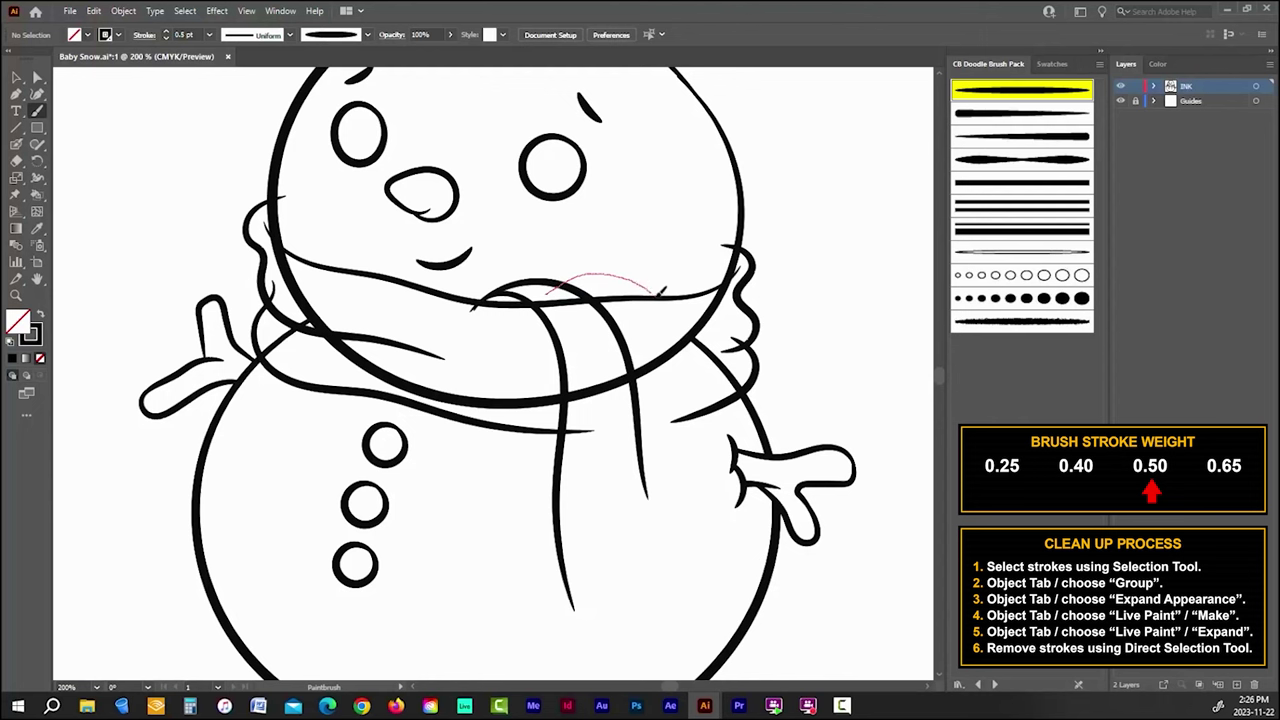
{"action": "left_click_drag", "start_coordinate": [687, 322], "coordinate": [721, 530]}
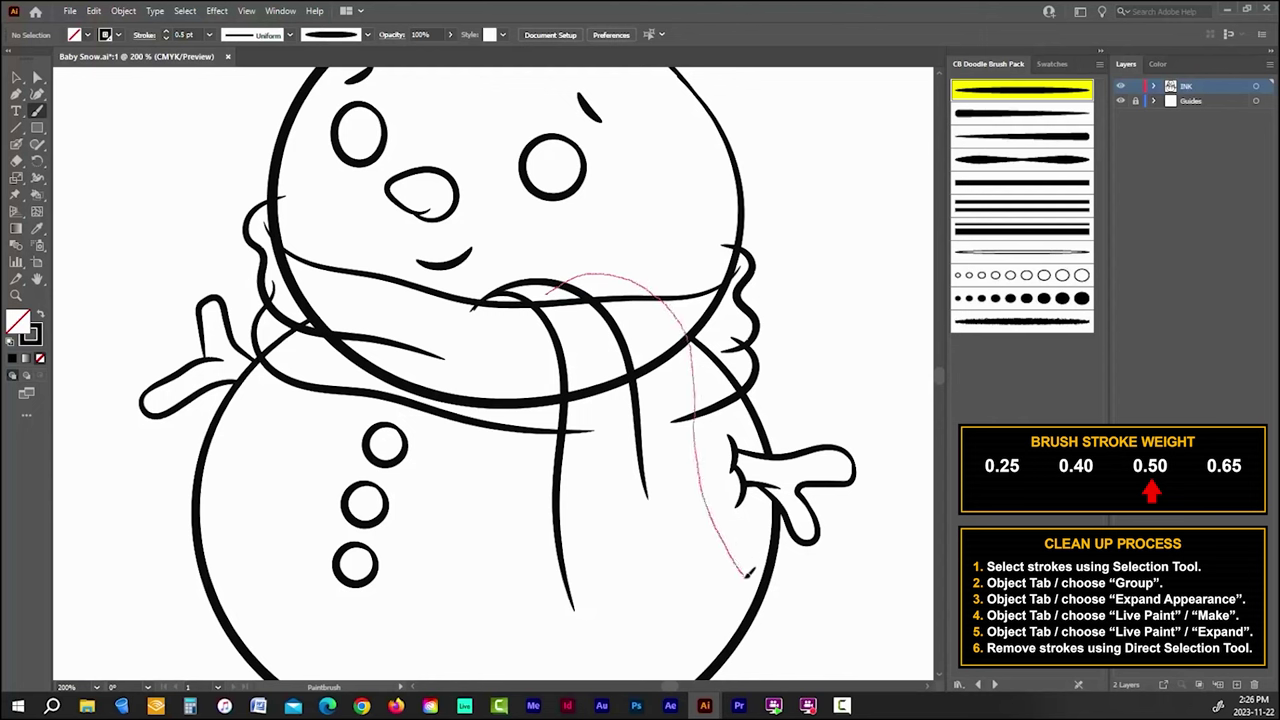
{"action": "left_click_drag", "start_coordinate": [754, 580], "coordinate": [752, 583]}
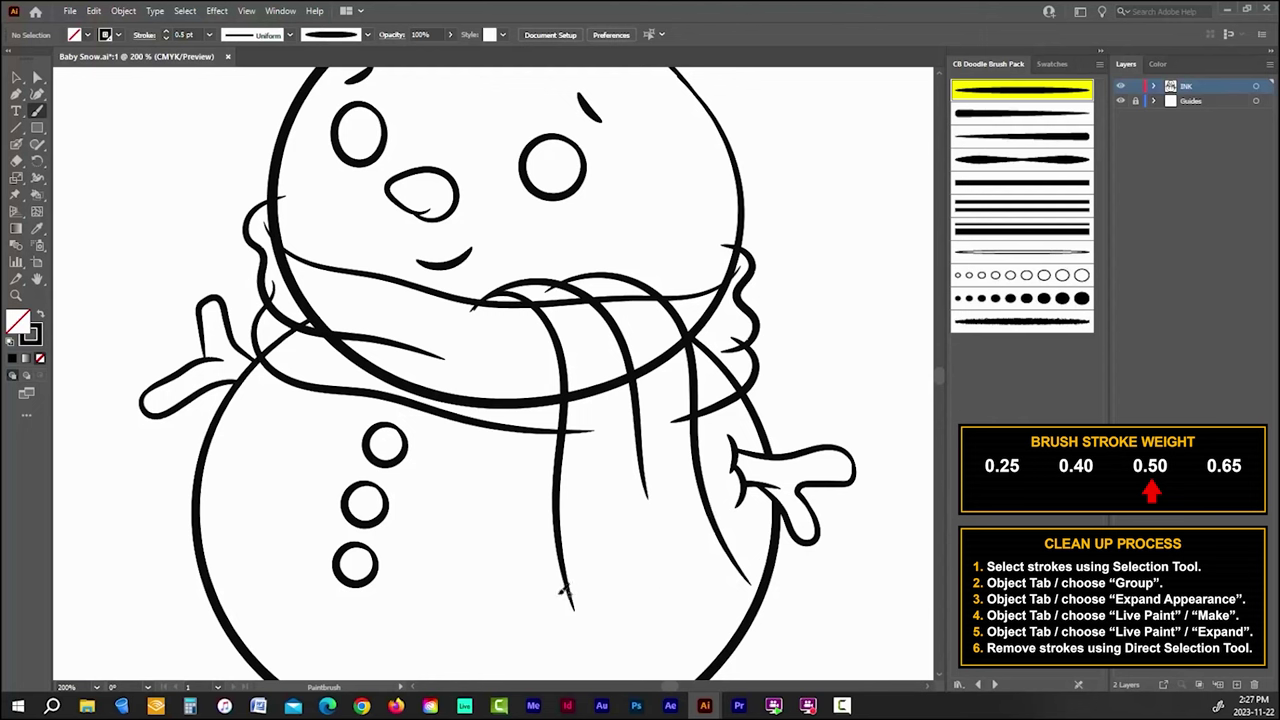
{"action": "left_click_drag", "start_coordinate": [590, 602], "coordinate": [626, 605]}
{"action": "left_click_drag", "start_coordinate": [755, 577], "coordinate": [758, 575]}
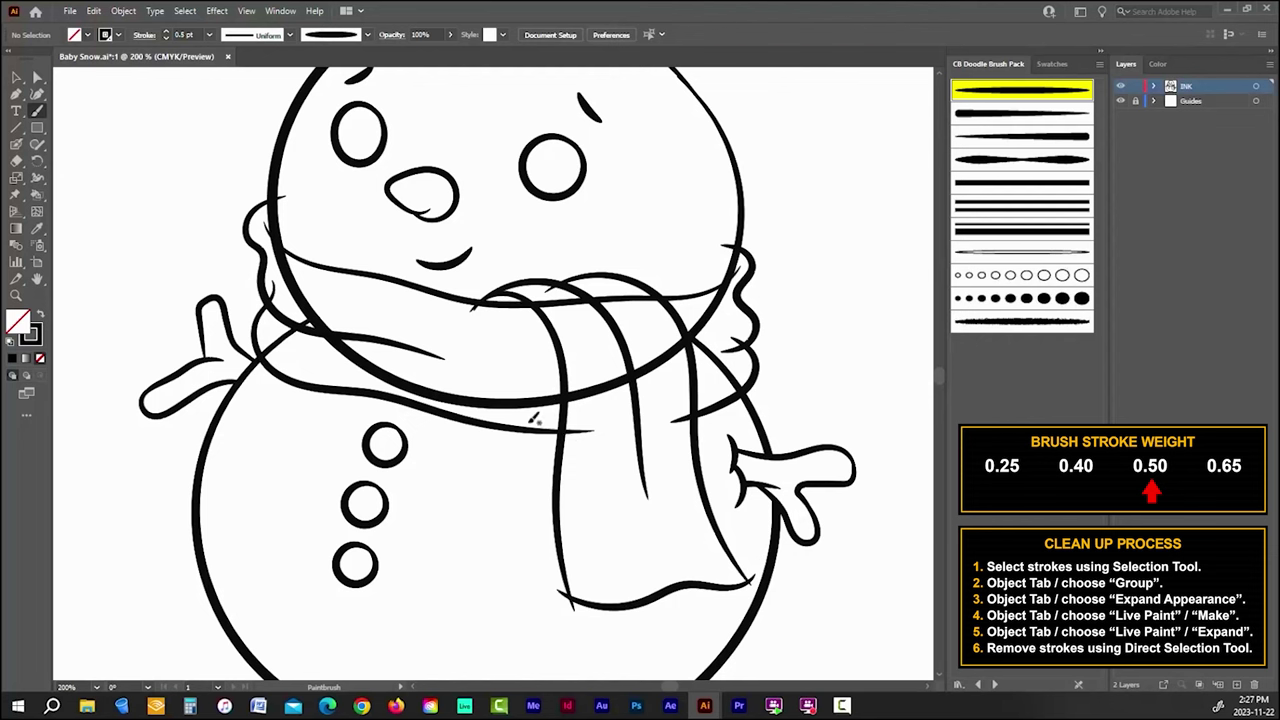
Step: Paint the second scarf tail behind the front one, with a left edge, a short right edge and a wavy hem
{"action": "mouse_move", "coordinate": [527, 444]}
{"action": "left_mouse_down"}
{"action": "mouse_move", "coordinate": [508, 532]}
{"action": "mouse_move", "coordinate": [518, 645]}
{"action": "left_mouse_up"}
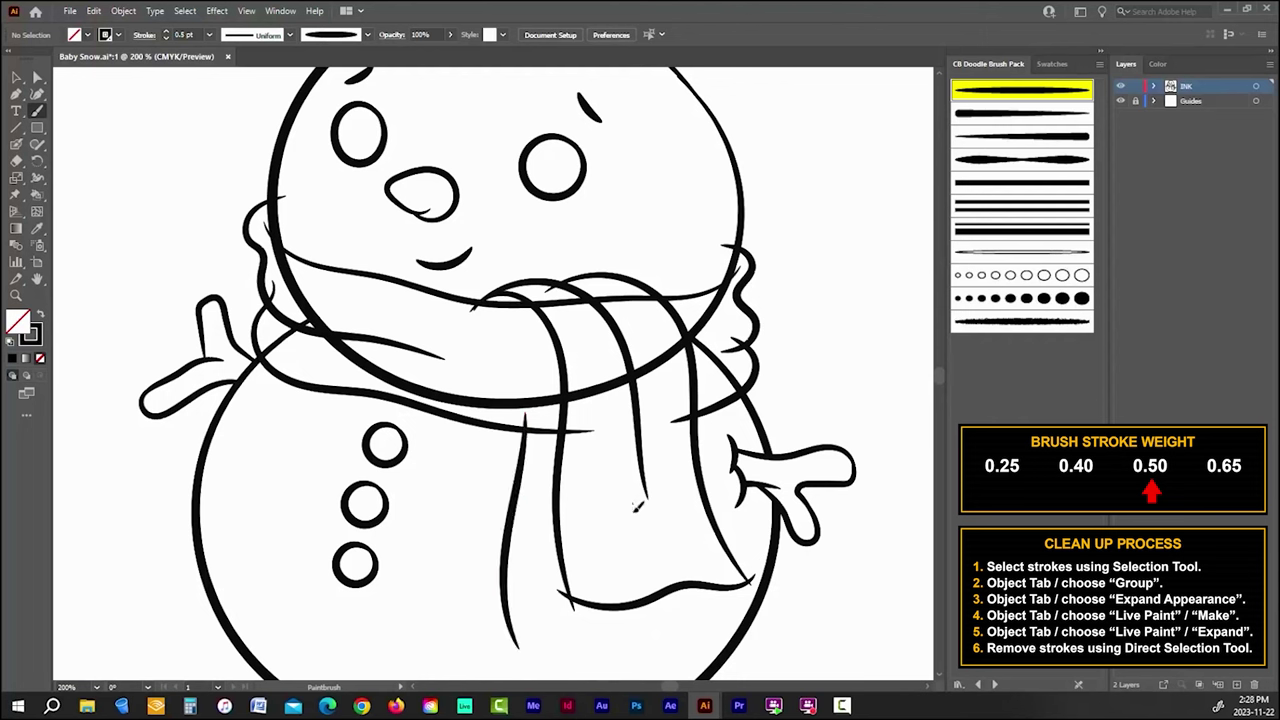
{"action": "mouse_move", "coordinate": [632, 503]}
{"action": "left_mouse_down"}
{"action": "mouse_move", "coordinate": [640, 578]}
{"action": "mouse_move", "coordinate": [666, 633]}
{"action": "left_mouse_up"}
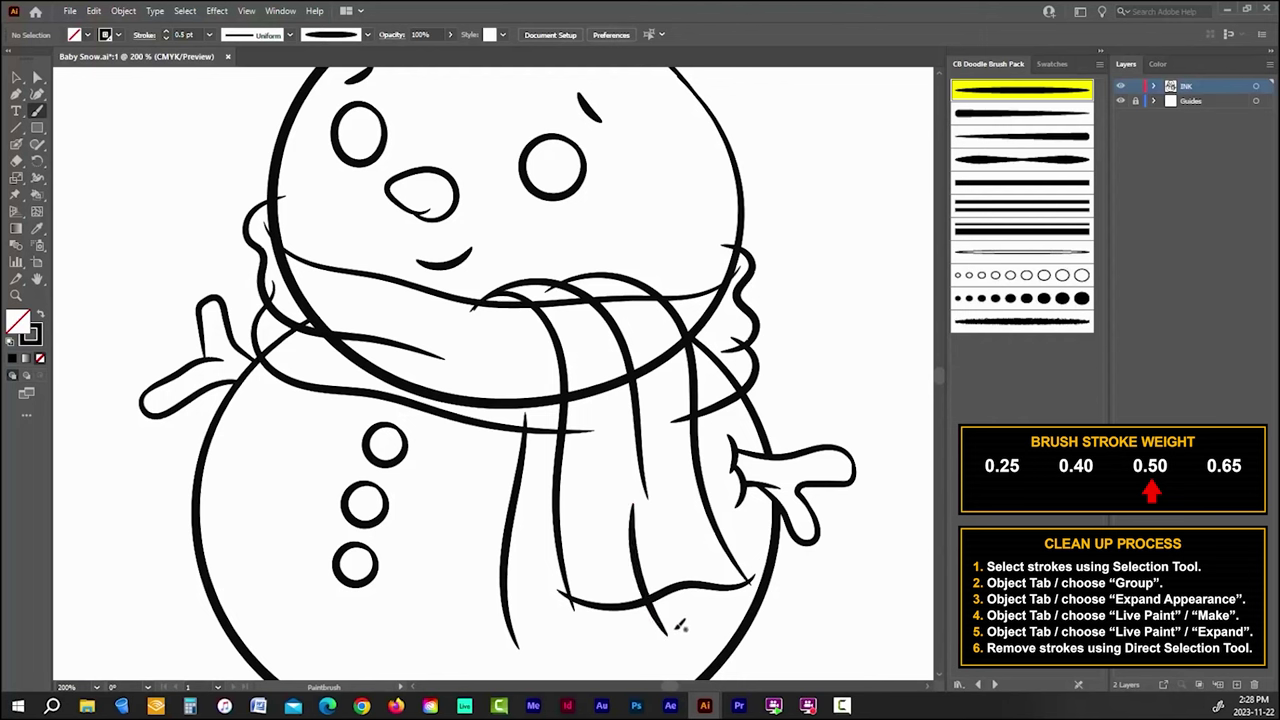
{"action": "mouse_move", "coordinate": [505, 641]}
{"action": "left_mouse_down"}
{"action": "mouse_move", "coordinate": [591, 648]}
{"action": "mouse_move", "coordinate": [666, 618]}
{"action": "left_mouse_up"}
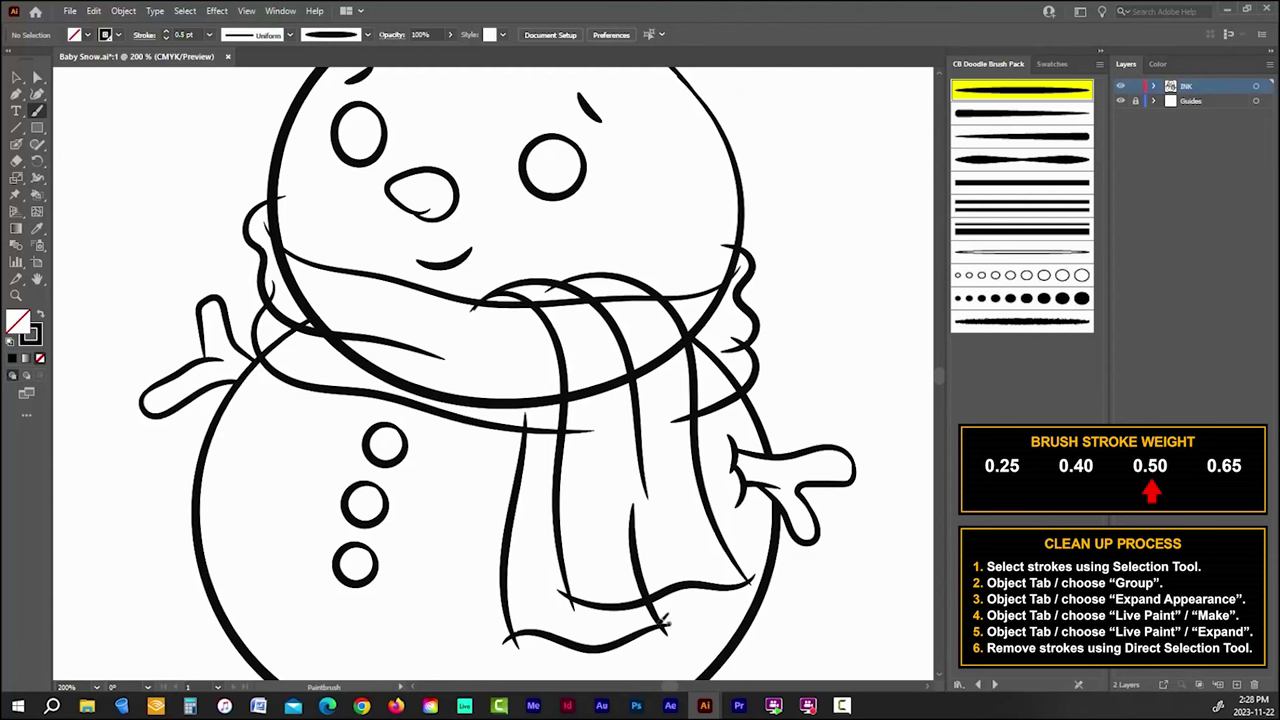
Step: Select the whole snowman, group it and expand its appearance
{"action": "key", "text": "ctrl+1"}
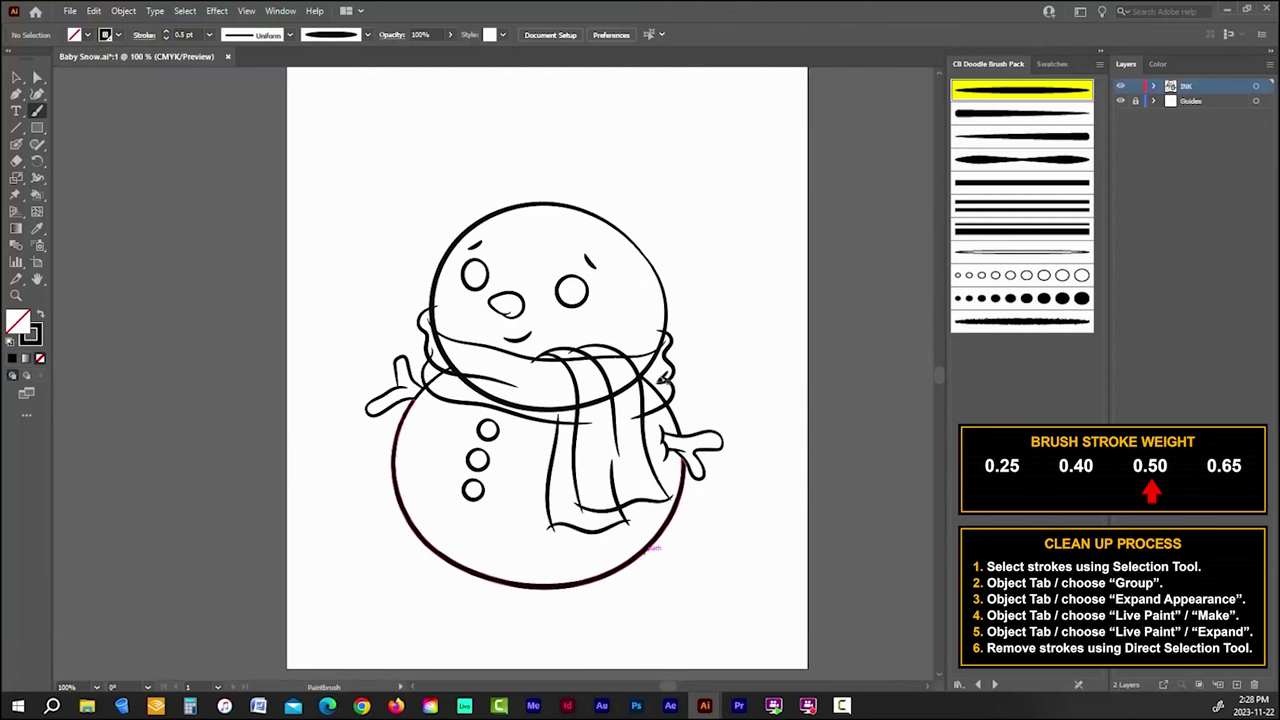
{"action": "key", "text": "v"}
{"action": "left_click_drag", "start_coordinate": [325, 155], "coordinate": [631, 620]}
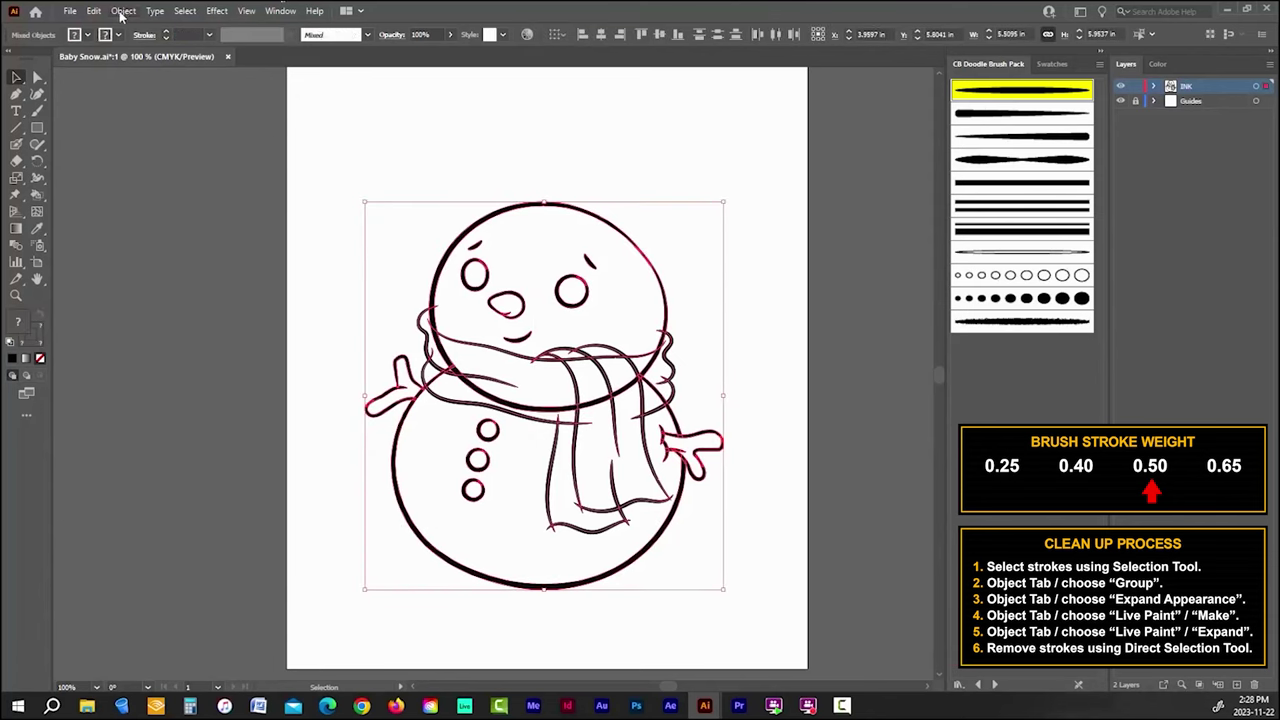
{"action": "left_click", "coordinate": [123, 11]}
{"action": "left_click", "coordinate": [150, 72]}
{"action": "left_click", "coordinate": [123, 11]}
{"action": "left_click", "coordinate": [180, 191]}
Step: Make the expanded snowman a Live Paint object, expand it into separate pieces and deselect it
{"action": "left_click", "coordinate": [123, 11]}
{"action": "left_click", "coordinate": [340, 455]}
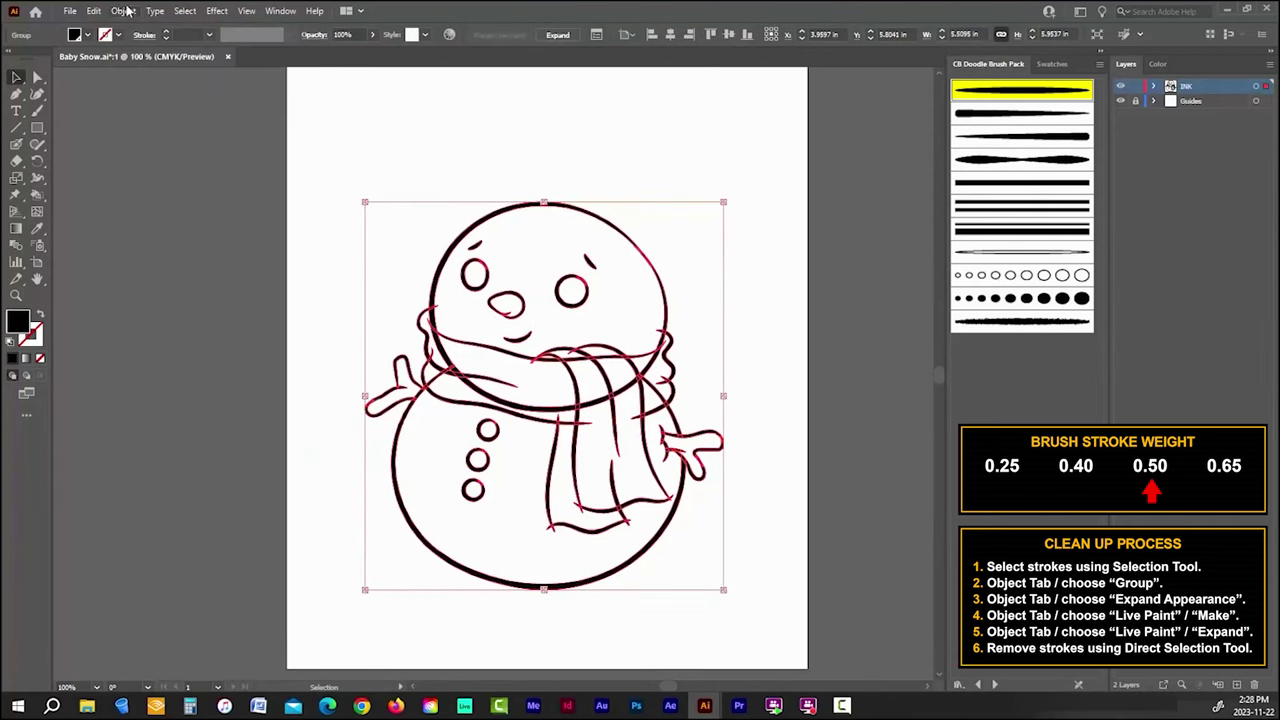
{"action": "left_click", "coordinate": [123, 11]}
{"action": "left_click", "coordinate": [337, 522]}
{"action": "left_click", "coordinate": [276, 320]}
Step: Delete the scarf stroke end inside the face and the head outline segment crossing the upper wrap on the left
{"action": "left_click", "coordinate": [37, 78]}
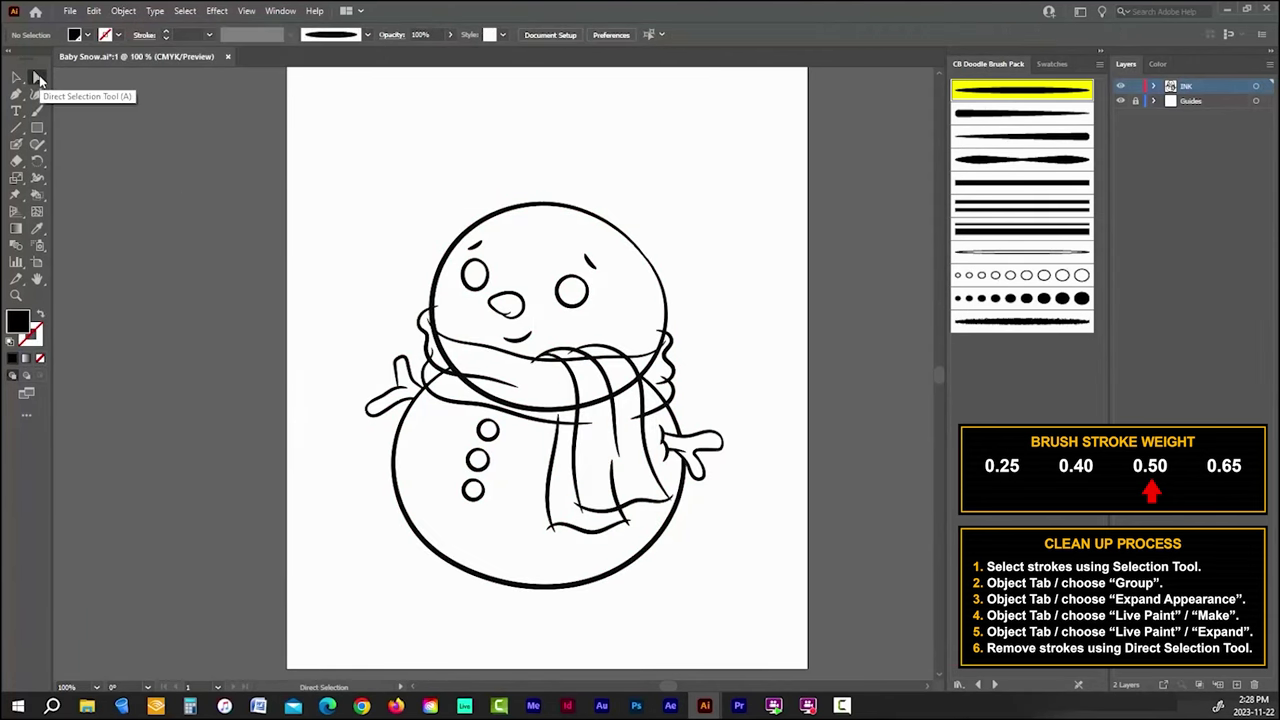
{"action": "scroll", "coordinate": [452, 316], "scroll_direction": "up", "scroll_amount": 5}
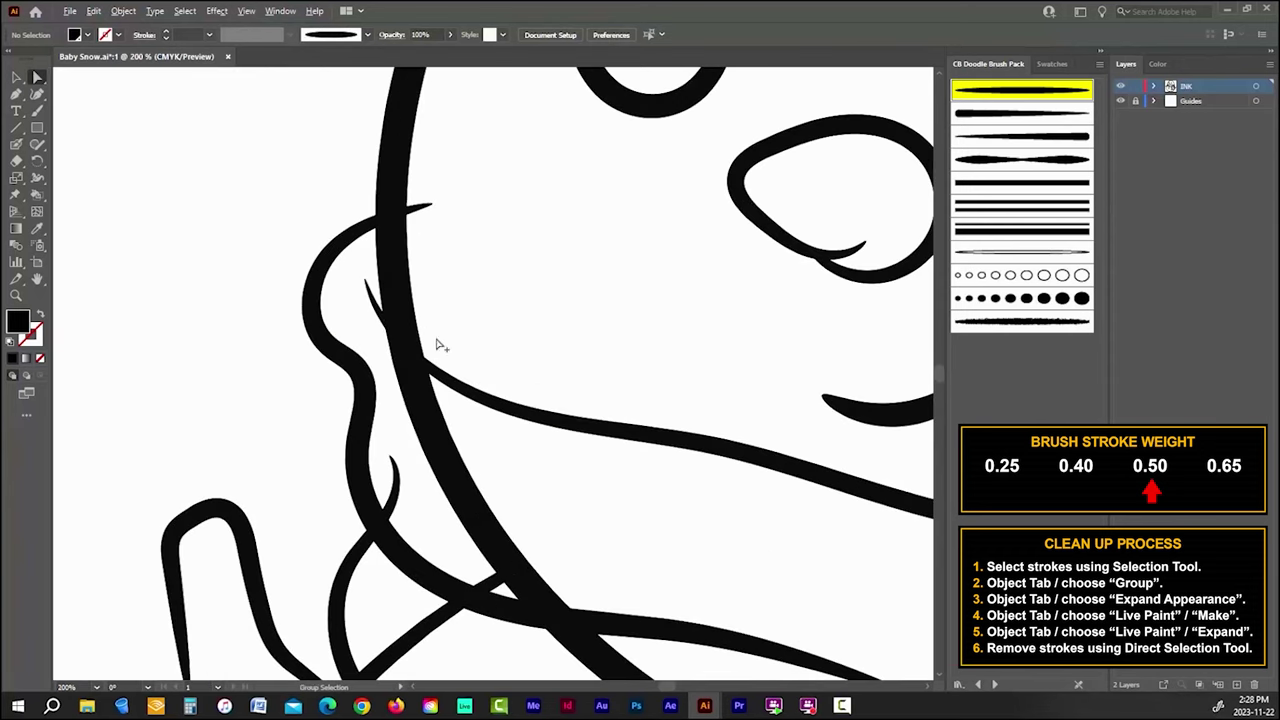
{"action": "left_click", "coordinate": [428, 215]}
{"action": "key", "text": "Delete"}
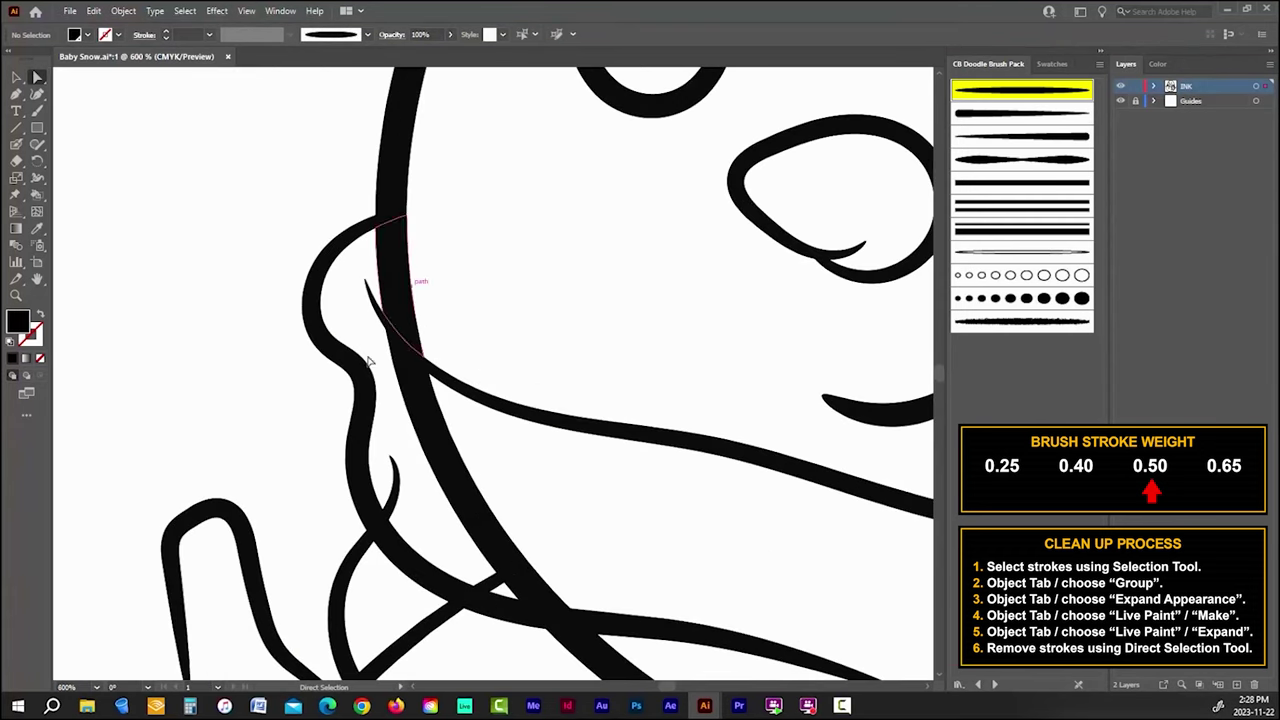
{"action": "left_click", "coordinate": [385, 318]}
{"action": "scroll", "coordinate": [400, 322], "scroll_direction": "down", "scroll_amount": 2}
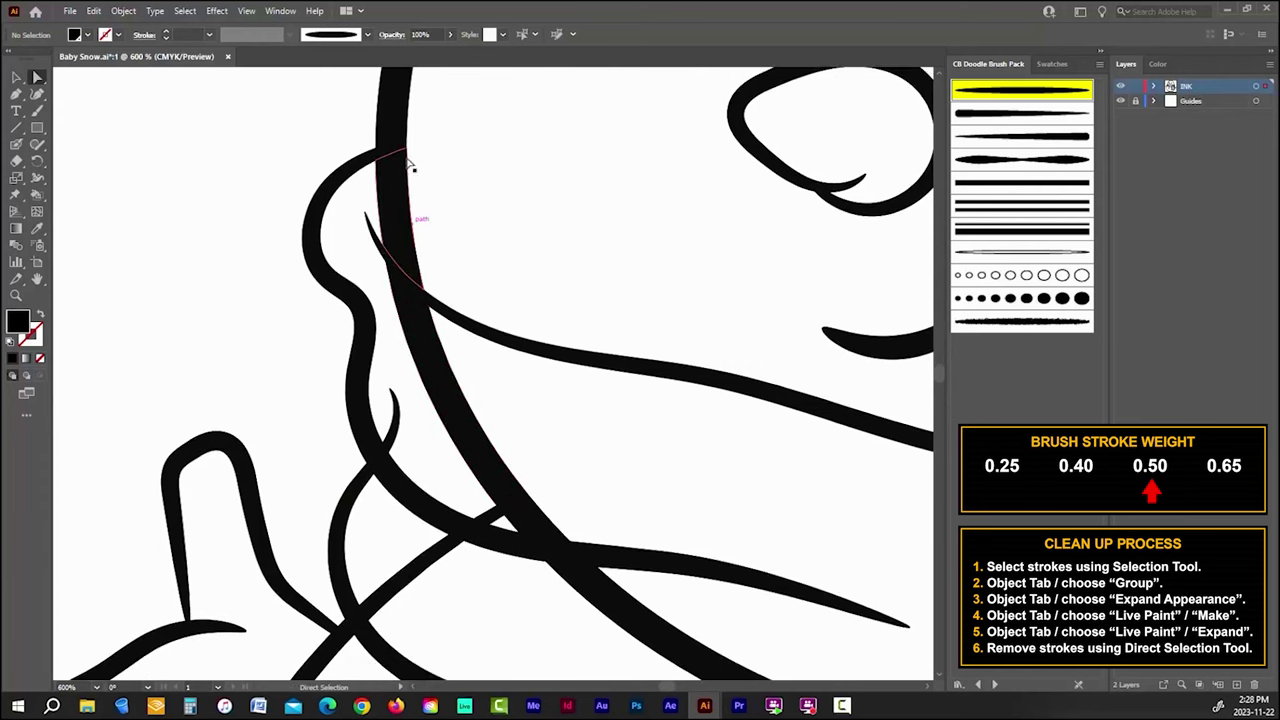
{"action": "left_click", "coordinate": [470, 410]}
{"action": "key", "text": "Delete"}
Step: Delete the lower wrap's overhanging tip and the remaining head and body outline pieces inside the scarf's left side
{"action": "scroll", "coordinate": [461, 376], "scroll_direction": "down", "scroll_amount": 1}
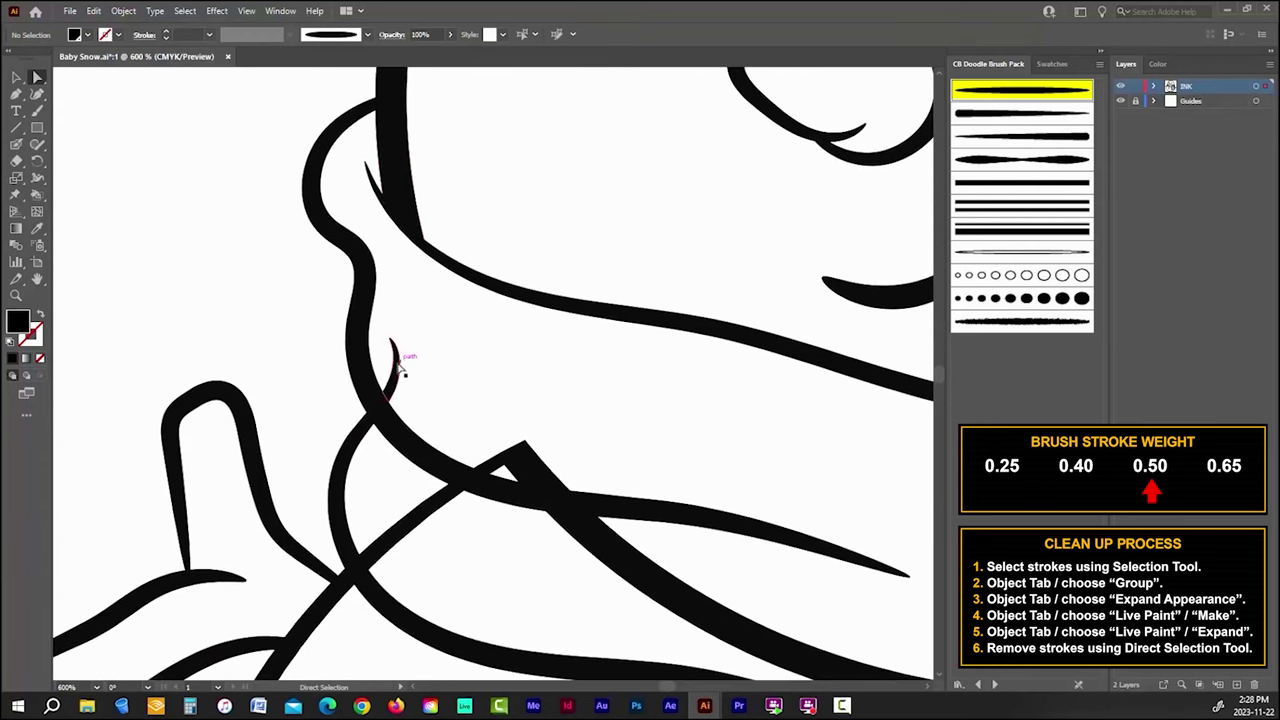
{"action": "left_click", "coordinate": [398, 357]}
{"action": "key", "text": "Delete"}
{"action": "left_click", "coordinate": [530, 448]}
{"action": "key", "text": "Delete"}
{"action": "scroll", "coordinate": [414, 434], "scroll_direction": "down", "scroll_amount": 2}
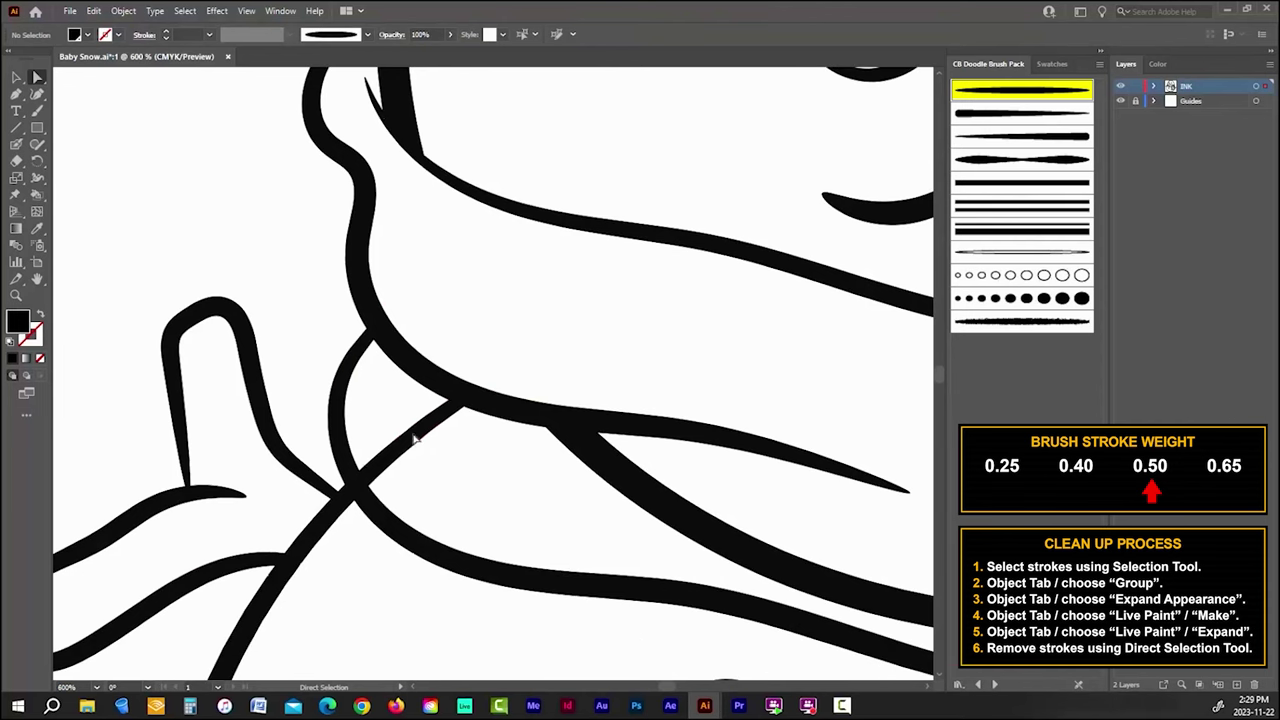
{"action": "left_click", "coordinate": [414, 434]}
{"action": "key", "text": "Delete"}
{"action": "left_click", "coordinate": [598, 460]}
{"action": "key", "text": "Delete"}
Step: Delete the stroke tips at the top of the scarf drape and the neckline segments that cross its folds
{"action": "scroll", "coordinate": [517, 357], "scroll_direction": "down", "scroll_amount": 10}
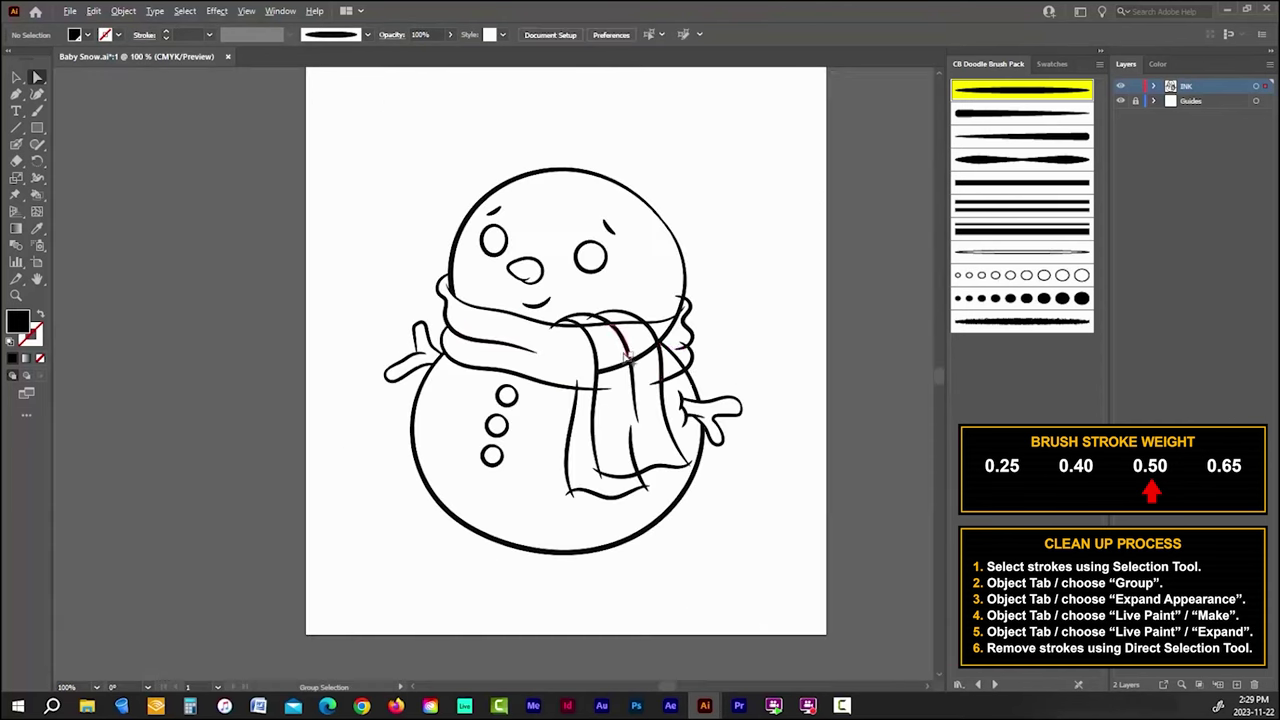
{"action": "scroll", "coordinate": [500, 309], "scroll_direction": "up", "scroll_amount": 10}
{"action": "scroll", "coordinate": [390, 330], "scroll_direction": "up", "scroll_amount": 1}
{"action": "left_click", "coordinate": [314, 332]}
{"action": "key", "text": "Delete"}
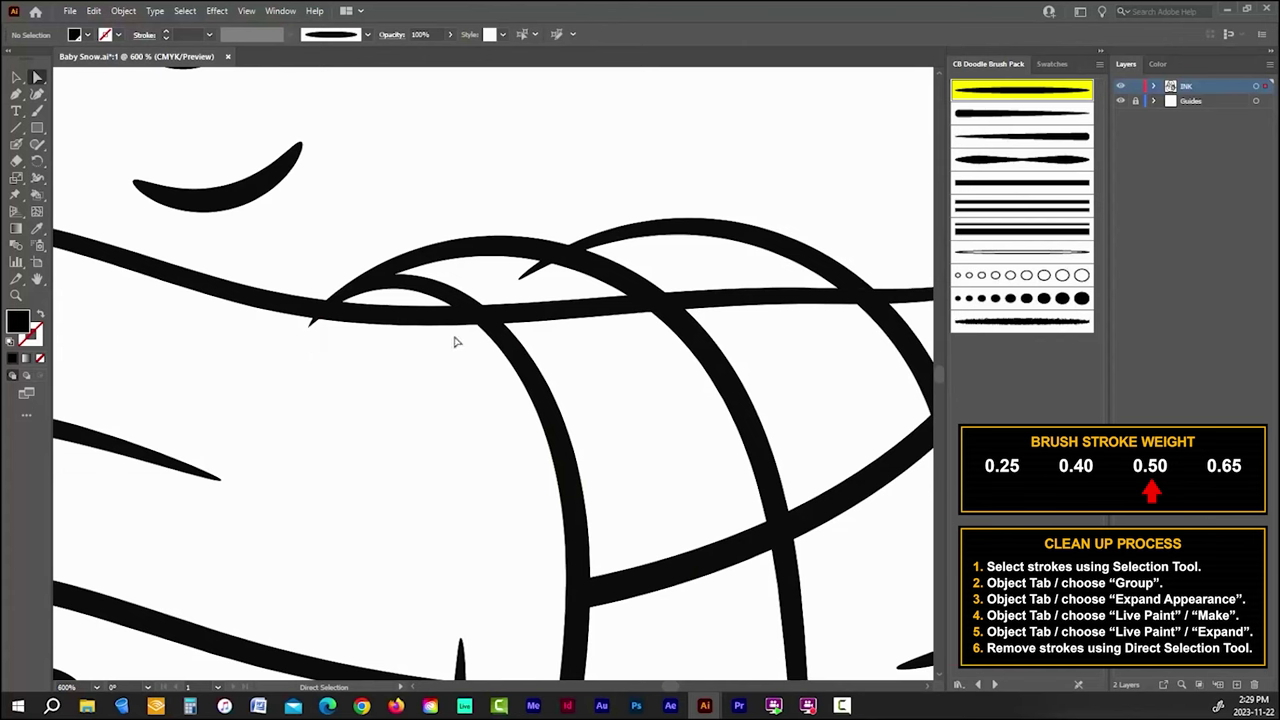
{"action": "left_click", "coordinate": [523, 277]}
{"action": "key", "text": "Delete"}
{"action": "left_click", "coordinate": [562, 318]}
{"action": "key", "text": "Delete"}
{"action": "left_click", "coordinate": [754, 303]}
{"action": "key", "text": "Delete"}
Step: Delete the head outline segments crossing the front scarf tail and the stroke ends overhanging the tails' edges
{"action": "scroll", "coordinate": [640, 326], "scroll_direction": "down", "scroll_amount": 1}
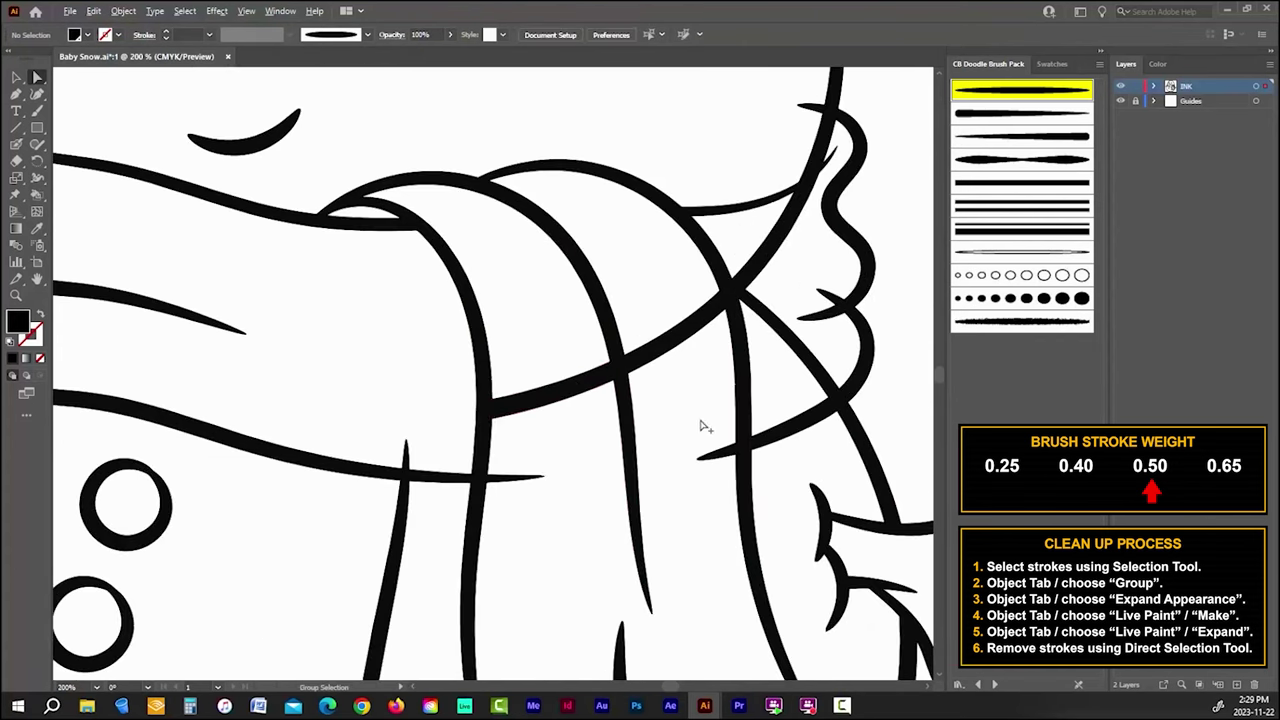
{"action": "left_click", "coordinate": [575, 385]}
{"action": "key", "text": "Delete"}
{"action": "left_click", "coordinate": [694, 329]}
{"action": "key", "text": "Delete"}
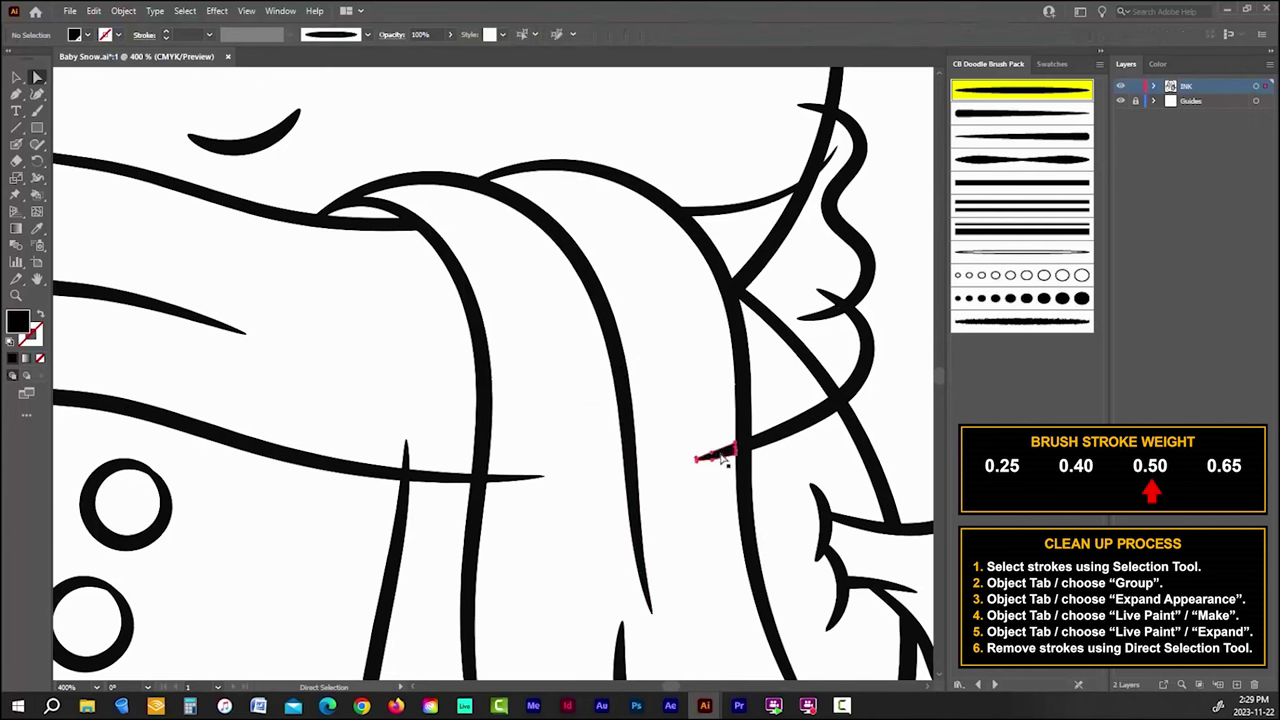
{"action": "left_click", "coordinate": [545, 481]}
{"action": "key", "text": "Delete"}
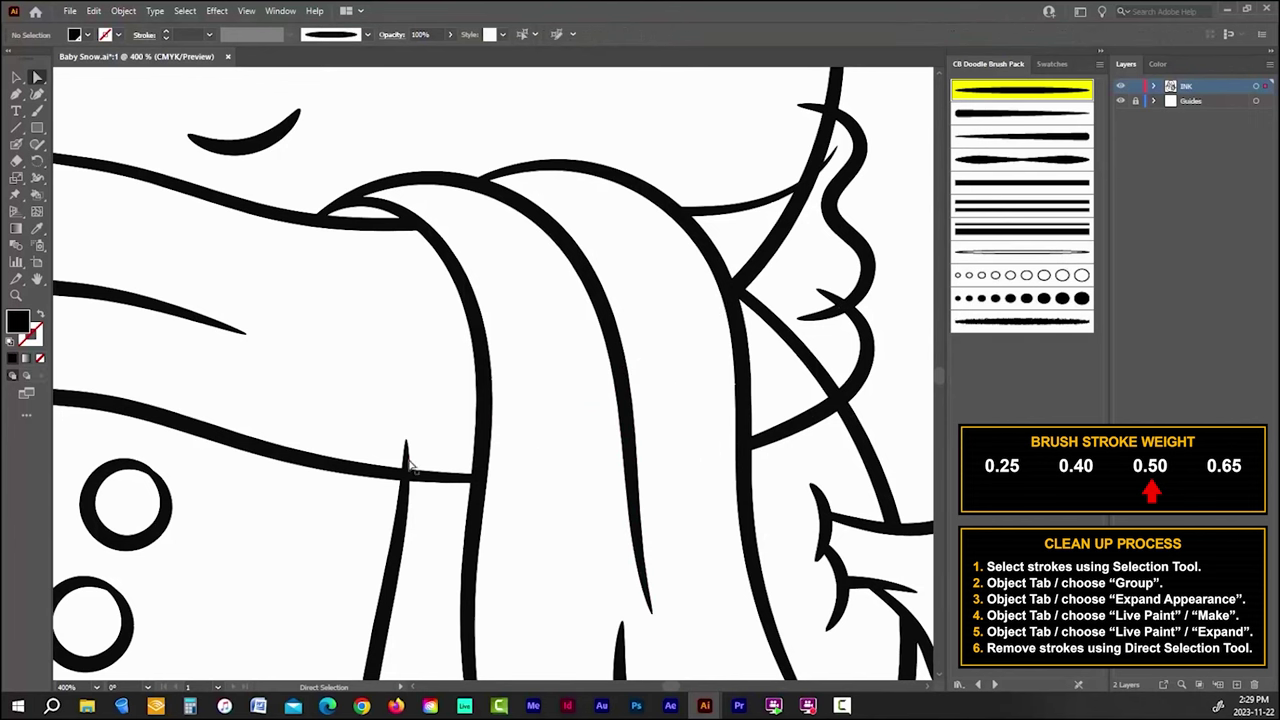
{"action": "left_click", "coordinate": [407, 460]}
{"action": "key", "text": "Delete"}
Step: Delete the head and body outline segments crossing the scarf's right side, along with its overhanging stroke ends
{"action": "left_click", "coordinate": [786, 245]}
{"action": "key", "text": "Delete"}
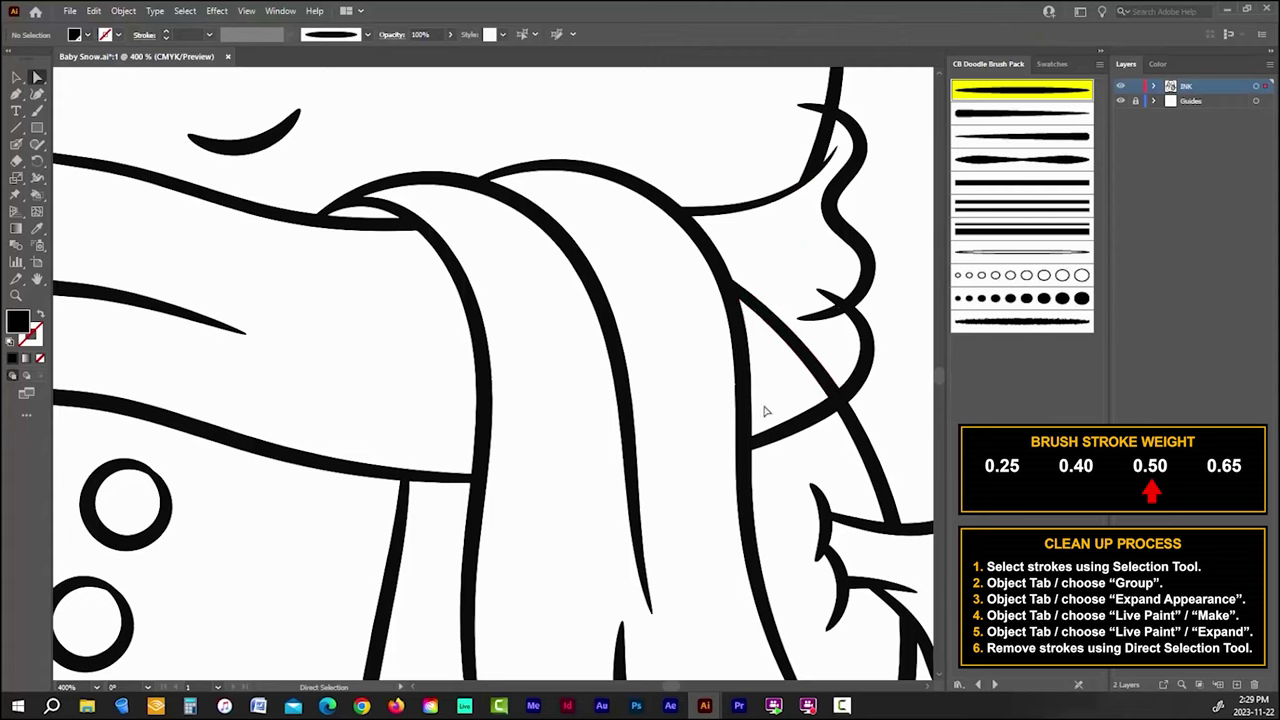
{"action": "scroll", "coordinate": [763, 409], "scroll_direction": "up", "scroll_amount": 3}
{"action": "left_click", "coordinate": [815, 210]}
{"action": "key", "text": "Delete"}
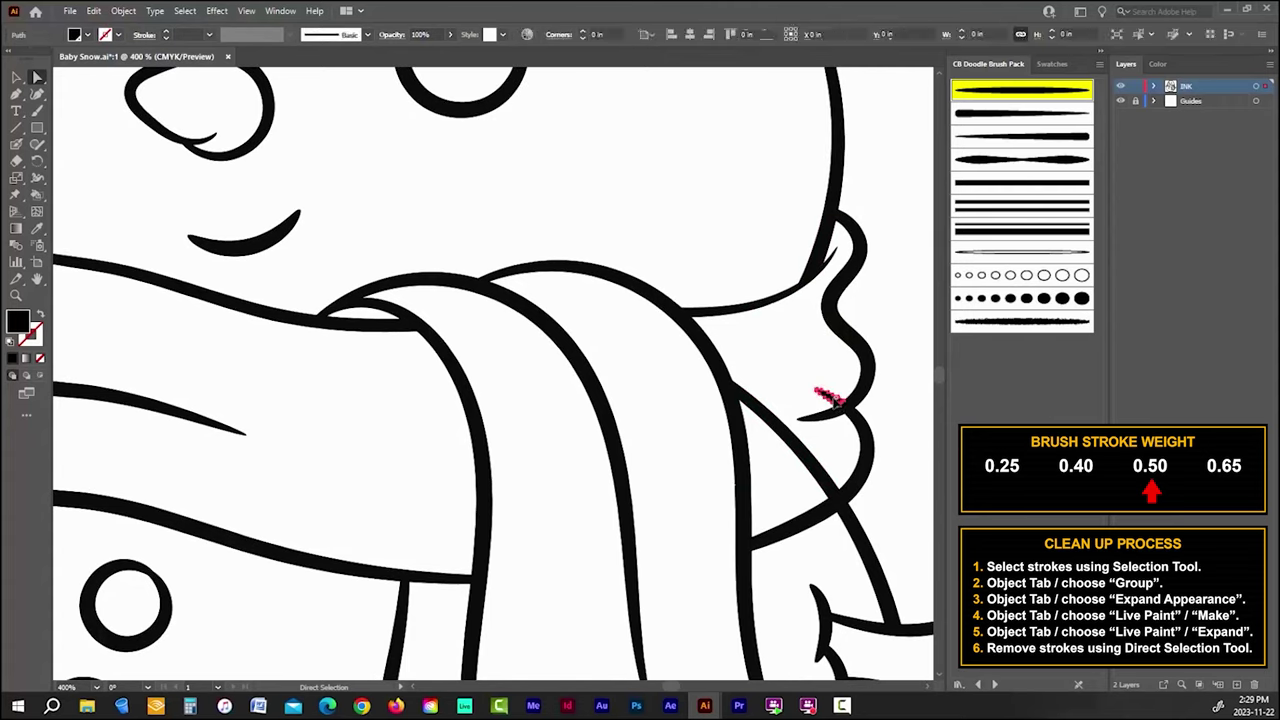
{"action": "left_click", "coordinate": [797, 455]}
{"action": "key", "text": "Delete"}
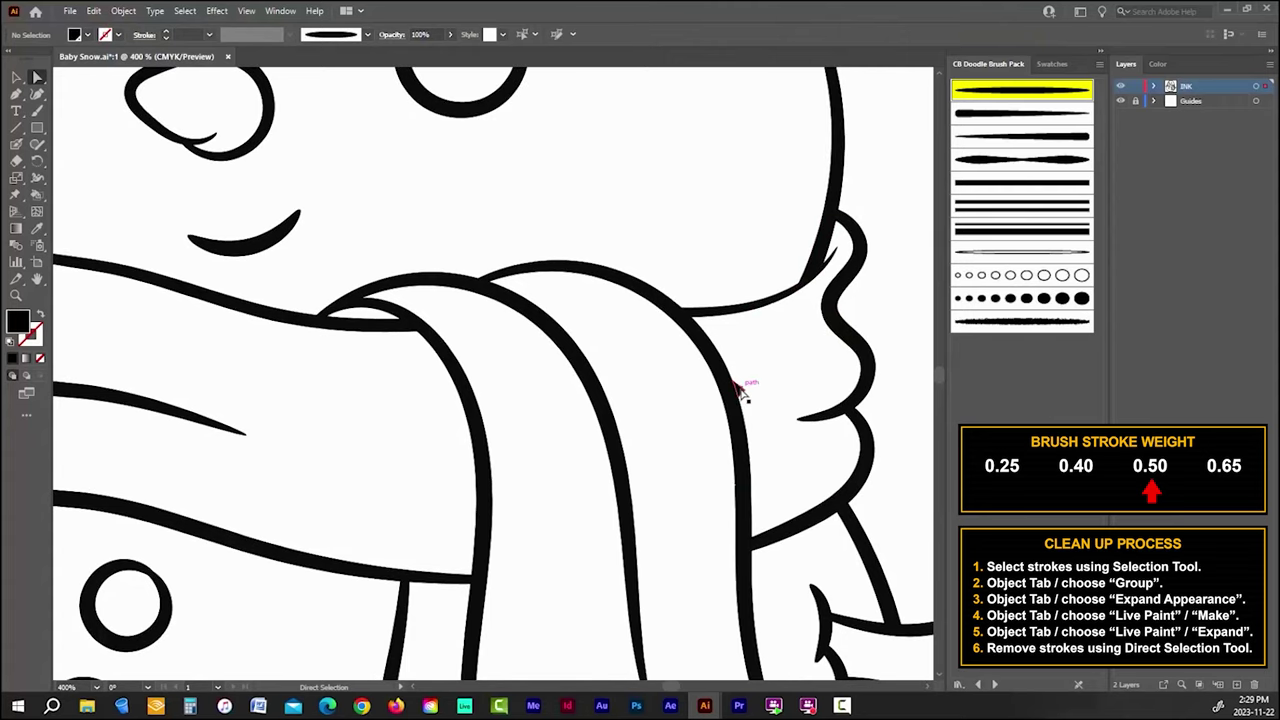
{"action": "left_click", "coordinate": [740, 392]}
{"action": "key", "text": "Delete"}
Step: Delete the back tail's edge segment crossing the front tail and the overhanging stroke ends at the hem corners
{"action": "scroll", "coordinate": [757, 500], "scroll_direction": "down", "scroll_amount": 3}
{"action": "scroll", "coordinate": [757, 506], "scroll_direction": "down", "scroll_amount": 5}
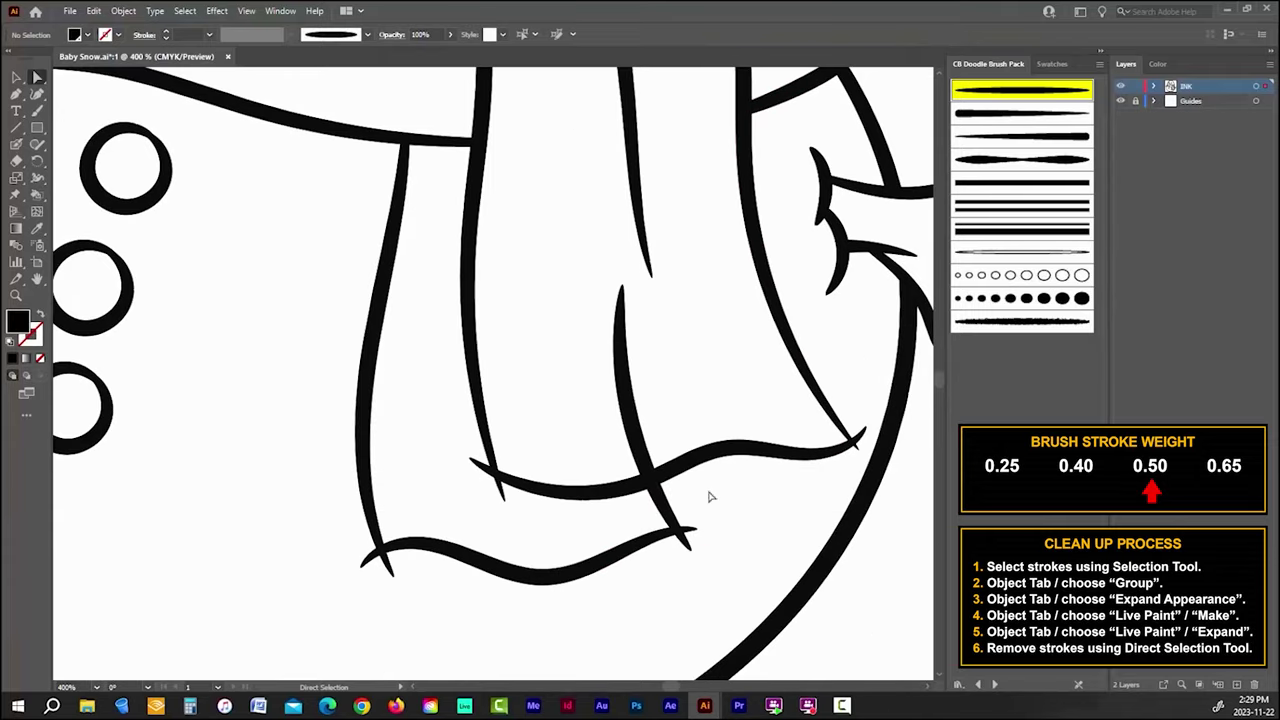
{"action": "left_click", "coordinate": [628, 390]}
{"action": "key", "text": "Delete"}
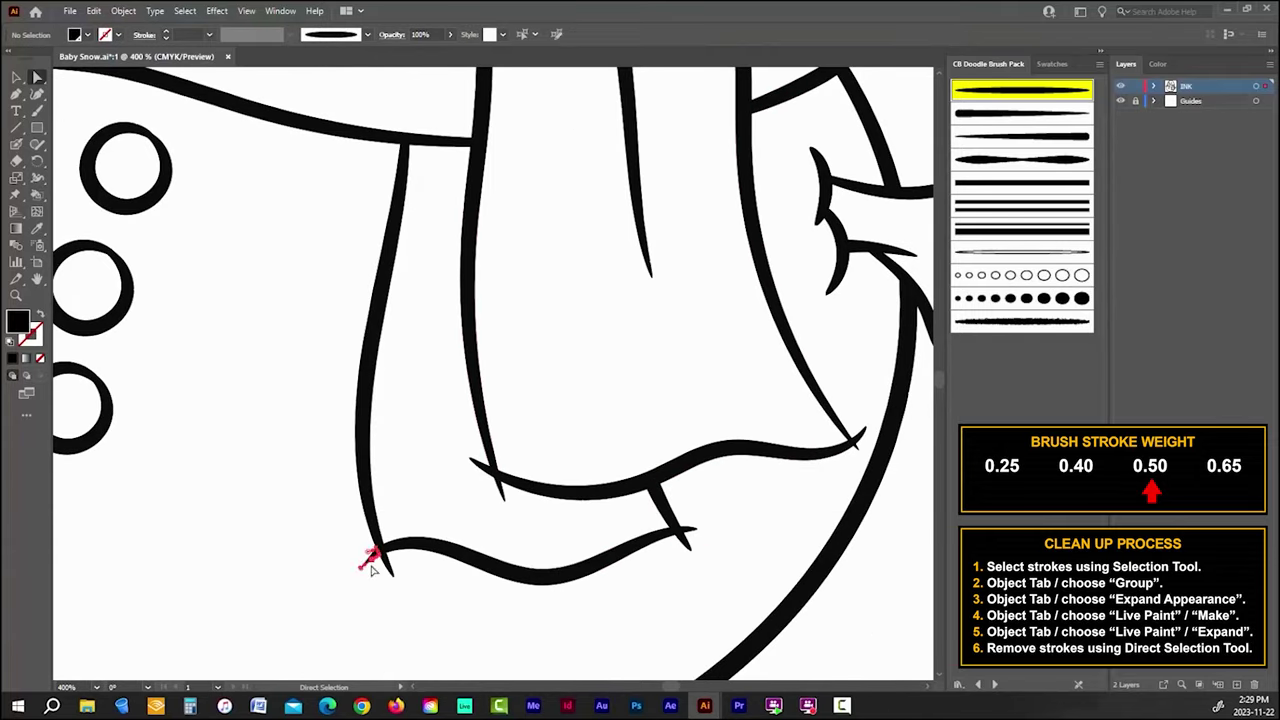
{"action": "left_click", "coordinate": [390, 566]}
{"action": "key", "text": "Delete"}
{"action": "left_click", "coordinate": [492, 478]}
{"action": "key", "text": "Delete"}
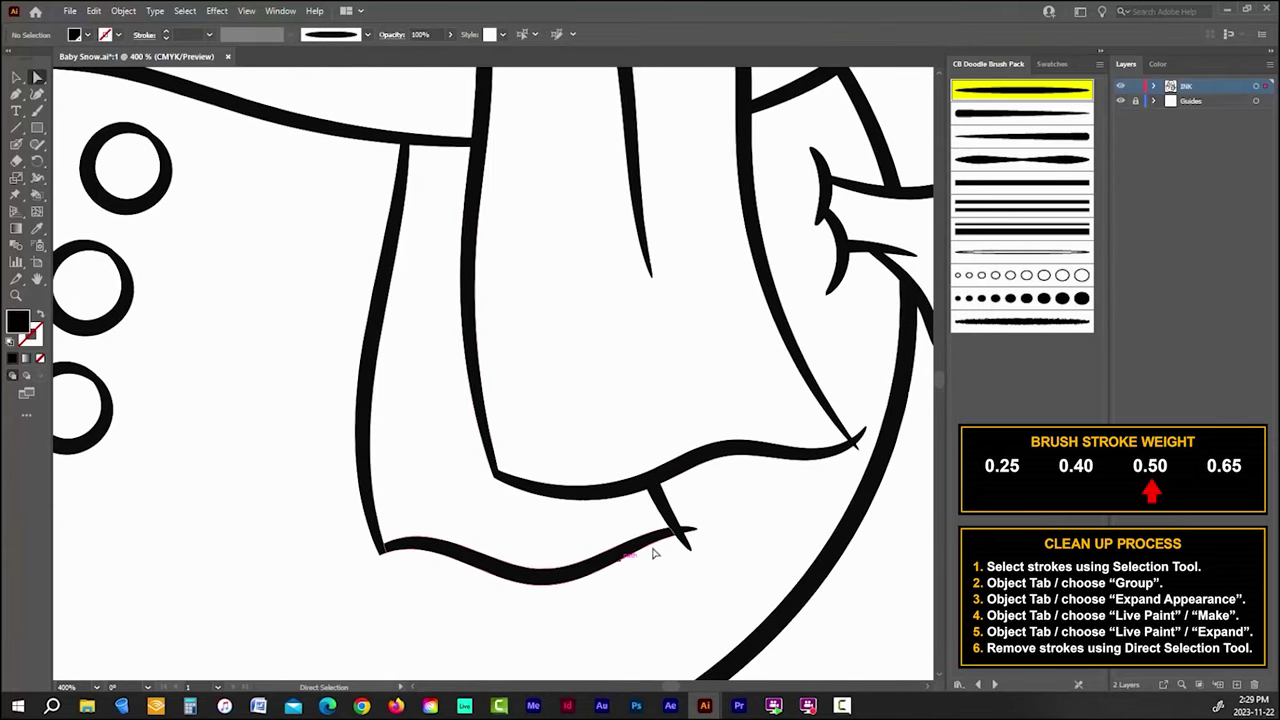
{"action": "left_click", "coordinate": [690, 541]}
{"action": "key", "text": "Delete"}
{"action": "left_click", "coordinate": [857, 438]}
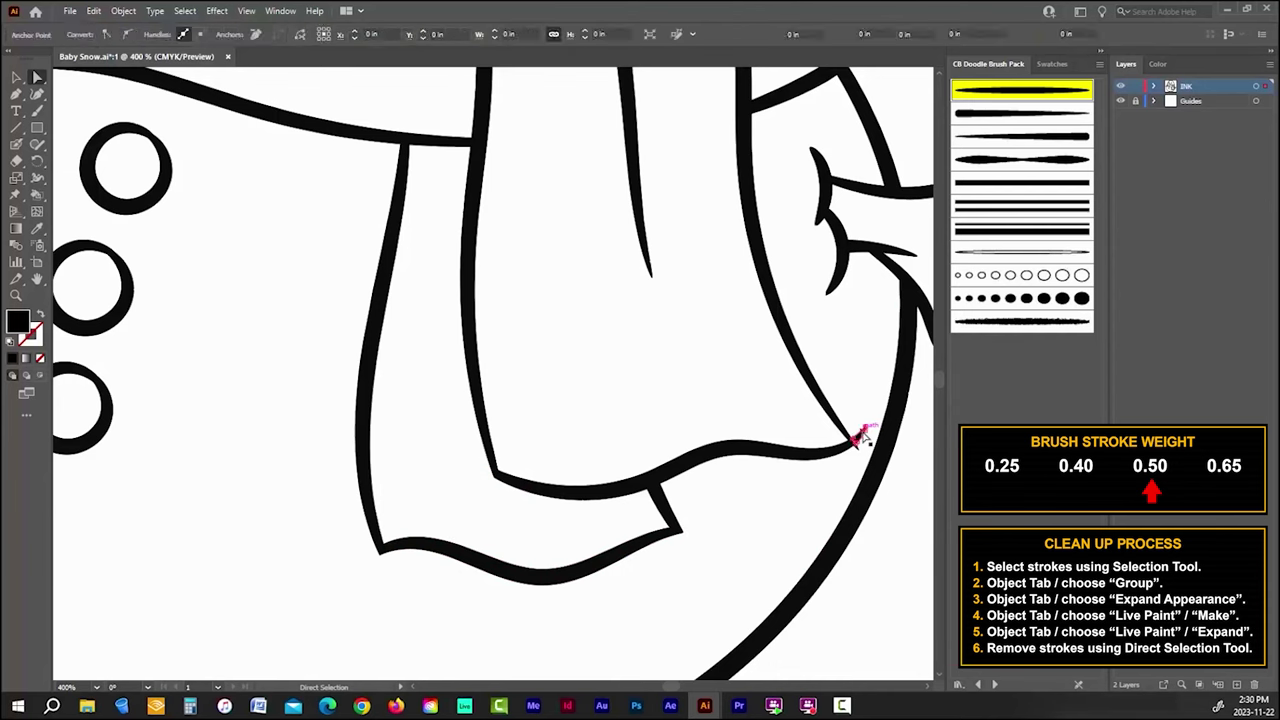
{"action": "key", "text": "Delete"}
Step: Paint the first rounded curve of the hat's fur brim beside the head's upper left, using the double-tapered brush at 0.5 pt
{"action": "scroll", "coordinate": [600, 495], "scroll_direction": "down", "scroll_amount": 5}
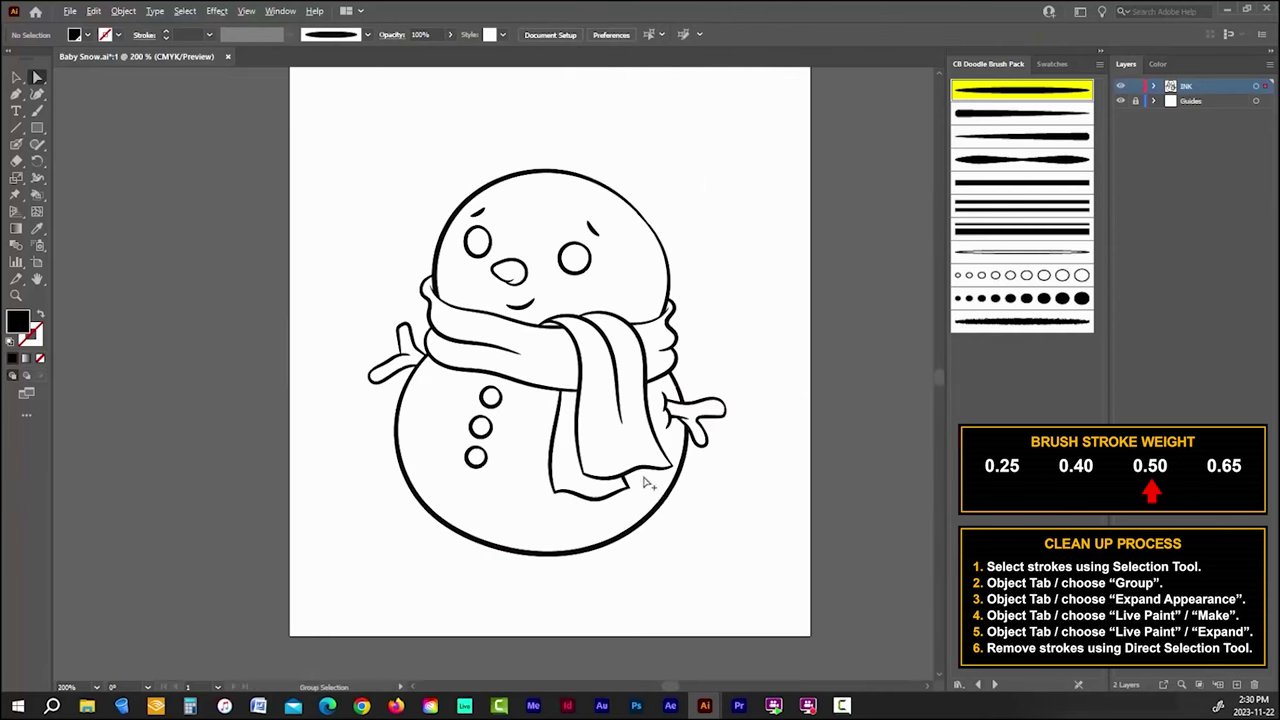
{"action": "left_click", "coordinate": [245, 12]}
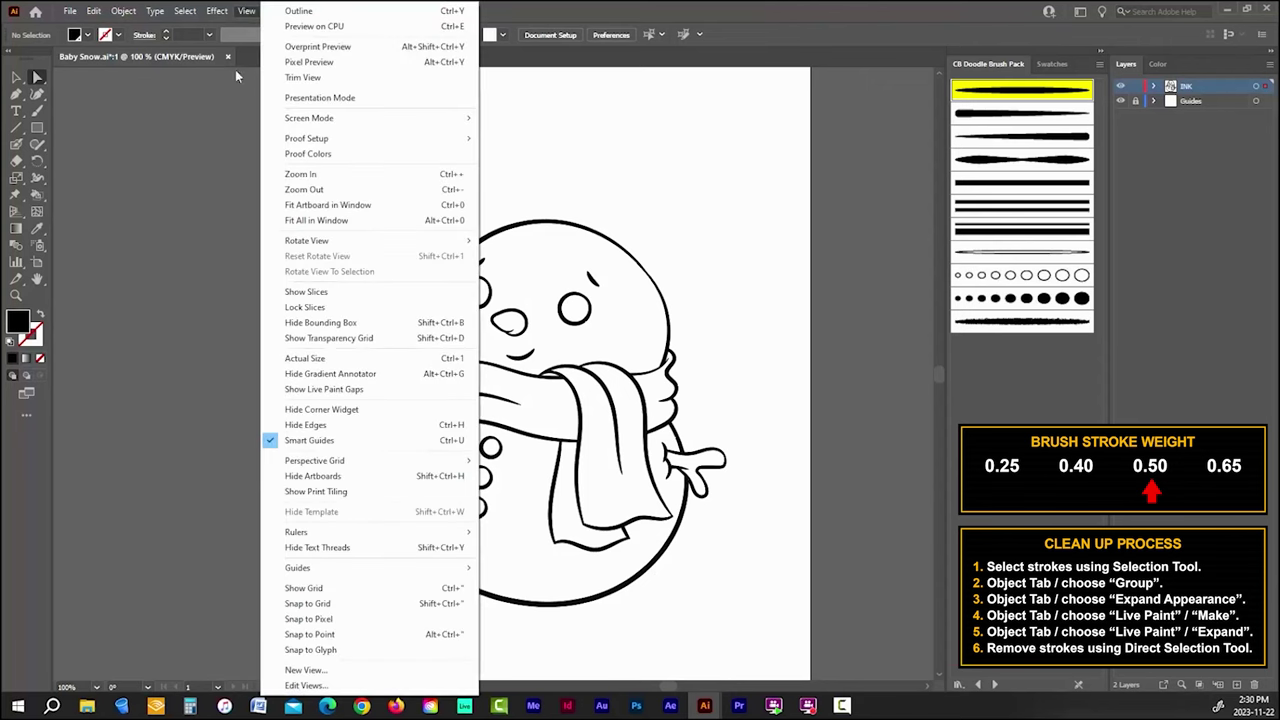
{"action": "left_click", "coordinate": [331, 206]}
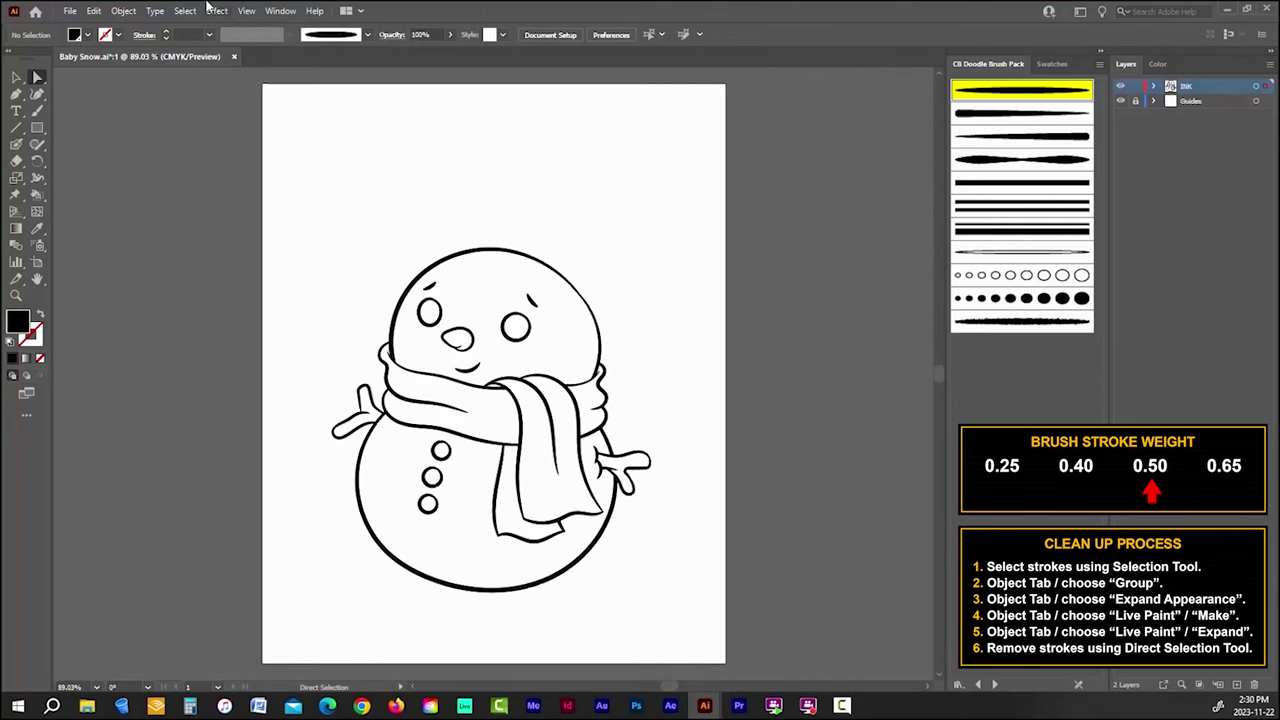
{"action": "left_click", "coordinate": [37, 110]}
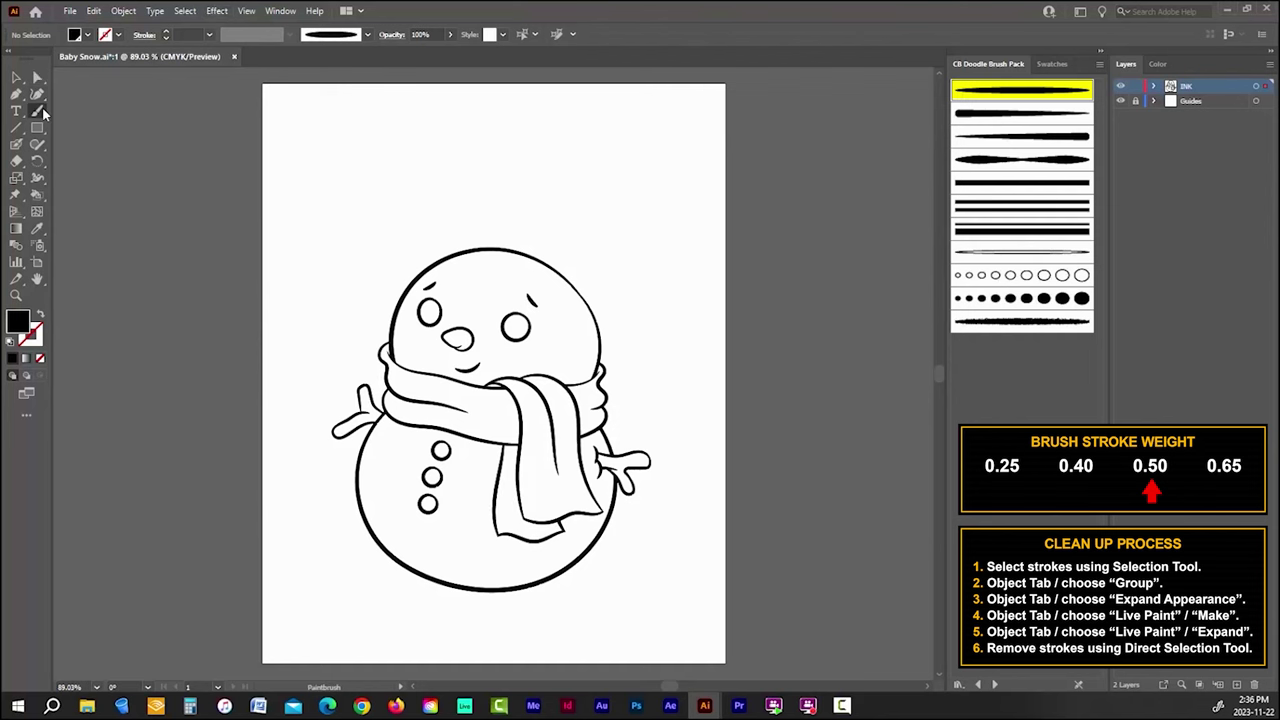
{"action": "left_click", "coordinate": [1022, 91]}
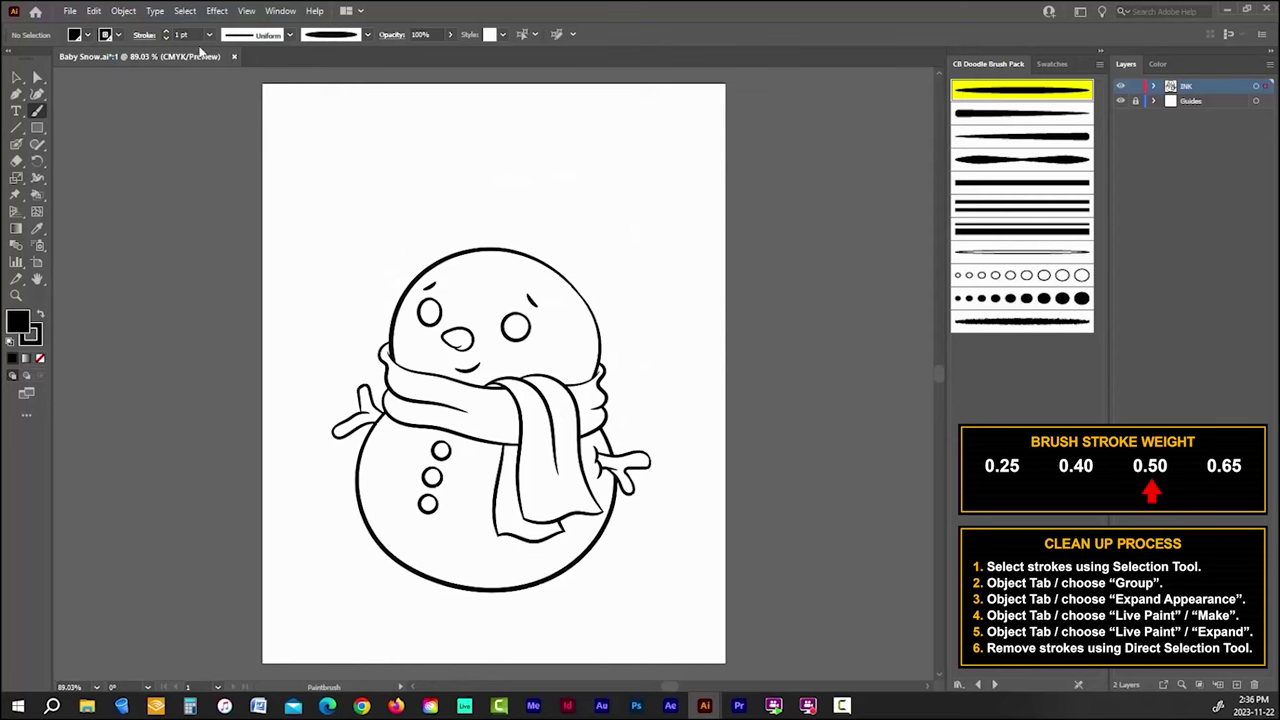
{"action": "left_click", "coordinate": [166, 39]}
{"action": "left_click", "coordinate": [166, 39]}
{"action": "key", "text": "ctrl+equal"}
{"action": "key", "text": "ctrl+equal"}
{"action": "left_click_drag", "start_coordinate": [523, 223], "coordinate": [490, 236]}
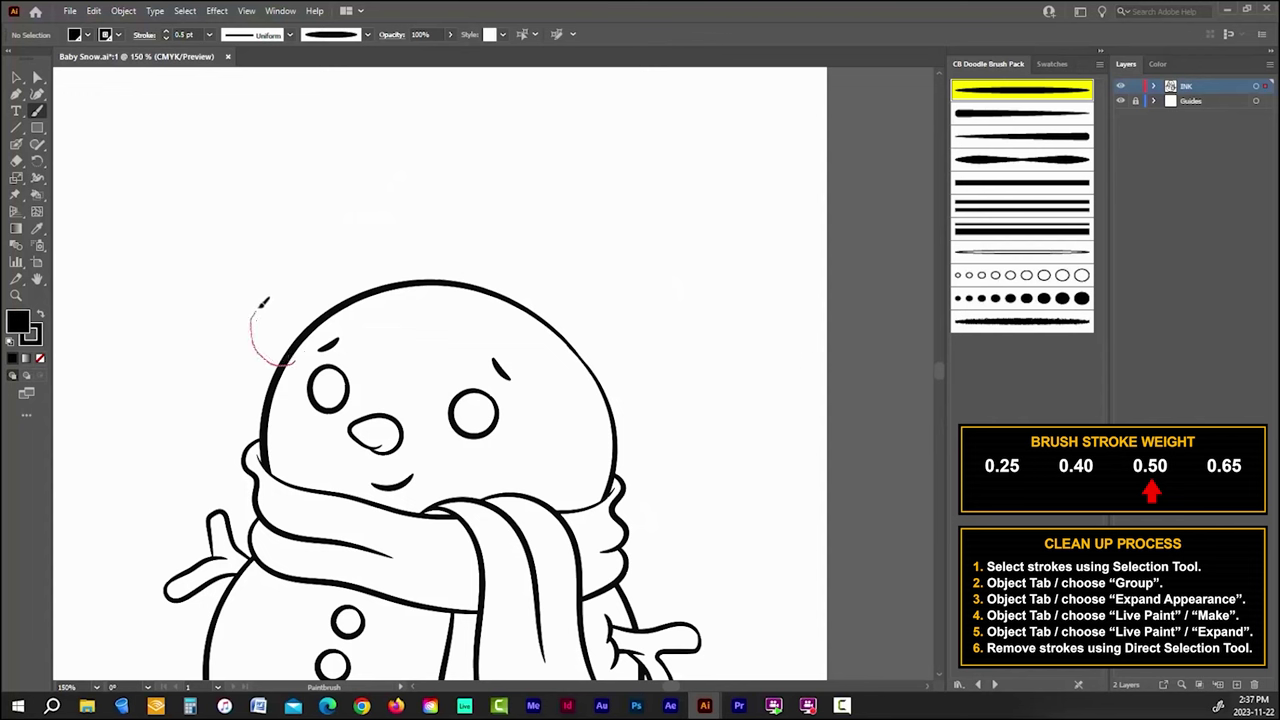
{"action": "left_click_drag", "start_coordinate": [284, 287], "coordinate": [290, 292]}
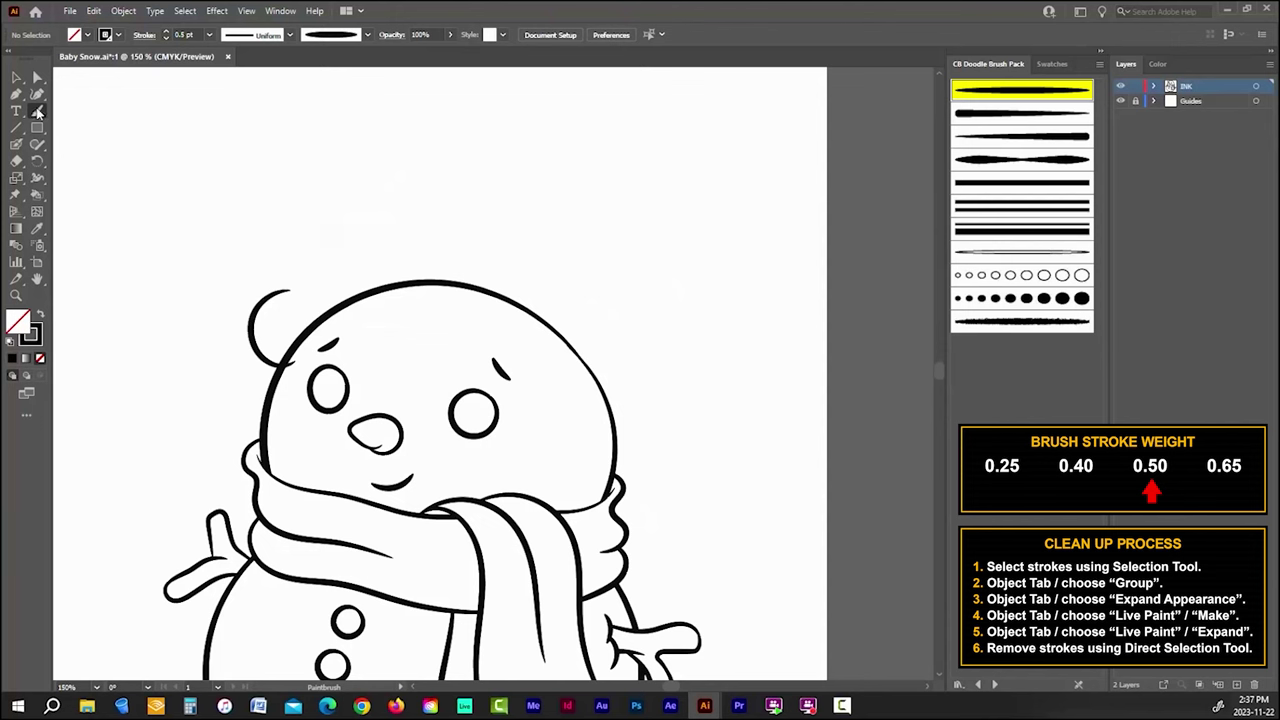
Step: Set the Paintbrush tool's fidelity near the Smooth end of the scale
{"action": "double_click", "coordinate": [37, 112]}
{"action": "left_click_drag", "start_coordinate": [245, 186], "coordinate": [293, 186]}
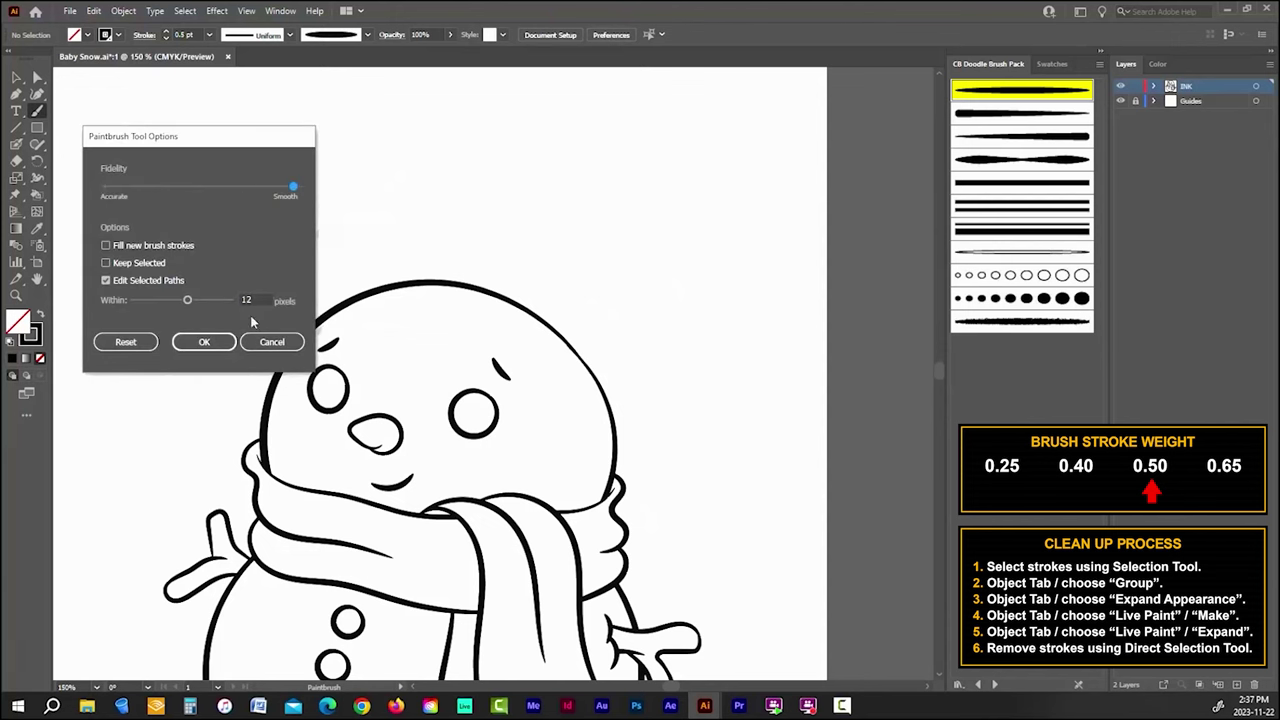
{"action": "left_click", "coordinate": [204, 342]}
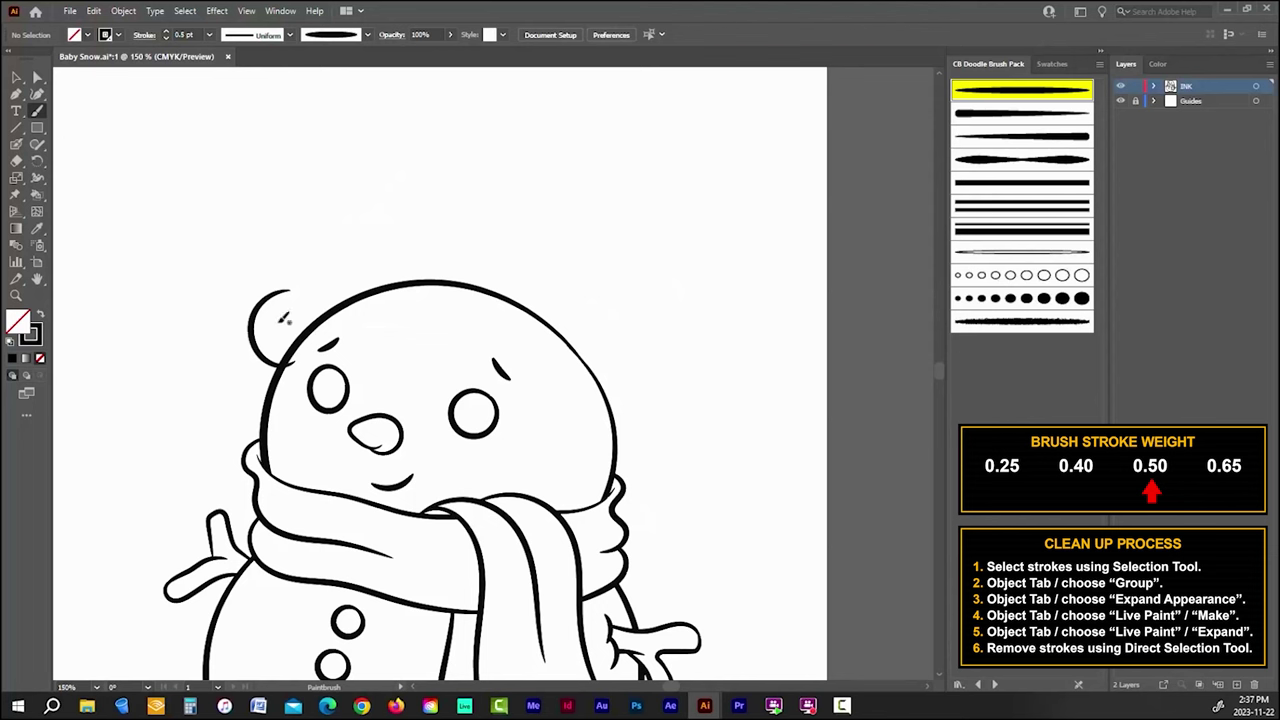
Step: Paint the scalloped fur brim, with the lower edge across the forehead at 0.5 pt and the upper edge over the head at 0.4 pt
{"action": "mouse_move", "coordinate": [279, 336]}
{"action": "left_mouse_down"}
{"action": "mouse_move", "coordinate": [334, 306]}
{"action": "mouse_move", "coordinate": [518, 330]}
{"action": "mouse_move", "coordinate": [566, 358]}
{"action": "mouse_move", "coordinate": [562, 376]}
{"action": "mouse_move", "coordinate": [605, 384]}
{"action": "mouse_move", "coordinate": [631, 419]}
{"action": "left_mouse_up"}
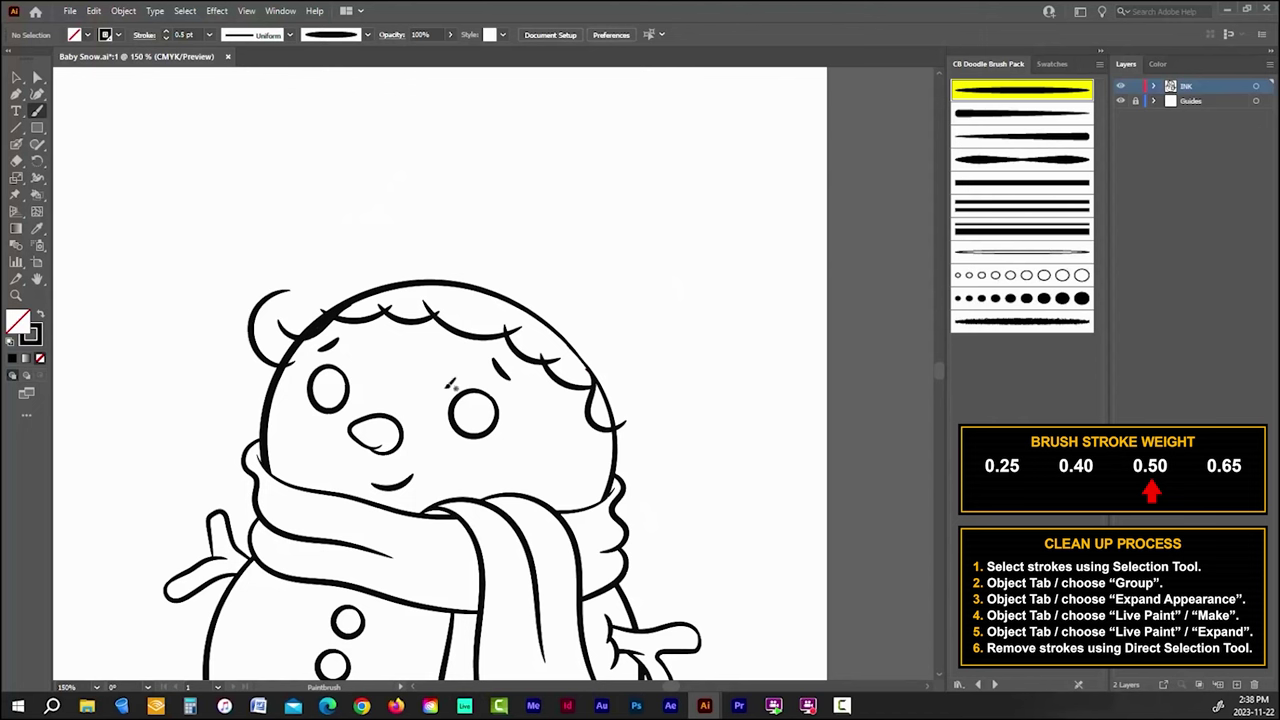
{"action": "mouse_move", "coordinate": [644, 399]}
{"action": "left_mouse_down"}
{"action": "mouse_move", "coordinate": [656, 432]}
{"action": "mouse_move", "coordinate": [618, 454]}
{"action": "left_mouse_up"}
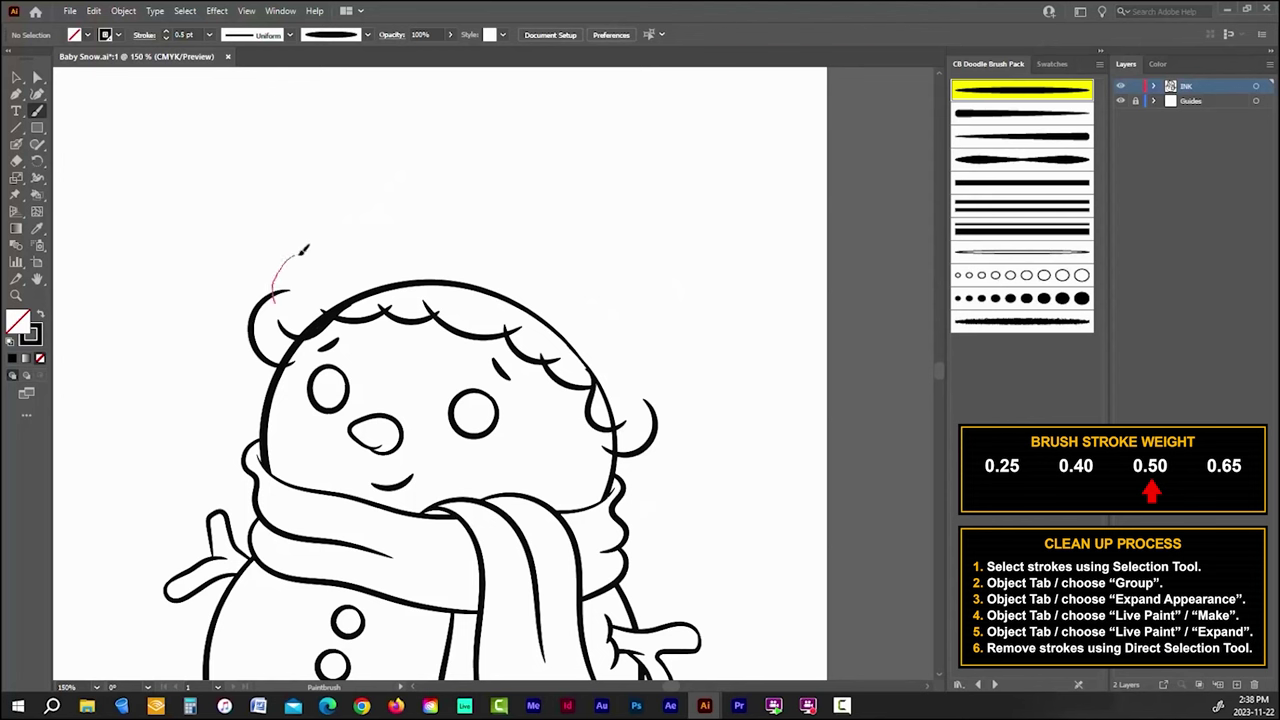
{"action": "left_click_drag", "start_coordinate": [300, 254], "coordinate": [310, 254]}
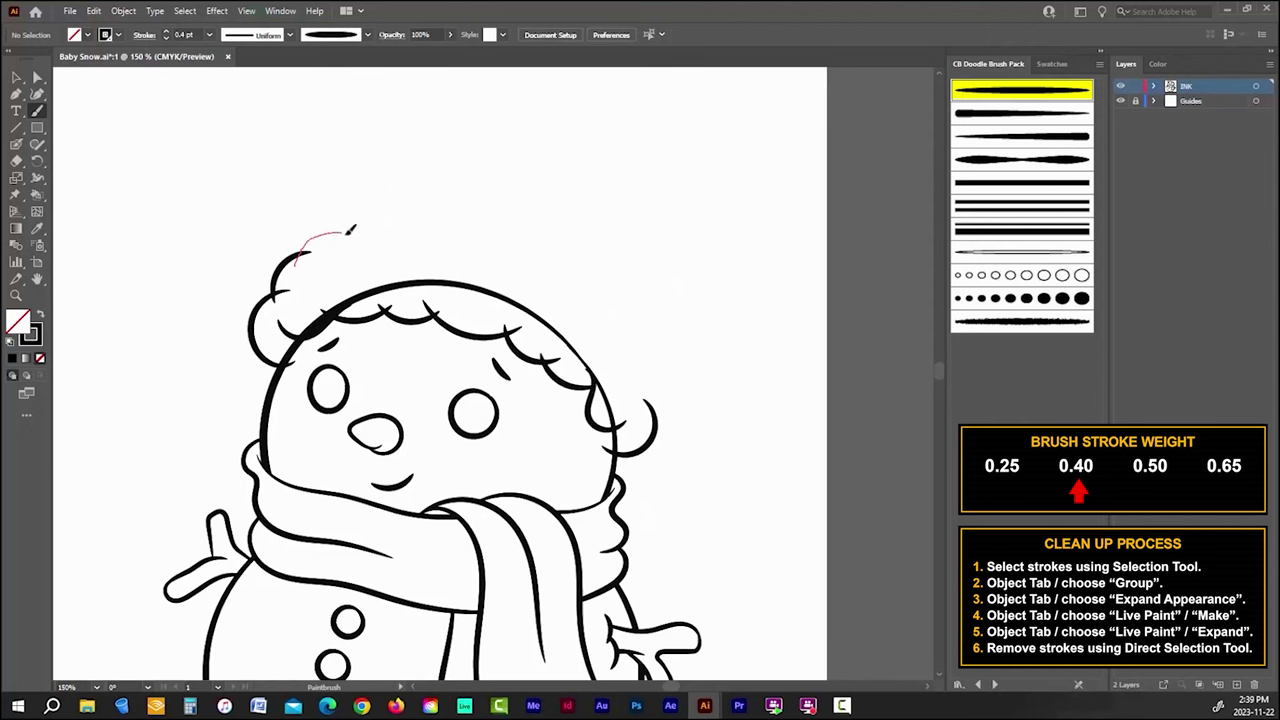
{"action": "mouse_move", "coordinate": [350, 230]}
{"action": "left_mouse_down"}
{"action": "mouse_move", "coordinate": [420, 238]}
{"action": "mouse_move", "coordinate": [419, 223]}
{"action": "mouse_move", "coordinate": [447, 217]}
{"action": "mouse_move", "coordinate": [491, 241]}
{"action": "mouse_move", "coordinate": [513, 233]}
{"action": "mouse_move", "coordinate": [585, 277]}
{"action": "mouse_move", "coordinate": [604, 318]}
{"action": "mouse_move", "coordinate": [607, 298]}
{"action": "mouse_move", "coordinate": [627, 318]}
{"action": "mouse_move", "coordinate": [639, 350]}
{"action": "mouse_move", "coordinate": [665, 362]}
{"action": "mouse_move", "coordinate": [654, 414]}
{"action": "left_mouse_up"}
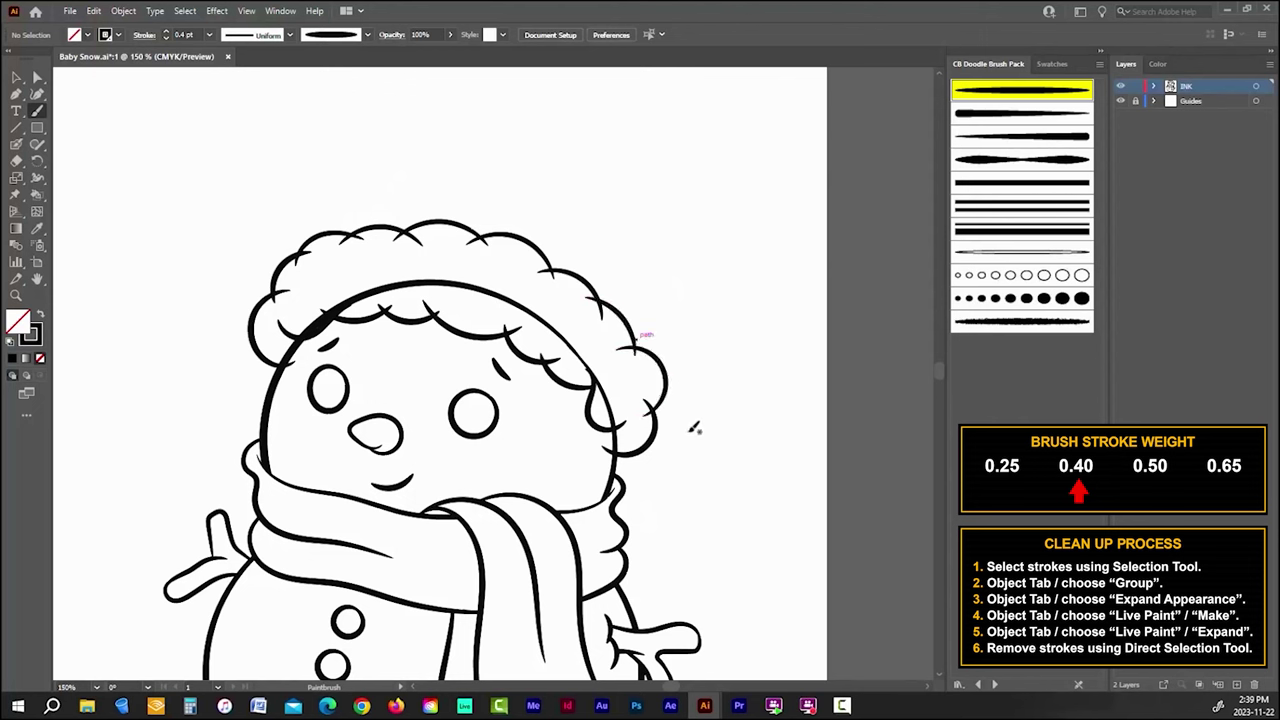
Step: Paint the hat's drooping crown at 0.4 pt, with a tapered fold above the brim and a tail hanging past the head's right side
{"action": "left_click", "coordinate": [980, 114]}
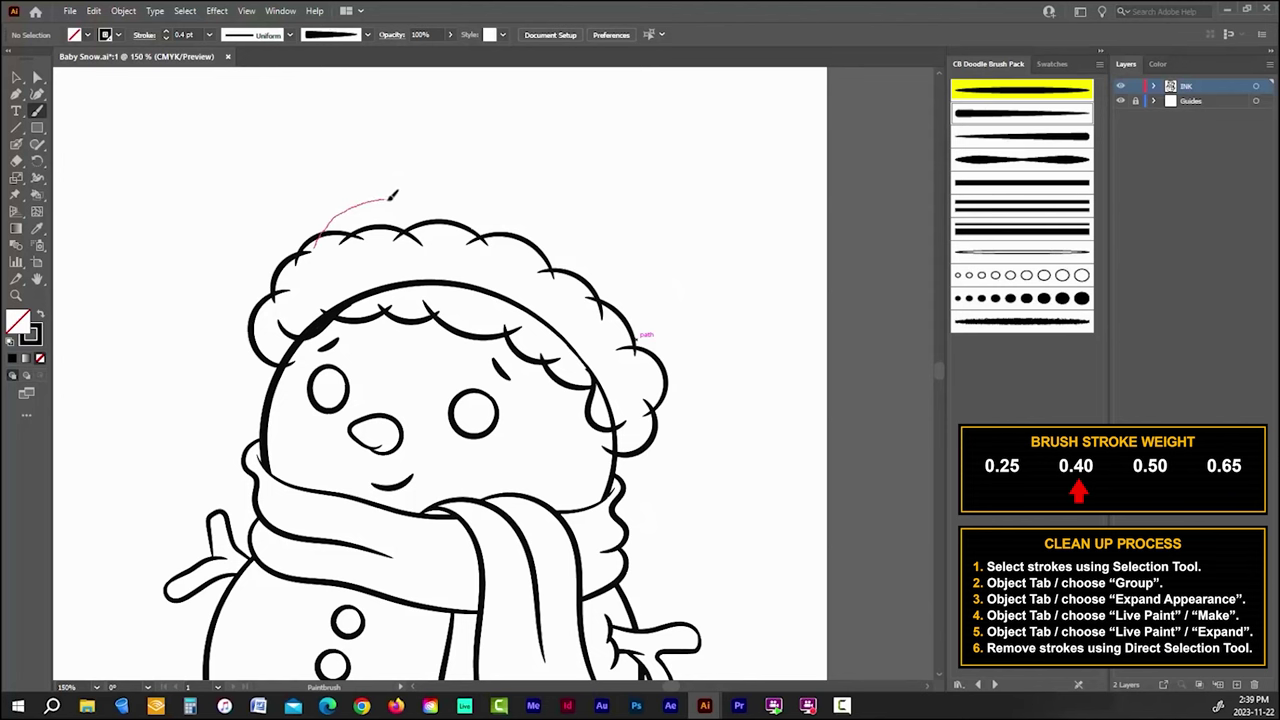
{"action": "left_click_drag", "start_coordinate": [470, 172], "coordinate": [464, 180]}
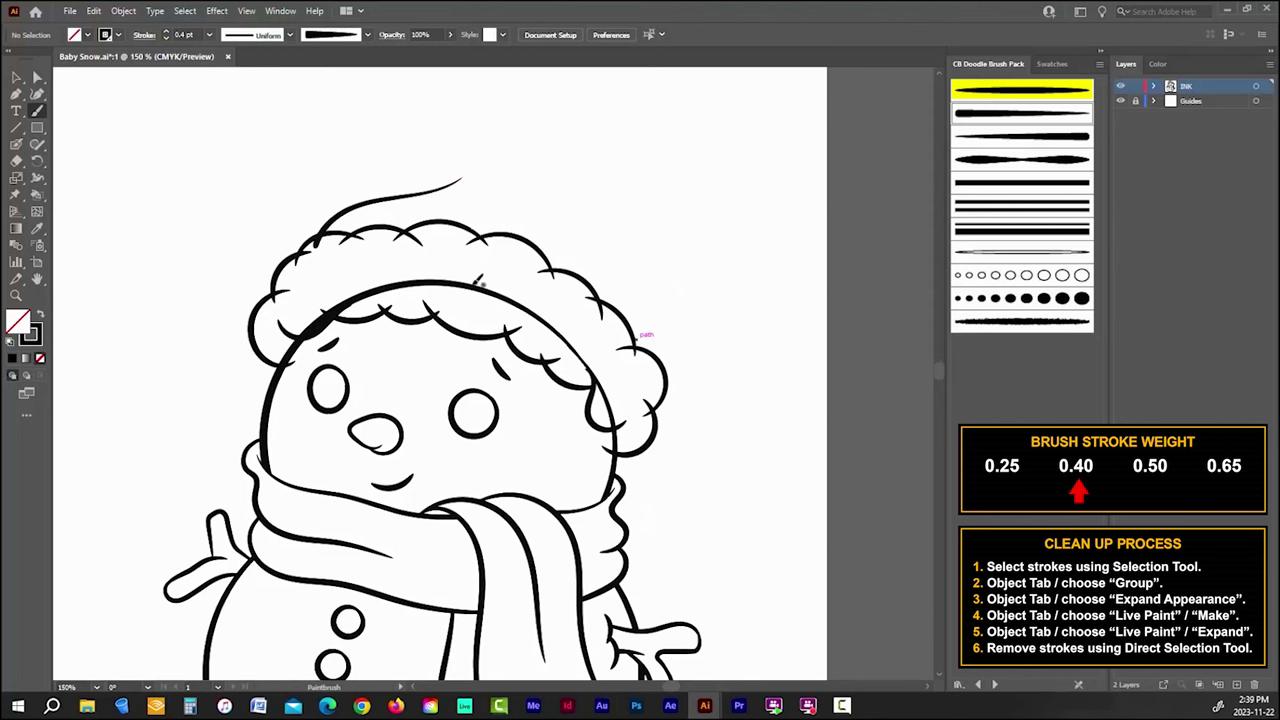
{"action": "key", "text": "v"}
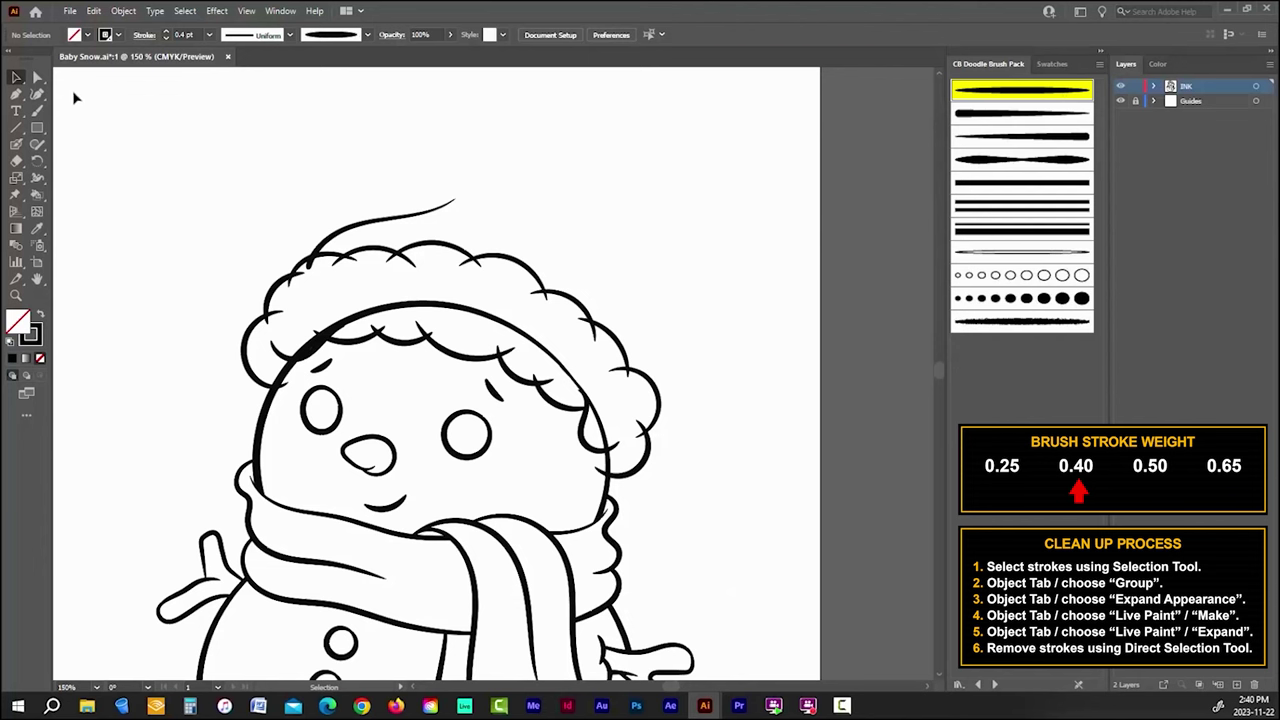
{"action": "left_click", "coordinate": [37, 111]}
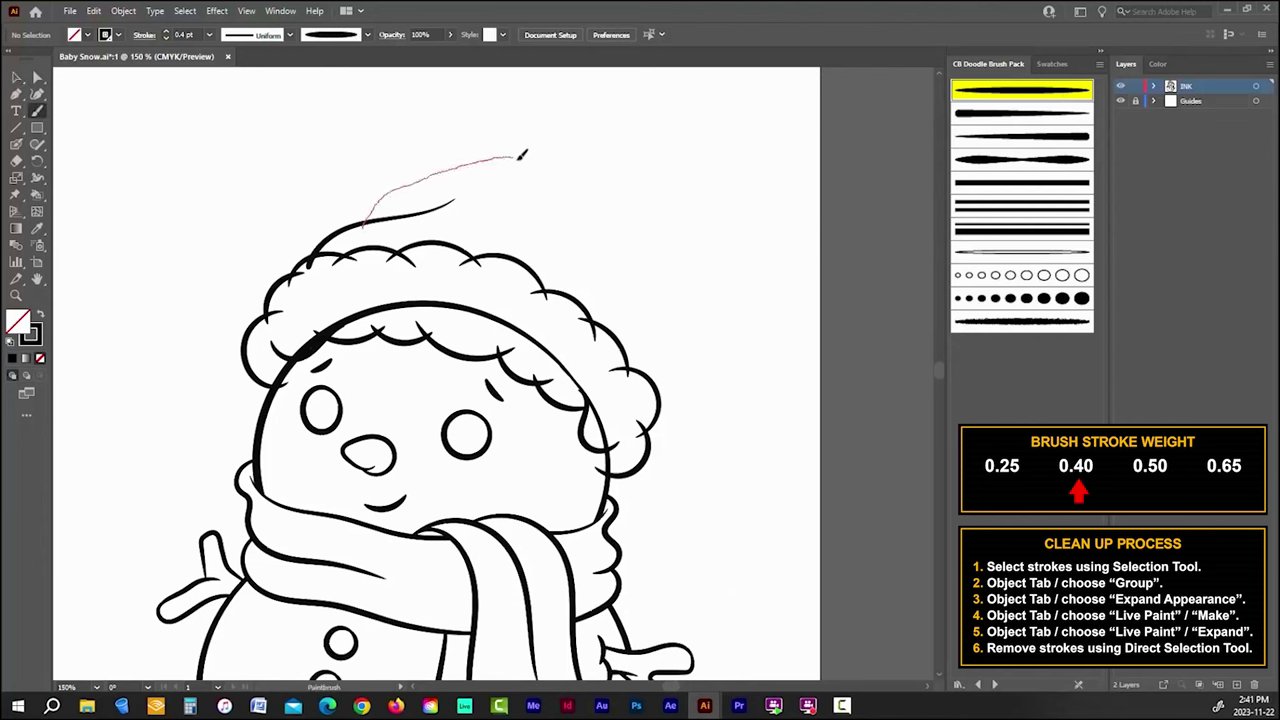
{"action": "mouse_move", "coordinate": [520, 155]}
{"action": "left_mouse_down"}
{"action": "mouse_move", "coordinate": [644, 244]}
{"action": "mouse_move", "coordinate": [679, 337]}
{"action": "mouse_move", "coordinate": [673, 424]}
{"action": "left_mouse_up"}
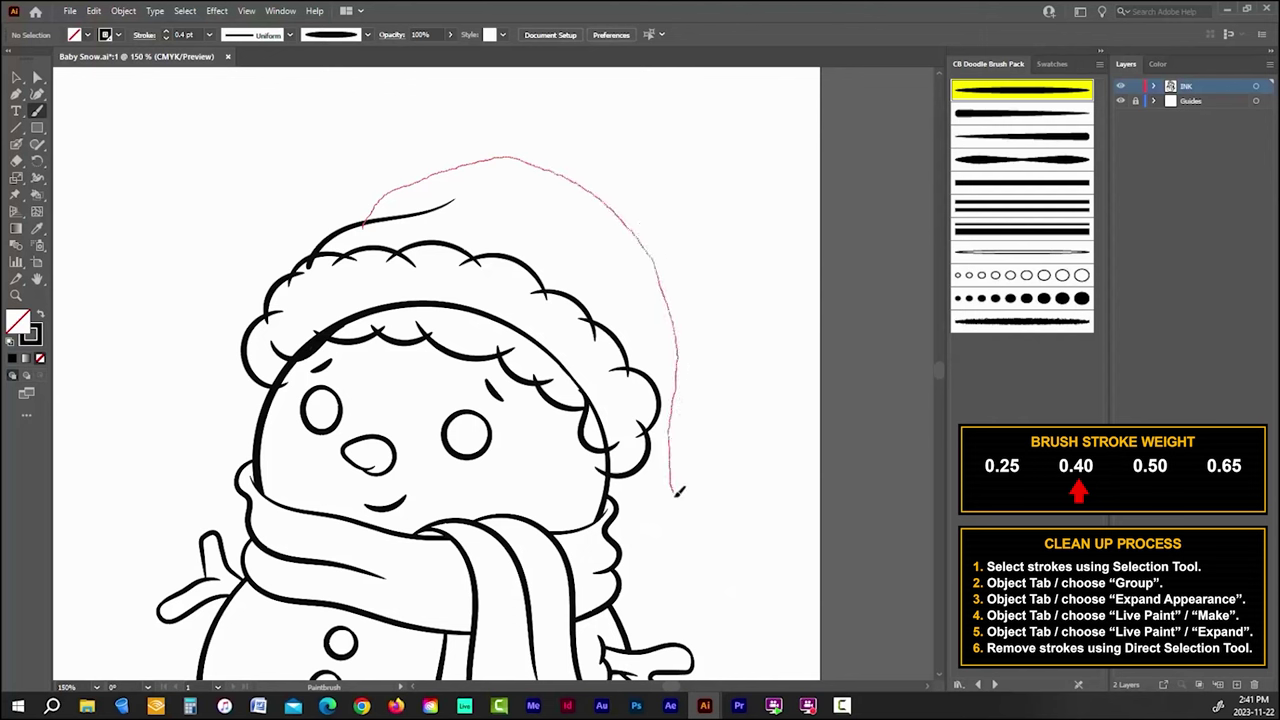
{"action": "left_click_drag", "start_coordinate": [697, 521], "coordinate": [695, 525]}
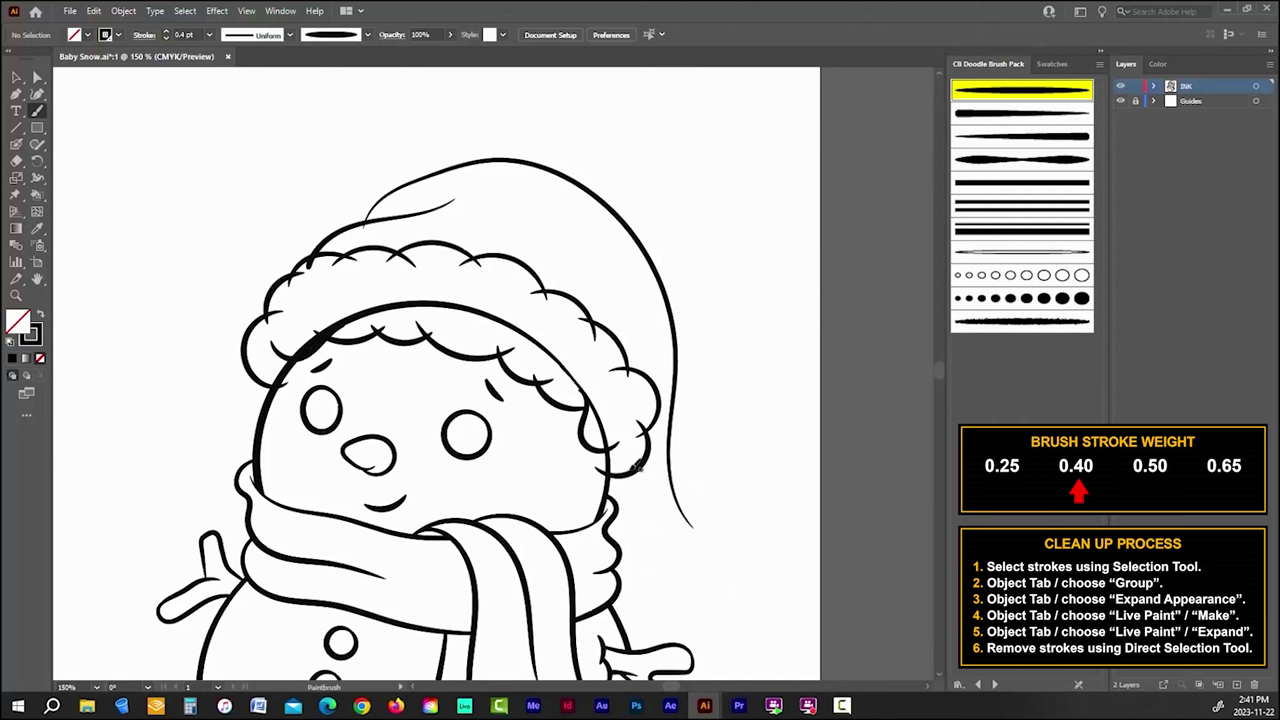
{"action": "left_click_drag", "start_coordinate": [638, 481], "coordinate": [687, 552]}
Step: Paint two crease lines in the hat's right fold above the brim with the Round Head Left Taper Brush
{"action": "left_click", "coordinate": [1008, 139]}
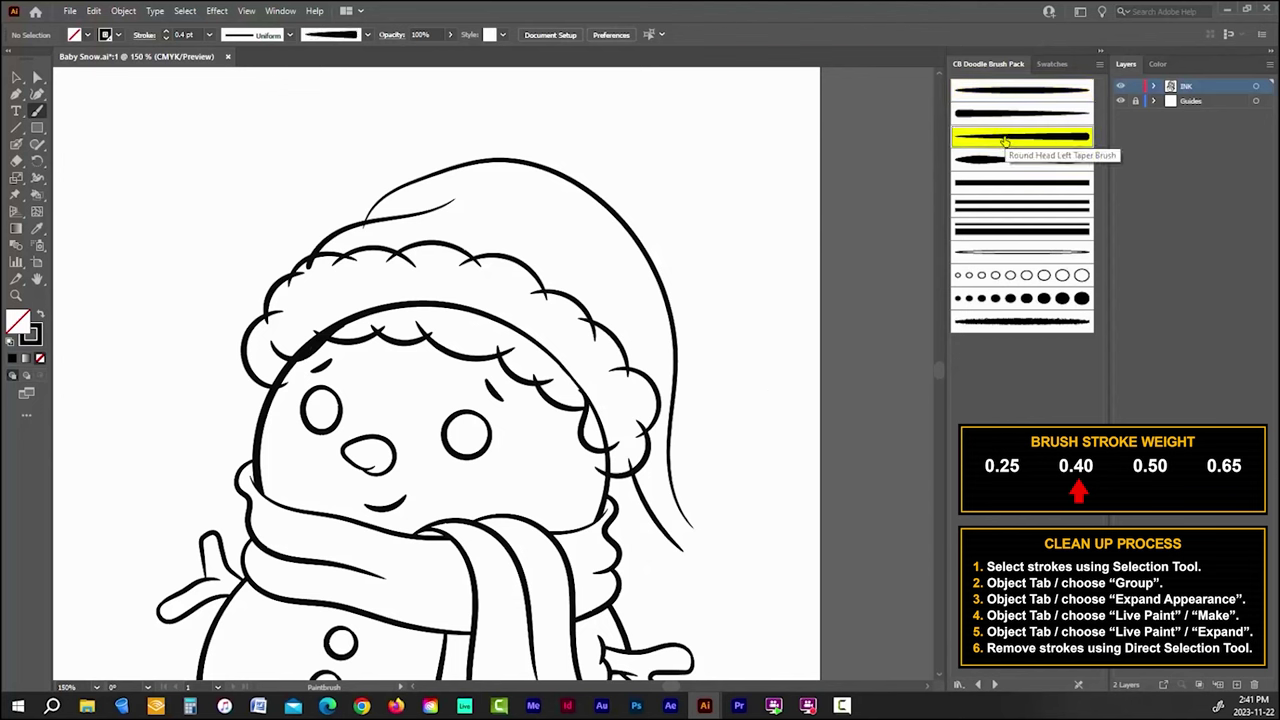
{"action": "left_click_drag", "start_coordinate": [605, 270], "coordinate": [652, 388]}
{"action": "mouse_move", "coordinate": [605, 272]}
{"action": "left_mouse_down"}
{"action": "mouse_move", "coordinate": [634, 298]}
{"action": "mouse_move", "coordinate": [650, 356]}
{"action": "mouse_move", "coordinate": [690, 392]}
{"action": "left_mouse_up"}
{"action": "scroll", "coordinate": [714, 434], "scroll_direction": "down", "scroll_amount": 2}
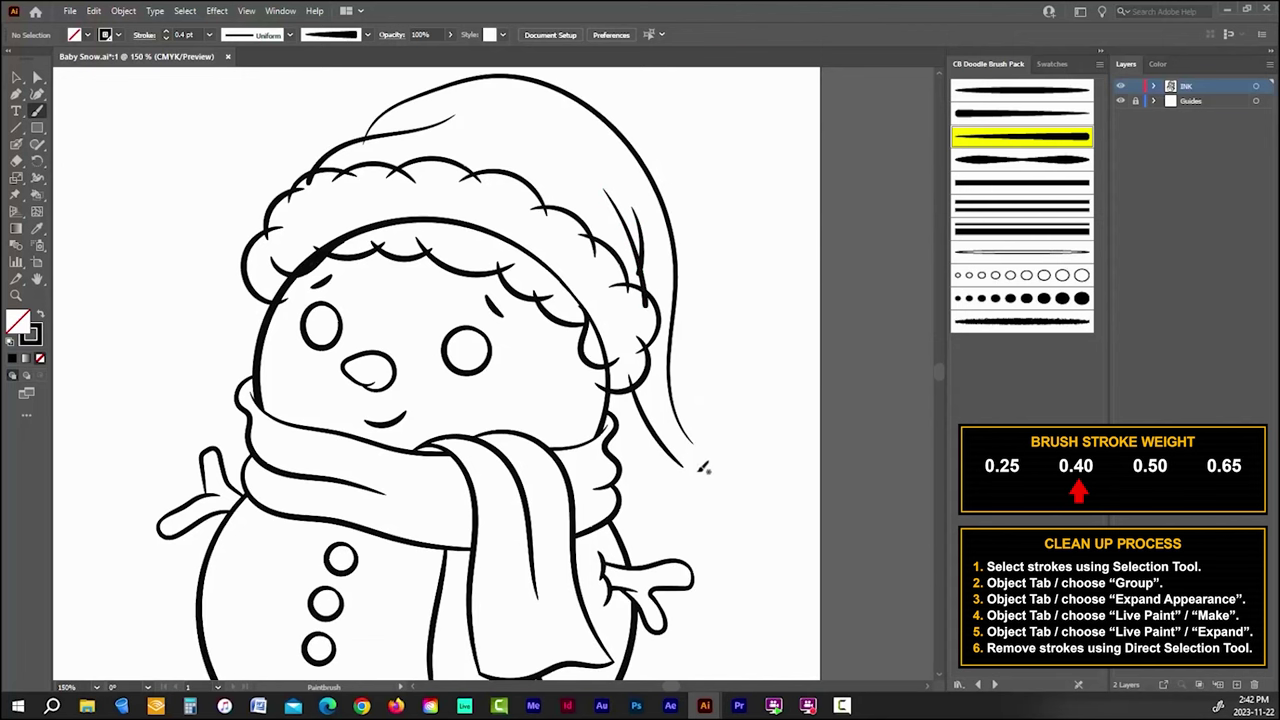
Step: Paint a scalloped pom-pom outline around the hat's tip, using 0.4 pt for the top curve and 0.5 pt for the remaining curves
{"action": "left_click", "coordinate": [1005, 92]}
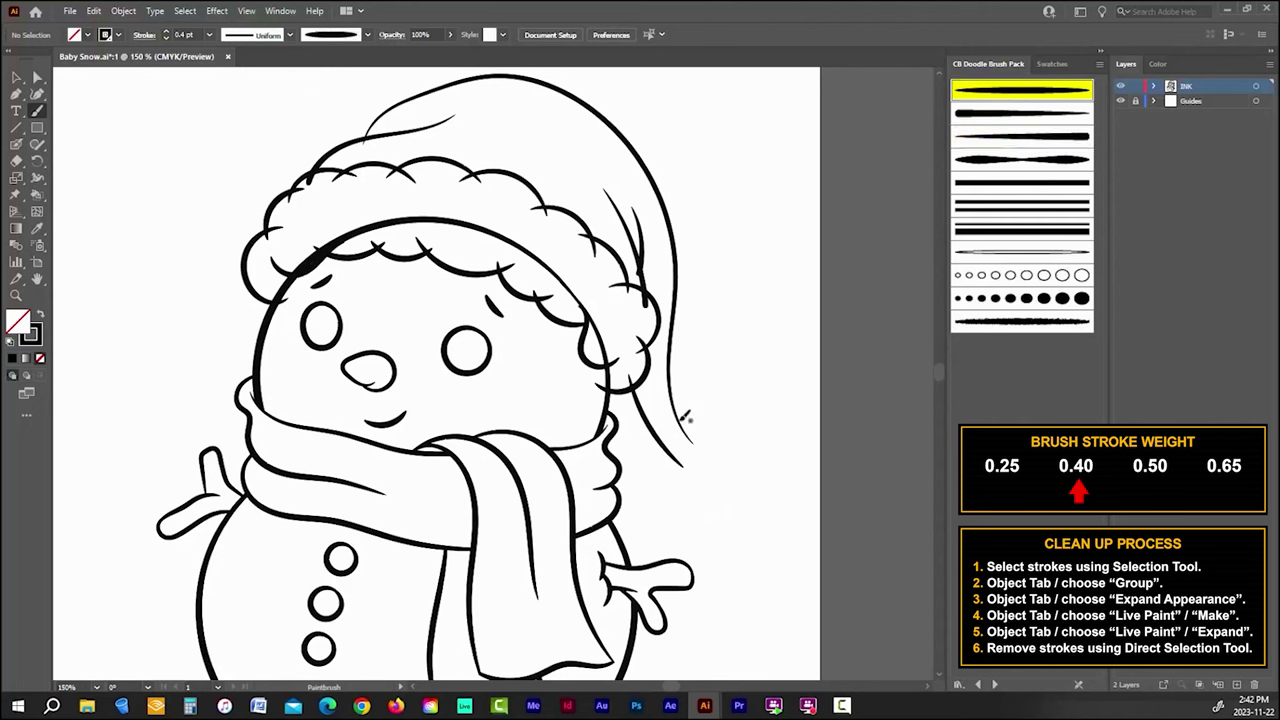
{"action": "left_click_drag", "start_coordinate": [698, 394], "coordinate": [730, 440]}
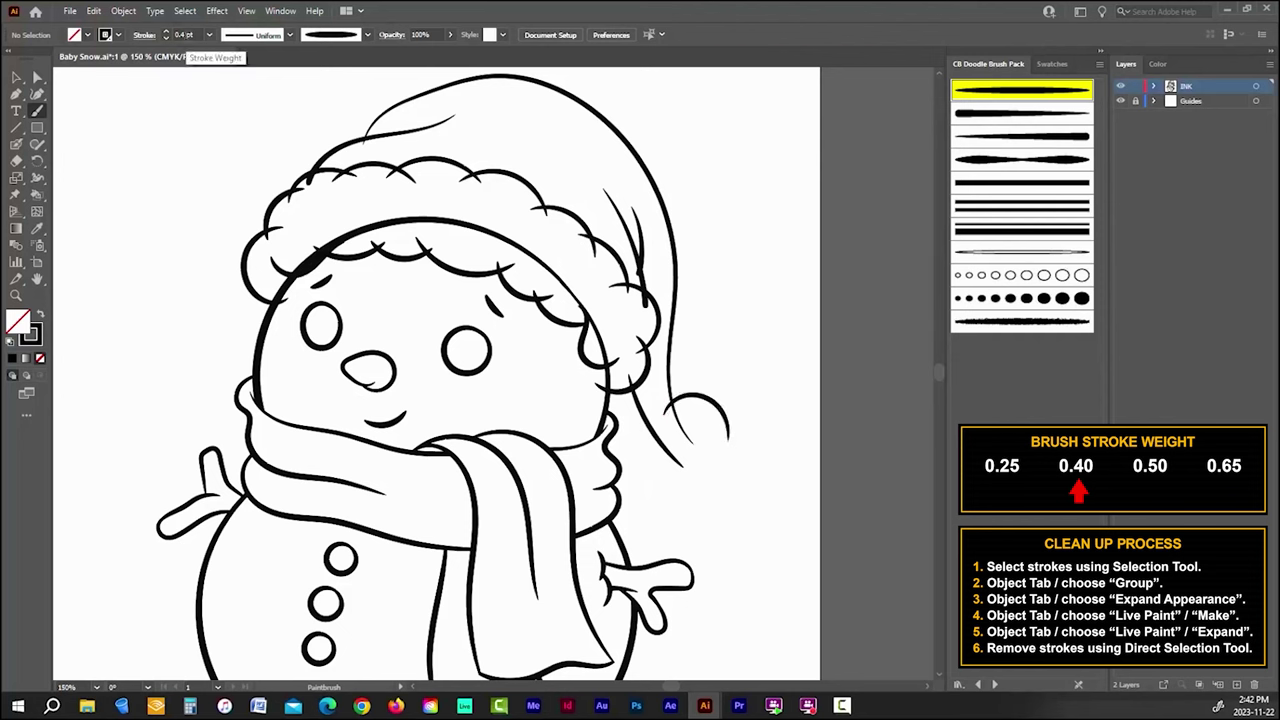
{"action": "left_click", "coordinate": [168, 33]}
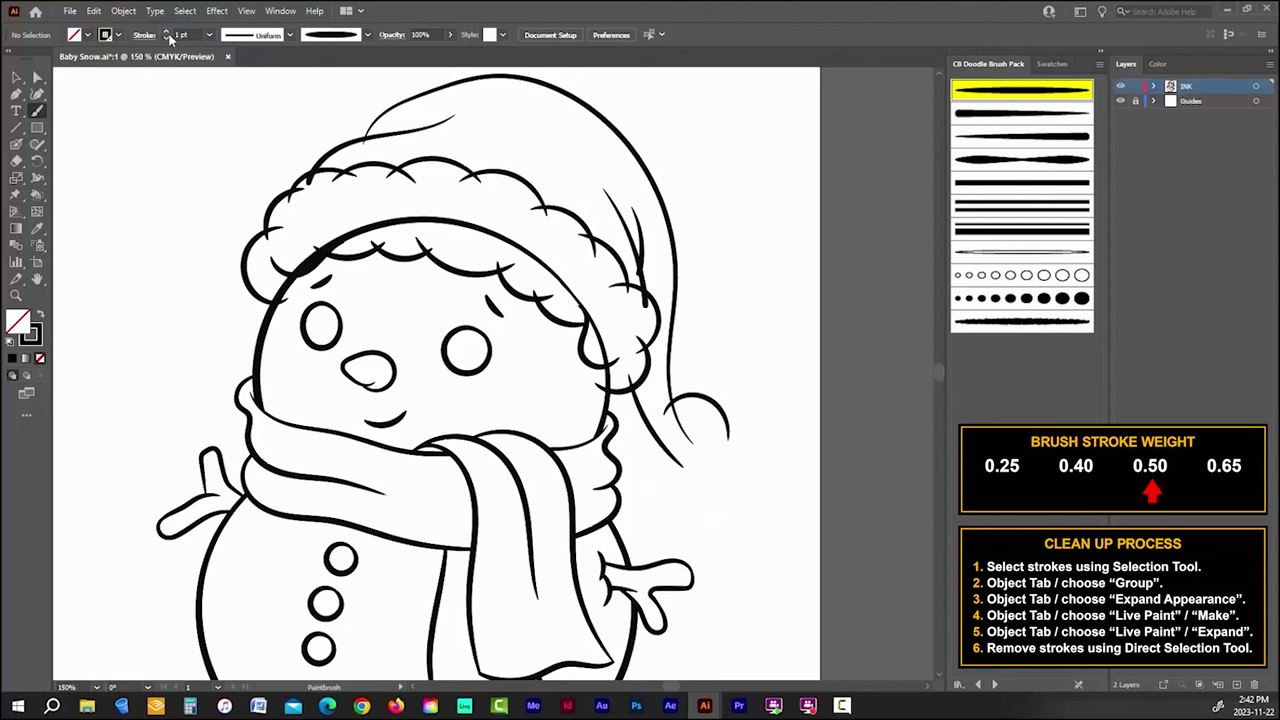
{"action": "left_click", "coordinate": [168, 38]}
{"action": "mouse_move", "coordinate": [717, 425]}
{"action": "left_mouse_down"}
{"action": "mouse_move", "coordinate": [742, 442]}
{"action": "mouse_move", "coordinate": [715, 498]}
{"action": "mouse_move", "coordinate": [693, 512]}
{"action": "mouse_move", "coordinate": [644, 492]}
{"action": "mouse_move", "coordinate": [684, 508]}
{"action": "left_mouse_up"}
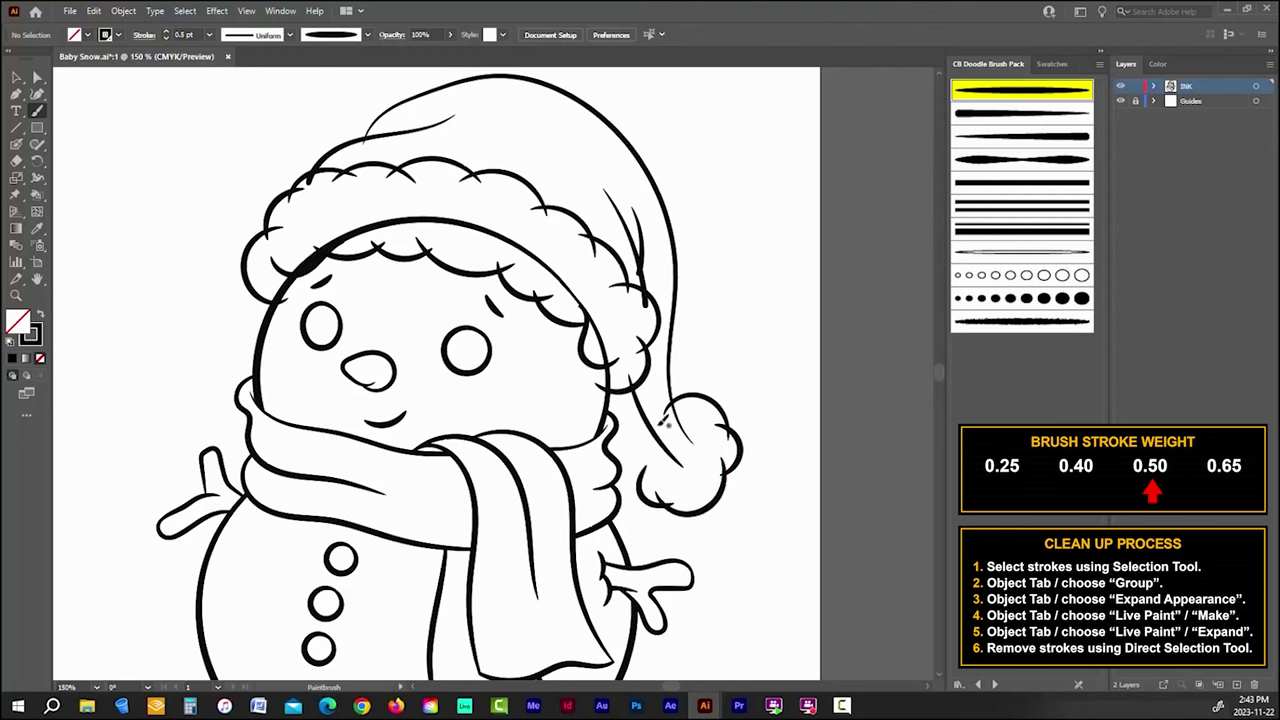
{"action": "mouse_move", "coordinate": [667, 424]}
{"action": "left_mouse_down"}
{"action": "mouse_move", "coordinate": [634, 446]}
{"action": "mouse_move", "coordinate": [659, 485]}
{"action": "left_mouse_up"}
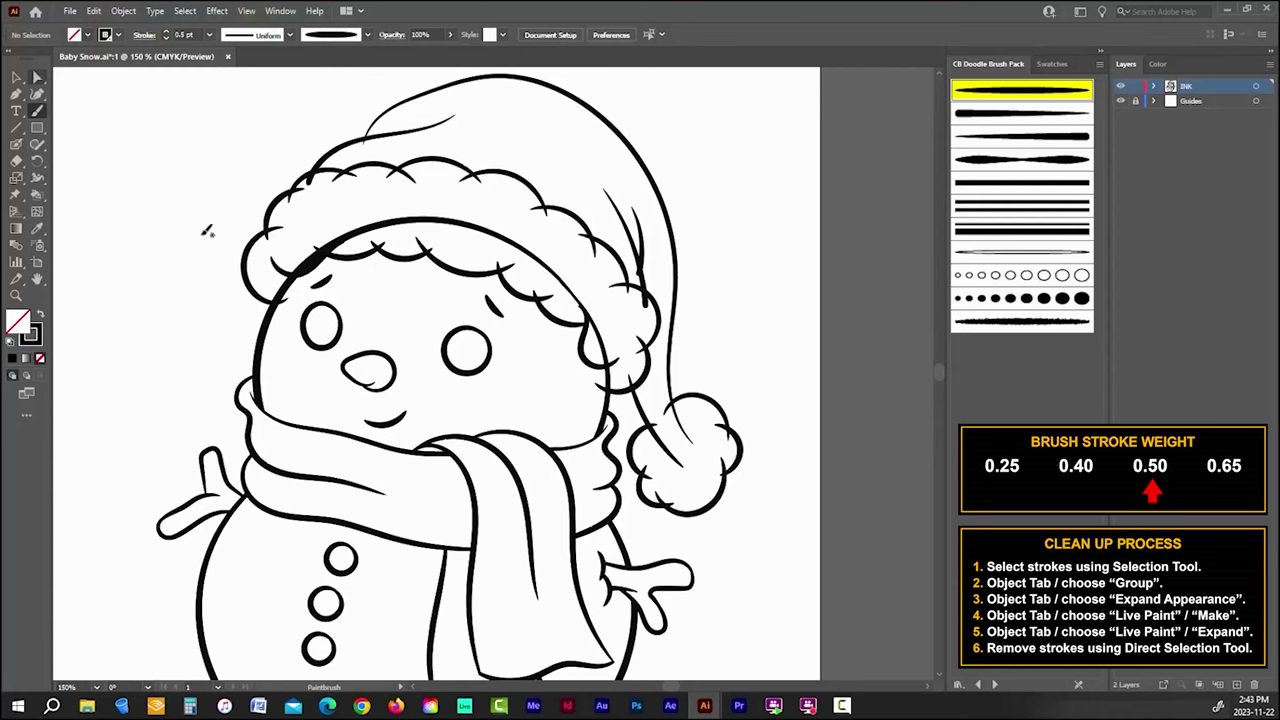
Step: Paint short crossing fur strokes inside the pom-pom where the hat's tip ends
{"action": "scroll", "coordinate": [717, 513], "scroll_direction": "up", "scroll_amount": 1}
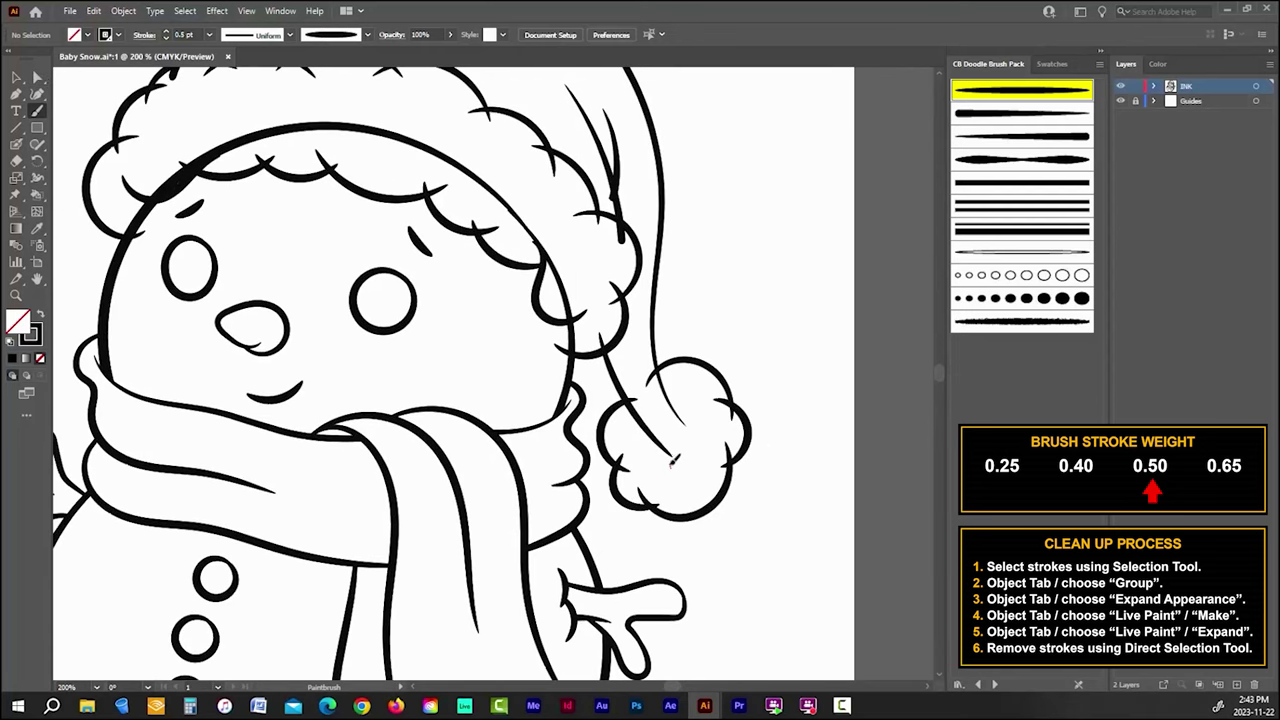
{"action": "left_click_drag", "start_coordinate": [684, 410], "coordinate": [686, 406]}
{"action": "left_click_drag", "start_coordinate": [646, 458], "coordinate": [645, 460]}
Step: Set the stroke weight of the fur strokes inside the pom-pom to 0.4 pt
{"action": "left_click", "coordinate": [16, 77]}
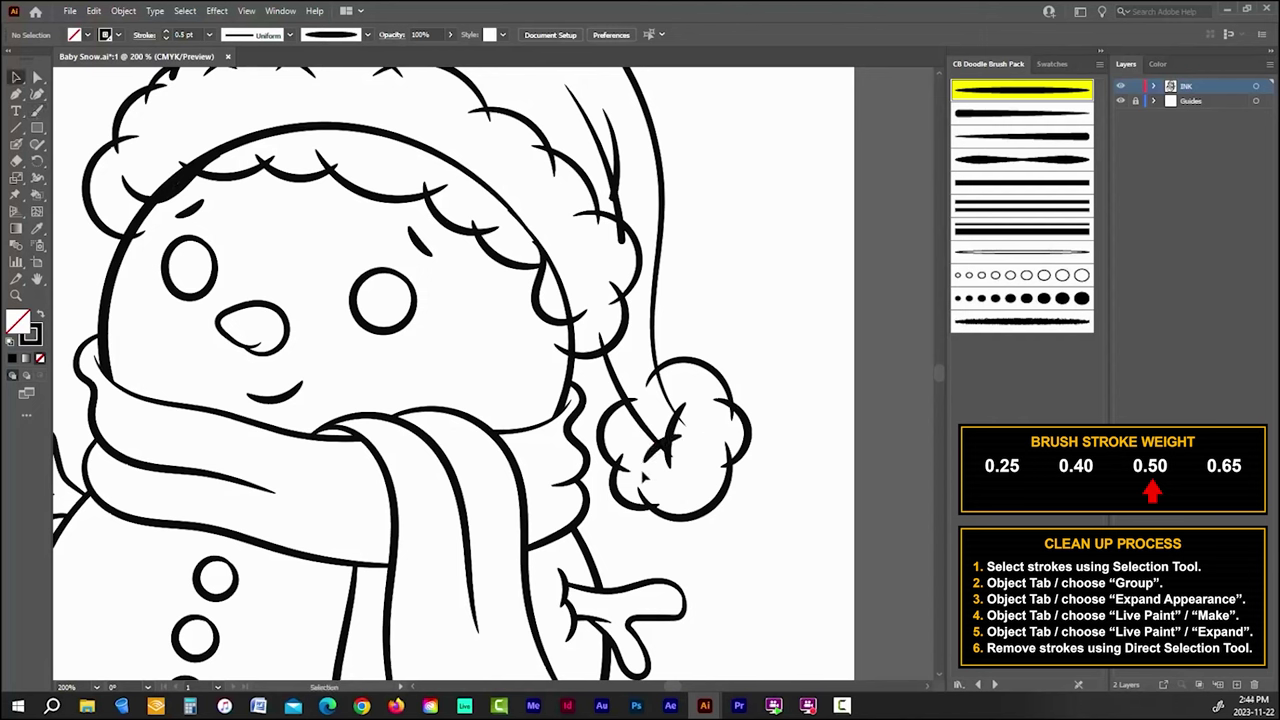
{"action": "left_click", "coordinate": [666, 462]}
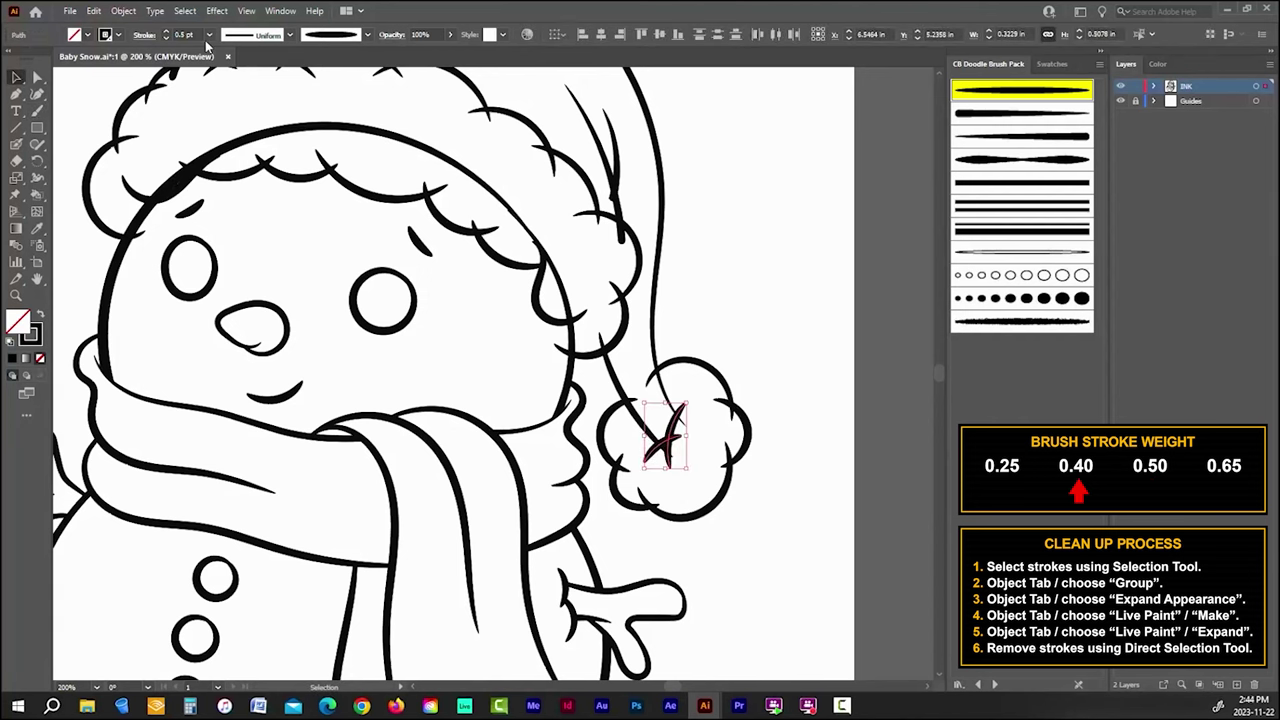
{"action": "left_click", "coordinate": [183, 34]}
{"action": "key", "text": "Return"}
{"action": "left_click", "coordinate": [737, 213]}
Step: Convert all the artwork into separate editable pieces using Group, Expand Appearance, and Live Paint Make and Expand
{"action": "key", "text": "ctrl+minus"}
{"action": "scroll", "coordinate": [721, 220], "scroll_direction": "up", "scroll_amount": 1}
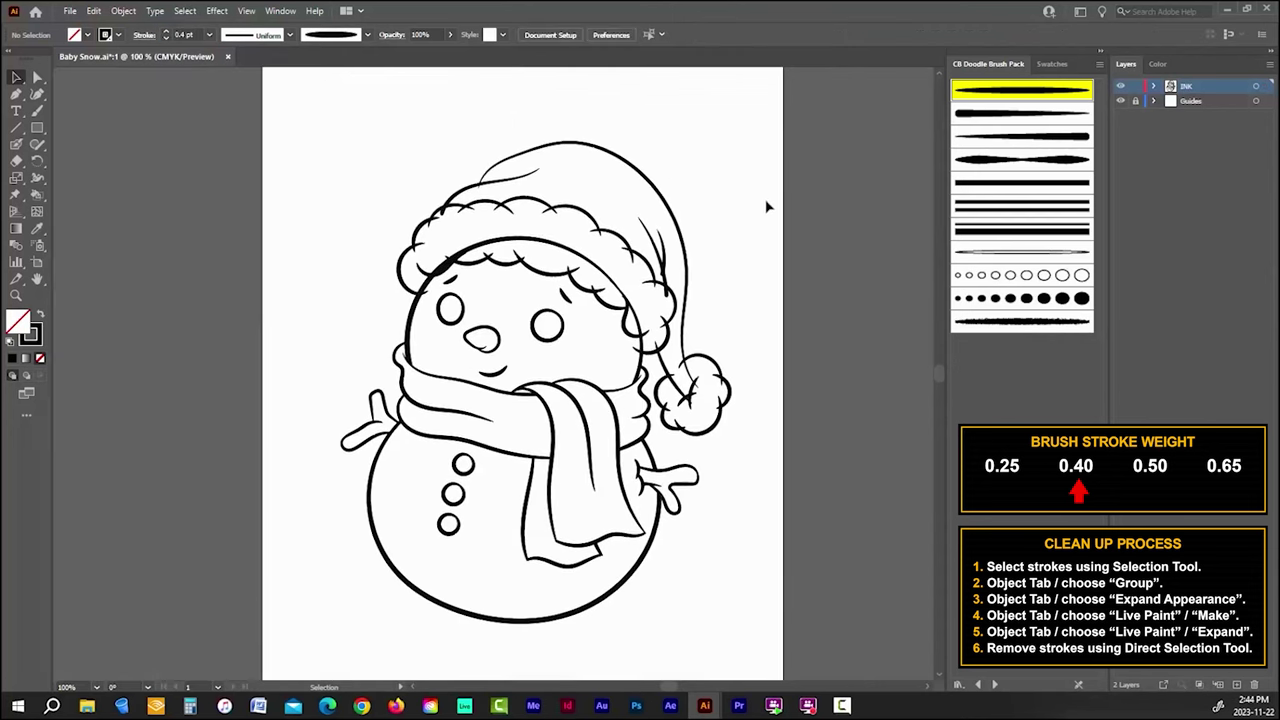
{"action": "left_click", "coordinate": [13, 78]}
{"action": "key", "text": "ctrl+a"}
{"action": "left_click", "coordinate": [123, 11]}
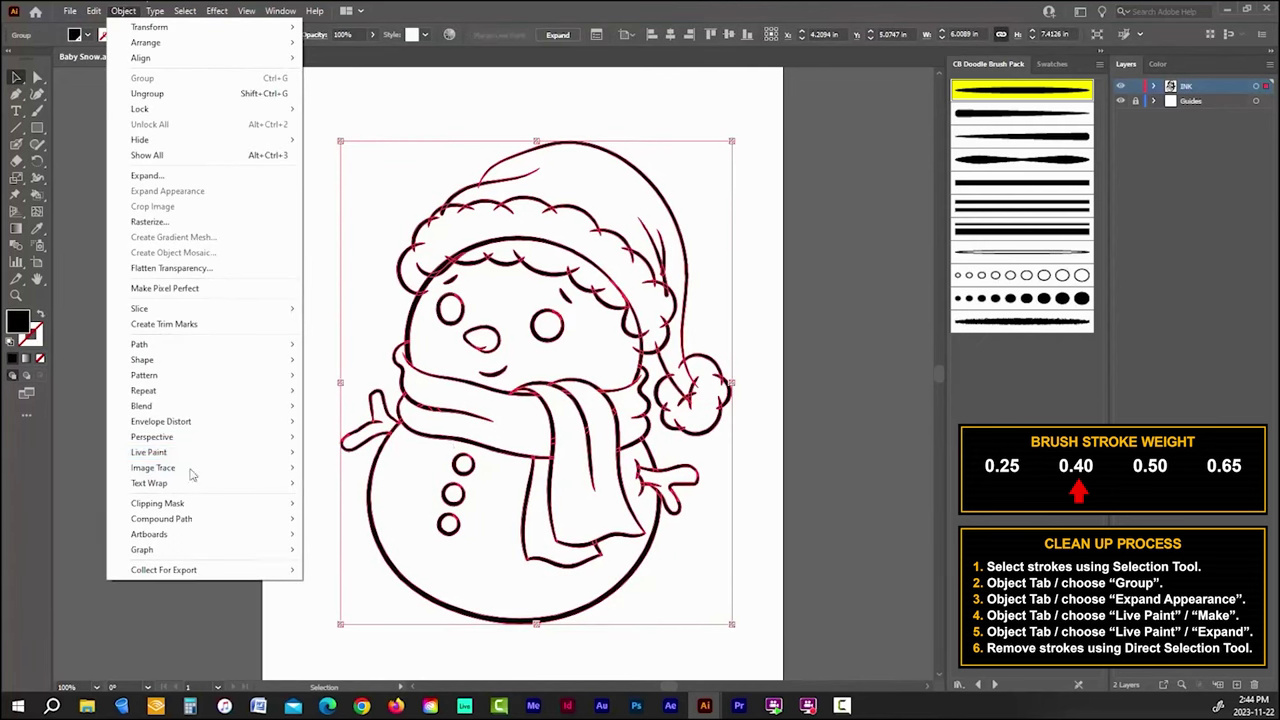
{"action": "left_click", "coordinate": [326, 297]}
Step: Delete the pieces of the head outline that run through the hat's fur trim, including the long arc above the face
{"action": "left_click", "coordinate": [37, 78]}
{"action": "scroll", "coordinate": [505, 191], "scroll_direction": "up", "scroll_amount": 3}
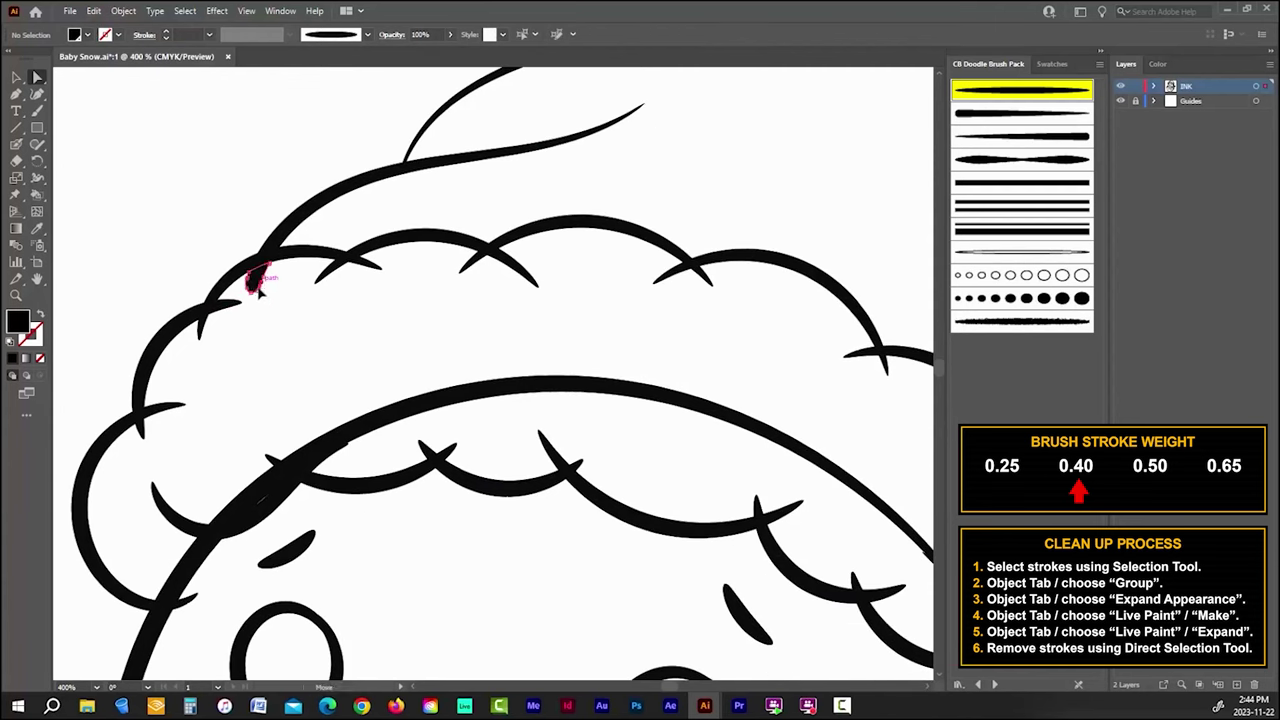
{"action": "scroll", "coordinate": [294, 320], "scroll_direction": "down", "scroll_amount": 2}
{"action": "scroll", "coordinate": [310, 545], "scroll_direction": "up", "scroll_amount": 2}
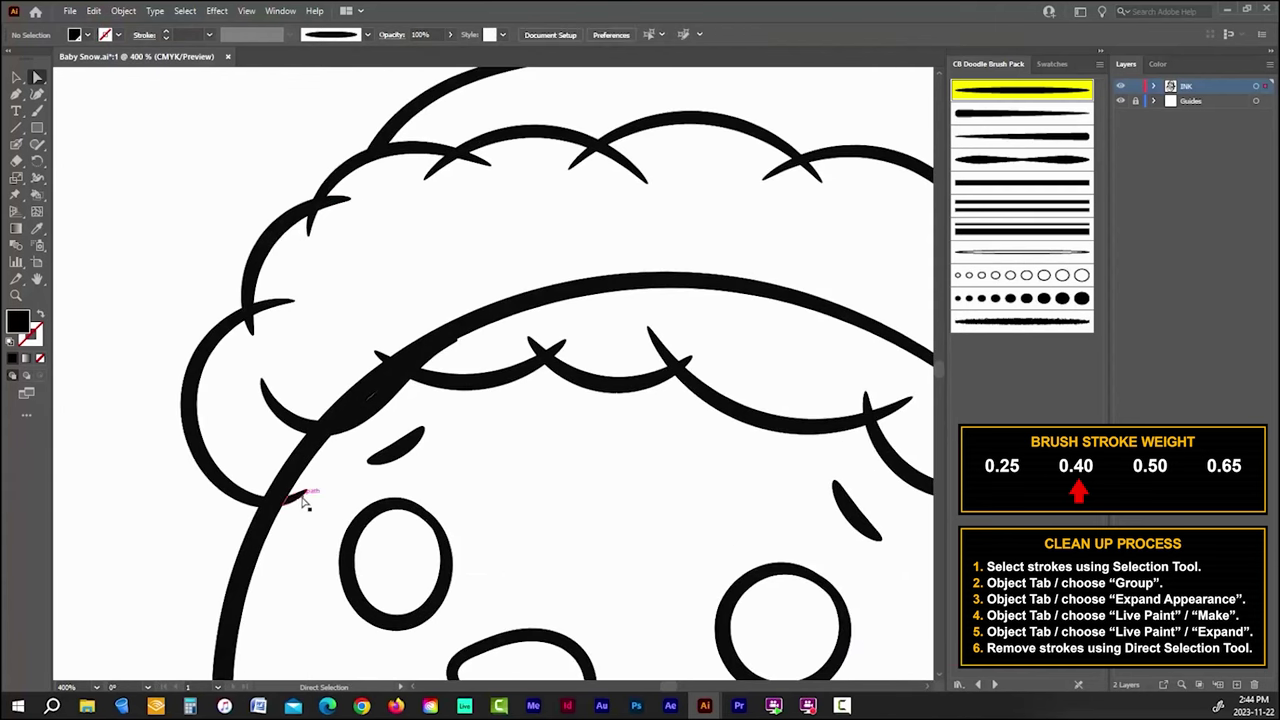
{"action": "left_click", "coordinate": [353, 400]}
{"action": "key", "text": "Delete"}
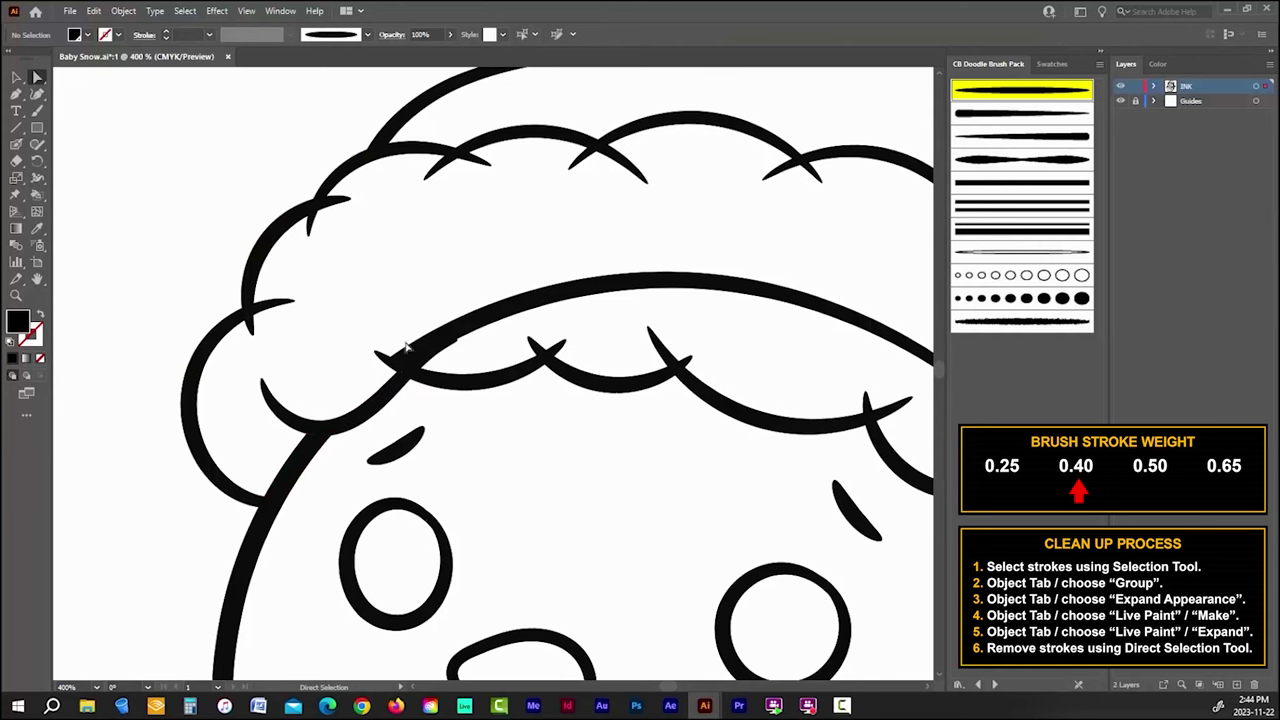
{"action": "left_click", "coordinate": [403, 347]}
{"action": "key", "text": "Delete"}
{"action": "scroll", "coordinate": [363, 349], "scroll_direction": "down", "scroll_amount": 2}
{"action": "scroll", "coordinate": [618, 441], "scroll_direction": "up", "scroll_amount": 2}
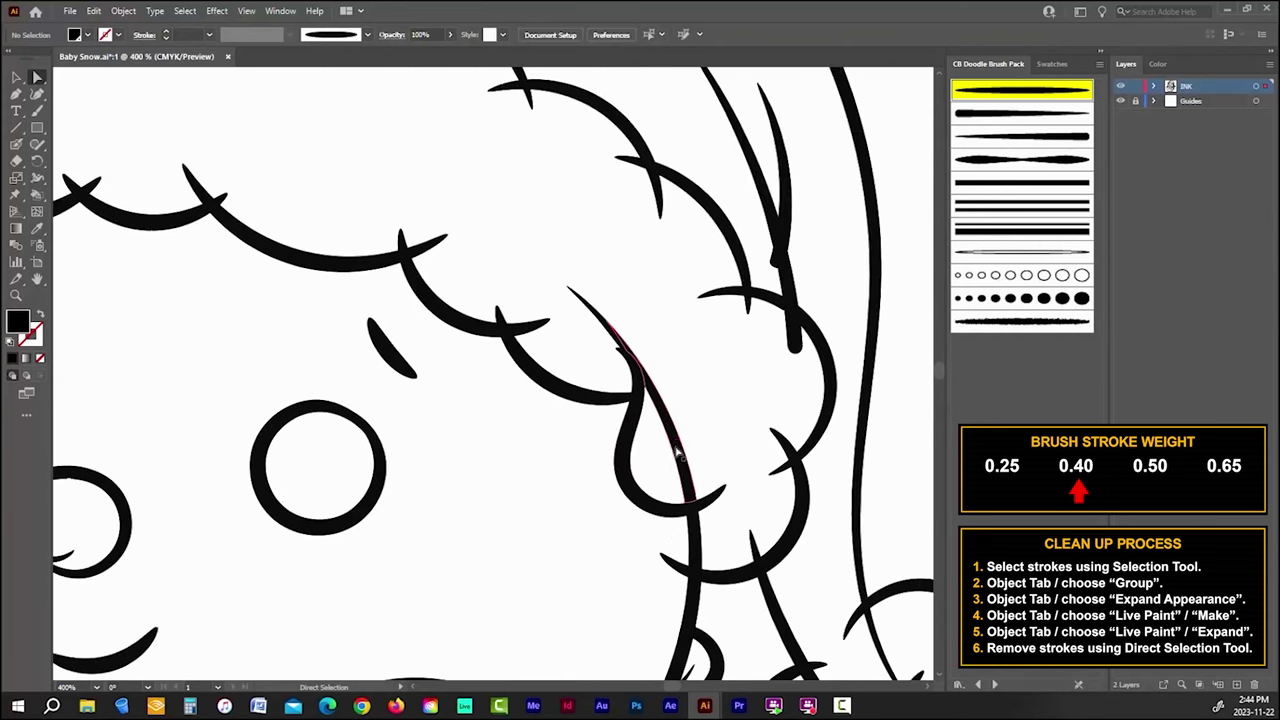
Step: Delete the crossing stroke ends along the lower scallops of the hat's fur trim above the face
{"action": "key", "text": "ctrl+0"}
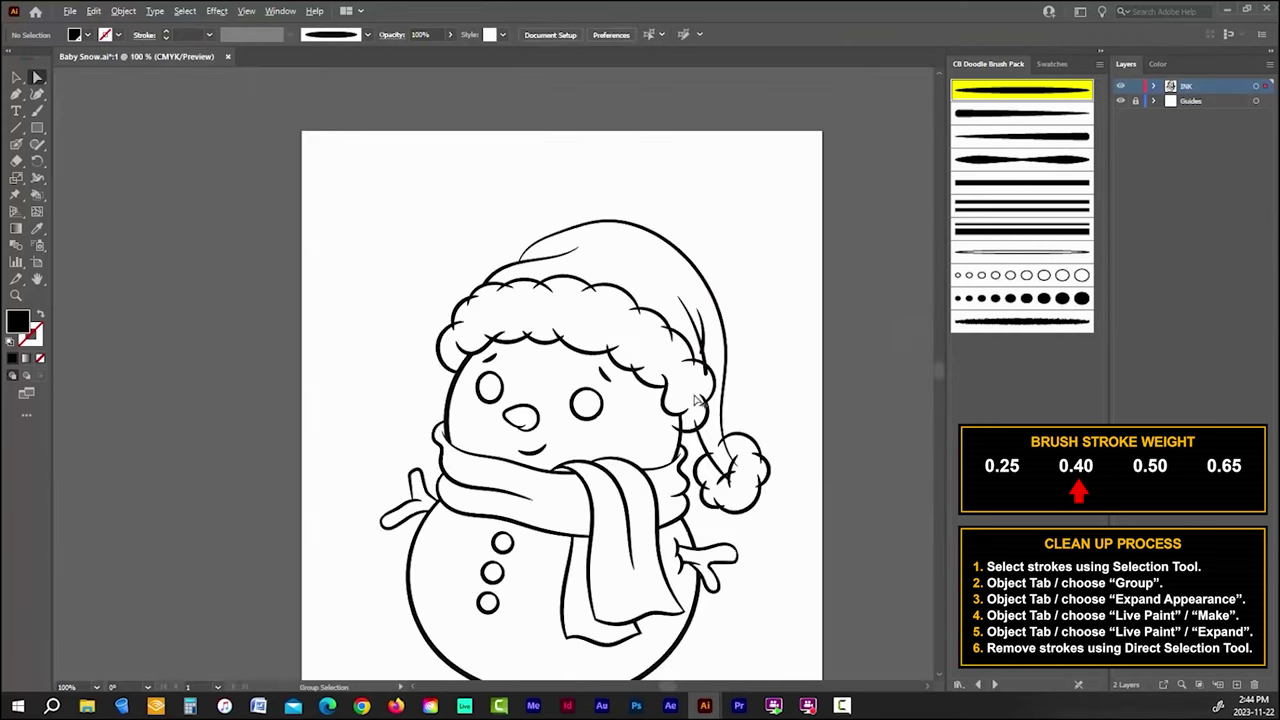
{"action": "scroll", "coordinate": [403, 243], "scroll_direction": "up", "scroll_amount": 5}
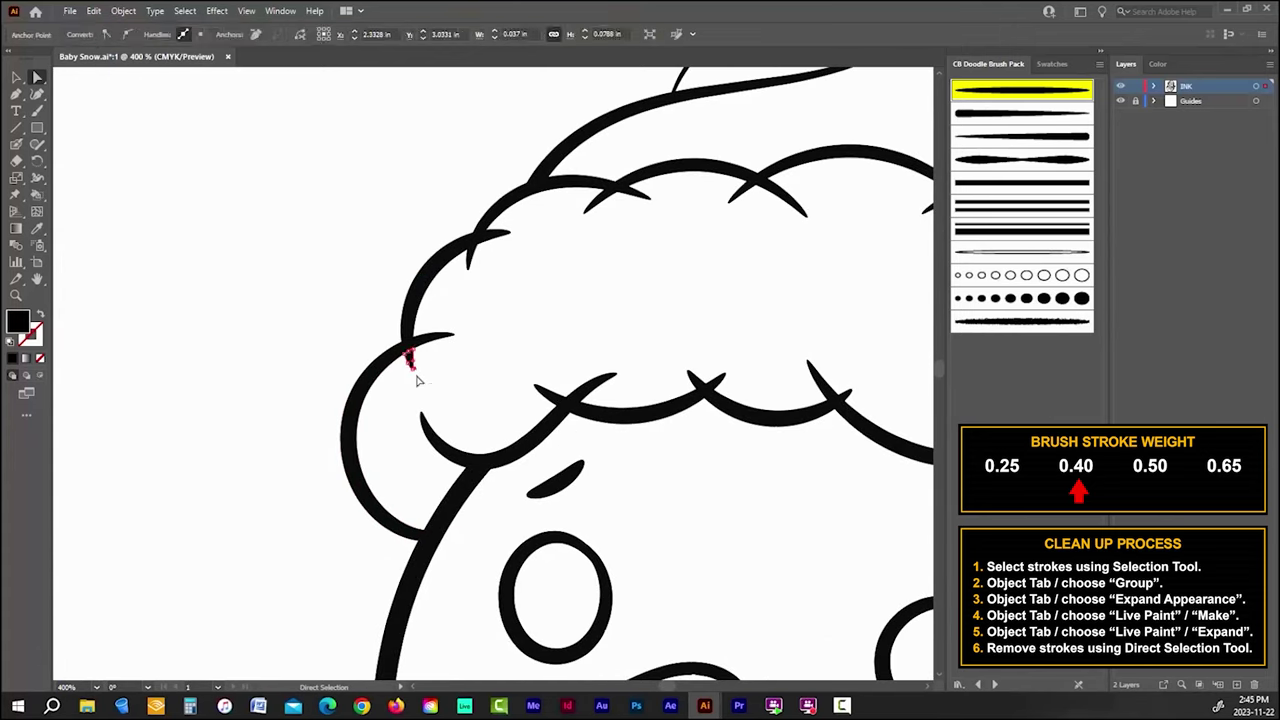
{"action": "left_click", "coordinate": [541, 395]}
{"action": "left_click", "coordinate": [530, 407]}
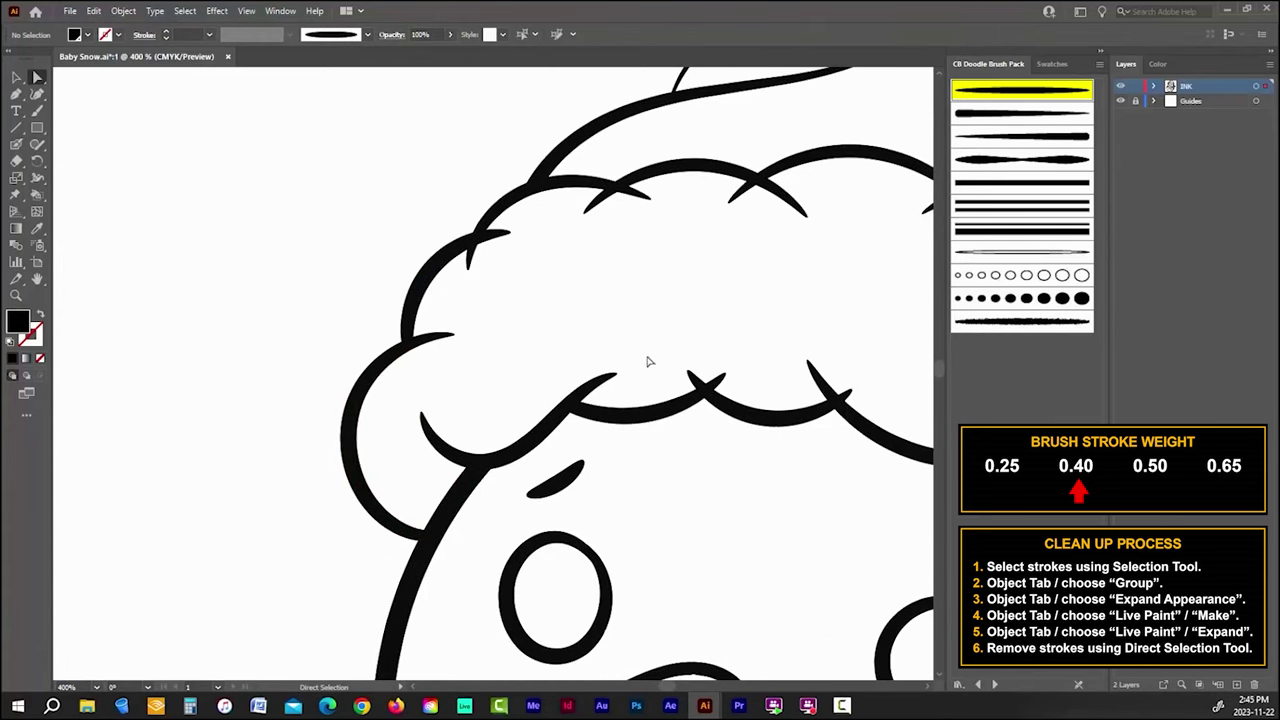
{"action": "scroll", "coordinate": [806, 395], "scroll_direction": "down", "scroll_amount": 3}
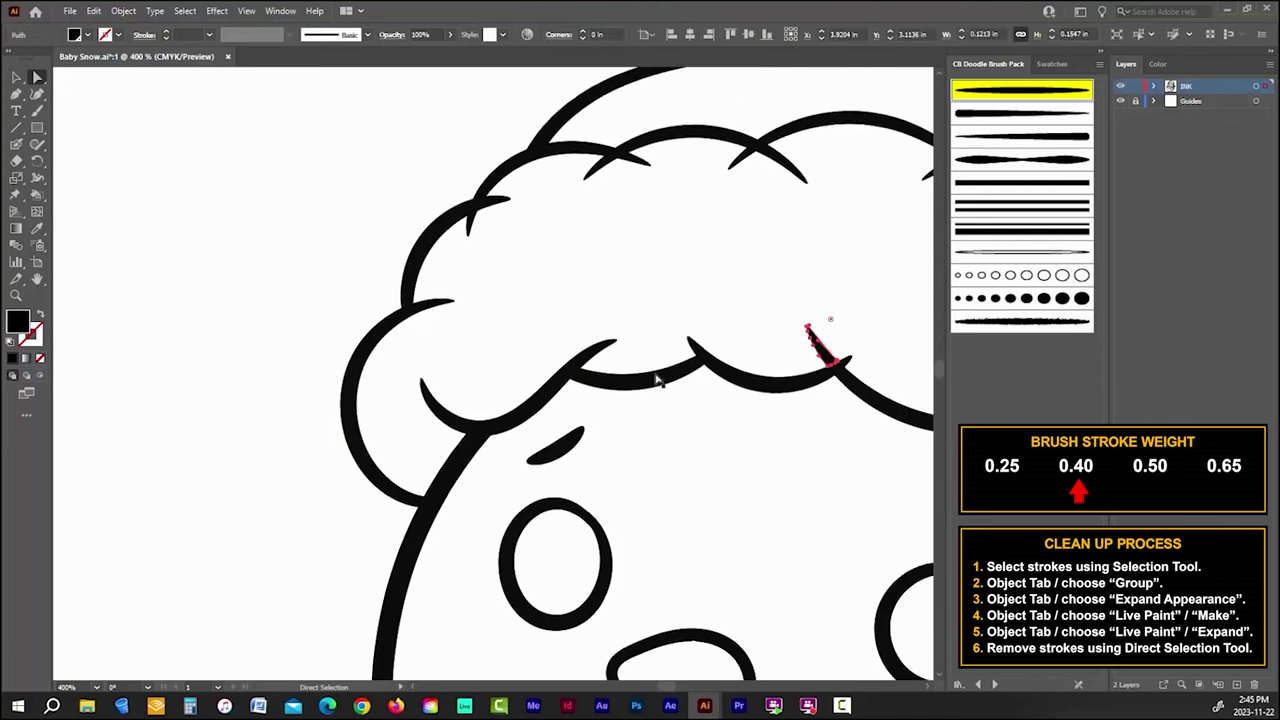
{"action": "key", "text": "ctrl+0"}
{"action": "scroll", "coordinate": [815, 406], "scroll_direction": "up", "scroll_amount": 5}
{"action": "scroll", "coordinate": [815, 406], "scroll_direction": "down", "scroll_amount": 2}
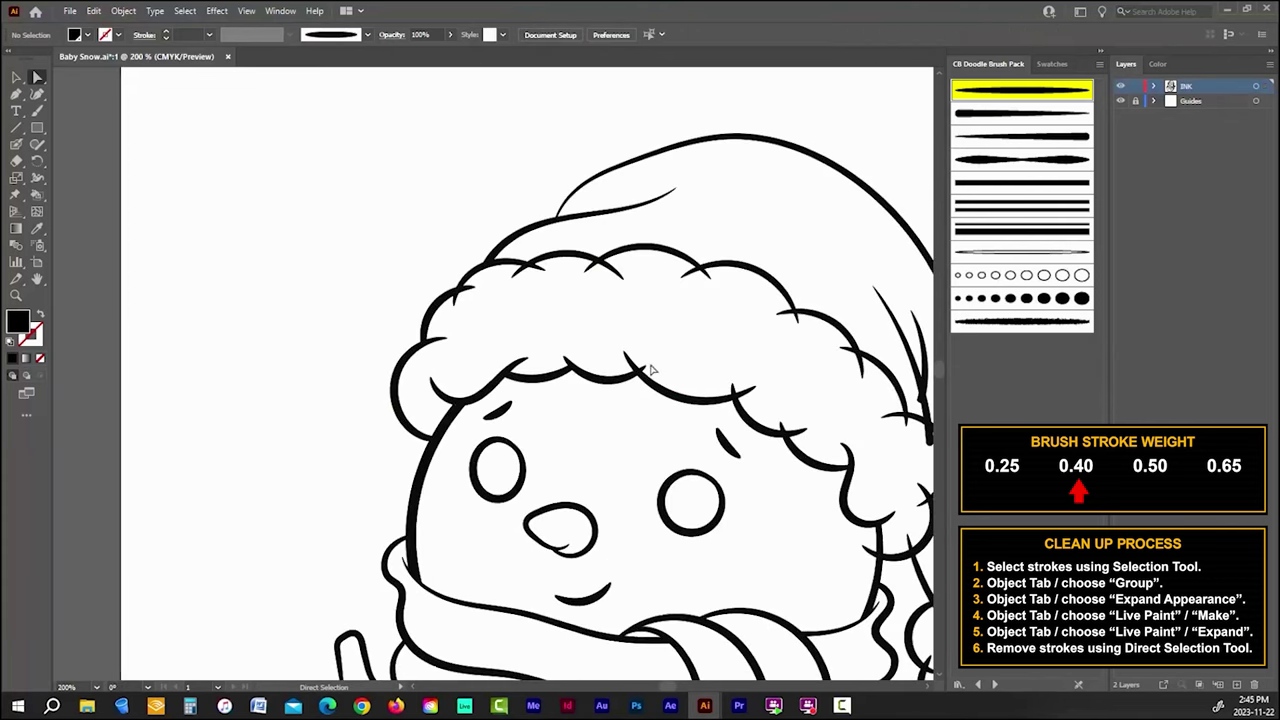
{"action": "left_click_drag", "start_coordinate": [660, 440], "coordinate": [549, 358]}
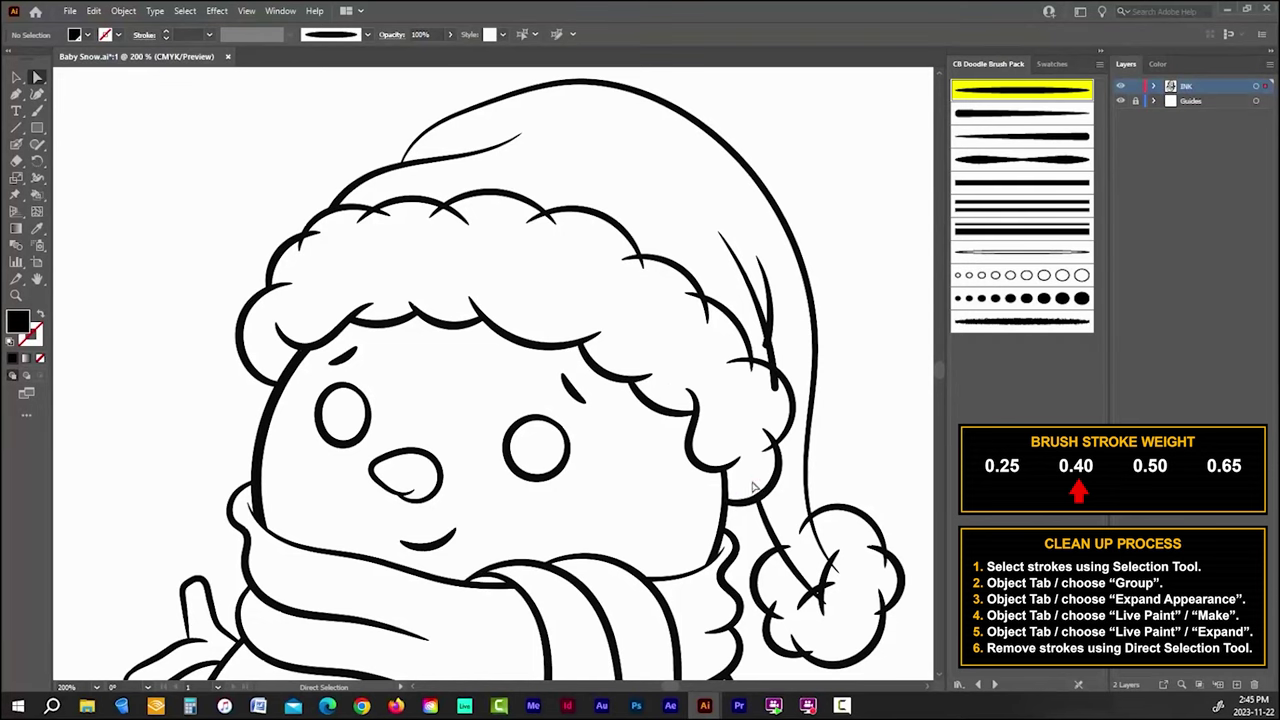
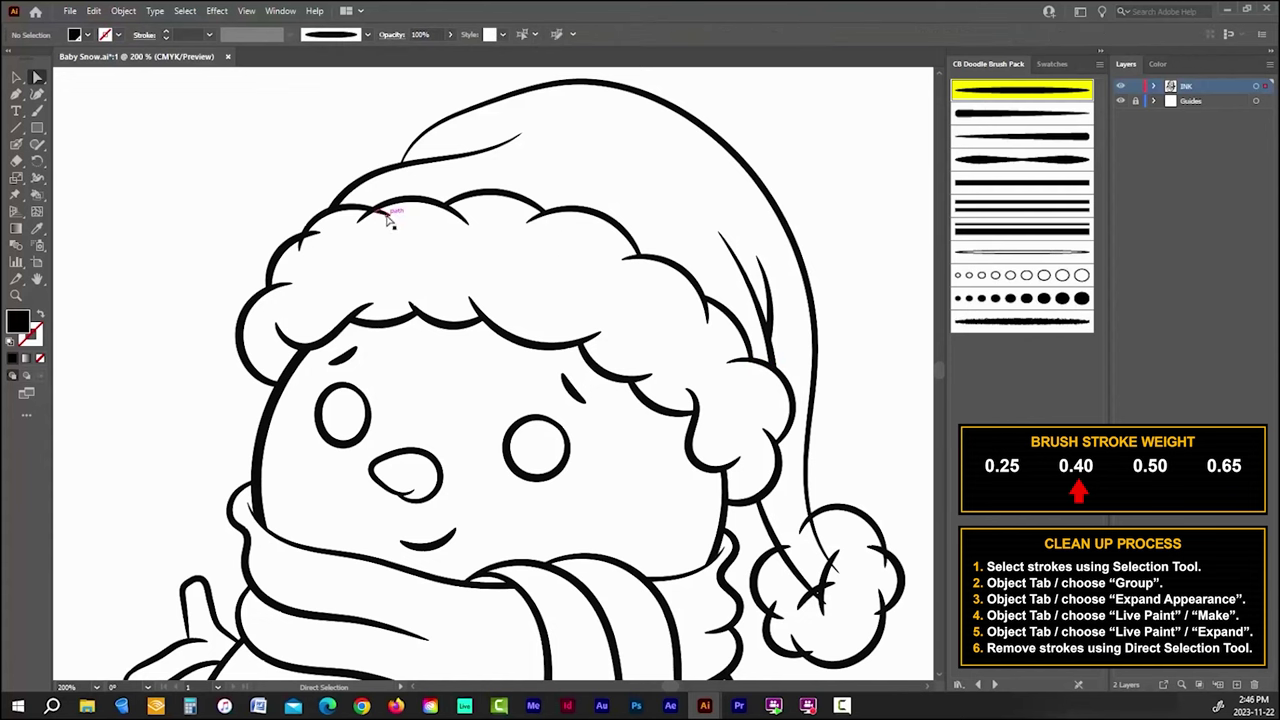
Step: Delete the remaining overshooting stroke ends on the fur trim's upper scallops and around the pom-pom
{"action": "scroll", "coordinate": [464, 263], "scroll_direction": "down", "scroll_amount": 3}
{"action": "scroll", "coordinate": [385, 255], "scroll_direction": "up", "scroll_amount": 5}
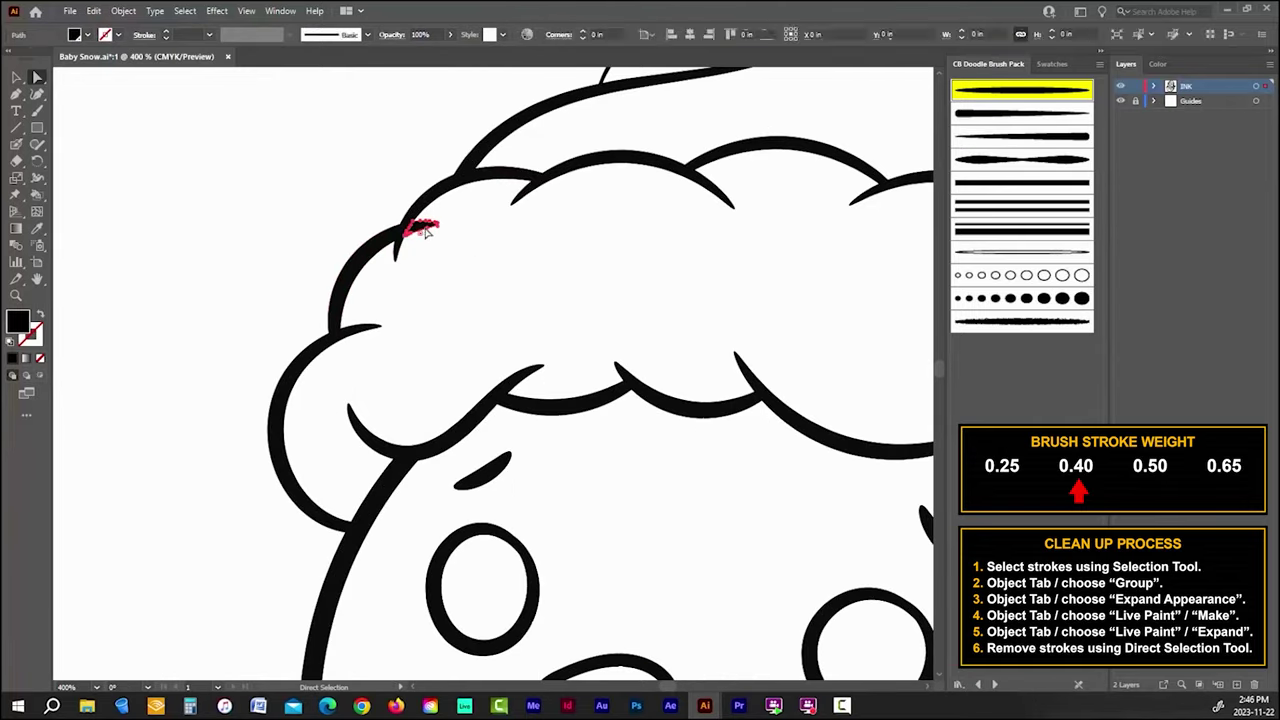
{"action": "scroll", "coordinate": [408, 252], "scroll_direction": "down", "scroll_amount": 3}
{"action": "scroll", "coordinate": [408, 252], "scroll_direction": "down", "scroll_amount": 1}
{"action": "scroll", "coordinate": [760, 480], "scroll_direction": "up", "scroll_amount": 4}
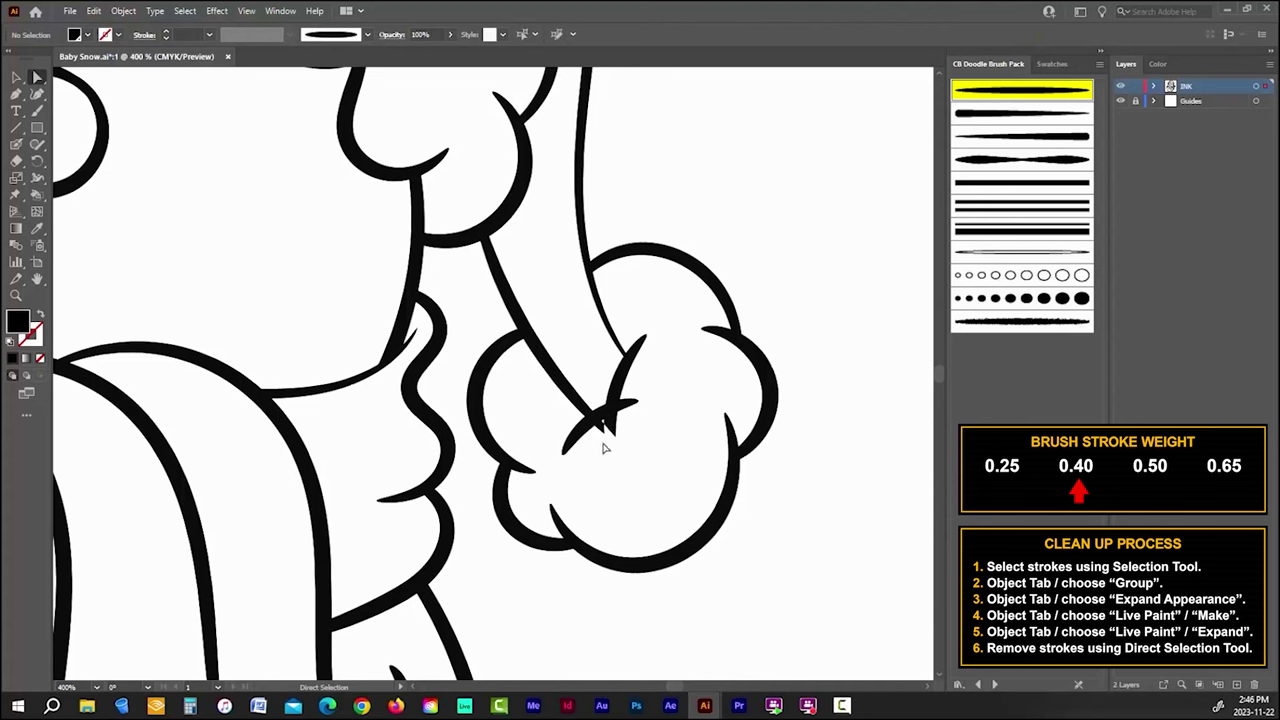
{"action": "scroll", "coordinate": [634, 320], "scroll_direction": "down", "scroll_amount": 4}
{"action": "scroll", "coordinate": [688, 317], "scroll_direction": "down", "scroll_amount": 1}
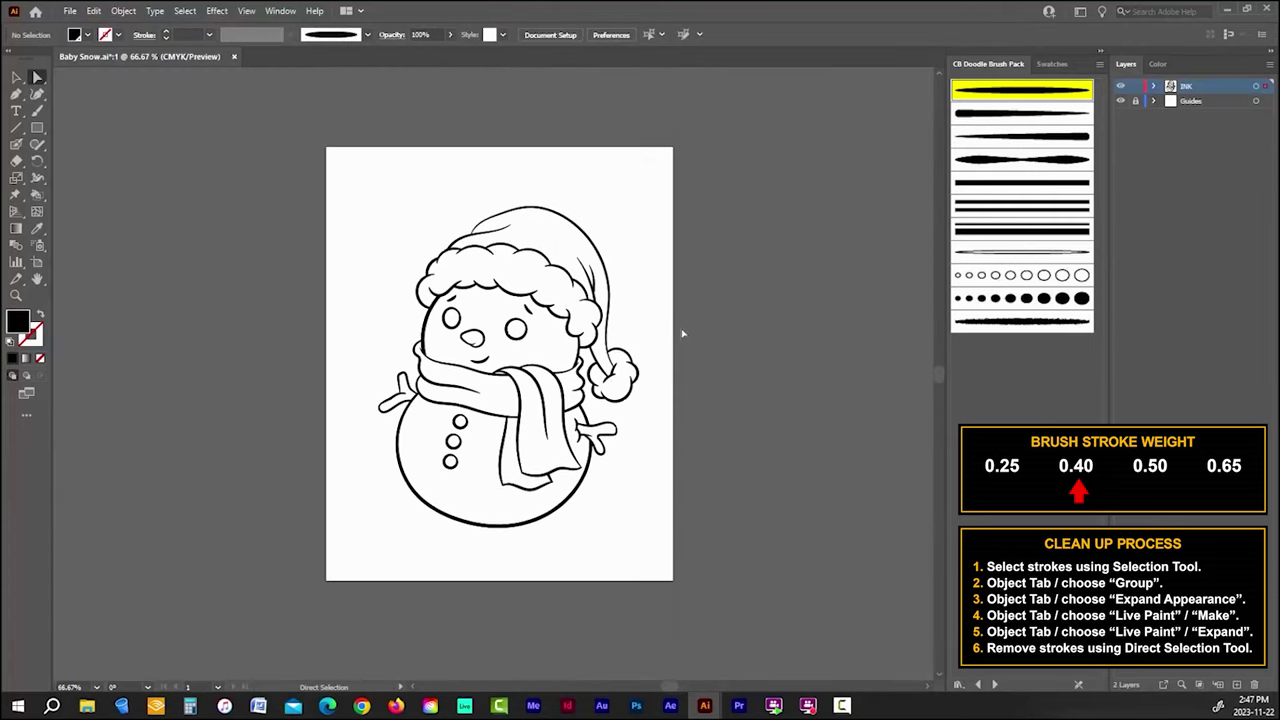
Step: Fit the artboard in the window and save the document
{"action": "left_click", "coordinate": [248, 10]}
{"action": "left_click", "coordinate": [300, 240]}
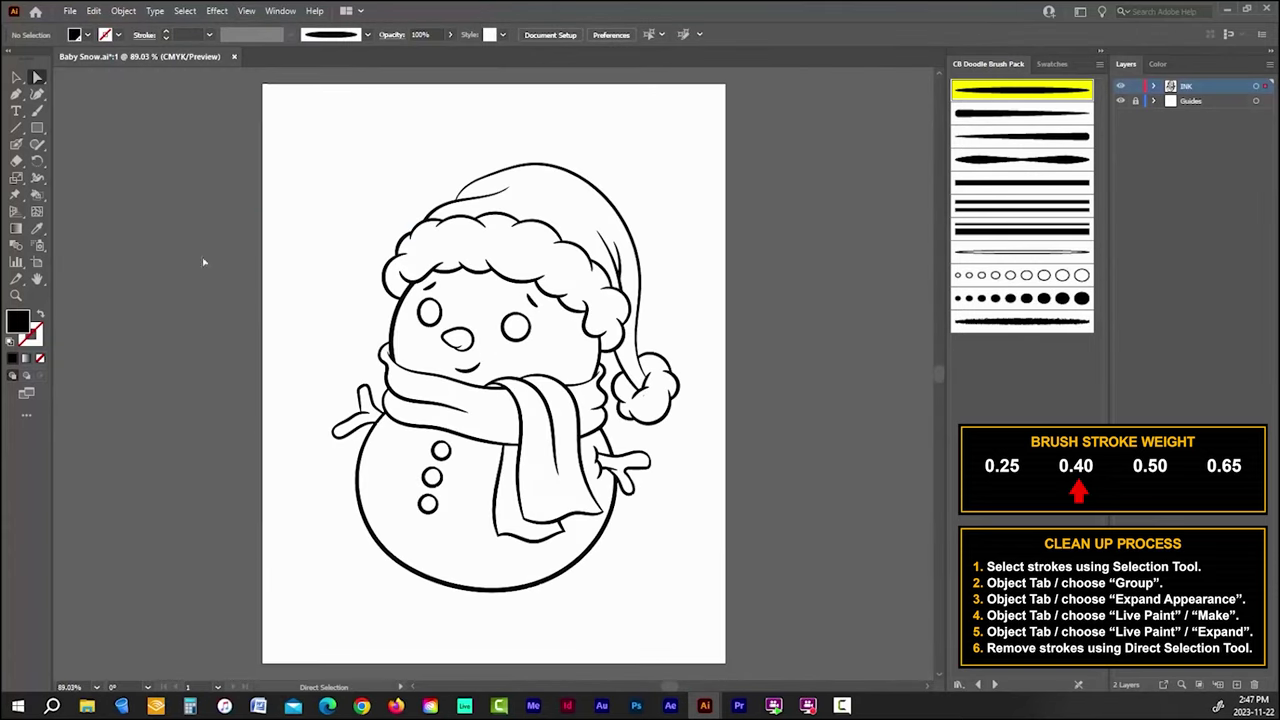
{"action": "left_click", "coordinate": [70, 11]}
{"action": "left_click", "coordinate": [108, 137]}
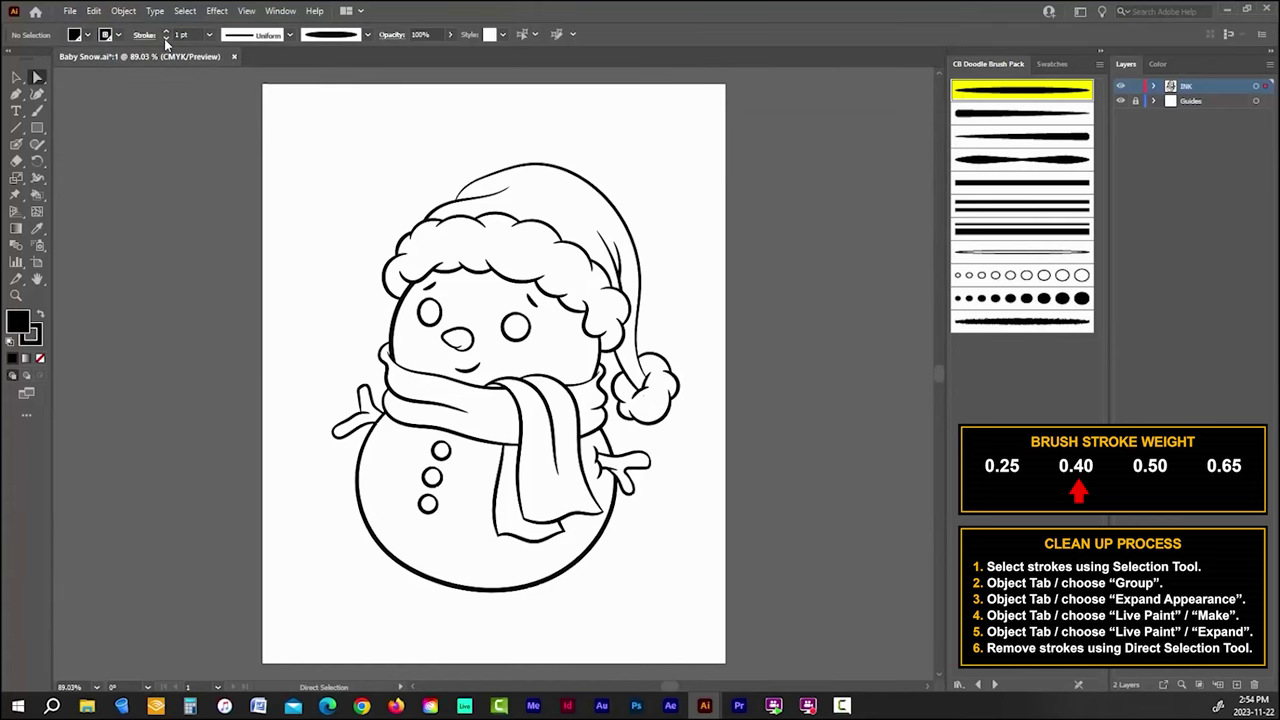
Step: Paint a wavy snow contour just below the base of the snowman's body with a 0.5 pt Paintbrush stroke
{"action": "left_click", "coordinate": [166, 40]}
{"action": "scroll", "coordinate": [514, 609], "scroll_direction": "down", "scroll_amount": 1}
{"action": "scroll", "coordinate": [500, 586], "scroll_direction": "up", "scroll_amount": 3}
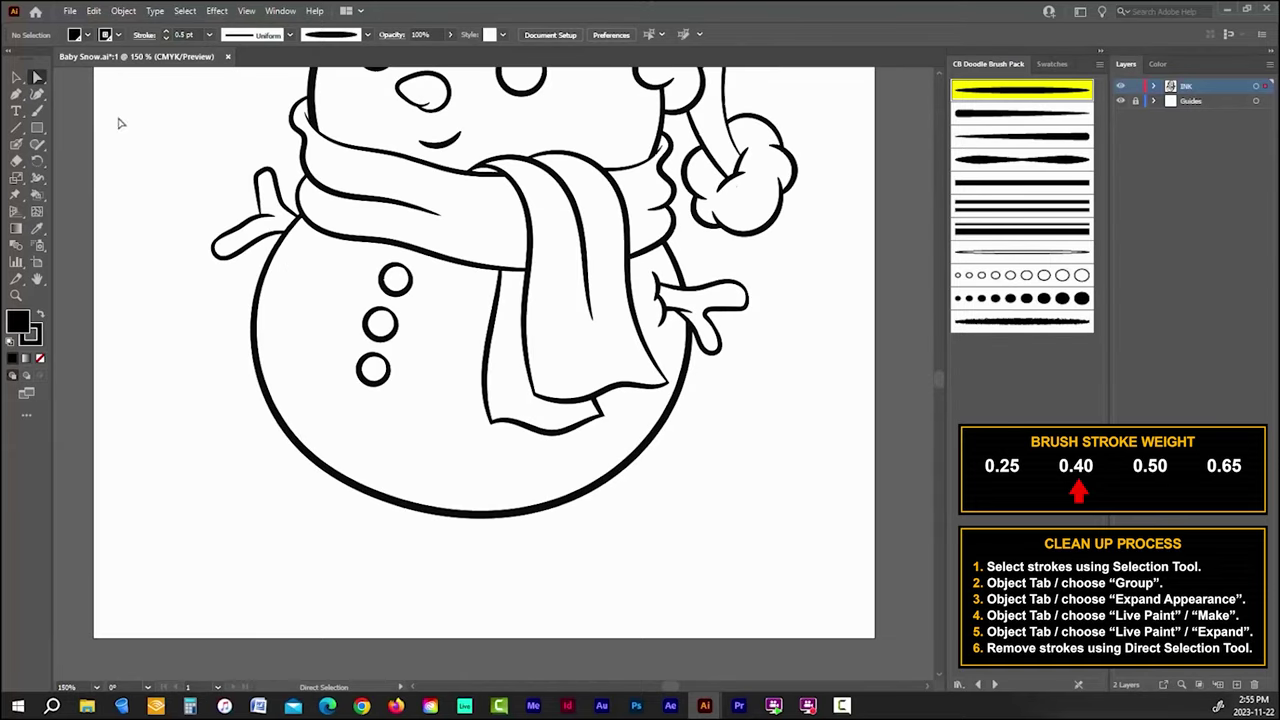
{"action": "double_click", "coordinate": [37, 110]}
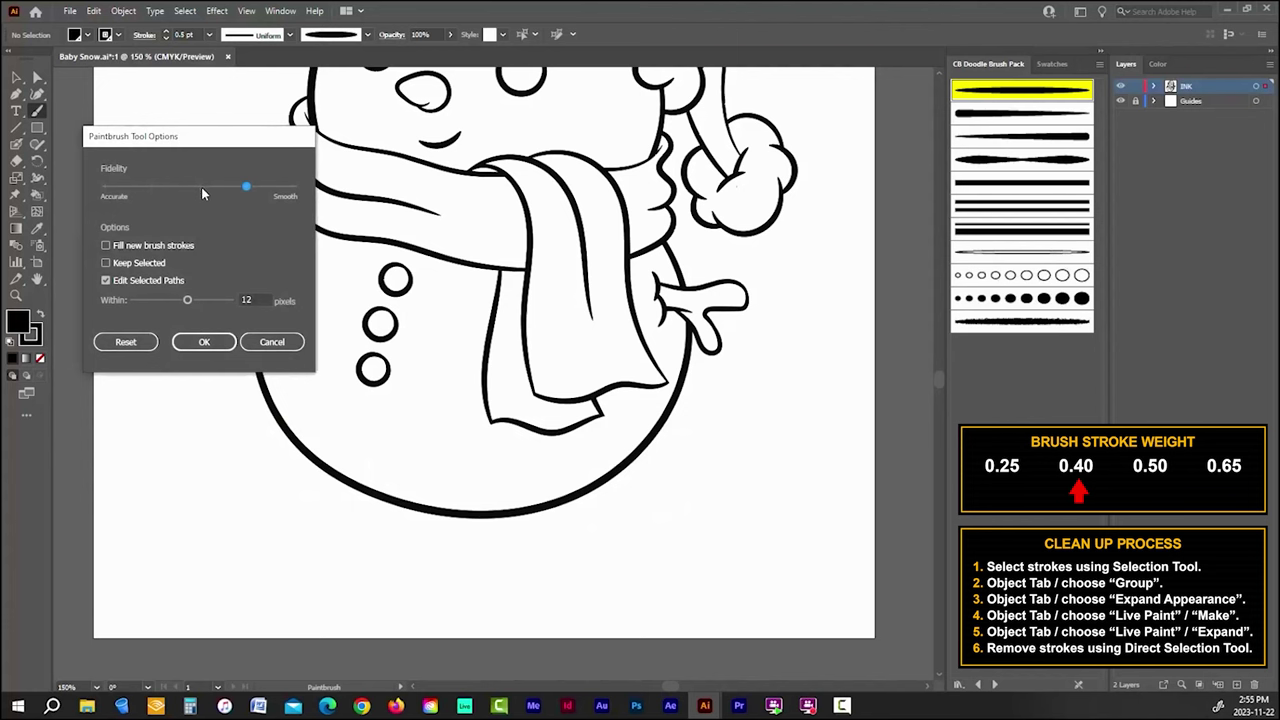
{"action": "left_click", "coordinate": [204, 342]}
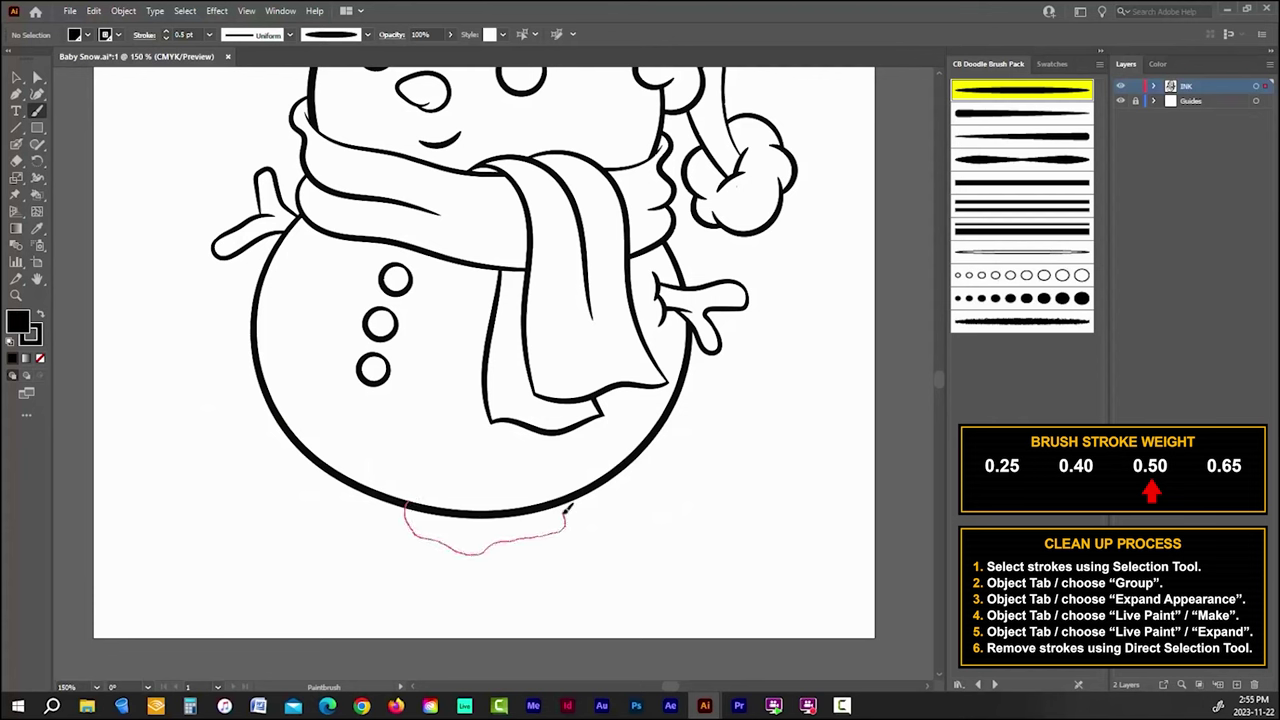
{"action": "left_click_drag", "start_coordinate": [566, 510], "coordinate": [568, 512]}
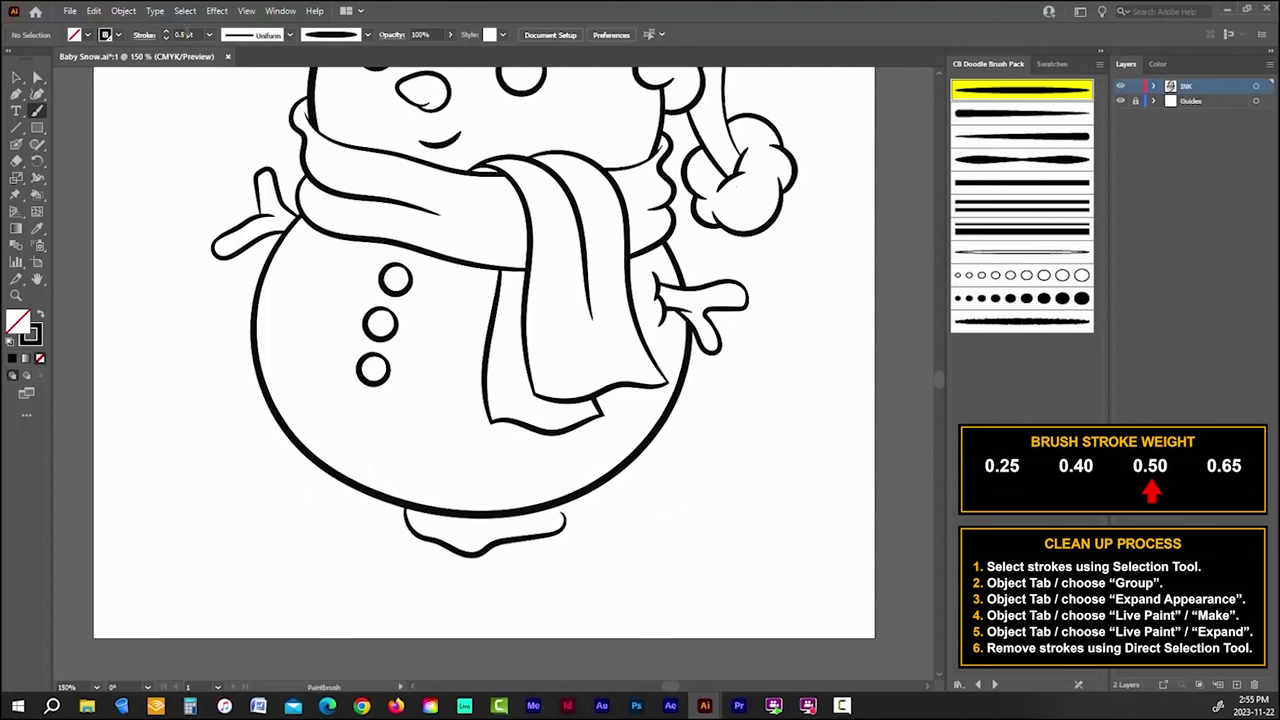
Step: Paint a 0.4 pt arched curve across the body's base, joining both ends of the wavy contour below
{"action": "left_click", "coordinate": [181, 35]}
{"action": "type", "text": "0.4"}
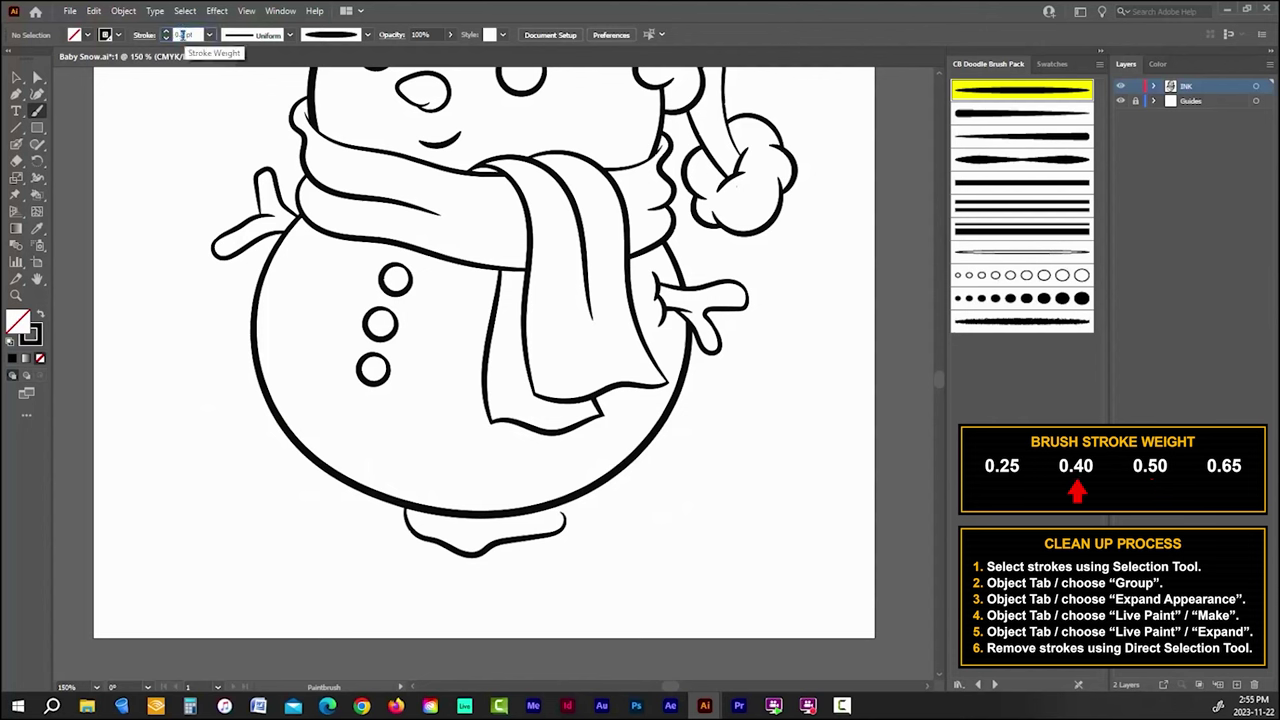
{"action": "key", "text": "Return"}
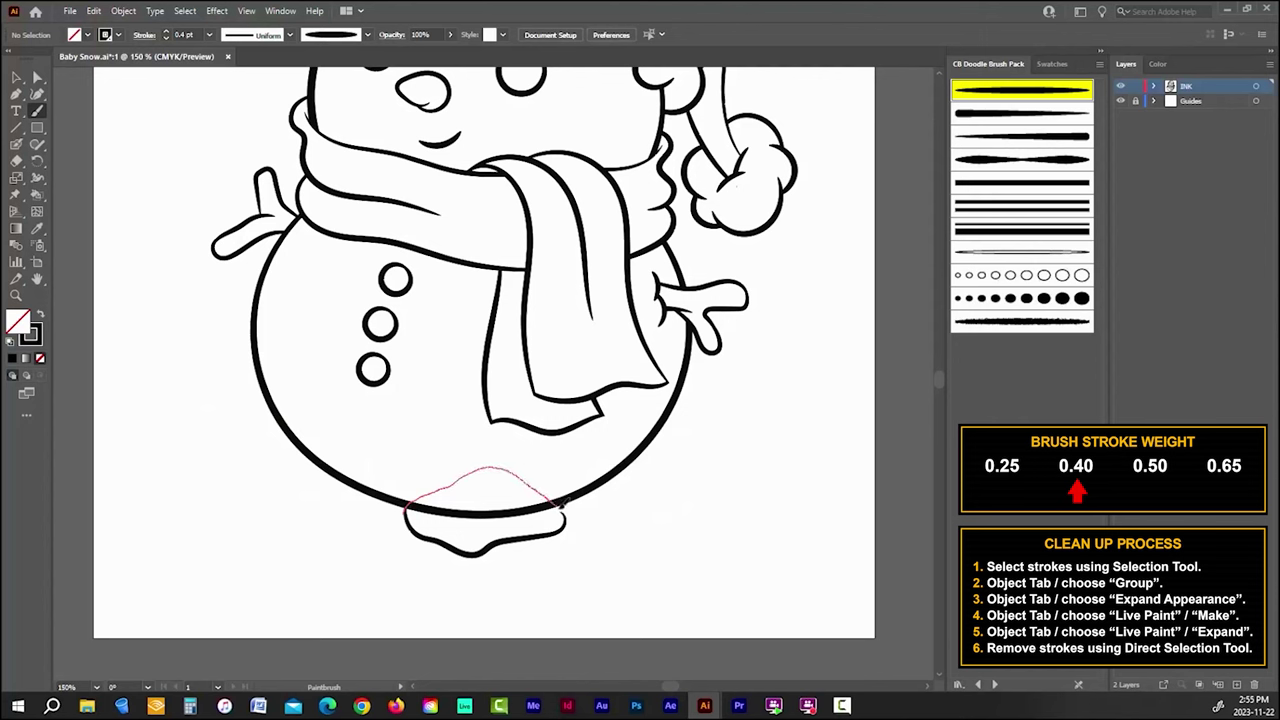
{"action": "left_click_drag", "start_coordinate": [568, 520], "coordinate": [566, 521]}
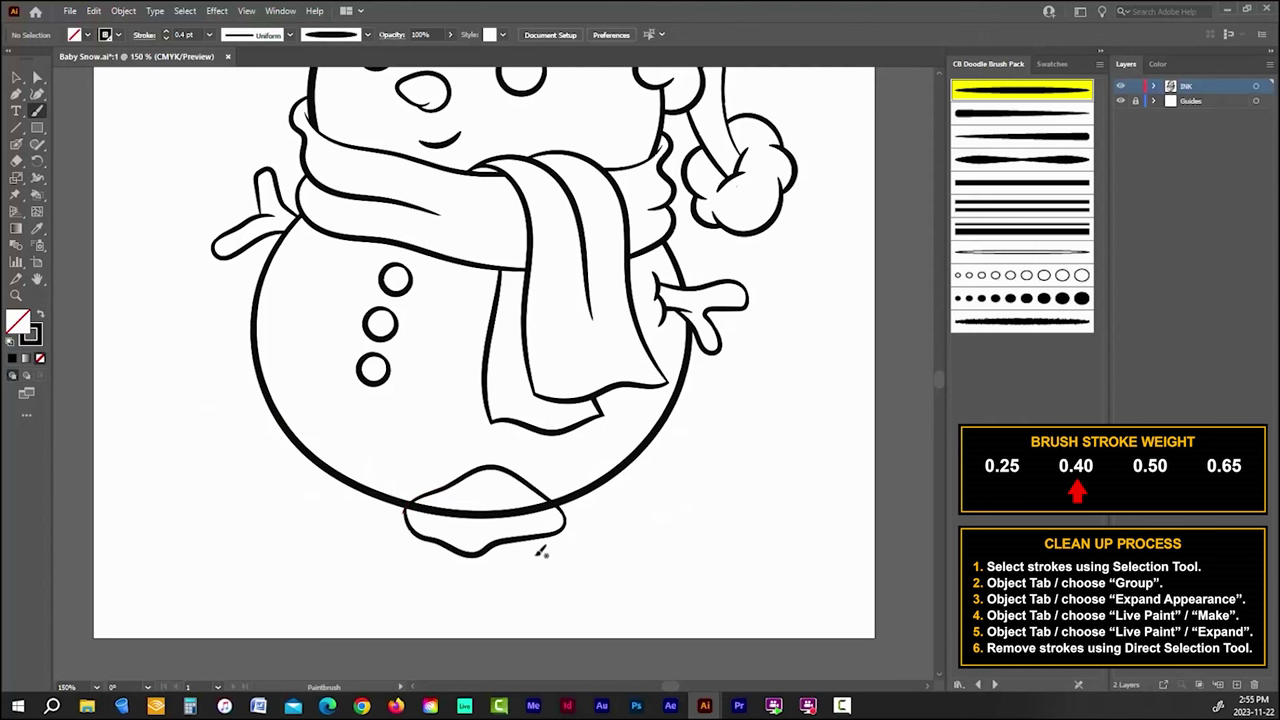
Step: Reshape the left end of the arched curve, moving its end anchor onto the body outline where the lower contour begins
{"action": "scroll", "coordinate": [444, 517], "scroll_direction": "up", "scroll_amount": 2}
{"action": "scroll", "coordinate": [529, 557], "scroll_direction": "up", "scroll_amount": 2}
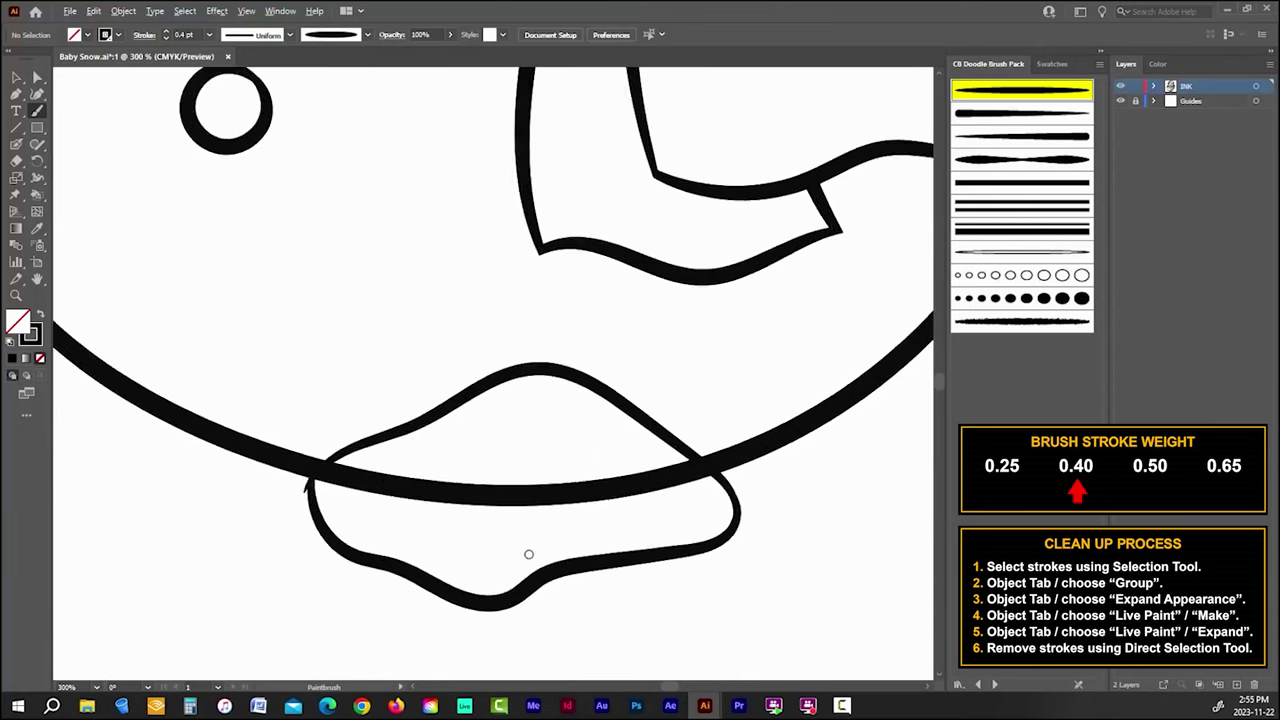
{"action": "left_click", "coordinate": [37, 77]}
{"action": "scroll", "coordinate": [186, 449], "scroll_direction": "up", "scroll_amount": 1}
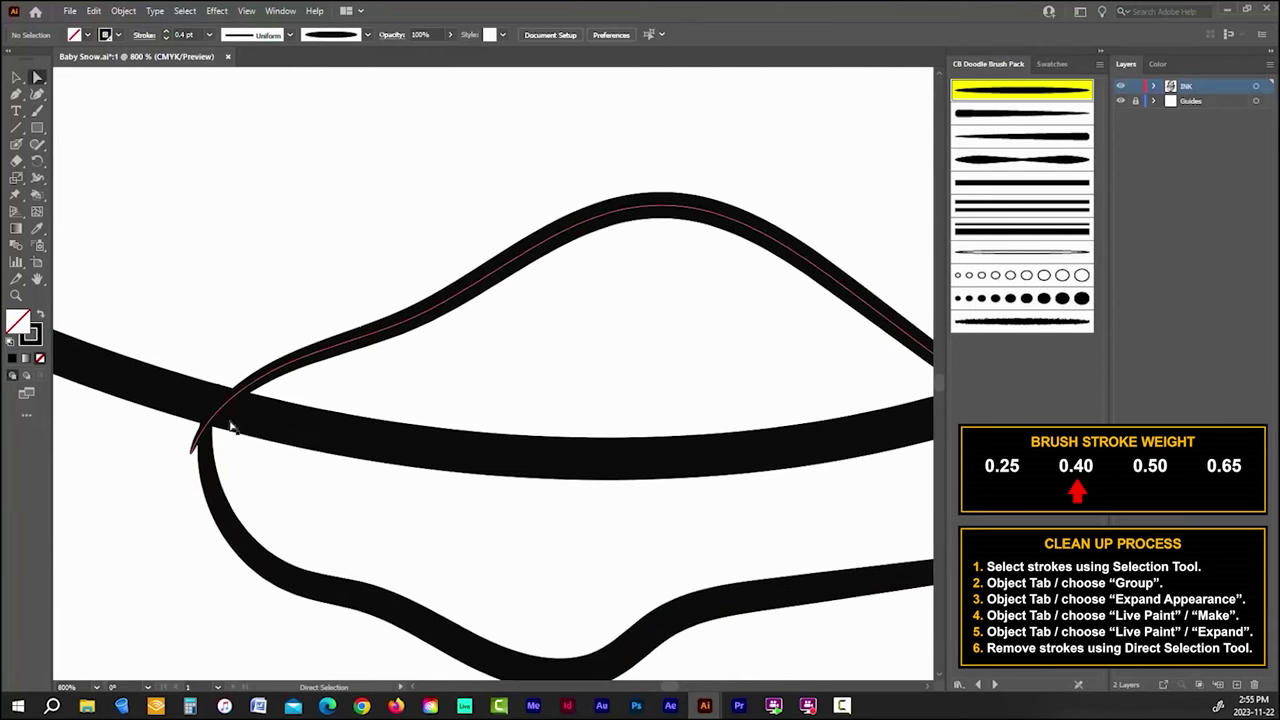
{"action": "left_click", "coordinate": [193, 450]}
{"action": "left_click_drag", "start_coordinate": [193, 450], "coordinate": [207, 420]}
{"action": "left_click_drag", "start_coordinate": [283, 368], "coordinate": [286, 358]}
{"action": "left_click", "coordinate": [230, 328]}
{"action": "scroll", "coordinate": [239, 385], "scroll_direction": "up", "scroll_amount": 4}
{"action": "left_click", "coordinate": [216, 396]}
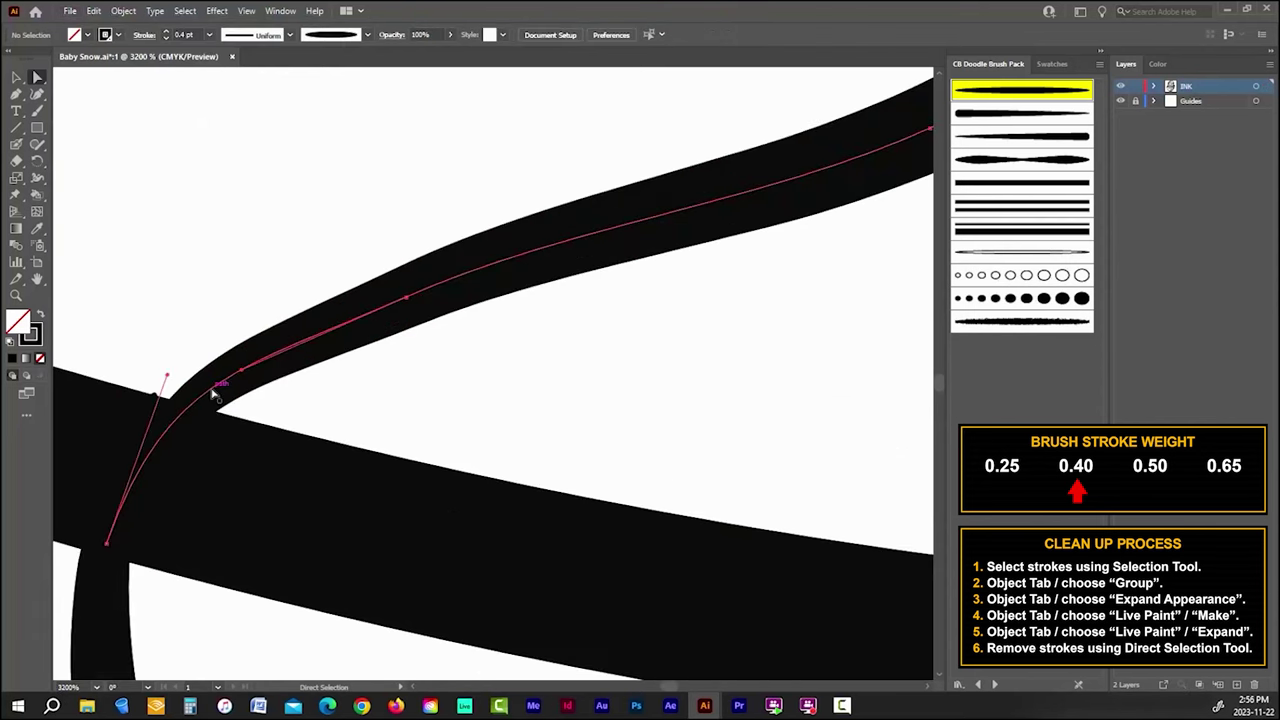
Step: Join the lower contour's left end to the arched curve at the body outline and extend its handle to round the bend
{"action": "left_click", "coordinate": [109, 580]}
{"action": "left_click_drag", "start_coordinate": [163, 391], "coordinate": [193, 395]}
{"action": "scroll", "coordinate": [318, 485], "scroll_direction": "down", "scroll_amount": 3}
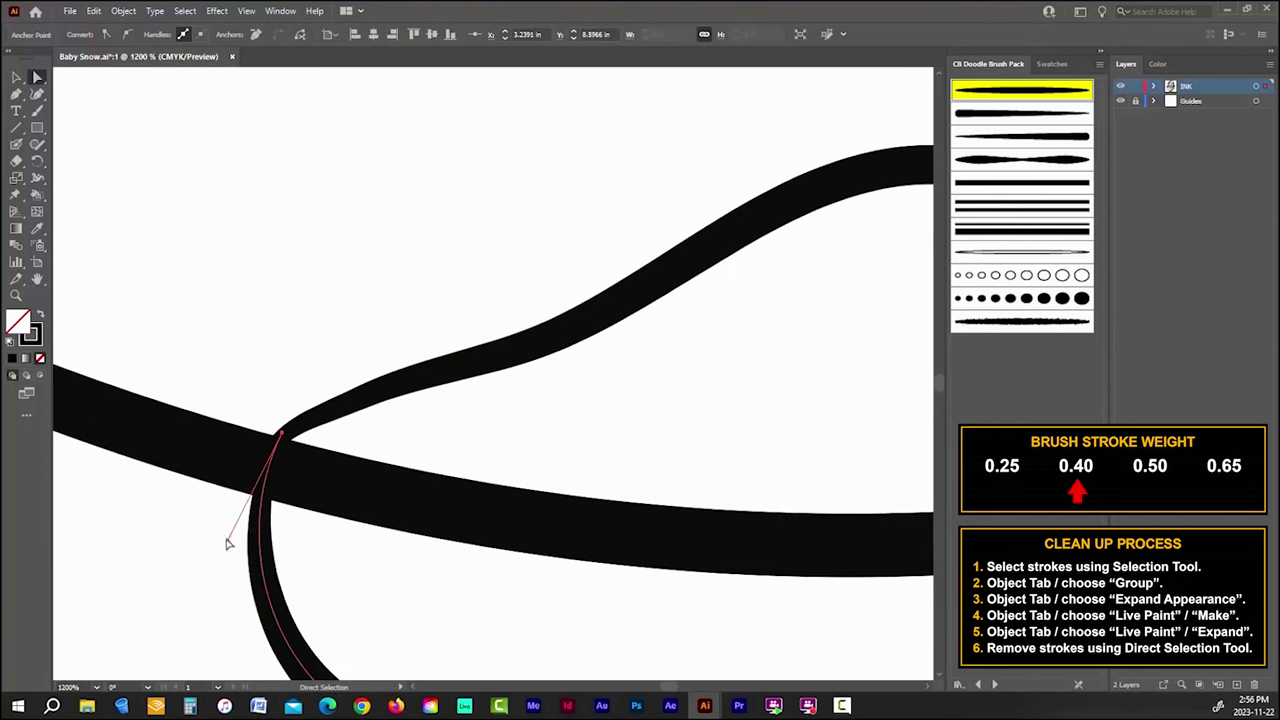
{"action": "left_click_drag", "start_coordinate": [228, 543], "coordinate": [213, 560]}
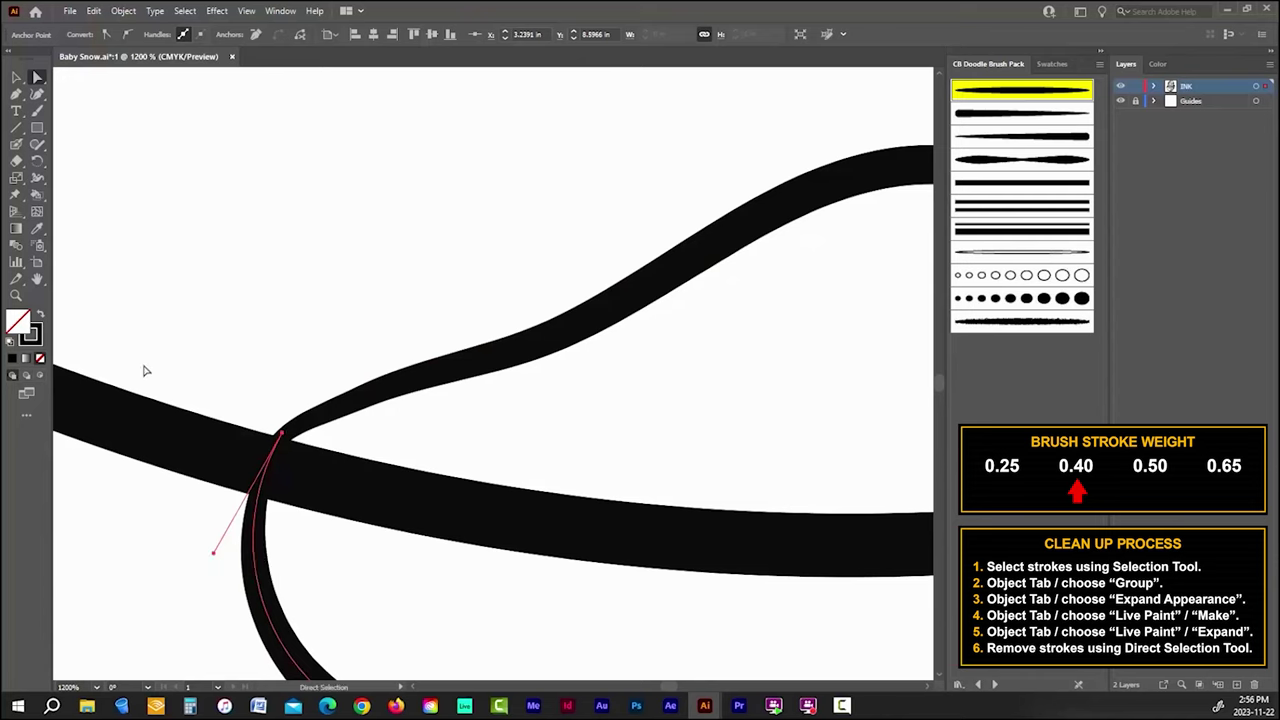
{"action": "left_click", "coordinate": [143, 371]}
{"action": "scroll", "coordinate": [171, 414], "scroll_direction": "down", "scroll_amount": 5}
{"action": "scroll", "coordinate": [537, 434], "scroll_direction": "up", "scroll_amount": 8}
{"action": "scroll", "coordinate": [432, 437], "scroll_direction": "down", "scroll_amount": 6}
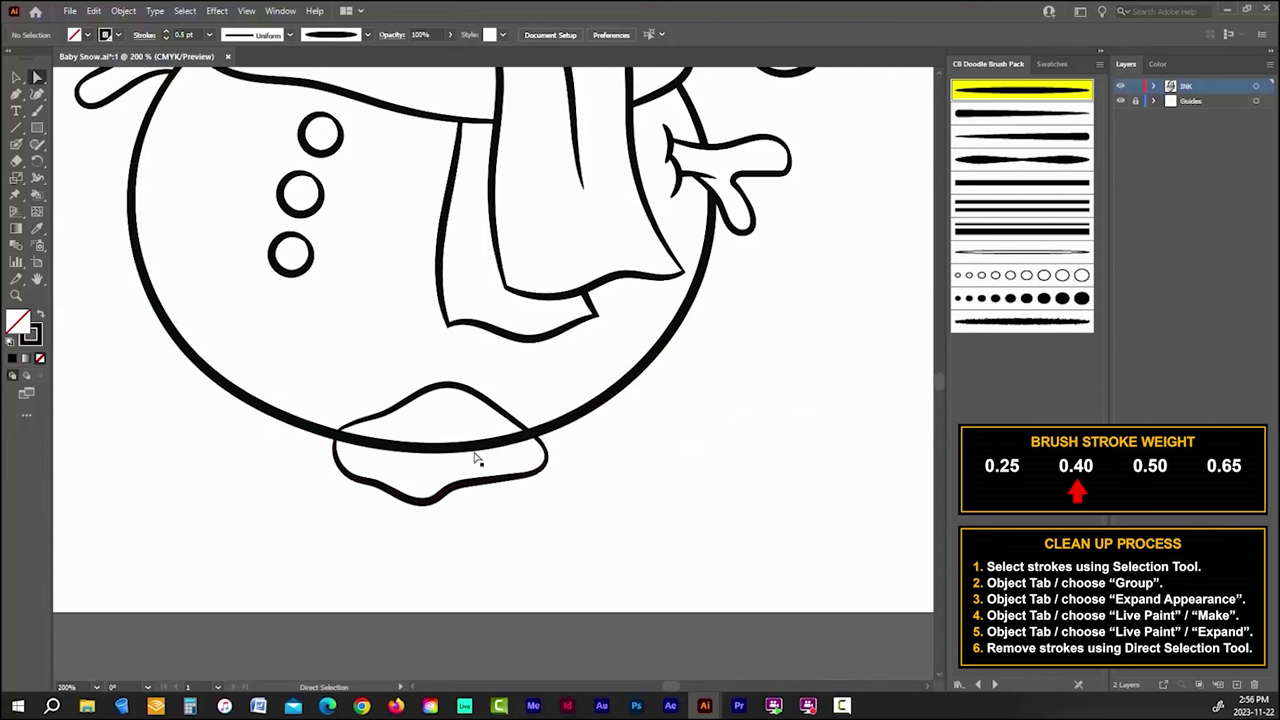
Step: Paint two wavy 0.5 pt snow curves stepping up and outward from the right side of the snow contour
{"action": "key", "text": "b"}
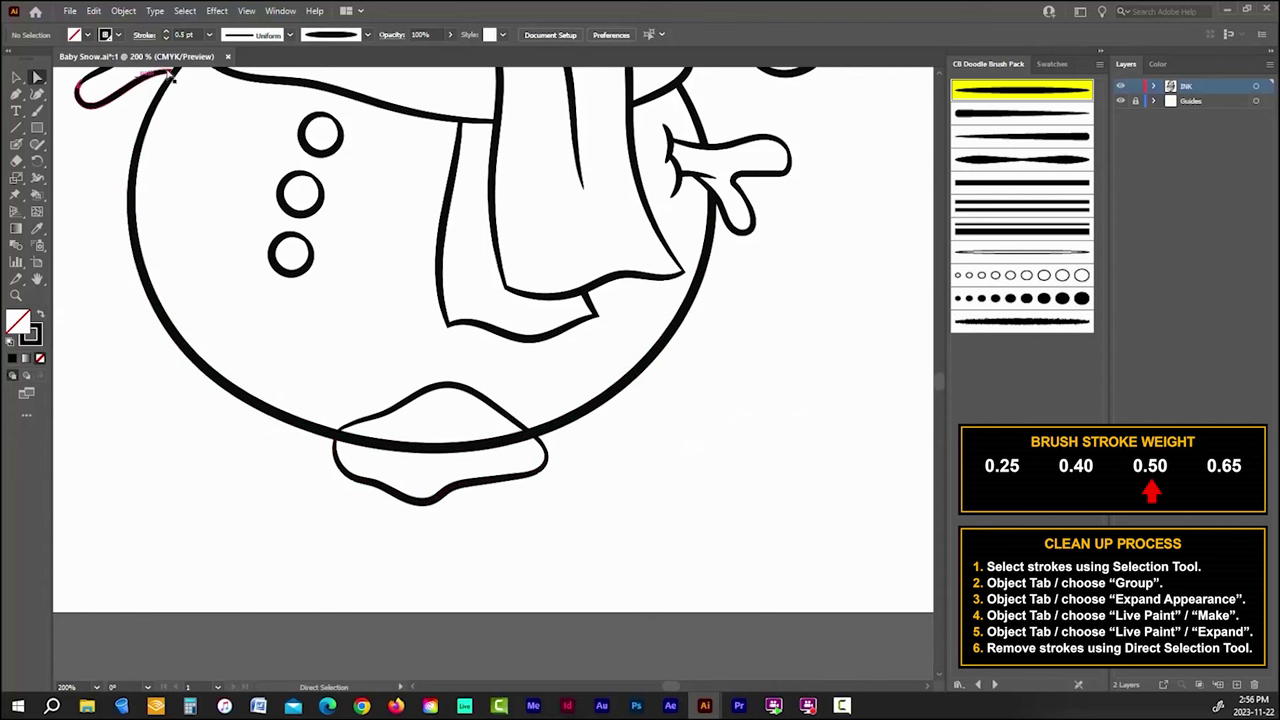
{"action": "scroll", "coordinate": [540, 530], "scroll_direction": "up", "scroll_amount": 2}
{"action": "left_click_drag", "start_coordinate": [580, 521], "coordinate": [630, 522]}
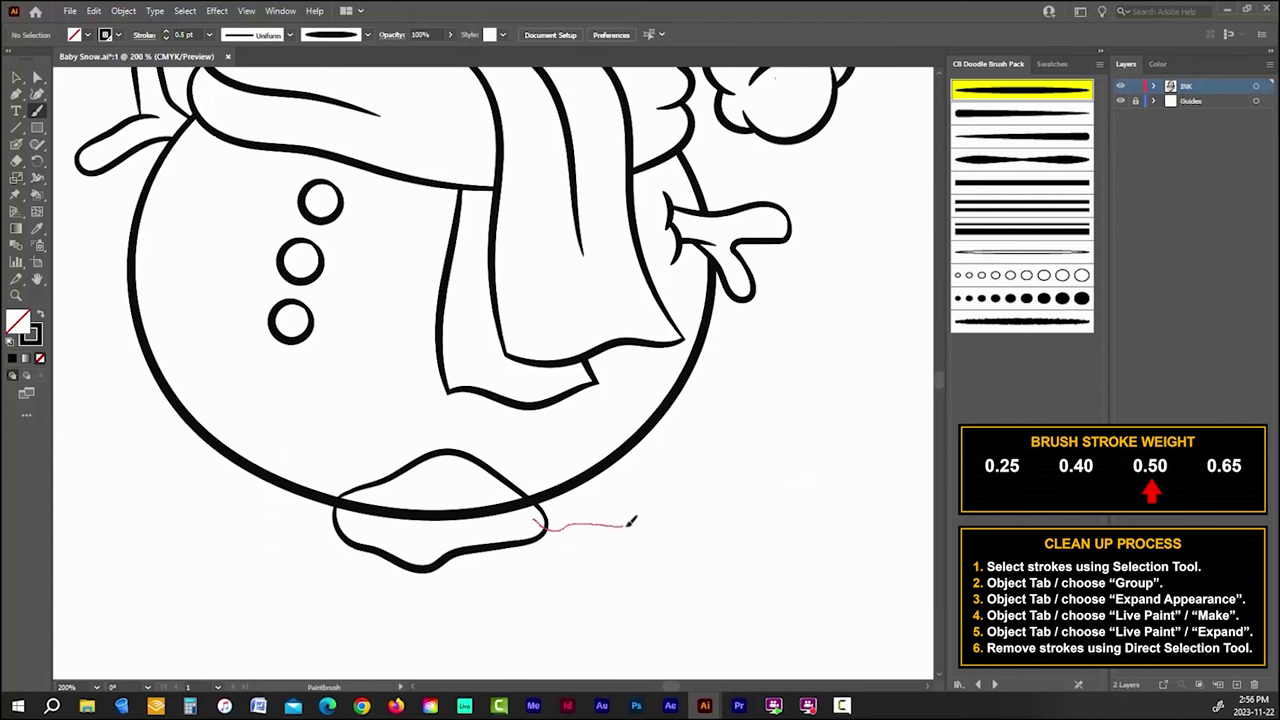
{"action": "left_click_drag", "start_coordinate": [661, 466], "coordinate": [661, 468]}
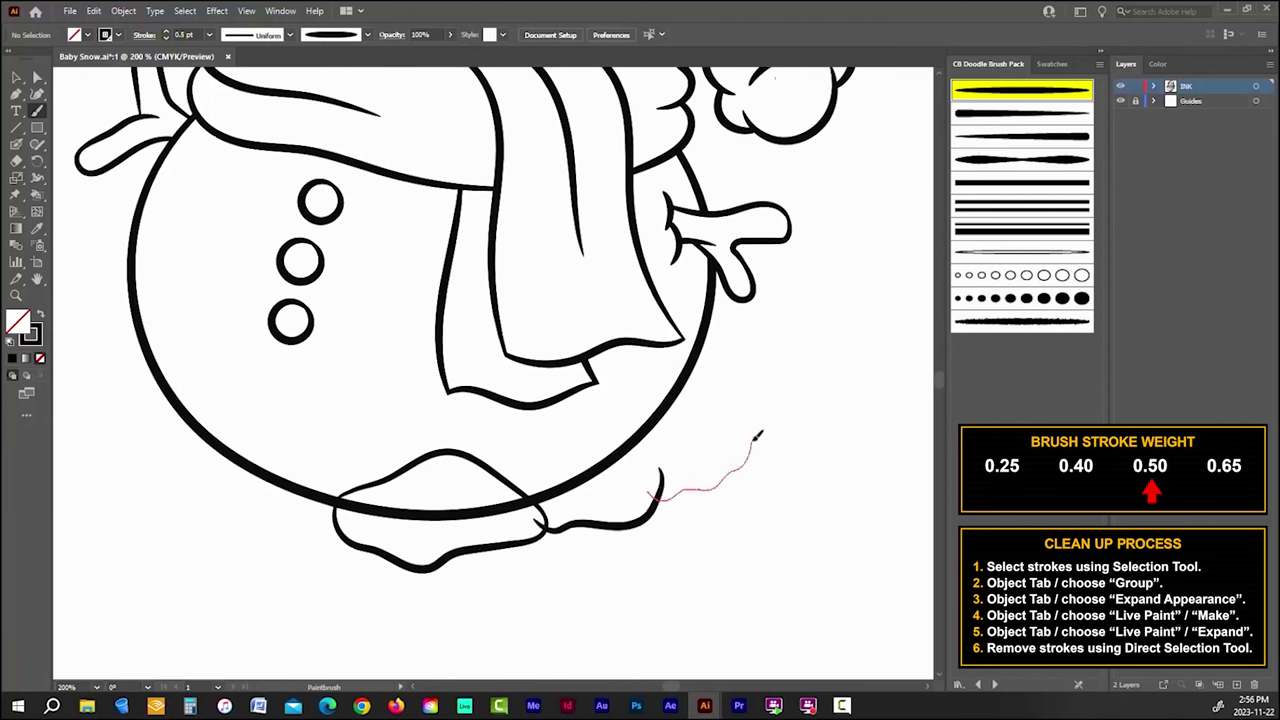
{"action": "left_click_drag", "start_coordinate": [757, 437], "coordinate": [758, 435]}
{"action": "scroll", "coordinate": [478, 507], "scroll_direction": "left", "scroll_amount": 3}
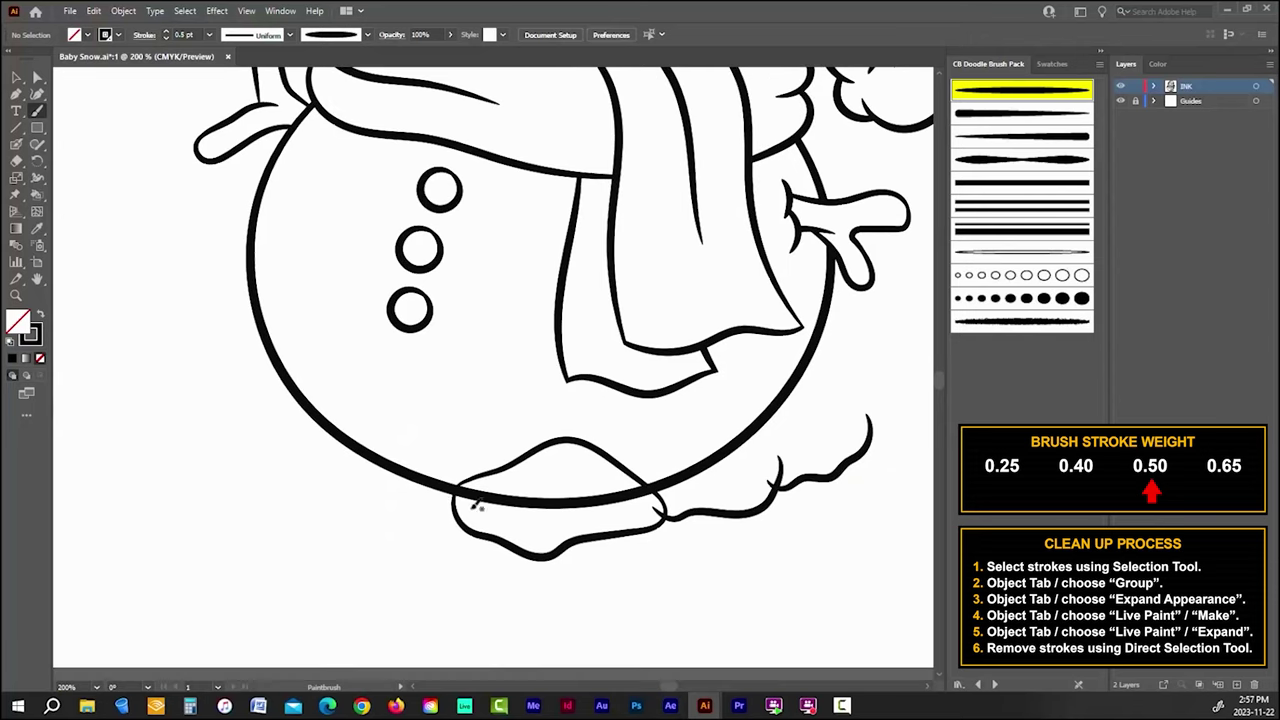
Step: Paint two wavy 0.5 pt snow curves rising outward from the left side of the snow contour
{"action": "left_click_drag", "start_coordinate": [366, 478], "coordinate": [453, 518]}
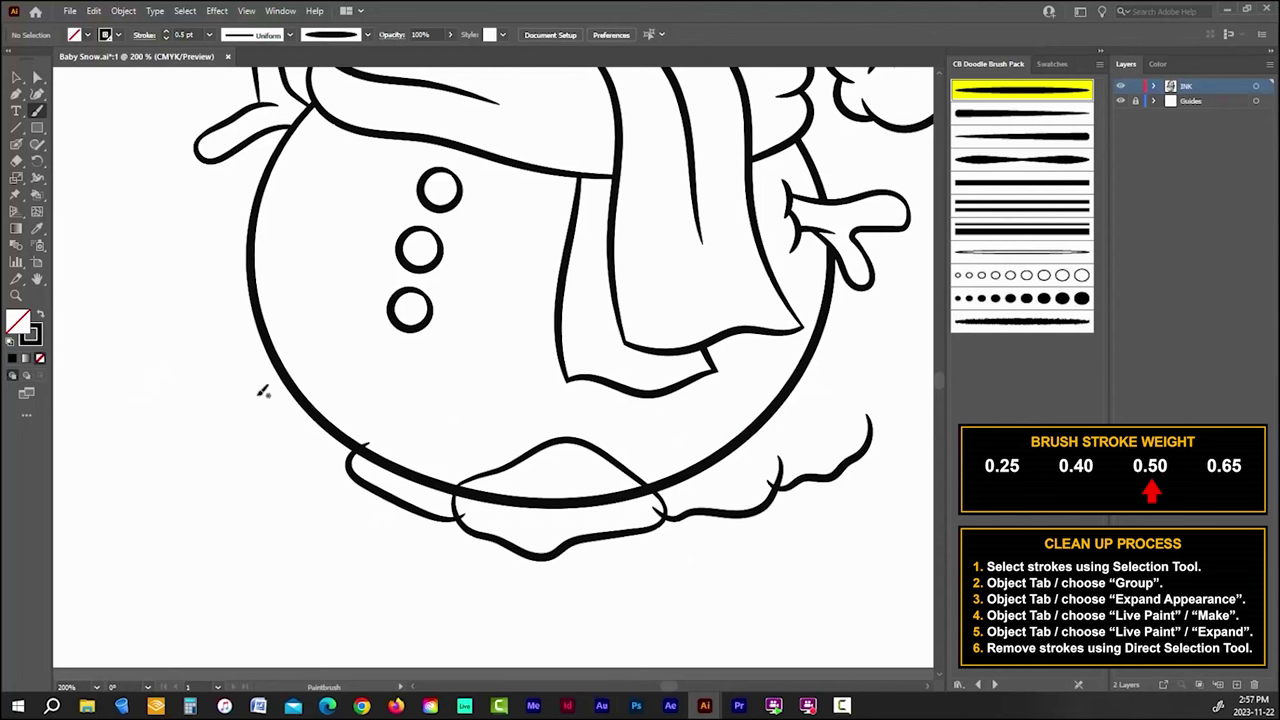
{"action": "left_click_drag", "start_coordinate": [258, 391], "coordinate": [247, 422]}
{"action": "left_click_drag", "start_coordinate": [365, 478], "coordinate": [368, 480]}
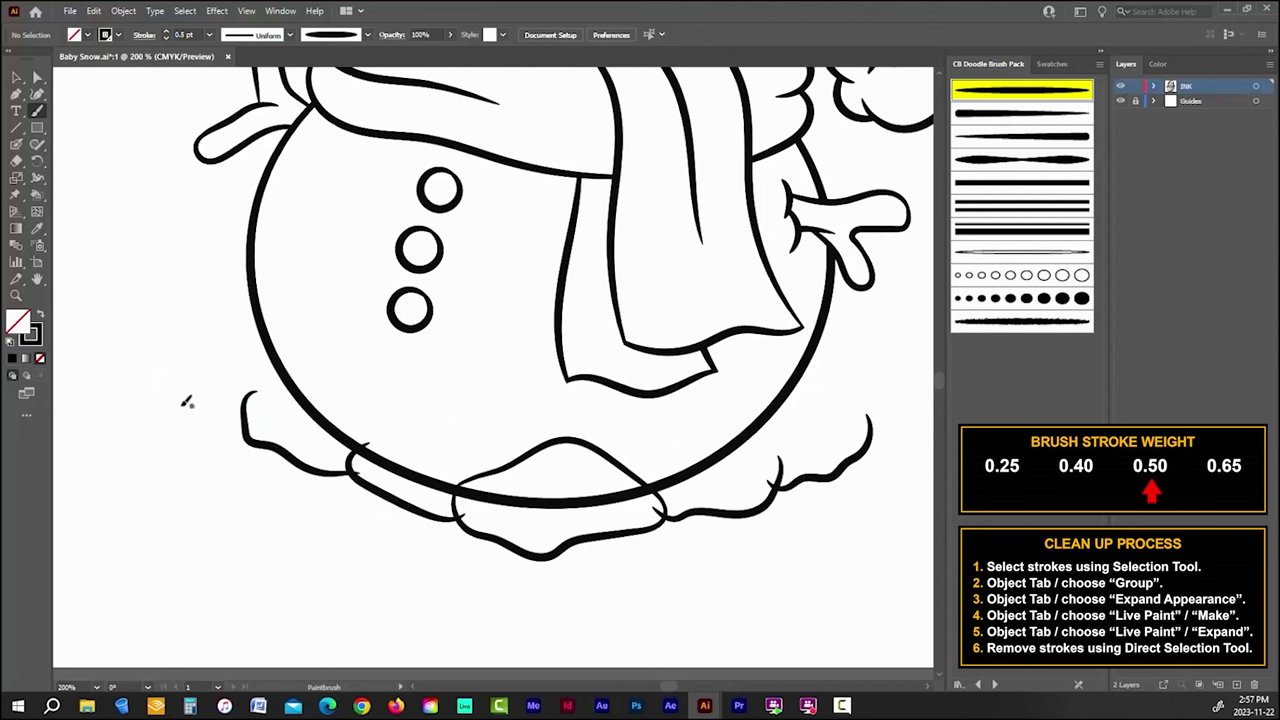
Step: Add an outer 0.5 pt wavy curve to the left snow contour and paint 0.4 pt upper outlines on the two outer left mounds
{"action": "mouse_move", "coordinate": [149, 362]}
{"action": "left_mouse_down"}
{"action": "mouse_move", "coordinate": [140, 370]}
{"action": "mouse_move", "coordinate": [192, 396]}
{"action": "mouse_move", "coordinate": [246, 401]}
{"action": "left_mouse_up"}
{"action": "scroll", "coordinate": [703, 517], "scroll_direction": "up", "scroll_amount": 2}
{"action": "scroll", "coordinate": [703, 517], "scroll_direction": "right", "scroll_amount": 2}
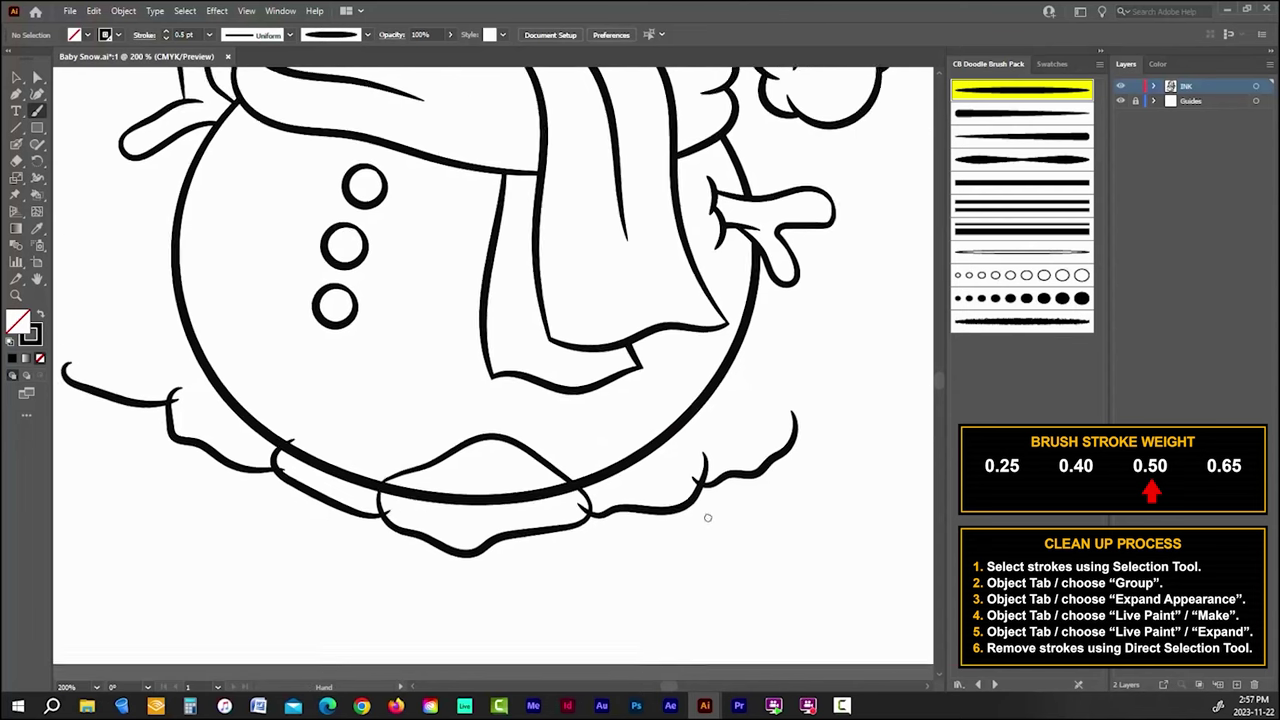
{"action": "scroll", "coordinate": [589, 223], "scroll_direction": "down", "scroll_amount": 2}
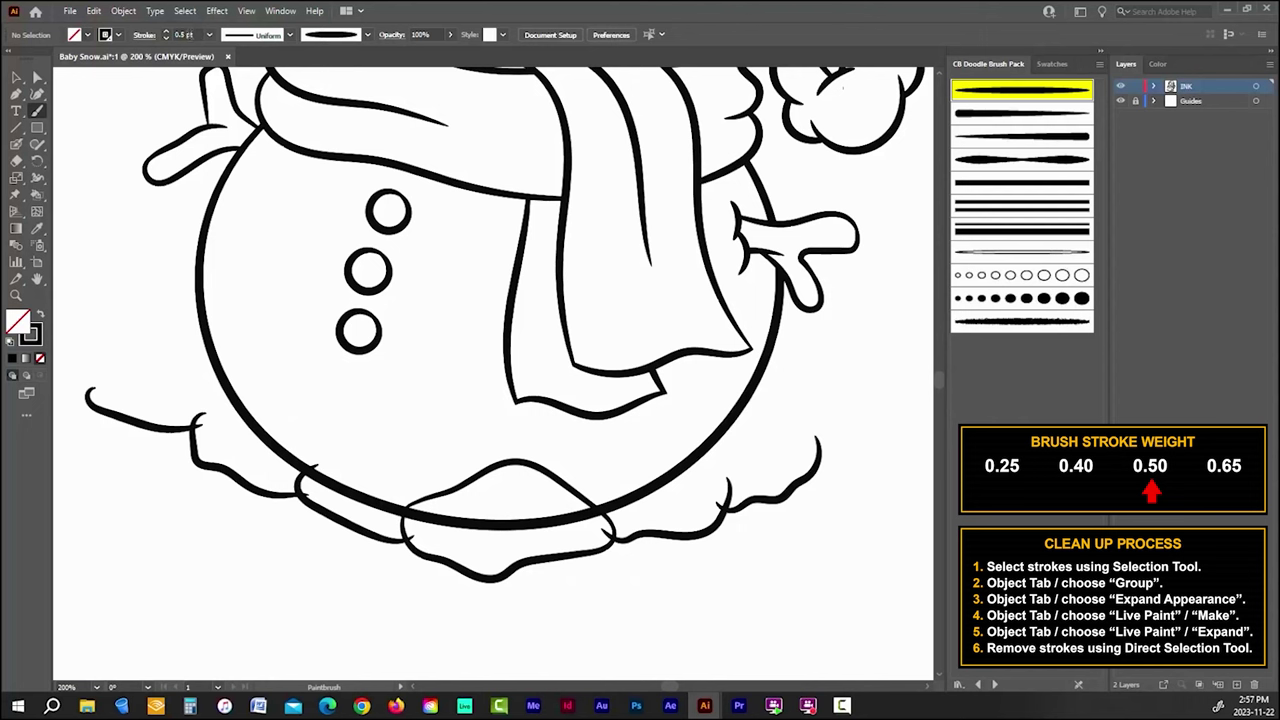
{"action": "left_click", "coordinate": [165, 38]}
{"action": "mouse_move", "coordinate": [157, 365]}
{"action": "left_mouse_down"}
{"action": "mouse_move", "coordinate": [232, 384]}
{"action": "mouse_move", "coordinate": [208, 411]}
{"action": "mouse_move", "coordinate": [251, 397]}
{"action": "mouse_move", "coordinate": [288, 414]}
{"action": "mouse_move", "coordinate": [336, 410]}
{"action": "mouse_move", "coordinate": [378, 444]}
{"action": "left_mouse_up"}
Step: Smooth the bend where the second left mound's upper outline meets its side by shifting an anchor and adjusting its direction handle
{"action": "scroll", "coordinate": [236, 392], "scroll_direction": "up", "scroll_amount": 6}
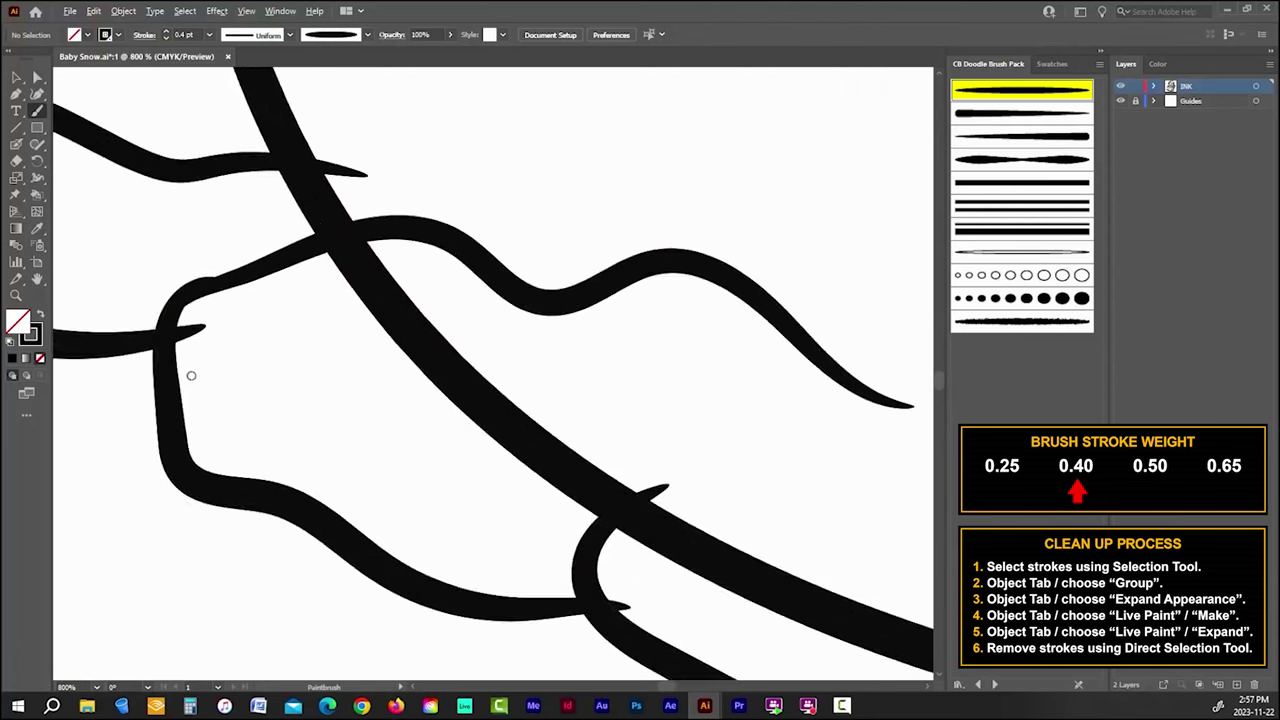
{"action": "key", "text": "a"}
{"action": "left_click", "coordinate": [303, 312]}
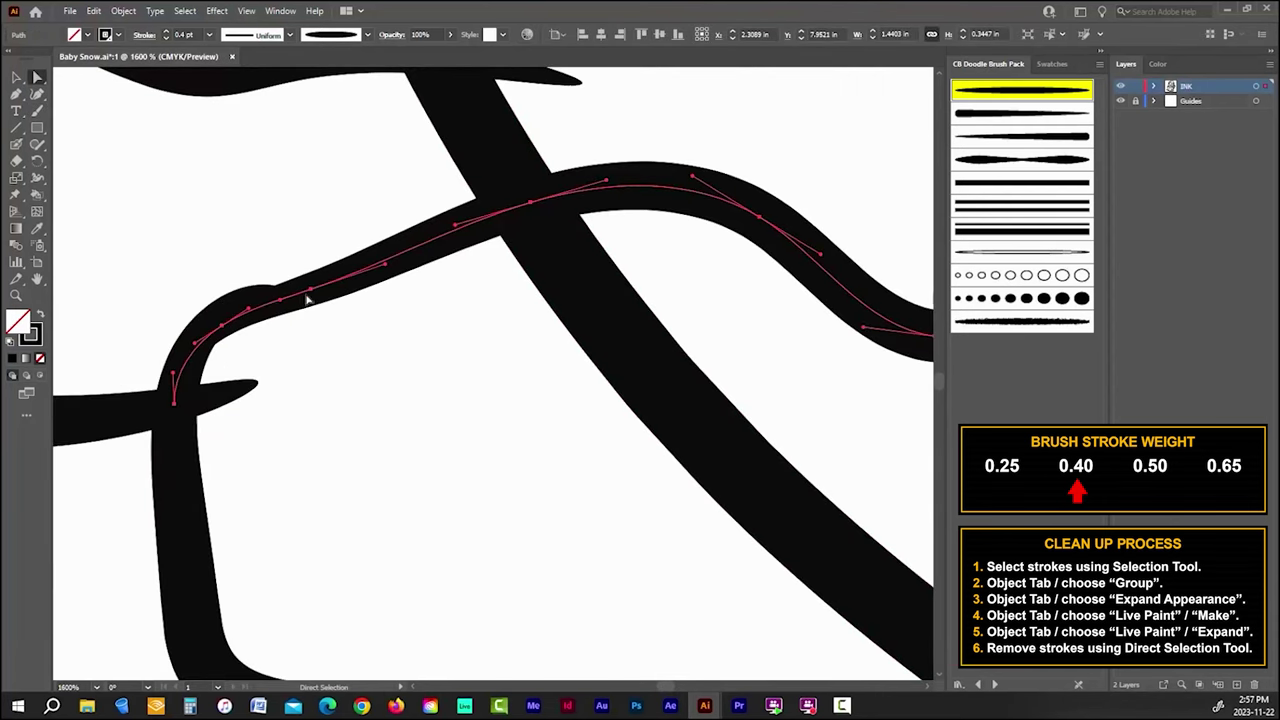
{"action": "left_click_drag", "start_coordinate": [310, 289], "coordinate": [308, 278]}
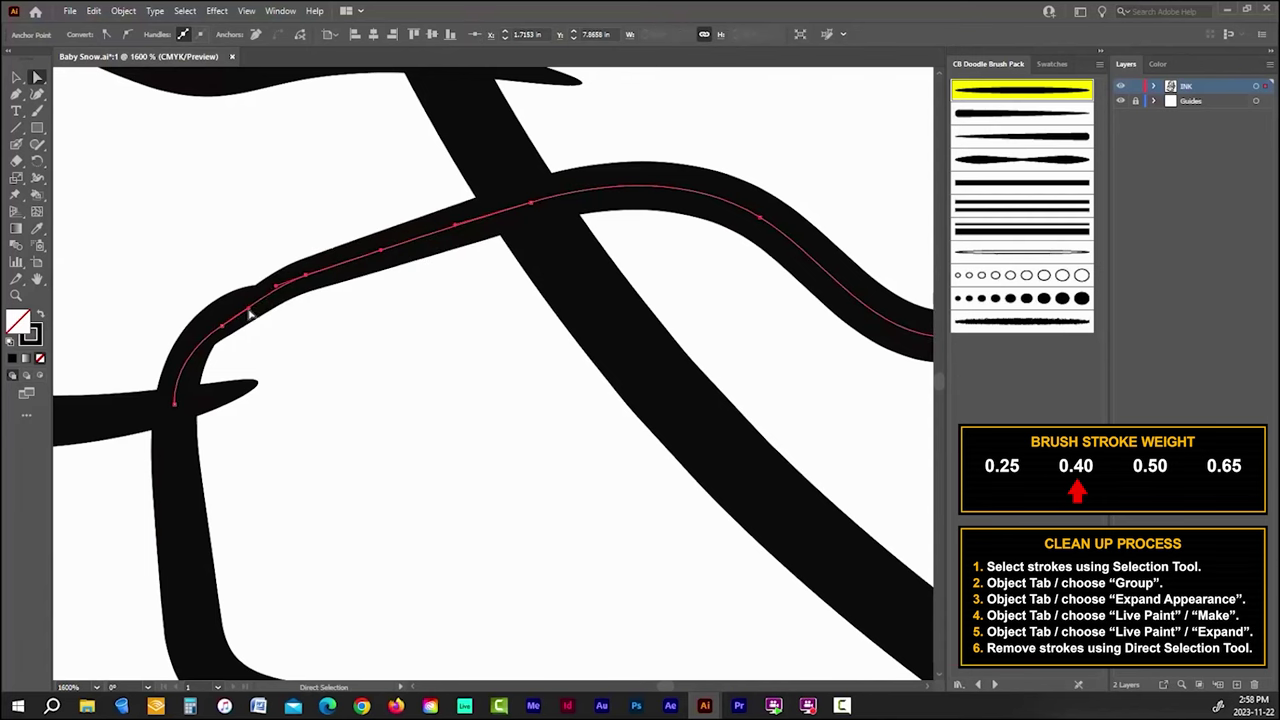
{"action": "left_click_drag", "start_coordinate": [220, 331], "coordinate": [251, 323]}
{"action": "scroll", "coordinate": [208, 231], "scroll_direction": "down", "scroll_amount": 6}
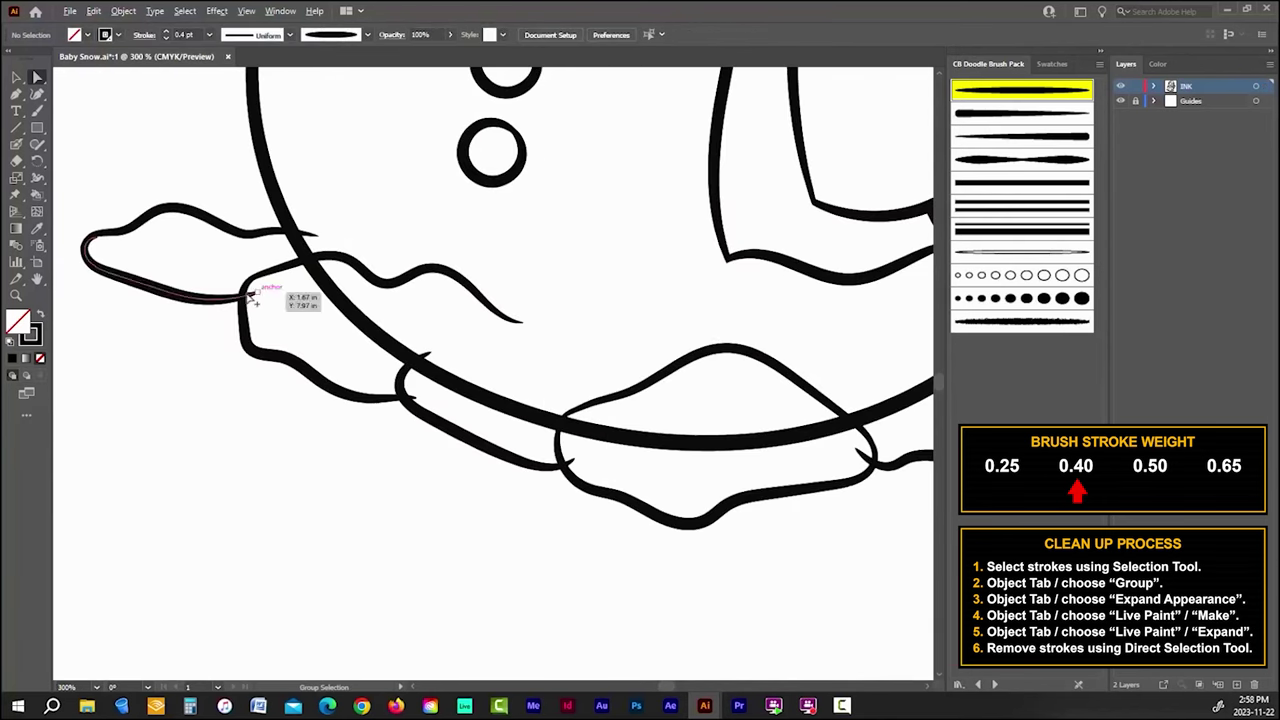
{"action": "scroll", "coordinate": [257, 286], "scroll_direction": "down", "scroll_amount": 3}
{"action": "left_click", "coordinate": [443, 614]}
Step: Paint 0.4 pt upper outlines across the snowman's body for the mounds immediately left and right of the central one
{"action": "left_click", "coordinate": [37, 110]}
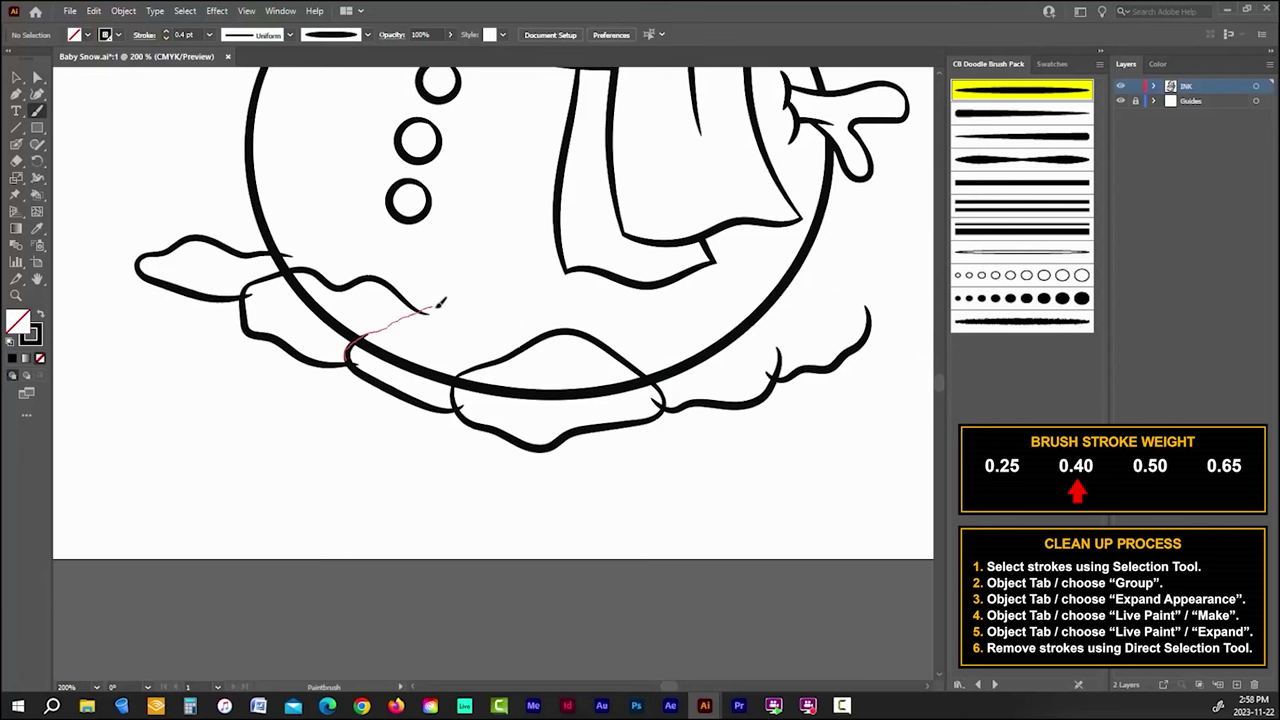
{"action": "mouse_move", "coordinate": [441, 302]}
{"action": "left_mouse_down"}
{"action": "mouse_move", "coordinate": [491, 299]}
{"action": "mouse_move", "coordinate": [555, 341]}
{"action": "left_mouse_up"}
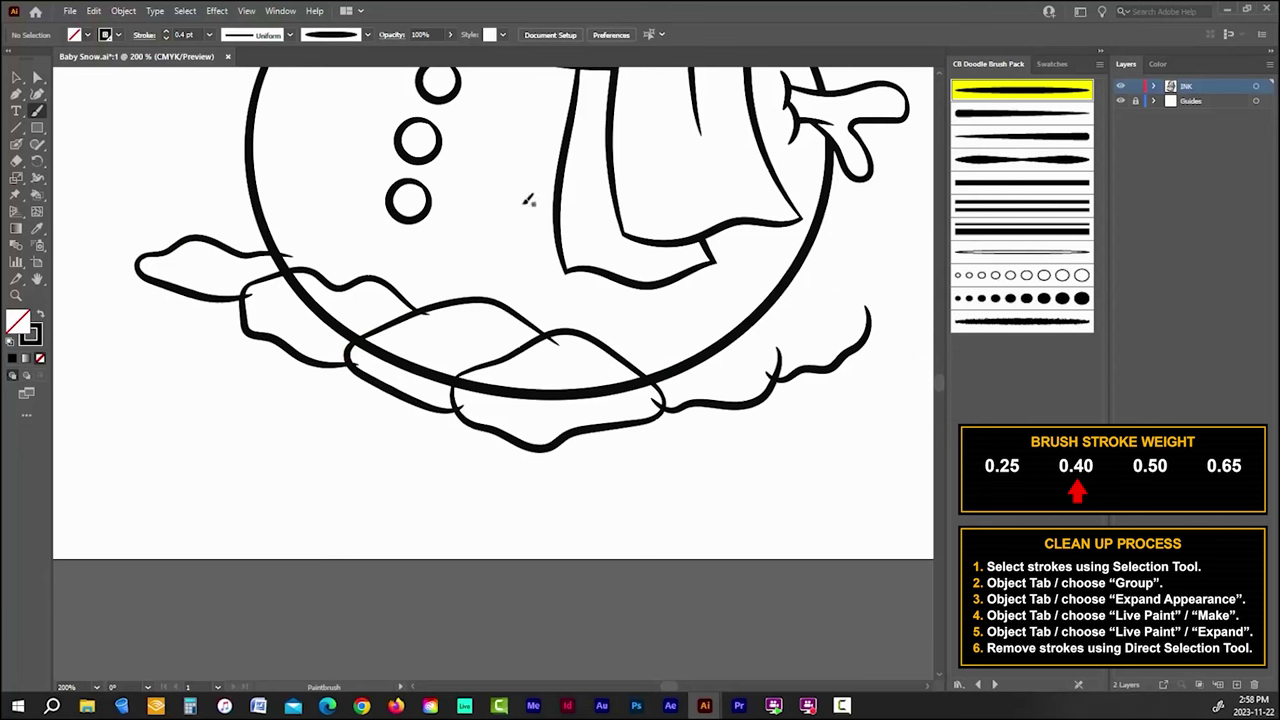
{"action": "scroll", "coordinate": [465, 292], "scroll_direction": "up", "scroll_amount": 4}
{"action": "scroll", "coordinate": [403, 332], "scroll_direction": "down", "scroll_amount": 6}
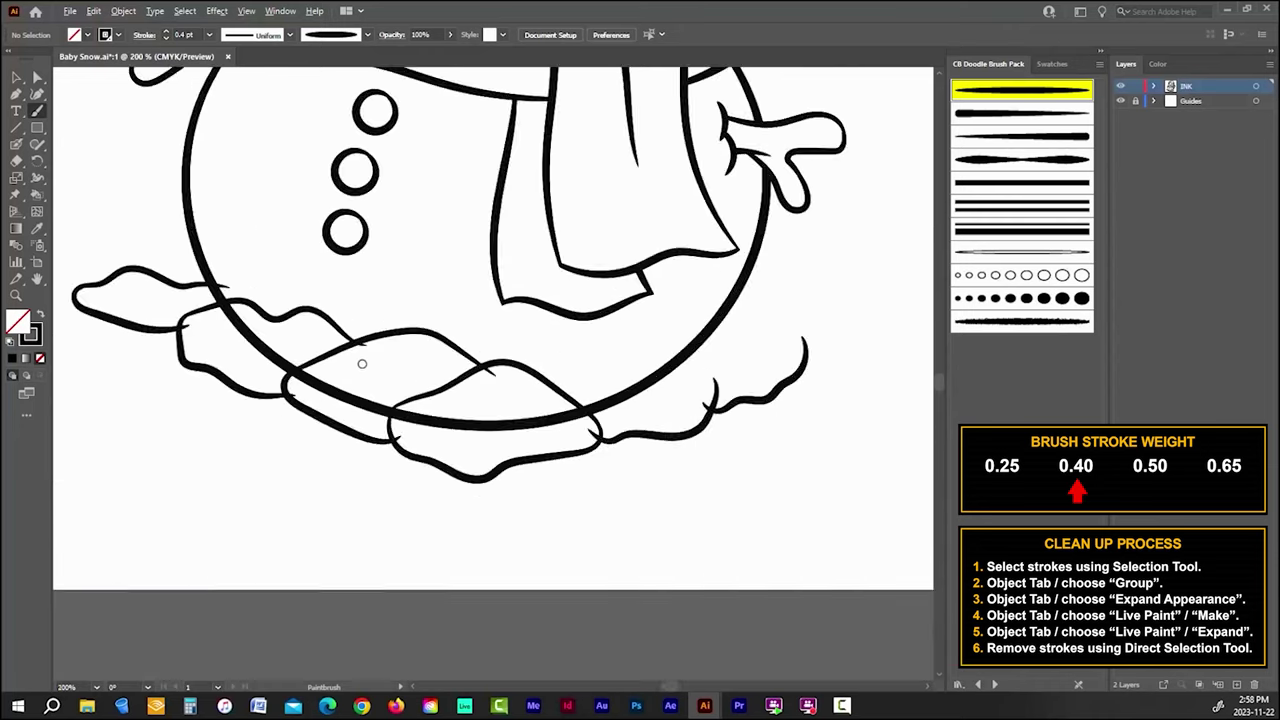
{"action": "scroll", "coordinate": [583, 397], "scroll_direction": "up", "scroll_amount": 3}
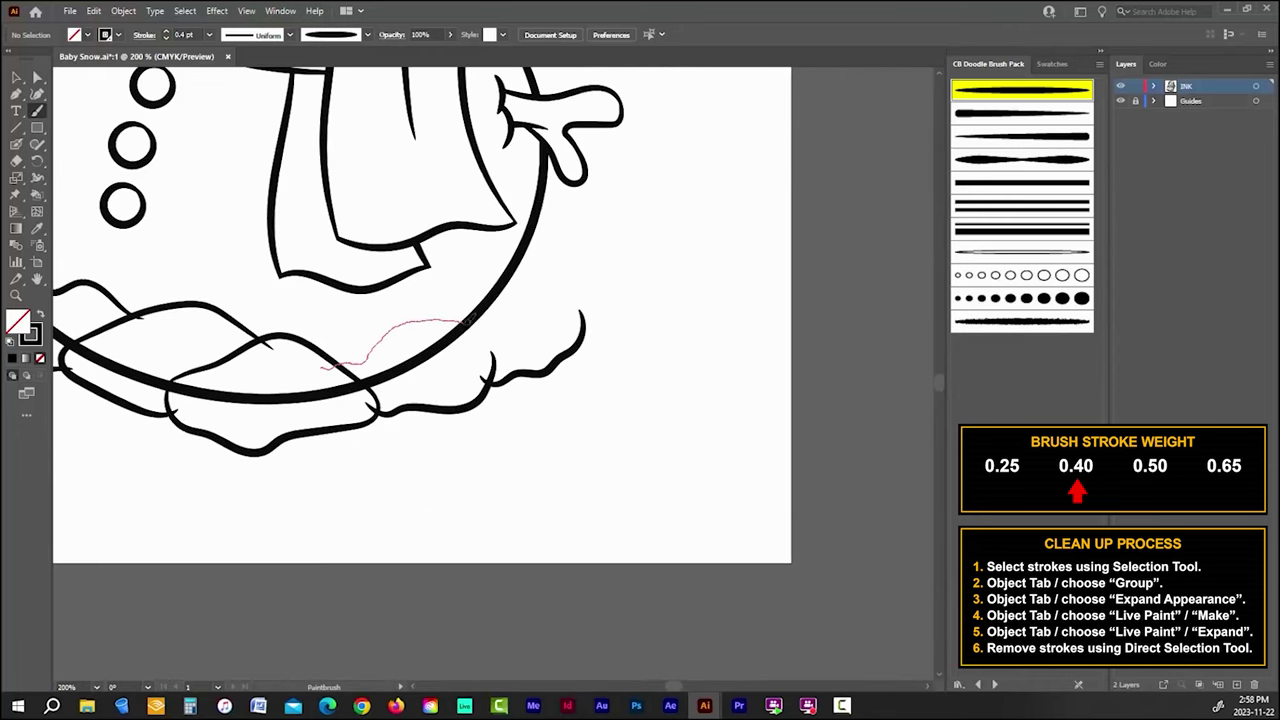
{"action": "left_click_drag", "start_coordinate": [494, 378], "coordinate": [492, 384]}
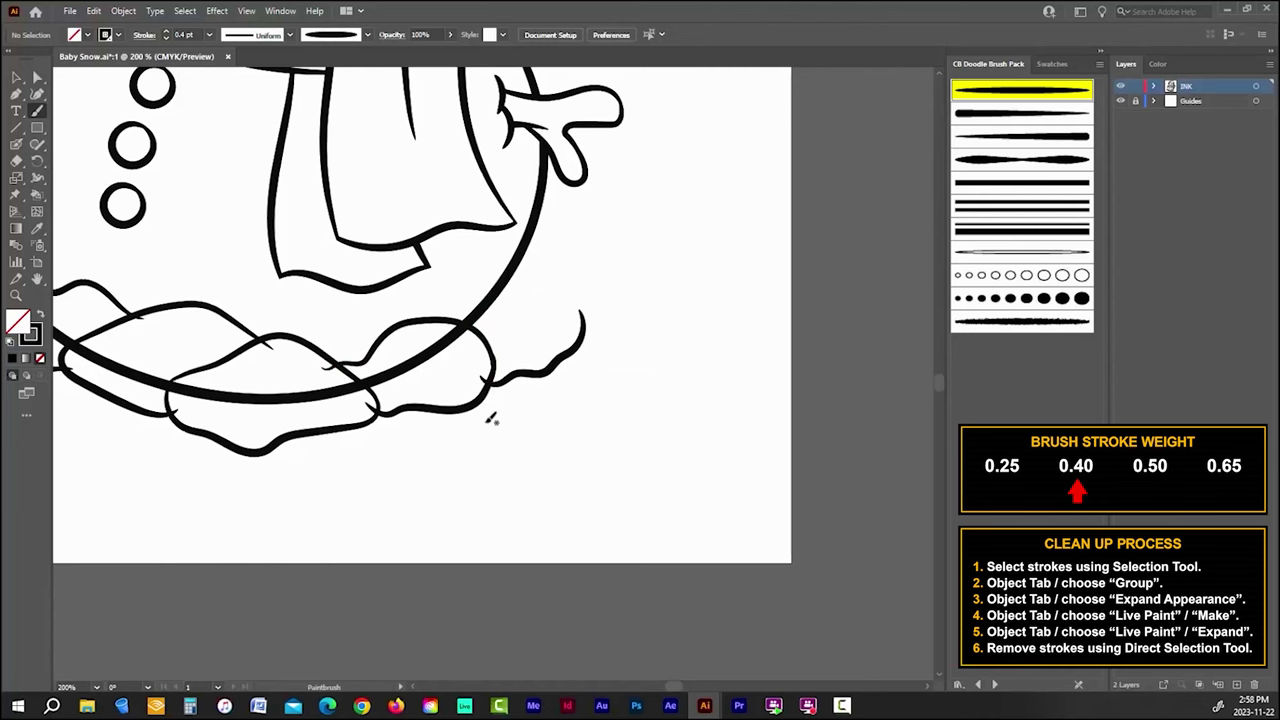
Step: Blend the inner right mound's upper outline into its lower contour by adjusting the curve handles and moving the end anchor
{"action": "scroll", "coordinate": [540, 305], "scroll_direction": "up", "scroll_amount": 5}
{"action": "key", "text": "a"}
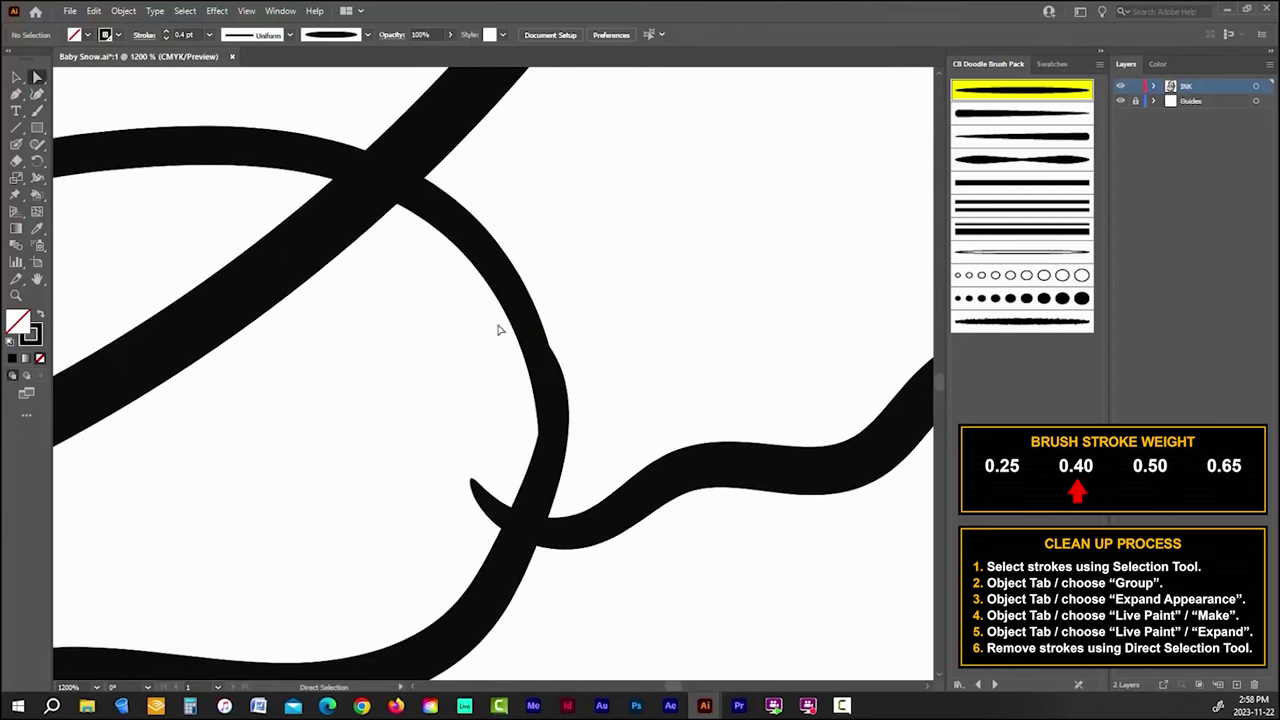
{"action": "left_click", "coordinate": [554, 410]}
{"action": "left_click_drag", "start_coordinate": [541, 281], "coordinate": [556, 267]}
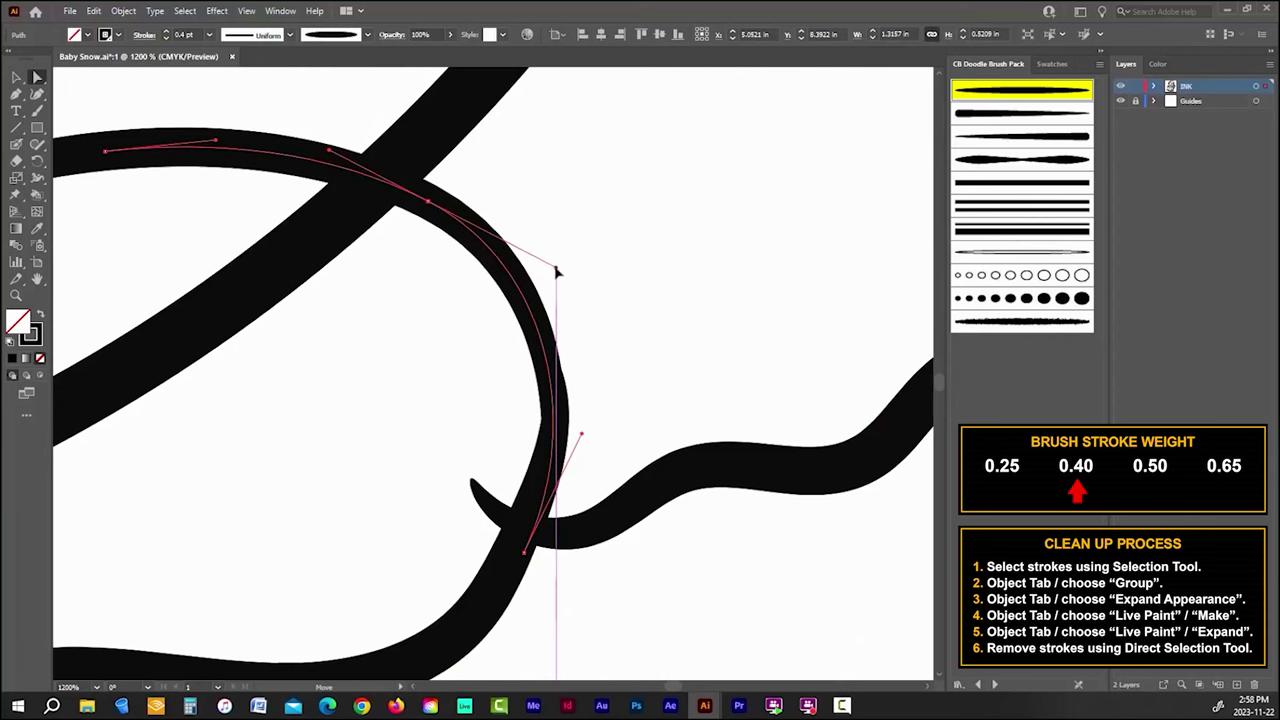
{"action": "left_click", "coordinate": [525, 554]}
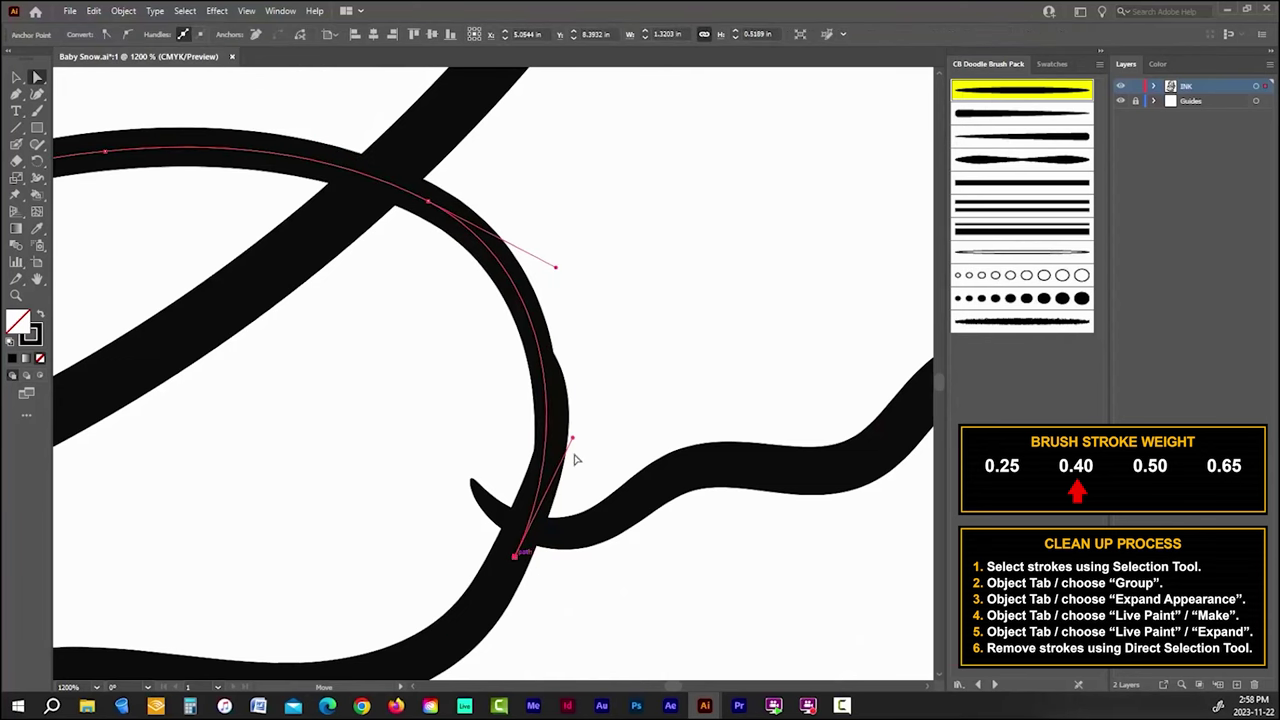
{"action": "left_click_drag", "start_coordinate": [580, 437], "coordinate": [594, 429]}
{"action": "left_click", "coordinate": [597, 349]}
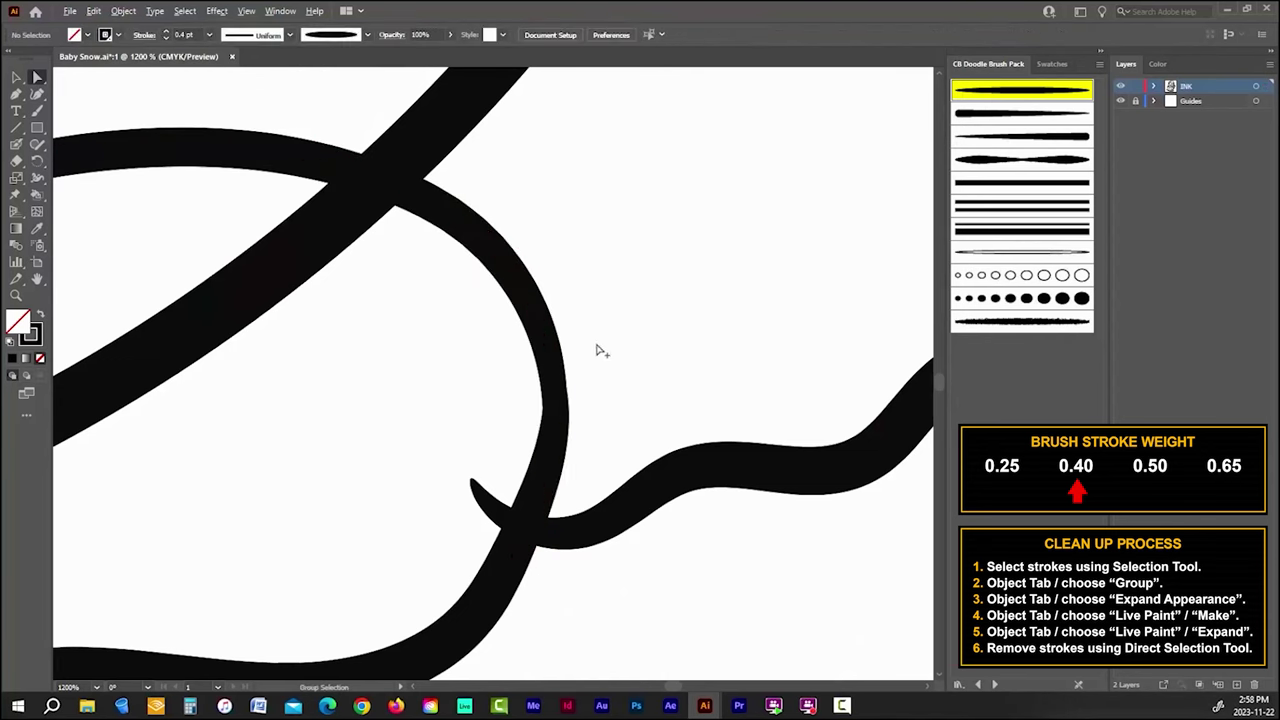
Step: Paint a wavy 0.4 pt upper outline from the body's edge around to close the outermost right snow mound
{"action": "scroll", "coordinate": [663, 309], "scroll_direction": "down", "scroll_amount": 5}
{"action": "key", "text": "b"}
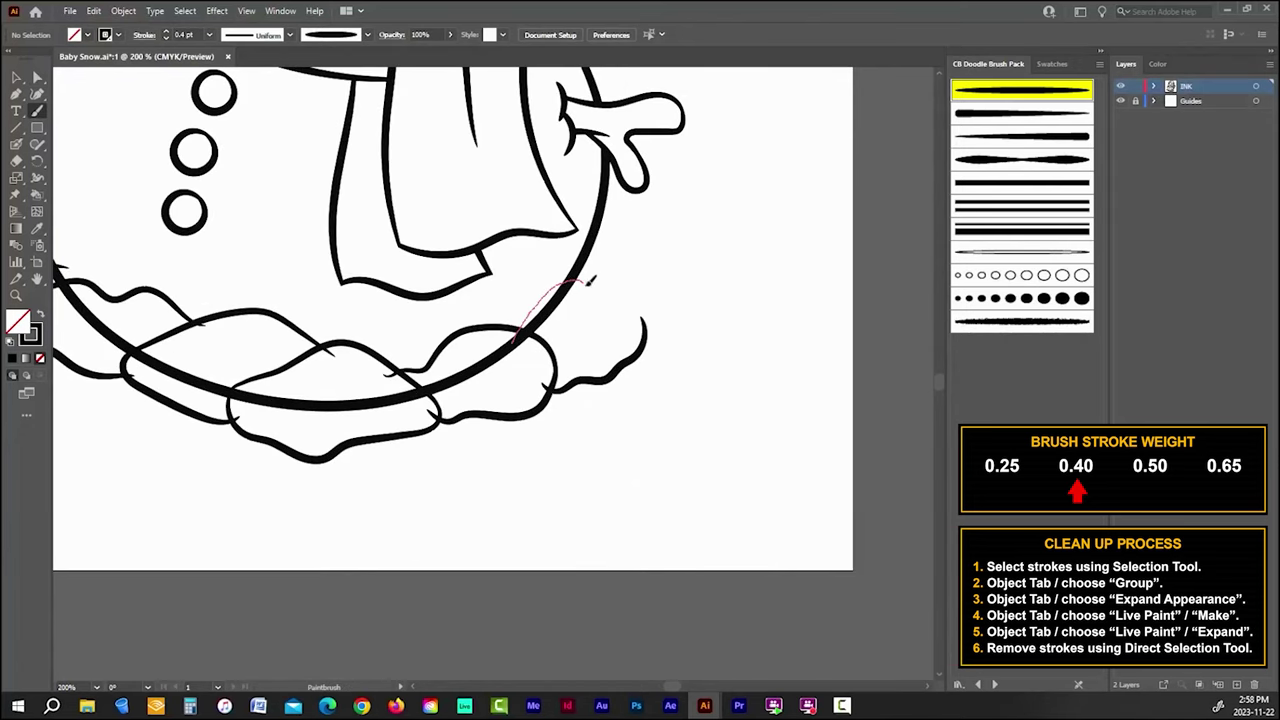
{"action": "left_click_drag", "start_coordinate": [648, 326], "coordinate": [645, 356]}
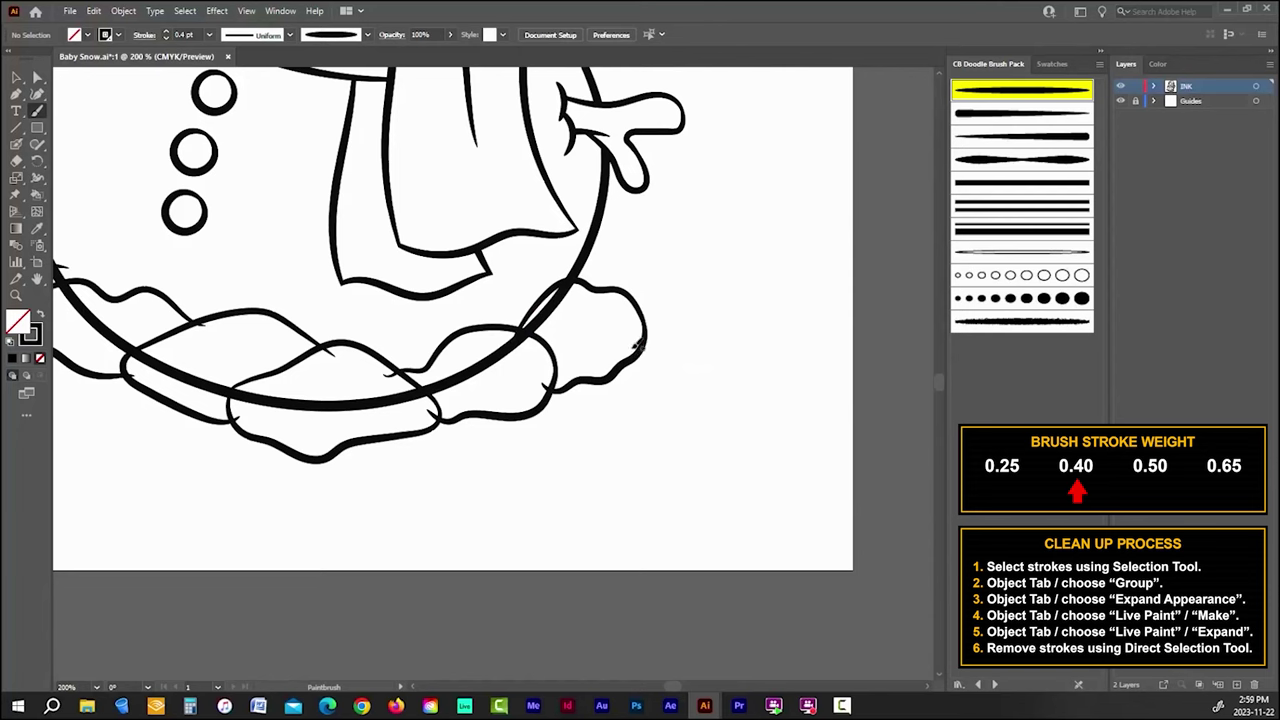
{"action": "scroll", "coordinate": [600, 300], "scroll_direction": "up", "scroll_amount": 3}
{"action": "scroll", "coordinate": [697, 323], "scroll_direction": "down", "scroll_amount": 4}
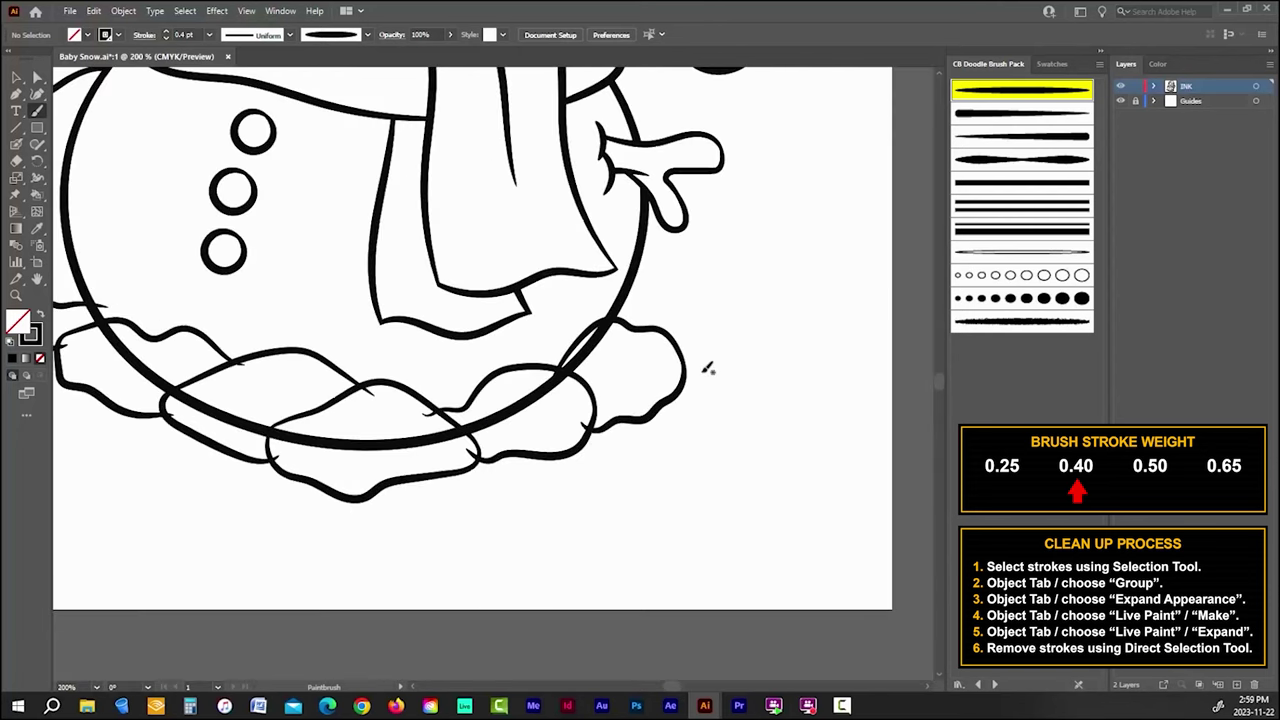
Step: Paint two small rounded 0.4 pt snow clumps overlapping the bottom edge of the leftmost mound
{"action": "scroll", "coordinate": [414, 429], "scroll_direction": "down", "scroll_amount": 3}
{"action": "scroll", "coordinate": [377, 381], "scroll_direction": "up", "scroll_amount": 4}
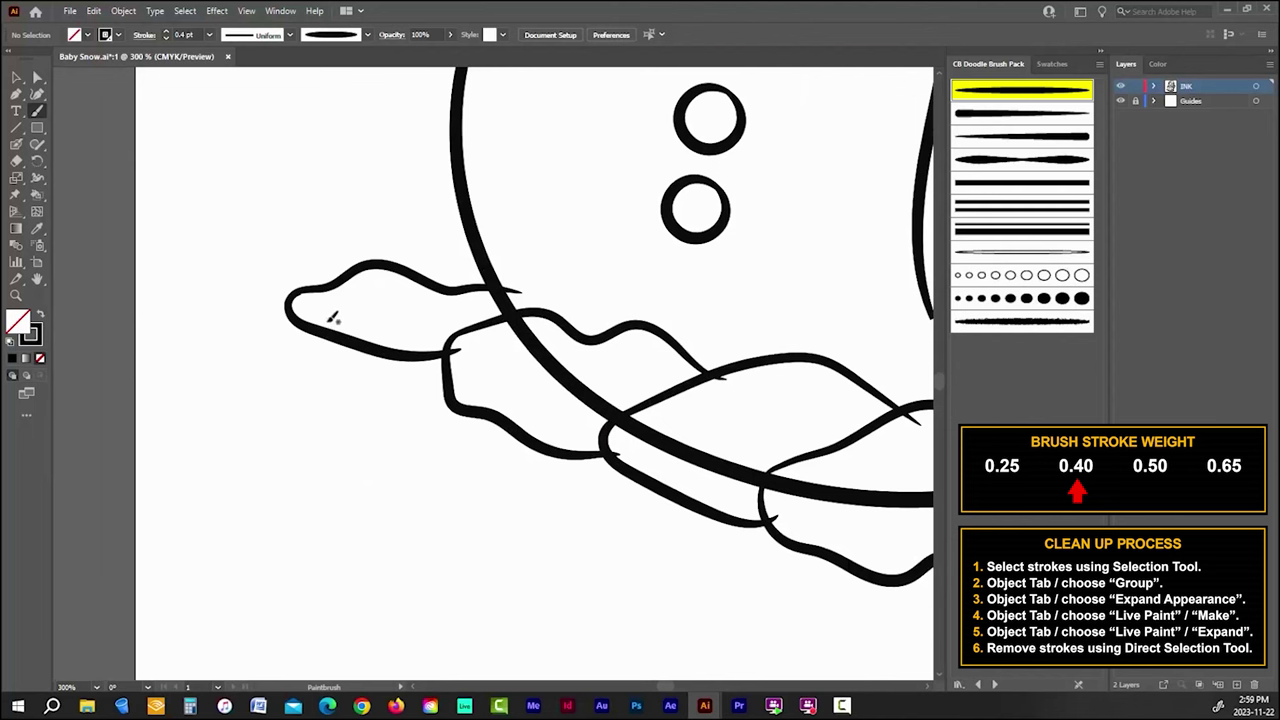
{"action": "left_click_drag", "start_coordinate": [299, 354], "coordinate": [256, 340]}
{"action": "left_click_drag", "start_coordinate": [334, 316], "coordinate": [342, 346]}
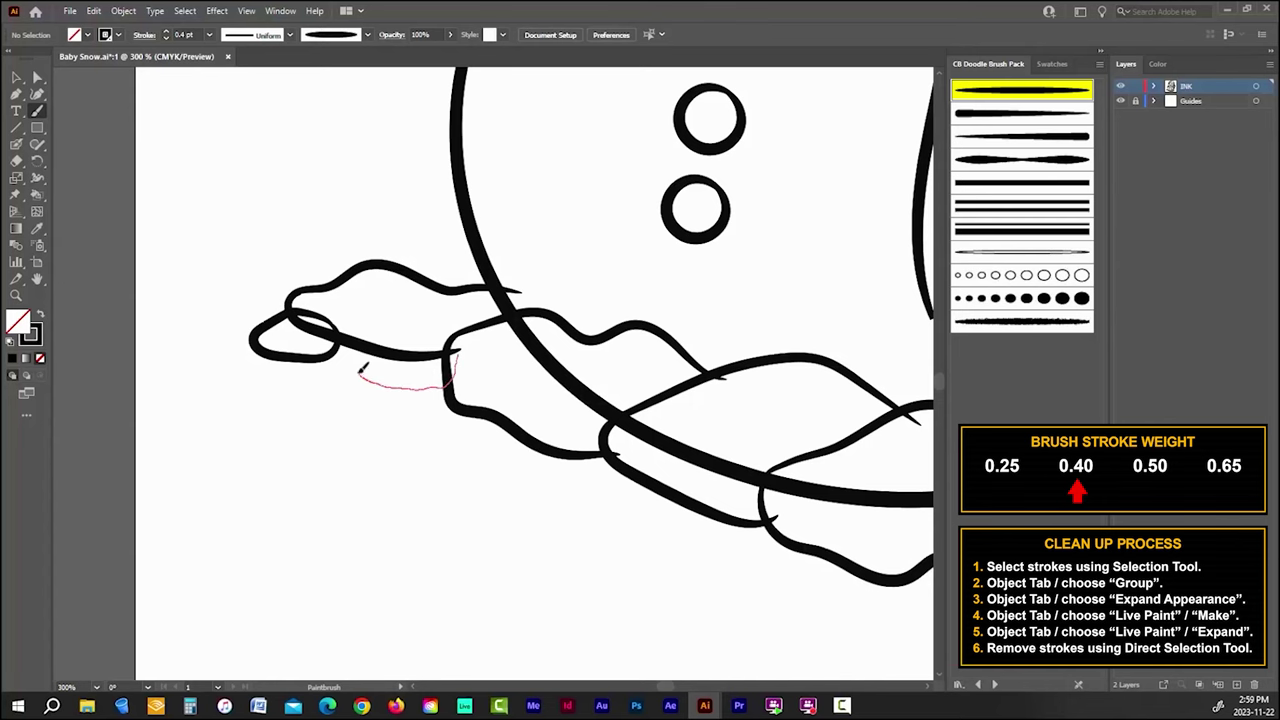
{"action": "left_click_drag", "start_coordinate": [444, 328], "coordinate": [457, 344]}
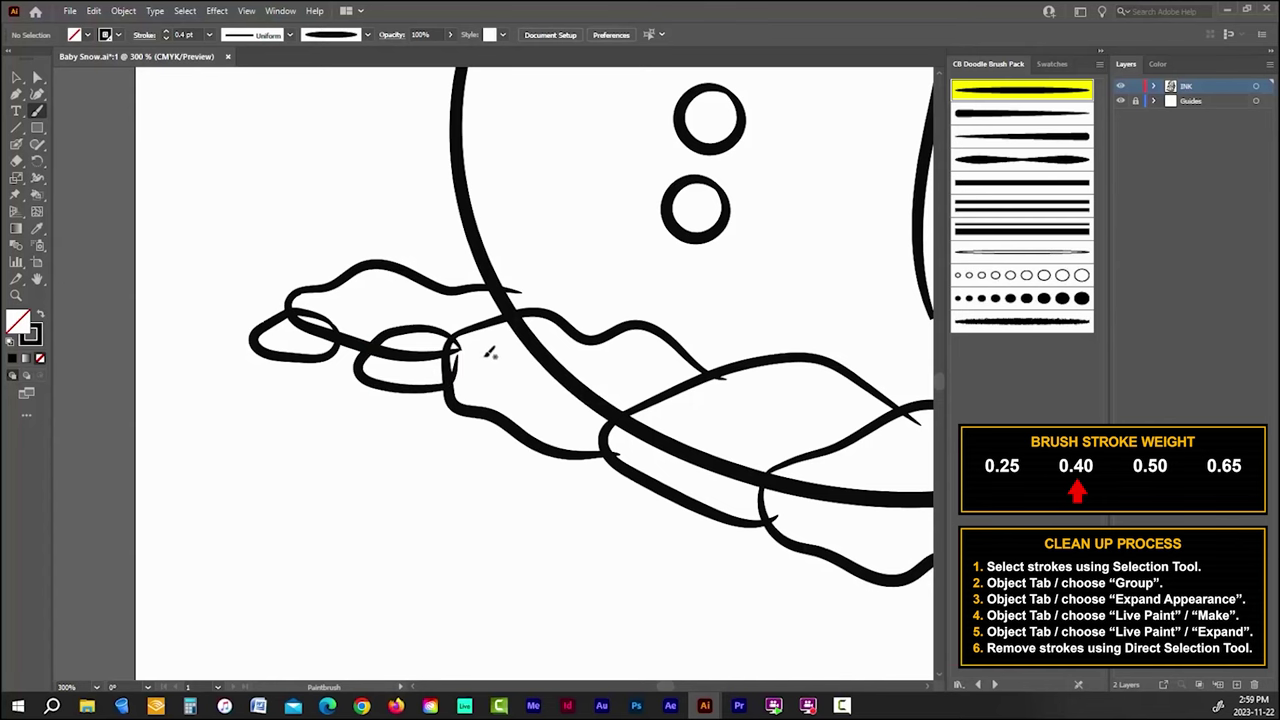
Step: Paint two small 0.4 pt snow clumps along the lower-left contour, near the ends of the next two mounds
{"action": "scroll", "coordinate": [490, 352], "scroll_direction": "down", "scroll_amount": 5}
{"action": "scroll", "coordinate": [251, 366], "scroll_direction": "up", "scroll_amount": 5}
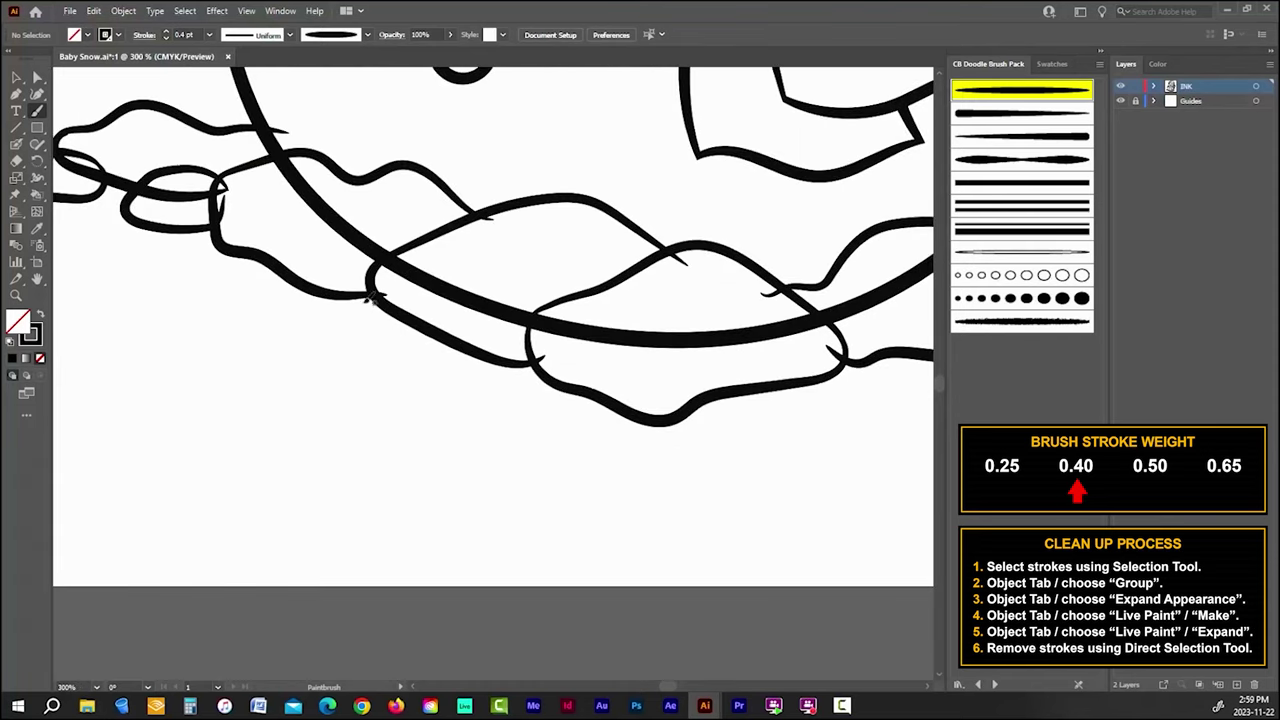
{"action": "mouse_move", "coordinate": [322, 284]}
{"action": "left_mouse_down"}
{"action": "mouse_move", "coordinate": [340, 318]}
{"action": "mouse_move", "coordinate": [392, 318]}
{"action": "left_mouse_up"}
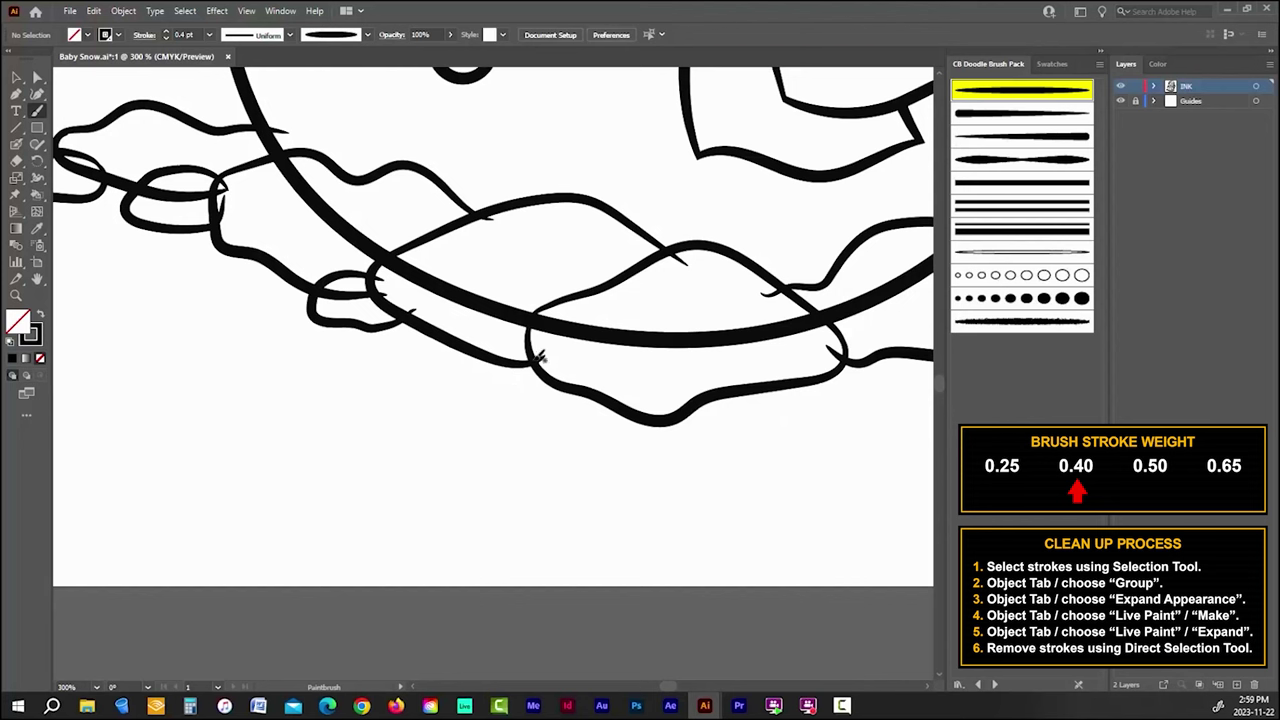
{"action": "left_click_drag", "start_coordinate": [540, 346], "coordinate": [517, 327]}
{"action": "mouse_move", "coordinate": [428, 343]}
{"action": "left_mouse_down"}
{"action": "mouse_move", "coordinate": [465, 384]}
{"action": "mouse_move", "coordinate": [515, 384]}
{"action": "mouse_move", "coordinate": [548, 364]}
{"action": "left_mouse_up"}
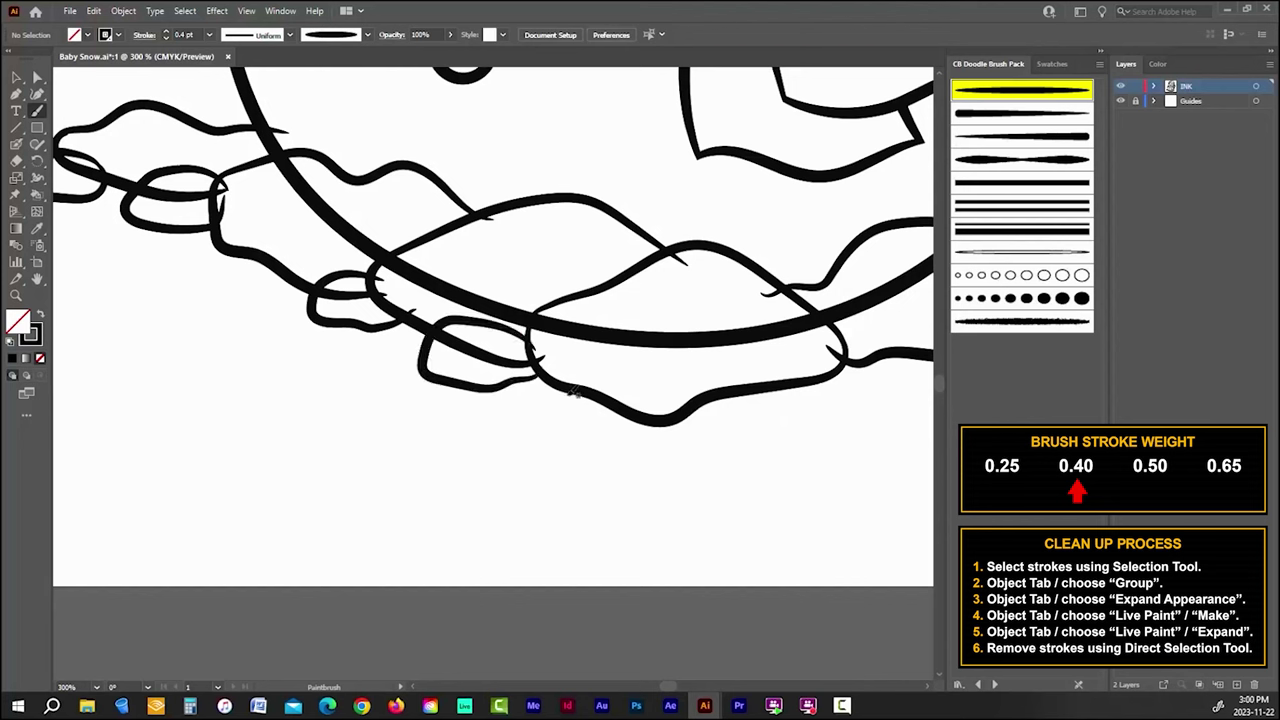
Step: Paint a wavy 0.4 pt clump at the central mound's right end and a small oval clump beneath the right mounds
{"action": "scroll", "coordinate": [586, 300], "scroll_direction": "down", "scroll_amount": 5}
{"action": "scroll", "coordinate": [594, 294], "scroll_direction": "up", "scroll_amount": 6}
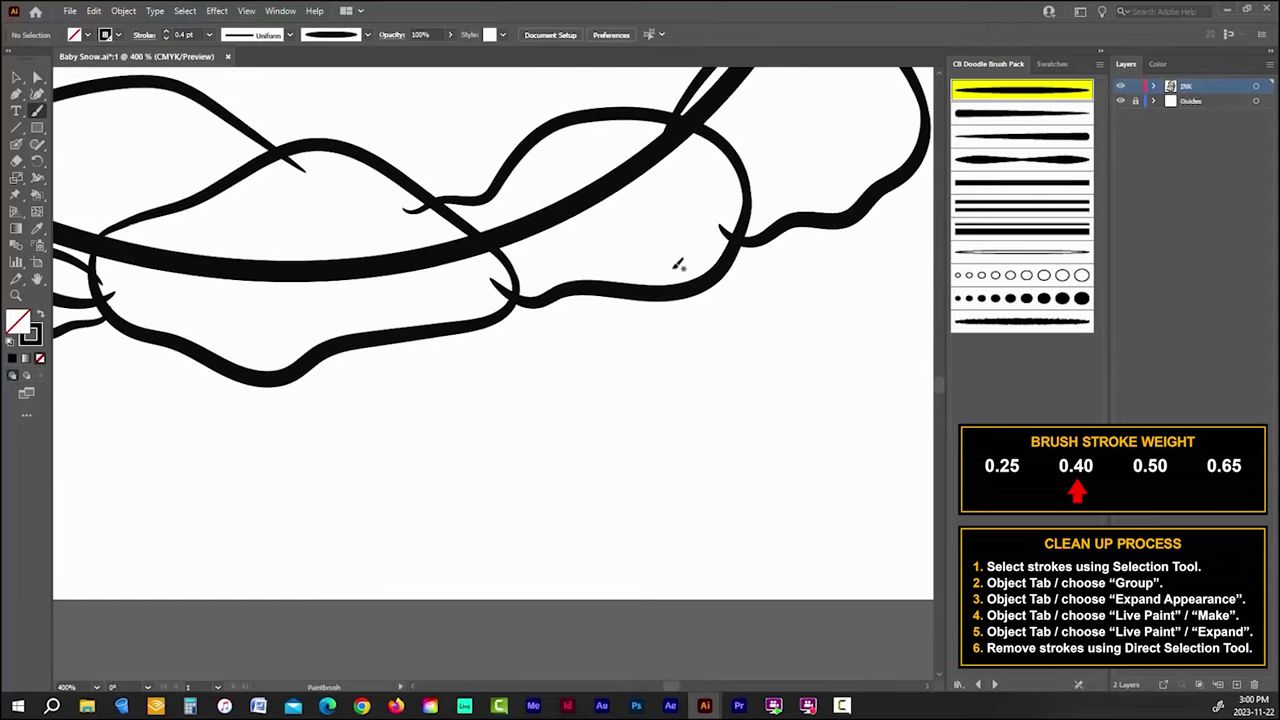
{"action": "mouse_move", "coordinate": [524, 292]}
{"action": "left_mouse_down"}
{"action": "mouse_move", "coordinate": [578, 337]}
{"action": "mouse_move", "coordinate": [564, 362]}
{"action": "mouse_move", "coordinate": [504, 387]}
{"action": "mouse_move", "coordinate": [432, 368]}
{"action": "mouse_move", "coordinate": [456, 314]}
{"action": "left_mouse_up"}
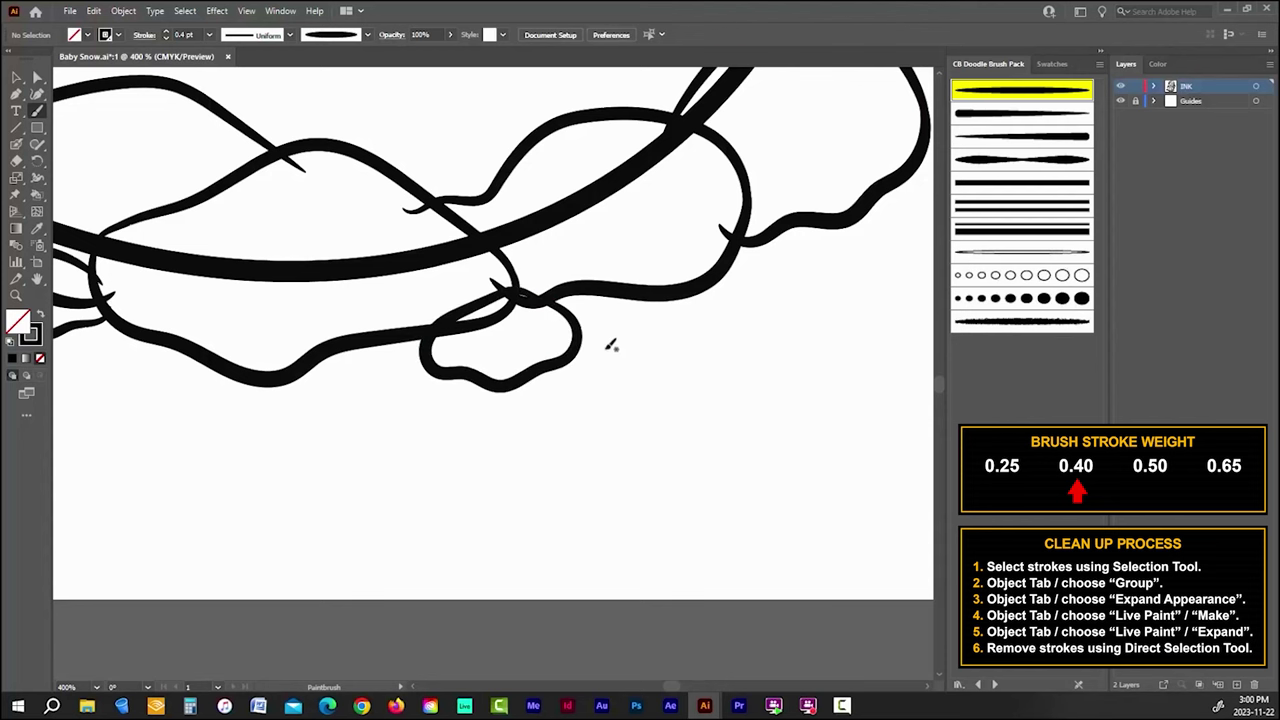
{"action": "left_click_drag", "start_coordinate": [772, 371], "coordinate": [472, 441]}
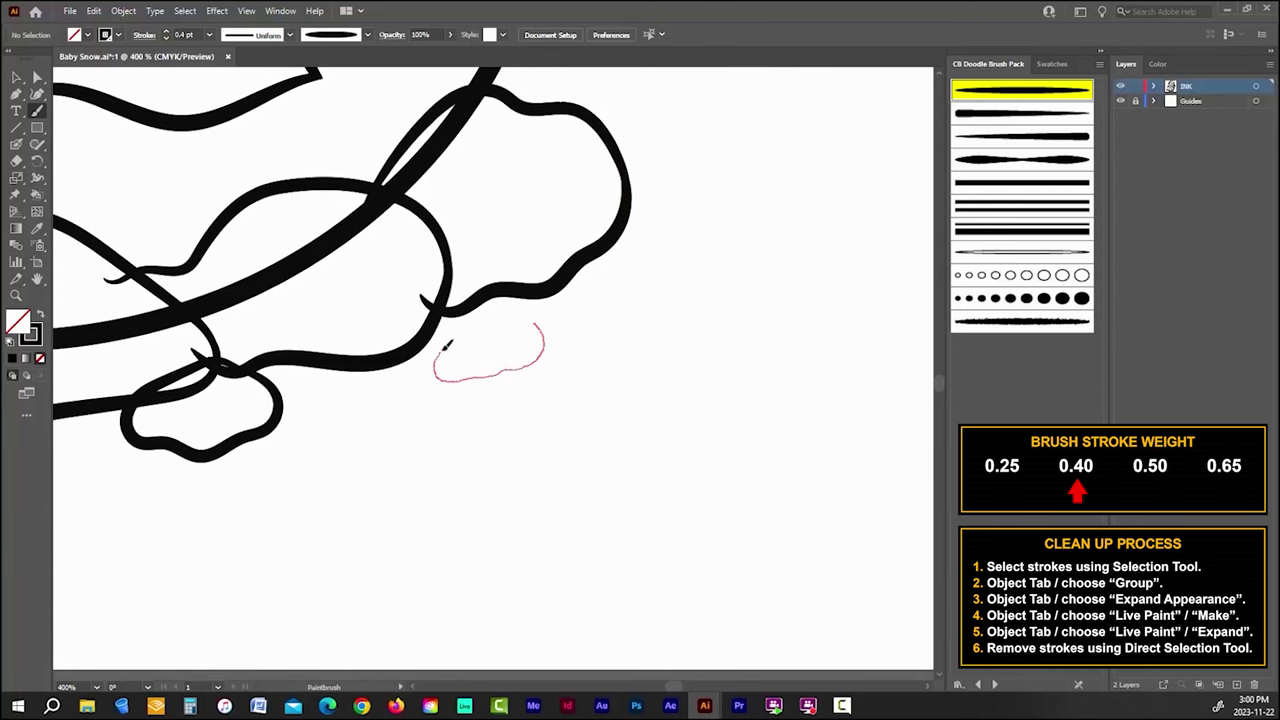
{"action": "left_click_drag", "start_coordinate": [537, 318], "coordinate": [541, 322]}
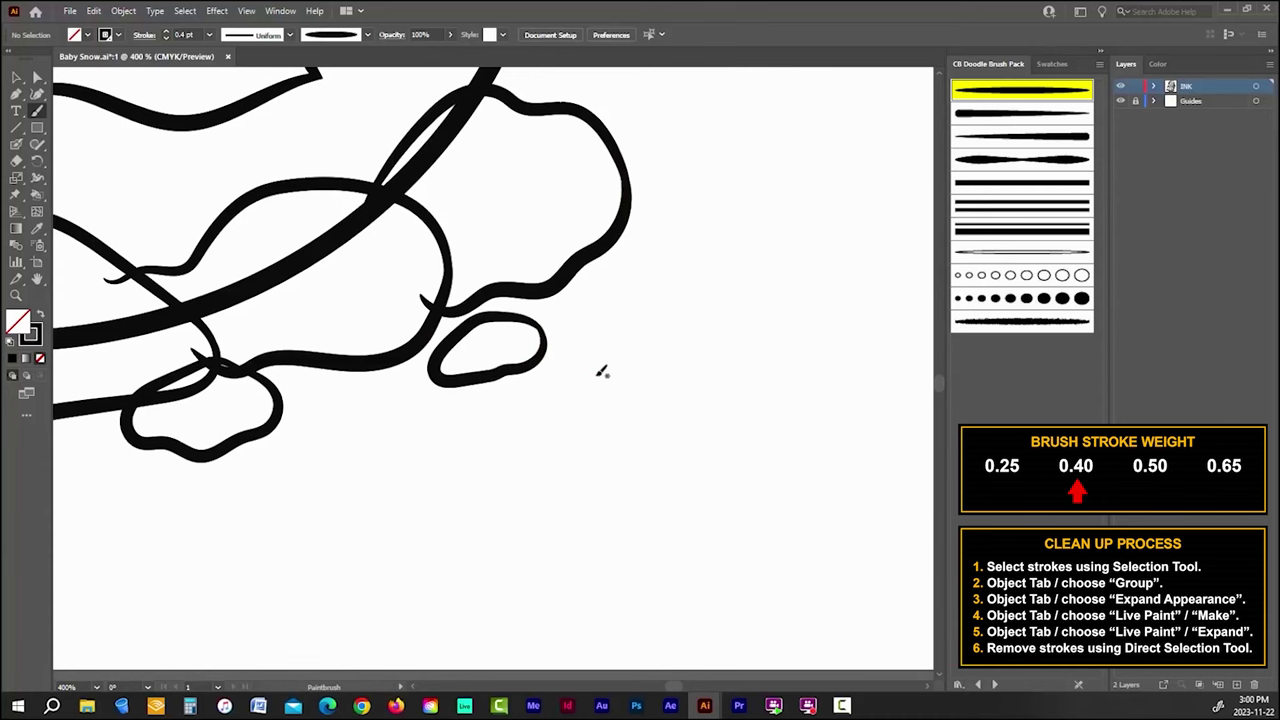
Step: Paint two overlapping 0.4 pt snow clumps against the outer edge of the rightmost mound
{"action": "scroll", "coordinate": [603, 372], "scroll_direction": "down", "scroll_amount": 5}
{"action": "scroll", "coordinate": [623, 291], "scroll_direction": "up", "scroll_amount": 5}
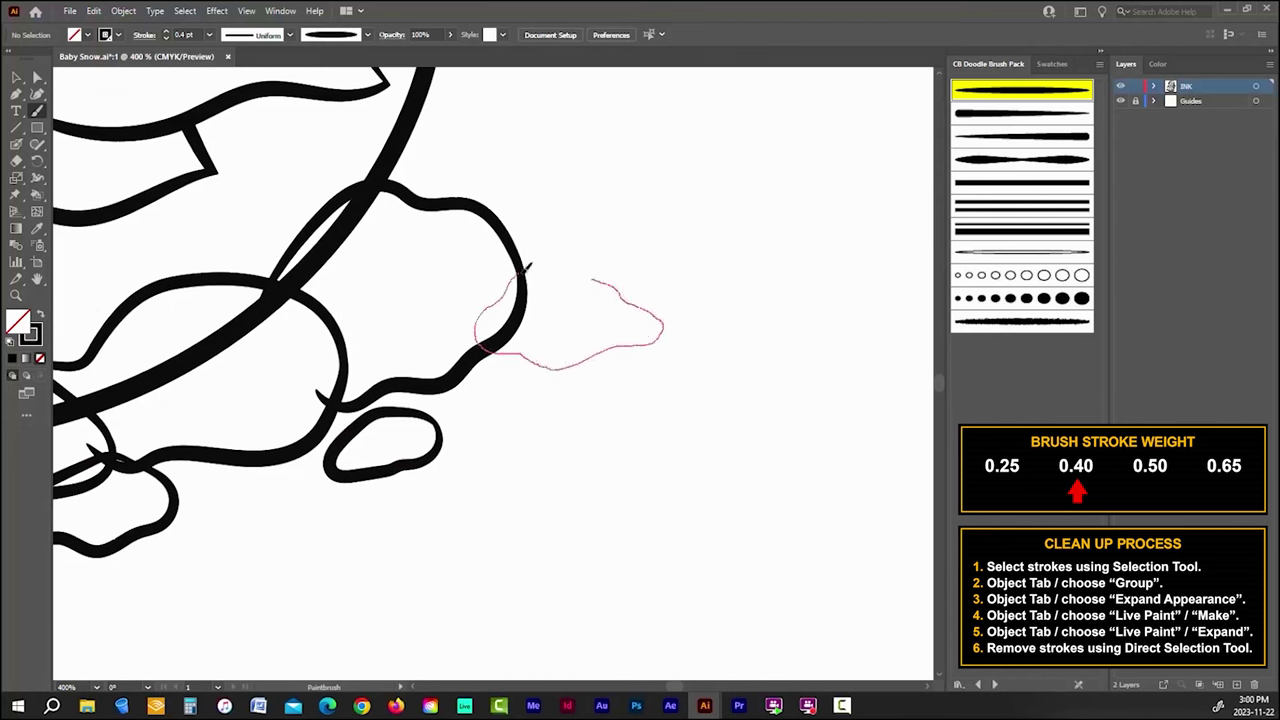
{"action": "mouse_move", "coordinate": [621, 283]}
{"action": "left_mouse_down"}
{"action": "mouse_move", "coordinate": [513, 241]}
{"action": "mouse_move", "coordinate": [579, 230]}
{"action": "mouse_move", "coordinate": [611, 300]}
{"action": "left_mouse_up"}
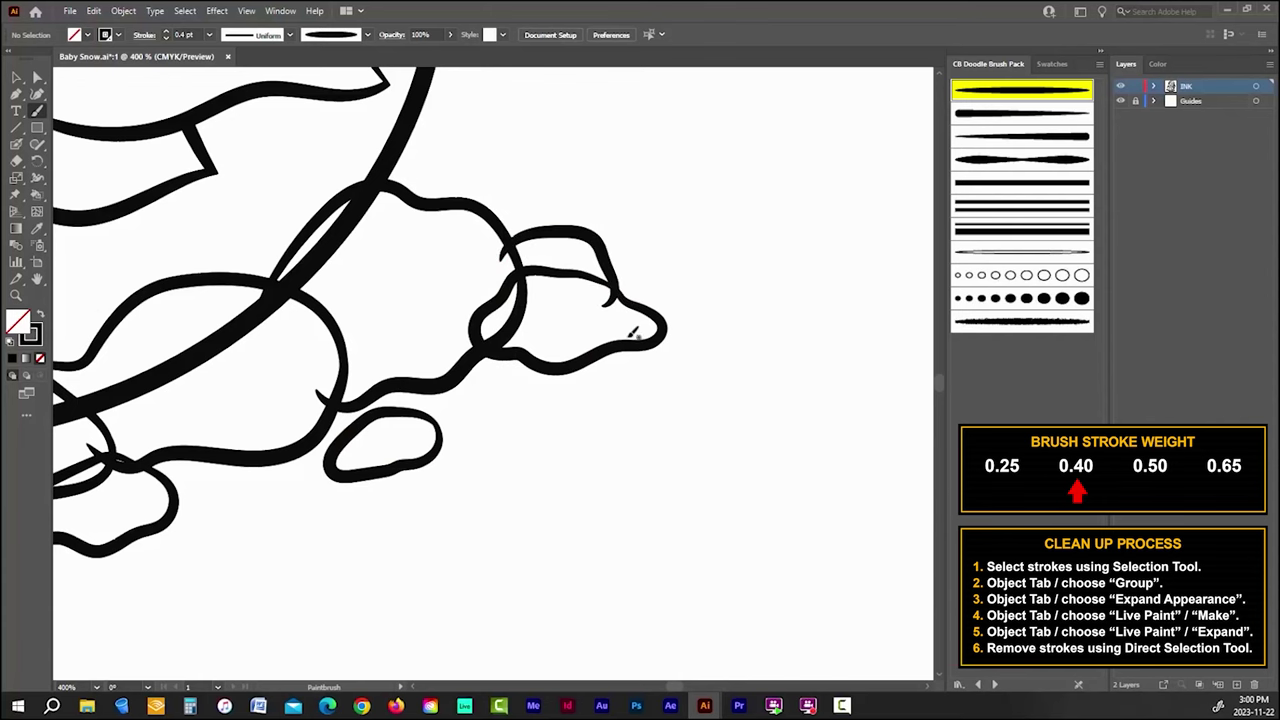
Step: Select the entire snowman drawing, group it and expand its appearance
{"action": "key", "text": "ctrl+minus"}
{"action": "key", "text": "ctrl+minus"}
{"action": "key", "text": "ctrl+minus"}
{"action": "key", "text": "ctrl+minus"}
{"action": "key", "text": "ctrl+minus"}
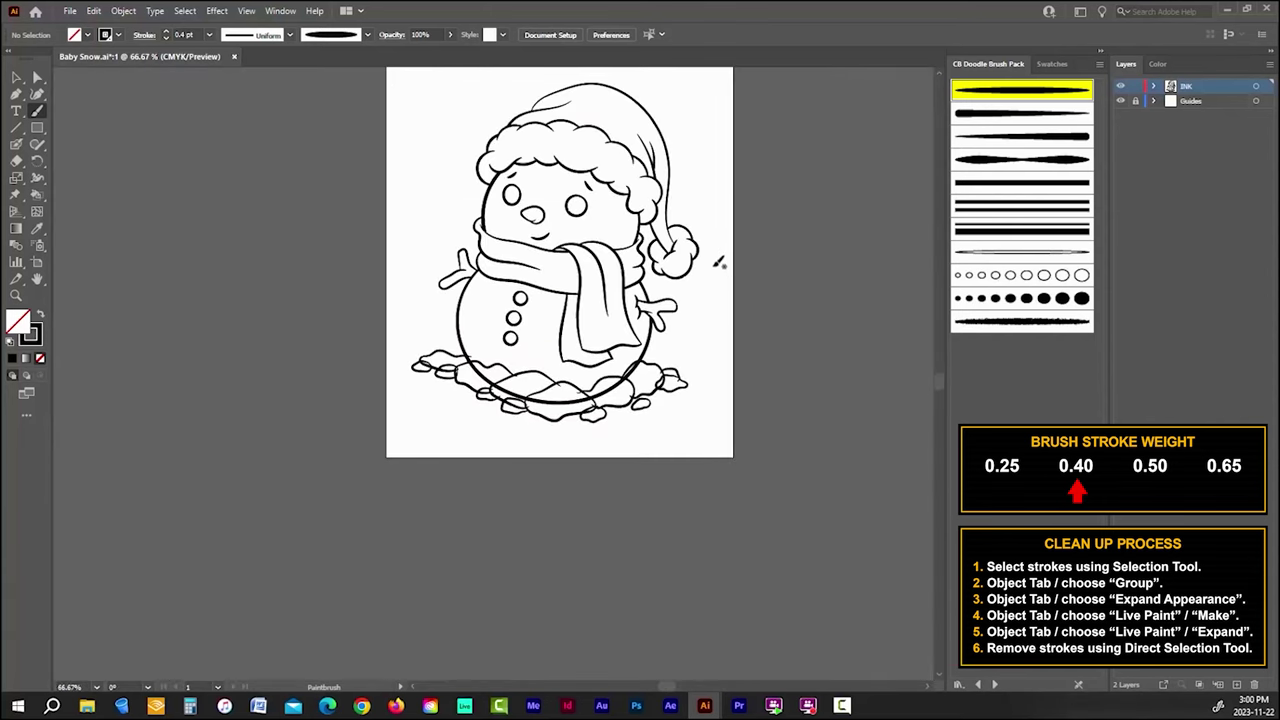
{"action": "key", "text": "v"}
{"action": "key", "text": "ctrl+a"}
{"action": "left_click", "coordinate": [123, 10]}
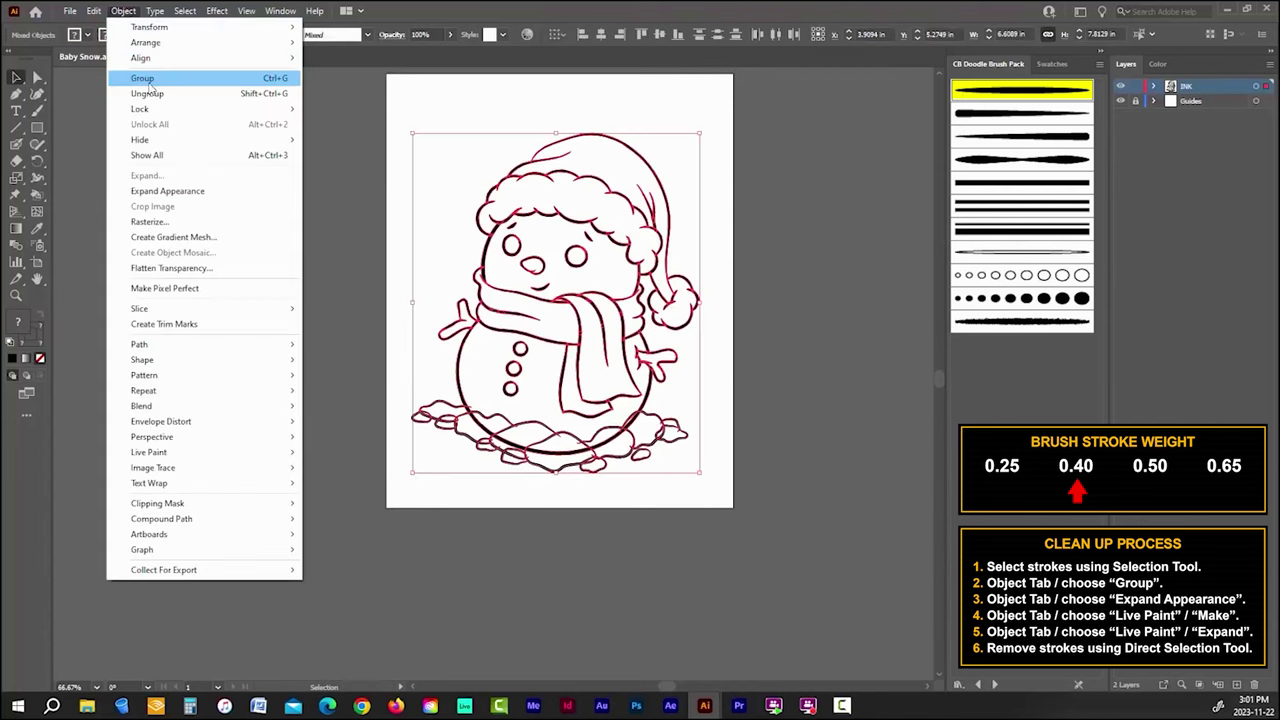
{"action": "left_click", "coordinate": [167, 190]}
Step: Convert the grouped drawing into a Live Paint object, expand it and deselect it
{"action": "left_click", "coordinate": [123, 10]}
{"action": "left_click", "coordinate": [330, 452]}
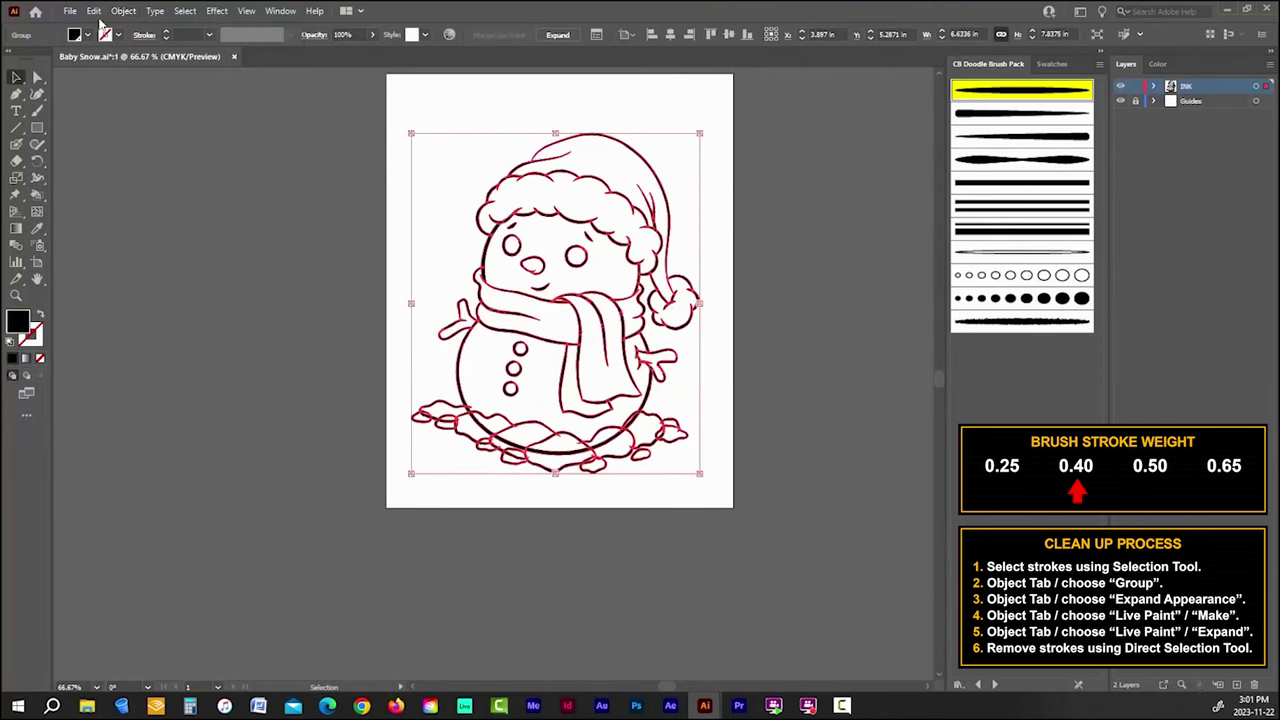
{"action": "left_click", "coordinate": [123, 10]}
{"action": "left_click", "coordinate": [330, 523]}
{"action": "key", "text": "ctrl+shift+a"}
Step: Delete the overlapping stroke segments inside the two leftmost snow clumps and the stray ends at the neighbouring mound's edge
{"action": "left_click", "coordinate": [37, 77]}
{"action": "key", "text": "ctrl+plus"}
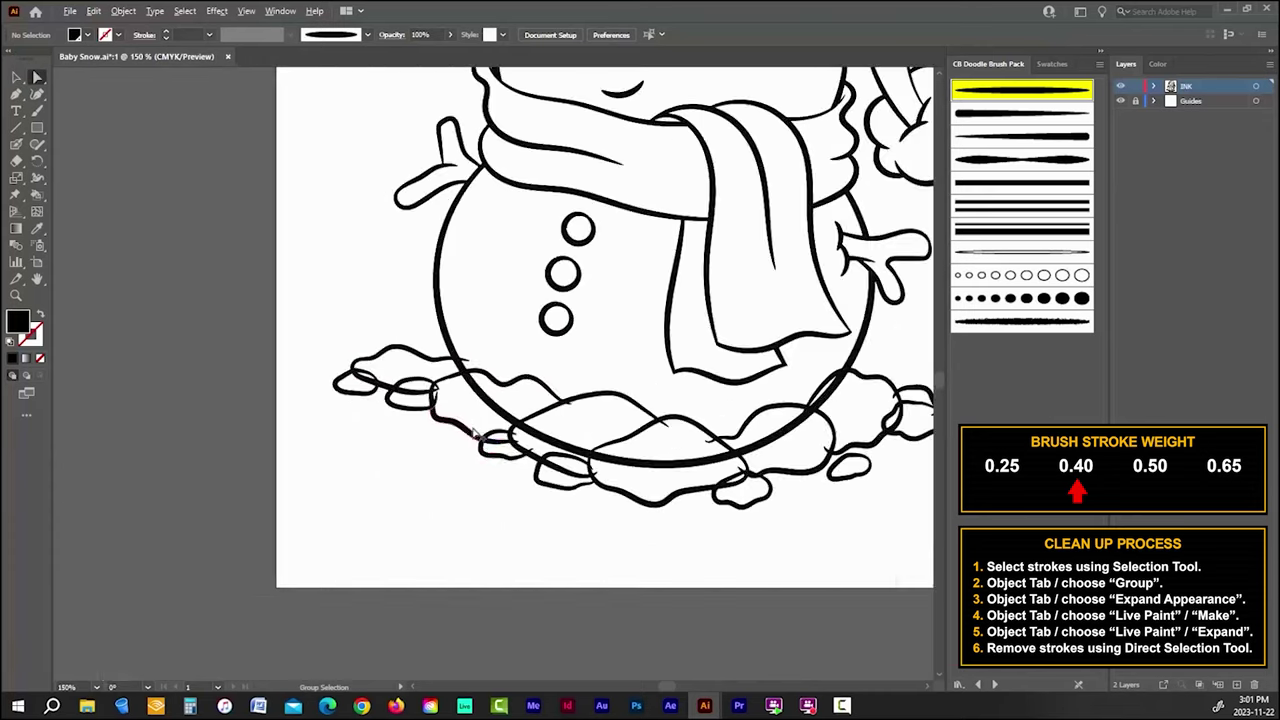
{"action": "key", "text": "ctrl+plus"}
{"action": "key", "text": "ctrl+plus"}
{"action": "scroll", "coordinate": [432, 412], "scroll_direction": "down", "scroll_amount": 1}
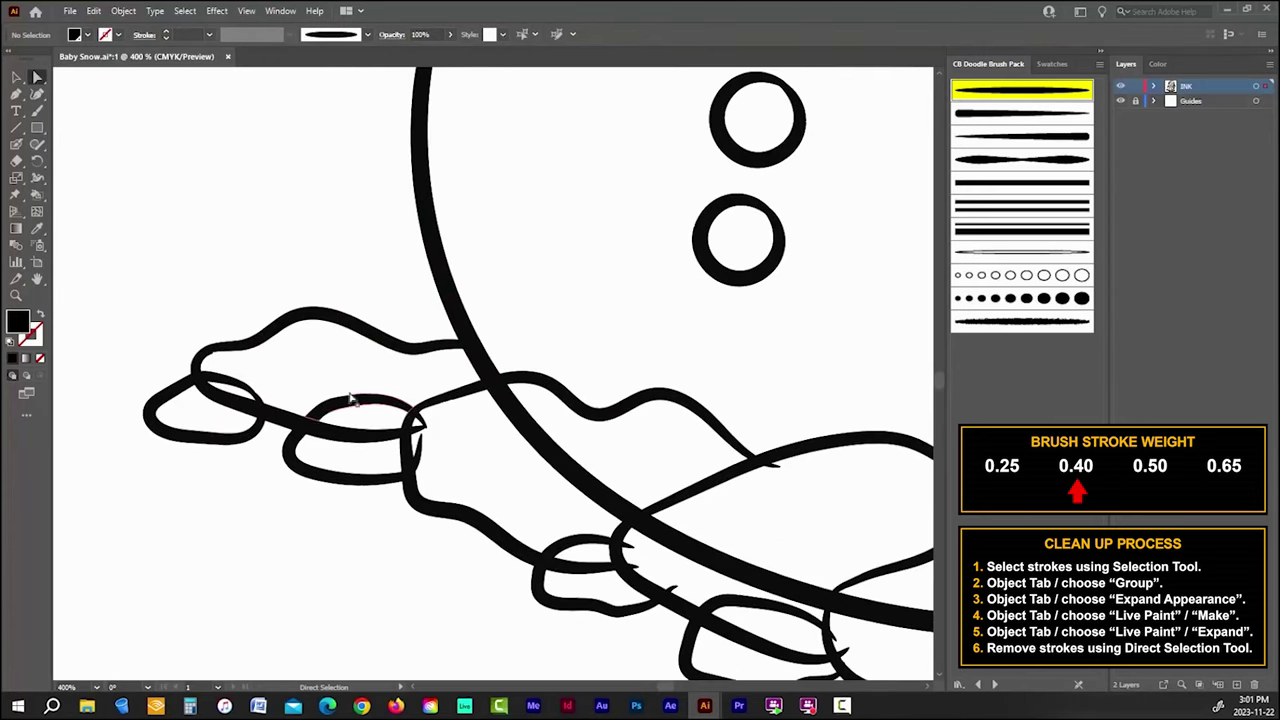
{"action": "scroll", "coordinate": [358, 472], "scroll_direction": "up", "scroll_amount": 1}
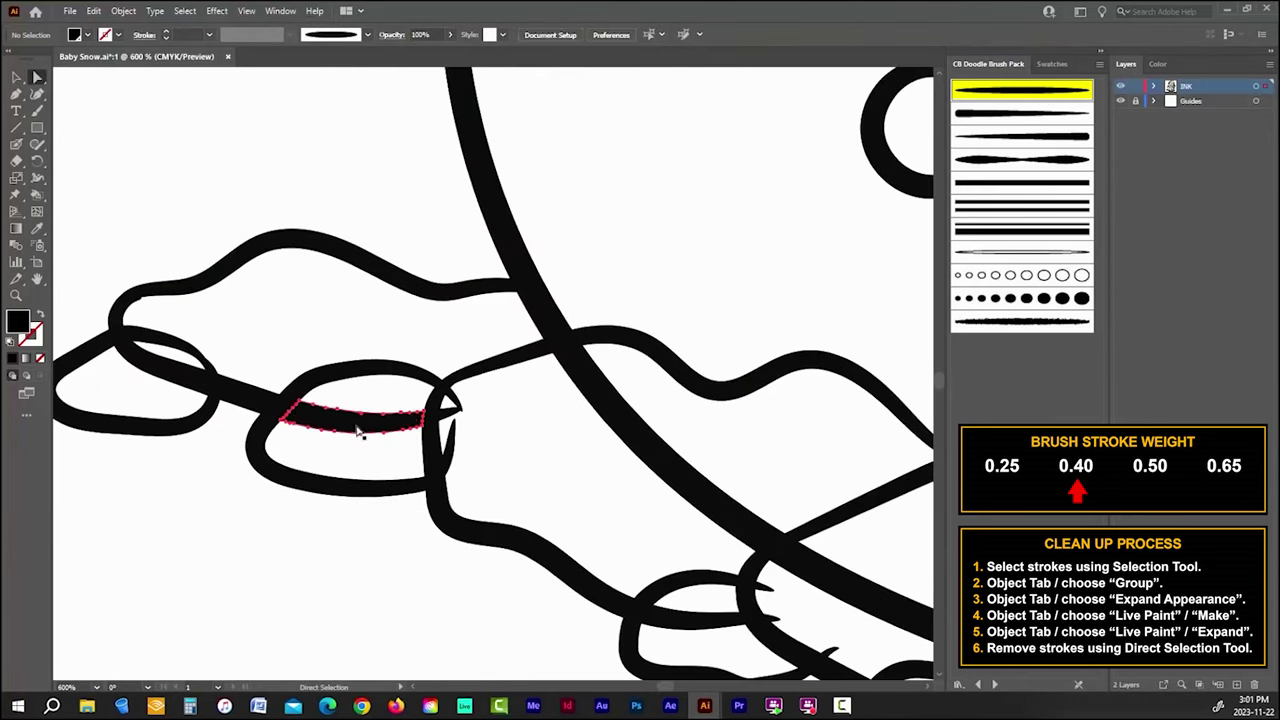
{"action": "left_click", "coordinate": [452, 428]}
{"action": "key", "text": "Delete"}
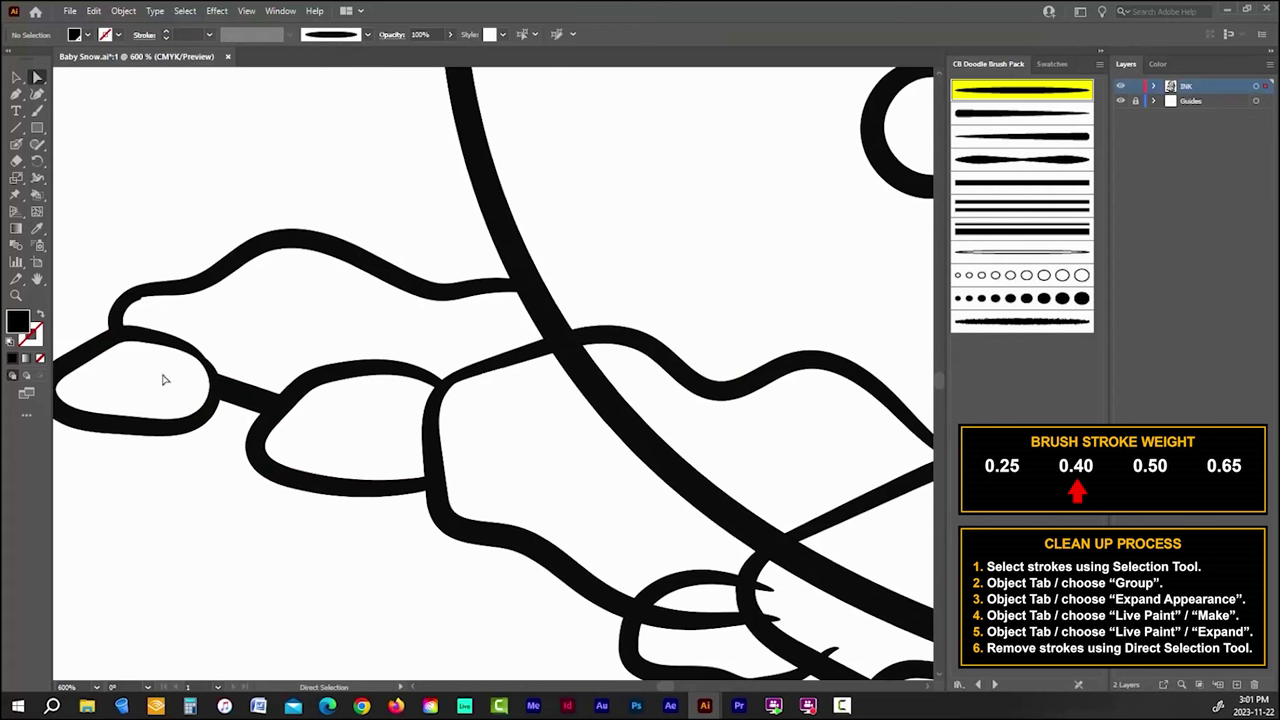
Step: Delete the body-outline segments crossing the two mounds left of the central one, plus the overshooting end between them
{"action": "scroll", "coordinate": [280, 430], "scroll_direction": "down", "scroll_amount": 3}
{"action": "scroll", "coordinate": [435, 420], "scroll_direction": "up", "scroll_amount": 2}
{"action": "left_click", "coordinate": [425, 416]}
{"action": "key", "text": "Delete"}
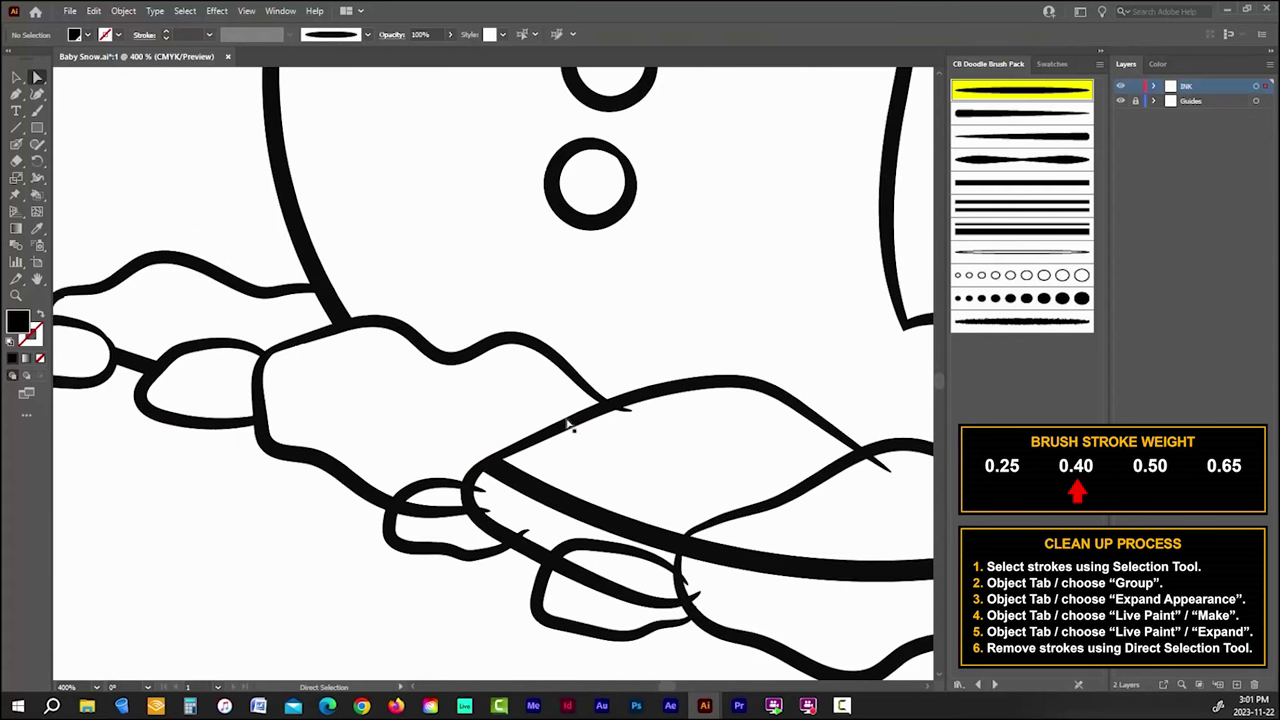
{"action": "left_click", "coordinate": [576, 504]}
{"action": "key", "text": "Delete"}
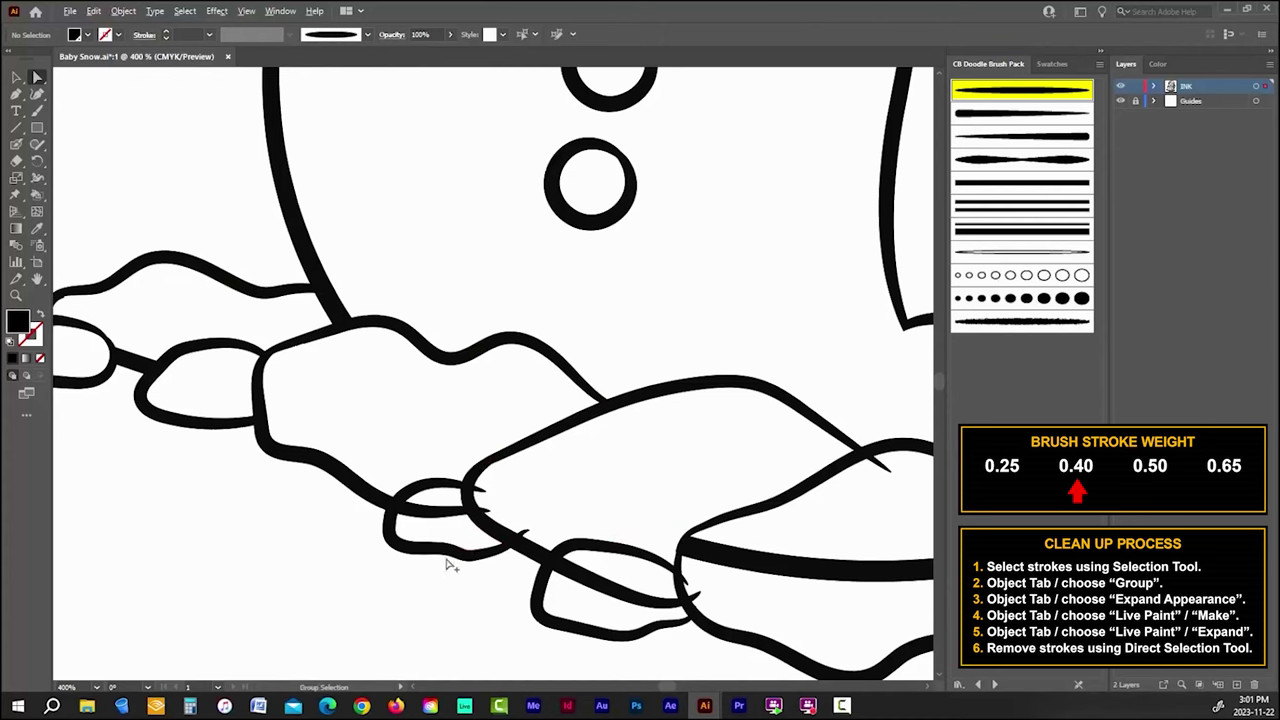
Step: Remove the overlapping segments around the two clumps left of the central mound and the body outline crossing the central mound
{"action": "scroll", "coordinate": [447, 564], "scroll_direction": "up", "scroll_amount": 2}
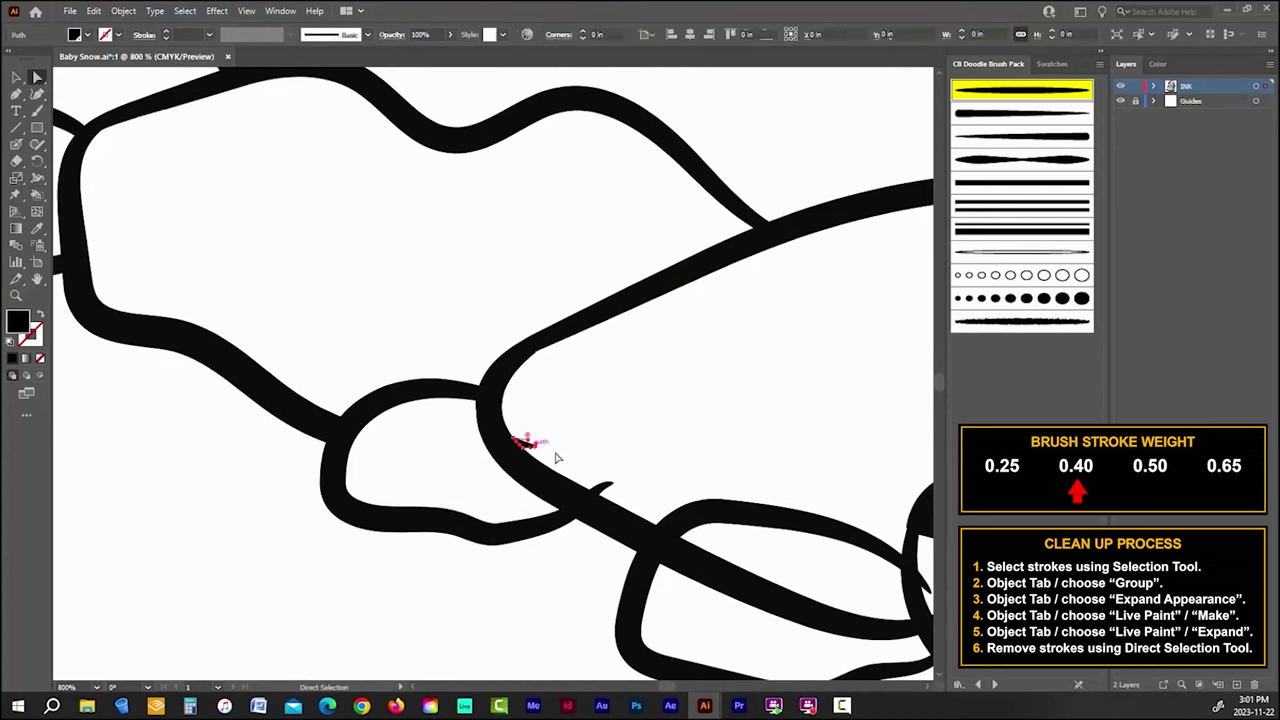
{"action": "scroll", "coordinate": [535, 487], "scroll_direction": "down", "scroll_amount": 5}
{"action": "scroll", "coordinate": [535, 487], "scroll_direction": "up", "scroll_amount": 4}
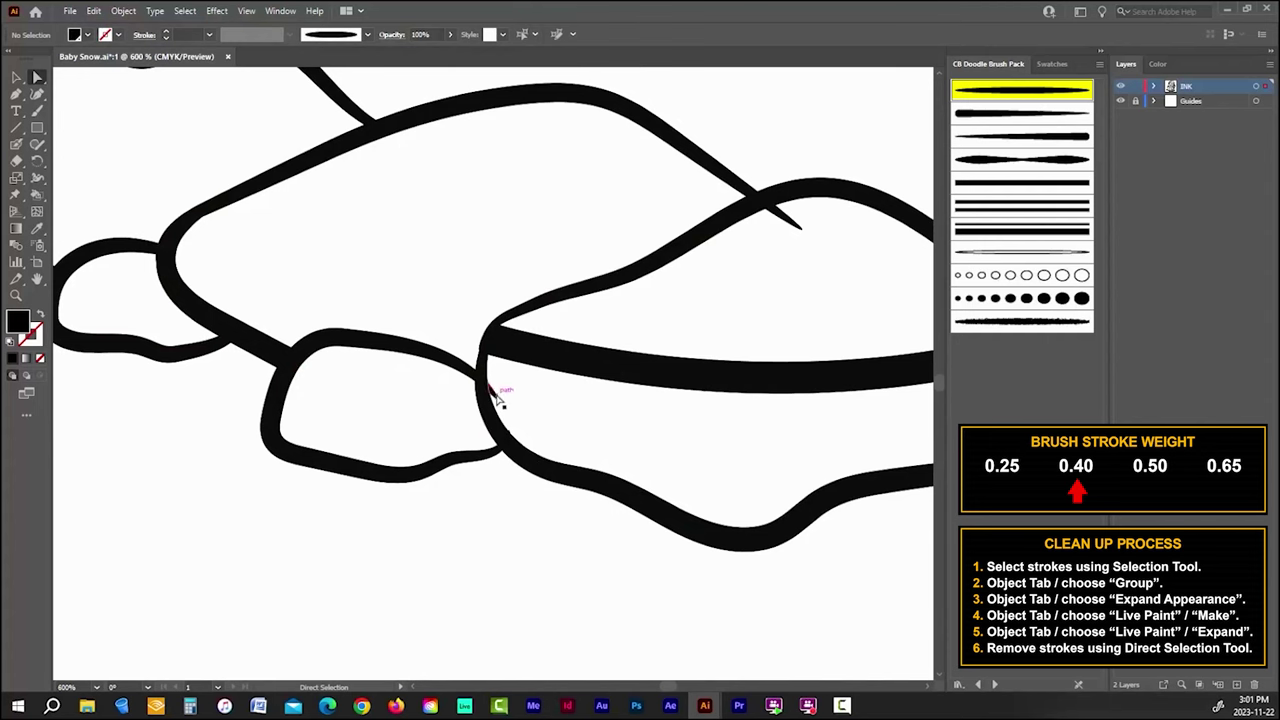
{"action": "scroll", "coordinate": [520, 434], "scroll_direction": "up", "scroll_amount": 6}
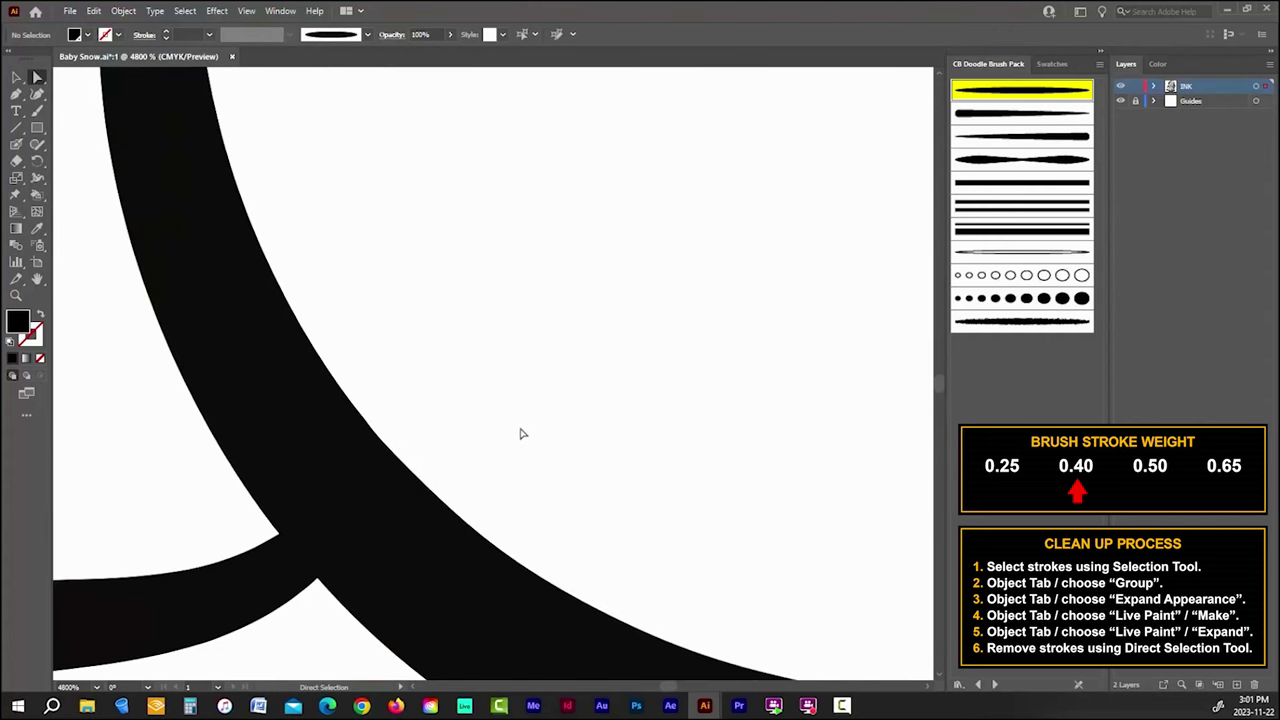
{"action": "scroll", "coordinate": [520, 434], "scroll_direction": "down", "scroll_amount": 6}
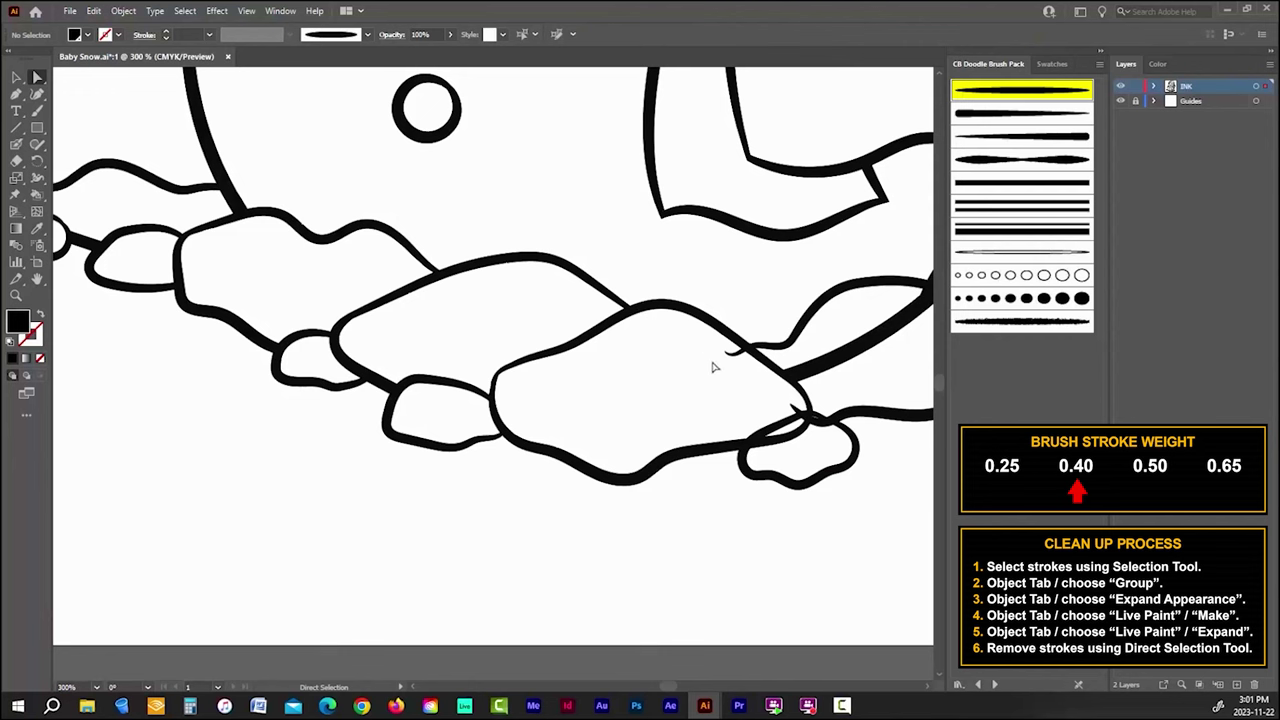
Step: Delete the overshooting stroke ends and leftover slivers where the clump meets the central mound's right end
{"action": "scroll", "coordinate": [505, 478], "scroll_direction": "right", "scroll_amount": 5}
{"action": "scroll", "coordinate": [505, 478], "scroll_direction": "up", "scroll_amount": 2}
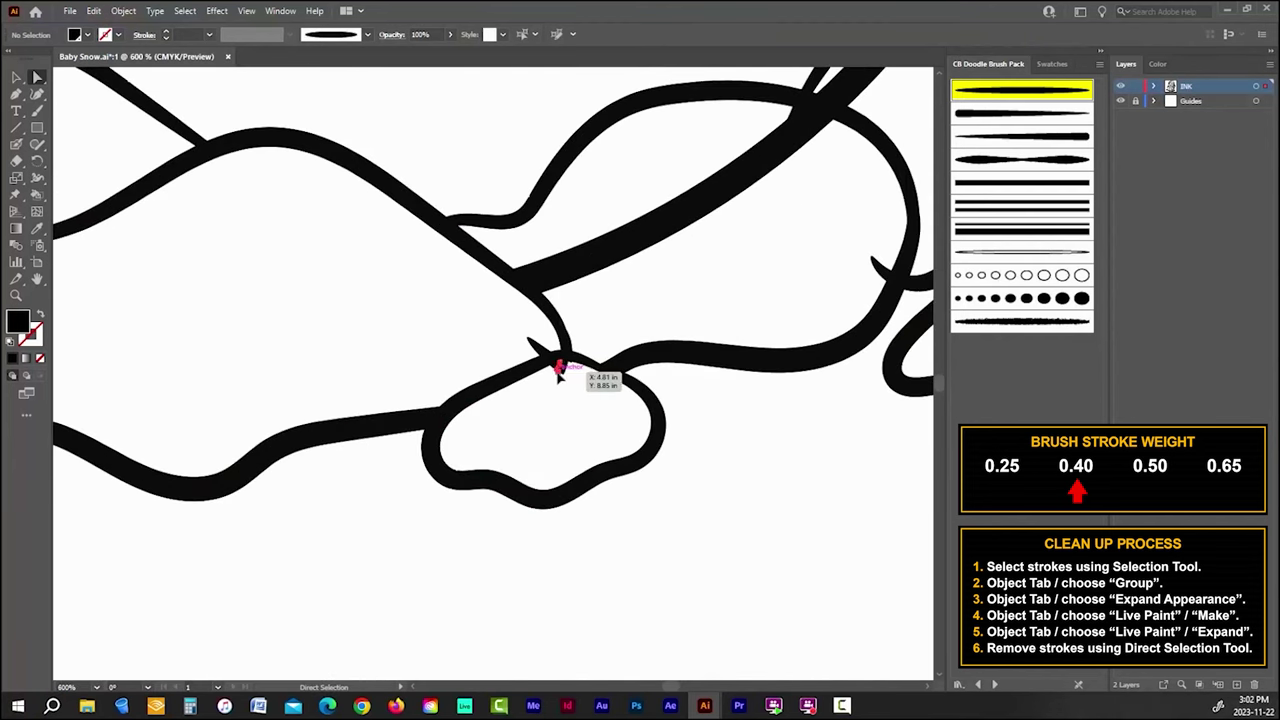
{"action": "scroll", "coordinate": [560, 372], "scroll_direction": "up", "scroll_amount": 6}
{"action": "scroll", "coordinate": [537, 298], "scroll_direction": "down", "scroll_amount": 4}
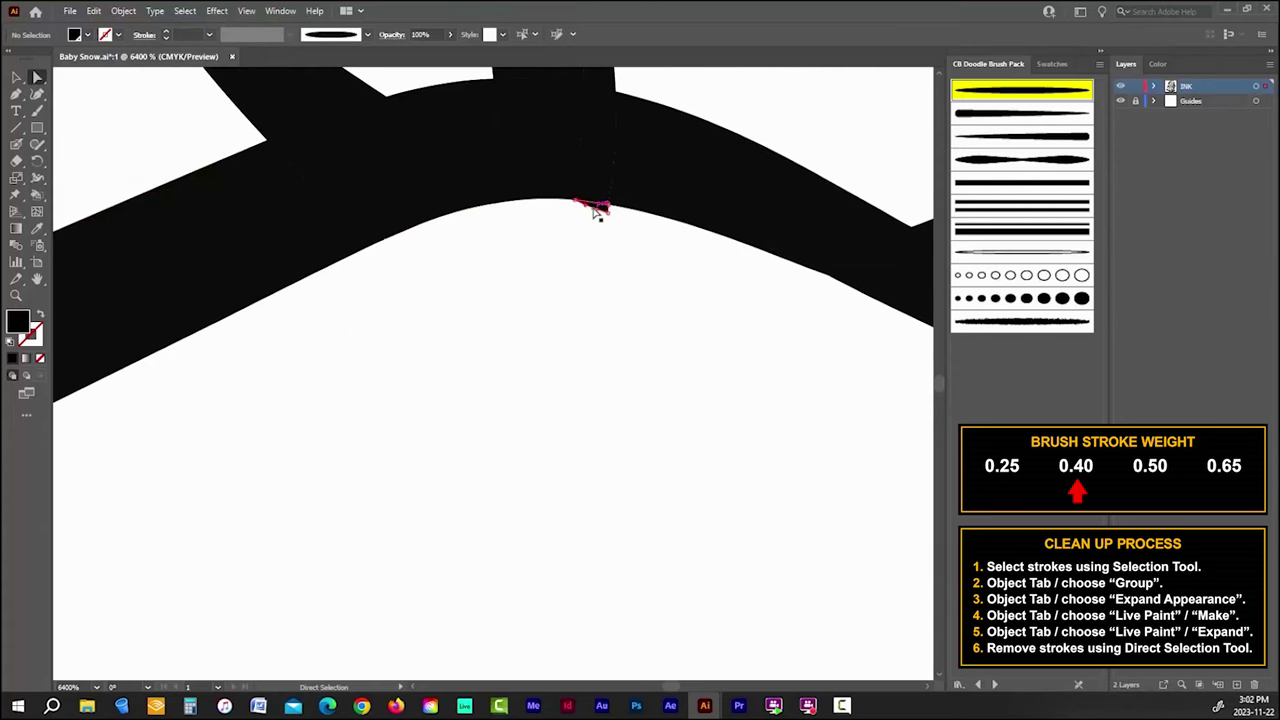
{"action": "left_click", "coordinate": [572, 263]}
{"action": "key", "text": "Delete"}
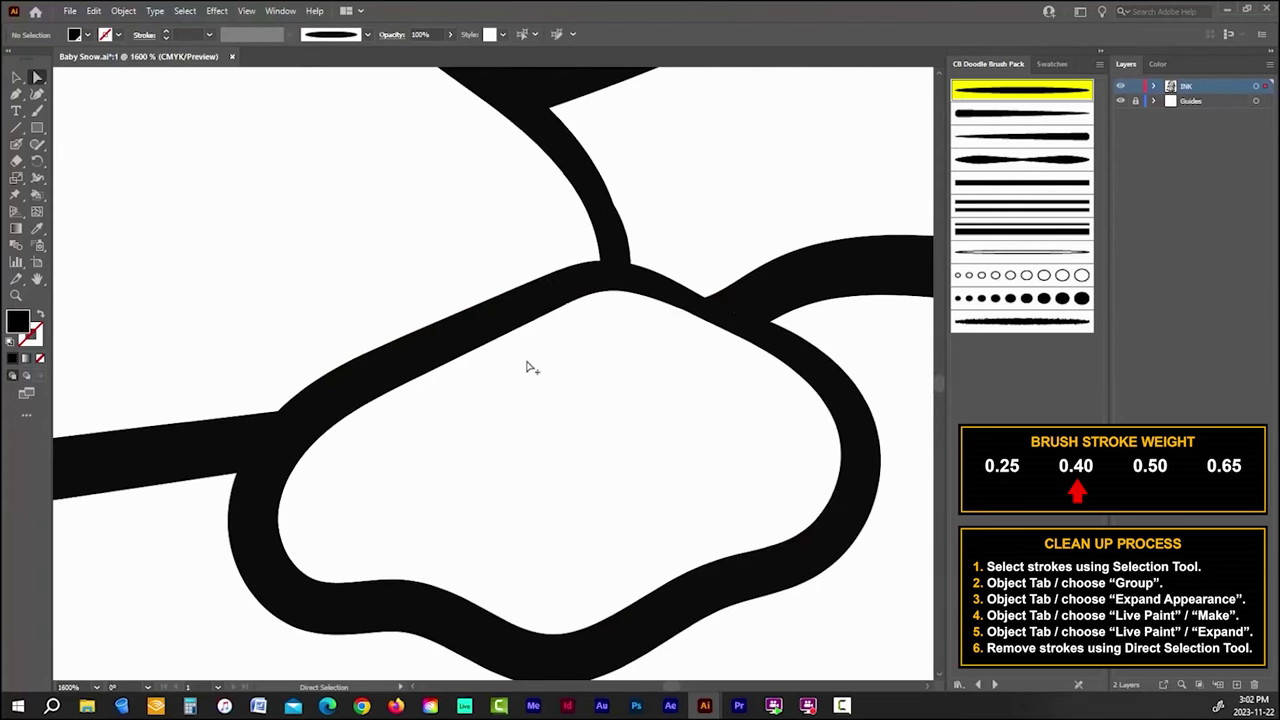
Step: Delete the body-outline segments that run through the two mounds right of the central one
{"action": "scroll", "coordinate": [728, 198], "scroll_direction": "down", "scroll_amount": 3}
{"action": "left_click", "coordinate": [728, 201]}
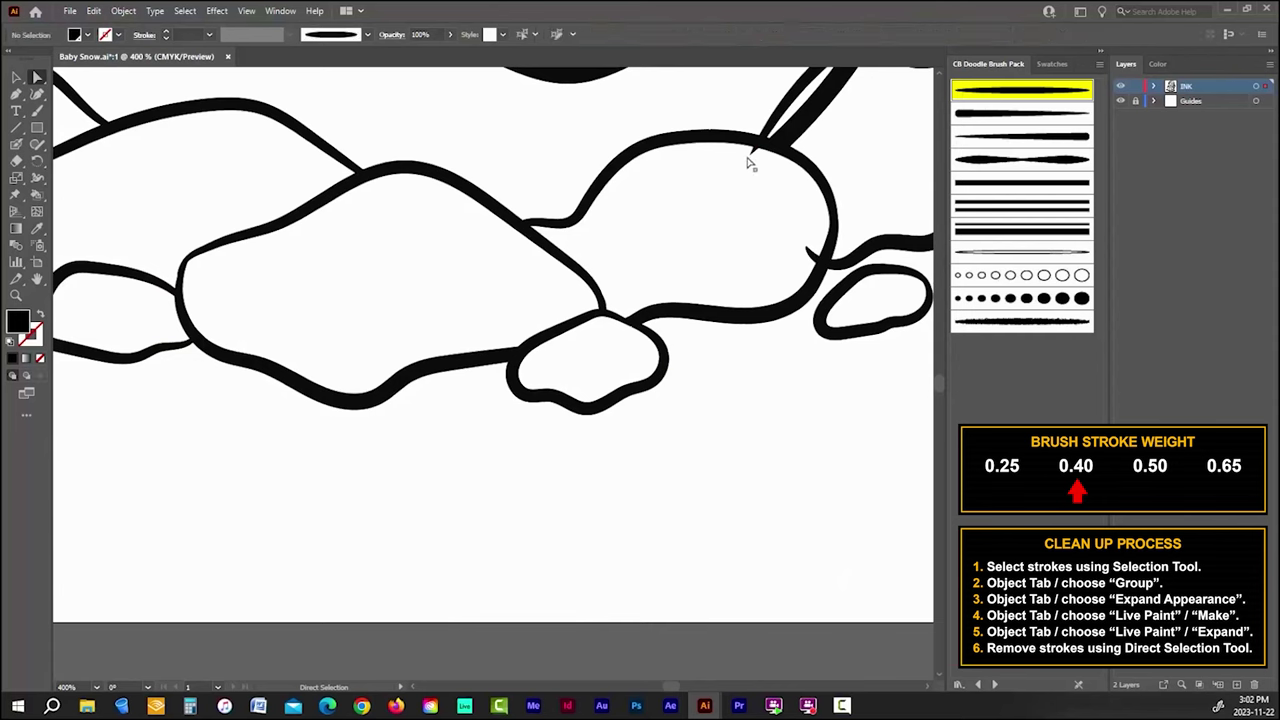
{"action": "scroll", "coordinate": [557, 277], "scroll_direction": "down", "scroll_amount": 3}
{"action": "scroll", "coordinate": [583, 195], "scroll_direction": "up", "scroll_amount": 5}
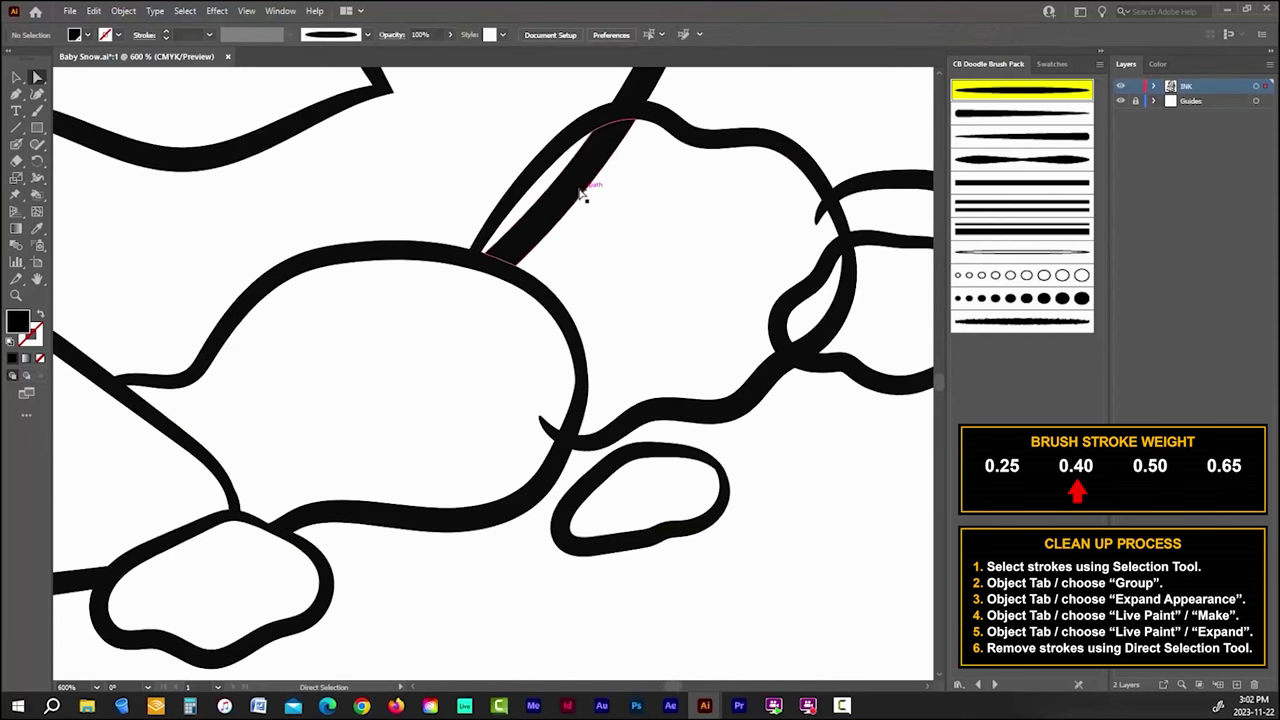
{"action": "left_click", "coordinate": [583, 195]}
{"action": "key", "text": "Delete"}
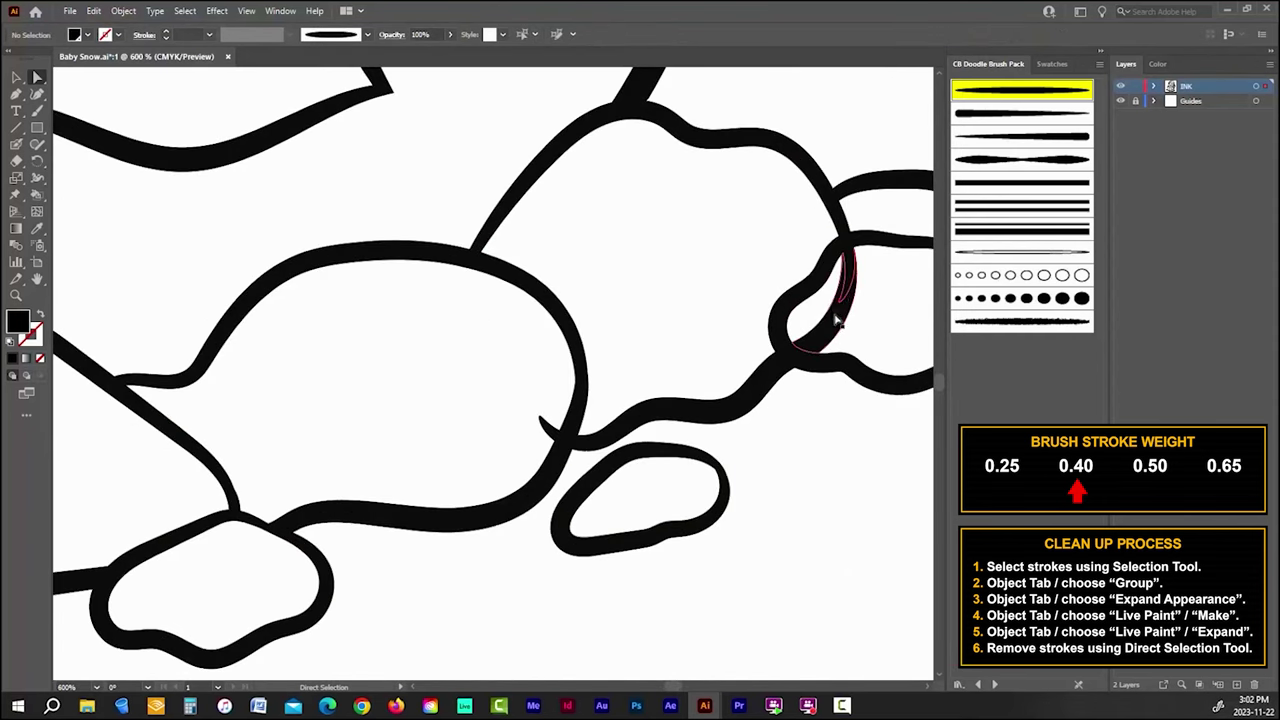
Step: Remove the mound edge overlapping the outer right clump and the overshooting end inside the mound next to the central one
{"action": "left_click", "coordinate": [858, 288]}
{"action": "key", "text": "Delete"}
{"action": "left_click", "coordinate": [551, 434]}
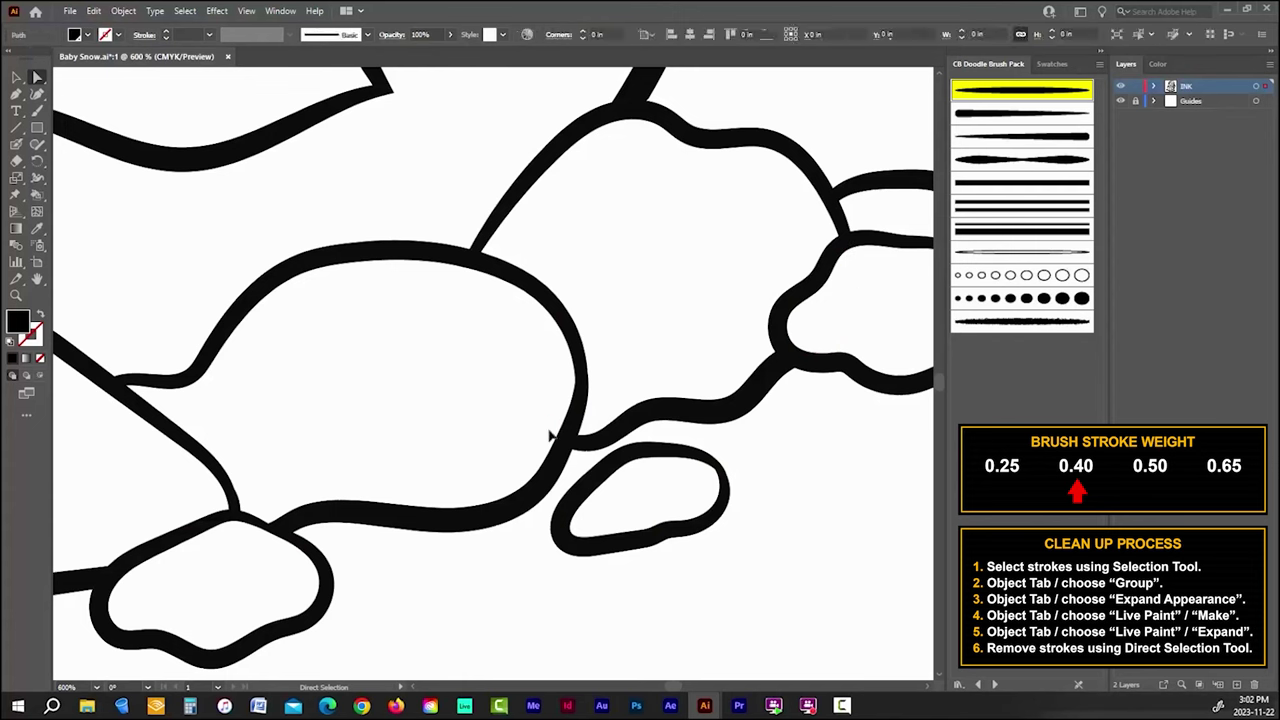
{"action": "key", "text": "Delete"}
Step: Delete the overlapping stroke segment where the two outermost right clumps cross
{"action": "scroll", "coordinate": [403, 388], "scroll_direction": "down", "scroll_amount": 2}
{"action": "scroll", "coordinate": [677, 337], "scroll_direction": "up", "scroll_amount": 4}
{"action": "left_click", "coordinate": [733, 310]}
{"action": "key", "text": "Delete"}
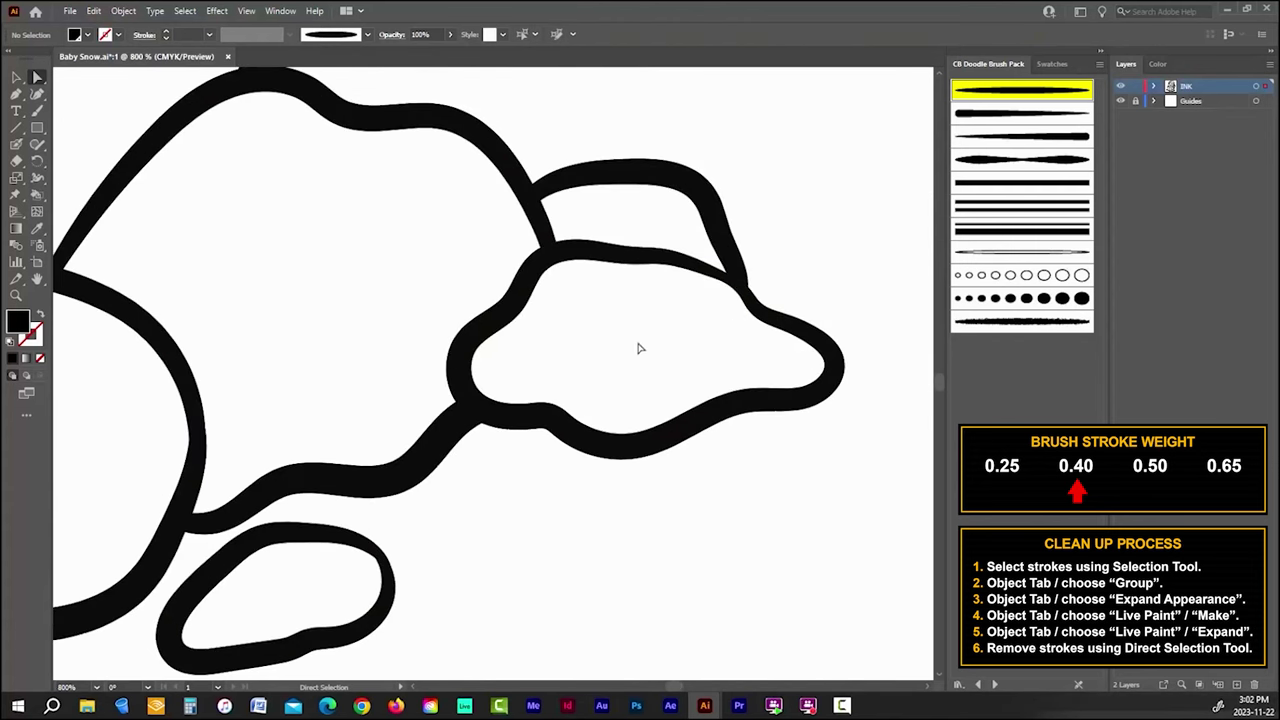
Step: Select and delete the detached oval clump beneath the right mounds
{"action": "scroll", "coordinate": [640, 349], "scroll_direction": "down", "scroll_amount": 3}
{"action": "left_click", "coordinate": [245, 11]}
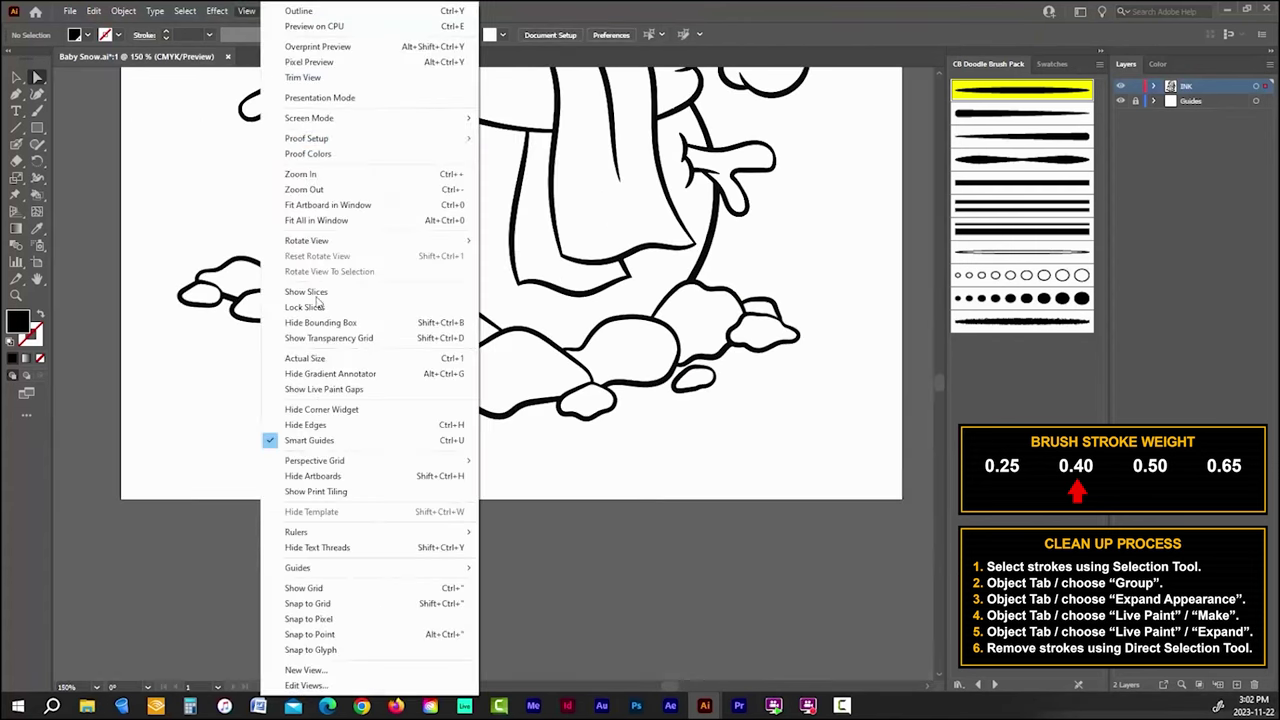
{"action": "left_click", "coordinate": [320, 221]}
{"action": "scroll", "coordinate": [604, 602], "scroll_direction": "up", "scroll_amount": 6}
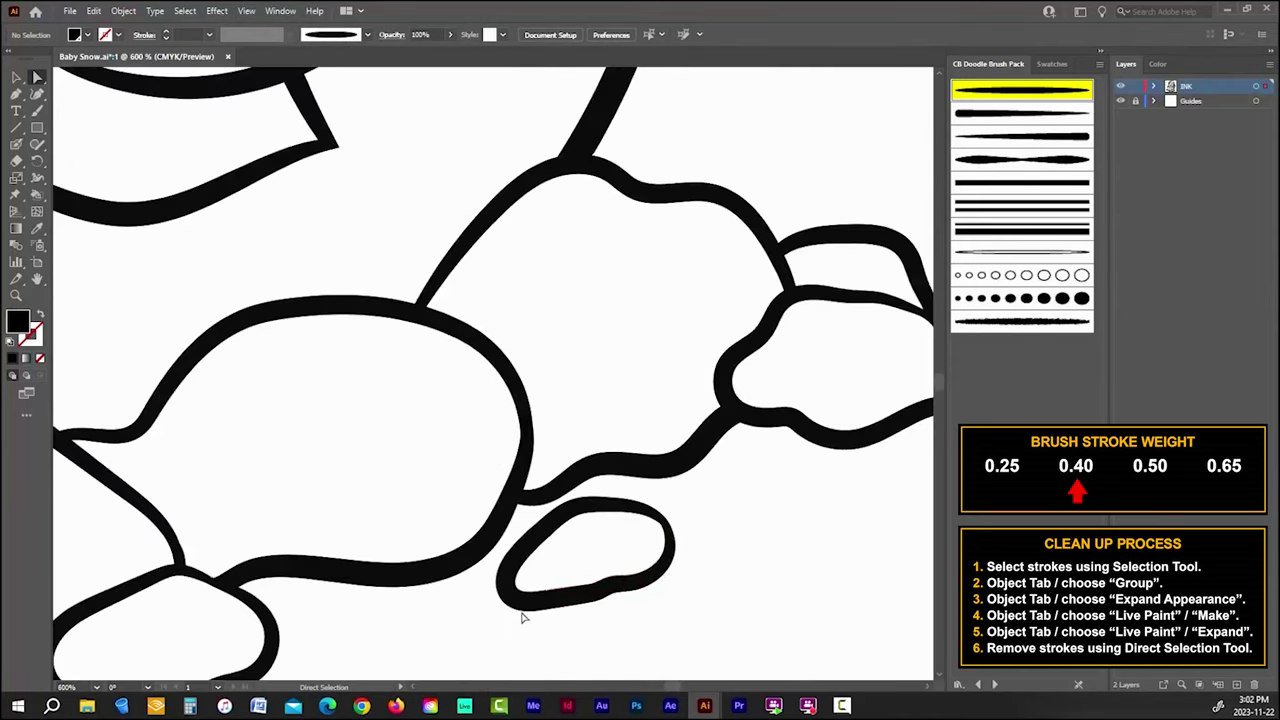
{"action": "left_click", "coordinate": [523, 538]}
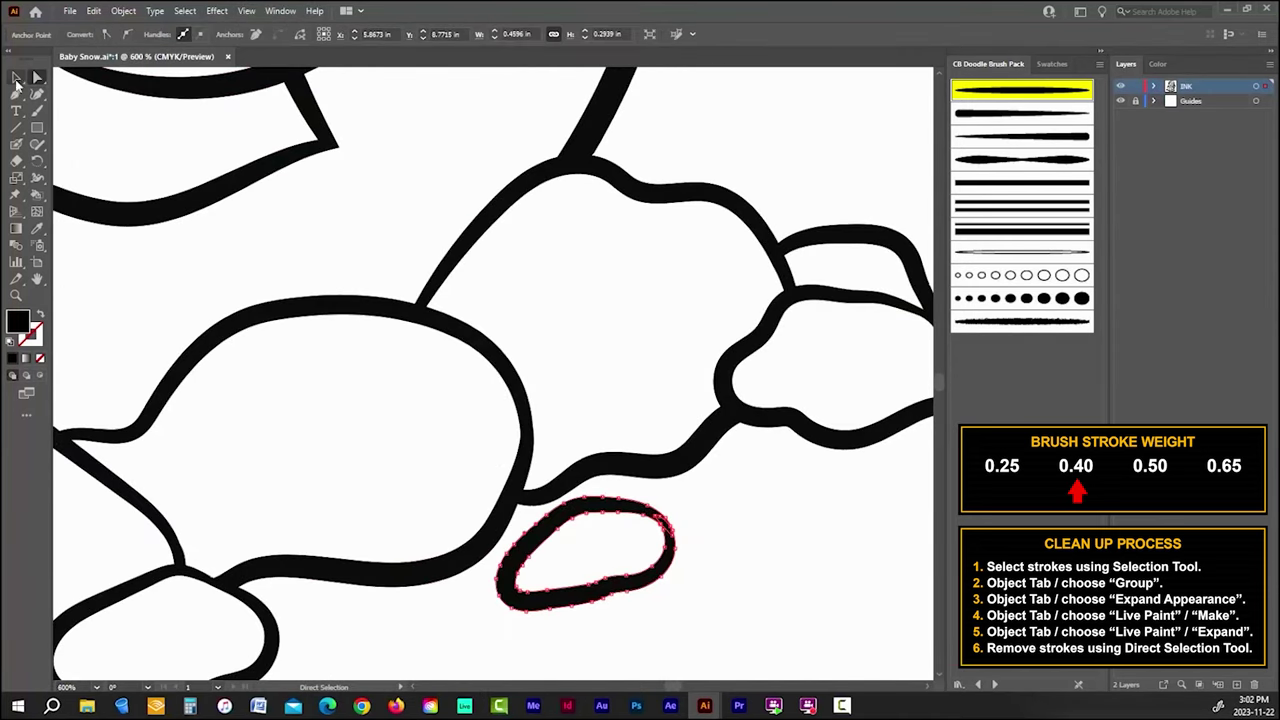
{"action": "left_click", "coordinate": [16, 78]}
{"action": "key", "text": "ctrl+shift+a"}
{"action": "scroll", "coordinate": [677, 523], "scroll_direction": "down", "scroll_amount": 5}
{"action": "scroll", "coordinate": [745, 524], "scroll_direction": "up", "scroll_amount": 4}
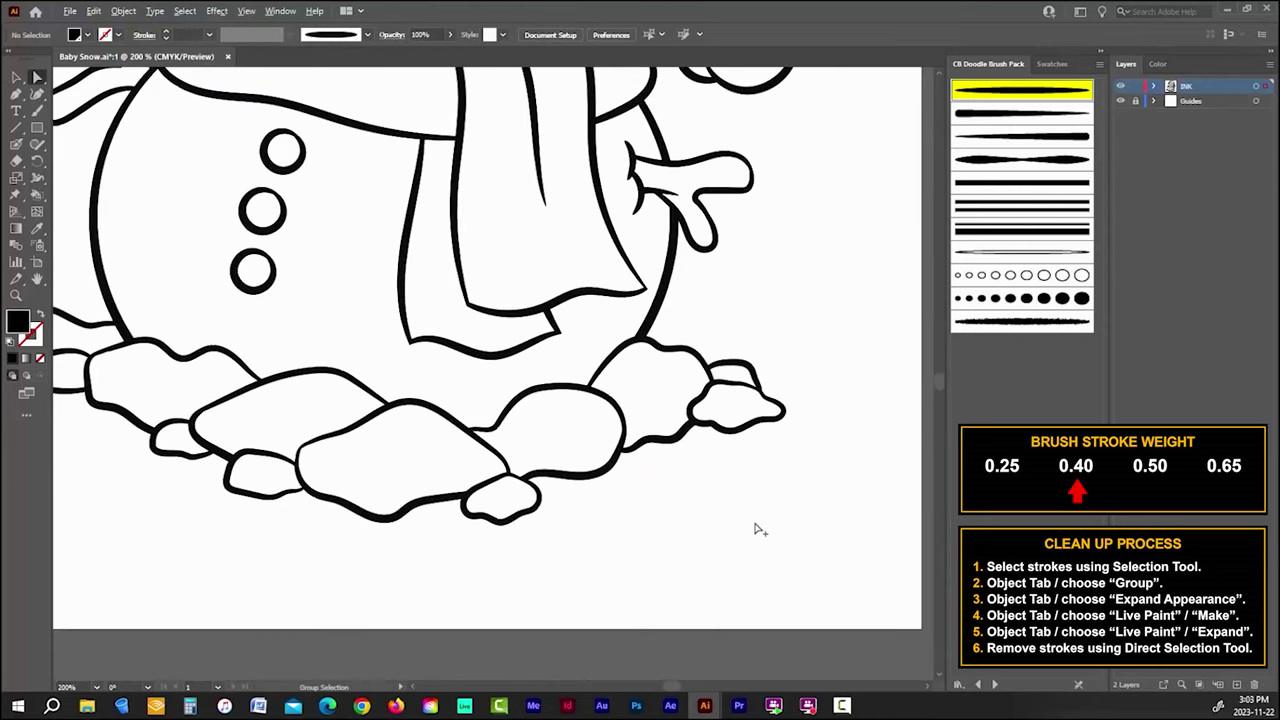
Step: Paint a wavy 0.4 pt snow clump overlapping the junction of the two right mounds, replacing the deleted oval
{"action": "key", "text": "a"}
{"action": "key", "text": "b"}
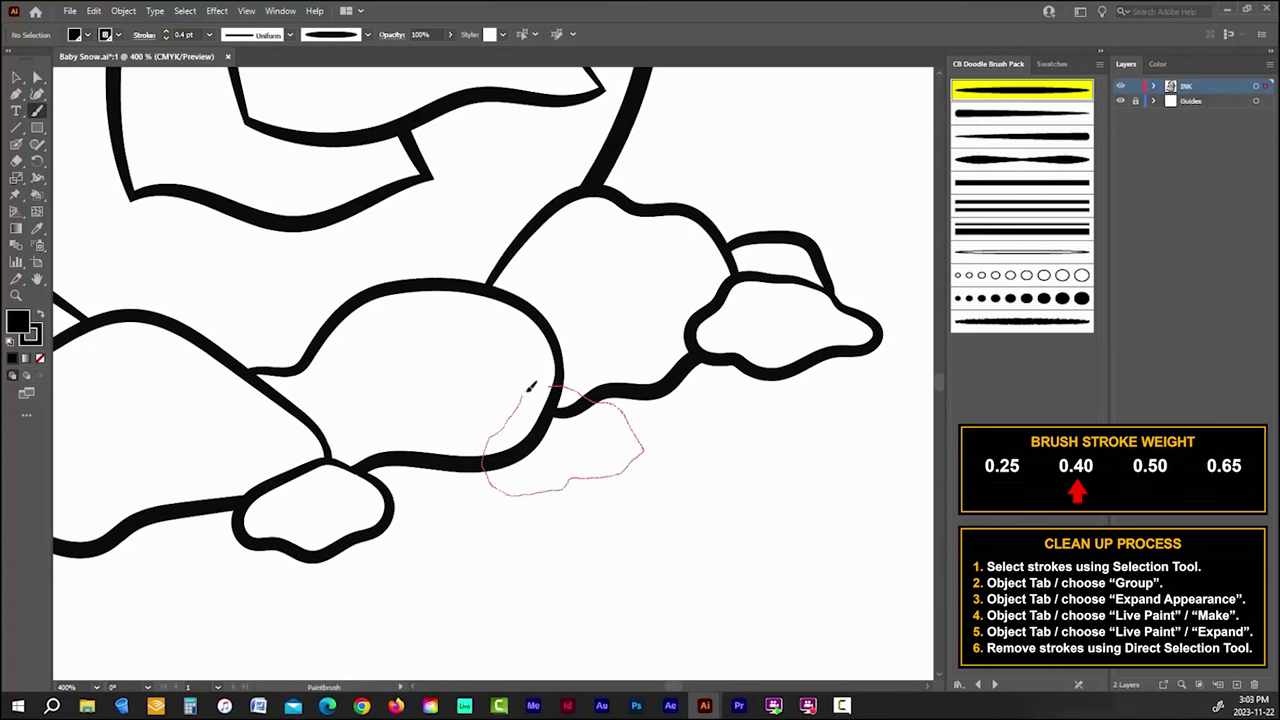
{"action": "left_click_drag", "start_coordinate": [555, 427], "coordinate": [556, 428]}
{"action": "scroll", "coordinate": [689, 474], "scroll_direction": "down", "scroll_amount": 5}
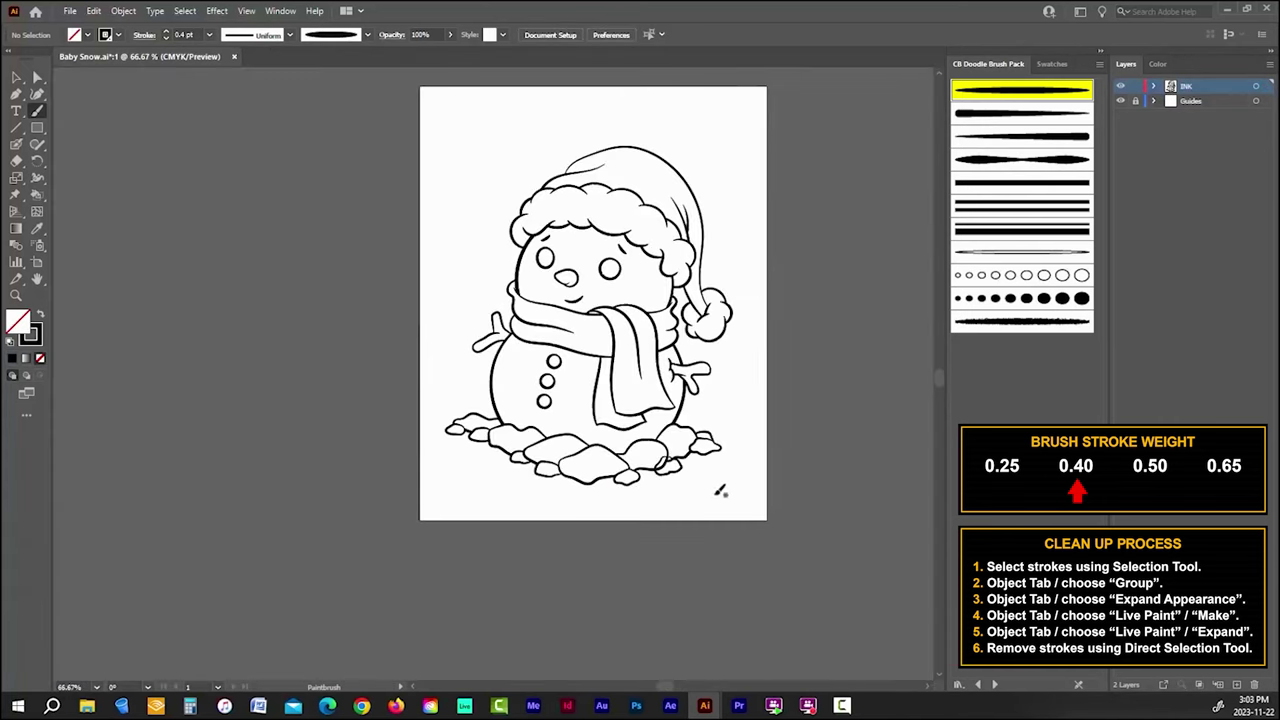
Step: Select the drawing with the new clump, group it, expand its appearance, make and expand it as Live Paint, and deselect
{"action": "scroll", "coordinate": [718, 481], "scroll_direction": "up", "scroll_amount": 2}
{"action": "key", "text": "v"}
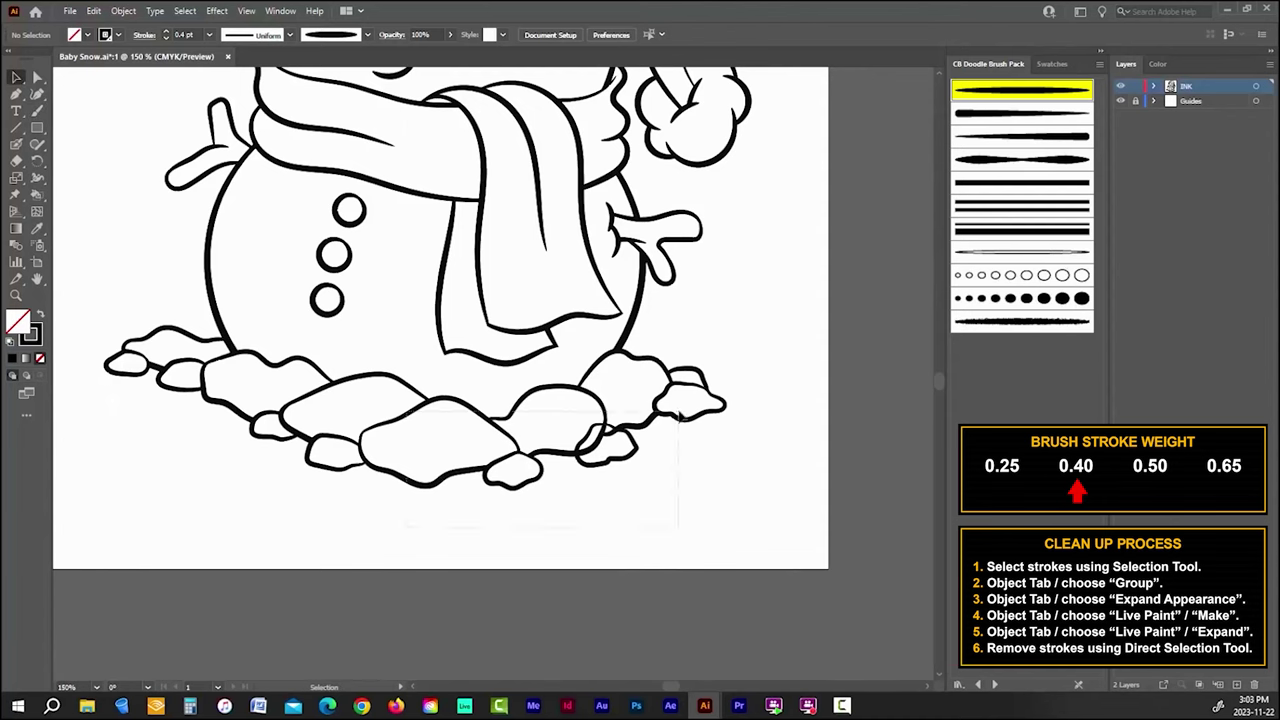
{"action": "left_click_drag", "start_coordinate": [677, 415], "coordinate": [677, 415]}
{"action": "left_click", "coordinate": [123, 10]}
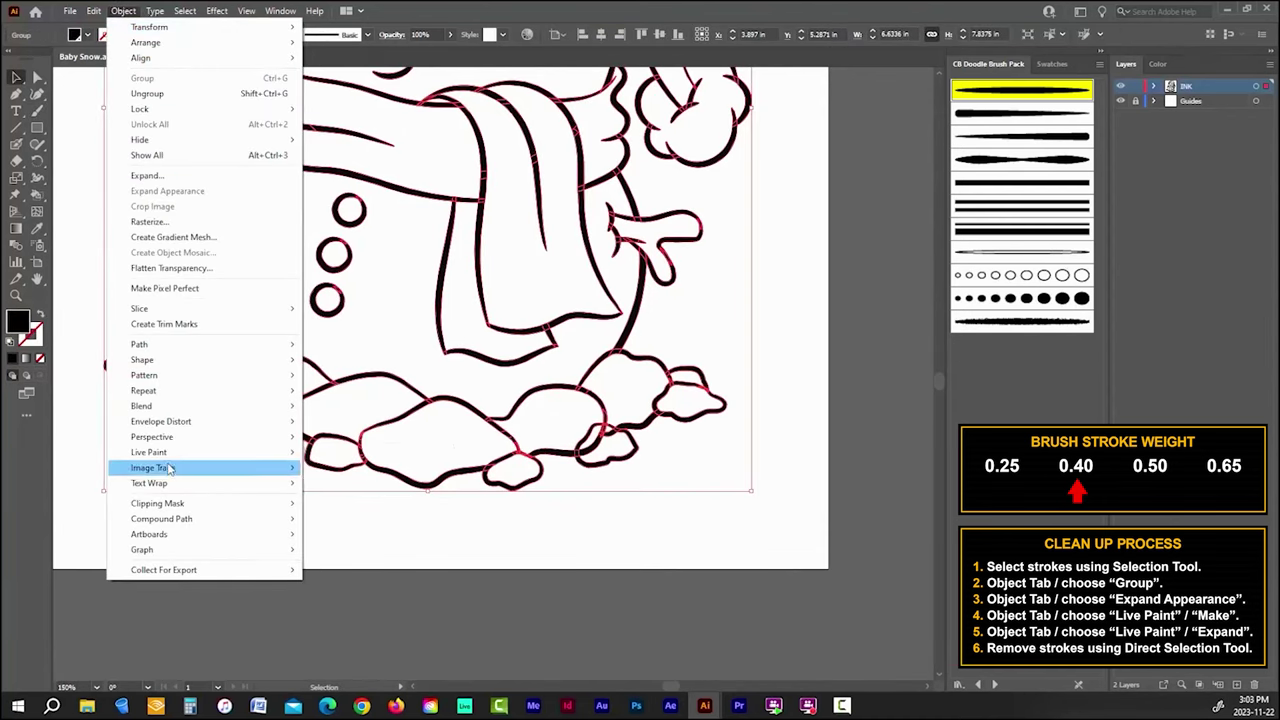
{"action": "key", "text": "Escape"}
{"action": "left_click", "coordinate": [123, 10]}
{"action": "key", "text": "Escape"}
{"action": "left_click", "coordinate": [80, 250]}
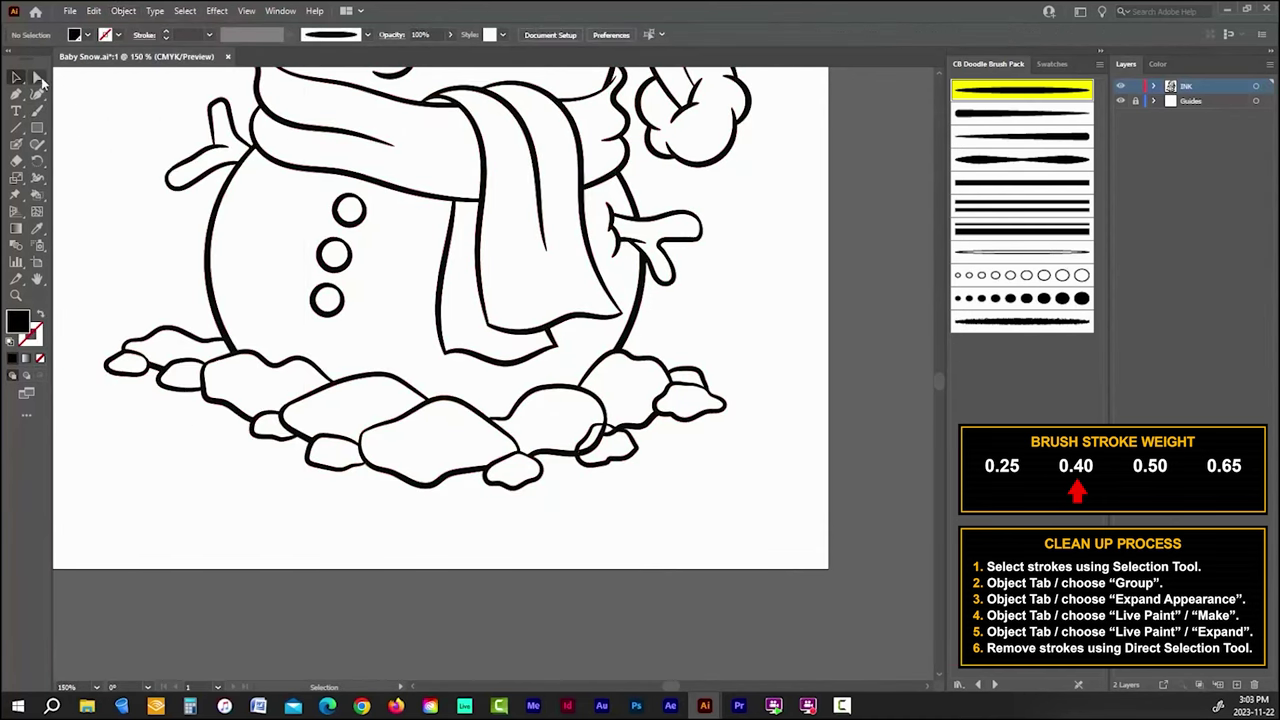
Step: Delete the mound segments overlapping inside the new right clump and fit the artboard in the window
{"action": "left_click", "coordinate": [38, 78]}
{"action": "scroll", "coordinate": [608, 443], "scroll_direction": "up", "scroll_amount": 6}
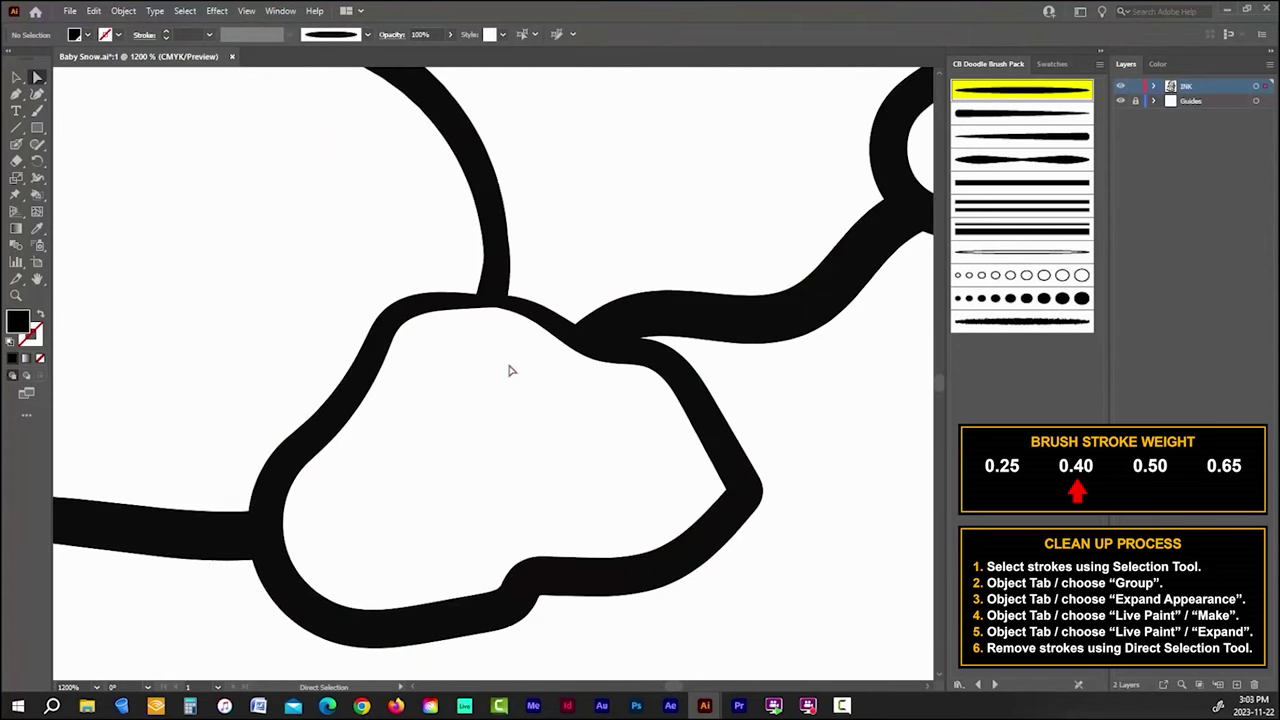
{"action": "scroll", "coordinate": [510, 371], "scroll_direction": "down", "scroll_amount": 8}
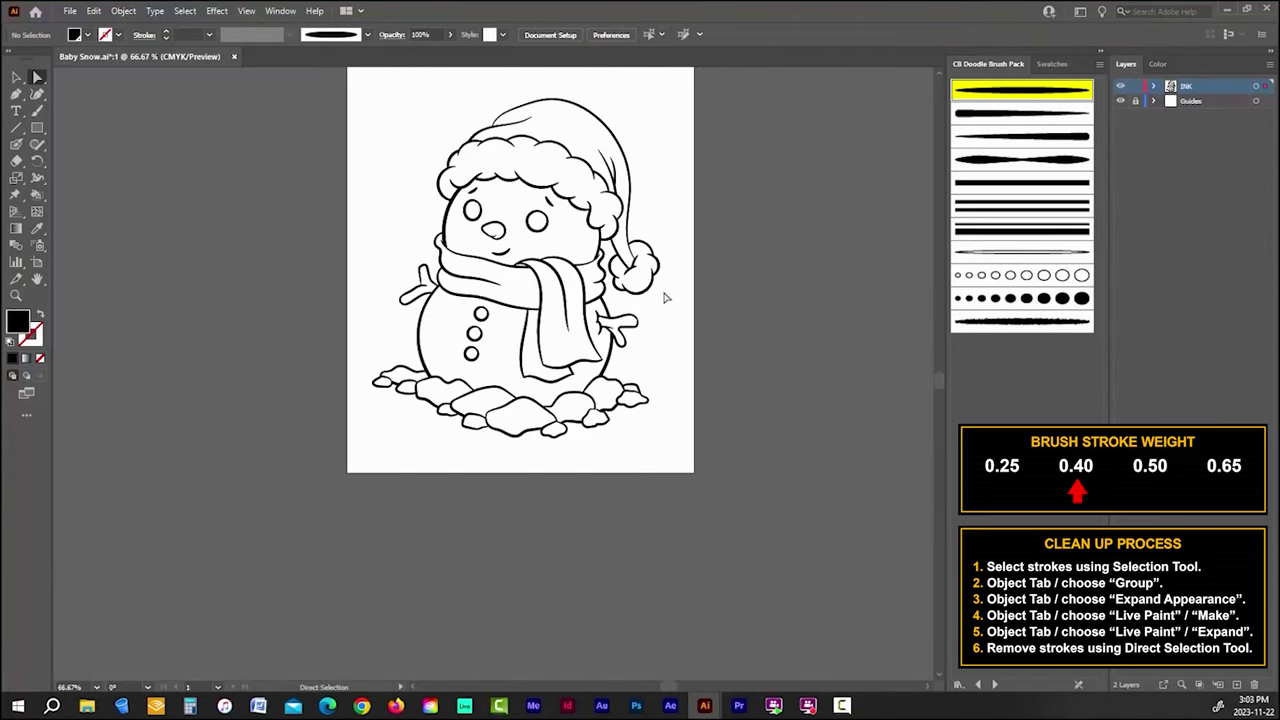
{"action": "key", "text": "ctrl+1"}
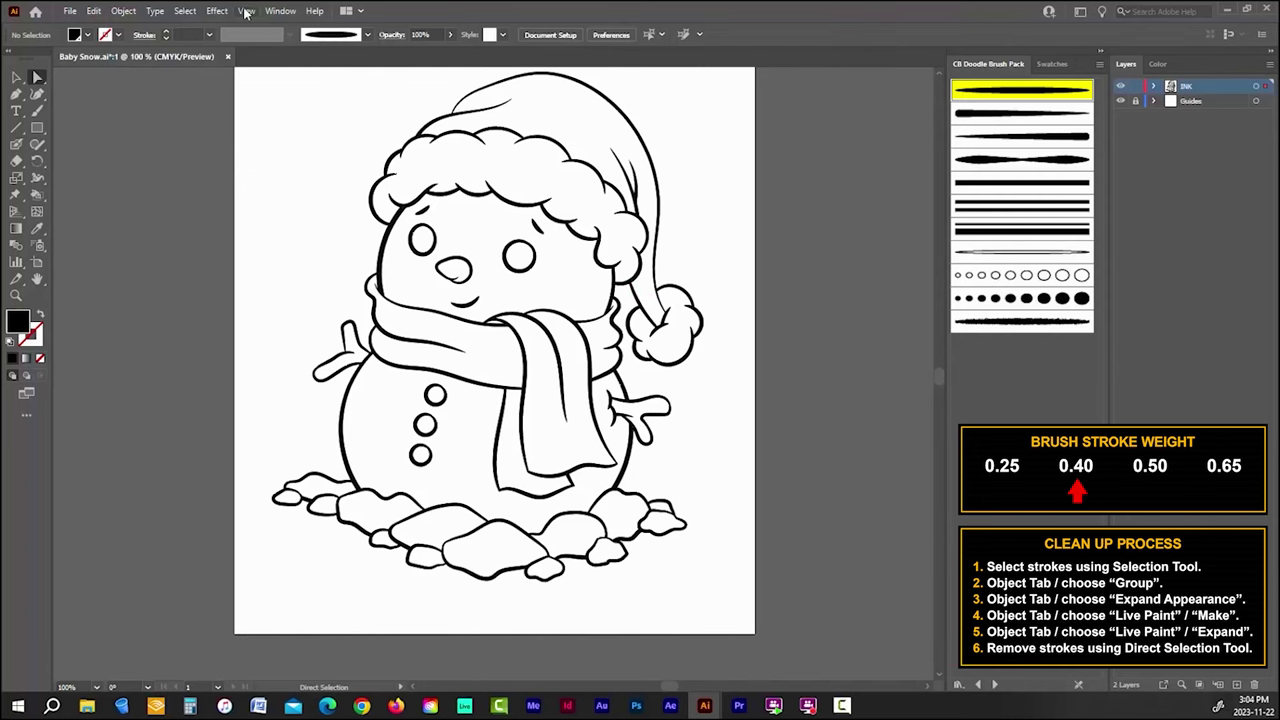
{"action": "left_click", "coordinate": [245, 12]}
{"action": "left_click", "coordinate": [350, 208]}
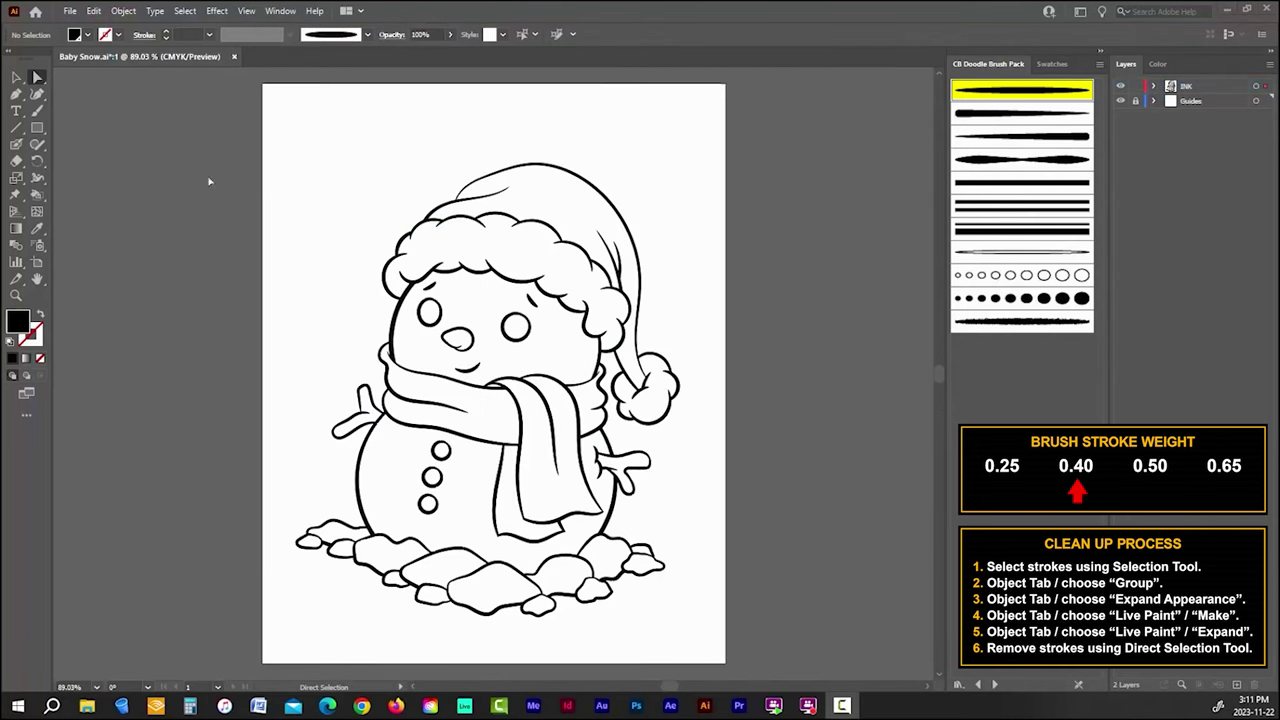
Step: Set up the Ellipse tool on the INK layer with no fill and a black stroke
{"action": "left_click", "coordinate": [37, 127]}
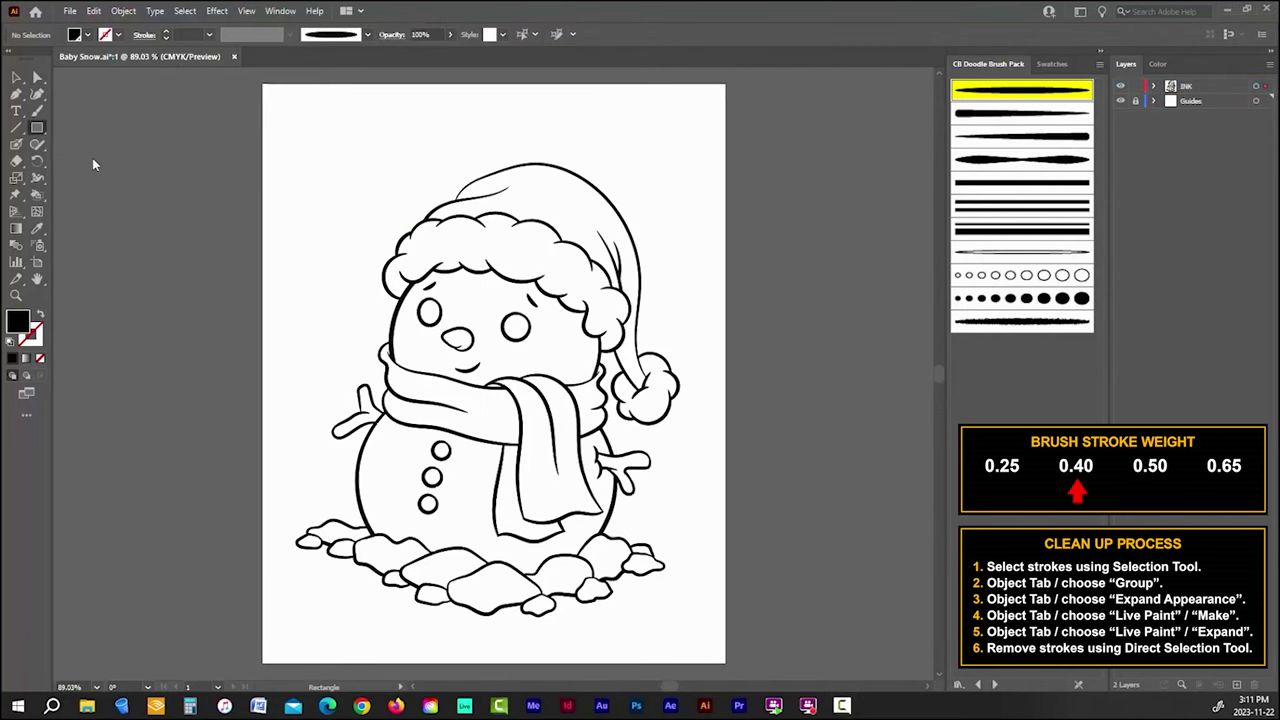
{"action": "key", "text": "l"}
{"action": "left_click", "coordinate": [1190, 87]}
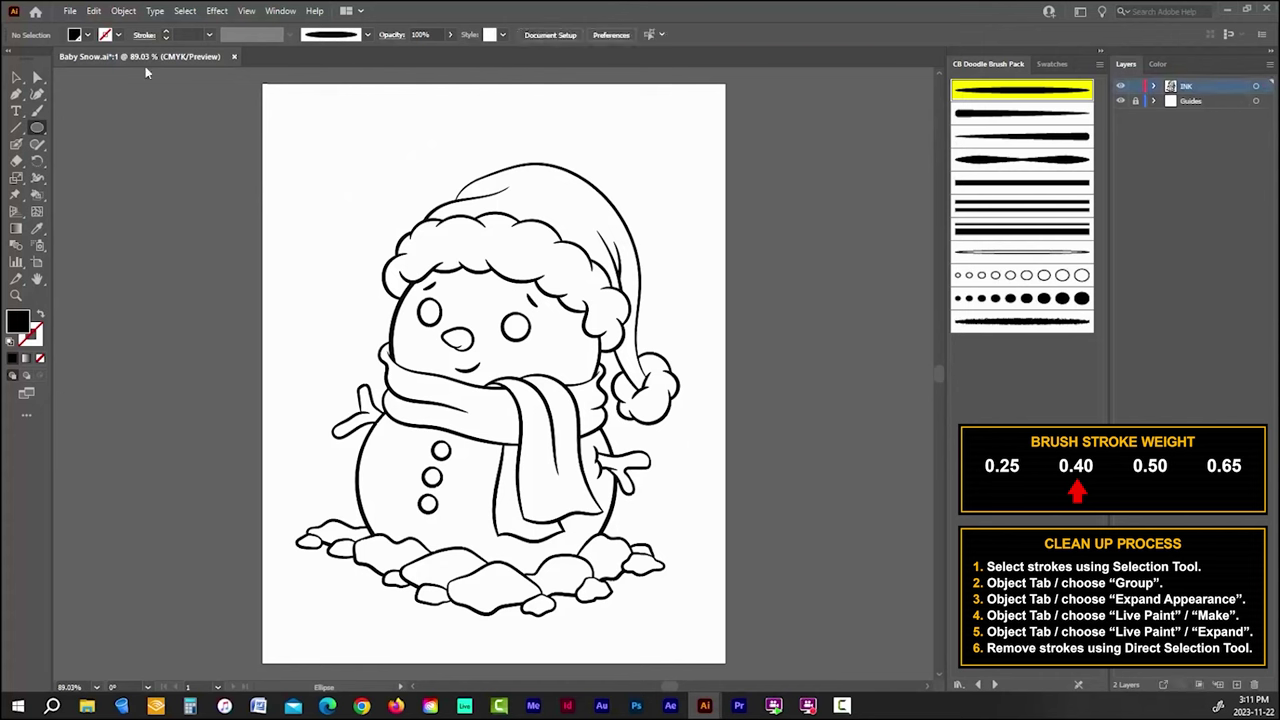
{"action": "left_click", "coordinate": [88, 38]}
{"action": "left_click", "coordinate": [16, 70]}
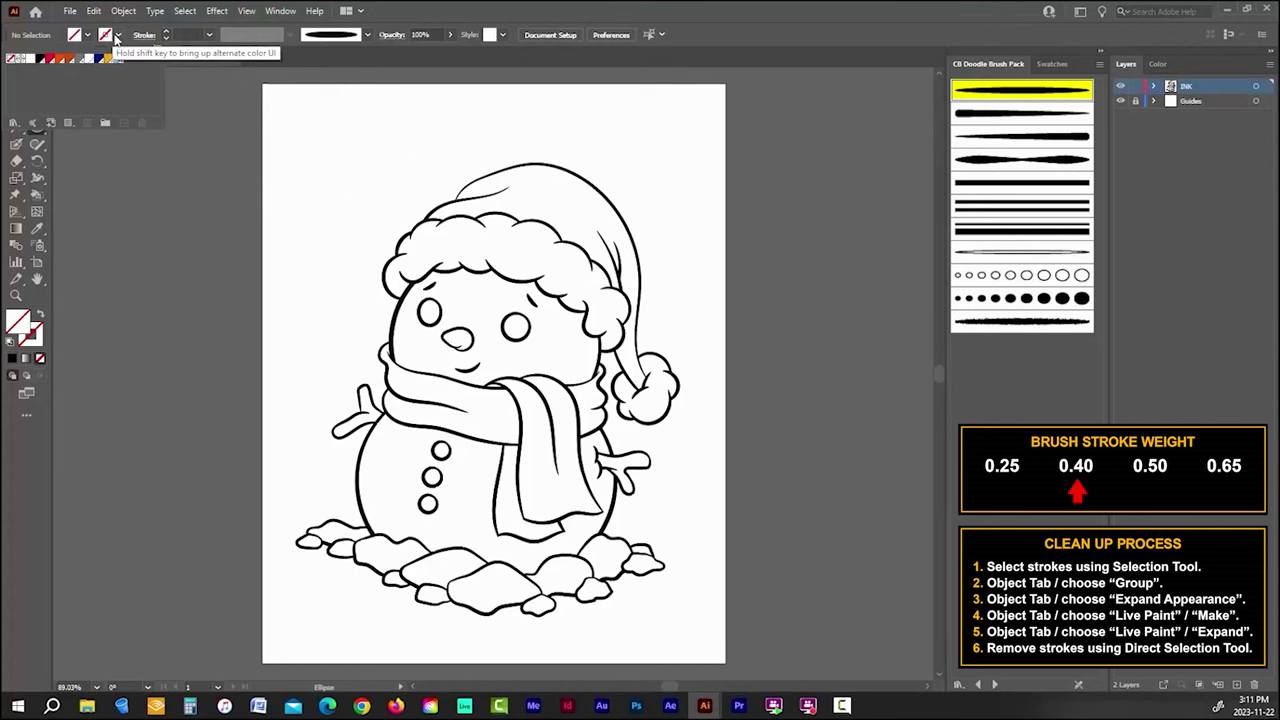
{"action": "left_click", "coordinate": [117, 38]}
{"action": "left_click", "coordinate": [41, 61]}
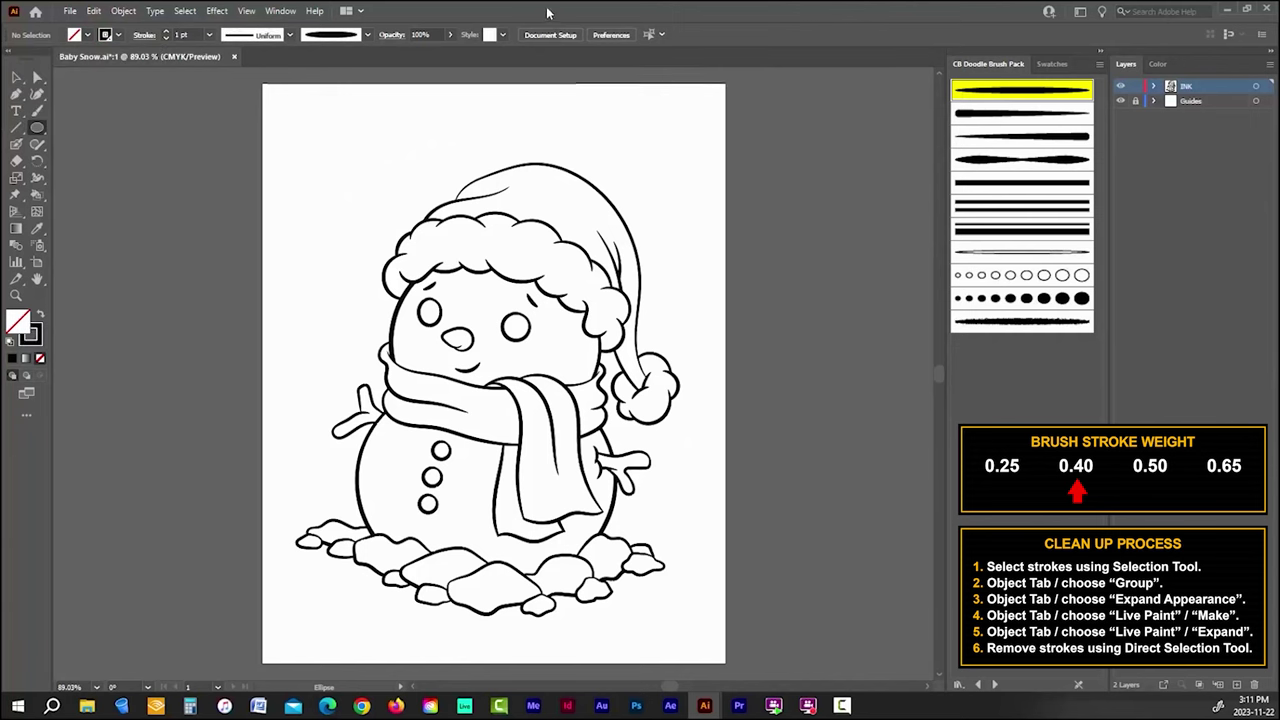
Step: Draw a circle about 7.26 in wide around the snowman, give it a 2 pt stroke, and deselect it
{"action": "left_click_drag", "start_coordinate": [303, 143], "coordinate": [704, 542]}
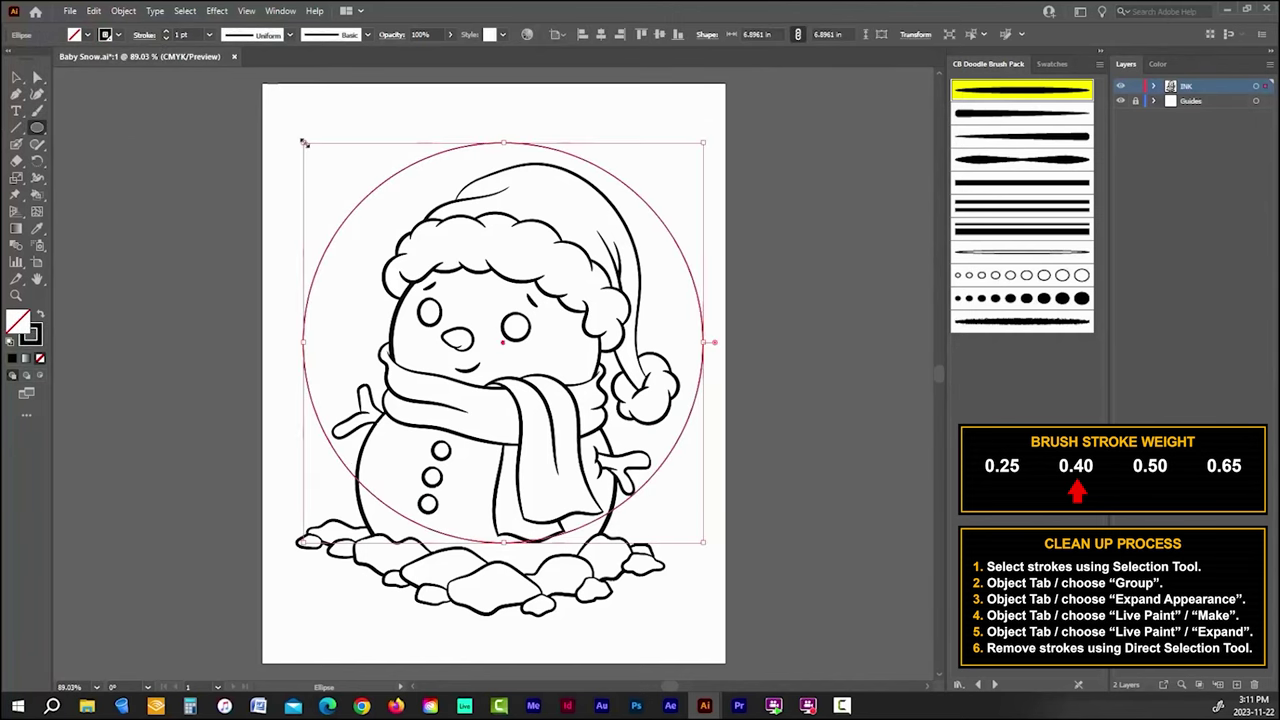
{"action": "left_click_drag", "start_coordinate": [305, 144], "coordinate": [262, 130]}
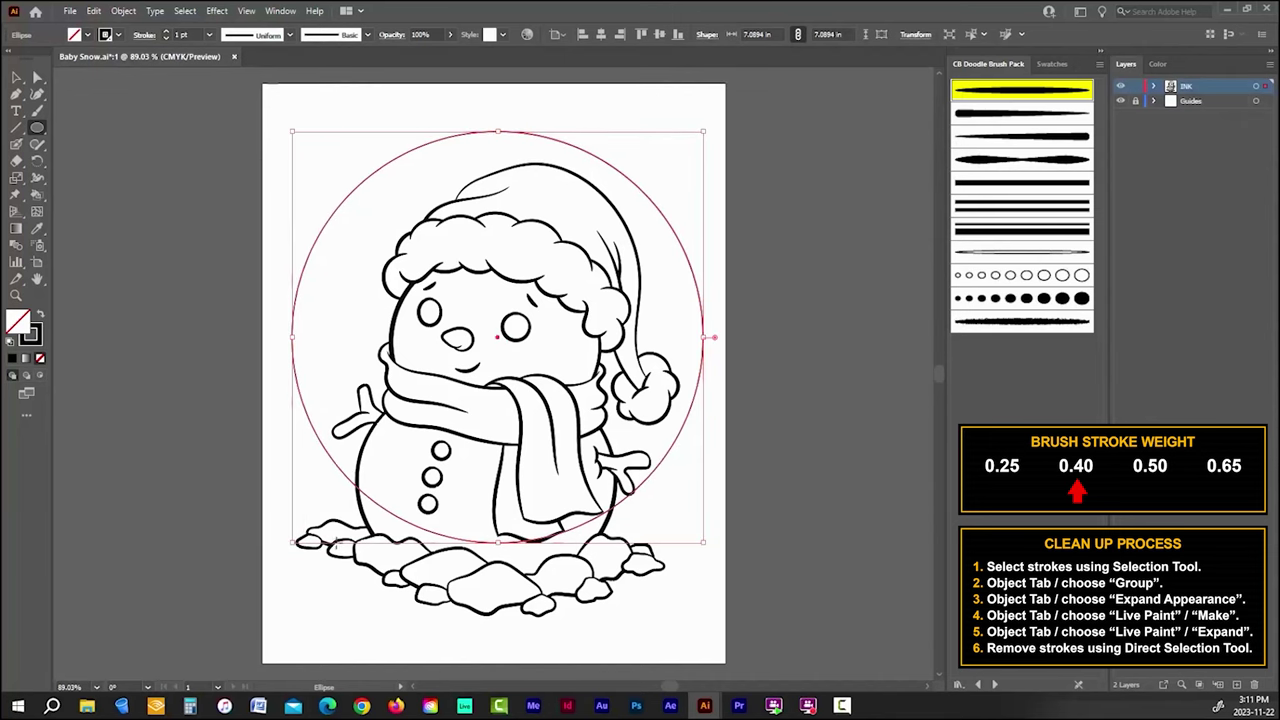
{"action": "left_click_drag", "start_coordinate": [291, 543], "coordinate": [279, 554]}
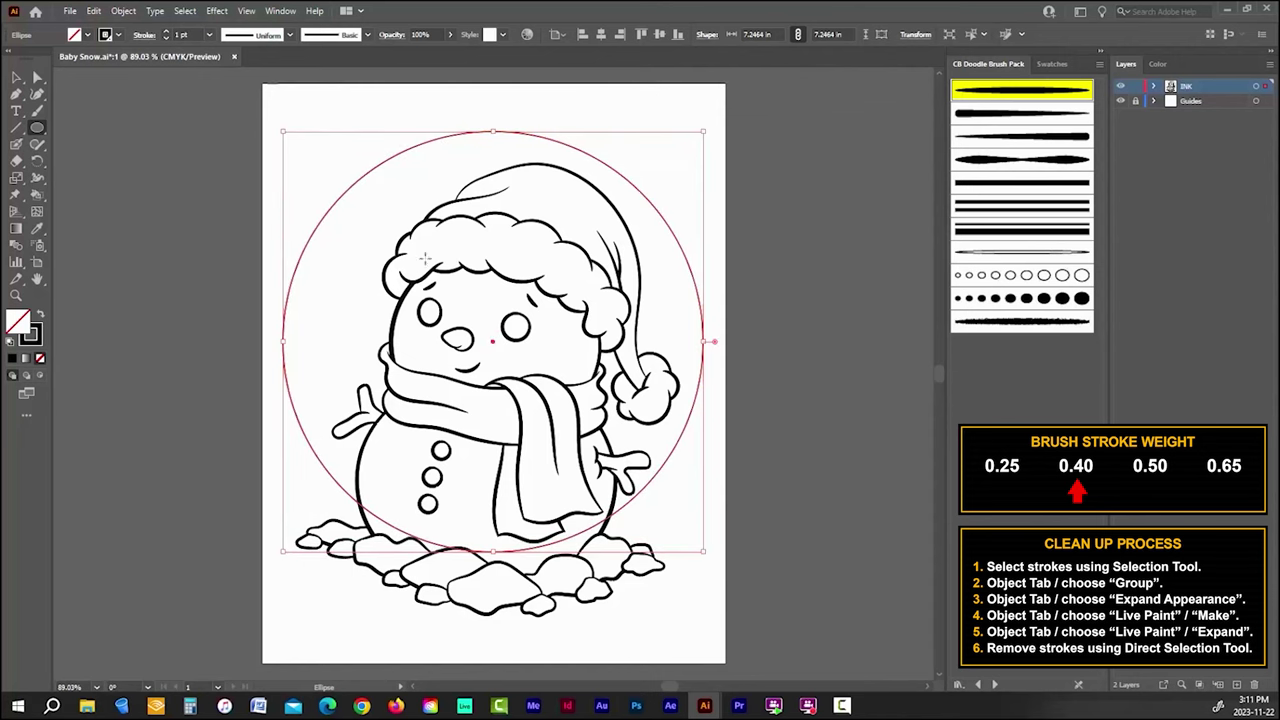
{"action": "left_click_drag", "start_coordinate": [705, 133], "coordinate": [703, 128]}
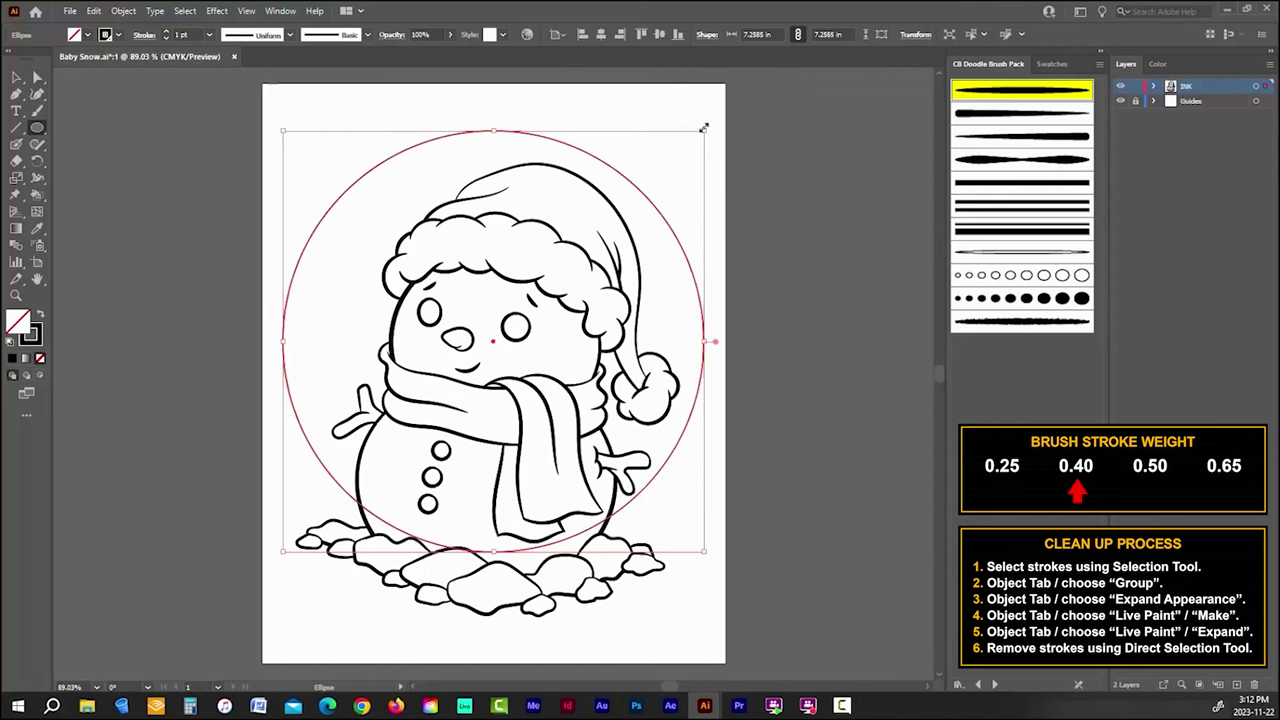
{"action": "left_click", "coordinate": [166, 32]}
{"action": "left_click", "coordinate": [166, 32]}
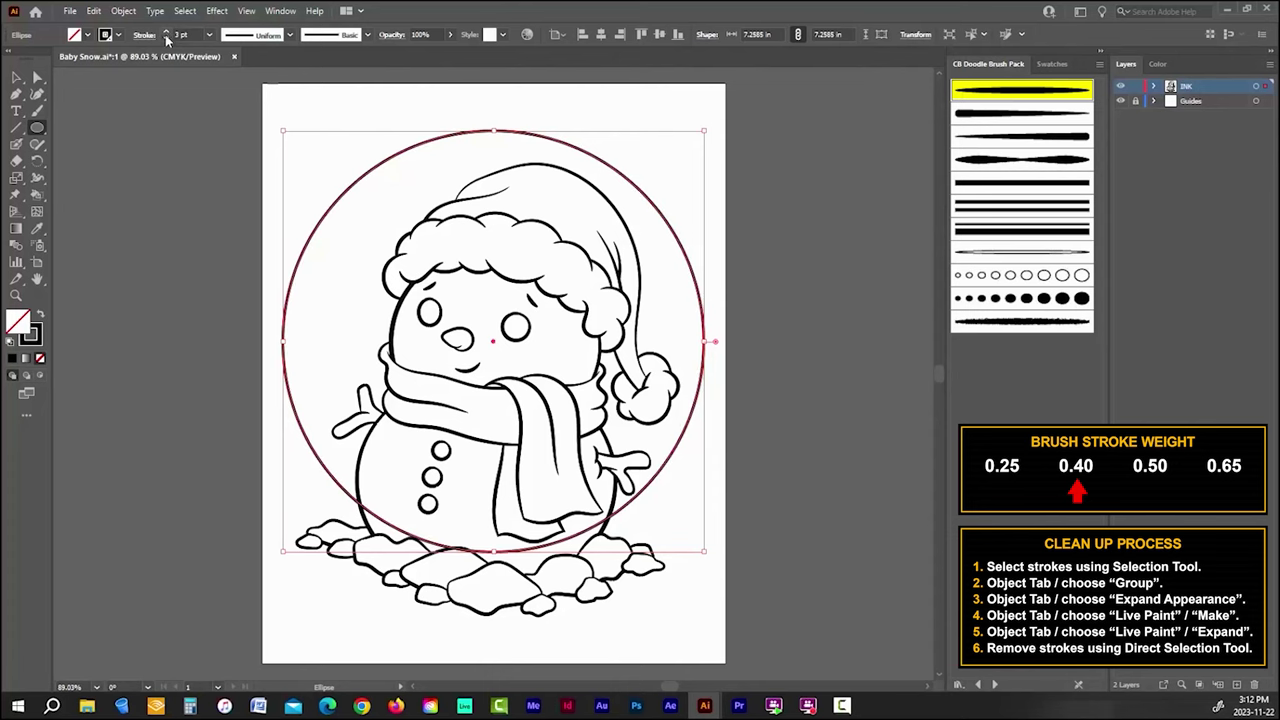
{"action": "key", "text": "ctrl+shift+a"}
Step: Draw a highlight circle about 0.11 in wide in the upper part of the snowman's right-hand eye with a 1 pt stroke
{"action": "scroll", "coordinate": [523, 303], "scroll_direction": "up", "scroll_amount": 5}
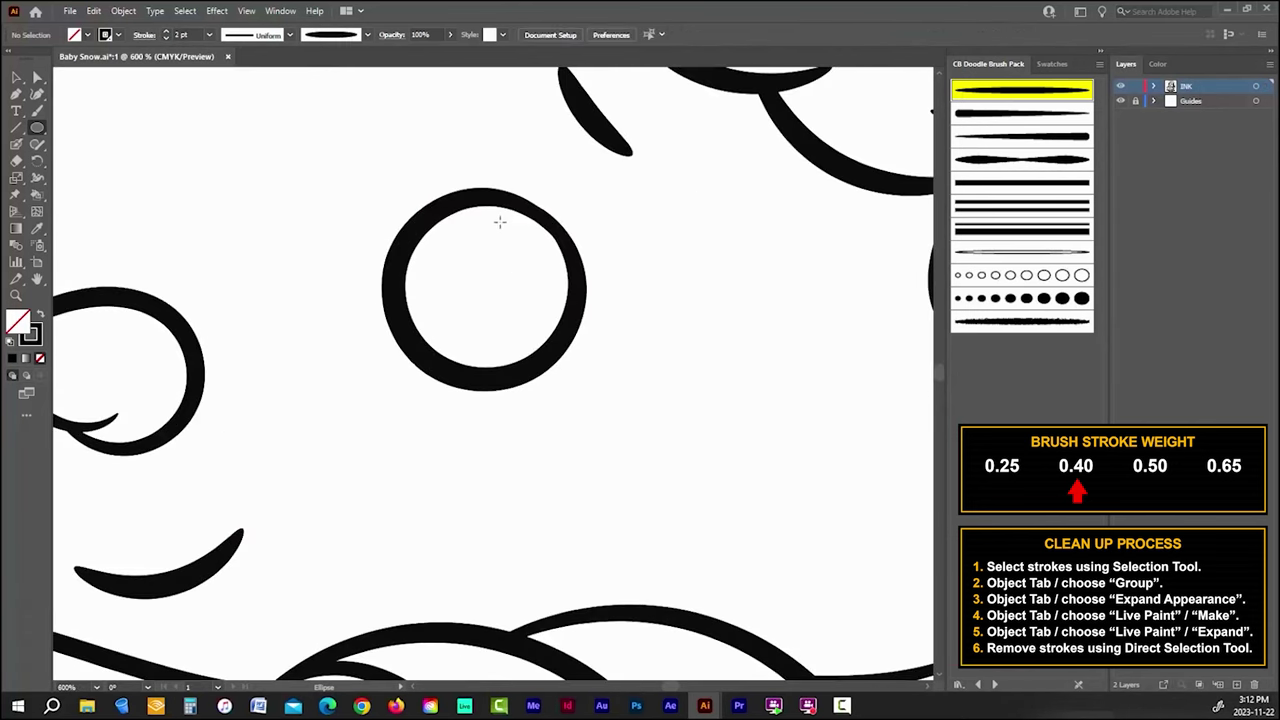
{"action": "mouse_move", "coordinate": [499, 222]}
{"action": "left_mouse_down"}
{"action": "mouse_move", "coordinate": [550, 272]}
{"action": "mouse_move", "coordinate": [483, 261]}
{"action": "left_mouse_up"}
{"action": "key", "text": "v"}
{"action": "left_click", "coordinate": [166, 38]}
{"action": "scroll", "coordinate": [459, 295], "scroll_direction": "down", "scroll_amount": 3}
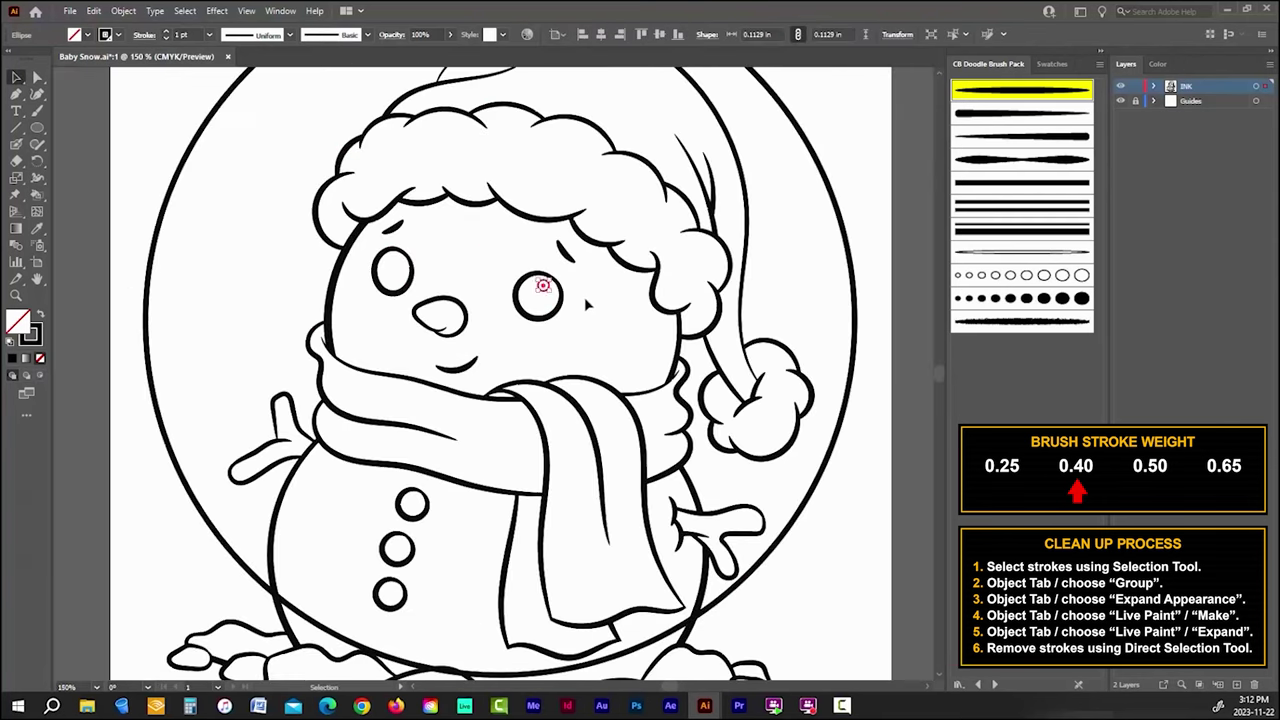
Step: Enlarge the eye highlight circle to about 0.13 in and reposition it near the top of the right-hand eye
{"action": "scroll", "coordinate": [584, 297], "scroll_direction": "up", "scroll_amount": 3}
{"action": "key", "text": "ctrl+shift+a"}
{"action": "left_click_drag", "start_coordinate": [526, 250], "coordinate": [532, 242]}
{"action": "left_click", "coordinate": [640, 266]}
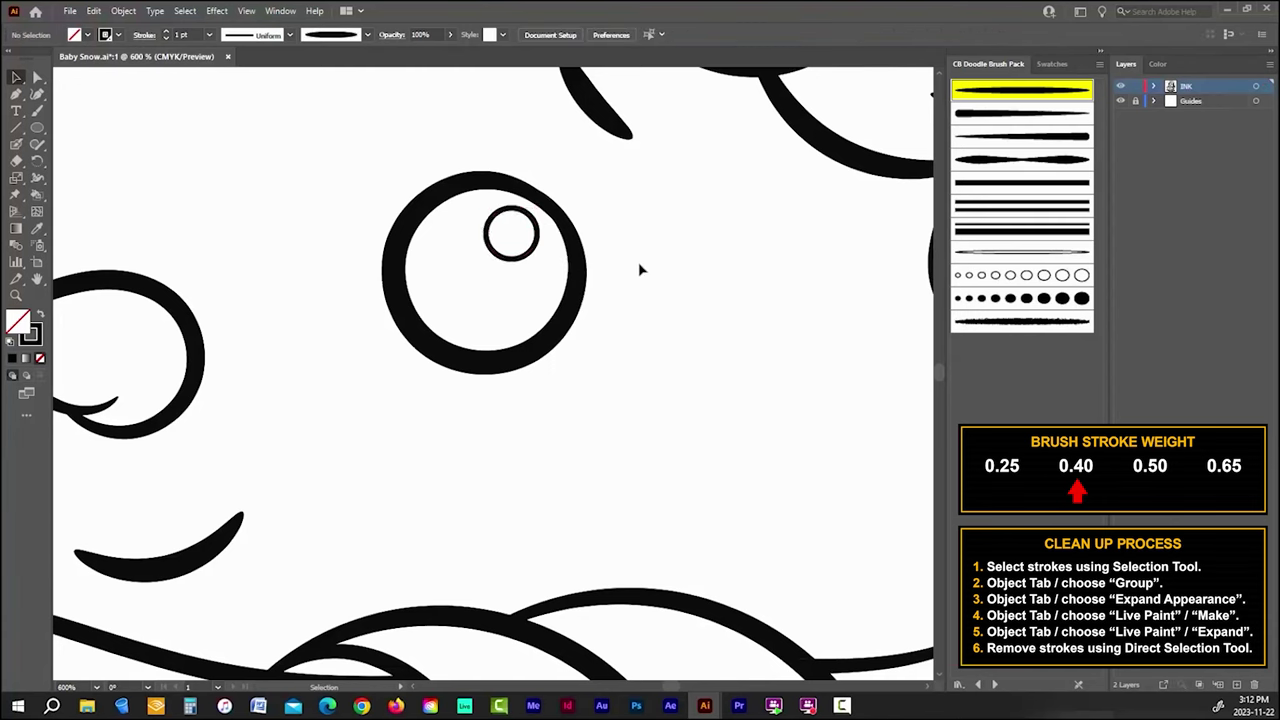
{"action": "scroll", "coordinate": [668, 263], "scroll_direction": "down", "scroll_amount": 3}
{"action": "scroll", "coordinate": [605, 268], "scroll_direction": "up", "scroll_amount": 3}
{"action": "left_click", "coordinate": [607, 248]}
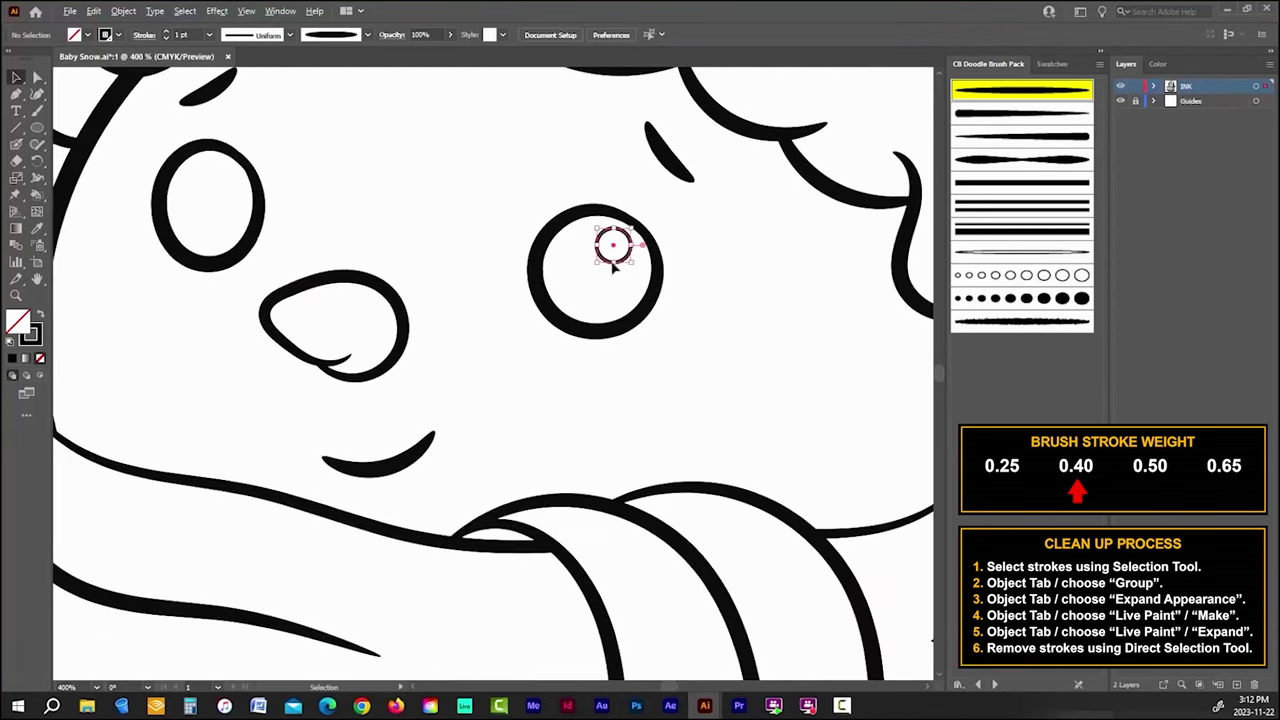
Step: Copy and paste the highlight circle, and place the duplicate in the upper part of the left-hand eye
{"action": "left_click", "coordinate": [93, 10]}
{"action": "left_click", "coordinate": [93, 10]}
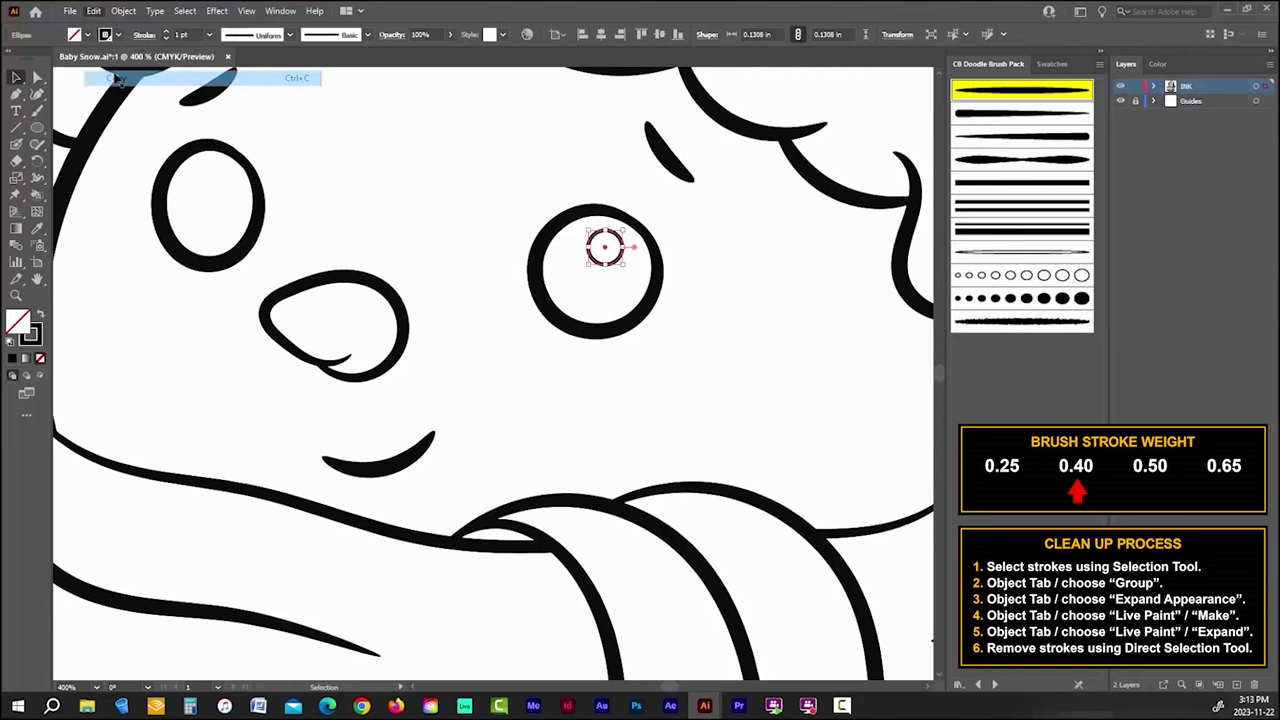
{"action": "left_click", "coordinate": [96, 12]}
{"action": "left_click", "coordinate": [116, 93]}
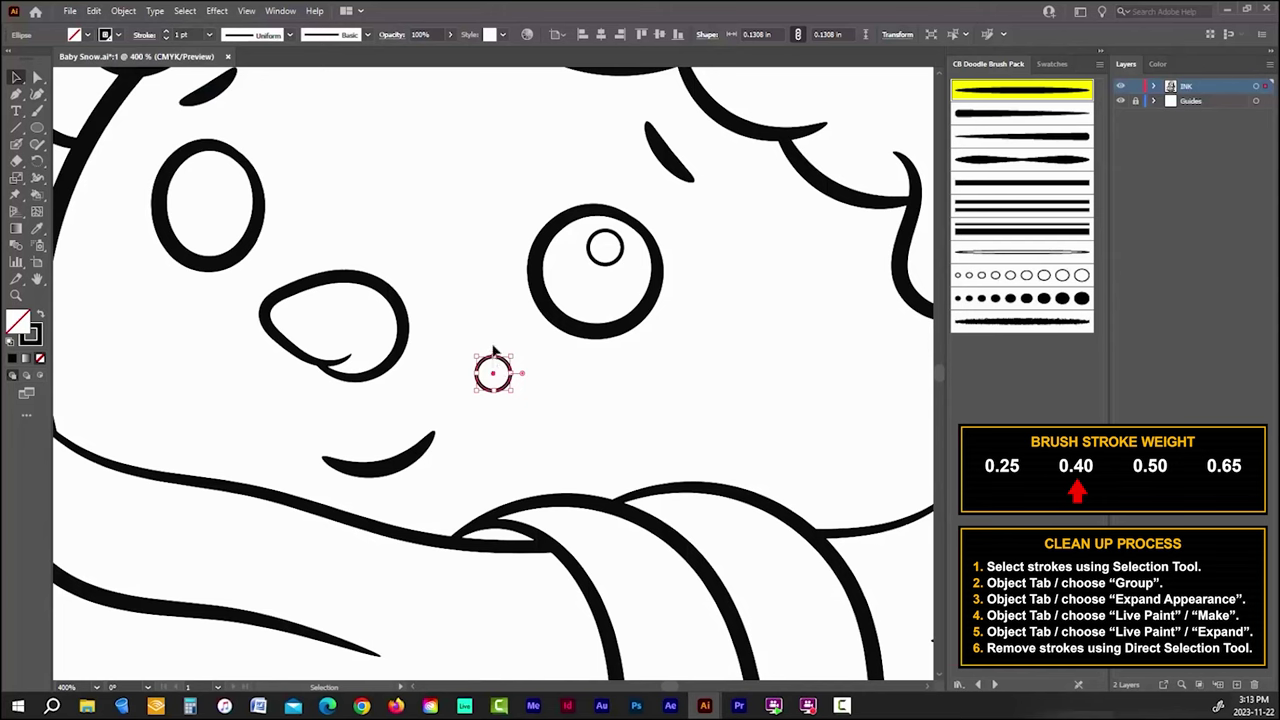
{"action": "scroll", "coordinate": [544, 424], "scroll_direction": "up", "scroll_amount": 3}
{"action": "left_click_drag", "start_coordinate": [391, 271], "coordinate": [334, 126]}
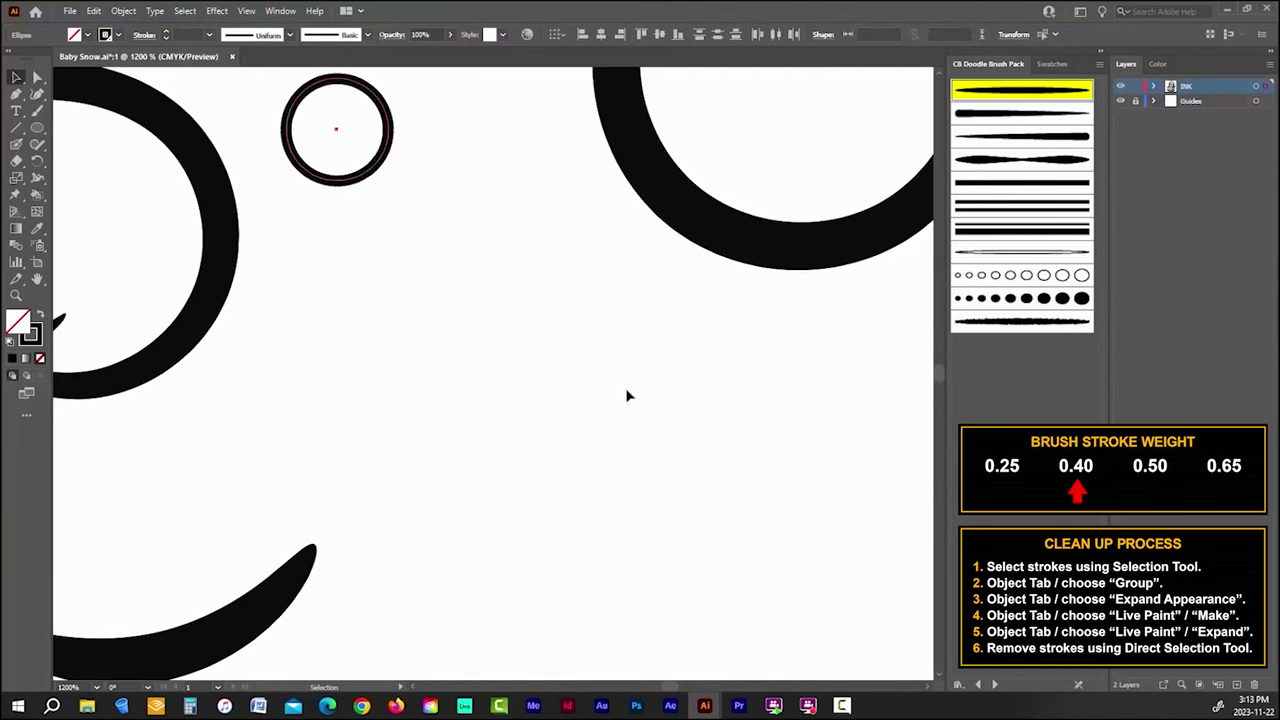
{"action": "scroll", "coordinate": [631, 399], "scroll_direction": "down", "scroll_amount": 4}
{"action": "left_click_drag", "start_coordinate": [557, 331], "coordinate": [391, 258]}
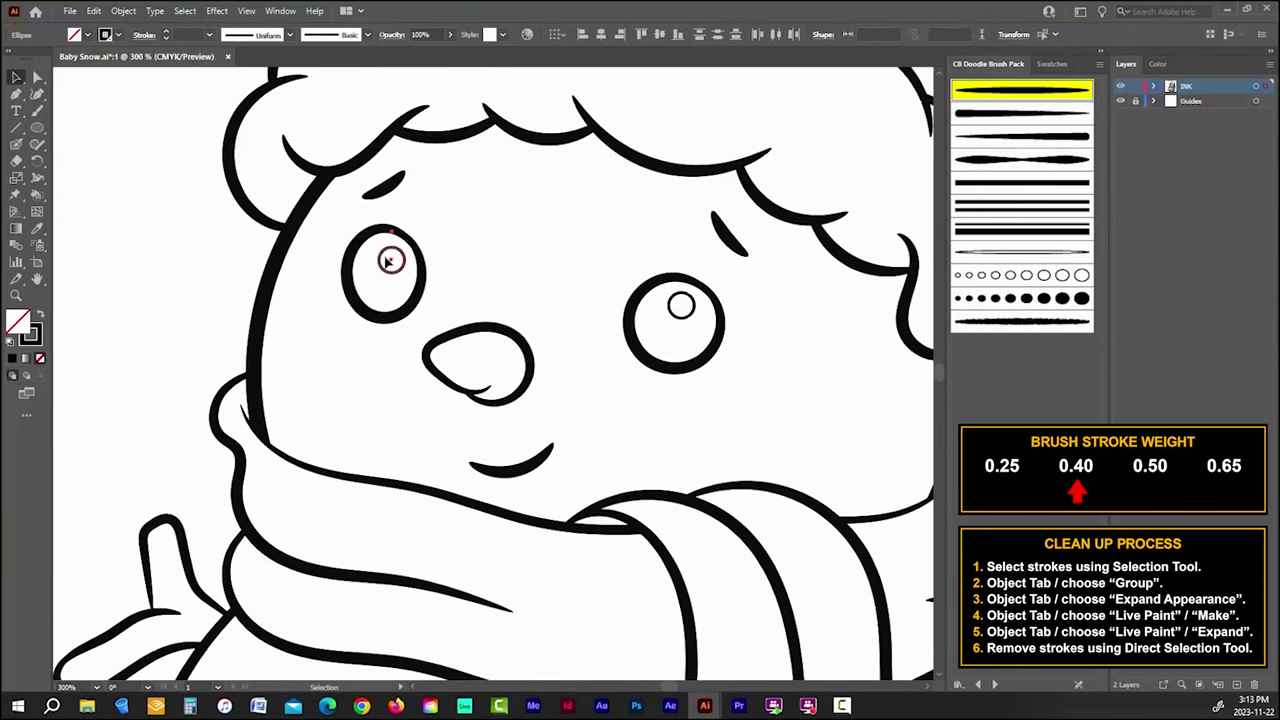
Step: Shrink the left-hand eye's highlight circle to about 0.12 in, adjust its position inside the eye, and deselect it
{"action": "scroll", "coordinate": [382, 268], "scroll_direction": "up", "scroll_amount": 3}
{"action": "scroll", "coordinate": [380, 289], "scroll_direction": "down", "scroll_amount": 1}
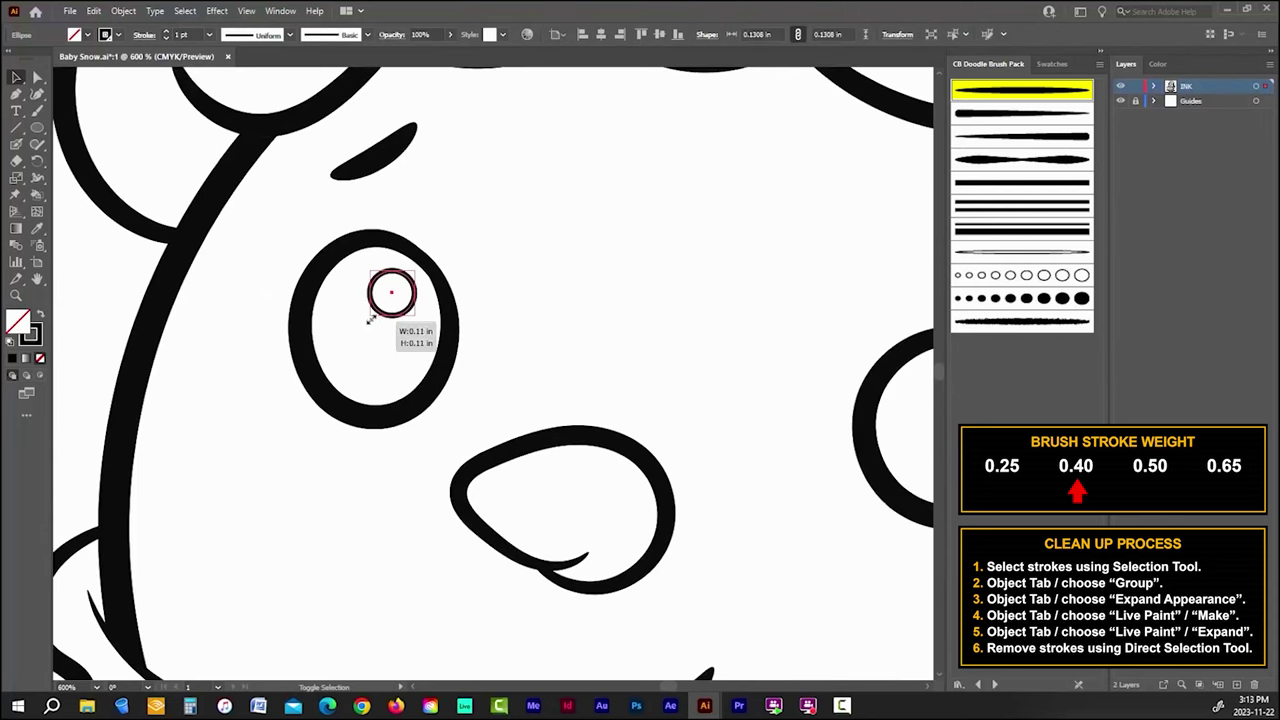
{"action": "left_click", "coordinate": [375, 311]}
{"action": "mouse_move", "coordinate": [418, 294]}
{"action": "left_mouse_down"}
{"action": "mouse_move", "coordinate": [440, 355]}
{"action": "mouse_move", "coordinate": [424, 366]}
{"action": "left_mouse_up"}
{"action": "key", "text": "ctrl+shift+a"}
{"action": "key", "text": "ctrl+1"}
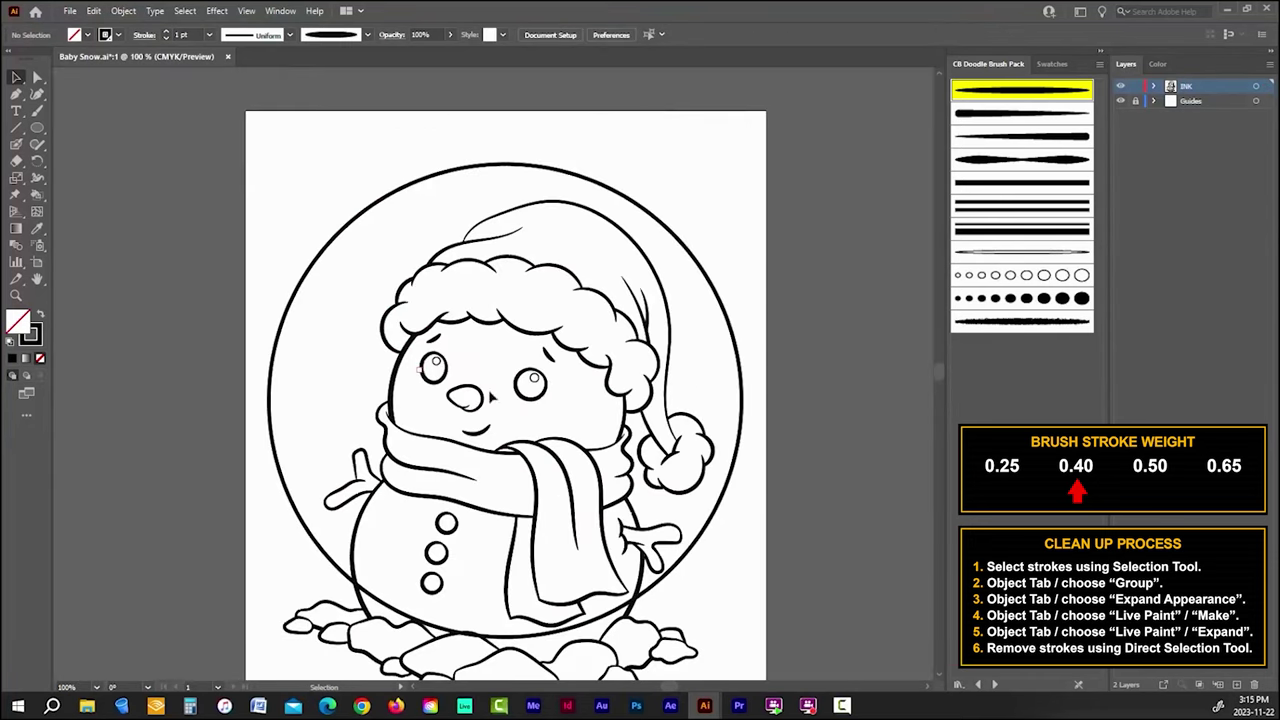
Step: Select both eye highlights together with the large circle around the snowman and group them
{"action": "scroll", "coordinate": [470, 382], "scroll_direction": "up", "scroll_amount": 3}
{"action": "left_click", "coordinate": [378, 335]}
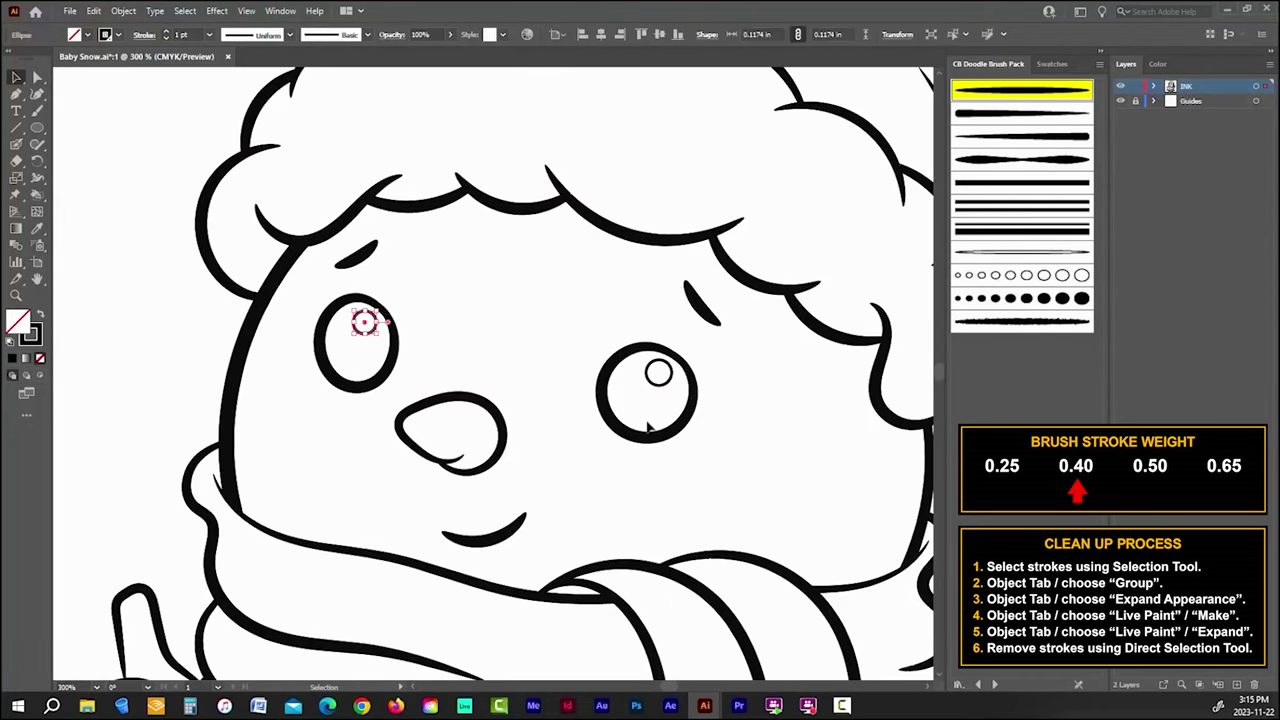
{"action": "left_click", "coordinate": [667, 383], "text": "shift"}
{"action": "key", "text": "ctrl+1"}
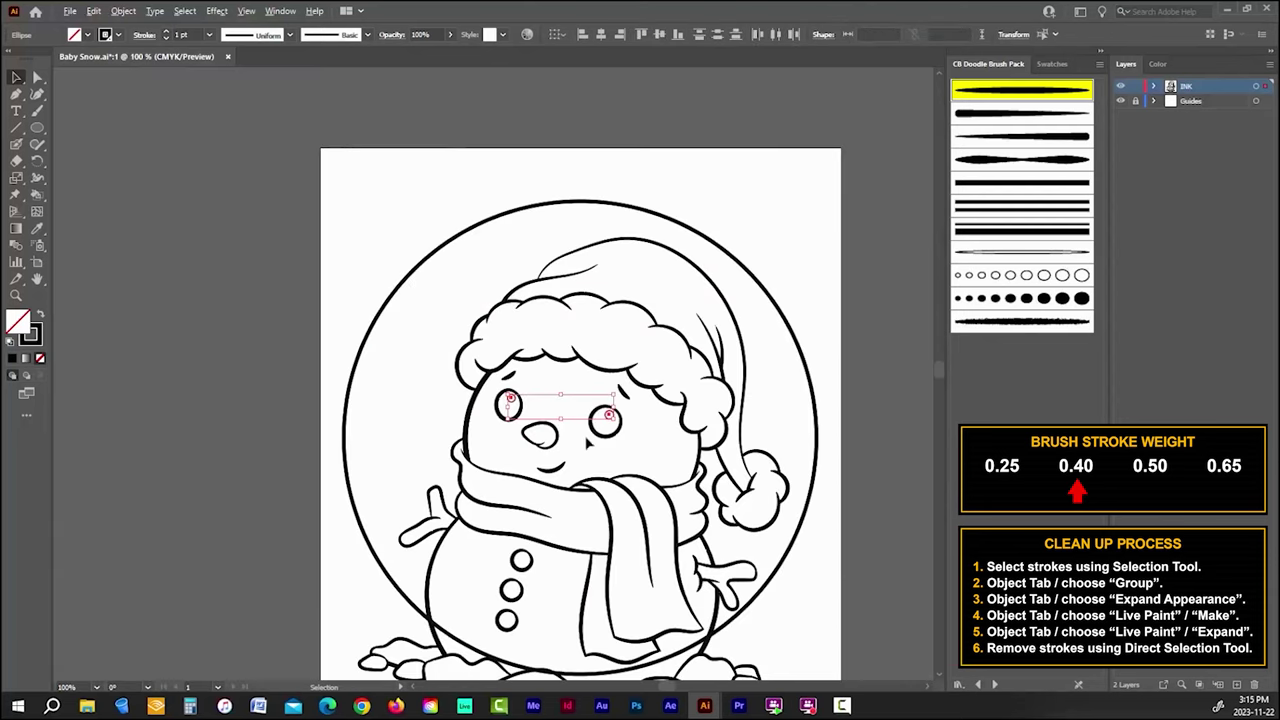
{"action": "left_click", "coordinate": [432, 289]}
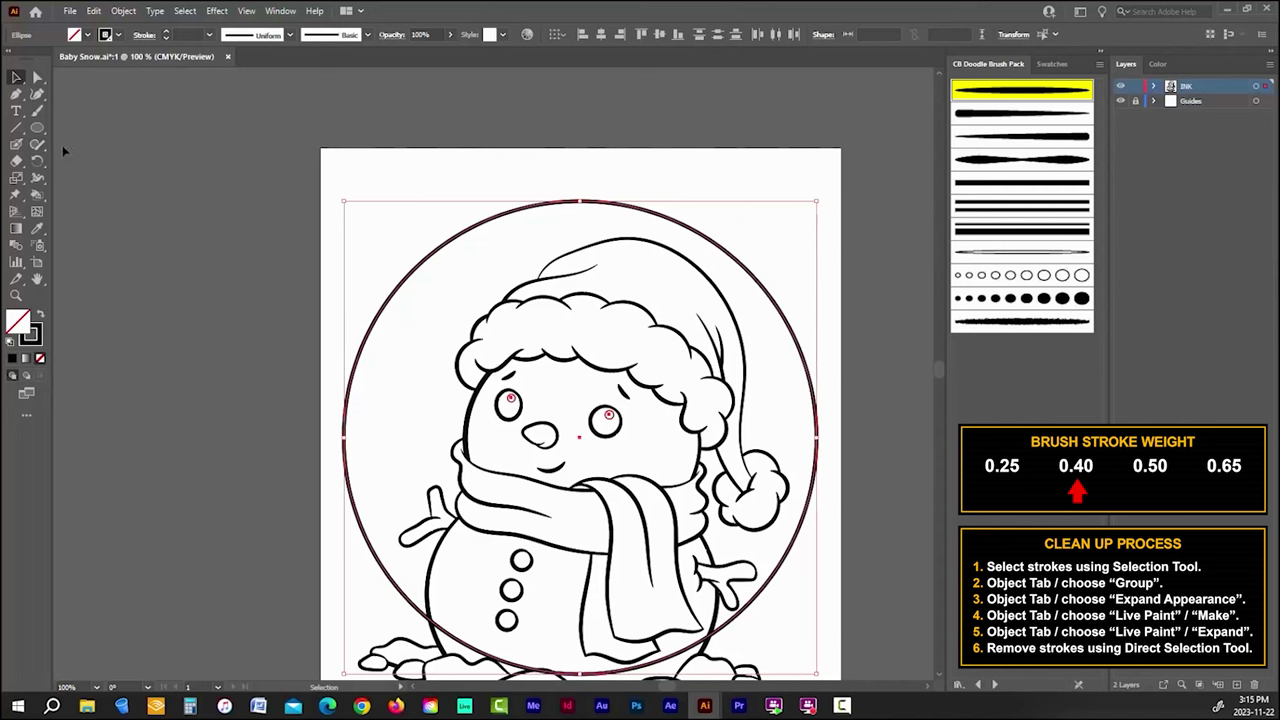
{"action": "left_click", "coordinate": [128, 14]}
{"action": "left_click", "coordinate": [142, 79]}
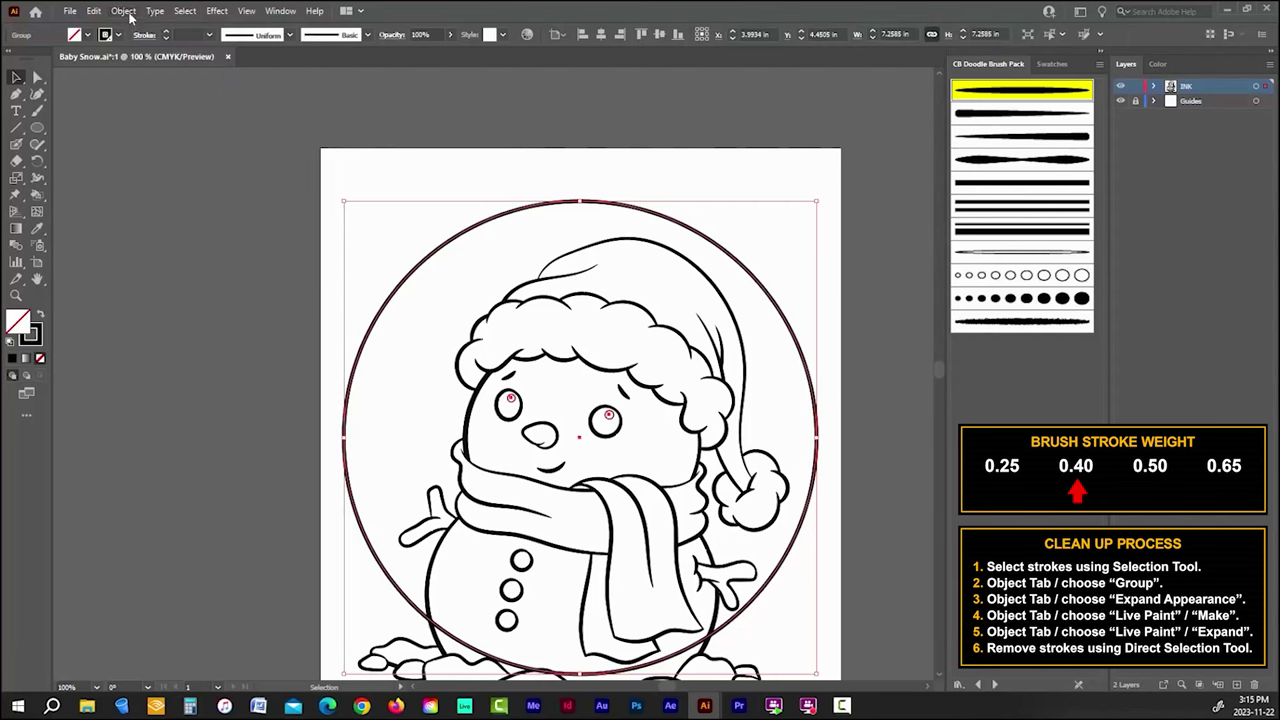
Step: Expand the fill and stroke of the grouped circles and deselect them
{"action": "left_click", "coordinate": [126, 12]}
{"action": "left_click", "coordinate": [190, 175]}
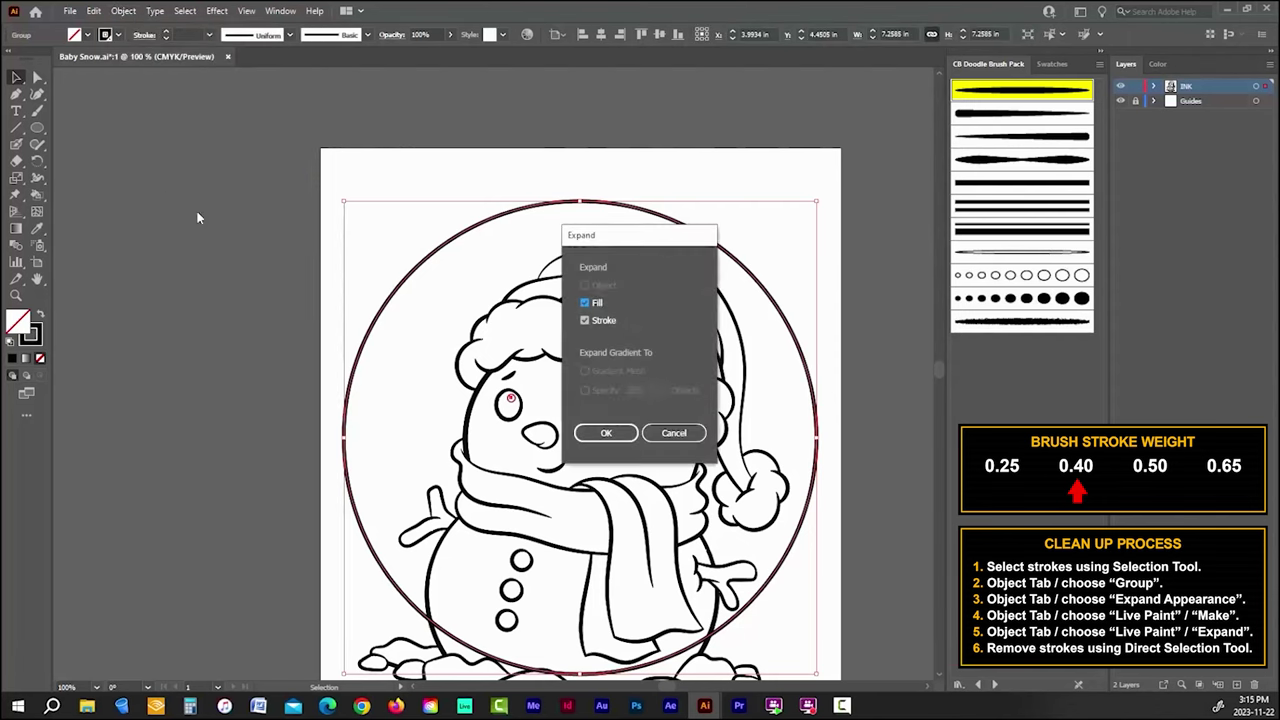
{"action": "left_click", "coordinate": [624, 434]}
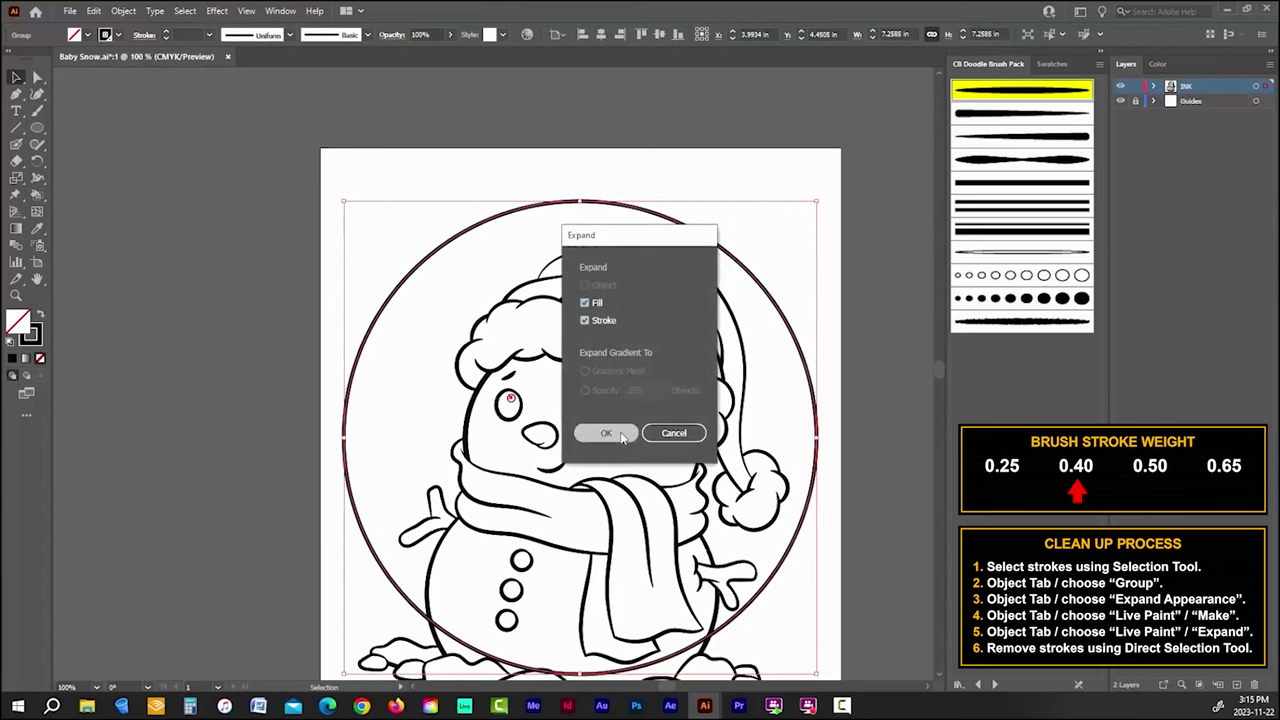
{"action": "left_click", "coordinate": [211, 176]}
Step: Select the whole drawing, group it, make and expand it as Live Paint, and deselect
{"action": "scroll", "coordinate": [287, 210], "scroll_direction": "down", "scroll_amount": 1}
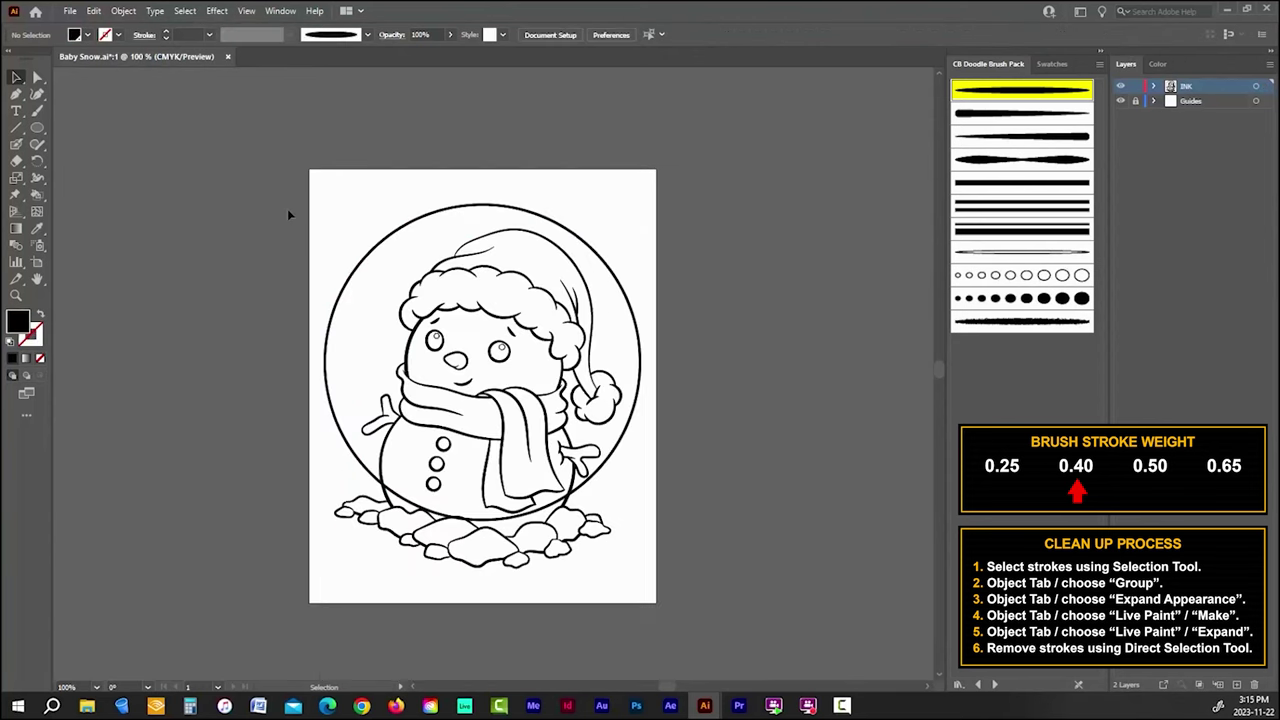
{"action": "left_click_drag", "start_coordinate": [175, 94], "coordinate": [680, 565]}
{"action": "left_click", "coordinate": [124, 11]}
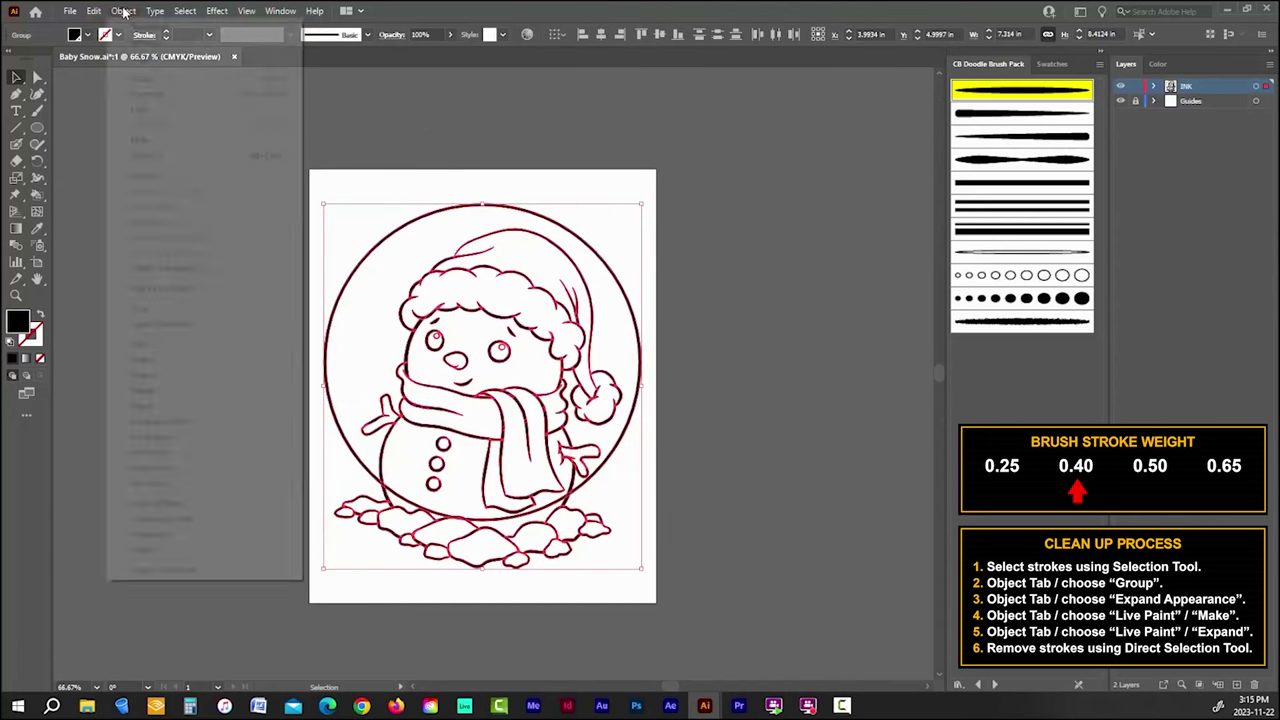
{"action": "mouse_move", "coordinate": [150, 452]}
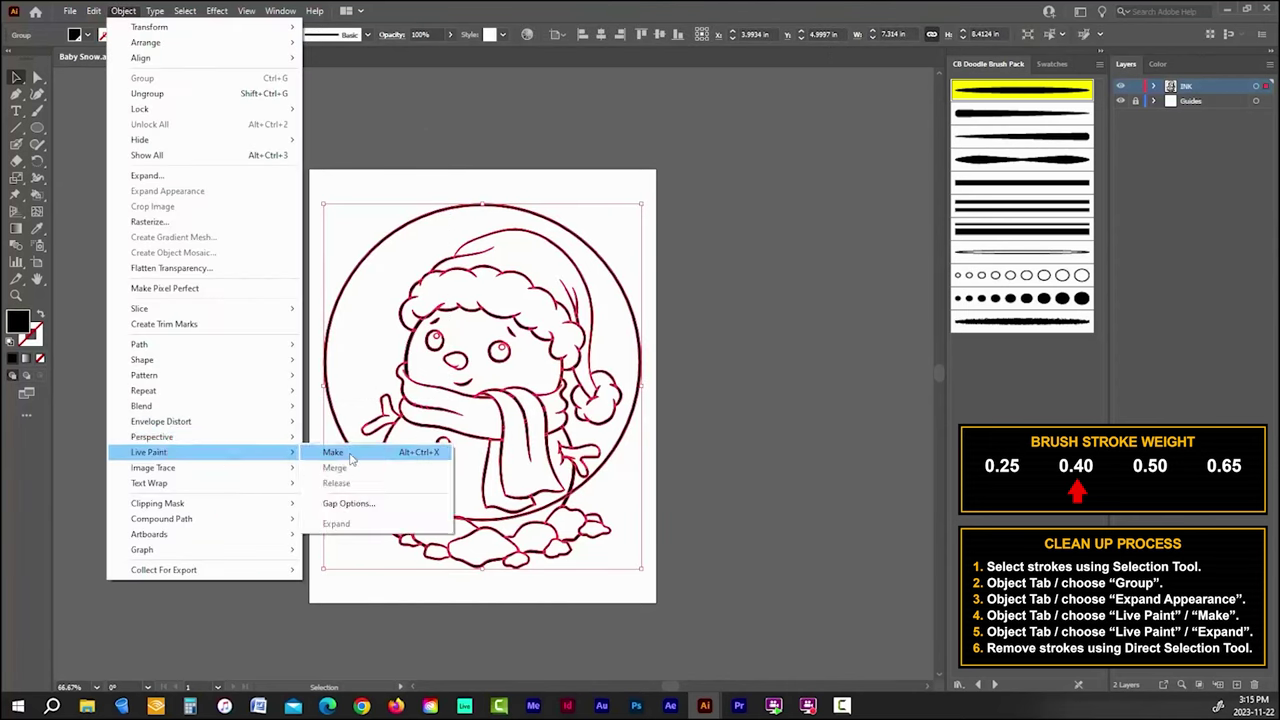
{"action": "left_click", "coordinate": [333, 452]}
{"action": "left_click", "coordinate": [124, 11]}
{"action": "left_click", "coordinate": [336, 523]}
{"action": "left_click", "coordinate": [240, 329]}
Step: Delete the segments of the large circle that cross the snowman's lower body and the snow clumps
{"action": "key", "text": "a"}
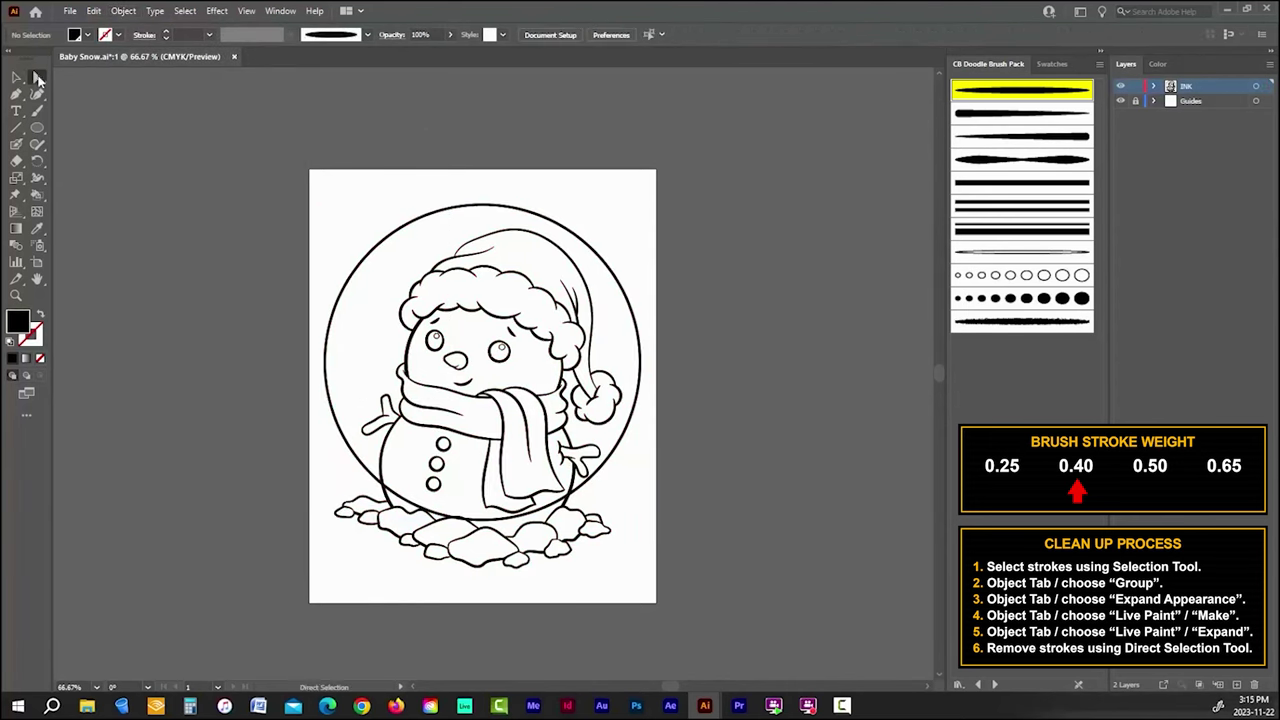
{"action": "scroll", "coordinate": [468, 527], "scroll_direction": "up", "scroll_amount": 3}
{"action": "left_click", "coordinate": [472, 506]}
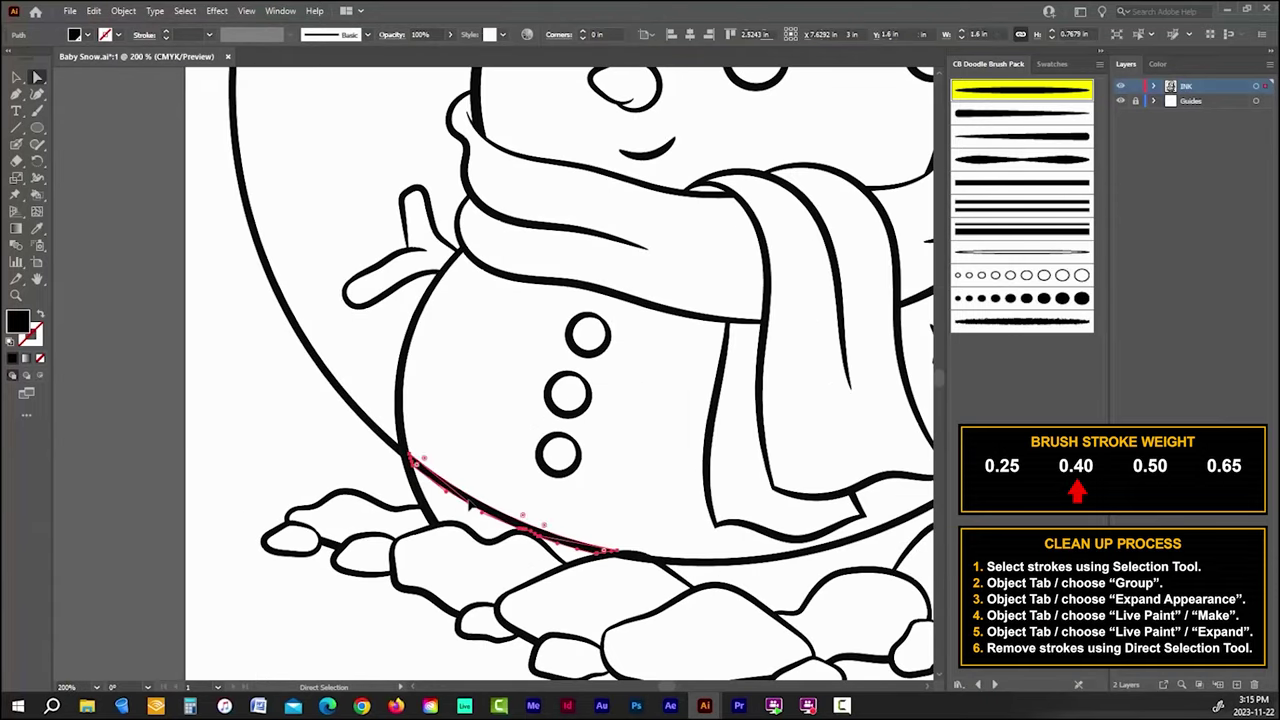
{"action": "key", "text": "Delete"}
{"action": "left_click", "coordinate": [688, 566]}
{"action": "key", "text": "Delete"}
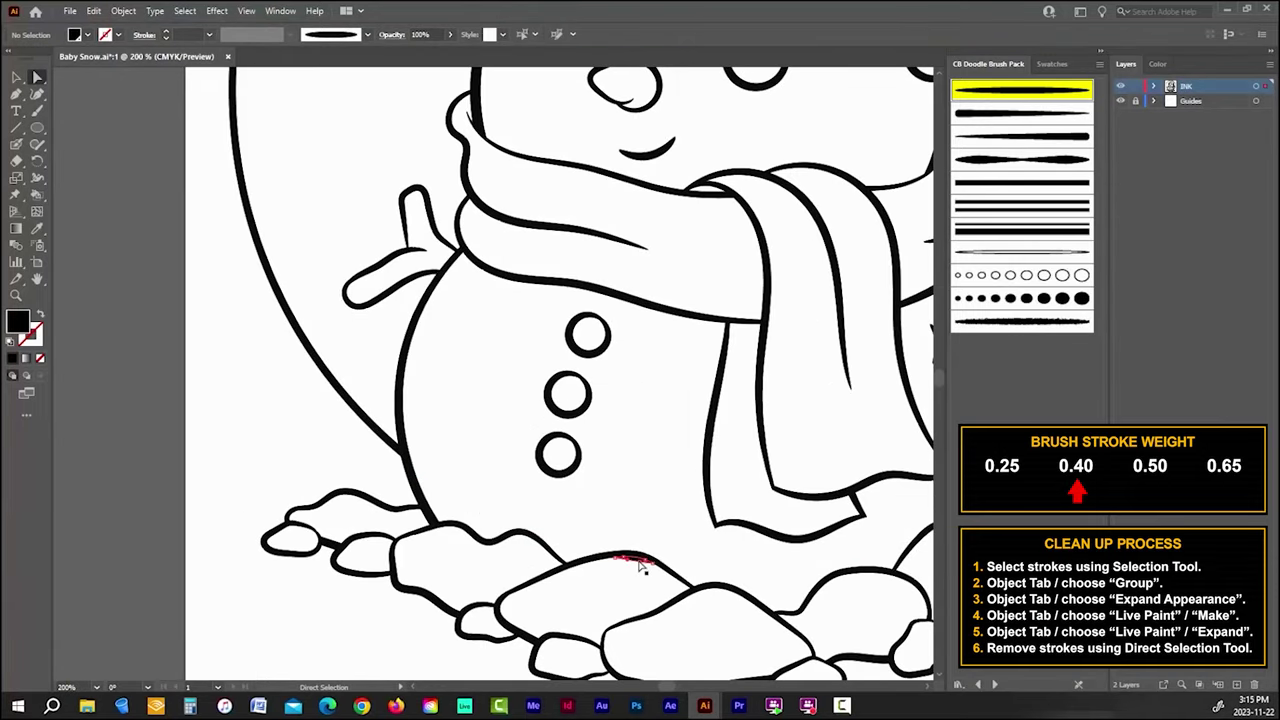
{"action": "left_click", "coordinate": [641, 565]}
{"action": "key", "text": "Delete"}
{"action": "key", "text": "ctrl+minus"}
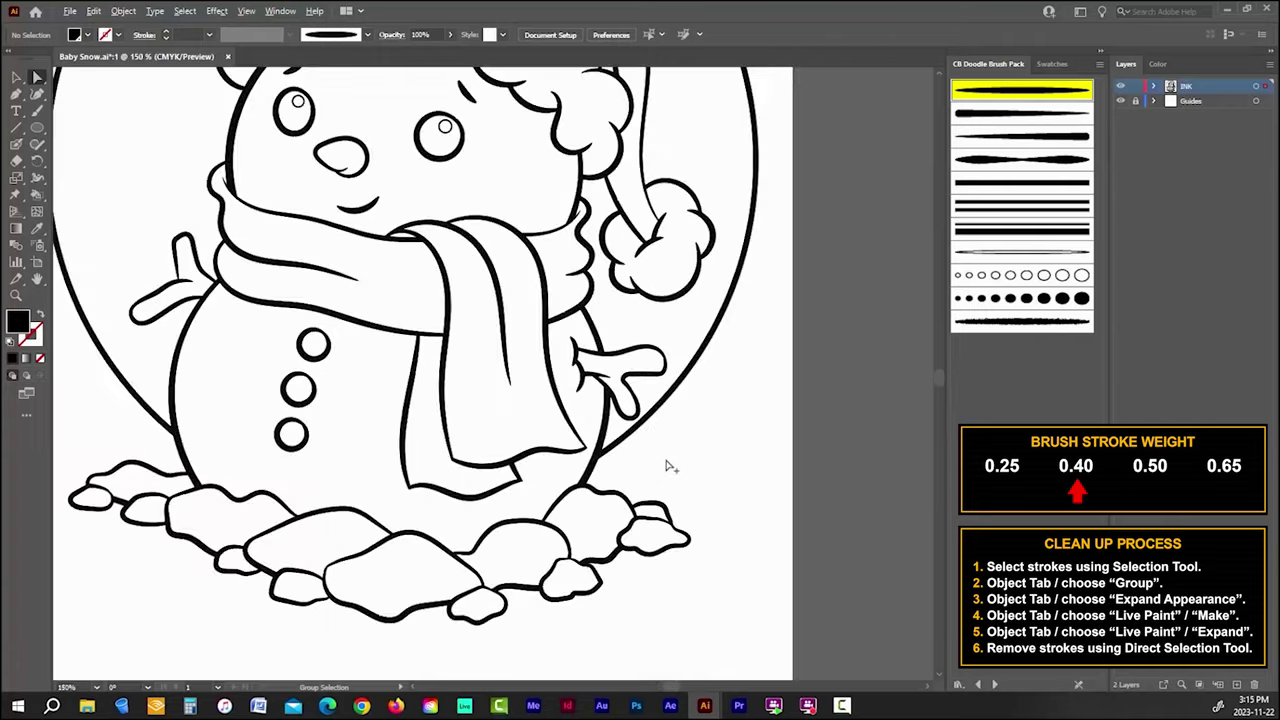
Step: Select the cleaned-up drawing, make it a Live Paint group without expanding it, and deselect
{"action": "scroll", "coordinate": [668, 466], "scroll_direction": "down", "scroll_amount": 3}
{"action": "left_click", "coordinate": [247, 10]}
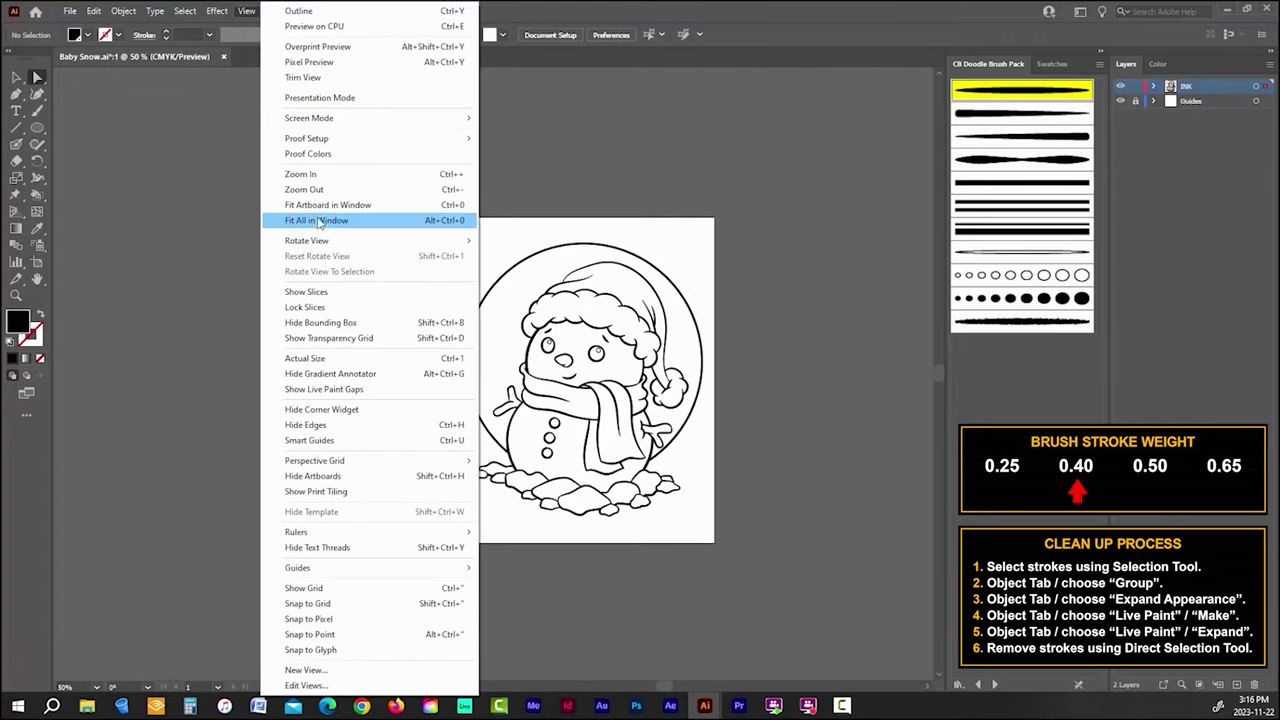
{"action": "left_click", "coordinate": [320, 222]}
{"action": "left_click", "coordinate": [16, 77]}
{"action": "left_click", "coordinate": [401, 268]}
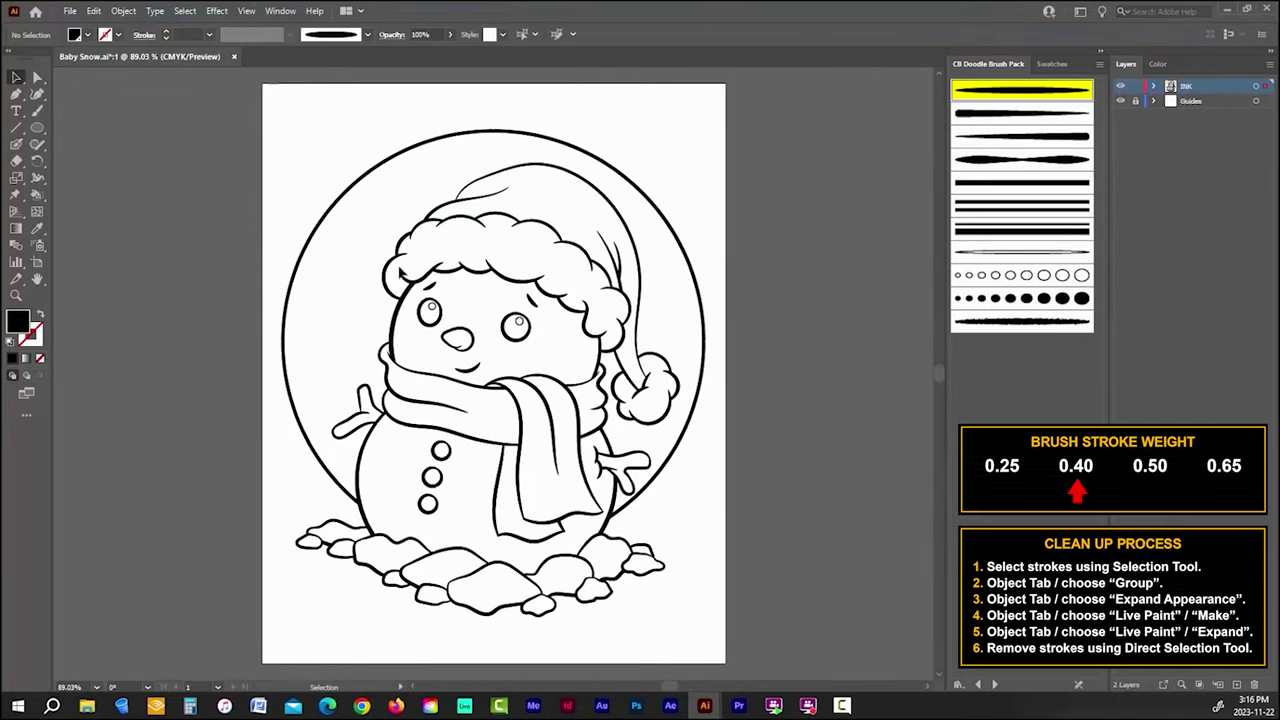
{"action": "left_click", "coordinate": [122, 10]}
{"action": "mouse_move", "coordinate": [272, 455]}
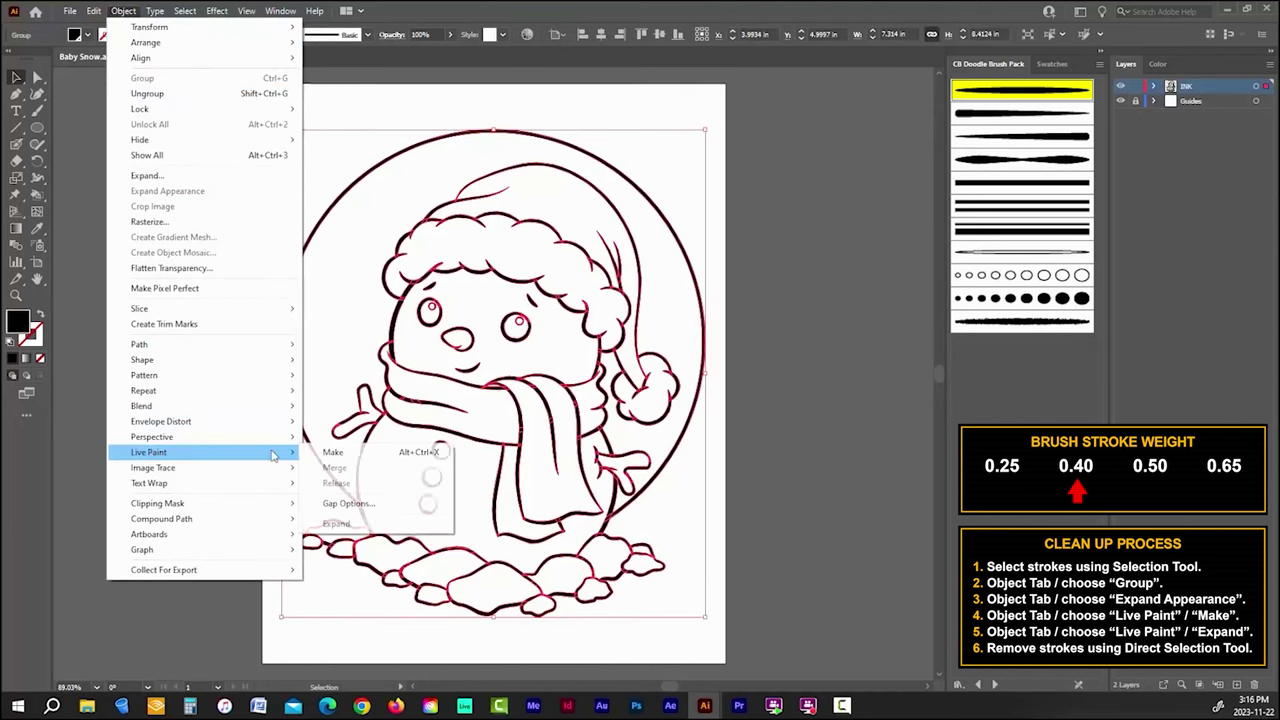
{"action": "left_click", "coordinate": [332, 452]}
{"action": "left_click", "coordinate": [180, 254]}
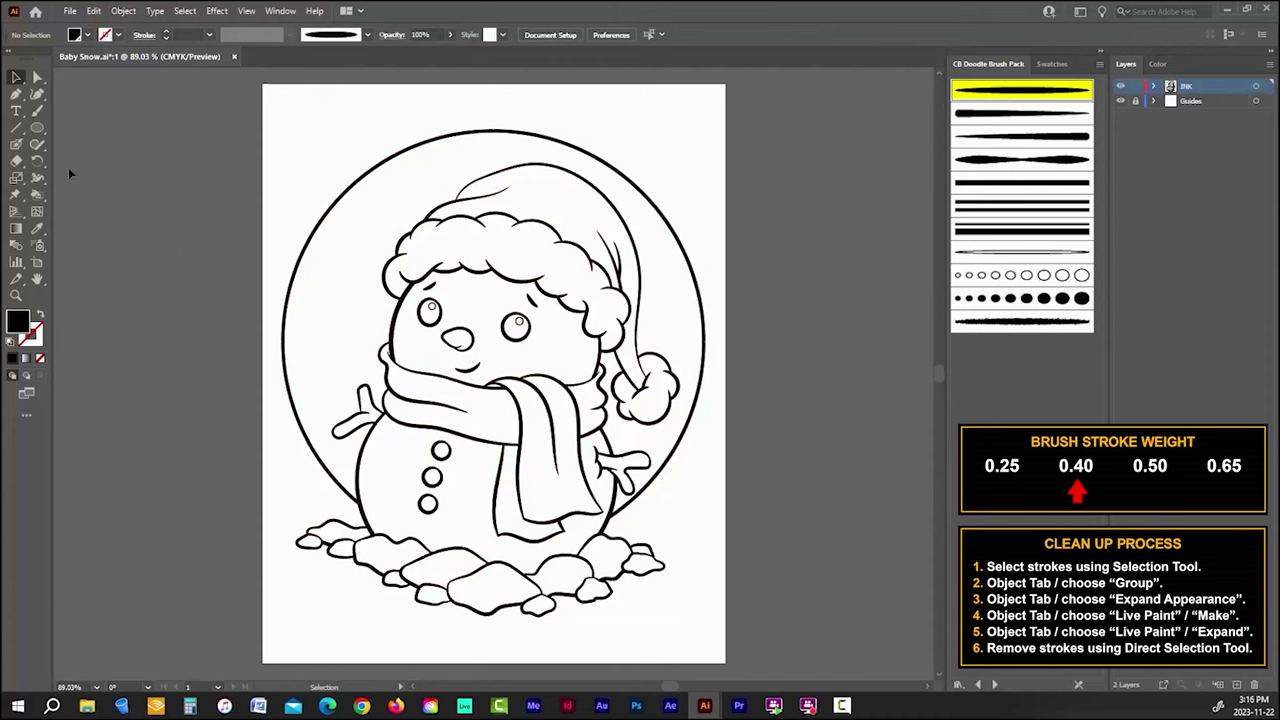
Step: Fill both of the snowman's eyes with black using the Live Paint Bucket, leaving the highlight circles unfilled
{"action": "left_click", "coordinate": [37, 194]}
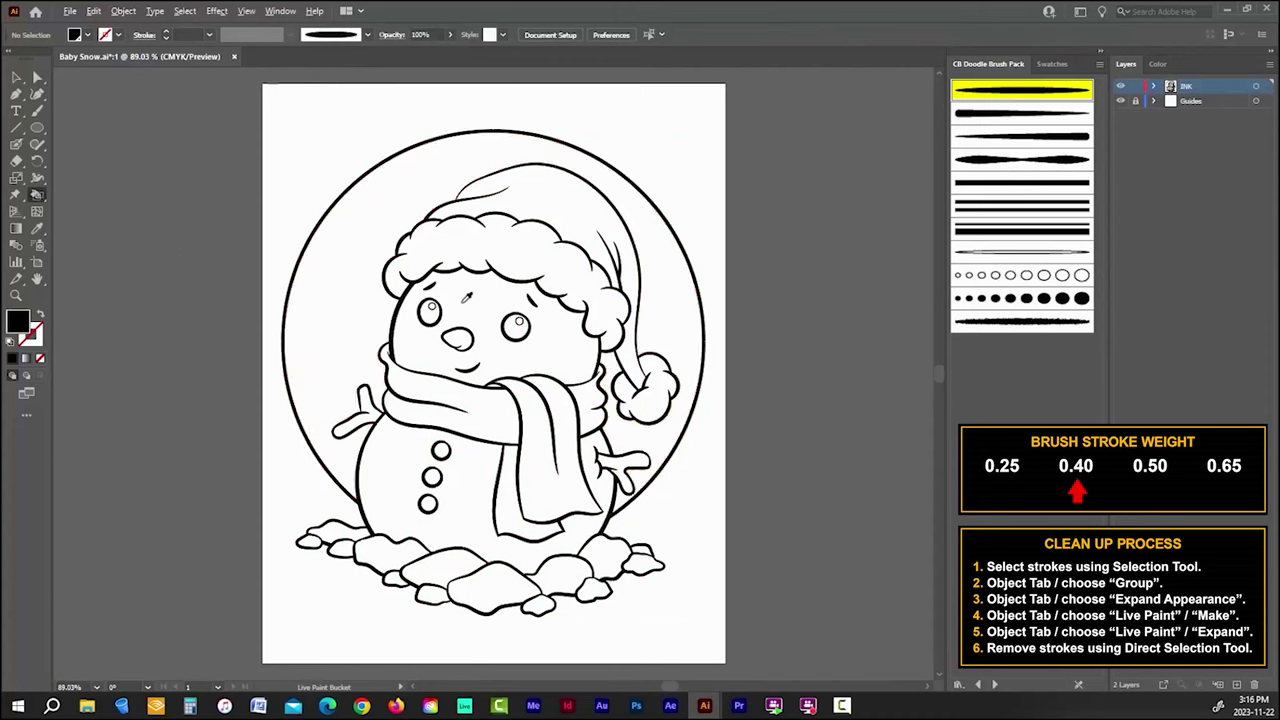
{"action": "scroll", "coordinate": [465, 297], "scroll_direction": "up", "scroll_amount": 2}
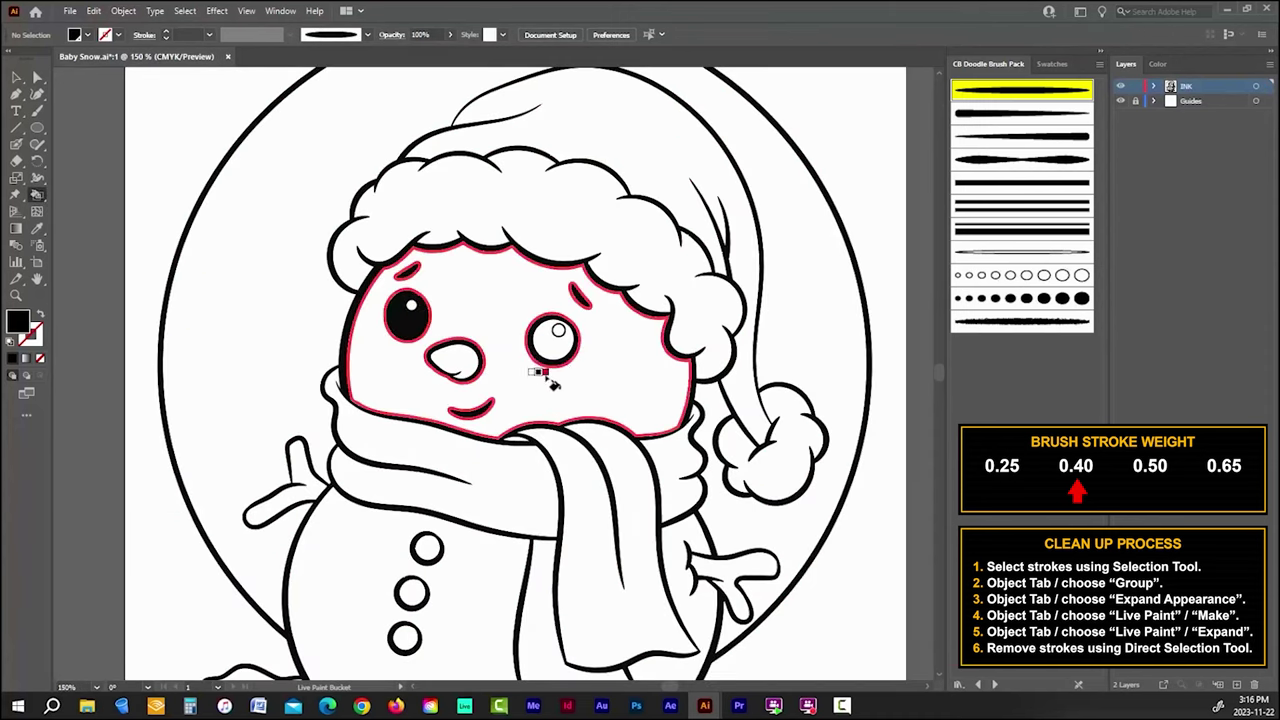
{"action": "left_click", "coordinate": [553, 338]}
{"action": "key", "text": "ctrl+0"}
{"action": "key", "text": "ctrl+minus"}
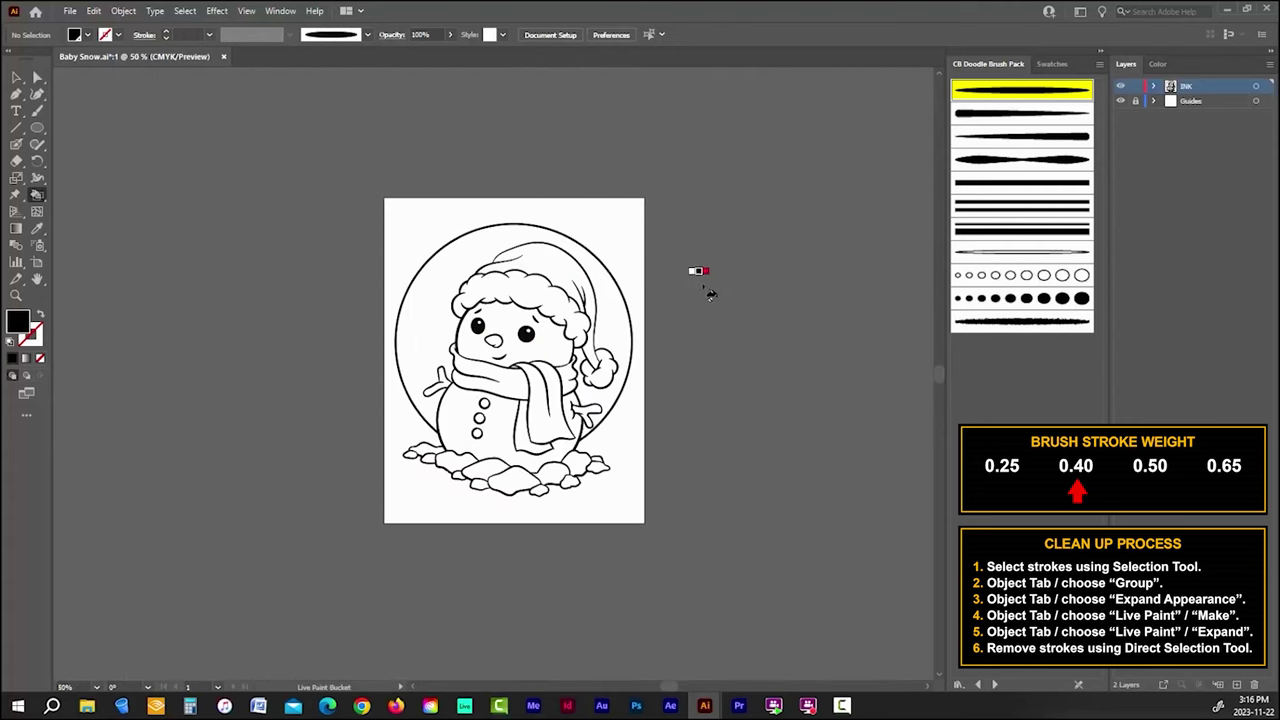
Step: Select the snowman drawing's Live Paint group, expand it, and deselect
{"action": "key", "text": "ctrl+1"}
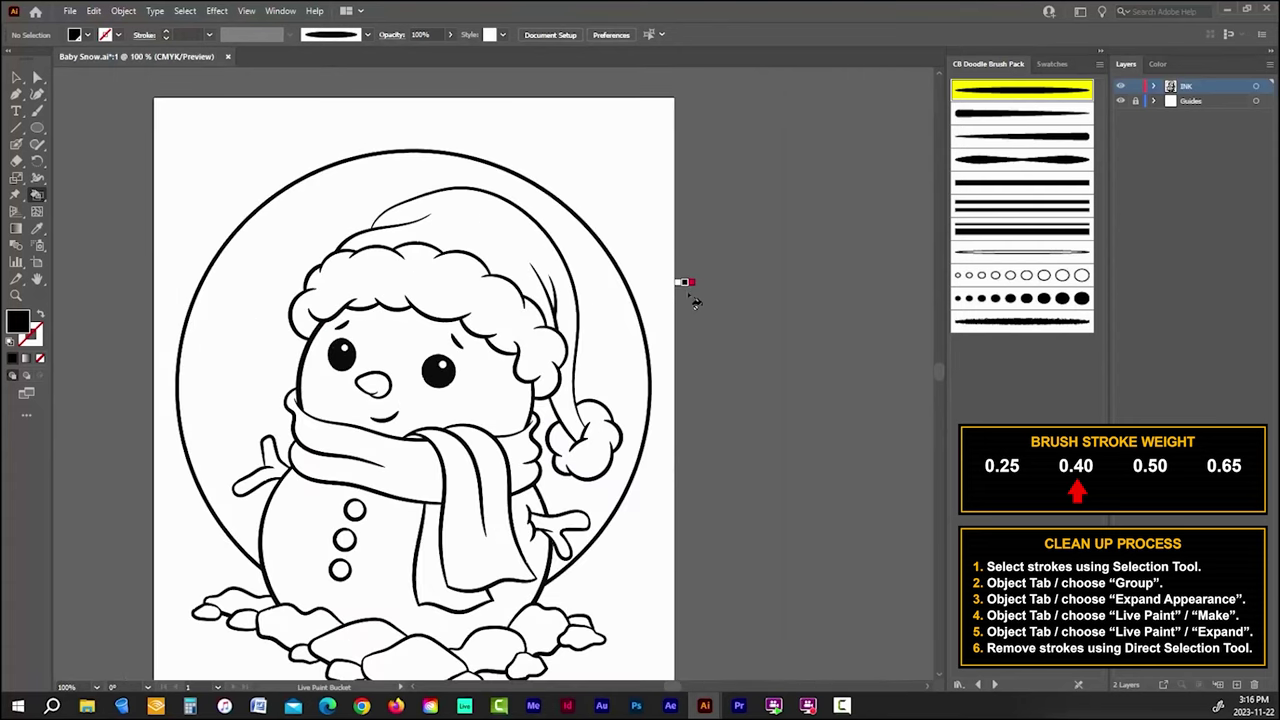
{"action": "scroll", "coordinate": [322, 349], "scroll_direction": "up", "scroll_amount": 2}
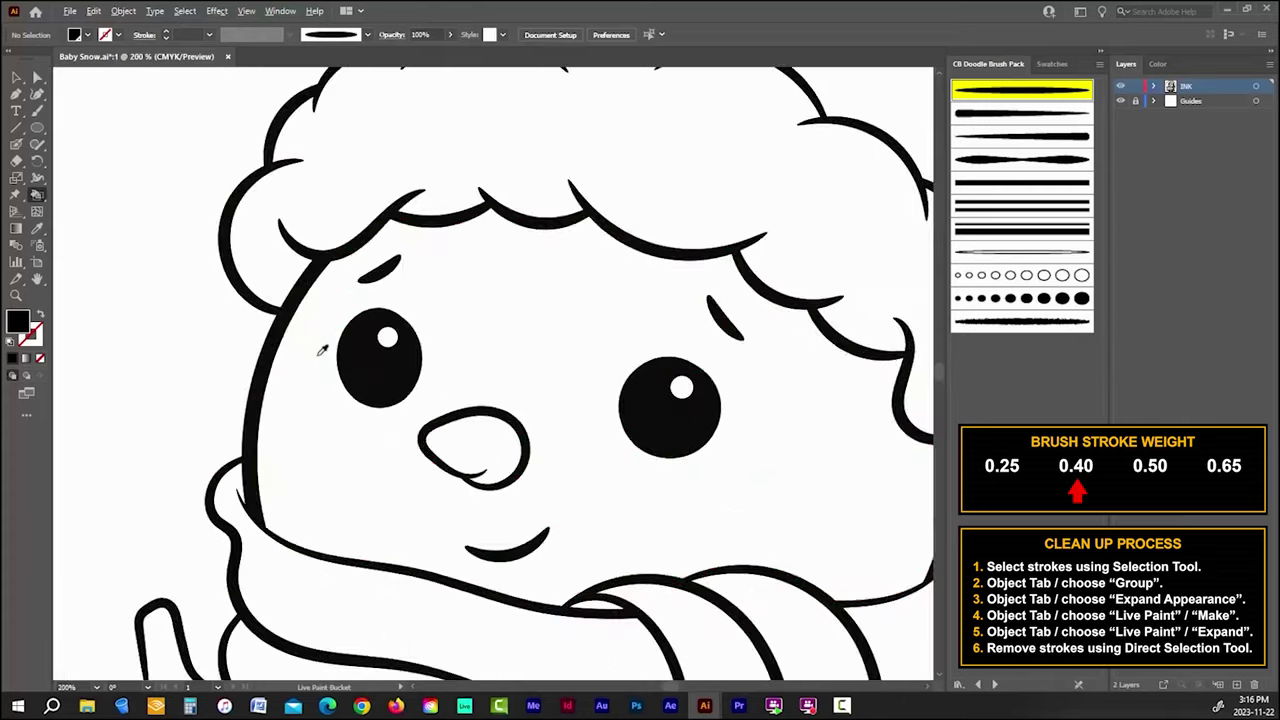
{"action": "key", "text": "ctrl+1"}
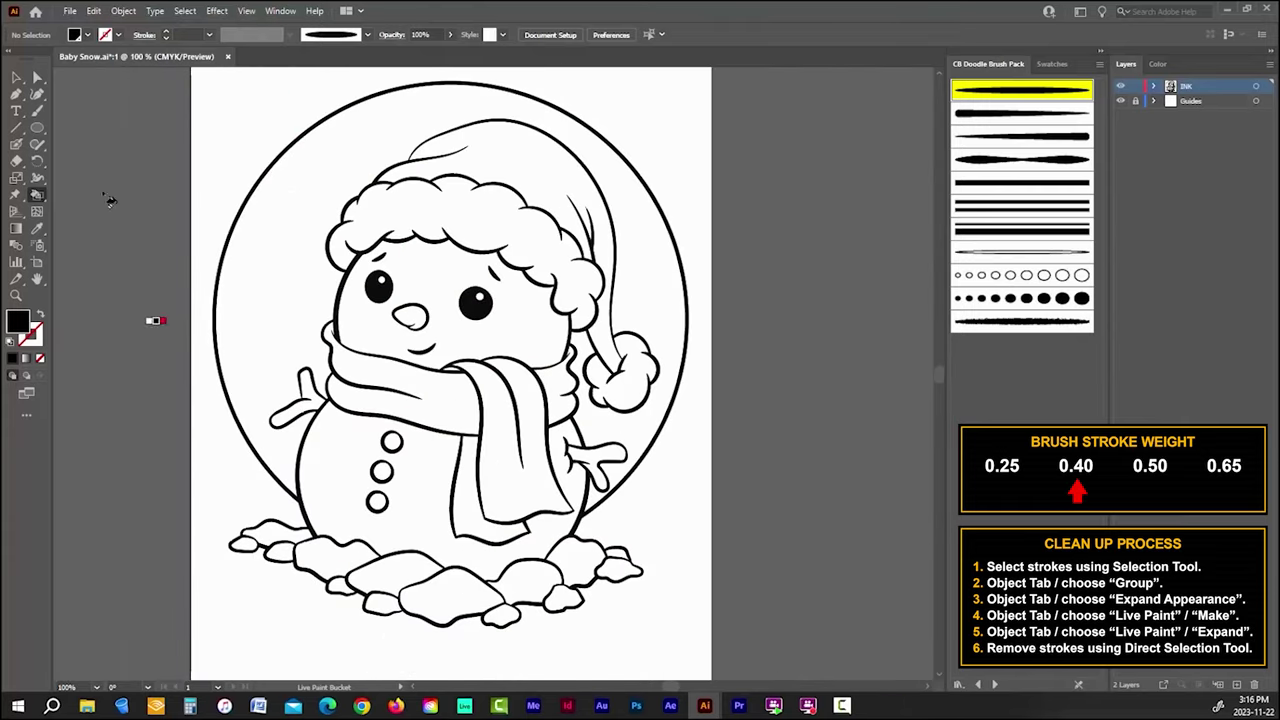
{"action": "left_click", "coordinate": [16, 77]}
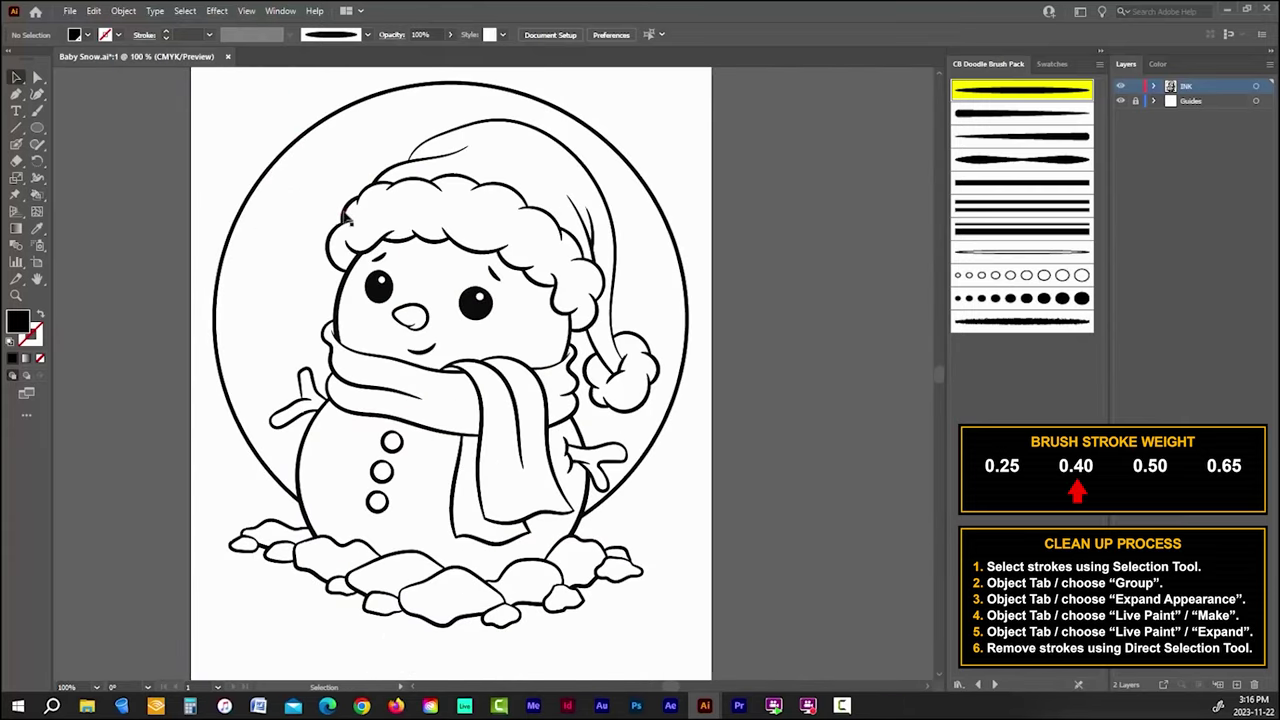
{"action": "left_click", "coordinate": [344, 214]}
{"action": "left_click", "coordinate": [123, 10]}
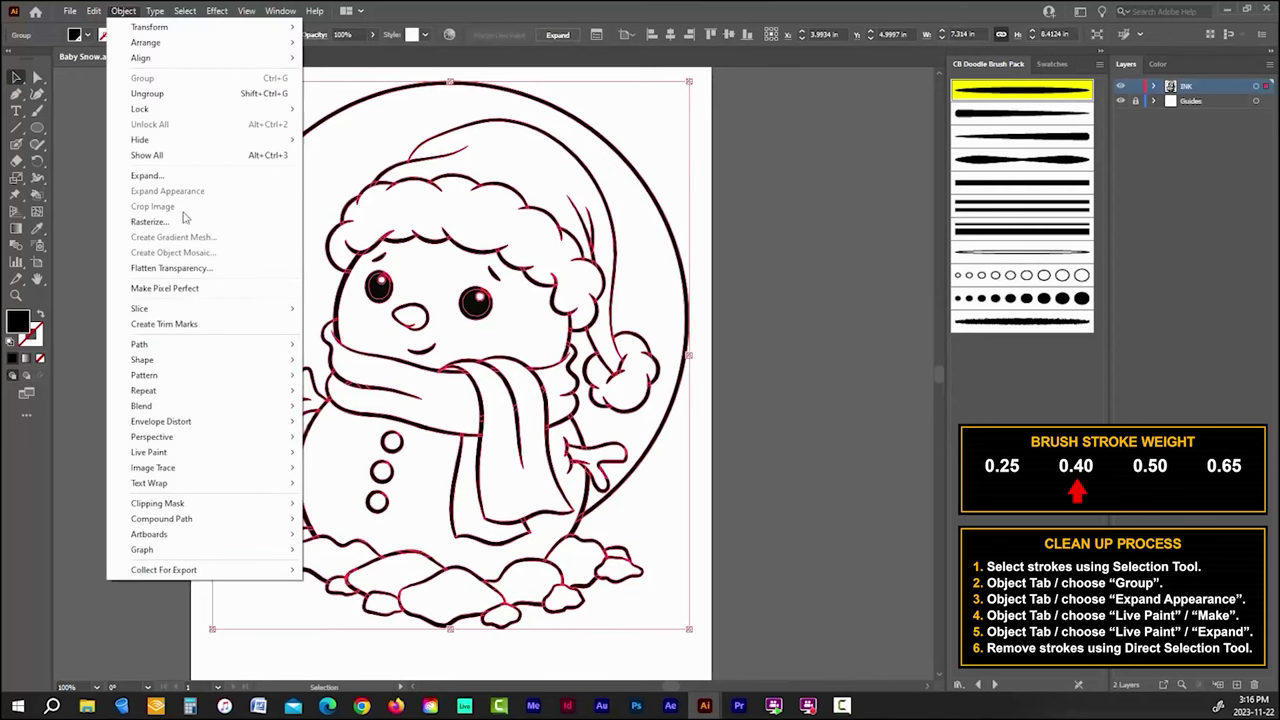
{"action": "mouse_move", "coordinate": [246, 452]}
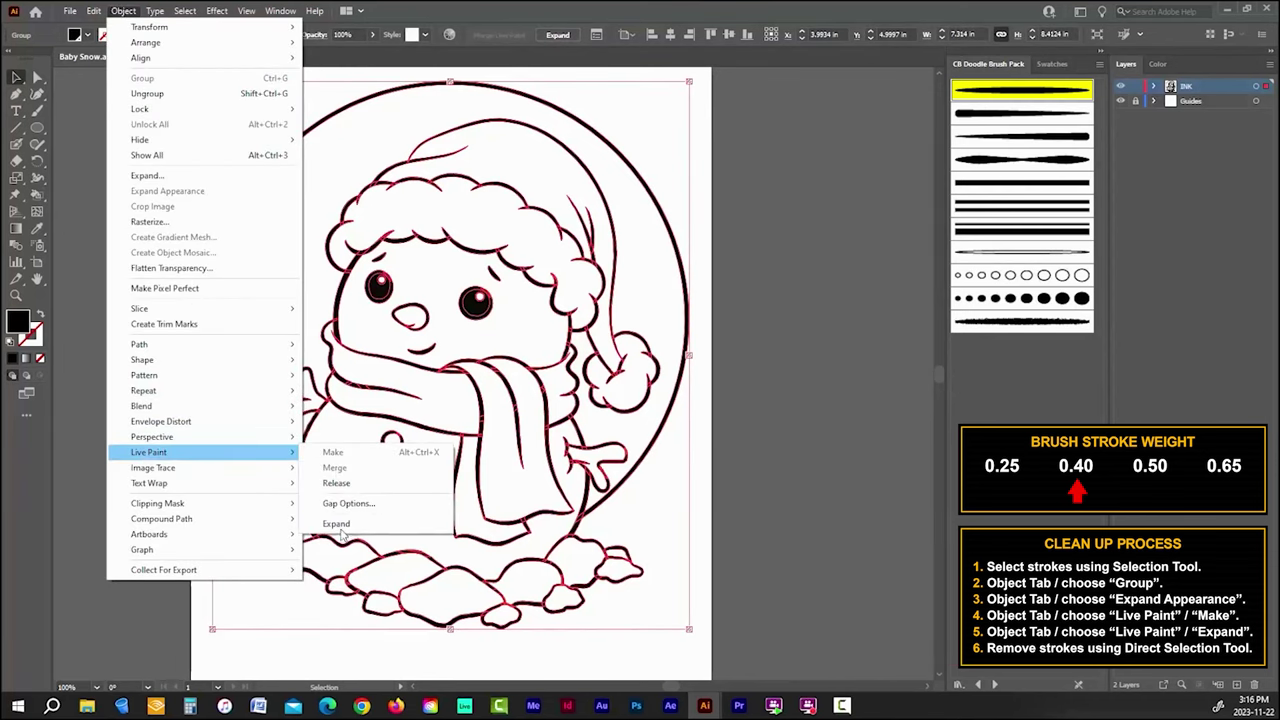
{"action": "left_click", "coordinate": [336, 523]}
{"action": "left_click", "coordinate": [150, 400]}
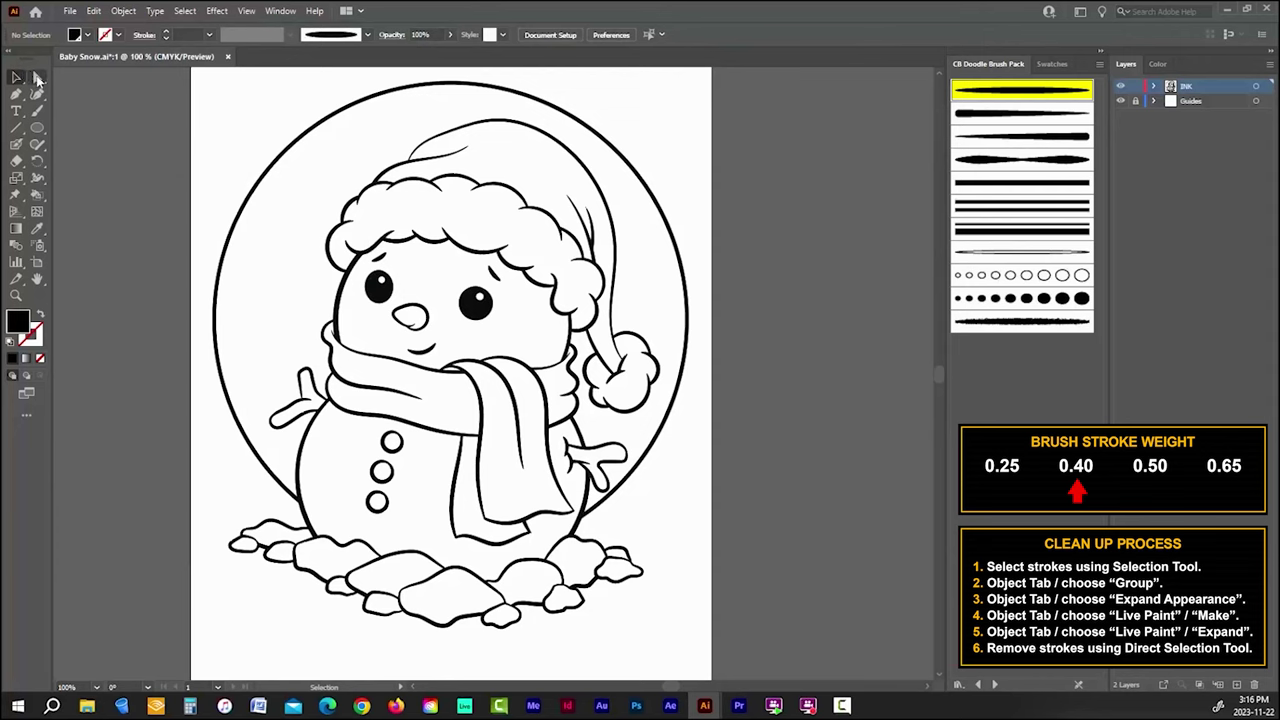
Step: Delete the outline rings around the highlight circles in both eyes with Direct Selection and fit the artboard in the window
{"action": "left_click", "coordinate": [37, 78]}
{"action": "scroll", "coordinate": [370, 288], "scroll_direction": "up", "scroll_amount": 8}
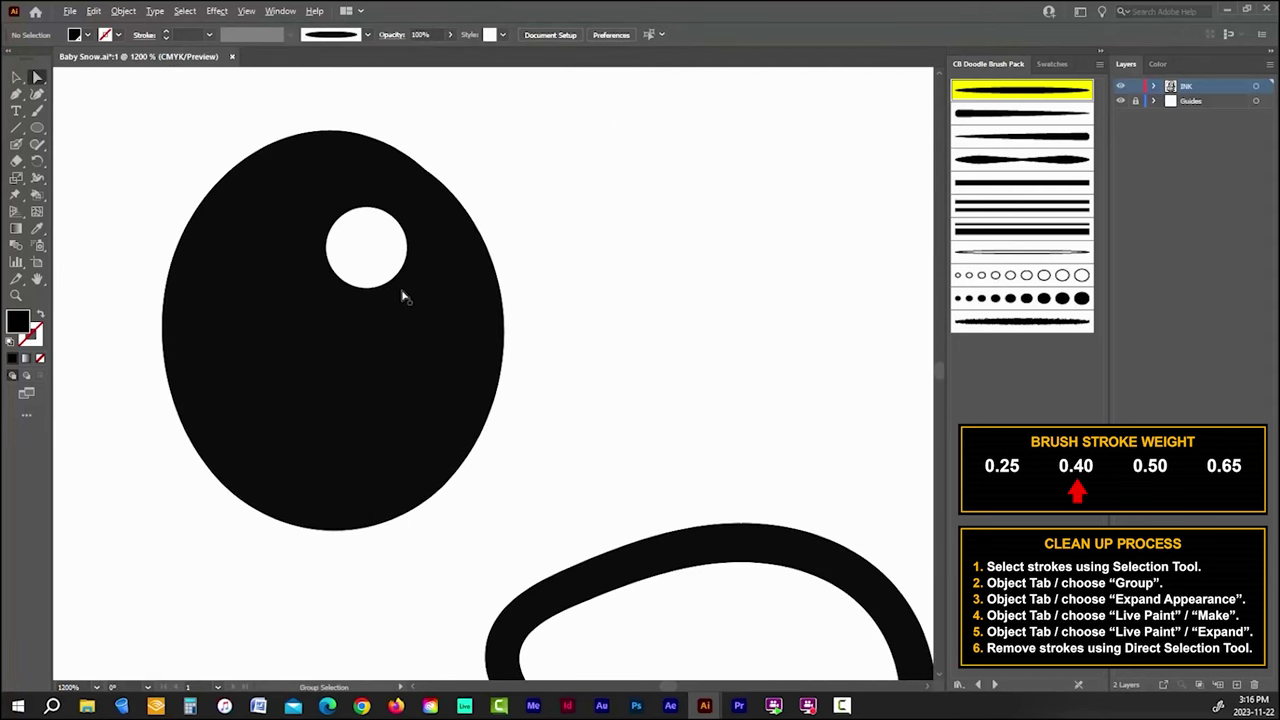
{"action": "left_click", "coordinate": [367, 296]}
{"action": "key", "text": "ctrl+shift+a"}
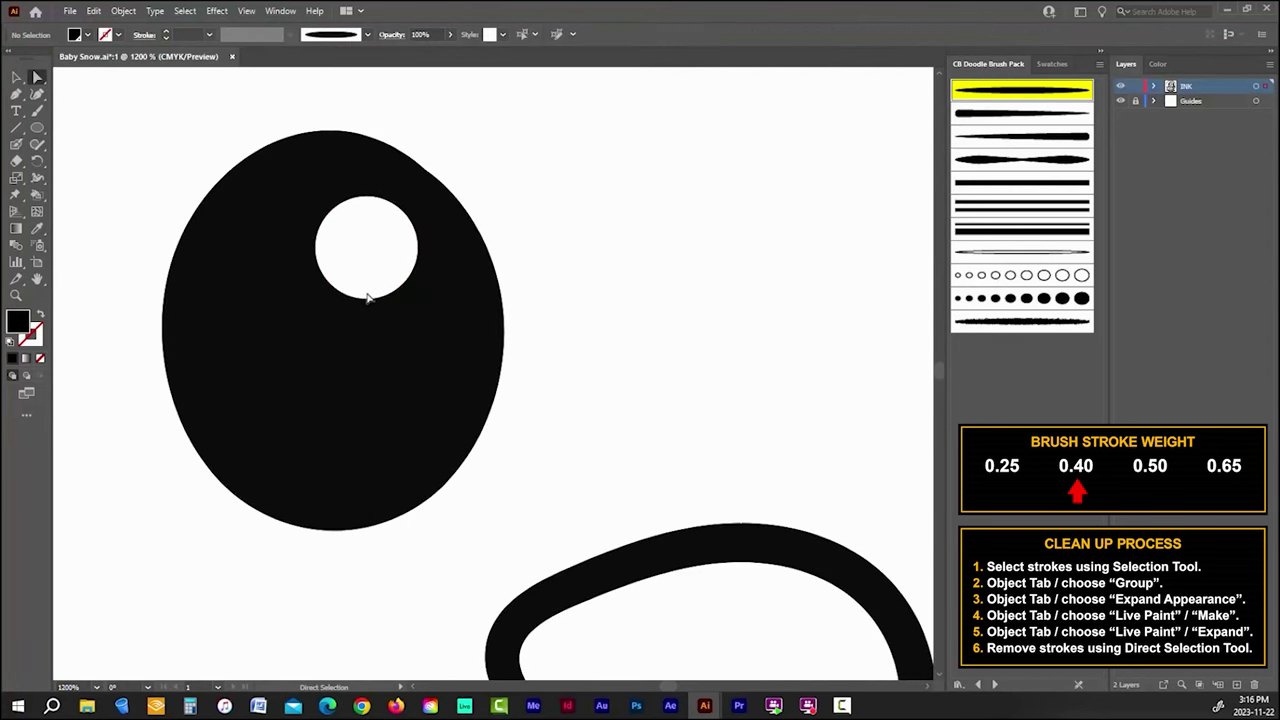
{"action": "scroll", "coordinate": [340, 280], "scroll_direction": "down", "scroll_amount": 4}
{"action": "scroll", "coordinate": [490, 310], "scroll_direction": "up", "scroll_amount": 3}
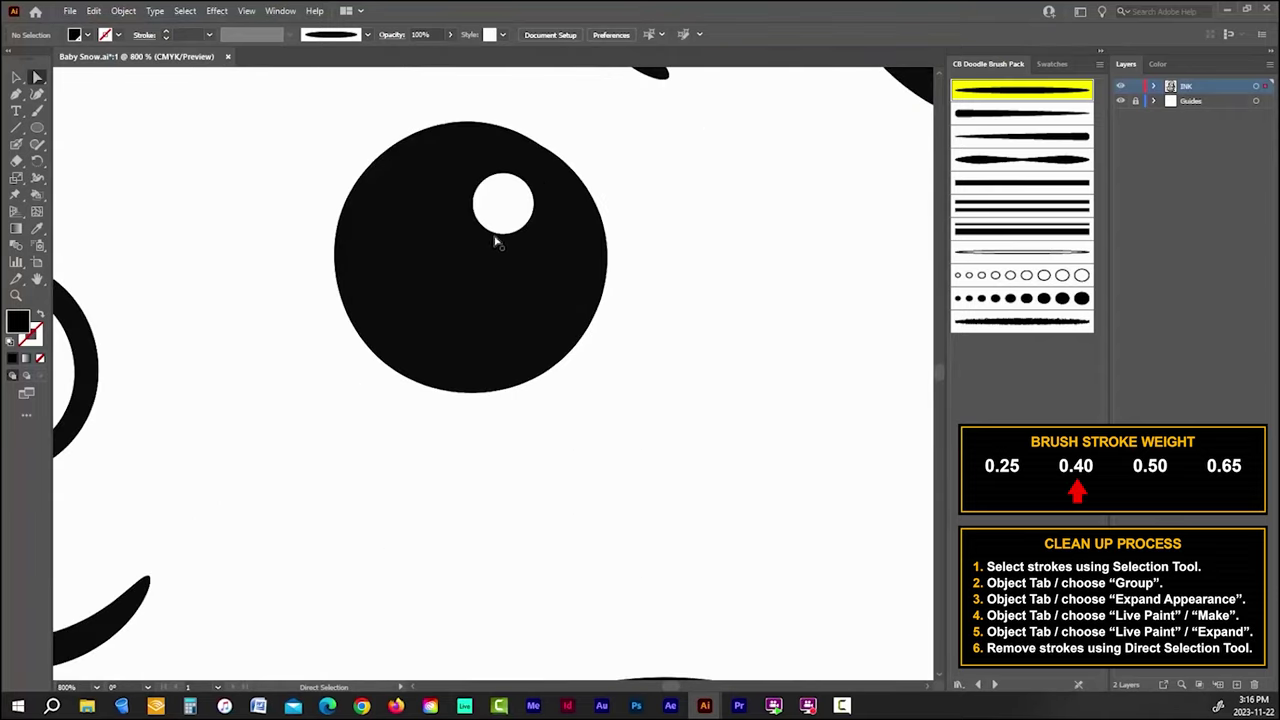
{"action": "scroll", "coordinate": [640, 320], "scroll_direction": "down", "scroll_amount": 3}
{"action": "scroll", "coordinate": [630, 316], "scroll_direction": "down", "scroll_amount": 3}
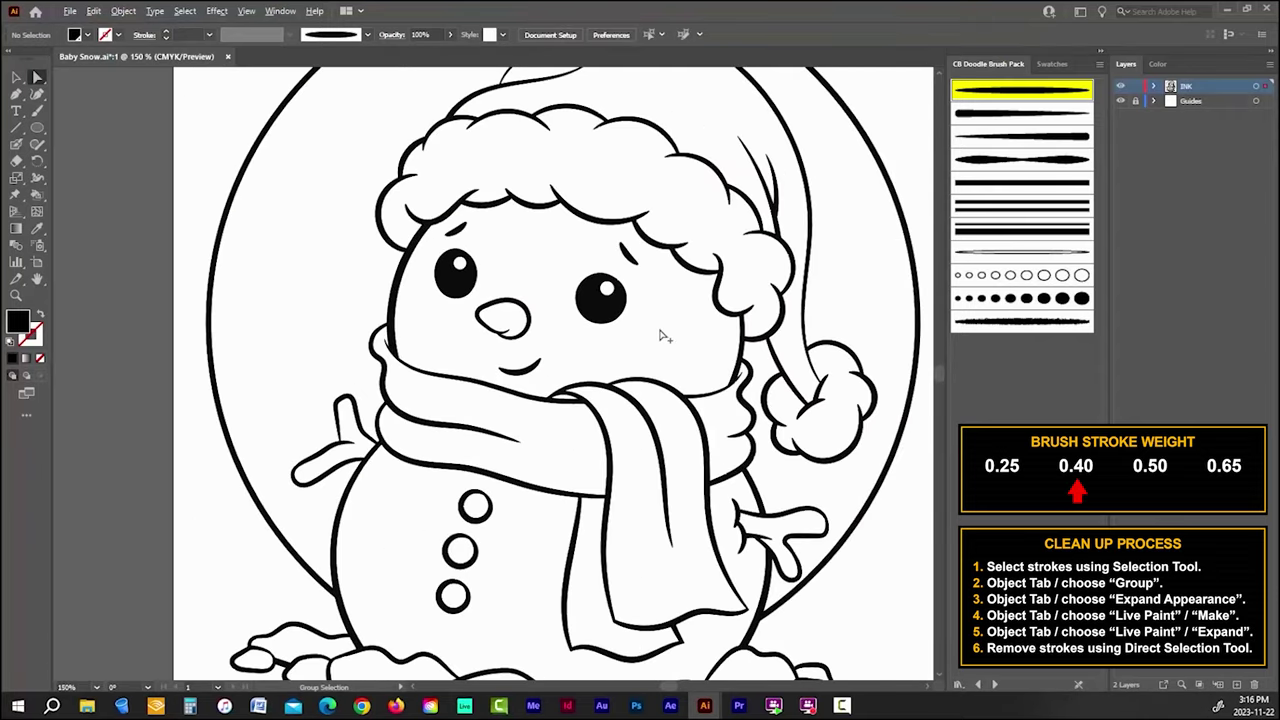
{"action": "left_click", "coordinate": [246, 10]}
{"action": "left_click", "coordinate": [332, 219]}
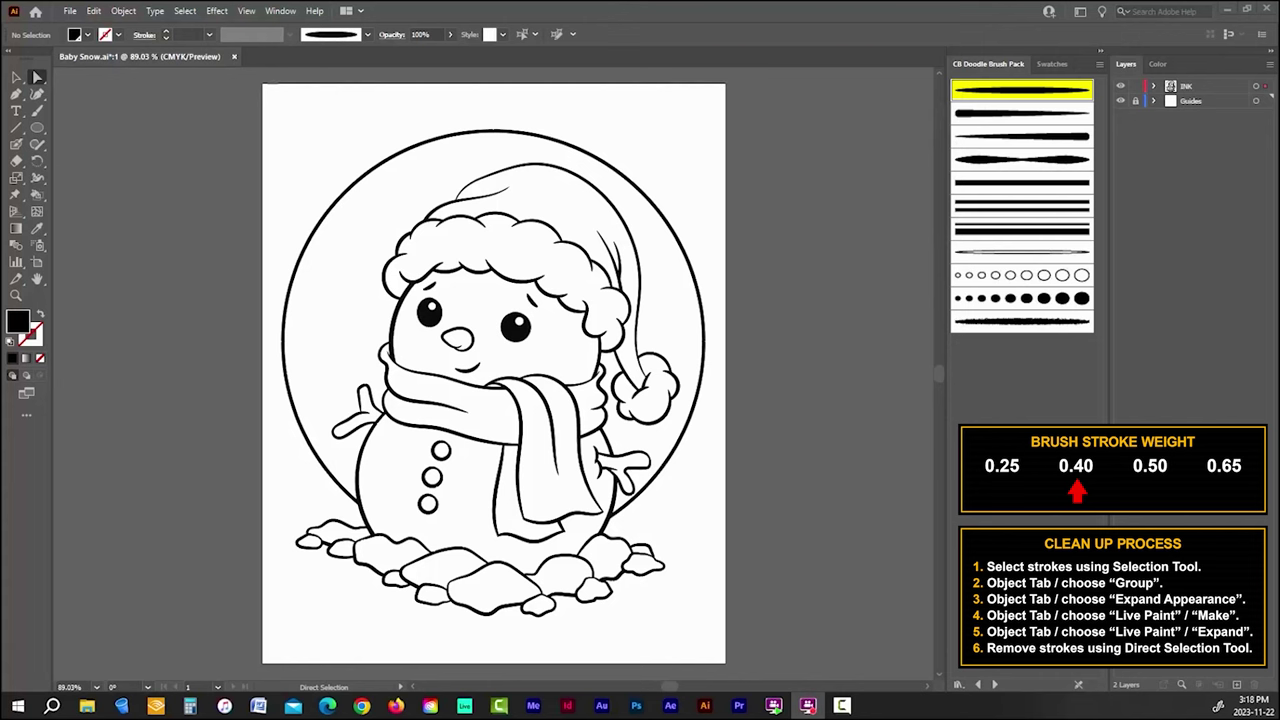
Step: Duplicate the INK layer into hidden, locked Shadows and Highlights layers, lock INK, and make one more copy of it
{"action": "left_click", "coordinate": [1188, 88]}
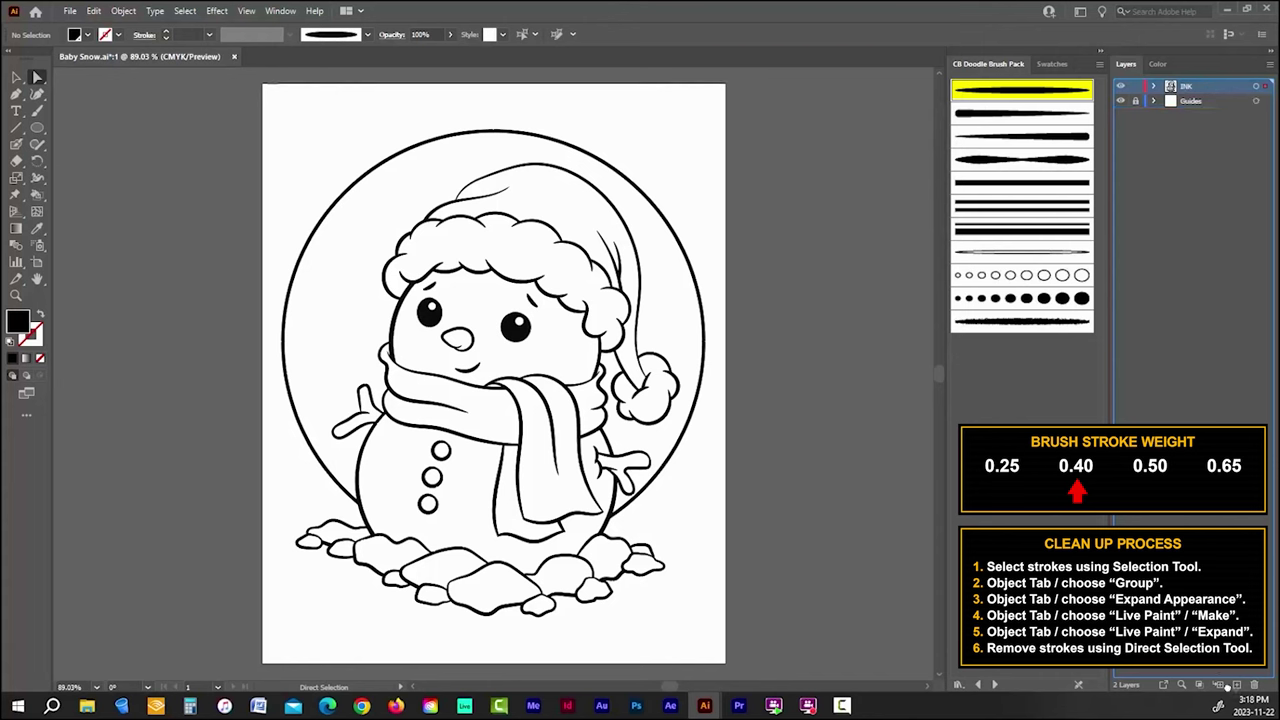
{"action": "left_click", "coordinate": [1236, 685]}
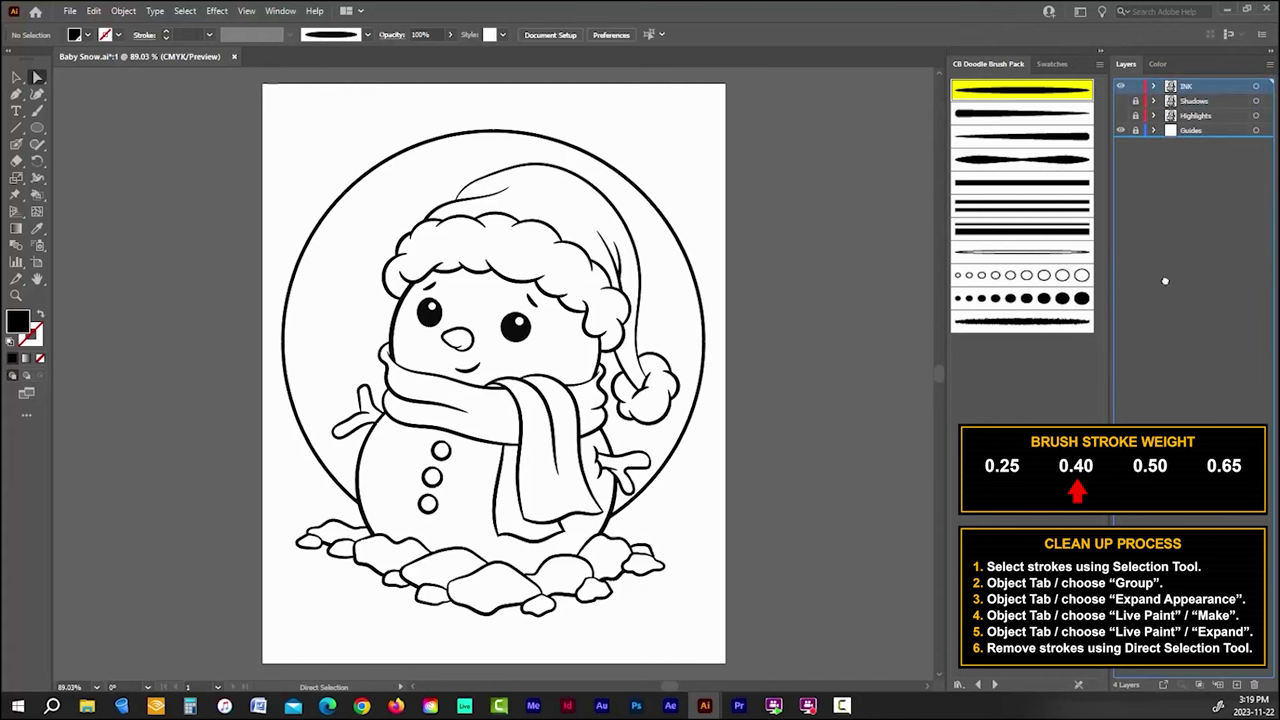
{"action": "left_click", "coordinate": [1236, 685]}
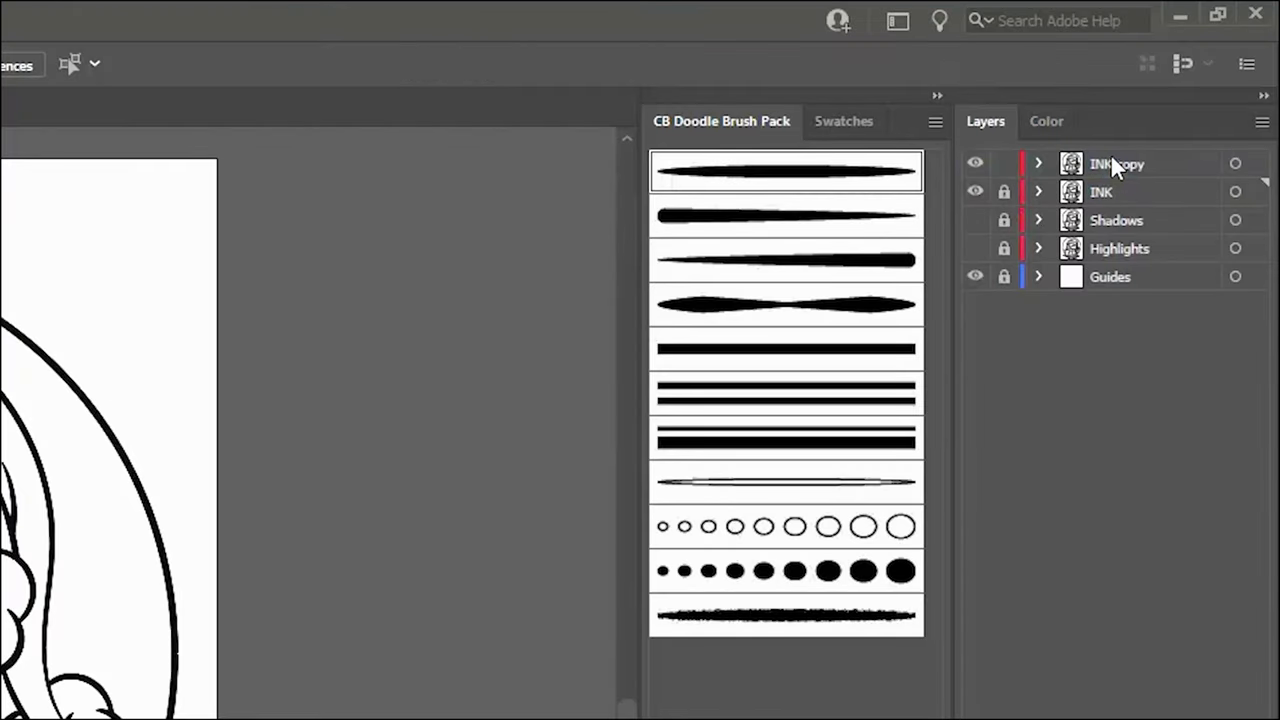
Step: Rename the INK copy layer as Flats and lock it
{"action": "double_click", "coordinate": [1111, 156]}
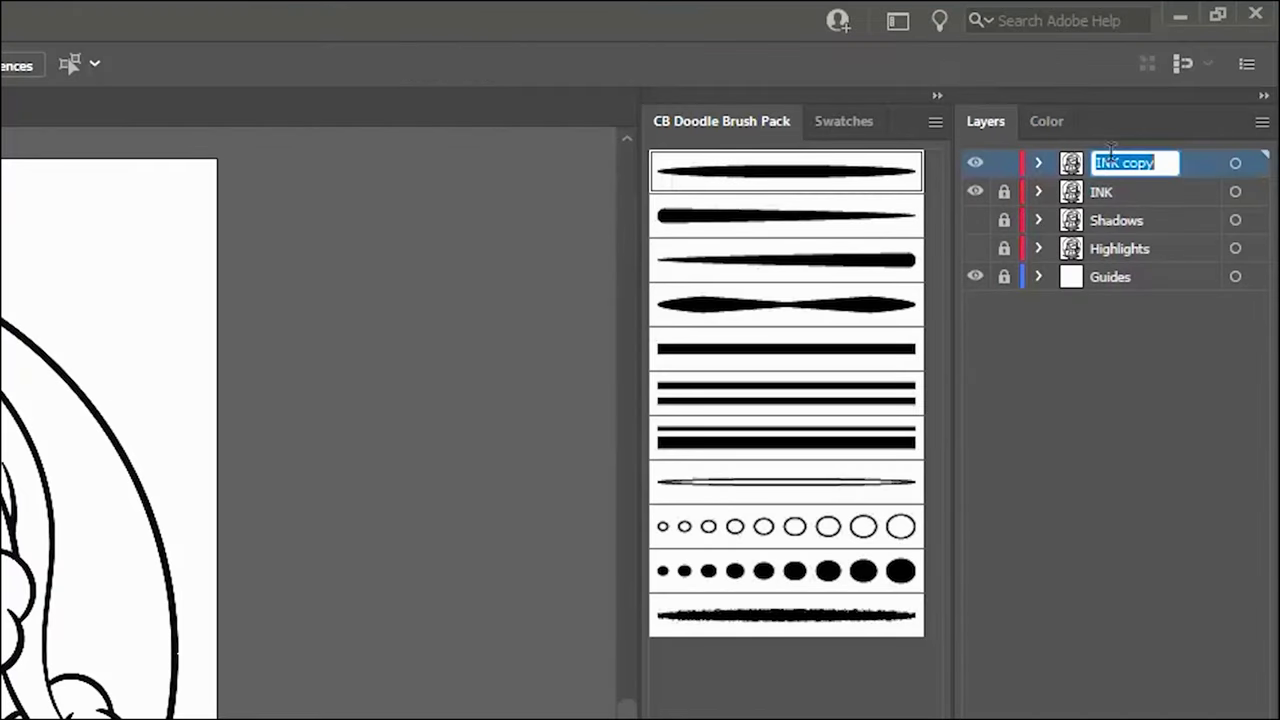
{"action": "type", "text": "F"}
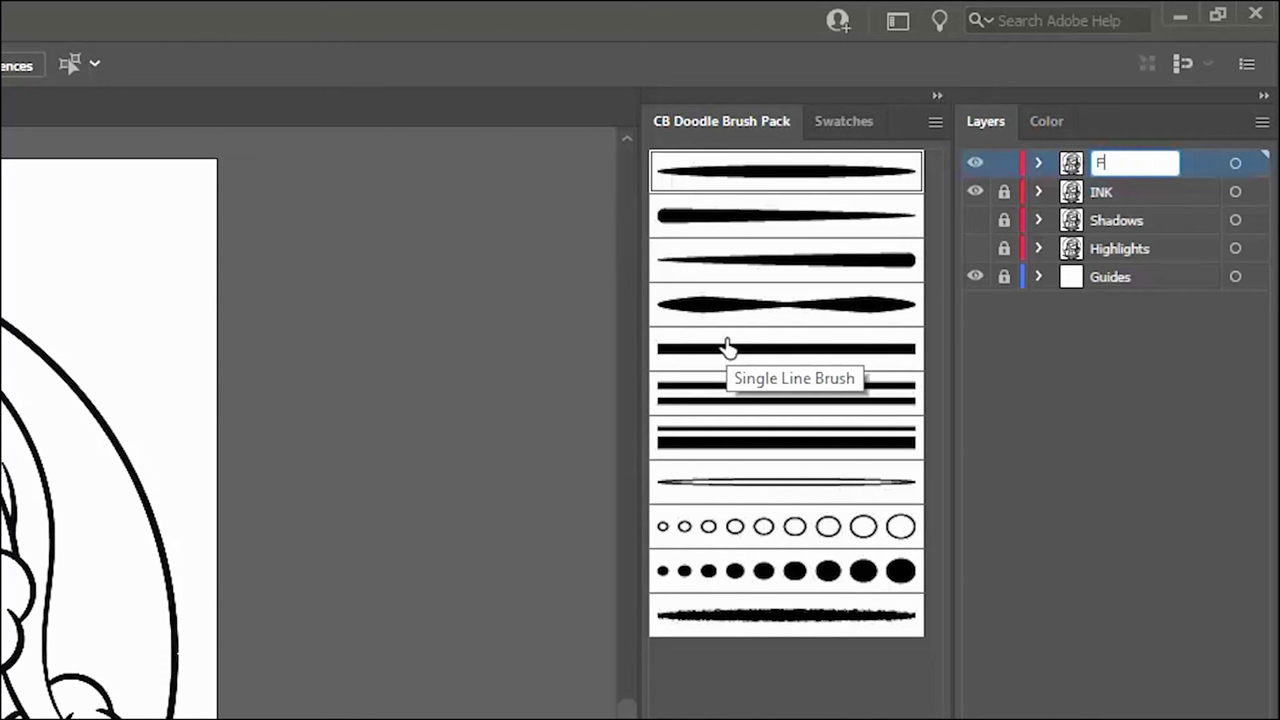
{"action": "type", "text": "lats"}
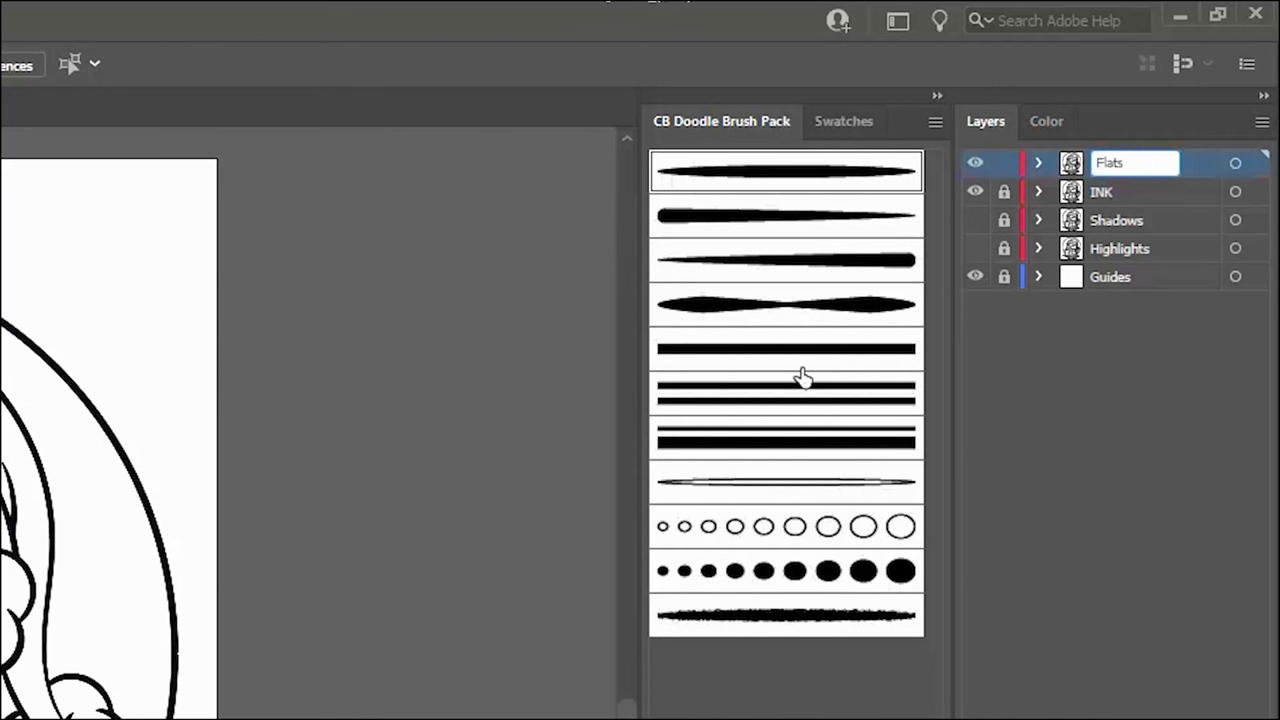
{"action": "left_click", "coordinate": [1152, 437]}
{"action": "left_click", "coordinate": [1004, 164]}
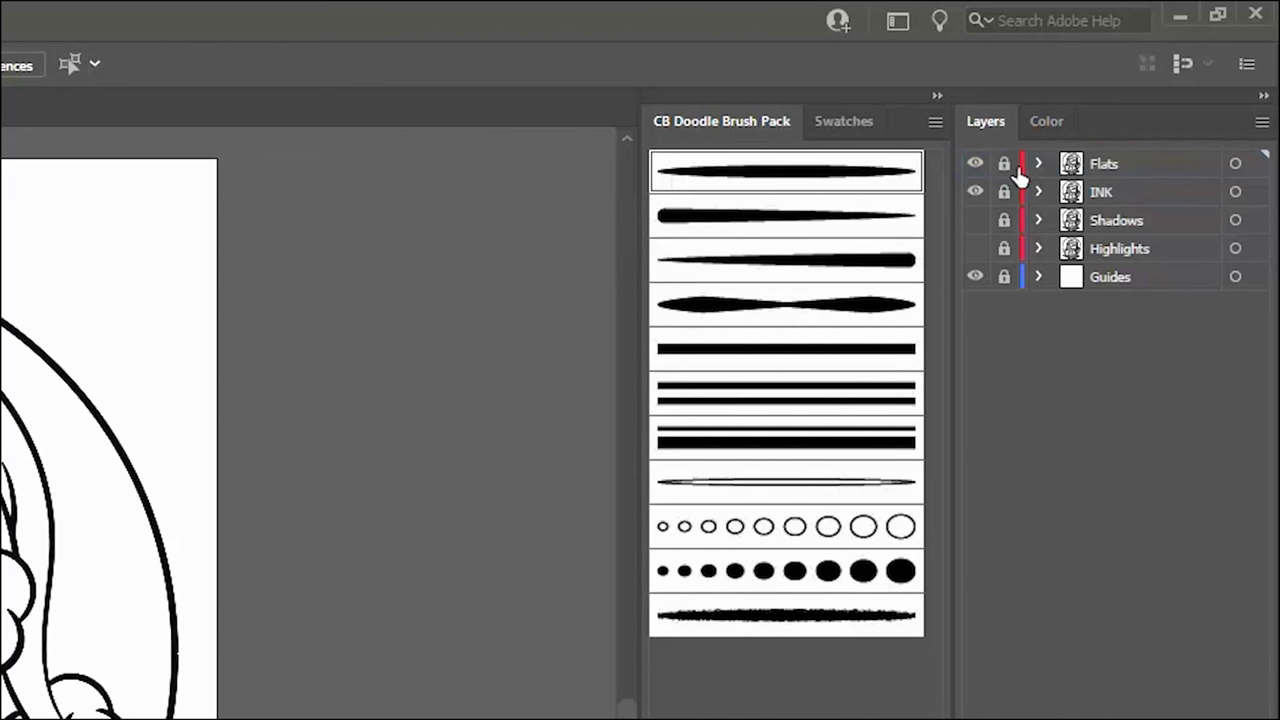
Step: Reorder the layers as INK, Highlights, Shadows, Flats, Guides, and show the Shadows and Highlights layers
{"action": "left_click_drag", "start_coordinate": [1112, 162], "coordinate": [1118, 262]}
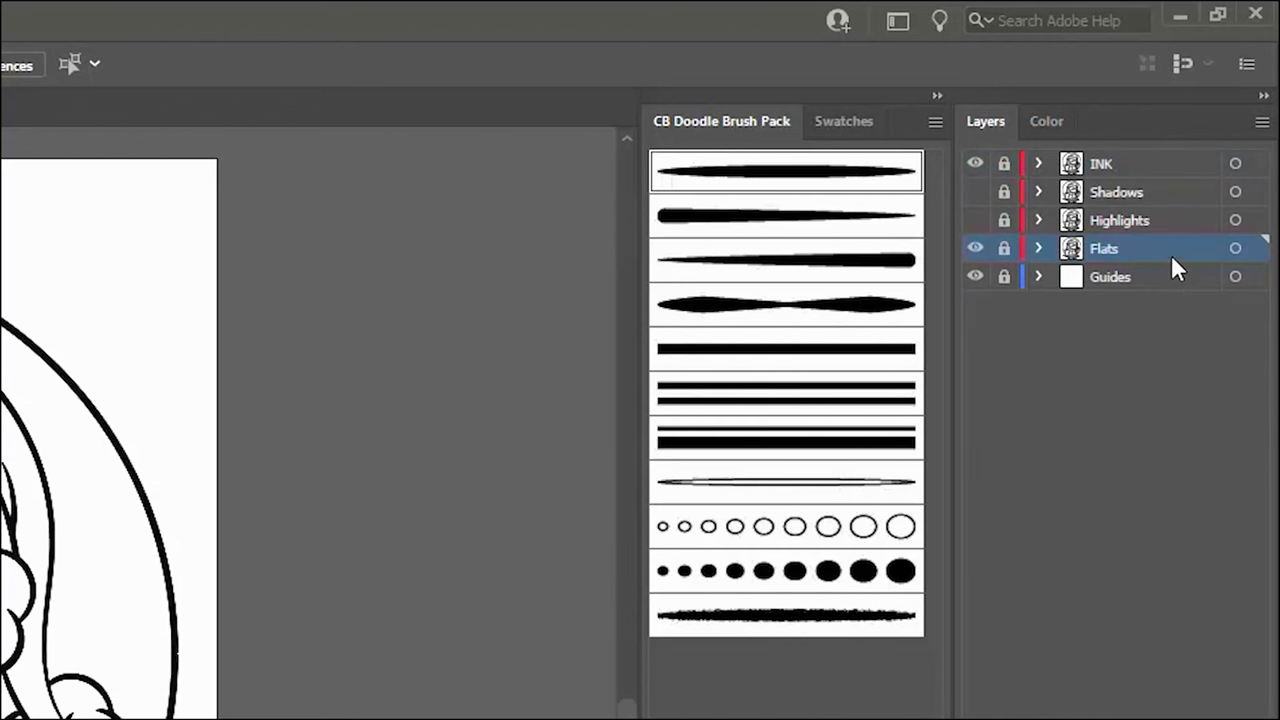
{"action": "left_click_drag", "start_coordinate": [1122, 197], "coordinate": [1122, 228]}
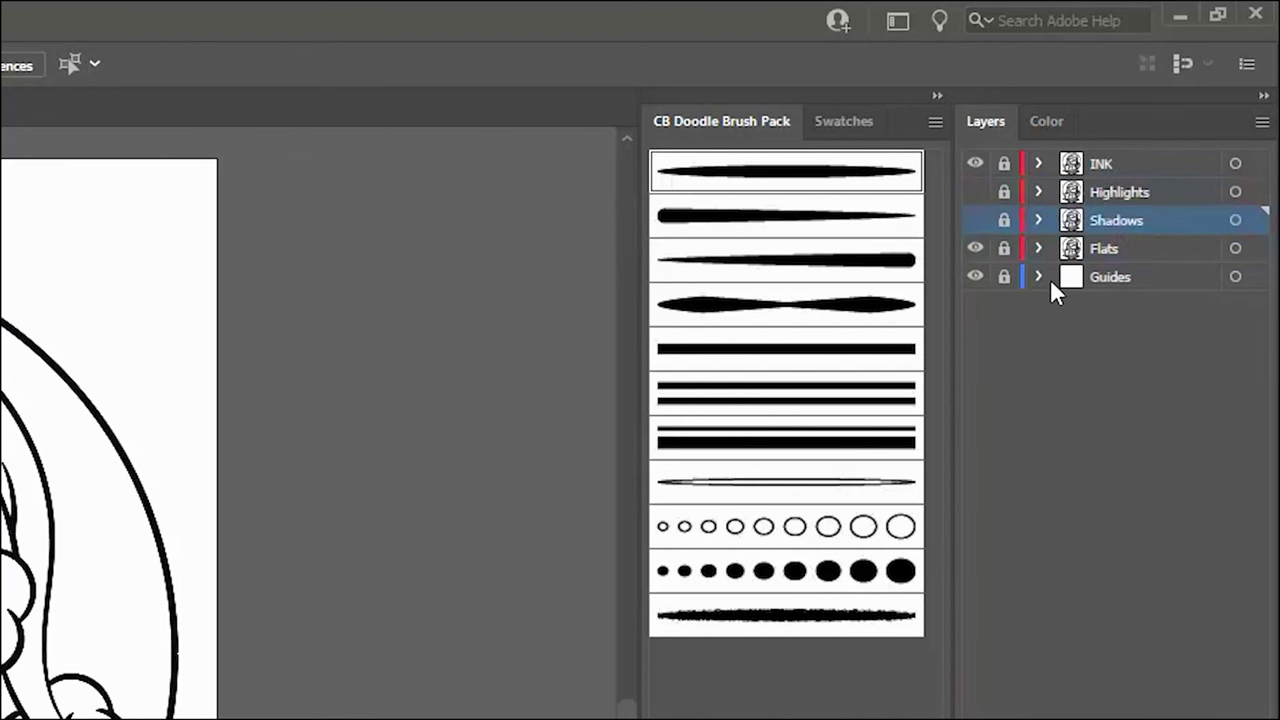
{"action": "left_click", "coordinate": [1203, 401]}
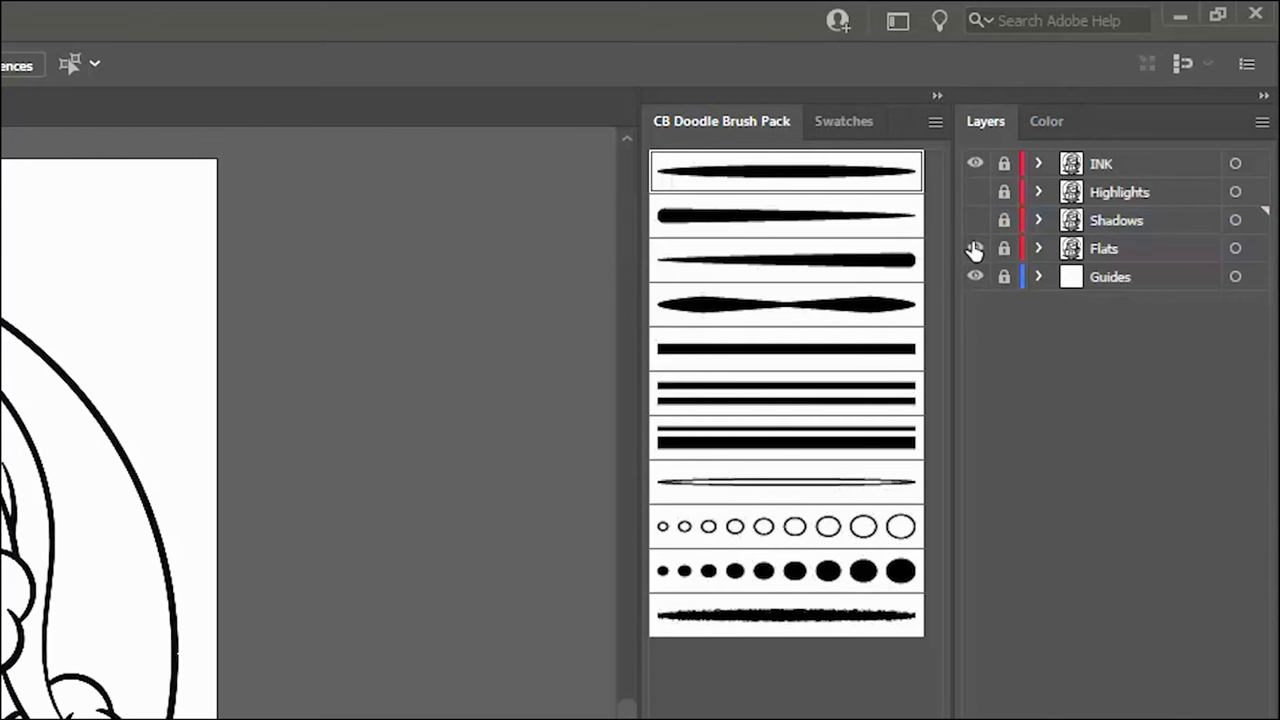
{"action": "left_click_drag", "start_coordinate": [973, 250], "coordinate": [993, 226]}
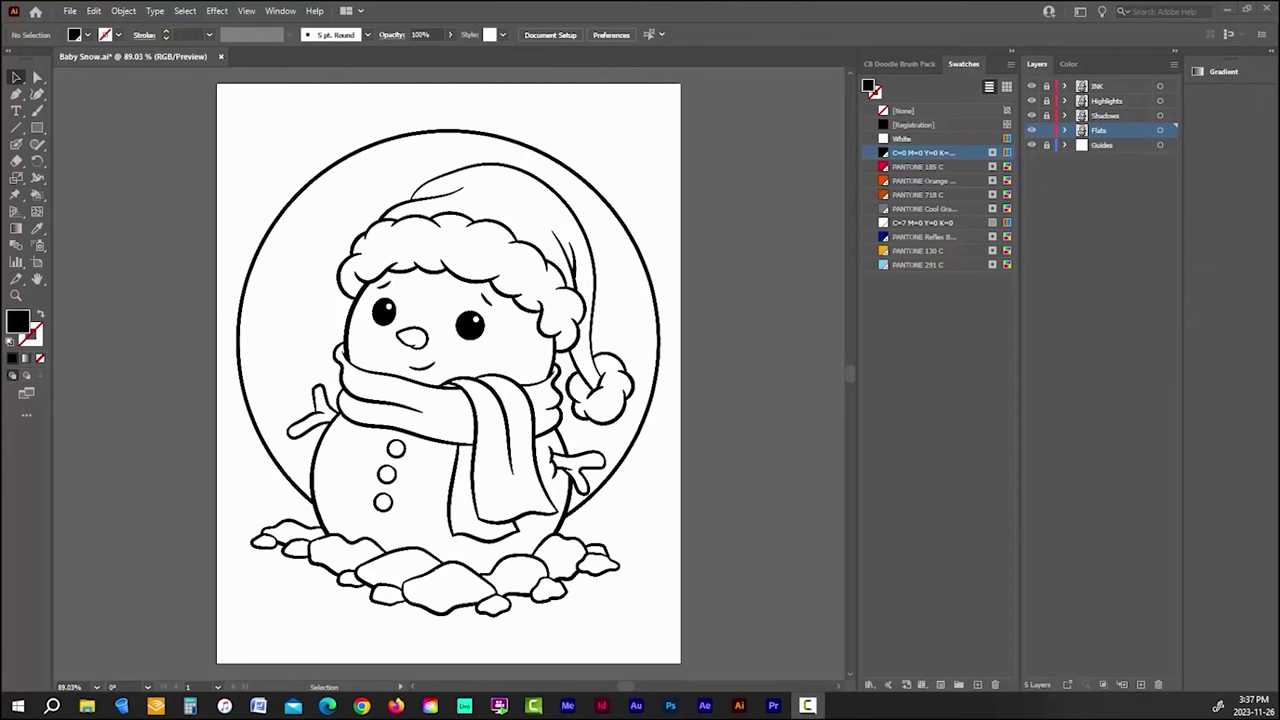
Step: Open the PANTONE+ Solid Coated color book from the swatch libraries and make its window taller
{"action": "left_click", "coordinate": [283, 12]}
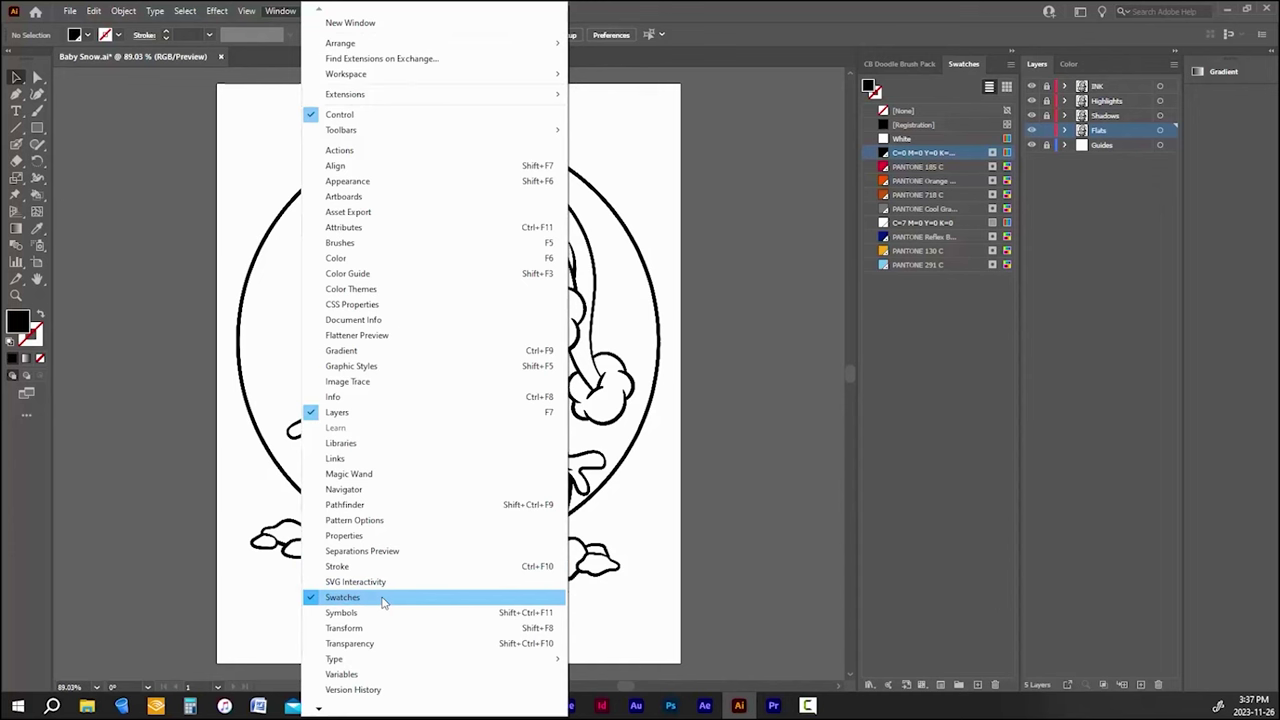
{"action": "left_click", "coordinate": [151, 488]}
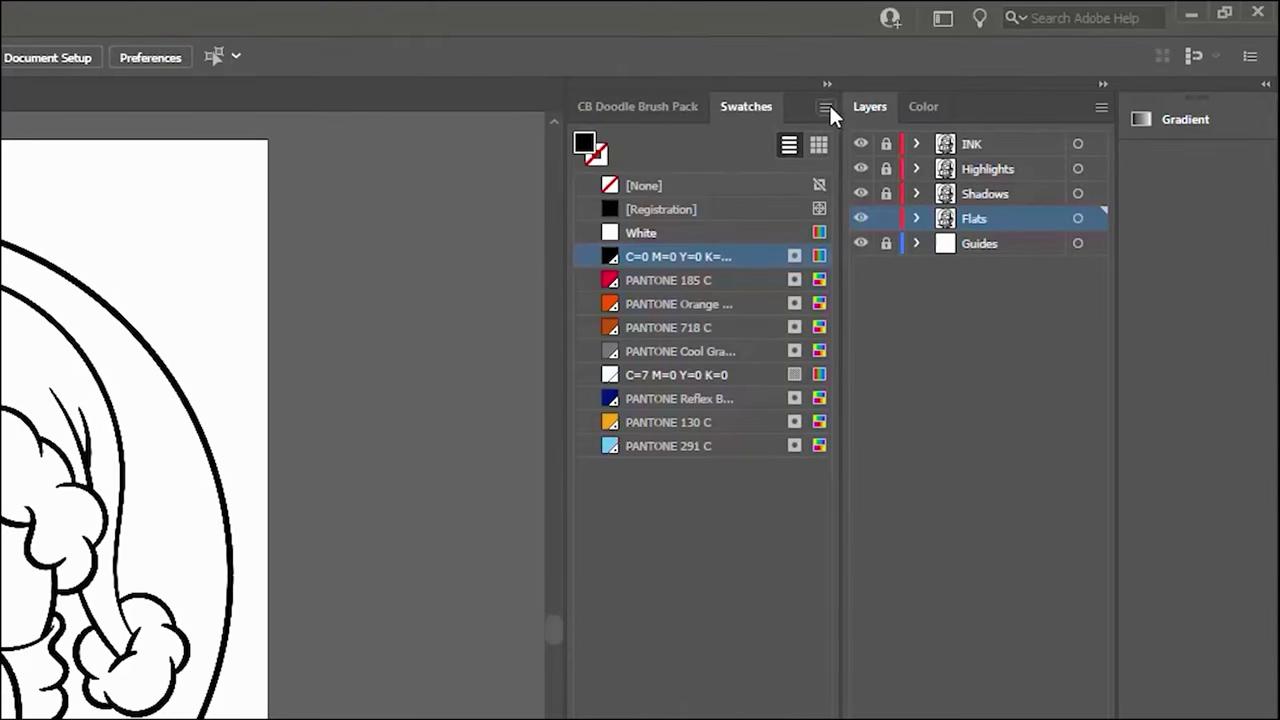
{"action": "left_click", "coordinate": [827, 107]}
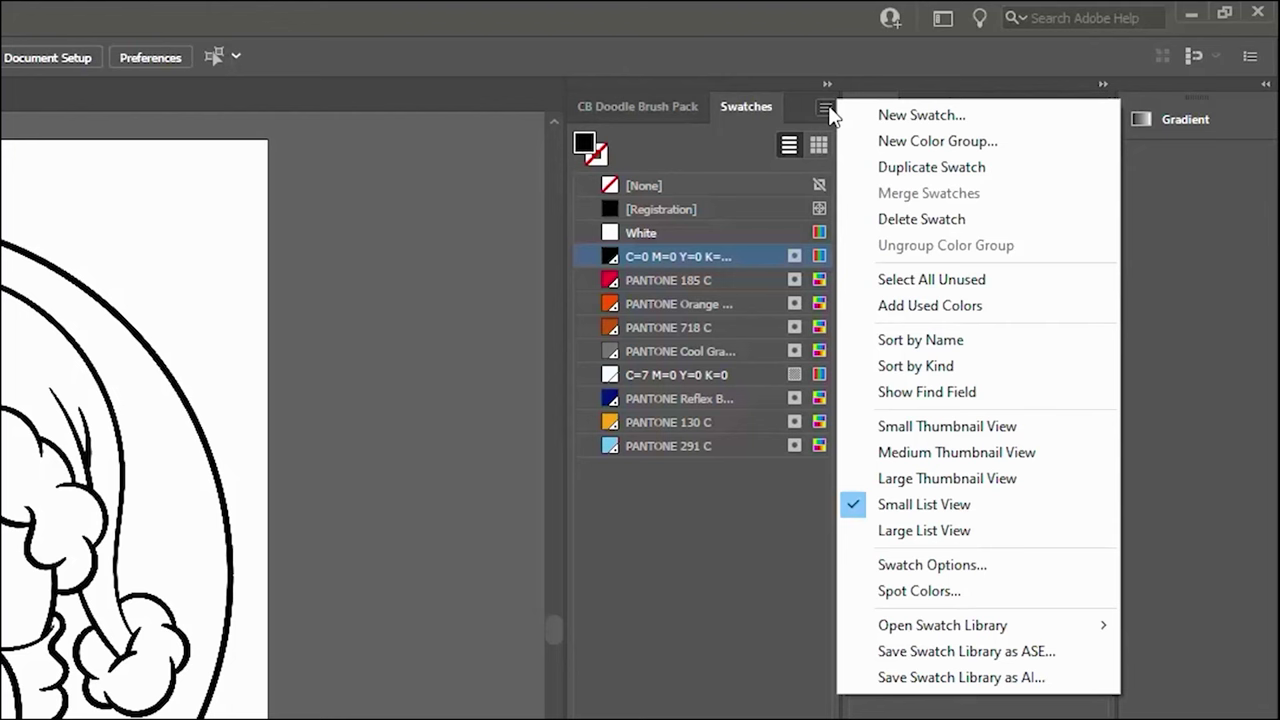
{"action": "mouse_move", "coordinate": [943, 635]}
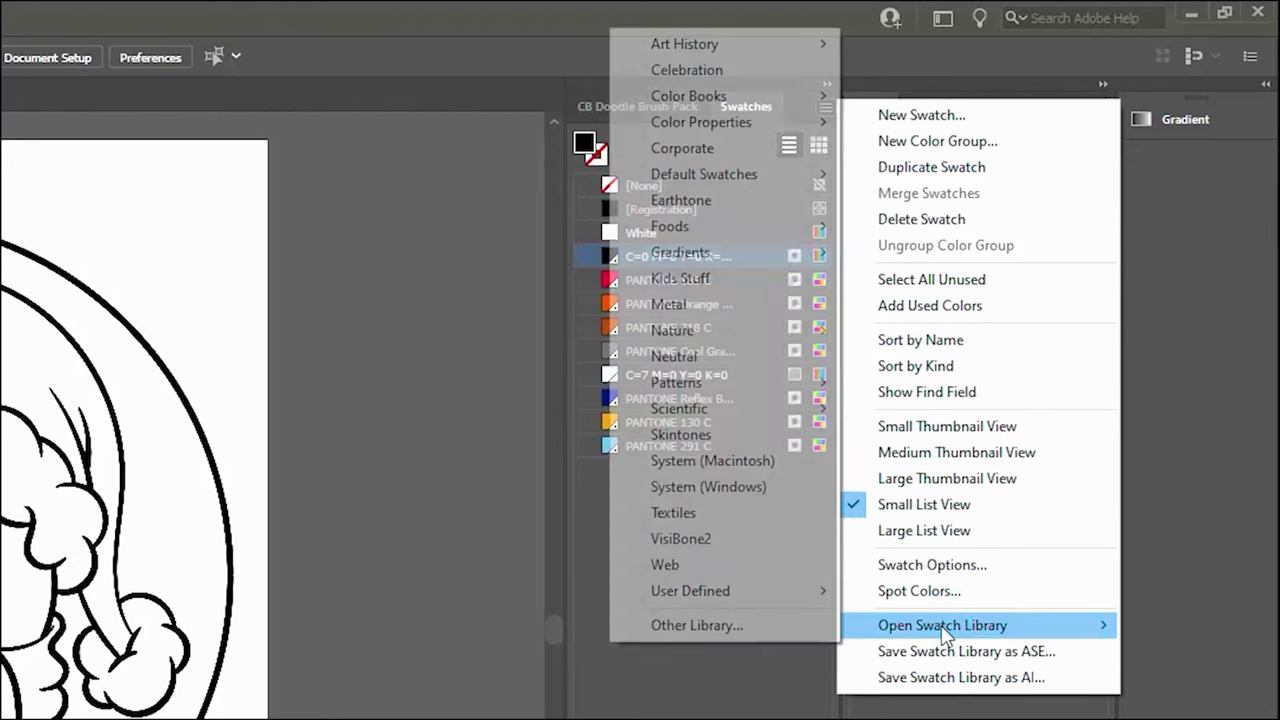
{"action": "mouse_move", "coordinate": [697, 105]}
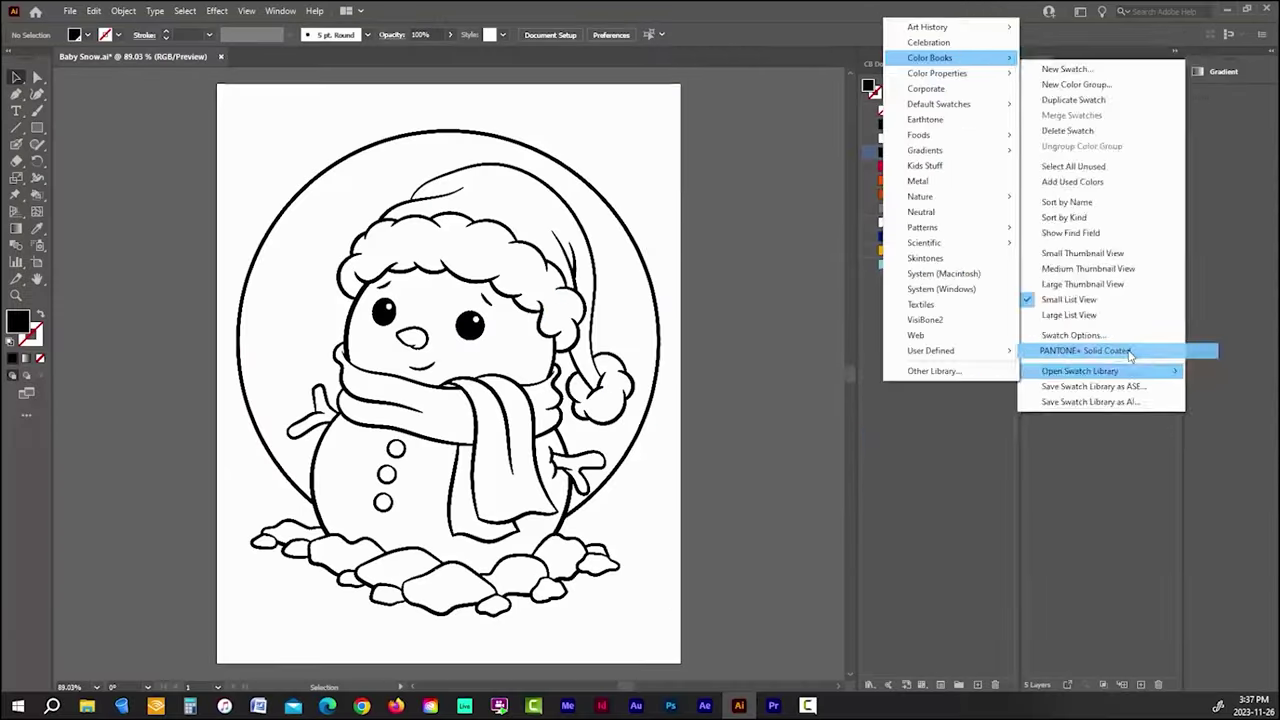
{"action": "left_click", "coordinate": [1025, 591]}
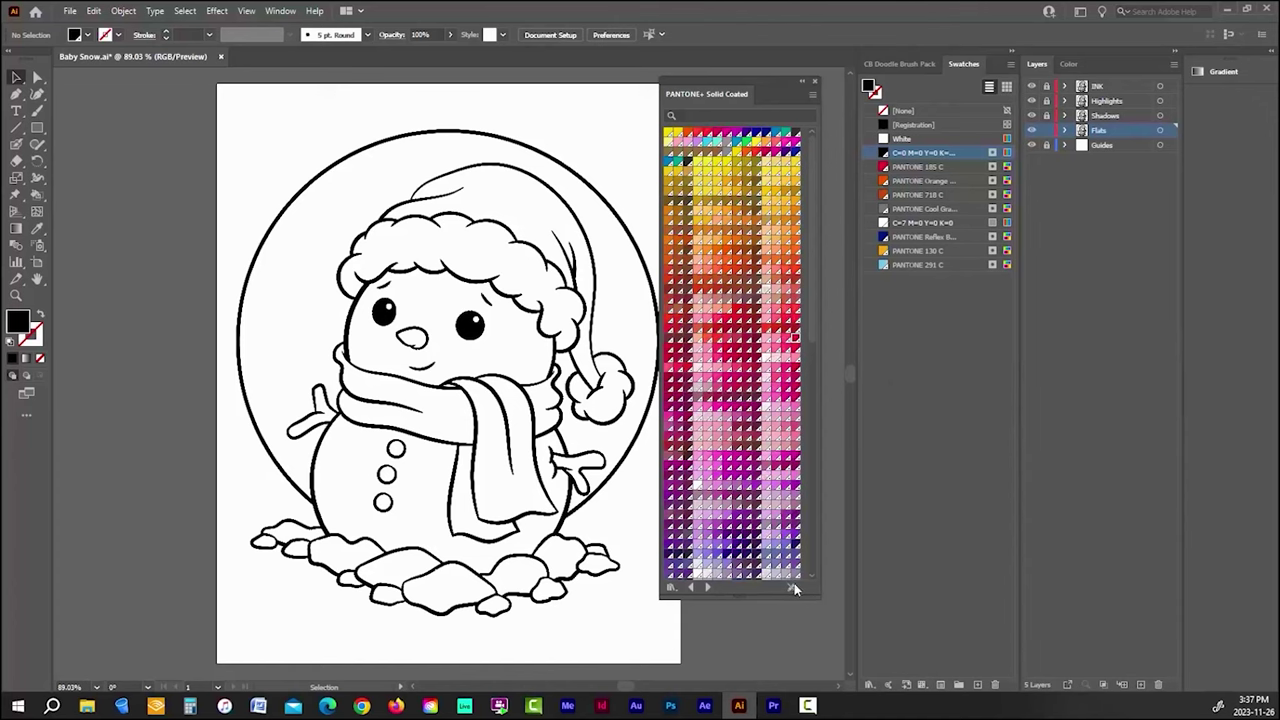
{"action": "left_click_drag", "start_coordinate": [737, 596], "coordinate": [737, 633]}
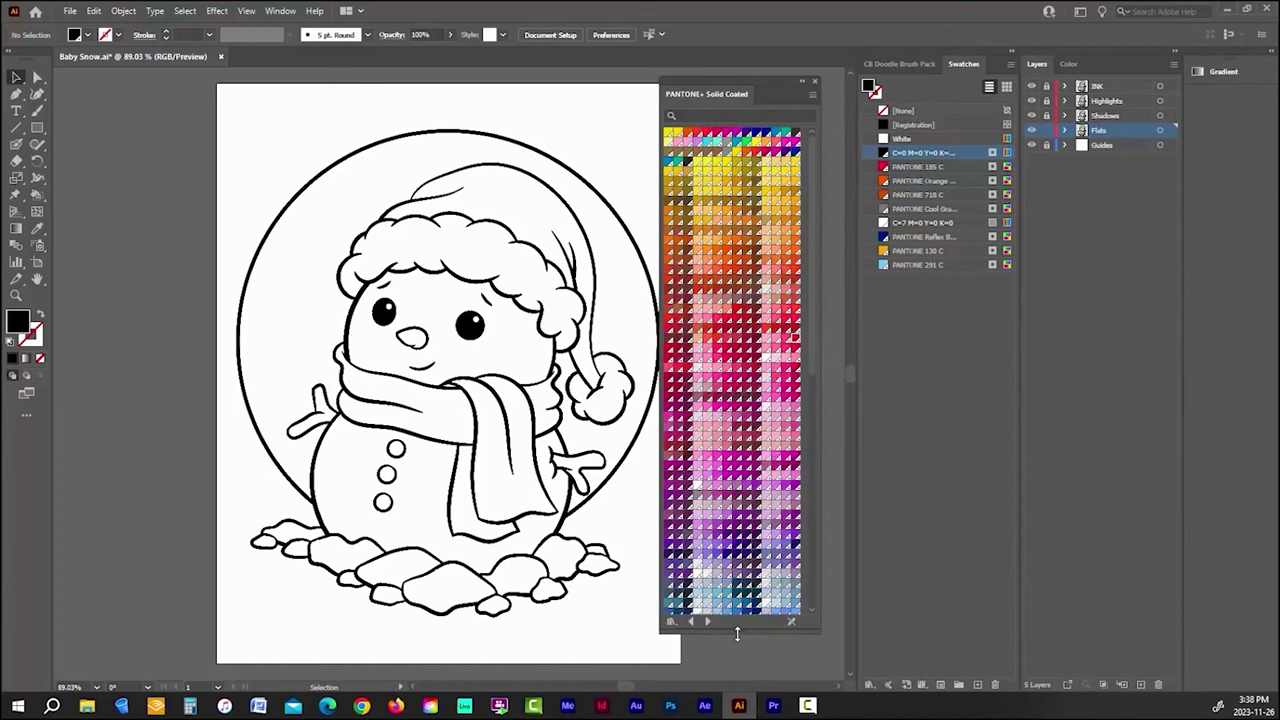
Step: Set the fill to PANTONE 185 C, find that color in the color book, add it to the swatches, and clear the search
{"action": "left_click", "coordinate": [905, 167]}
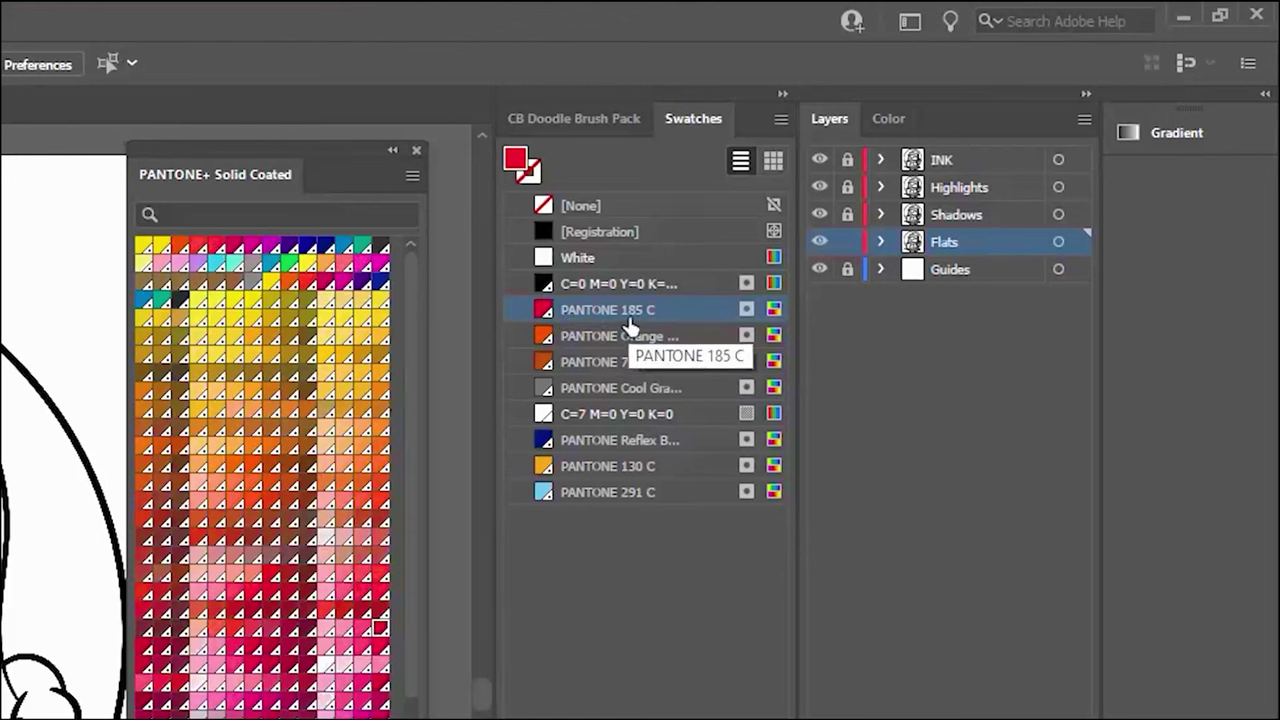
{"action": "left_click", "coordinate": [205, 214]}
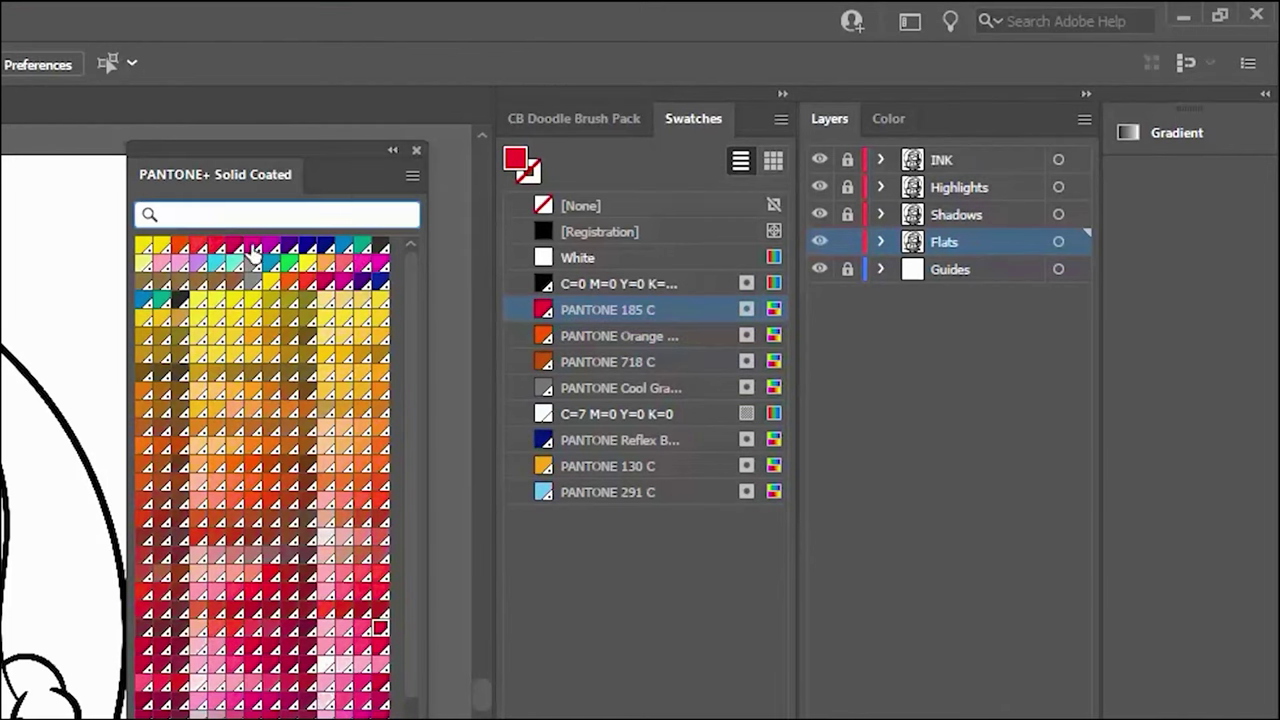
{"action": "type", "text": "pantone 185 c"}
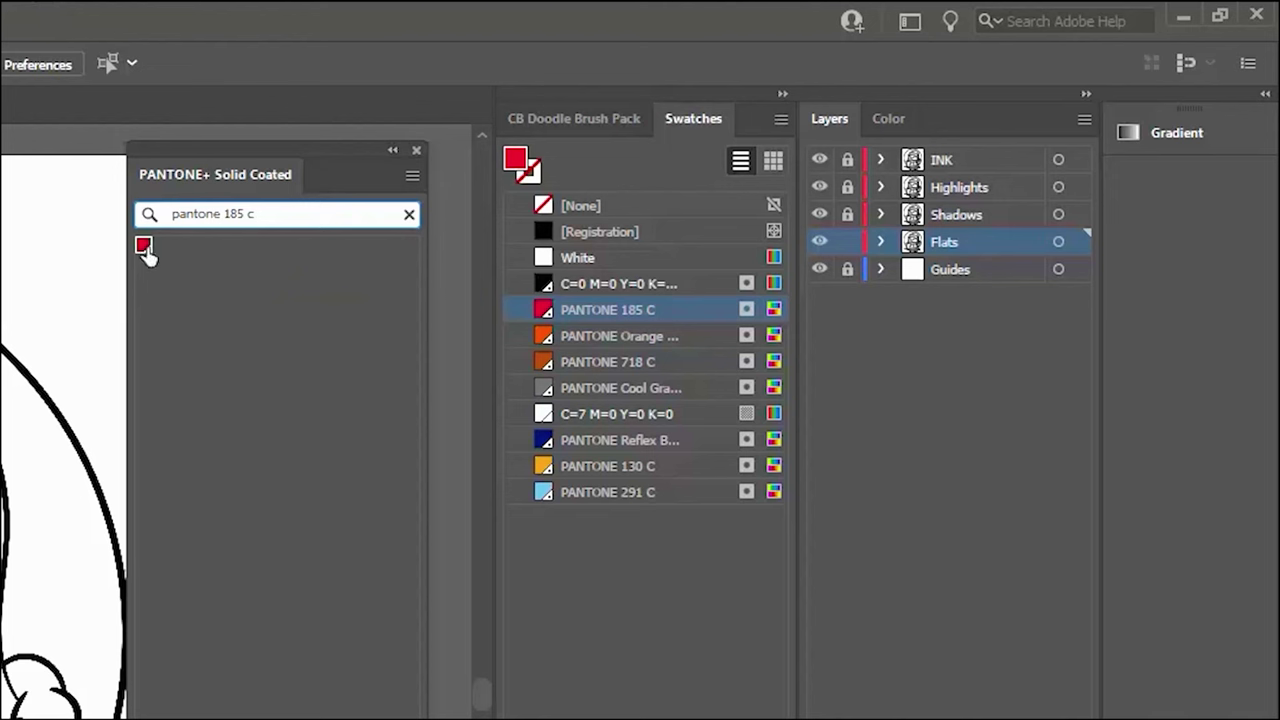
{"action": "left_click_drag", "start_coordinate": [144, 245], "coordinate": [765, 715]}
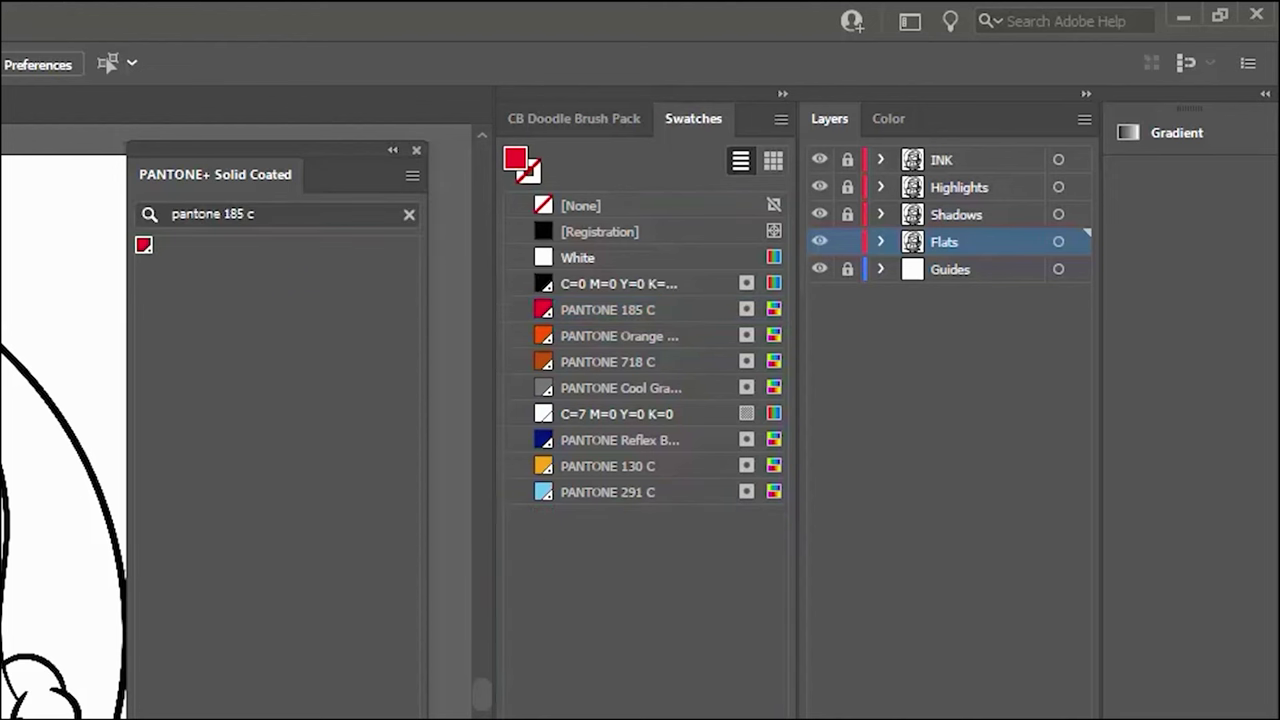
{"action": "left_click", "coordinate": [409, 214]}
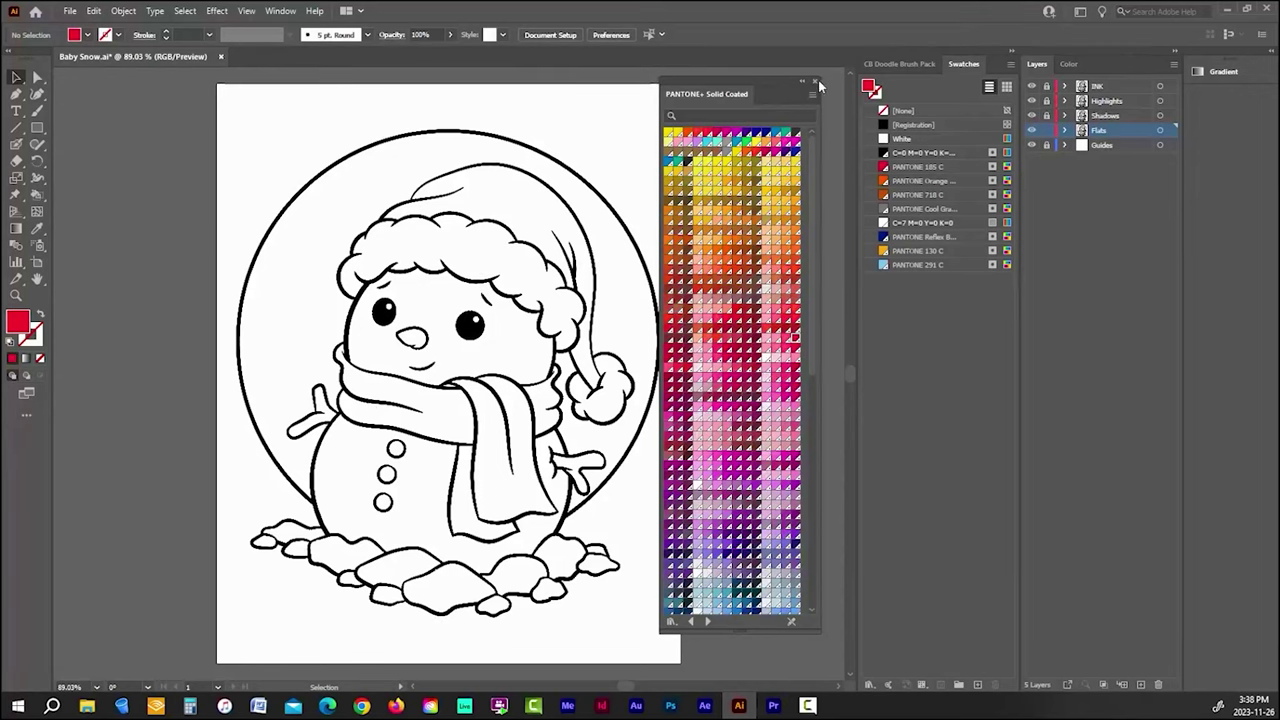
Step: Close the PANTONE+ Solid Coated color book, then make the snowman line art on the Flats layer a Live Paint group with black fill active
{"action": "left_click", "coordinate": [815, 81]}
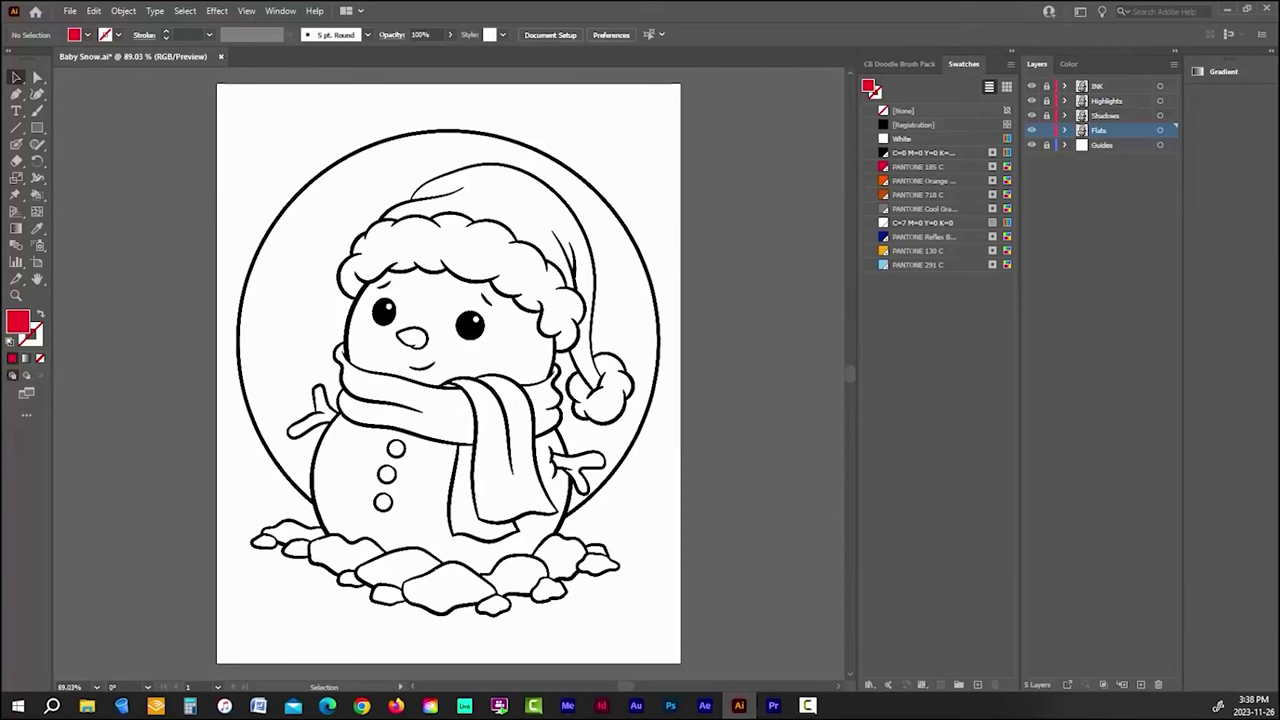
{"action": "left_click", "coordinate": [902, 153]}
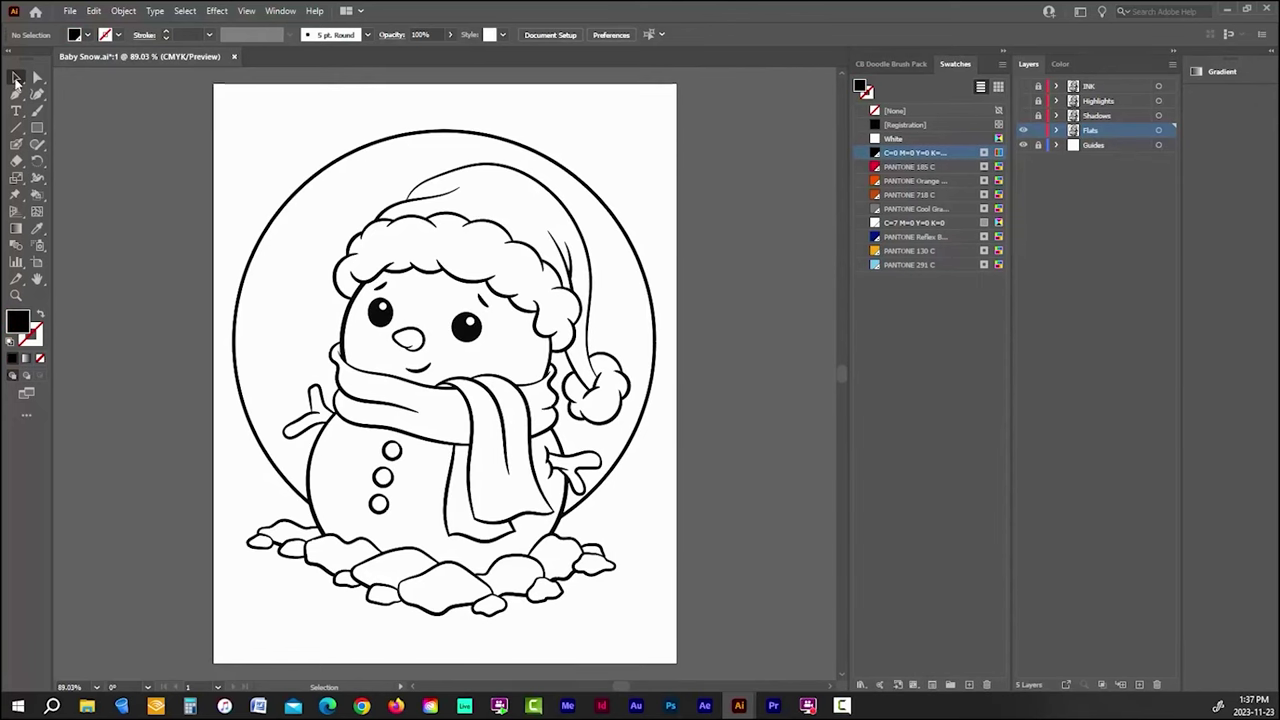
{"action": "left_click", "coordinate": [366, 150]}
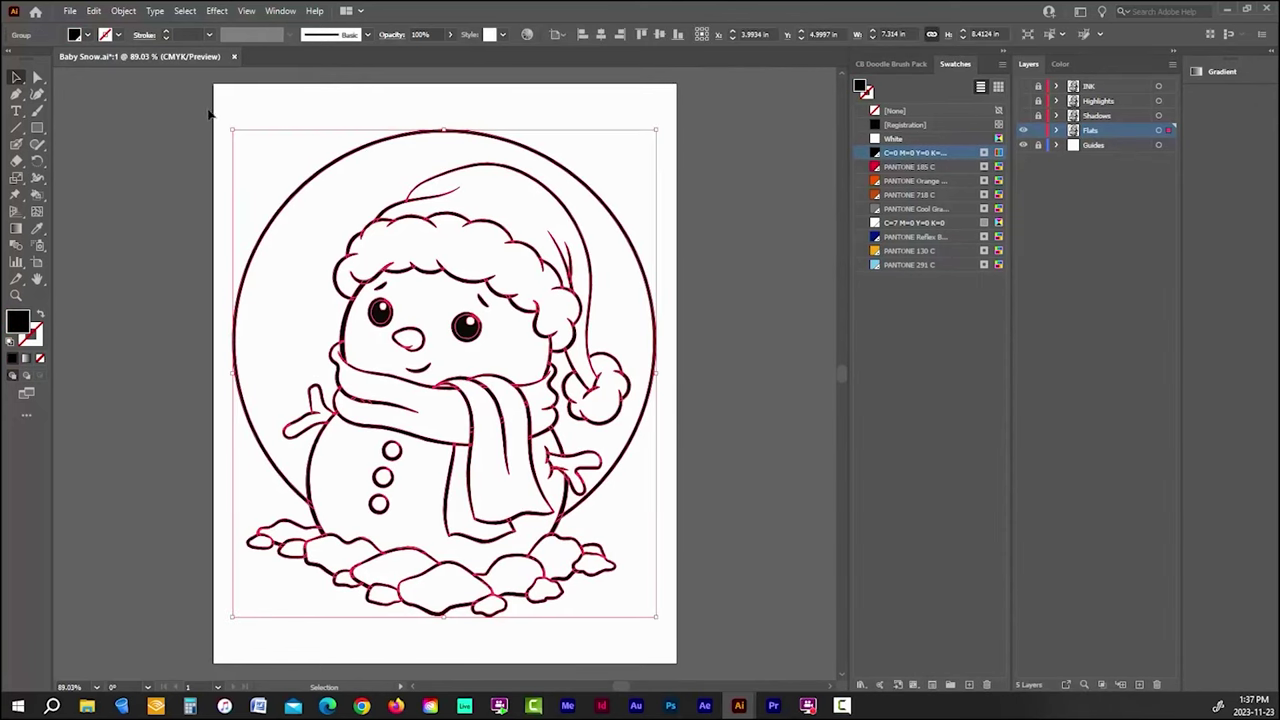
{"action": "left_click", "coordinate": [122, 11]}
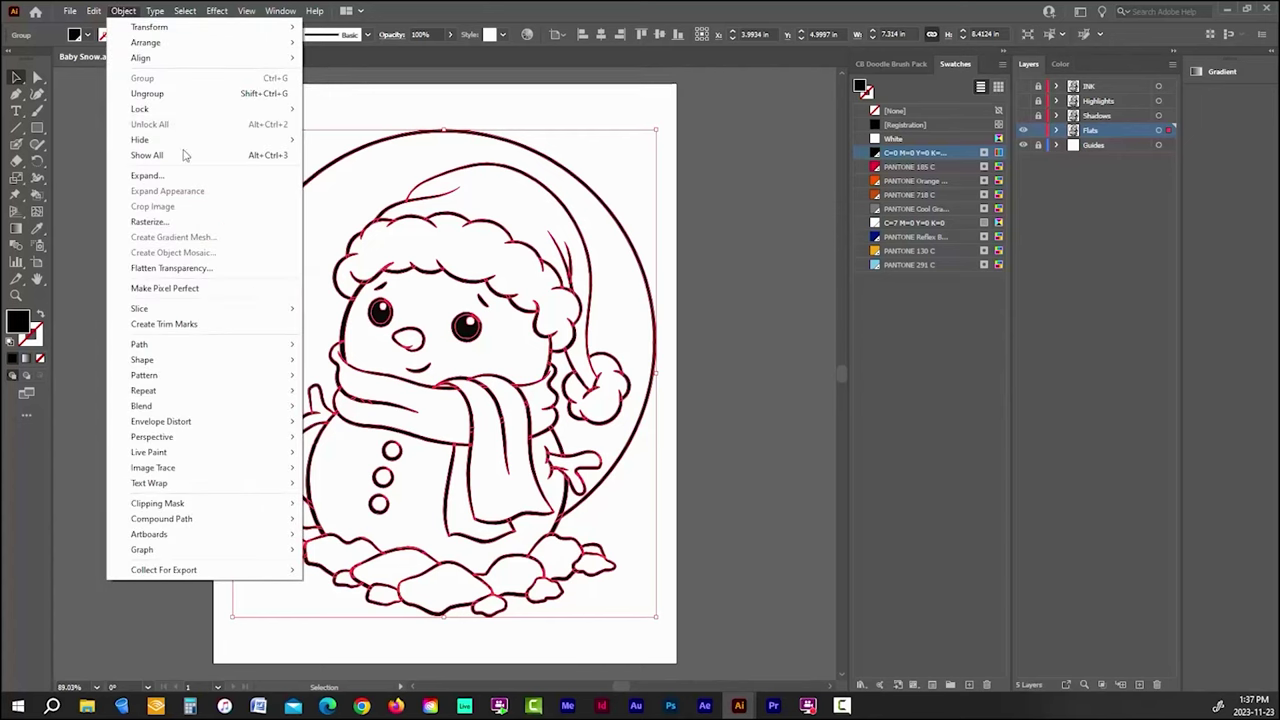
{"action": "mouse_move", "coordinate": [158, 452]}
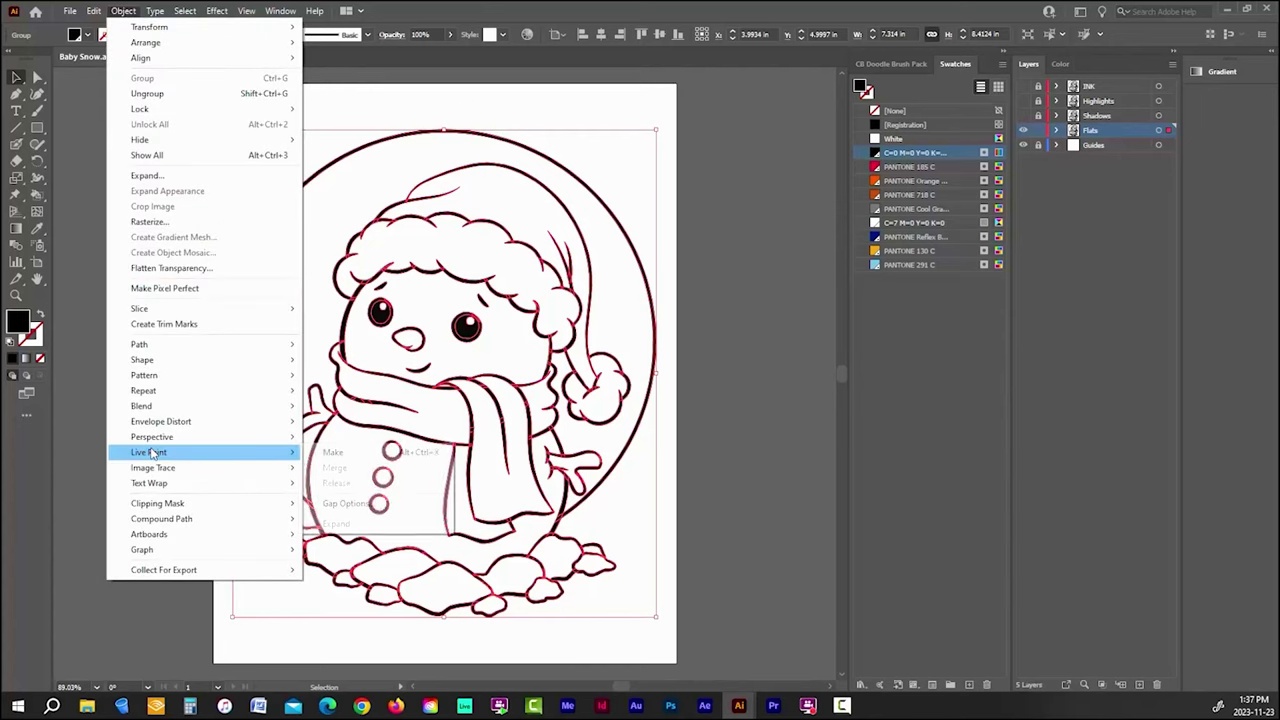
{"action": "left_click", "coordinate": [331, 453]}
{"action": "left_click", "coordinate": [182, 209]}
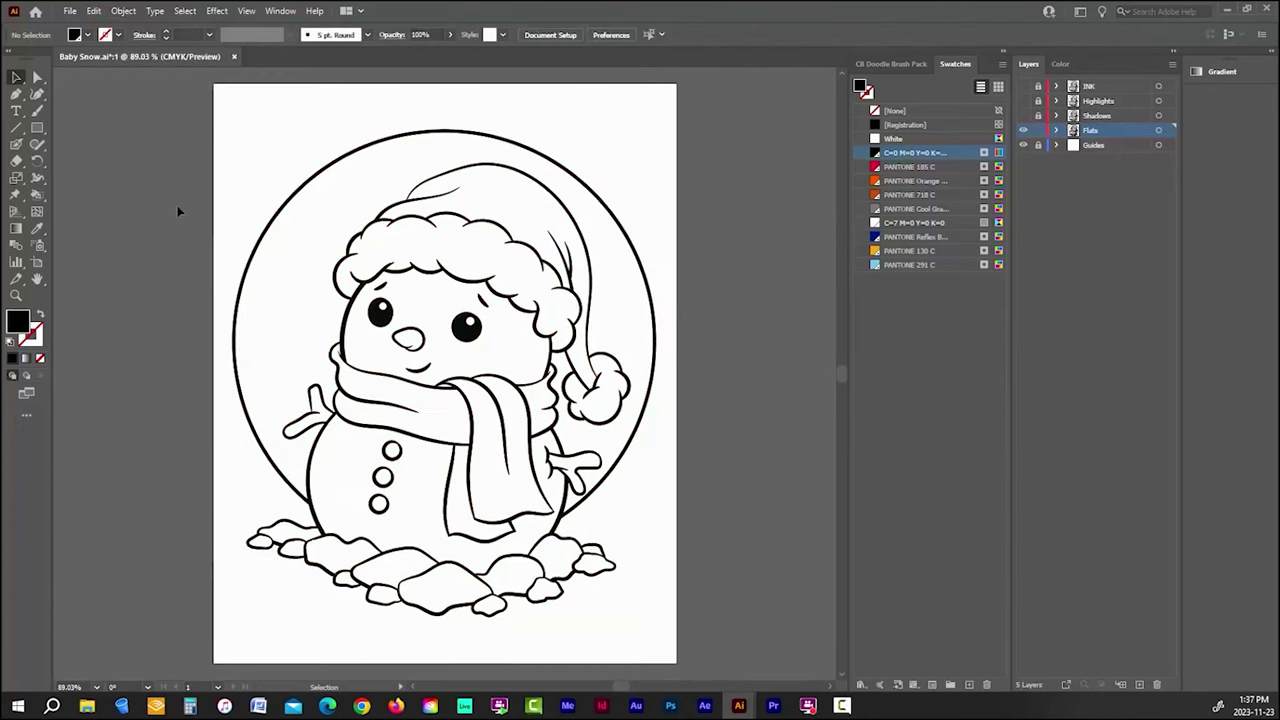
Step: Fill the red part of the hat and all sections of the scarf with PANTONE 185 C using the Live Paint Bucket
{"action": "left_click", "coordinate": [37, 194]}
{"action": "left_click", "coordinate": [912, 167]}
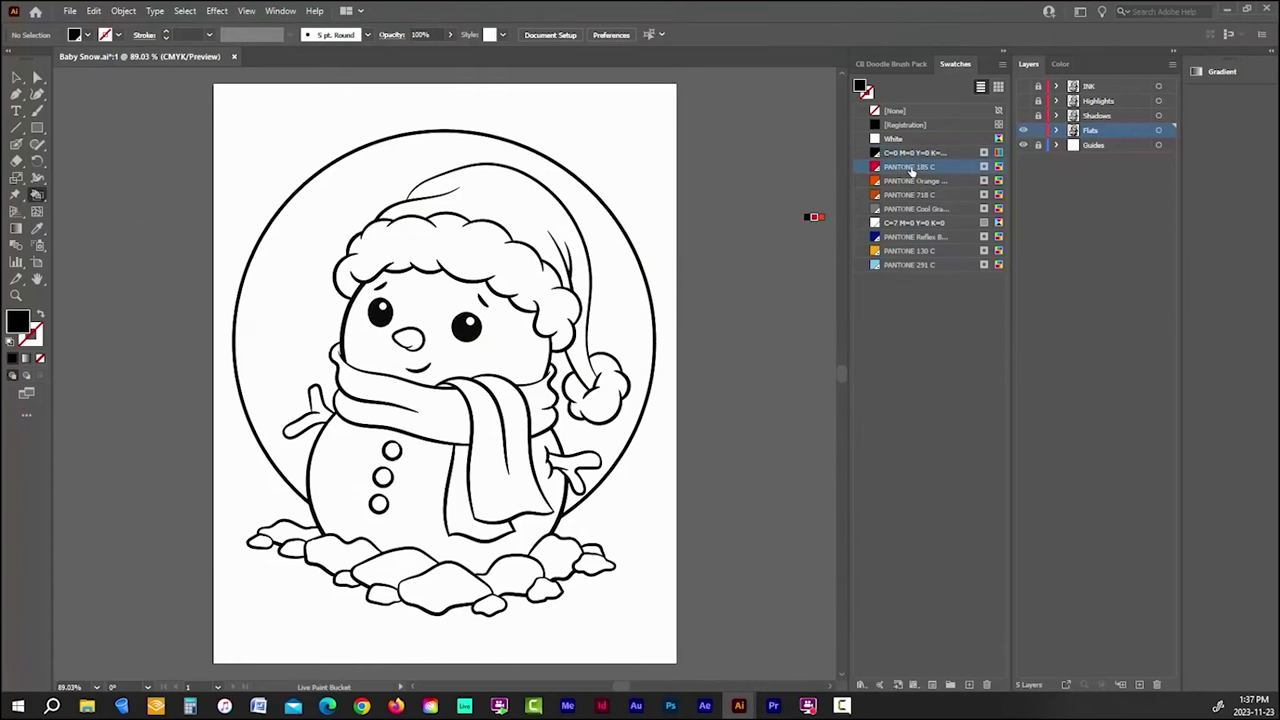
{"action": "left_click", "coordinate": [527, 215]}
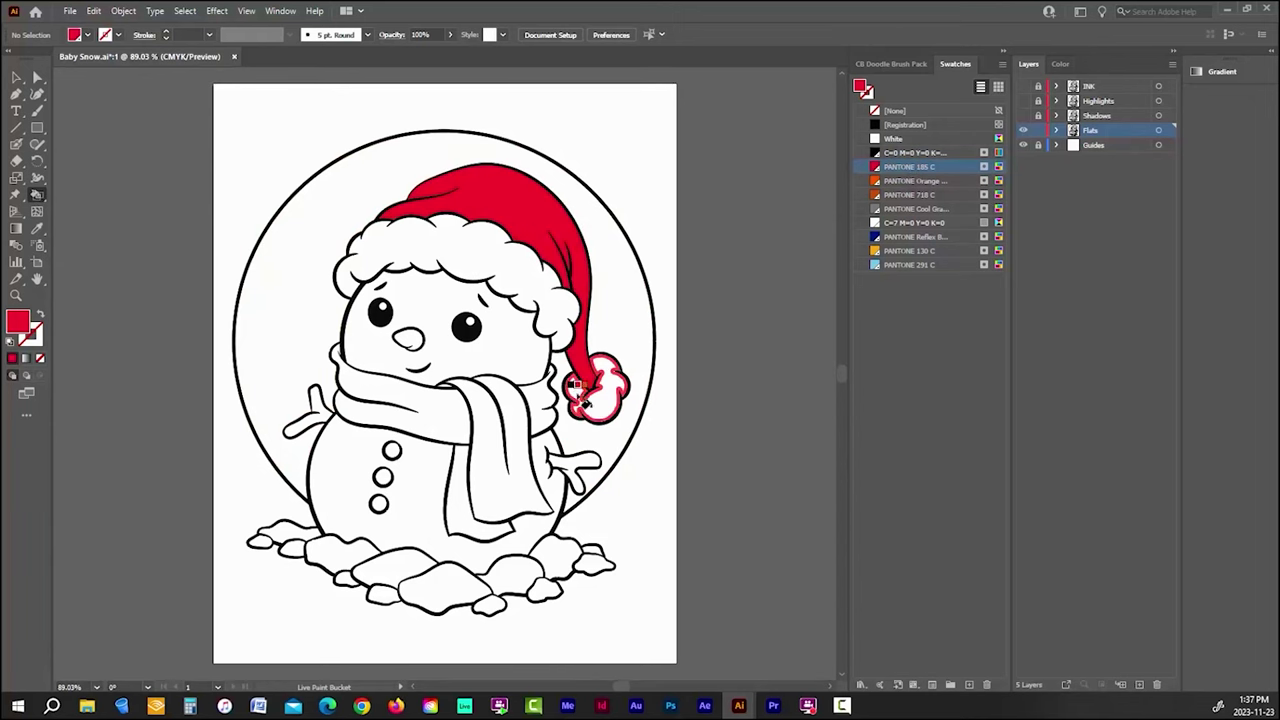
{"action": "left_click", "coordinate": [527, 420]}
{"action": "left_click", "coordinate": [520, 440]}
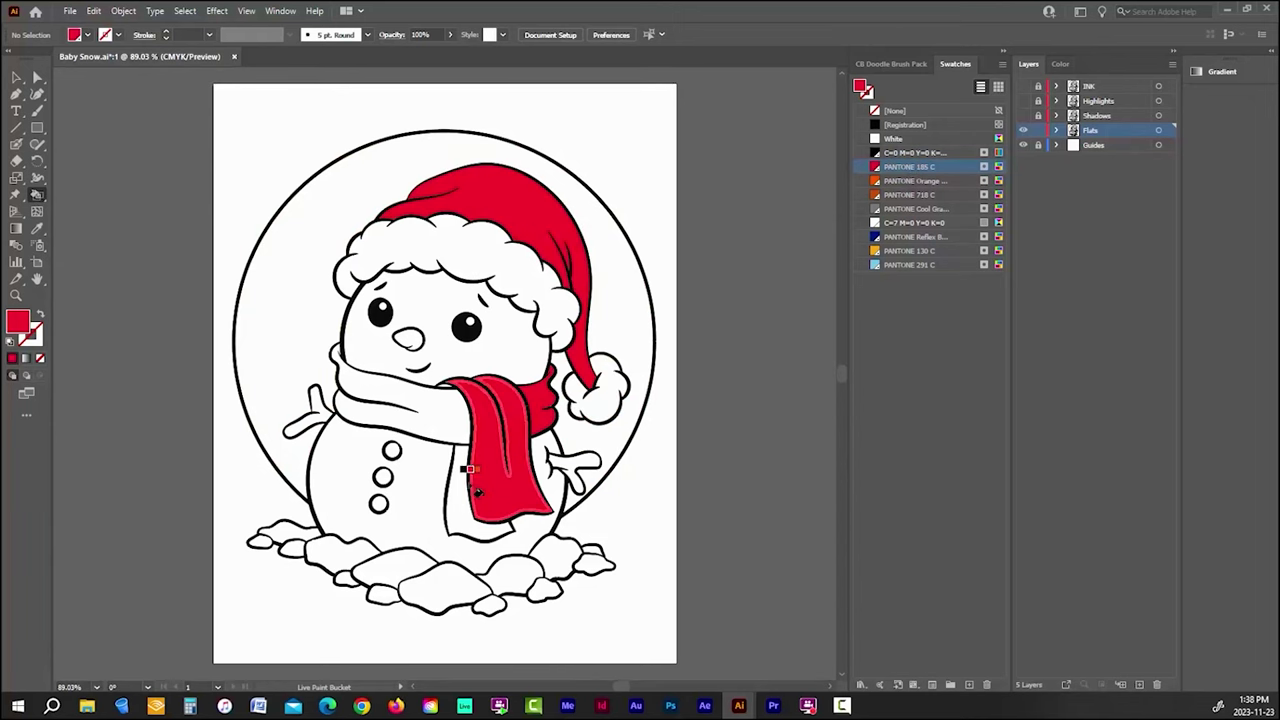
{"action": "left_click", "coordinate": [472, 475]}
{"action": "left_click", "coordinate": [450, 408]}
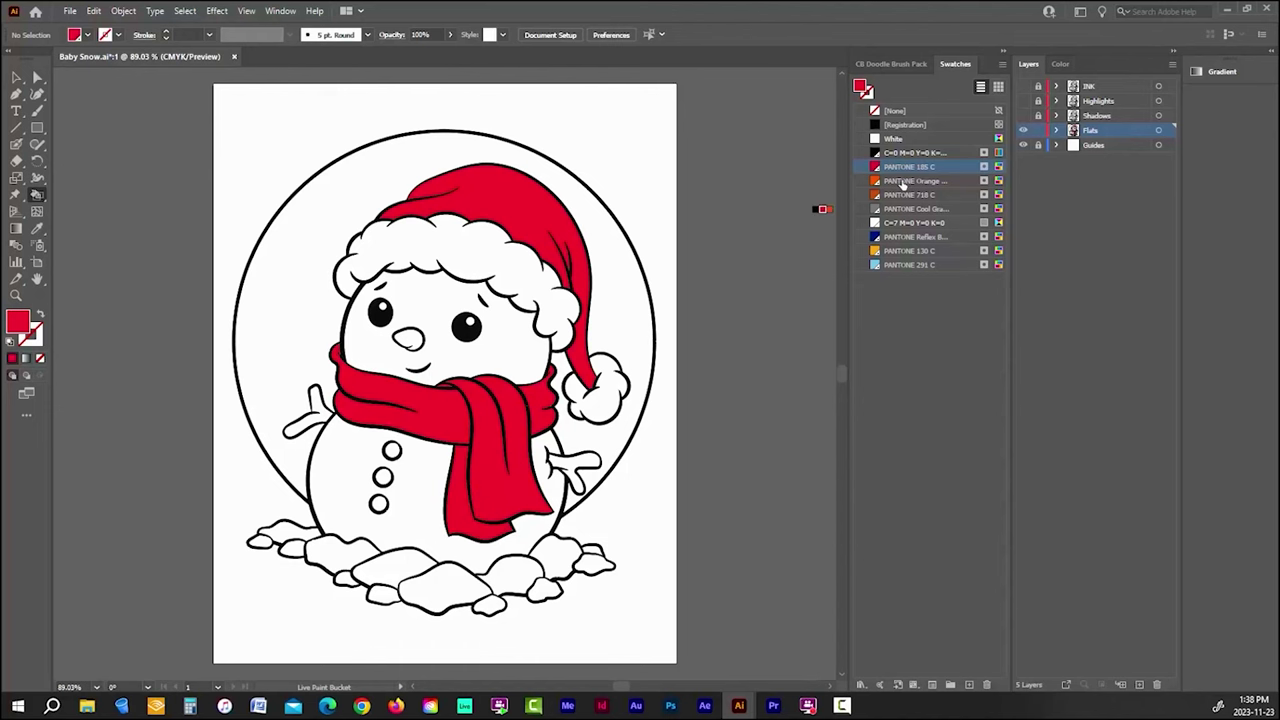
Step: Fill the snowman's nose with the PANTONE Orange swatch using the Live Paint Bucket
{"action": "left_click", "coordinate": [903, 182]}
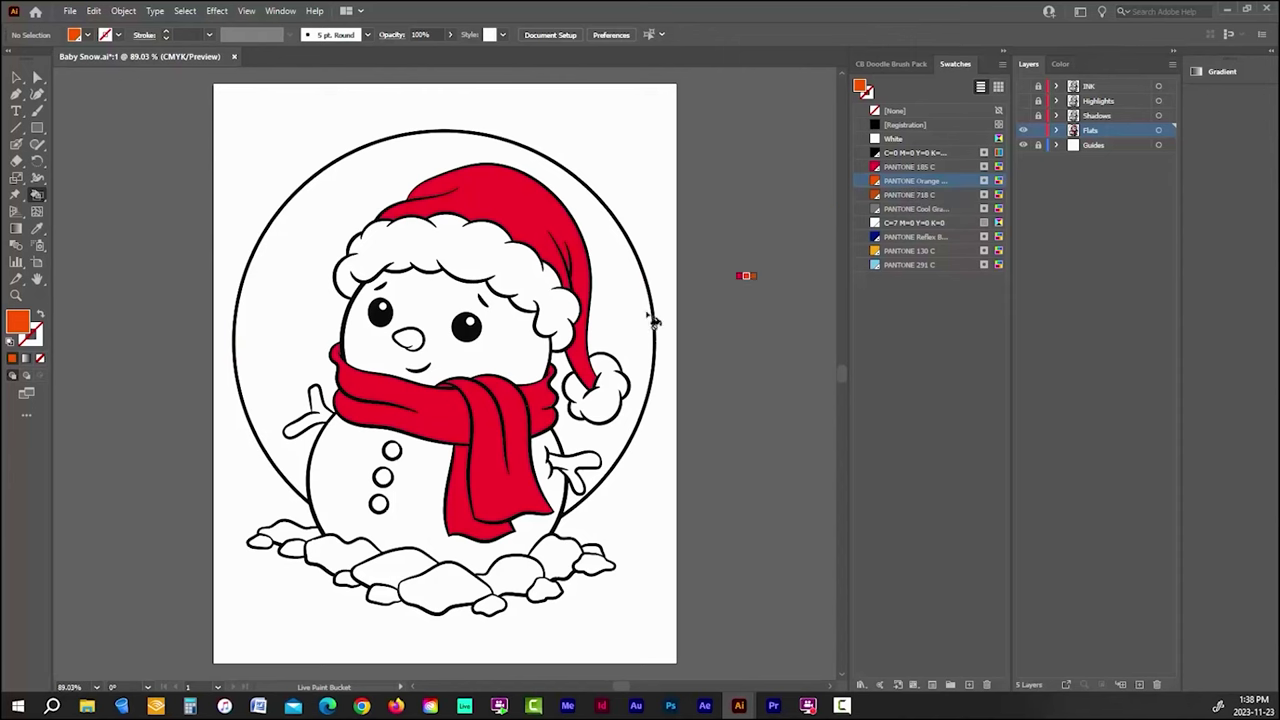
{"action": "left_click", "coordinate": [410, 338]}
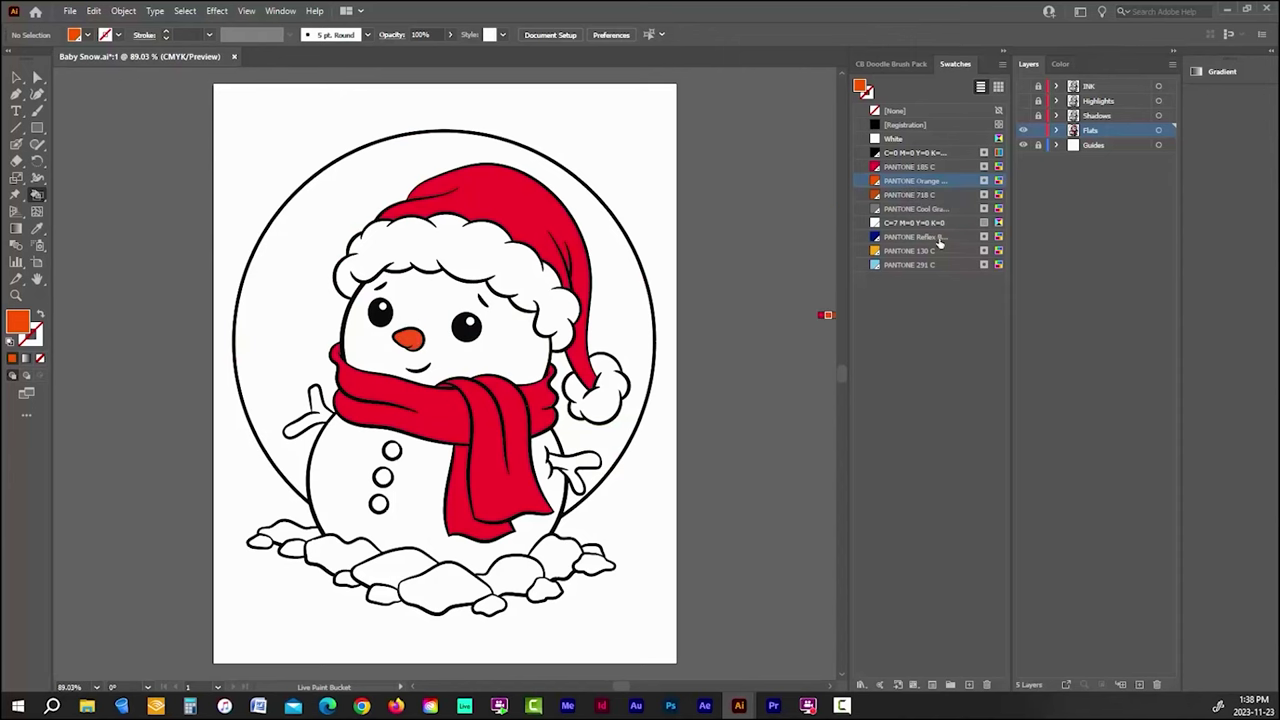
Step: Choose the PANTONE 718 C swatch as the Live Paint Bucket color
{"action": "left_click", "coordinate": [912, 195]}
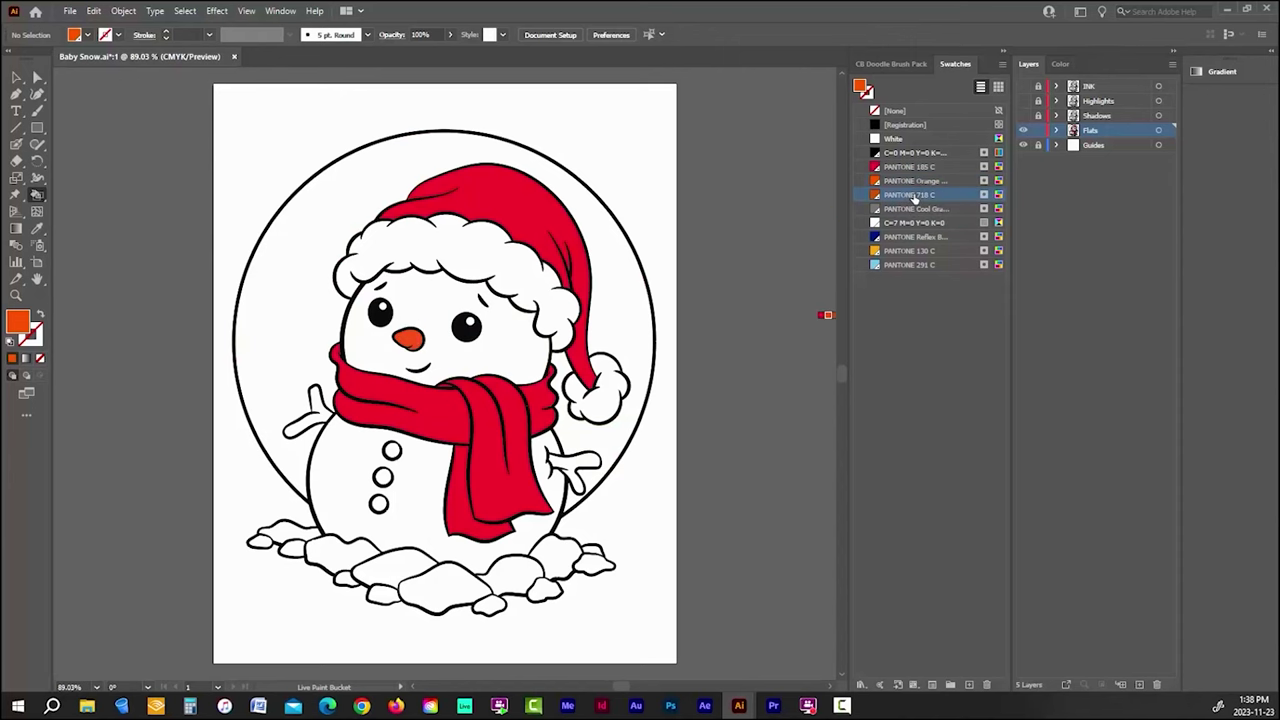
Step: Fill both stick arms with PANTONE 718 C and the three body buttons with the PANTONE Cool Gray swatch
{"action": "left_click", "coordinate": [568, 463]}
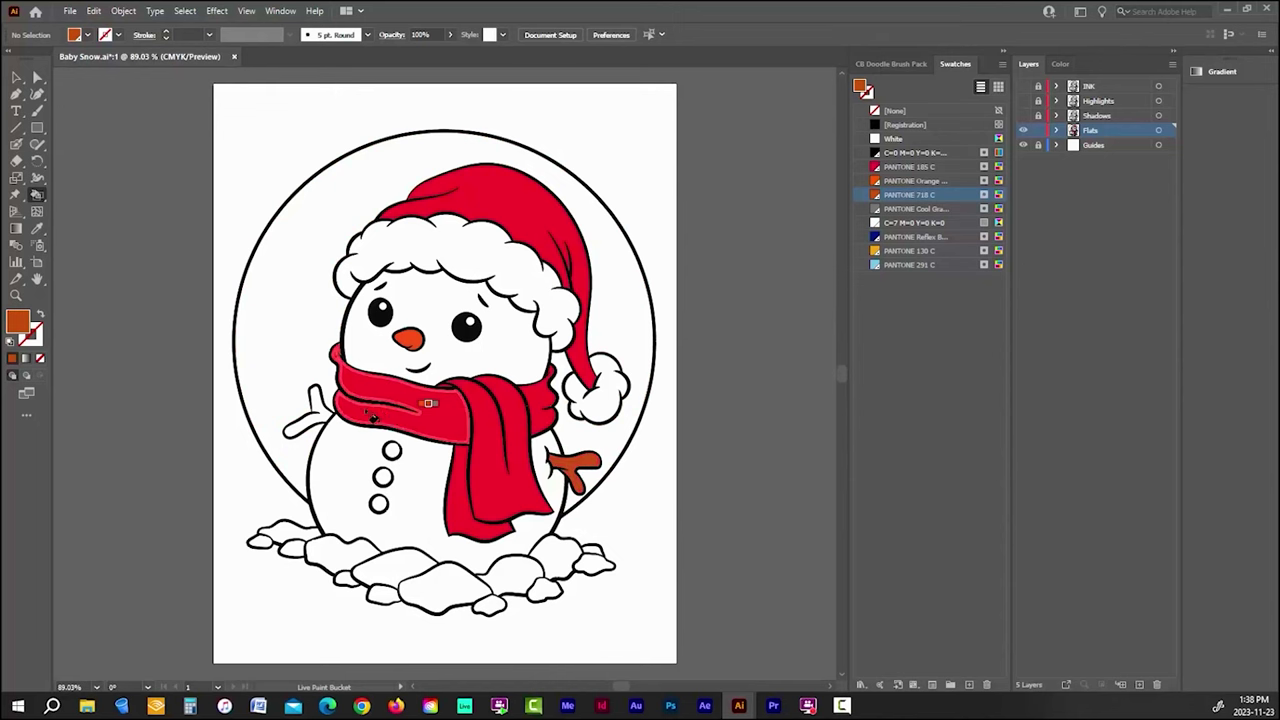
{"action": "left_click", "coordinate": [318, 401]}
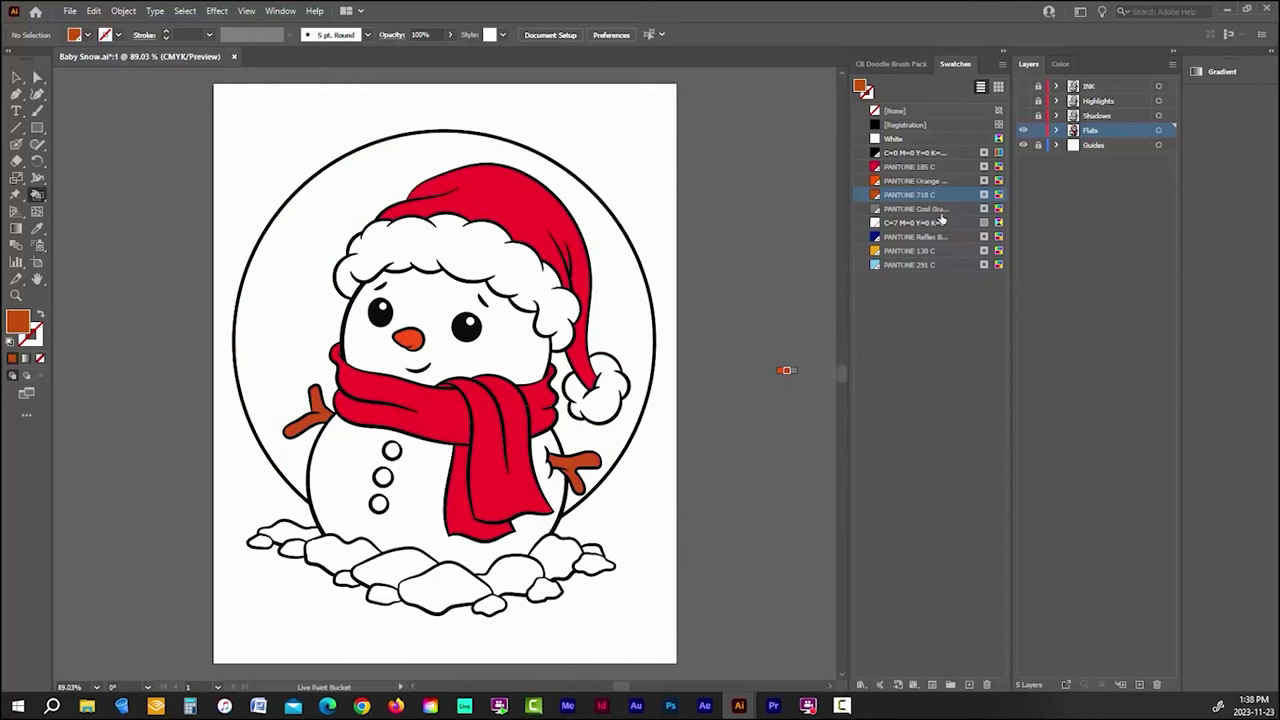
{"action": "left_click", "coordinate": [897, 209]}
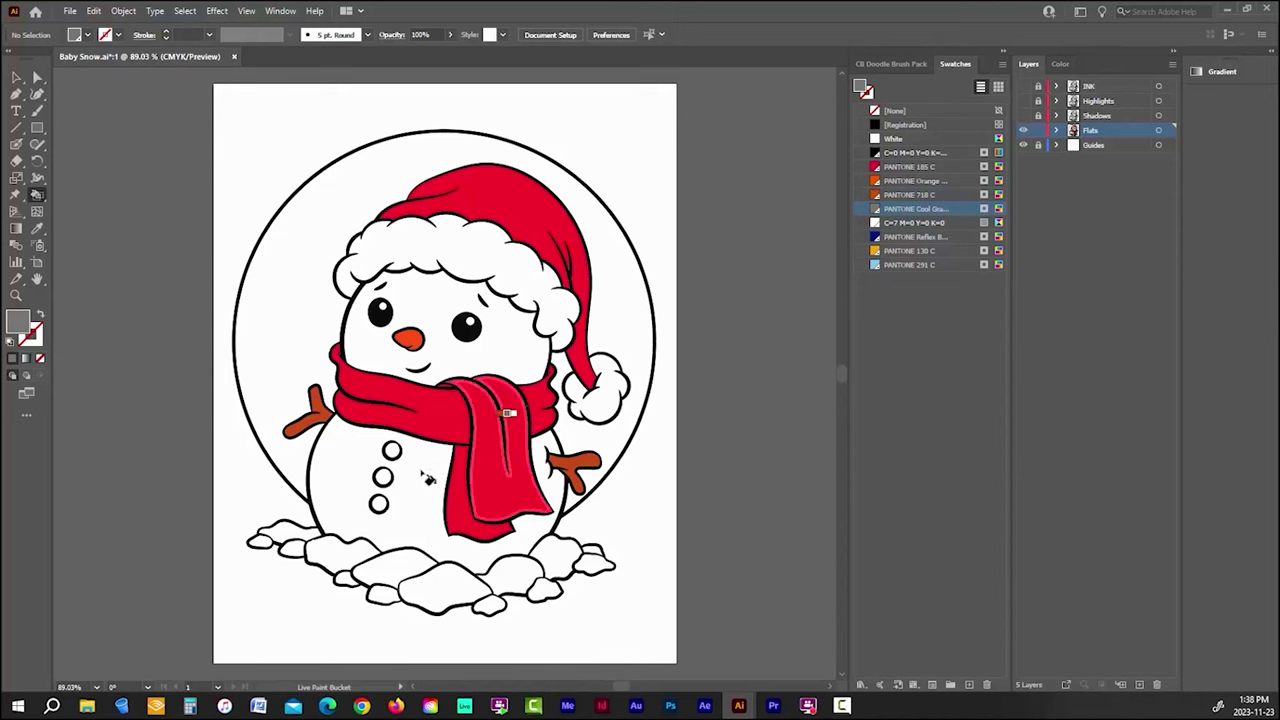
{"action": "left_click", "coordinate": [391, 451]}
{"action": "left_click", "coordinate": [382, 477]}
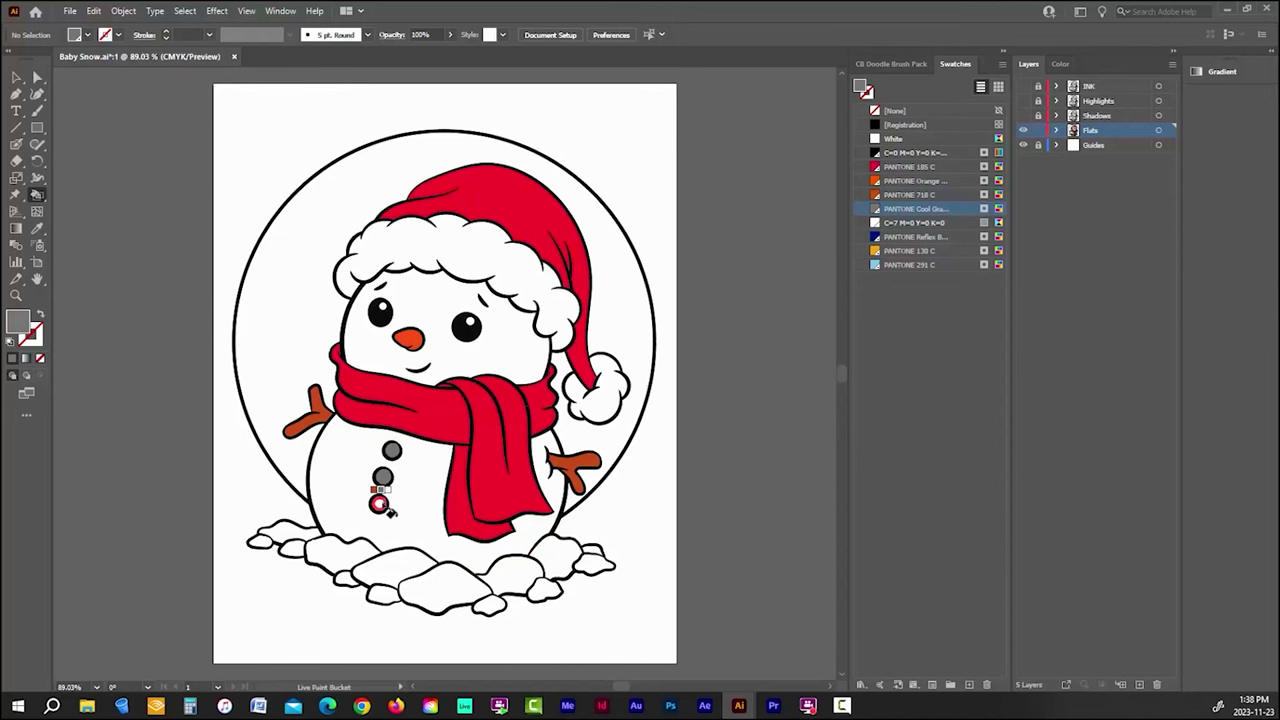
{"action": "left_click", "coordinate": [378, 503]}
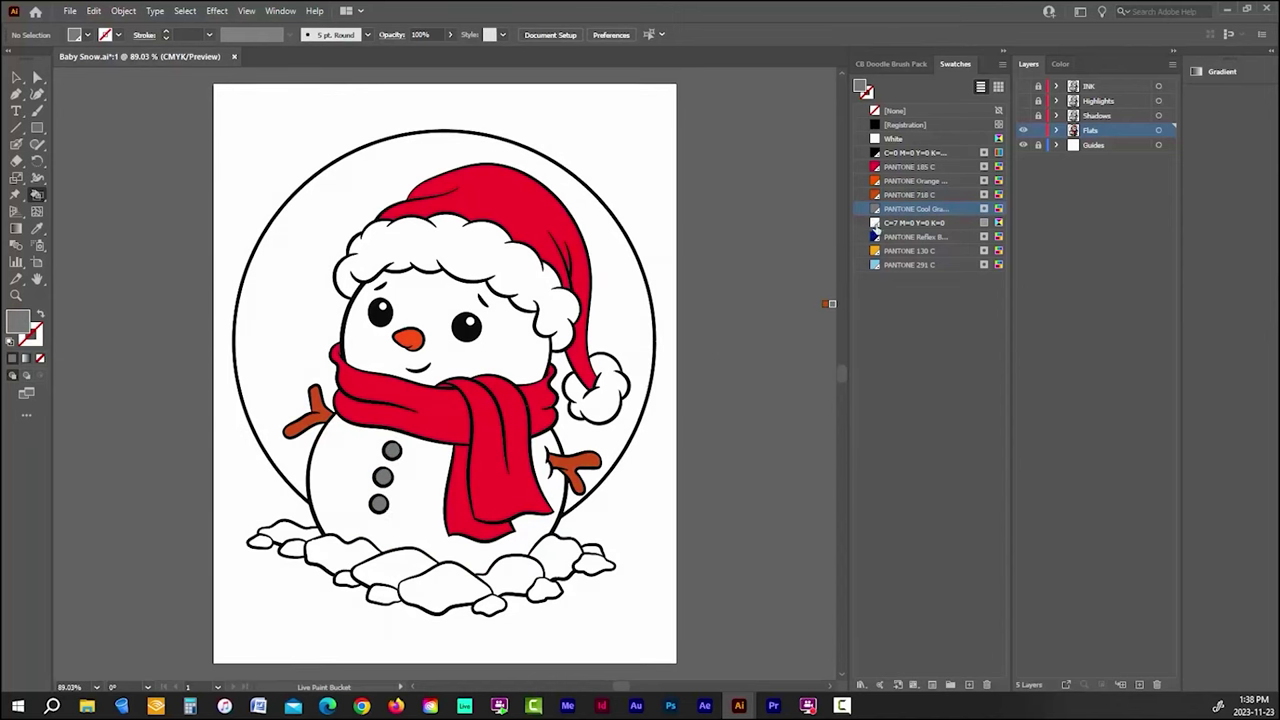
Step: Fill the snowman's face and body with the pale blue C=7 M=0 Y=0 K=0 swatch
{"action": "left_click", "coordinate": [893, 139]}
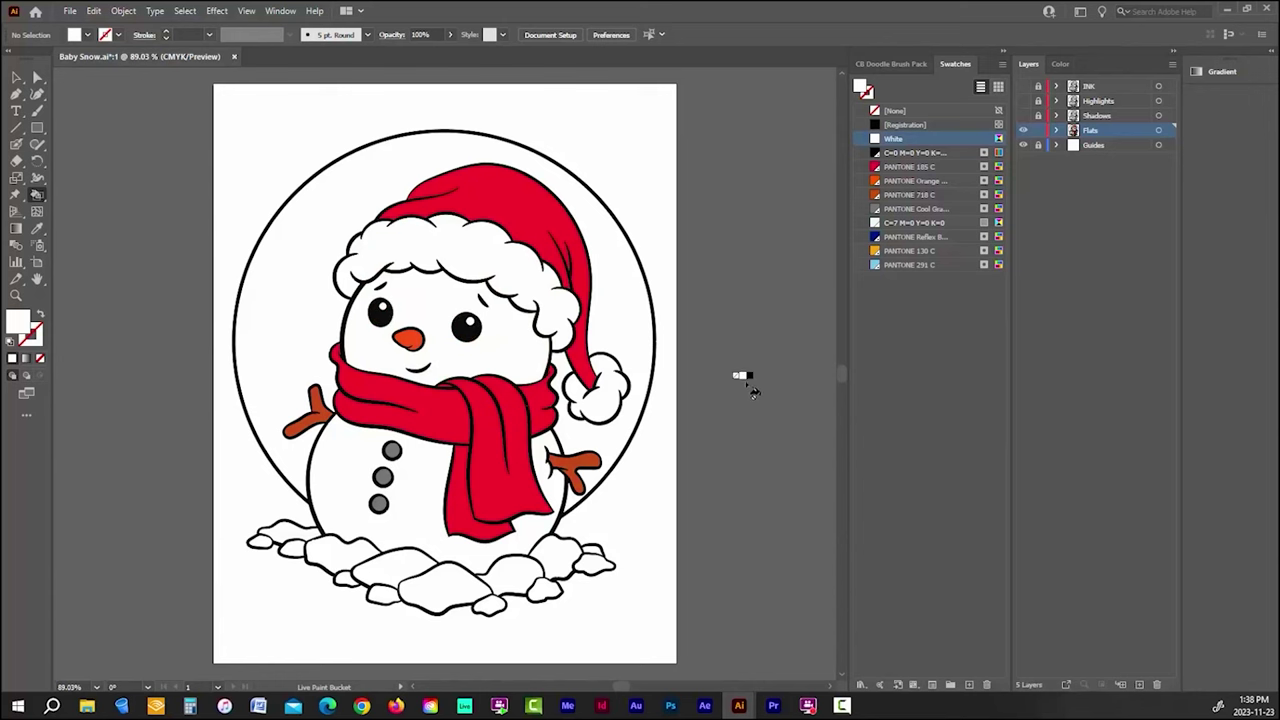
{"action": "left_click", "coordinate": [913, 223]}
{"action": "left_click", "coordinate": [510, 345]}
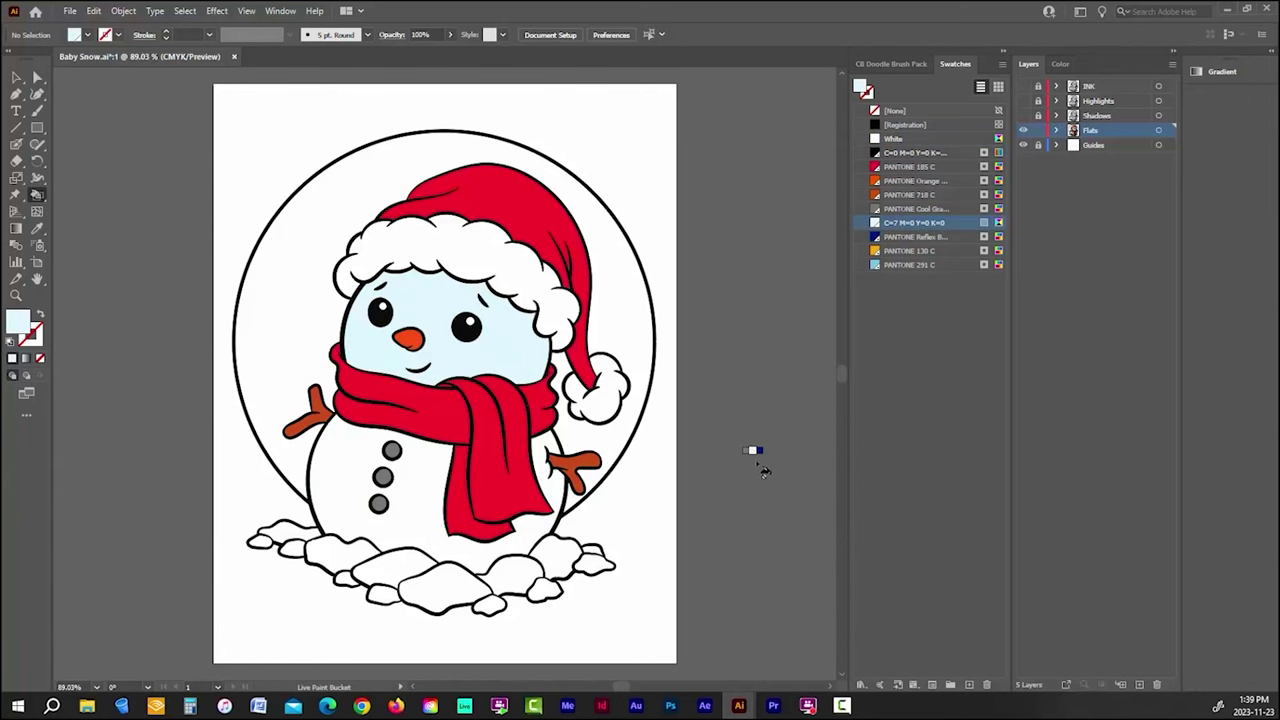
{"action": "left_click", "coordinate": [408, 494]}
Step: Fill all the snow mounds around the snowman's base with the same C=7 M=0 Y=0 K=0 pale blue
{"action": "left_click", "coordinate": [596, 560]}
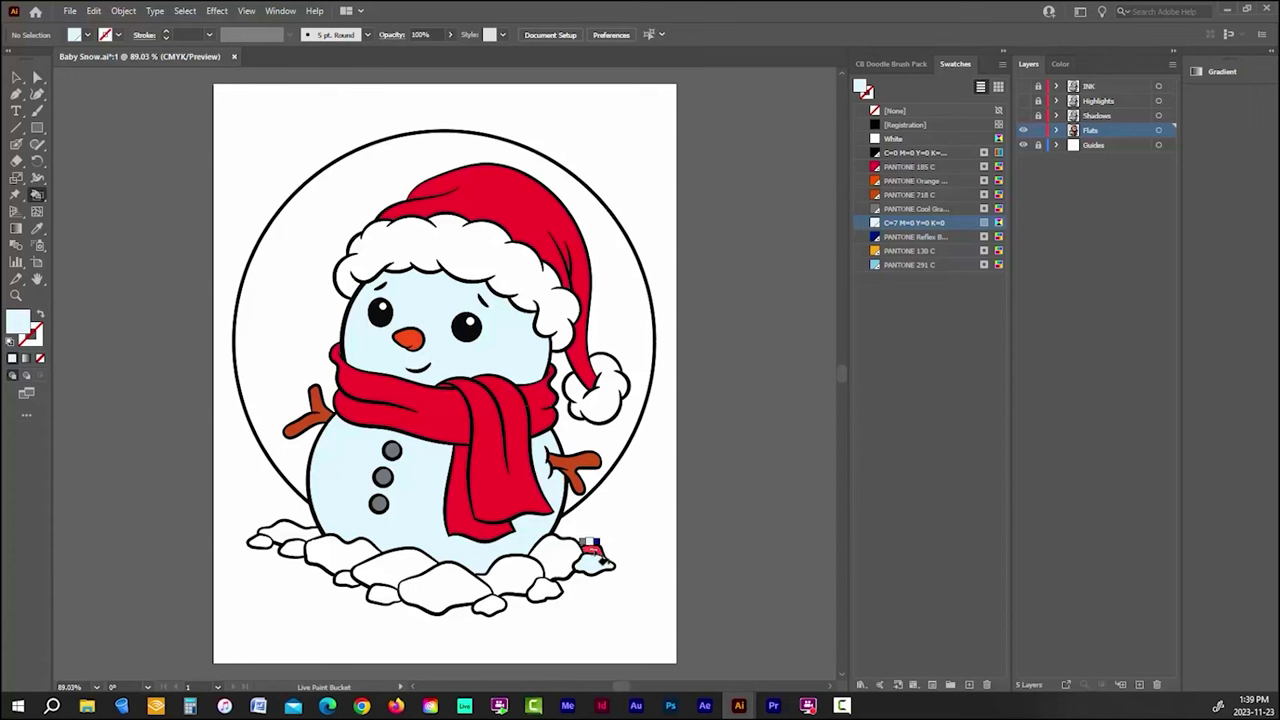
{"action": "left_click", "coordinate": [555, 563]}
{"action": "left_click", "coordinate": [540, 588]}
{"action": "left_click", "coordinate": [485, 600]}
{"action": "left_click", "coordinate": [432, 592]}
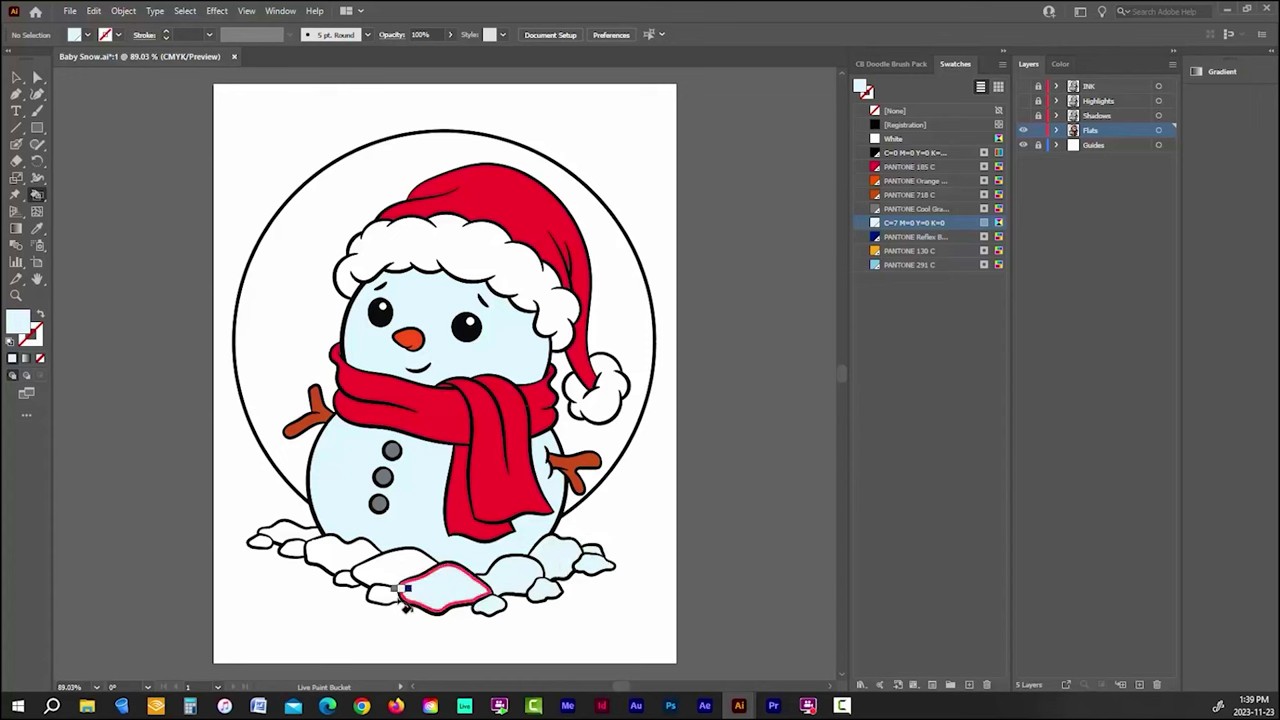
{"action": "left_click", "coordinate": [395, 572]}
{"action": "left_click", "coordinate": [345, 556]}
{"action": "left_click", "coordinate": [310, 558]}
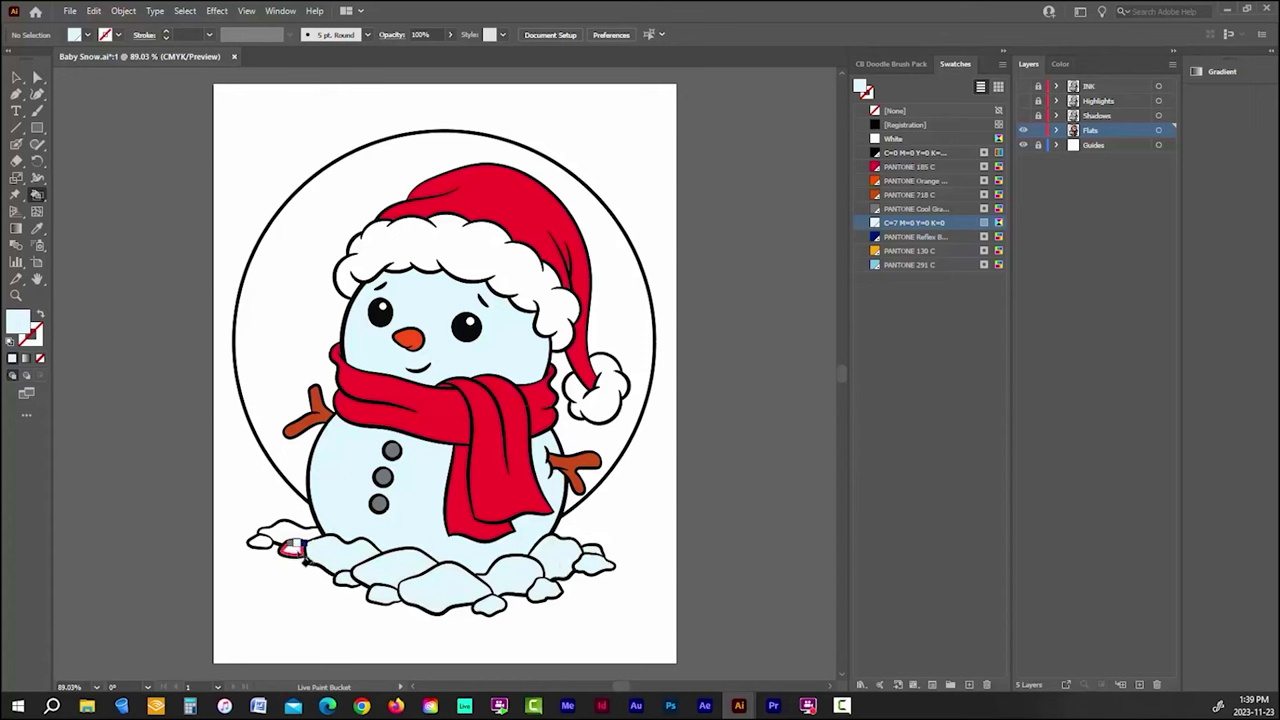
{"action": "left_click", "coordinate": [292, 535]}
{"action": "left_click", "coordinate": [262, 540]}
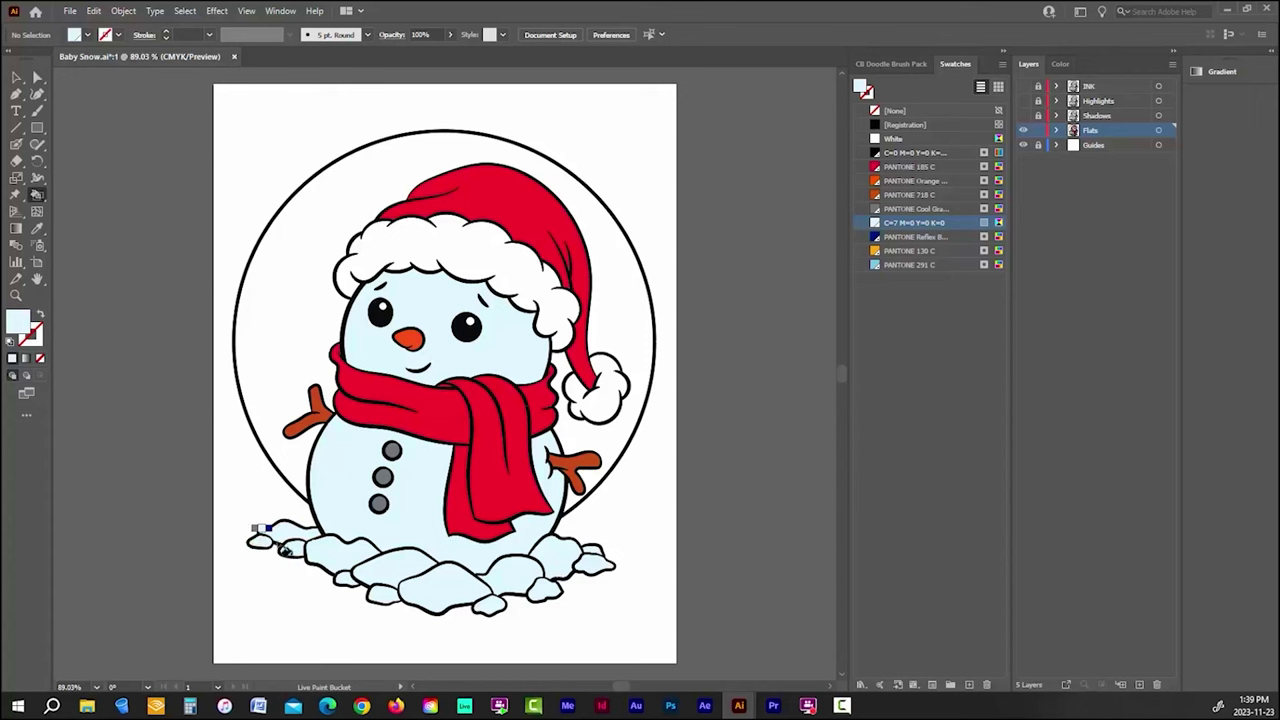
Step: Fill the background circle behind the snowman, including its outline ring, with PANTONE 291 C
{"action": "left_click", "coordinate": [905, 266]}
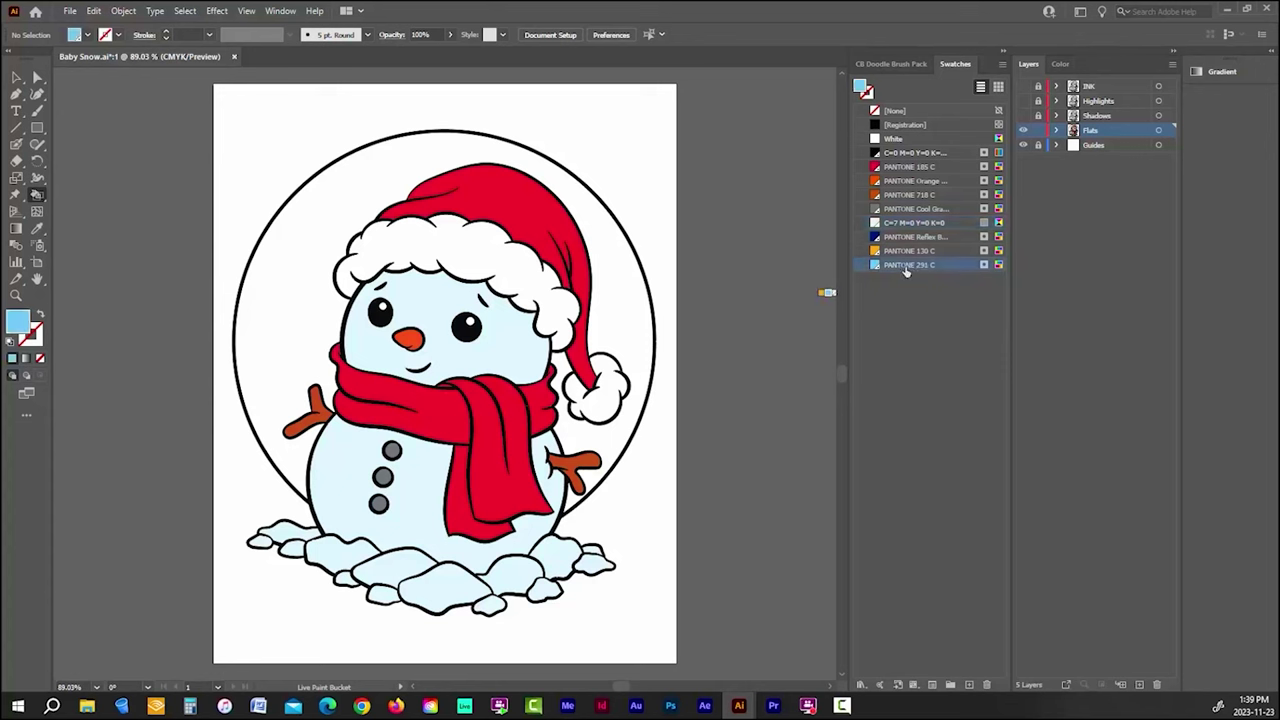
{"action": "left_click", "coordinate": [632, 295]}
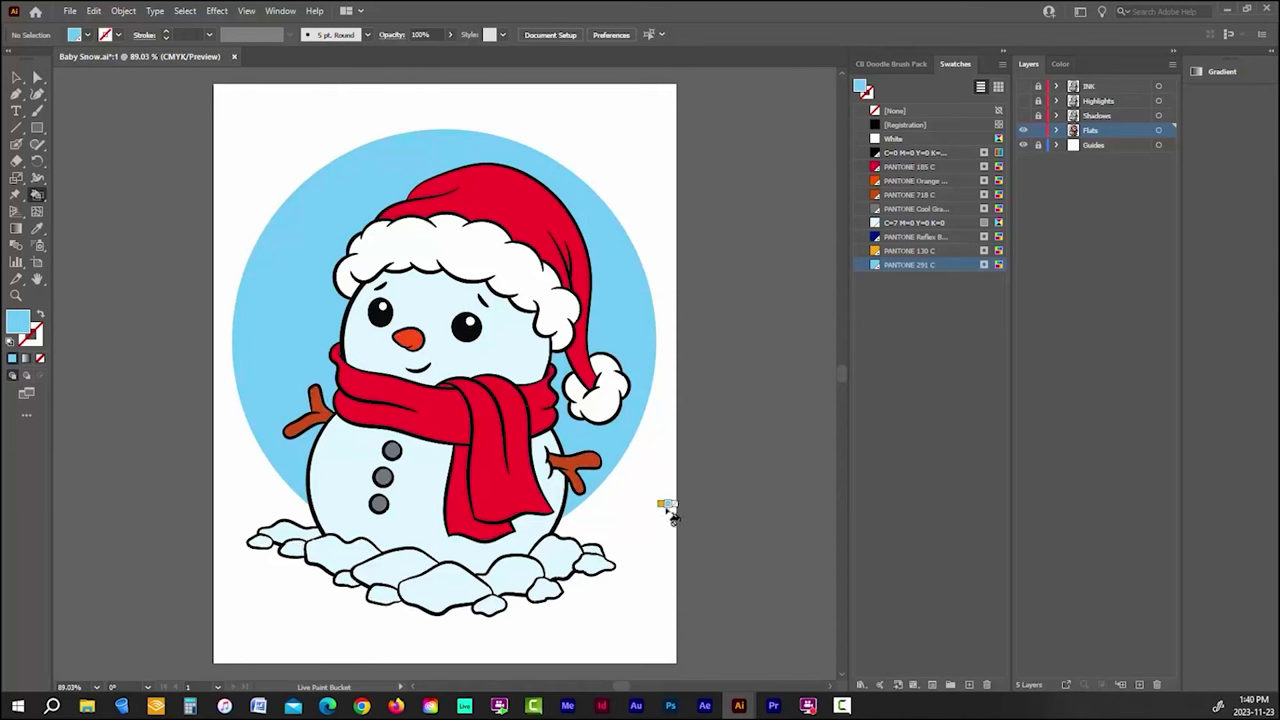
Step: Expand the snowman's Live Paint group into ordinary shapes and deselect it
{"action": "left_click", "coordinate": [17, 77]}
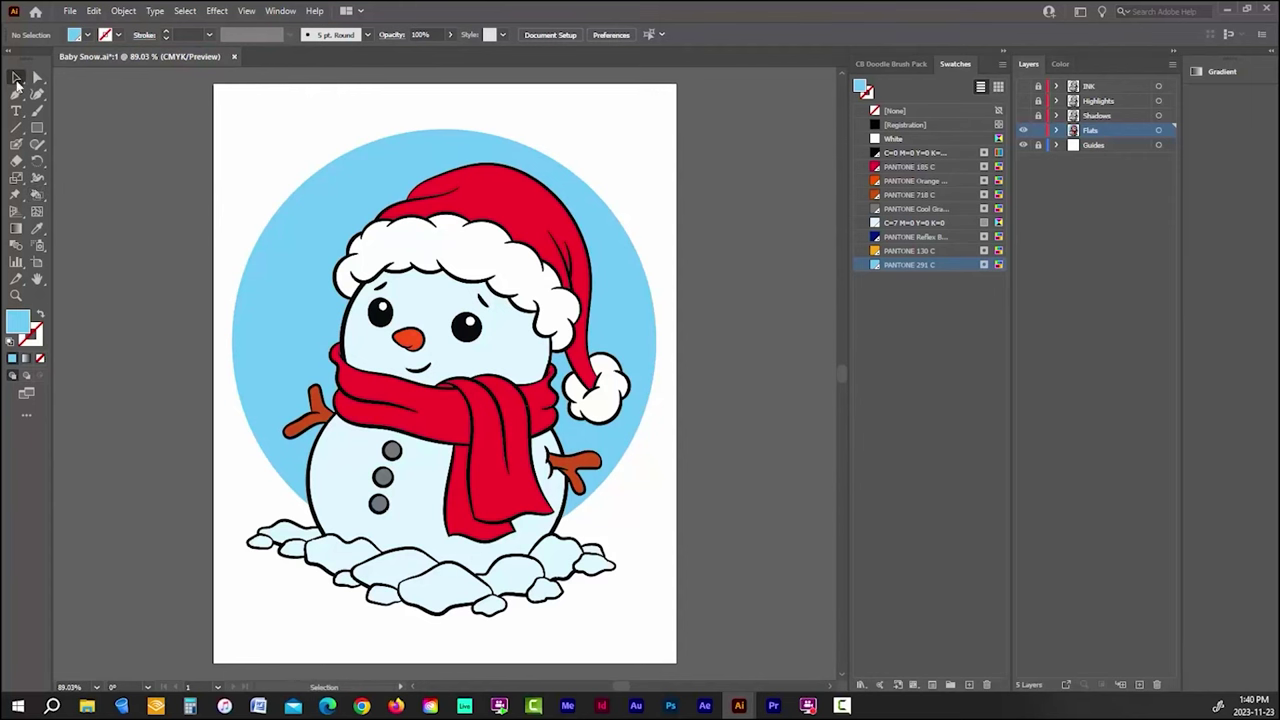
{"action": "left_click", "coordinate": [458, 226]}
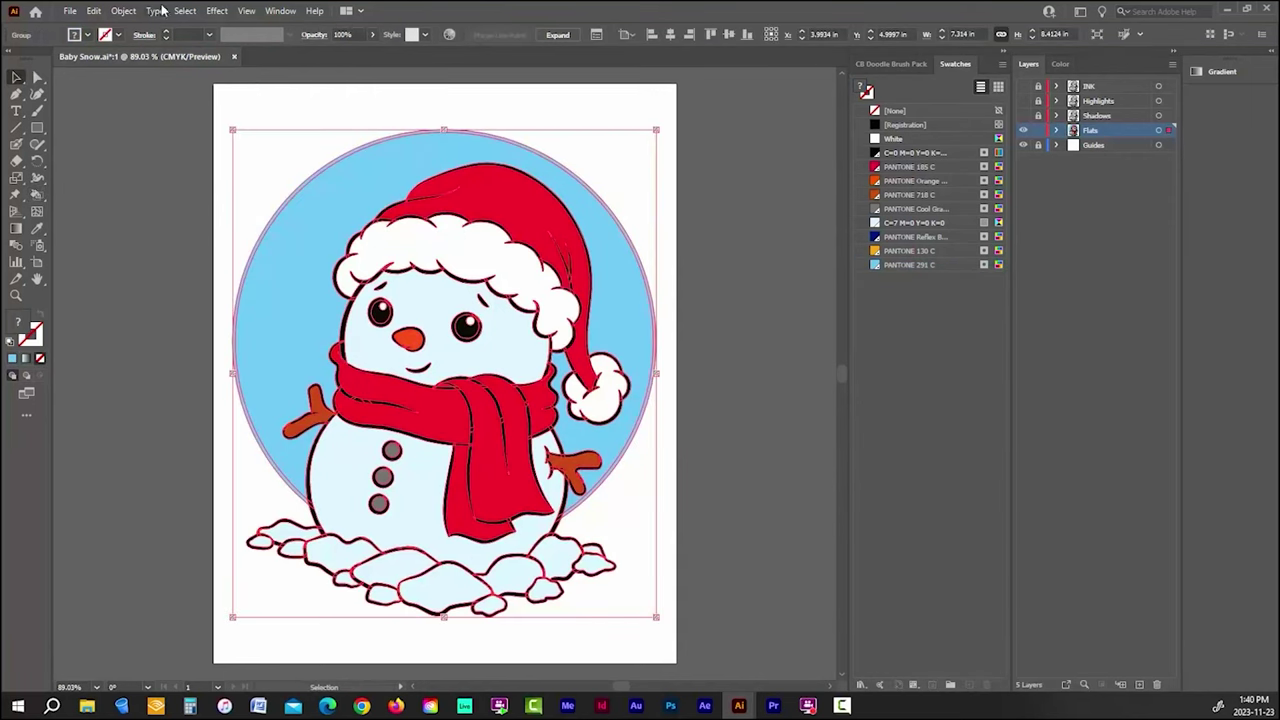
{"action": "left_click", "coordinate": [123, 11]}
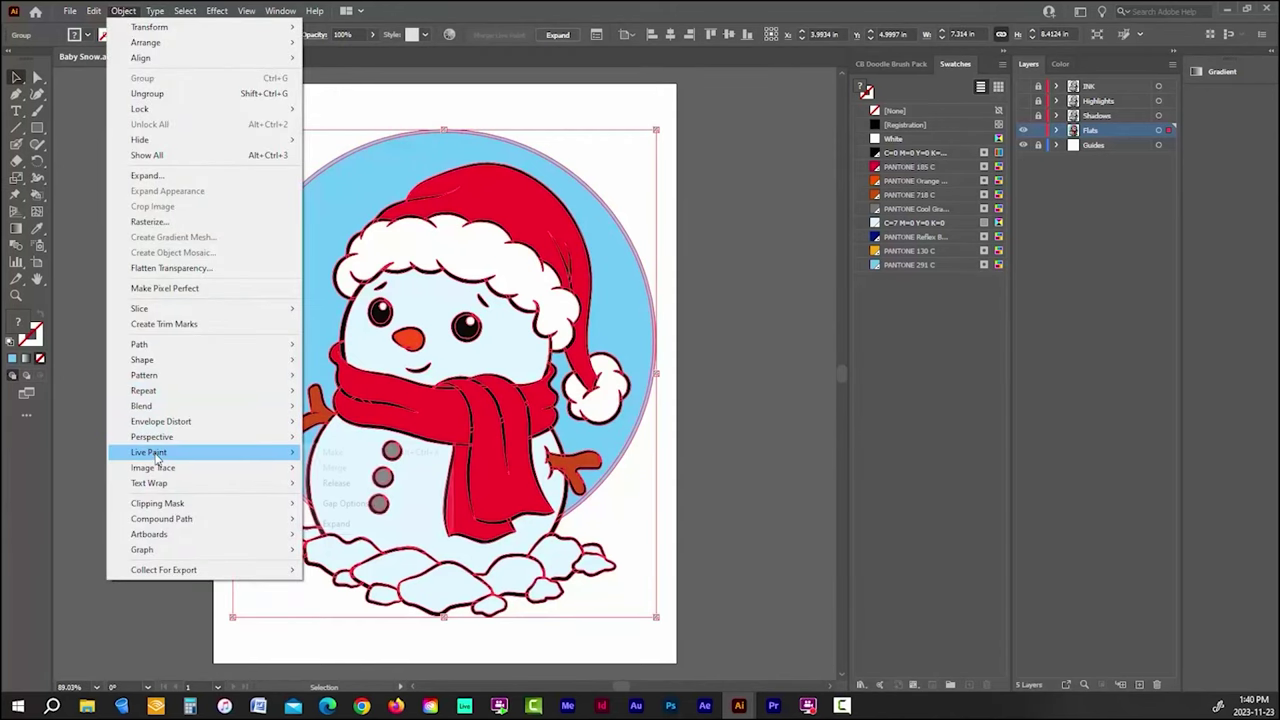
{"action": "mouse_move", "coordinate": [230, 452]}
{"action": "left_click", "coordinate": [336, 523]}
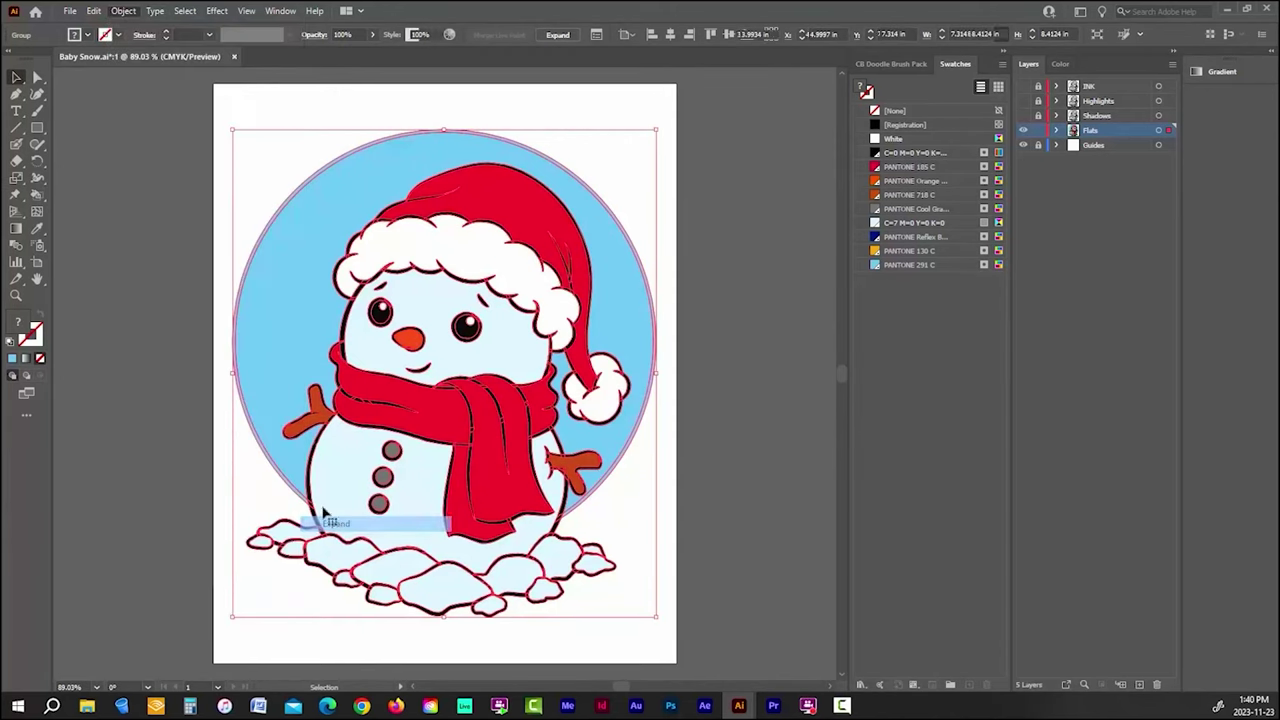
{"action": "left_click", "coordinate": [96, 260]}
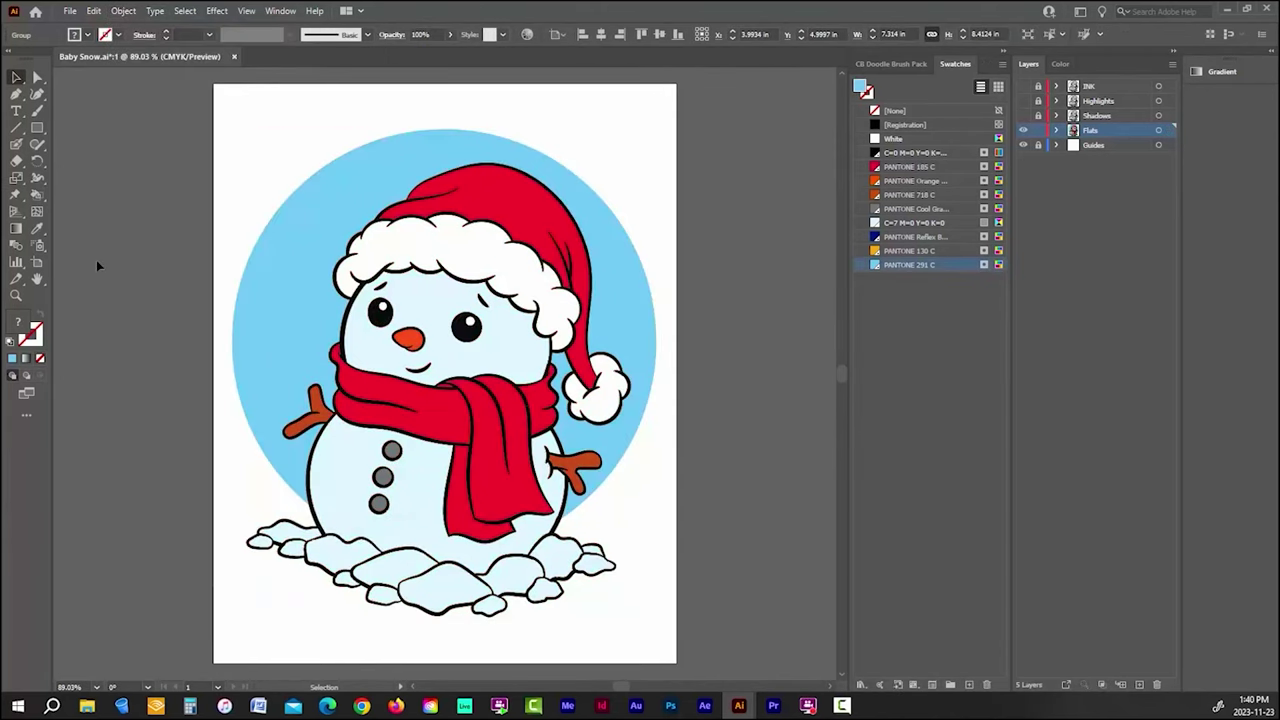
Step: Select every object with the same black fill as the snowman's eye and delete this line work from the Flats layer
{"action": "left_click", "coordinate": [38, 77]}
{"action": "left_click", "coordinate": [380, 318]}
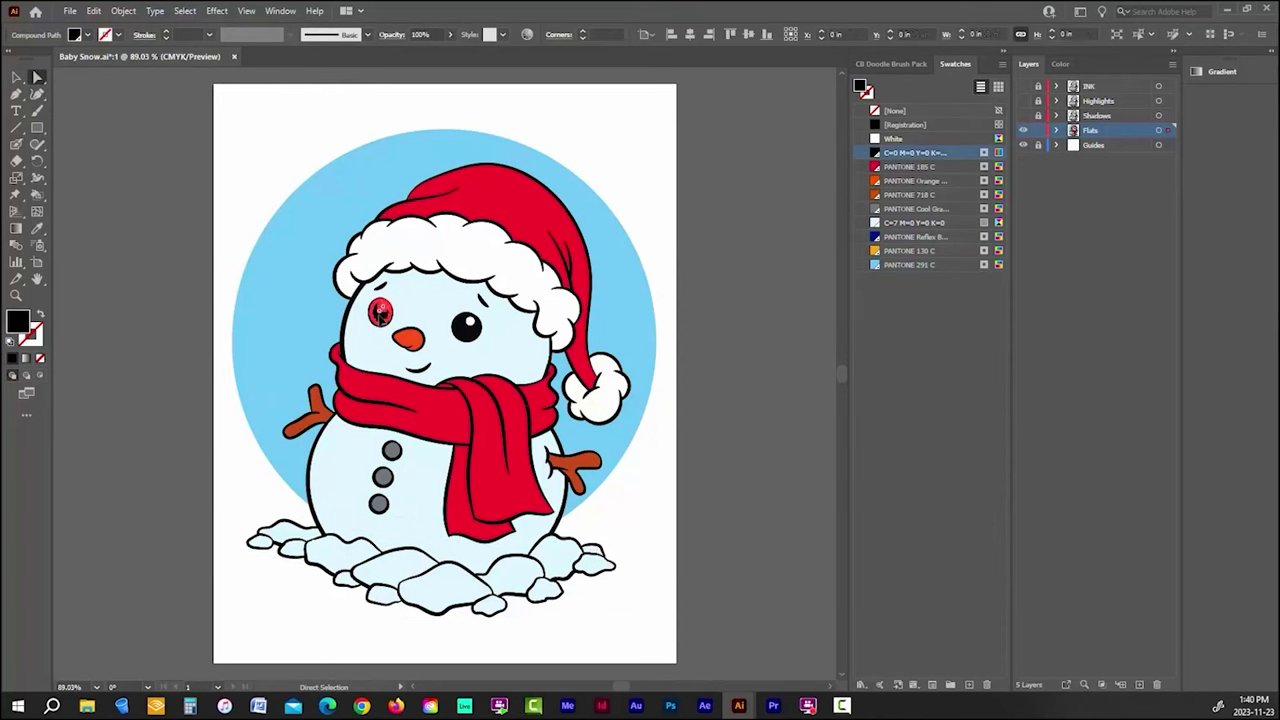
{"action": "left_click", "coordinate": [185, 11]}
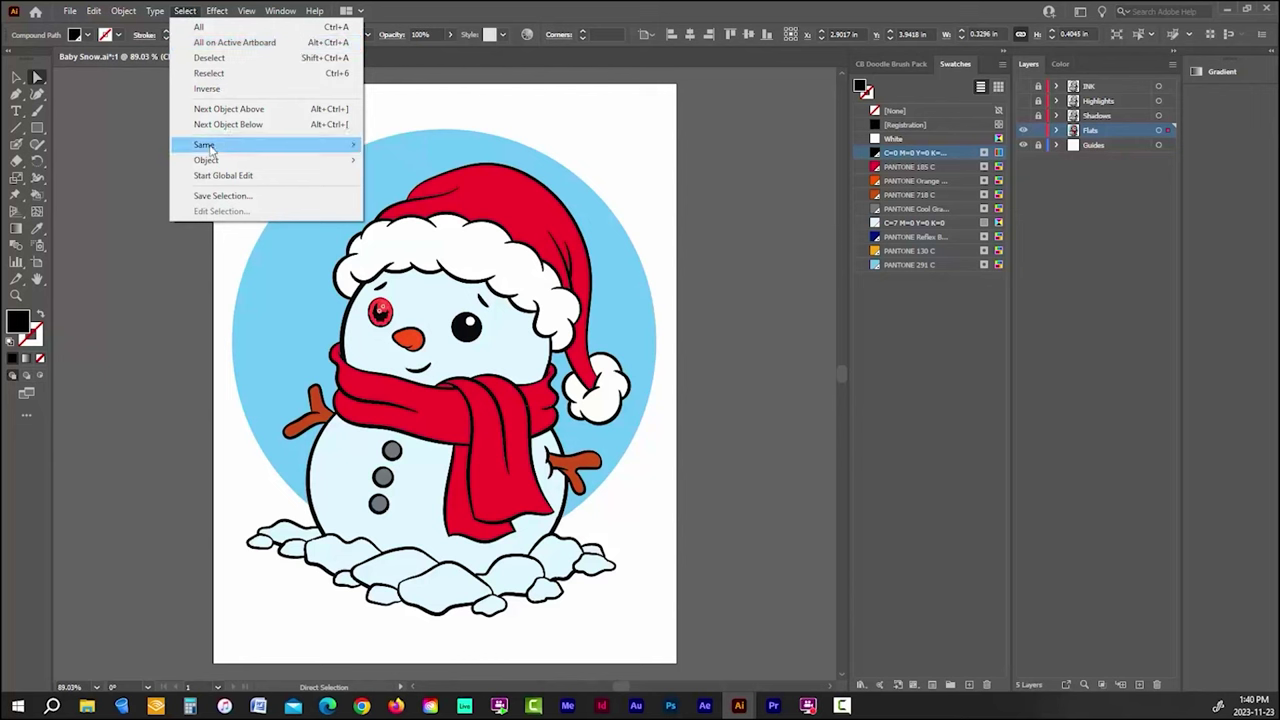
{"action": "mouse_move", "coordinate": [300, 145]}
{"action": "left_click", "coordinate": [405, 190]}
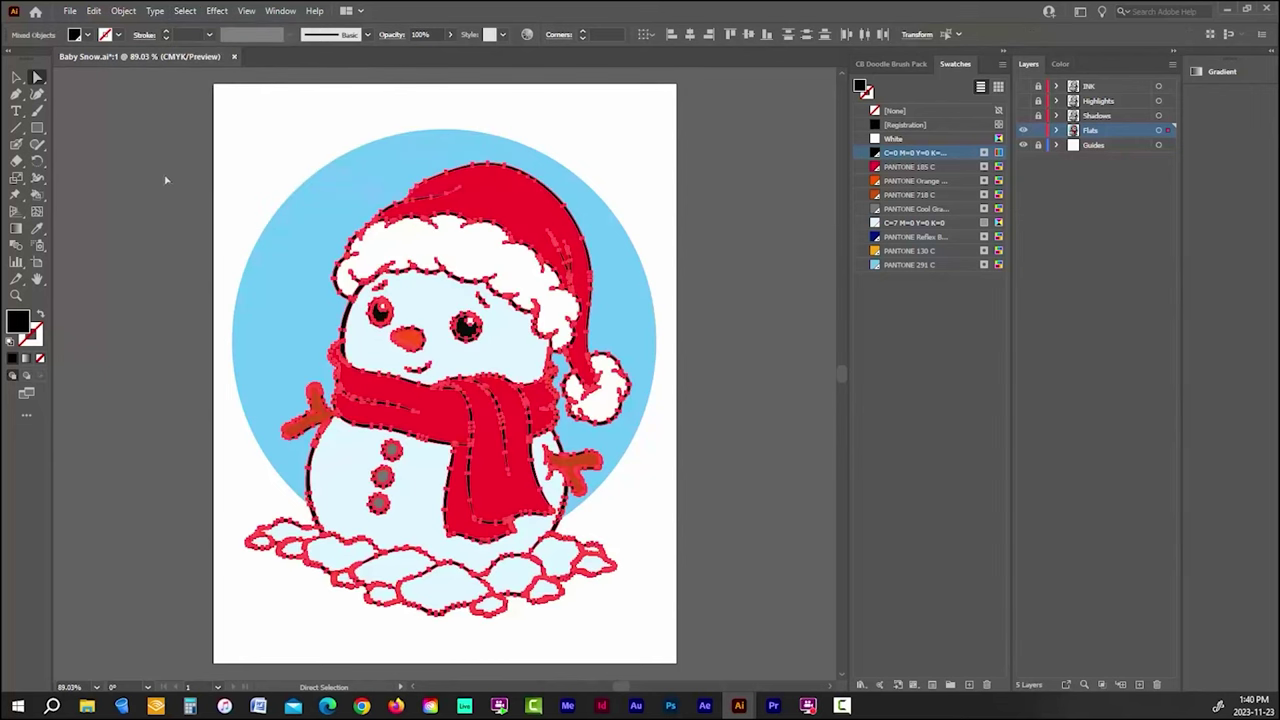
{"action": "key", "text": "Delete"}
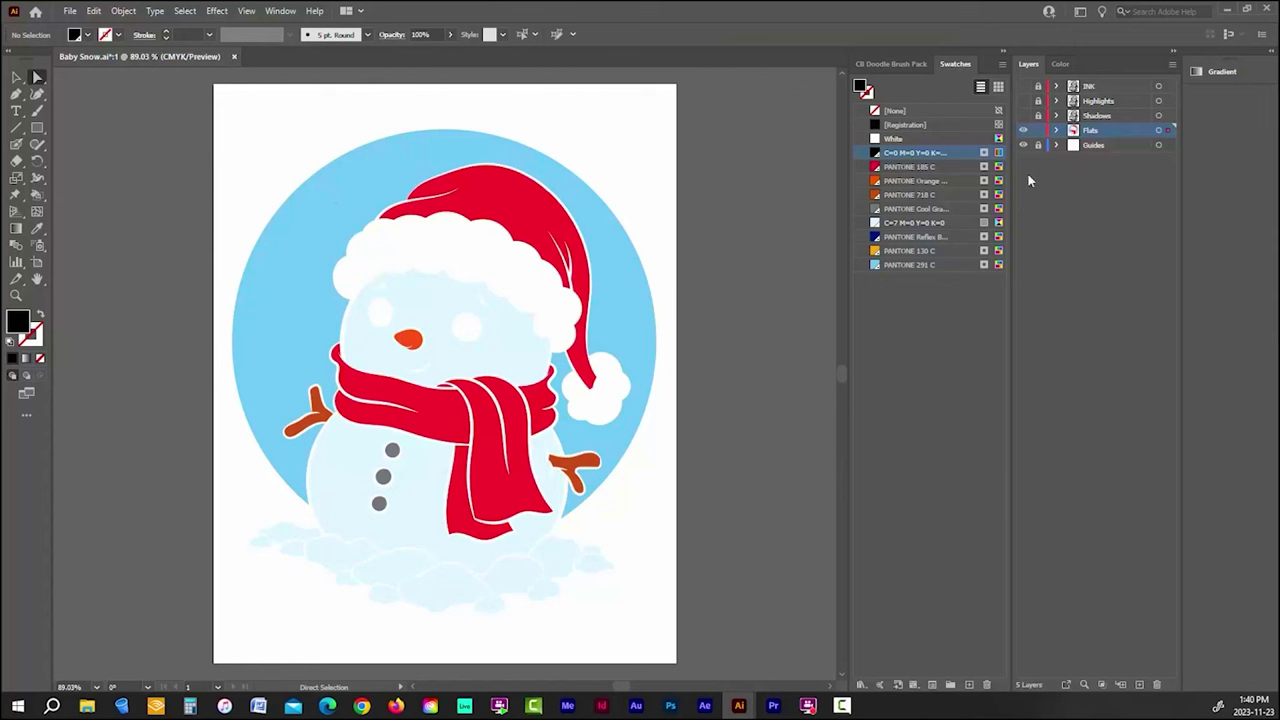
Step: Toggle the INK layer's visibility to compare the flats with and without outlines, and leave the layer shown
{"action": "left_click", "coordinate": [1023, 87]}
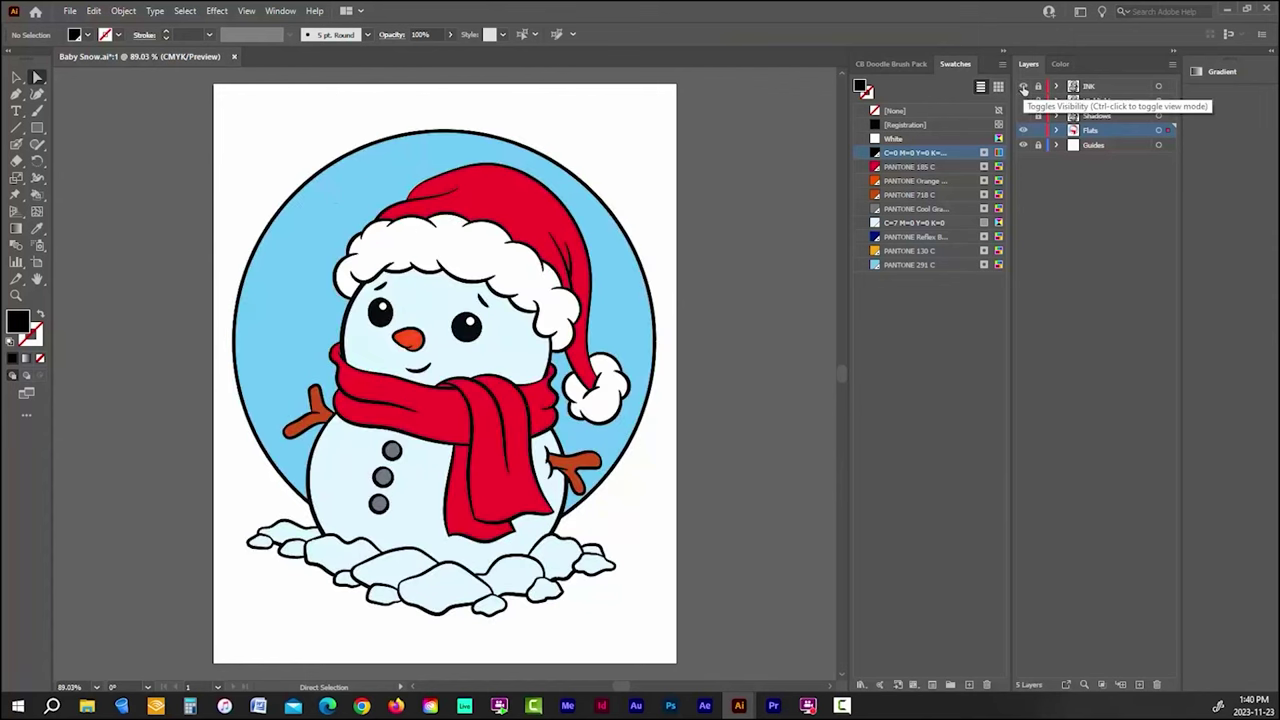
{"action": "left_click", "coordinate": [1023, 87]}
{"action": "left_click", "coordinate": [1023, 87]}
{"action": "left_click", "coordinate": [1023, 87]}
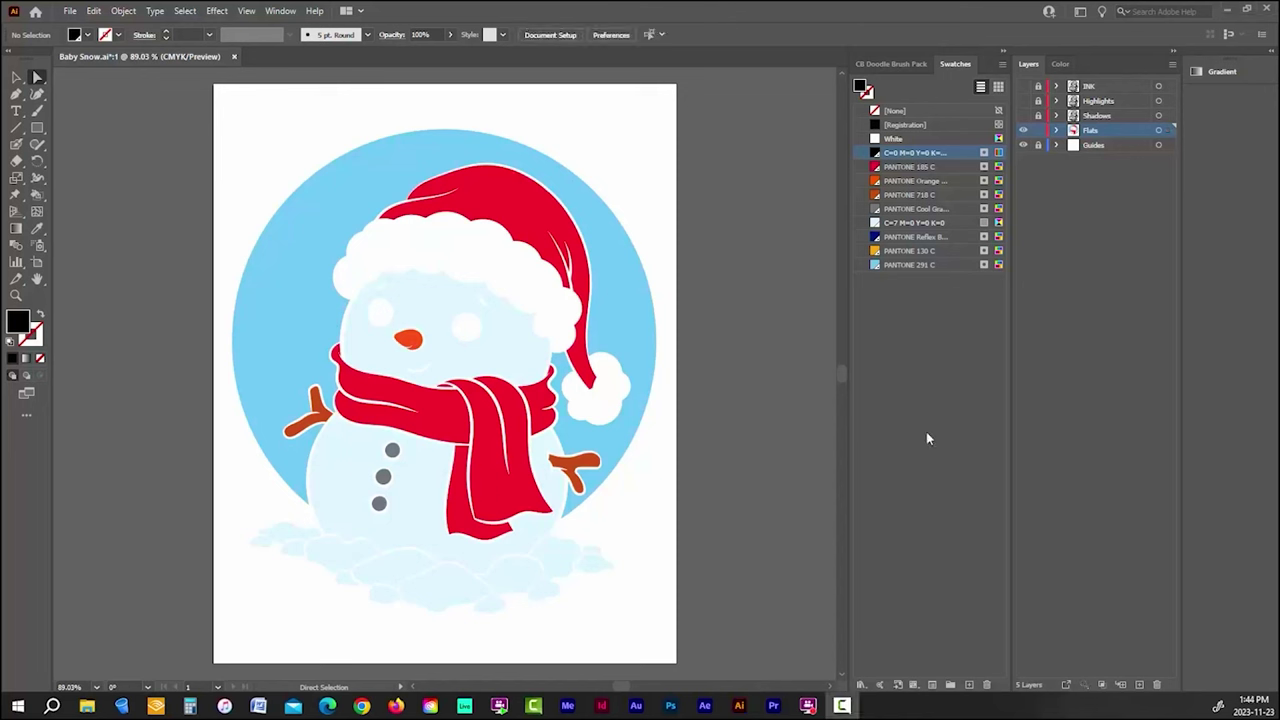
{"action": "left_click", "coordinate": [1023, 86]}
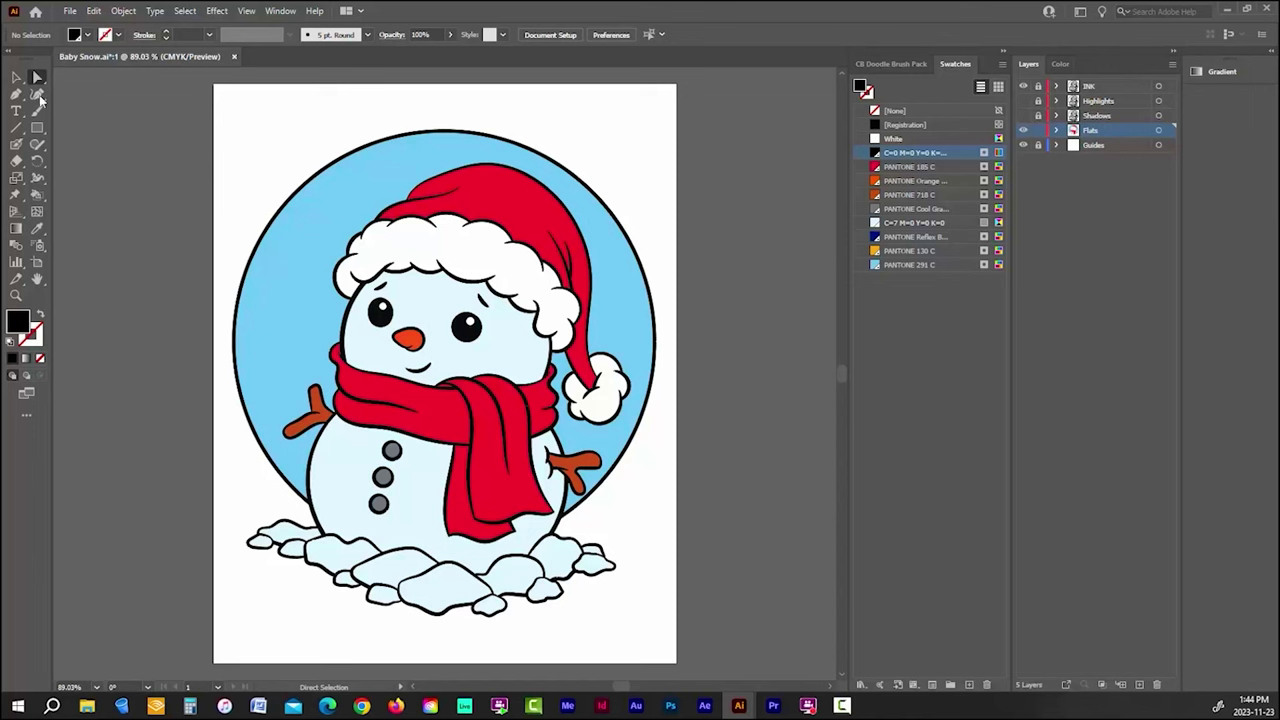
Step: Select the snowman's face shape on the Flats layer and give it a white-to-black linear gradient fill
{"action": "left_click", "coordinate": [455, 360]}
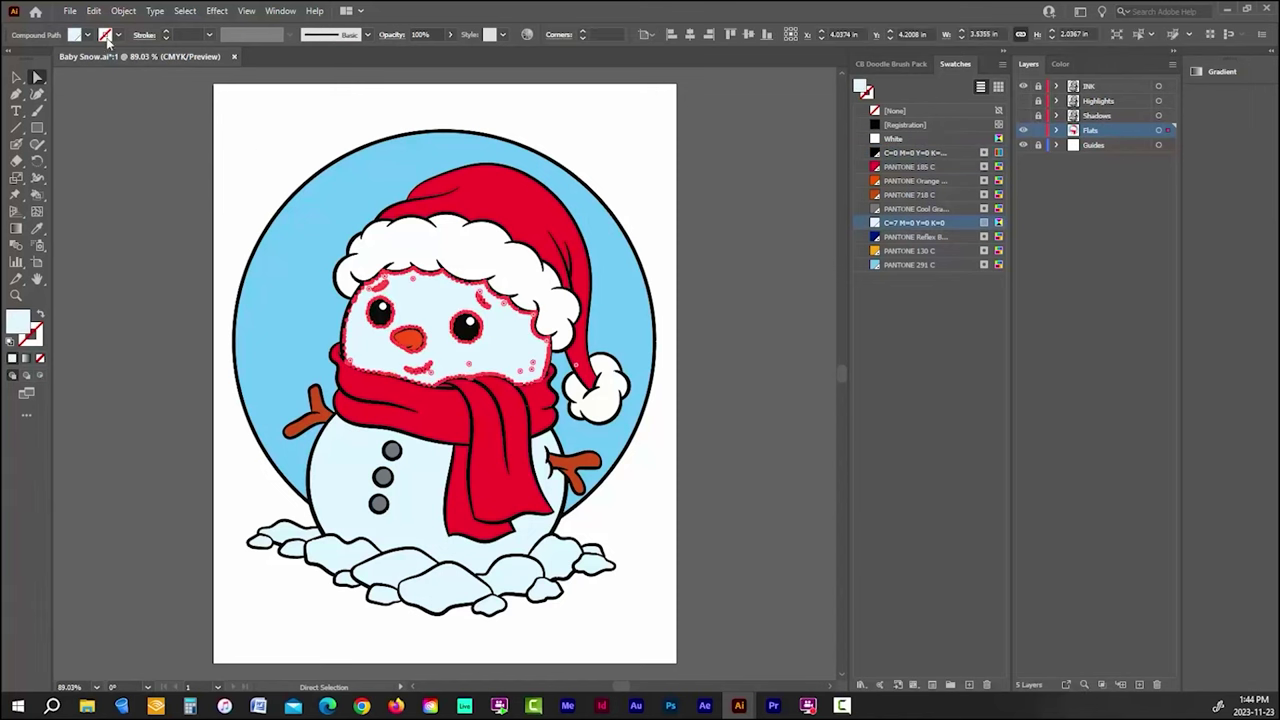
{"action": "left_click", "coordinate": [16, 77]}
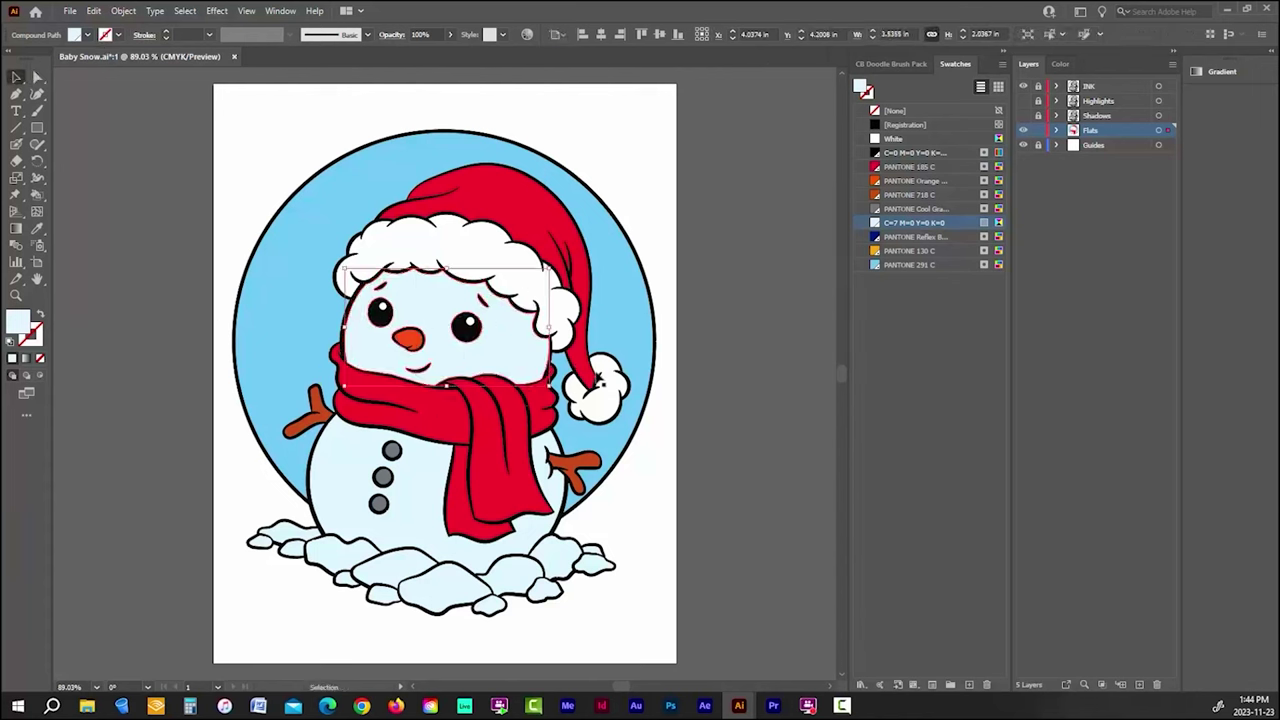
{"action": "left_click", "coordinate": [15, 229]}
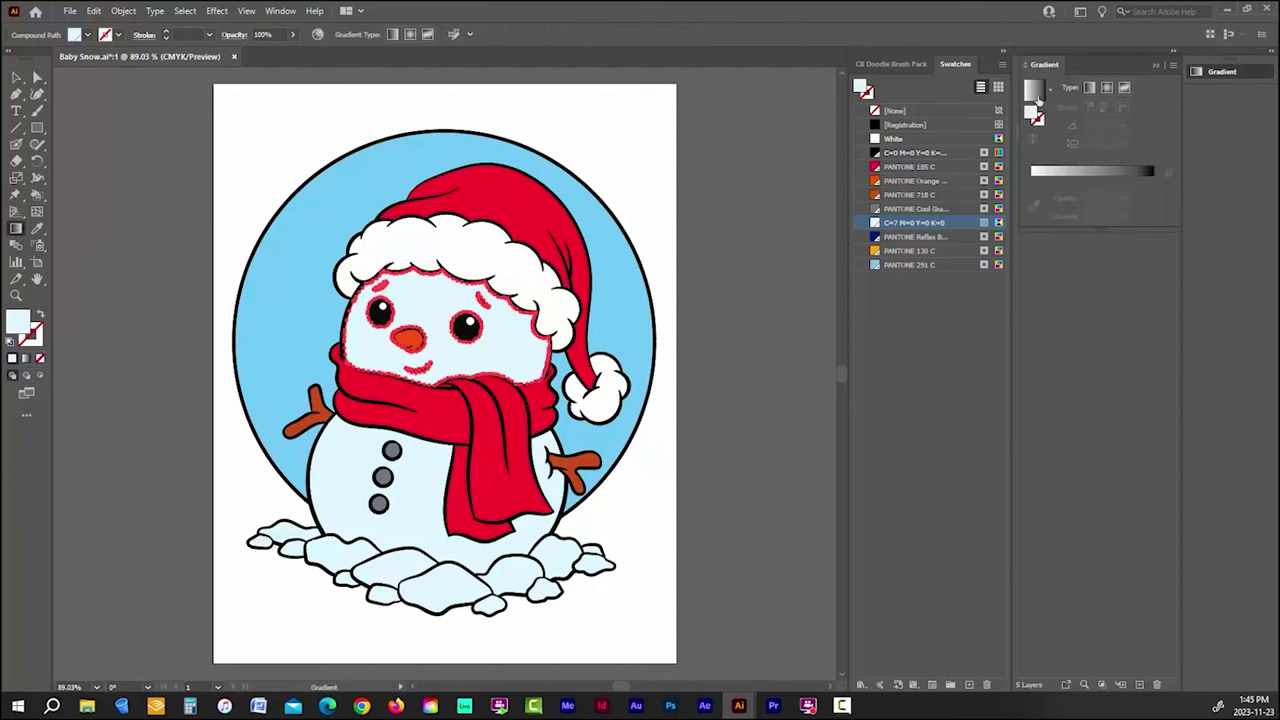
{"action": "left_click", "coordinate": [1036, 91]}
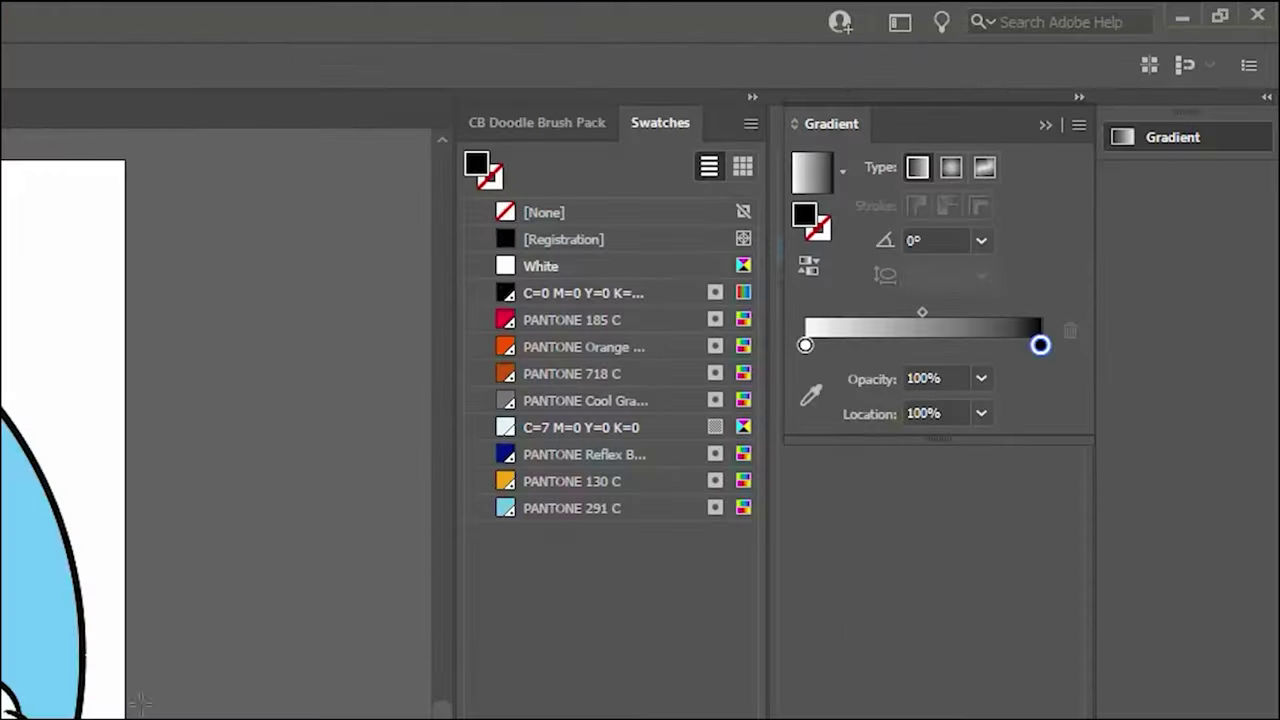
Step: Change the gradient's black end stop to the pale blue C=7 M=0 Y=0 K=0 swatch
{"action": "left_click", "coordinate": [1041, 345]}
{"action": "double_click", "coordinate": [1040, 345]}
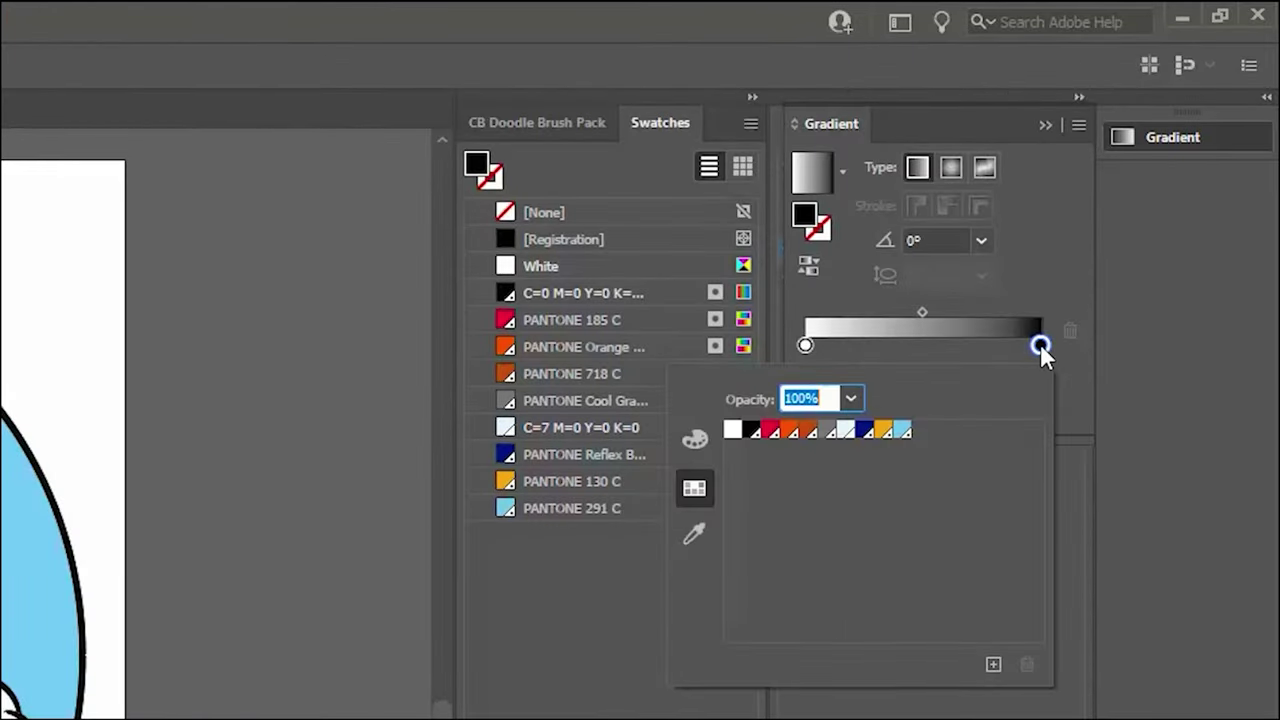
{"action": "left_click", "coordinate": [845, 431]}
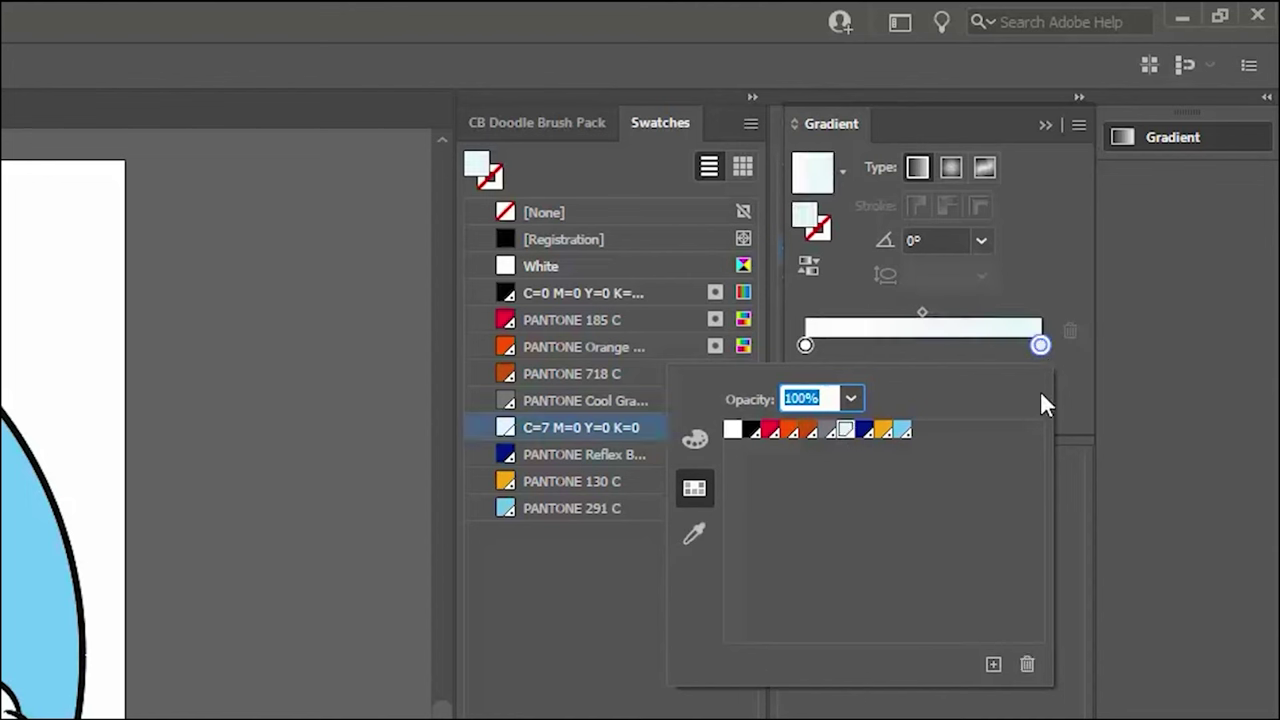
{"action": "left_click", "coordinate": [1070, 236]}
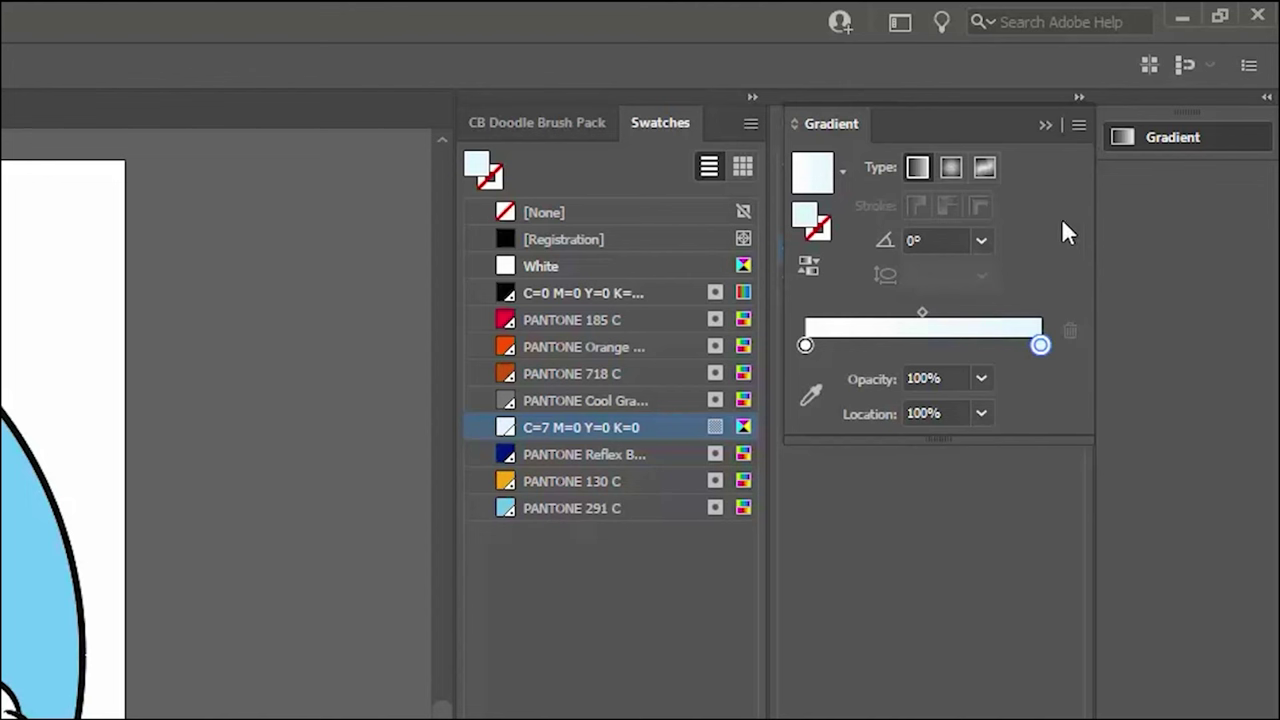
Step: Make the face gradient radial and rotate it so it runs from the face's centre toward its lower-left edge
{"action": "left_click", "coordinate": [950, 170]}
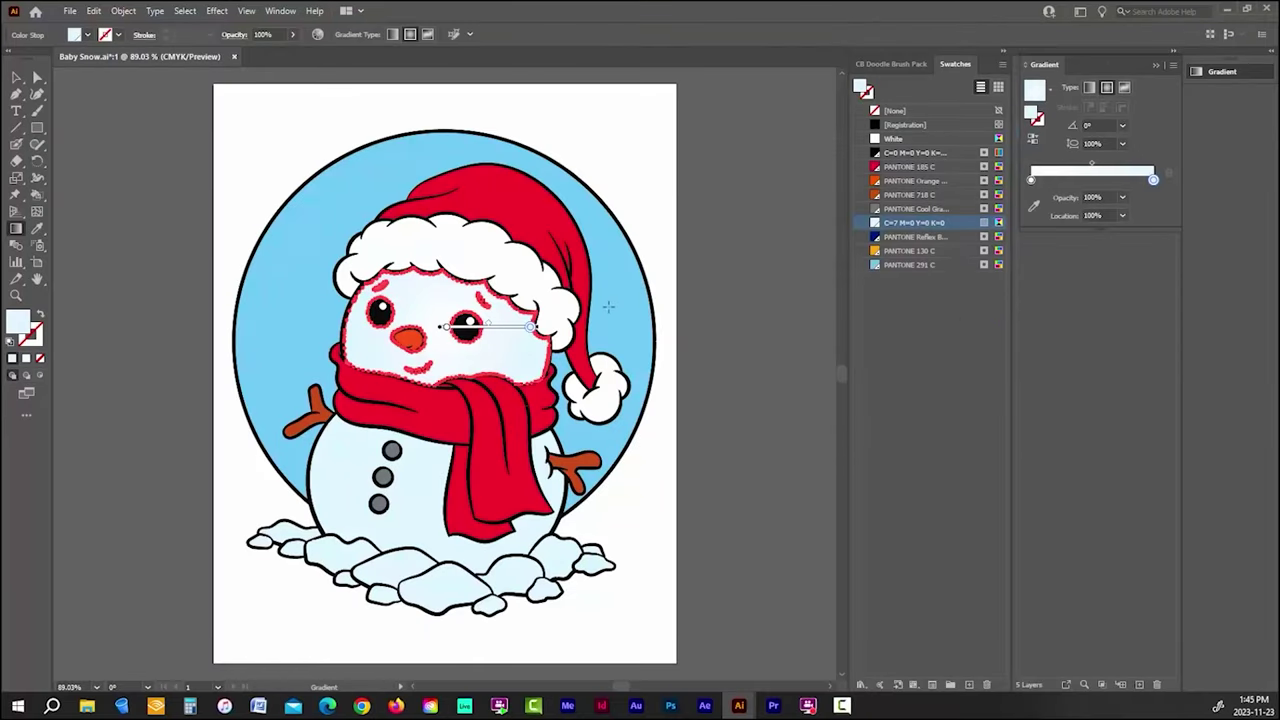
{"action": "key", "text": "F7"}
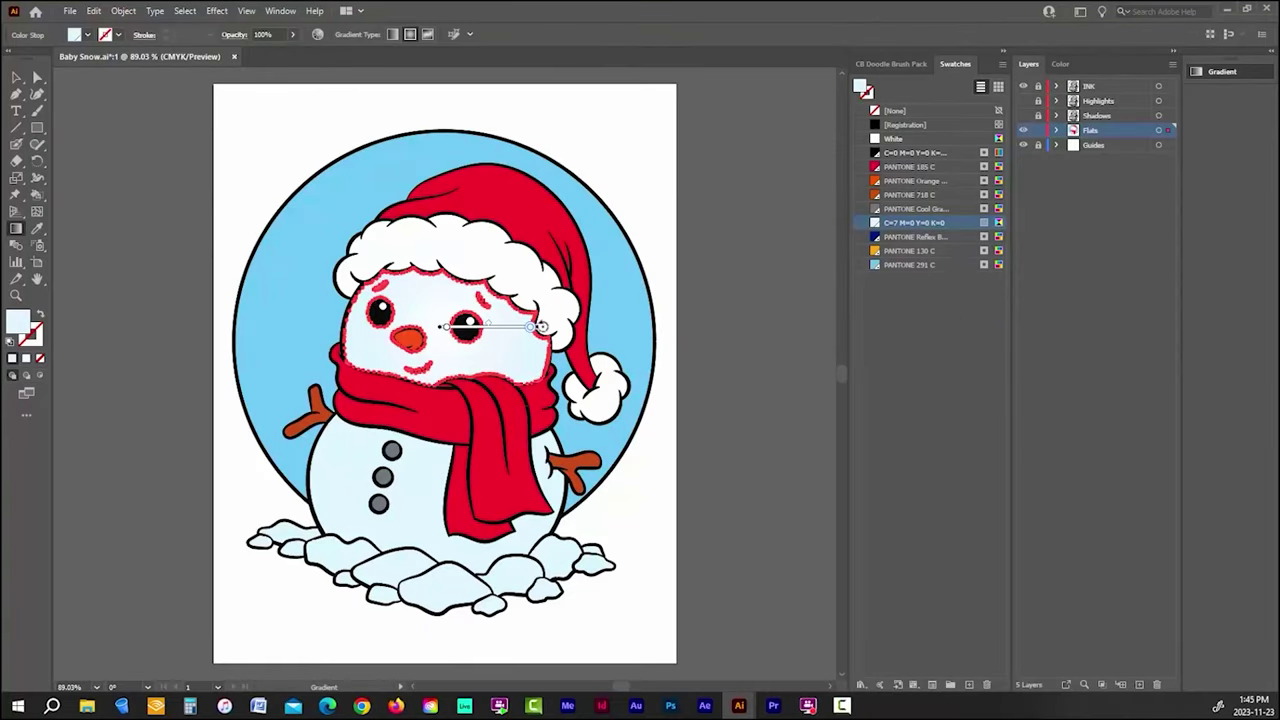
{"action": "left_click_drag", "start_coordinate": [528, 345], "coordinate": [373, 377]}
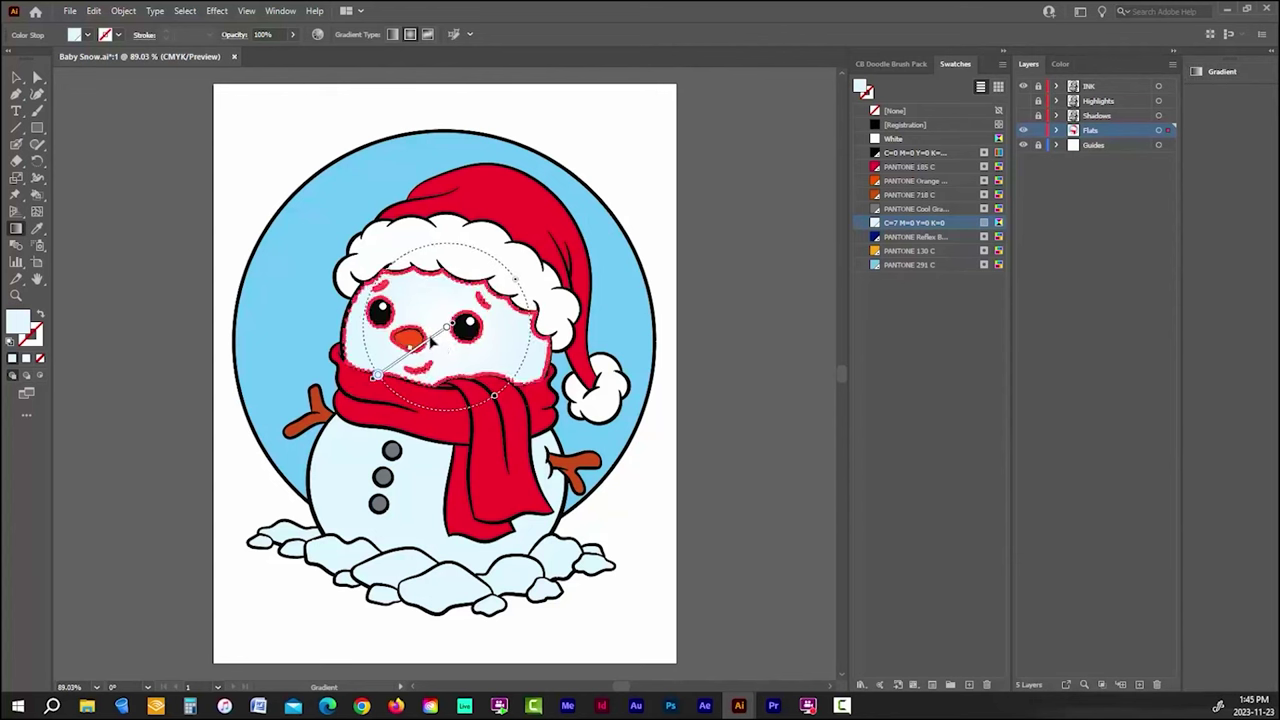
Step: Reposition and enlarge the face's radial gradient so it runs from the right side of the face down toward the lower-left body
{"action": "left_click_drag", "start_coordinate": [443, 341], "coordinate": [474, 337]}
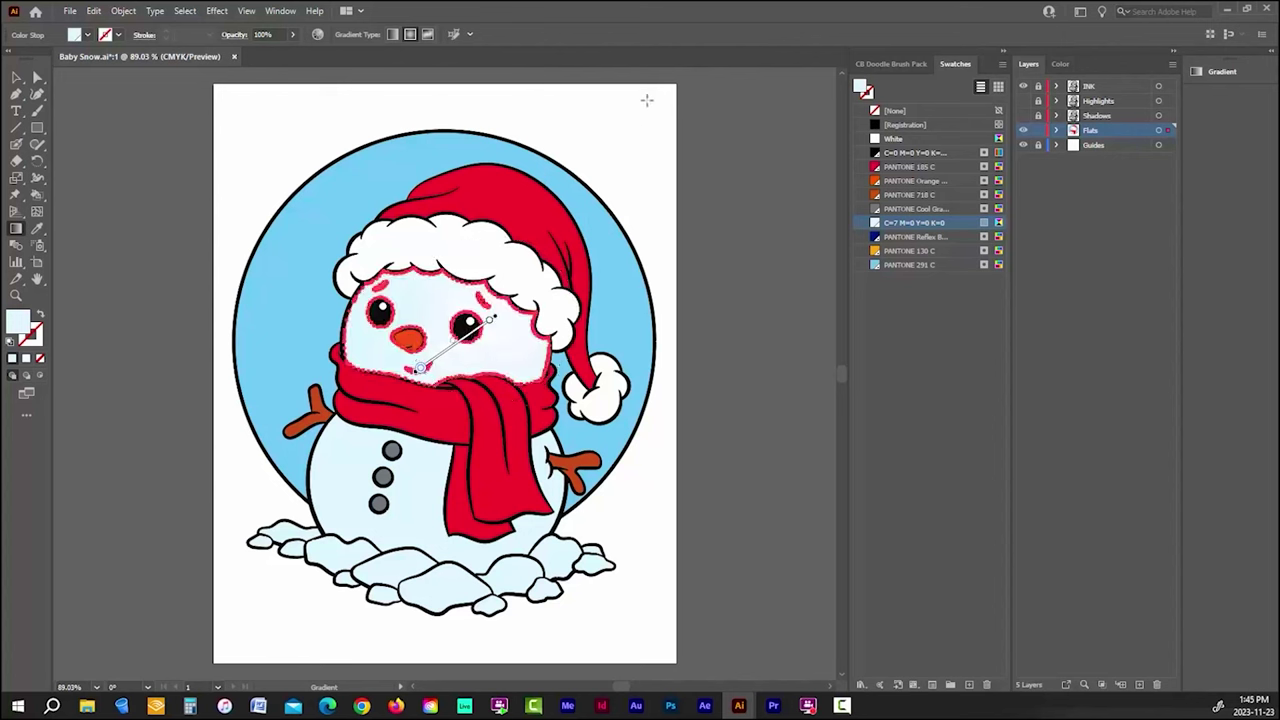
{"action": "mouse_move", "coordinate": [470, 333]}
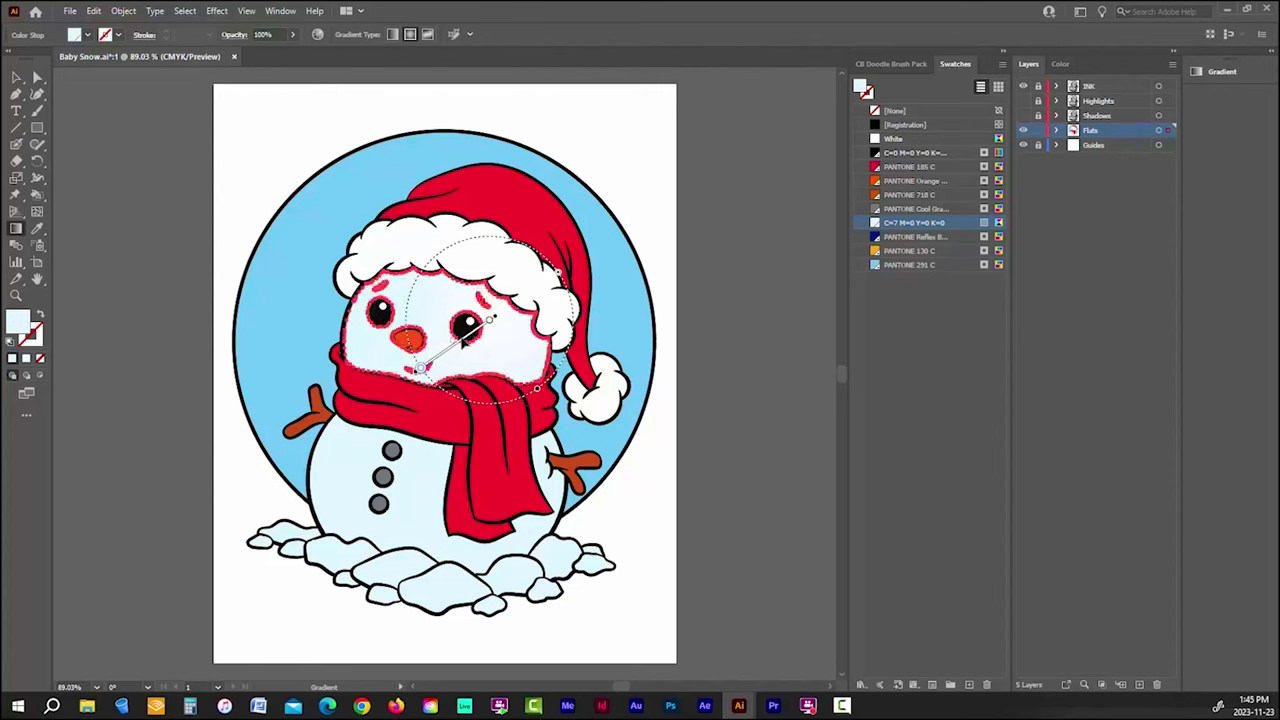
{"action": "mouse_move", "coordinate": [465, 340]}
{"action": "left_mouse_down"}
{"action": "mouse_move", "coordinate": [434, 348]}
{"action": "mouse_move", "coordinate": [440, 385]}
{"action": "mouse_move", "coordinate": [411, 417]}
{"action": "mouse_move", "coordinate": [398, 343]}
{"action": "left_mouse_up"}
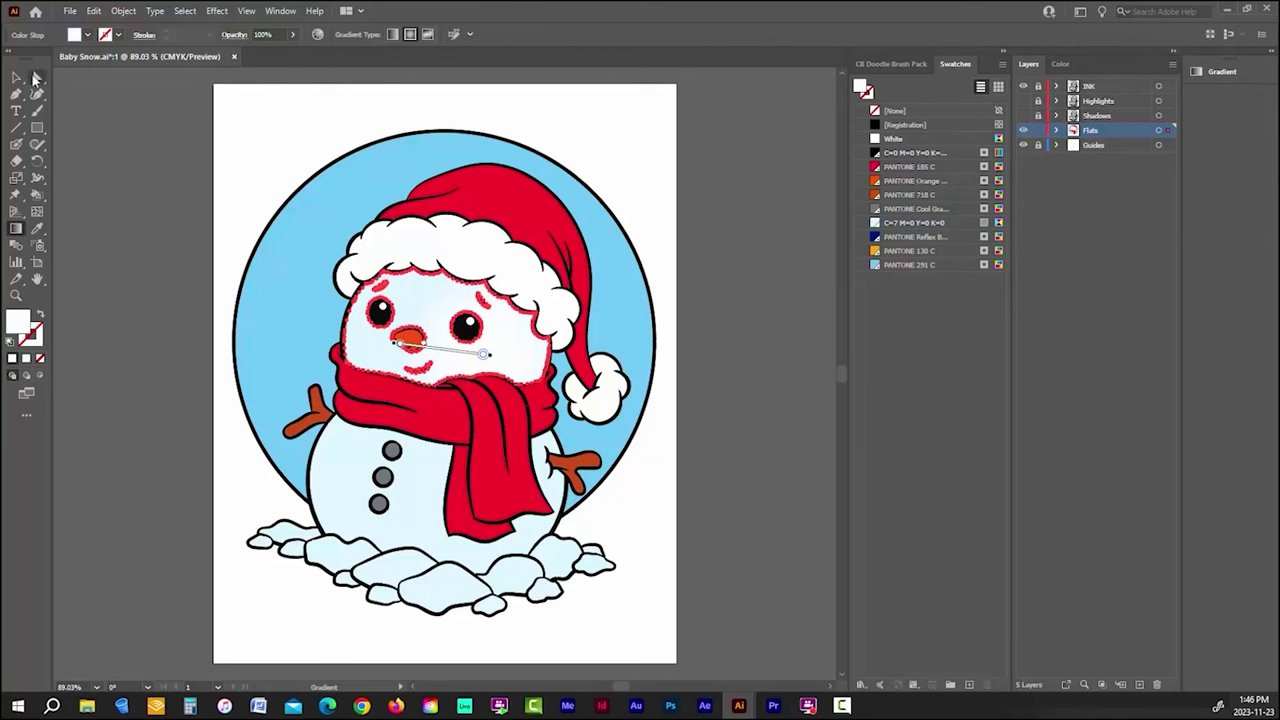
{"action": "left_click_drag", "start_coordinate": [399, 346], "coordinate": [342, 340]}
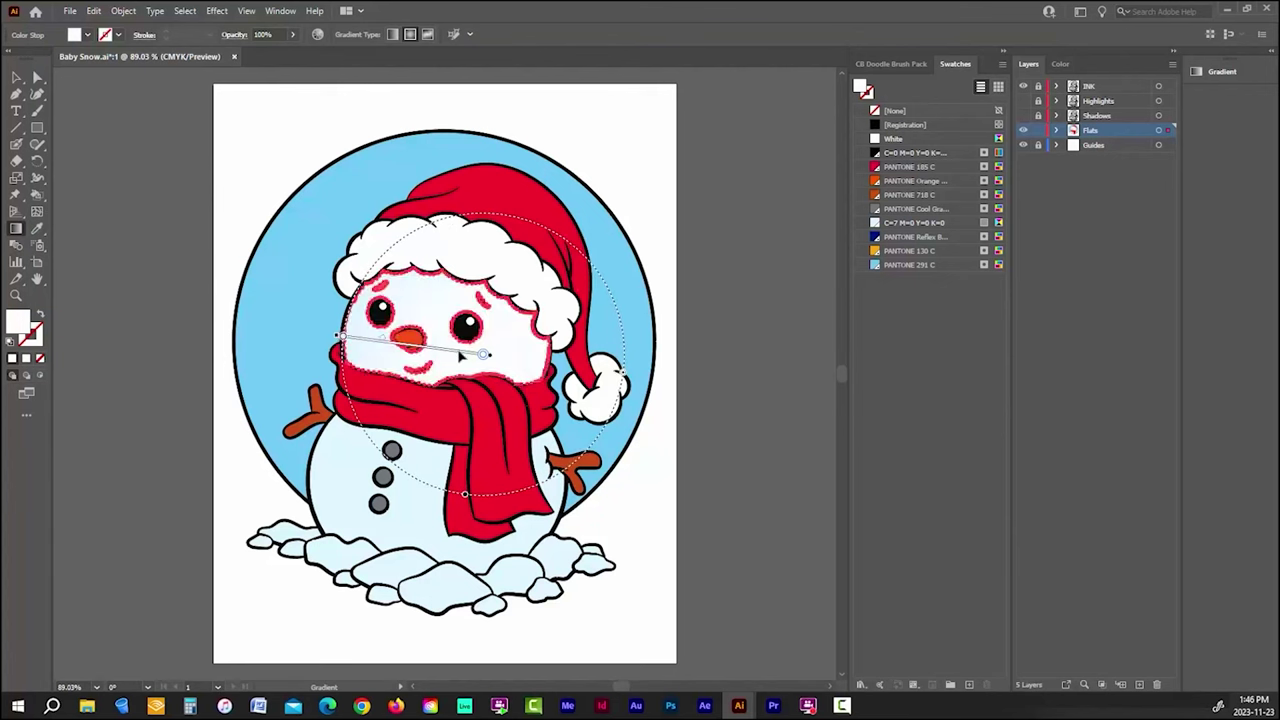
{"action": "mouse_move", "coordinate": [329, 333]}
{"action": "left_mouse_down"}
{"action": "mouse_move", "coordinate": [355, 430]}
{"action": "mouse_move", "coordinate": [383, 452]}
{"action": "left_mouse_up"}
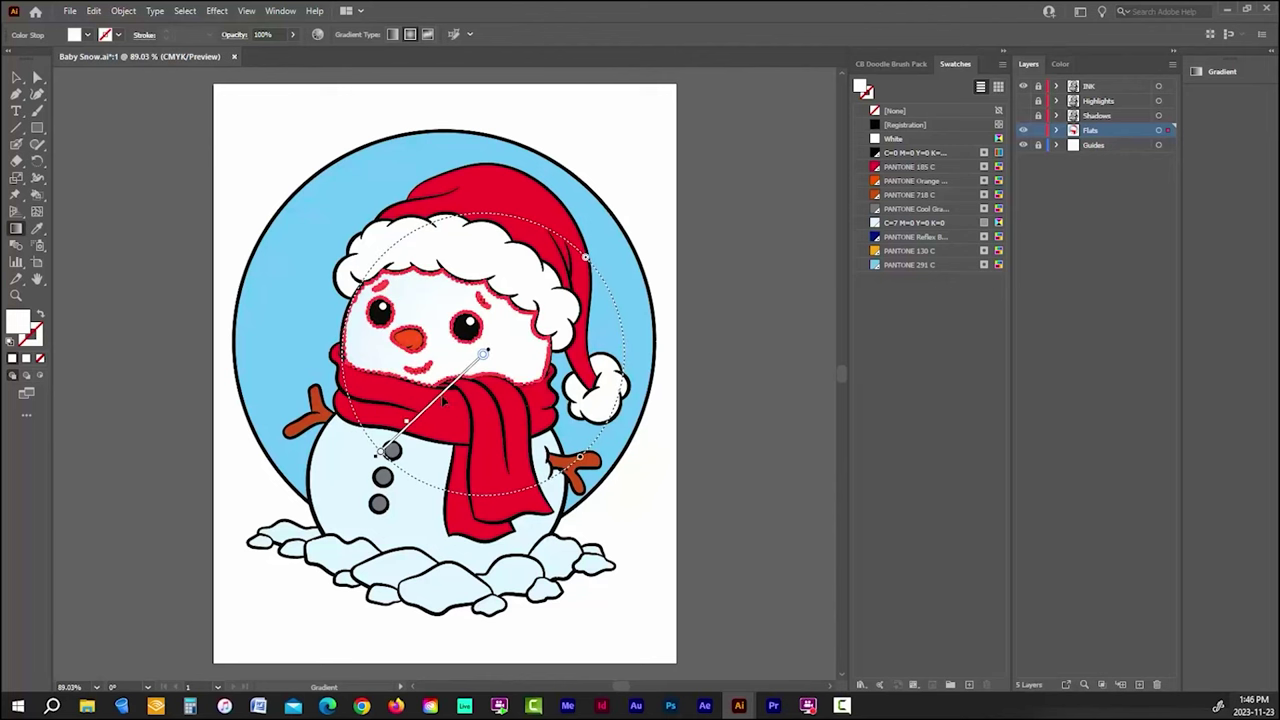
Step: Shift the face's gradient up so it starts near the right eye, fine-tune its pale blue stop over the scarf, and deselect the face
{"action": "left_click_drag", "start_coordinate": [442, 399], "coordinate": [444, 368]}
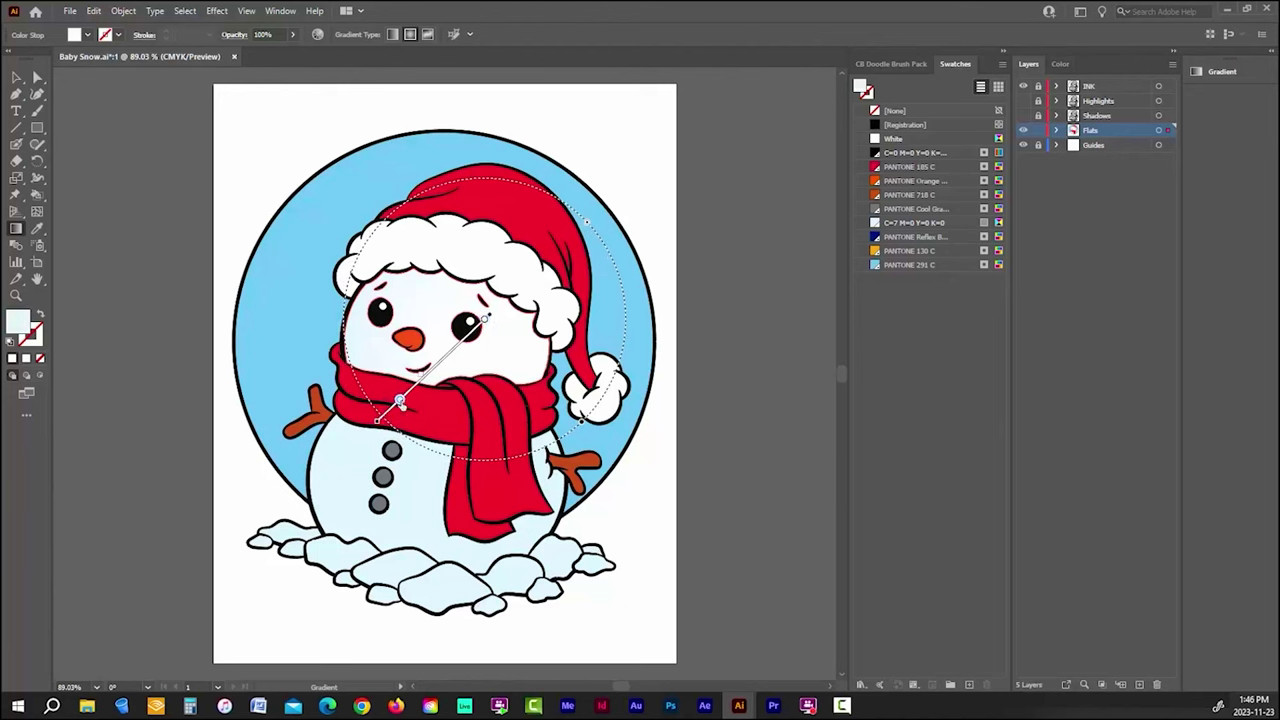
{"action": "left_click", "coordinate": [448, 350]}
{"action": "left_click_drag", "start_coordinate": [453, 352], "coordinate": [448, 352]}
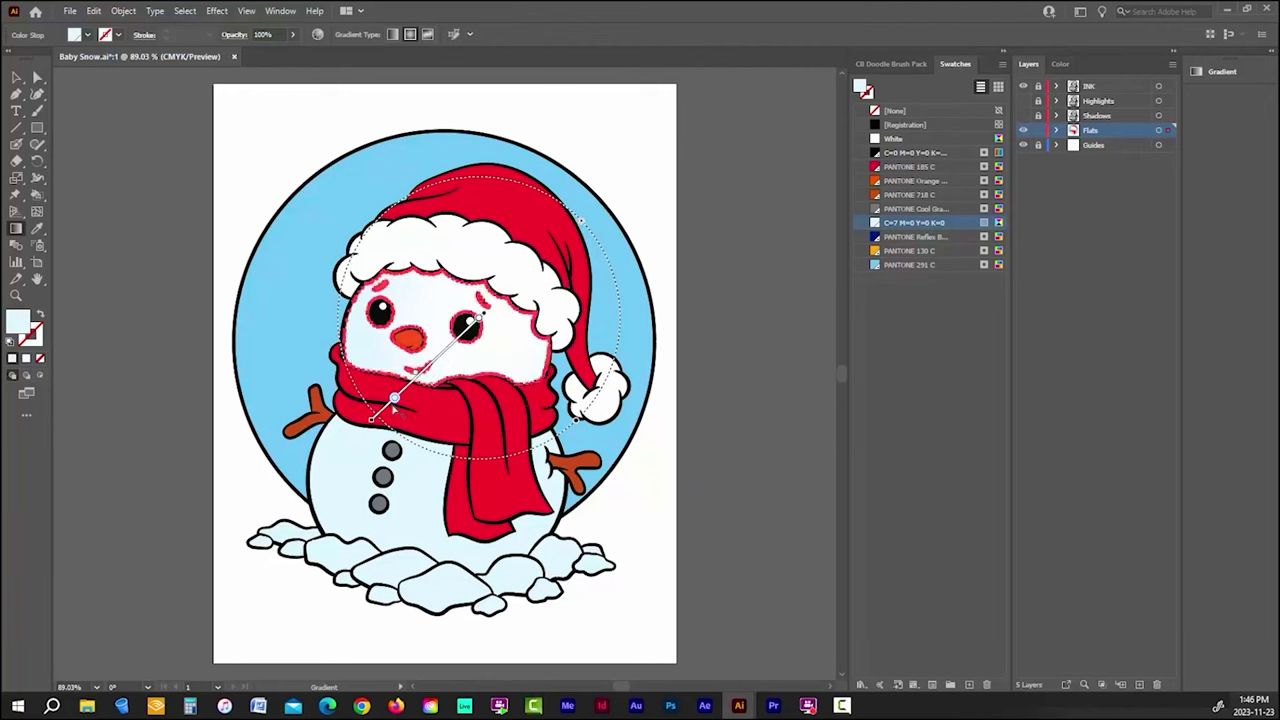
{"action": "mouse_move", "coordinate": [395, 397]}
{"action": "left_mouse_down"}
{"action": "mouse_move", "coordinate": [420, 376]}
{"action": "mouse_move", "coordinate": [409, 389]}
{"action": "left_mouse_up"}
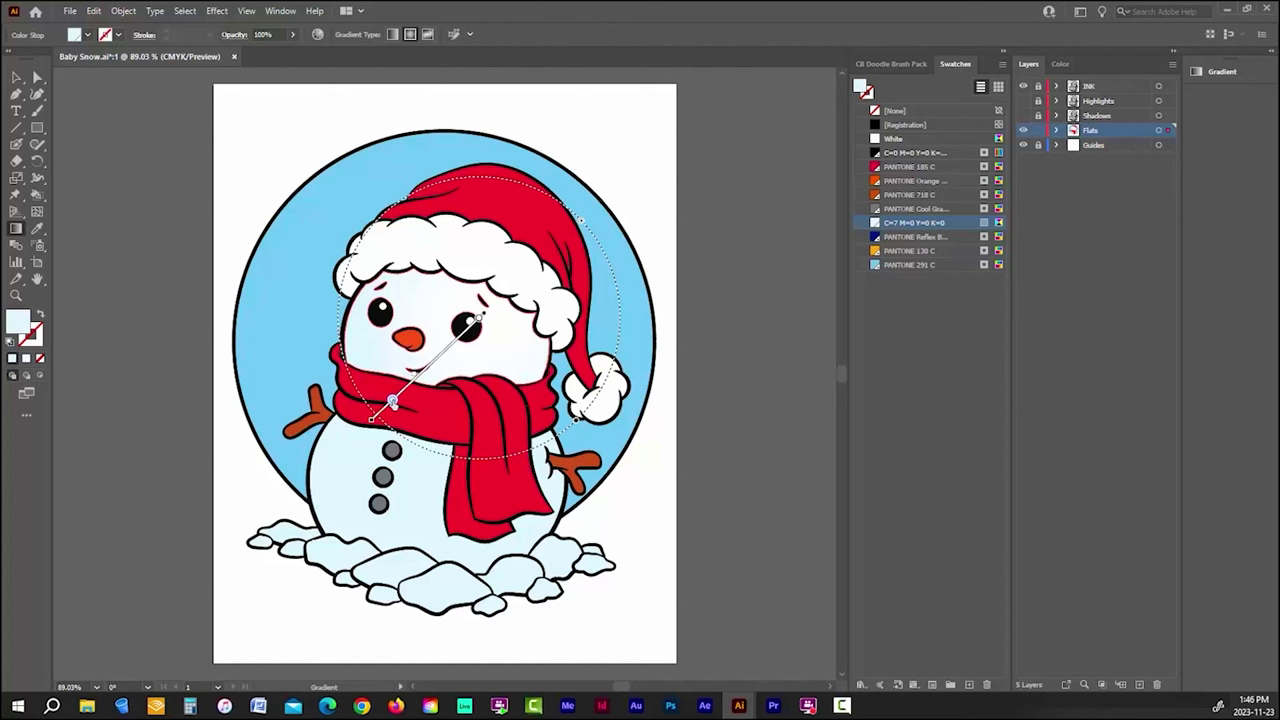
{"action": "left_click", "coordinate": [16, 77]}
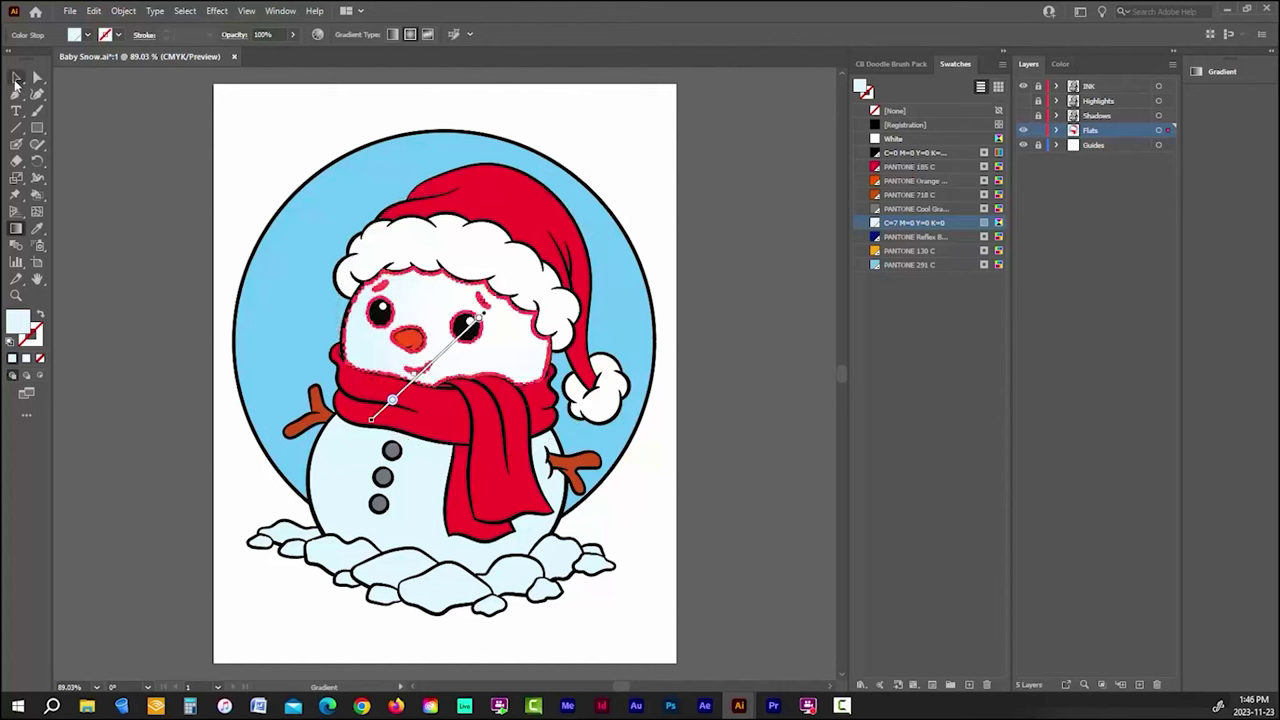
{"action": "left_click", "coordinate": [98, 113]}
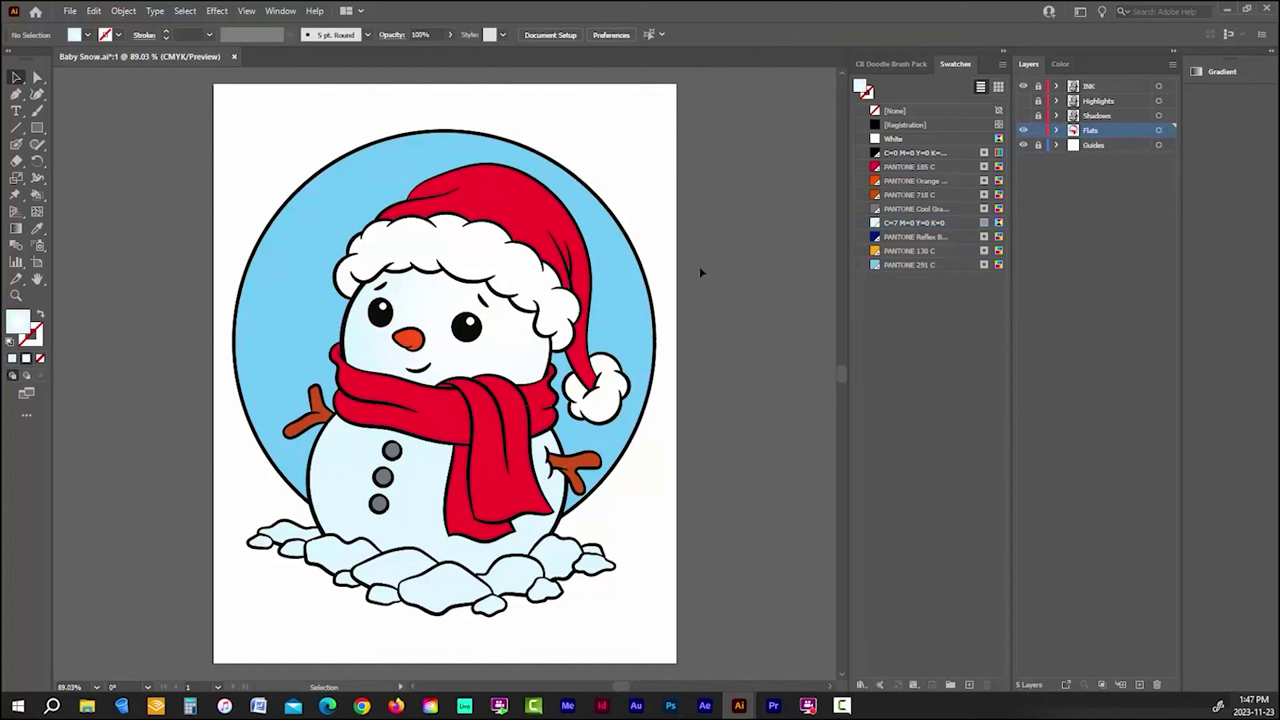
Step: Hide the INK layer and fill the snowman's body shape with the same white-to-pale-blue radial gradient as the face
{"action": "left_click", "coordinate": [1023, 86]}
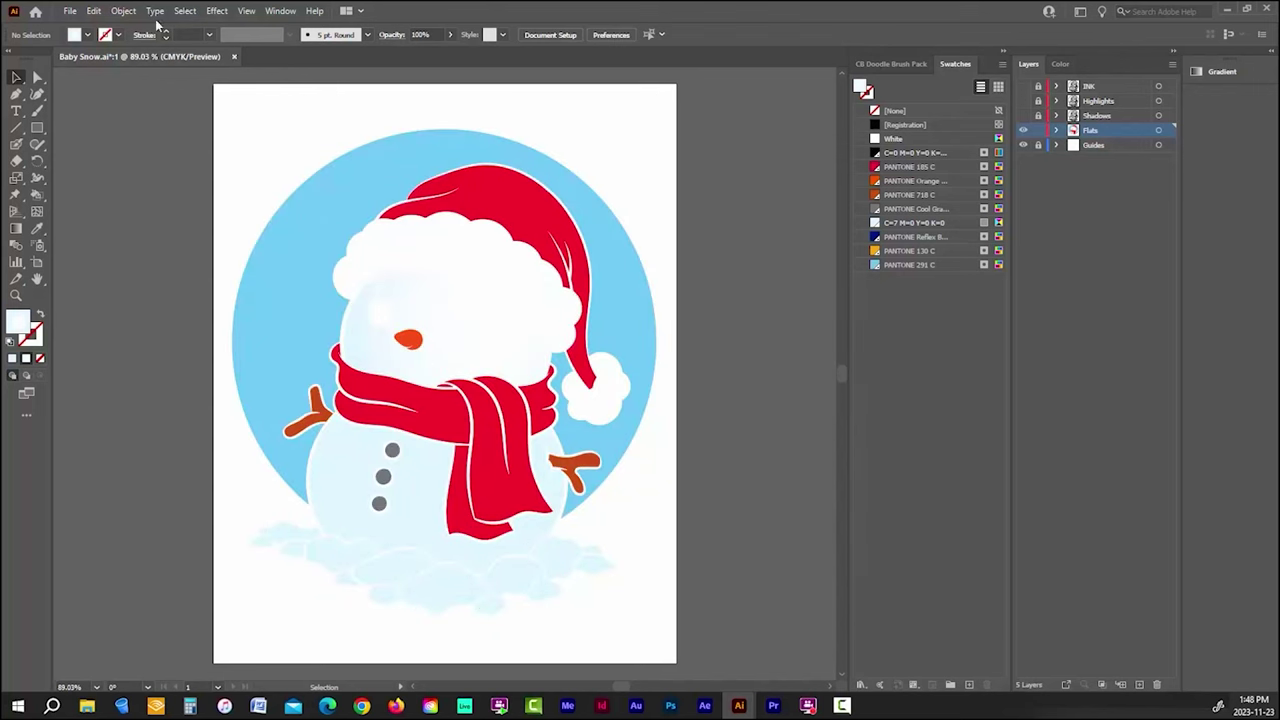
{"action": "left_click", "coordinate": [38, 79]}
{"action": "left_click", "coordinate": [405, 513]}
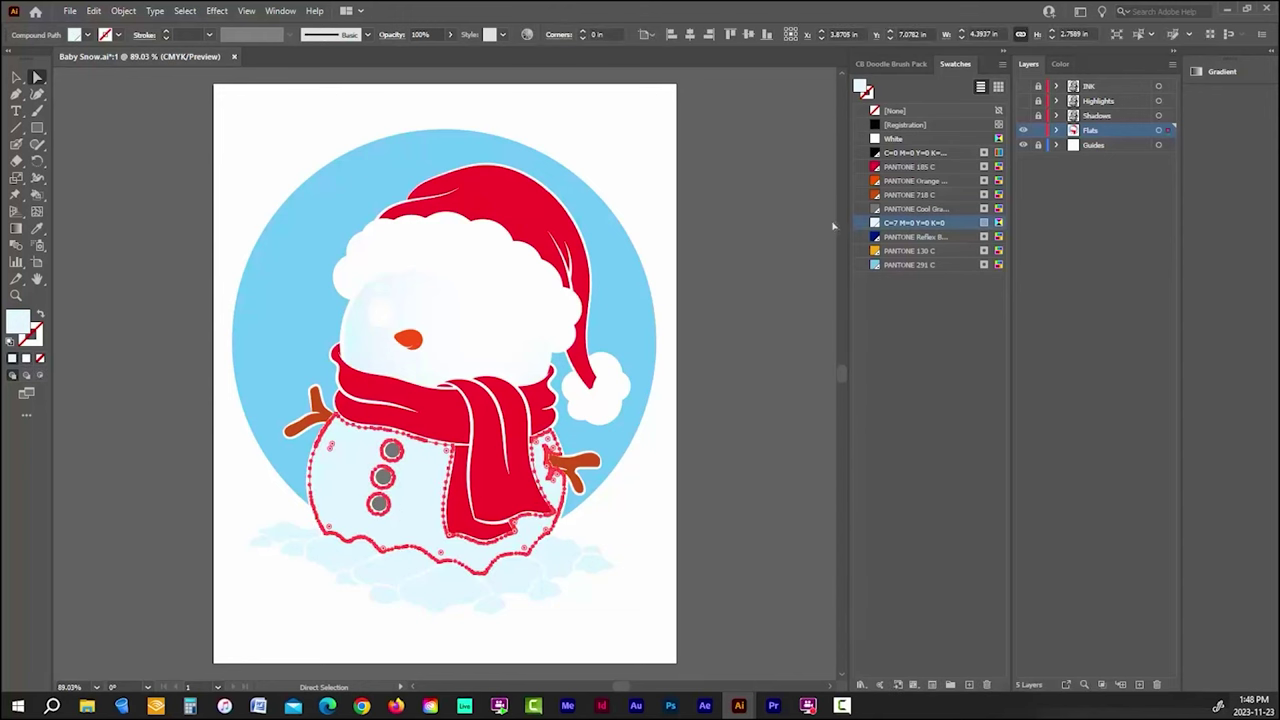
{"action": "left_click", "coordinate": [16, 228]}
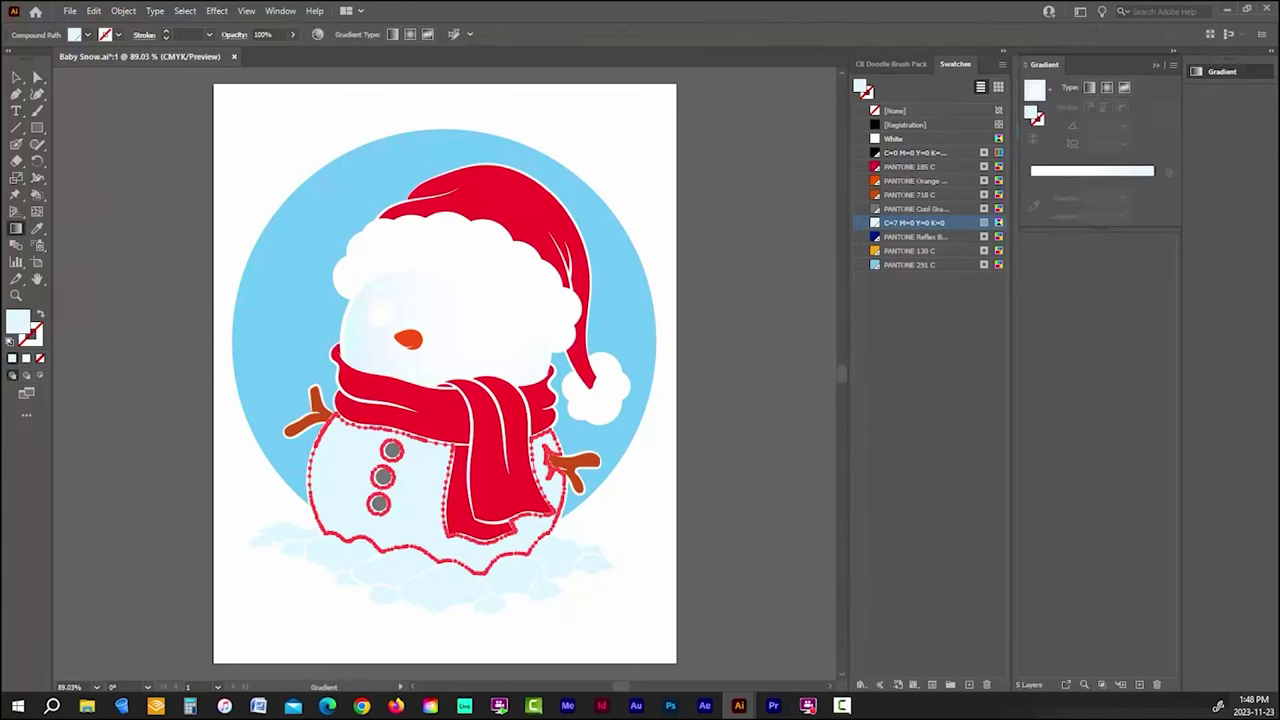
{"action": "left_click", "coordinate": [1036, 91]}
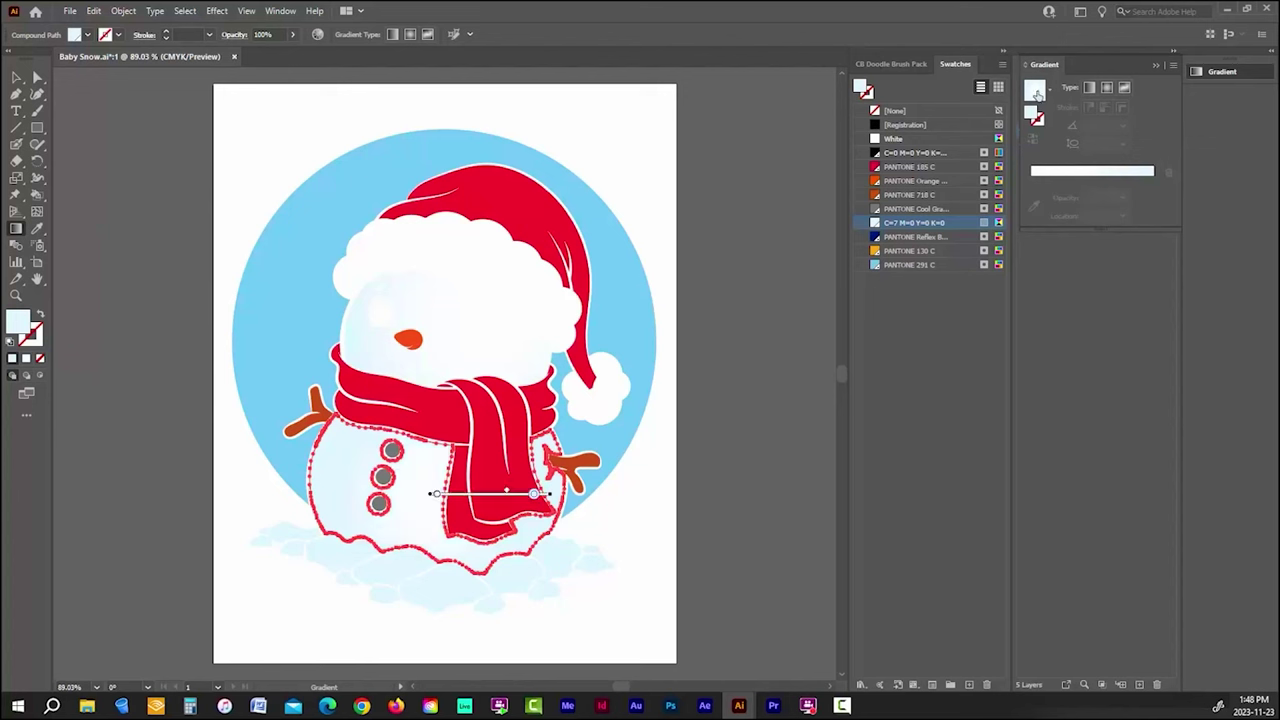
Step: Enlarge and angle the body's gradient toward its lower left, nudge it up, move the pale blue stop inward, and deselect the body
{"action": "mouse_move", "coordinate": [552, 497]}
{"action": "left_mouse_down"}
{"action": "mouse_move", "coordinate": [390, 590]}
{"action": "mouse_move", "coordinate": [352, 580]}
{"action": "mouse_move", "coordinate": [368, 566]}
{"action": "mouse_move", "coordinate": [394, 563]}
{"action": "mouse_move", "coordinate": [331, 603]}
{"action": "left_mouse_up"}
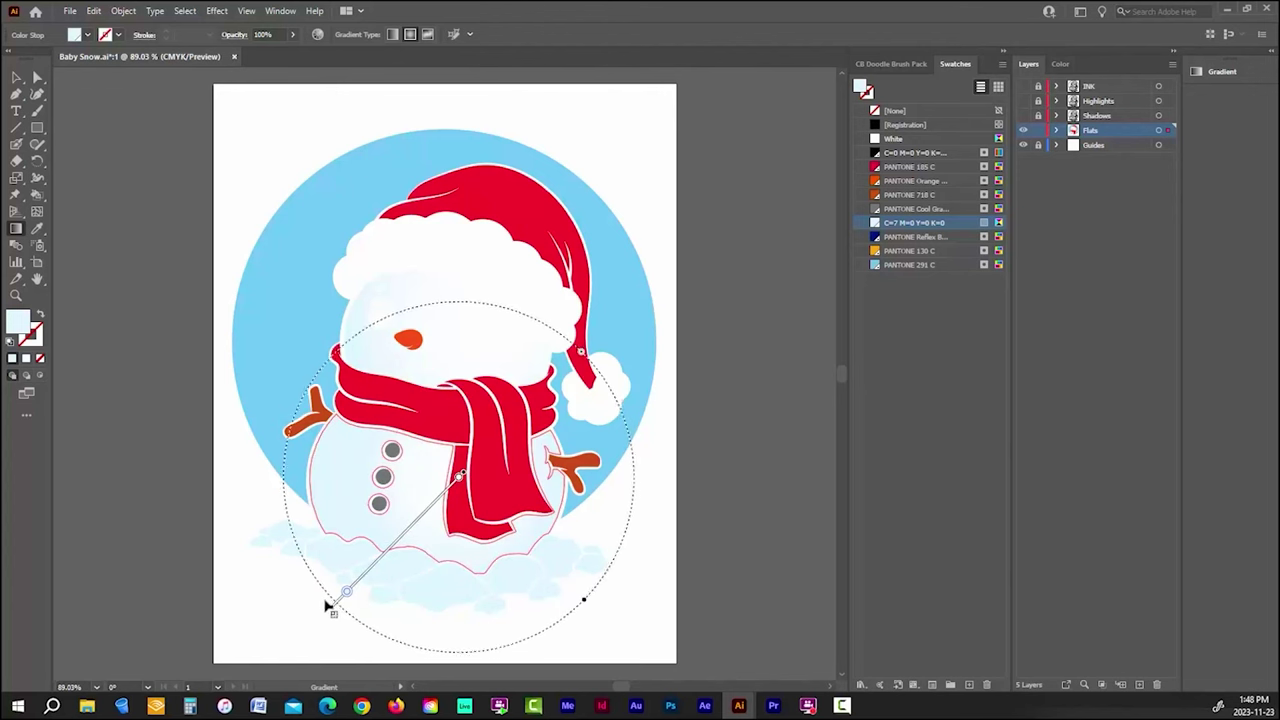
{"action": "left_click_drag", "start_coordinate": [421, 507], "coordinate": [437, 503]}
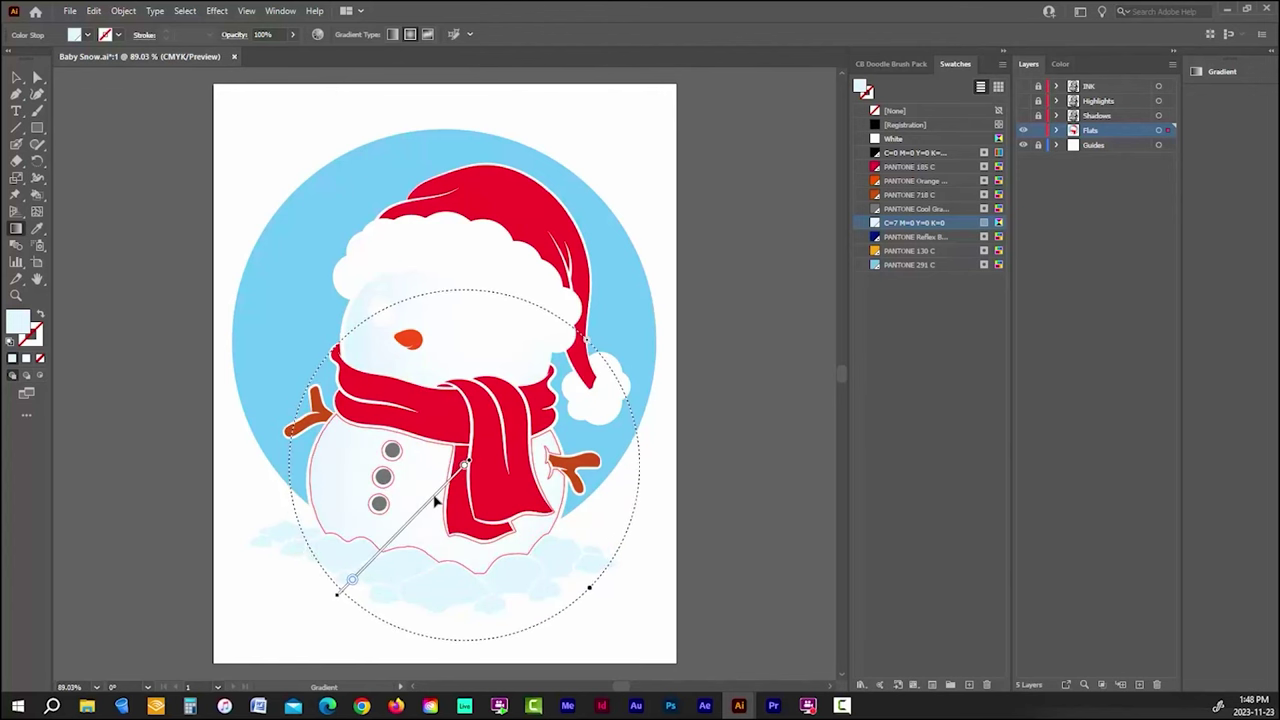
{"action": "left_click_drag", "start_coordinate": [352, 583], "coordinate": [362, 578]}
{"action": "key", "text": "v"}
{"action": "key", "text": "ctrl+shift+a"}
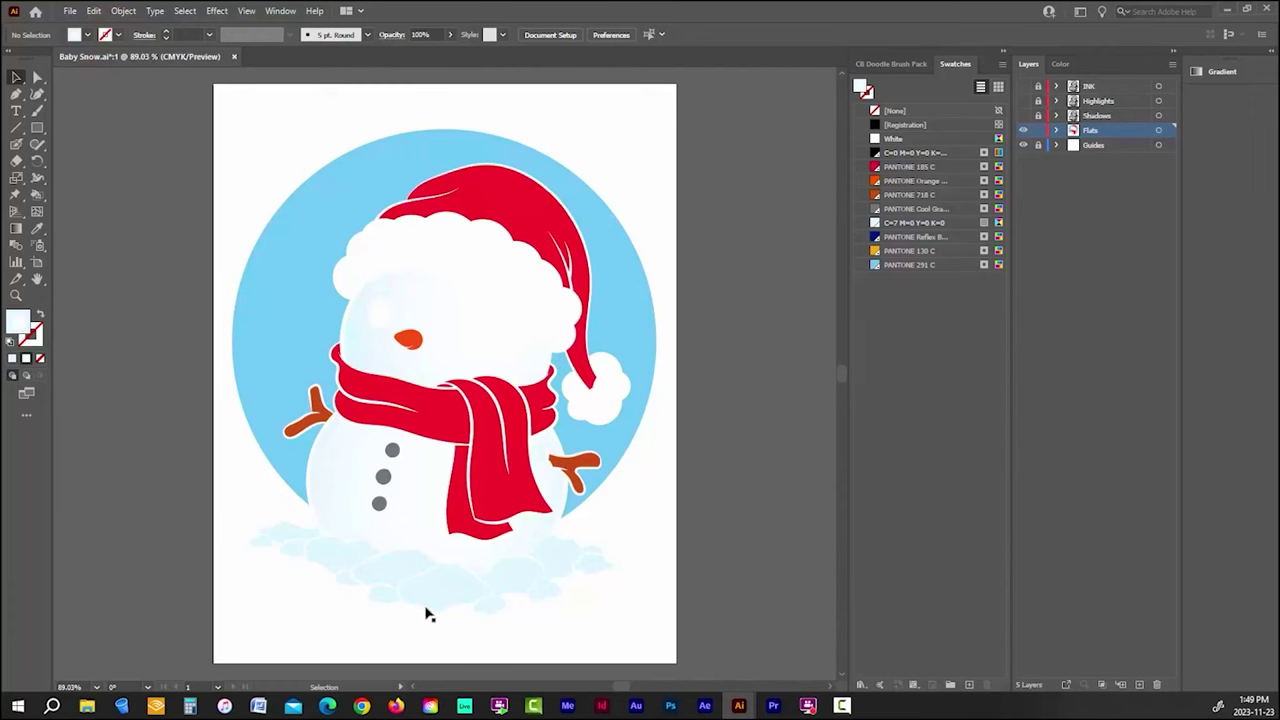
Step: Select all the snow clumps beneath the snowman and fill them with the white-to-pale-blue radial gradient
{"action": "scroll", "coordinate": [425, 614], "scroll_direction": "up", "scroll_amount": 4}
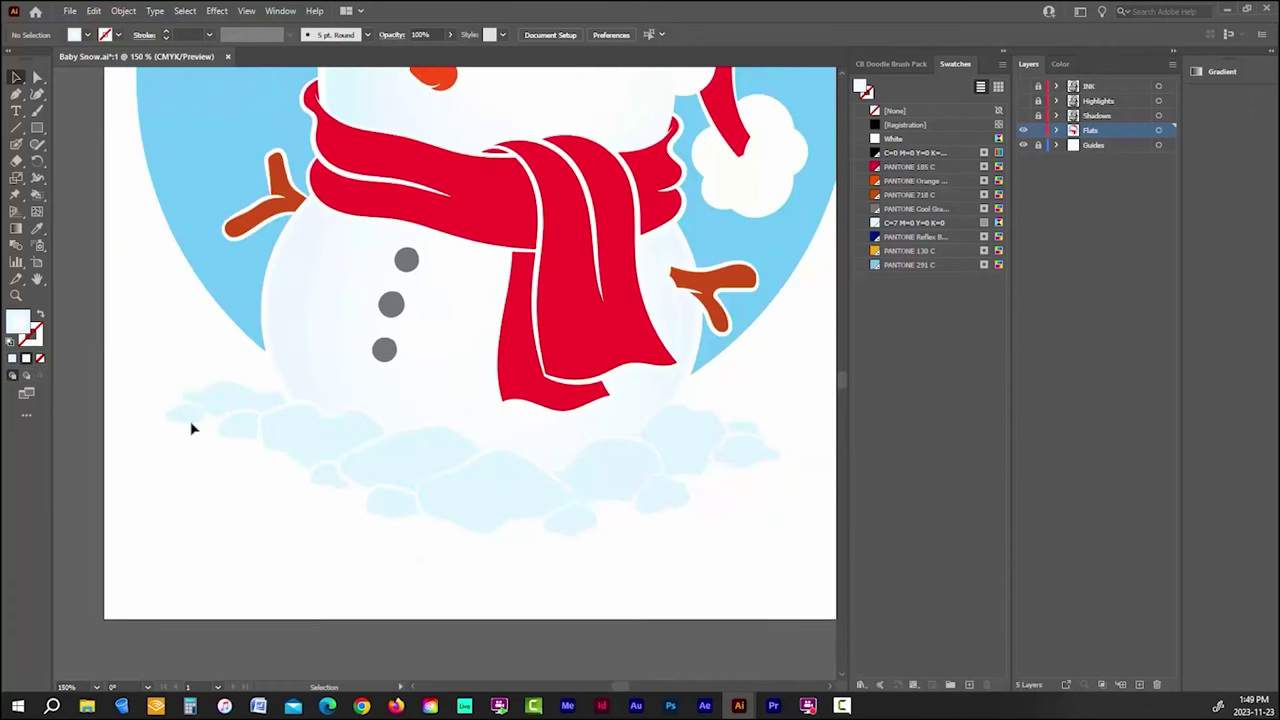
{"action": "key", "text": "a"}
{"action": "left_click", "coordinate": [187, 420]}
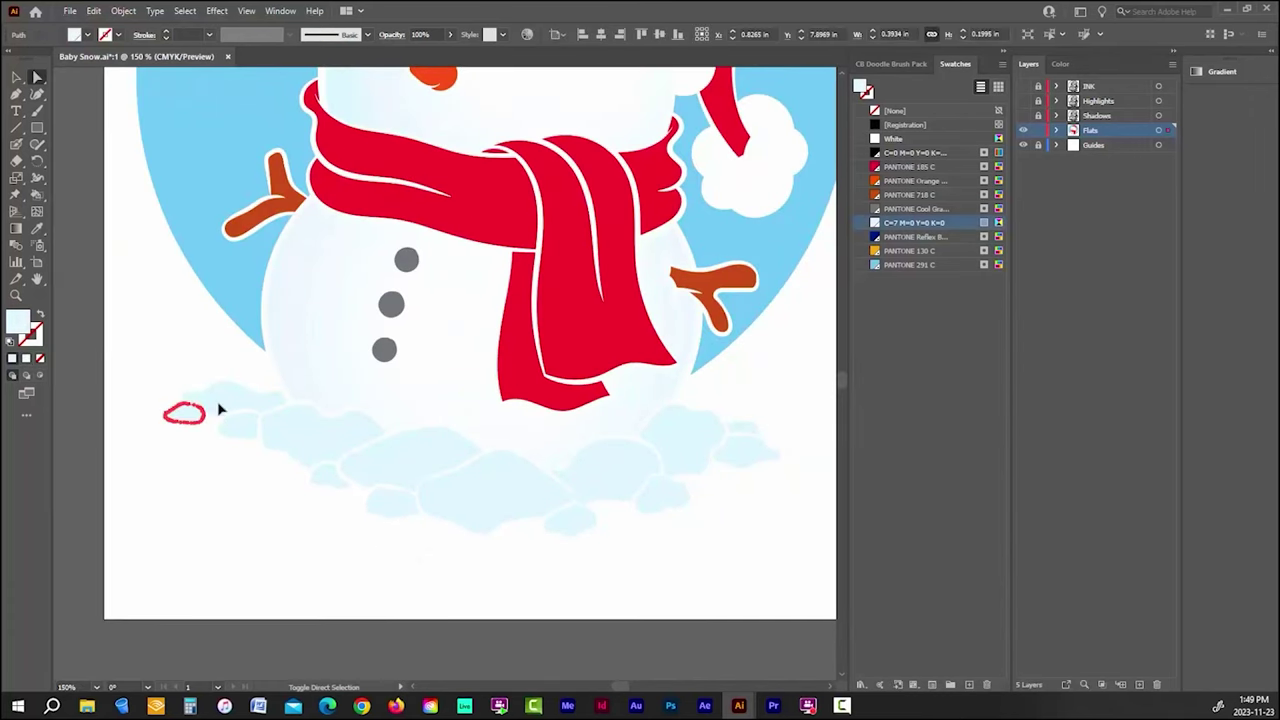
{"action": "left_click", "coordinate": [238, 425], "text": "shift"}
{"action": "left_click", "coordinate": [289, 434], "text": "shift"}
{"action": "left_click", "coordinate": [331, 486], "text": "shift"}
{"action": "left_click", "coordinate": [383, 470], "text": "shift"}
{"action": "left_click", "coordinate": [392, 502], "text": "shift"}
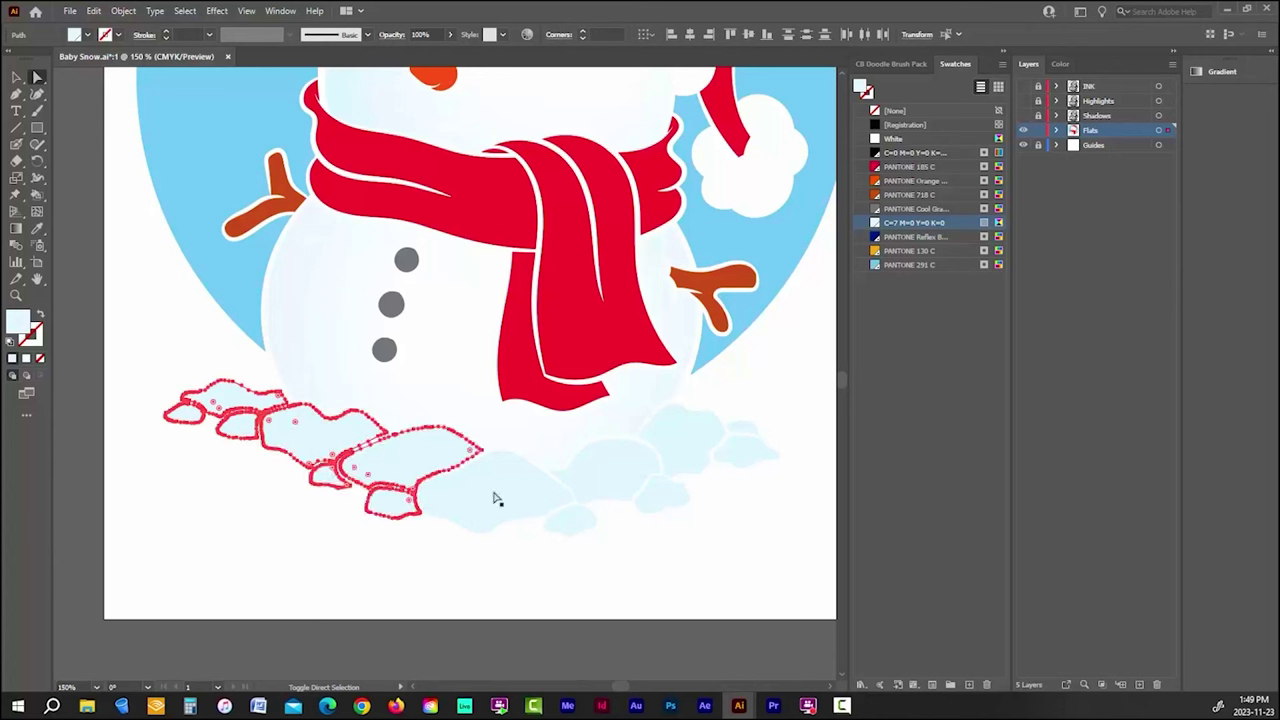
{"action": "left_click", "coordinate": [494, 500], "text": "shift"}
{"action": "left_click", "coordinate": [631, 466], "text": "shift"}
{"action": "left_click", "coordinate": [580, 528], "text": "shift"}
{"action": "left_click", "coordinate": [658, 497], "text": "shift"}
{"action": "left_click", "coordinate": [690, 440], "text": "shift"}
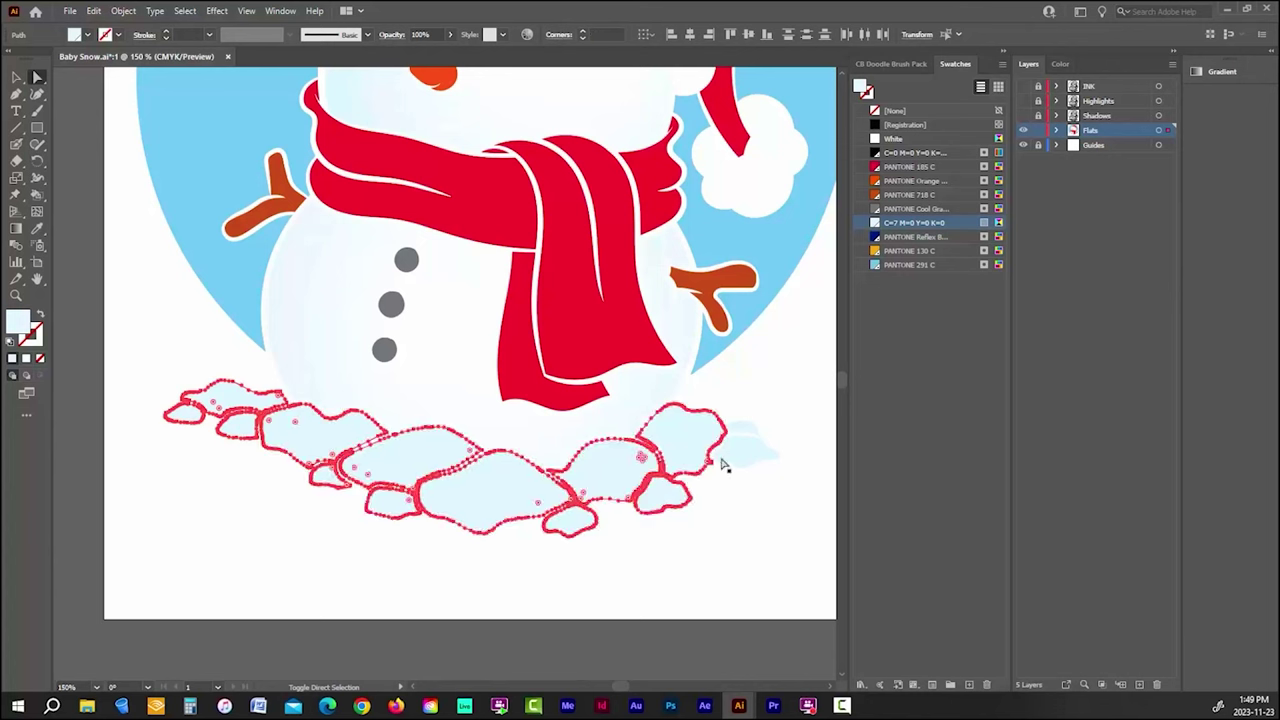
{"action": "left_click", "coordinate": [744, 460], "text": "shift"}
{"action": "left_click", "coordinate": [742, 430], "text": "shift"}
{"action": "left_click", "coordinate": [19, 229]}
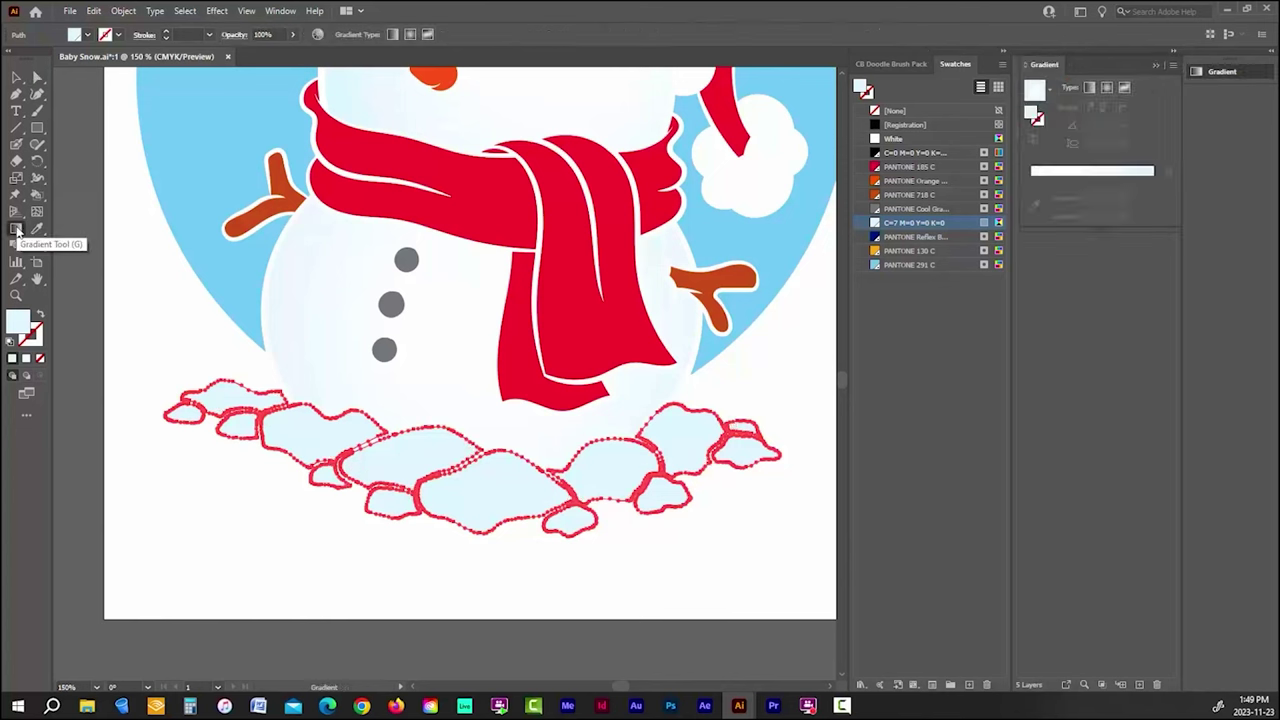
{"action": "left_click", "coordinate": [1035, 92]}
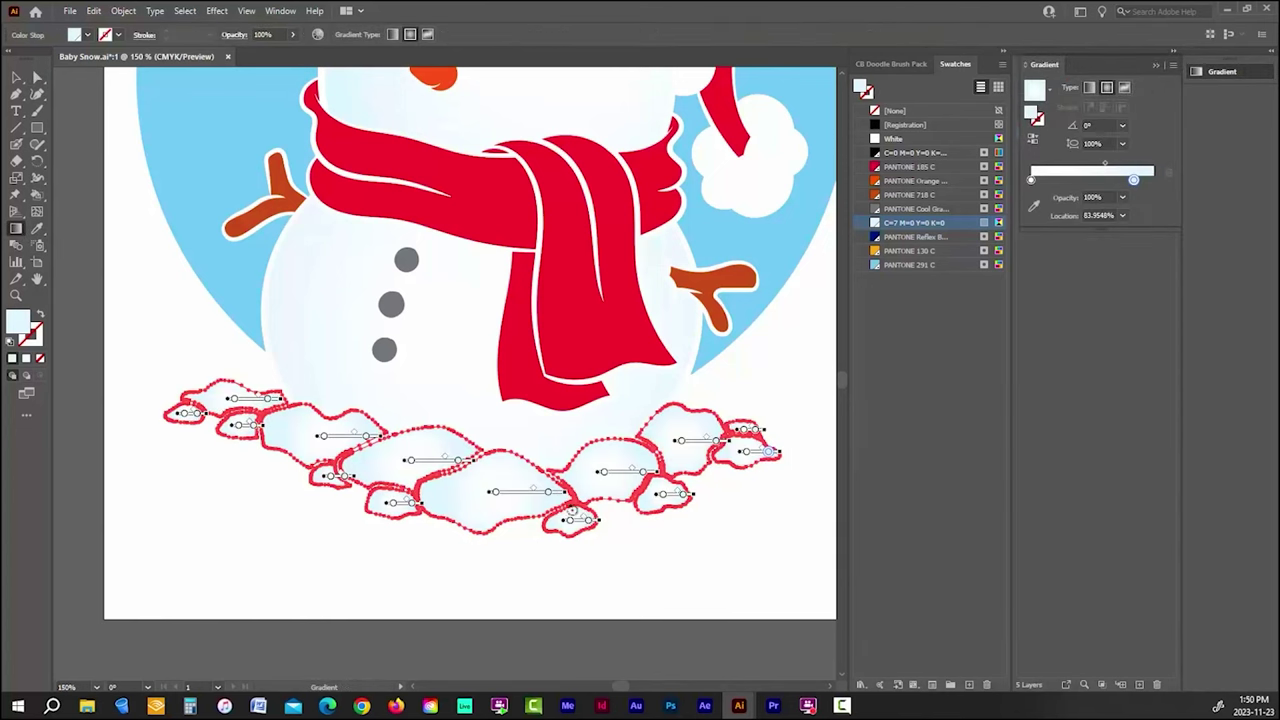
Step: Enlarge and angle the gradients of the large front snow clump and the clumps to its right toward their lower left, undoing misplaced adjustments
{"action": "mouse_move", "coordinate": [558, 491]}
{"action": "left_mouse_down"}
{"action": "mouse_move", "coordinate": [457, 566]}
{"action": "mouse_move", "coordinate": [497, 486]}
{"action": "mouse_move", "coordinate": [454, 564]}
{"action": "left_mouse_up"}
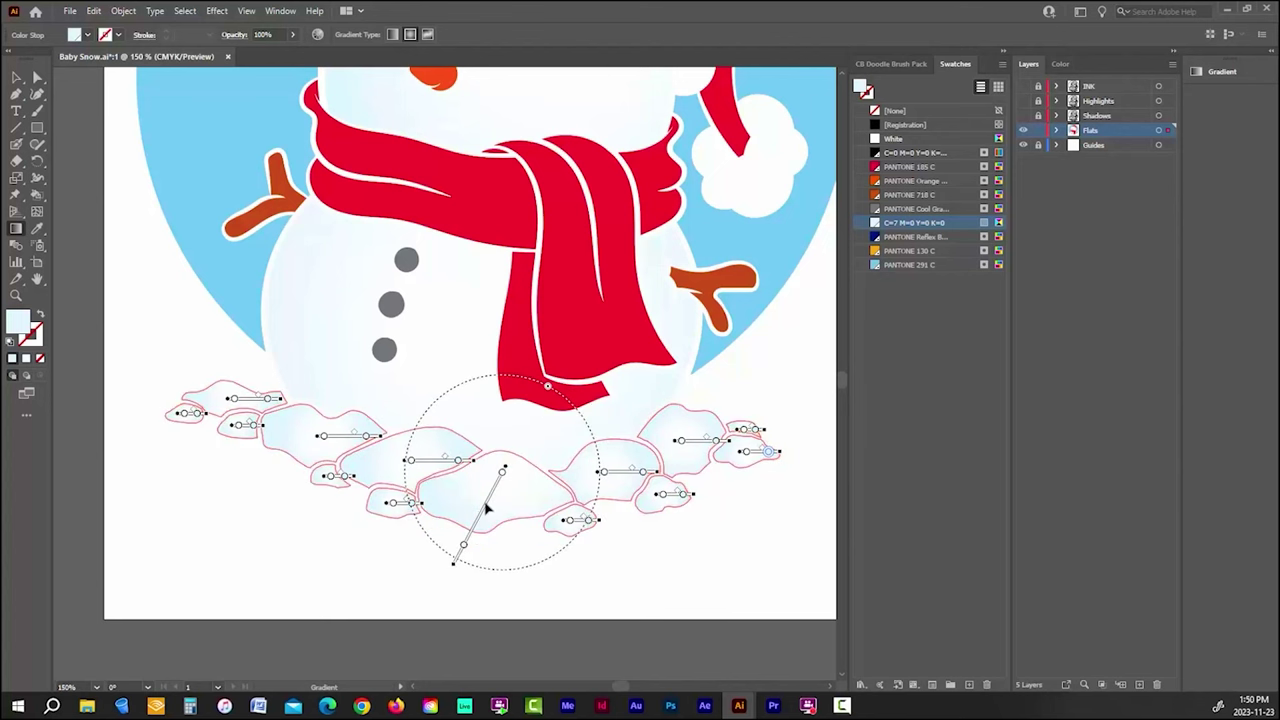
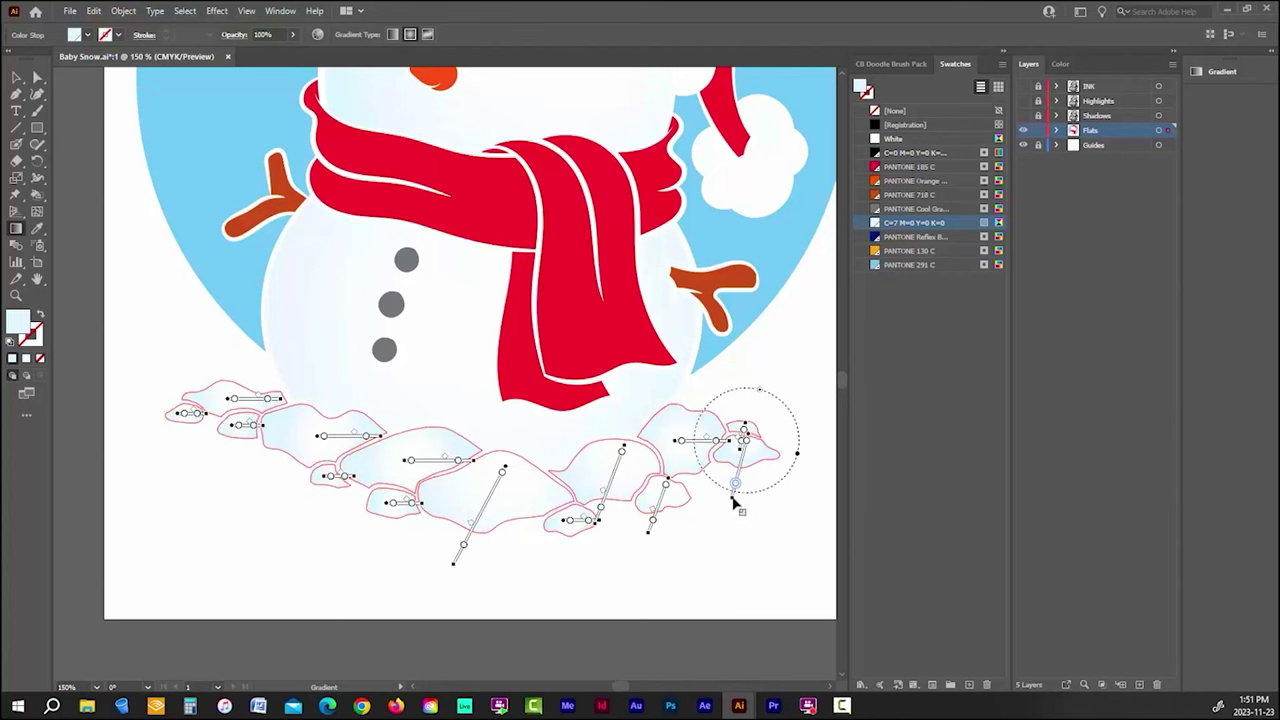
{"action": "left_click", "coordinate": [690, 432]}
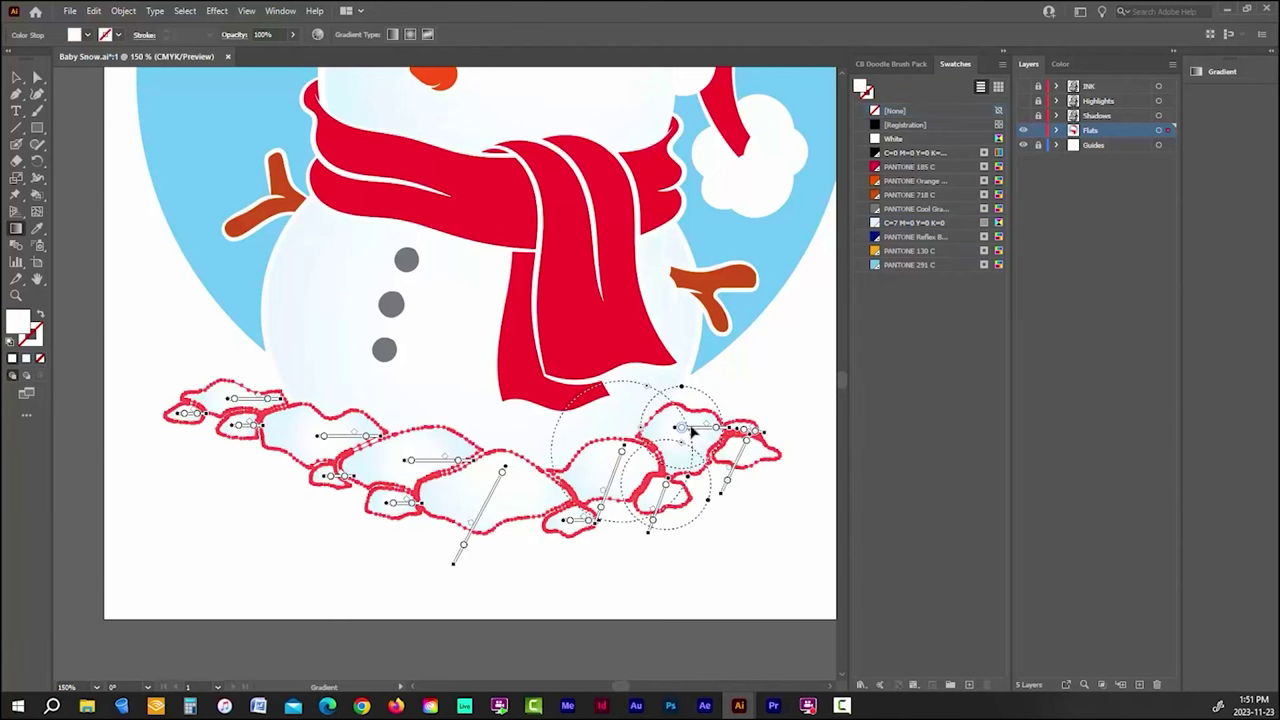
{"action": "left_click_drag", "start_coordinate": [690, 430], "coordinate": [743, 364]}
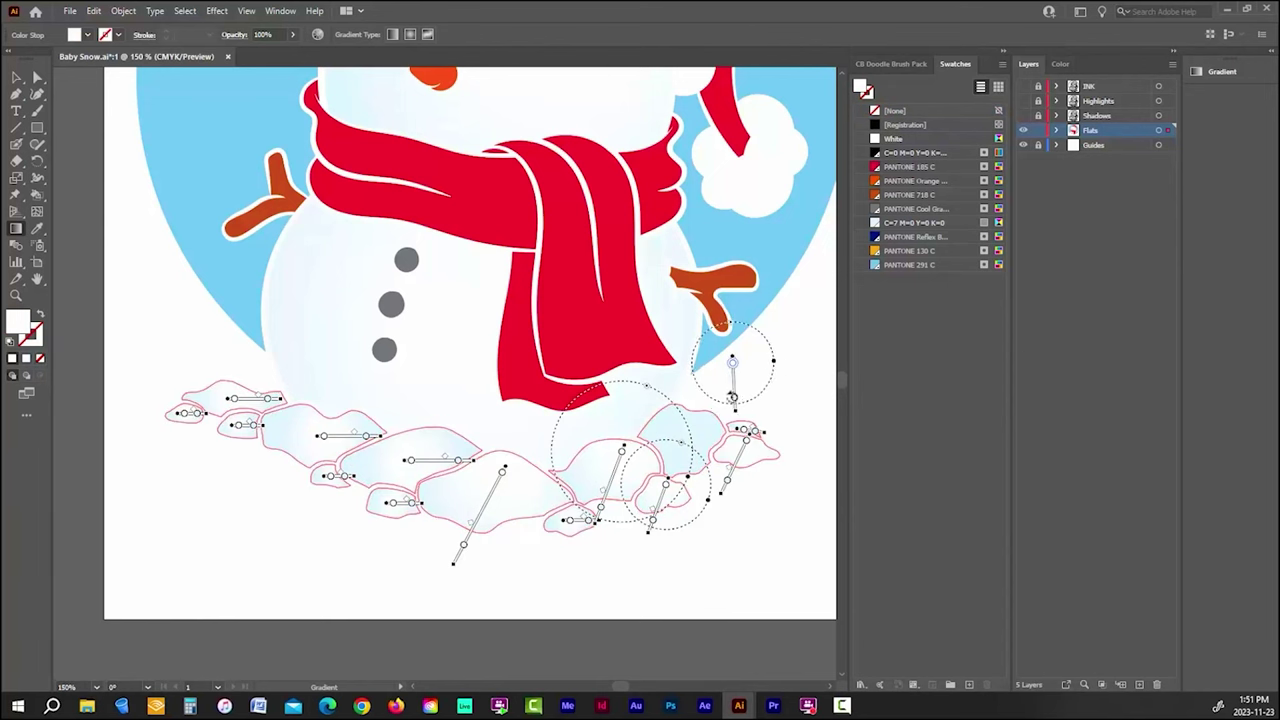
{"action": "key", "text": "ctrl+z"}
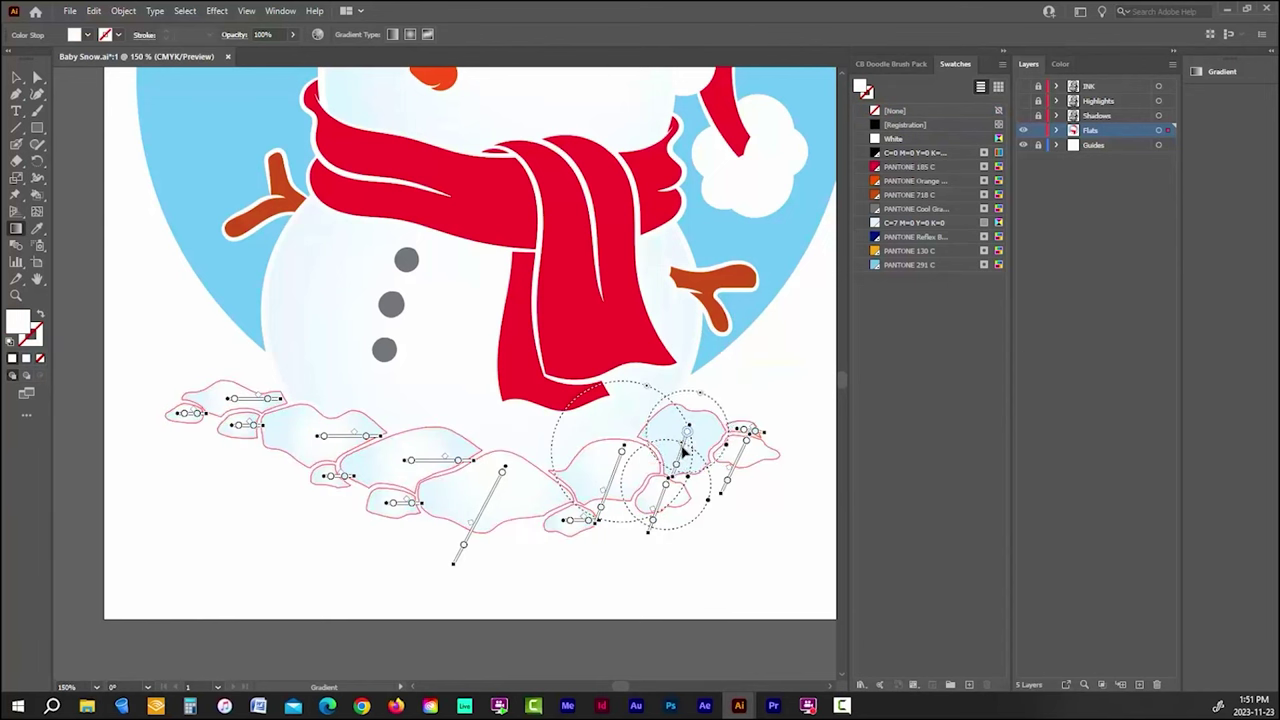
{"action": "key", "text": "ctrl+z"}
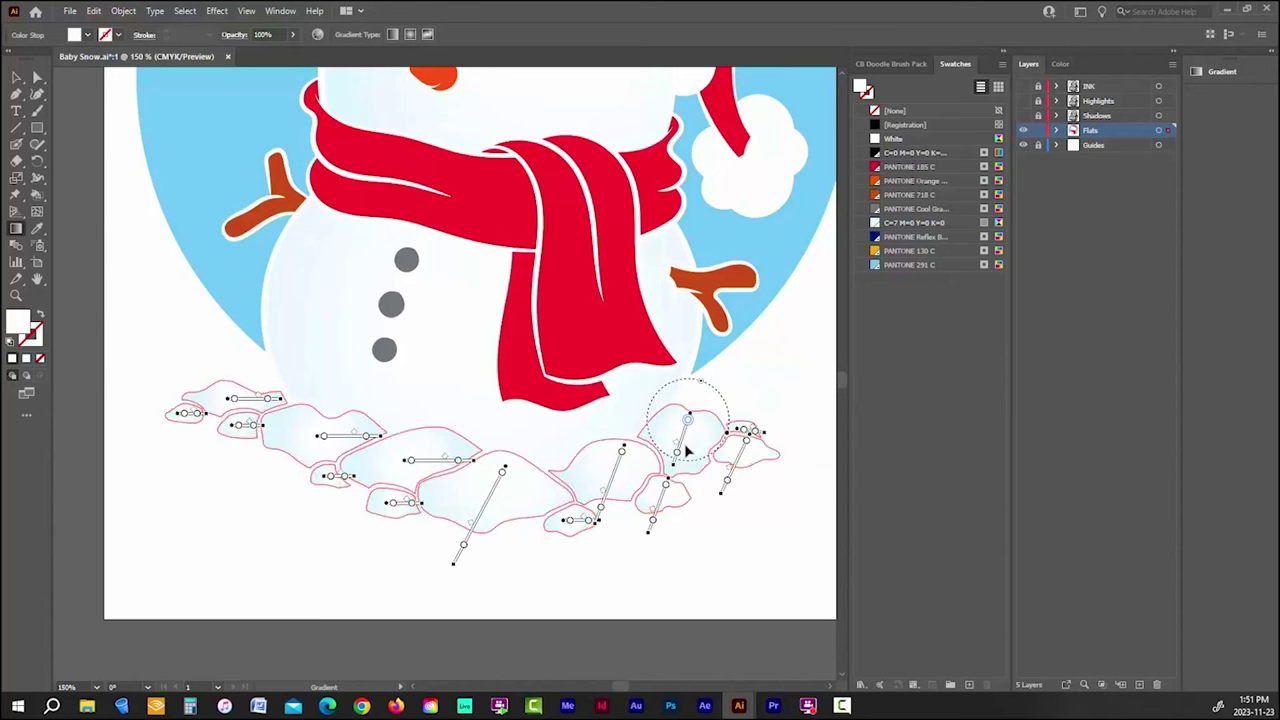
{"action": "key", "text": "ctrl+z"}
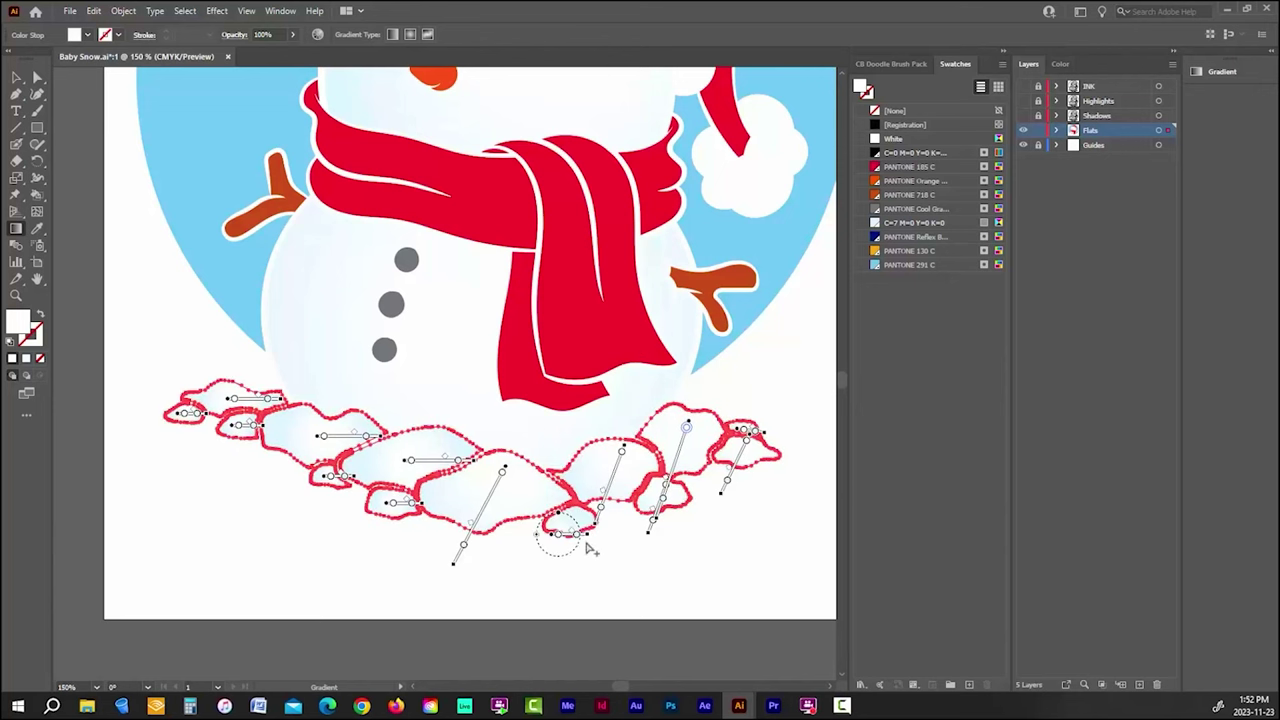
Step: Angle the small front clump's gradient toward its lower left, then raise the tall right-hand clump's gradient and pull in its pale blue stop
{"action": "left_click_drag", "start_coordinate": [560, 527], "coordinate": [549, 551]}
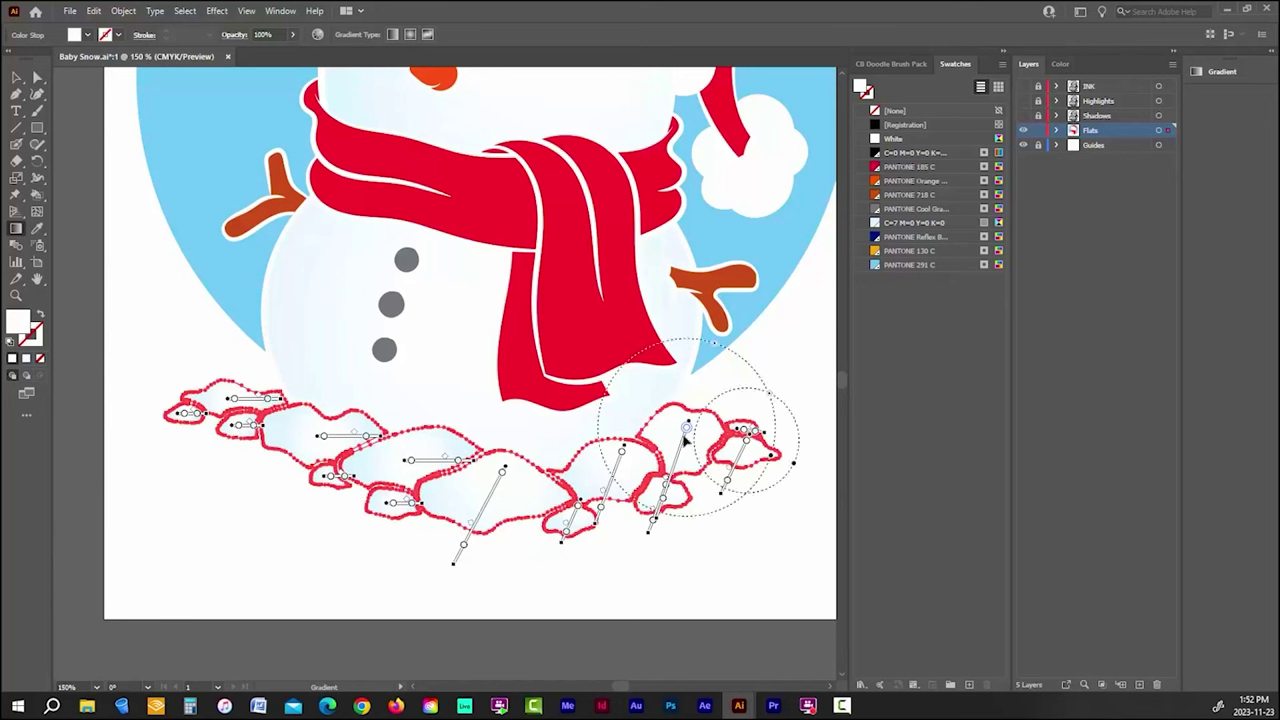
{"action": "left_click_drag", "start_coordinate": [682, 448], "coordinate": [685, 479]}
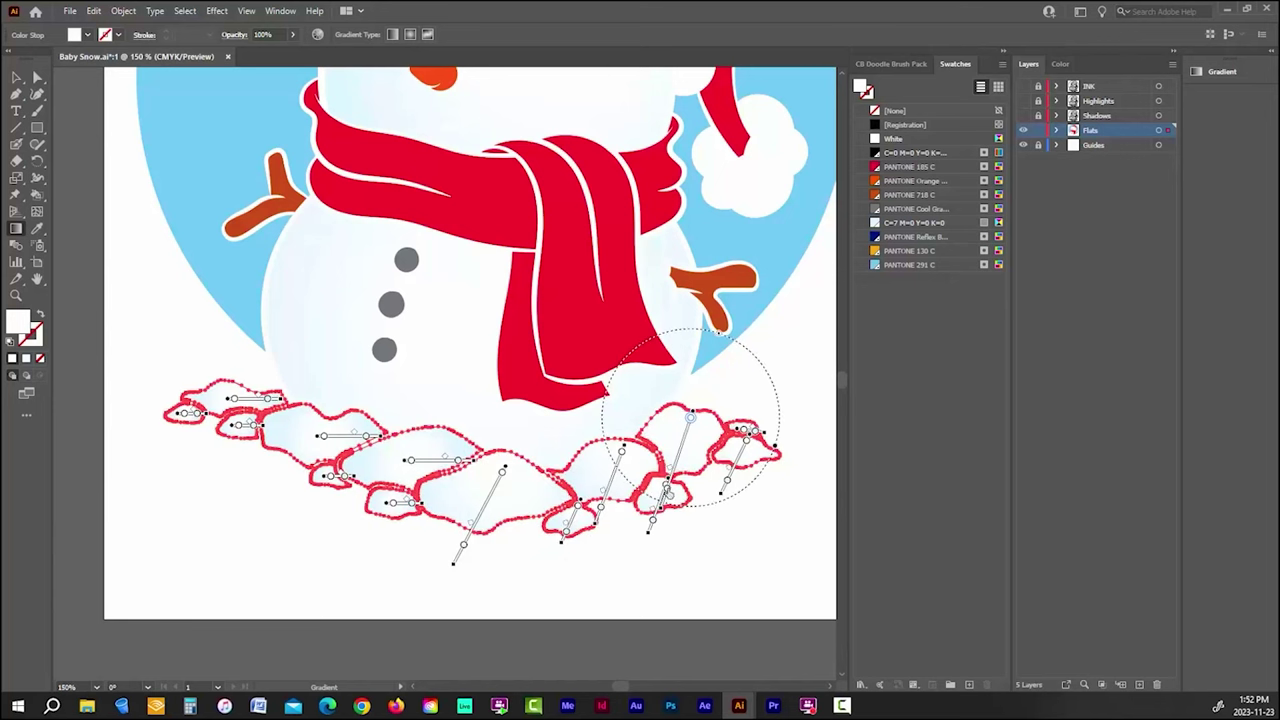
{"action": "left_click", "coordinate": [670, 488]}
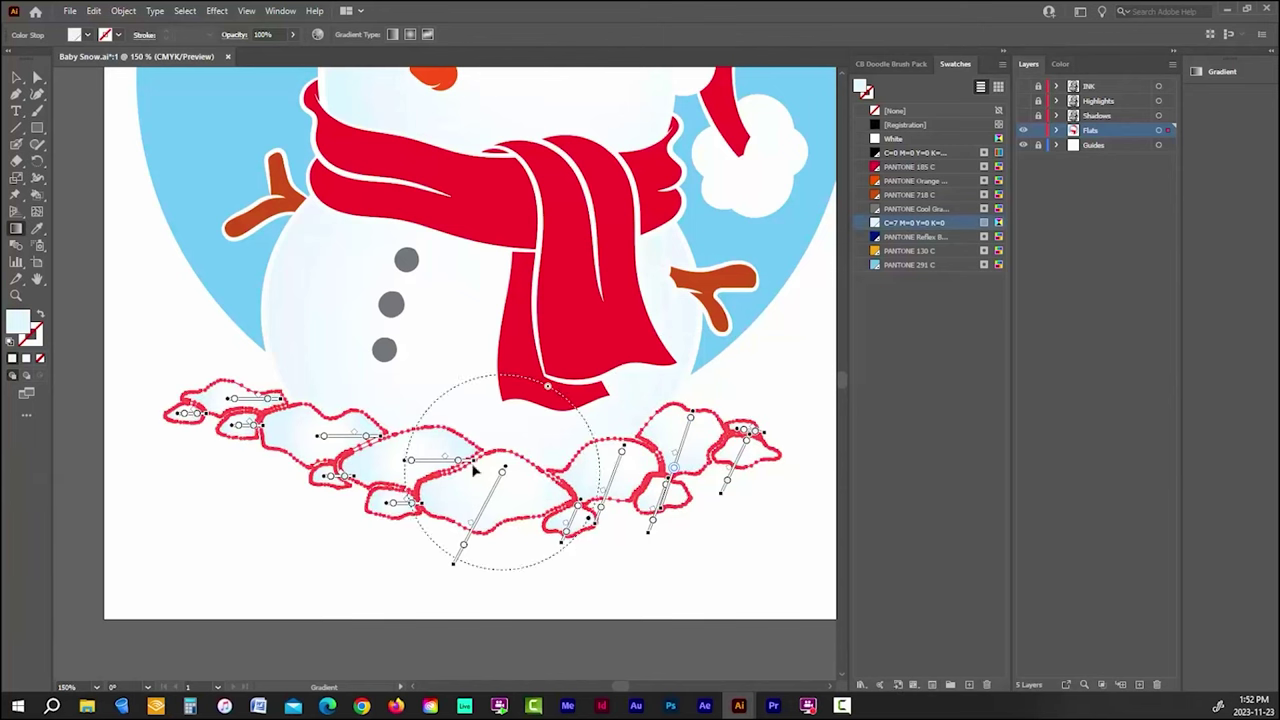
Step: Angle the gradient of the snow clump just left of the largest one toward its lower left and reposition it from the clump's upper edge
{"action": "mouse_move", "coordinate": [477, 459]}
{"action": "left_mouse_down"}
{"action": "mouse_move", "coordinate": [463, 481]}
{"action": "mouse_move", "coordinate": [370, 522]}
{"action": "mouse_move", "coordinate": [388, 518]}
{"action": "left_mouse_up"}
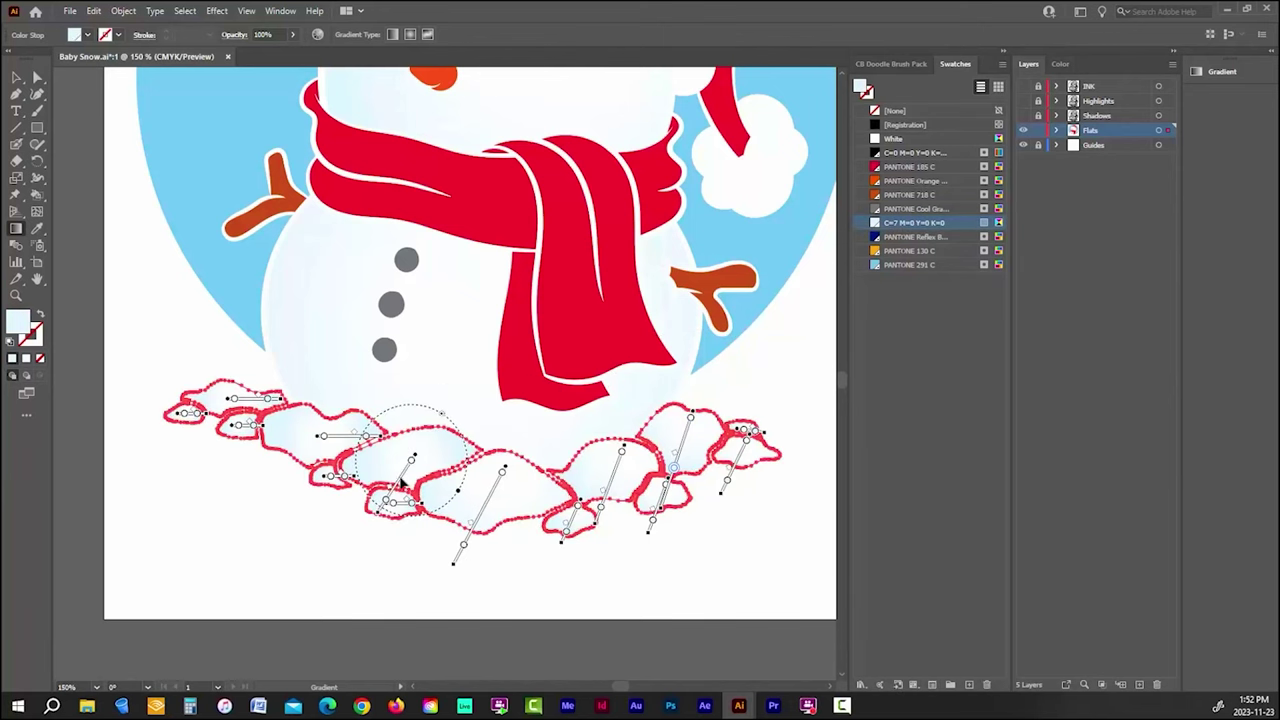
{"action": "mouse_move", "coordinate": [417, 467]}
{"action": "left_mouse_down"}
{"action": "mouse_move", "coordinate": [423, 450]}
{"action": "mouse_move", "coordinate": [413, 490]}
{"action": "left_mouse_up"}
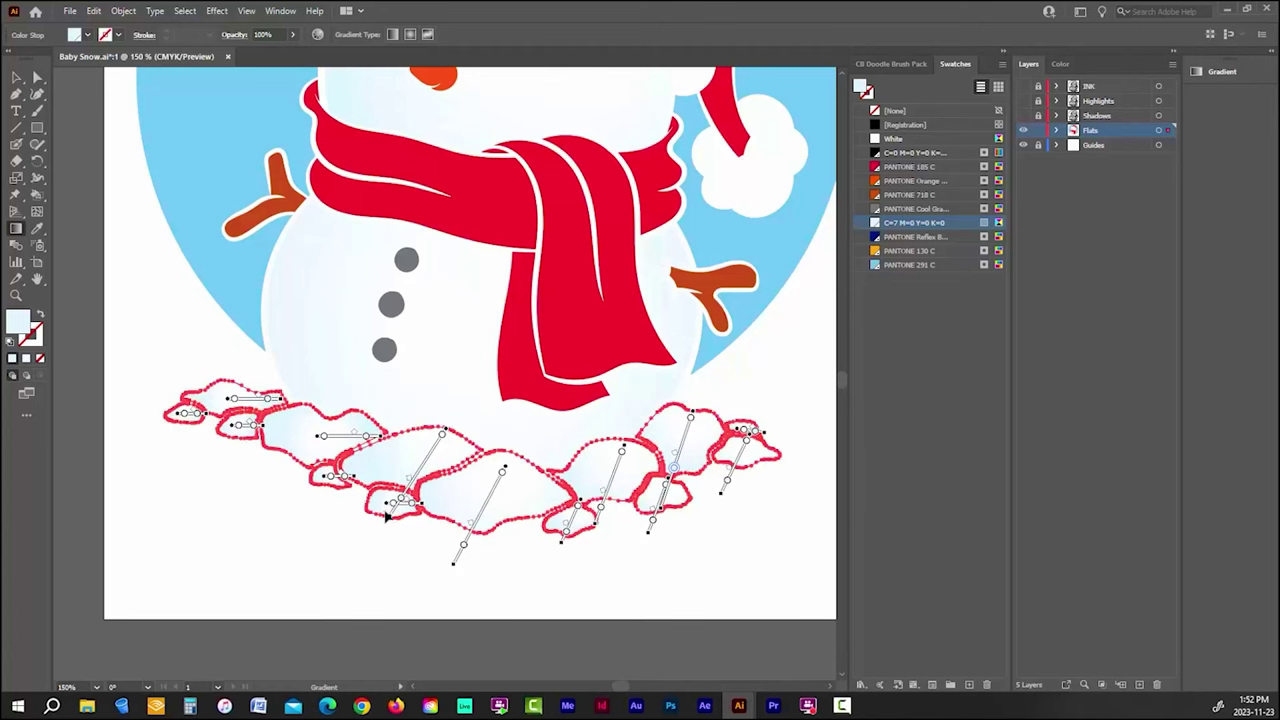
Step: Angle the gradients of the three left-of-centre snow clumps toward their lower left, shifting the larger clump's gradient slightly left
{"action": "left_click_drag", "start_coordinate": [425, 500], "coordinate": [382, 518]}
{"action": "left_click_drag", "start_coordinate": [326, 434], "coordinate": [281, 495]}
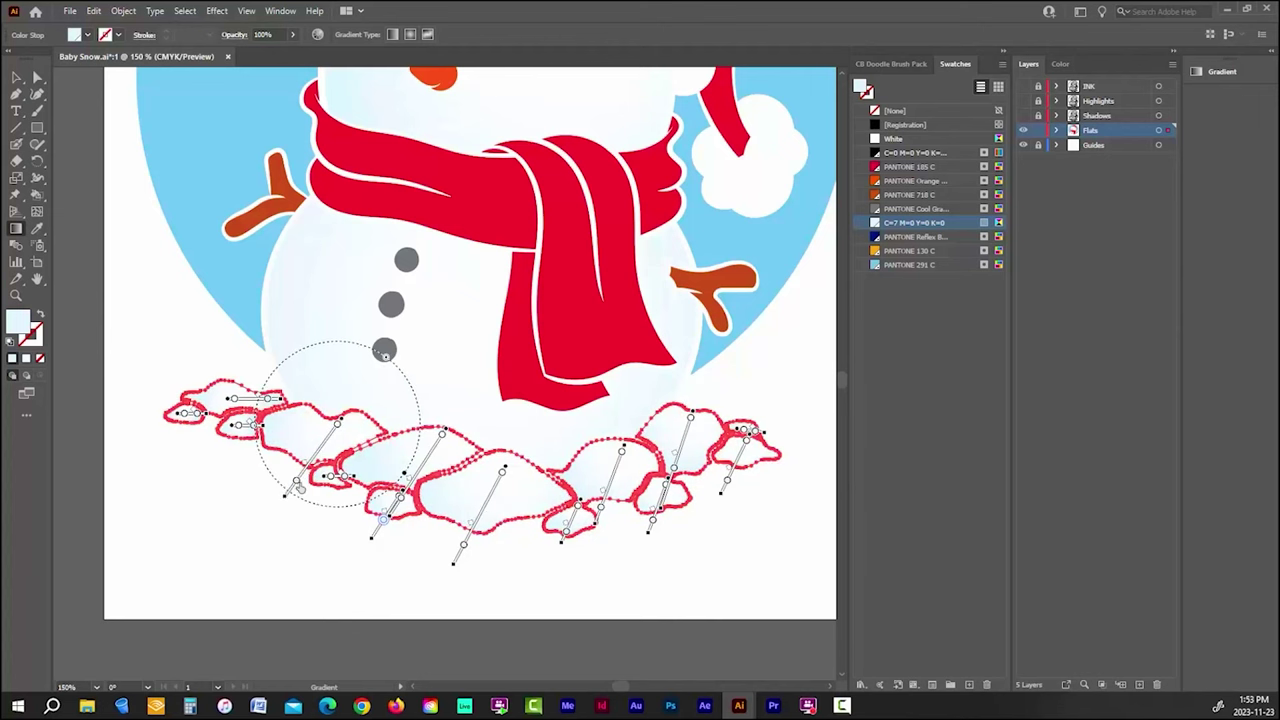
{"action": "scroll", "coordinate": [356, 541], "scroll_direction": "up", "scroll_amount": 2}
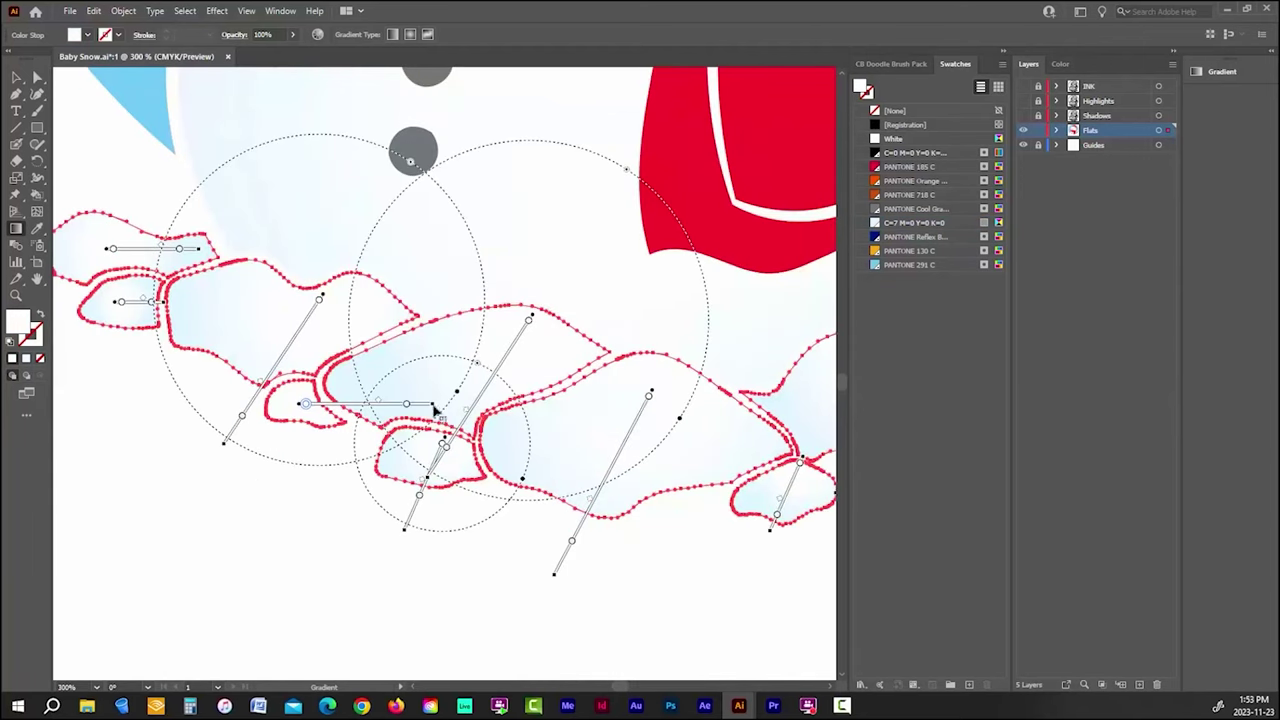
{"action": "mouse_move", "coordinate": [430, 404]}
{"action": "left_mouse_down"}
{"action": "mouse_move", "coordinate": [280, 506]}
{"action": "mouse_move", "coordinate": [255, 505]}
{"action": "mouse_move", "coordinate": [277, 490]}
{"action": "mouse_move", "coordinate": [303, 406]}
{"action": "mouse_move", "coordinate": [285, 437]}
{"action": "left_mouse_up"}
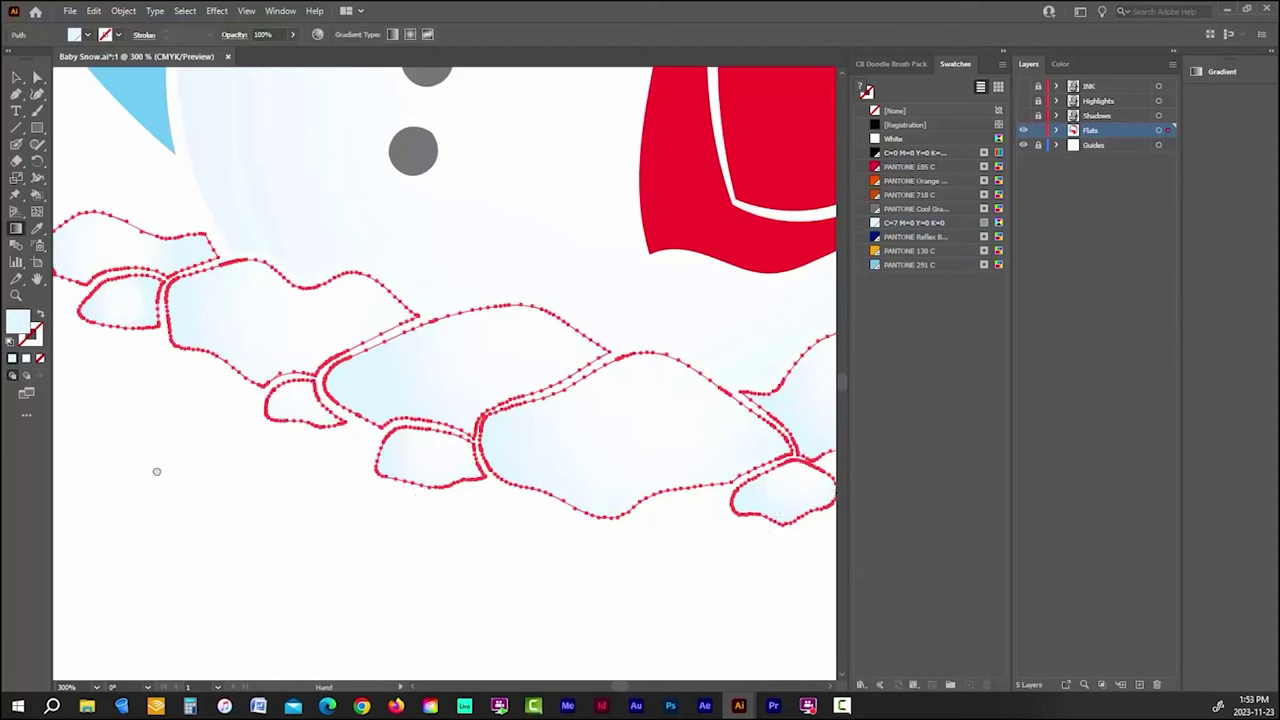
{"action": "left_click_drag", "start_coordinate": [154, 471], "coordinate": [449, 588]}
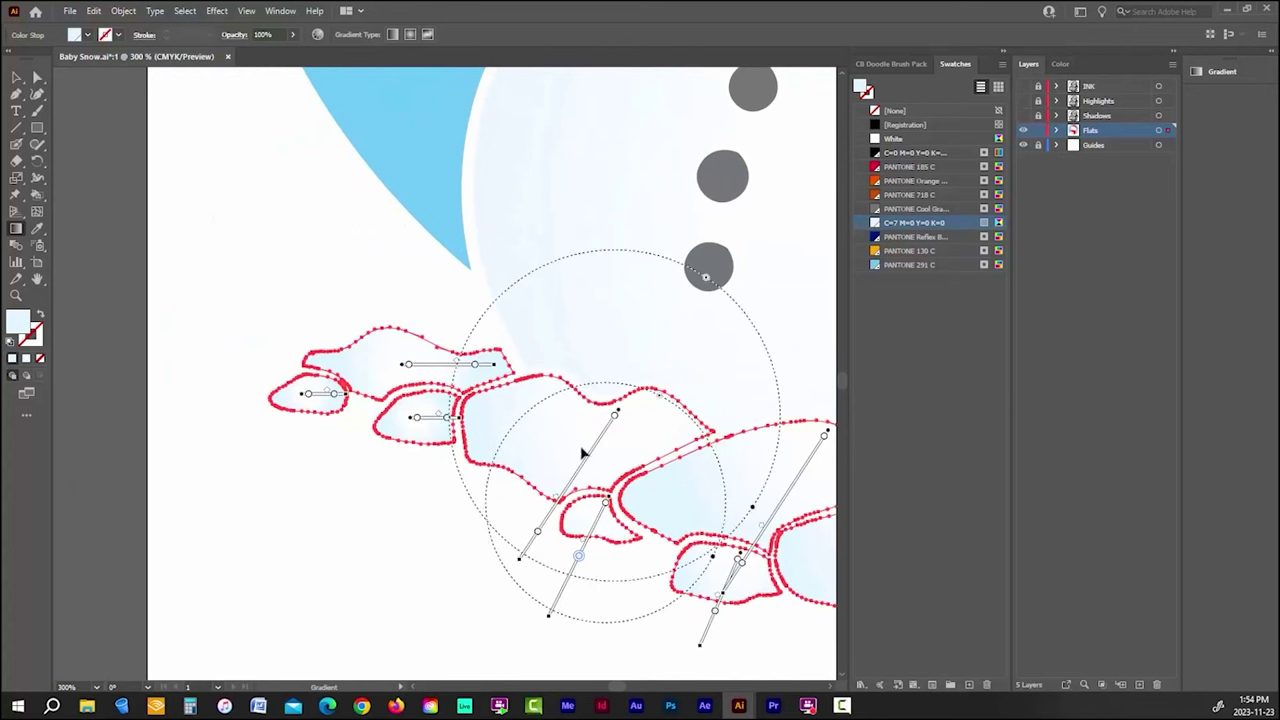
{"action": "left_click_drag", "start_coordinate": [584, 453], "coordinate": [566, 443]}
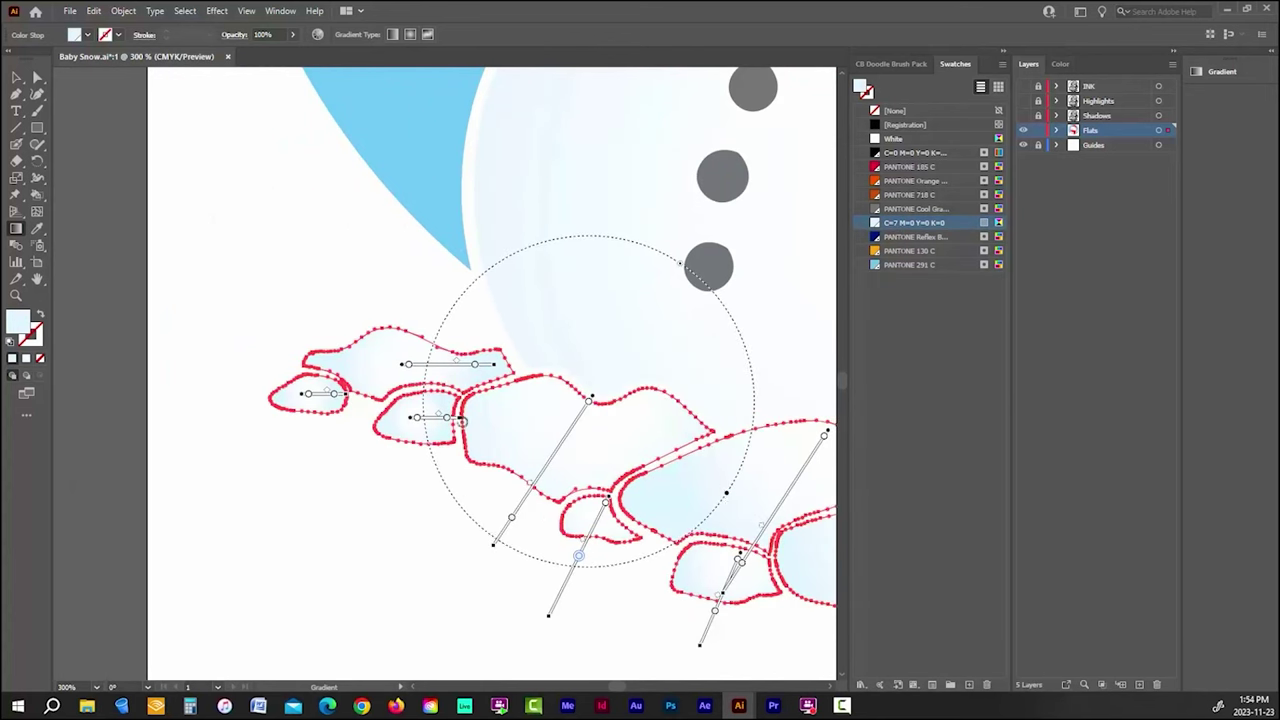
Step: Angle the gradients of the three leftmost snow clumps toward their lower left, raising the upper clump's gradient, and deselect the clumps
{"action": "mouse_move", "coordinate": [462, 426]}
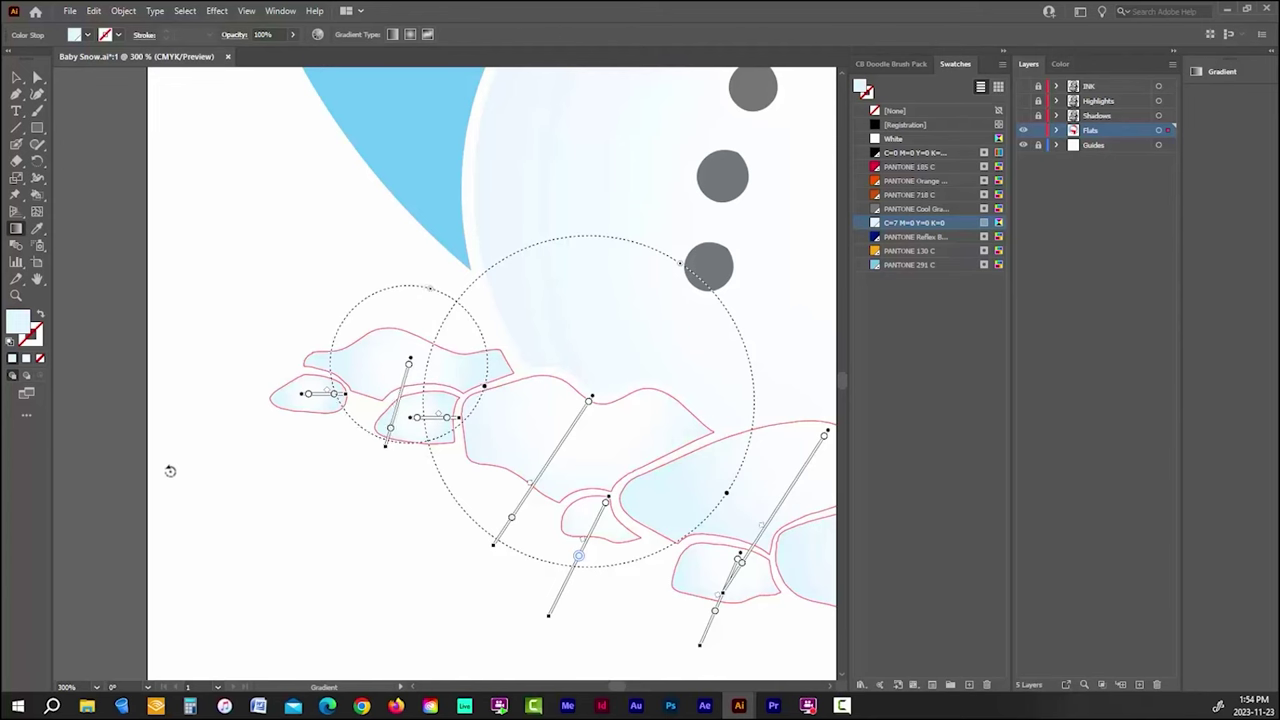
{"action": "left_click", "coordinate": [367, 390]}
{"action": "mouse_move", "coordinate": [398, 386]}
{"action": "left_mouse_down"}
{"action": "mouse_move", "coordinate": [391, 366]}
{"action": "mouse_move", "coordinate": [343, 452]}
{"action": "left_mouse_up"}
{"action": "mouse_move", "coordinate": [462, 422]}
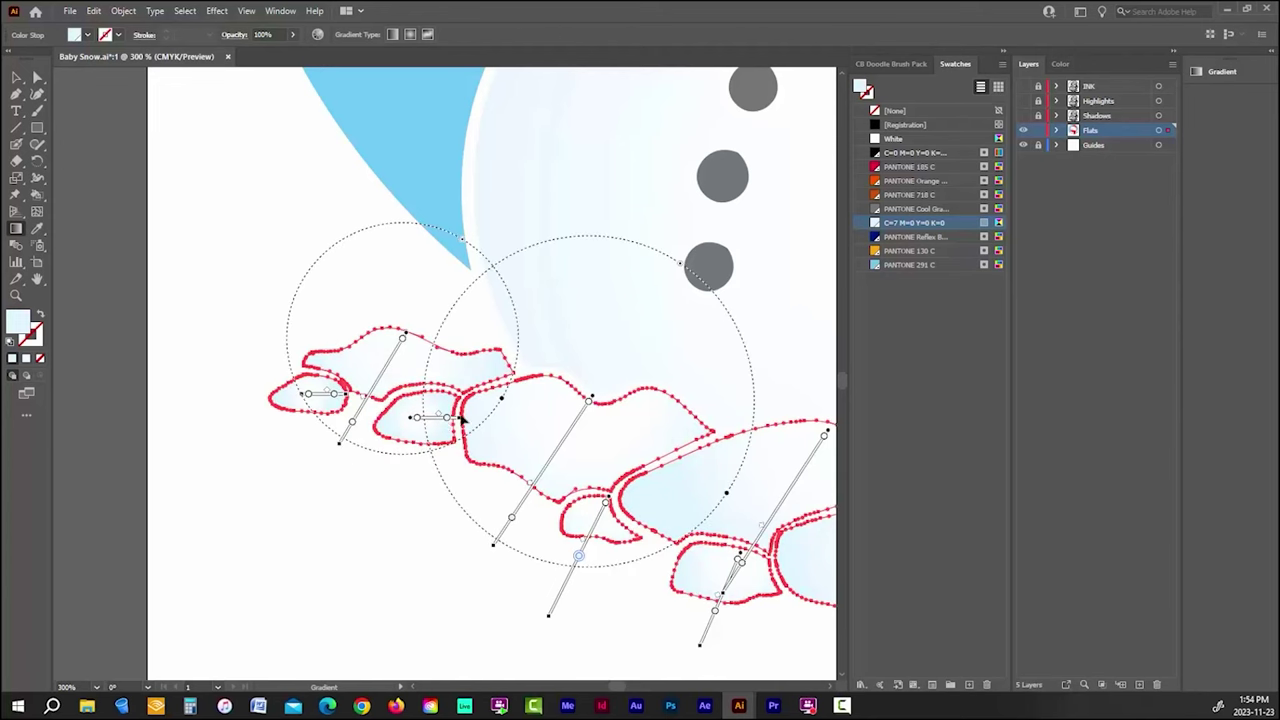
{"action": "mouse_move", "coordinate": [421, 424]}
{"action": "left_mouse_down"}
{"action": "mouse_move", "coordinate": [318, 545]}
{"action": "mouse_move", "coordinate": [440, 410]}
{"action": "mouse_move", "coordinate": [429, 421]}
{"action": "left_mouse_up"}
{"action": "left_click_drag", "start_coordinate": [350, 400], "coordinate": [295, 447]}
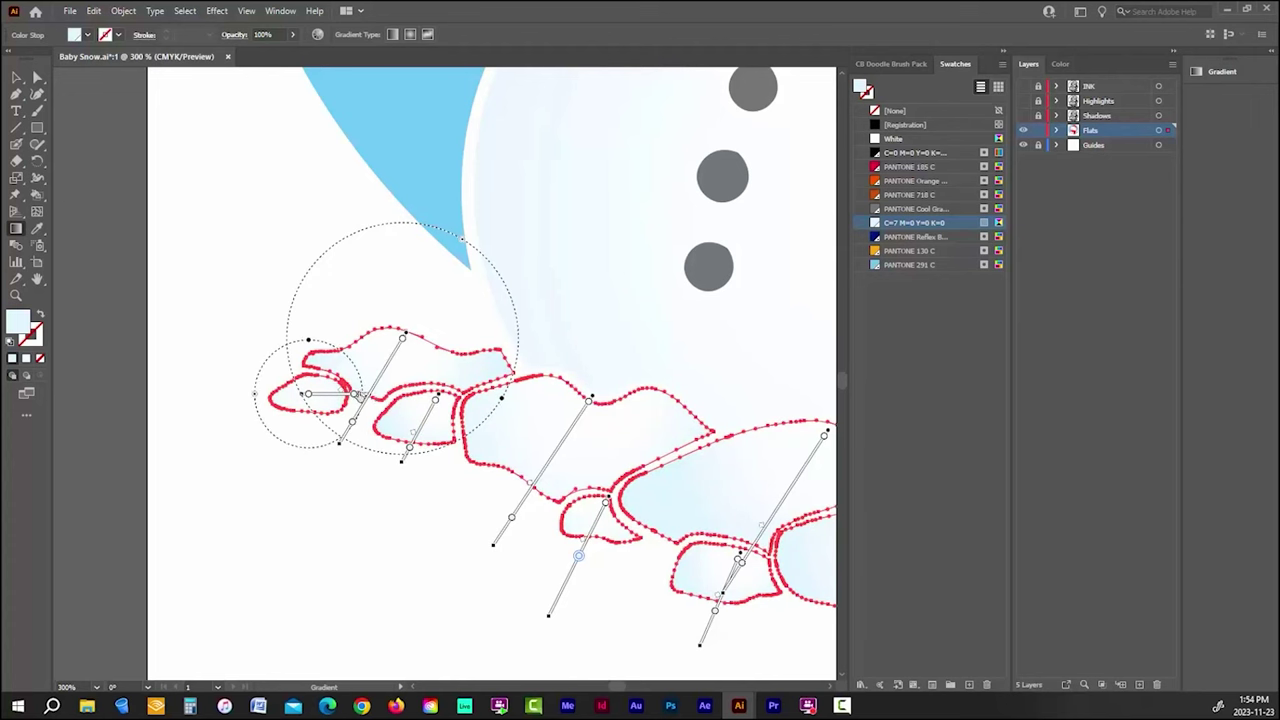
{"action": "mouse_move", "coordinate": [321, 404]}
{"action": "left_mouse_down"}
{"action": "mouse_move", "coordinate": [263, 474]}
{"action": "mouse_move", "coordinate": [312, 477]}
{"action": "mouse_move", "coordinate": [229, 509]}
{"action": "mouse_move", "coordinate": [300, 415]}
{"action": "left_mouse_up"}
{"action": "left_click", "coordinate": [14, 78]}
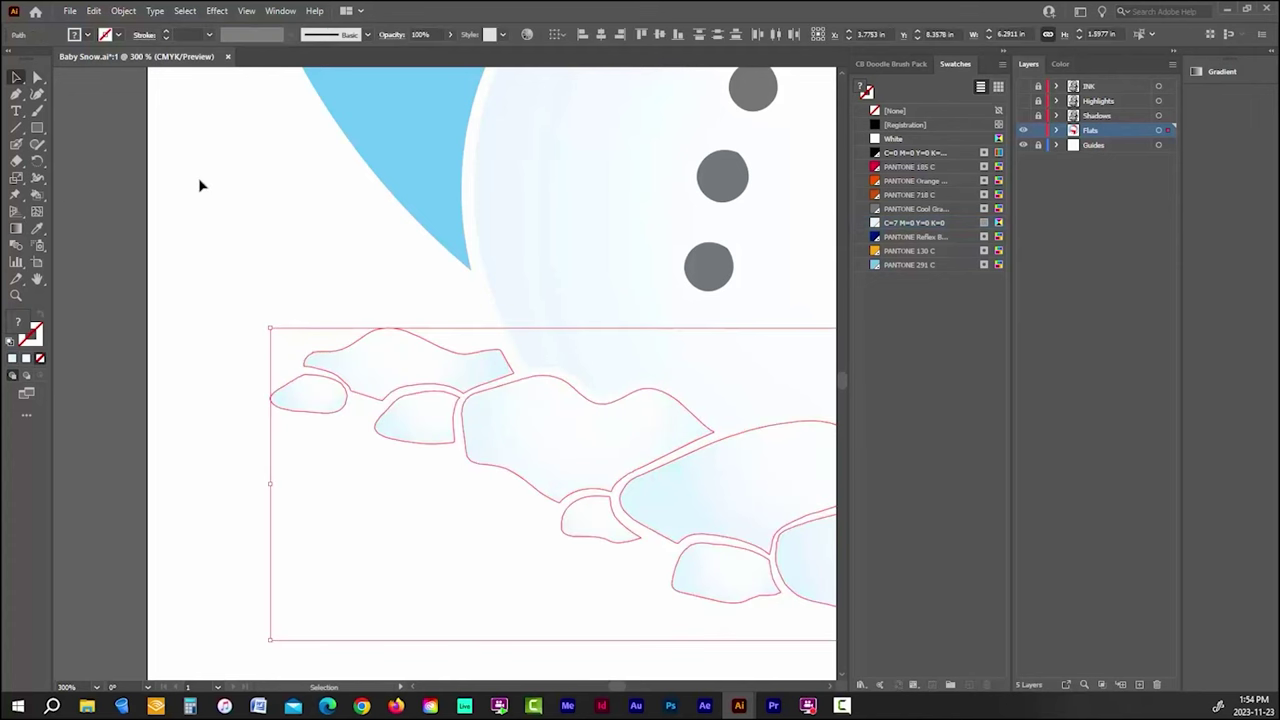
{"action": "left_click", "coordinate": [246, 480]}
Step: Show the INK layer over the locked Flats layer and save the document
{"action": "key", "text": "ctrl+1"}
{"action": "key", "text": "ctrl+0"}
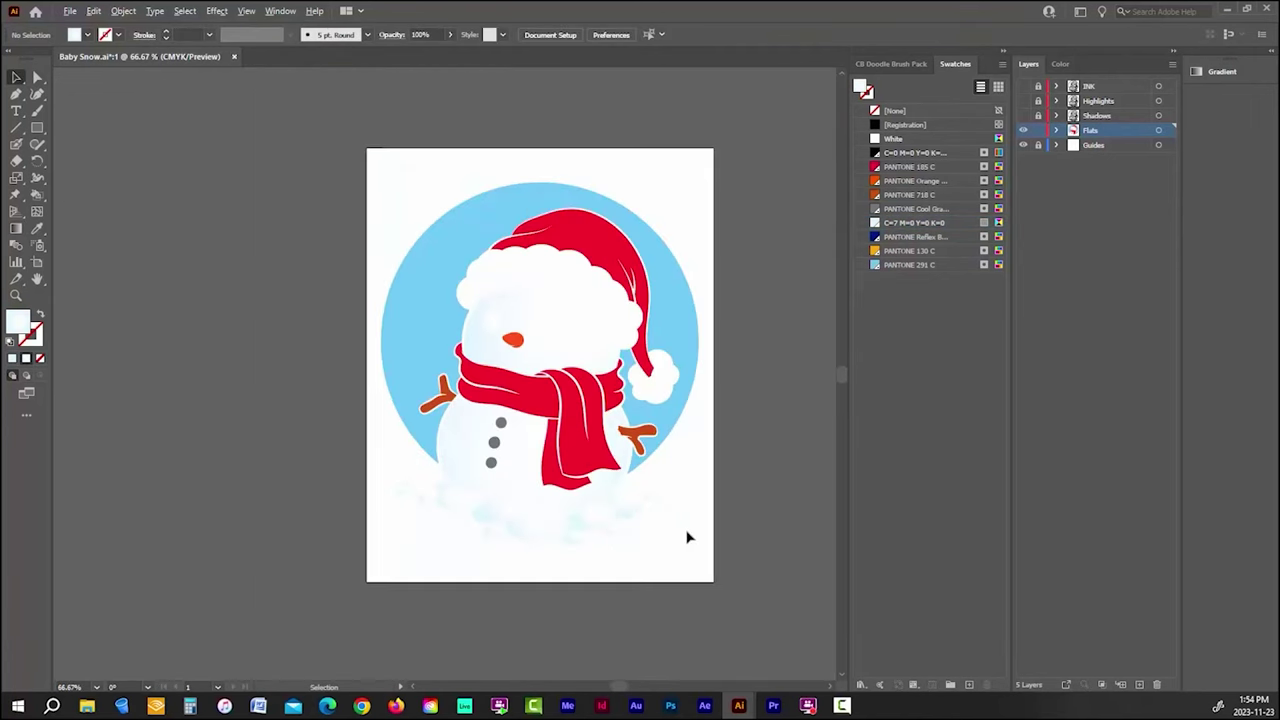
{"action": "left_click", "coordinate": [246, 11]}
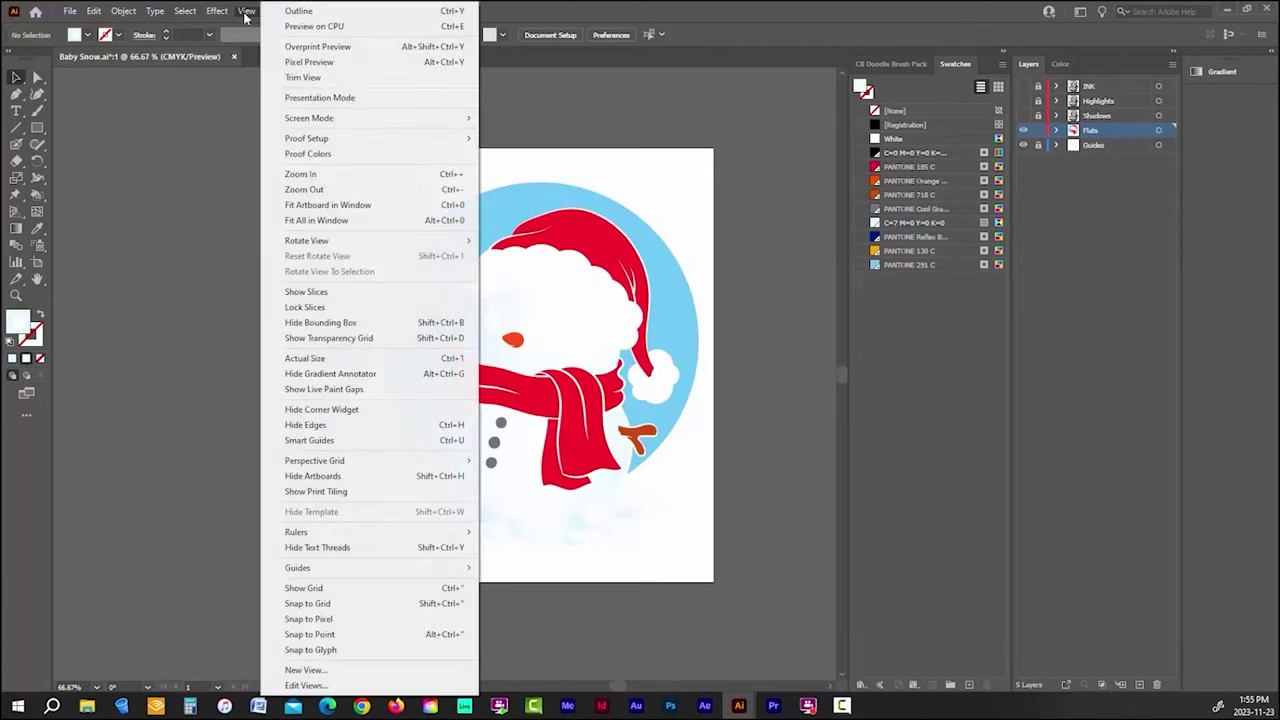
{"action": "left_click", "coordinate": [306, 219]}
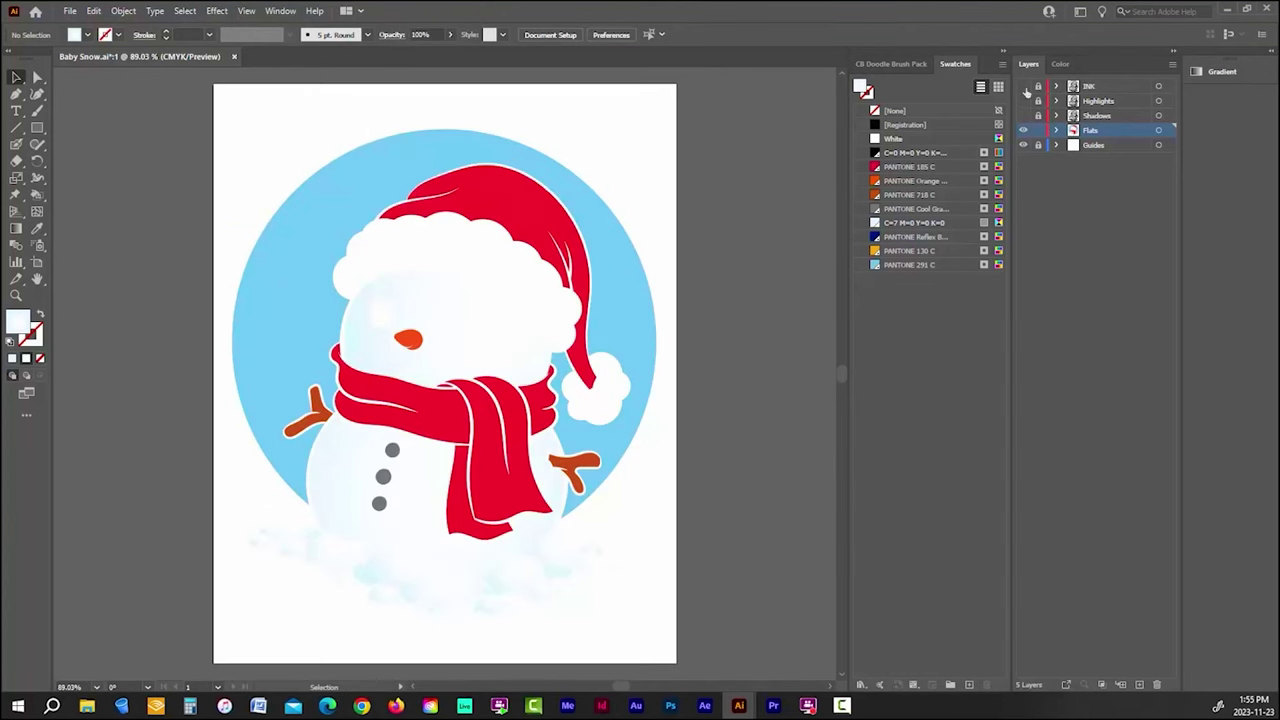
{"action": "left_click", "coordinate": [1022, 87]}
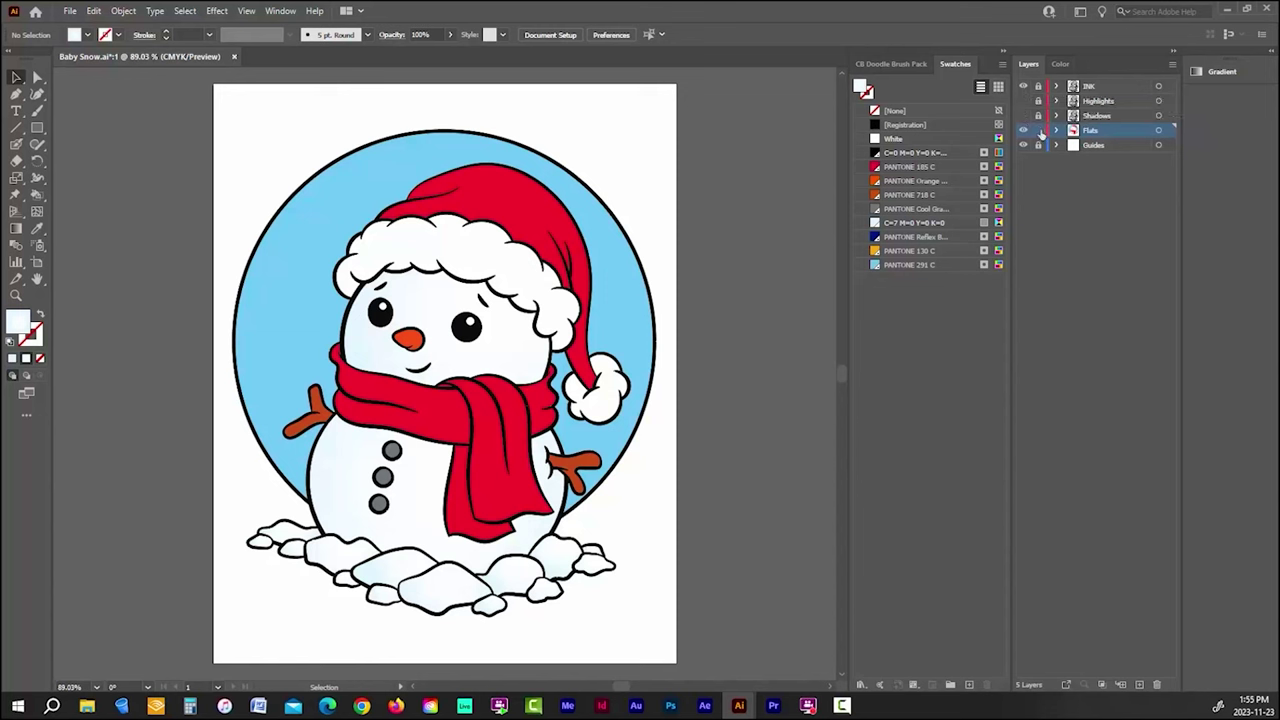
{"action": "left_click", "coordinate": [70, 11]}
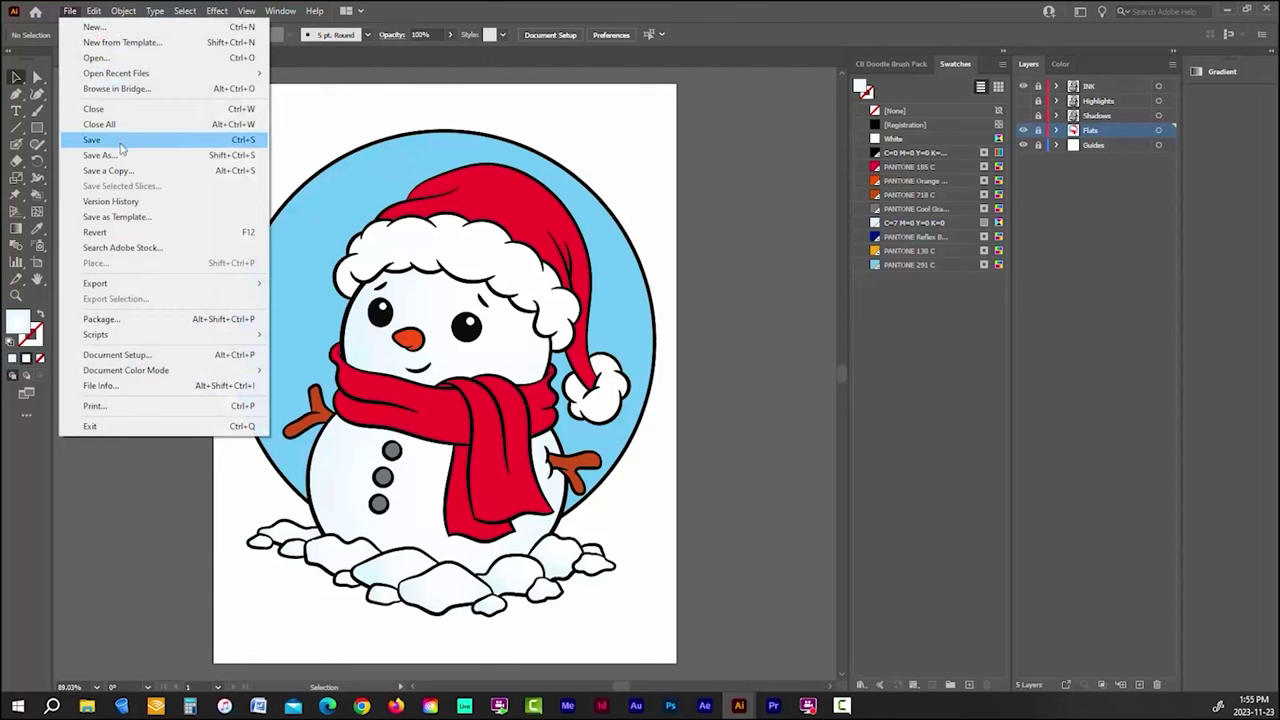
{"action": "left_click", "coordinate": [120, 148]}
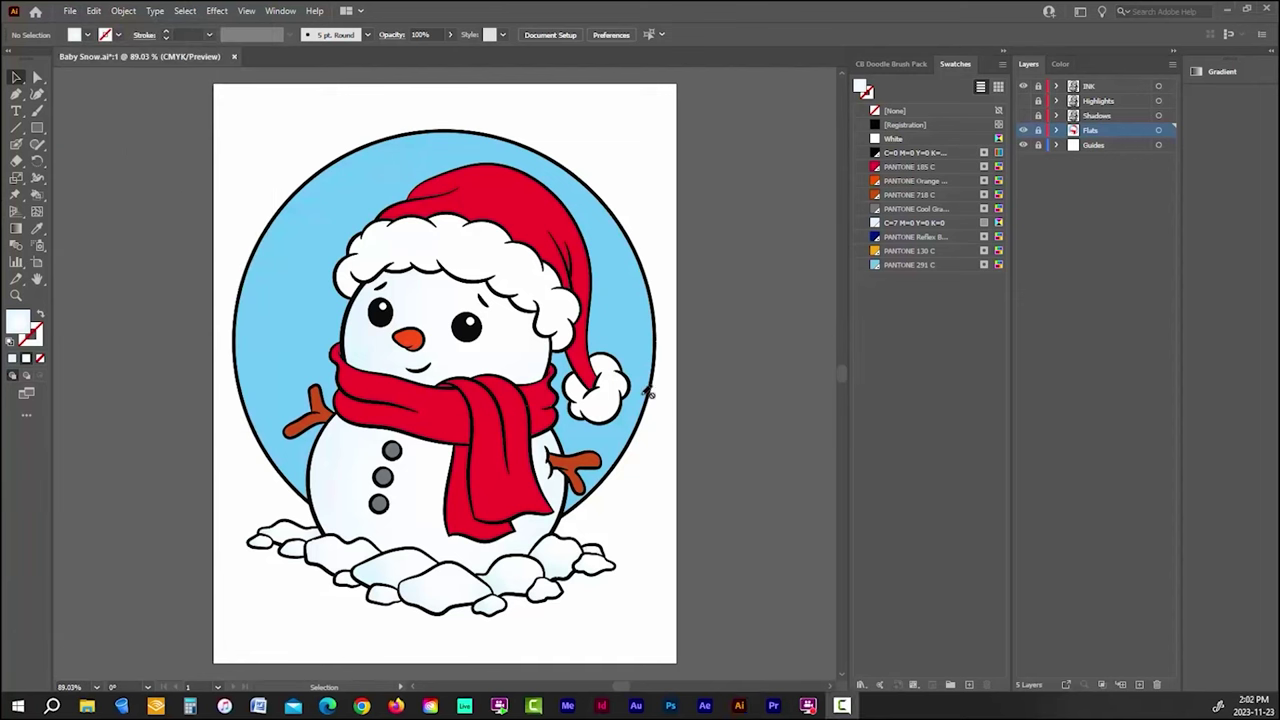
Step: Delete the black outline of the blue background circle from the unlocked INK layer, and lock that layer again
{"action": "left_click", "coordinate": [1083, 87]}
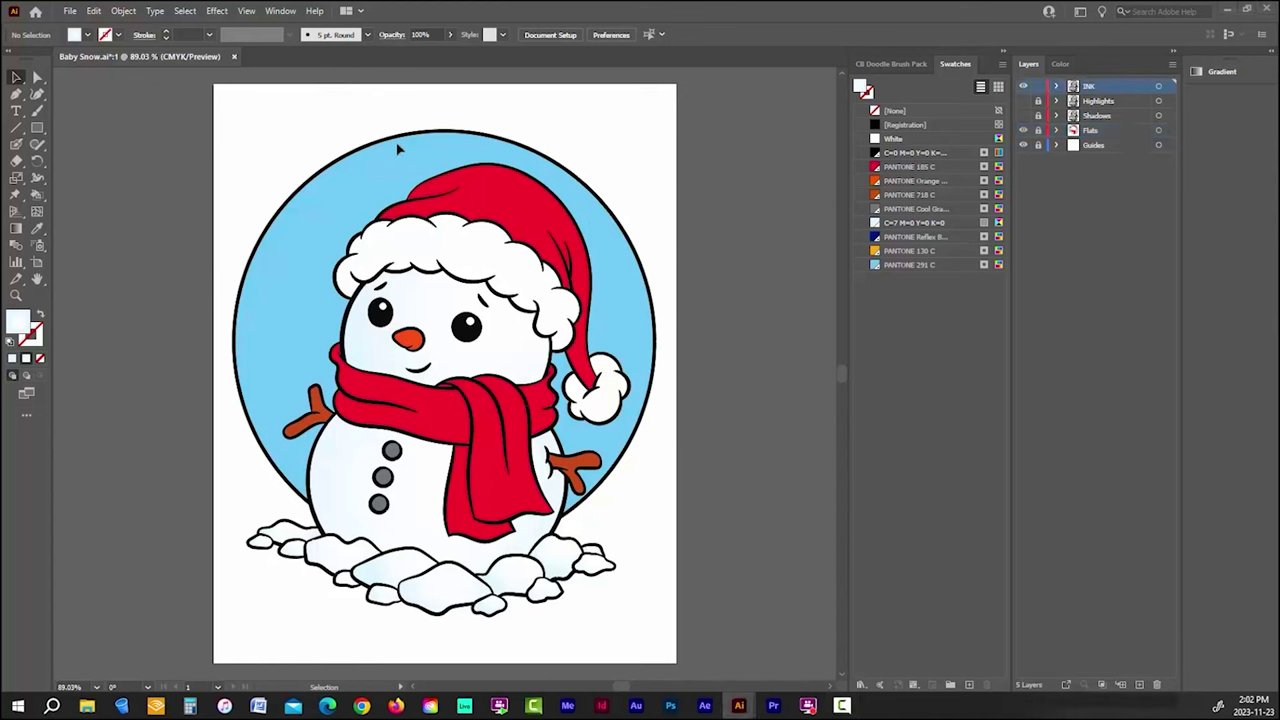
{"action": "left_click", "coordinate": [37, 77]}
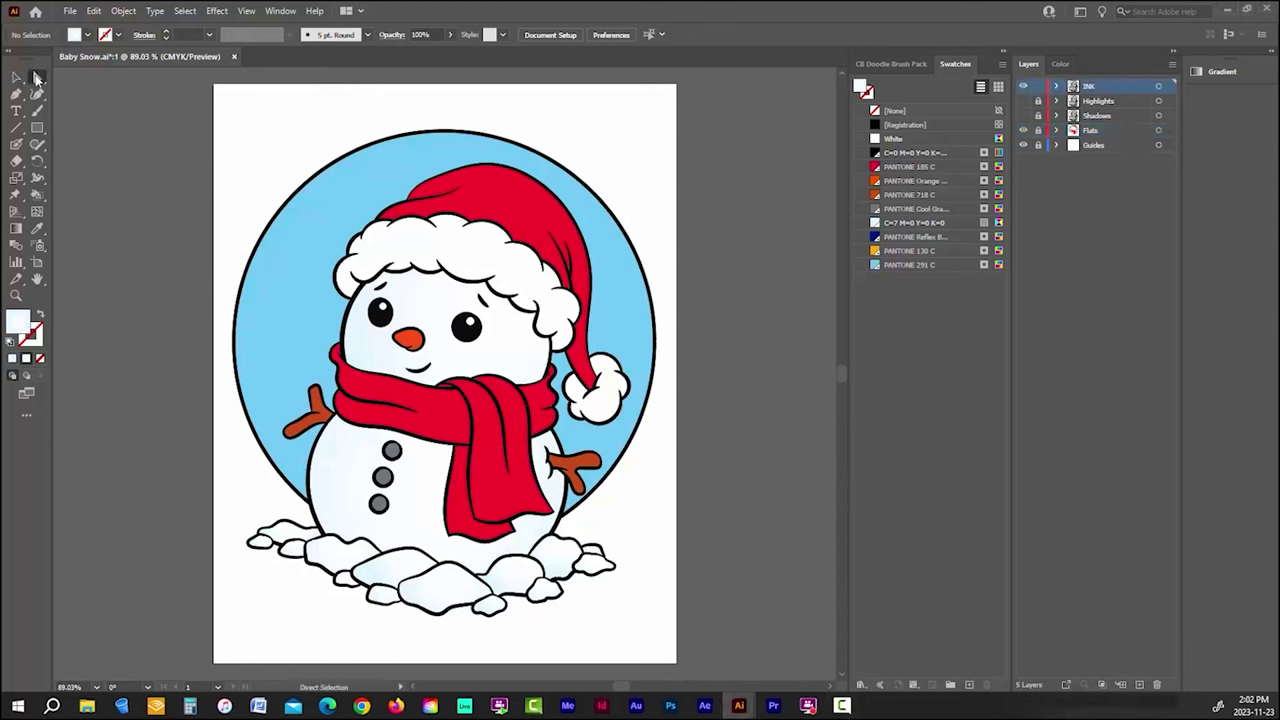
{"action": "left_click", "coordinate": [618, 227]}
{"action": "key", "text": "Delete"}
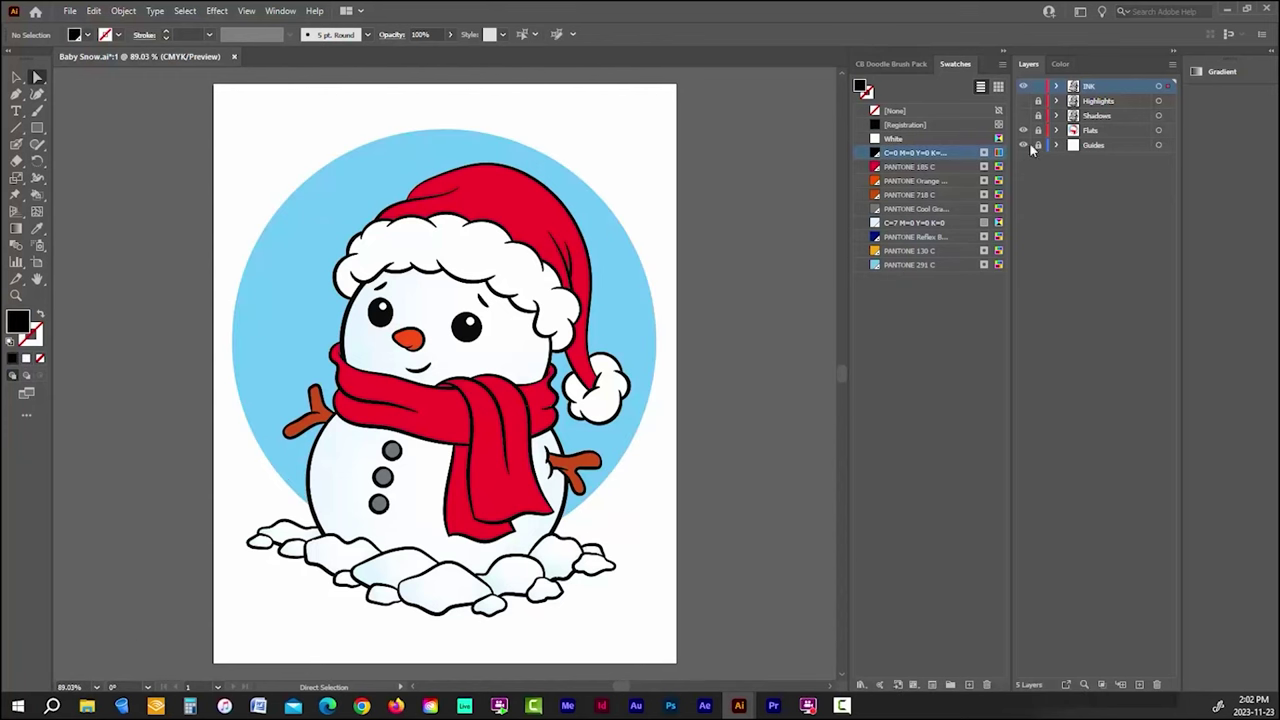
{"action": "left_click", "coordinate": [1036, 88]}
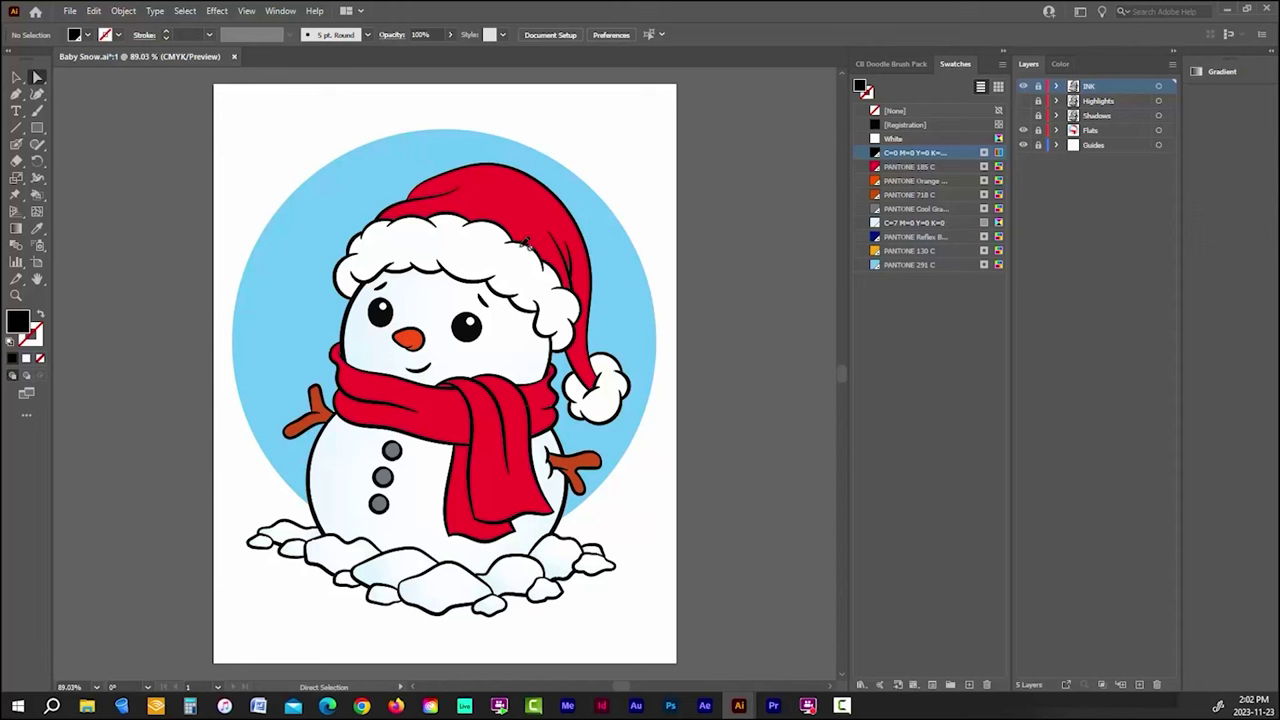
Step: Hide the INK and Flats layers and show the Shadows layer
{"action": "left_click", "coordinate": [1024, 87]}
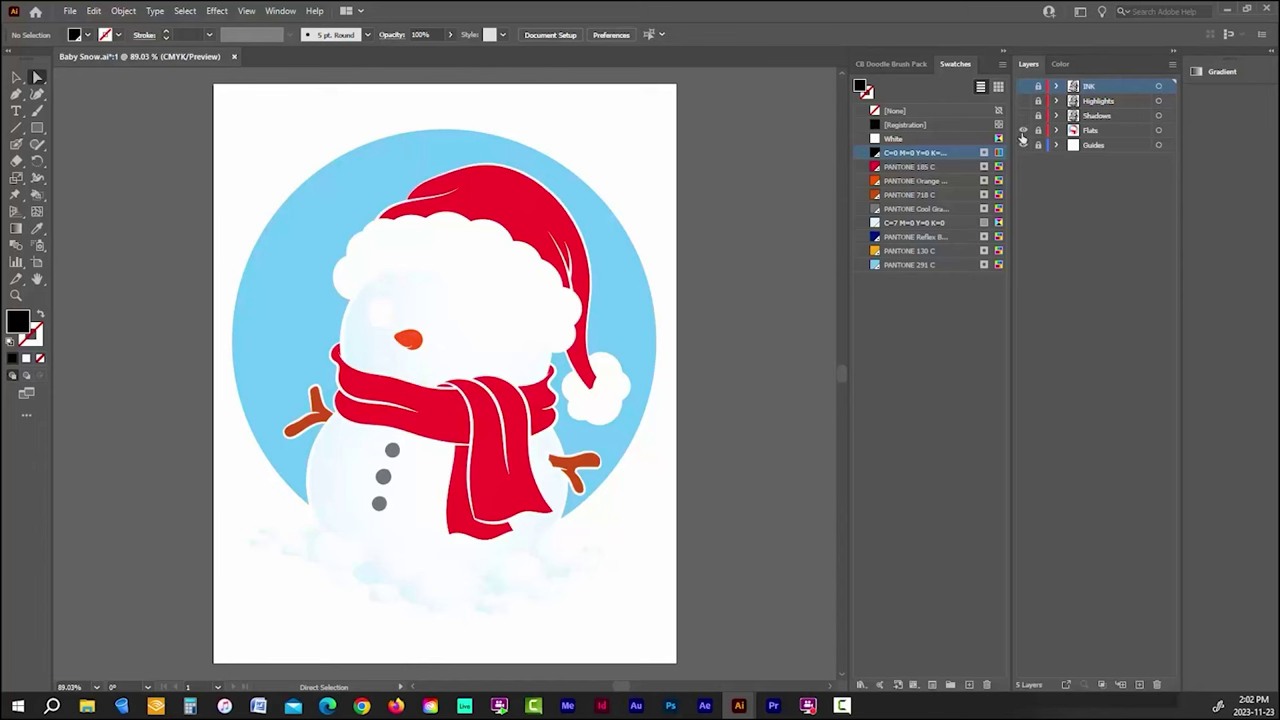
{"action": "left_click", "coordinate": [1023, 133]}
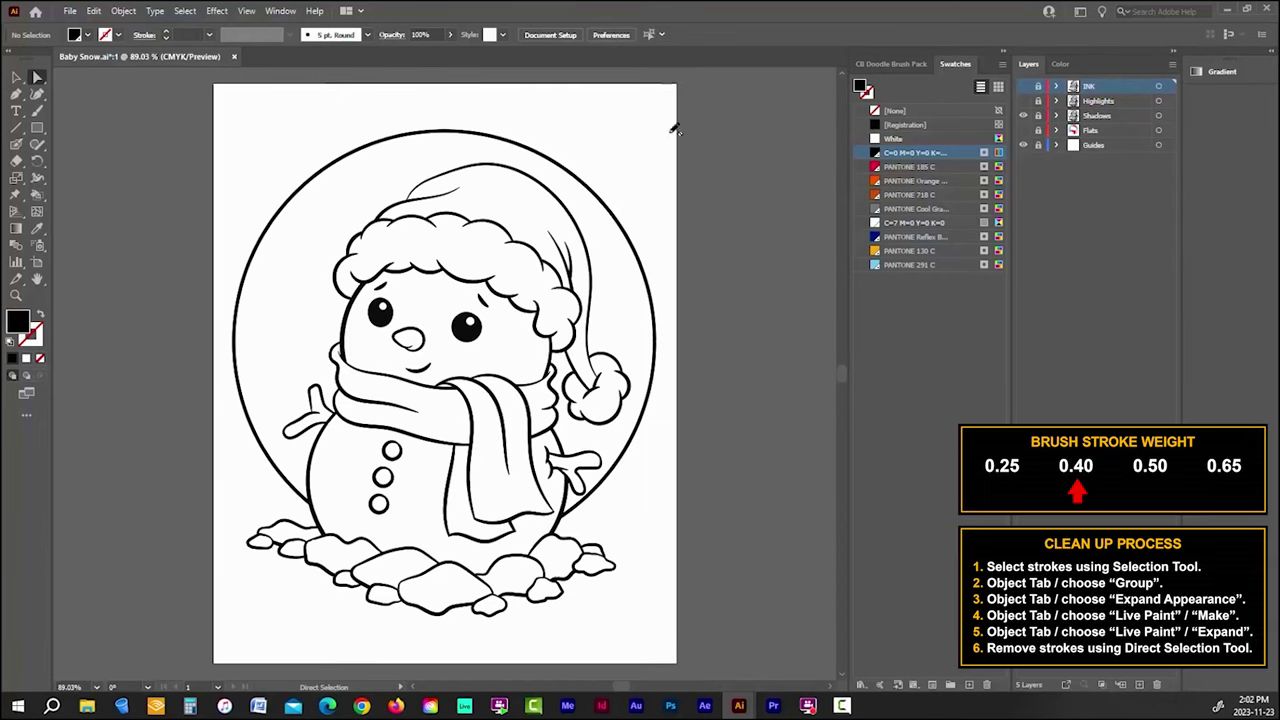
Step: Choose the double-tapered brush from the CB Doodle Brush Pack with a 0.25 pt stroke, and activate the unlocked Shadows layer
{"action": "left_click", "coordinate": [893, 64]}
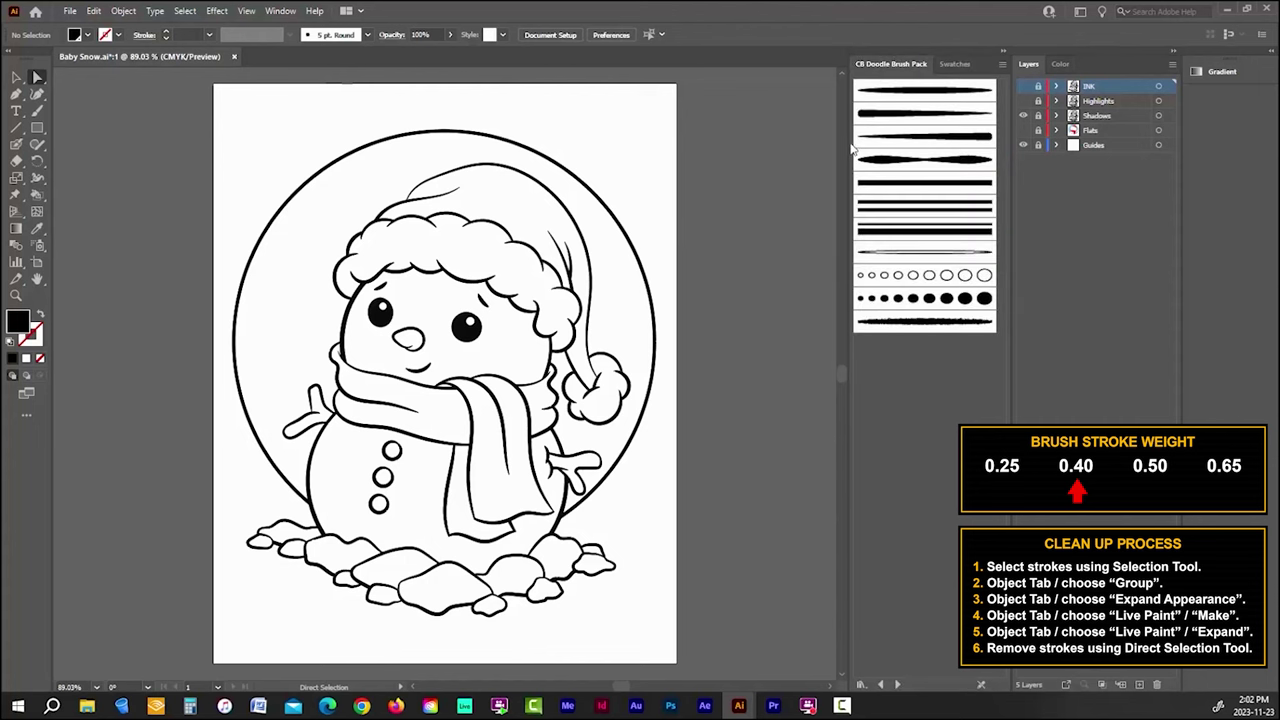
{"action": "left_click", "coordinate": [899, 90]}
{"action": "left_click", "coordinate": [926, 92]}
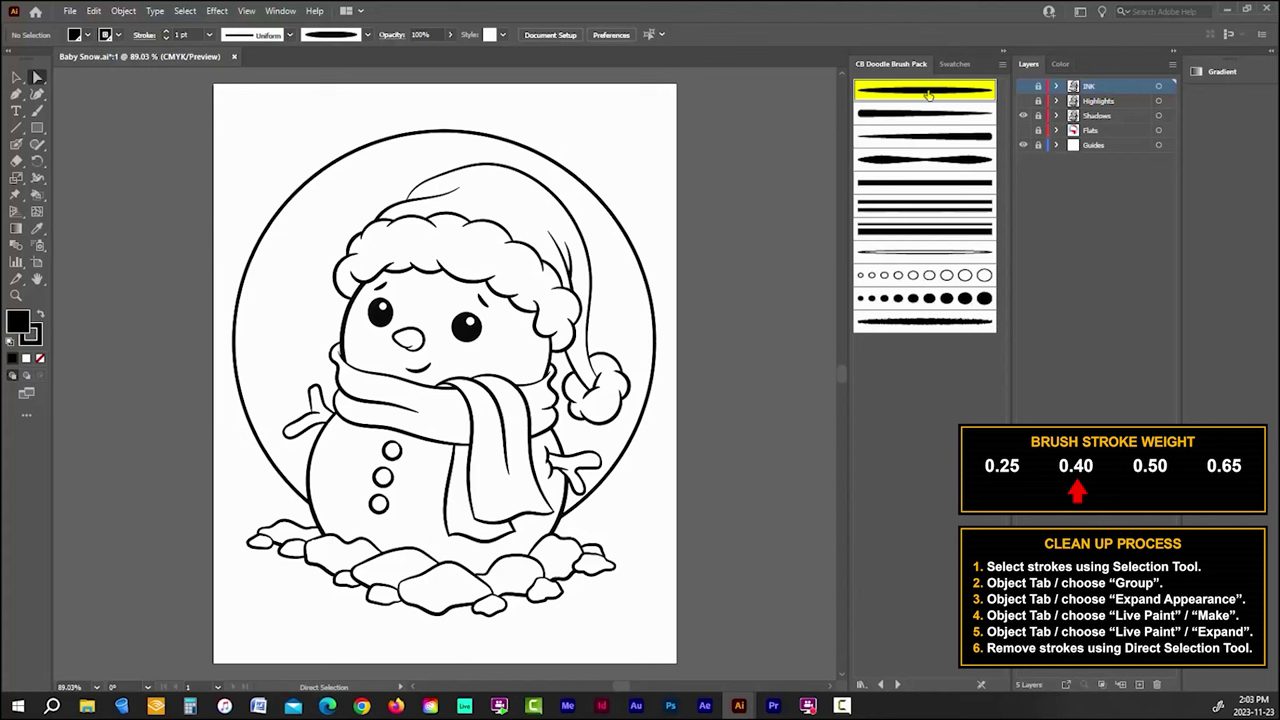
{"action": "left_click", "coordinate": [165, 38]}
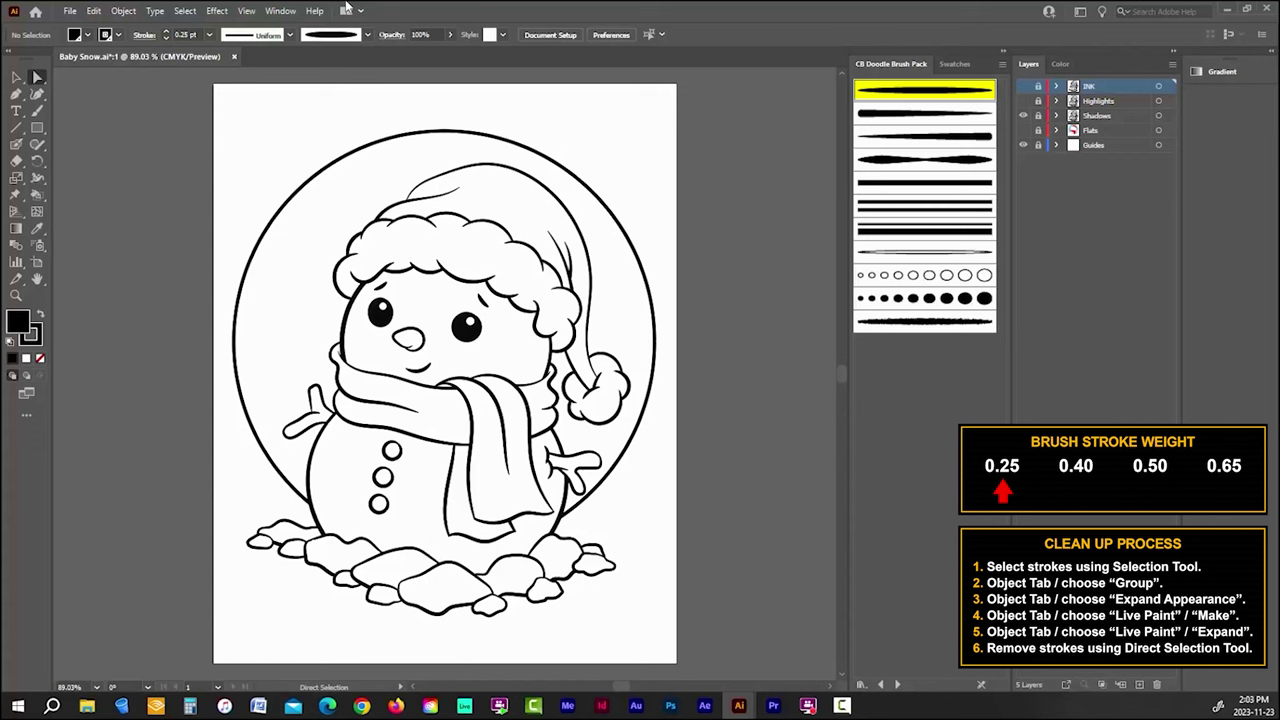
{"action": "left_click", "coordinate": [1022, 117]}
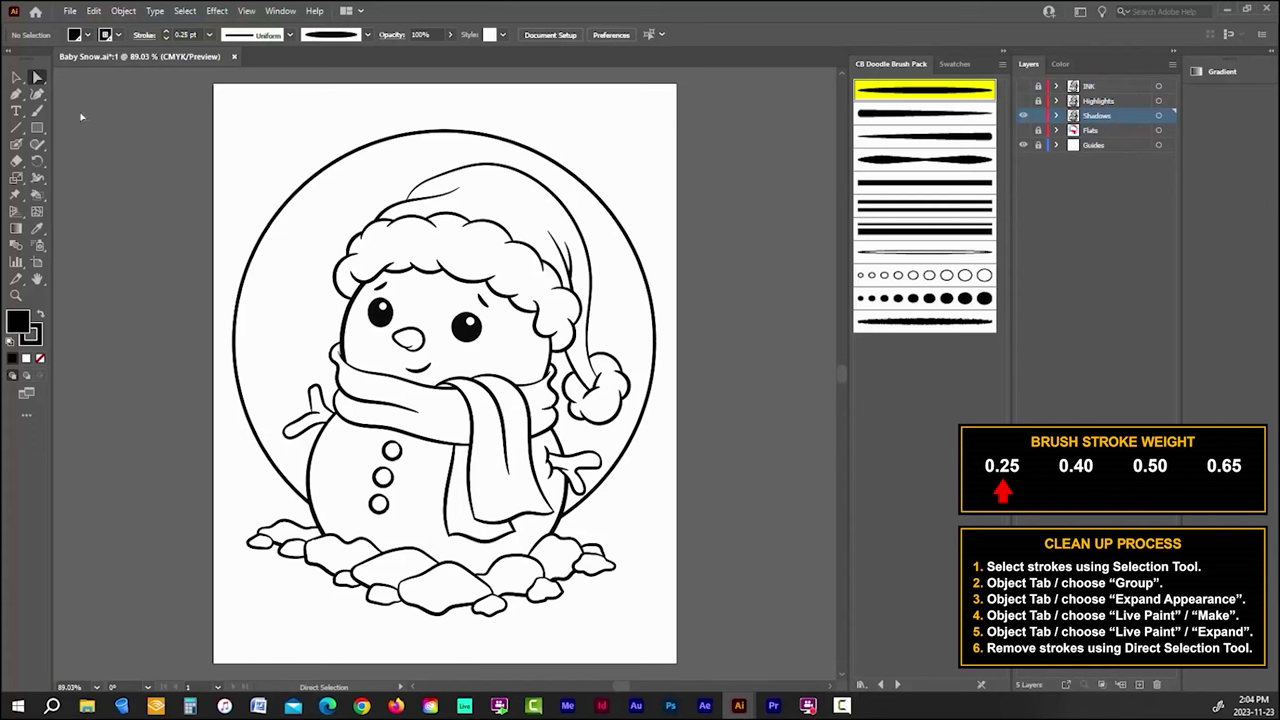
Step: Set the Paintbrush options to Smooth fidelity, with new-stroke fill and Keep Selected off, and Edit Selected Paths within 12 pixels
{"action": "left_click", "coordinate": [36, 112]}
{"action": "key", "text": "ctrl+1"}
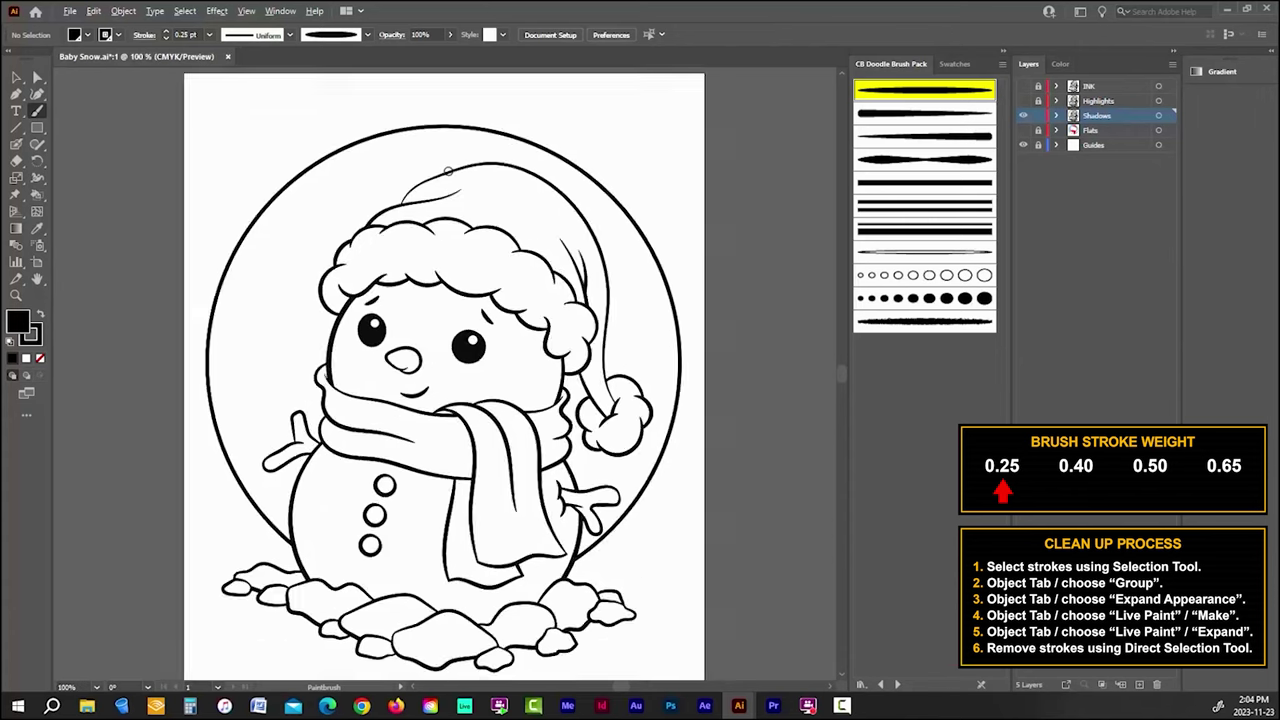
{"action": "scroll", "coordinate": [448, 171], "scroll_direction": "up", "scroll_amount": 1}
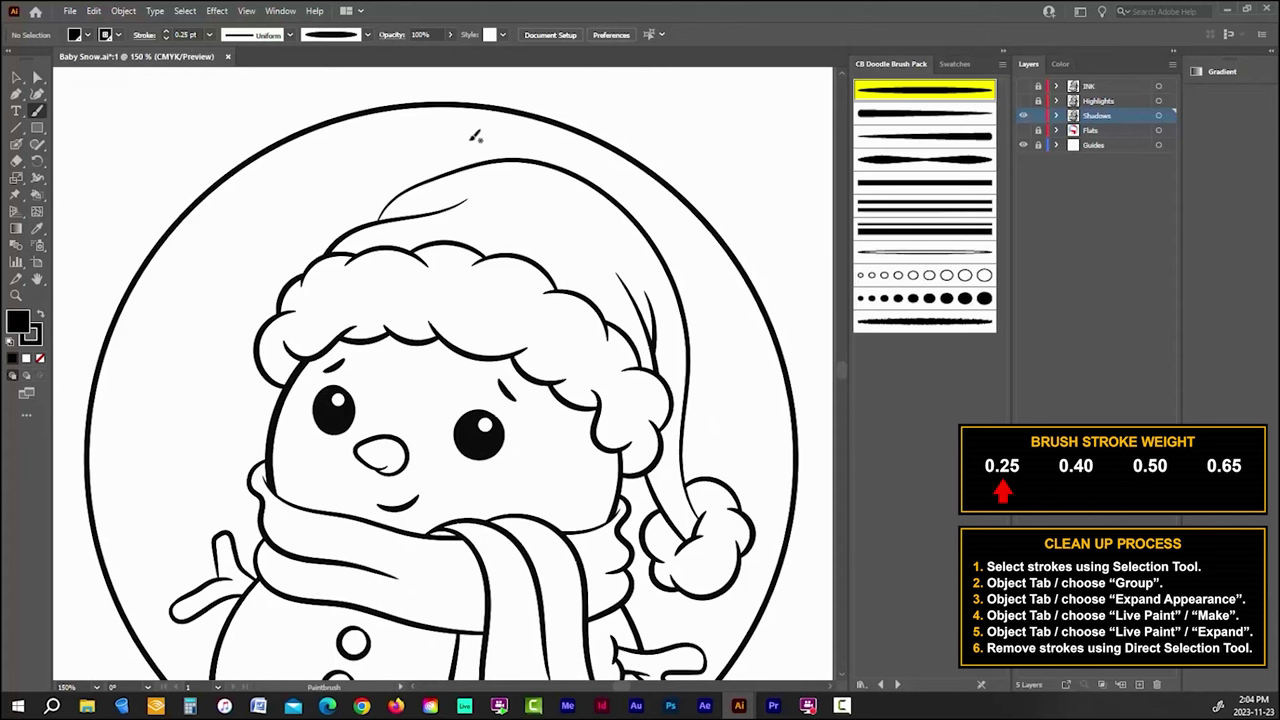
{"action": "double_click", "coordinate": [37, 111]}
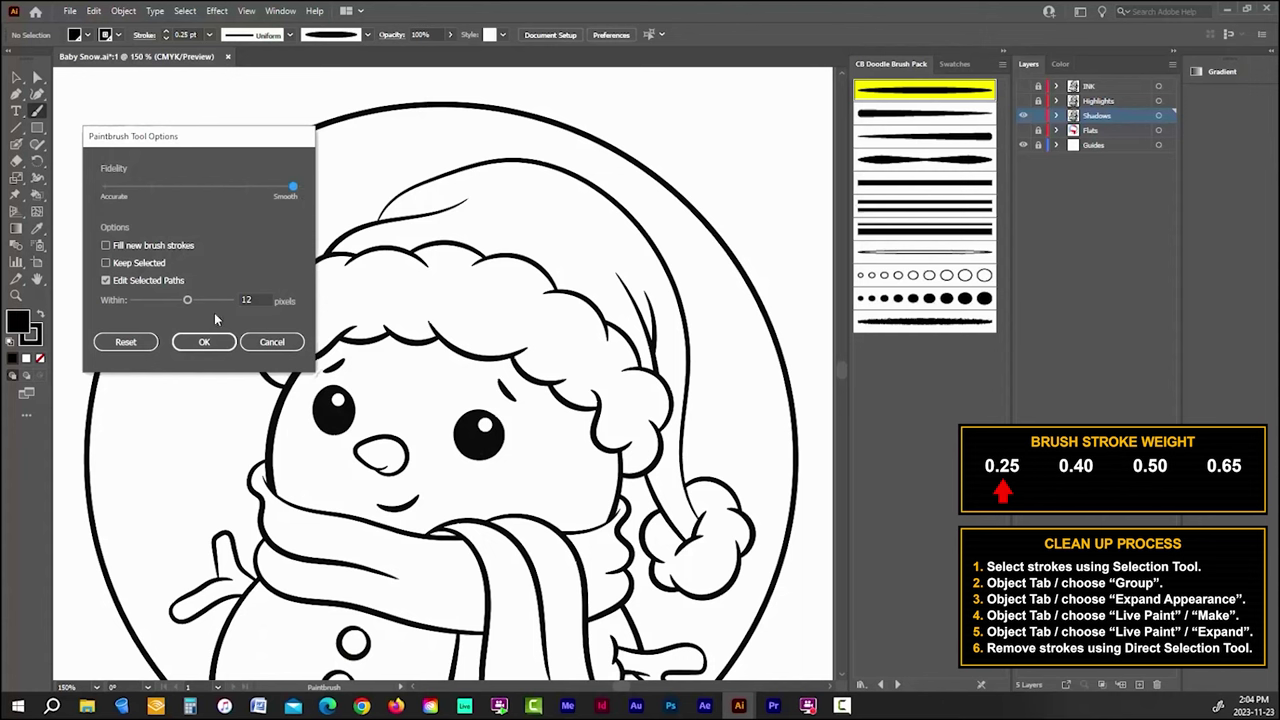
{"action": "left_click", "coordinate": [204, 342]}
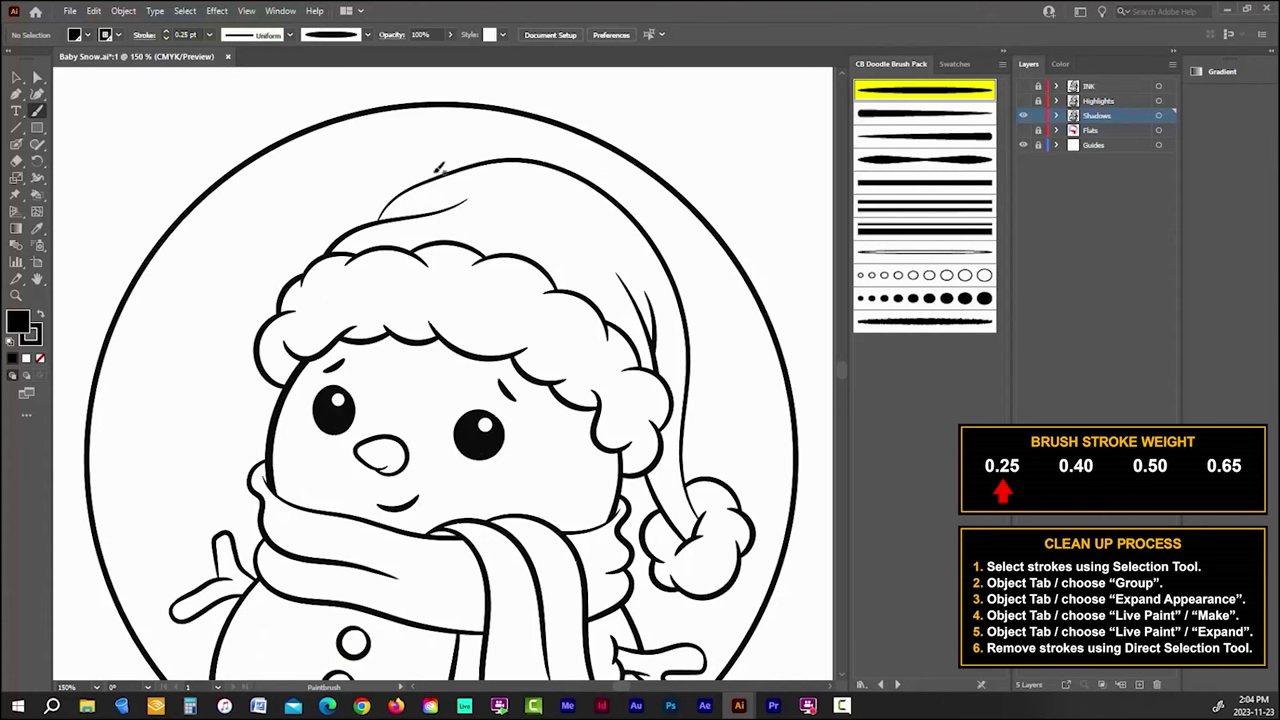
Step: Paint shadow contour lines on the hat's fold, tail and pom-pom, and scalloped ones along the fur brim
{"action": "mouse_move", "coordinate": [470, 205]}
{"action": "left_mouse_down"}
{"action": "mouse_move", "coordinate": [444, 232]}
{"action": "mouse_move", "coordinate": [464, 201]}
{"action": "left_mouse_up"}
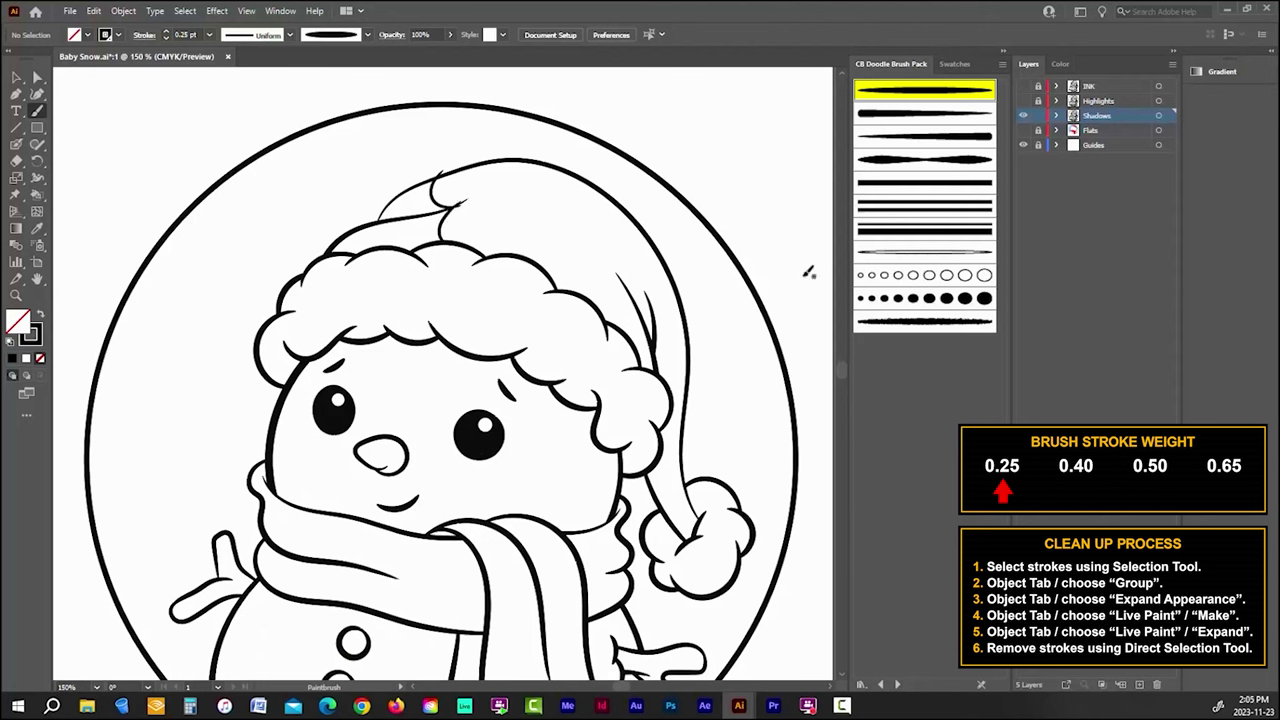
{"action": "mouse_move", "coordinate": [660, 447]}
{"action": "left_mouse_down"}
{"action": "mouse_move", "coordinate": [676, 476]}
{"action": "mouse_move", "coordinate": [702, 487]}
{"action": "mouse_move", "coordinate": [691, 564]}
{"action": "mouse_move", "coordinate": [702, 577]}
{"action": "mouse_move", "coordinate": [730, 577]}
{"action": "mouse_move", "coordinate": [750, 522]}
{"action": "left_mouse_up"}
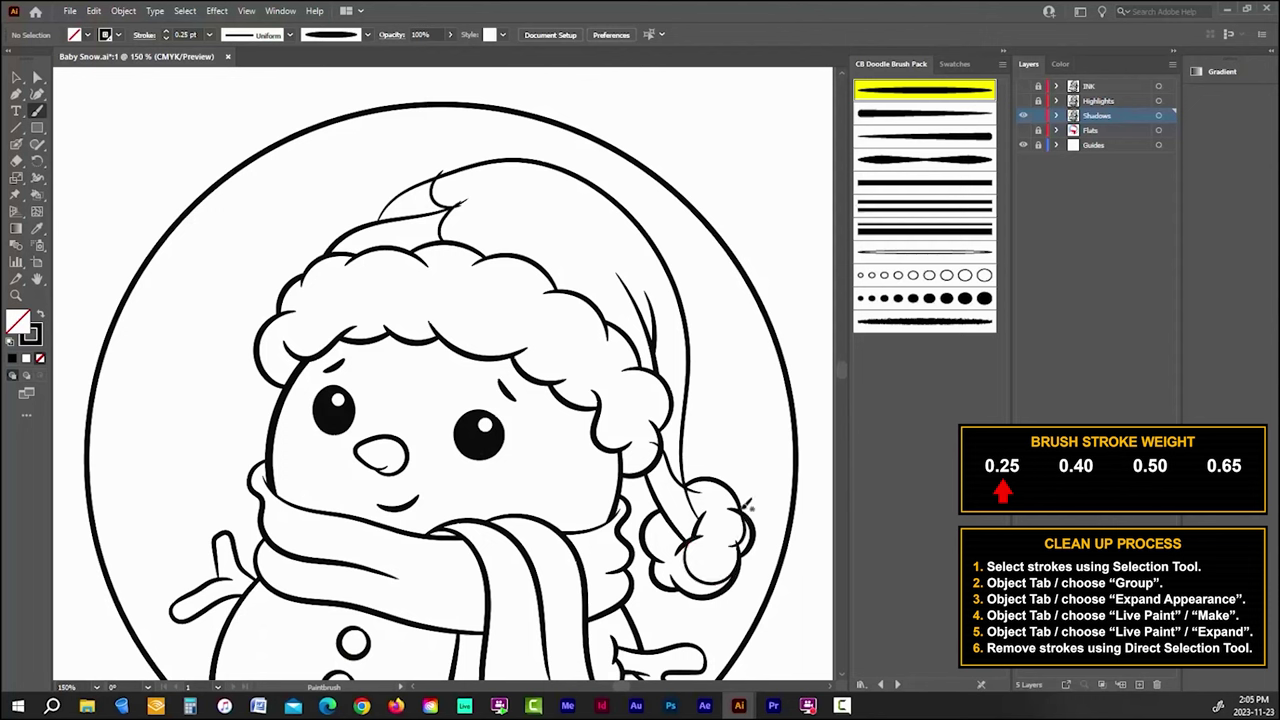
{"action": "left_click_drag", "start_coordinate": [343, 264], "coordinate": [344, 268]}
{"action": "mouse_move", "coordinate": [349, 313]}
{"action": "left_mouse_down"}
{"action": "mouse_move", "coordinate": [431, 310]}
{"action": "mouse_move", "coordinate": [479, 339]}
{"action": "mouse_move", "coordinate": [527, 340]}
{"action": "mouse_move", "coordinate": [539, 356]}
{"action": "mouse_move", "coordinate": [572, 355]}
{"action": "mouse_move", "coordinate": [602, 376]}
{"action": "left_mouse_up"}
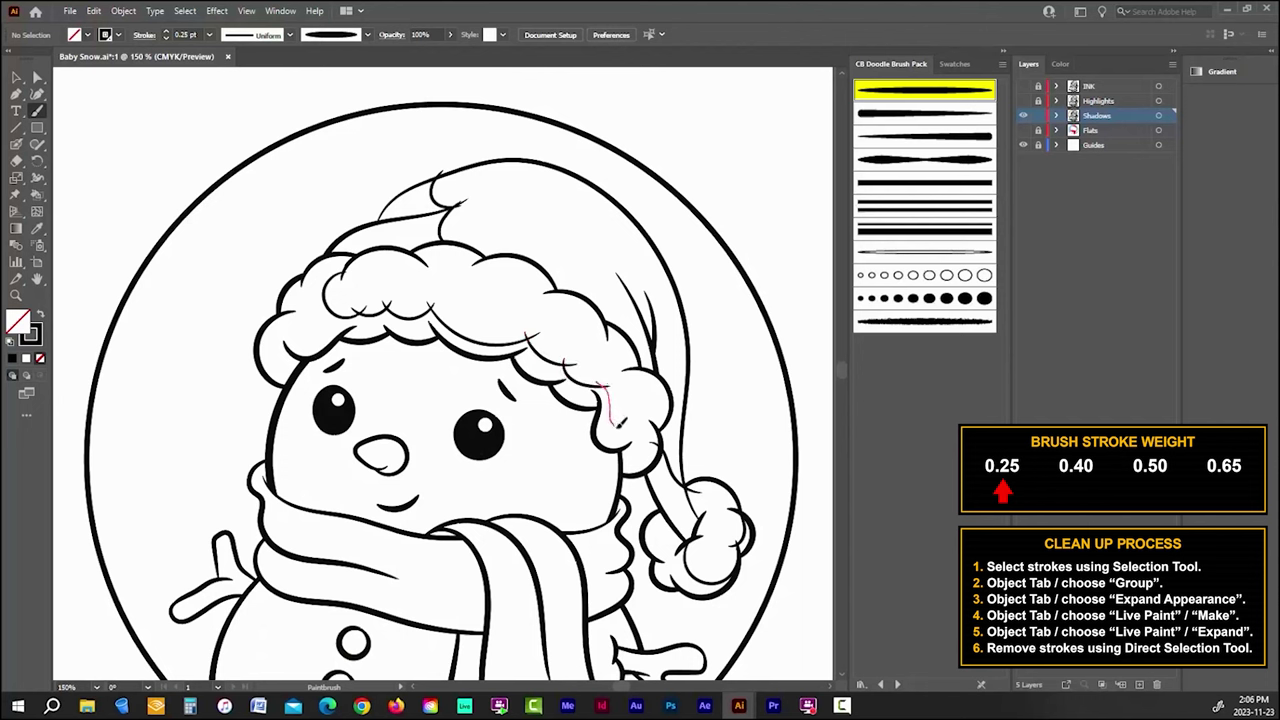
{"action": "left_click_drag", "start_coordinate": [657, 422], "coordinate": [660, 430]}
Step: Paint scalloped shadow lines on the face beneath the fur brim and a curved one down the face's left side to the scarf
{"action": "mouse_move", "coordinate": [318, 368]}
{"action": "left_mouse_down"}
{"action": "mouse_move", "coordinate": [398, 339]}
{"action": "mouse_move", "coordinate": [446, 340]}
{"action": "left_mouse_up"}
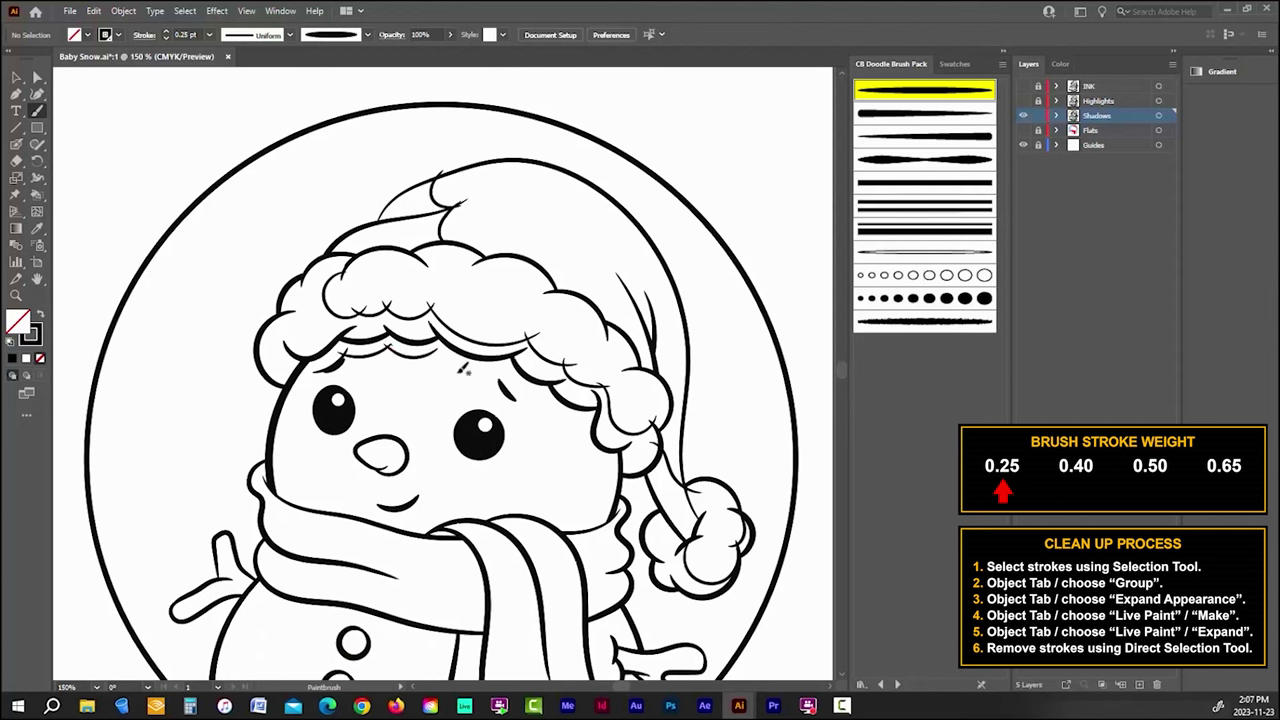
{"action": "mouse_move", "coordinate": [511, 364]}
{"action": "left_mouse_down"}
{"action": "mouse_move", "coordinate": [591, 417]}
{"action": "mouse_move", "coordinate": [588, 439]}
{"action": "mouse_move", "coordinate": [621, 505]}
{"action": "left_mouse_up"}
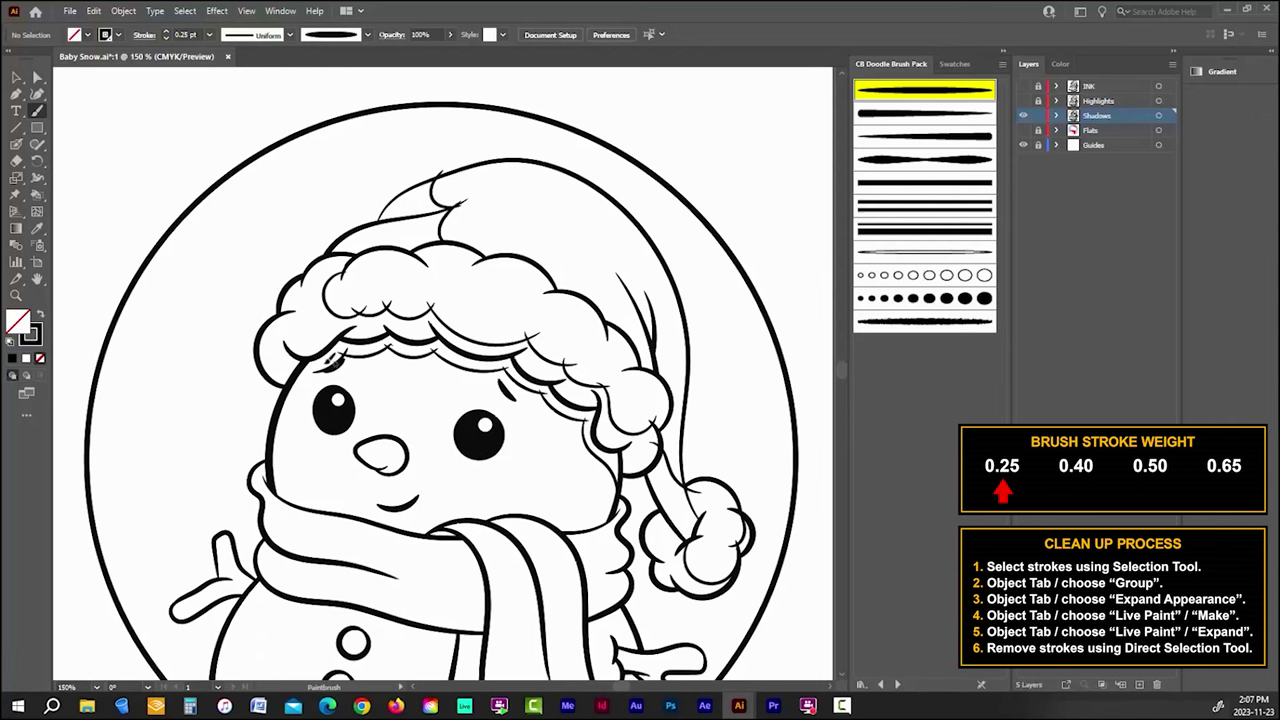
{"action": "left_click_drag", "start_coordinate": [318, 368], "coordinate": [296, 474]}
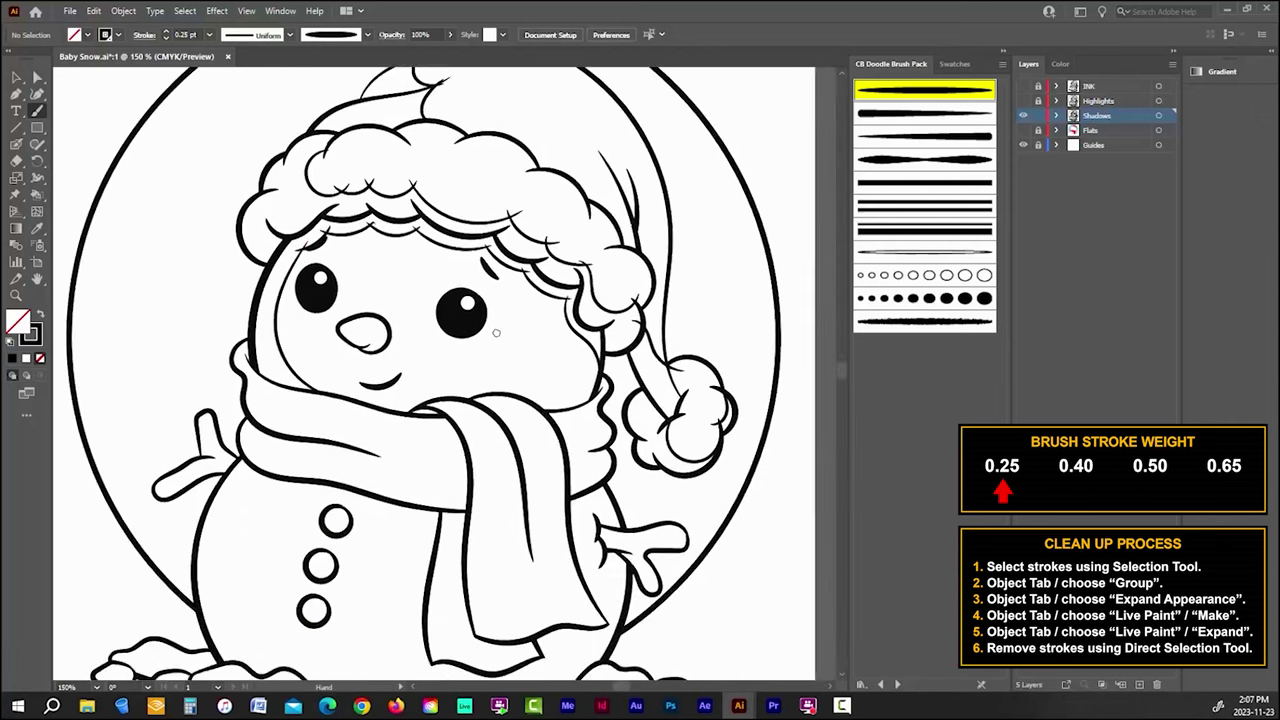
Step: Paint shadow contour lines along the scarf's wrapped folds, its rear hanging end and the fold of its front hanging end
{"action": "scroll", "coordinate": [250, 320], "scroll_direction": "down", "scroll_amount": 1}
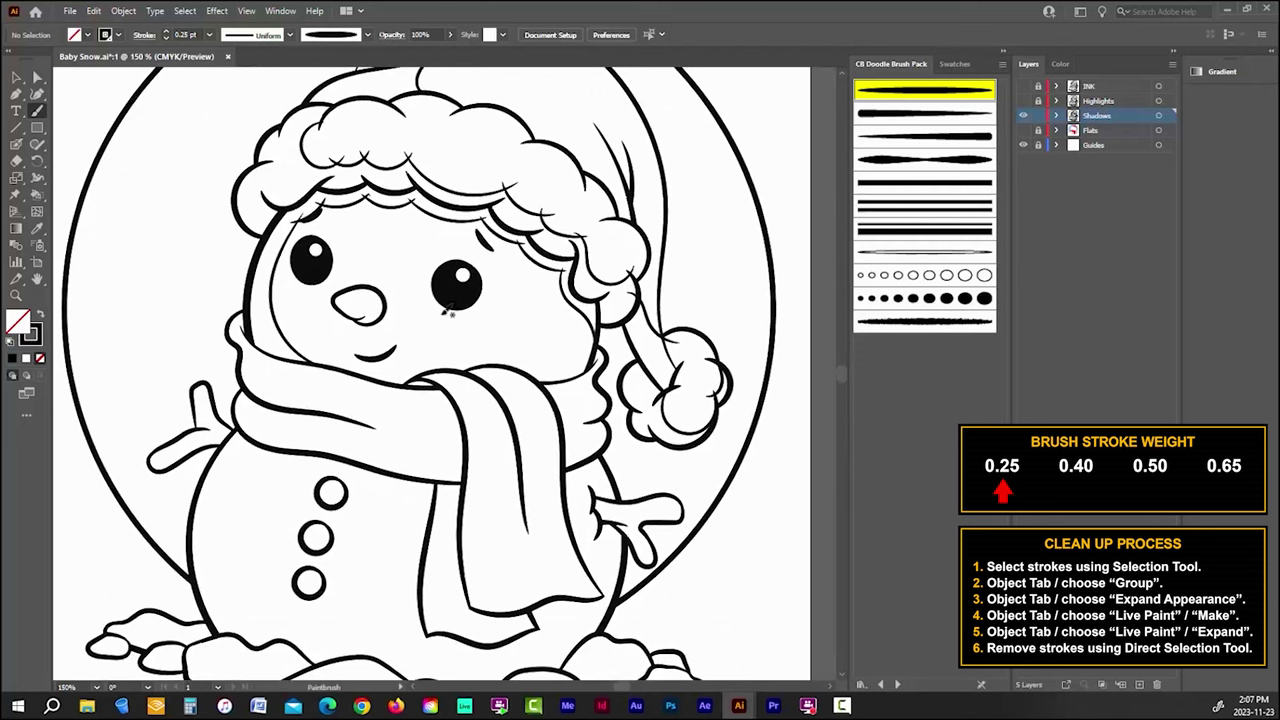
{"action": "mouse_move", "coordinate": [246, 323]}
{"action": "left_mouse_down"}
{"action": "mouse_move", "coordinate": [260, 384]}
{"action": "mouse_move", "coordinate": [276, 396]}
{"action": "mouse_move", "coordinate": [378, 430]}
{"action": "left_mouse_up"}
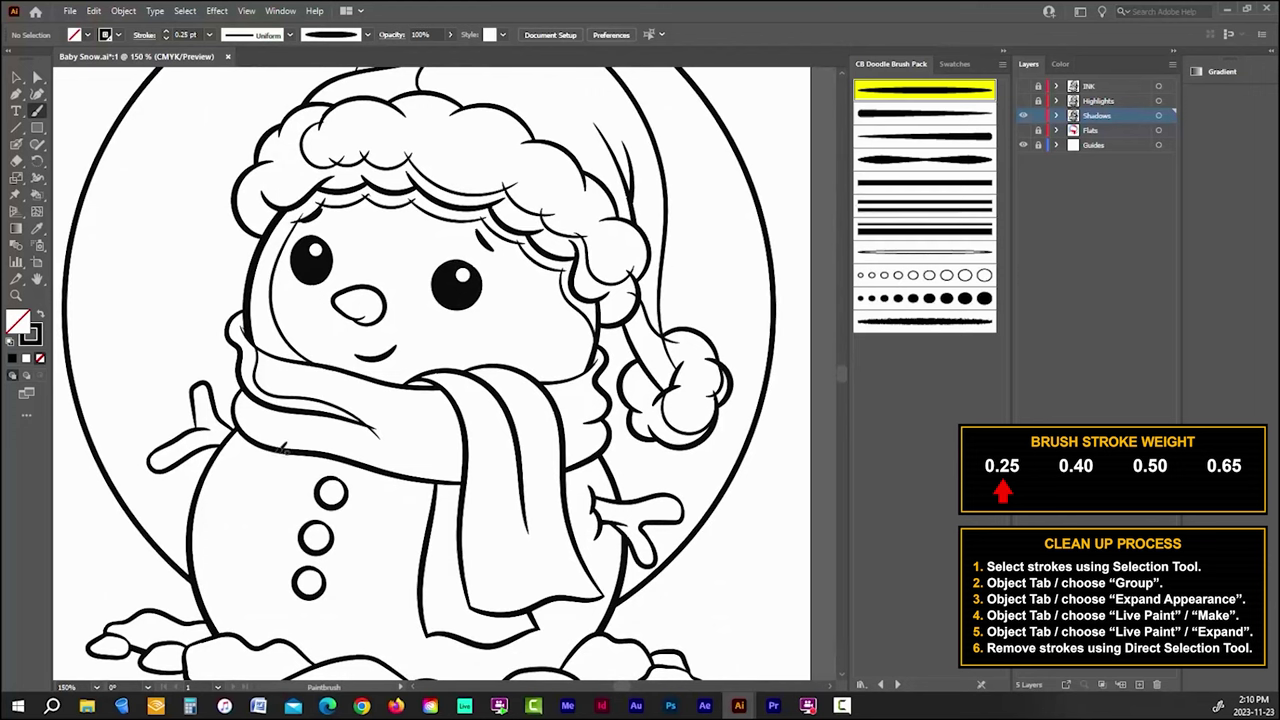
{"action": "left_click_drag", "start_coordinate": [265, 450], "coordinate": [270, 420]}
{"action": "mouse_move", "coordinate": [428, 376]}
{"action": "left_mouse_down"}
{"action": "mouse_move", "coordinate": [460, 430]}
{"action": "mouse_move", "coordinate": [430, 625]}
{"action": "left_mouse_up"}
{"action": "left_click_drag", "start_coordinate": [458, 362], "coordinate": [478, 362]}
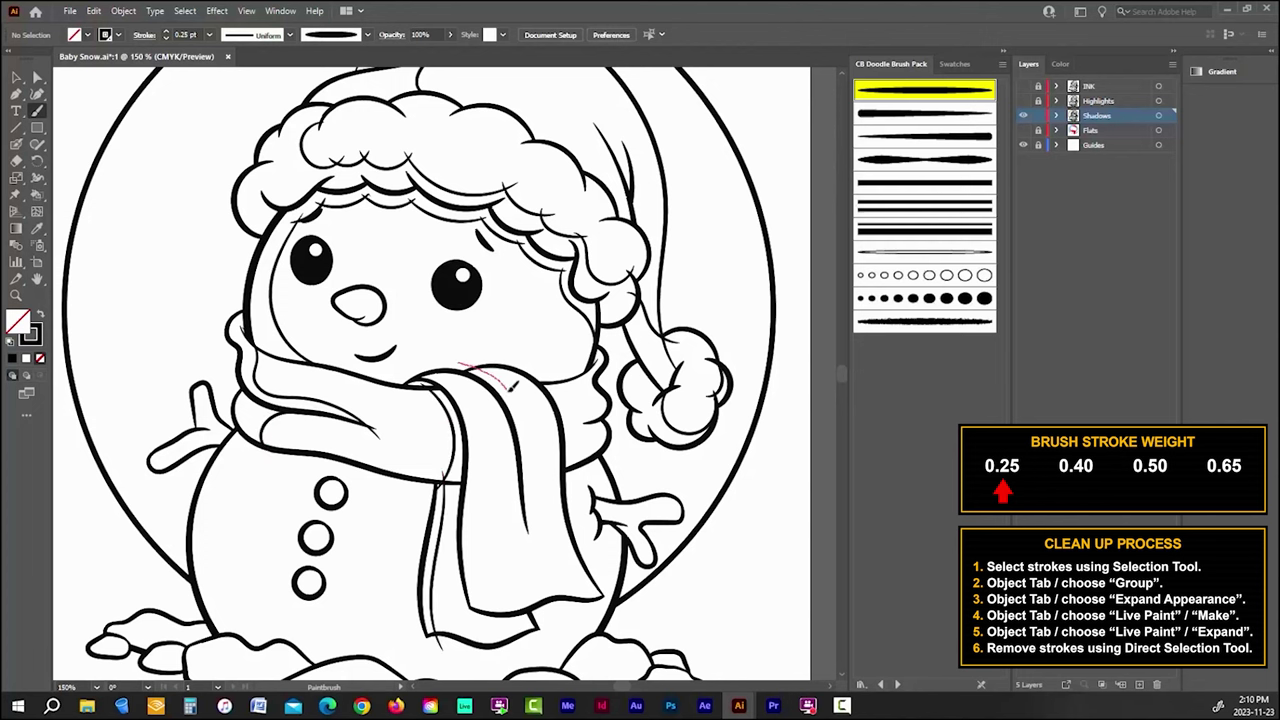
{"action": "left_click_drag", "start_coordinate": [531, 428], "coordinate": [527, 550]}
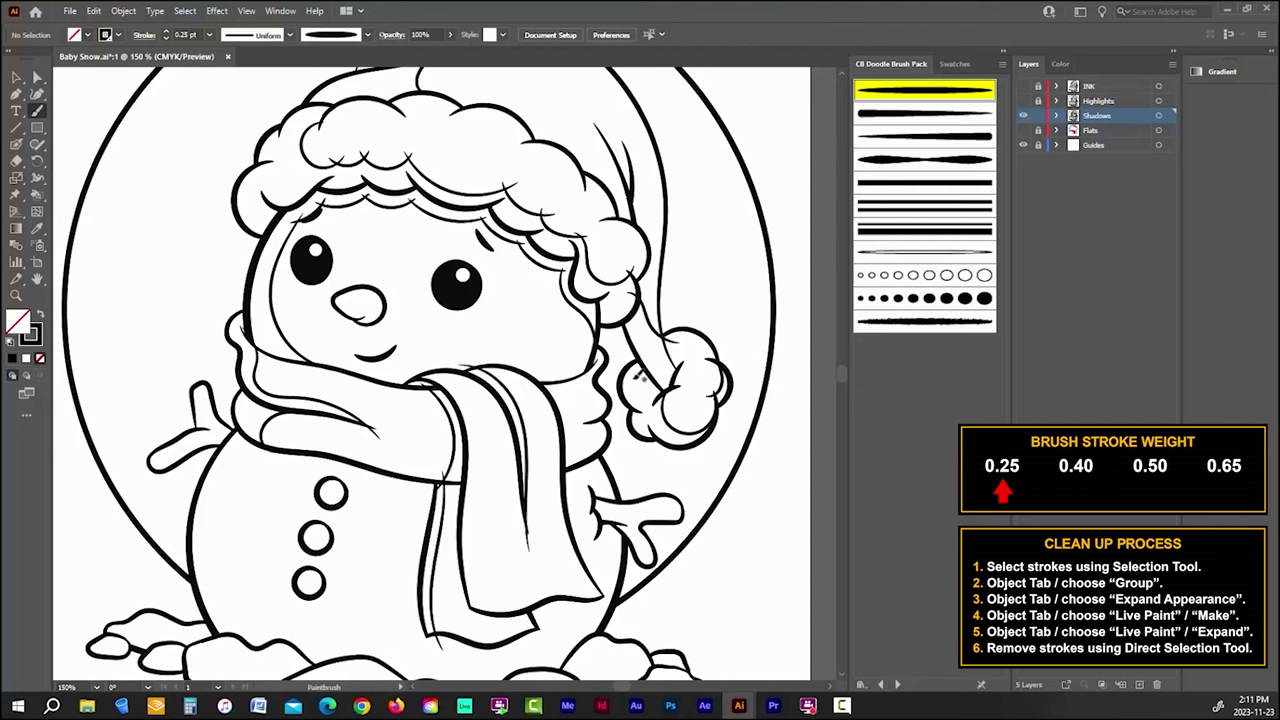
Step: Paint wavy shadow lines inside the scarf's ruffled right edge below the cheek, and check the lower stroke's placement
{"action": "left_click_drag", "start_coordinate": [594, 355], "coordinate": [590, 368]}
{"action": "left_click_drag", "start_coordinate": [591, 428], "coordinate": [591, 431]}
{"action": "key", "text": "v"}
{"action": "scroll", "coordinate": [610, 460], "scroll_direction": "up", "scroll_amount": 3}
{"action": "left_click", "coordinate": [577, 424]}
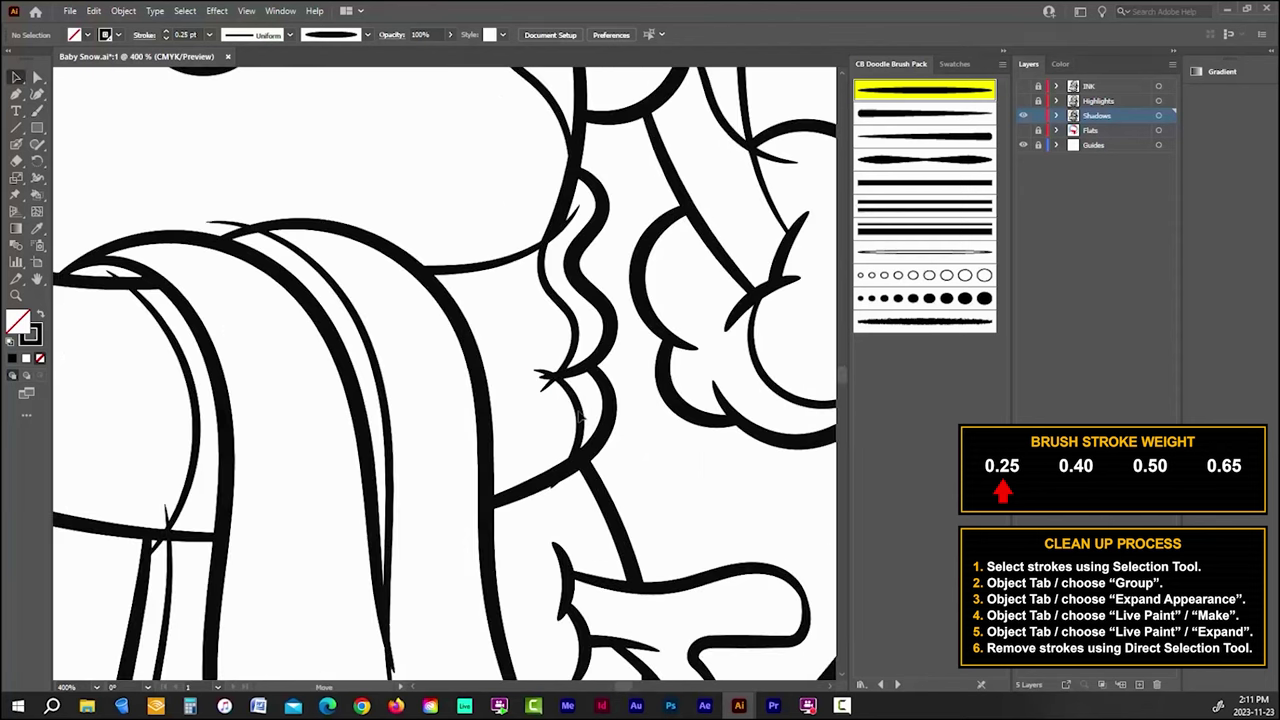
{"action": "scroll", "coordinate": [580, 410], "scroll_direction": "down", "scroll_amount": 4}
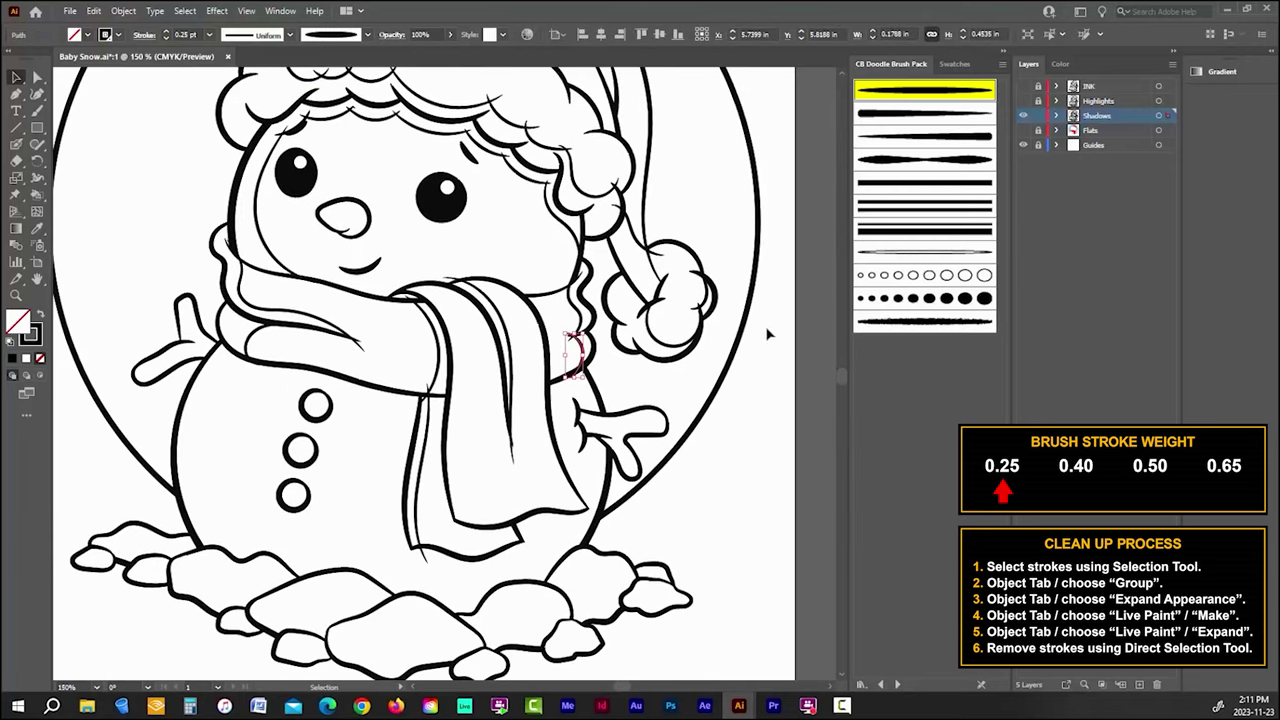
{"action": "left_click", "coordinate": [768, 334]}
Step: Paint cast-shadow lines on the body above the right arm, beneath the scarf wrap and down beside the rear hanging end
{"action": "key", "text": "b"}
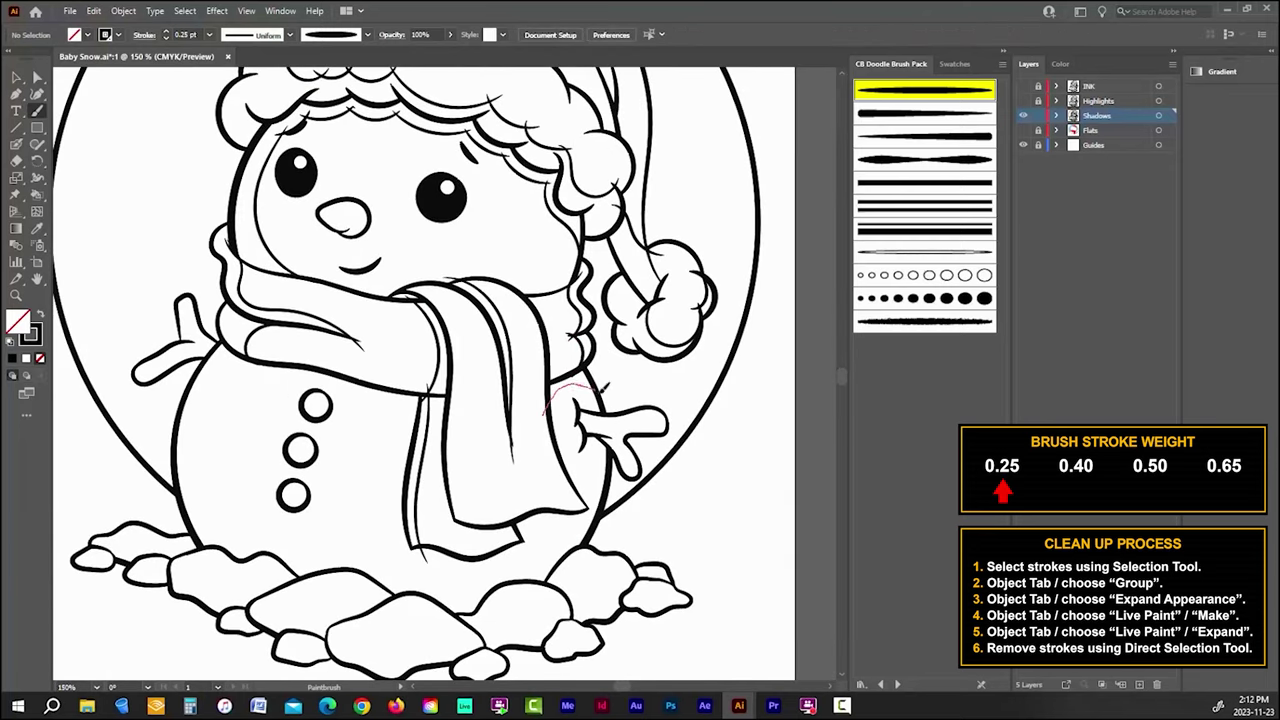
{"action": "double_click", "coordinate": [37, 112]}
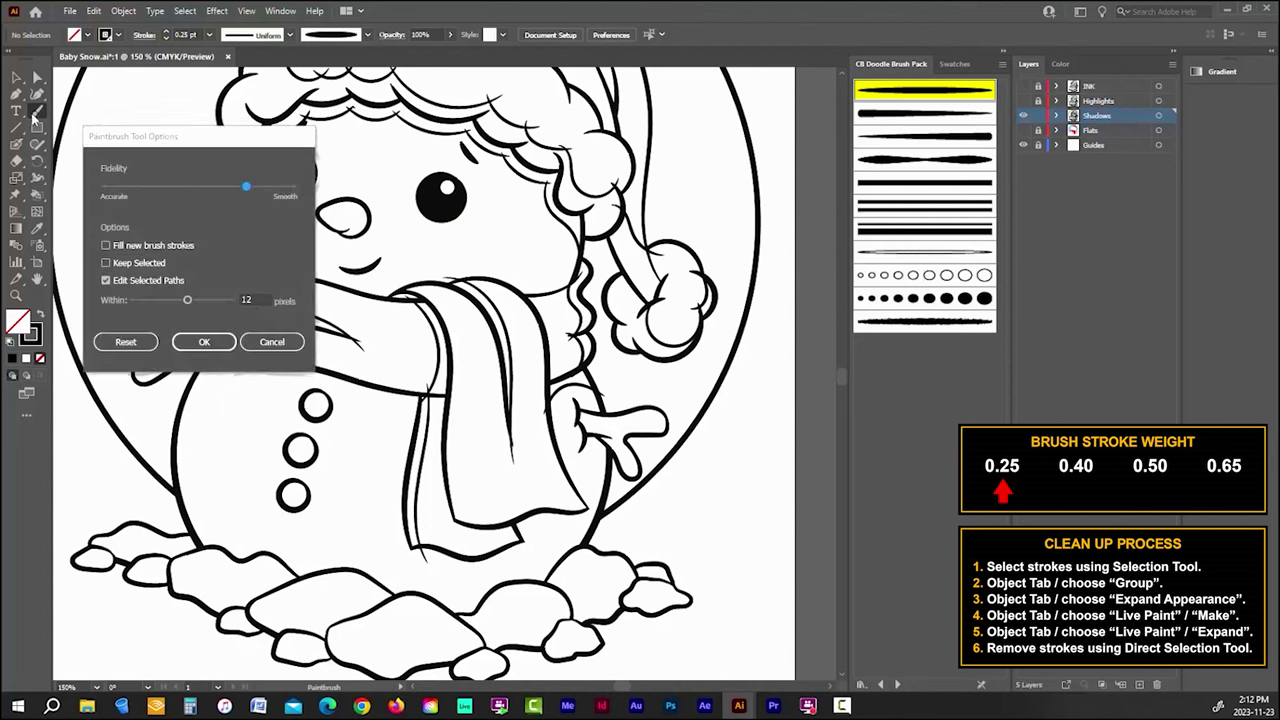
{"action": "left_click", "coordinate": [203, 342]}
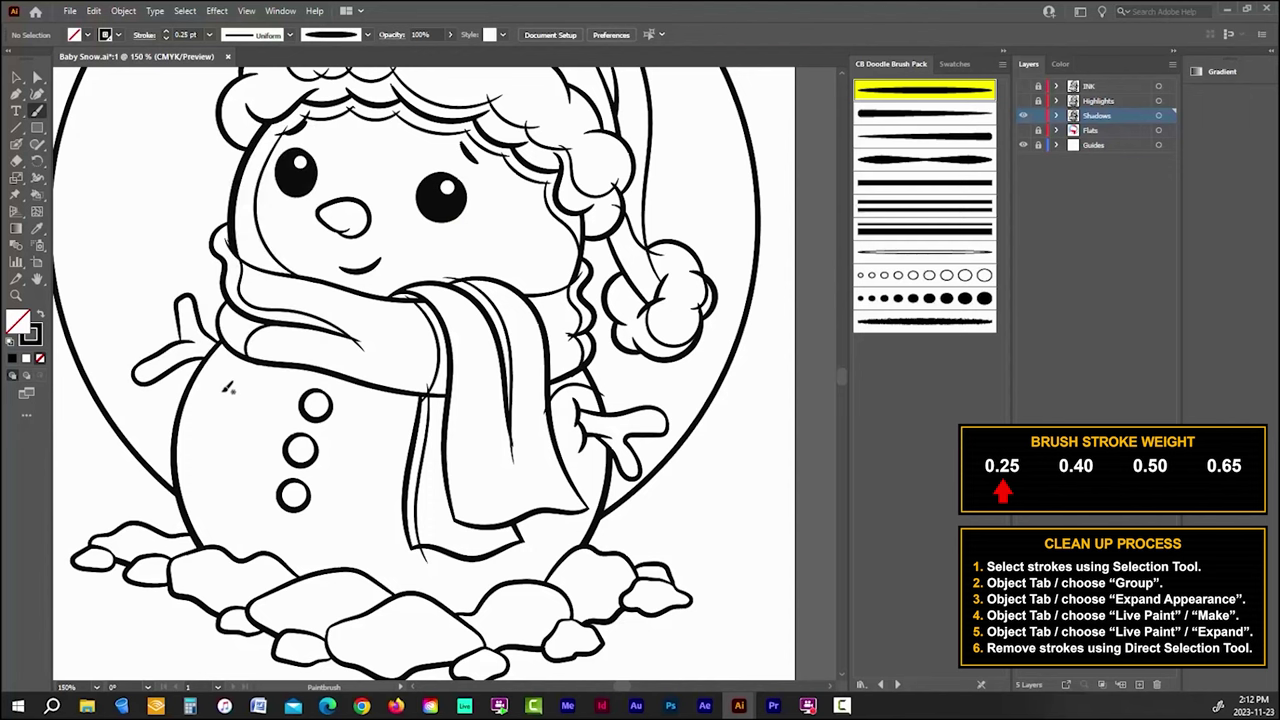
{"action": "left_click_drag", "start_coordinate": [246, 373], "coordinate": [304, 373]}
{"action": "left_click_drag", "start_coordinate": [408, 422], "coordinate": [389, 338]}
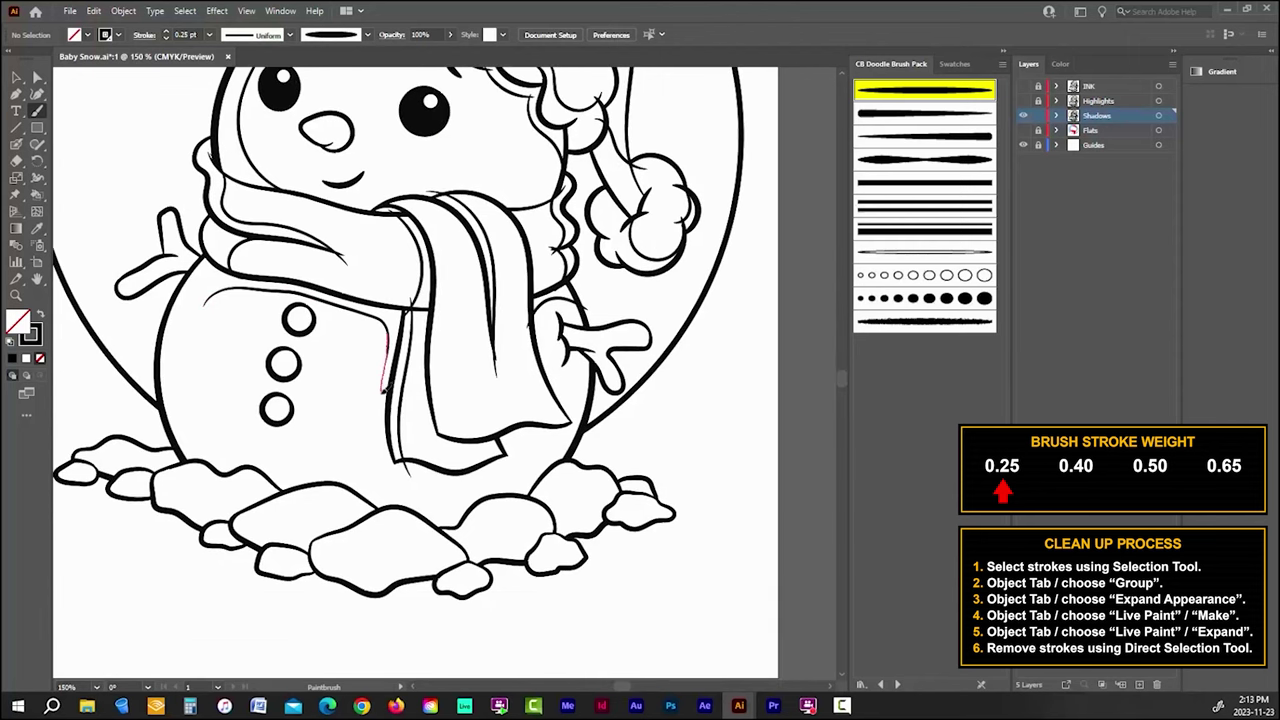
{"action": "left_click_drag", "start_coordinate": [393, 472], "coordinate": [393, 474]}
Step: Paint cast-shadow lines beneath the hems of the scarf's rear and front hanging ends, closing them at the corners
{"action": "key", "text": "ctrl+="}
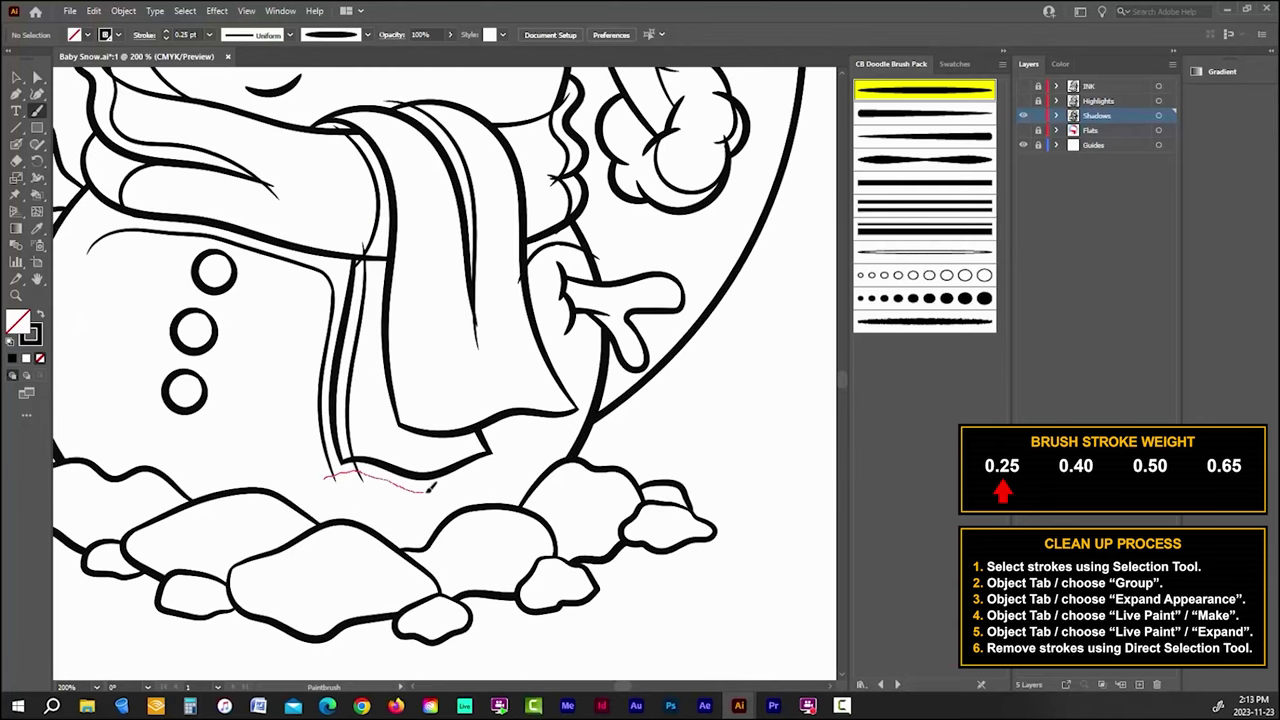
{"action": "left_click_drag", "start_coordinate": [486, 461], "coordinate": [488, 462]}
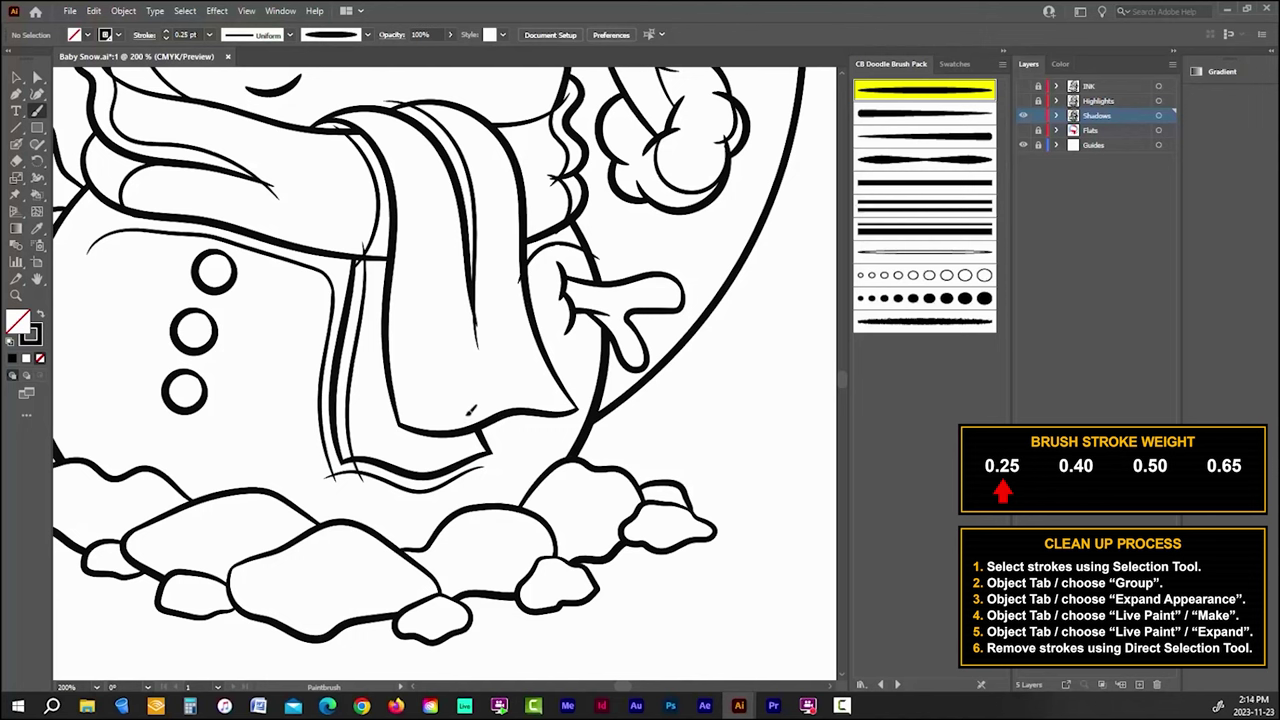
{"action": "mouse_move", "coordinate": [470, 410]}
{"action": "left_mouse_down"}
{"action": "mouse_move", "coordinate": [481, 462]}
{"action": "mouse_move", "coordinate": [515, 422]}
{"action": "mouse_move", "coordinate": [565, 427]}
{"action": "left_mouse_up"}
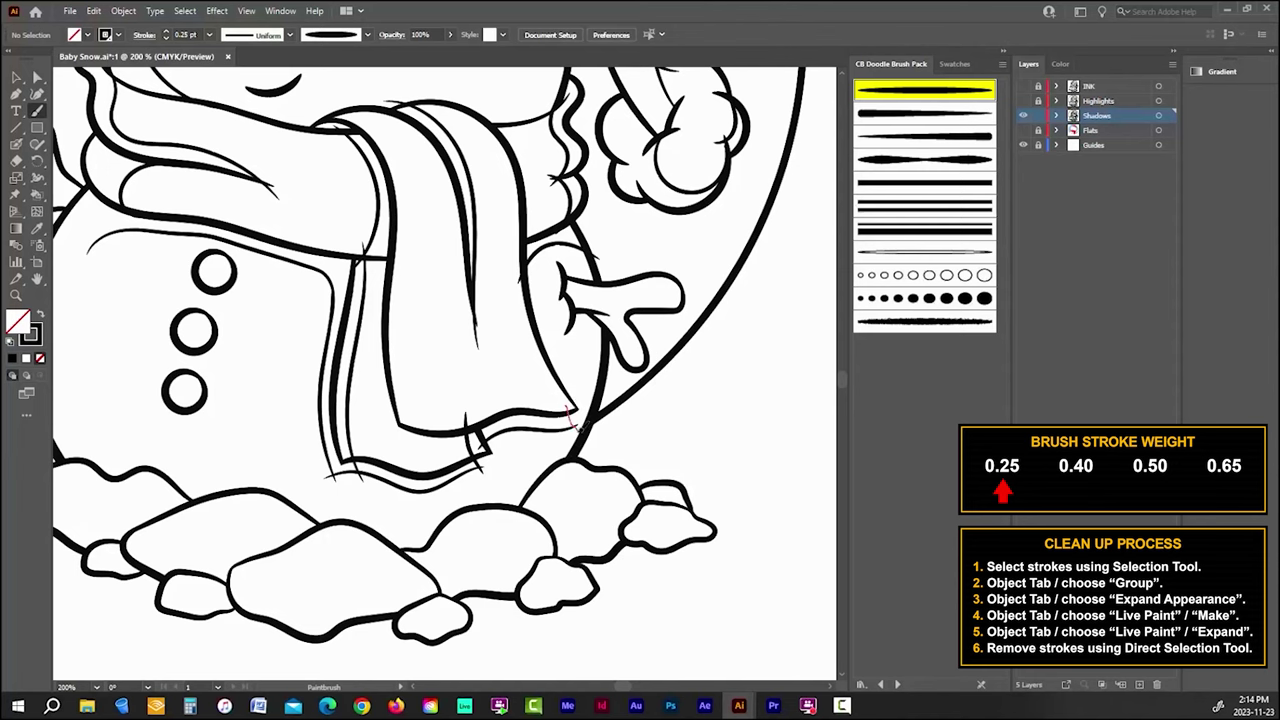
Step: Paint a long curved shadow line down the body's left side and along its base to the scarf's right corner
{"action": "key", "text": "ctrl+0"}
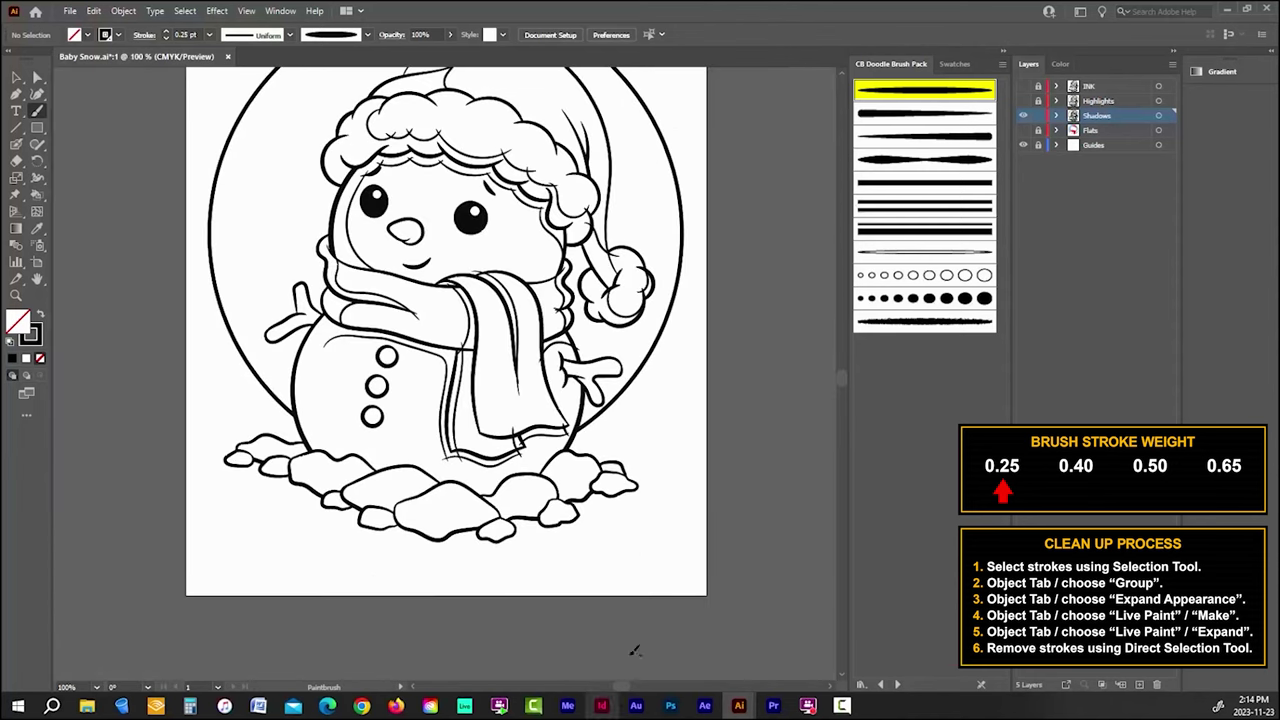
{"action": "key", "text": "ctrl+plus"}
{"action": "scroll", "coordinate": [620, 535], "scroll_direction": "down", "scroll_amount": 1}
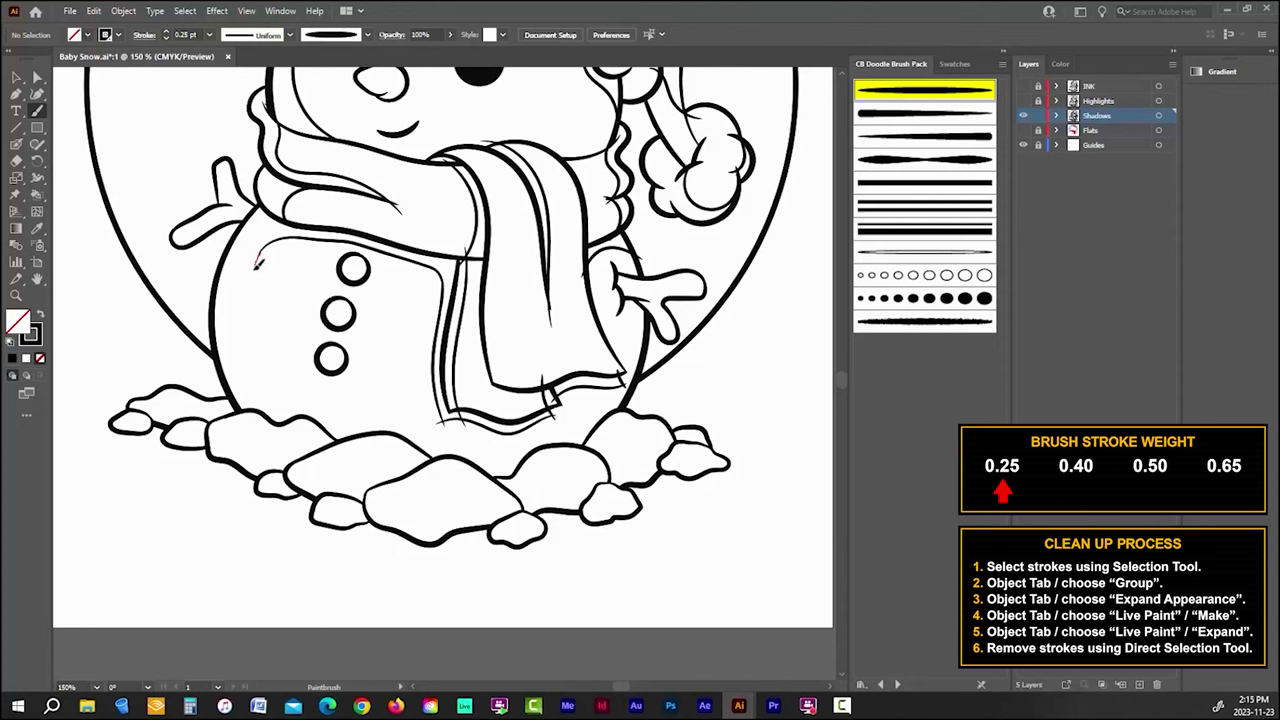
{"action": "mouse_move", "coordinate": [256, 264]}
{"action": "left_mouse_down"}
{"action": "mouse_move", "coordinate": [253, 357]}
{"action": "mouse_move", "coordinate": [278, 404]}
{"action": "mouse_move", "coordinate": [374, 445]}
{"action": "mouse_move", "coordinate": [493, 456]}
{"action": "left_mouse_up"}
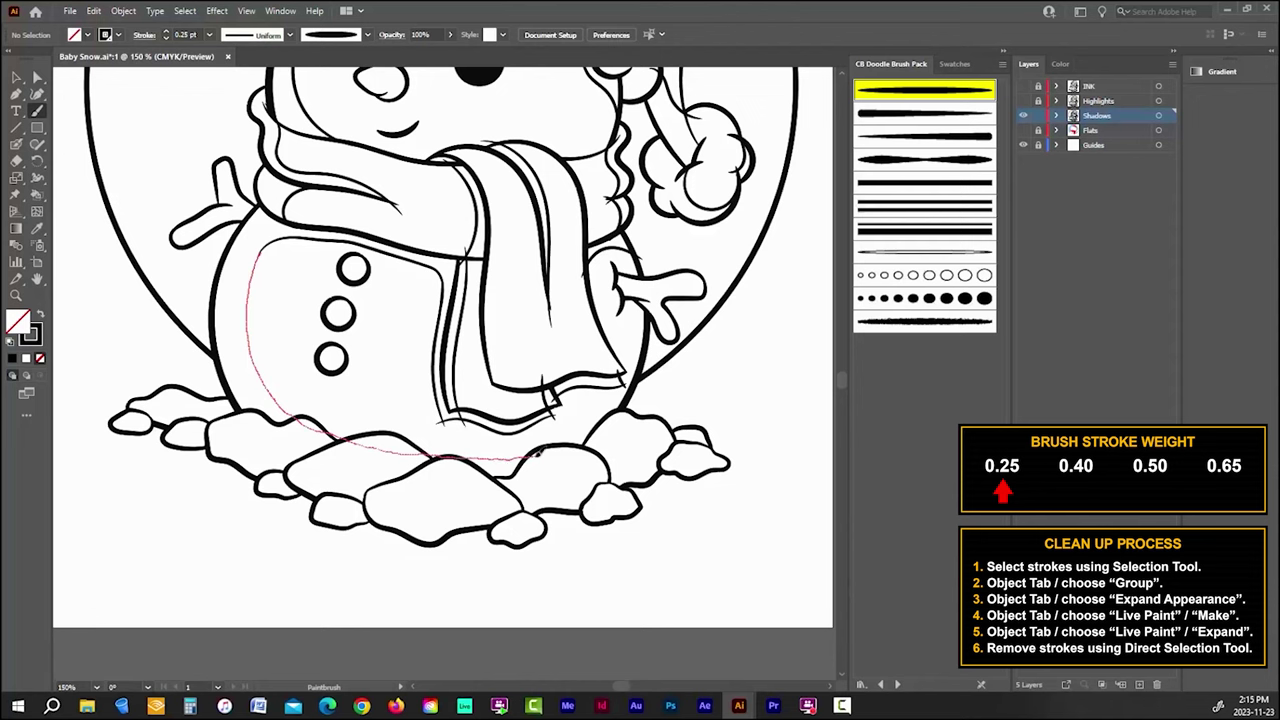
{"action": "left_click_drag", "start_coordinate": [628, 378], "coordinate": [630, 376]}
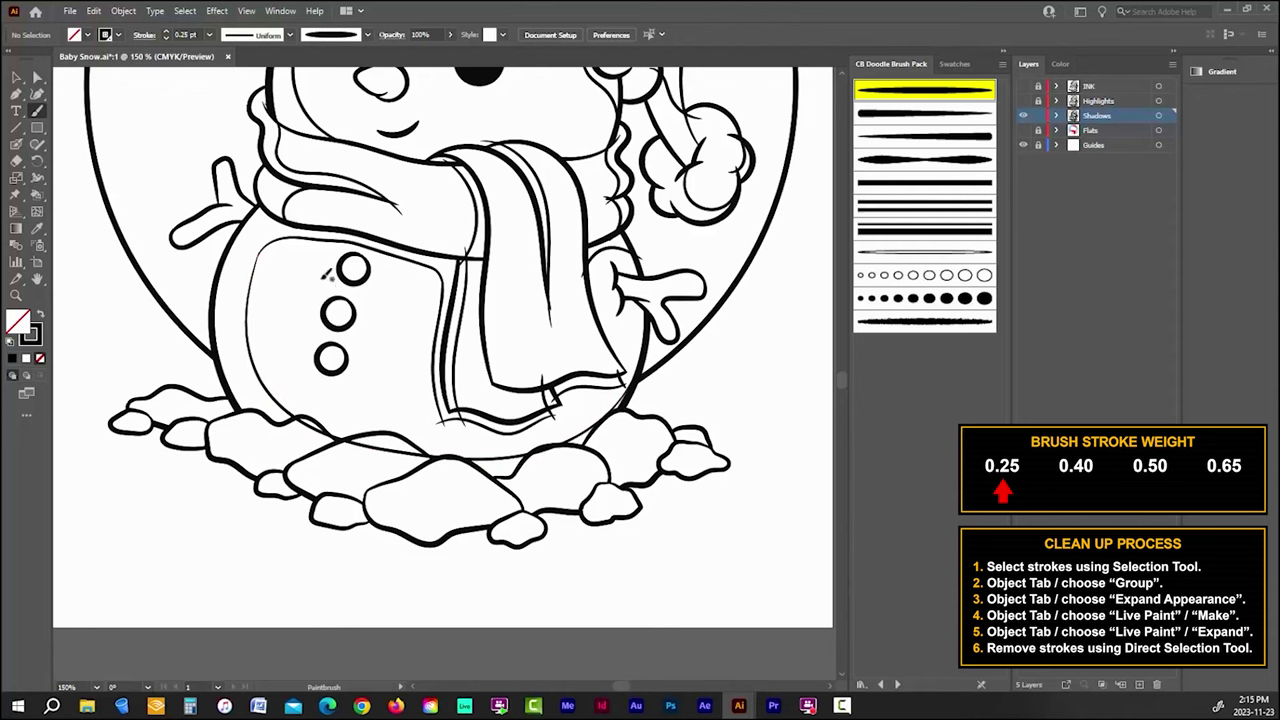
Step: Paint shadow lines along the undersides of the right arm and its fingers, plus a cast-shadow line on the body below
{"action": "scroll", "coordinate": [423, 508], "scroll_direction": "up", "scroll_amount": 1}
{"action": "scroll", "coordinate": [427, 505], "scroll_direction": "up", "scroll_amount": 1}
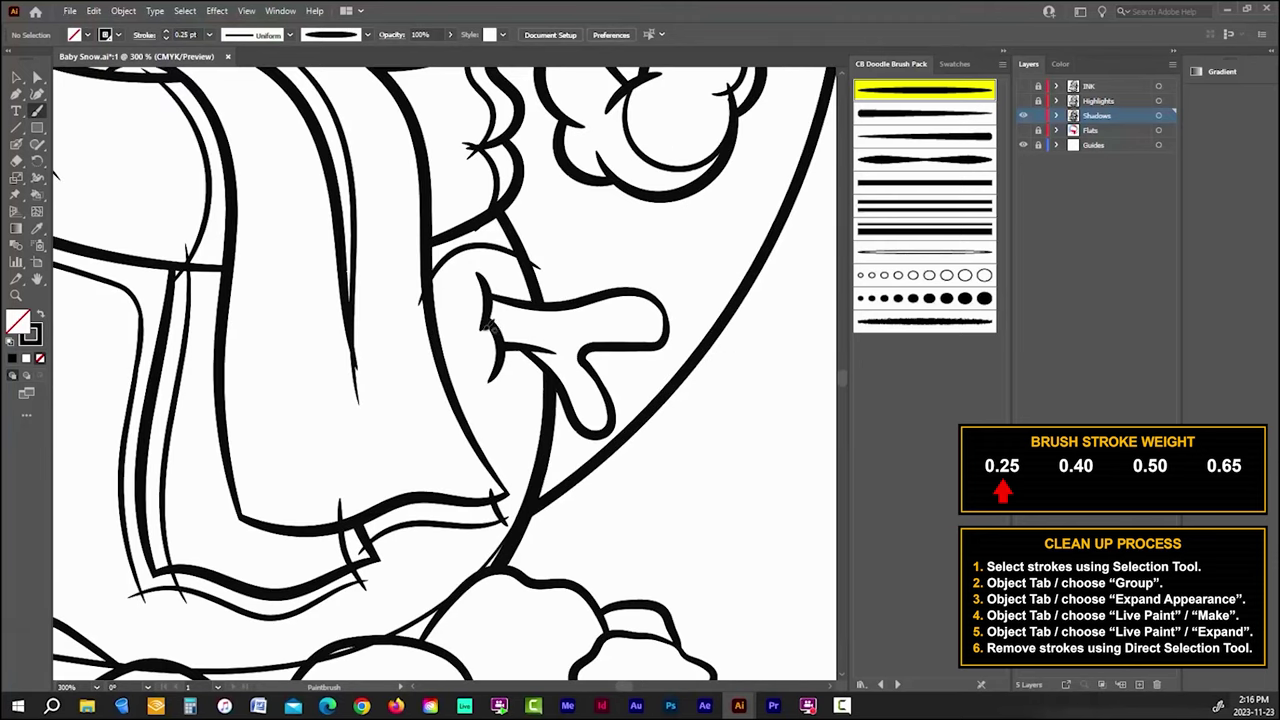
{"action": "mouse_move", "coordinate": [486, 324]}
{"action": "left_mouse_down"}
{"action": "mouse_move", "coordinate": [538, 330]}
{"action": "mouse_move", "coordinate": [574, 364]}
{"action": "mouse_move", "coordinate": [608, 434]}
{"action": "left_mouse_up"}
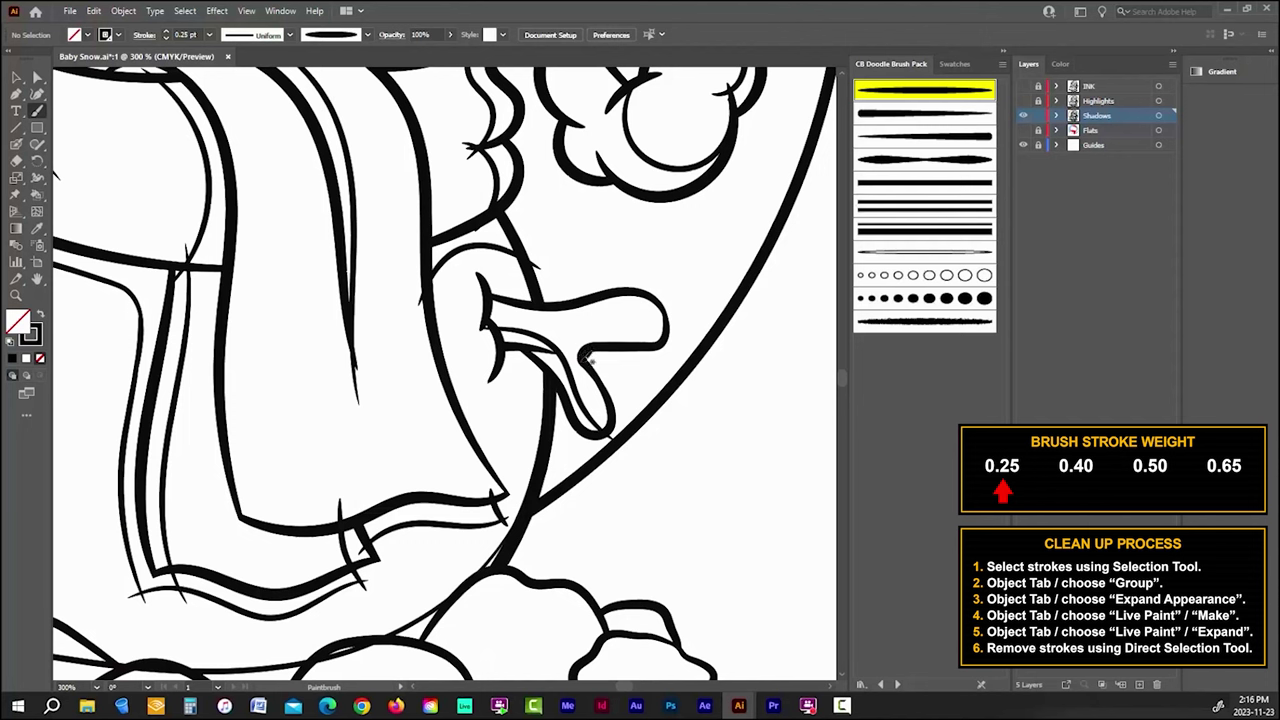
{"action": "mouse_move", "coordinate": [584, 358]}
{"action": "left_mouse_down"}
{"action": "mouse_move", "coordinate": [602, 326]}
{"action": "mouse_move", "coordinate": [666, 320]}
{"action": "left_mouse_up"}
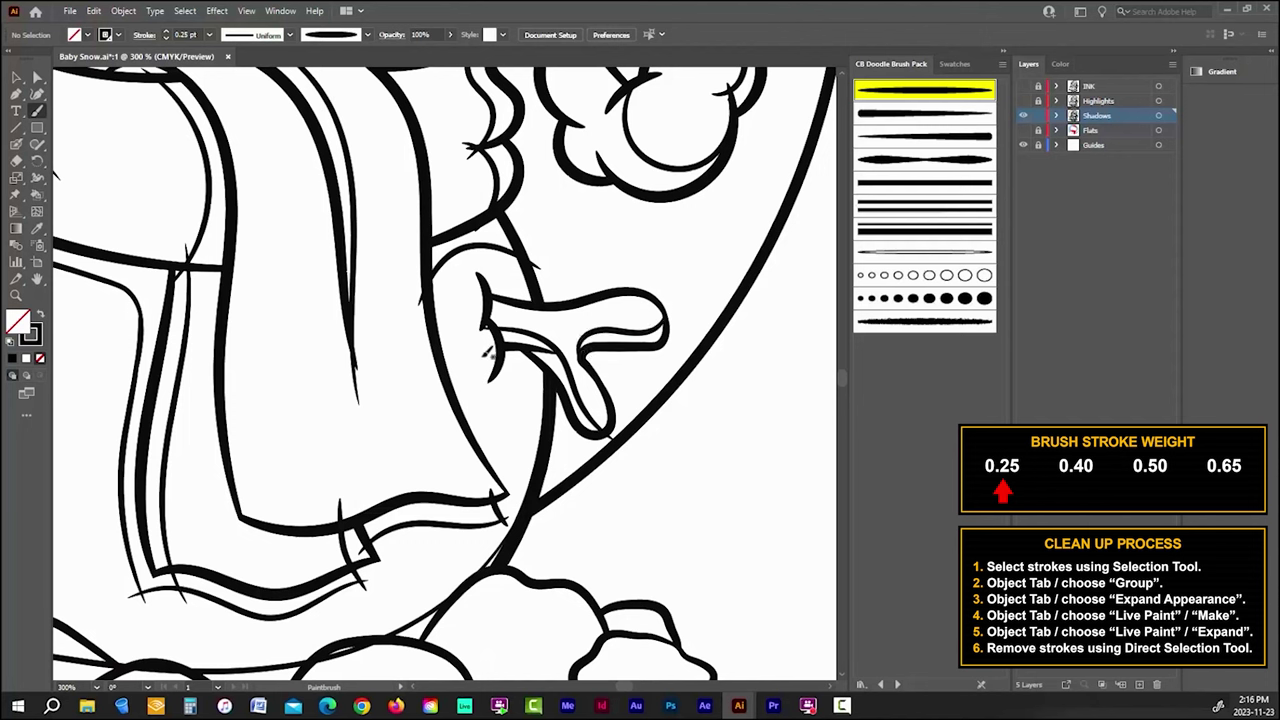
{"action": "left_click_drag", "start_coordinate": [482, 355], "coordinate": [547, 376]}
Step: Paint shadow lines along the left arm's lower edge and inside its upright finger
{"action": "key", "text": "ctrl+0"}
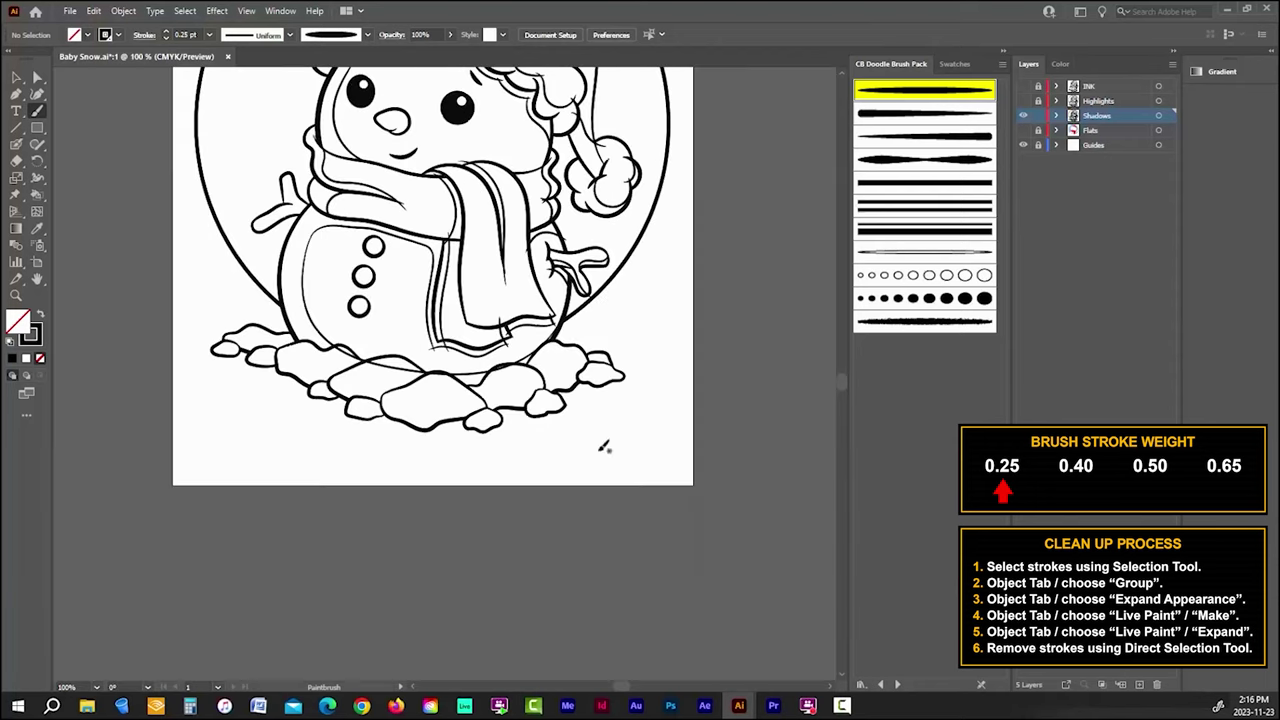
{"action": "scroll", "coordinate": [183, 194], "scroll_direction": "up", "scroll_amount": 5}
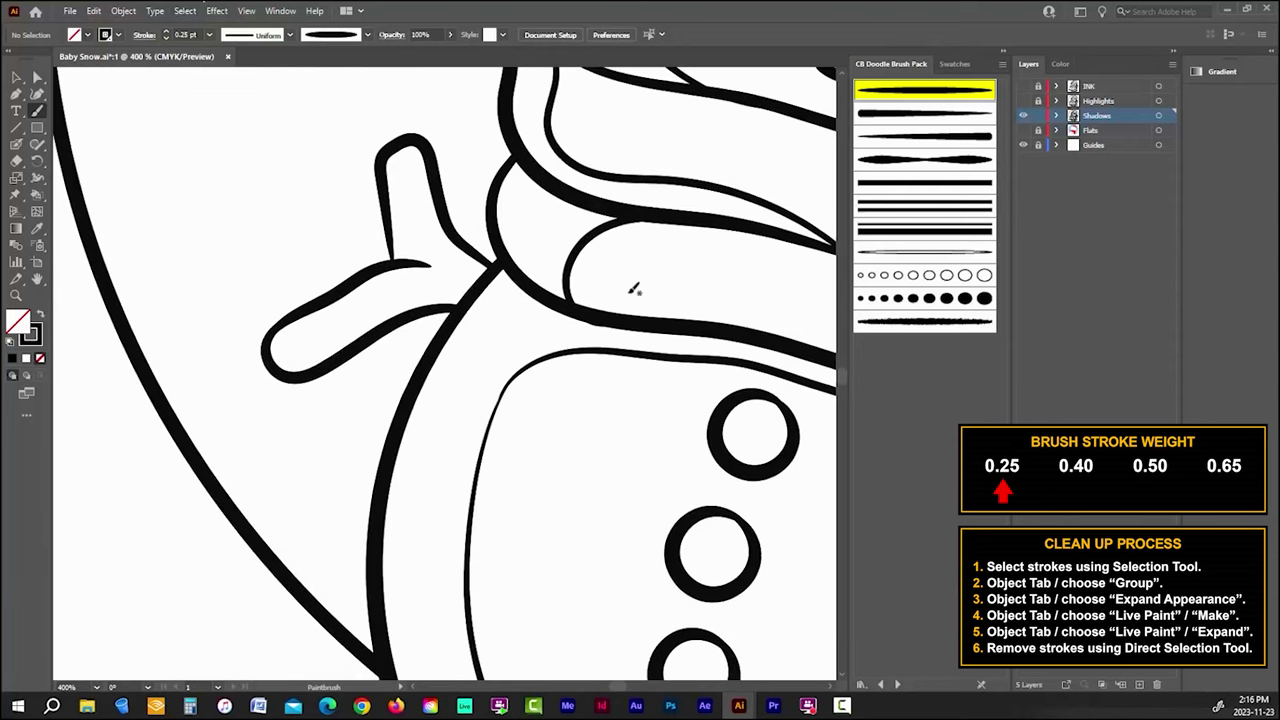
{"action": "mouse_move", "coordinate": [244, 348]}
{"action": "left_mouse_down"}
{"action": "mouse_move", "coordinate": [296, 350]}
{"action": "mouse_move", "coordinate": [422, 285]}
{"action": "mouse_move", "coordinate": [453, 284]}
{"action": "mouse_move", "coordinate": [412, 240]}
{"action": "mouse_move", "coordinate": [397, 142]}
{"action": "left_mouse_up"}
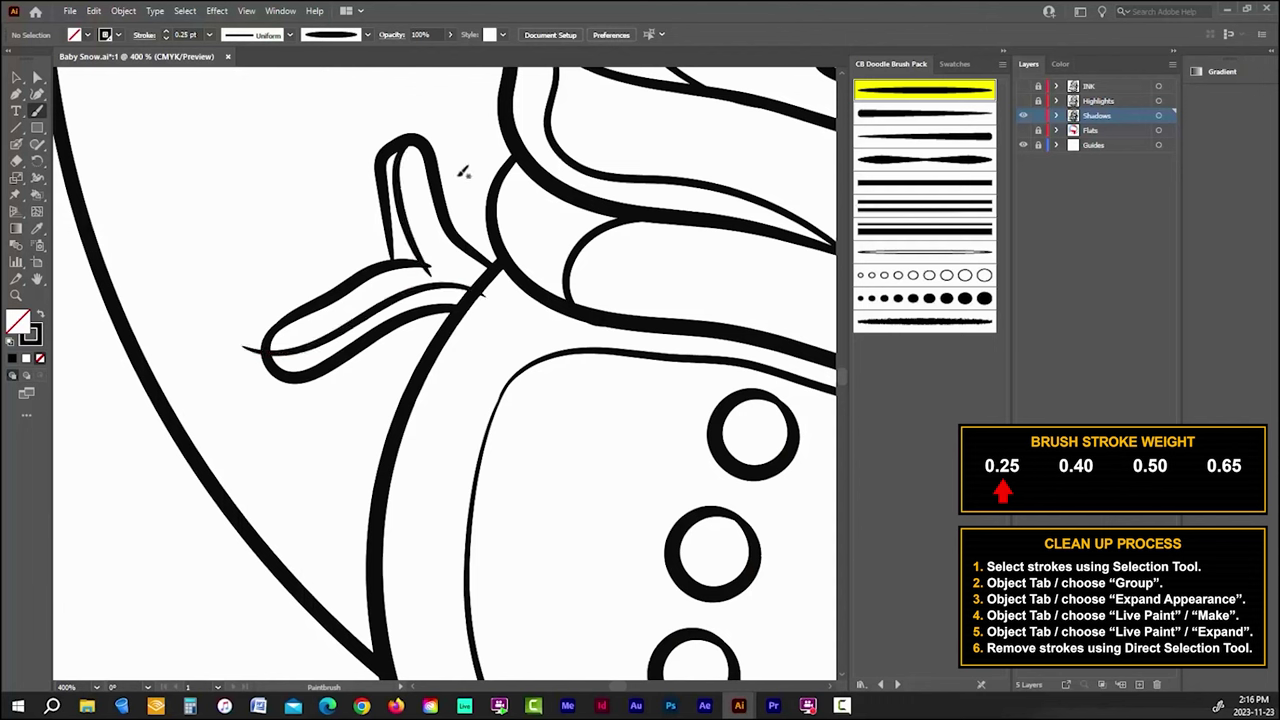
Step: Paint a crescent shadow line inside each of the three body buttons
{"action": "scroll", "coordinate": [208, 400], "scroll_direction": "down", "scroll_amount": 5}
{"action": "scroll", "coordinate": [250, 383], "scroll_direction": "down", "scroll_amount": 3}
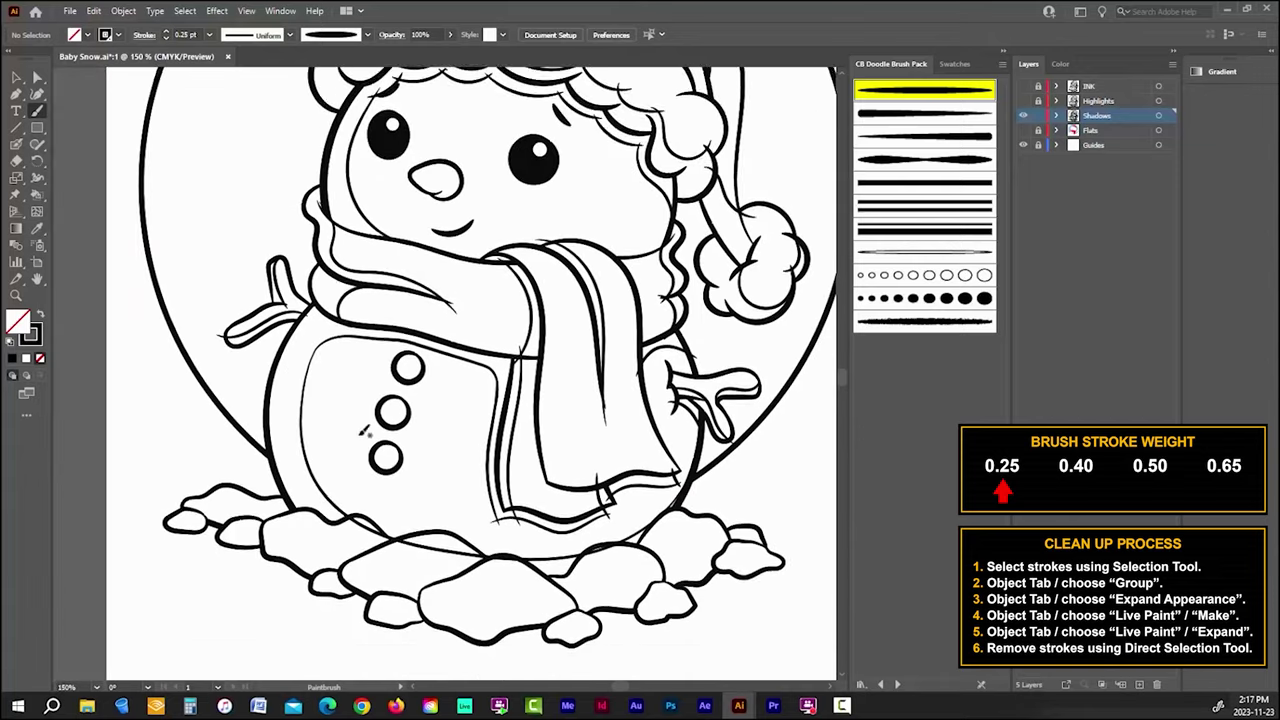
{"action": "scroll", "coordinate": [444, 419], "scroll_direction": "up", "scroll_amount": 5}
{"action": "scroll", "coordinate": [449, 385], "scroll_direction": "up", "scroll_amount": 2}
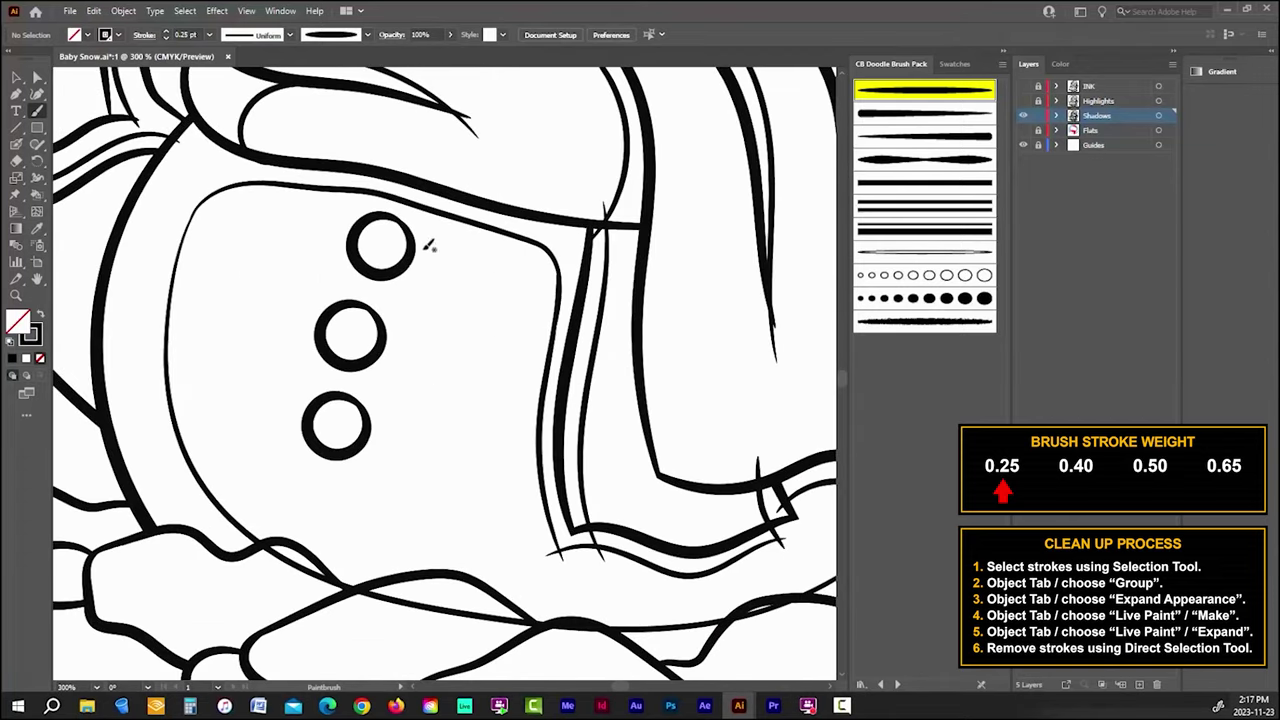
{"action": "mouse_move", "coordinate": [385, 220]}
{"action": "left_mouse_down"}
{"action": "mouse_move", "coordinate": [366, 240]}
{"action": "mouse_move", "coordinate": [398, 258]}
{"action": "mouse_move", "coordinate": [412, 236]}
{"action": "left_mouse_up"}
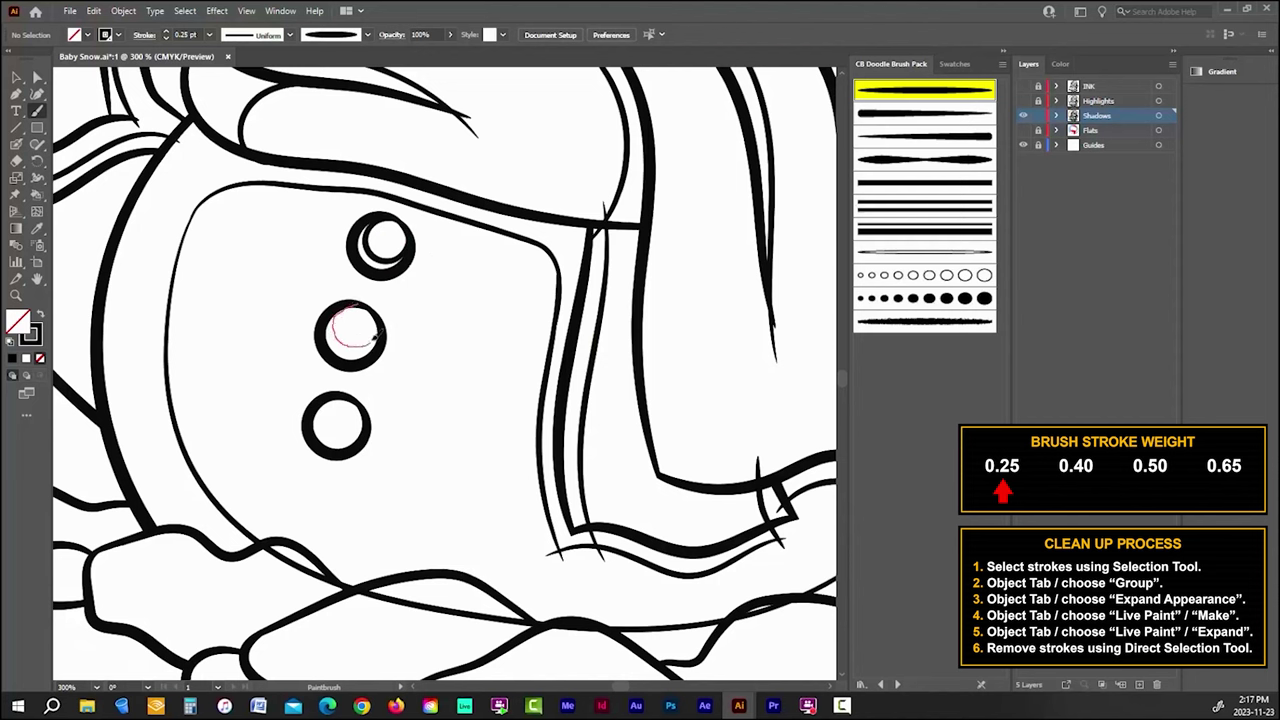
{"action": "left_click_drag", "start_coordinate": [374, 336], "coordinate": [390, 332]}
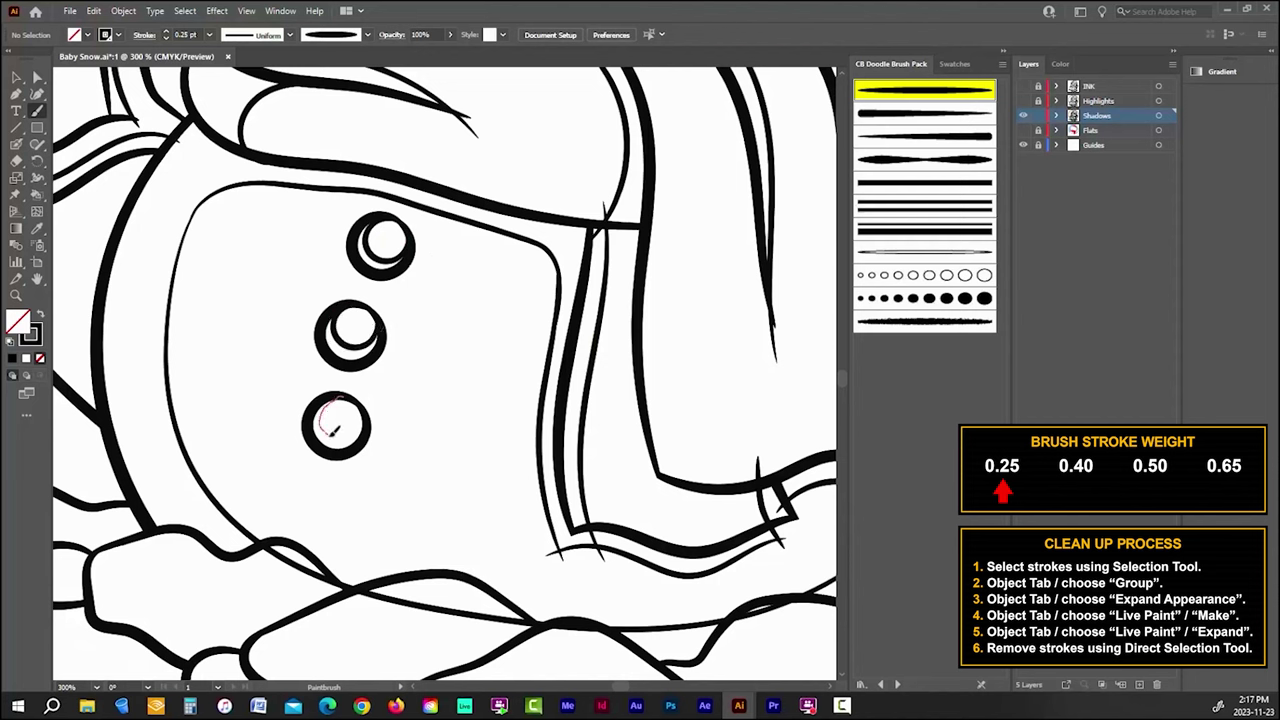
{"action": "left_click_drag", "start_coordinate": [333, 428], "coordinate": [352, 438]}
Step: Paint a curved cast-shadow line on the body around the lower left of each of the three buttons
{"action": "mouse_move", "coordinate": [342, 236]}
{"action": "left_mouse_down"}
{"action": "mouse_move", "coordinate": [358, 284]}
{"action": "mouse_move", "coordinate": [404, 279]}
{"action": "mouse_move", "coordinate": [424, 243]}
{"action": "left_mouse_up"}
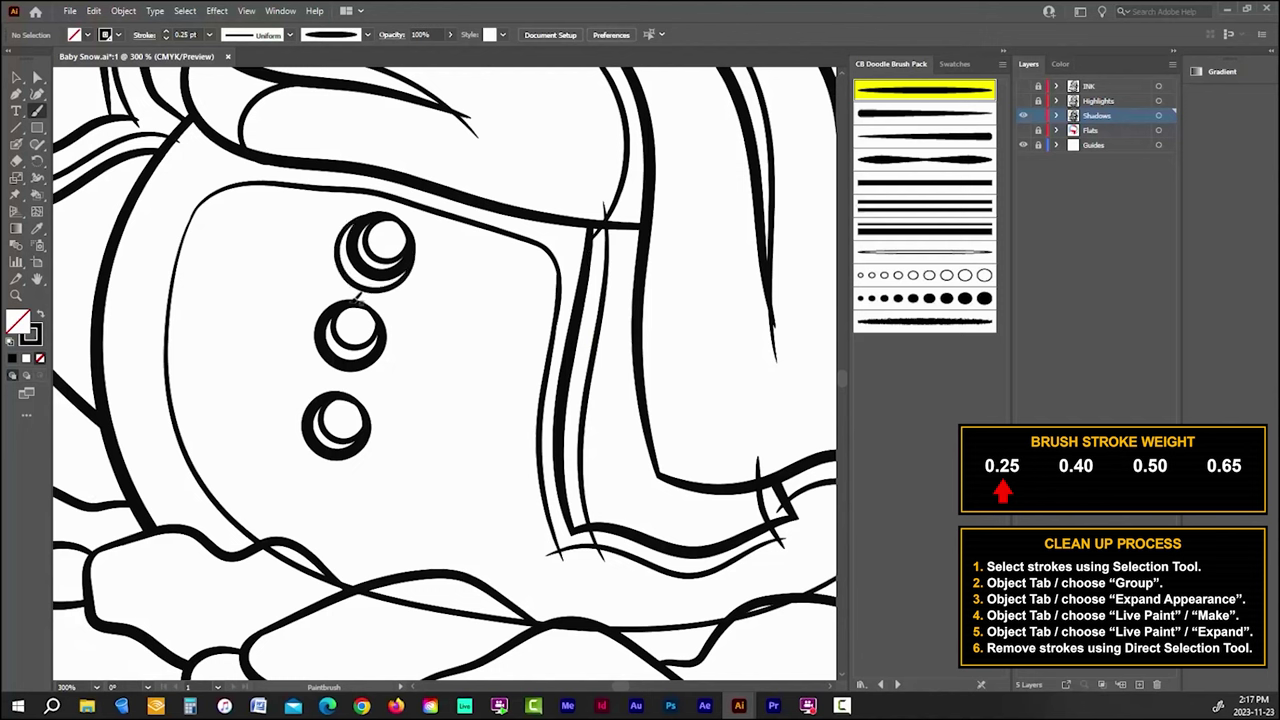
{"action": "left_click_drag", "start_coordinate": [350, 302], "coordinate": [308, 343]}
{"action": "left_click_drag", "start_coordinate": [390, 338], "coordinate": [393, 342]}
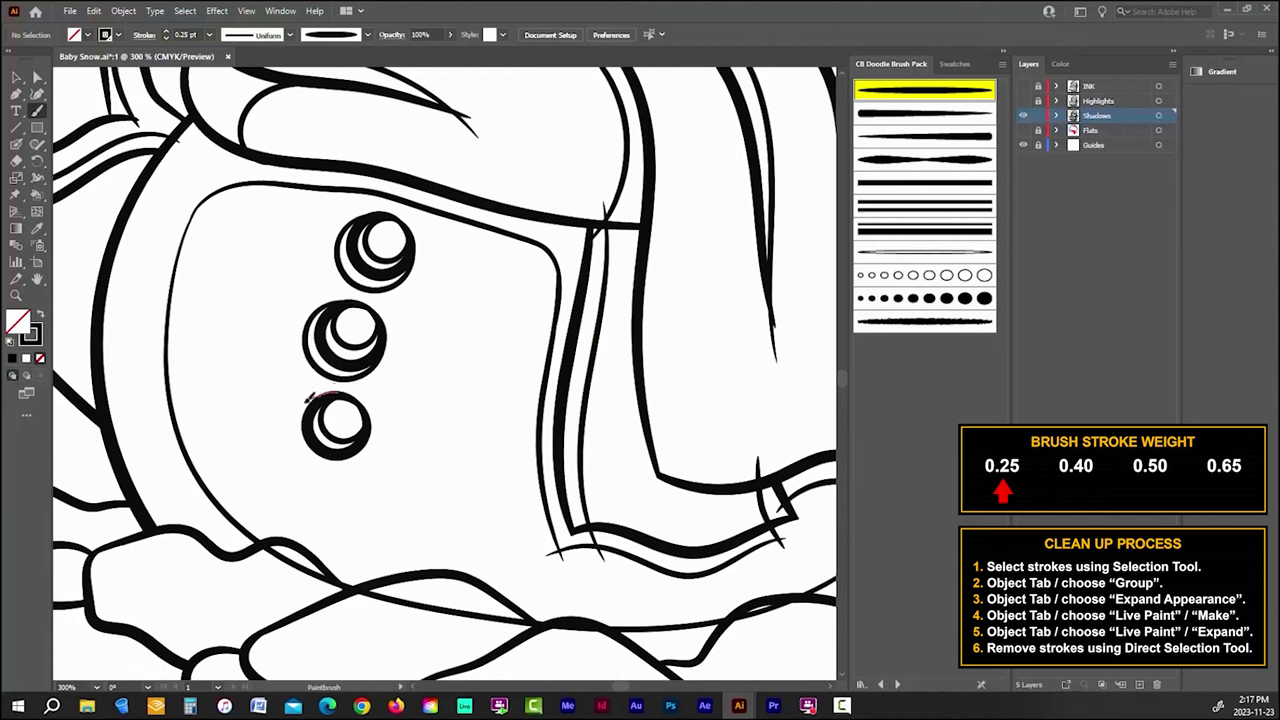
{"action": "mouse_move", "coordinate": [308, 397]}
{"action": "left_mouse_down"}
{"action": "mouse_move", "coordinate": [300, 445]}
{"action": "mouse_move", "coordinate": [315, 463]}
{"action": "mouse_move", "coordinate": [384, 434]}
{"action": "left_mouse_up"}
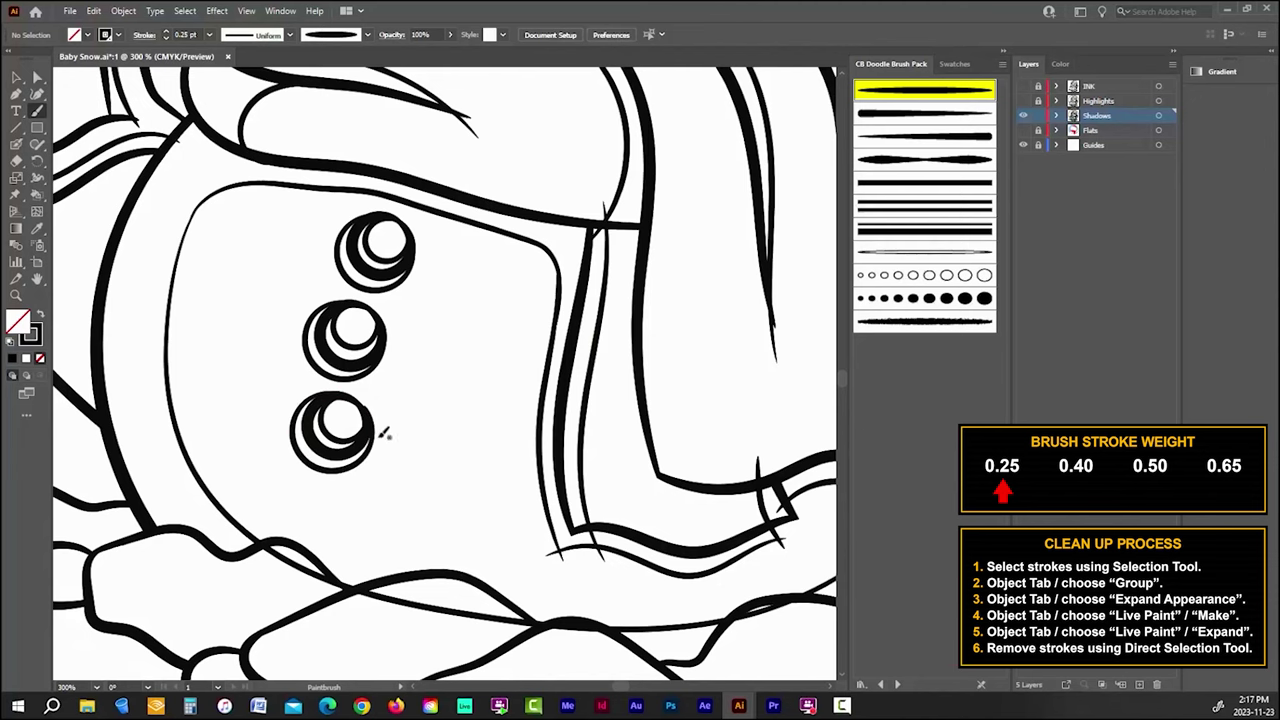
Step: Paint scalloped shadow lines inside the nose and a curved cast-shadow line beneath it
{"action": "key", "text": "ctrl+0"}
{"action": "scroll", "coordinate": [520, 228], "scroll_direction": "up", "scroll_amount": 6}
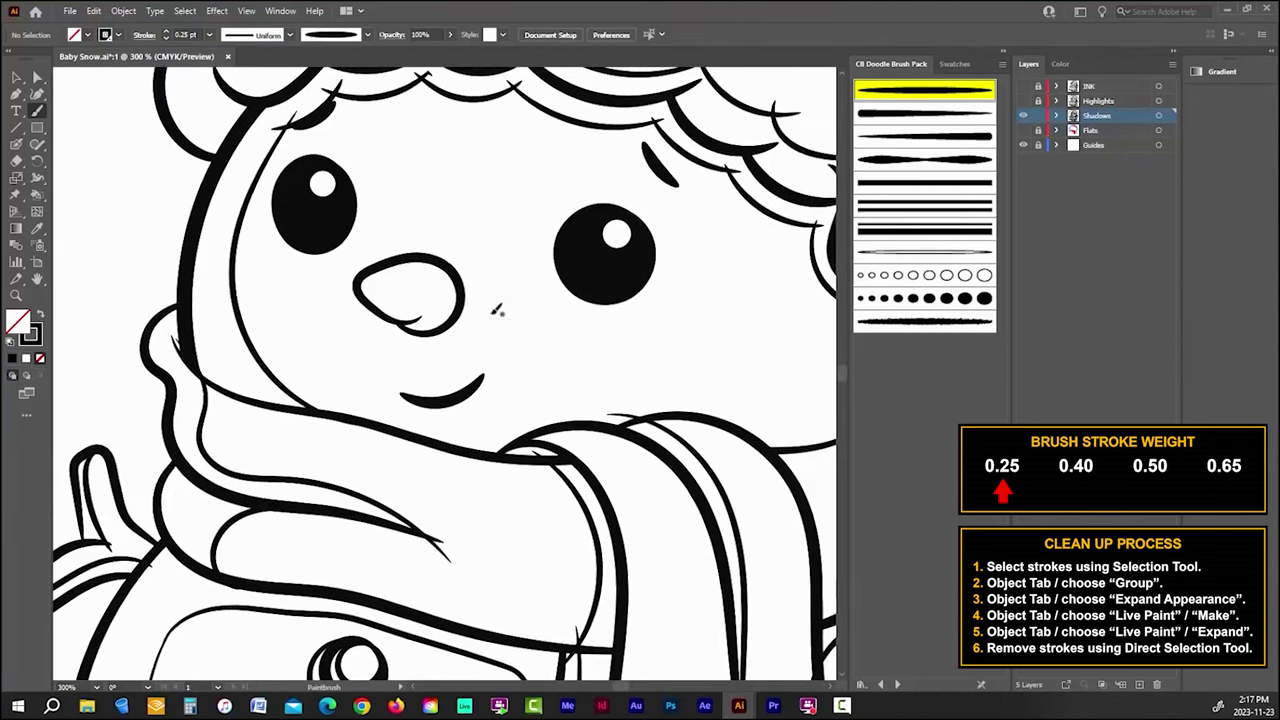
{"action": "mouse_move", "coordinate": [354, 275]}
{"action": "left_mouse_down"}
{"action": "mouse_move", "coordinate": [377, 292]}
{"action": "mouse_move", "coordinate": [442, 299]}
{"action": "mouse_move", "coordinate": [410, 302]}
{"action": "mouse_move", "coordinate": [430, 310]}
{"action": "left_mouse_up"}
{"action": "key", "text": "ctrl+equal"}
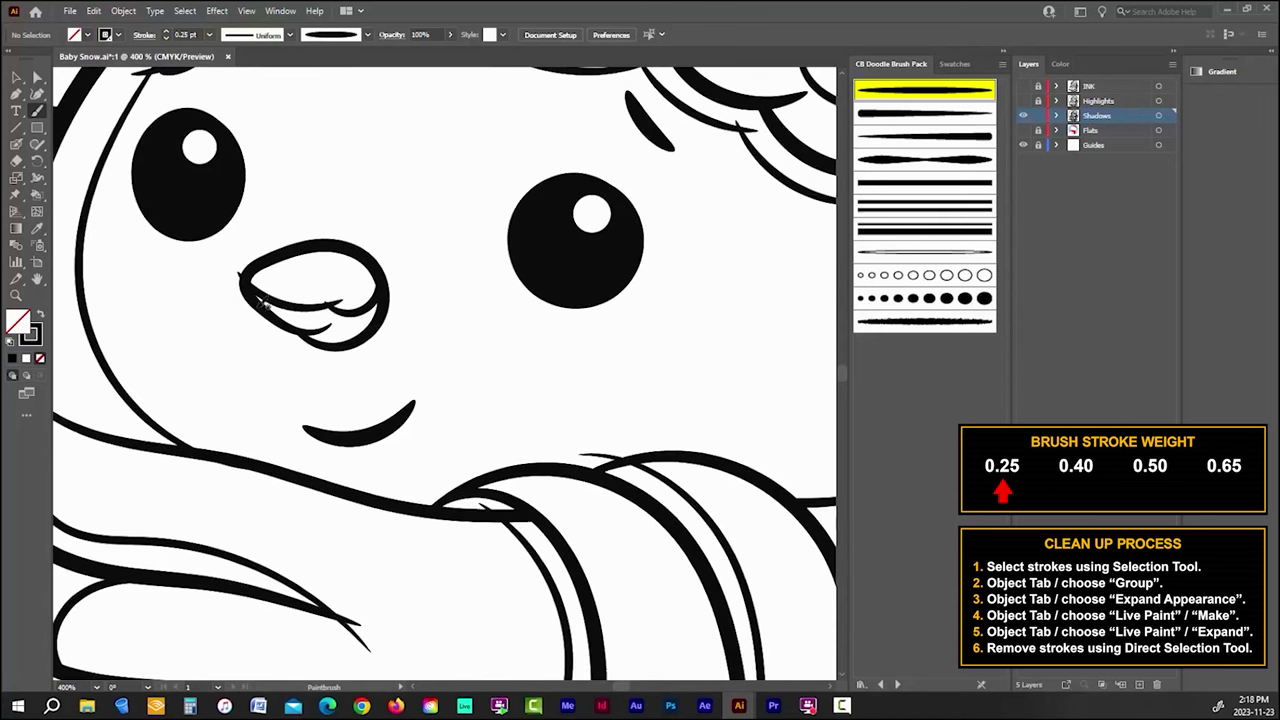
{"action": "mouse_move", "coordinate": [264, 310]}
{"action": "left_mouse_down"}
{"action": "mouse_move", "coordinate": [286, 338]}
{"action": "mouse_move", "coordinate": [343, 358]}
{"action": "mouse_move", "coordinate": [376, 346]}
{"action": "mouse_move", "coordinate": [394, 280]}
{"action": "left_mouse_up"}
Step: Paint a closed ring closely around each of the snowman's two black eyes
{"action": "scroll", "coordinate": [414, 251], "scroll_direction": "down", "scroll_amount": 3}
{"action": "scroll", "coordinate": [651, 280], "scroll_direction": "up", "scroll_amount": 3}
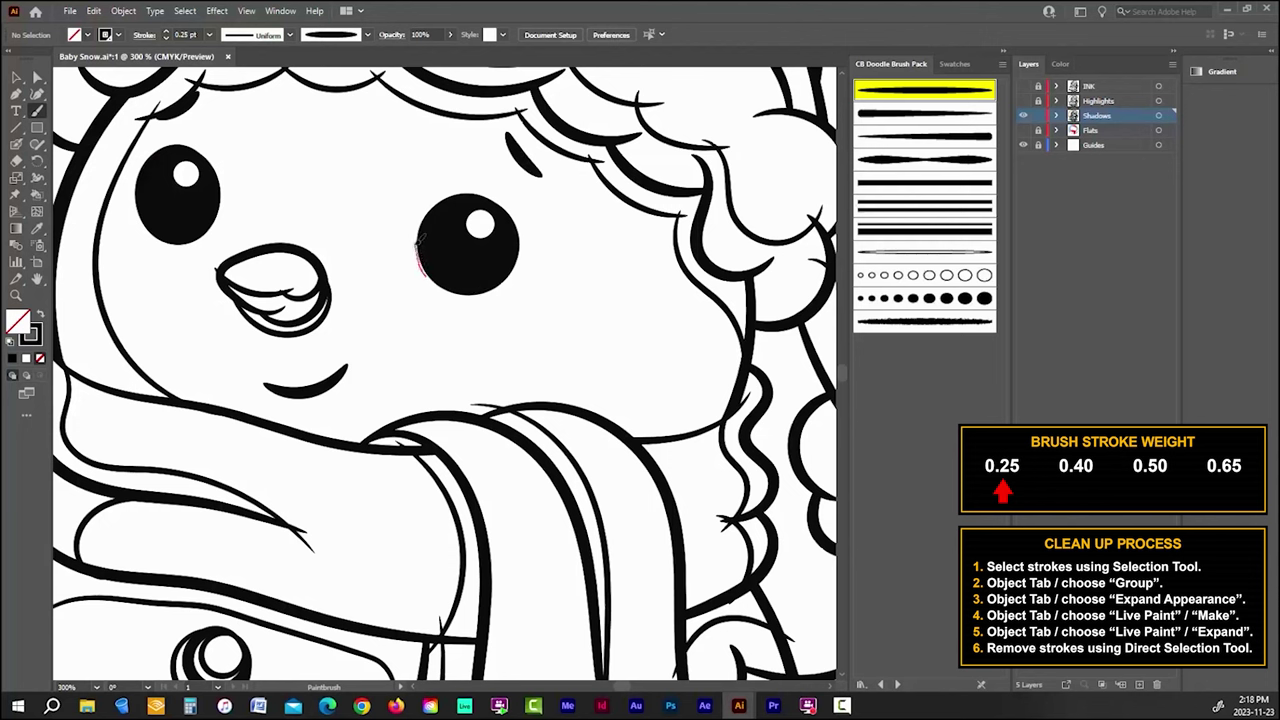
{"action": "mouse_move", "coordinate": [420, 240]}
{"action": "left_mouse_down"}
{"action": "mouse_move", "coordinate": [441, 190]}
{"action": "mouse_move", "coordinate": [499, 183]}
{"action": "mouse_move", "coordinate": [526, 207]}
{"action": "mouse_move", "coordinate": [535, 242]}
{"action": "mouse_move", "coordinate": [503, 288]}
{"action": "left_mouse_up"}
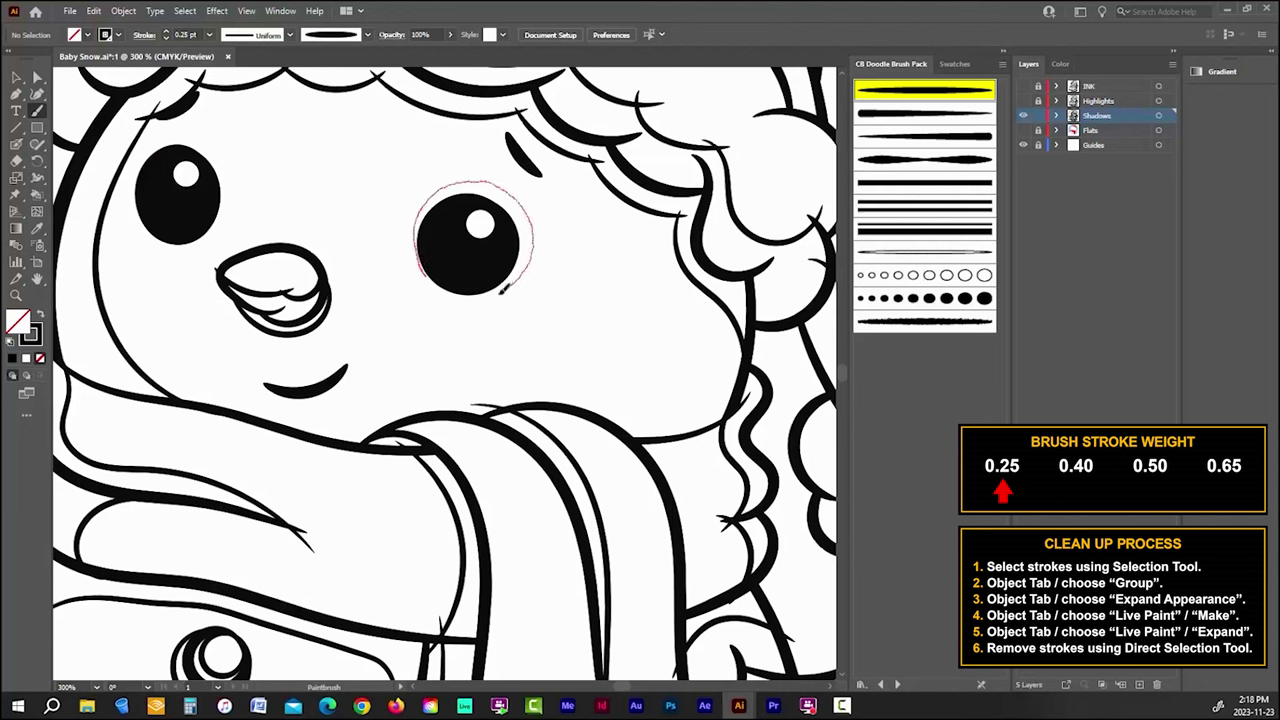
{"action": "left_click_drag", "start_coordinate": [424, 238], "coordinate": [426, 242]}
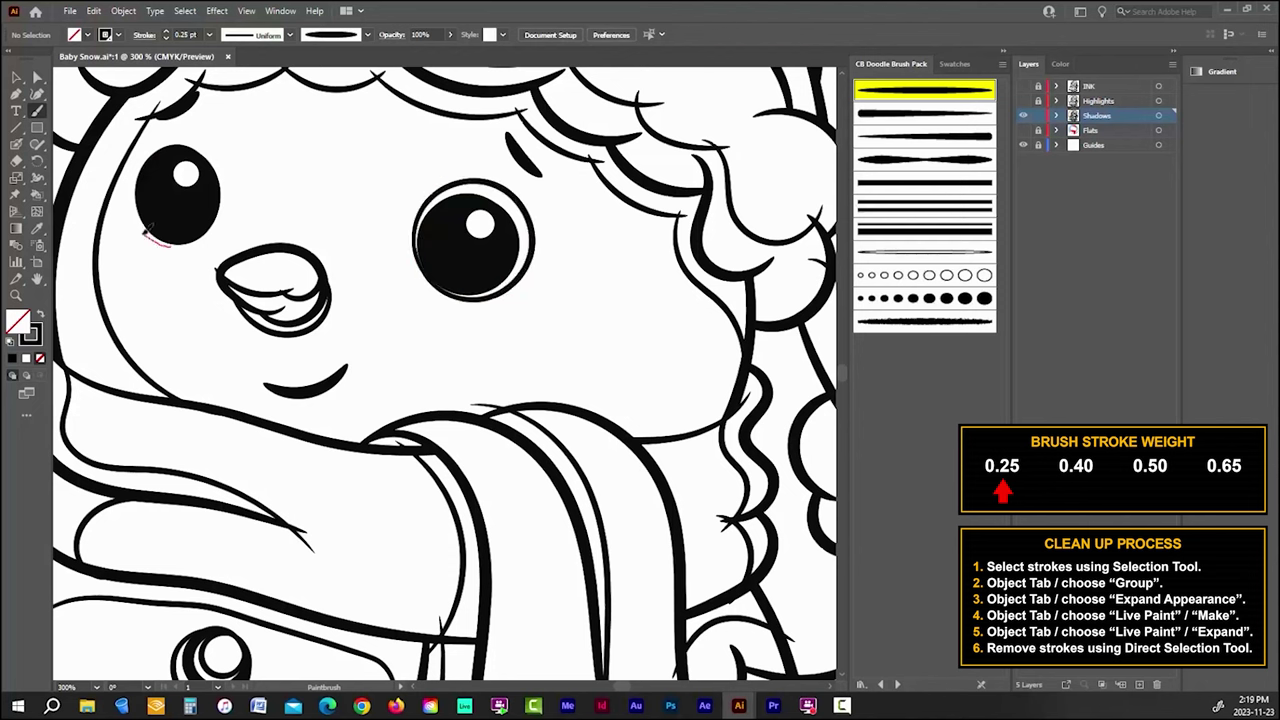
{"action": "left_click_drag", "start_coordinate": [146, 231], "coordinate": [131, 189]}
{"action": "mouse_move", "coordinate": [181, 133]}
{"action": "left_mouse_down"}
{"action": "mouse_move", "coordinate": [229, 170]}
{"action": "mouse_move", "coordinate": [229, 206]}
{"action": "mouse_move", "coordinate": [222, 226]}
{"action": "mouse_move", "coordinate": [160, 240]}
{"action": "left_mouse_up"}
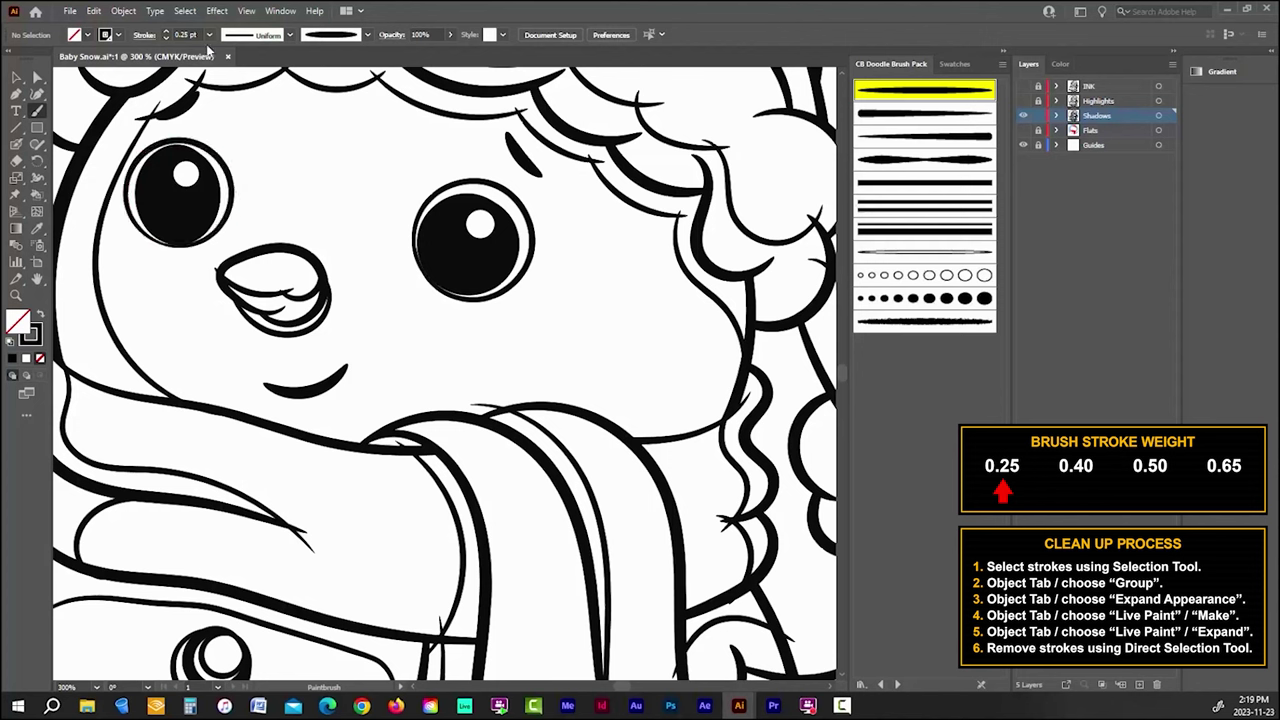
Step: Nudge the left eye's ring upward and narrow it to about 0.525 in, and check the fit of the right eye's ring
{"action": "left_click", "coordinate": [15, 77]}
{"action": "left_click", "coordinate": [230, 186]}
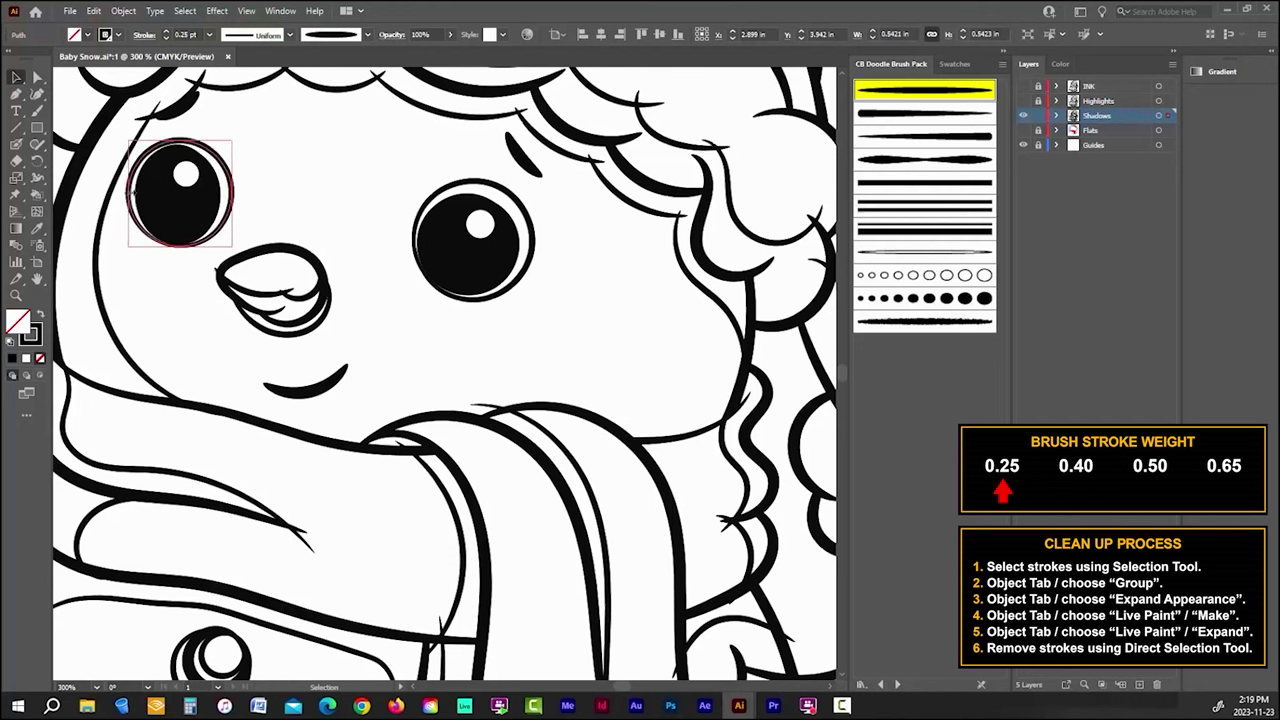
{"action": "left_click_drag", "start_coordinate": [230, 186], "coordinate": [228, 184]}
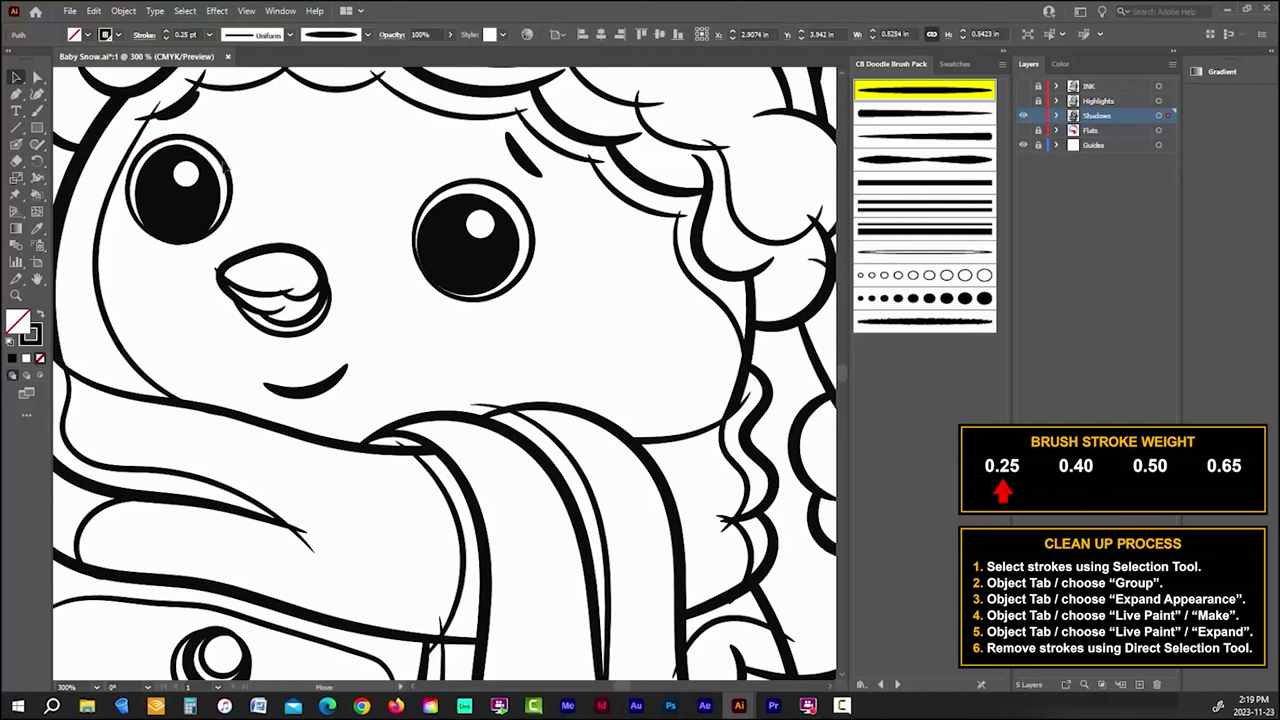
{"action": "left_click", "coordinate": [533, 258]}
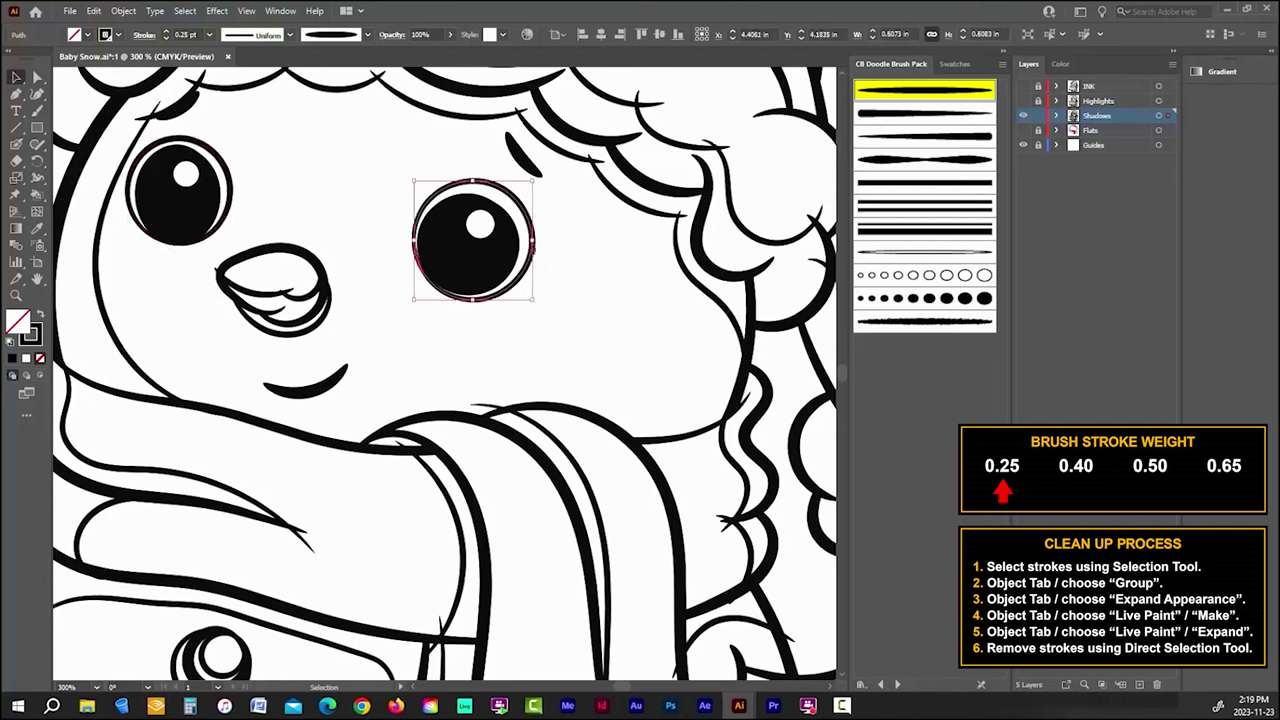
{"action": "left_click", "coordinate": [537, 262]}
Step: Paint wavy shadow lines inside the rocks at the left end of the rock pile
{"action": "scroll", "coordinate": [540, 268], "scroll_direction": "down", "scroll_amount": 3}
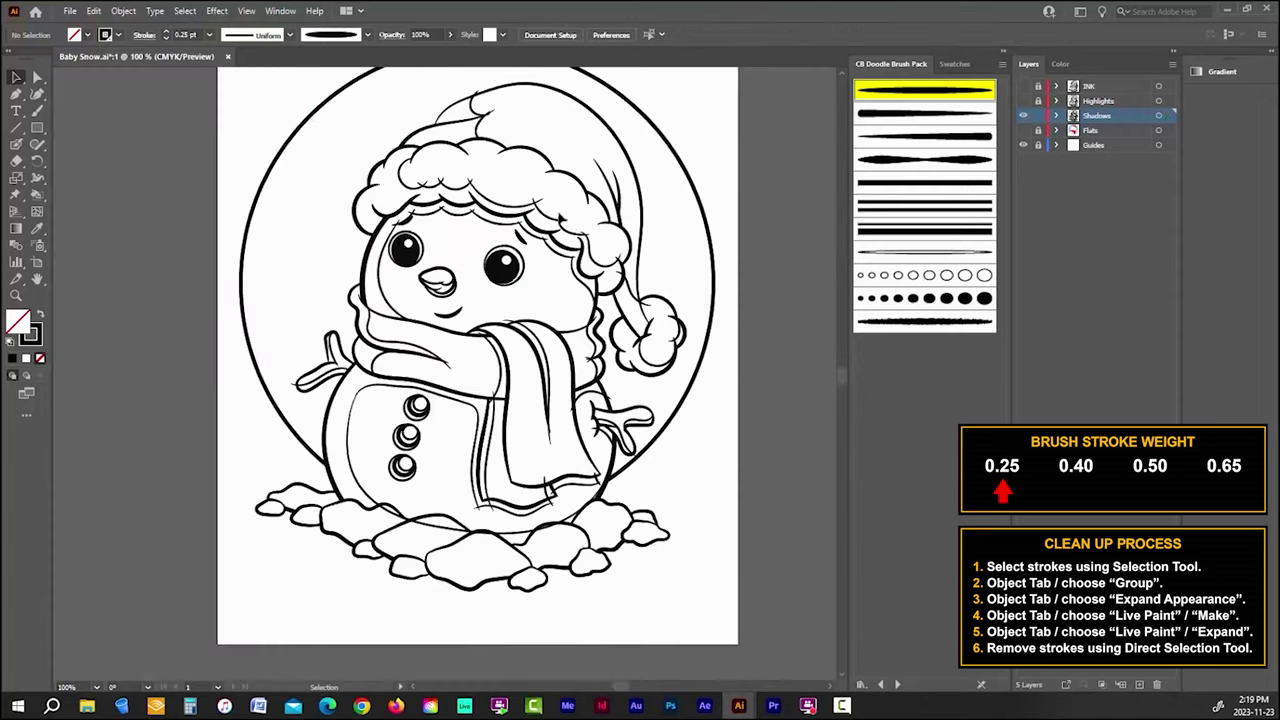
{"action": "scroll", "coordinate": [515, 582], "scroll_direction": "up", "scroll_amount": 1}
{"action": "scroll", "coordinate": [251, 563], "scroll_direction": "up", "scroll_amount": 2}
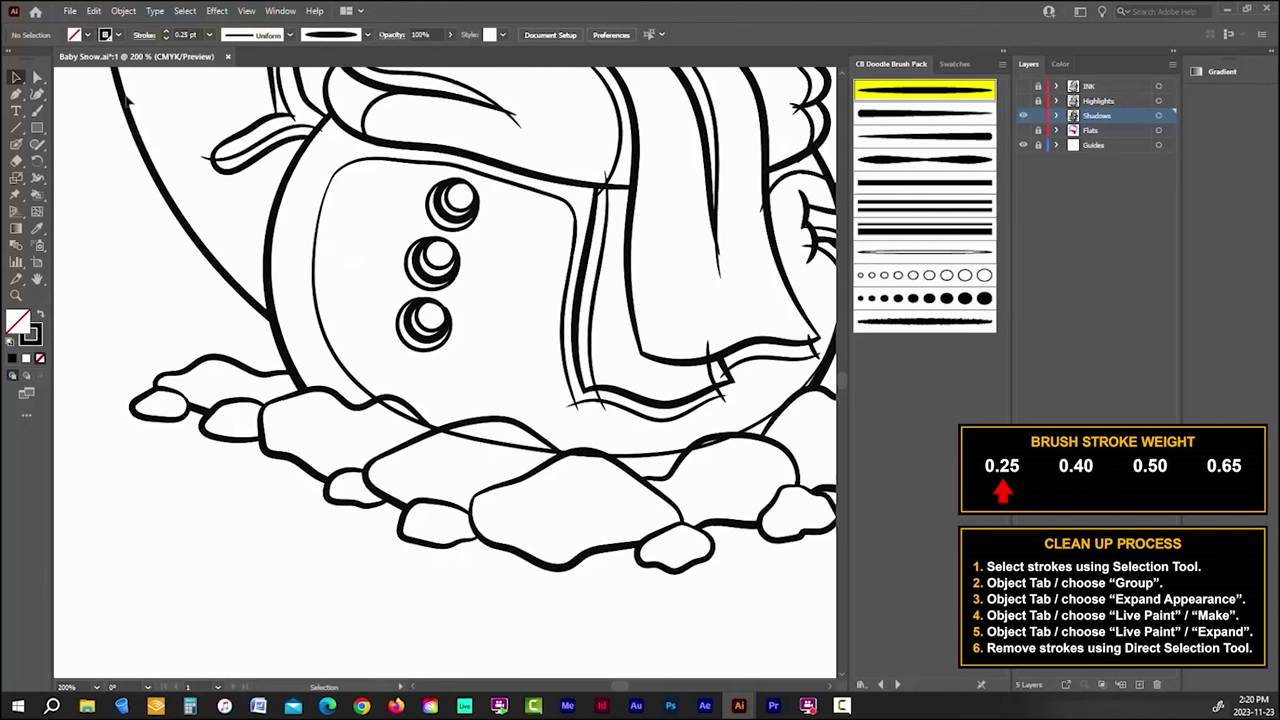
{"action": "left_click", "coordinate": [37, 111]}
{"action": "left_click_drag", "start_coordinate": [170, 378], "coordinate": [262, 368]}
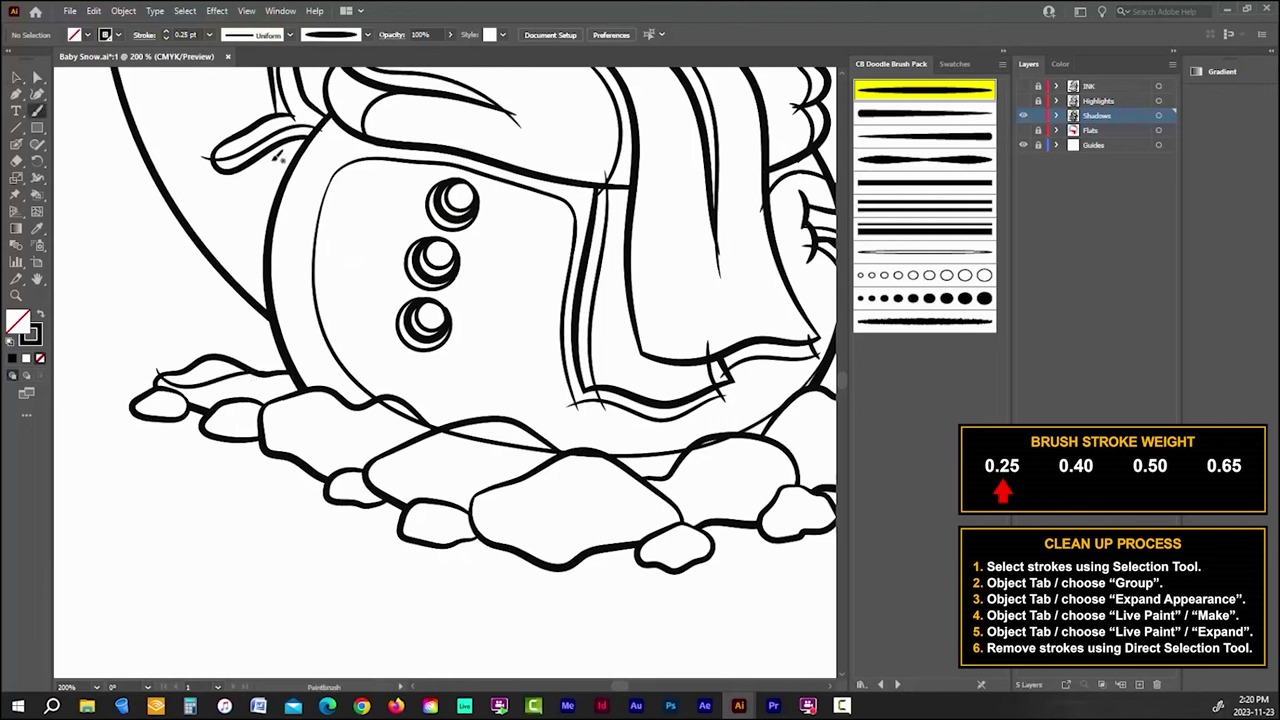
{"action": "scroll", "coordinate": [550, 337], "scroll_direction": "down", "scroll_amount": 1}
{"action": "scroll", "coordinate": [550, 390], "scroll_direction": "right", "scroll_amount": 3}
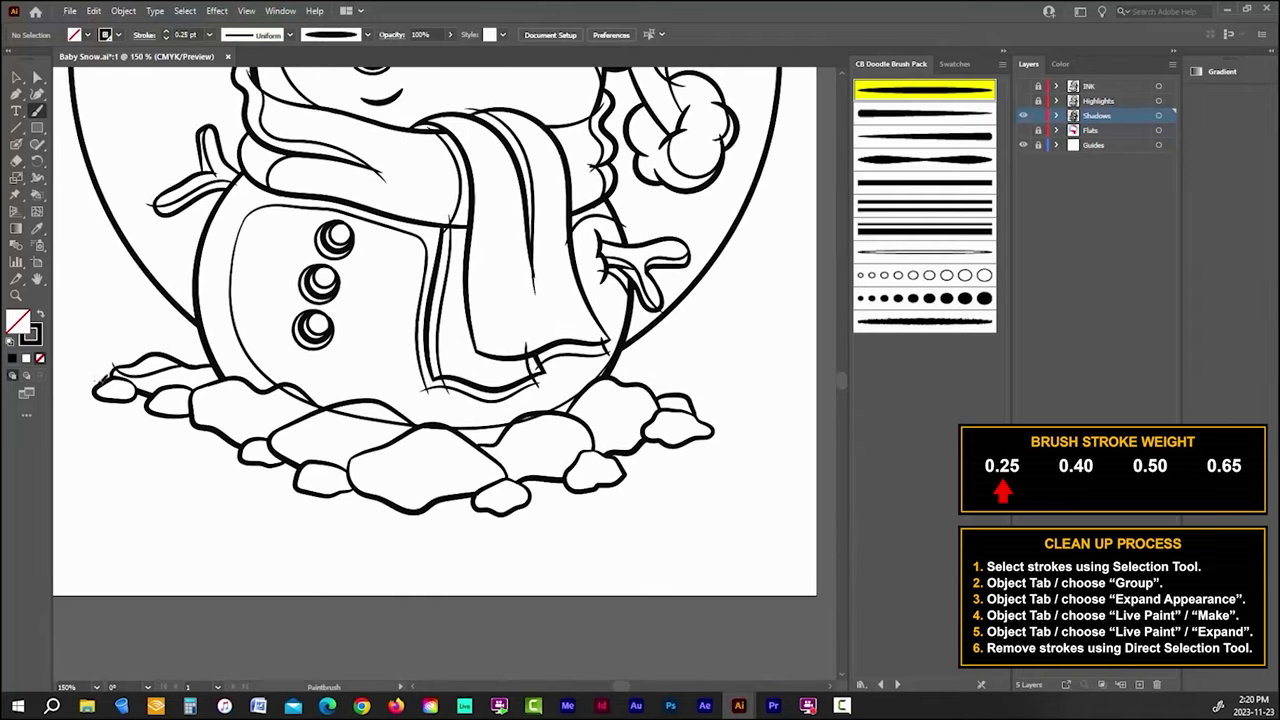
{"action": "mouse_move", "coordinate": [112, 382]}
{"action": "left_mouse_down"}
{"action": "mouse_move", "coordinate": [152, 400]}
{"action": "mouse_move", "coordinate": [212, 401]}
{"action": "left_mouse_up"}
{"action": "left_click_drag", "start_coordinate": [316, 396], "coordinate": [318, 398]}
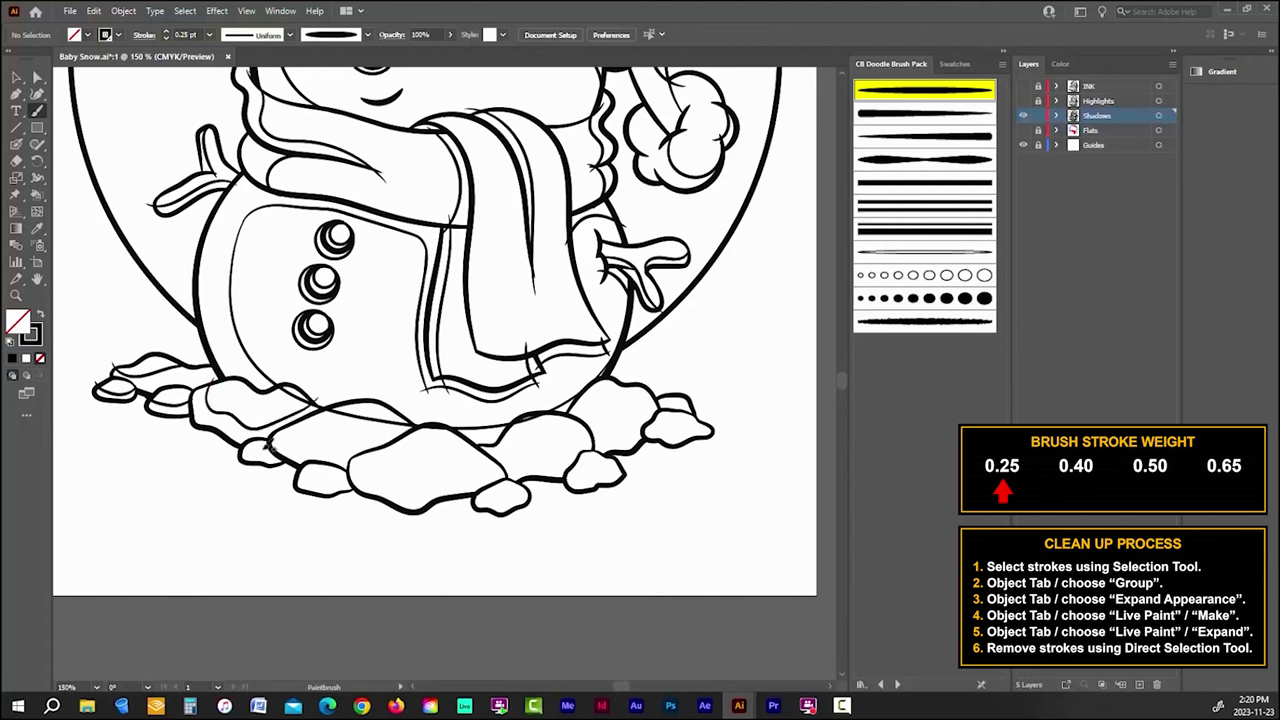
Step: Paint wavy shadow lines inside the middle and right rocks, following each rock's lower edge
{"action": "left_click_drag", "start_coordinate": [252, 452], "coordinate": [344, 477]}
{"action": "mouse_move", "coordinate": [290, 422]}
{"action": "left_mouse_down"}
{"action": "mouse_move", "coordinate": [293, 438]}
{"action": "mouse_move", "coordinate": [368, 453]}
{"action": "mouse_move", "coordinate": [372, 479]}
{"action": "left_mouse_up"}
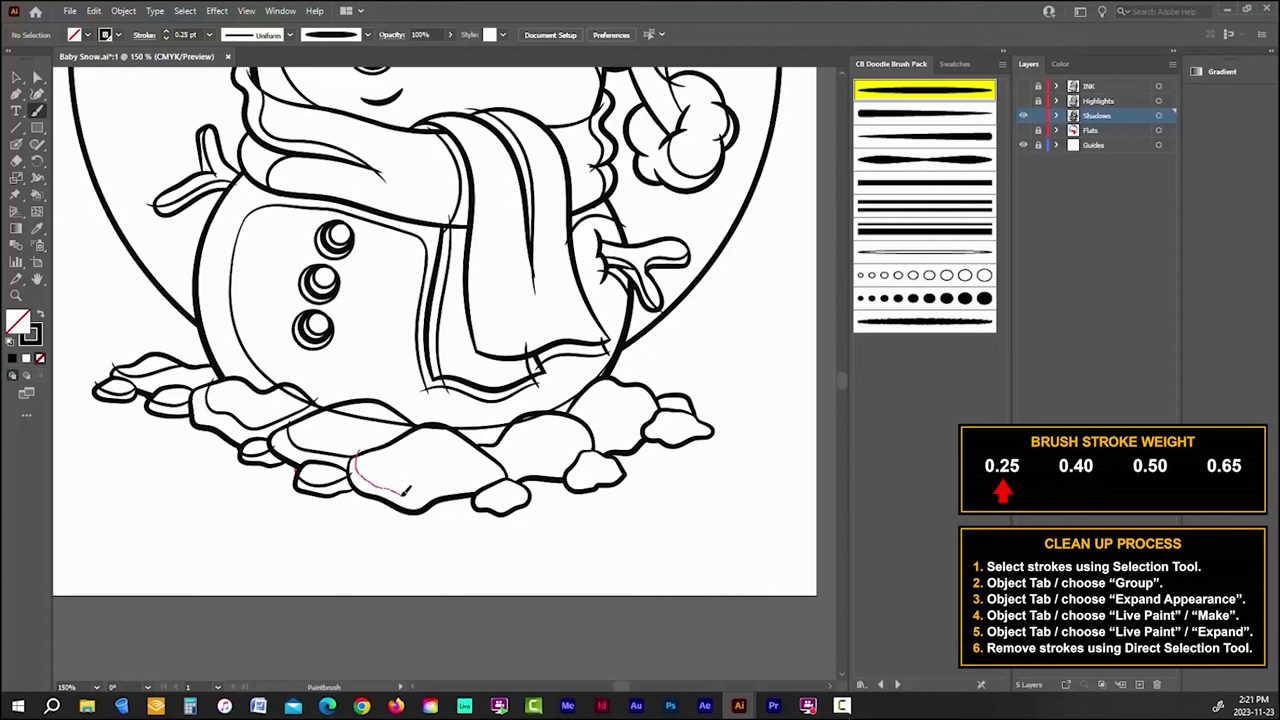
{"action": "mouse_move", "coordinate": [500, 459]}
{"action": "left_mouse_down"}
{"action": "mouse_move", "coordinate": [493, 497]}
{"action": "mouse_move", "coordinate": [507, 499]}
{"action": "mouse_move", "coordinate": [532, 483]}
{"action": "mouse_move", "coordinate": [501, 447]}
{"action": "mouse_move", "coordinate": [527, 466]}
{"action": "mouse_move", "coordinate": [620, 464]}
{"action": "left_mouse_up"}
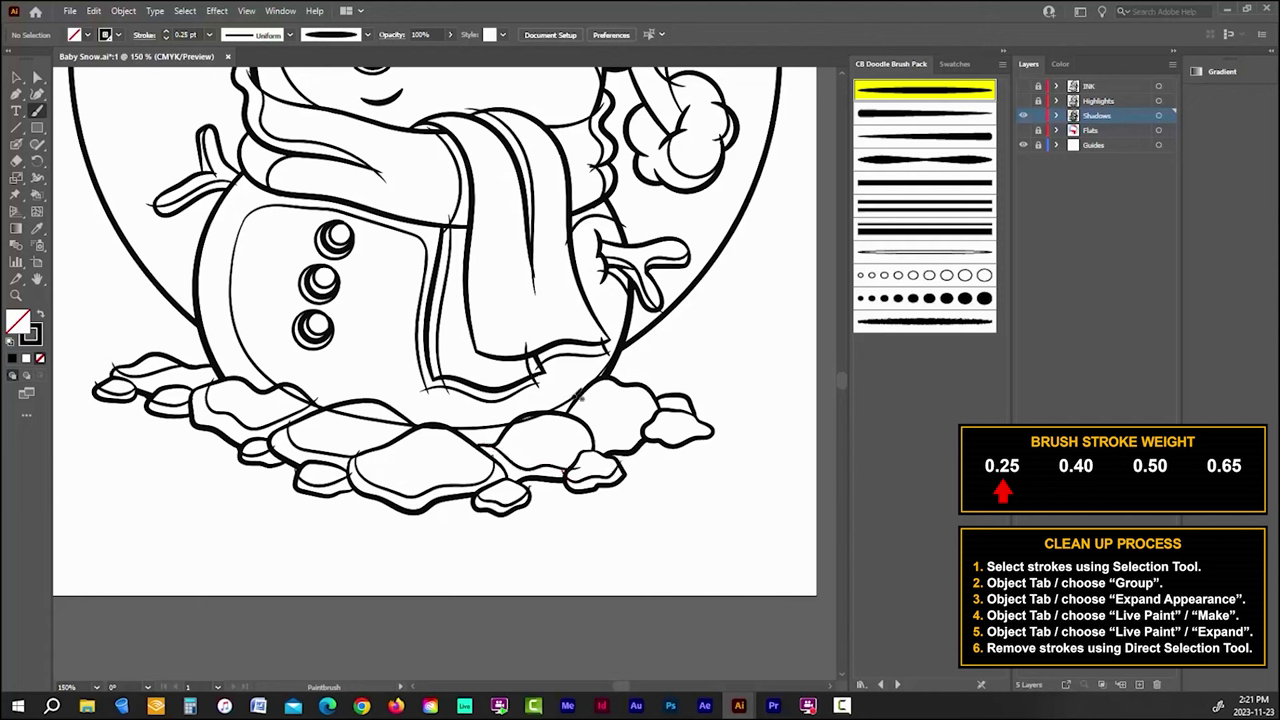
{"action": "left_click_drag", "start_coordinate": [583, 398], "coordinate": [574, 405]}
{"action": "mouse_move", "coordinate": [659, 383]}
{"action": "left_mouse_down"}
{"action": "mouse_move", "coordinate": [716, 415]}
{"action": "mouse_move", "coordinate": [694, 405]}
{"action": "left_mouse_up"}
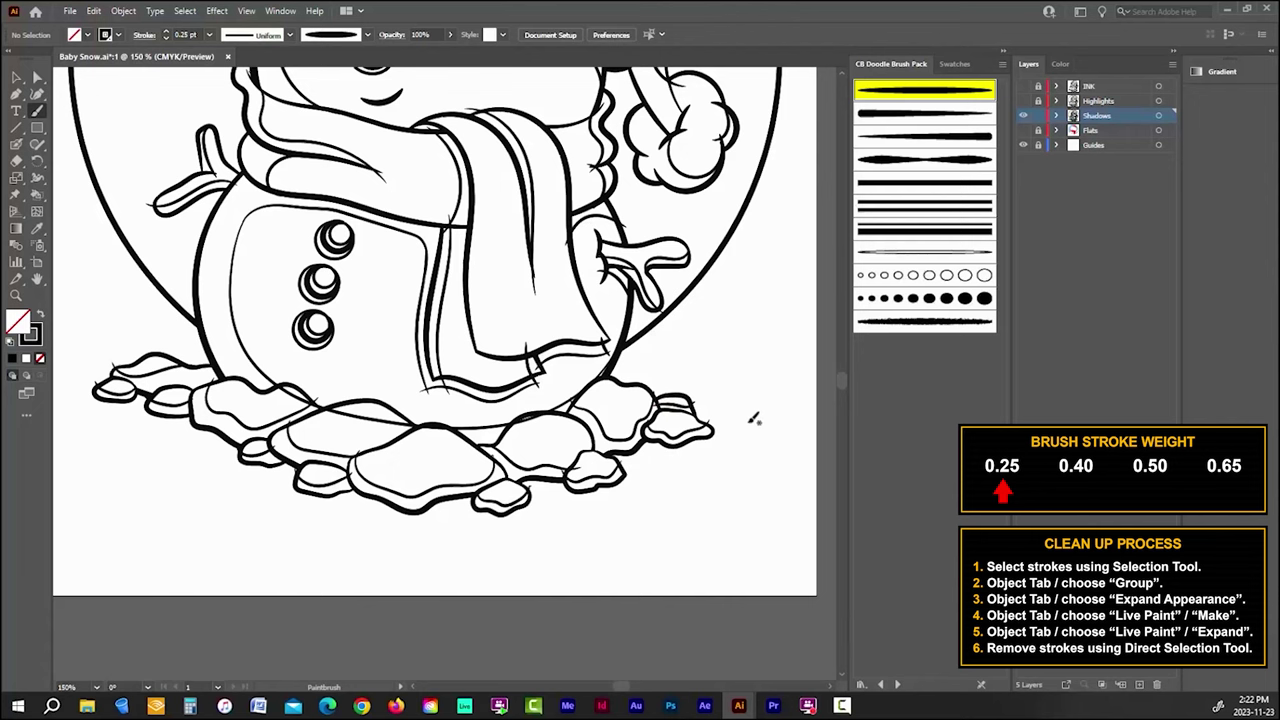
Step: Paint a continuous ground-shadow line beneath the left rocks and the large front boulder
{"action": "scroll", "coordinate": [147, 394], "scroll_direction": "up", "scroll_amount": 1}
{"action": "mouse_move", "coordinate": [80, 380]}
{"action": "left_mouse_down"}
{"action": "mouse_move", "coordinate": [150, 399]}
{"action": "mouse_move", "coordinate": [273, 464]}
{"action": "mouse_move", "coordinate": [287, 488]}
{"action": "mouse_move", "coordinate": [350, 493]}
{"action": "left_mouse_up"}
{"action": "mouse_move", "coordinate": [388, 555]}
{"action": "left_mouse_down"}
{"action": "mouse_move", "coordinate": [280, 486]}
{"action": "mouse_move", "coordinate": [290, 472]}
{"action": "mouse_move", "coordinate": [366, 496]}
{"action": "left_mouse_up"}
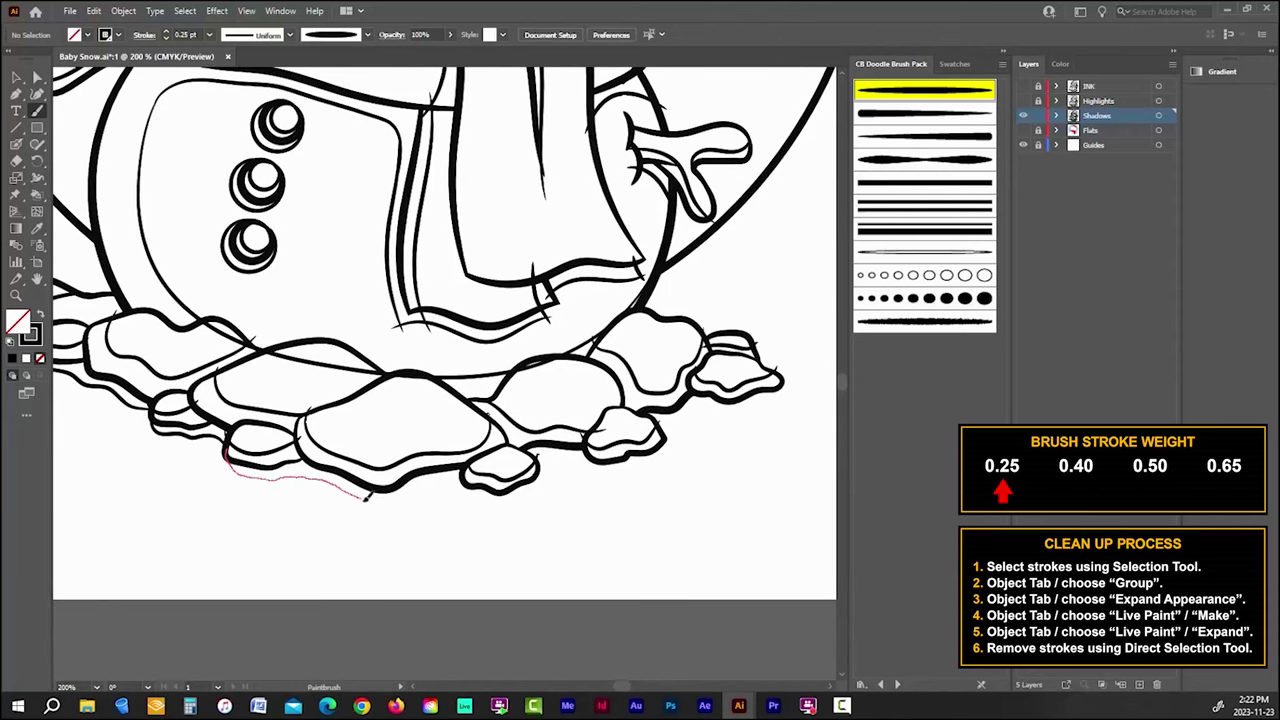
{"action": "left_click_drag", "start_coordinate": [452, 478], "coordinate": [453, 480]}
Step: Paint the ground-shadow line beneath the small front rocks and on to the pile's right end
{"action": "left_click_drag", "start_coordinate": [511, 511], "coordinate": [330, 502]}
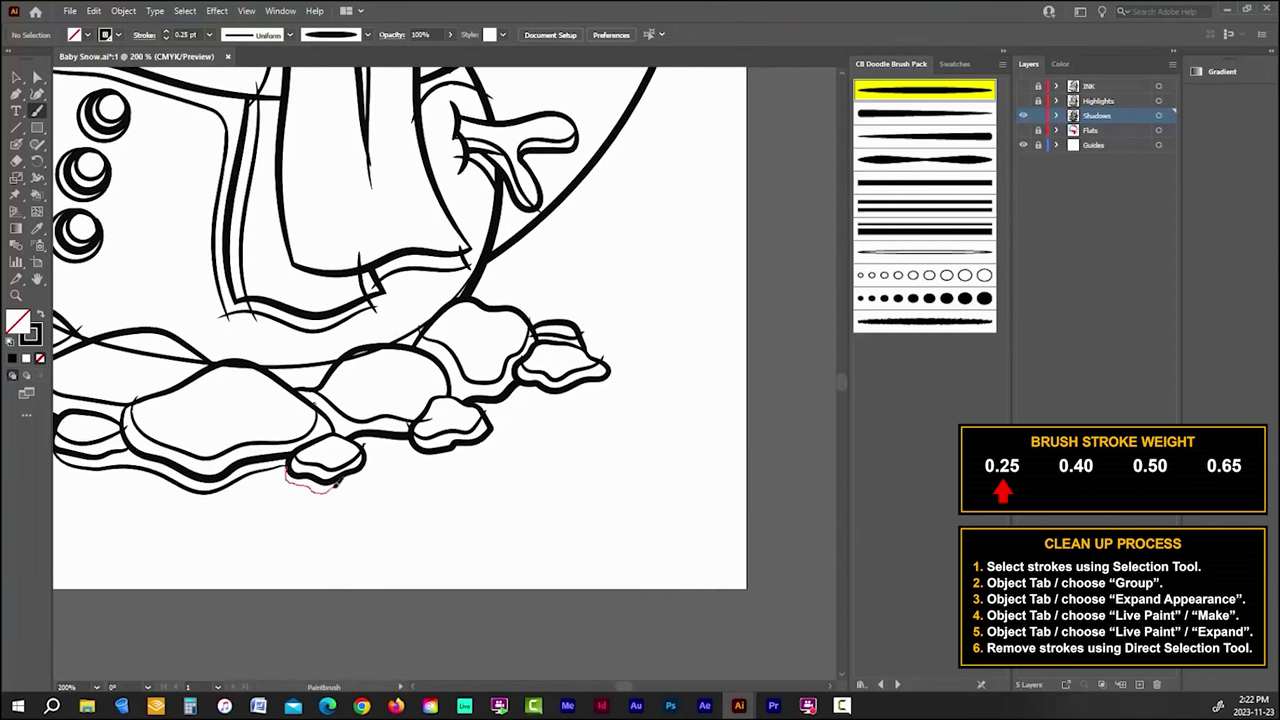
{"action": "left_click_drag", "start_coordinate": [366, 462], "coordinate": [370, 447]}
{"action": "left_click_drag", "start_coordinate": [400, 509], "coordinate": [329, 503]}
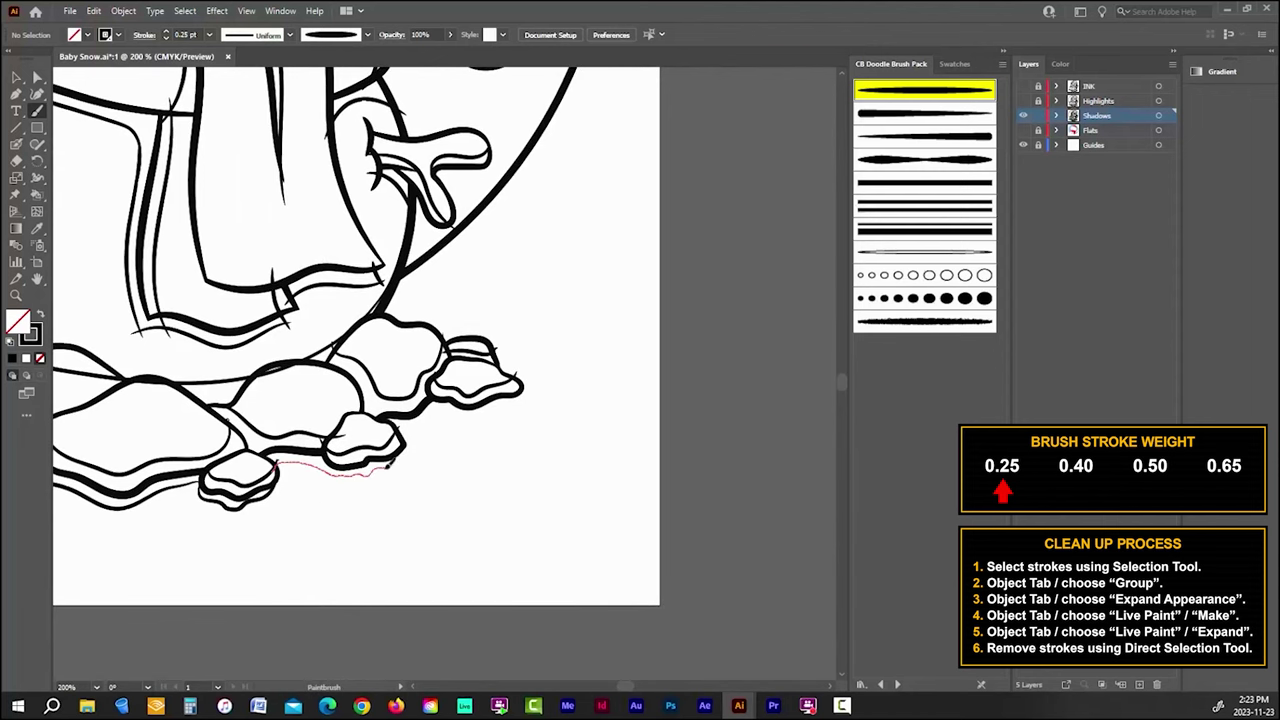
{"action": "left_click_drag", "start_coordinate": [414, 460], "coordinate": [392, 474]}
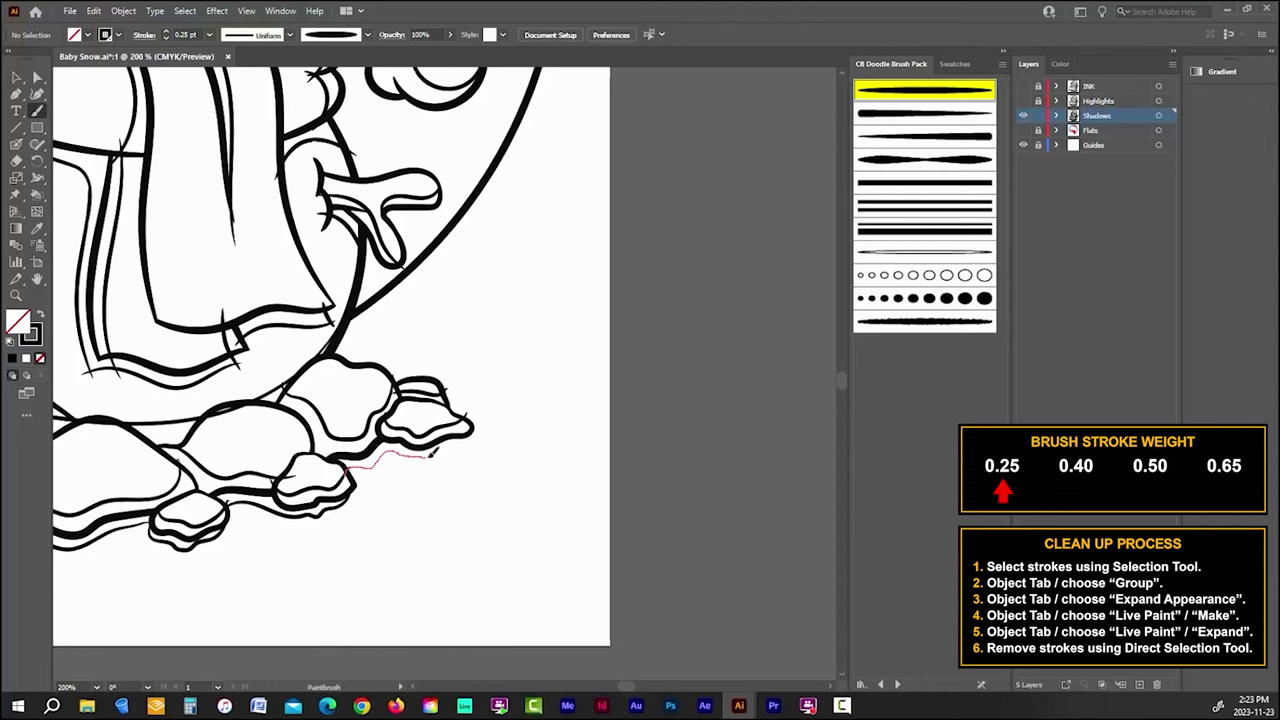
{"action": "left_click_drag", "start_coordinate": [432, 452], "coordinate": [436, 450]}
Step: Select all artwork on the Shadows layer, group it and expand its brush appearance
{"action": "scroll", "coordinate": [553, 519], "scroll_direction": "down", "scroll_amount": 3}
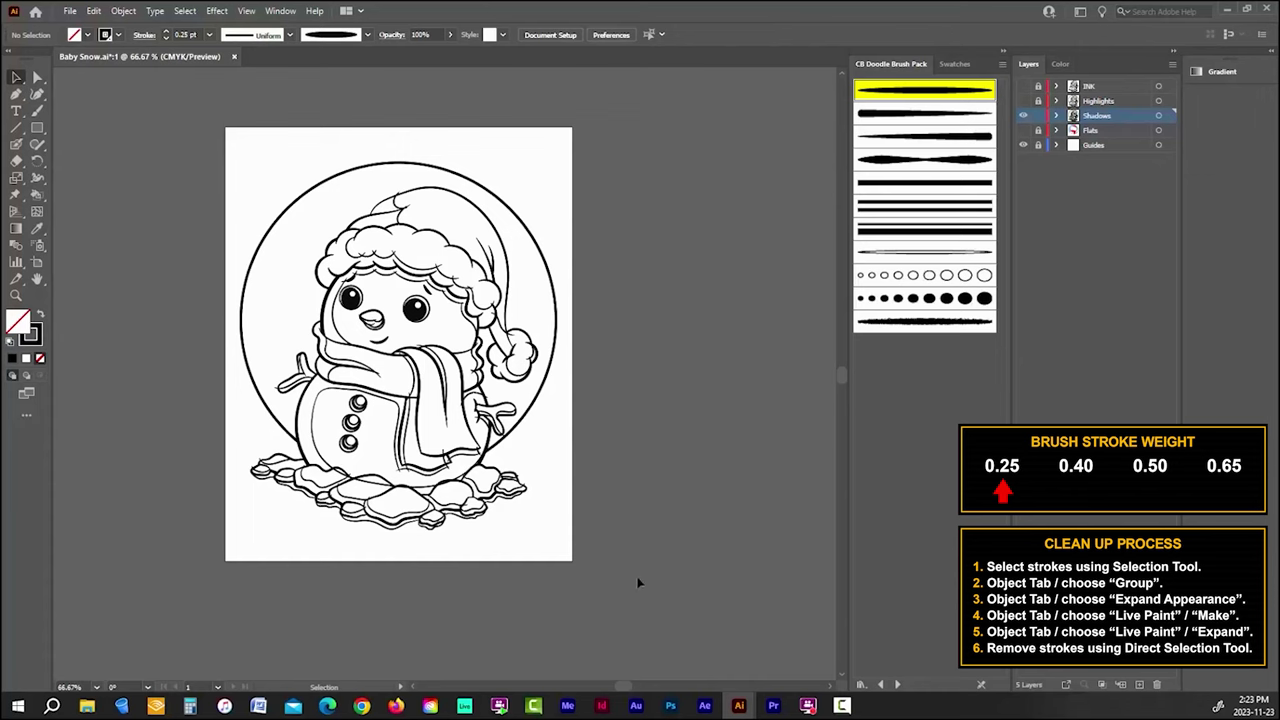
{"action": "key", "text": "ctrl+a"}
{"action": "left_click", "coordinate": [123, 10]}
{"action": "left_click", "coordinate": [142, 77]}
{"action": "left_click", "coordinate": [123, 10]}
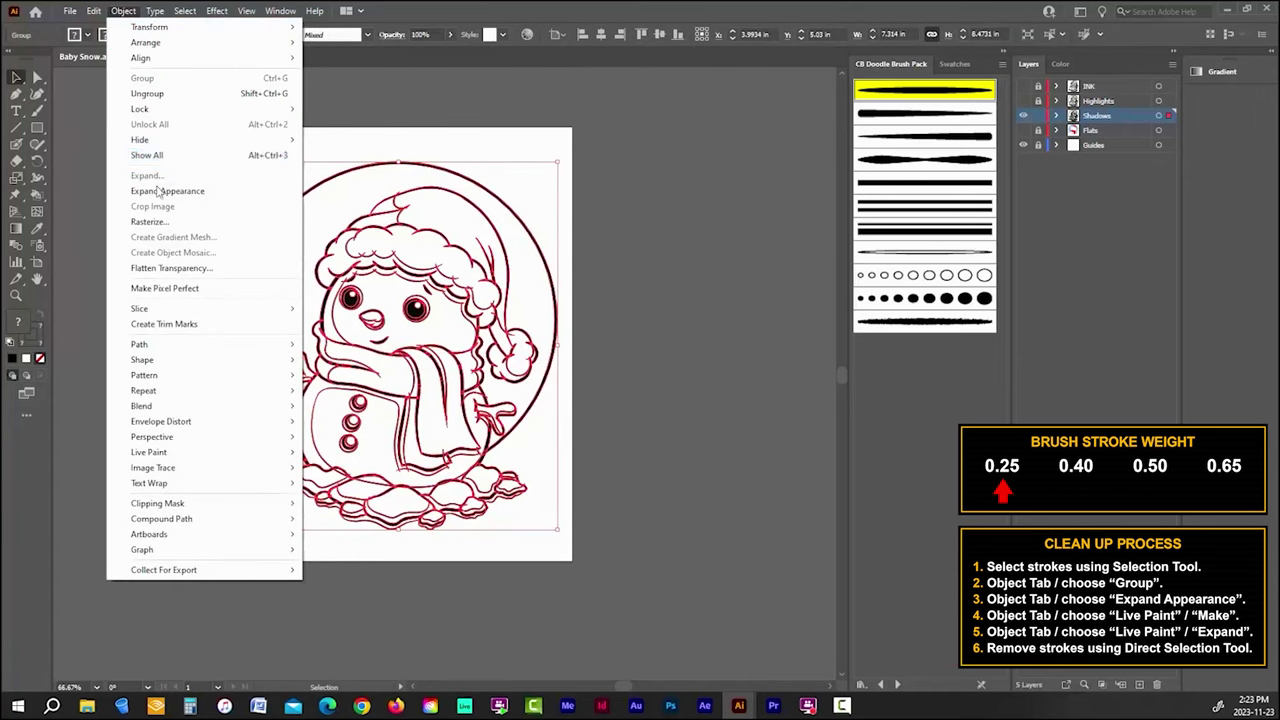
{"action": "left_click", "coordinate": [158, 190]}
Step: Convert the expanded group to Live Paint and expand it, ready for direct selection of stray strokes
{"action": "left_click", "coordinate": [123, 10]}
{"action": "left_click", "coordinate": [330, 452]}
{"action": "left_click", "coordinate": [123, 10]}
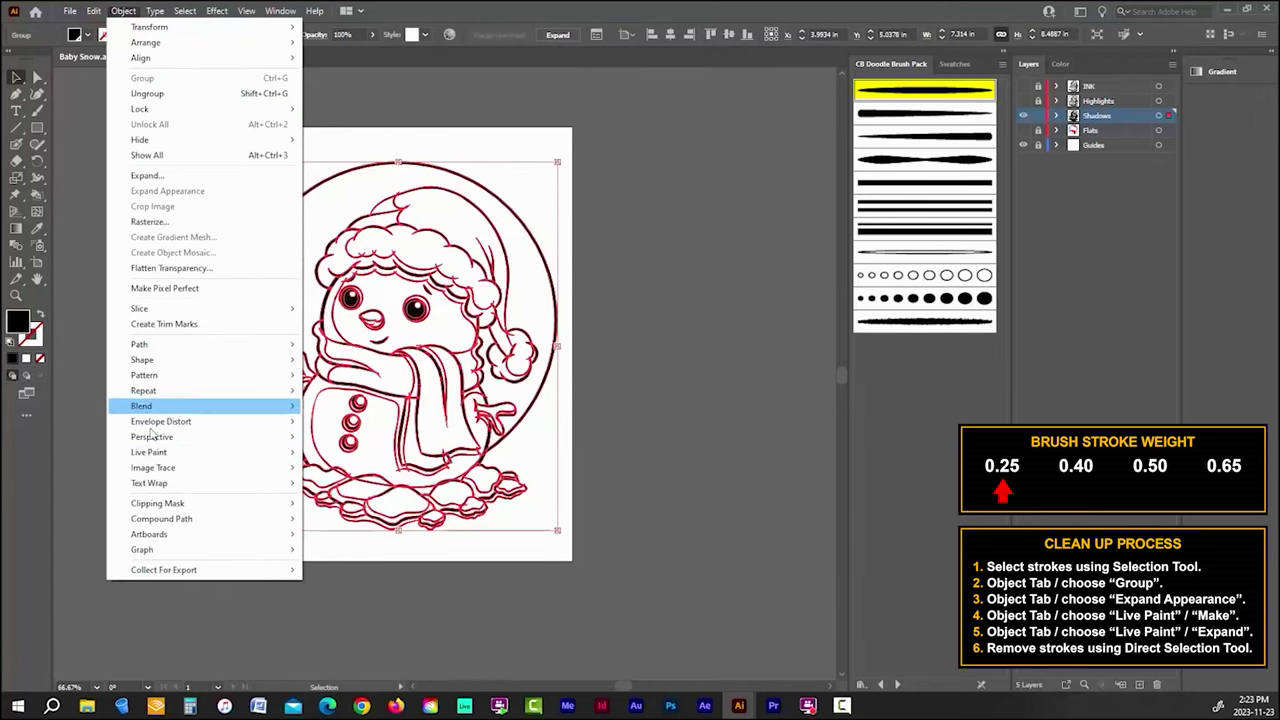
{"action": "mouse_move", "coordinate": [150, 452]}
{"action": "left_click", "coordinate": [352, 524]}
{"action": "left_click", "coordinate": [183, 148]}
{"action": "key", "text": "a"}
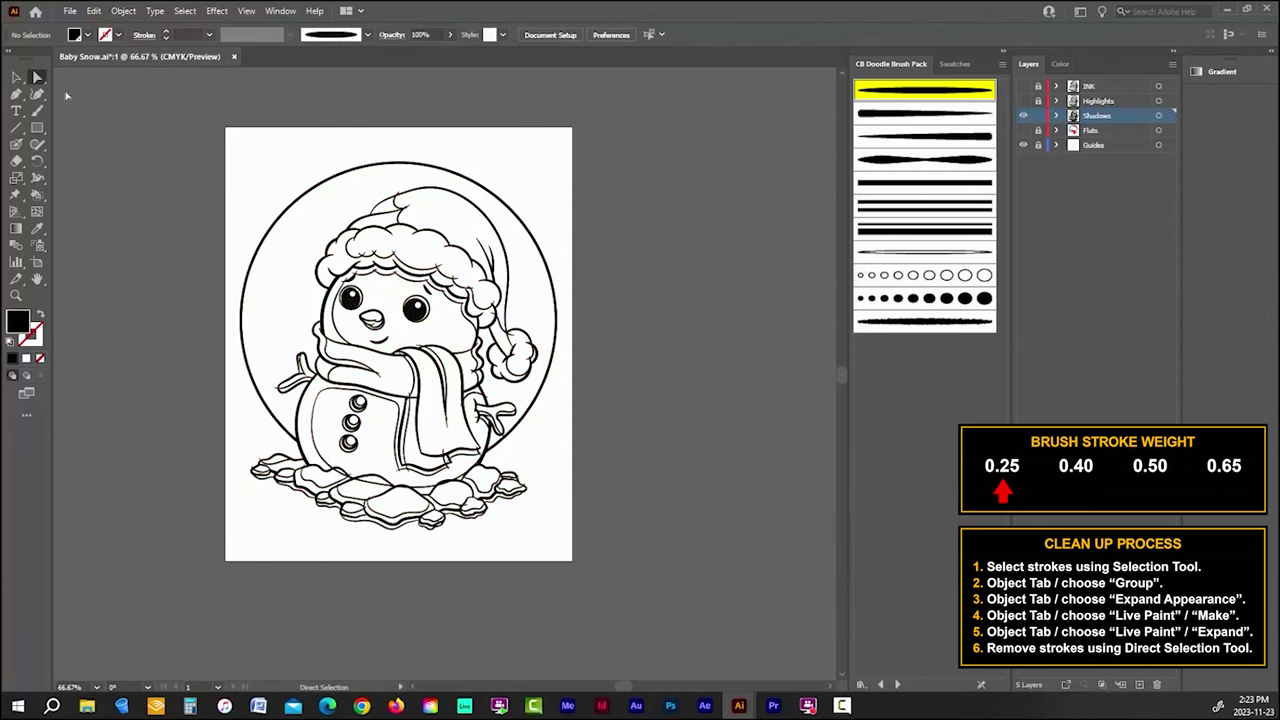
Step: Remove the stray stroke sliver along the edge of the fur puff on the hat's brim
{"action": "scroll", "coordinate": [393, 204], "scroll_direction": "up", "scroll_amount": 5}
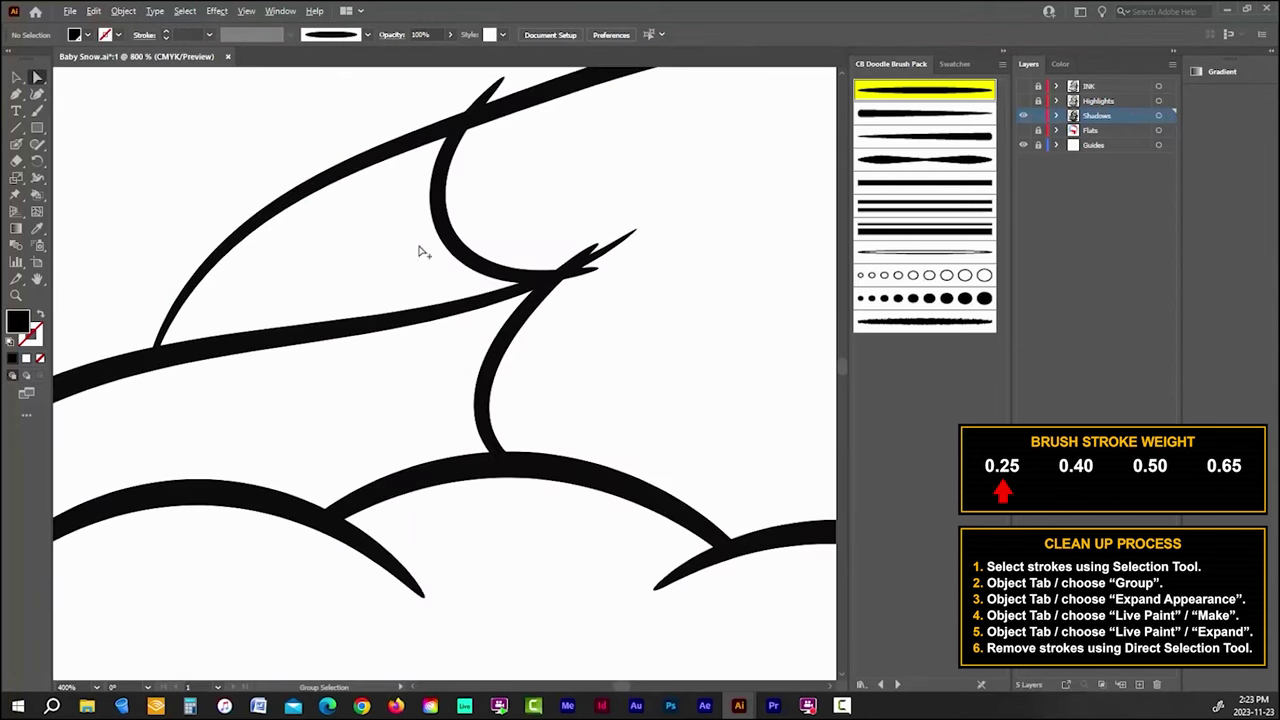
{"action": "scroll", "coordinate": [437, 248], "scroll_direction": "down", "scroll_amount": 2}
{"action": "scroll", "coordinate": [437, 248], "scroll_direction": "down", "scroll_amount": 4}
{"action": "scroll", "coordinate": [306, 366], "scroll_direction": "up", "scroll_amount": 3}
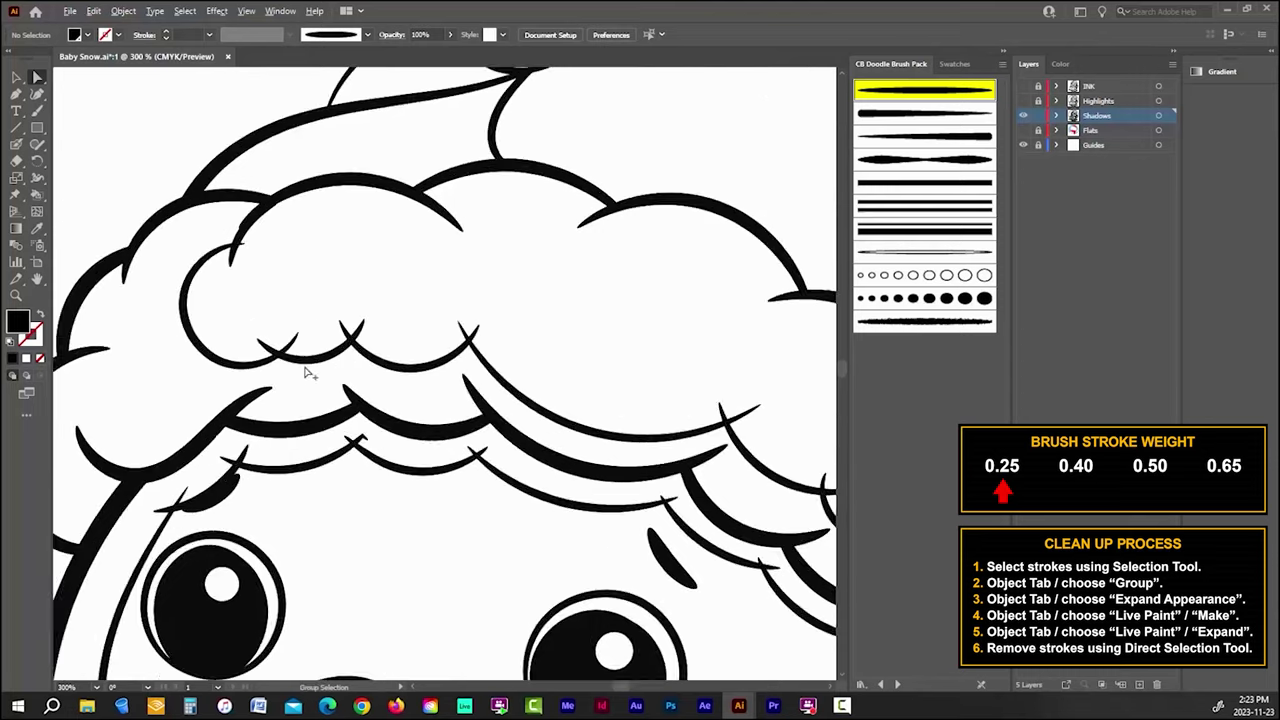
{"action": "scroll", "coordinate": [193, 162], "scroll_direction": "up", "scroll_amount": 3}
{"action": "left_click", "coordinate": [233, 160]}
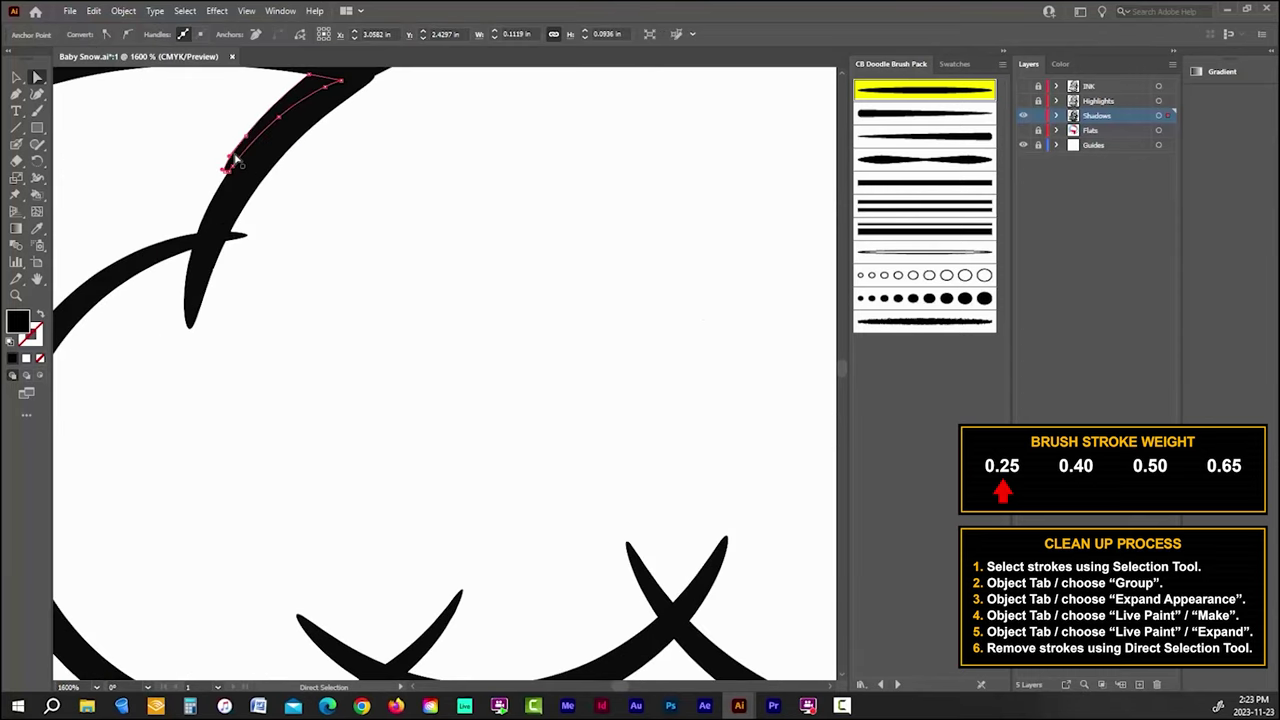
{"action": "key", "text": "ctrl+shift+a"}
{"action": "scroll", "coordinate": [234, 177], "scroll_direction": "down", "scroll_amount": 5}
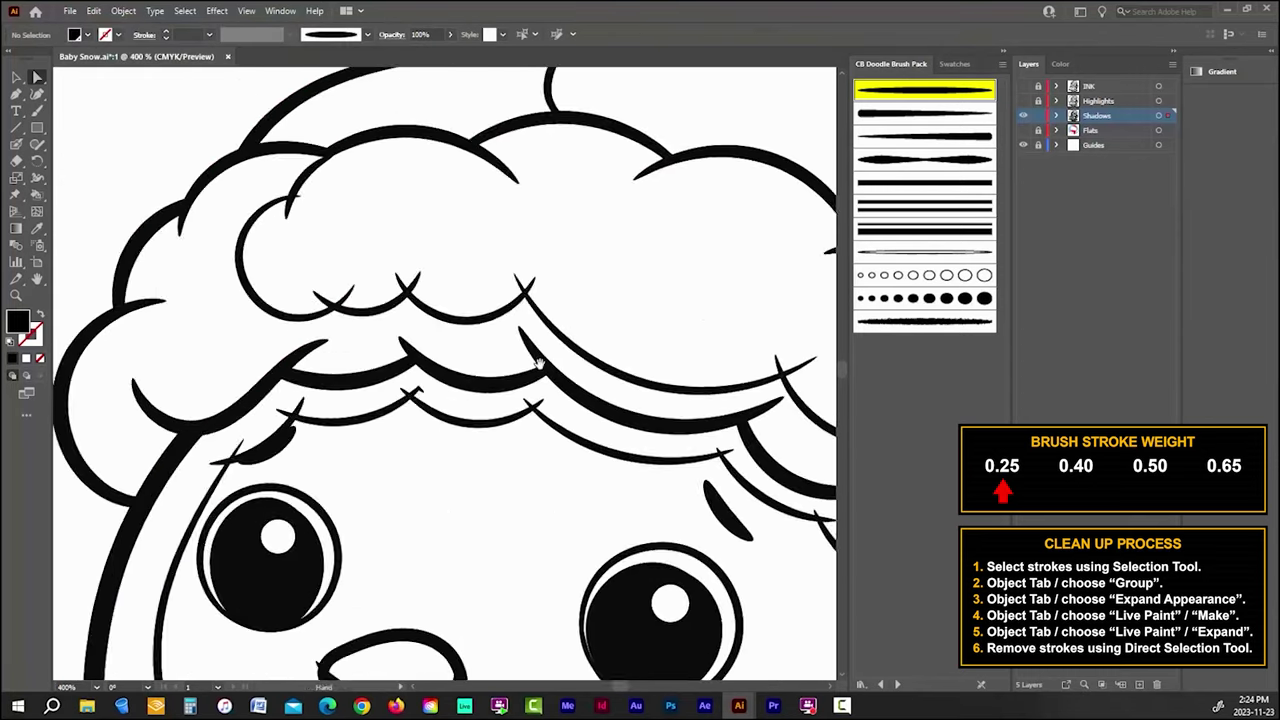
Step: Delete the overshooting stroke tip at the right end of the scalloped cast-shadow line beneath the hat fur
{"action": "scroll", "coordinate": [306, 357], "scroll_direction": "up", "scroll_amount": 2}
{"action": "scroll", "coordinate": [594, 449], "scroll_direction": "right", "scroll_amount": 3}
{"action": "scroll", "coordinate": [600, 380], "scroll_direction": "down", "scroll_amount": 5}
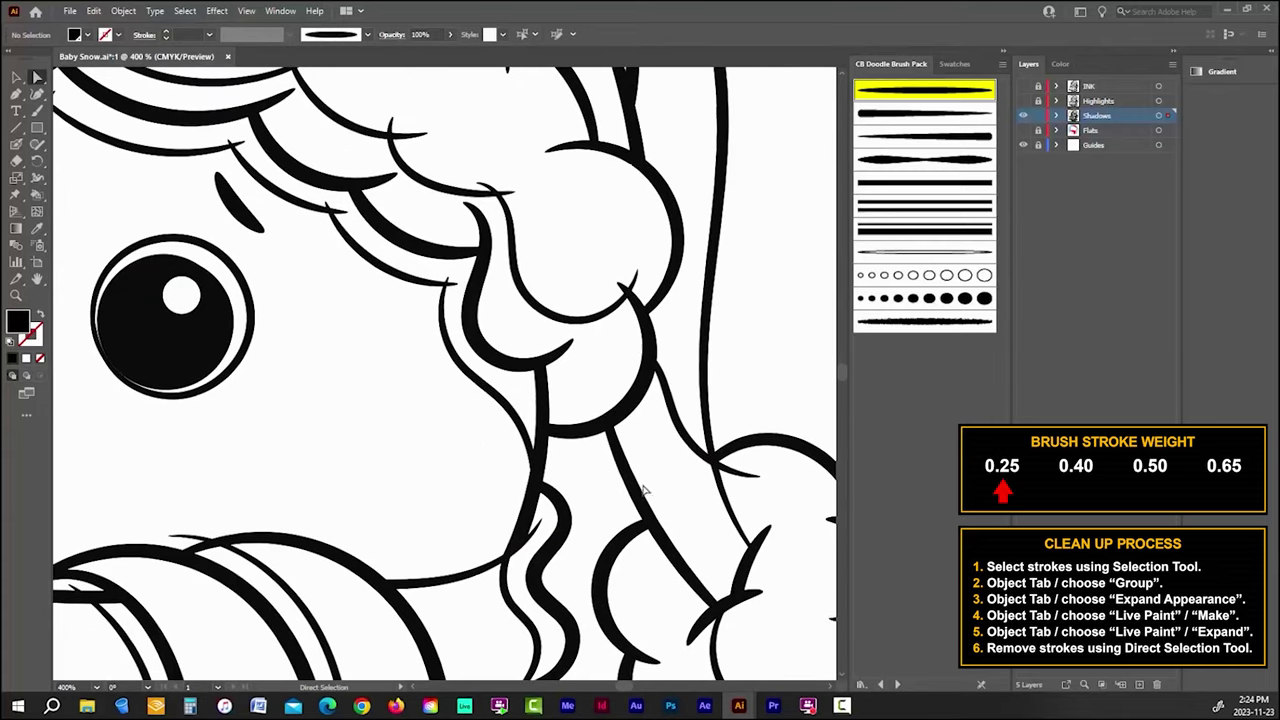
{"action": "scroll", "coordinate": [657, 457], "scroll_direction": "down", "scroll_amount": 5}
{"action": "scroll", "coordinate": [657, 457], "scroll_direction": "right", "scroll_amount": 3}
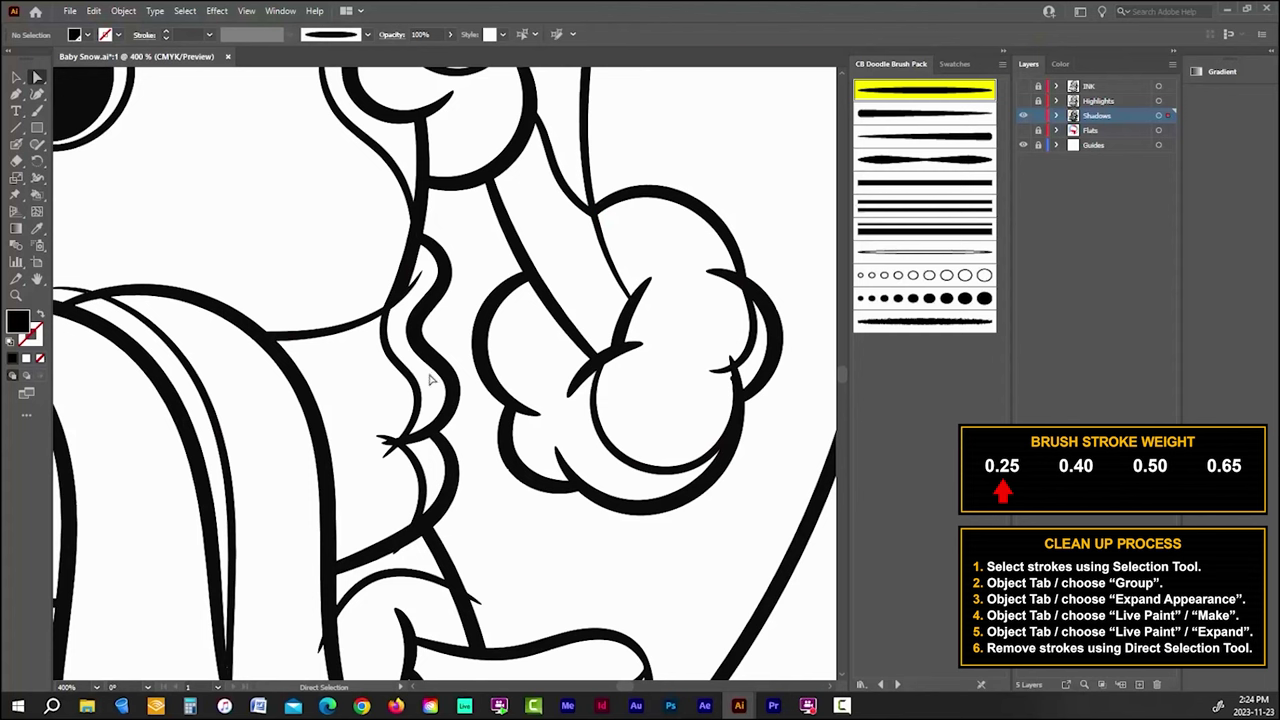
{"action": "key", "text": "space"}
{"action": "left_click_drag", "start_coordinate": [306, 358], "coordinate": [500, 477]}
{"action": "scroll", "coordinate": [590, 357], "scroll_direction": "up", "scroll_amount": 3}
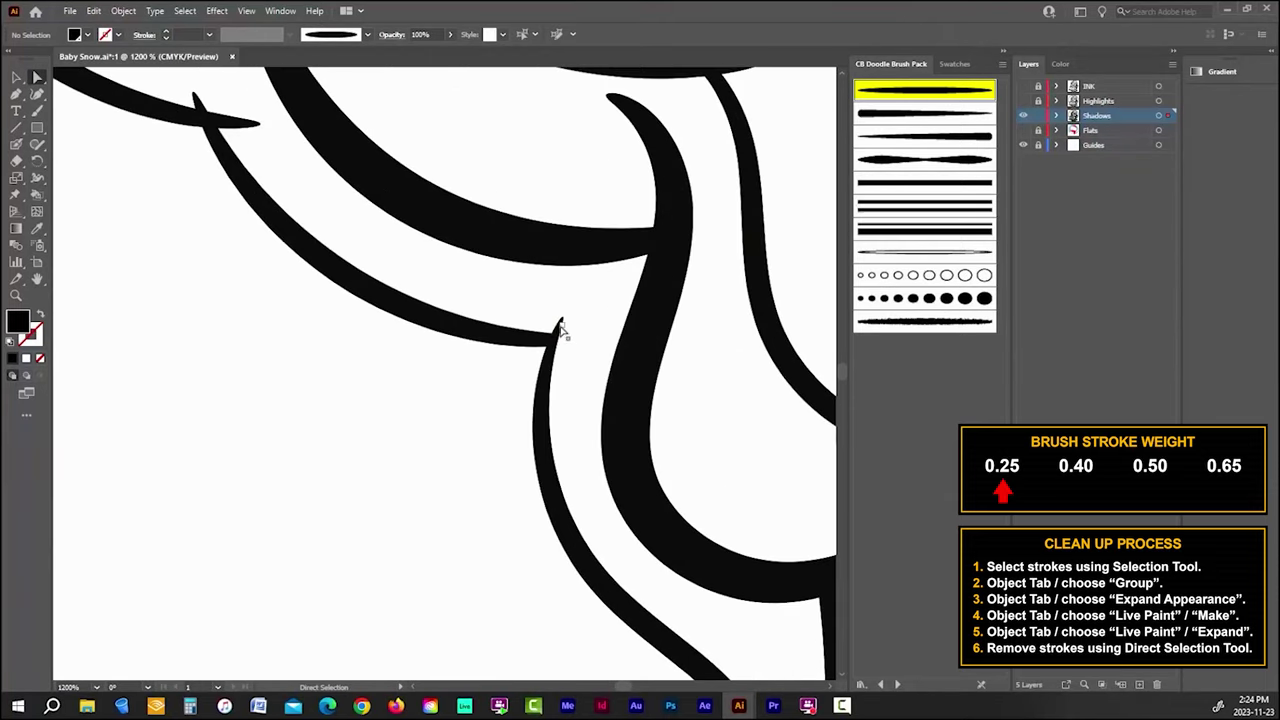
{"action": "scroll", "coordinate": [534, 349], "scroll_direction": "down", "scroll_amount": 3}
{"action": "scroll", "coordinate": [543, 343], "scroll_direction": "up", "scroll_amount": 3}
{"action": "left_click", "coordinate": [543, 343]}
{"action": "key", "text": "Delete"}
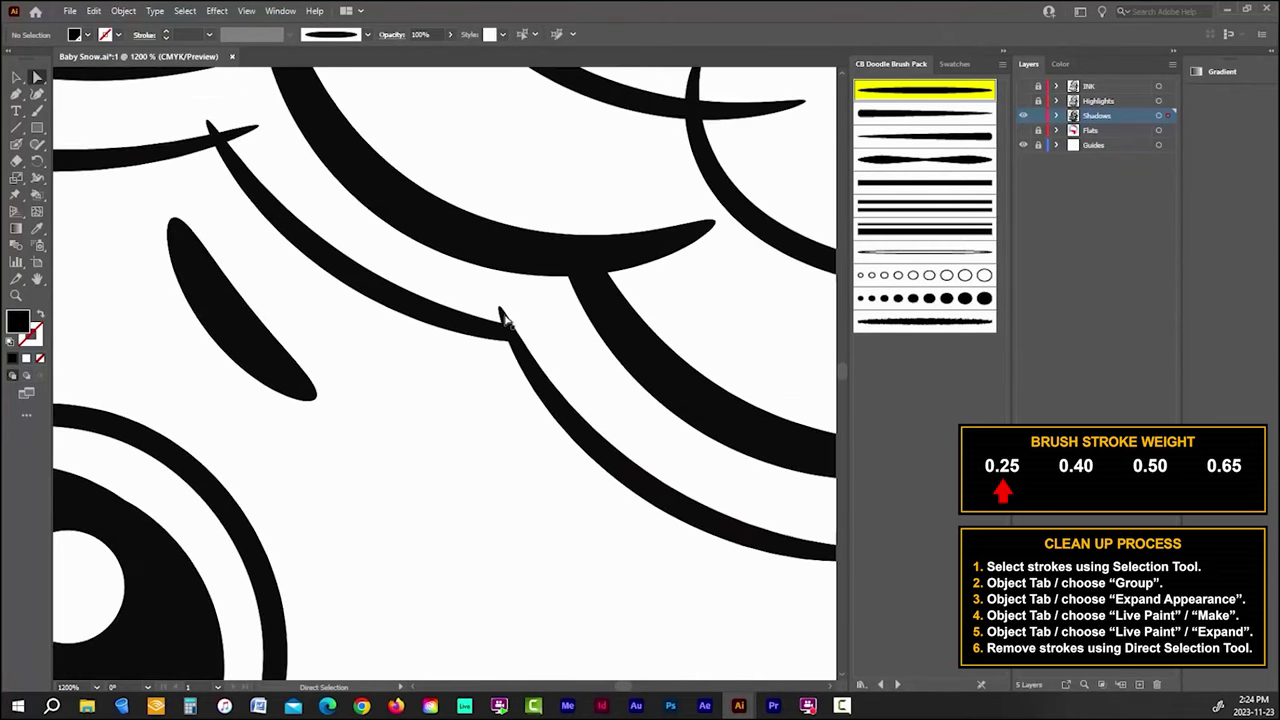
Step: Delete the overshooting tips at the remaining scallop joins of the cast-shadow line across the forehead
{"action": "left_click", "coordinate": [214, 129]}
{"action": "key", "text": "Delete"}
{"action": "scroll", "coordinate": [800, 471], "scroll_direction": "up", "scroll_amount": 5}
{"action": "left_click", "coordinate": [390, 235]}
{"action": "key", "text": "Delete"}
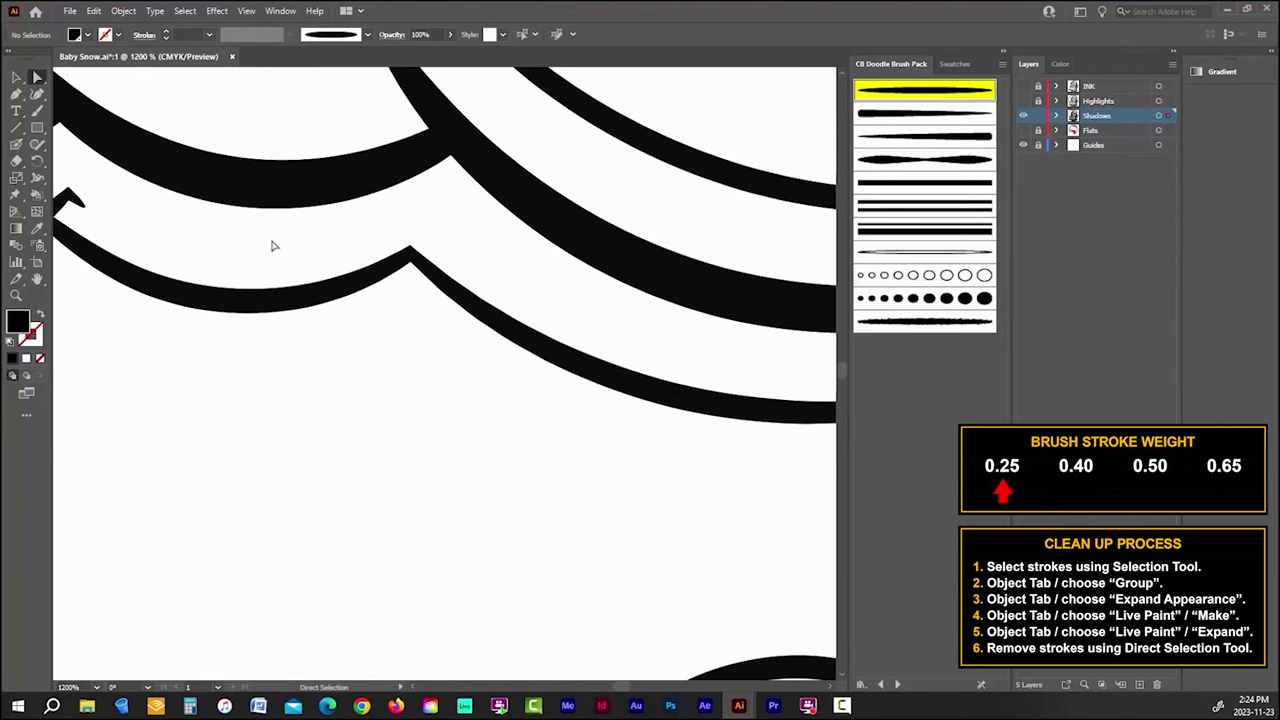
{"action": "scroll", "coordinate": [276, 246], "scroll_direction": "down", "scroll_amount": 3}
{"action": "left_click", "coordinate": [520, 258]}
{"action": "key", "text": "Delete"}
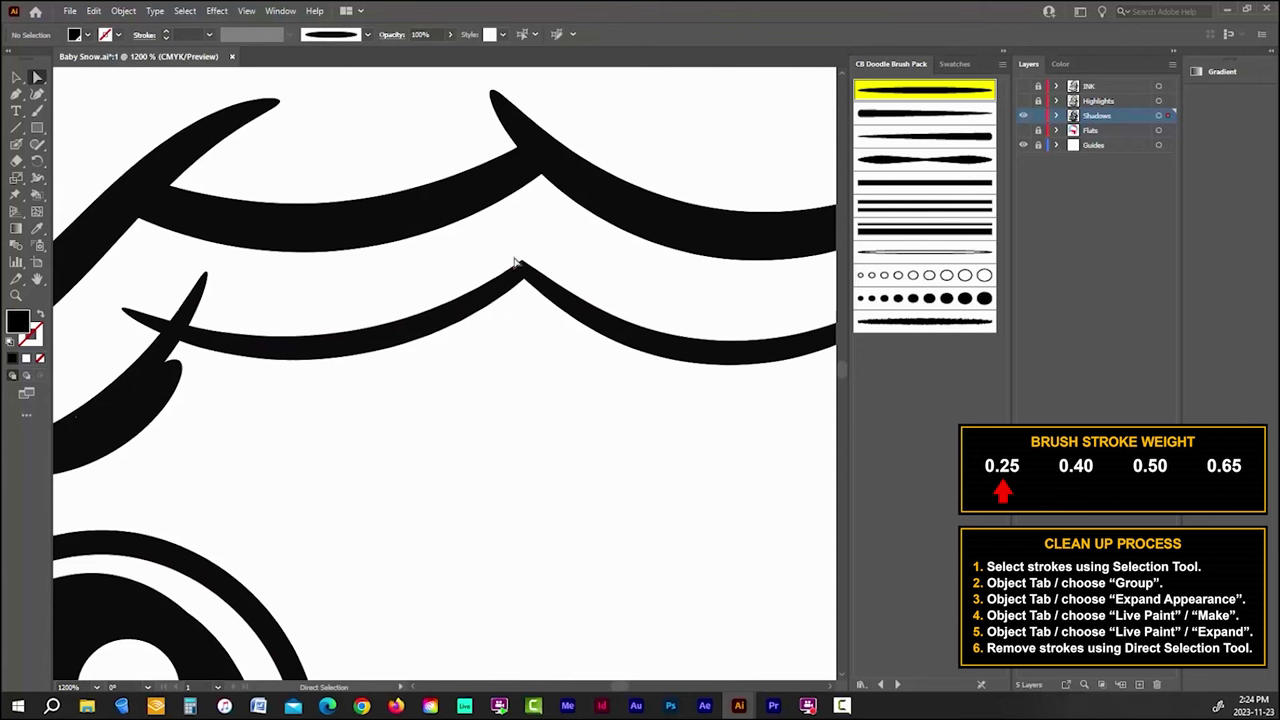
Step: Delete the stray stroke tips around the left eyebrow, where the forehead scallops meet the face's side shadow line
{"action": "left_click", "coordinate": [200, 285]}
{"action": "key", "text": "Delete"}
{"action": "left_click", "coordinate": [143, 314]}
{"action": "key", "text": "Delete"}
{"action": "left_click_drag", "start_coordinate": [271, 356], "coordinate": [708, 245]}
{"action": "left_click", "coordinate": [426, 272]}
{"action": "key", "text": "Delete"}
{"action": "left_click", "coordinate": [360, 332]}
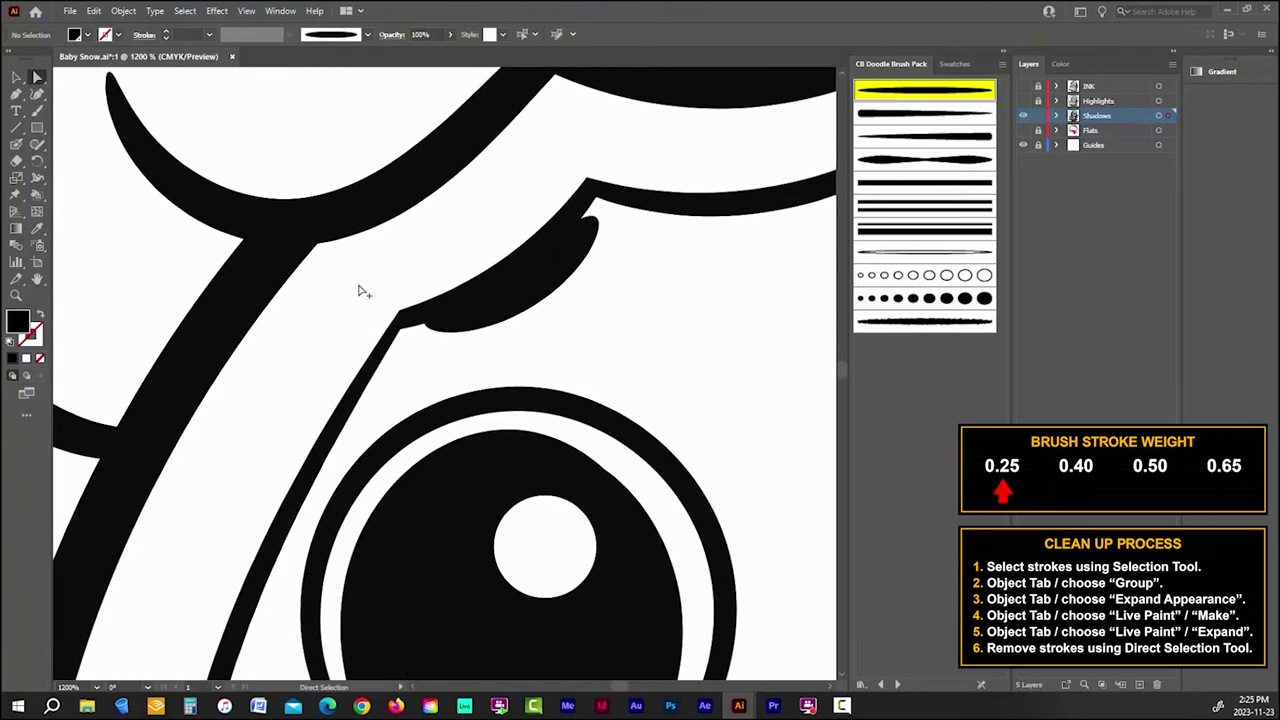
Step: Remove the small stray stroke tip beside the face outline where it runs into the scarf's left edge
{"action": "key", "text": "ctrl+0"}
{"action": "scroll", "coordinate": [383, 440], "scroll_direction": "up", "scroll_amount": 6}
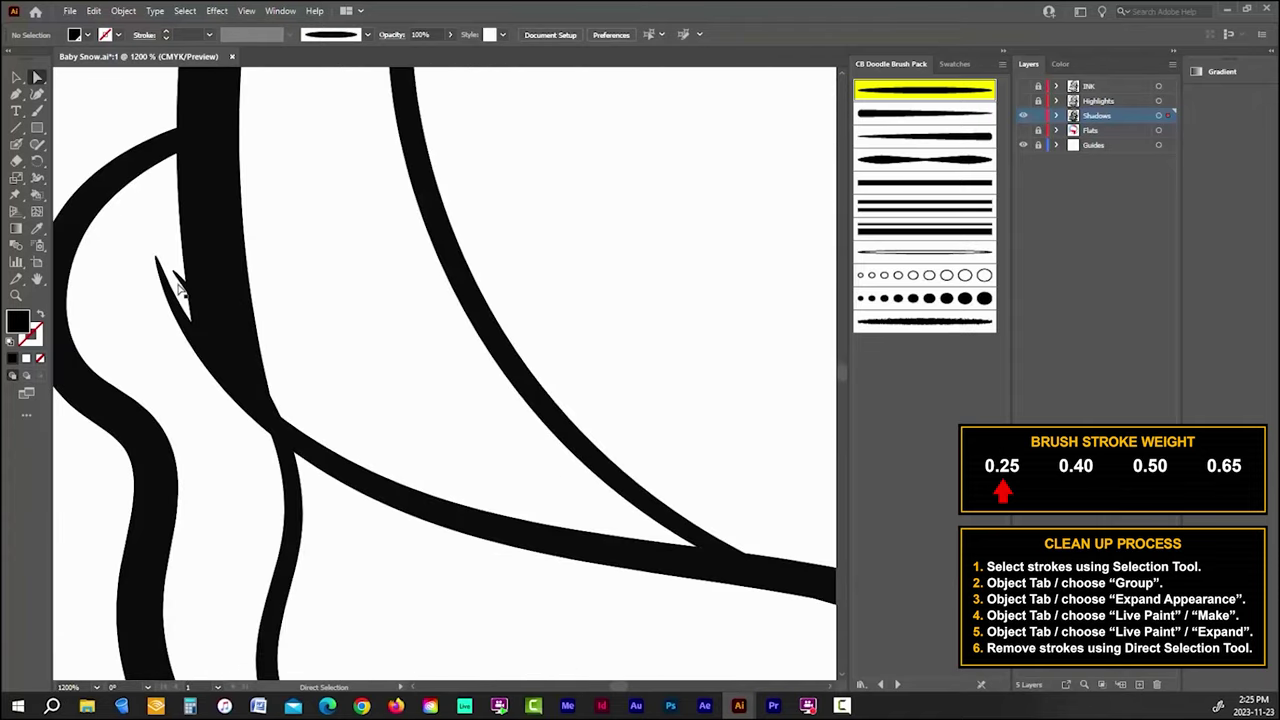
{"action": "scroll", "coordinate": [561, 524], "scroll_direction": "down", "scroll_amount": 4}
{"action": "scroll", "coordinate": [630, 560], "scroll_direction": "down", "scroll_amount": 2}
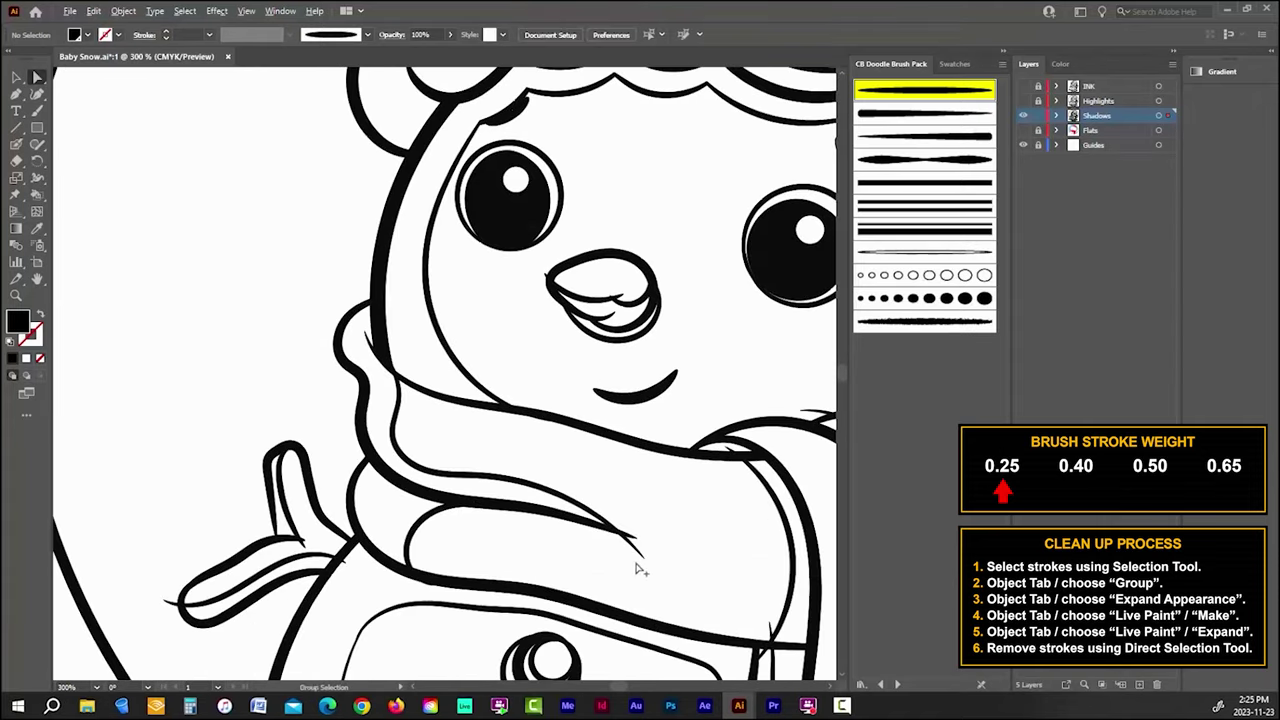
Step: Delete the overshooting tip at the end of the wrapped scarf's fold and tidy the joint in the tummy's upper shadow line
{"action": "scroll", "coordinate": [623, 491], "scroll_direction": "up", "scroll_amount": 4}
{"action": "scroll", "coordinate": [623, 504], "scroll_direction": "down", "scroll_amount": 4}
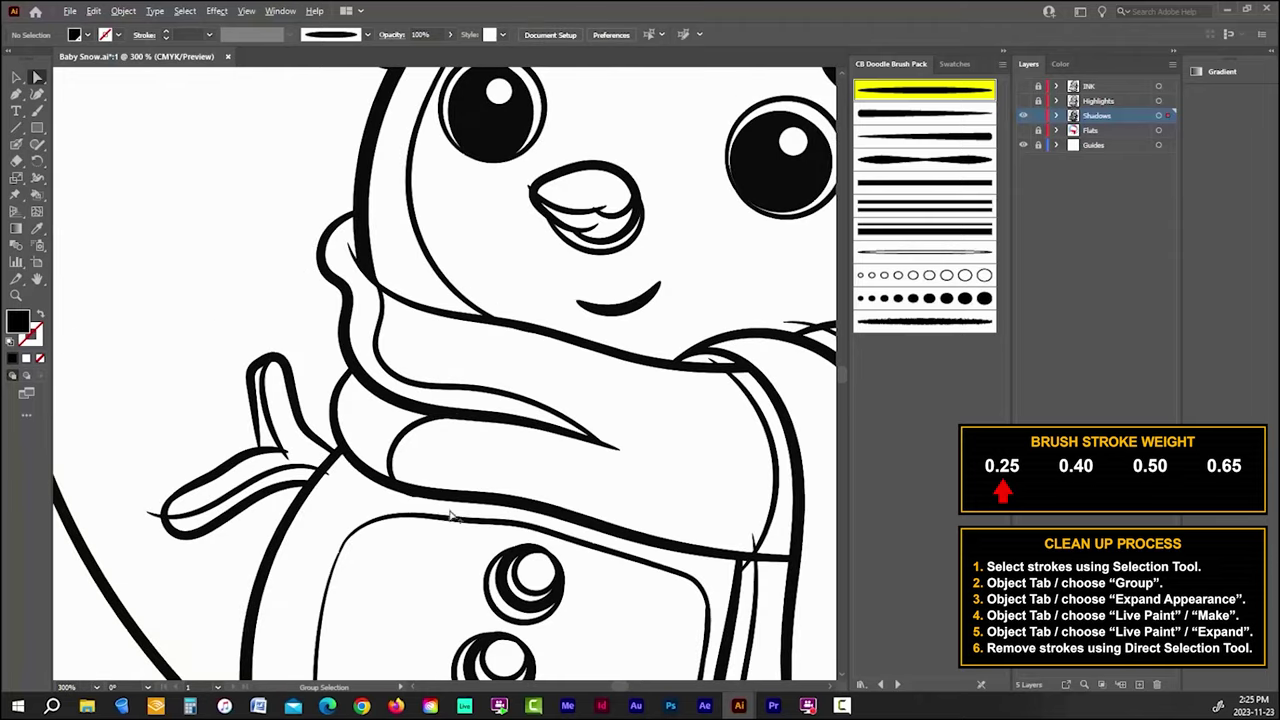
{"action": "scroll", "coordinate": [280, 434], "scroll_direction": "up", "scroll_amount": 6}
{"action": "scroll", "coordinate": [309, 409], "scroll_direction": "down", "scroll_amount": 4}
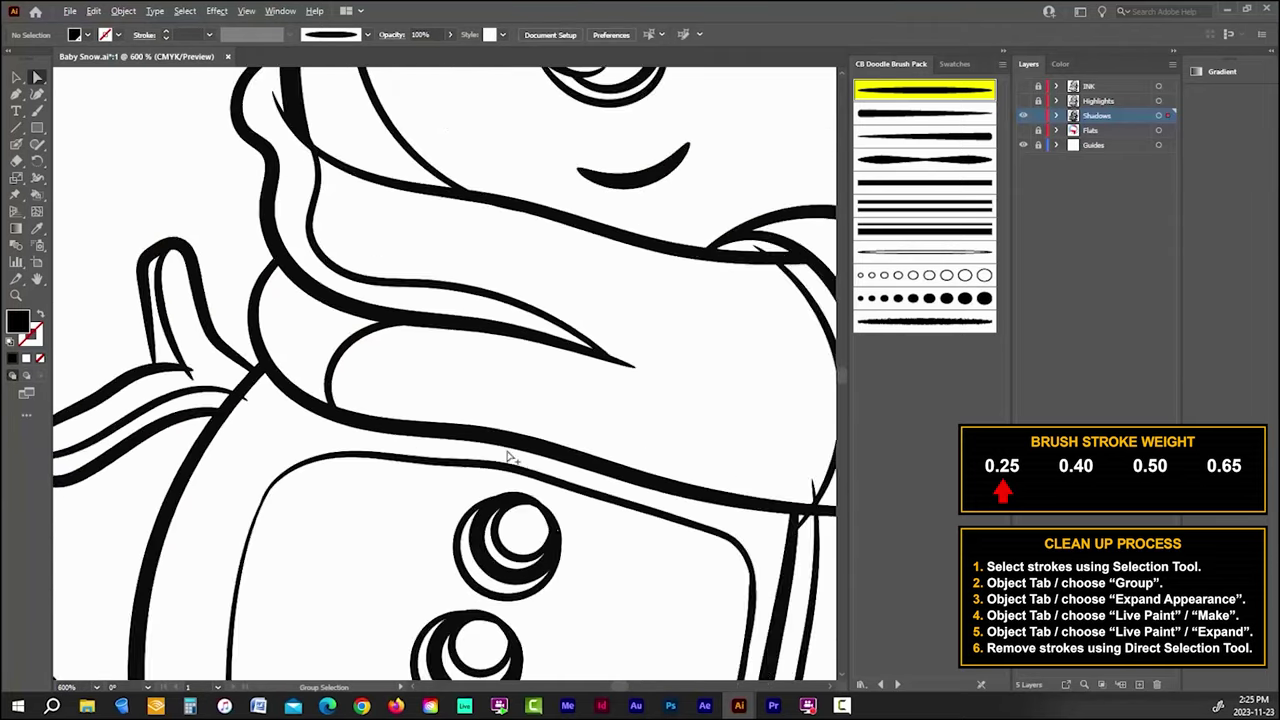
Step: Delete the overshooting shadow-line tips on the left twig arm, at the finger's end and at the fork
{"action": "scroll", "coordinate": [371, 422], "scroll_direction": "up", "scroll_amount": 2}
{"action": "scroll", "coordinate": [300, 449], "scroll_direction": "left", "scroll_amount": 4}
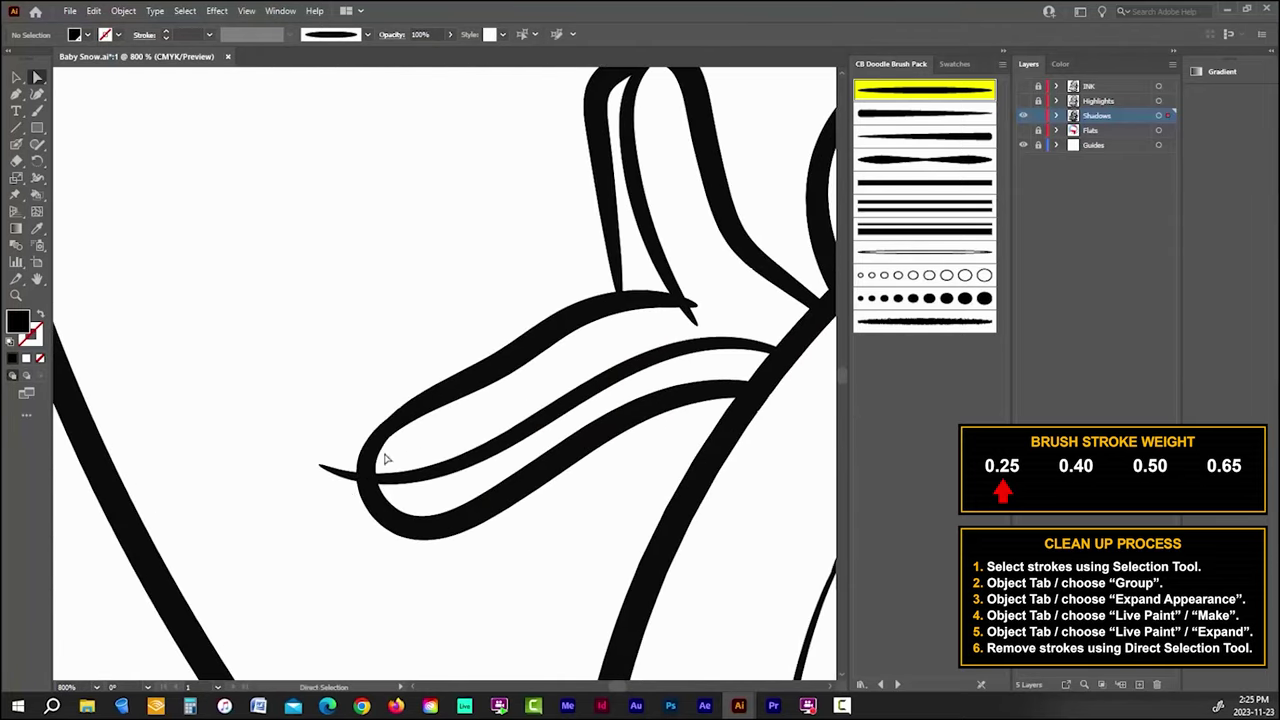
{"action": "scroll", "coordinate": [686, 318], "scroll_direction": "down", "scroll_amount": 5}
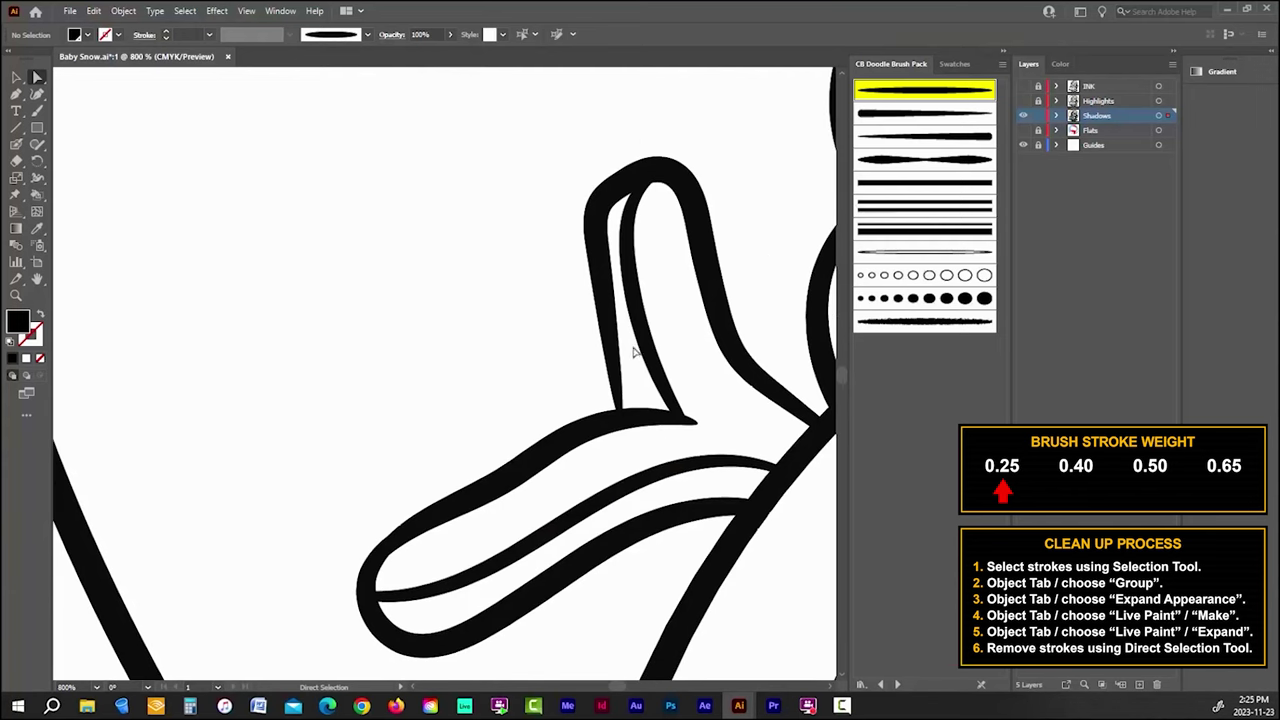
Step: Clean up the body buttons and delete the stray tips where the rear scarf tail's lines cross the wrapped scarf's lower edge
{"action": "scroll", "coordinate": [669, 440], "scroll_direction": "up", "scroll_amount": 5}
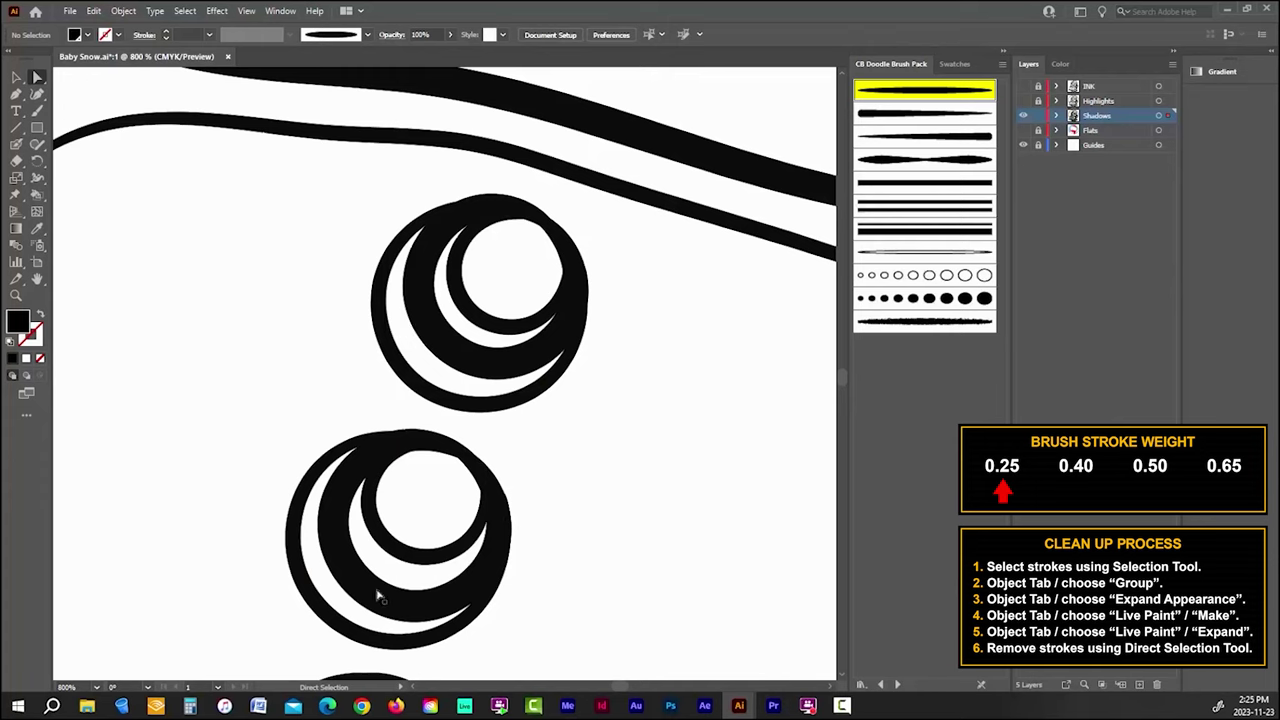
{"action": "scroll", "coordinate": [378, 597], "scroll_direction": "down", "scroll_amount": 3}
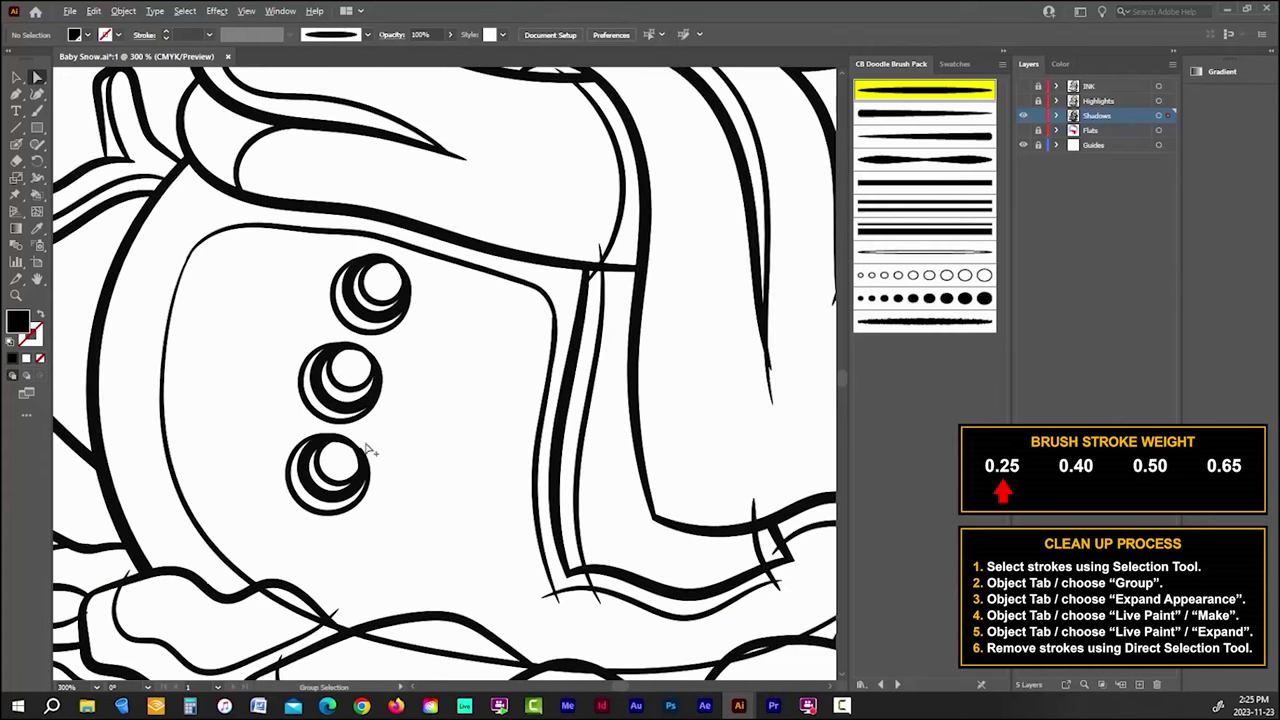
{"action": "scroll", "coordinate": [577, 338], "scroll_direction": "up", "scroll_amount": 3}
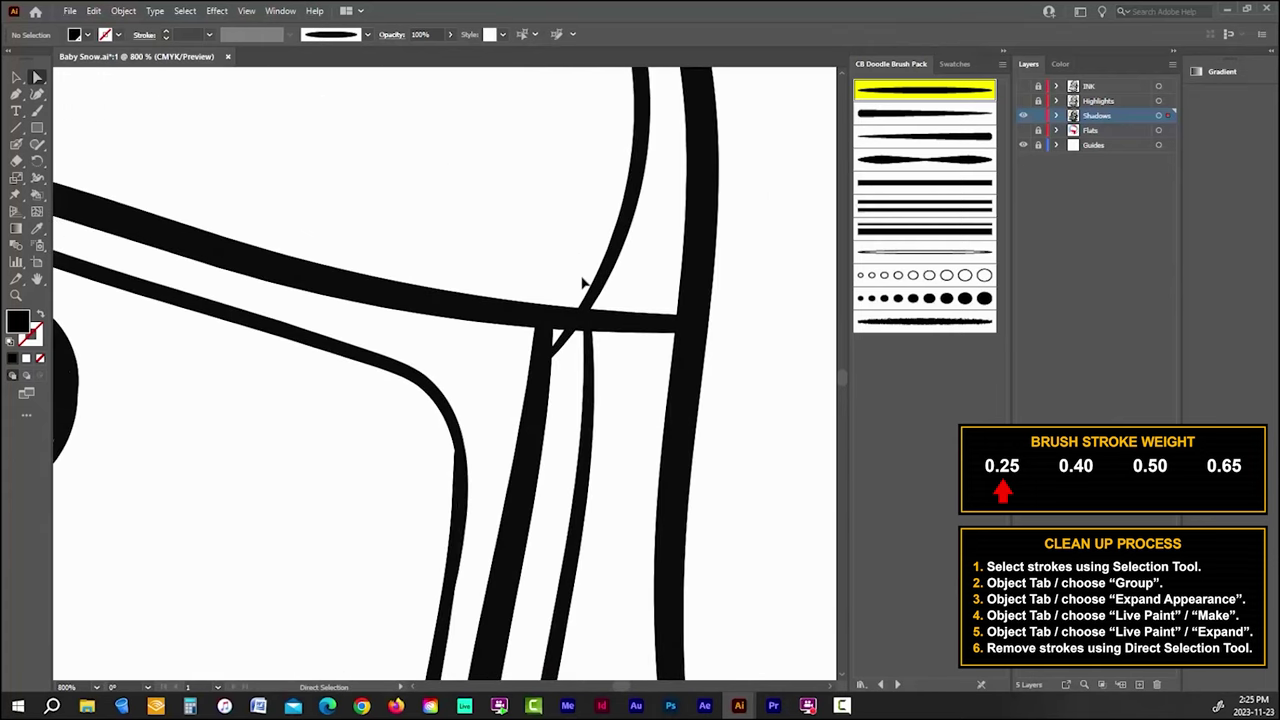
{"action": "scroll", "coordinate": [594, 300], "scroll_direction": "down", "scroll_amount": 3}
{"action": "scroll", "coordinate": [376, 599], "scroll_direction": "up", "scroll_amount": 3}
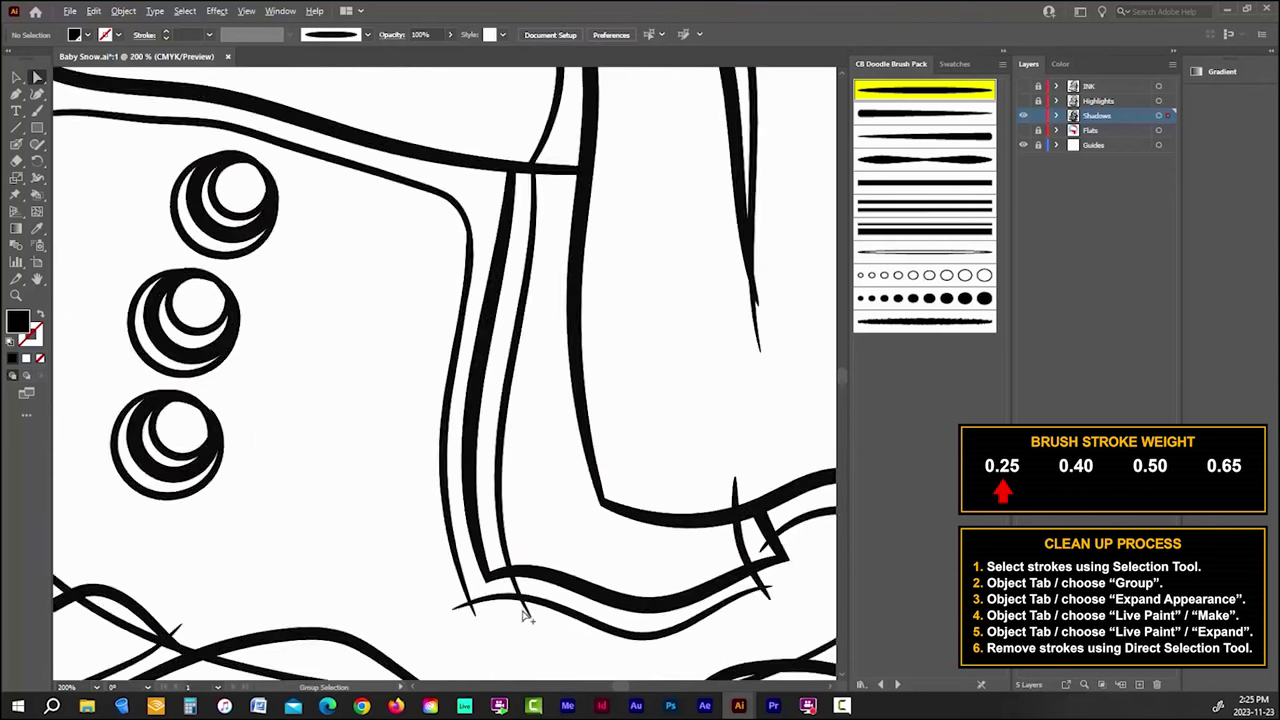
Step: Delete the stray stroke ends at the lower-left corner of the rear scarf tail, including the piece between its hem and shadow line
{"action": "left_click", "coordinate": [400, 615]}
{"action": "key", "text": "Delete"}
{"action": "left_click", "coordinate": [424, 621]}
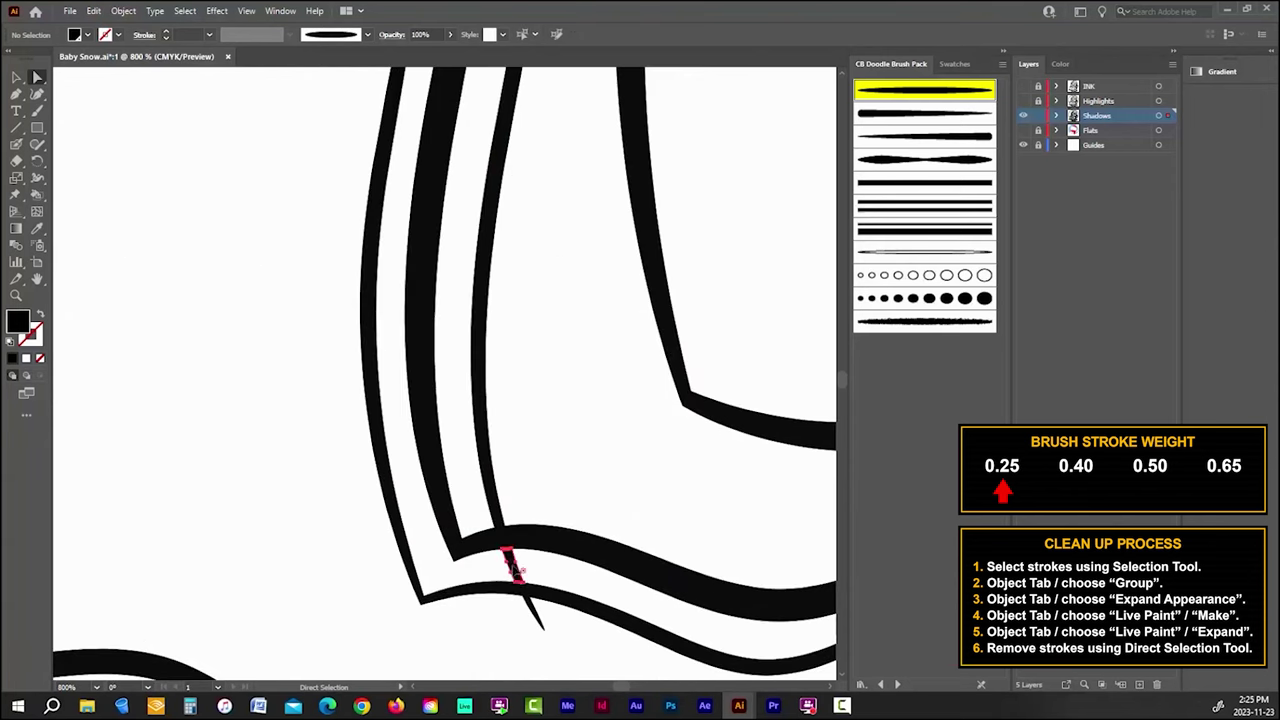
{"action": "key", "text": "Delete"}
Step: Delete the stray stroke ends around the notch where the rear scarf tail meets the front one, including the line crossing inside the tail
{"action": "scroll", "coordinate": [337, 486], "scroll_direction": "down", "scroll_amount": 3}
{"action": "scroll", "coordinate": [495, 287], "scroll_direction": "up", "scroll_amount": 4}
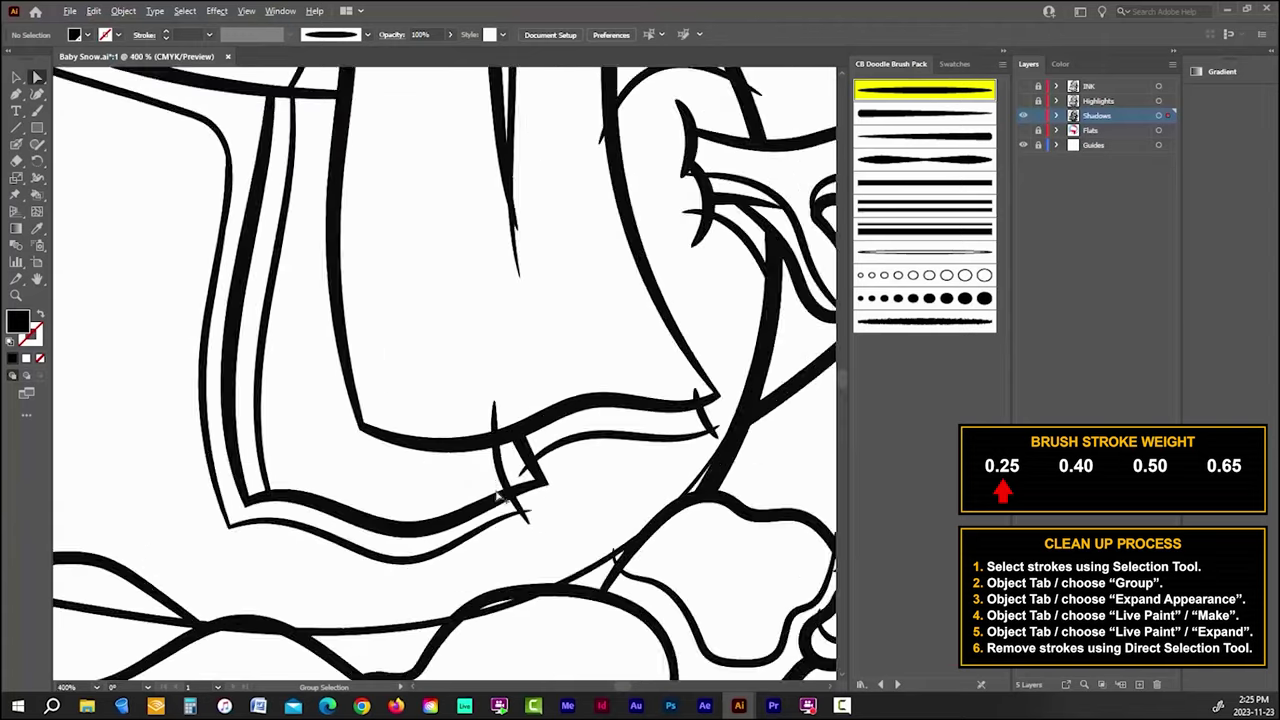
{"action": "left_click", "coordinate": [493, 287]}
{"action": "key", "text": "Delete"}
{"action": "left_click", "coordinate": [584, 545]}
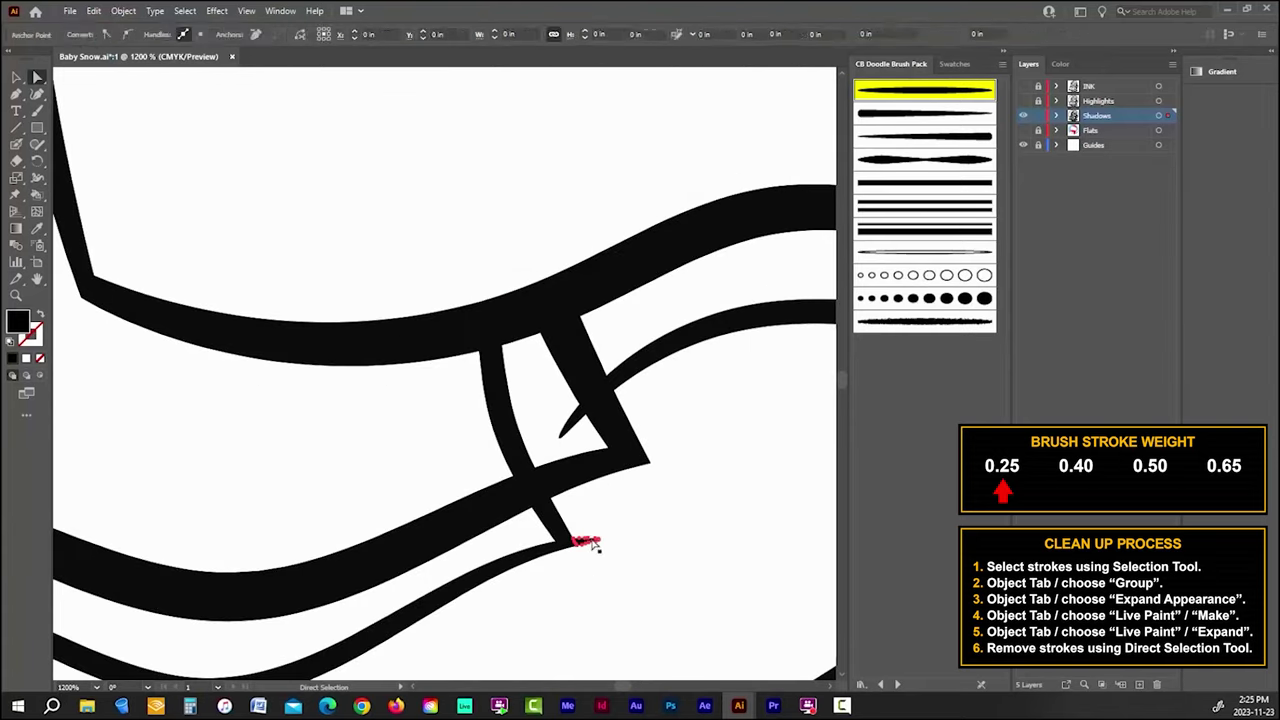
{"action": "key", "text": "Delete"}
{"action": "left_click", "coordinate": [575, 428]}
{"action": "key", "text": "Delete"}
{"action": "scroll", "coordinate": [606, 434], "scroll_direction": "down", "scroll_amount": 3}
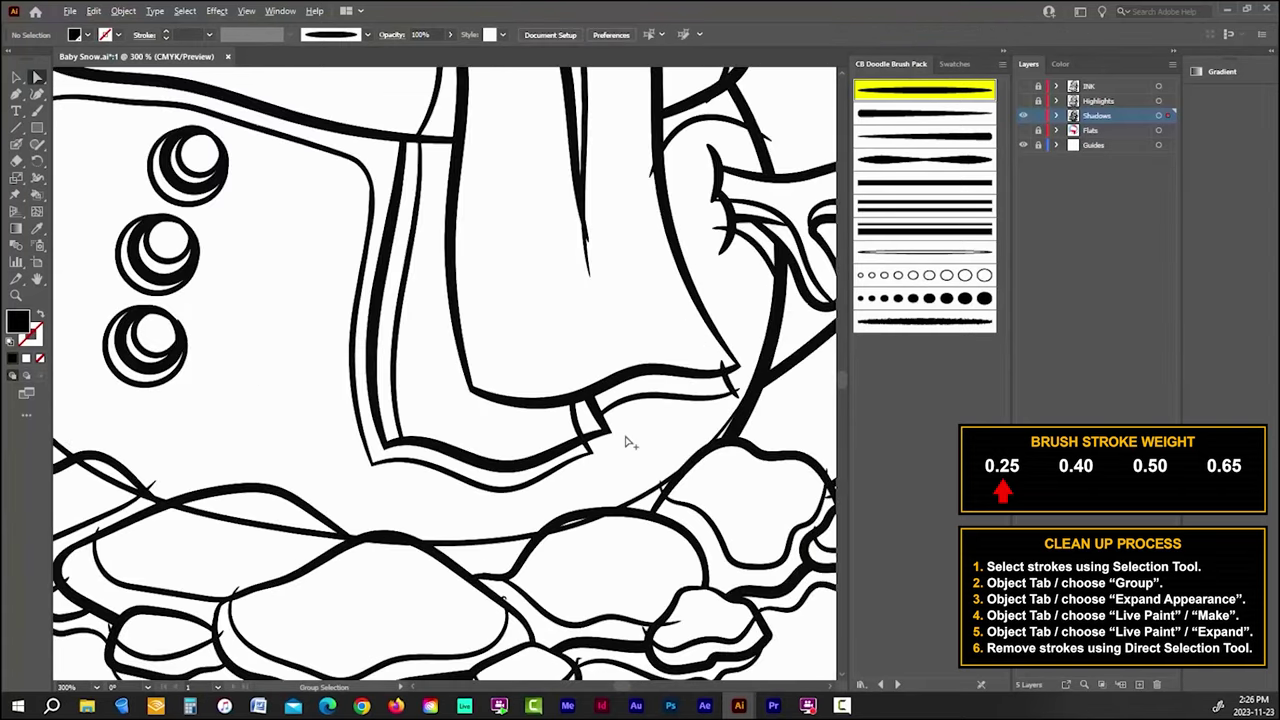
{"action": "scroll", "coordinate": [600, 430], "scroll_direction": "up", "scroll_amount": 3}
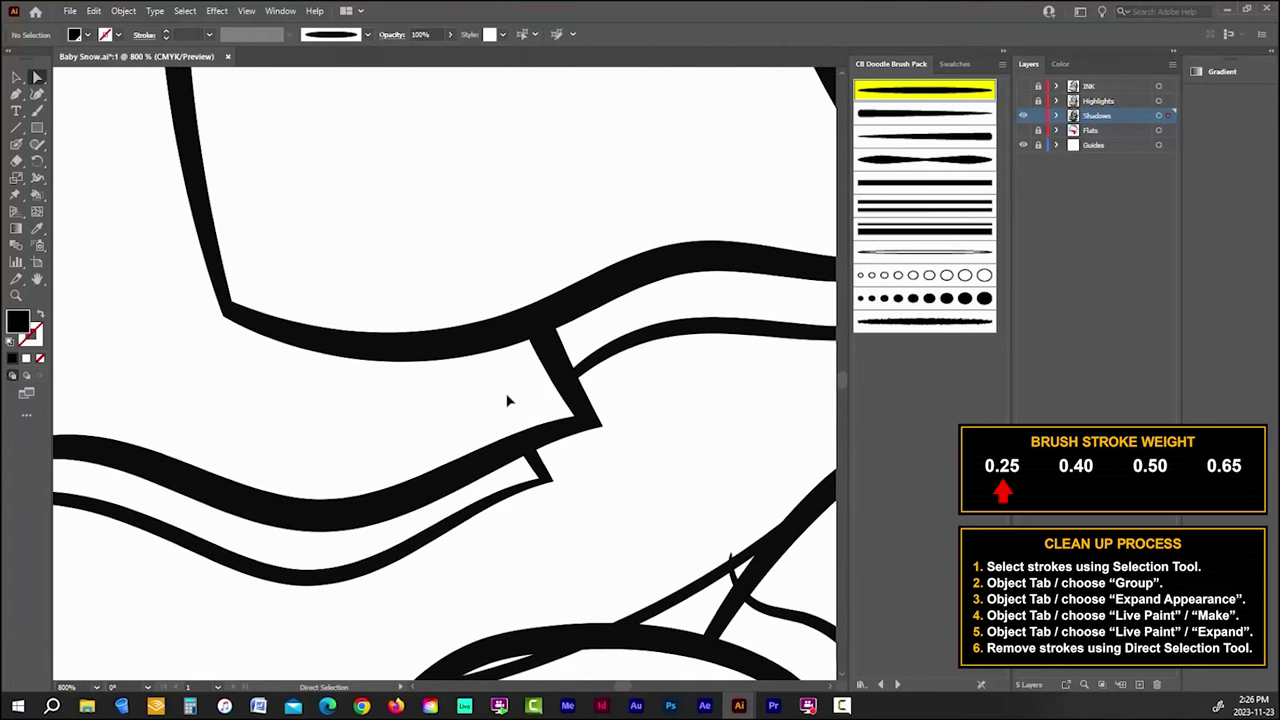
Step: Delete the stray tips at the front scarf tail's lower-right corner and at the lower end of its long vertical fold
{"action": "scroll", "coordinate": [420, 383], "scroll_direction": "down", "scroll_amount": 4}
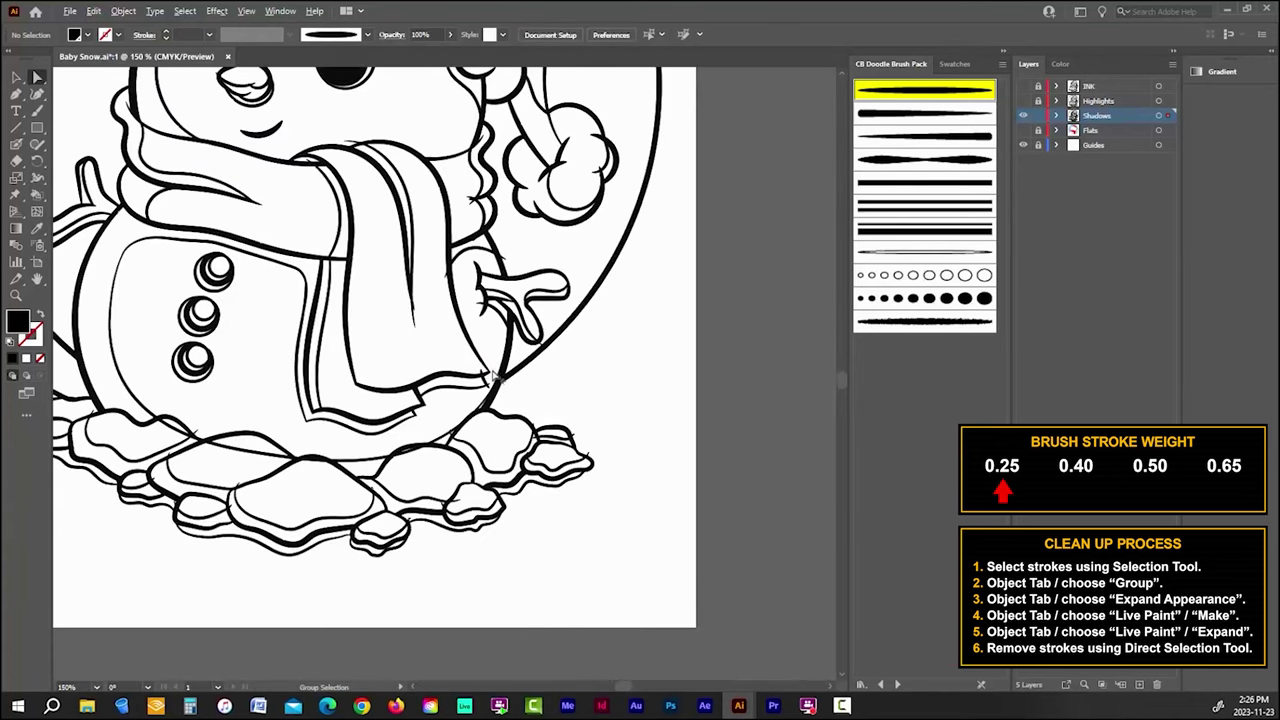
{"action": "scroll", "coordinate": [493, 375], "scroll_direction": "up", "scroll_amount": 5}
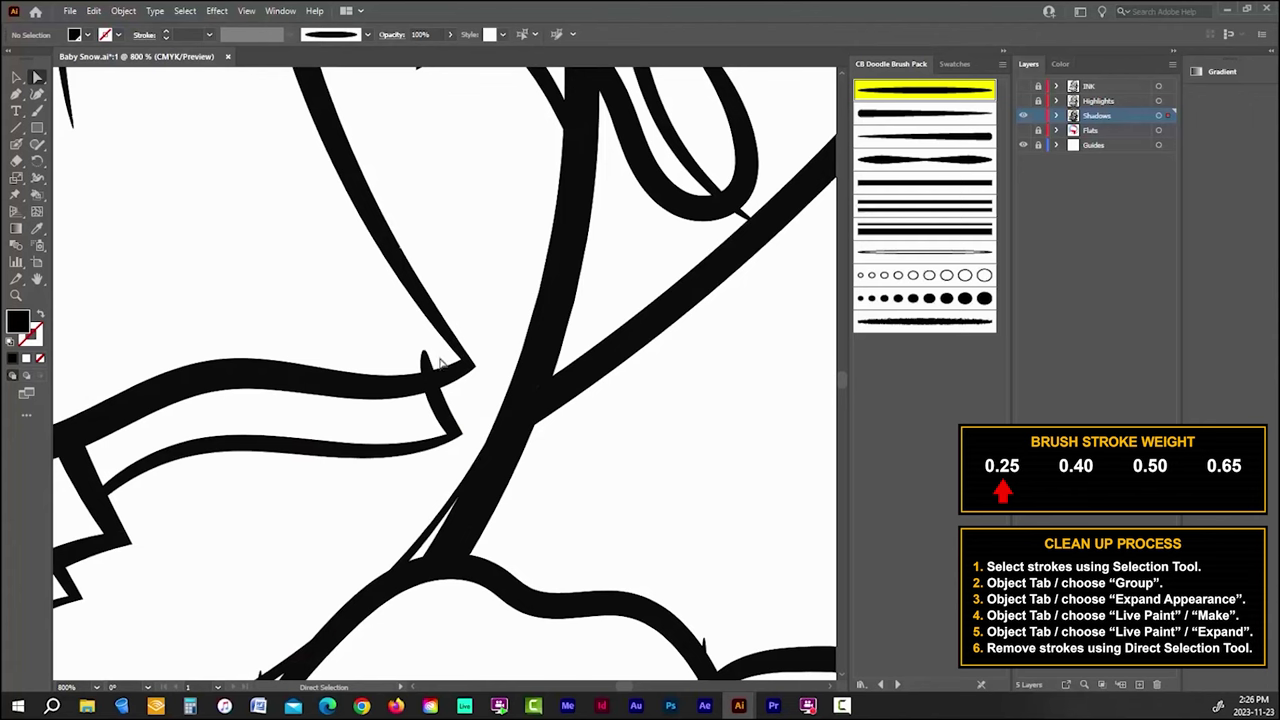
{"action": "scroll", "coordinate": [440, 362], "scroll_direction": "down", "scroll_amount": 3}
{"action": "scroll", "coordinate": [260, 416], "scroll_direction": "up", "scroll_amount": 3}
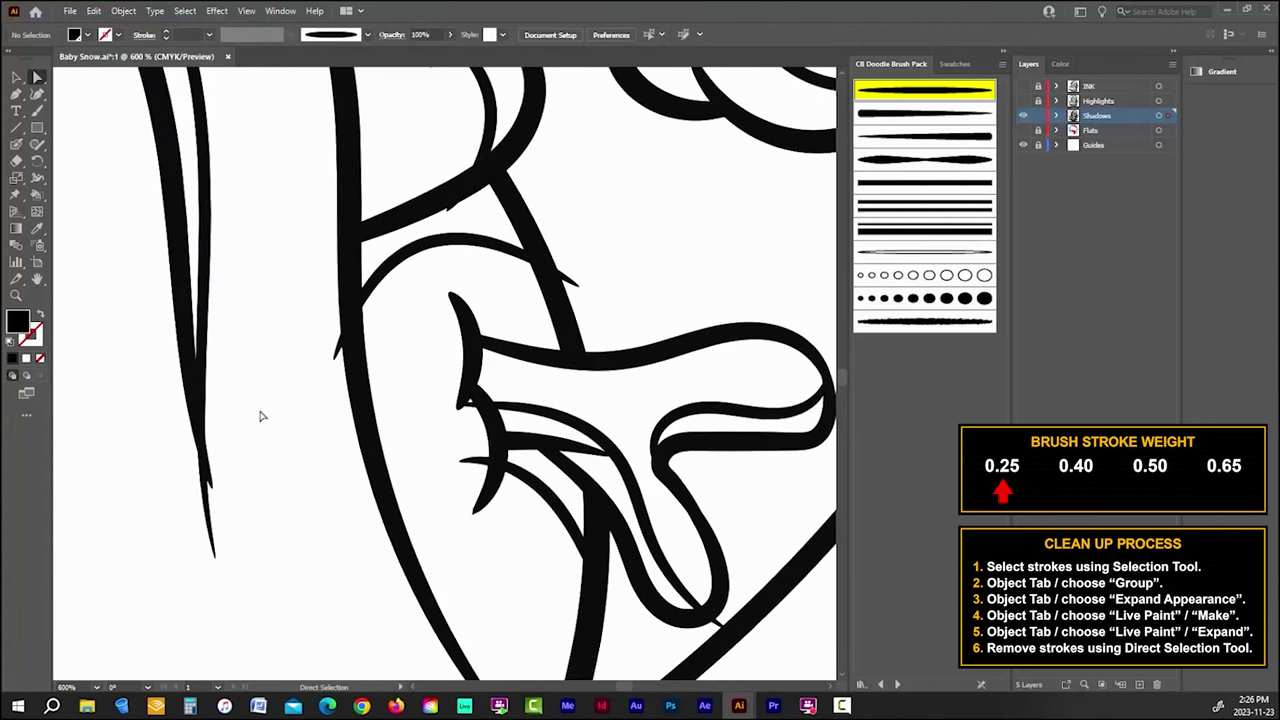
{"action": "left_click", "coordinate": [210, 487]}
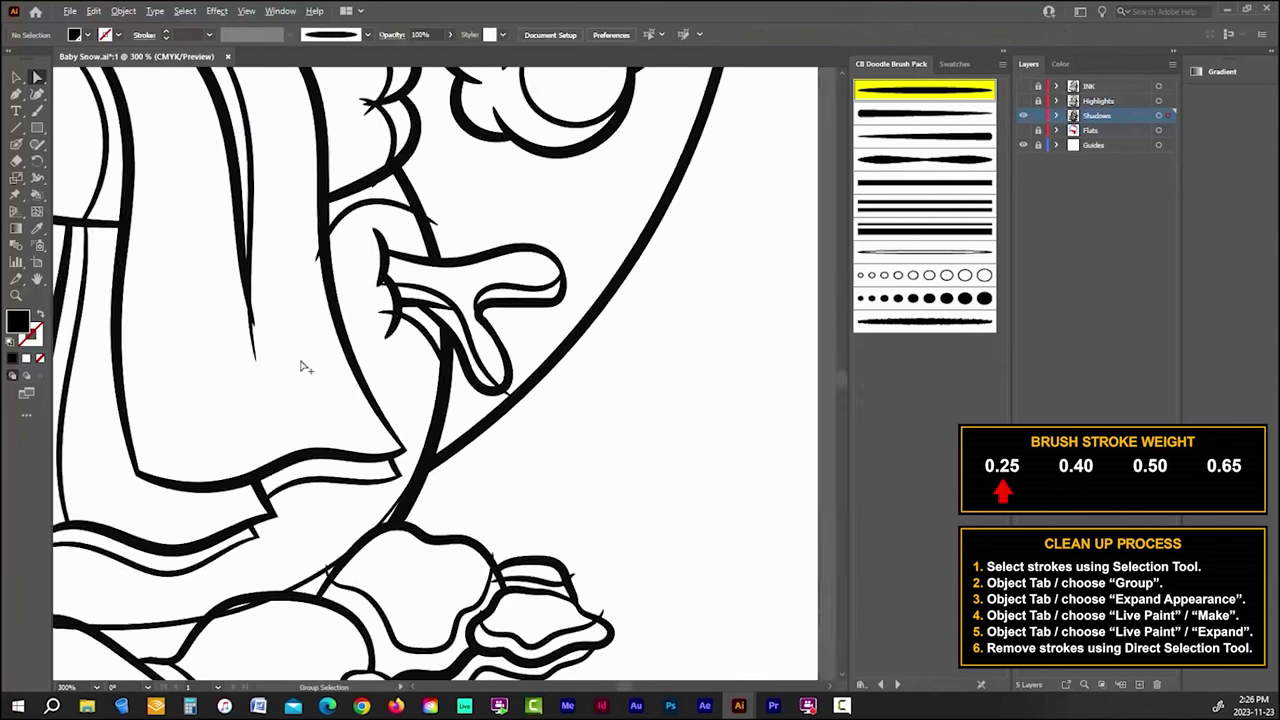
Step: Delete the overshooting tips of the right shoulder's shadow arc and of the shadow lines along the scarf's scalloped right edge
{"action": "scroll", "coordinate": [300, 367], "scroll_direction": "up", "scroll_amount": 5}
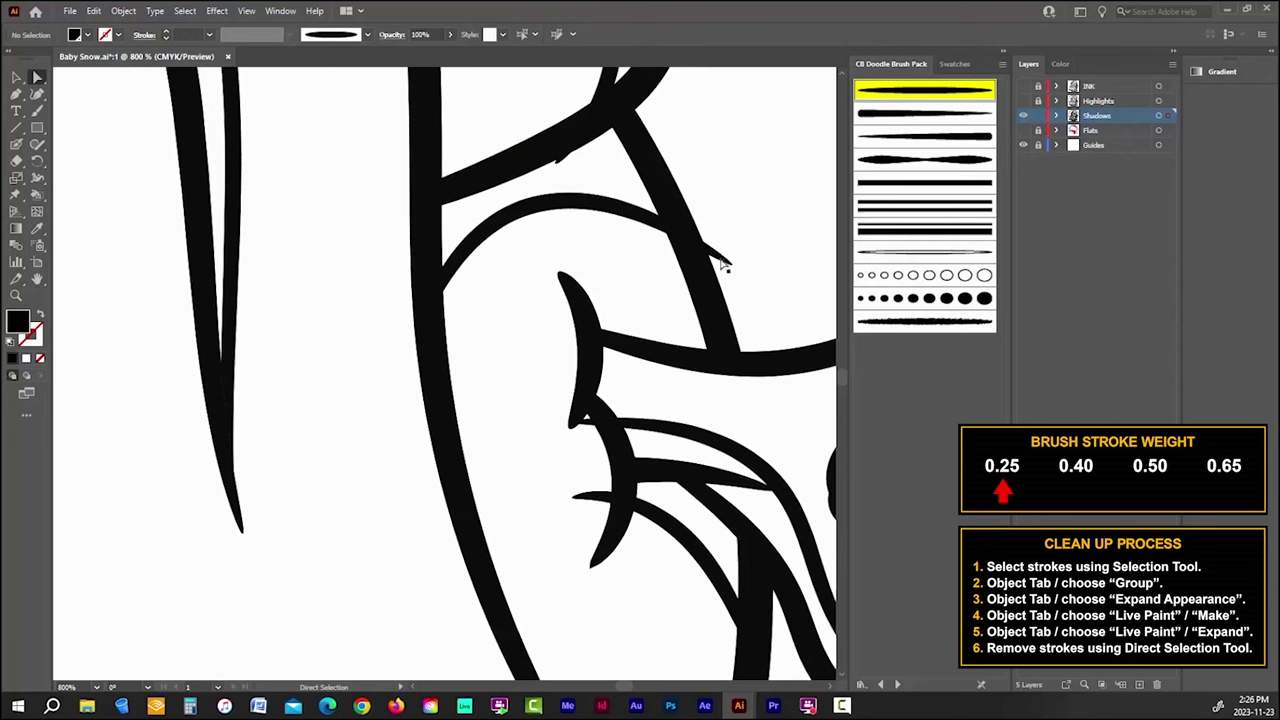
{"action": "scroll", "coordinate": [562, 290], "scroll_direction": "up", "scroll_amount": 3}
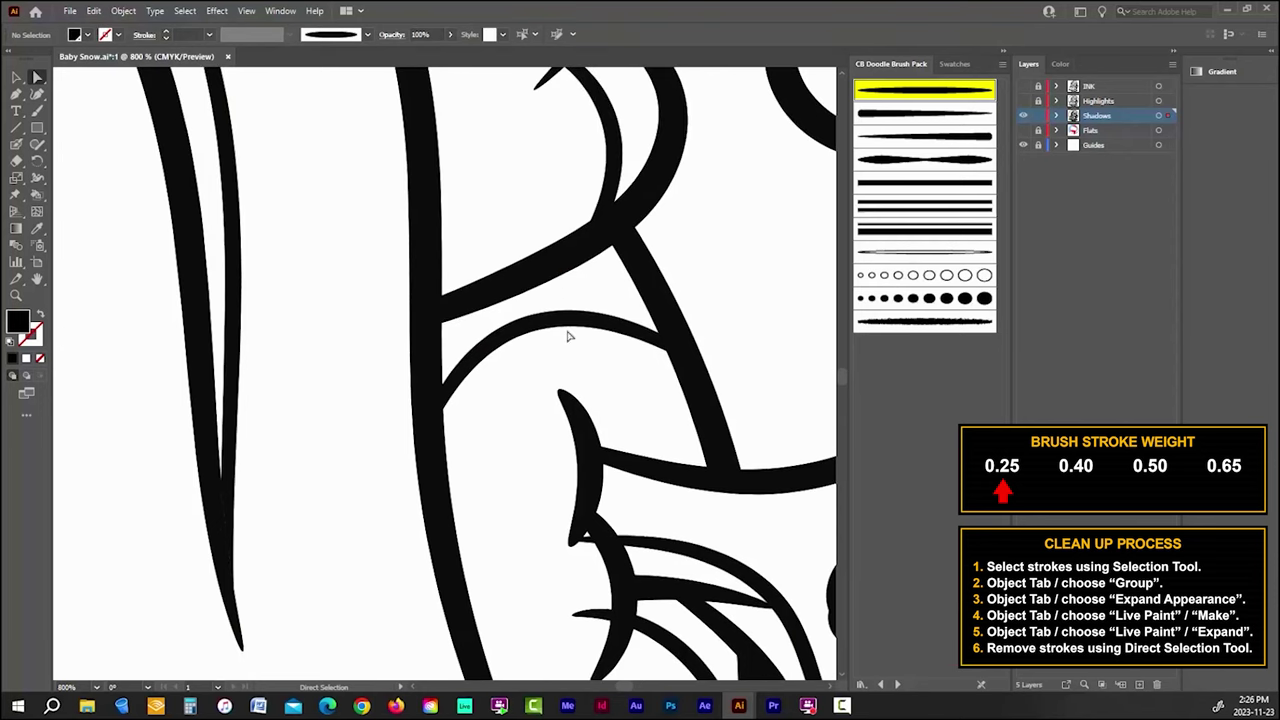
{"action": "scroll", "coordinate": [567, 340], "scroll_direction": "up", "scroll_amount": 7}
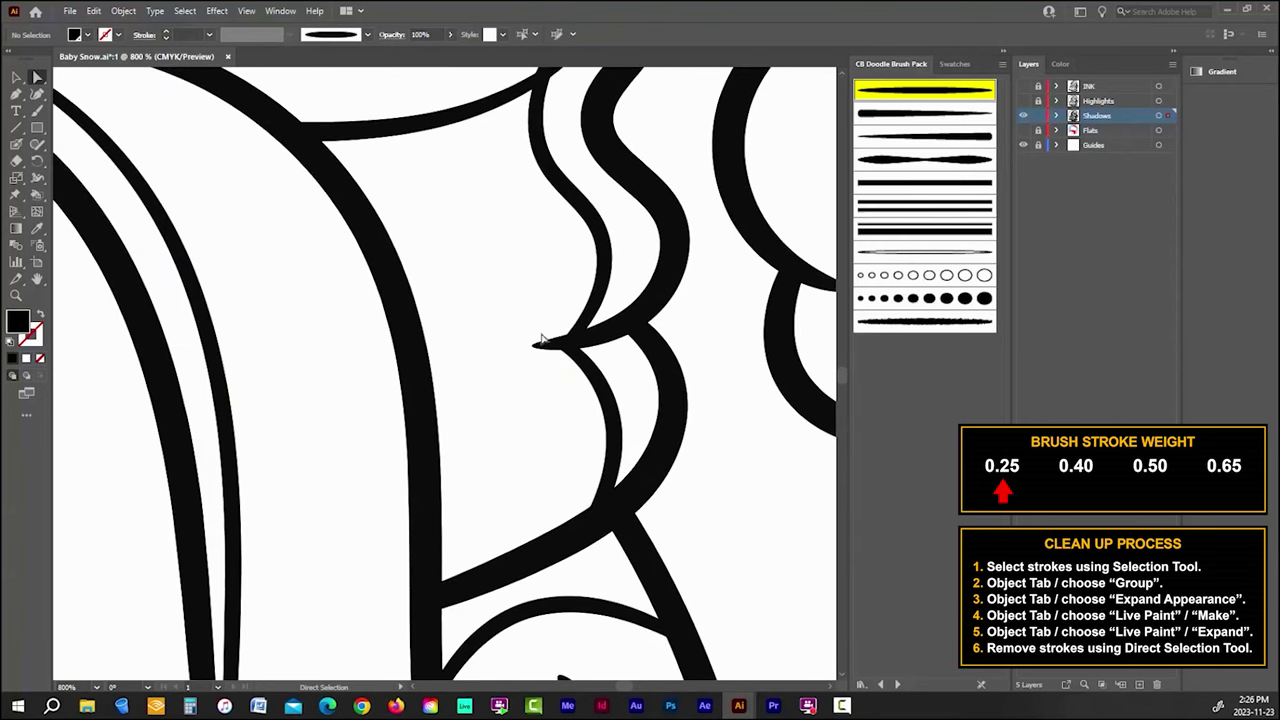
{"action": "scroll", "coordinate": [548, 340], "scroll_direction": "up", "scroll_amount": 4}
Step: Delete the overshooting shadow-line tip at the end of the right twig arm's lower finger
{"action": "scroll", "coordinate": [518, 300], "scroll_direction": "down", "scroll_amount": 5}
{"action": "scroll", "coordinate": [540, 340], "scroll_direction": "down", "scroll_amount": 3}
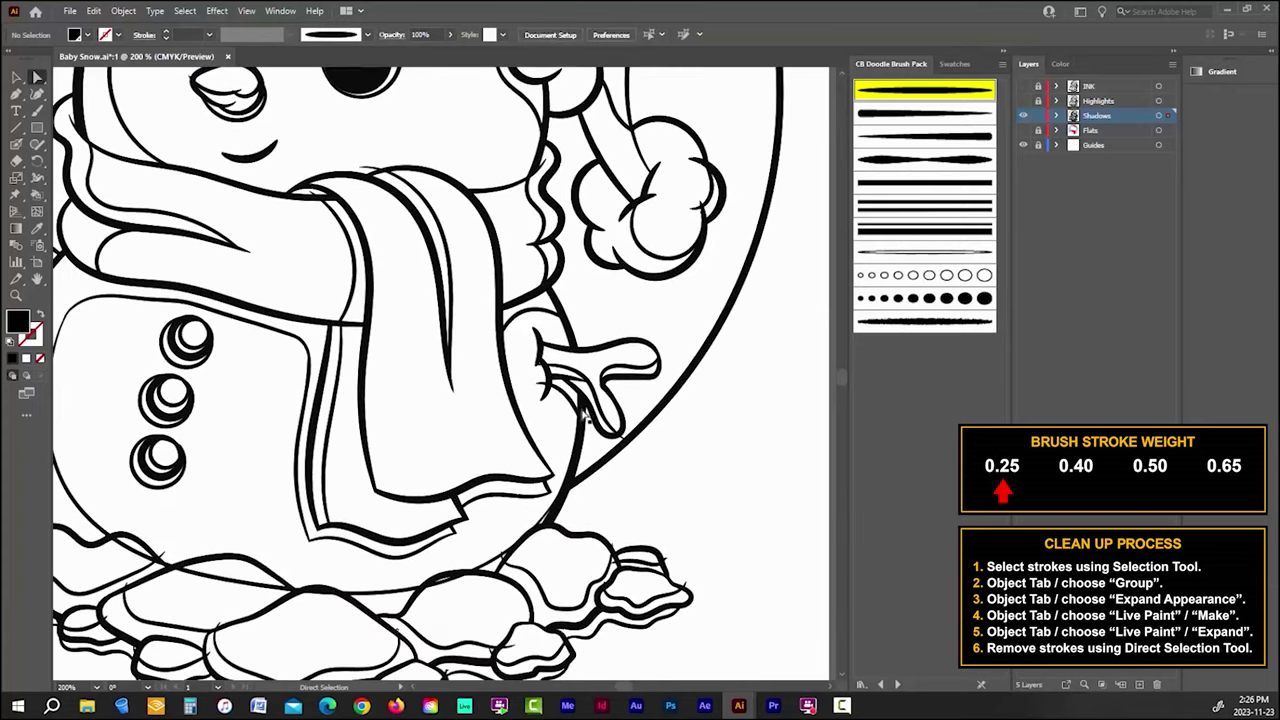
{"action": "scroll", "coordinate": [570, 386], "scroll_direction": "up", "scroll_amount": 5}
{"action": "scroll", "coordinate": [674, 480], "scroll_direction": "up", "scroll_amount": 2}
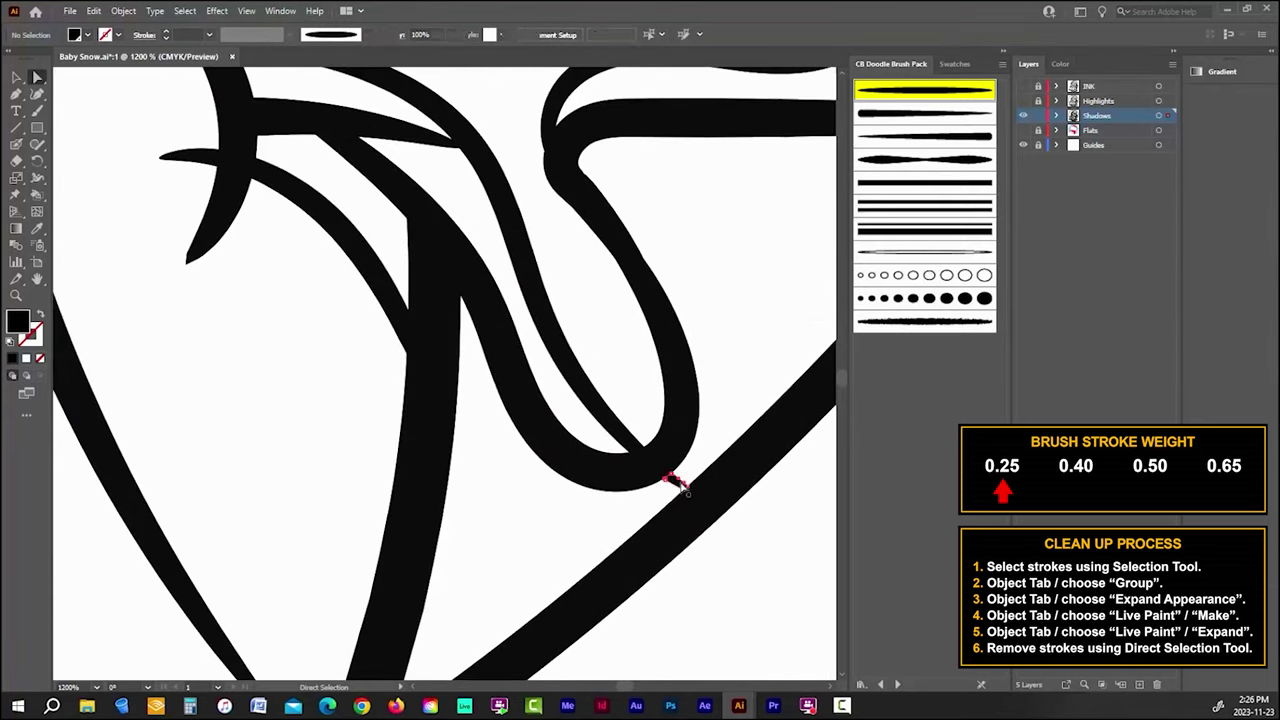
{"action": "scroll", "coordinate": [677, 484], "scroll_direction": "up", "scroll_amount": 4}
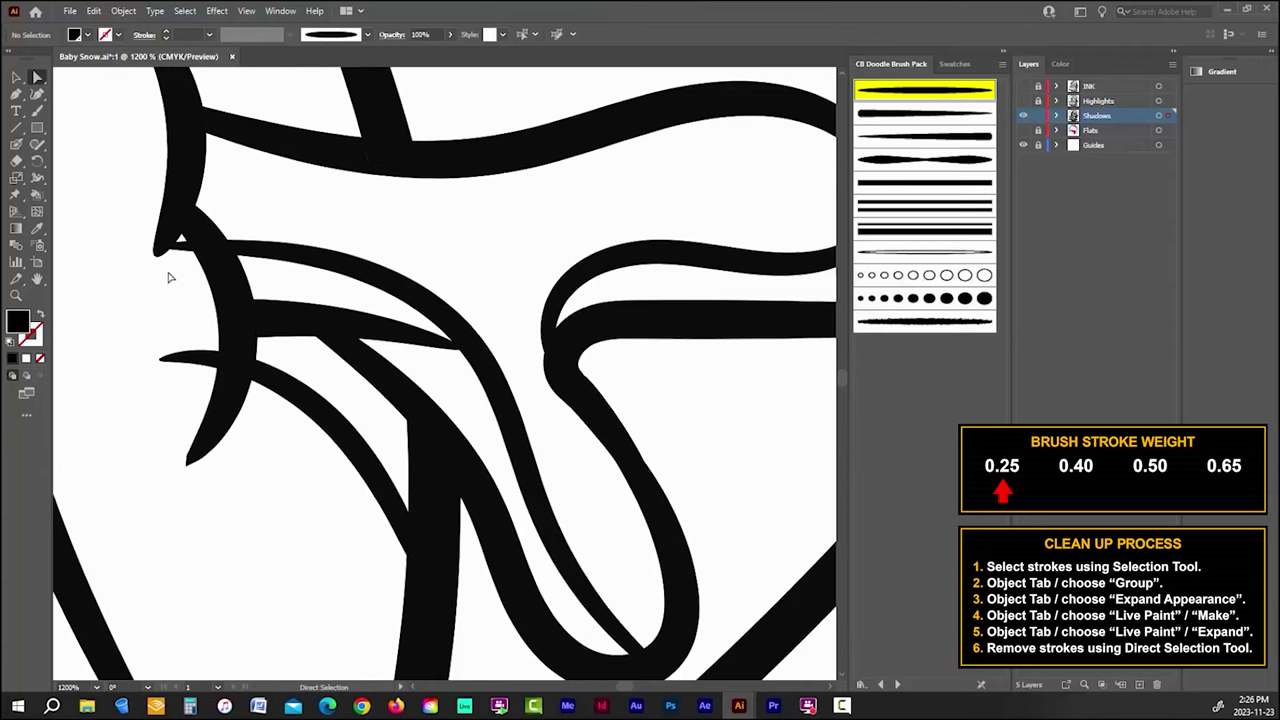
Step: Delete the stray tips at the left ends of the shadow lines on the two rightmost rocks
{"action": "scroll", "coordinate": [170, 278], "scroll_direction": "down", "scroll_amount": 3}
{"action": "scroll", "coordinate": [466, 408], "scroll_direction": "down", "scroll_amount": 2}
{"action": "scroll", "coordinate": [404, 416], "scroll_direction": "up", "scroll_amount": 3}
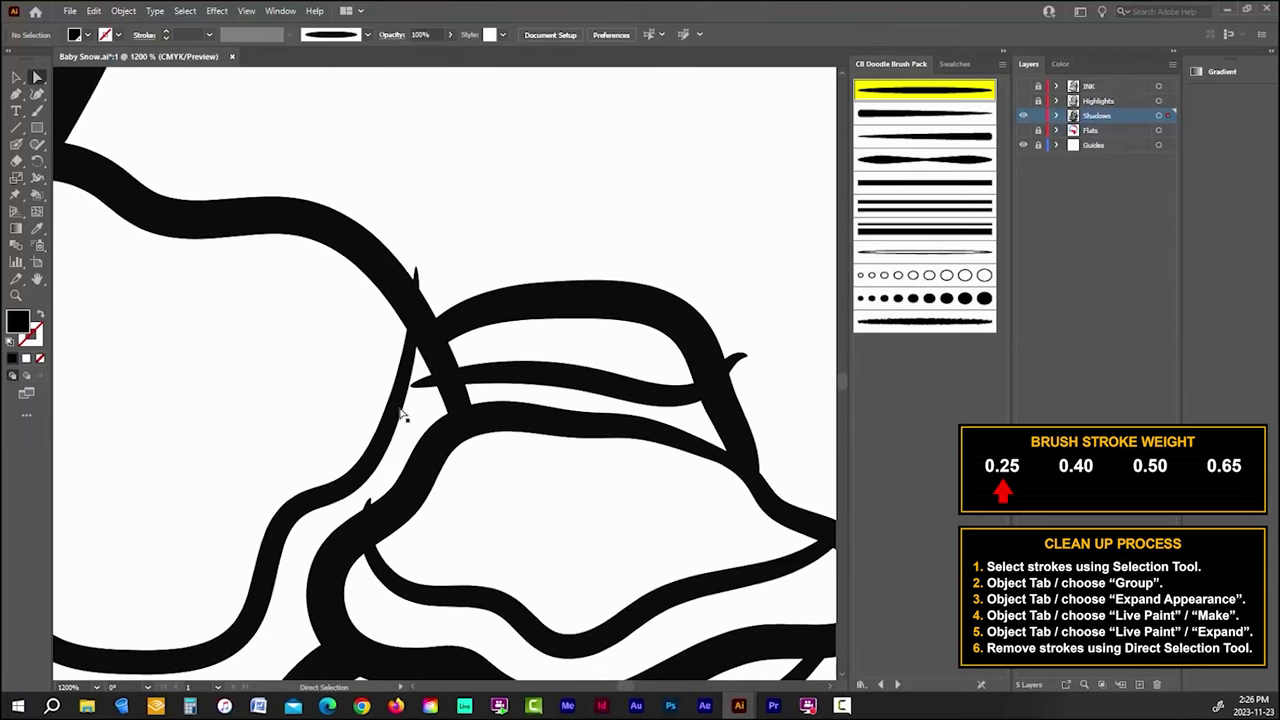
{"action": "left_click", "coordinate": [420, 385]}
{"action": "key", "text": "Delete"}
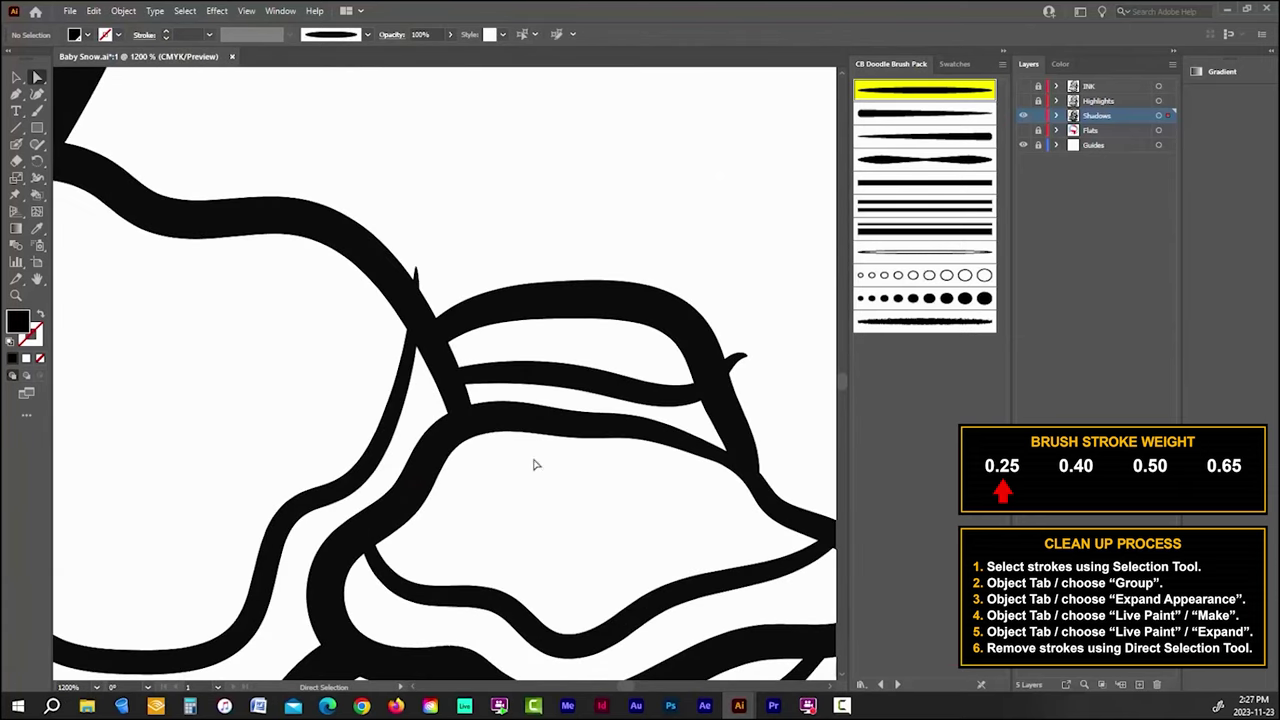
Step: Delete the shadow-line end that overshoots the left side of the large right rock and crosses the body's shadow line
{"action": "scroll", "coordinate": [534, 460], "scroll_direction": "down", "scroll_amount": 3}
{"action": "scroll", "coordinate": [278, 483], "scroll_direction": "up", "scroll_amount": 1}
{"action": "scroll", "coordinate": [140, 305], "scroll_direction": "up", "scroll_amount": 3}
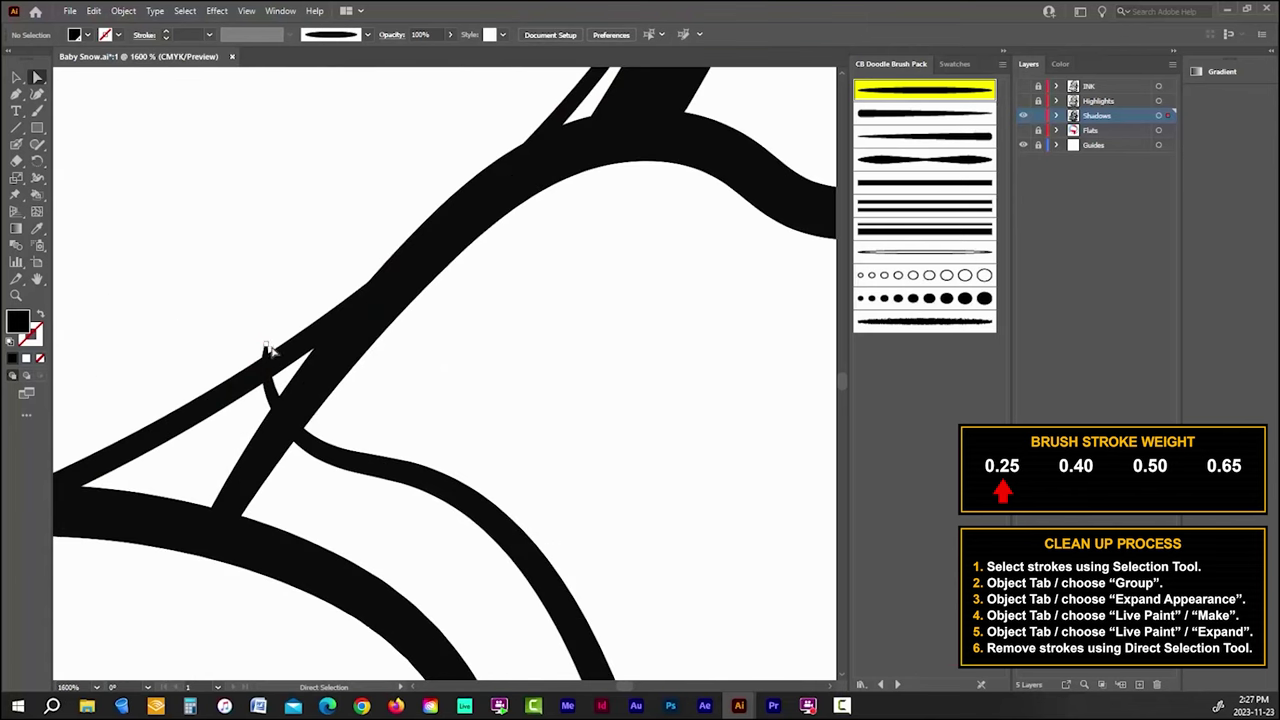
{"action": "scroll", "coordinate": [408, 341], "scroll_direction": "down", "scroll_amount": 4}
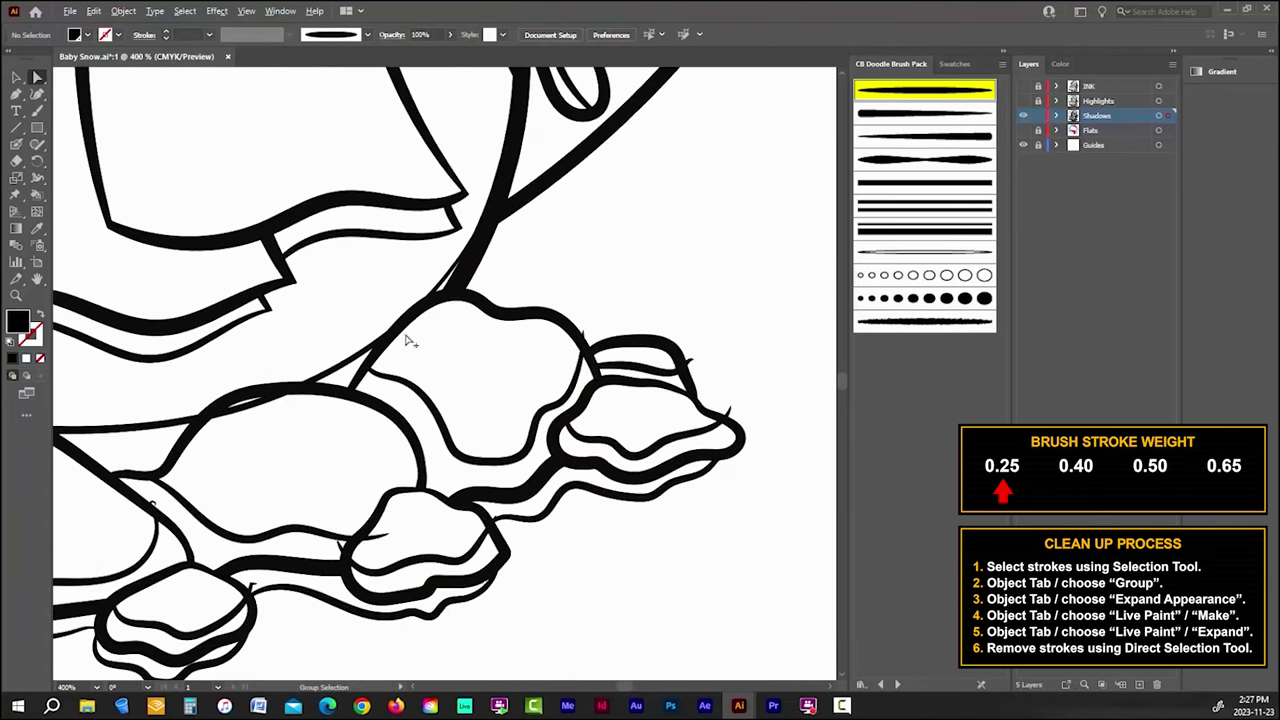
Step: Delete the stray stroke tips on both sides of the small rock in front of the middle rock
{"action": "scroll", "coordinate": [488, 584], "scroll_direction": "up", "scroll_amount": 4}
{"action": "scroll", "coordinate": [500, 551], "scroll_direction": "down", "scroll_amount": 2}
{"action": "scroll", "coordinate": [509, 534], "scroll_direction": "up", "scroll_amount": 6}
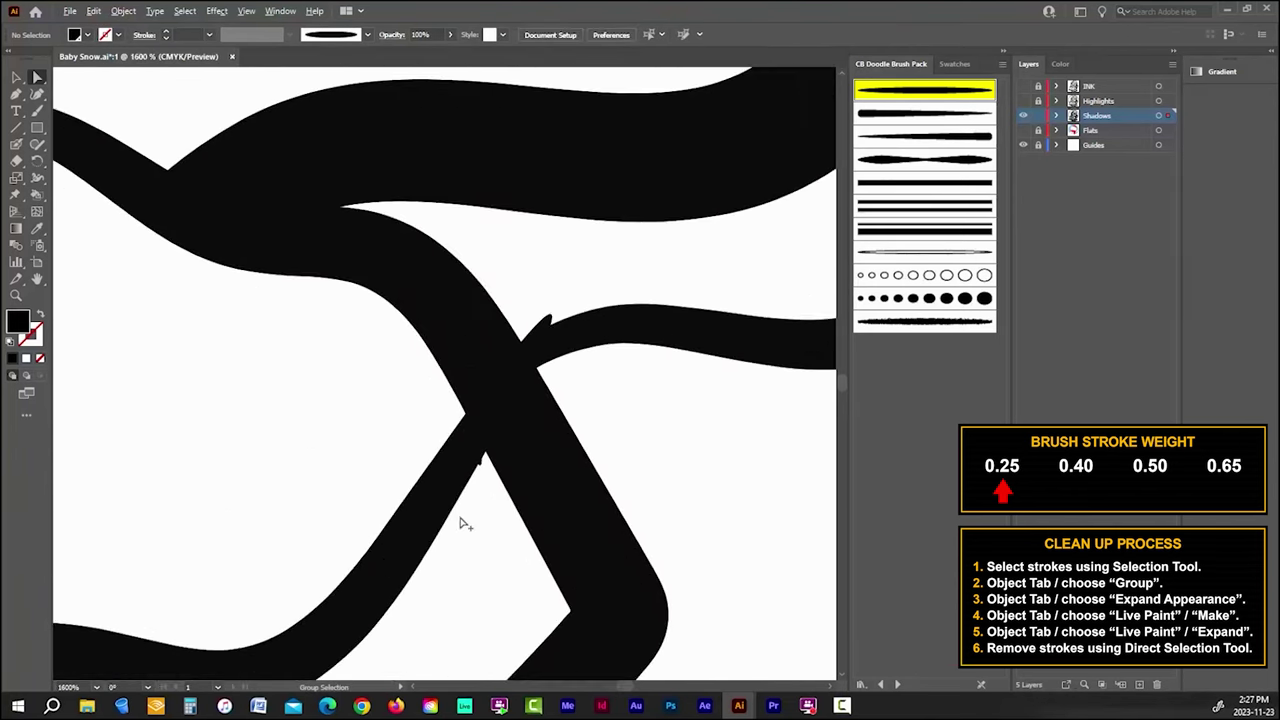
{"action": "scroll", "coordinate": [480, 420], "scroll_direction": "down", "scroll_amount": 5}
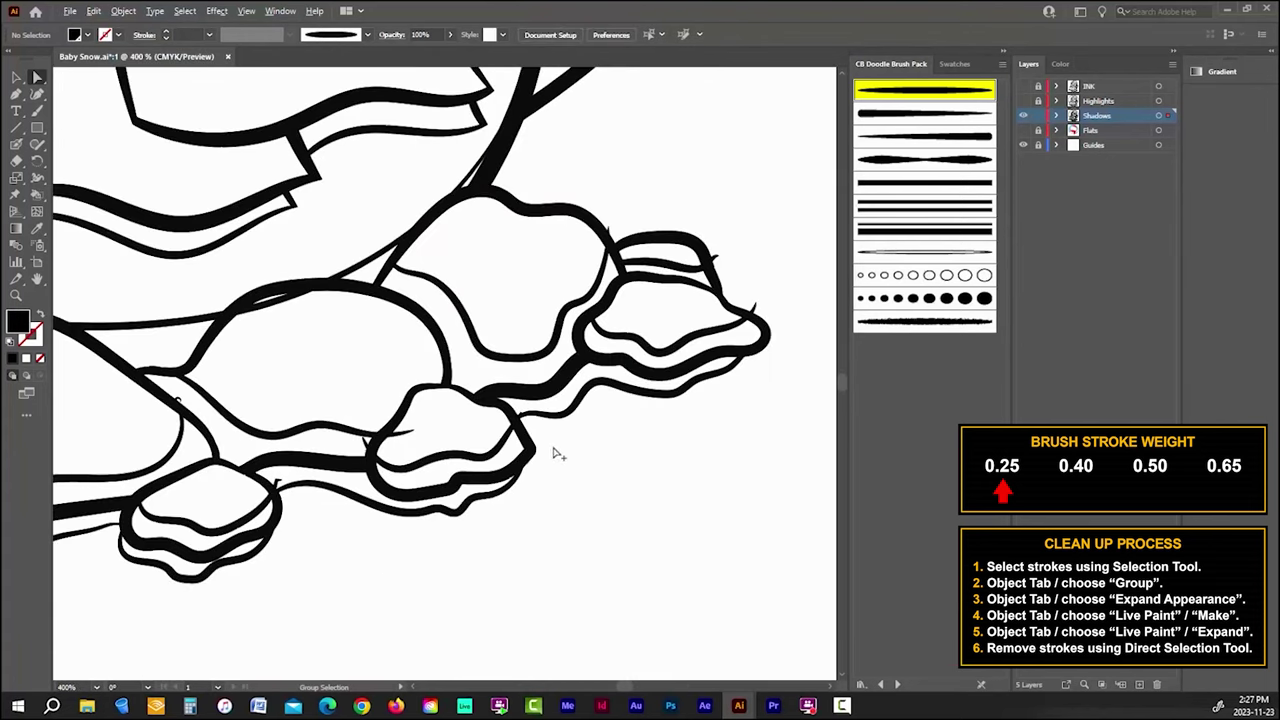
{"action": "scroll", "coordinate": [366, 443], "scroll_direction": "up", "scroll_amount": 3}
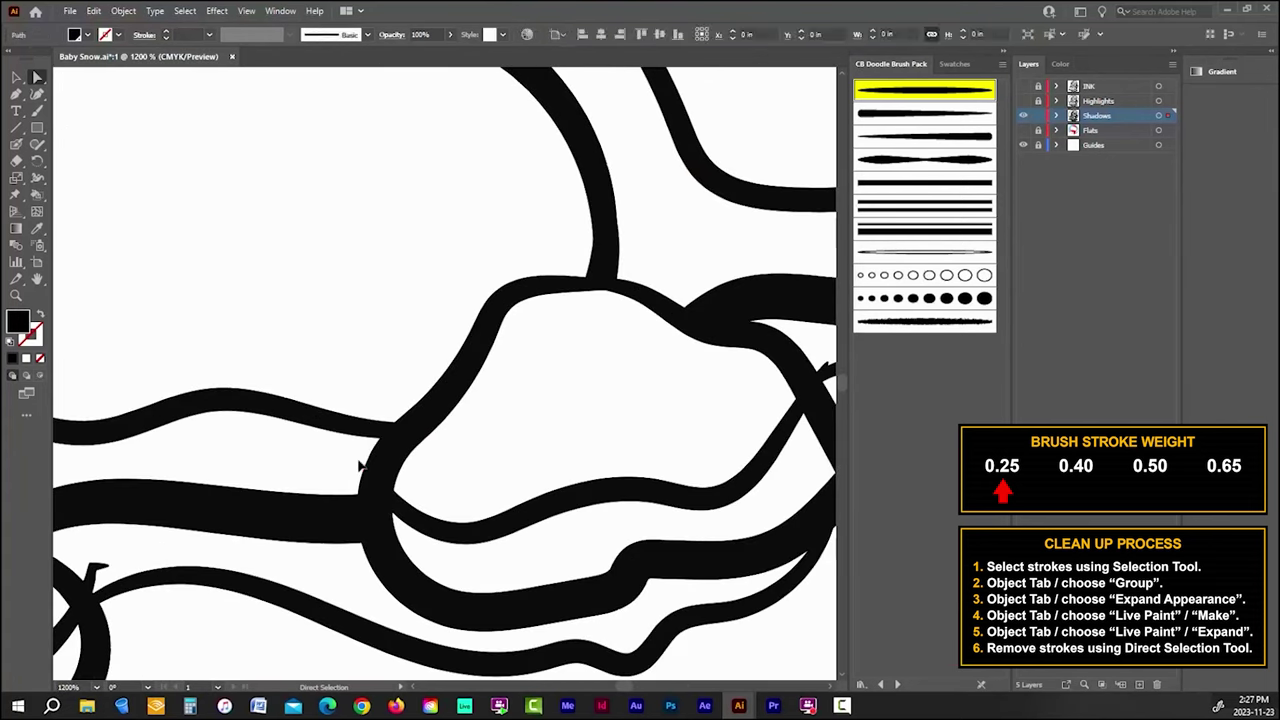
Step: Delete the stray tips beside the smallest front rock and at the top of the large front rock's right shadow line
{"action": "scroll", "coordinate": [509, 580], "scroll_direction": "down", "scroll_amount": 3}
{"action": "scroll", "coordinate": [468, 463], "scroll_direction": "up", "scroll_amount": 2}
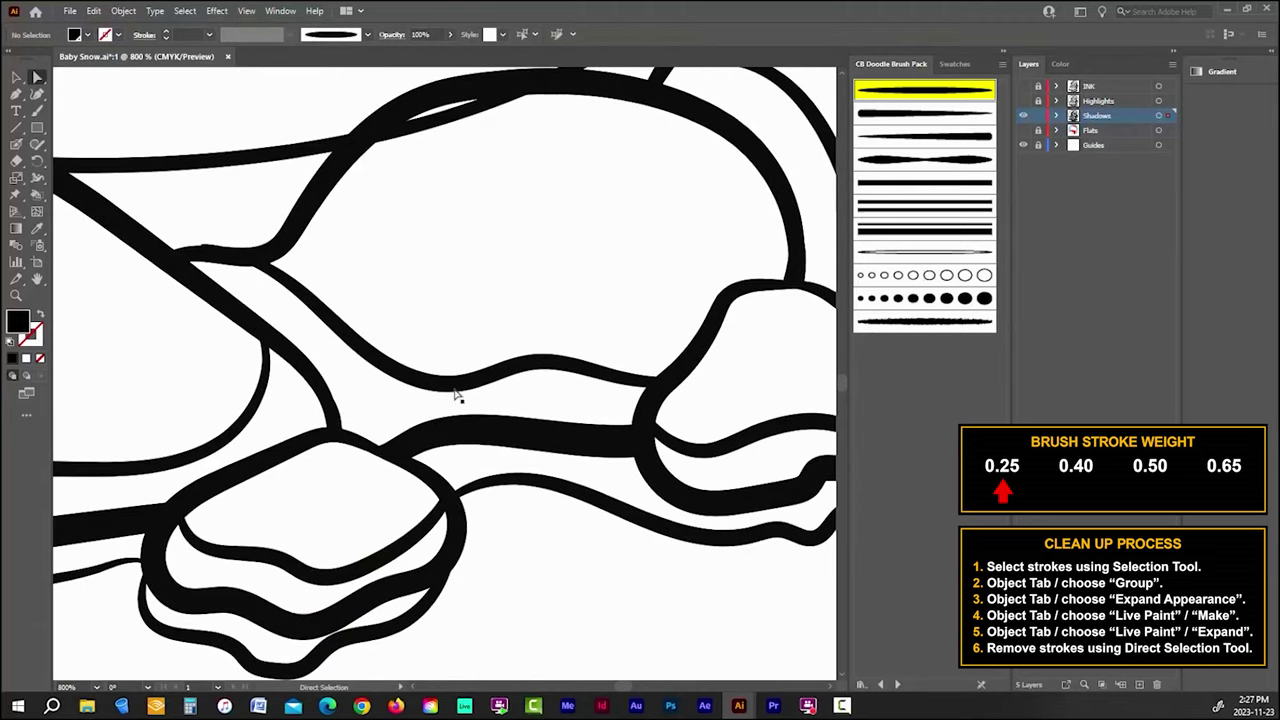
Step: Delete the piece of the body's line that runs inside the top edge of the middle-right rock
{"action": "scroll", "coordinate": [468, 387], "scroll_direction": "down", "scroll_amount": 2}
{"action": "scroll", "coordinate": [477, 289], "scroll_direction": "up", "scroll_amount": 2}
{"action": "scroll", "coordinate": [493, 296], "scroll_direction": "down", "scroll_amount": 2}
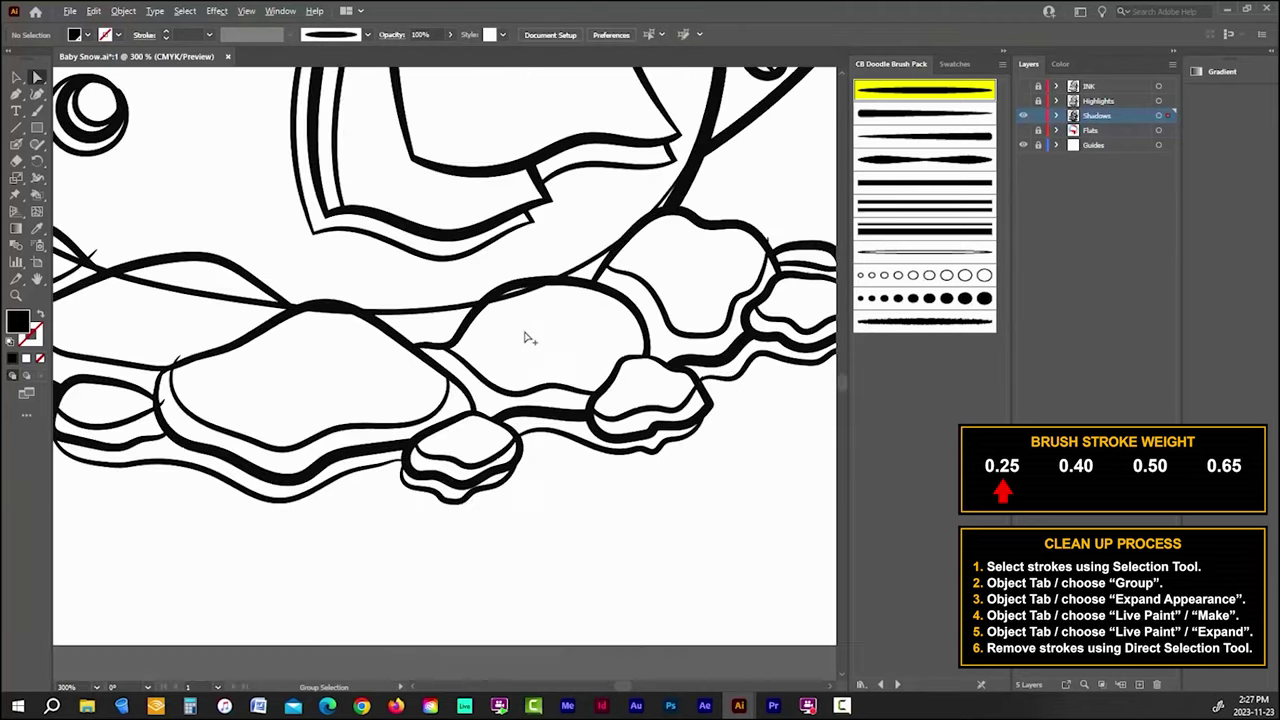
{"action": "scroll", "coordinate": [529, 337], "scroll_direction": "up", "scroll_amount": 2}
{"action": "scroll", "coordinate": [523, 291], "scroll_direction": "down", "scroll_amount": 1}
{"action": "scroll", "coordinate": [449, 317], "scroll_direction": "up", "scroll_amount": 2}
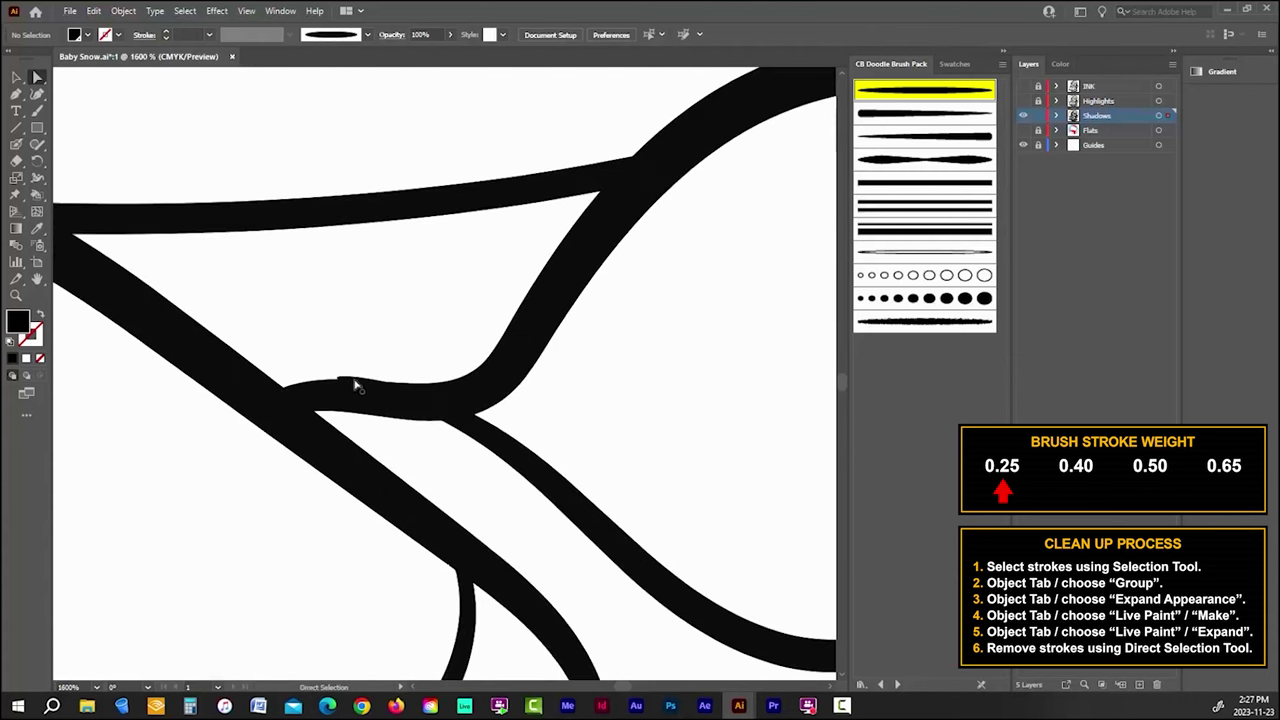
{"action": "scroll", "coordinate": [606, 386], "scroll_direction": "down", "scroll_amount": 2}
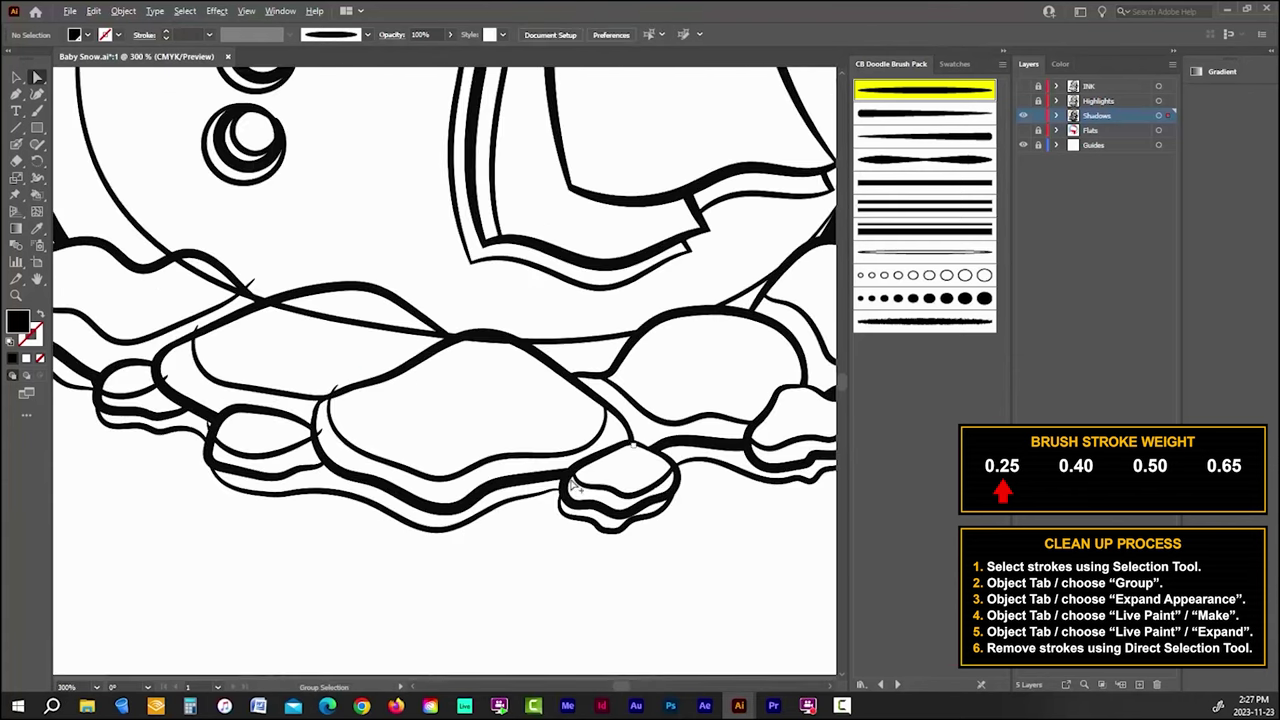
Step: Delete the stray tips at the large front rock's left shadow line and at the small rock touching its left side
{"action": "scroll", "coordinate": [523, 534], "scroll_direction": "up", "scroll_amount": 1}
{"action": "scroll", "coordinate": [548, 538], "scroll_direction": "down", "scroll_amount": 1}
{"action": "scroll", "coordinate": [368, 468], "scroll_direction": "up", "scroll_amount": 3}
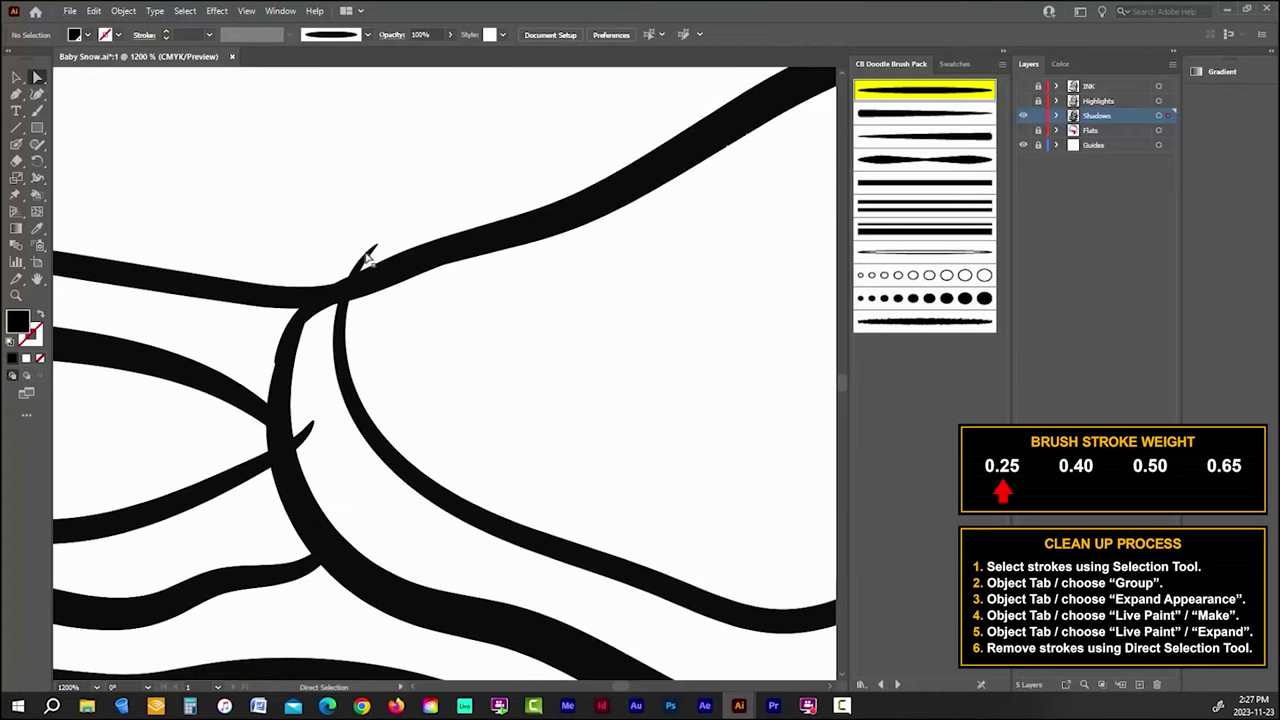
{"action": "key", "text": "Delete"}
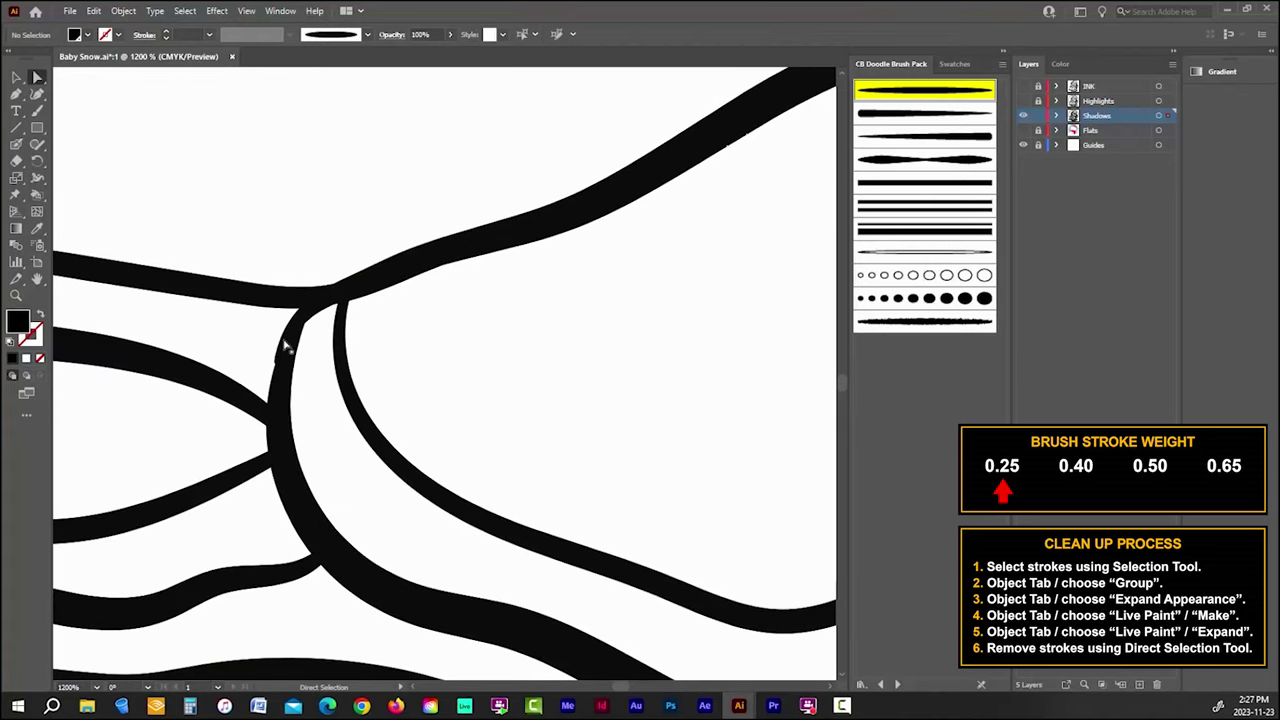
{"action": "left_click", "coordinate": [286, 342]}
{"action": "key", "text": "Delete"}
{"action": "scroll", "coordinate": [283, 314], "scroll_direction": "up", "scroll_amount": 3}
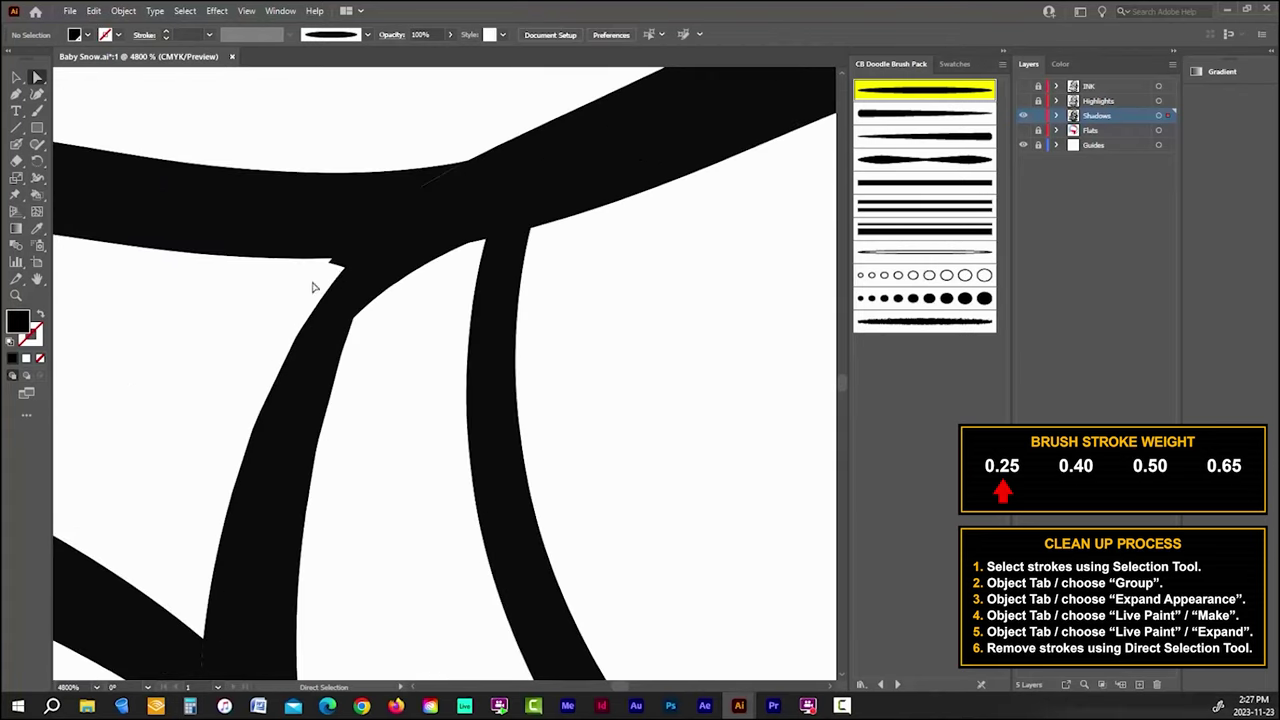
{"action": "scroll", "coordinate": [419, 347], "scroll_direction": "down", "scroll_amount": 3}
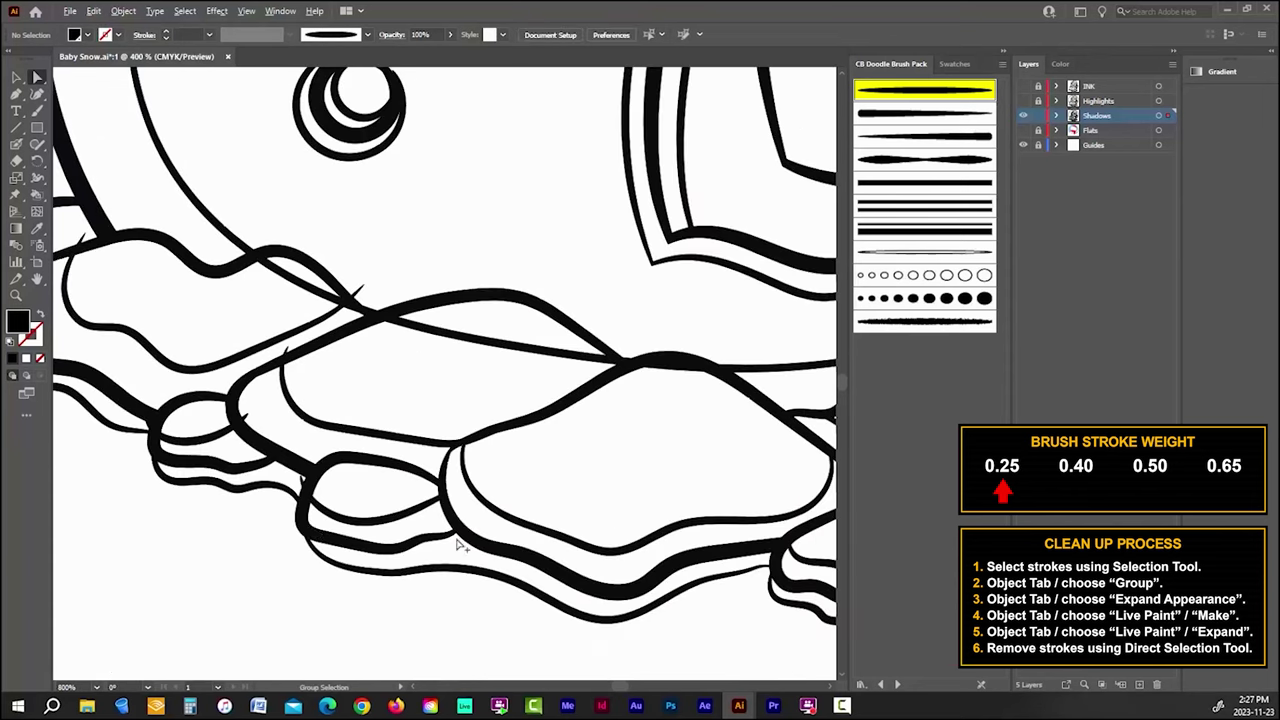
Step: Delete the stray tips at the ends of the shadow lines on the two large rocks left of the front rock
{"action": "scroll", "coordinate": [463, 446], "scroll_direction": "down", "scroll_amount": 4}
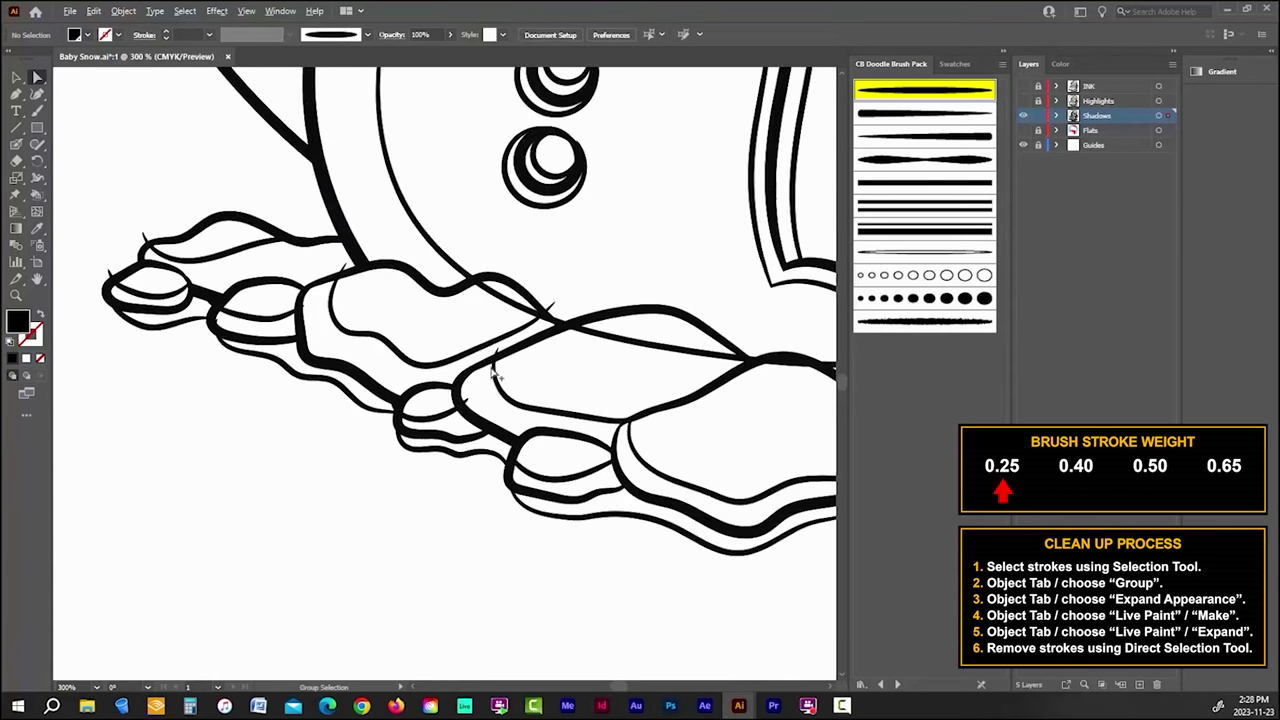
{"action": "scroll", "coordinate": [491, 366], "scroll_direction": "up", "scroll_amount": 3}
{"action": "left_click", "coordinate": [522, 338]}
{"action": "key", "text": "Delete"}
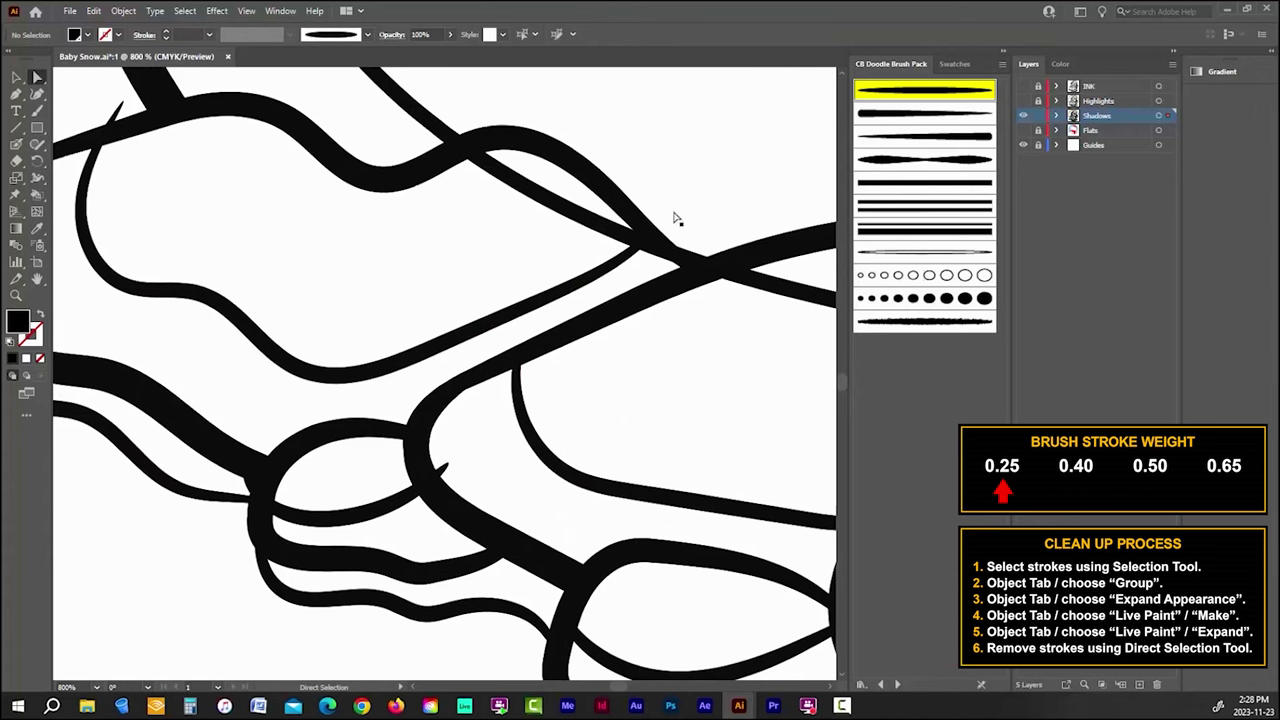
Step: Delete the body-line segments that cross the large rocks along the snowman's base
{"action": "scroll", "coordinate": [476, 291], "scroll_direction": "up", "scroll_amount": 2}
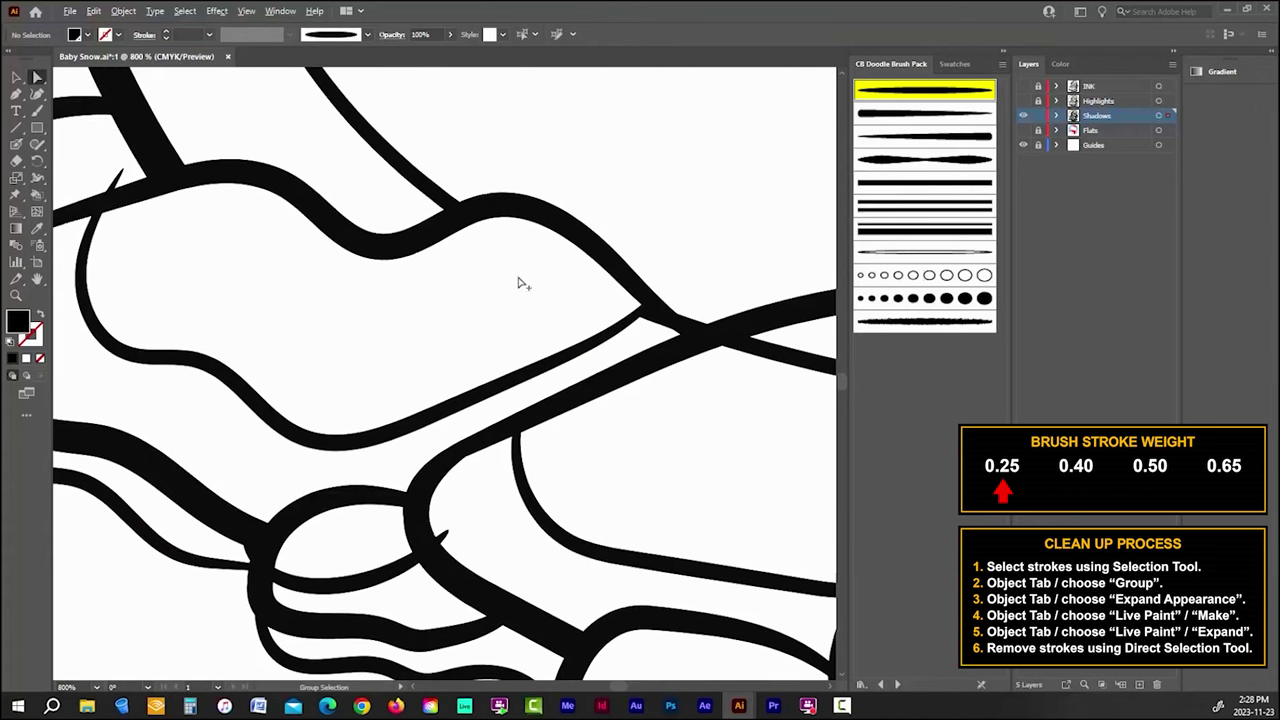
{"action": "scroll", "coordinate": [522, 284], "scroll_direction": "up", "scroll_amount": 3}
{"action": "scroll", "coordinate": [588, 240], "scroll_direction": "down", "scroll_amount": 4}
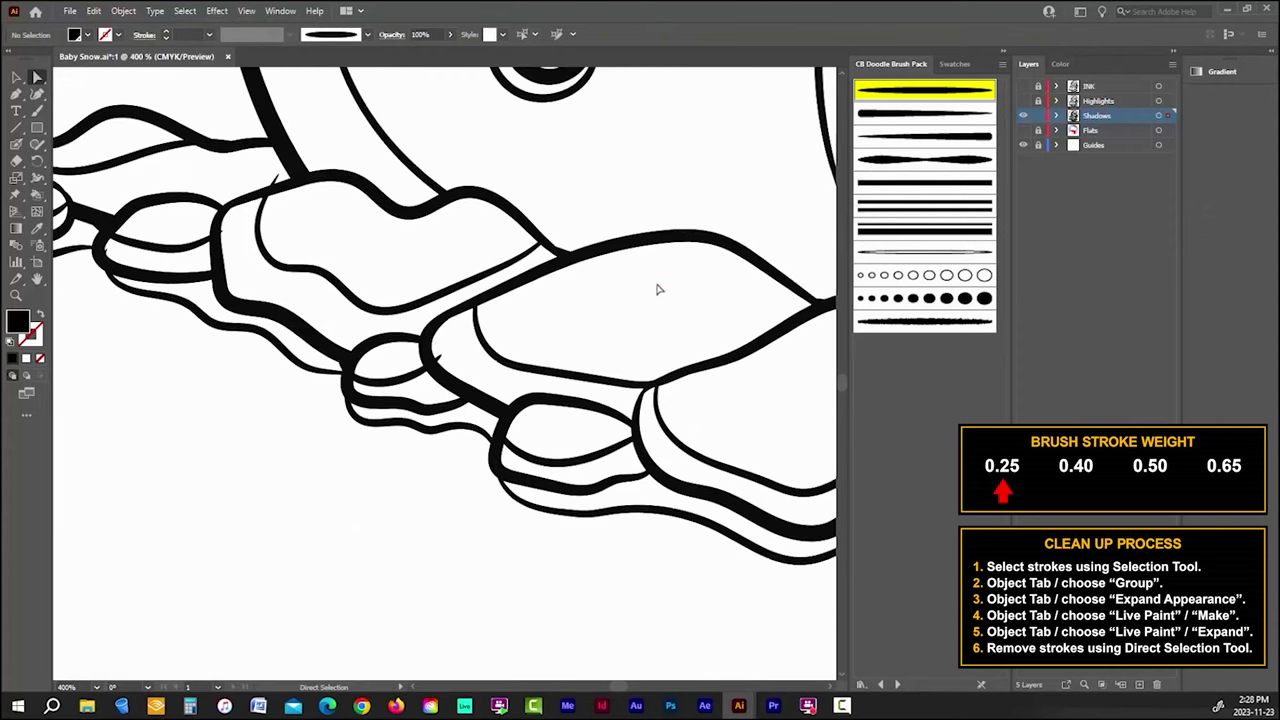
{"action": "scroll", "coordinate": [591, 294], "scroll_direction": "down", "scroll_amount": 2}
{"action": "scroll", "coordinate": [690, 317], "scroll_direction": "up", "scroll_amount": 4}
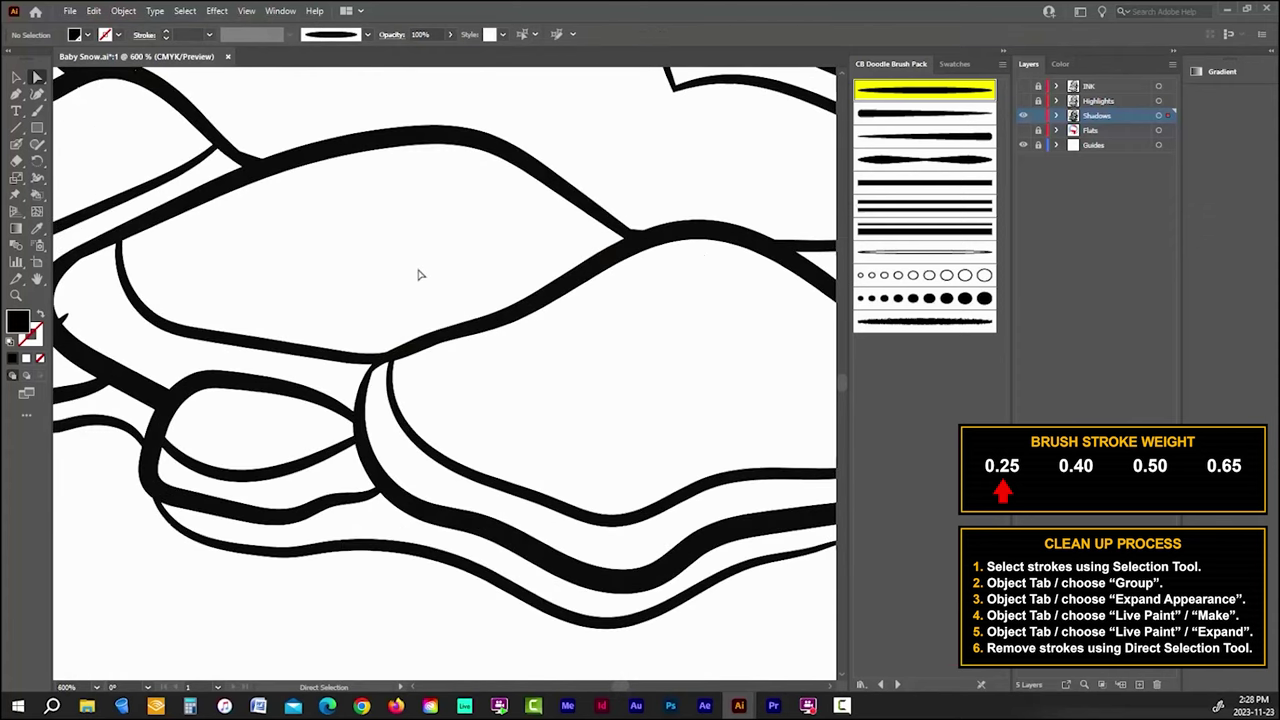
{"action": "scroll", "coordinate": [420, 277], "scroll_direction": "down", "scroll_amount": 3}
{"action": "scroll", "coordinate": [600, 240], "scroll_direction": "up", "scroll_amount": 3}
{"action": "scroll", "coordinate": [651, 251], "scroll_direction": "down", "scroll_amount": 1}
{"action": "scroll", "coordinate": [651, 251], "scroll_direction": "up", "scroll_amount": 4}
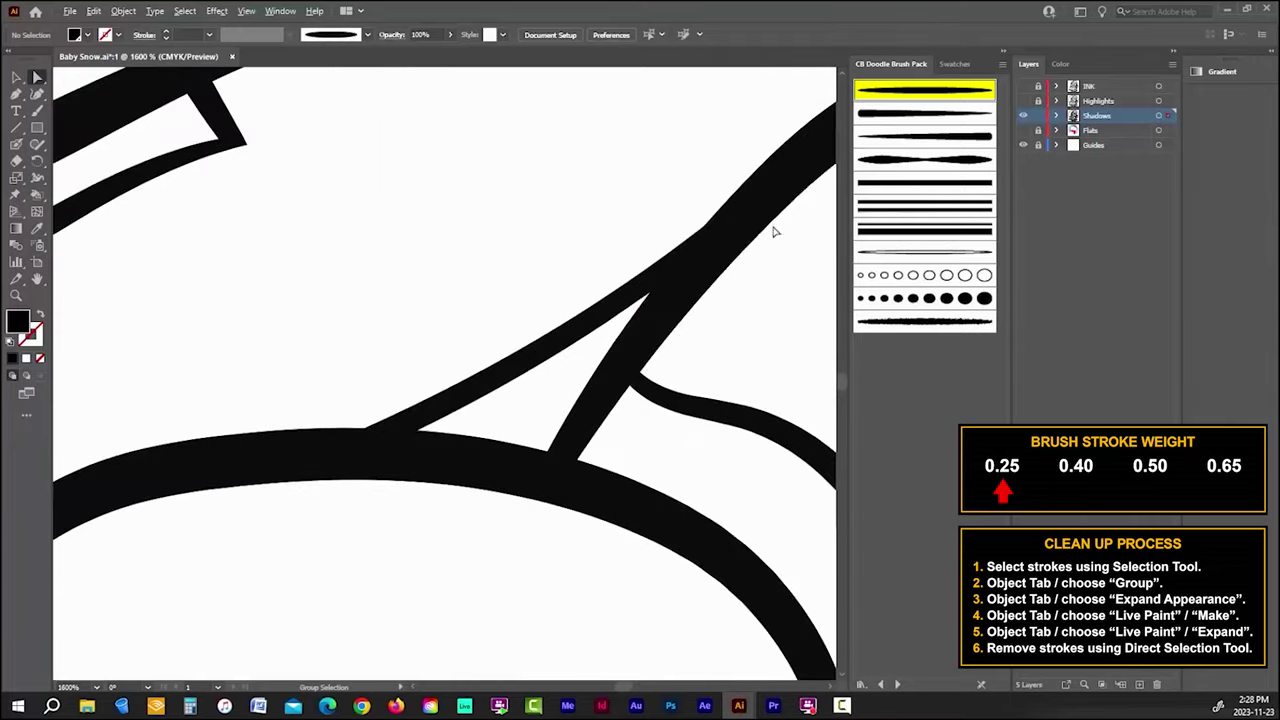
{"action": "left_click", "coordinate": [775, 226]}
{"action": "scroll", "coordinate": [606, 243], "scroll_direction": "down", "scroll_amount": 2}
{"action": "left_click", "coordinate": [606, 243]}
{"action": "scroll", "coordinate": [657, 343], "scroll_direction": "down", "scroll_amount": 3}
{"action": "scroll", "coordinate": [191, 400], "scroll_direction": "up", "scroll_amount": 2}
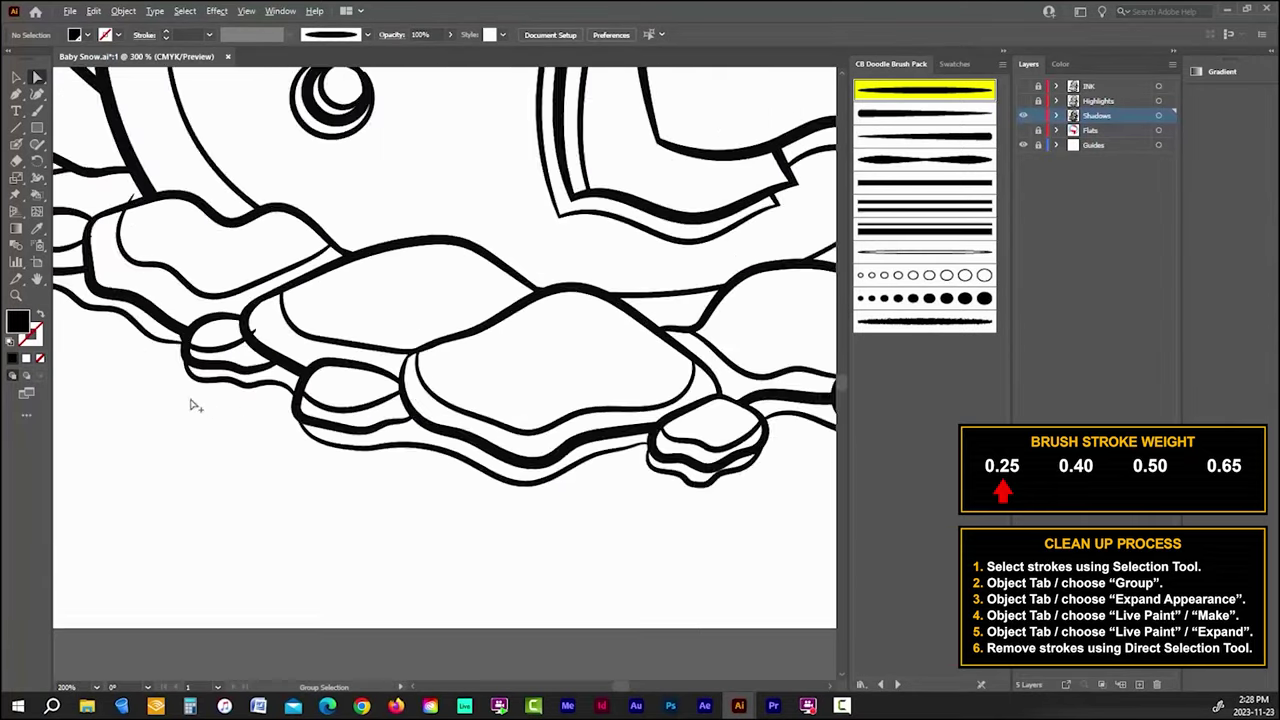
Step: Delete the stray tips beside the small rock in front of the left rocks and atop the large left rock's shadow line
{"action": "scroll", "coordinate": [435, 294], "scroll_direction": "up", "scroll_amount": 3}
{"action": "left_click", "coordinate": [410, 275]}
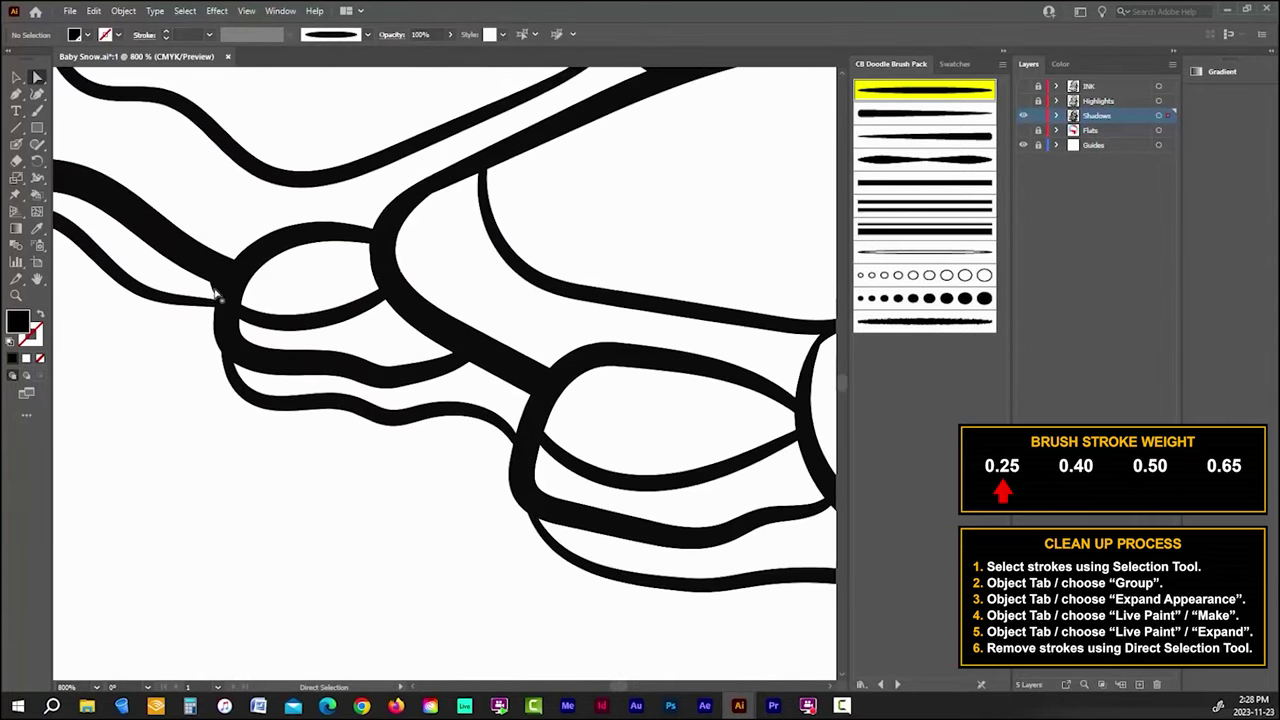
{"action": "scroll", "coordinate": [245, 285], "scroll_direction": "down", "scroll_amount": 3}
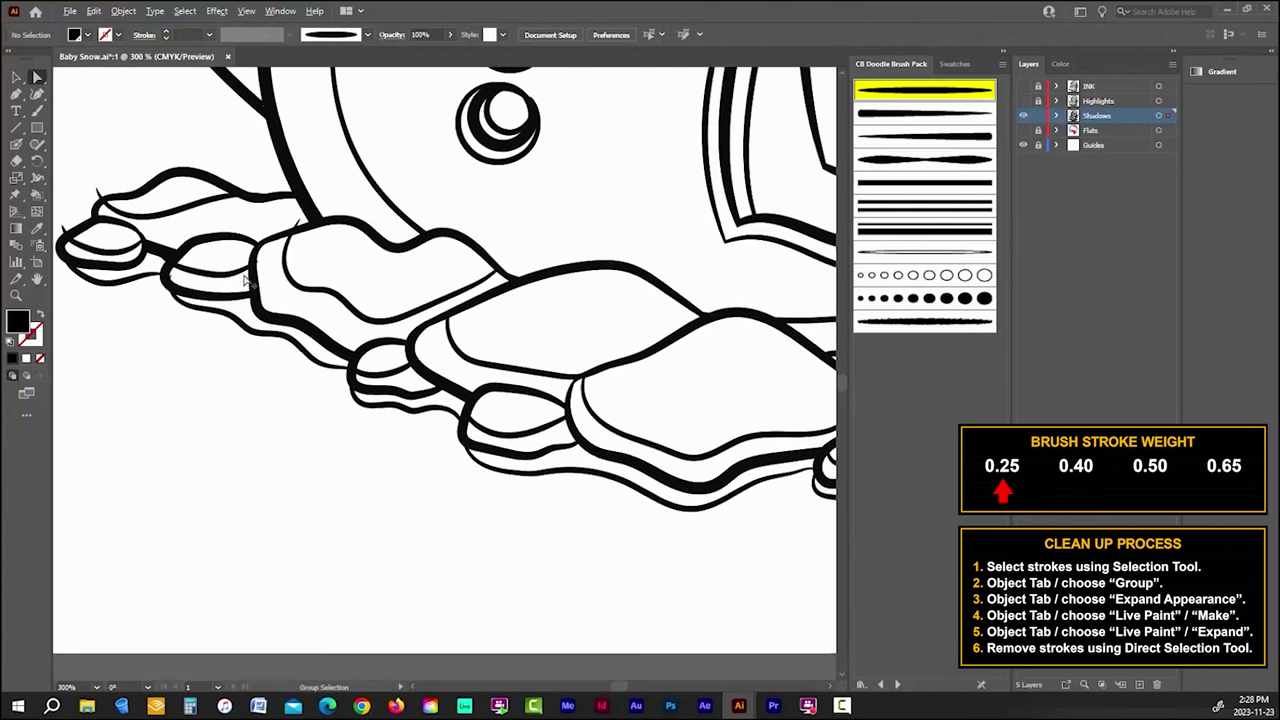
{"action": "scroll", "coordinate": [247, 282], "scroll_direction": "up", "scroll_amount": 3}
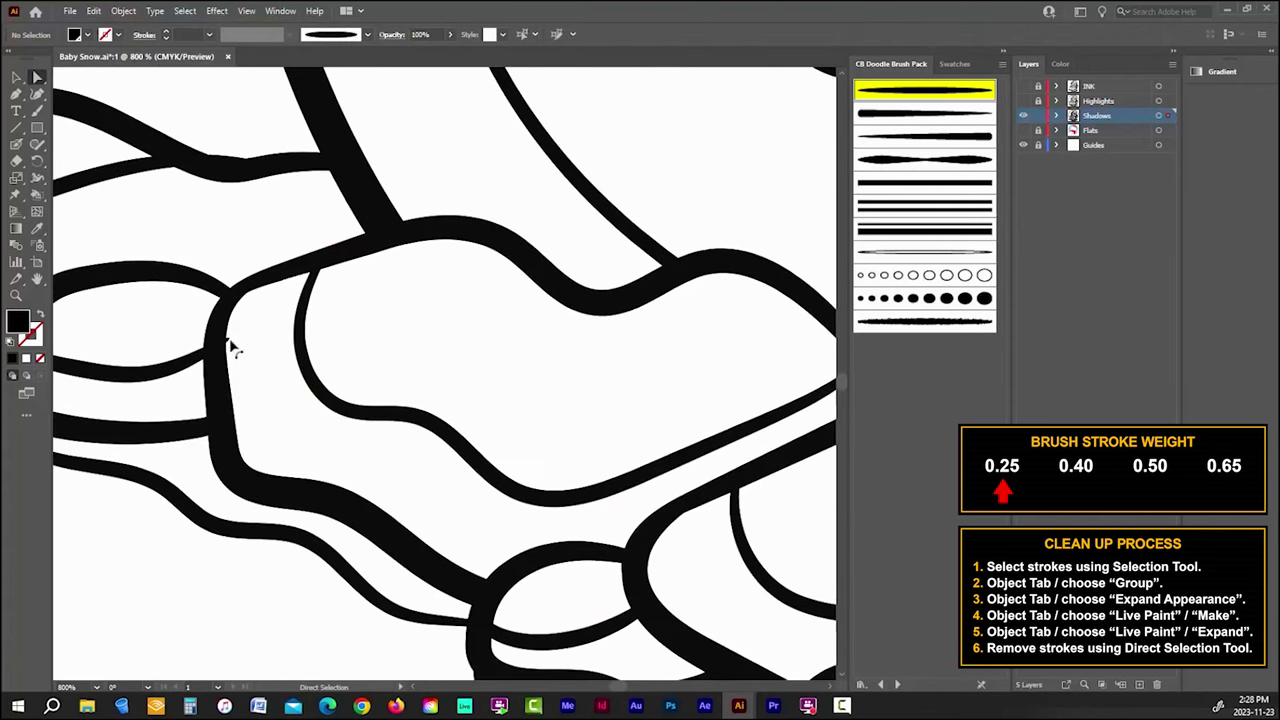
Step: Delete the stray fragment beside the second small left rock and the tips sticking out of the two leftmost rocks
{"action": "scroll", "coordinate": [490, 398], "scroll_direction": "down", "scroll_amount": 3}
{"action": "scroll", "coordinate": [300, 388], "scroll_direction": "up", "scroll_amount": 3}
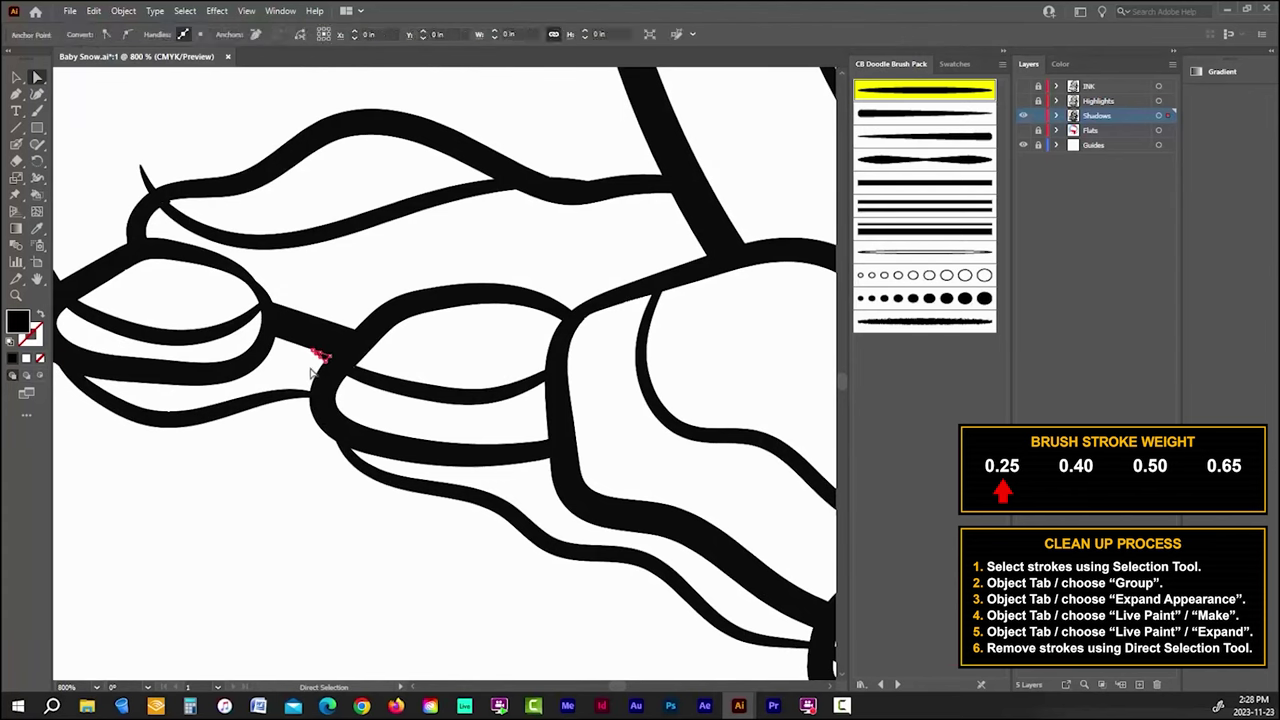
{"action": "scroll", "coordinate": [313, 352], "scroll_direction": "up", "scroll_amount": 1}
{"action": "left_click", "coordinate": [250, 385]}
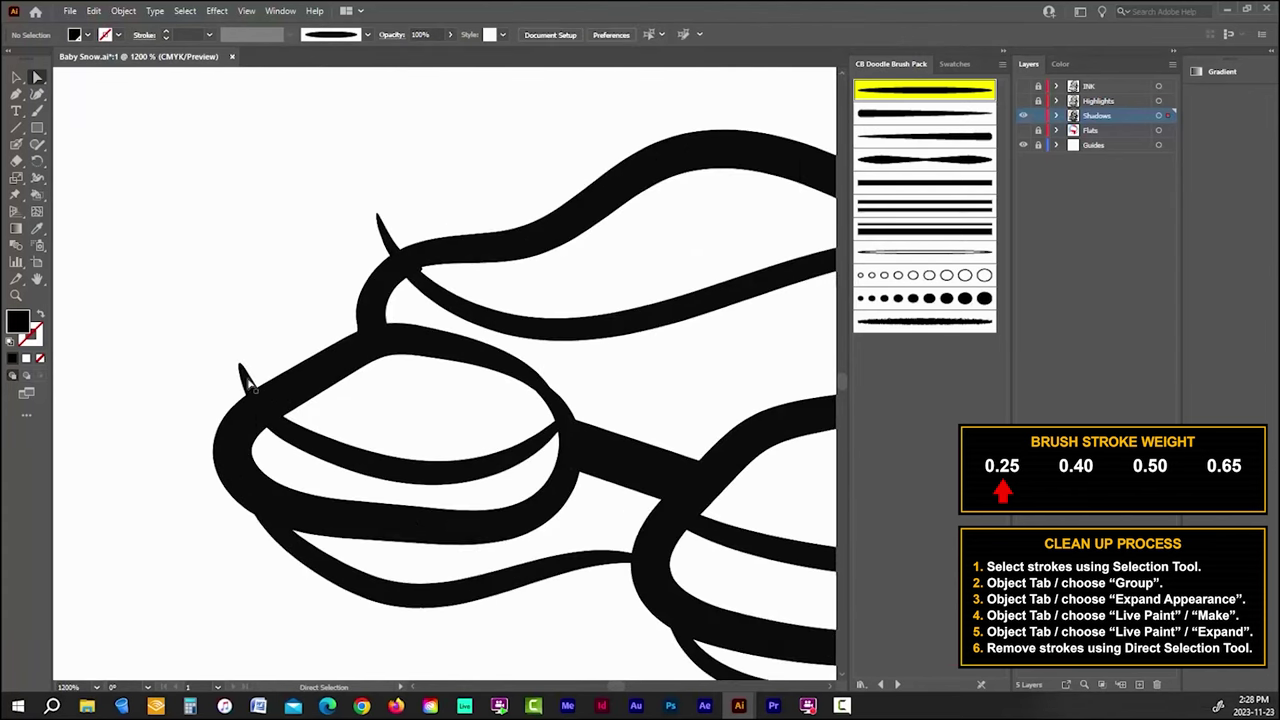
{"action": "key", "text": "Delete"}
{"action": "left_click", "coordinate": [380, 228]}
{"action": "key", "text": "Delete"}
Step: Select all artwork on the Shadows layer and make it a Live Paint group
{"action": "key", "text": "ctrl+1"}
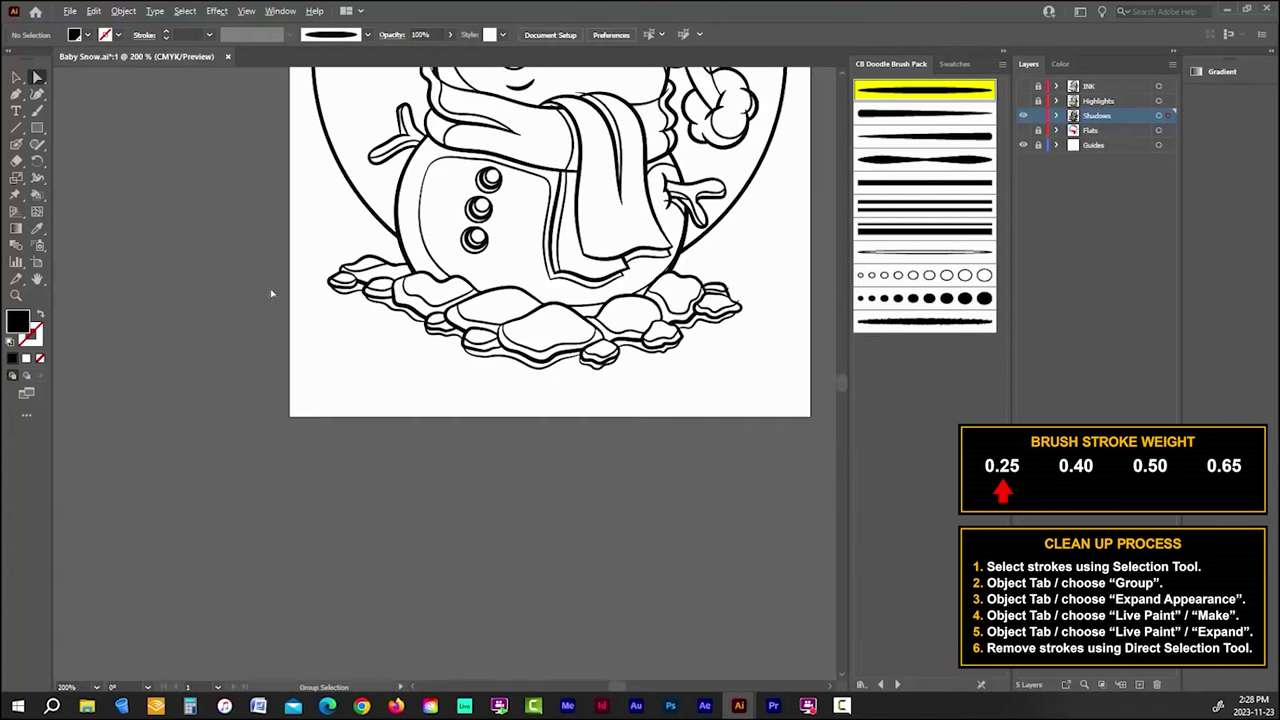
{"action": "scroll", "coordinate": [584, 228], "scroll_direction": "up", "scroll_amount": 5}
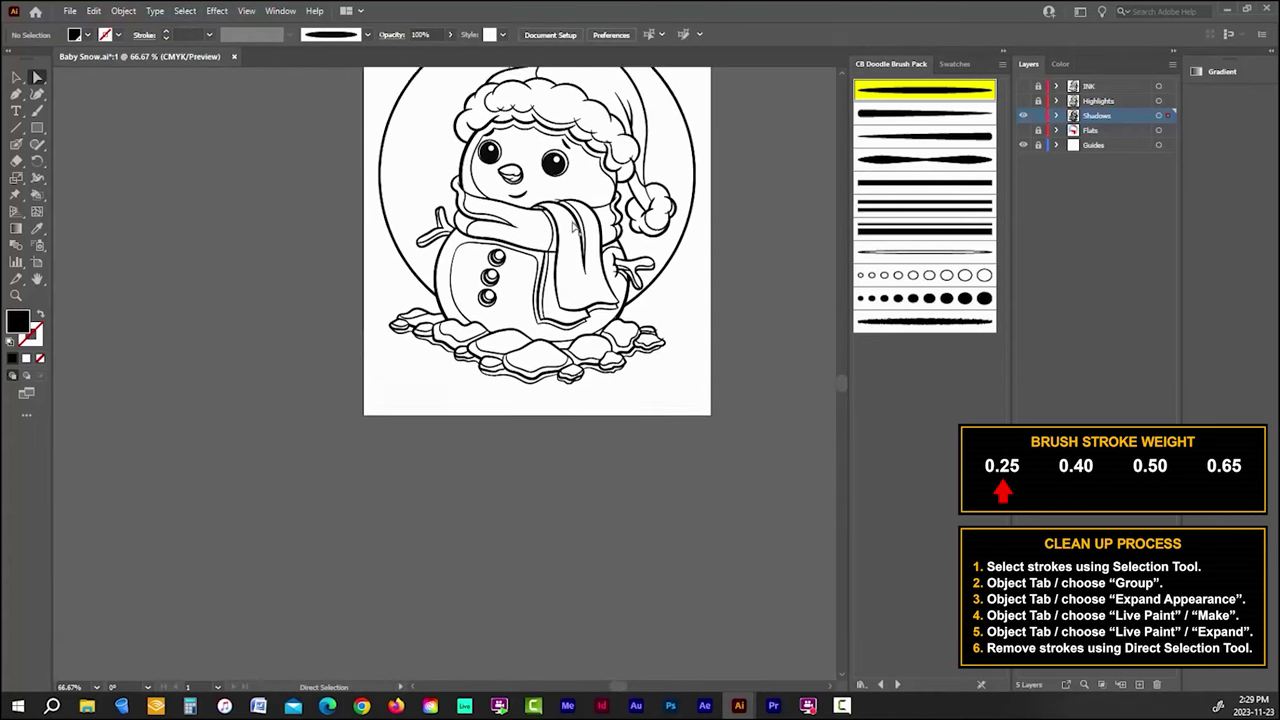
{"action": "scroll", "coordinate": [584, 228], "scroll_direction": "up", "scroll_amount": 2}
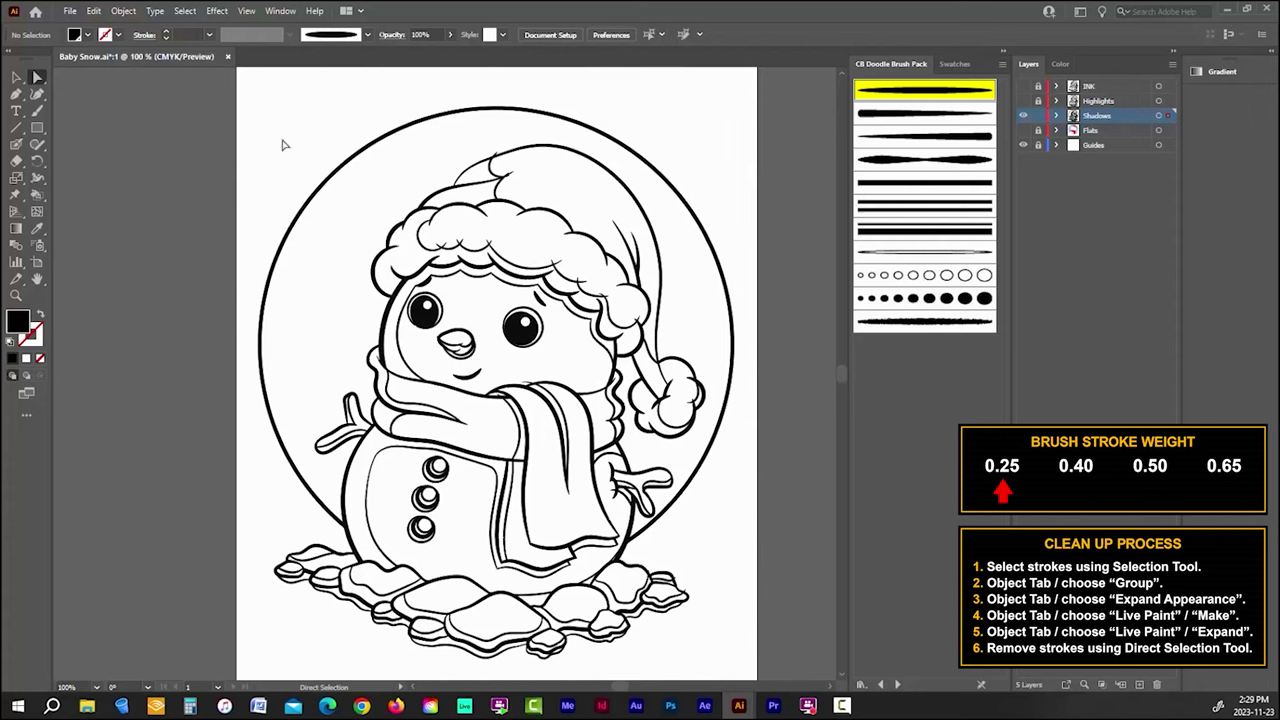
{"action": "left_click", "coordinate": [17, 79]}
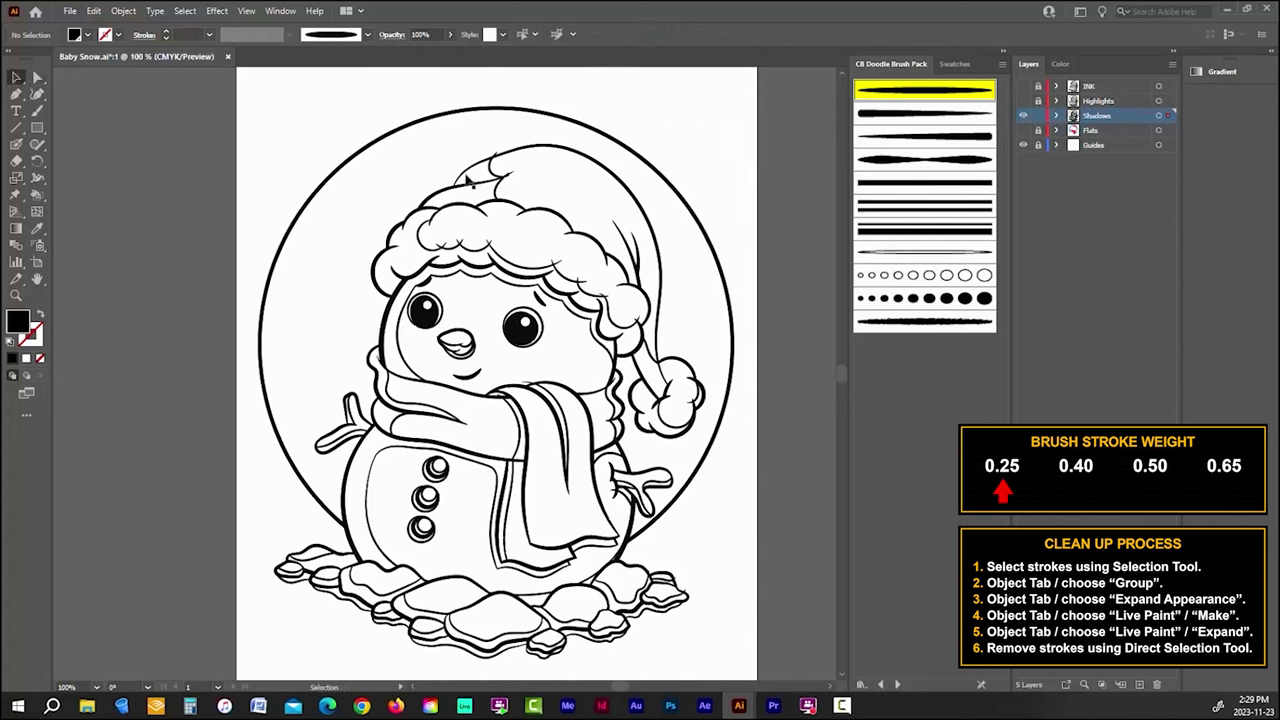
{"action": "key", "text": "ctrl+a"}
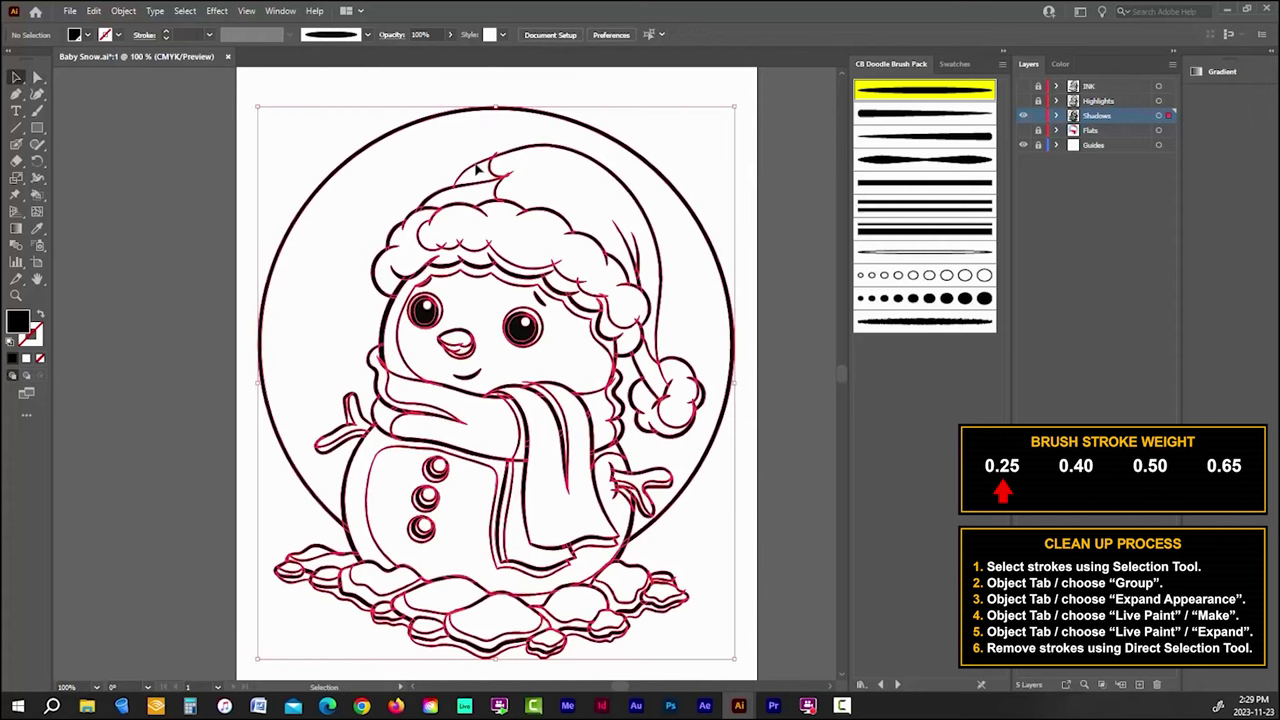
{"action": "left_click", "coordinate": [123, 10]}
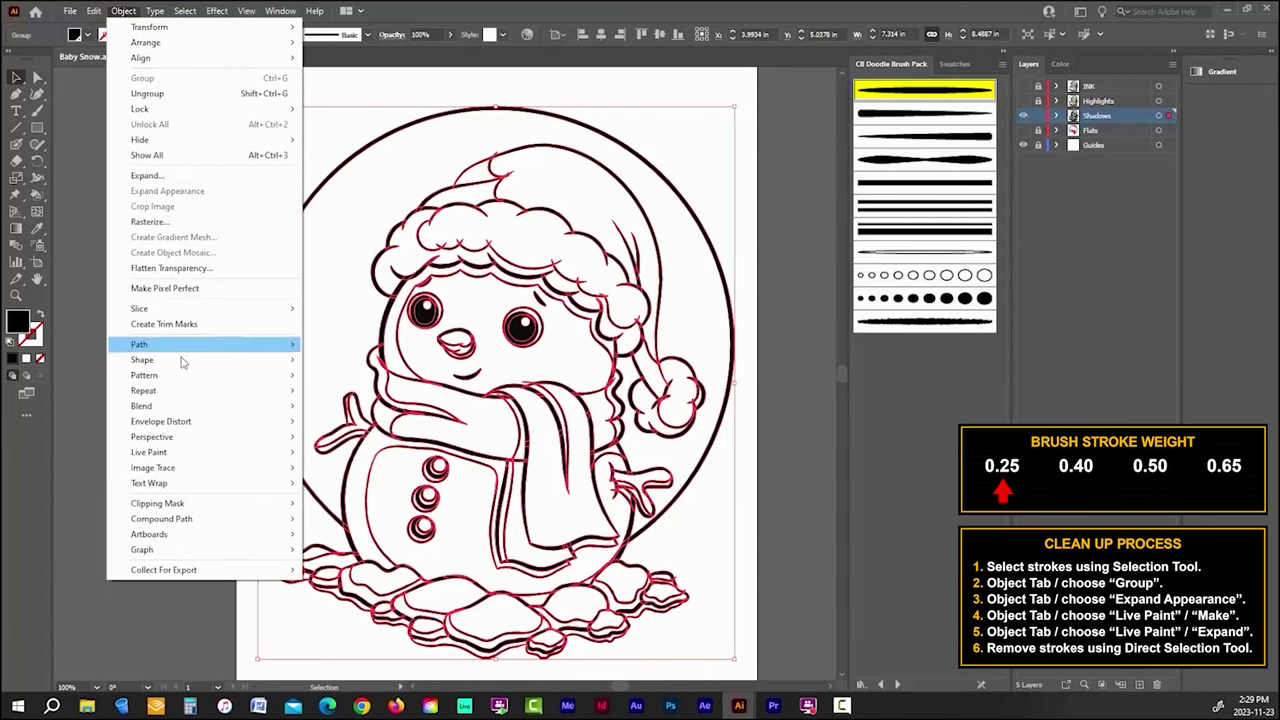
{"action": "mouse_move", "coordinate": [292, 452]}
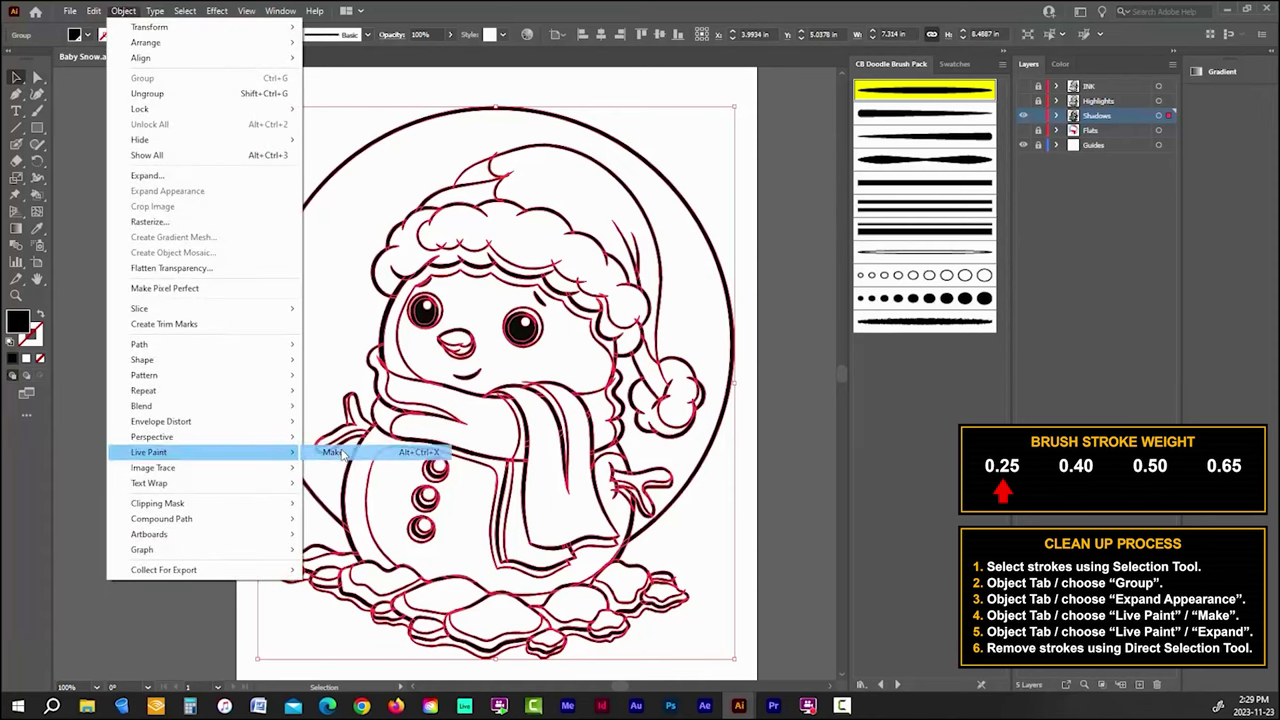
{"action": "left_click", "coordinate": [332, 452]}
{"action": "left_click", "coordinate": [169, 212]}
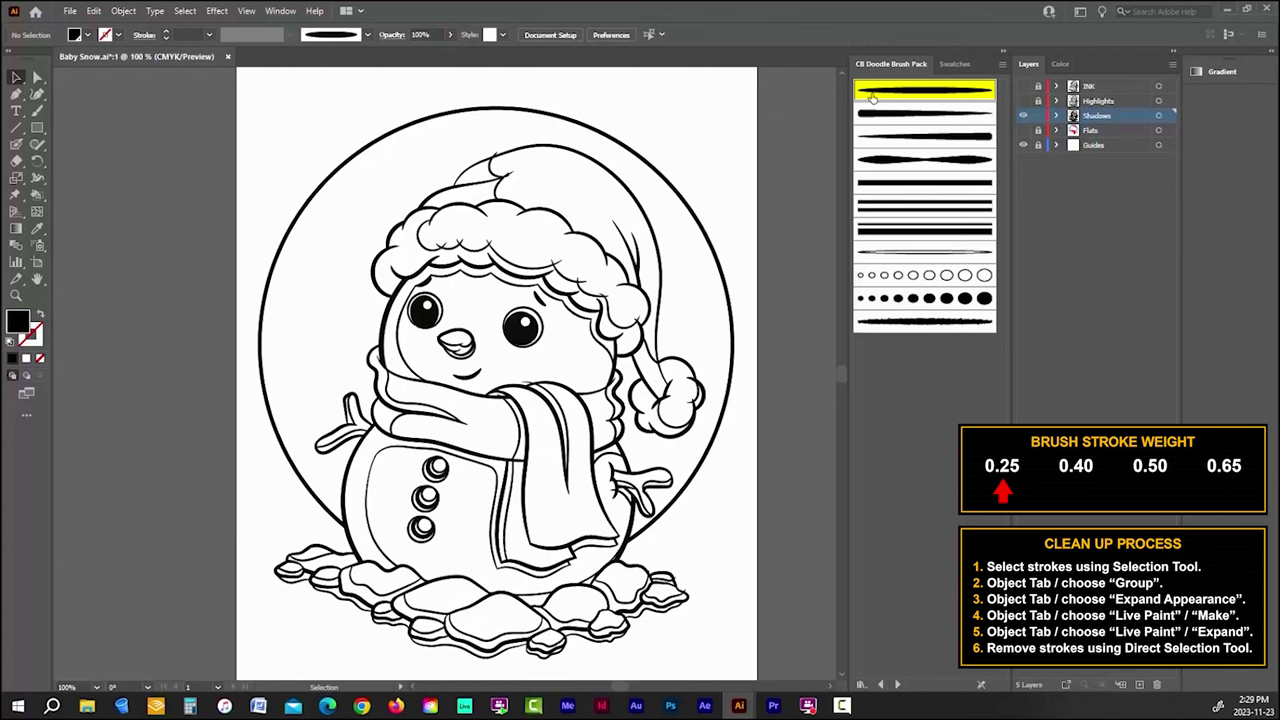
Step: Fill the shadow areas of the hat's left fold and fur brim with PANTONE Reflex Blue using the Live Paint Bucket
{"action": "left_click", "coordinate": [953, 66]}
{"action": "left_click", "coordinate": [902, 237]}
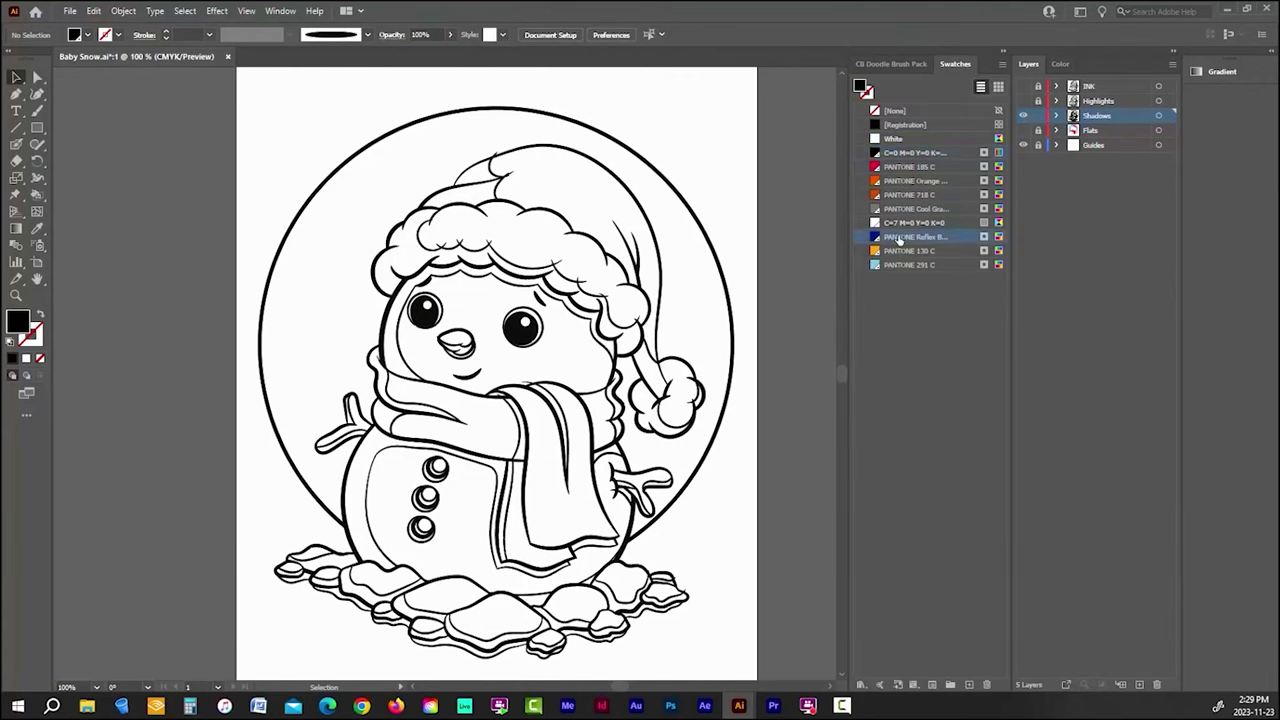
{"action": "left_click", "coordinate": [37, 195]}
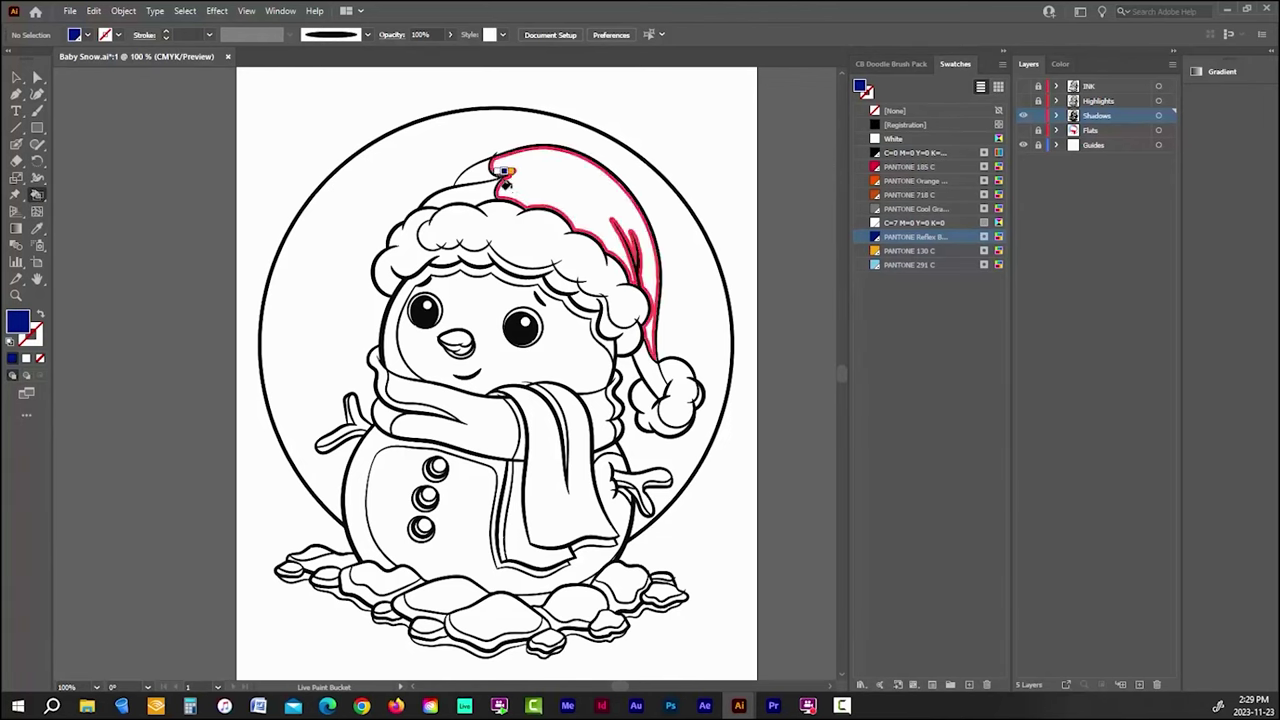
{"action": "left_click", "coordinate": [465, 180]}
{"action": "scroll", "coordinate": [471, 219], "scroll_direction": "up", "scroll_amount": 2}
{"action": "left_click", "coordinate": [360, 240]}
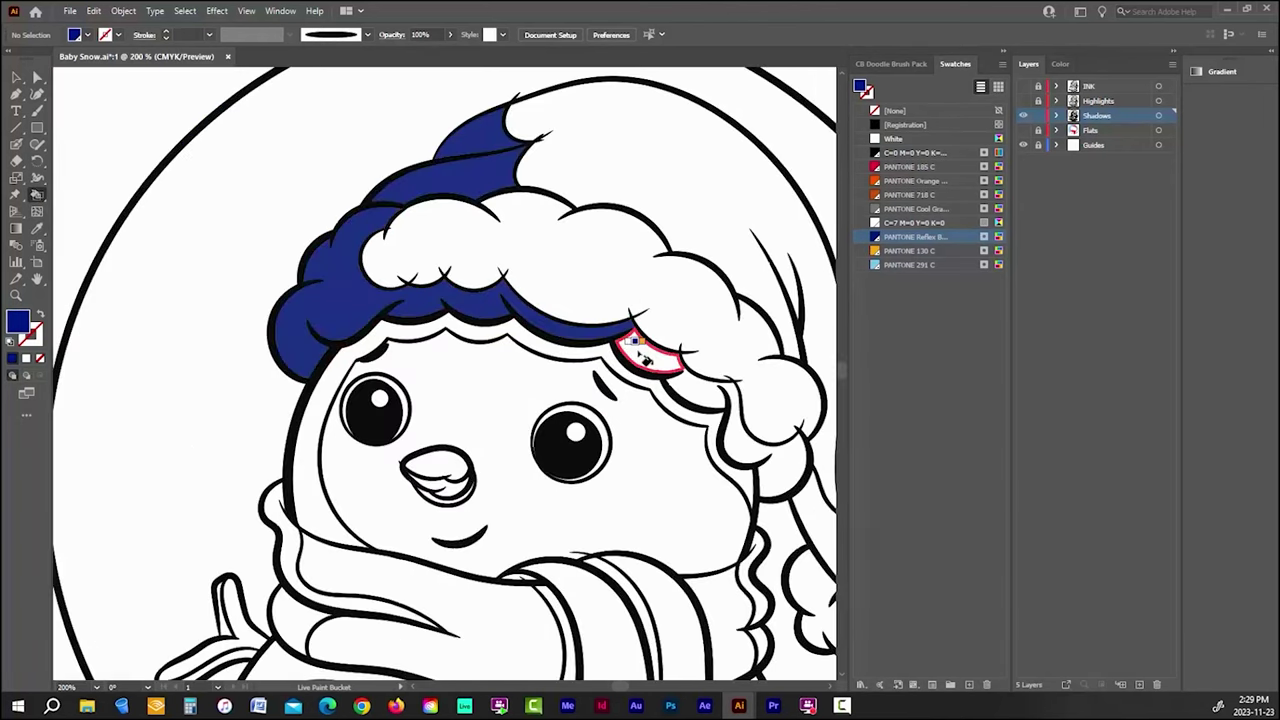
{"action": "left_click", "coordinate": [790, 468]}
Step: Fill the shadow areas of the pompom, the scarf's wavy back edge and the hanging scarf's fold with the same blue
{"action": "scroll", "coordinate": [790, 468], "scroll_direction": "down", "scroll_amount": 3}
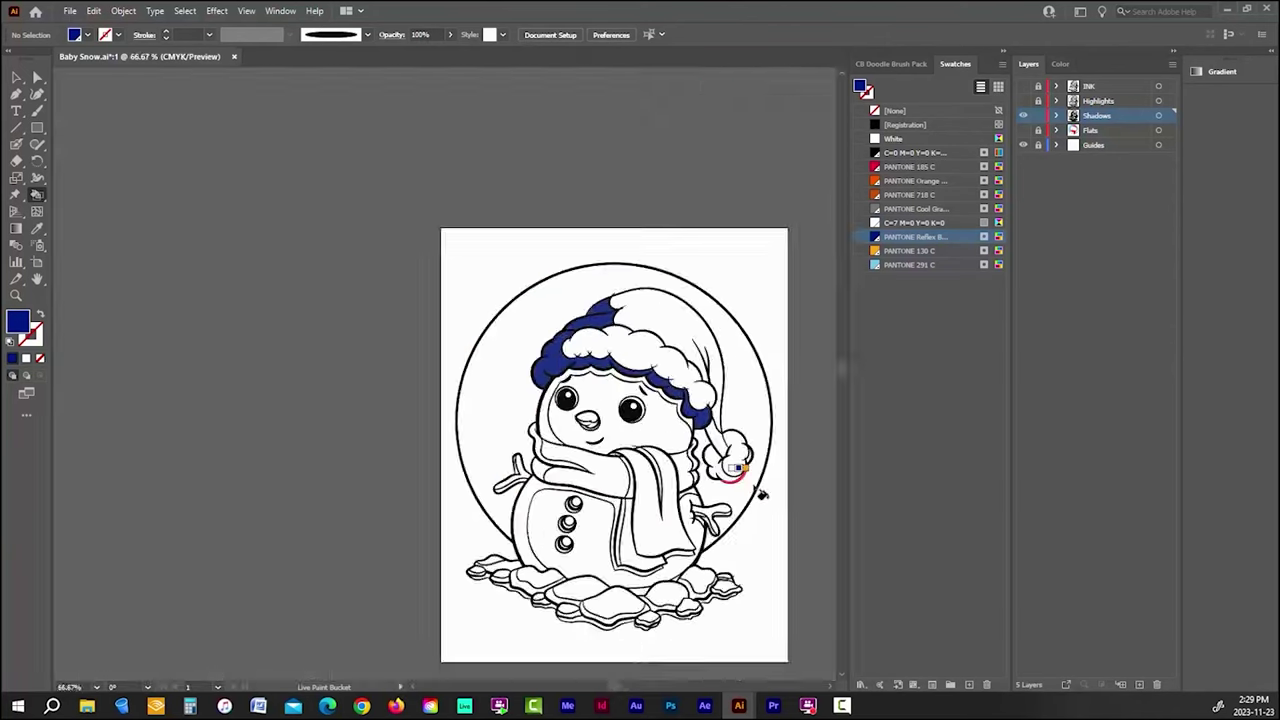
{"action": "scroll", "coordinate": [757, 429], "scroll_direction": "up", "scroll_amount": 3}
{"action": "left_click", "coordinate": [655, 440]}
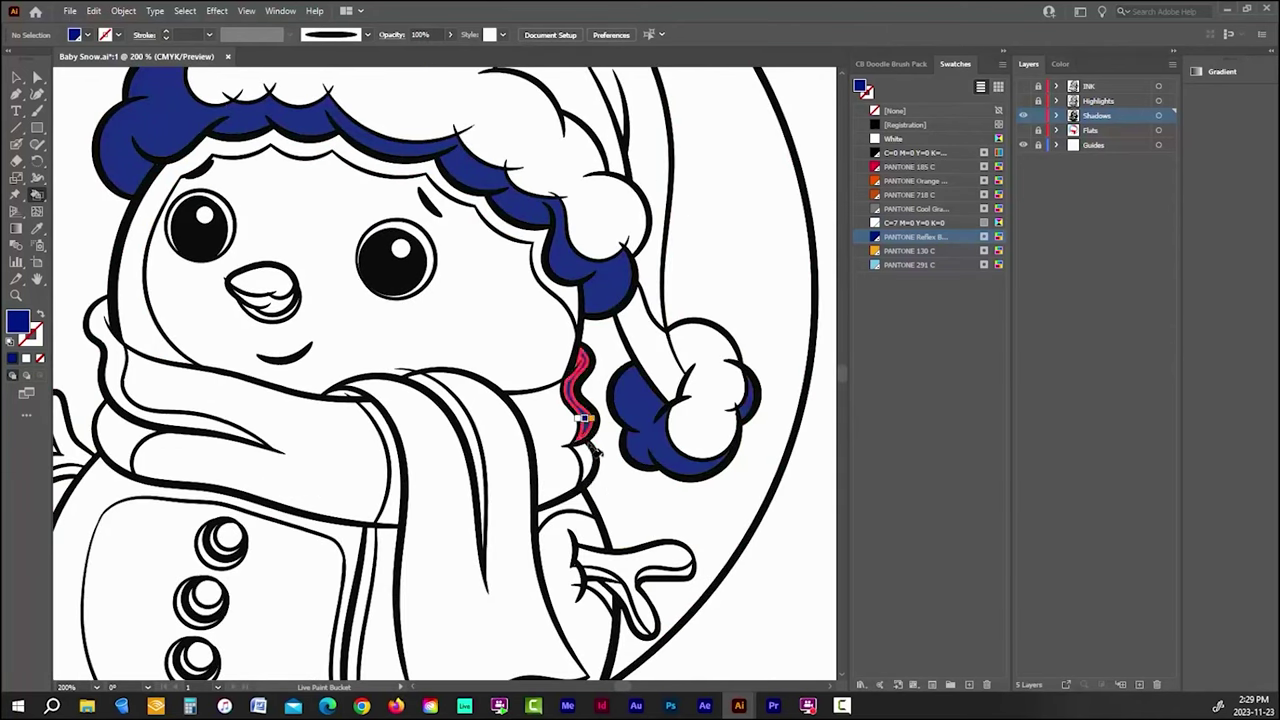
{"action": "left_click", "coordinate": [587, 430]}
{"action": "scroll", "coordinate": [490, 430], "scroll_direction": "down", "scroll_amount": 2}
{"action": "scroll", "coordinate": [483, 400], "scroll_direction": "down", "scroll_amount": 3}
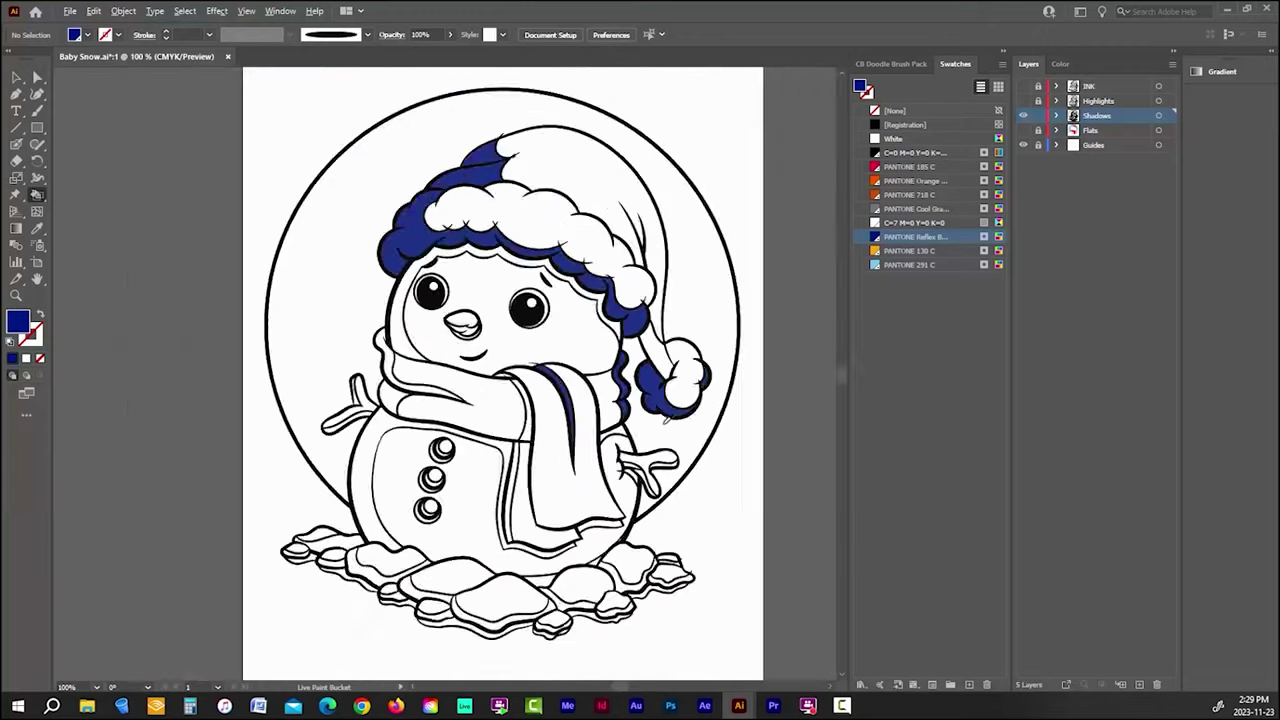
Step: Fill the shadow areas on the face's left side, the wrapped scarf and the left twig arm with the same blue
{"action": "scroll", "coordinate": [430, 395], "scroll_direction": "up", "scroll_amount": 2}
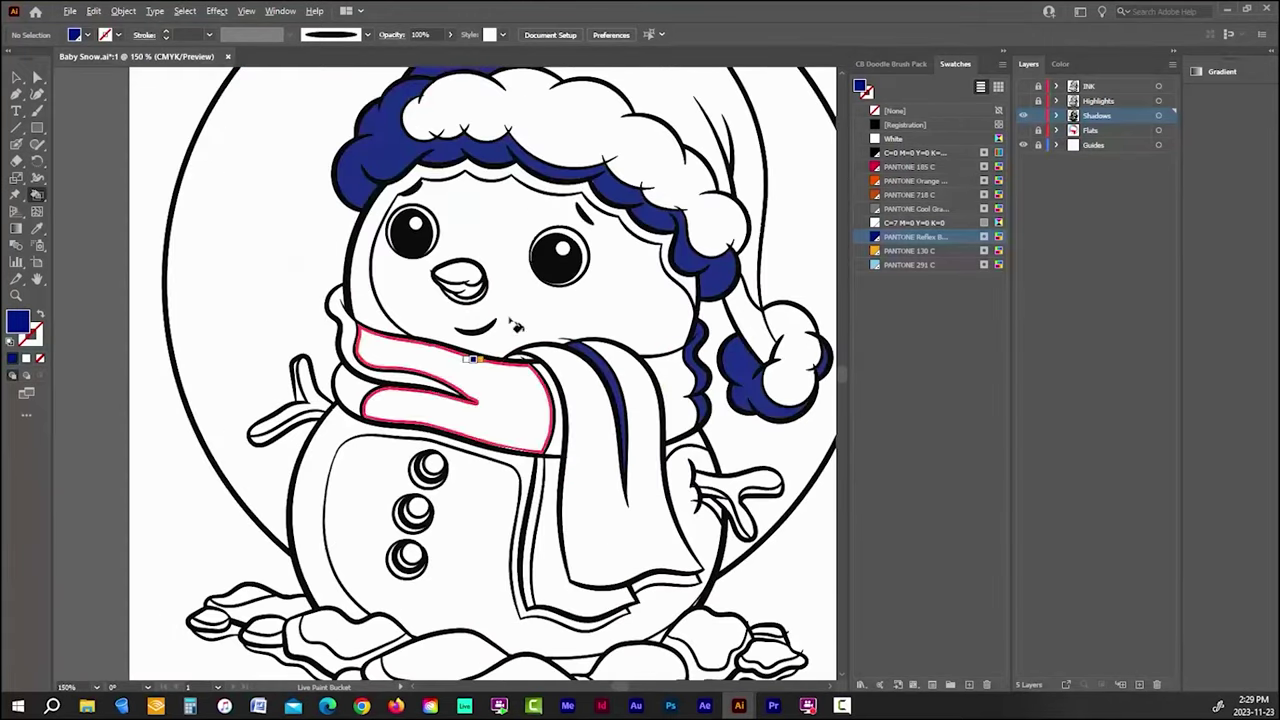
{"action": "left_click", "coordinate": [357, 343]}
{"action": "left_click", "coordinate": [298, 383]}
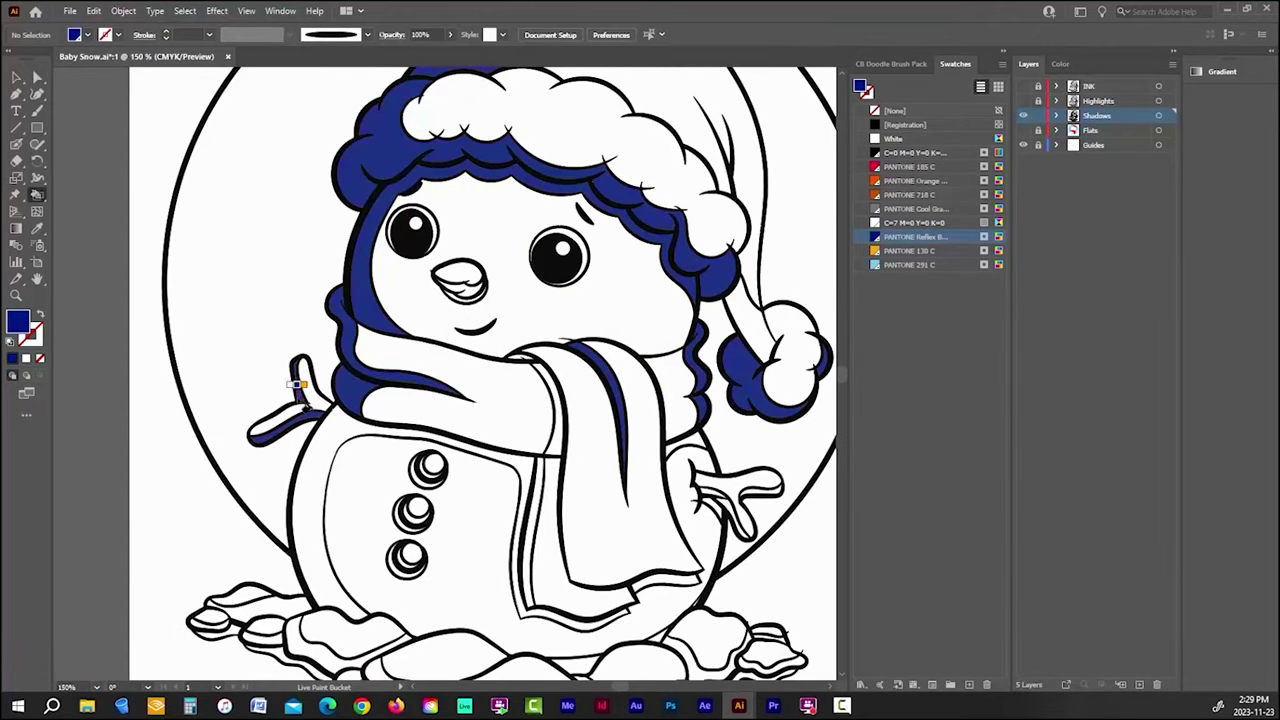
Step: Fill the shadow areas of the body's left side, the hanging scarf's back layer and the scarf wrap's fold with PANTONE Reflex Blue
{"action": "left_click", "coordinate": [320, 435]}
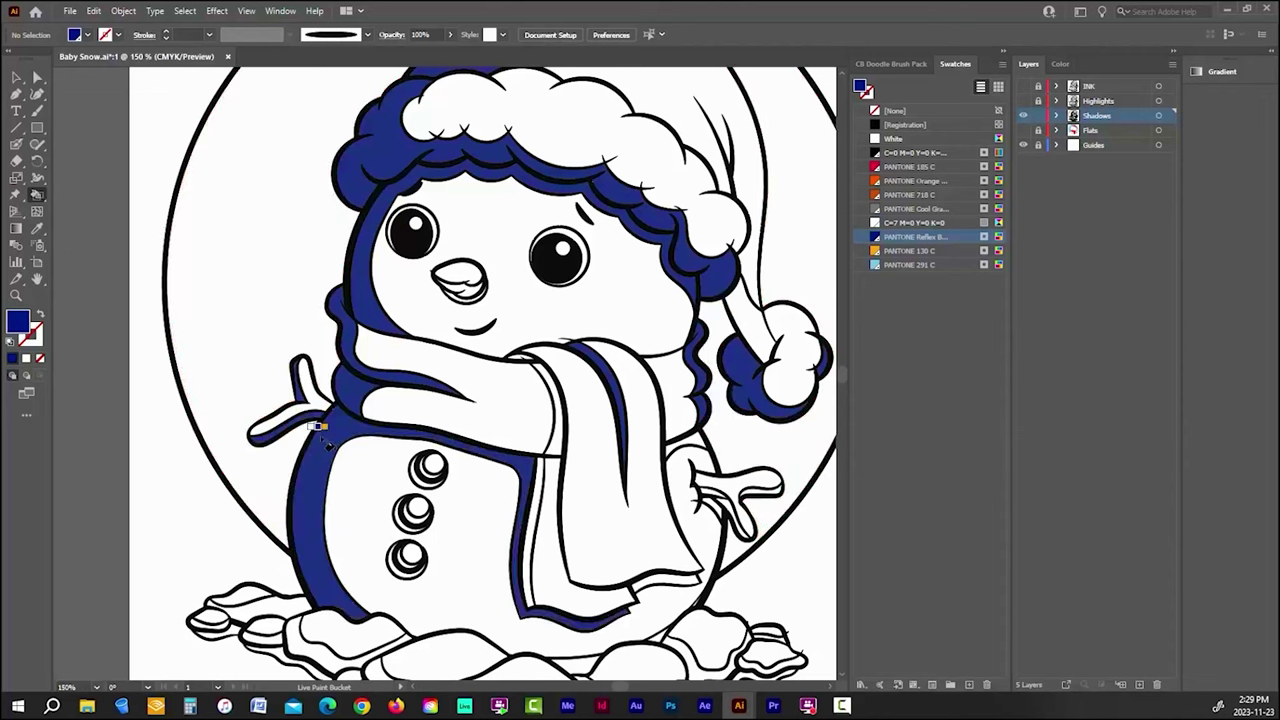
{"action": "left_click", "coordinate": [524, 518]}
{"action": "left_click", "coordinate": [550, 432]}
{"action": "scroll", "coordinate": [511, 360], "scroll_direction": "up", "scroll_amount": 2}
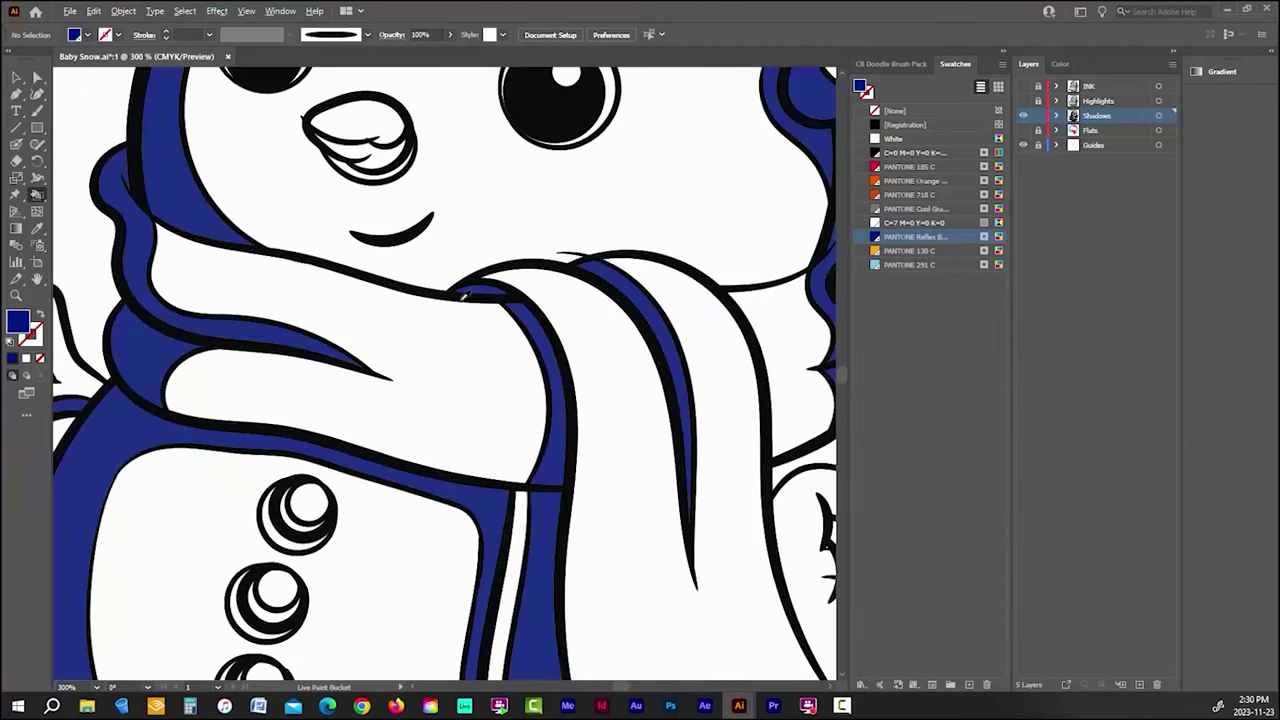
{"action": "scroll", "coordinate": [468, 285], "scroll_direction": "down", "scroll_amount": 1}
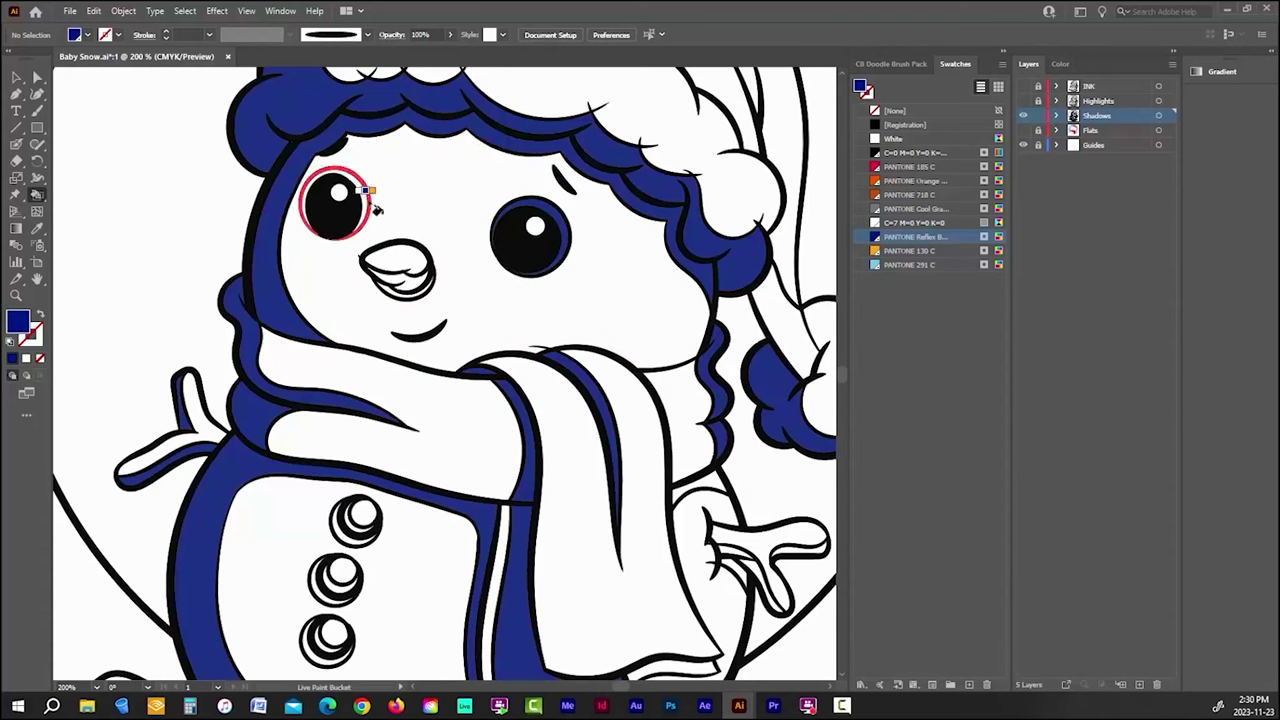
Step: Fill the shadow areas of the eyes, nose, hanging scarf's lower hem and right twig arm with the same blue
{"action": "left_click", "coordinate": [376, 208]}
{"action": "scroll", "coordinate": [450, 330], "scroll_direction": "down", "scroll_amount": 4}
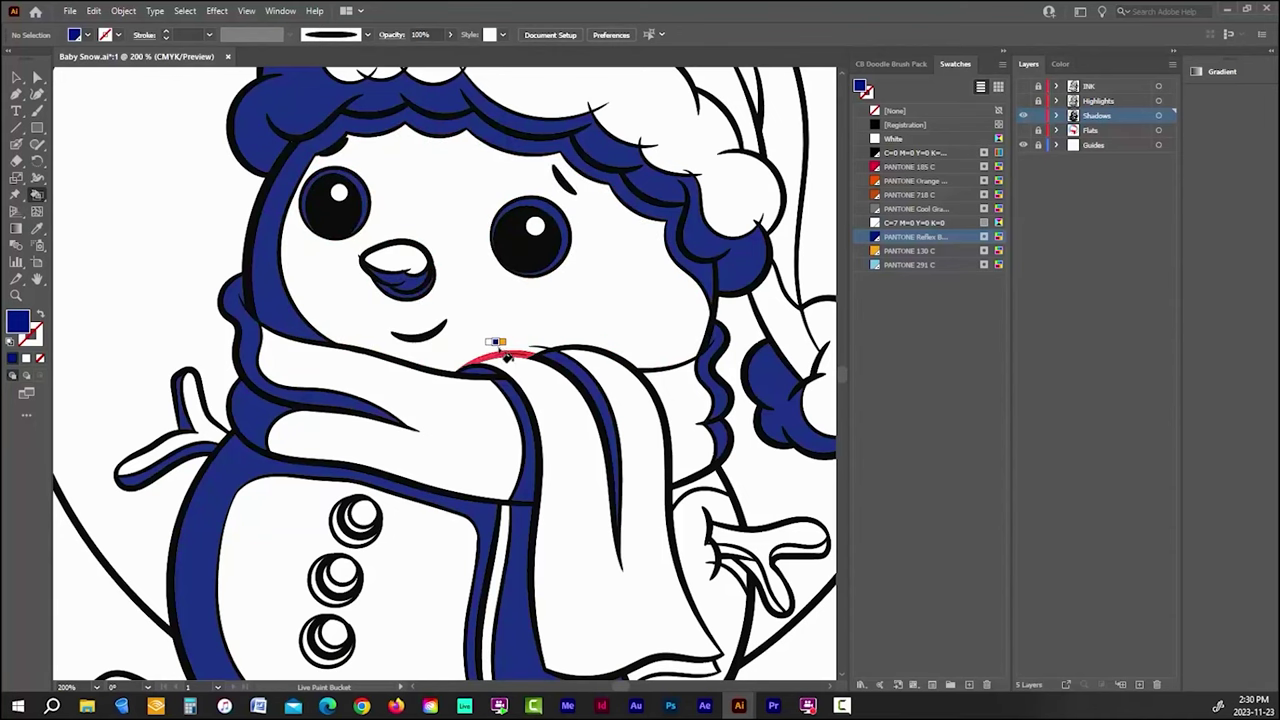
{"action": "scroll", "coordinate": [571, 410], "scroll_direction": "up", "scroll_amount": 5}
{"action": "scroll", "coordinate": [530, 310], "scroll_direction": "up", "scroll_amount": 2}
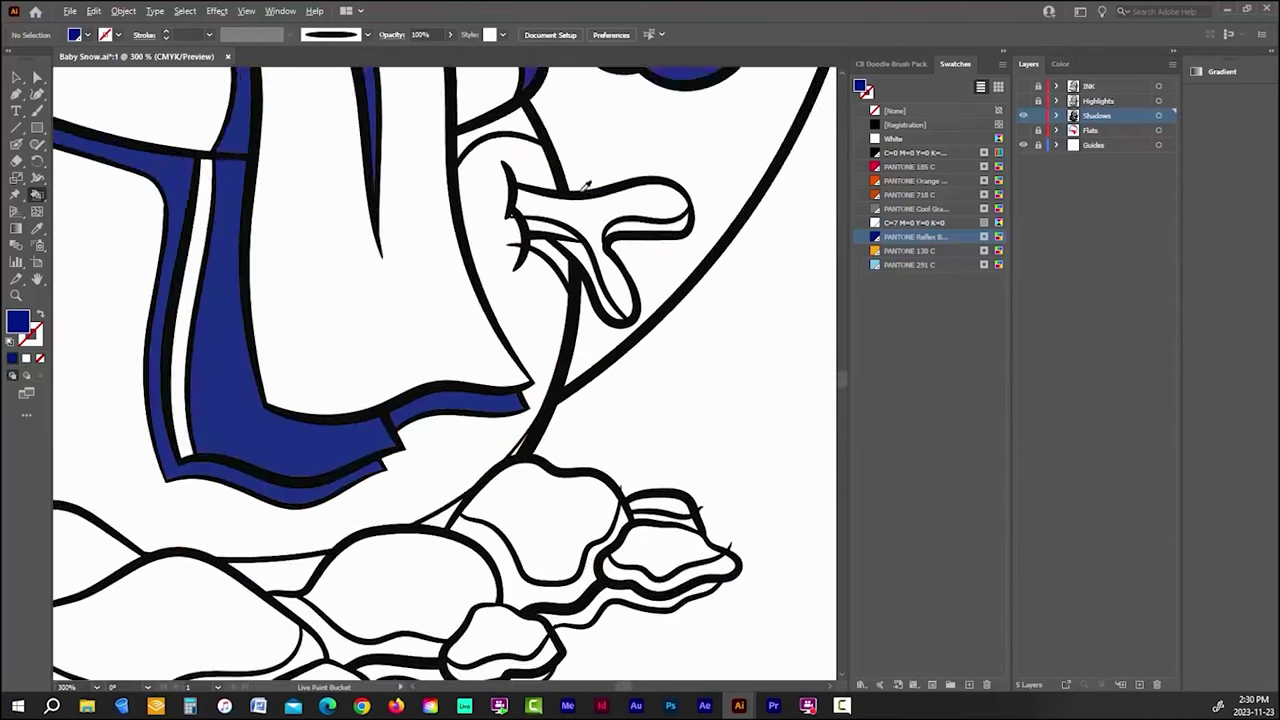
{"action": "left_click", "coordinate": [575, 290]}
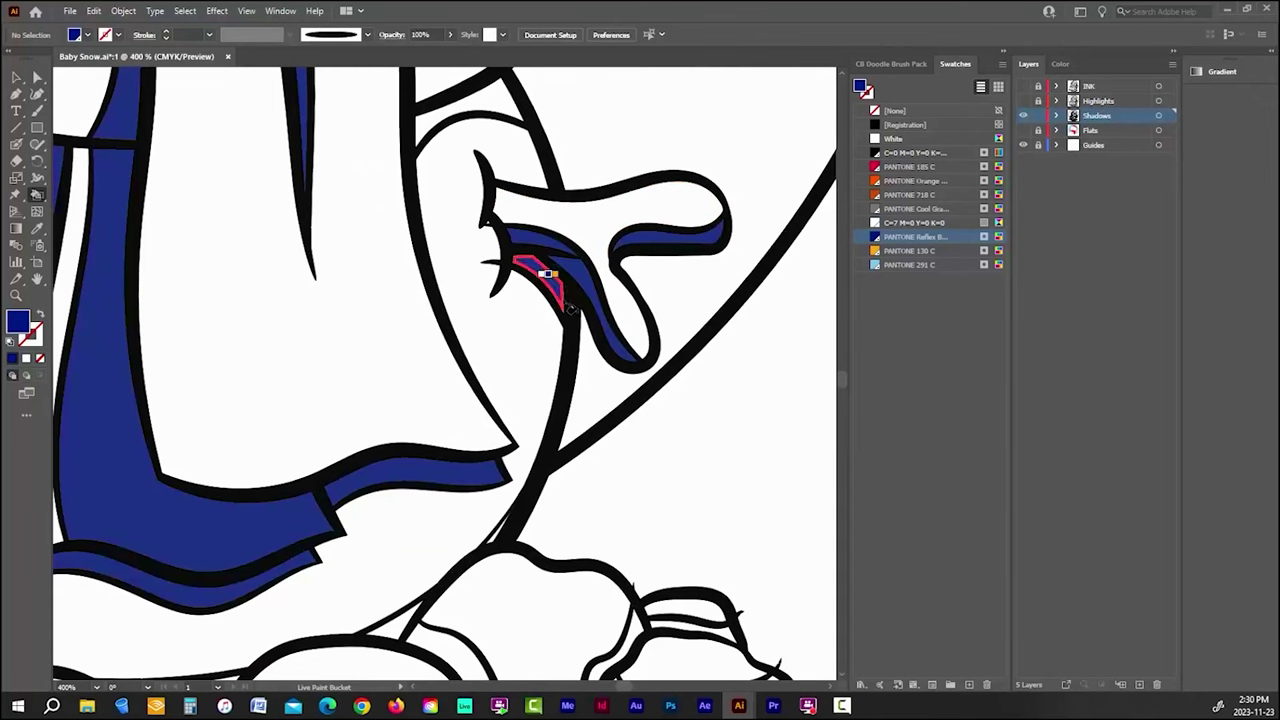
Step: Fill the shadow areas of the snow mounds on the left of the ground with the same blue
{"action": "scroll", "coordinate": [530, 280], "scroll_direction": "down", "scroll_amount": 4}
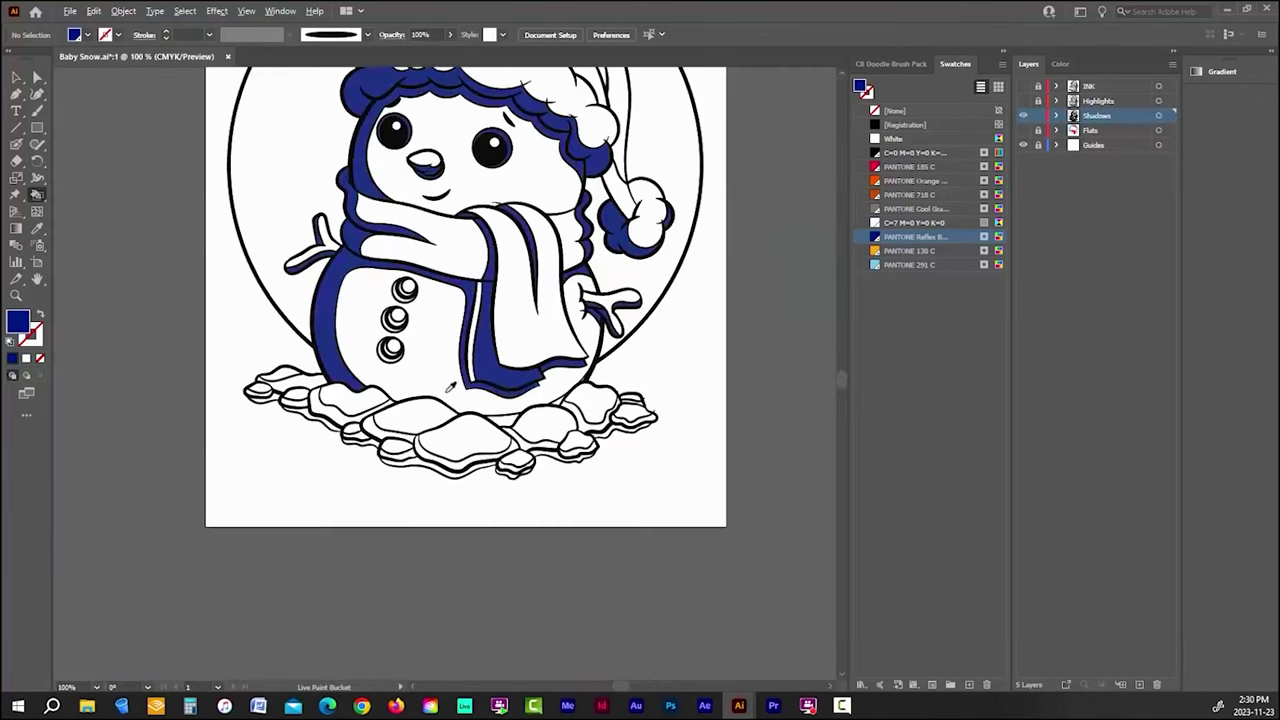
{"action": "scroll", "coordinate": [450, 387], "scroll_direction": "up", "scroll_amount": 4}
{"action": "left_click", "coordinate": [212, 280]}
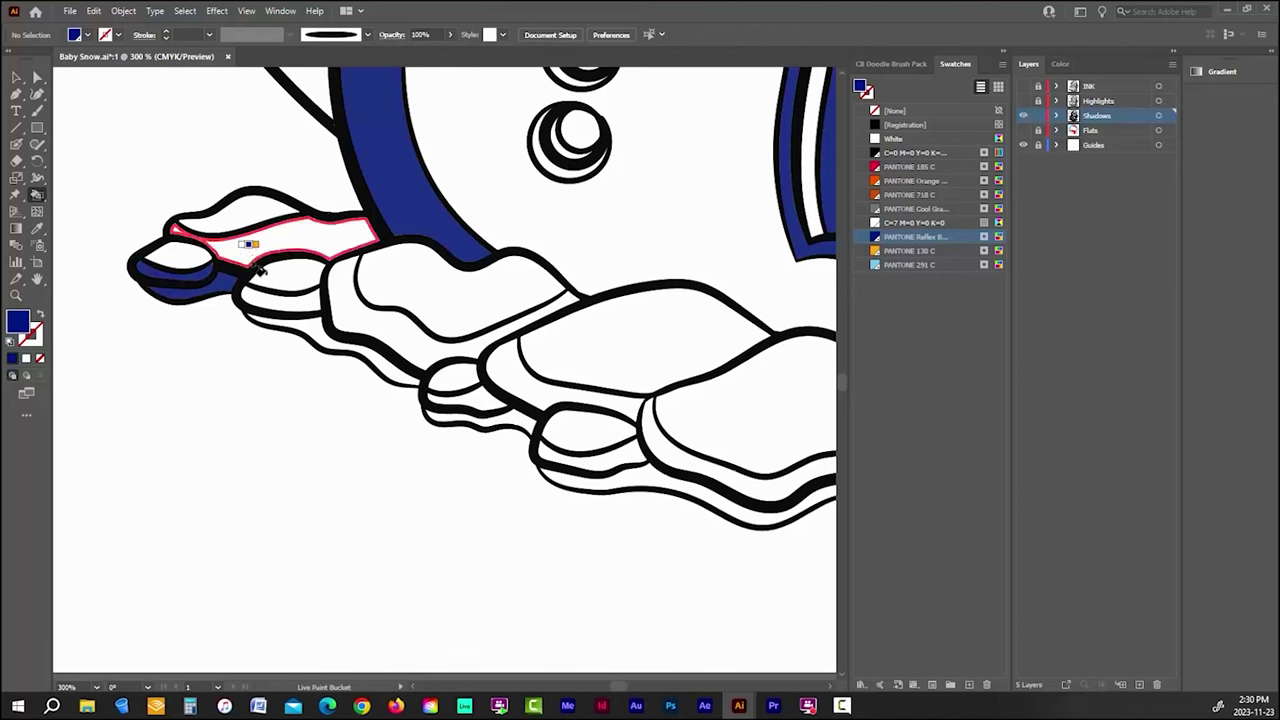
{"action": "left_click", "coordinate": [256, 266]}
{"action": "left_click", "coordinate": [300, 312]}
{"action": "left_click", "coordinate": [346, 296]}
{"action": "left_click", "coordinate": [486, 404]}
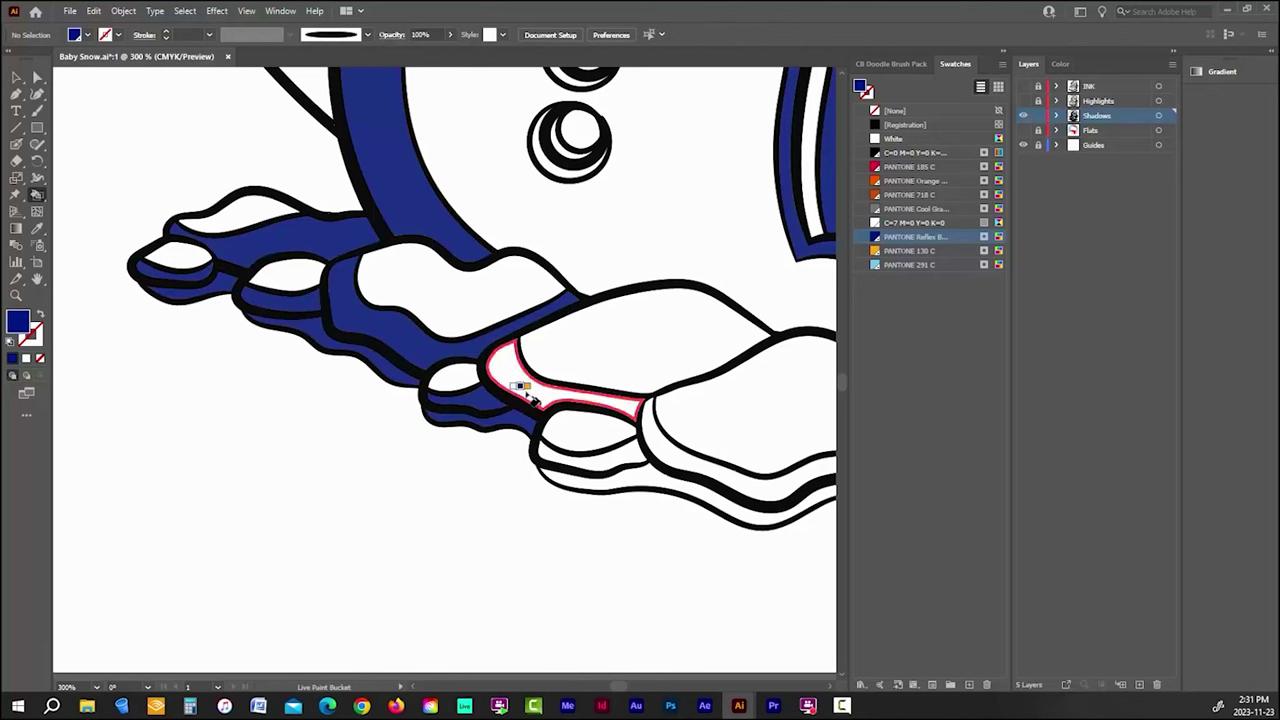
Step: Fill the shadow areas of the central snow mounds and the small mounds in front of them with the same blue
{"action": "left_click", "coordinate": [527, 393]}
{"action": "left_click", "coordinate": [566, 452]}
{"action": "scroll", "coordinate": [600, 420], "scroll_direction": "up", "scroll_amount": 1}
{"action": "left_click", "coordinate": [640, 425]}
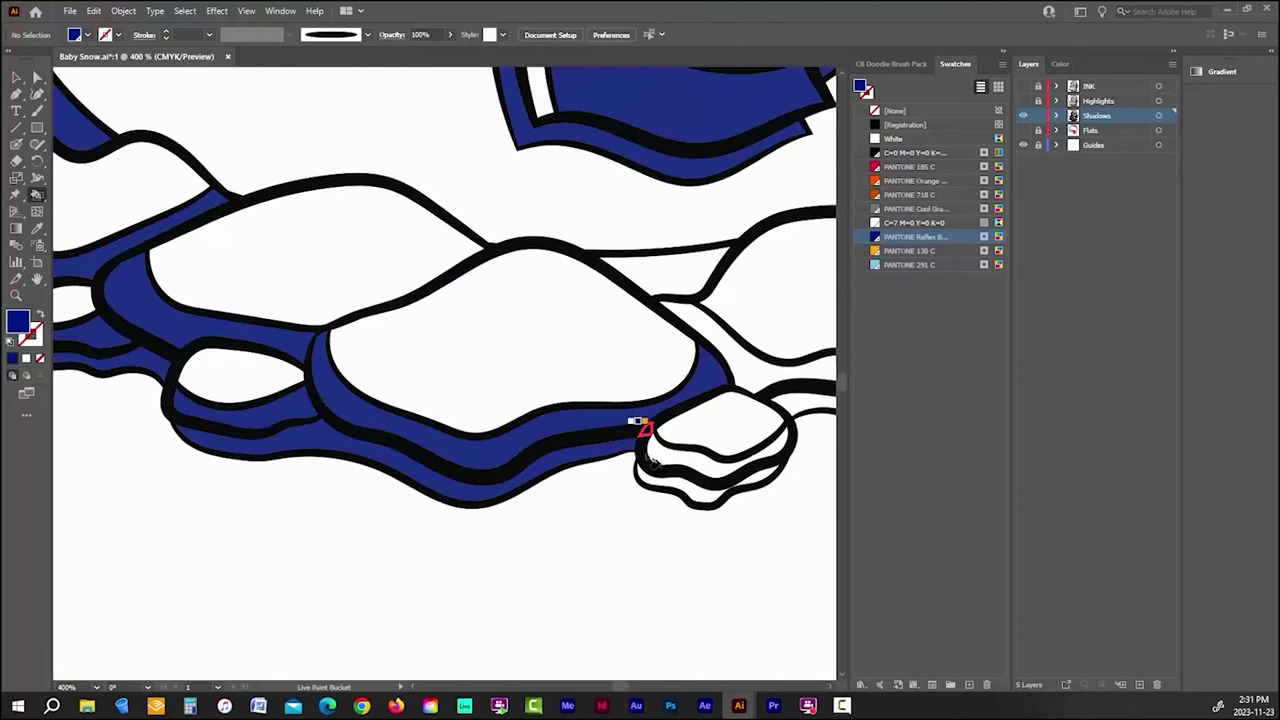
{"action": "left_click", "coordinate": [645, 447]}
{"action": "scroll", "coordinate": [534, 380], "scroll_direction": "down", "scroll_amount": 3}
{"action": "scroll", "coordinate": [560, 405], "scroll_direction": "up", "scroll_amount": 5}
{"action": "left_click", "coordinate": [586, 429]}
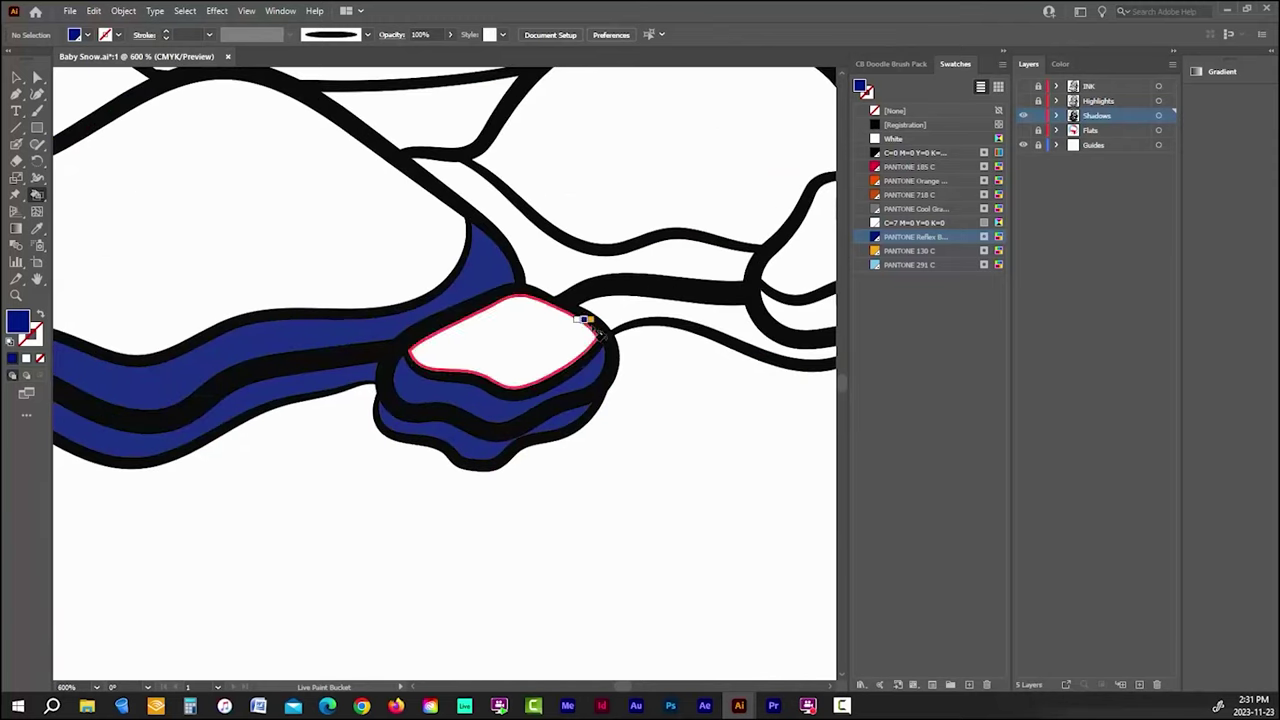
Step: Fill the shadow areas of the rounded snow mound right of centre and the small mound before it with the same blue
{"action": "scroll", "coordinate": [651, 263], "scroll_direction": "down", "scroll_amount": 3}
{"action": "scroll", "coordinate": [580, 294], "scroll_direction": "up", "scroll_amount": 3}
{"action": "scroll", "coordinate": [620, 300], "scroll_direction": "up", "scroll_amount": 1}
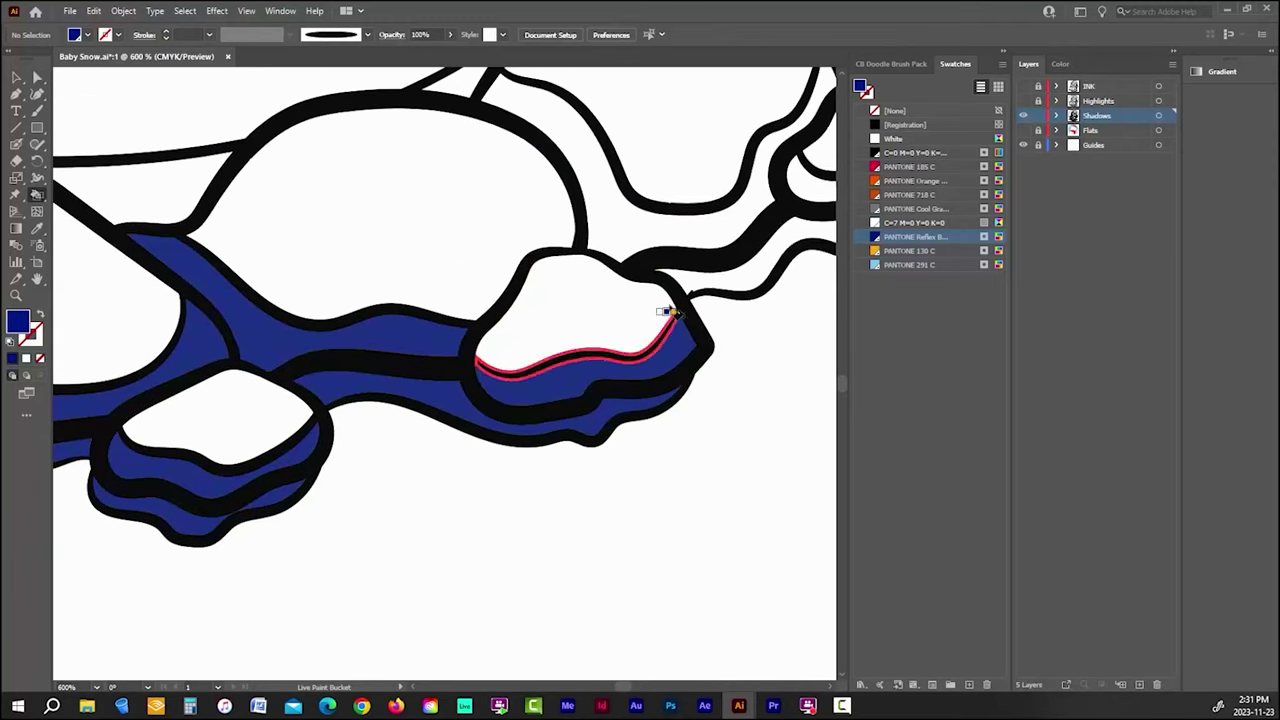
{"action": "scroll", "coordinate": [672, 313], "scroll_direction": "down", "scroll_amount": 2}
{"action": "scroll", "coordinate": [706, 277], "scroll_direction": "up", "scroll_amount": 2}
{"action": "scroll", "coordinate": [637, 389], "scroll_direction": "down", "scroll_amount": 3}
Step: Fill the shadow areas of the far-right snow mounds with the same blue
{"action": "scroll", "coordinate": [580, 295], "scroll_direction": "up", "scroll_amount": 2}
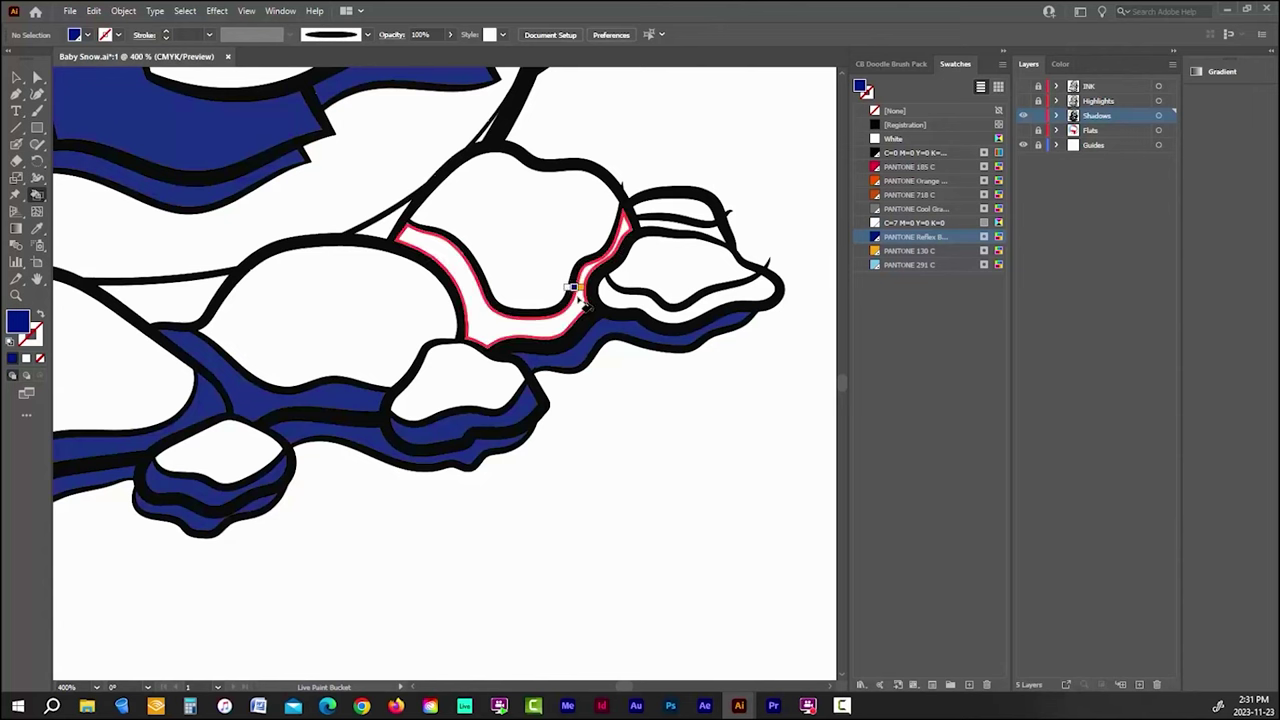
{"action": "left_click", "coordinate": [578, 292]}
{"action": "left_click", "coordinate": [620, 288]}
{"action": "left_click", "coordinate": [686, 228]}
{"action": "scroll", "coordinate": [706, 366], "scroll_direction": "down", "scroll_amount": 2}
{"action": "scroll", "coordinate": [641, 396], "scroll_direction": "up", "scroll_amount": 2}
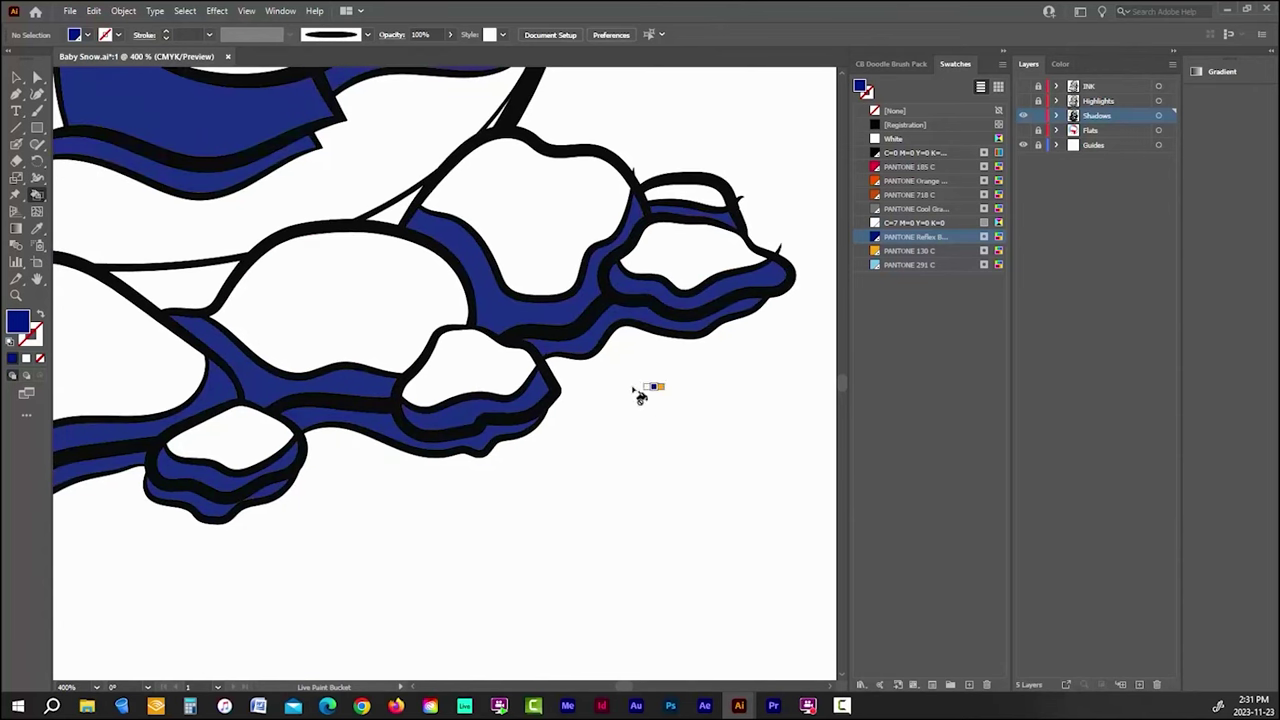
Step: Fill the ground gaps between the snowman's base and the mounds, and the hat's hanging tail, with the same blue
{"action": "left_click", "coordinate": [17, 77]}
{"action": "scroll", "coordinate": [592, 365], "scroll_direction": "down", "scroll_amount": 3}
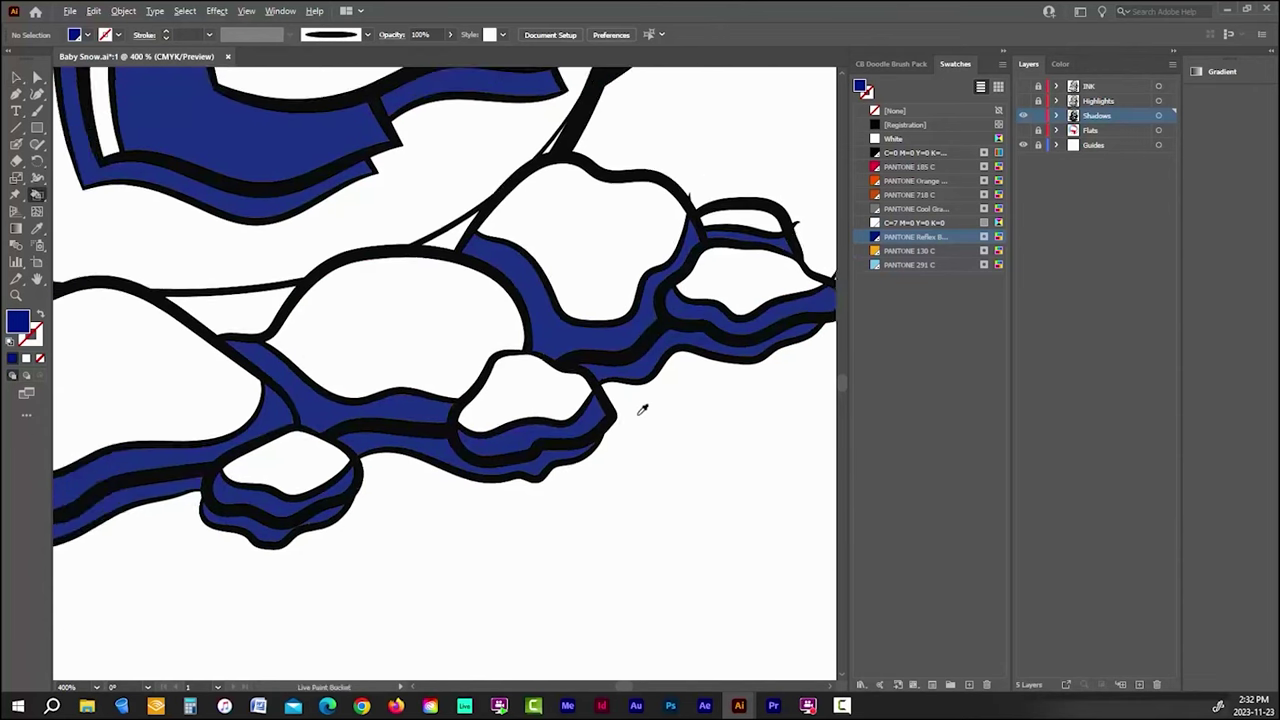
{"action": "key", "text": "k"}
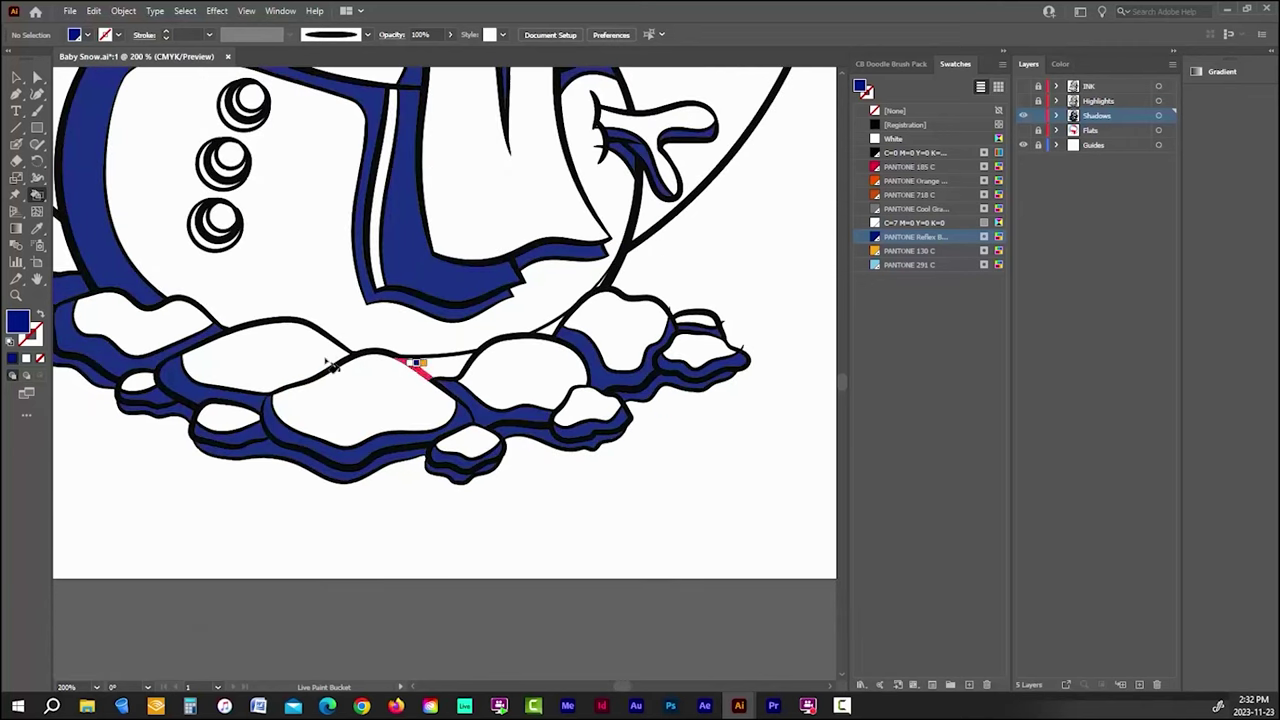
{"action": "left_click", "coordinate": [445, 366]}
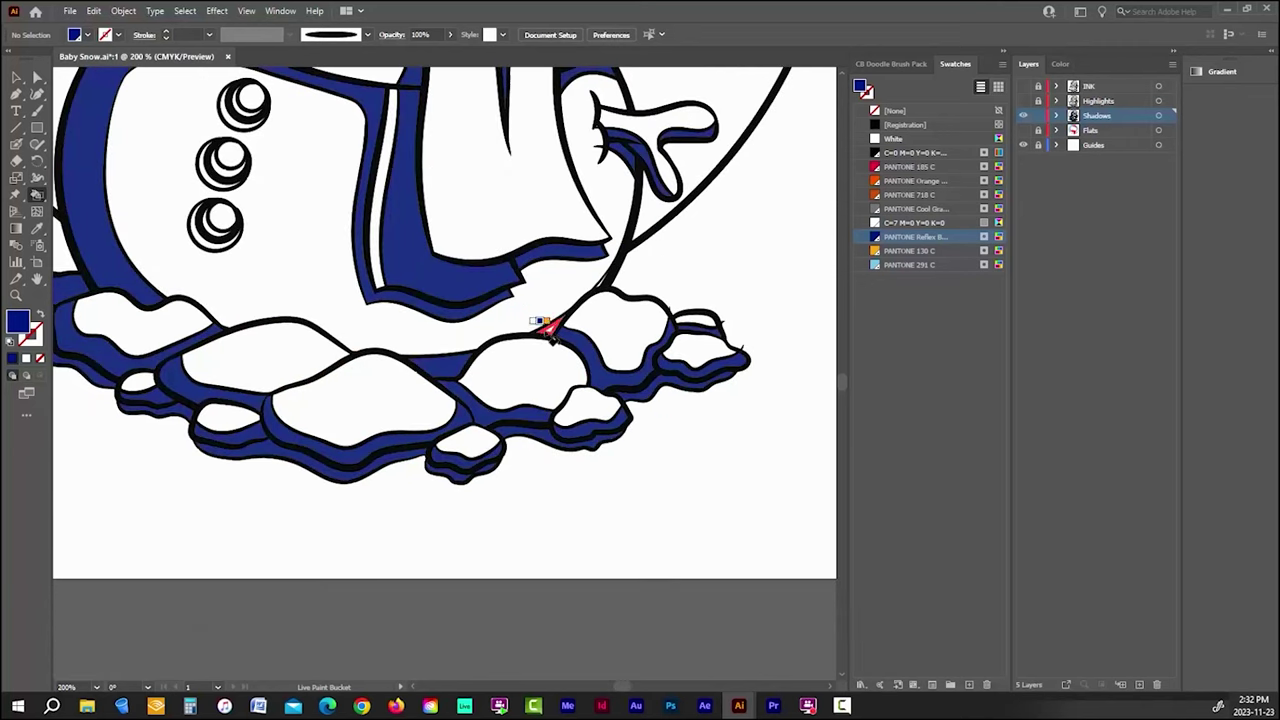
{"action": "scroll", "coordinate": [546, 324], "scroll_direction": "up", "scroll_amount": 4}
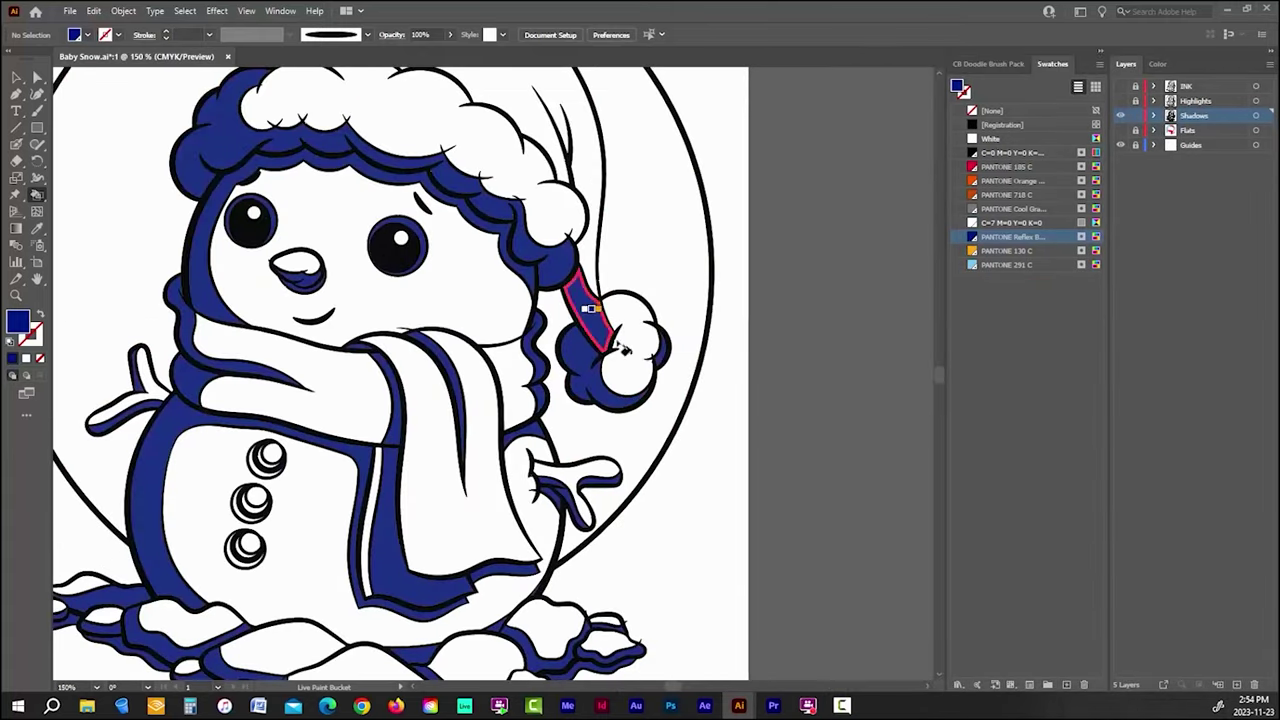
Step: Fill the crescent shadow areas of the three body buttons with the same blue
{"action": "key", "text": "ctrl+0"}
{"action": "scroll", "coordinate": [396, 505], "scroll_direction": "up", "scroll_amount": 3}
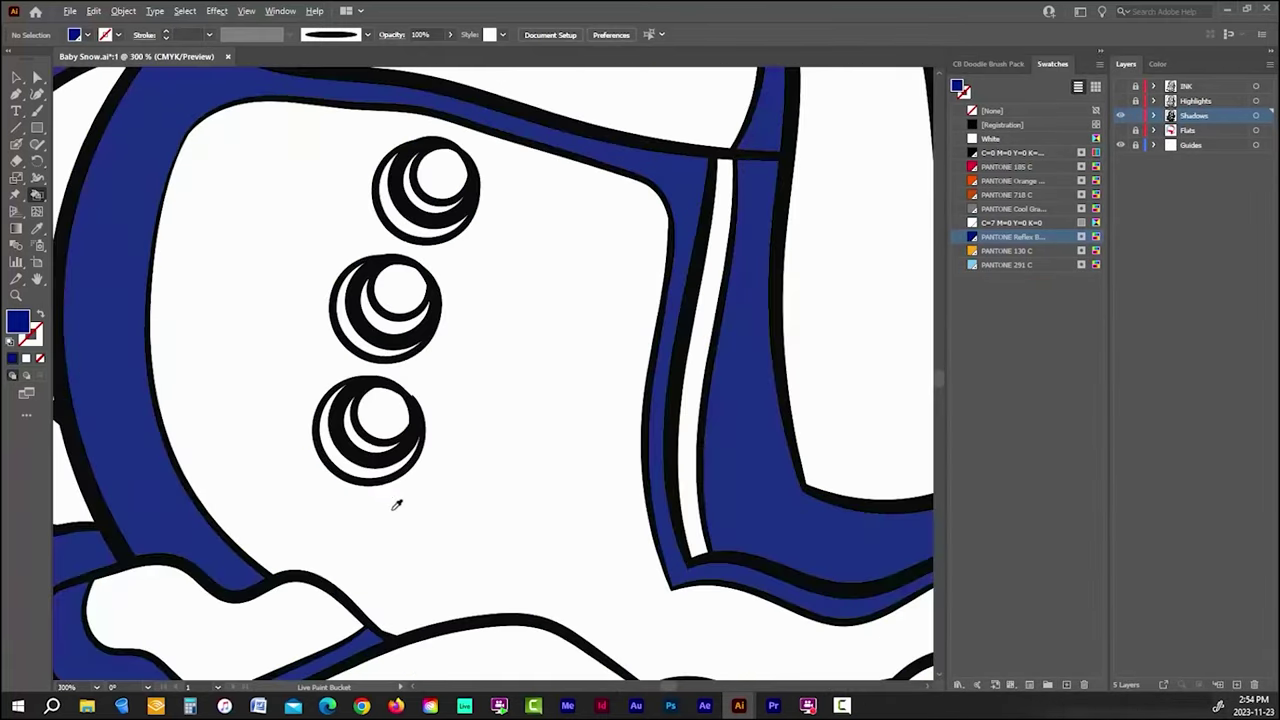
{"action": "left_click", "coordinate": [350, 424]}
{"action": "left_click_drag", "start_coordinate": [357, 300], "coordinate": [378, 328]}
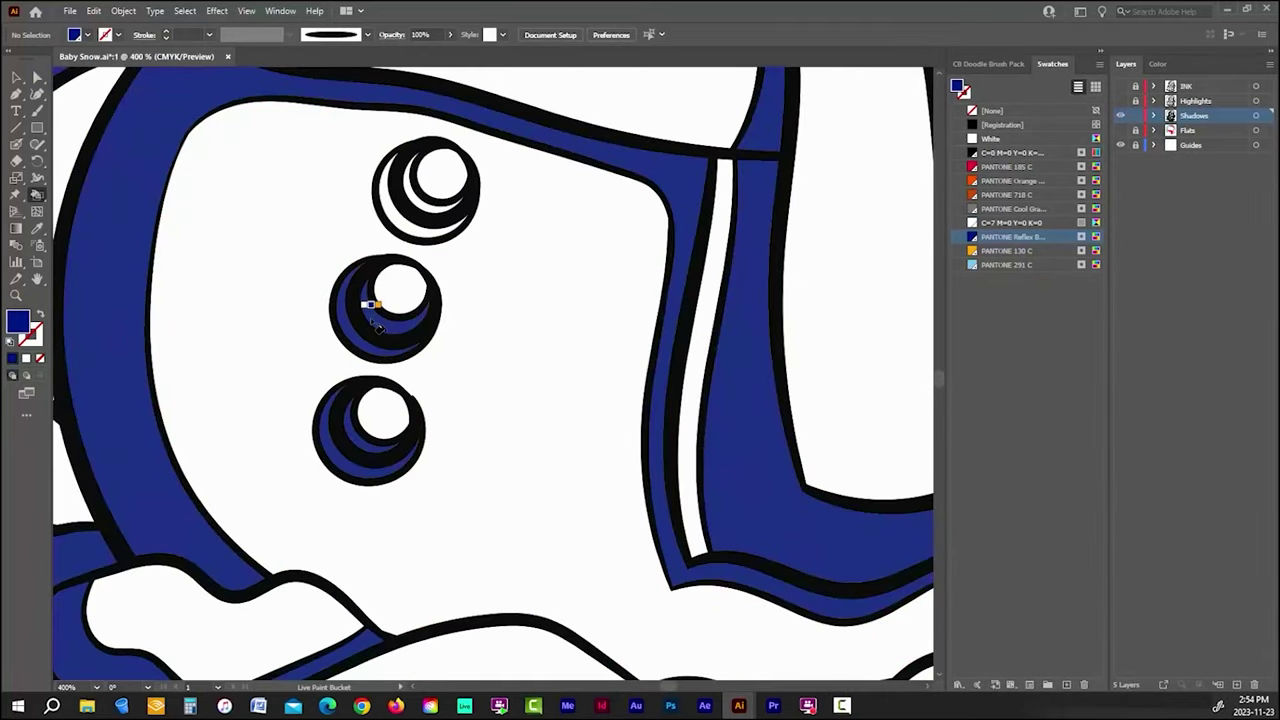
{"action": "left_click", "coordinate": [428, 188]}
Step: Check the filled shadows, then select the Live Paint group on the Shadows layer and expand it
{"action": "scroll", "coordinate": [428, 190], "scroll_direction": "down", "scroll_amount": 3}
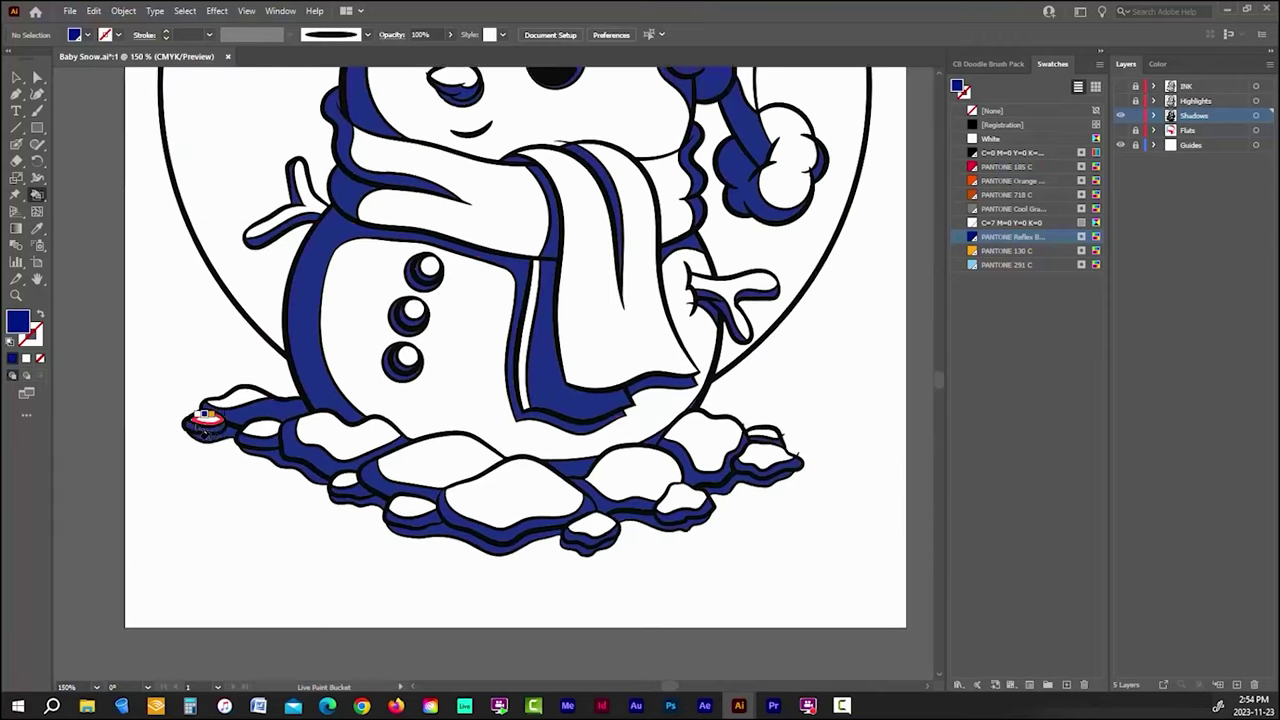
{"action": "scroll", "coordinate": [200, 420], "scroll_direction": "up", "scroll_amount": 5}
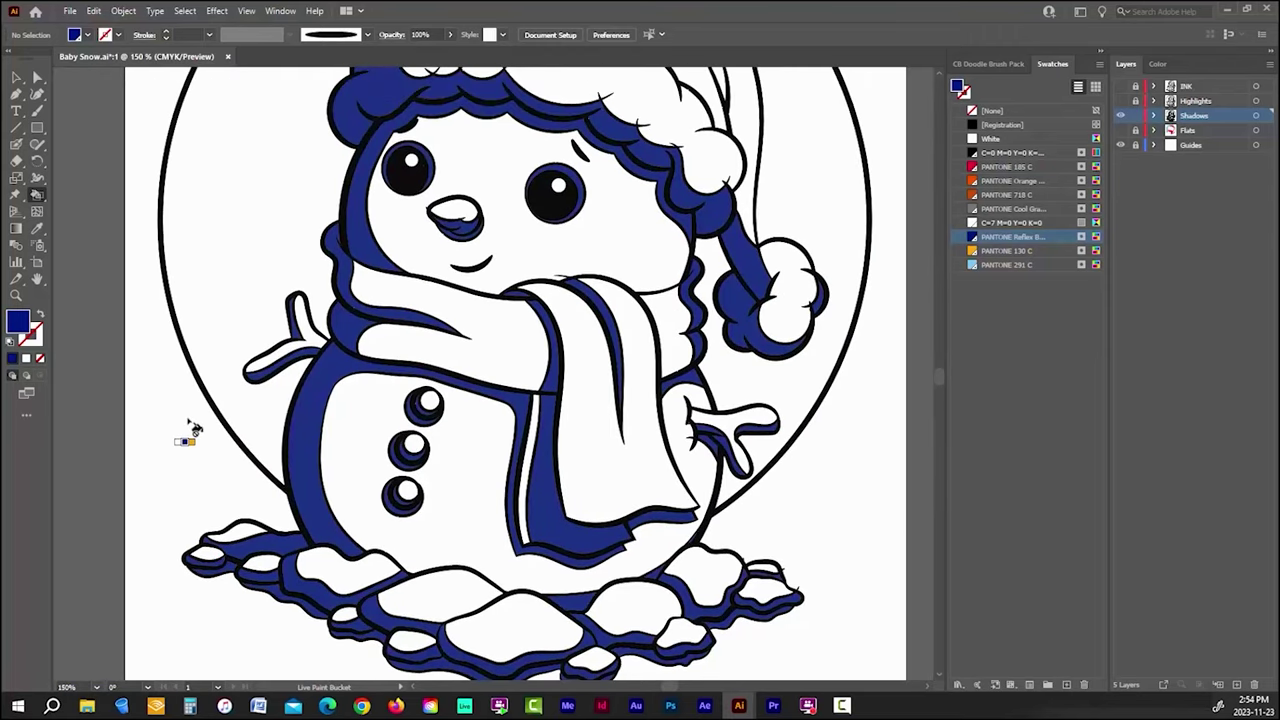
{"action": "scroll", "coordinate": [193, 428], "scroll_direction": "up", "scroll_amount": 8}
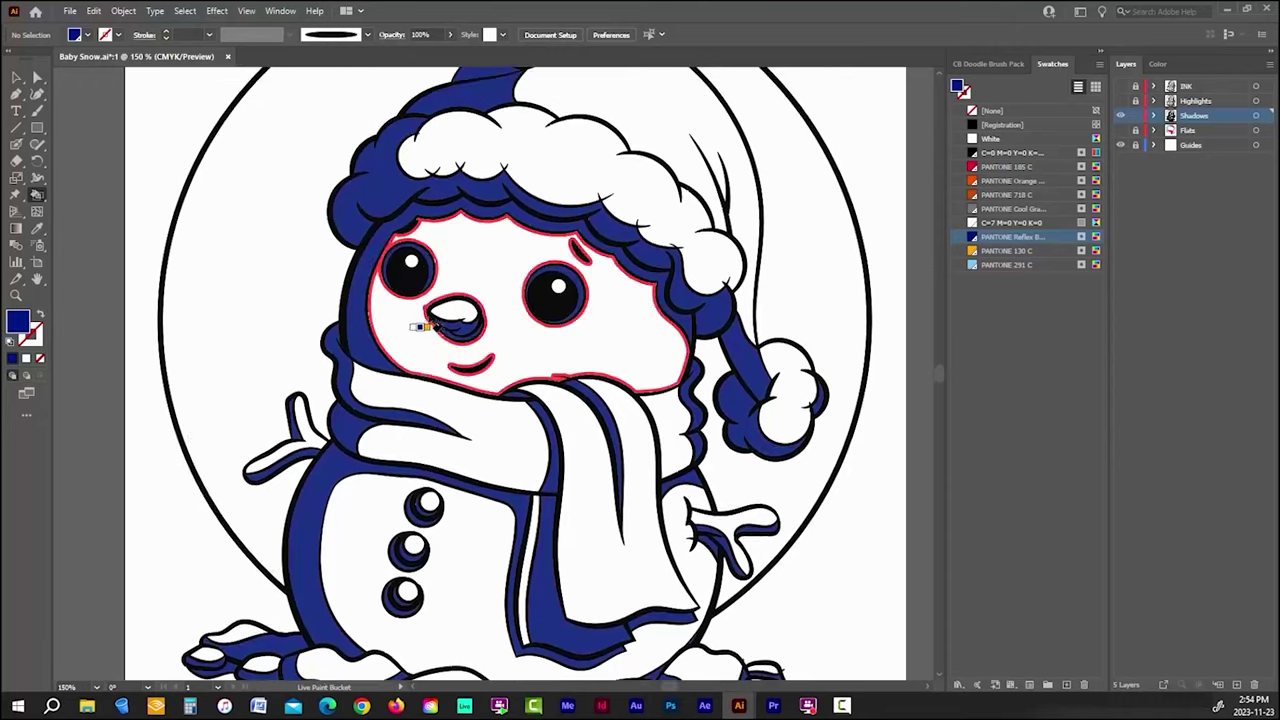
{"action": "scroll", "coordinate": [270, 428], "scroll_direction": "down", "scroll_amount": 3}
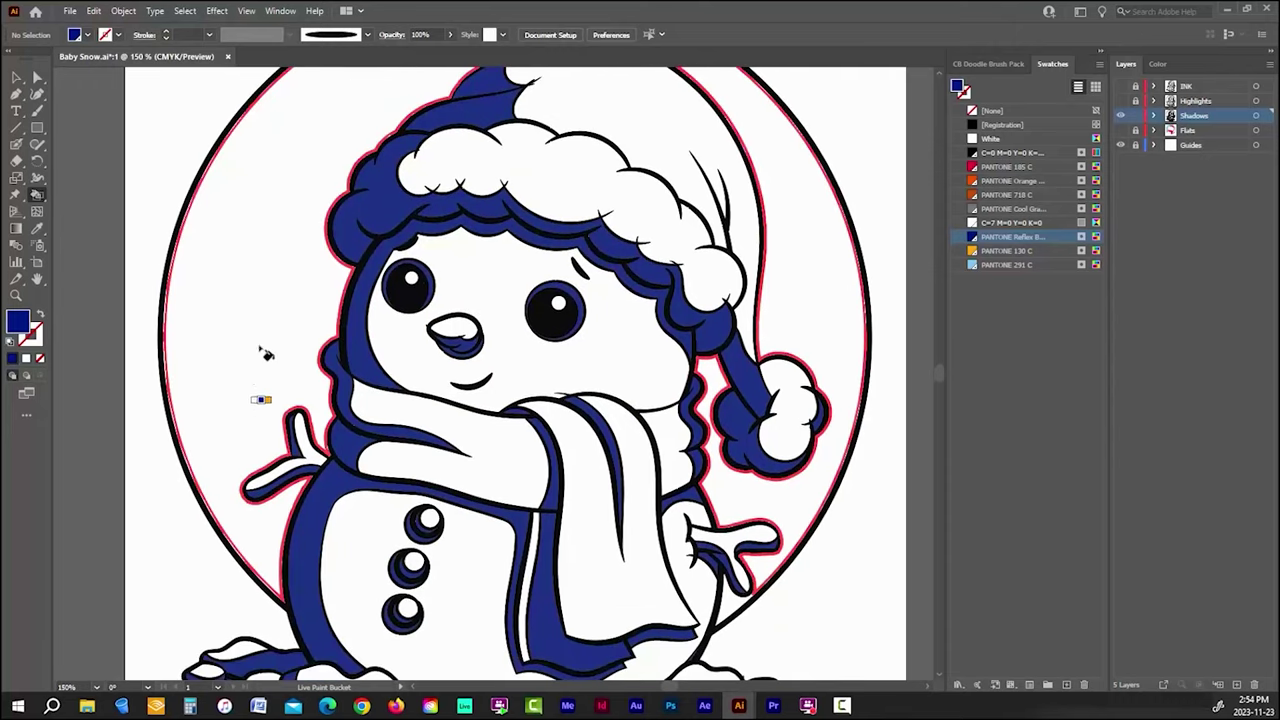
{"action": "left_click", "coordinate": [246, 10]}
{"action": "left_click", "coordinate": [317, 221]}
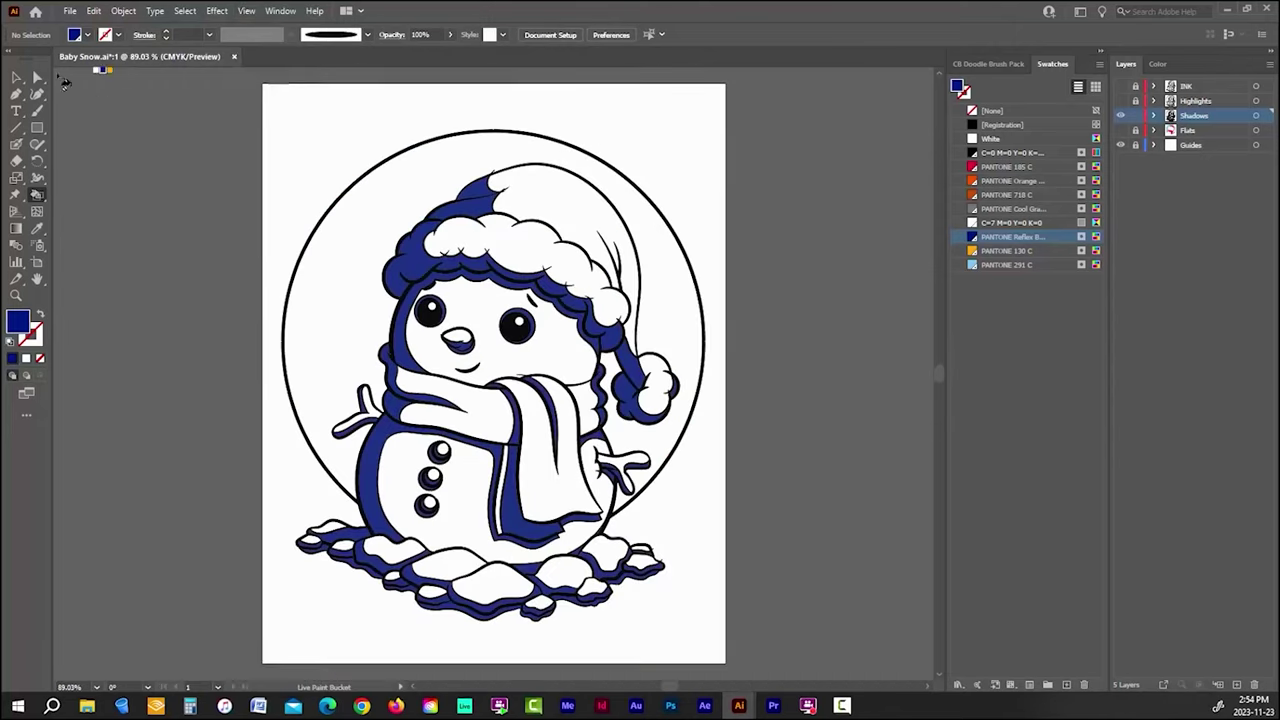
{"action": "key", "text": "k"}
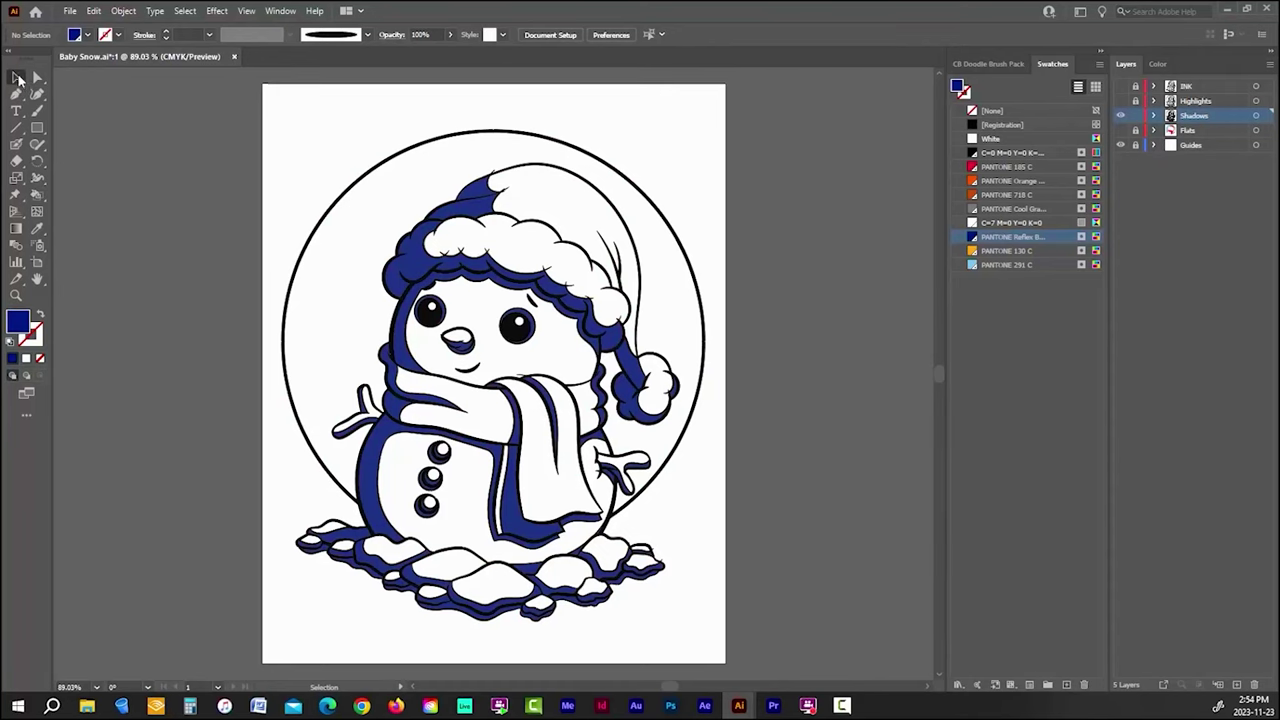
{"action": "left_click", "coordinate": [380, 174]}
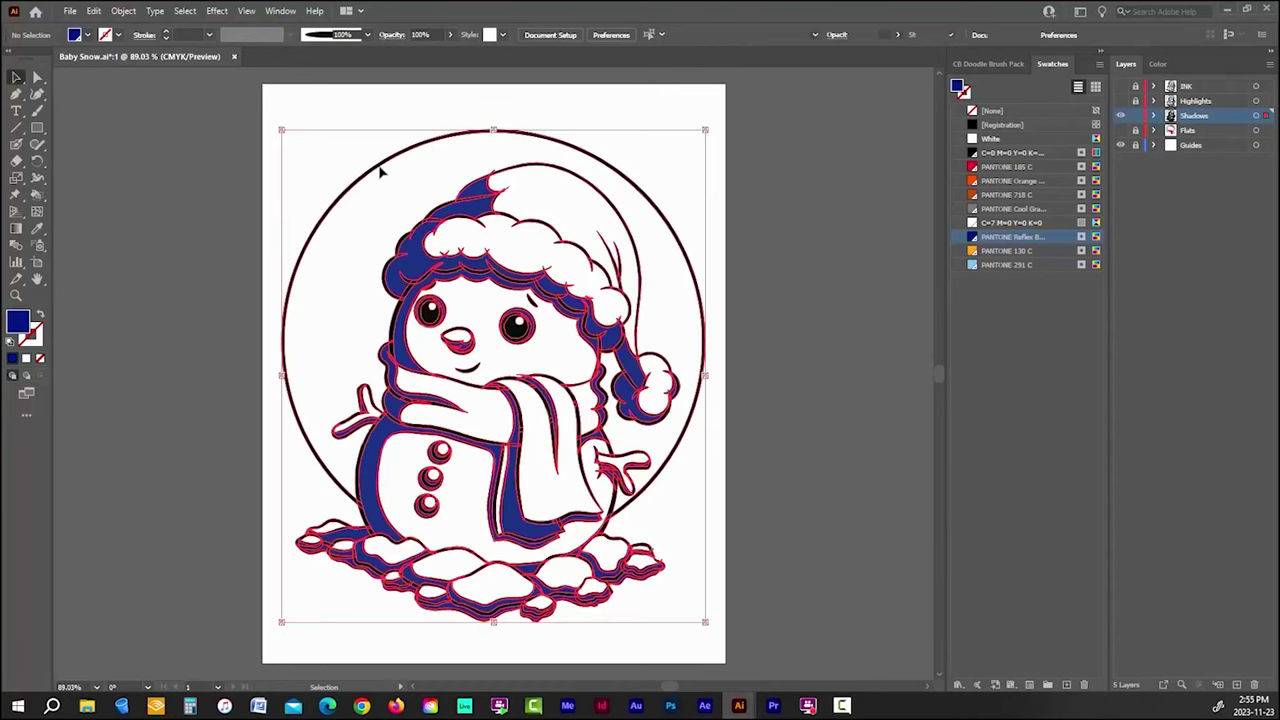
{"action": "left_click", "coordinate": [123, 11]}
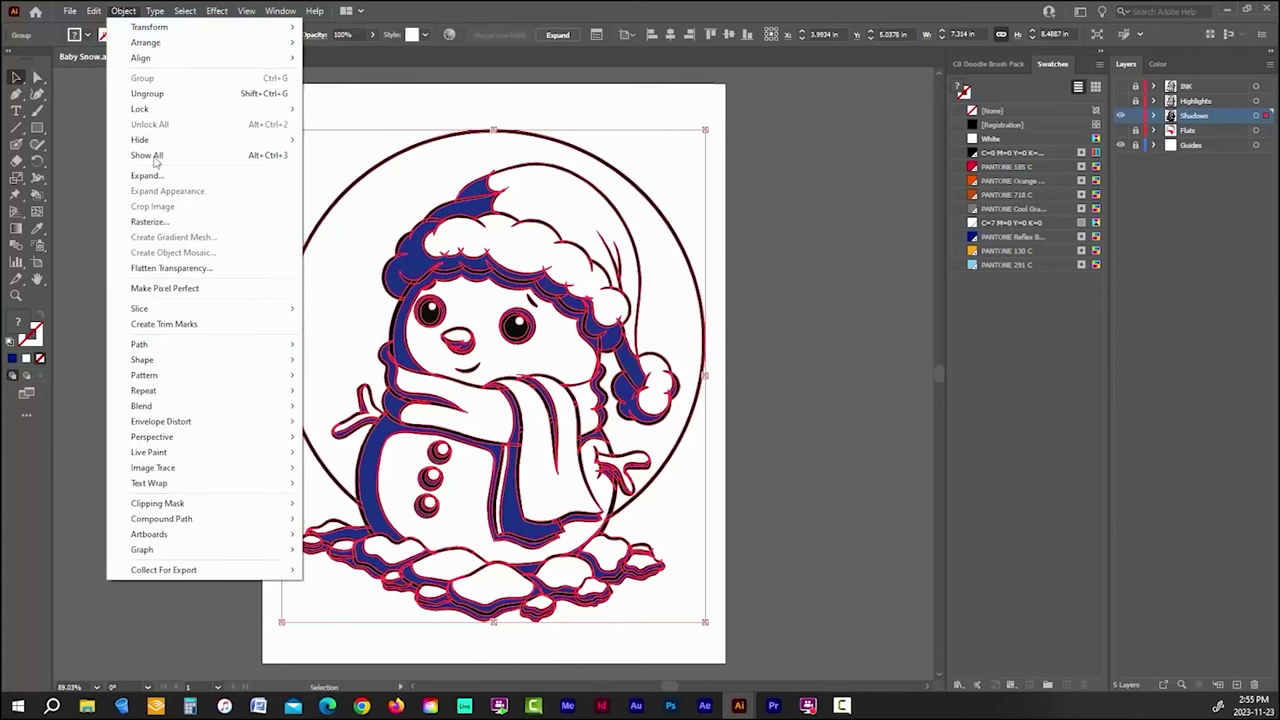
{"action": "mouse_move", "coordinate": [200, 455]}
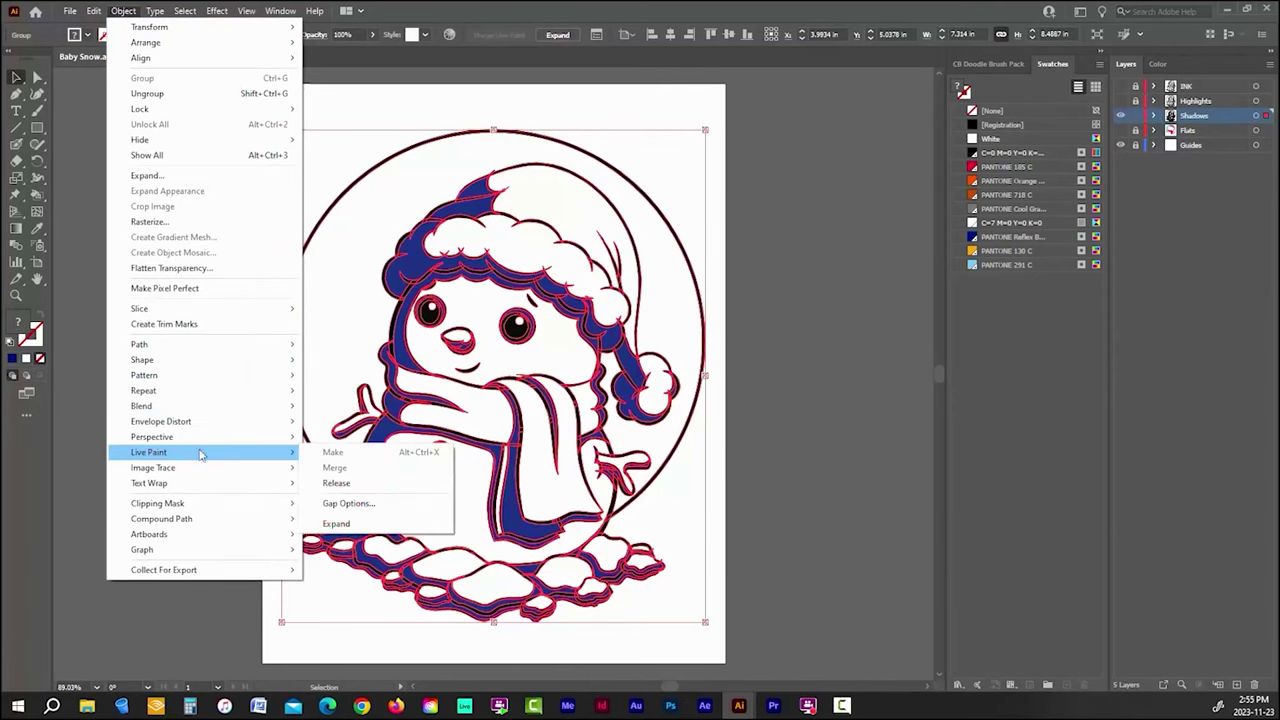
{"action": "left_click", "coordinate": [336, 523]}
{"action": "left_click", "coordinate": [183, 257]}
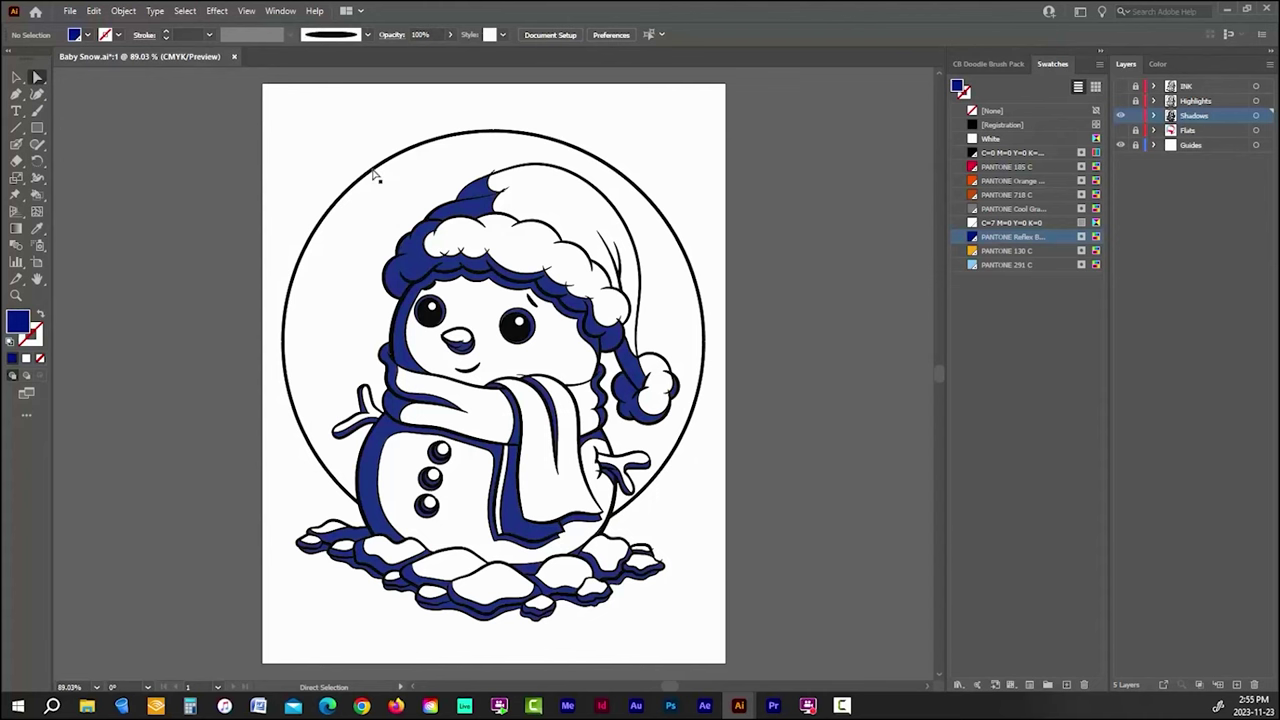
Step: Select all black linework matching the background circle's outline, delete it from the Shadows layer, and show the Flats layer
{"action": "left_click", "coordinate": [374, 173]}
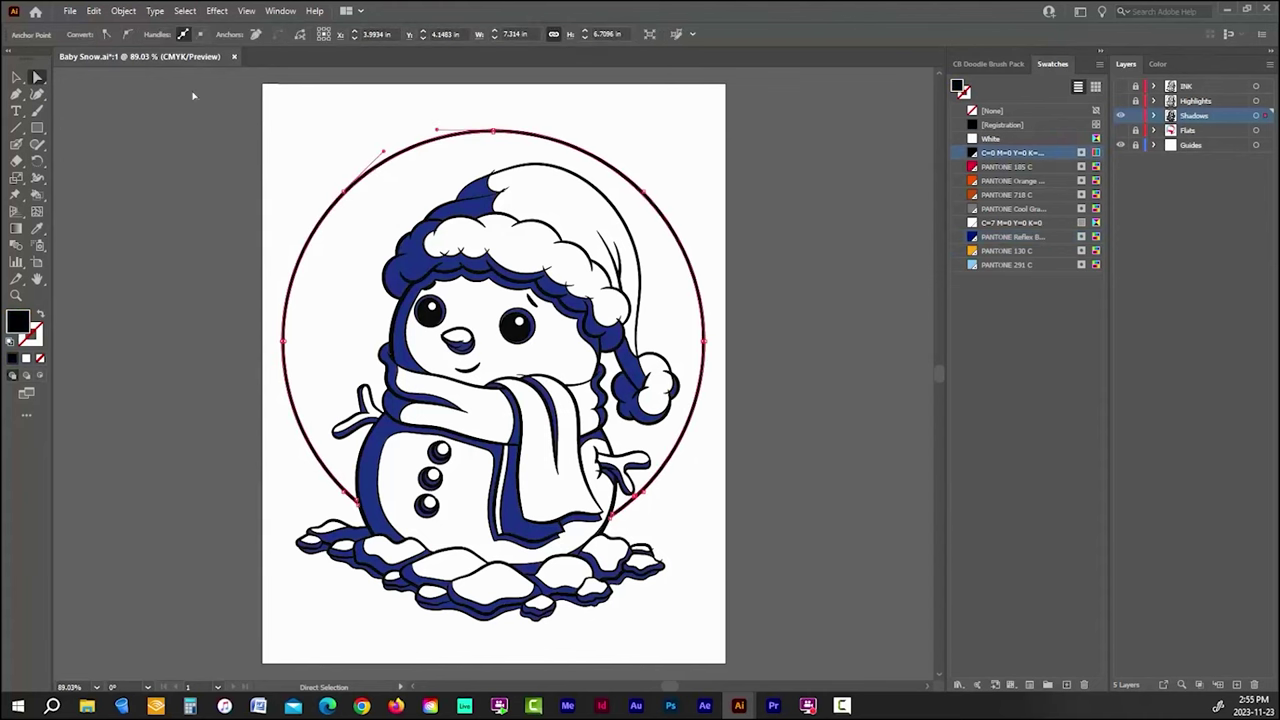
{"action": "left_click", "coordinate": [184, 11]}
{"action": "mouse_move", "coordinate": [290, 145]}
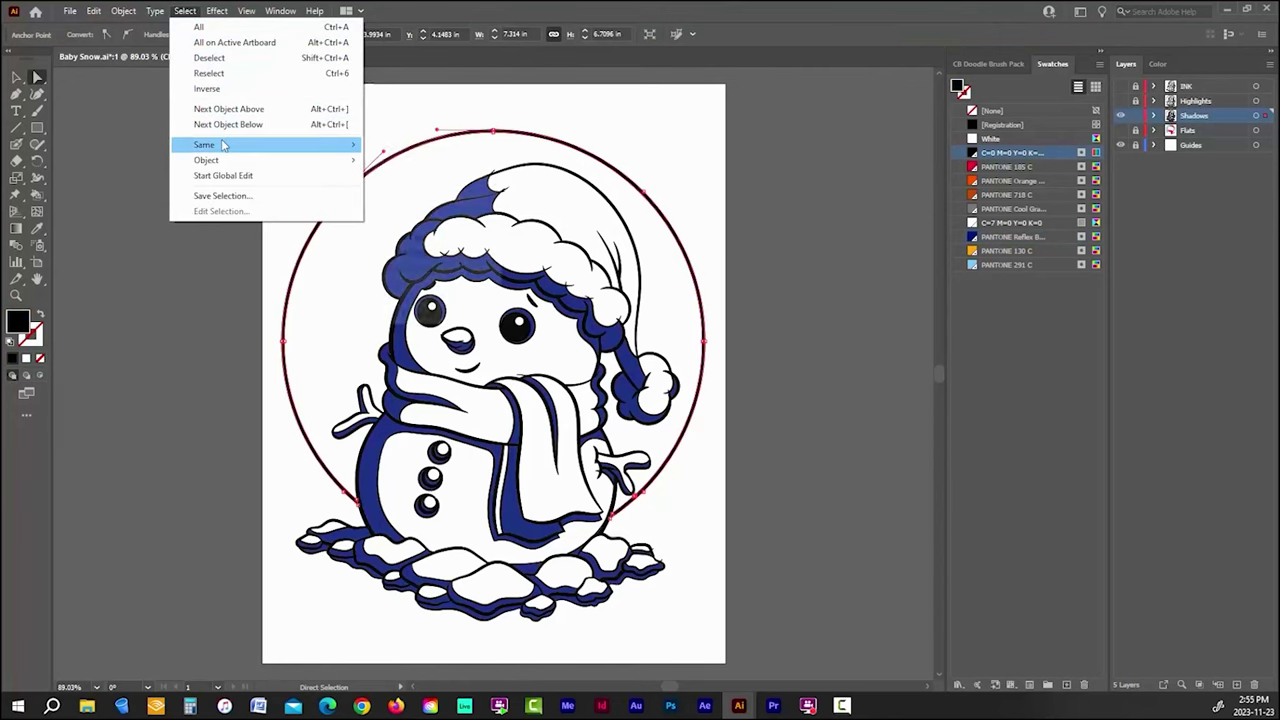
{"action": "left_click", "coordinate": [407, 192]}
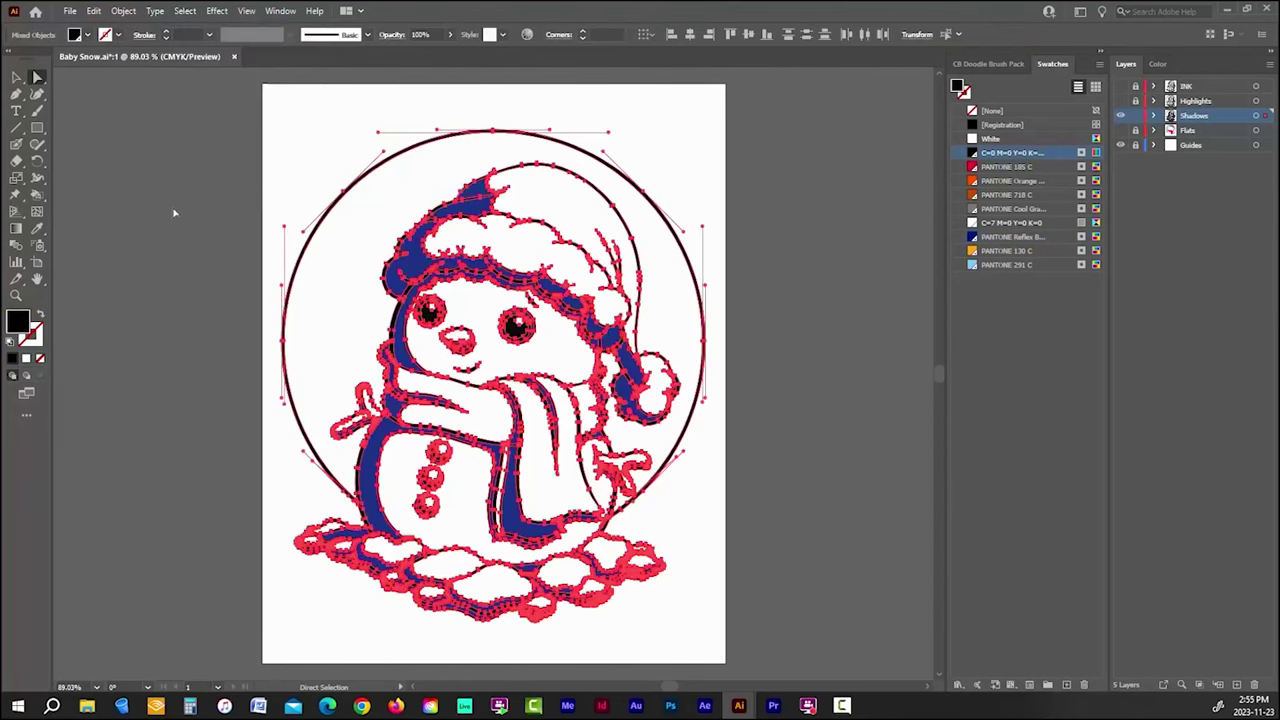
{"action": "key", "text": "Delete"}
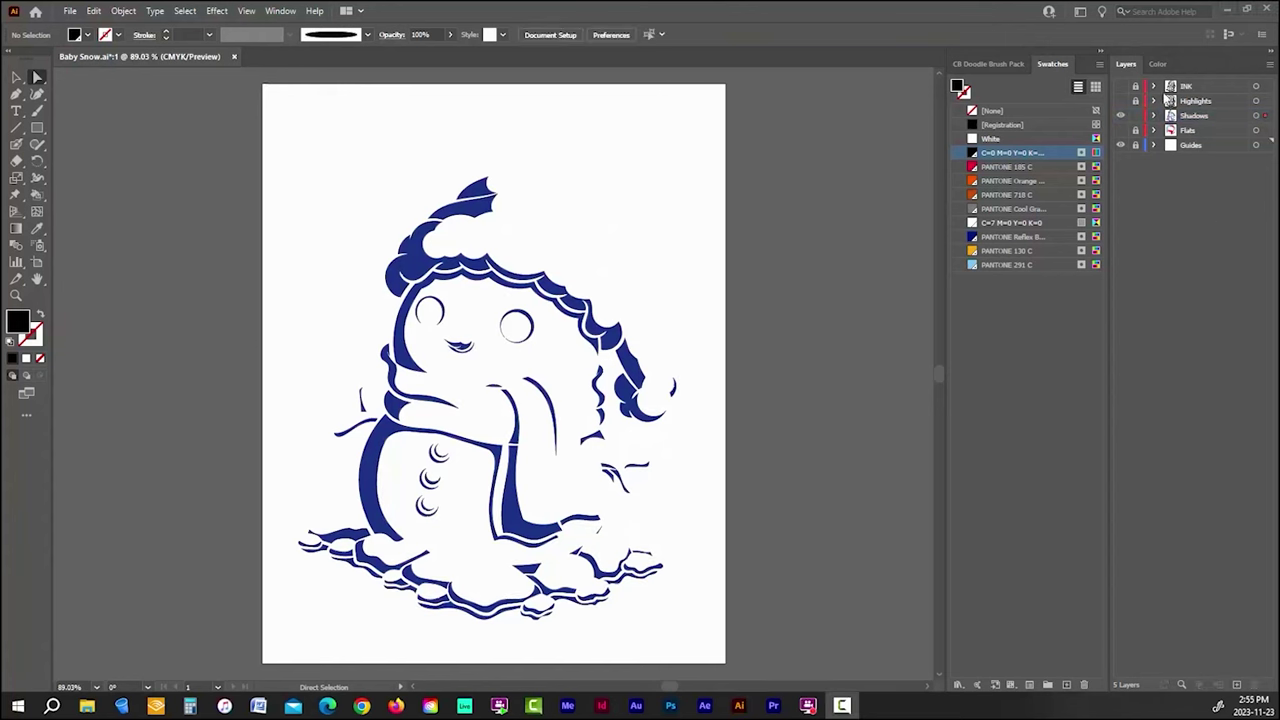
{"action": "left_click", "coordinate": [1121, 131]}
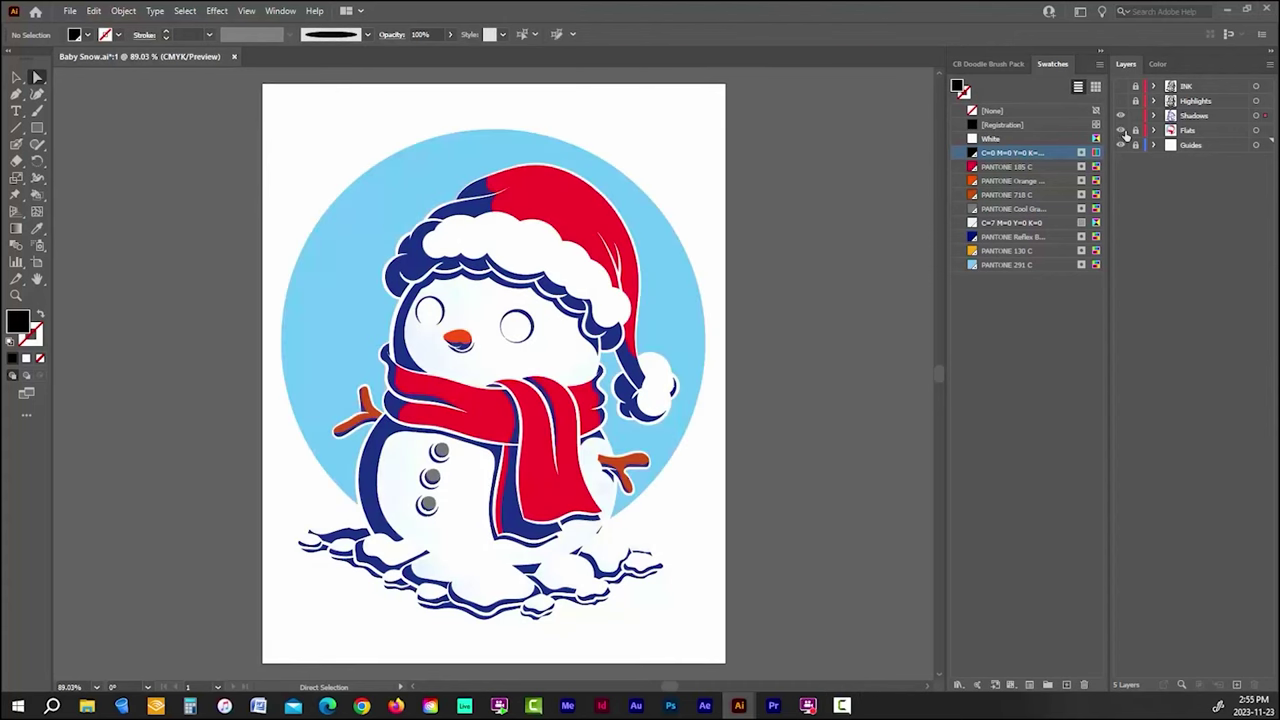
Step: Compare the artwork with the Shadows layer hidden and shown, and make the INK layer visible
{"action": "left_click", "coordinate": [1121, 116]}
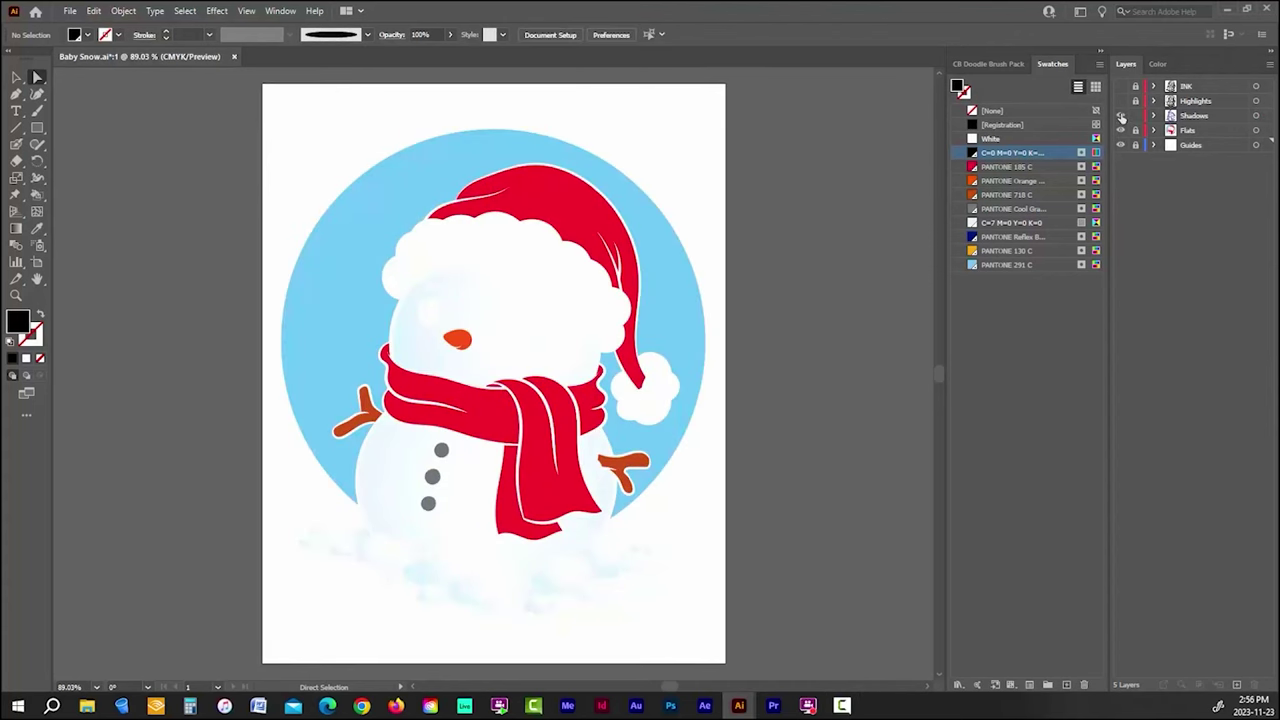
{"action": "left_click", "coordinate": [1121, 116]}
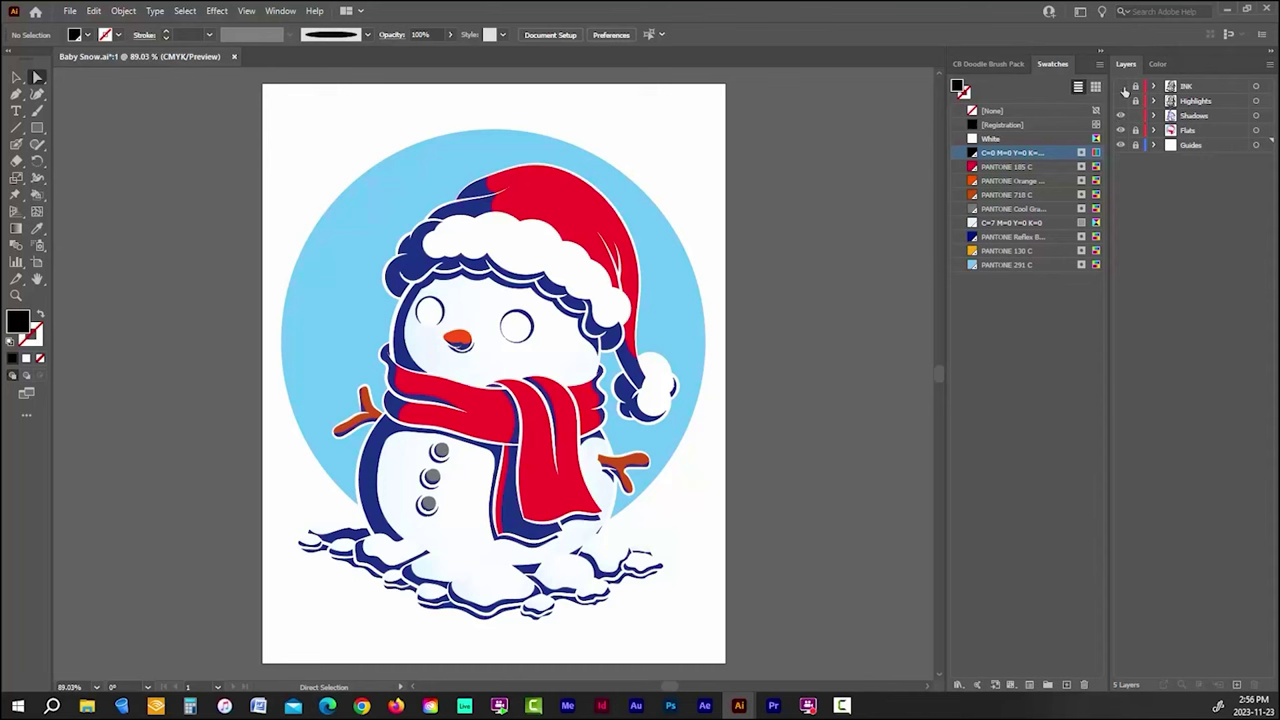
{"action": "left_click", "coordinate": [1121, 87]}
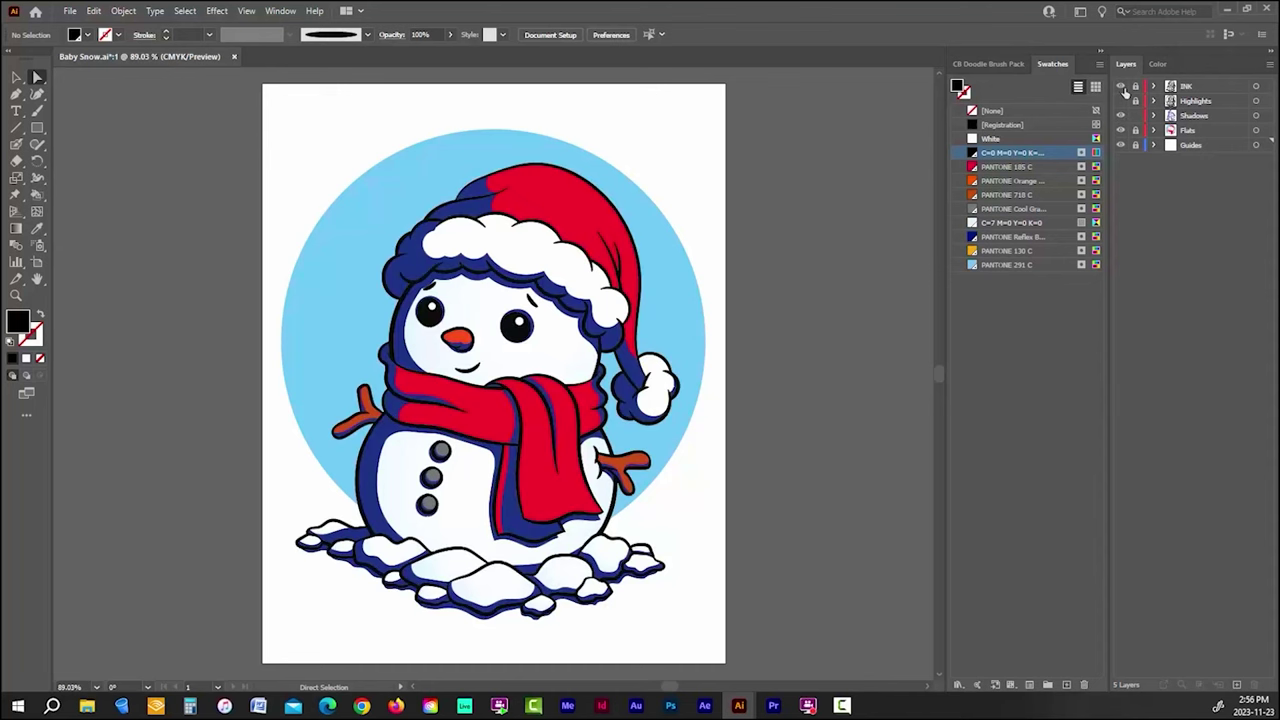
Step: Select the blue shadow group on the Shadows layer and set its blending mode to Multiply
{"action": "left_click", "coordinate": [1188, 117]}
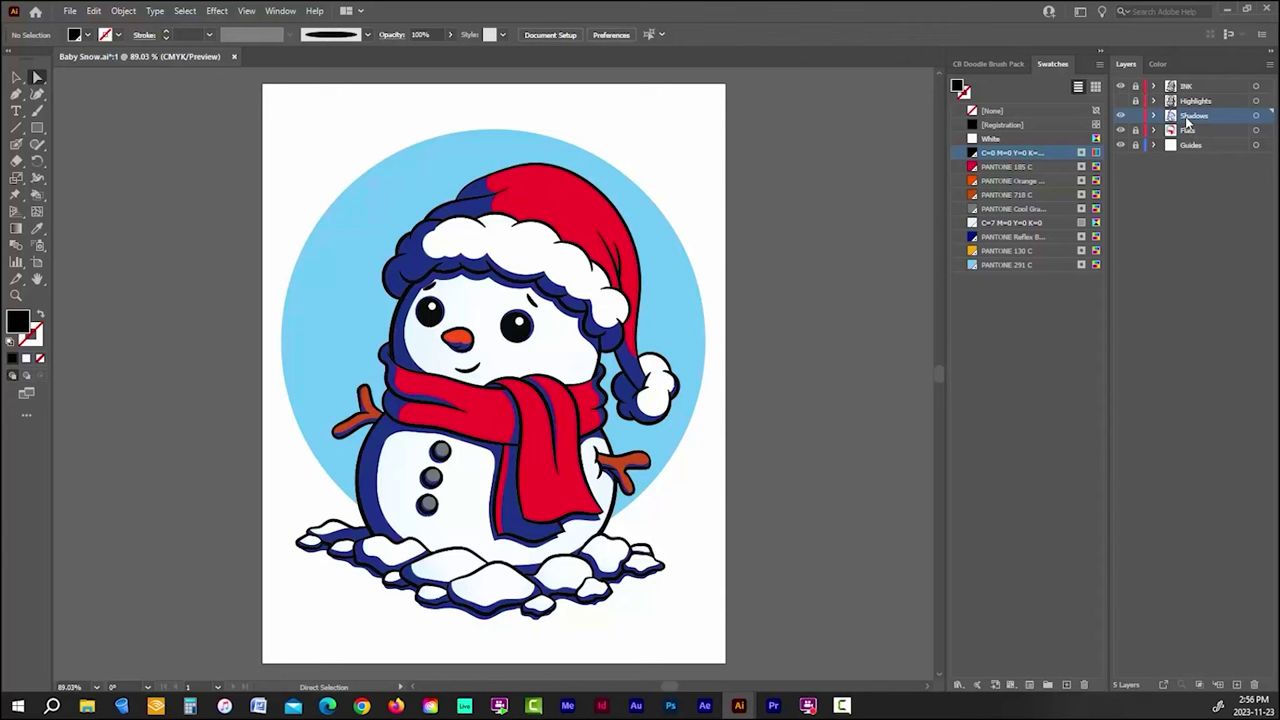
{"action": "left_click", "coordinate": [279, 12]}
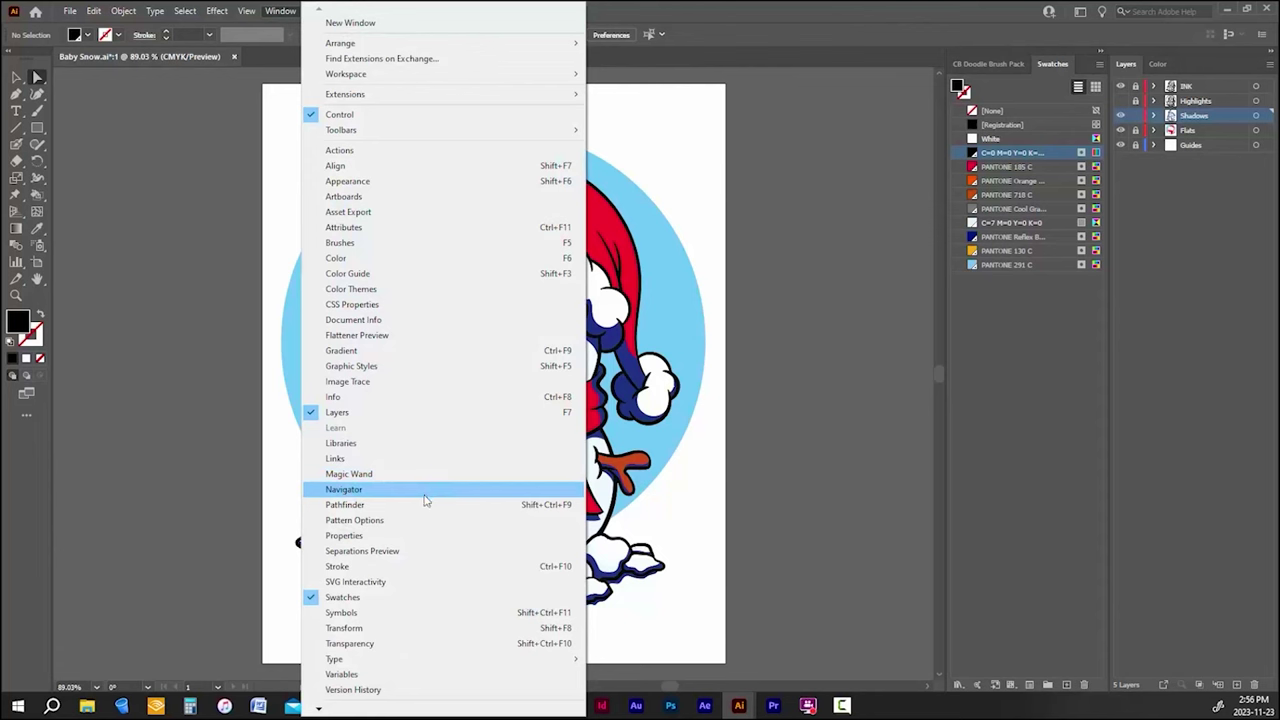
{"action": "left_click", "coordinate": [358, 643]}
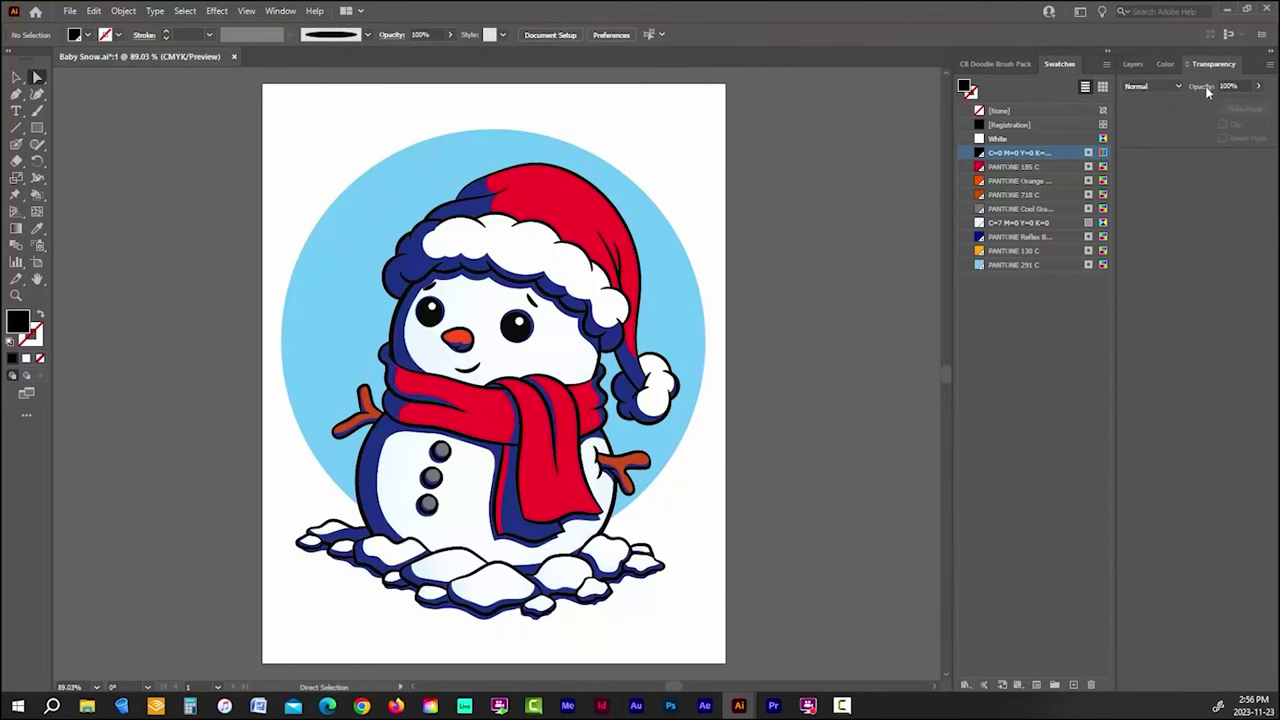
{"action": "left_click", "coordinate": [1133, 63]}
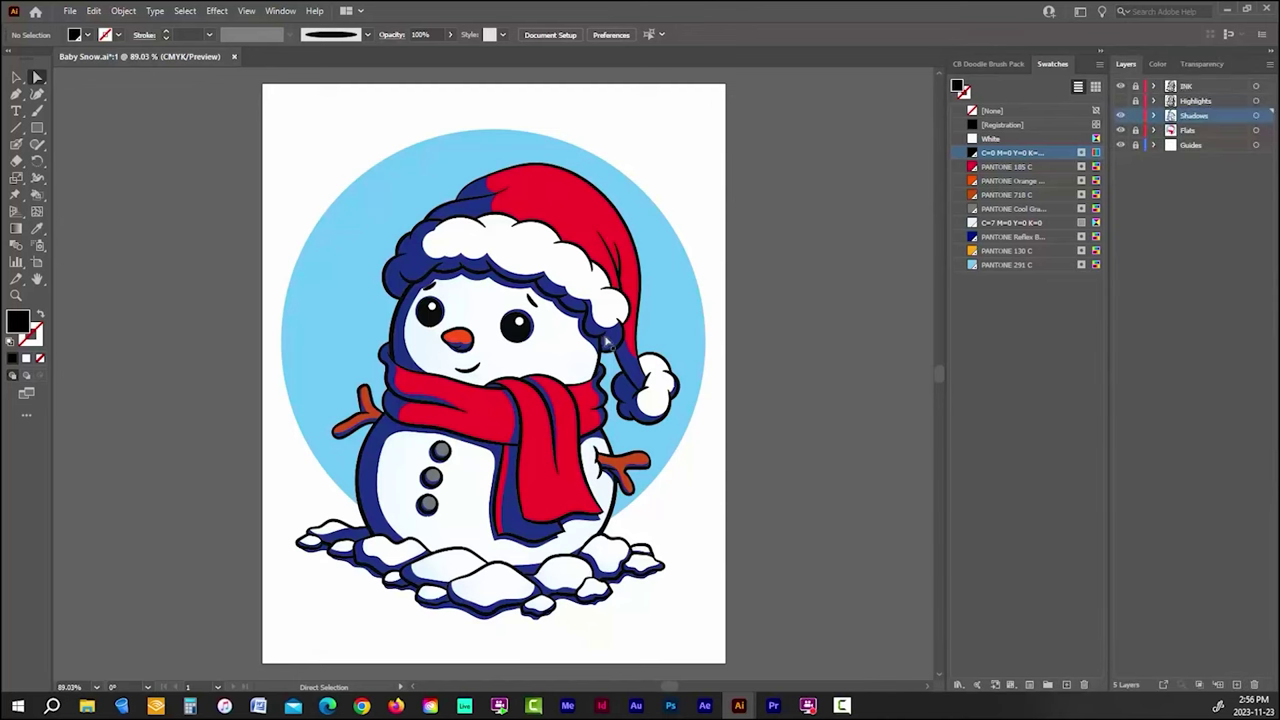
{"action": "left_click", "coordinate": [425, 270]}
{"action": "left_click", "coordinate": [1199, 64]}
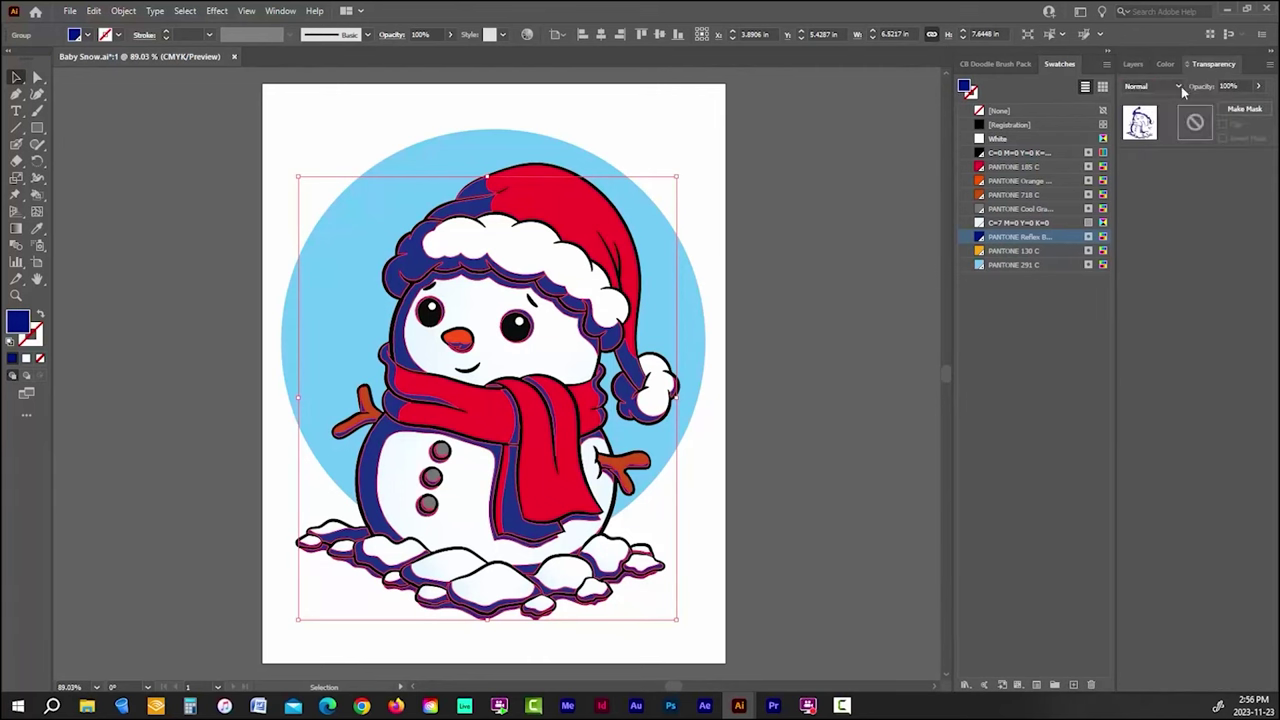
{"action": "left_click", "coordinate": [1179, 88]}
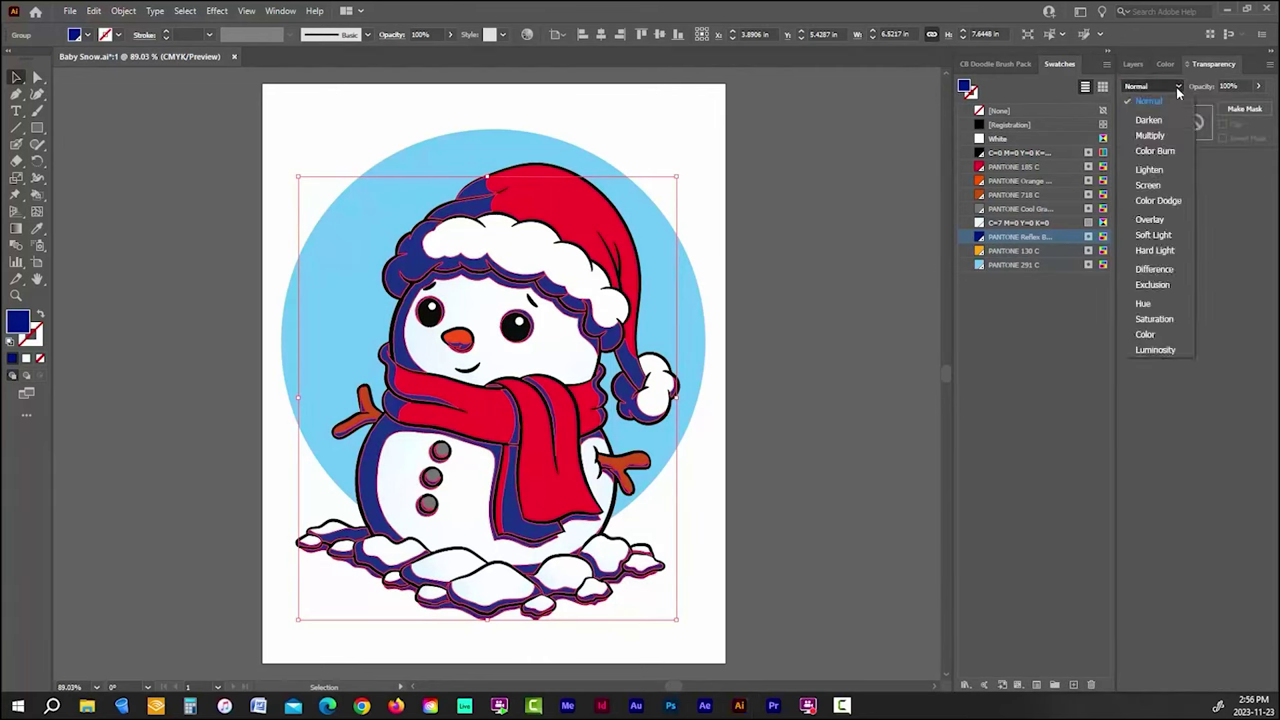
{"action": "left_click", "coordinate": [1155, 138]}
Step: Set the shadow group's opacity to 15% and deselect it
{"action": "left_click", "coordinate": [1232, 86]}
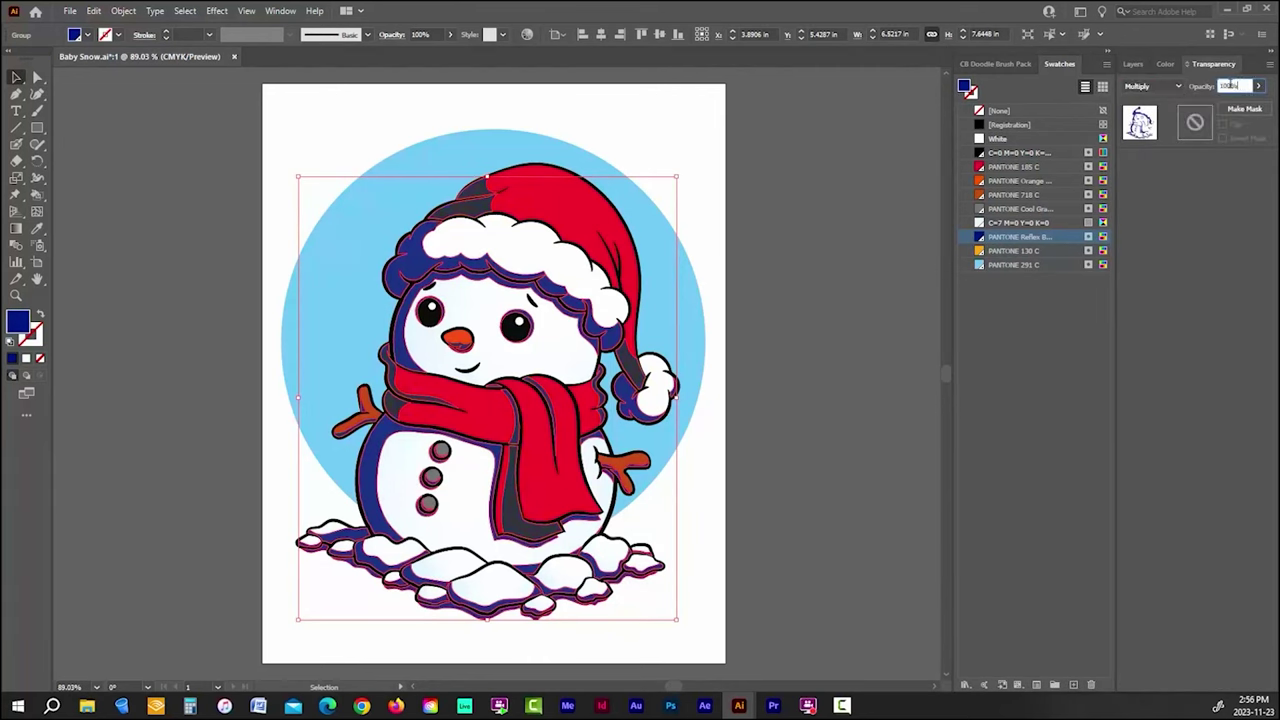
{"action": "type", "text": "15"}
{"action": "key", "text": "Return"}
{"action": "left_click", "coordinate": [848, 228]}
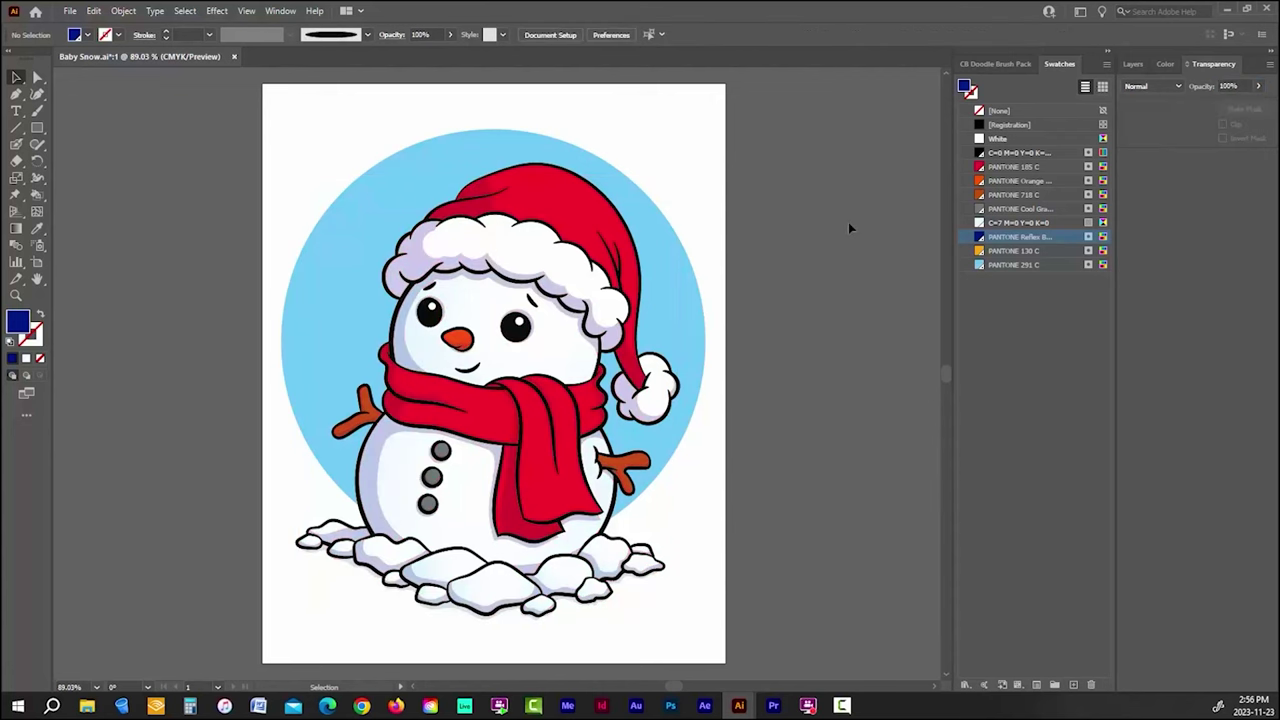
Step: Compare the artwork with and without the Shadows layer, then leave the layer visible and locked
{"action": "left_click", "coordinate": [1127, 64]}
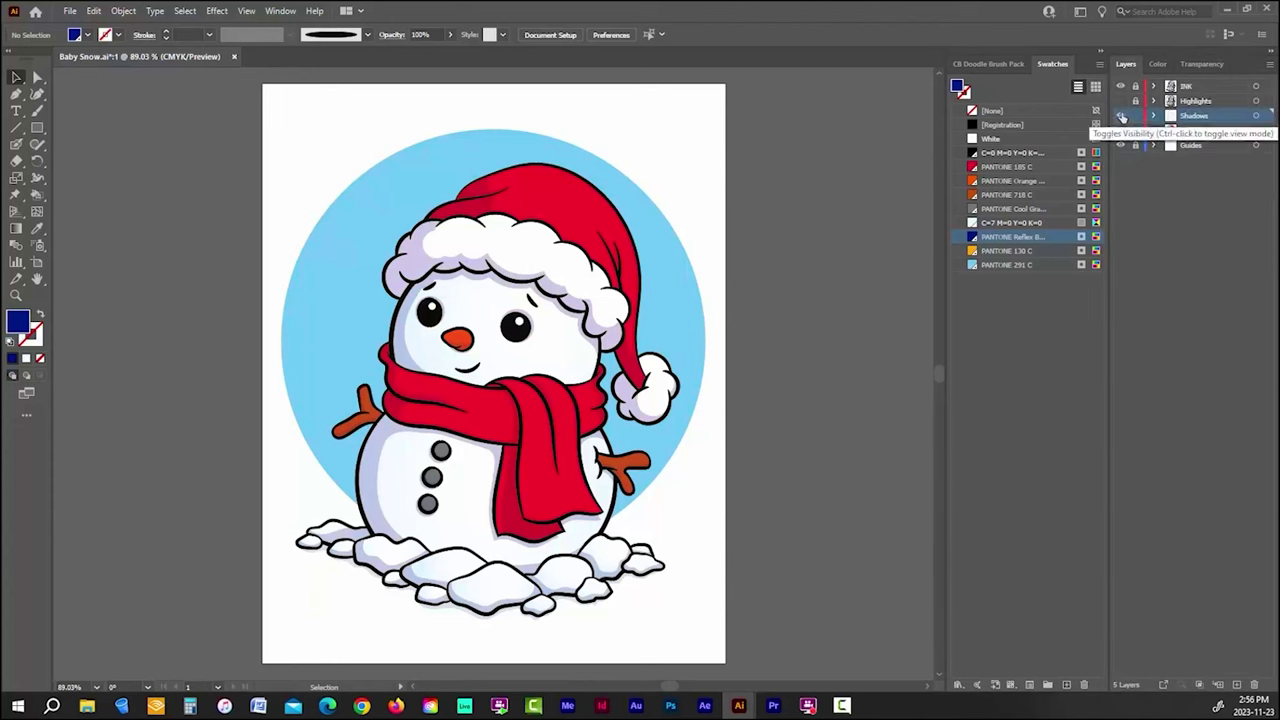
{"action": "left_click", "coordinate": [1122, 116]}
{"action": "left_click", "coordinate": [1122, 116]}
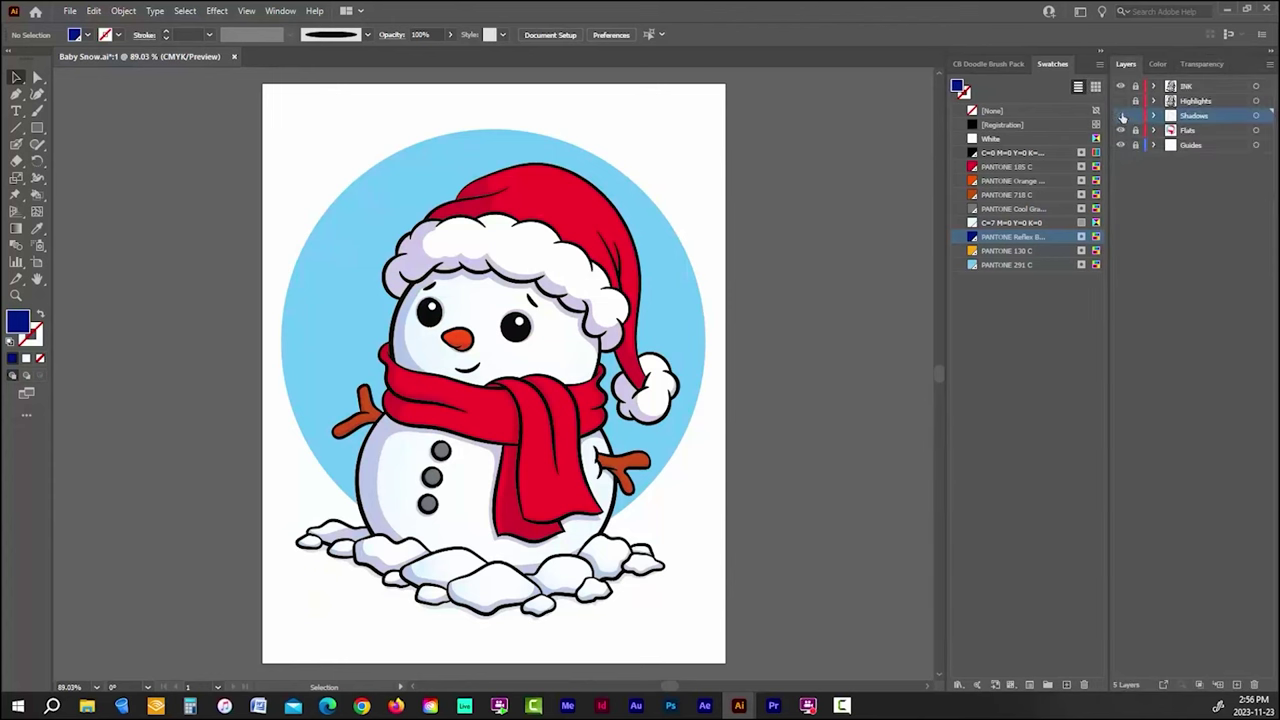
{"action": "left_click", "coordinate": [1122, 116]}
{"action": "left_click", "coordinate": [1122, 116]}
{"action": "left_click", "coordinate": [1121, 116]}
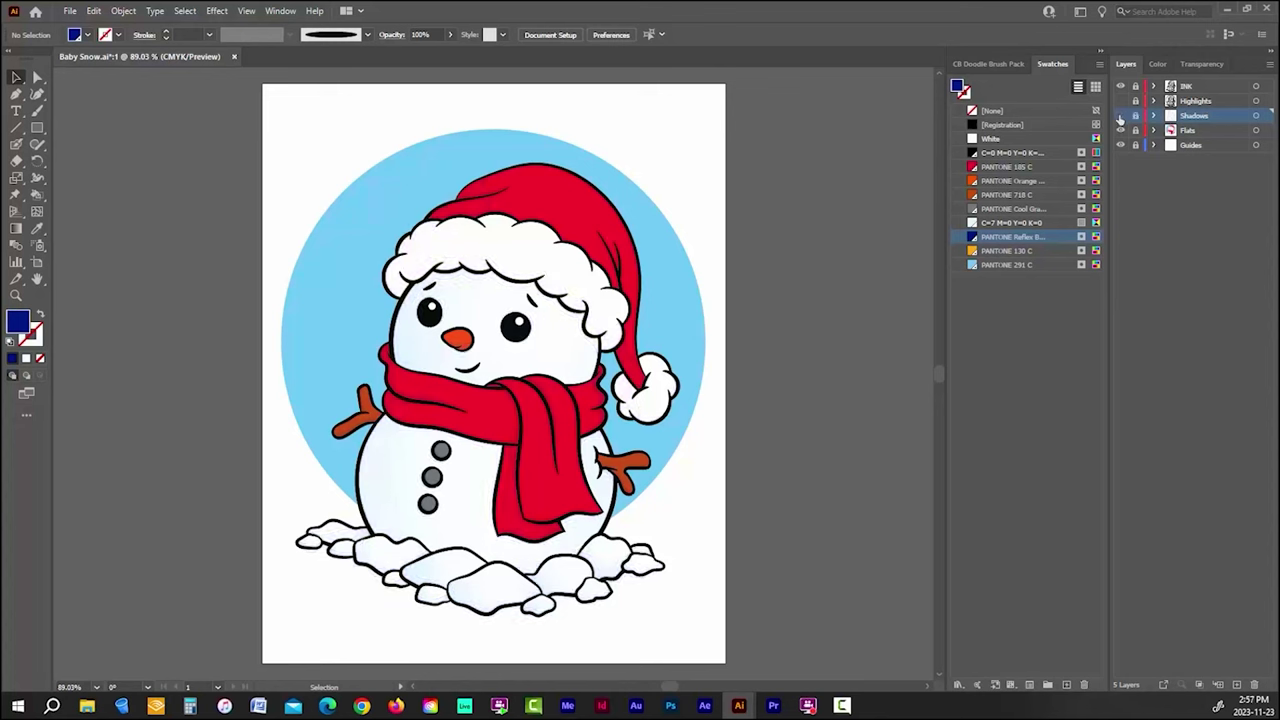
{"action": "left_click", "coordinate": [1121, 116]}
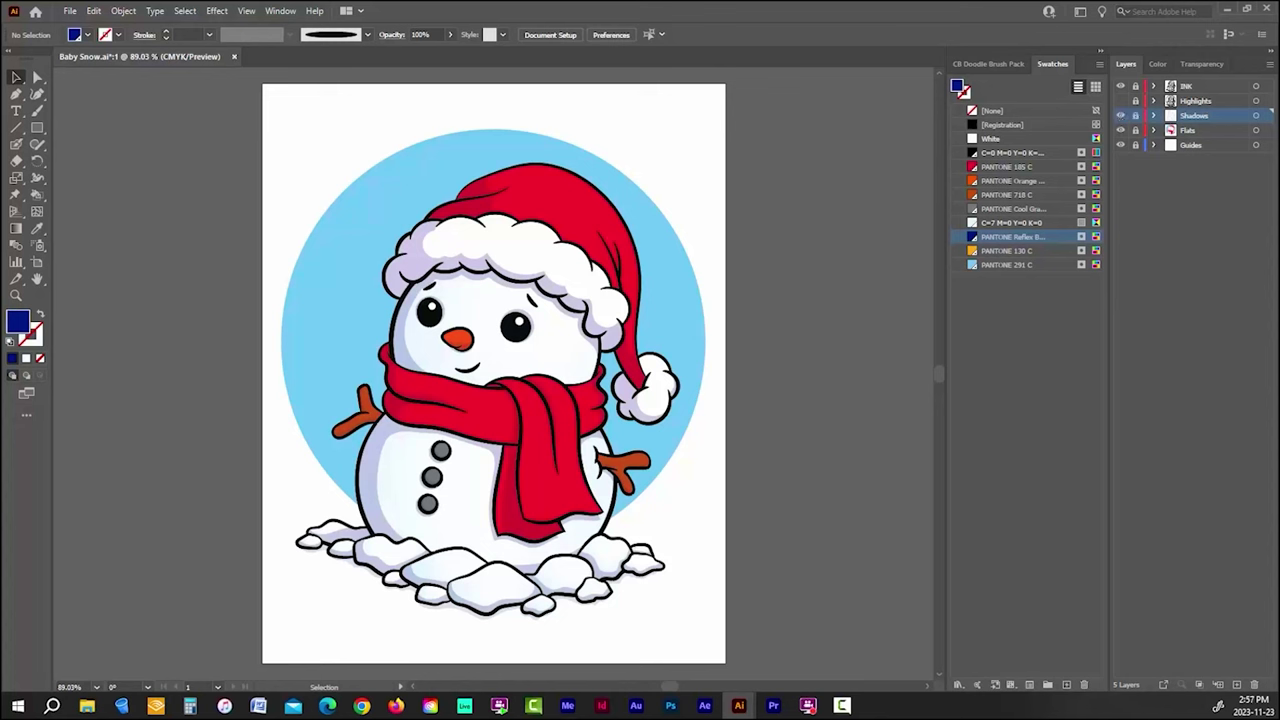
{"action": "key", "text": "F10"}
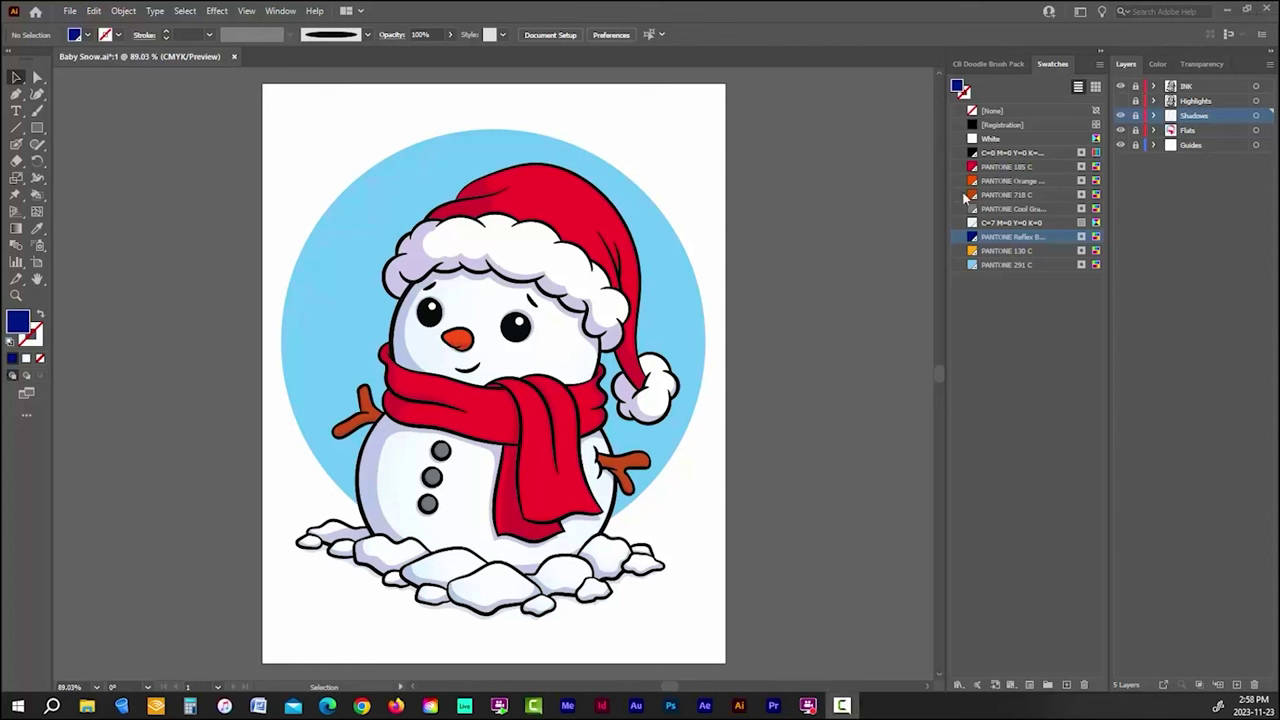
Step: Hide the Shadows, Flats and INK layers, and make the Highlights layer visible, unlocked and active
{"action": "left_click", "coordinate": [1120, 115]}
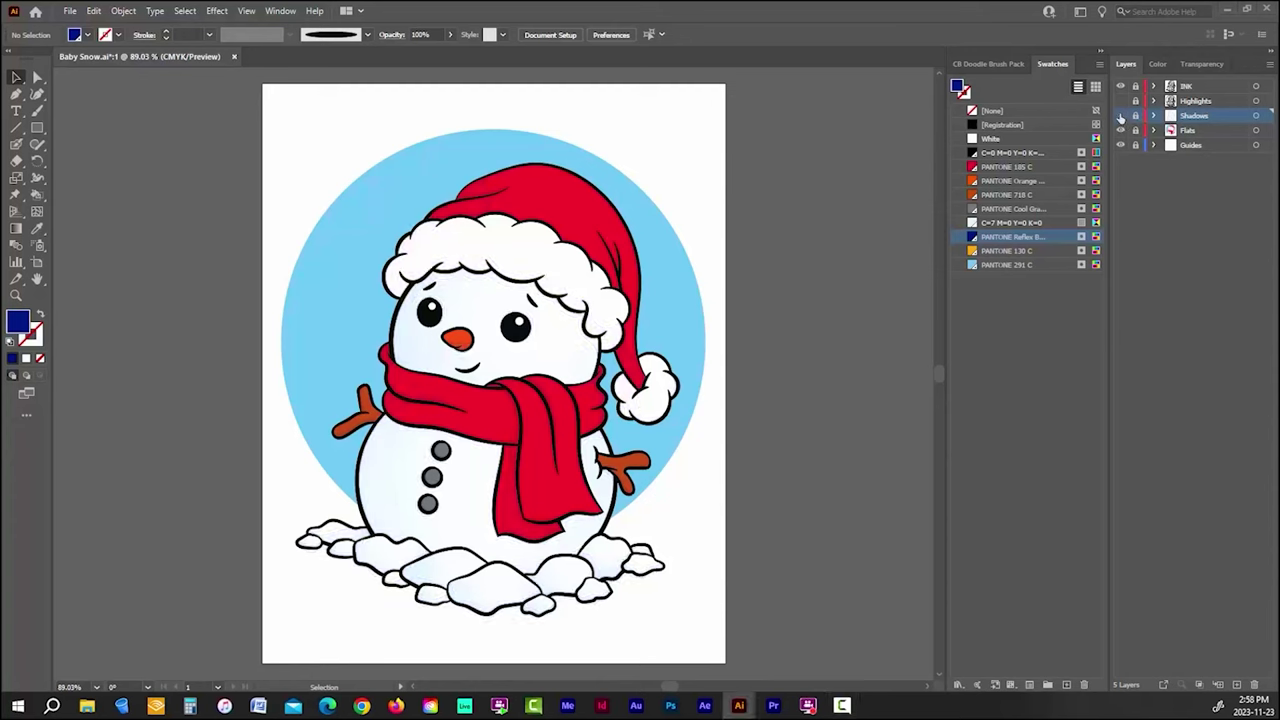
{"action": "left_click", "coordinate": [1120, 130]}
{"action": "left_click", "coordinate": [1120, 100]}
{"action": "left_click", "coordinate": [1120, 86]}
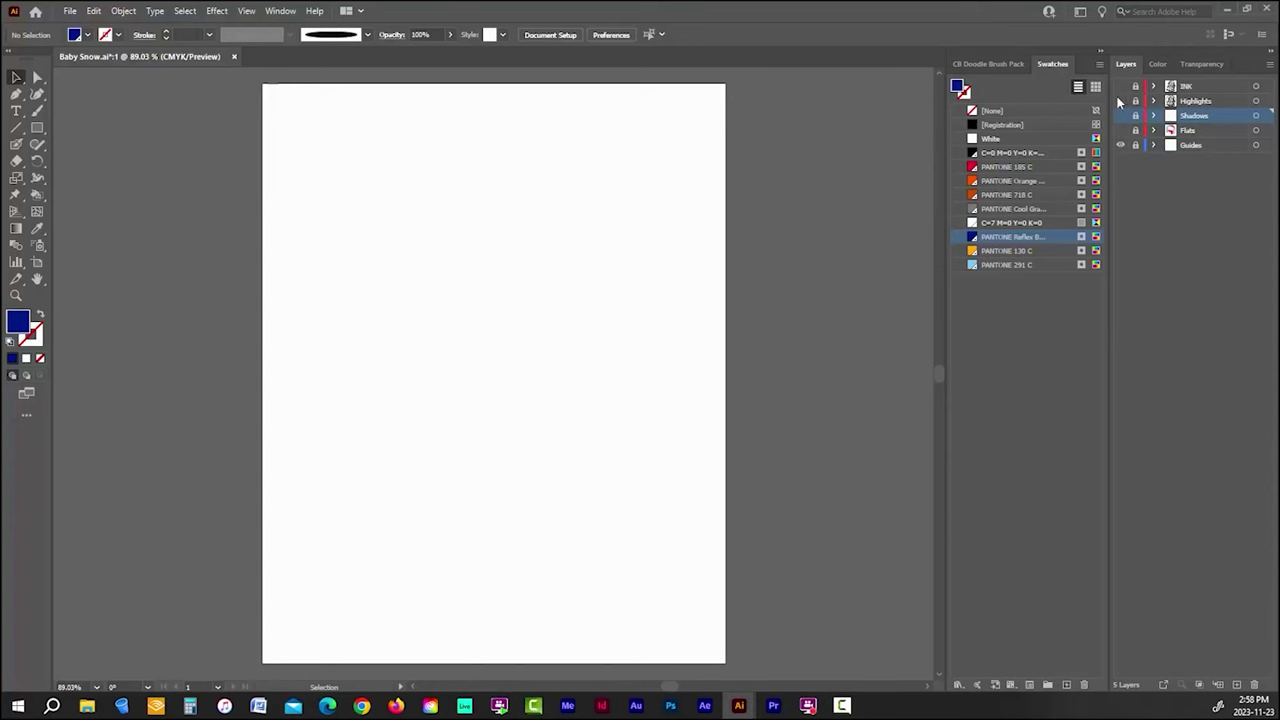
{"action": "left_click", "coordinate": [1120, 100]}
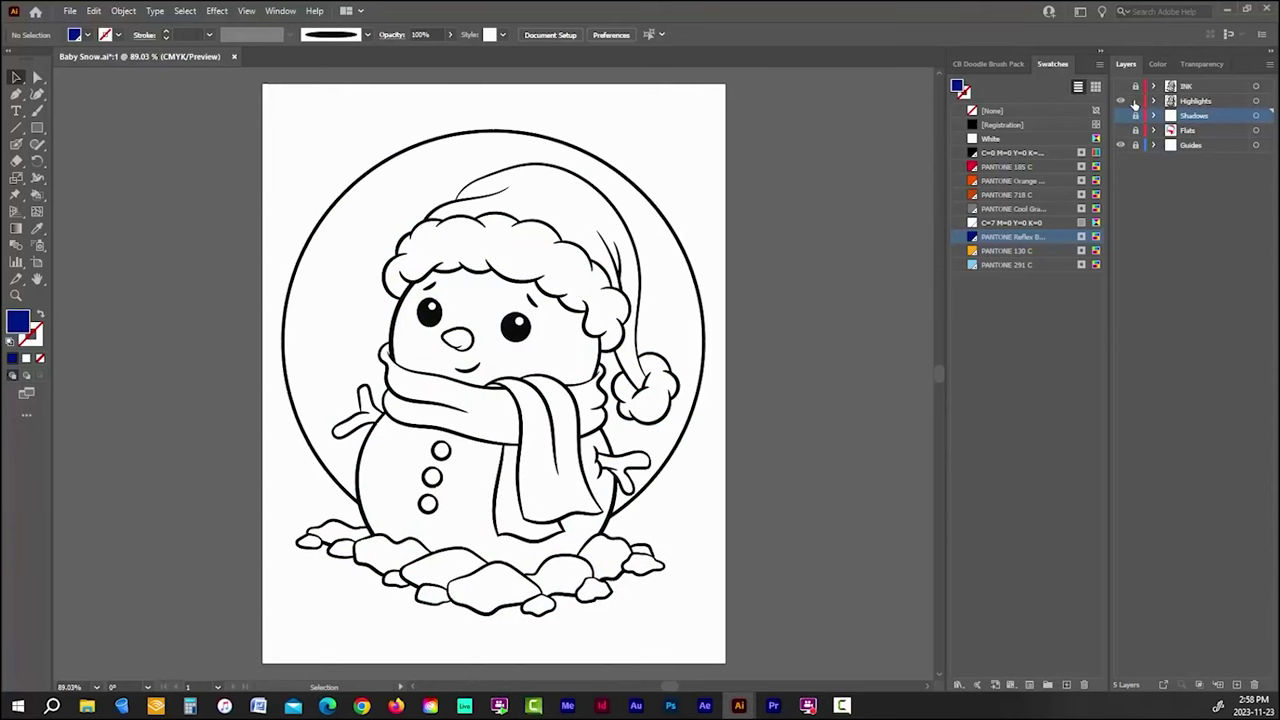
{"action": "left_click", "coordinate": [1189, 103]}
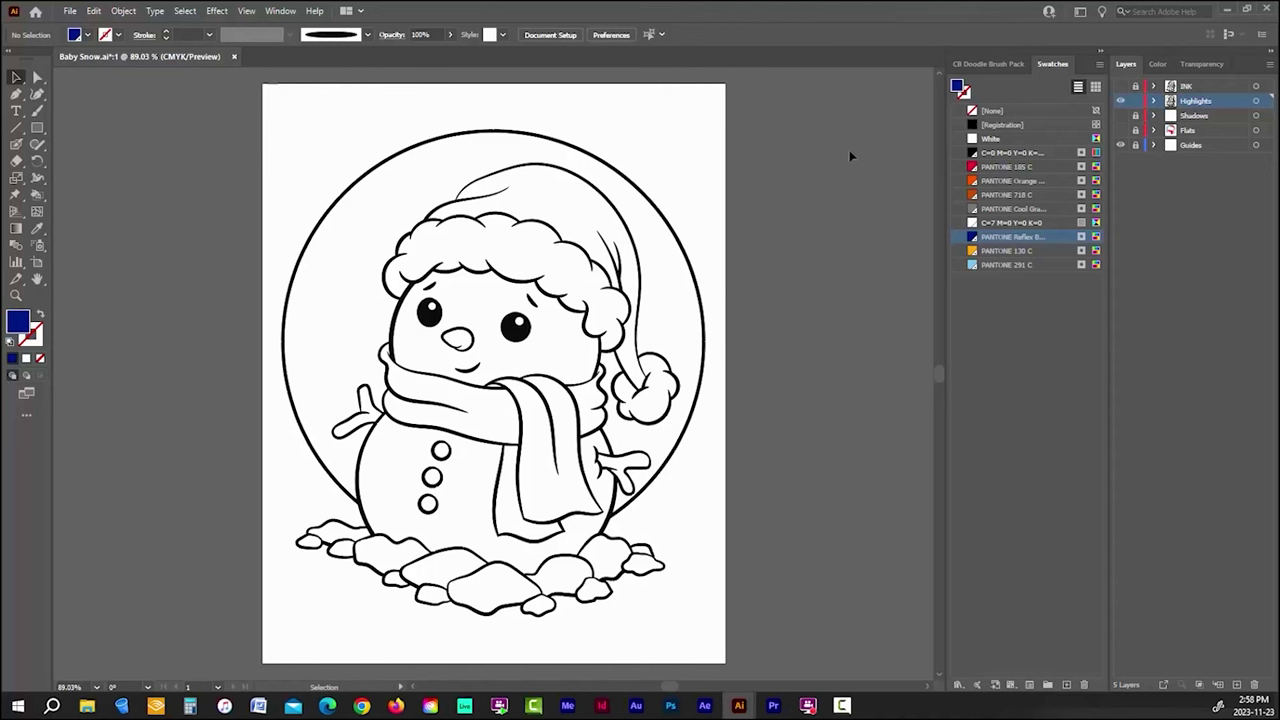
Step: Choose the first tapered brush of the CB Doodle Brush Pack with a black 0.25 pt stroke and no fill
{"action": "left_click", "coordinate": [988, 63]}
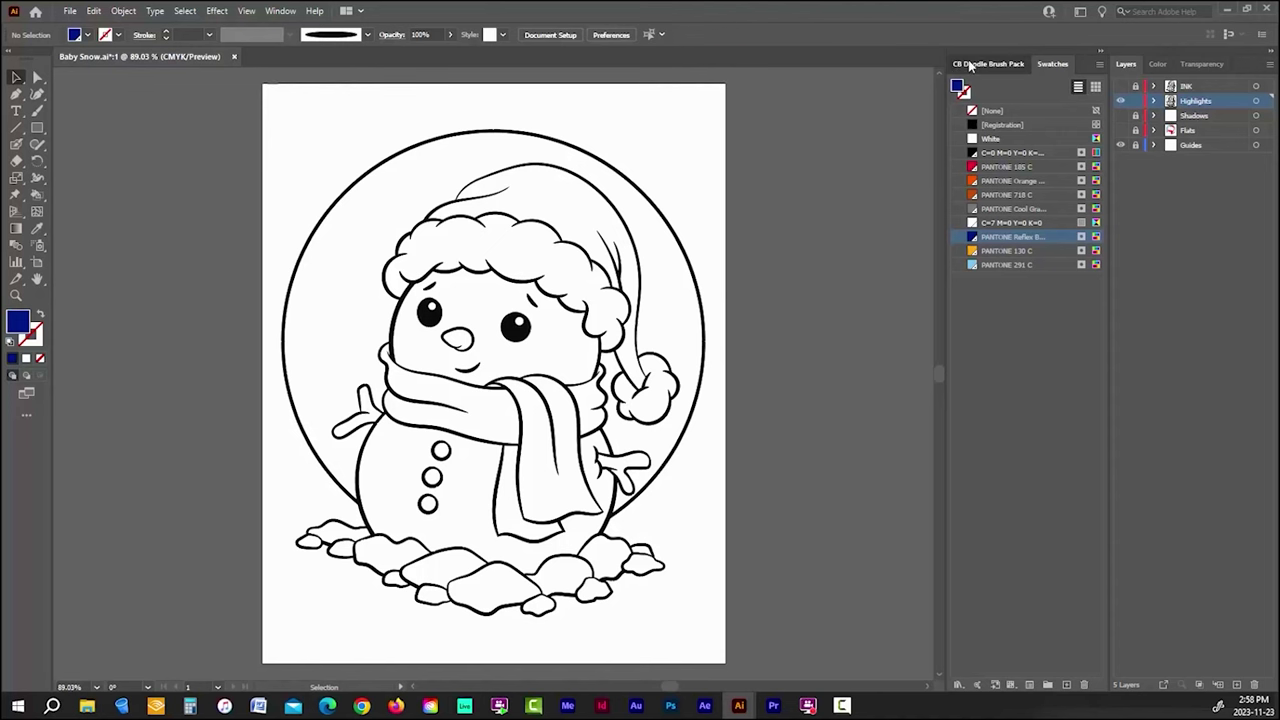
{"action": "left_click", "coordinate": [1012, 90]}
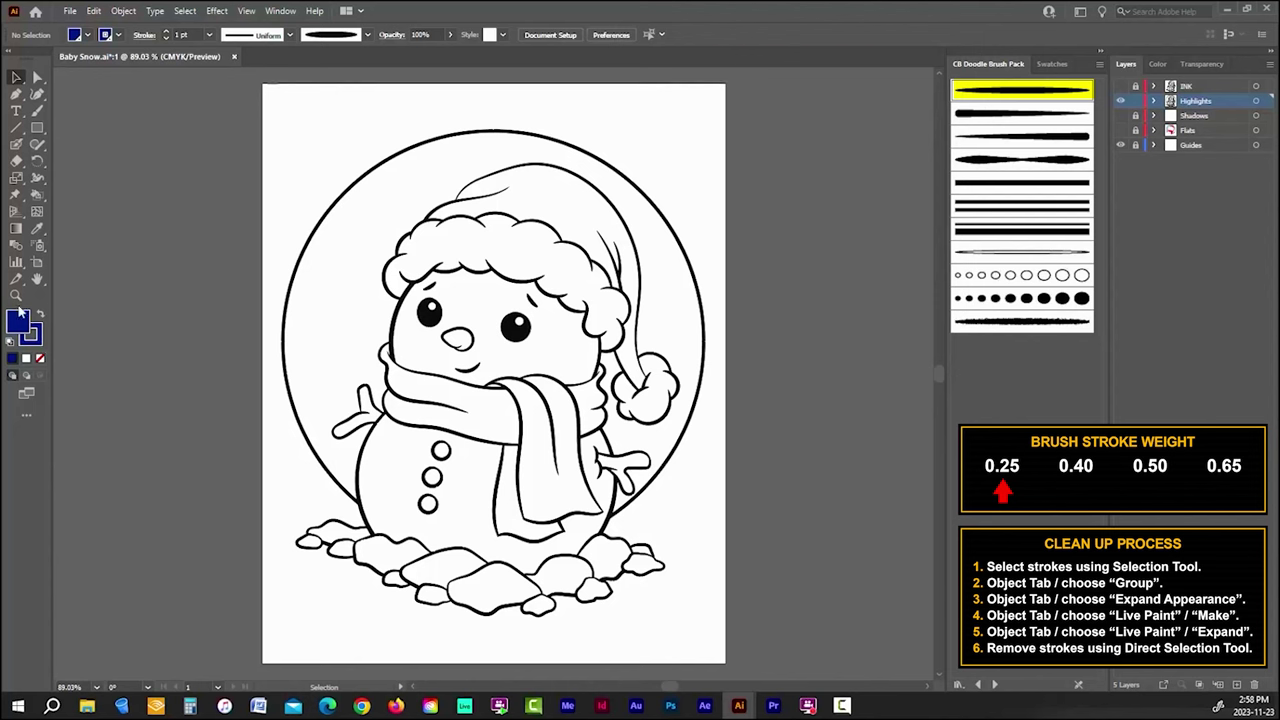
{"action": "left_click", "coordinate": [112, 37]}
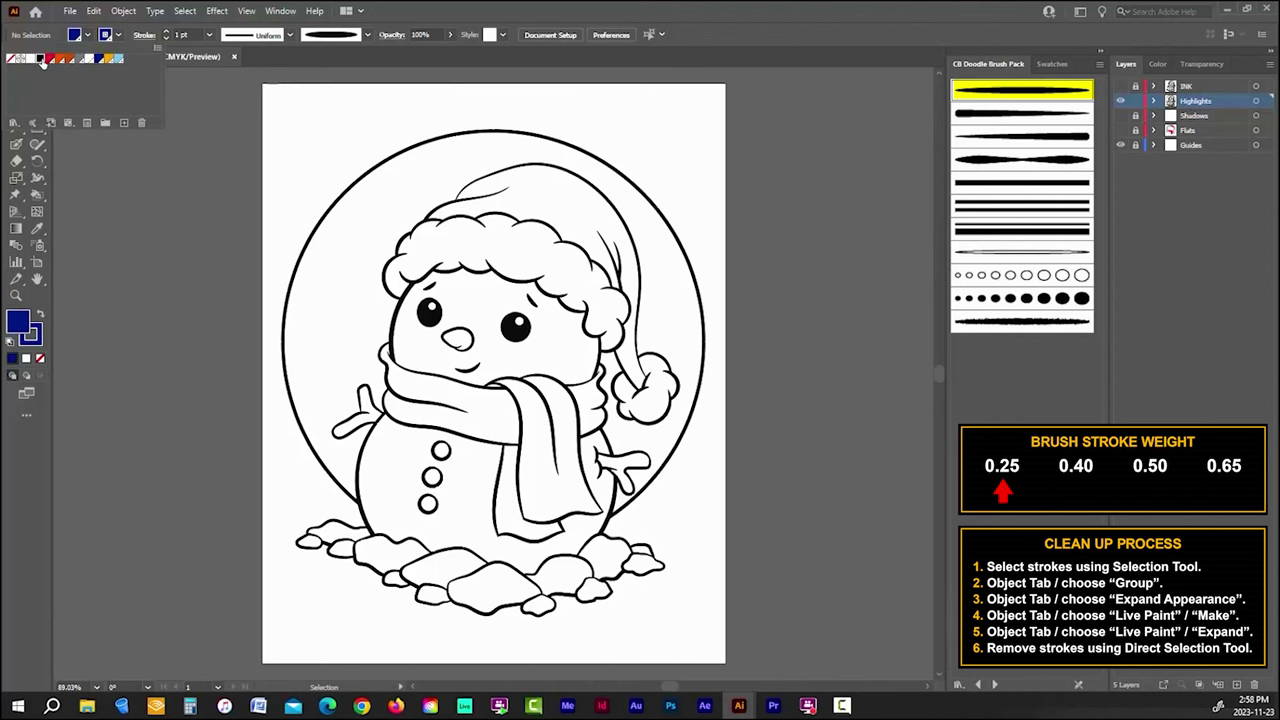
{"action": "left_click", "coordinate": [40, 58]}
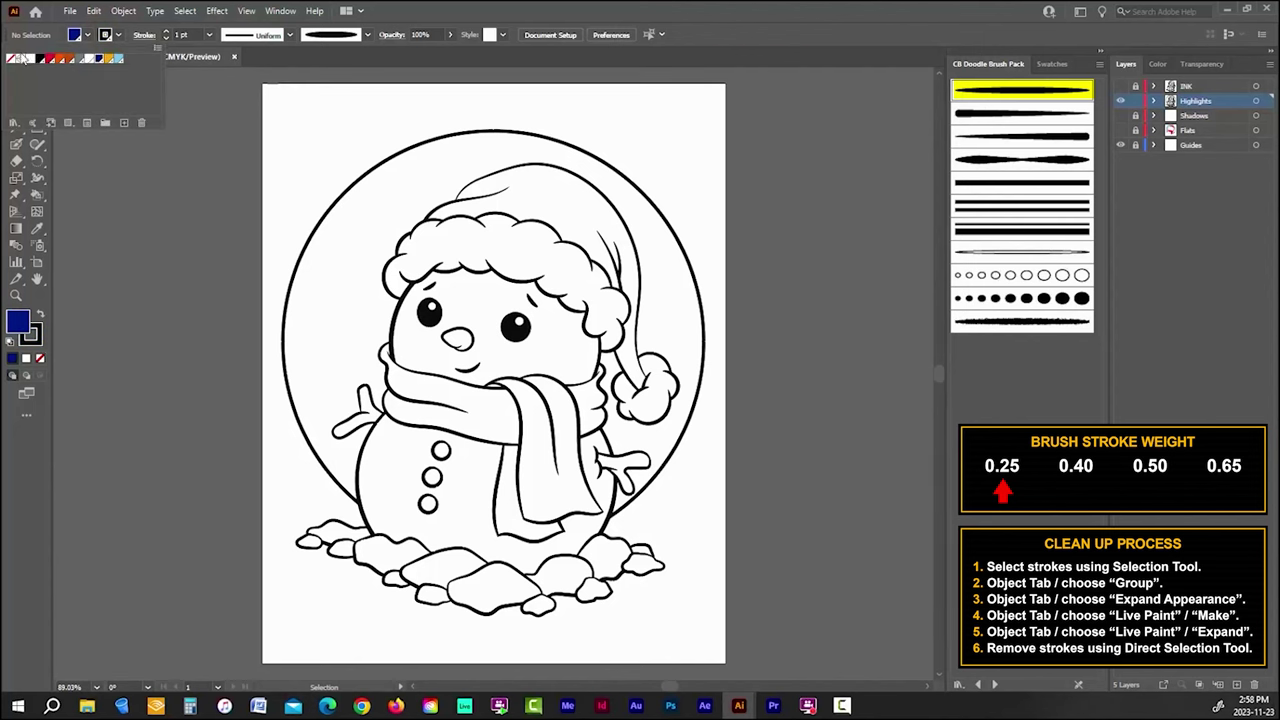
{"action": "left_click", "coordinate": [11, 58]}
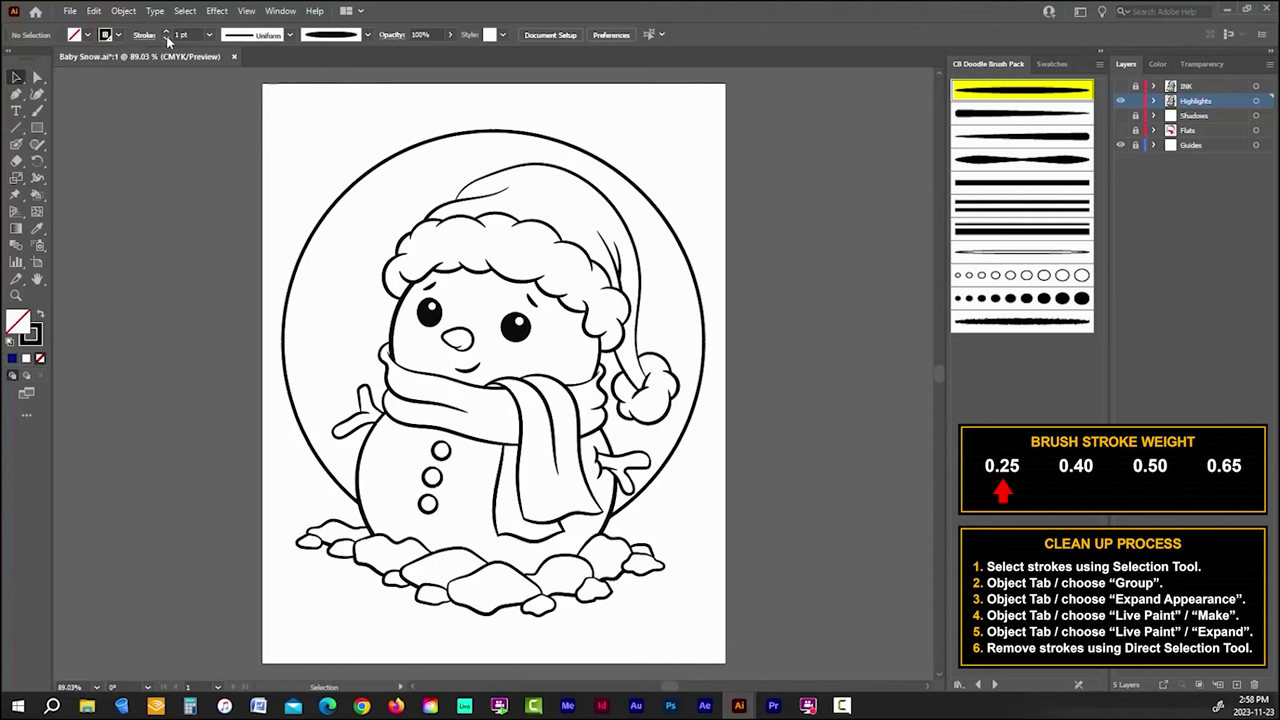
{"action": "left_click", "coordinate": [167, 39]}
Step: Paint a highlight boundary line across the upper part of the snowman's nose with the Paintbrush tool
{"action": "scroll", "coordinate": [458, 350], "scroll_direction": "up", "scroll_amount": 3}
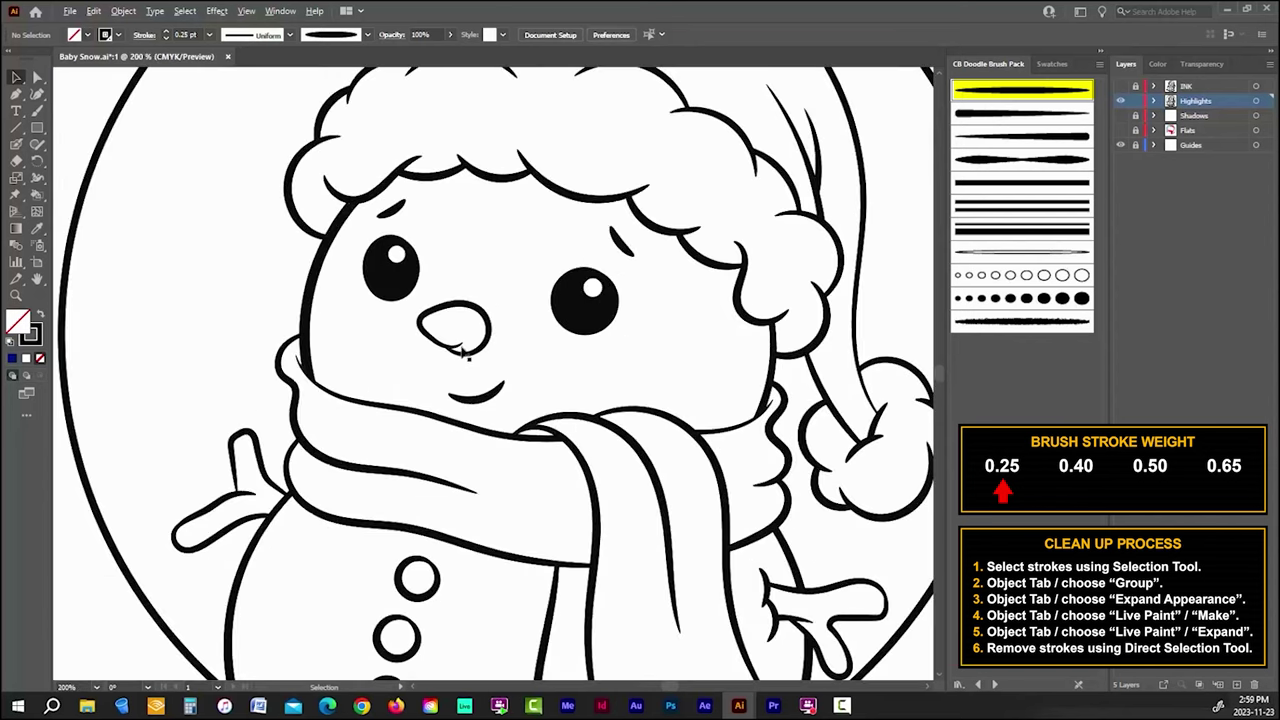
{"action": "left_click", "coordinate": [37, 111]}
{"action": "scroll", "coordinate": [440, 308], "scroll_direction": "up", "scroll_amount": 2}
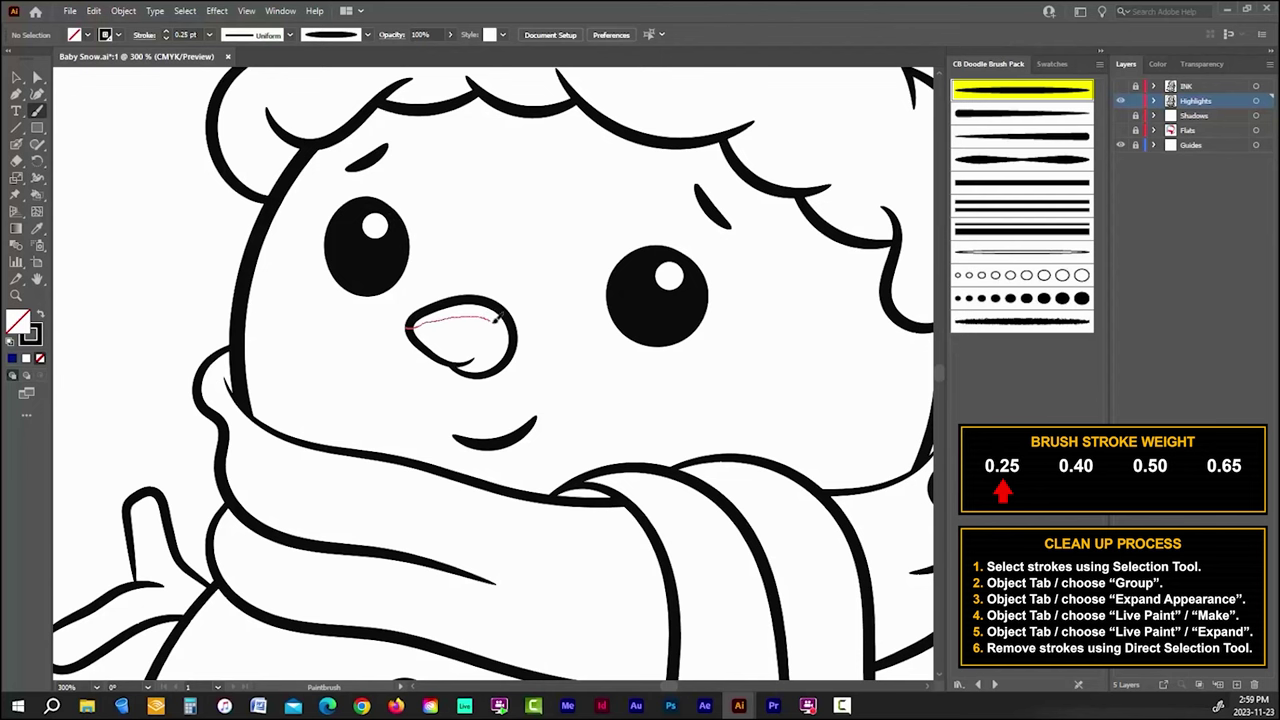
{"action": "left_click_drag", "start_coordinate": [495, 318], "coordinate": [510, 326]}
{"action": "scroll", "coordinate": [457, 263], "scroll_direction": "down", "scroll_amount": 4}
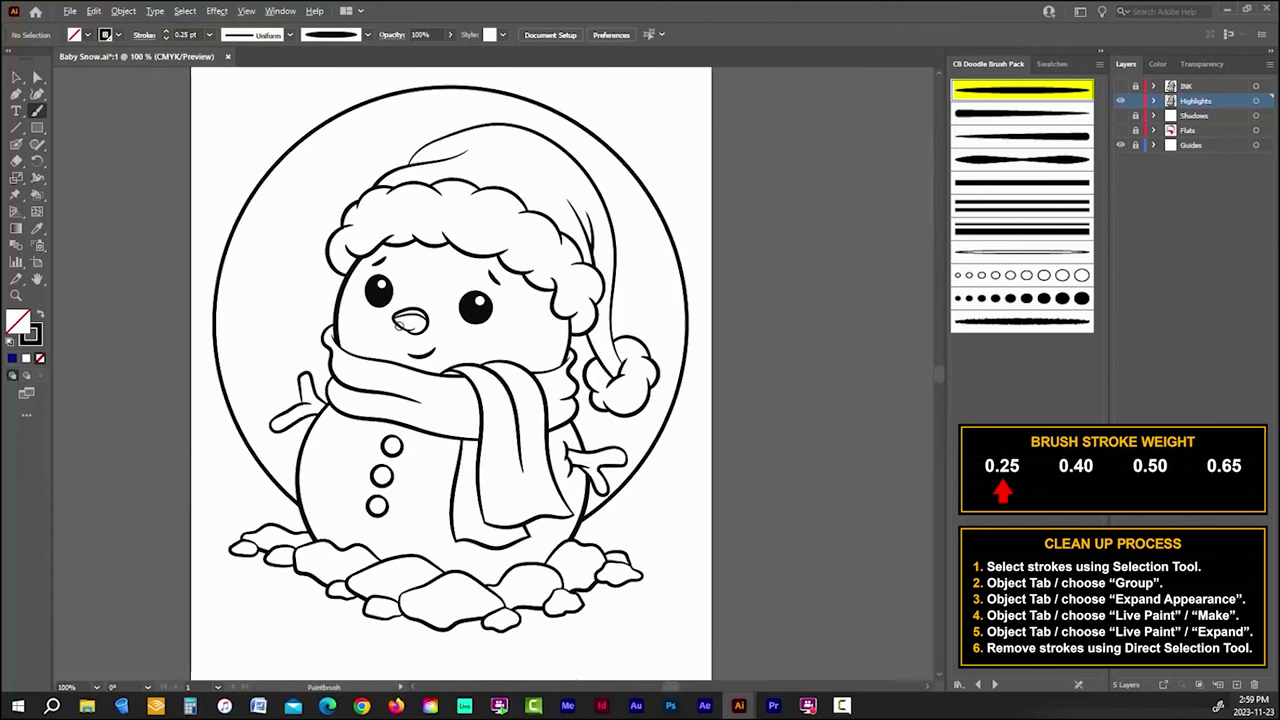
Step: Paint highlight boundary lines inside the branches of both stick arms, including the short lower twig of the right arm
{"action": "scroll", "coordinate": [660, 470], "scroll_direction": "up", "scroll_amount": 4}
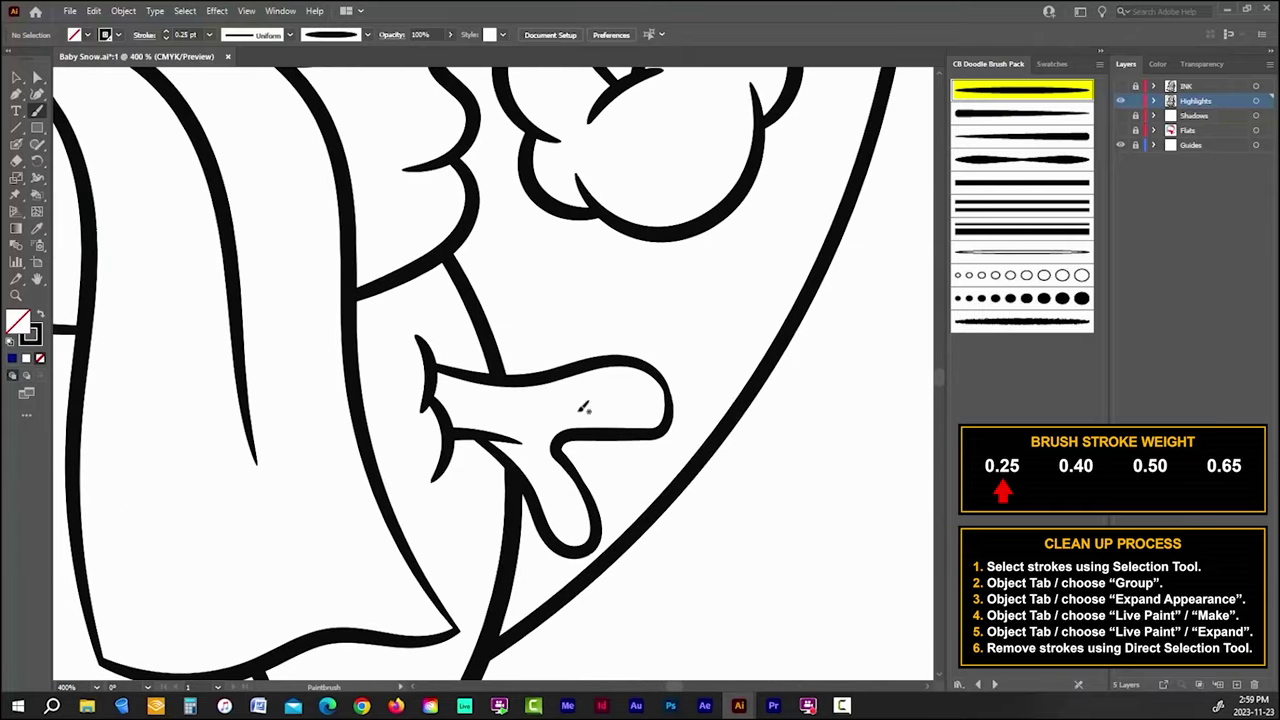
{"action": "mouse_move", "coordinate": [444, 384]}
{"action": "left_mouse_down"}
{"action": "mouse_move", "coordinate": [560, 394]}
{"action": "mouse_move", "coordinate": [660, 383]}
{"action": "left_mouse_up"}
{"action": "scroll", "coordinate": [674, 443], "scroll_direction": "down", "scroll_amount": 4}
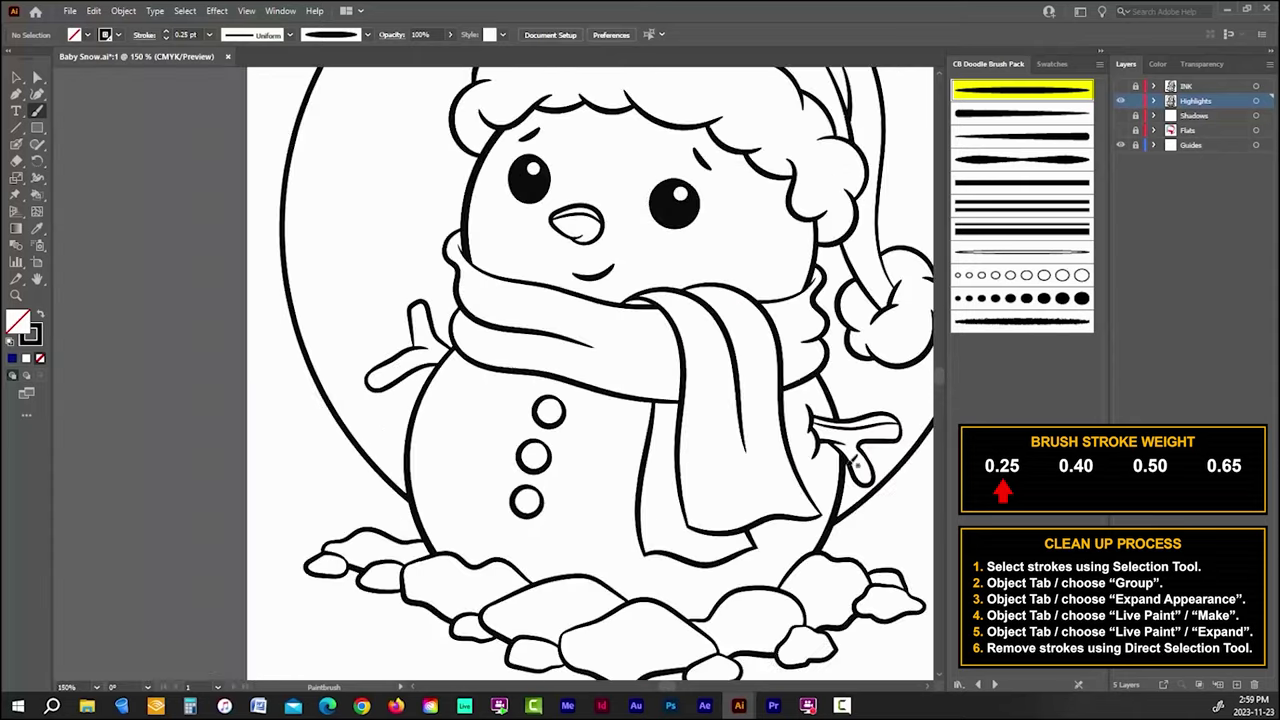
{"action": "scroll", "coordinate": [190, 334], "scroll_direction": "up", "scroll_amount": 4}
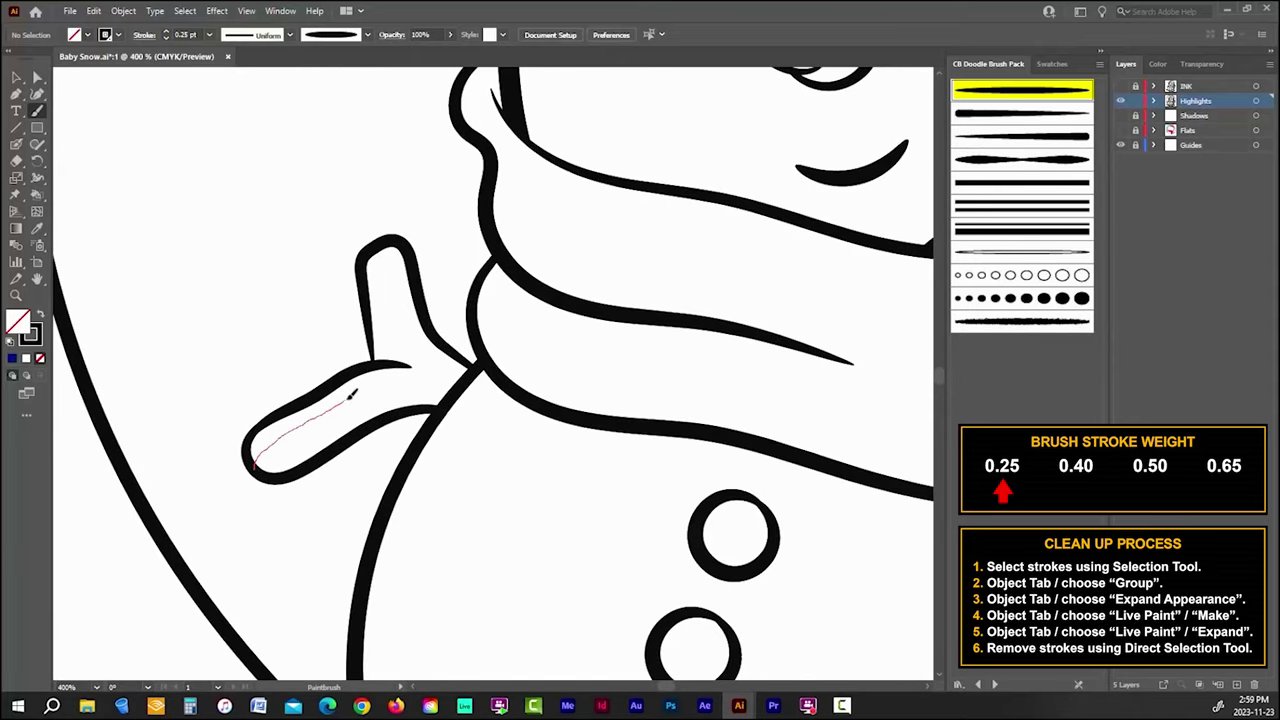
{"action": "left_click_drag", "start_coordinate": [390, 368], "coordinate": [398, 364]}
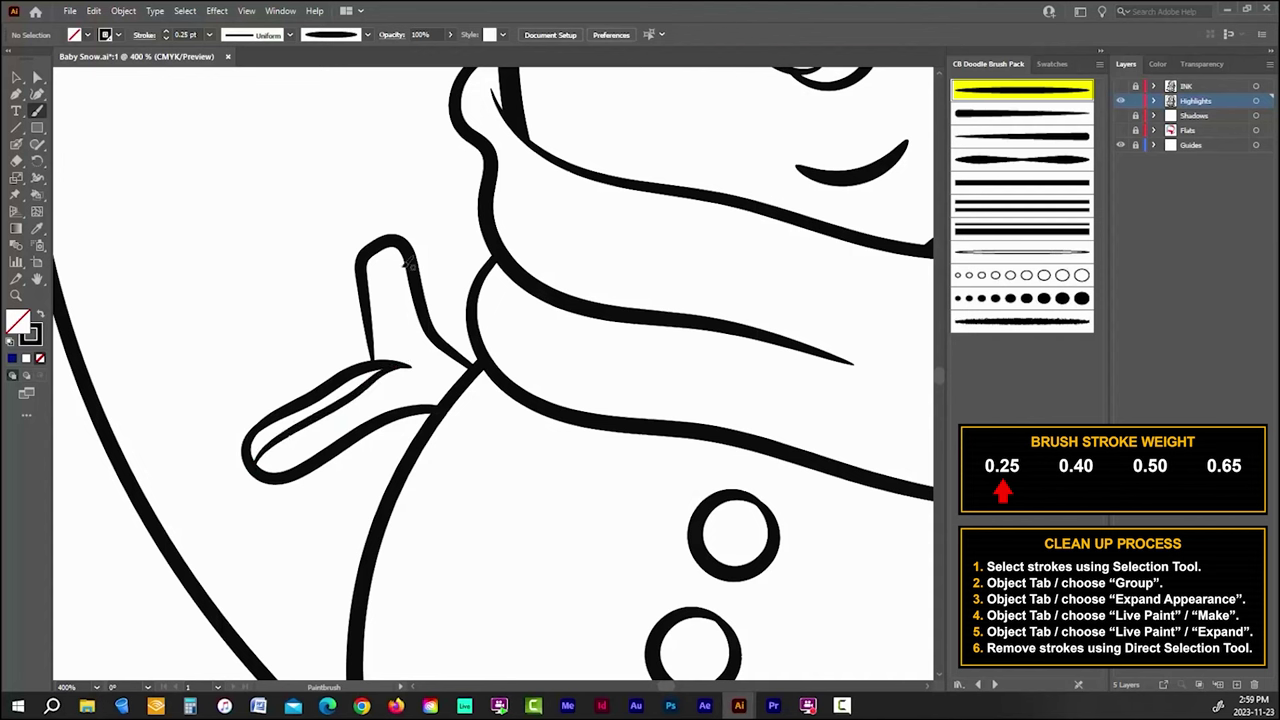
{"action": "mouse_move", "coordinate": [392, 240]}
{"action": "left_mouse_down"}
{"action": "mouse_move", "coordinate": [416, 337]}
{"action": "mouse_move", "coordinate": [455, 368]}
{"action": "left_mouse_up"}
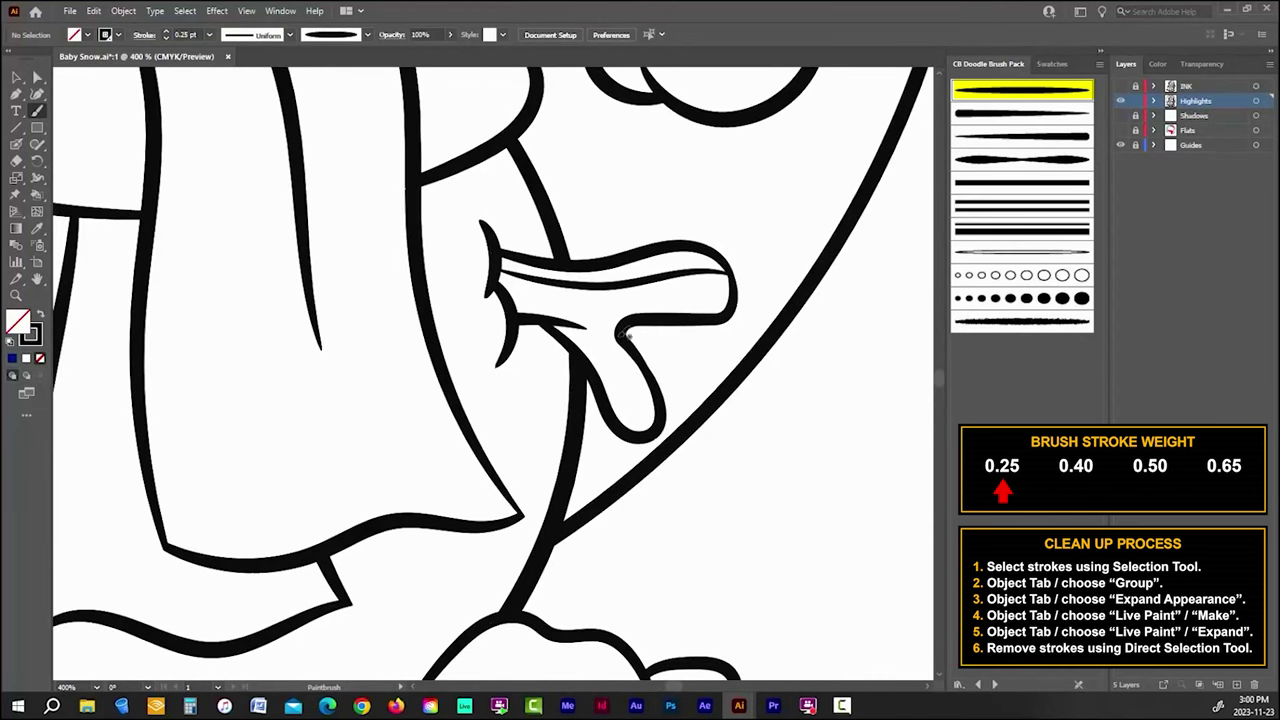
{"action": "left_click_drag", "start_coordinate": [625, 354], "coordinate": [648, 428]}
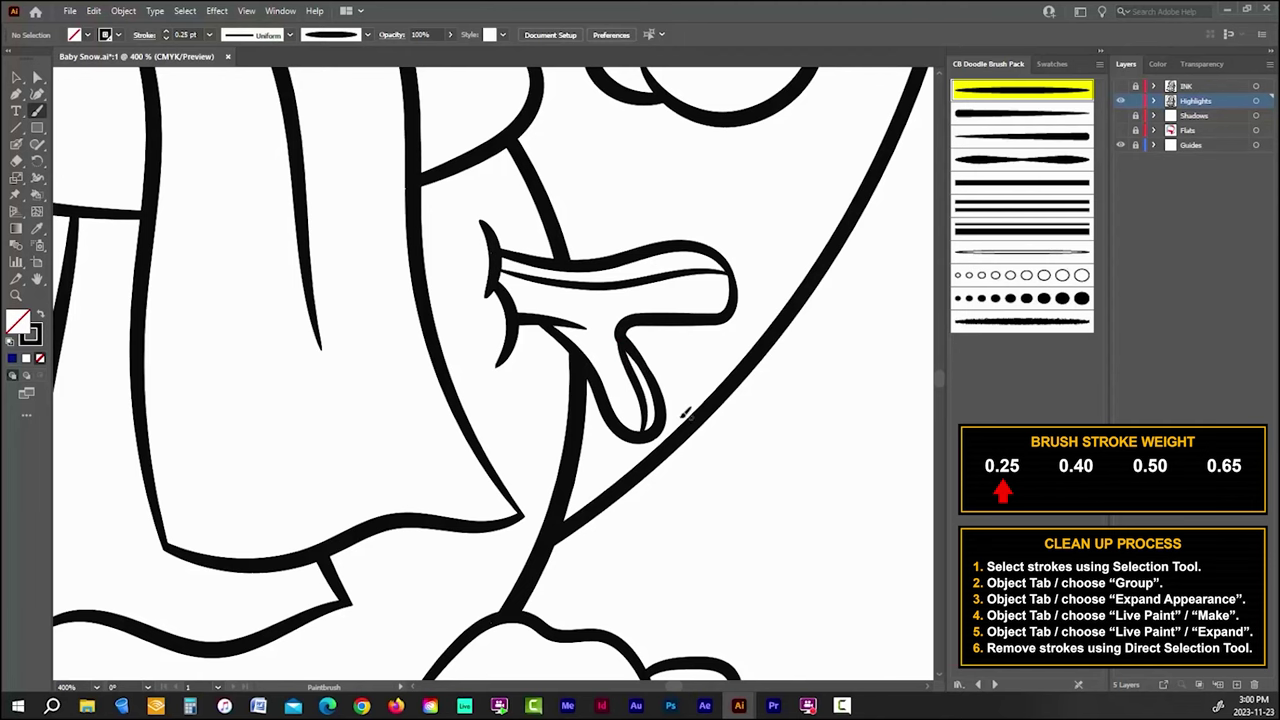
{"action": "scroll", "coordinate": [689, 381], "scroll_direction": "down", "scroll_amount": 5}
{"action": "scroll", "coordinate": [534, 391], "scroll_direction": "up", "scroll_amount": 4}
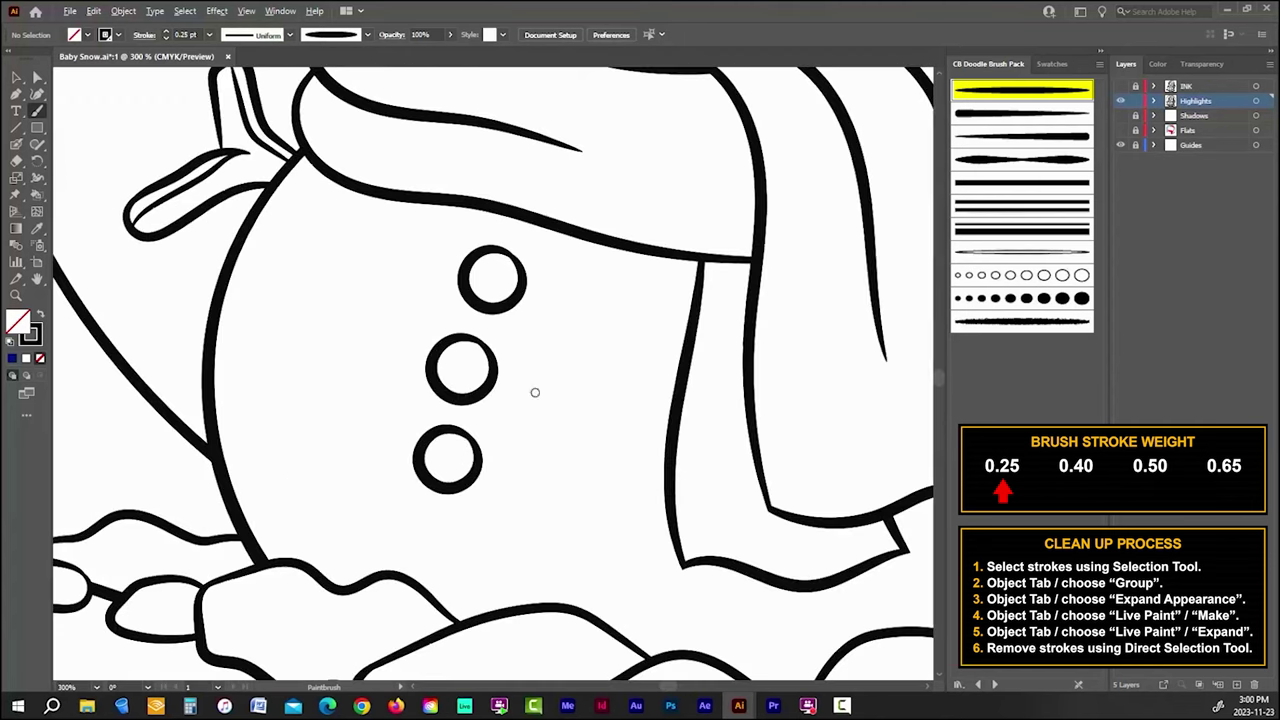
Step: Paint curved highlight boundary lines along the upper edge of each of the three round buttons
{"action": "scroll", "coordinate": [559, 349], "scroll_direction": "up", "scroll_amount": 1}
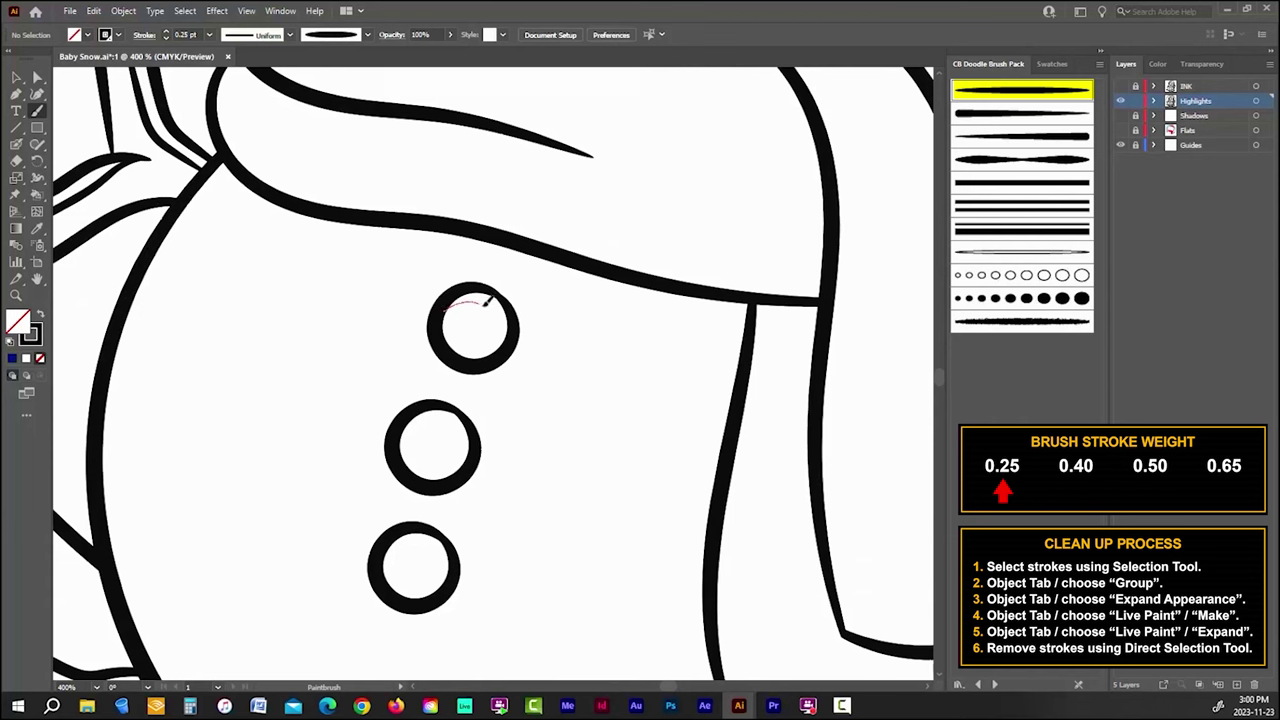
{"action": "left_click_drag", "start_coordinate": [510, 345], "coordinate": [516, 351]}
{"action": "left_click_drag", "start_coordinate": [401, 428], "coordinate": [437, 414]}
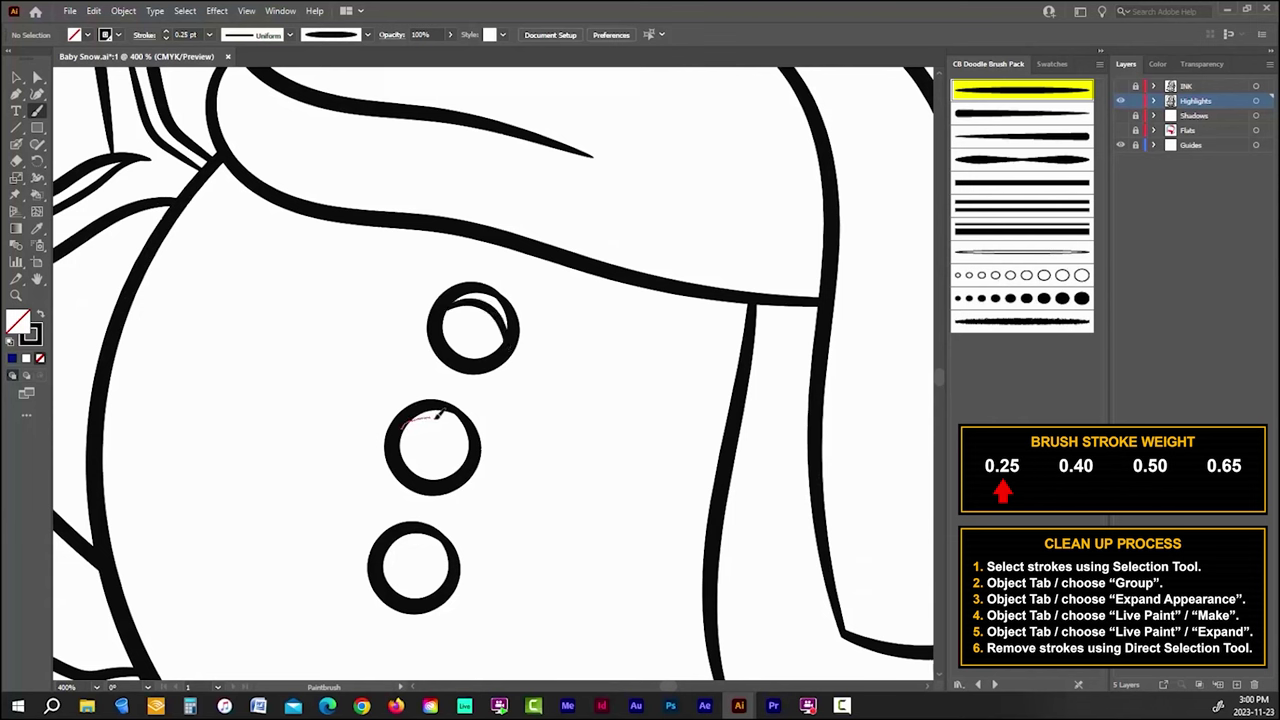
{"action": "left_click_drag", "start_coordinate": [474, 452], "coordinate": [476, 456]}
{"action": "mouse_move", "coordinate": [384, 558]}
{"action": "left_mouse_down"}
{"action": "mouse_move", "coordinate": [398, 534]}
{"action": "mouse_move", "coordinate": [440, 550]}
{"action": "mouse_move", "coordinate": [456, 578]}
{"action": "left_mouse_up"}
{"action": "scroll", "coordinate": [491, 533], "scroll_direction": "down", "scroll_amount": 5}
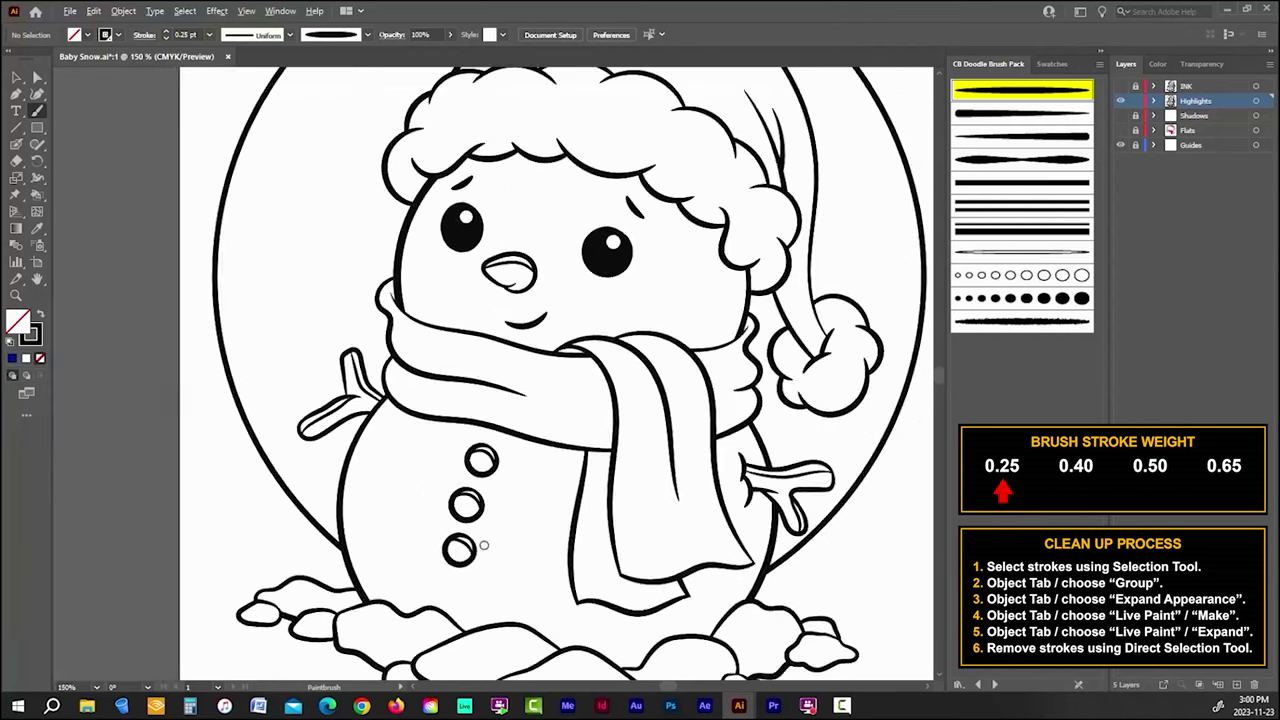
{"action": "scroll", "coordinate": [524, 550], "scroll_direction": "down", "scroll_amount": 1}
Step: Select all the line work on the Highlights layer and make it a Live Paint group
{"action": "key", "text": "v"}
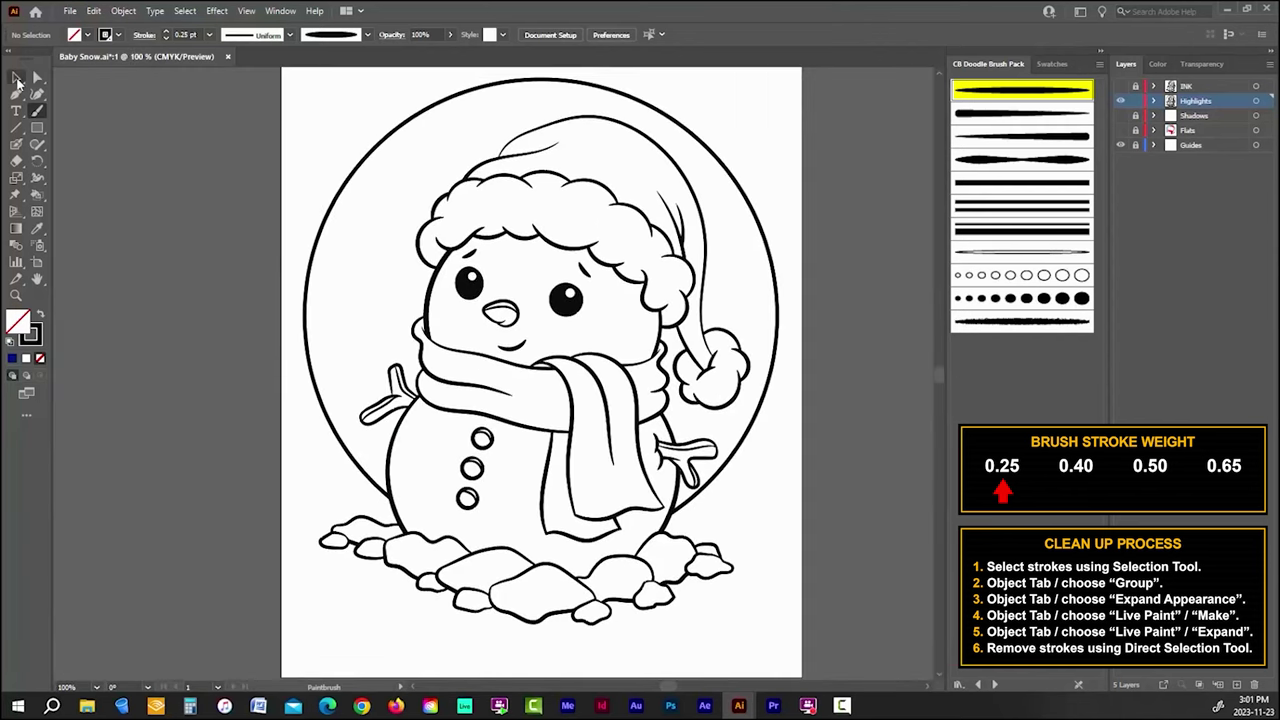
{"action": "key", "text": "ctrl+a"}
{"action": "left_click", "coordinate": [246, 11]}
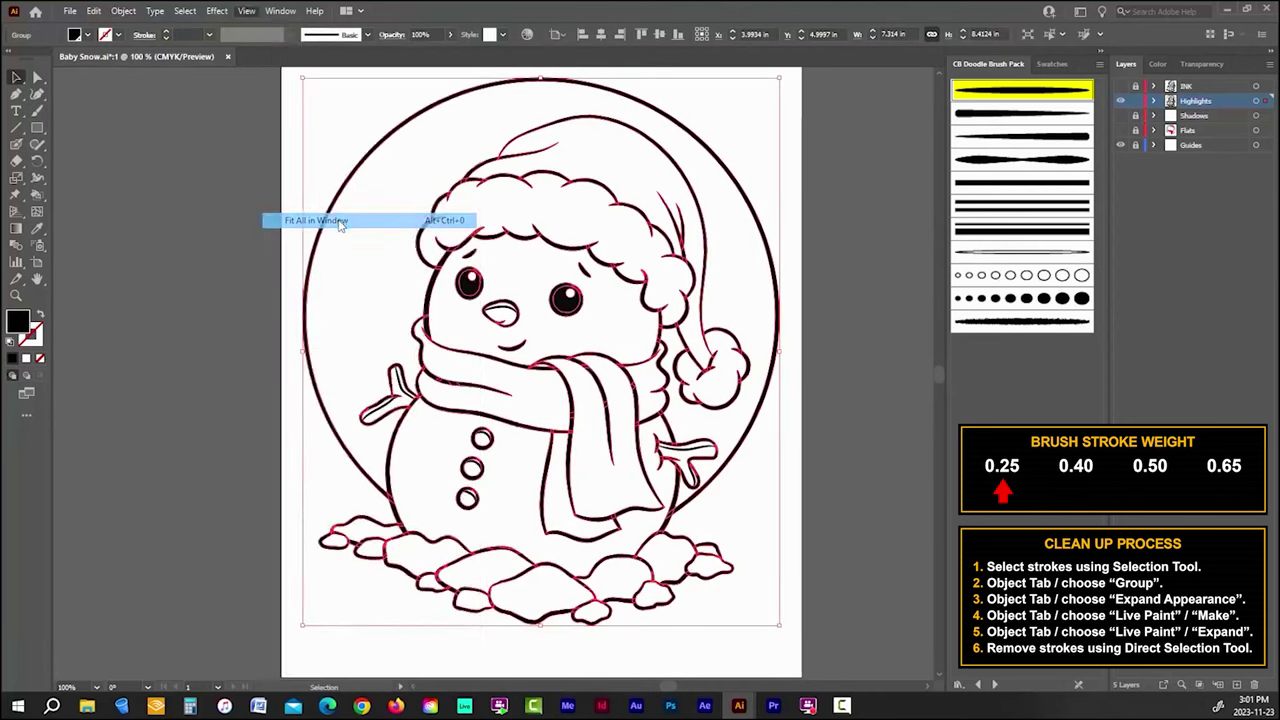
{"action": "left_click", "coordinate": [123, 11]}
{"action": "mouse_move", "coordinate": [250, 452]}
{"action": "left_click", "coordinate": [333, 455]}
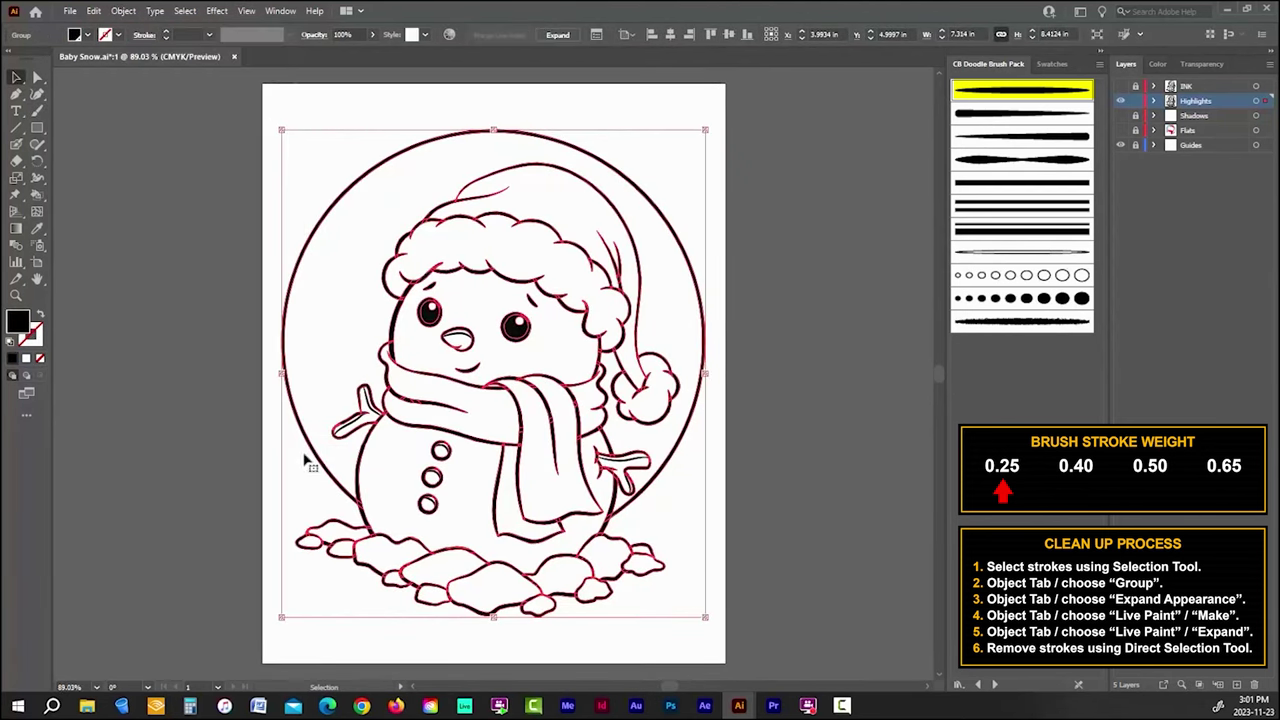
Step: Select all the artwork again, combine it into one Live Paint group and expand it into plain shapes
{"action": "left_click", "coordinate": [194, 202]}
{"action": "key", "text": "ctrl+a"}
{"action": "left_click", "coordinate": [122, 11]}
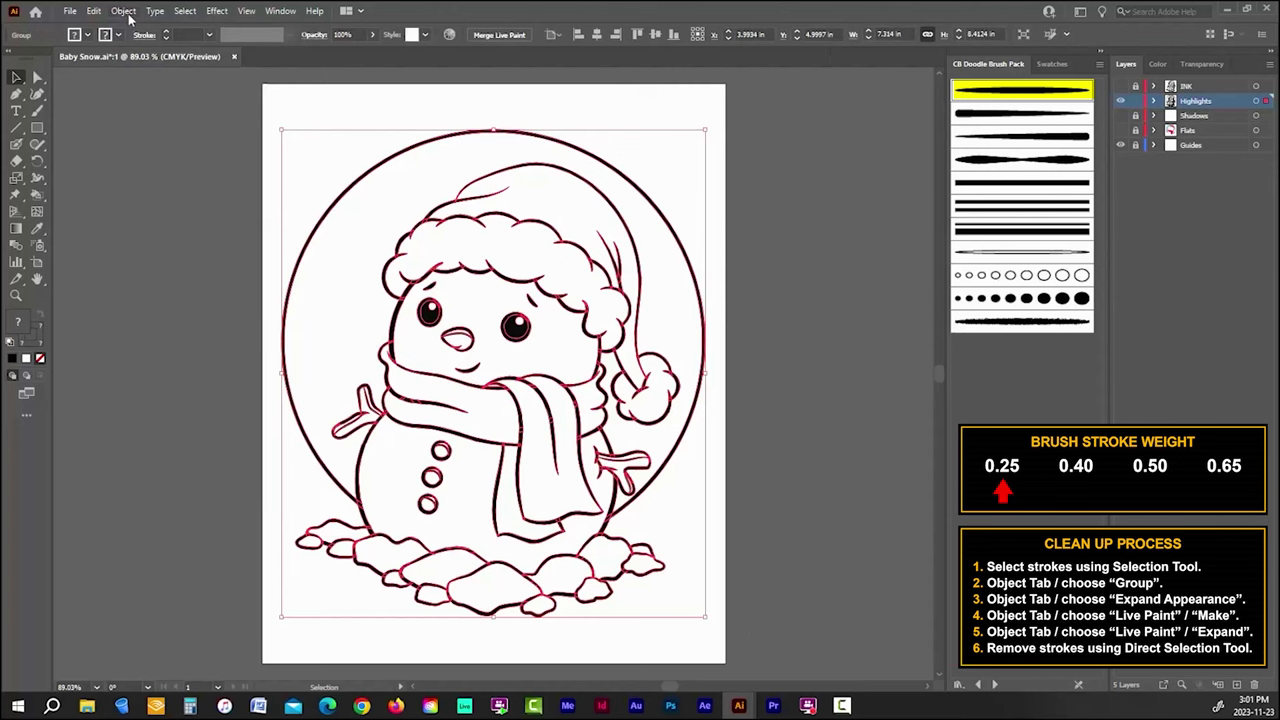
{"action": "left_click", "coordinate": [122, 11]}
{"action": "mouse_move", "coordinate": [200, 452]}
{"action": "left_click", "coordinate": [333, 452]}
{"action": "left_click", "coordinate": [122, 11]}
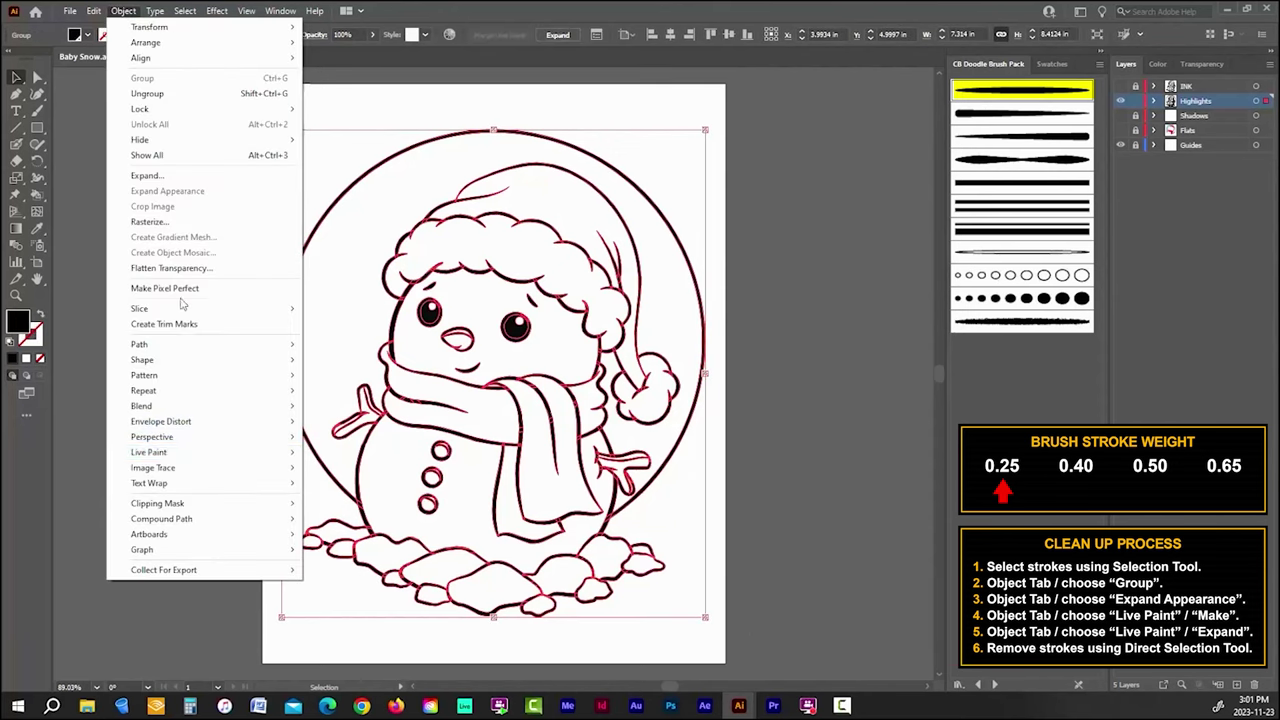
{"action": "left_click", "coordinate": [343, 480]}
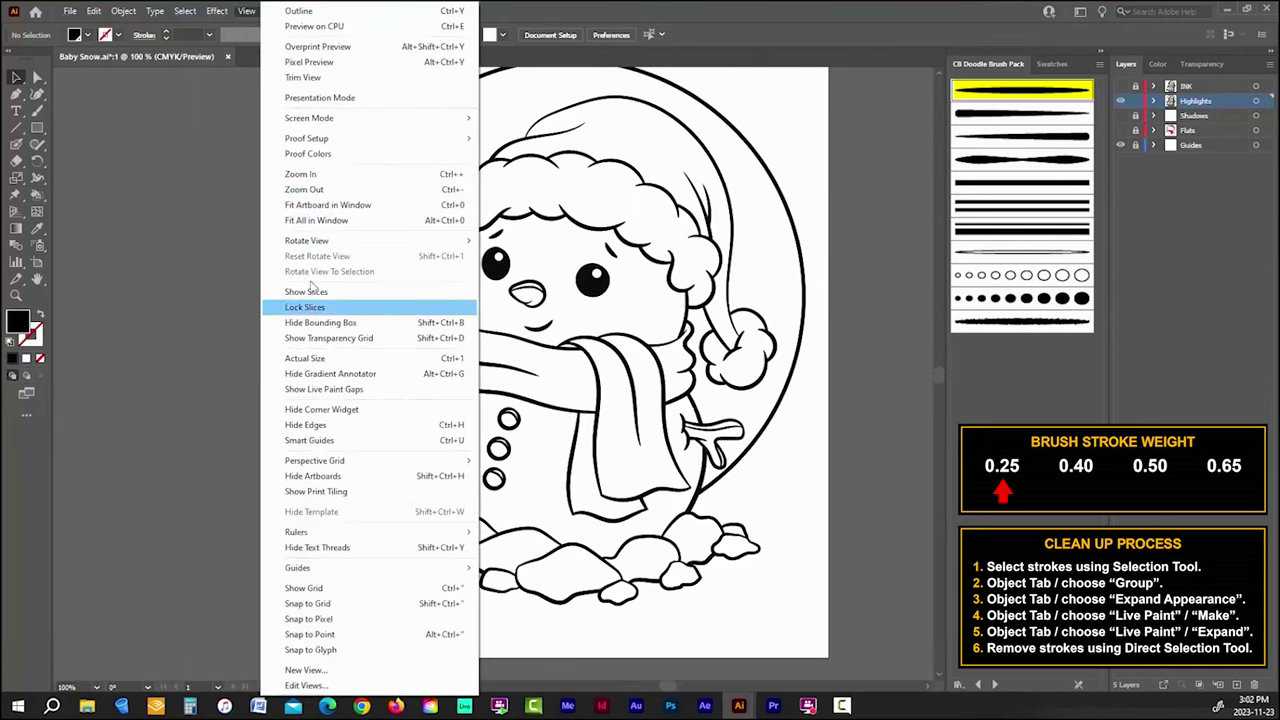
Step: Make the cleaned-up Highlights line art a Live Paint group so its enclosed areas can be filled, and deselect it
{"action": "left_click", "coordinate": [325, 205]}
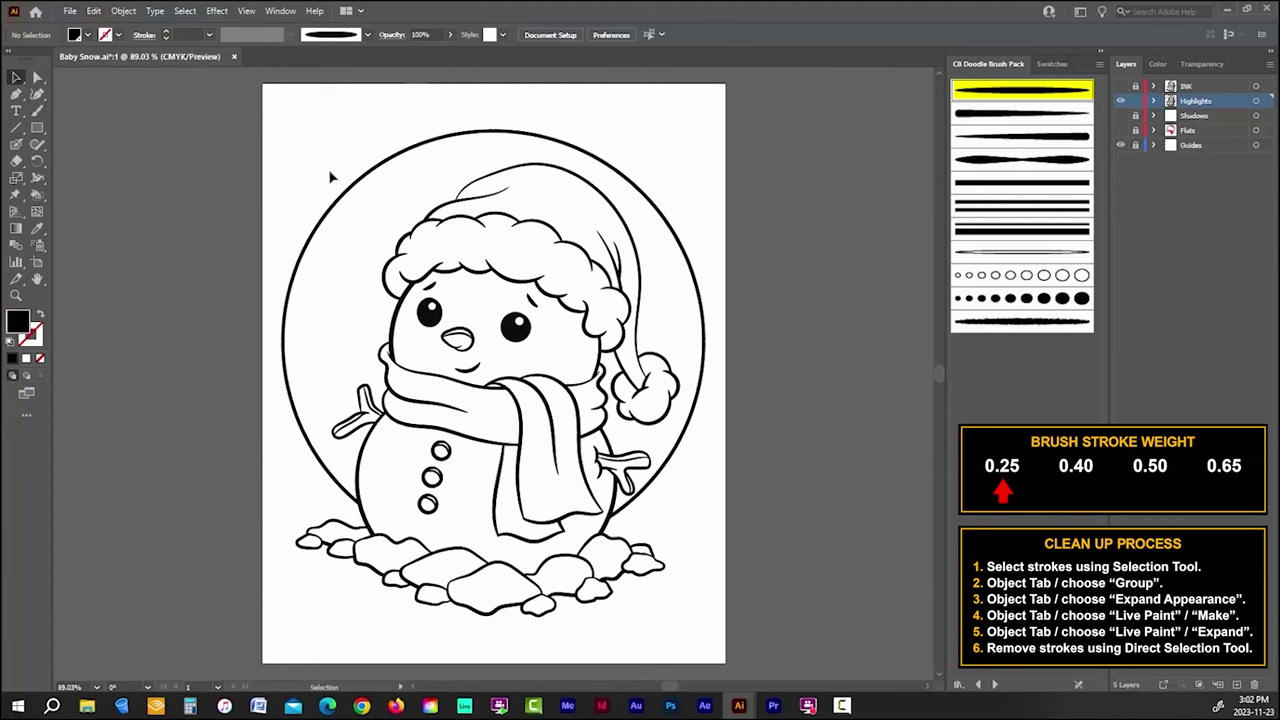
{"action": "key", "text": "ctrl+a"}
{"action": "left_click", "coordinate": [123, 10]}
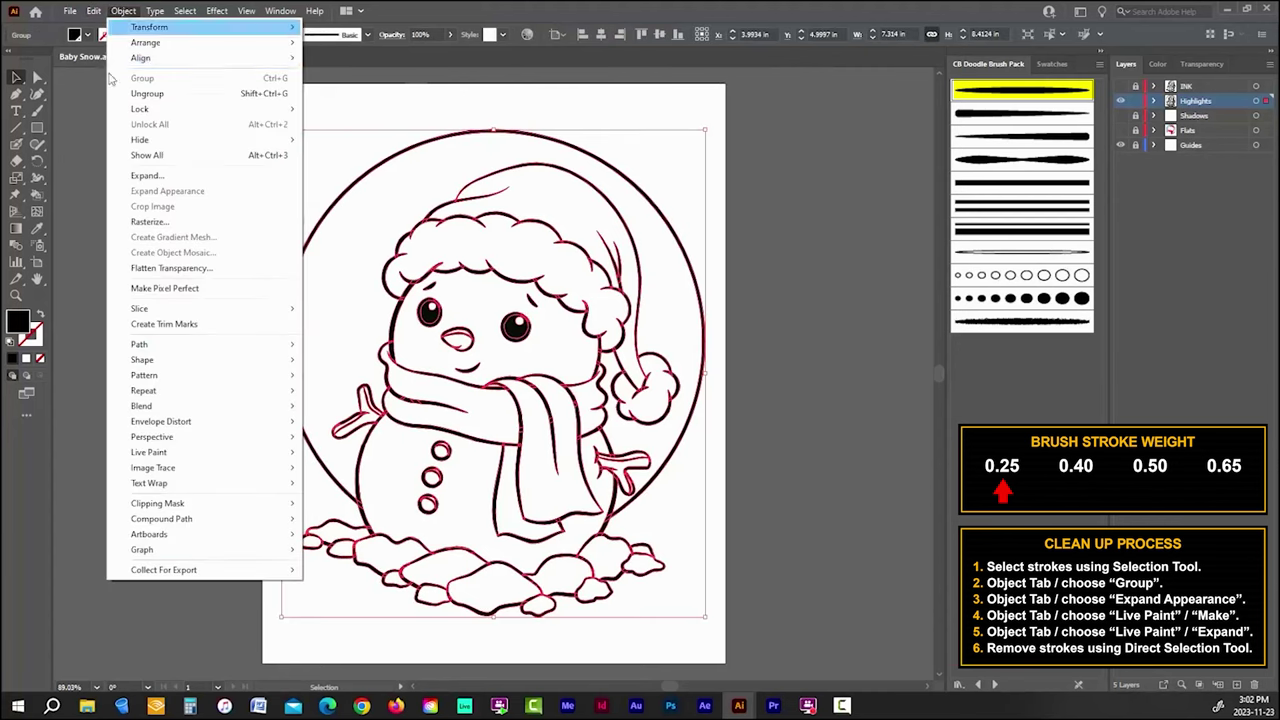
{"action": "mouse_move", "coordinate": [160, 452]}
{"action": "left_click", "coordinate": [330, 451]}
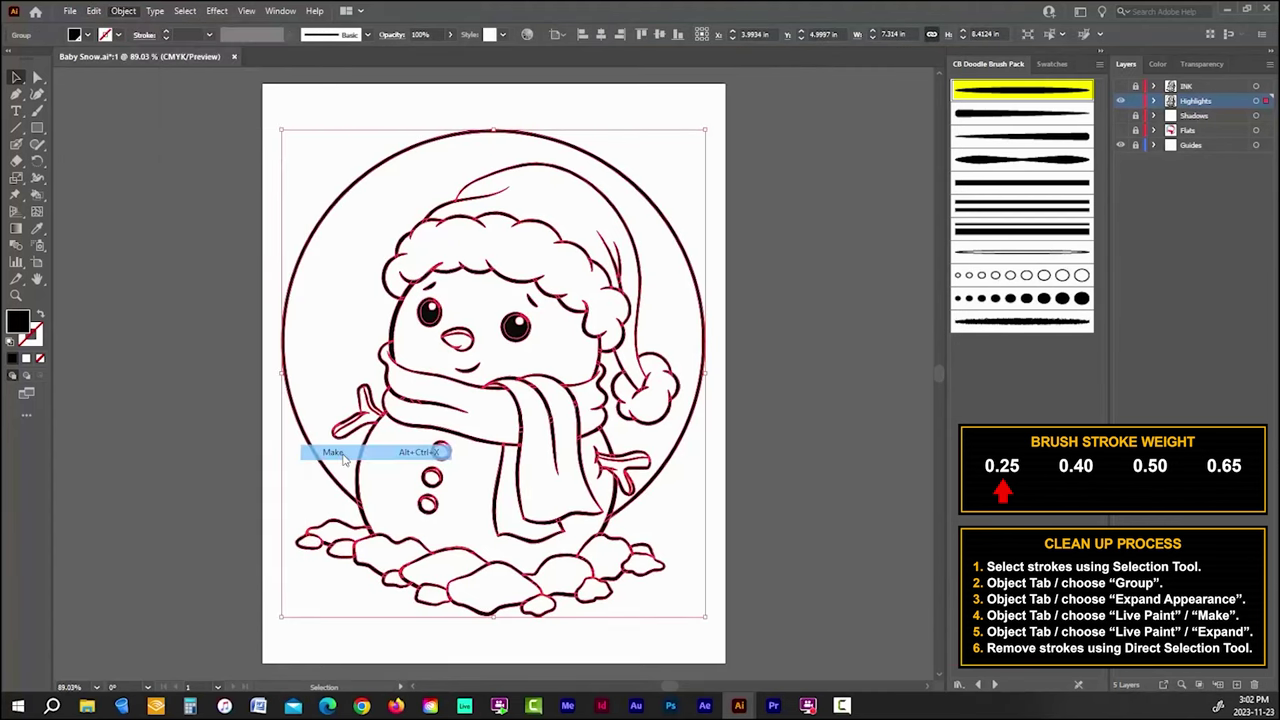
{"action": "left_click", "coordinate": [168, 346]}
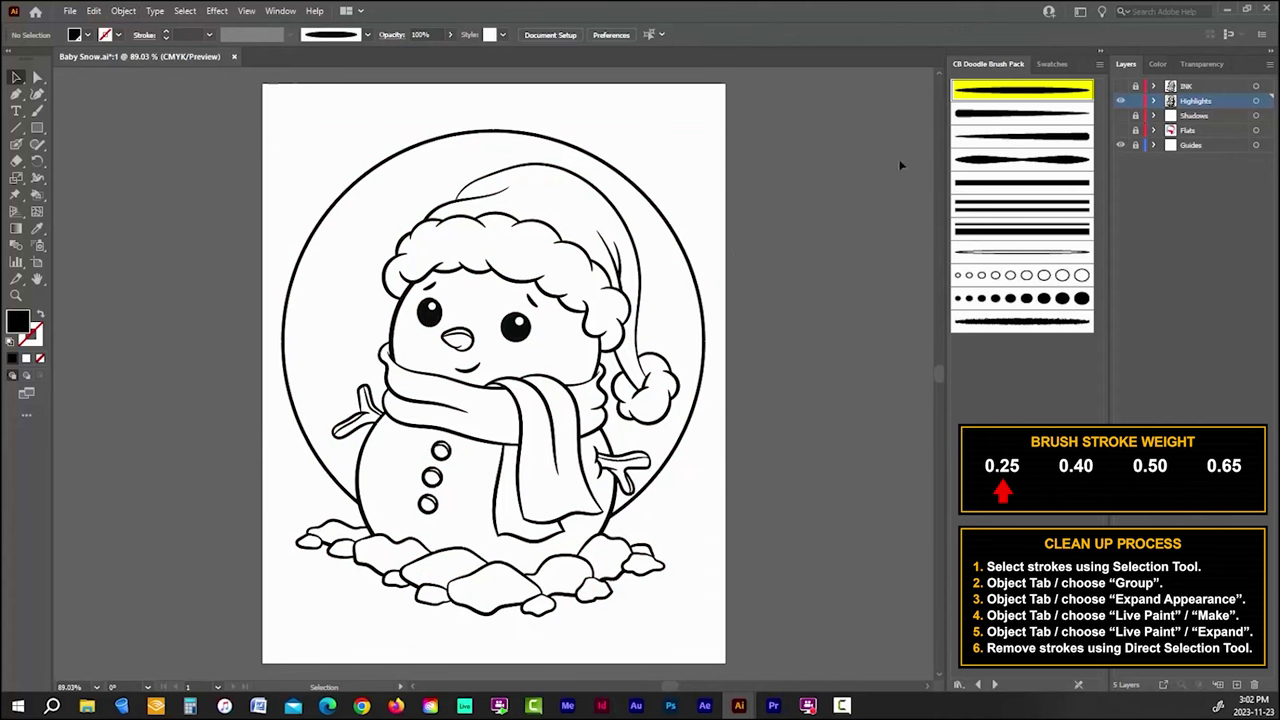
Step: Fill the highlight areas of the nose and both stick arms with PANTONE 130 C using the Live Paint Bucket
{"action": "left_click", "coordinate": [1052, 64]}
{"action": "left_click", "coordinate": [1006, 250]}
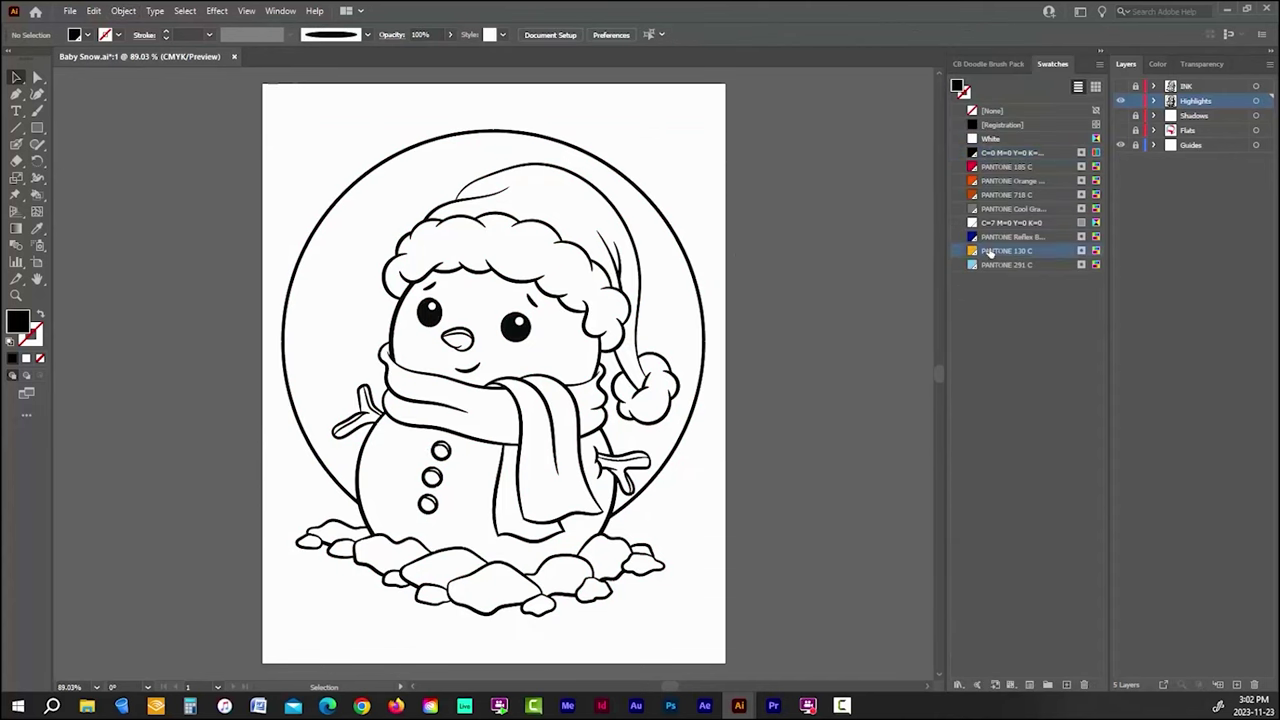
{"action": "left_click", "coordinate": [37, 194]}
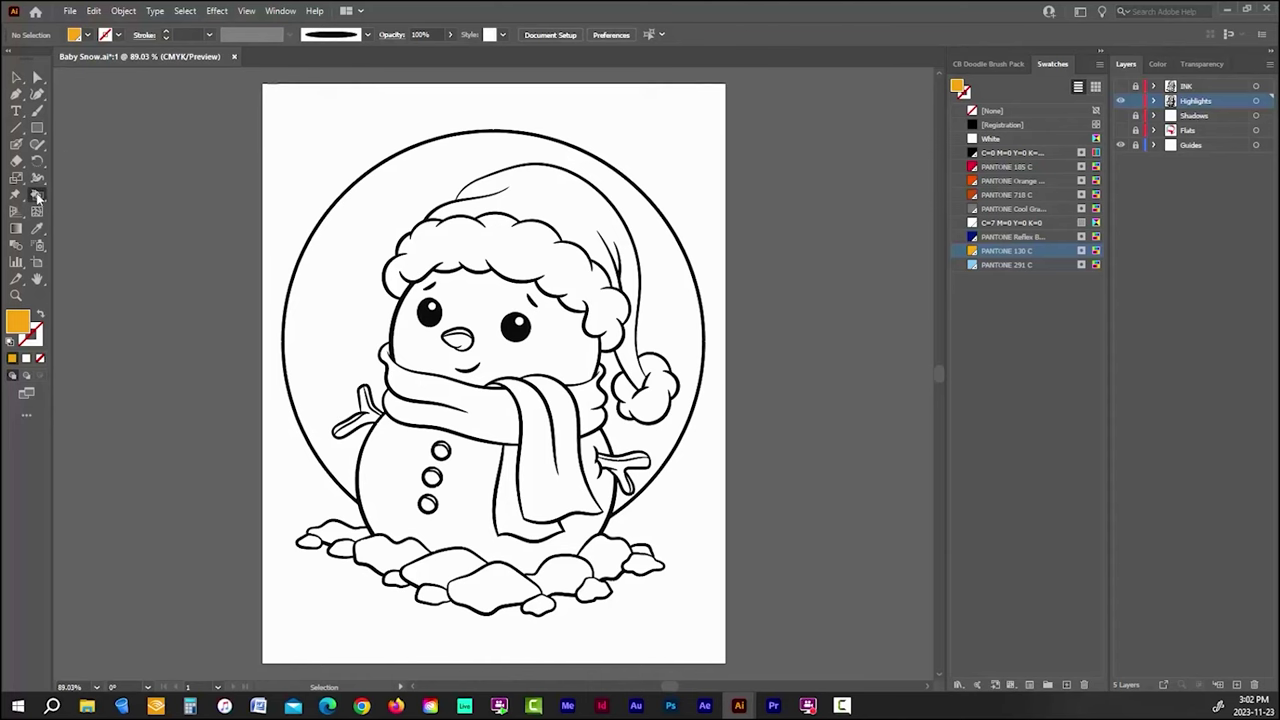
{"action": "left_click", "coordinate": [466, 340]}
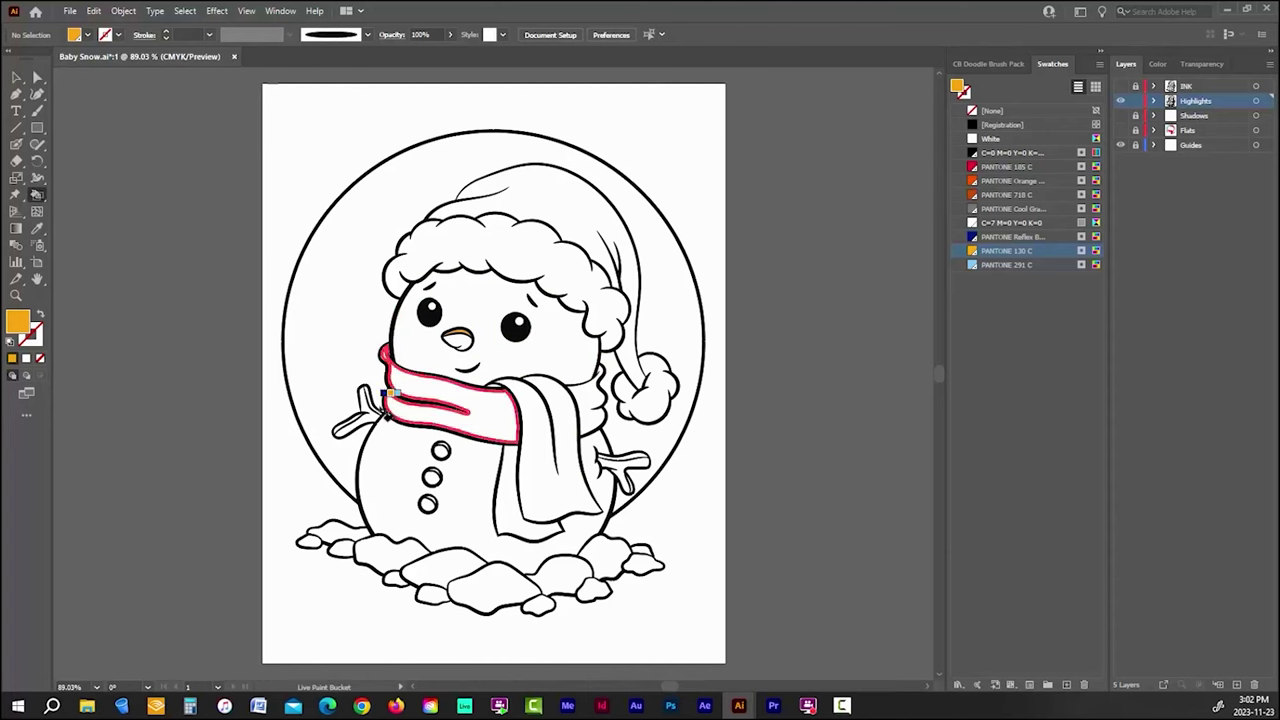
{"action": "left_click", "coordinate": [355, 412]}
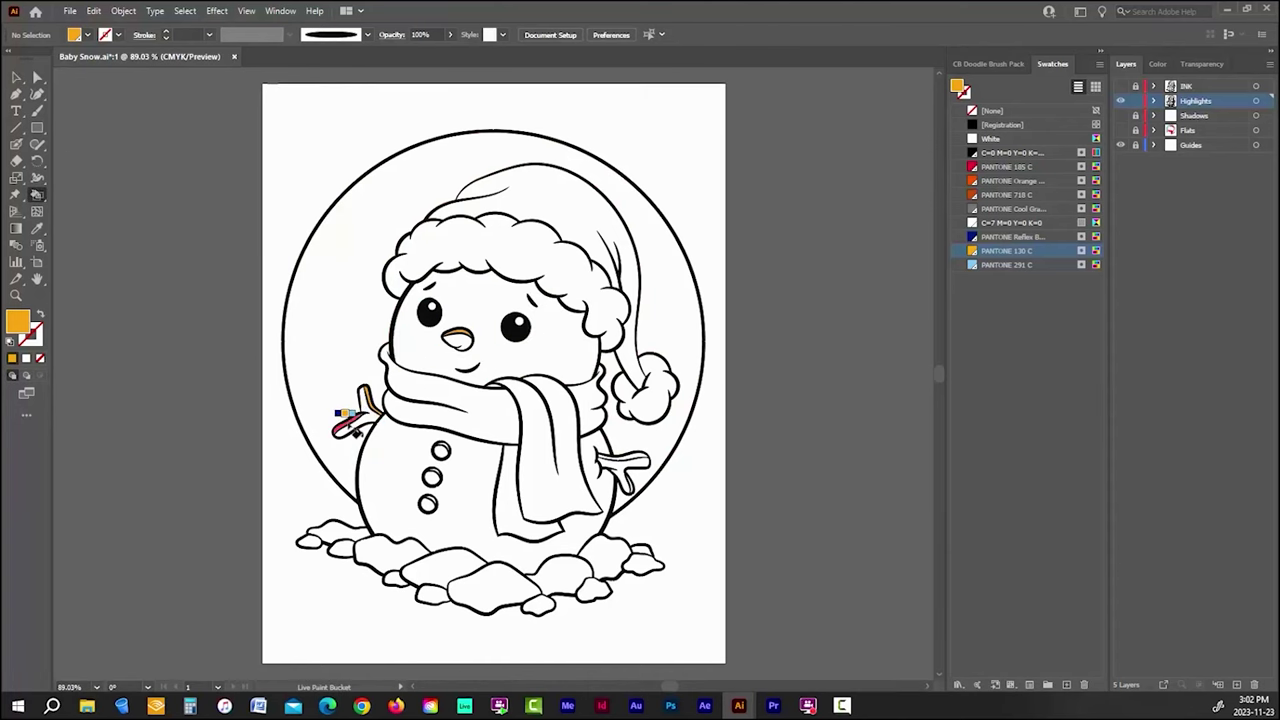
{"action": "left_click", "coordinate": [634, 466]}
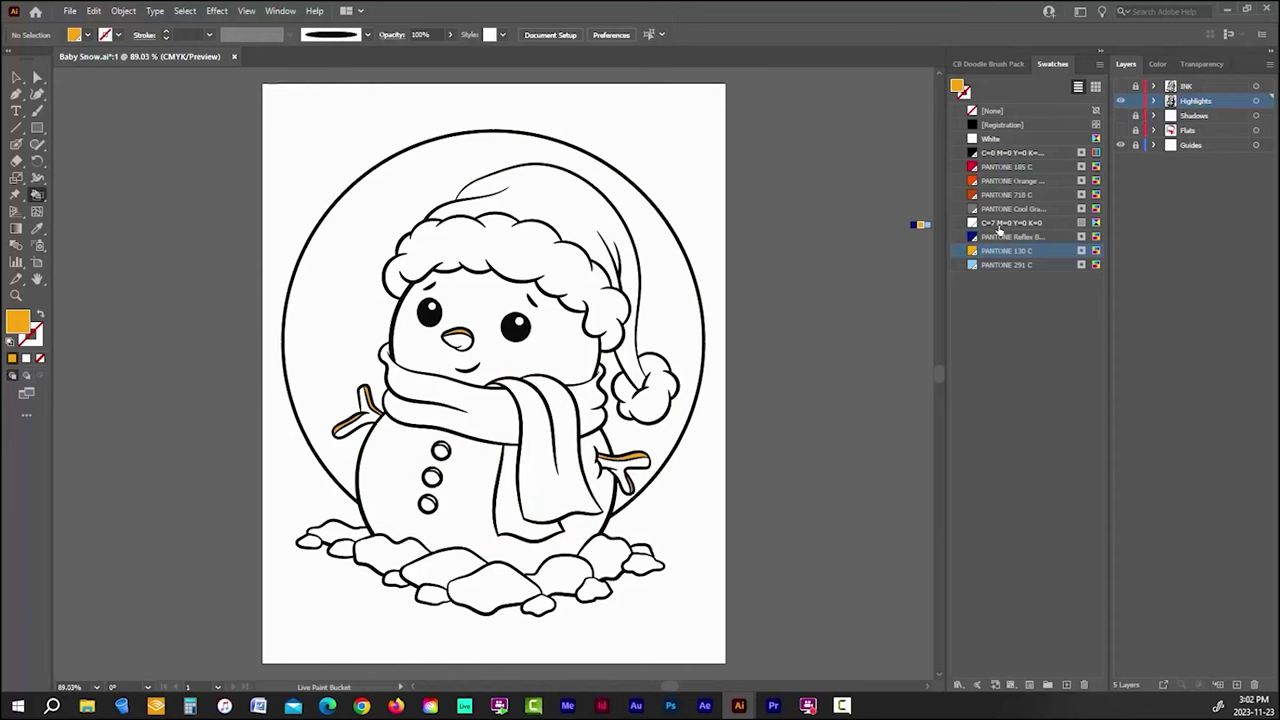
Step: Fill the highlight areas of the three buttons with White using the Live Paint Bucket
{"action": "left_click", "coordinate": [1001, 139]}
{"action": "scroll", "coordinate": [430, 470], "scroll_direction": "up", "scroll_amount": 5}
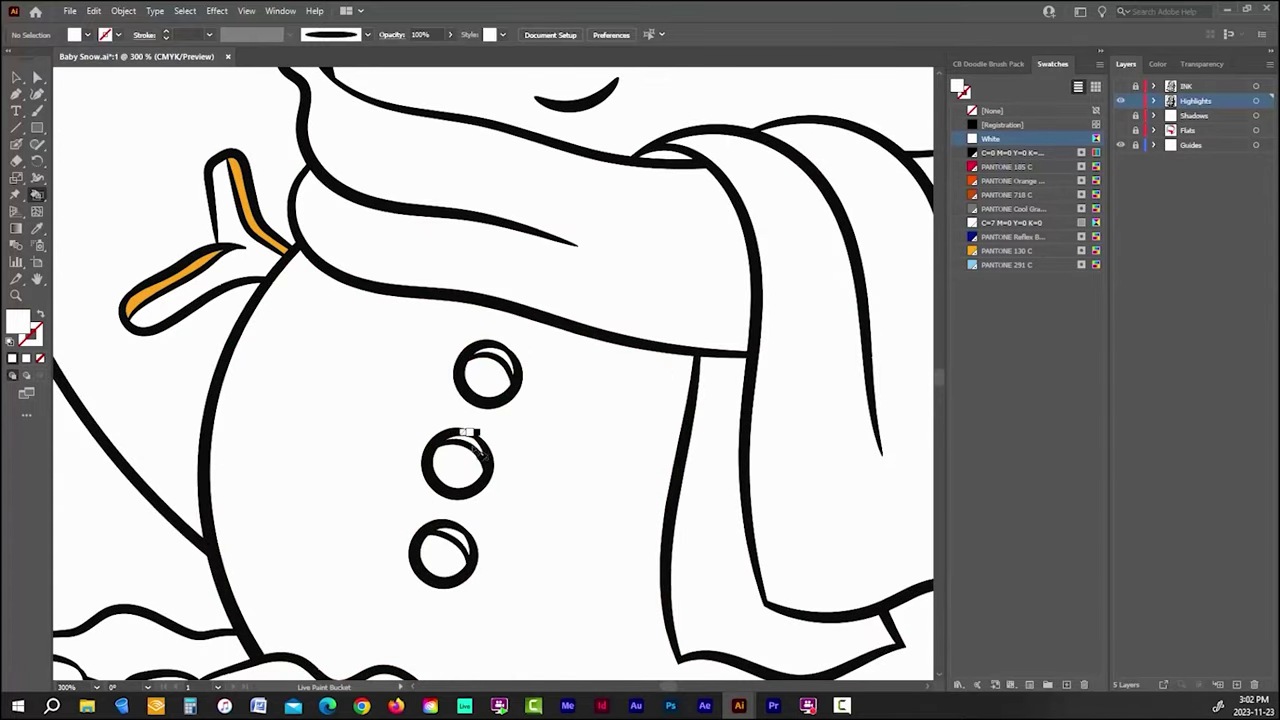
{"action": "key", "text": "ctrl+1"}
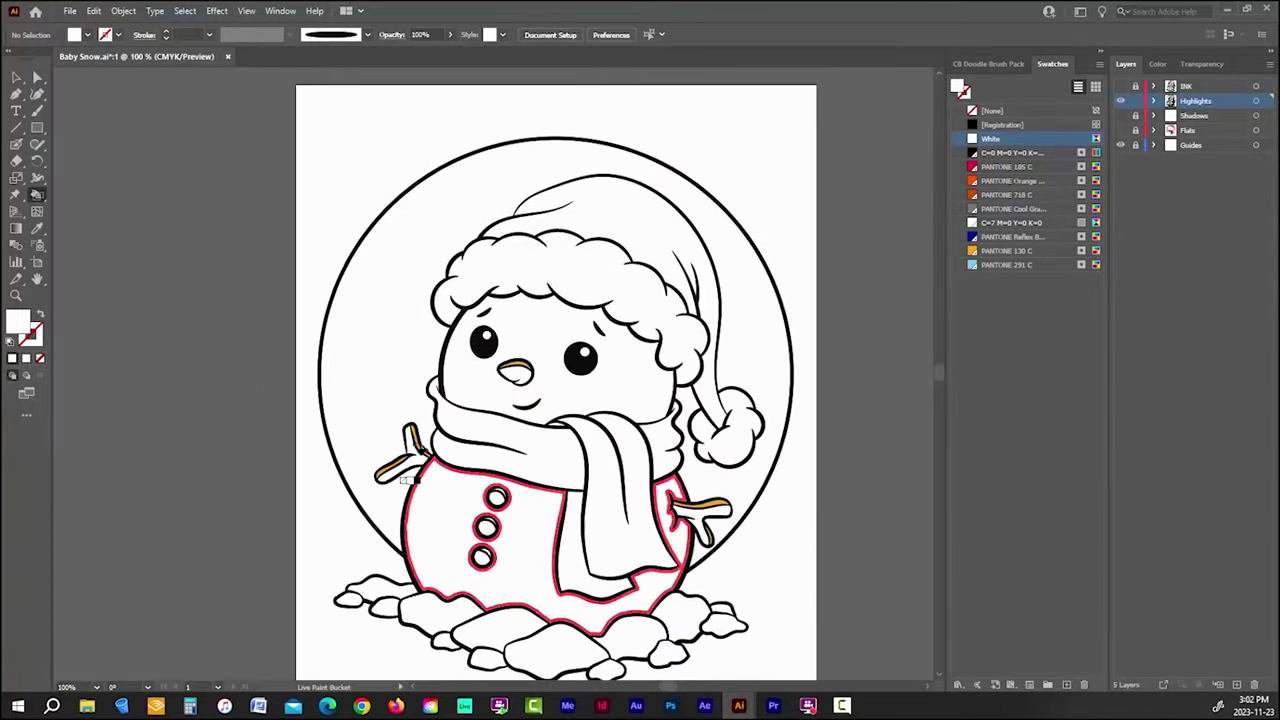
Step: Select the painted Live Paint artwork and expand it into separate fills and outlines
{"action": "left_click", "coordinate": [16, 77]}
{"action": "left_click", "coordinate": [1005, 250]}
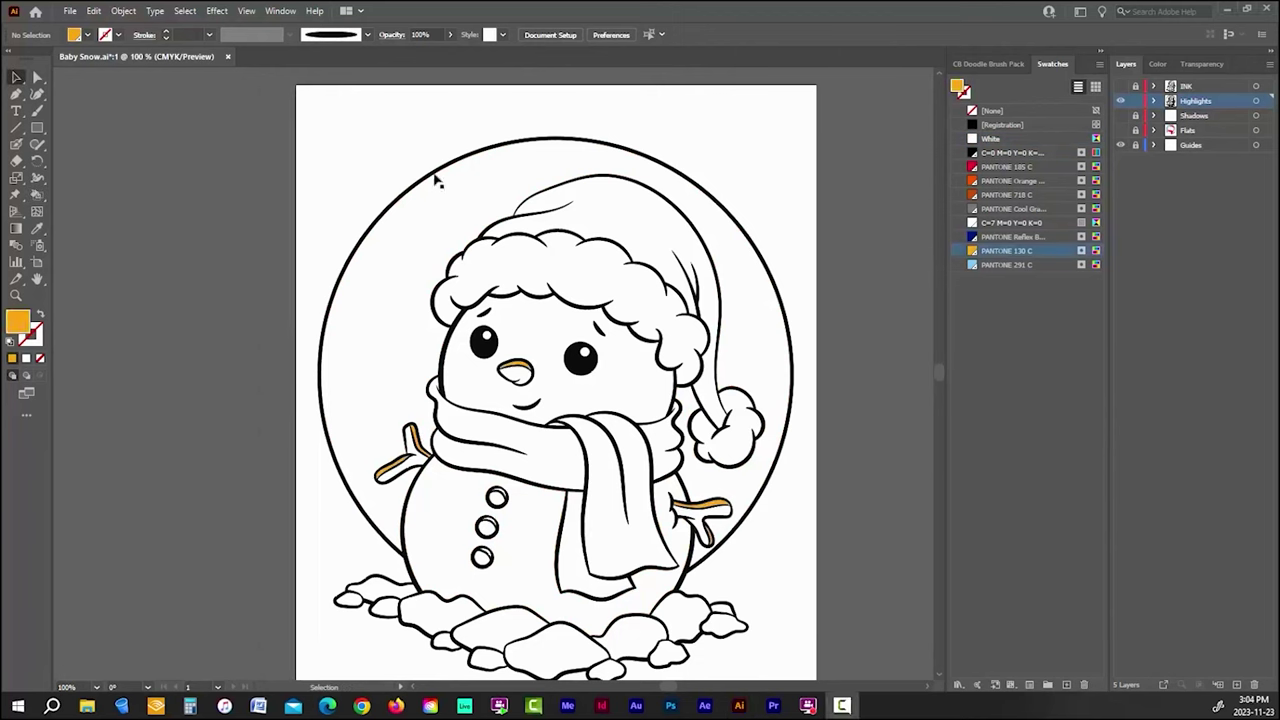
{"action": "left_click_drag", "start_coordinate": [434, 177], "coordinate": [320, 163]}
{"action": "left_click", "coordinate": [123, 11]}
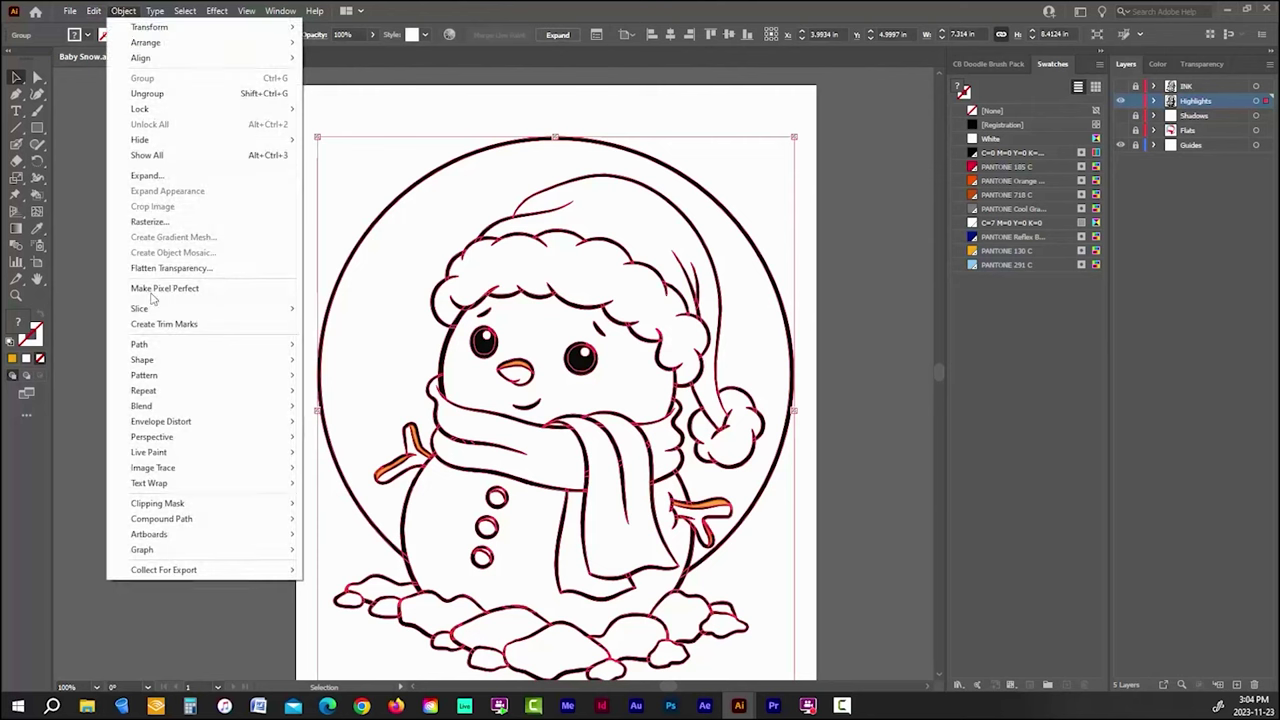
{"action": "mouse_move", "coordinate": [148, 455]}
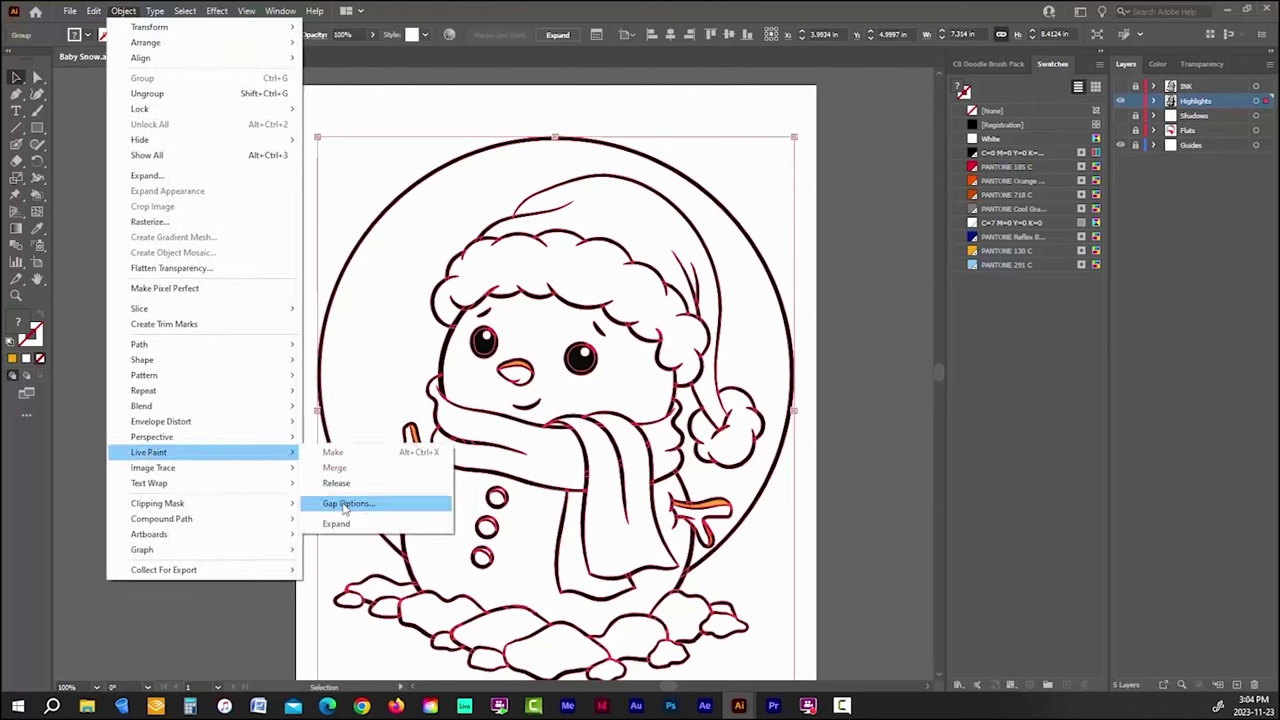
{"action": "left_click", "coordinate": [340, 526]}
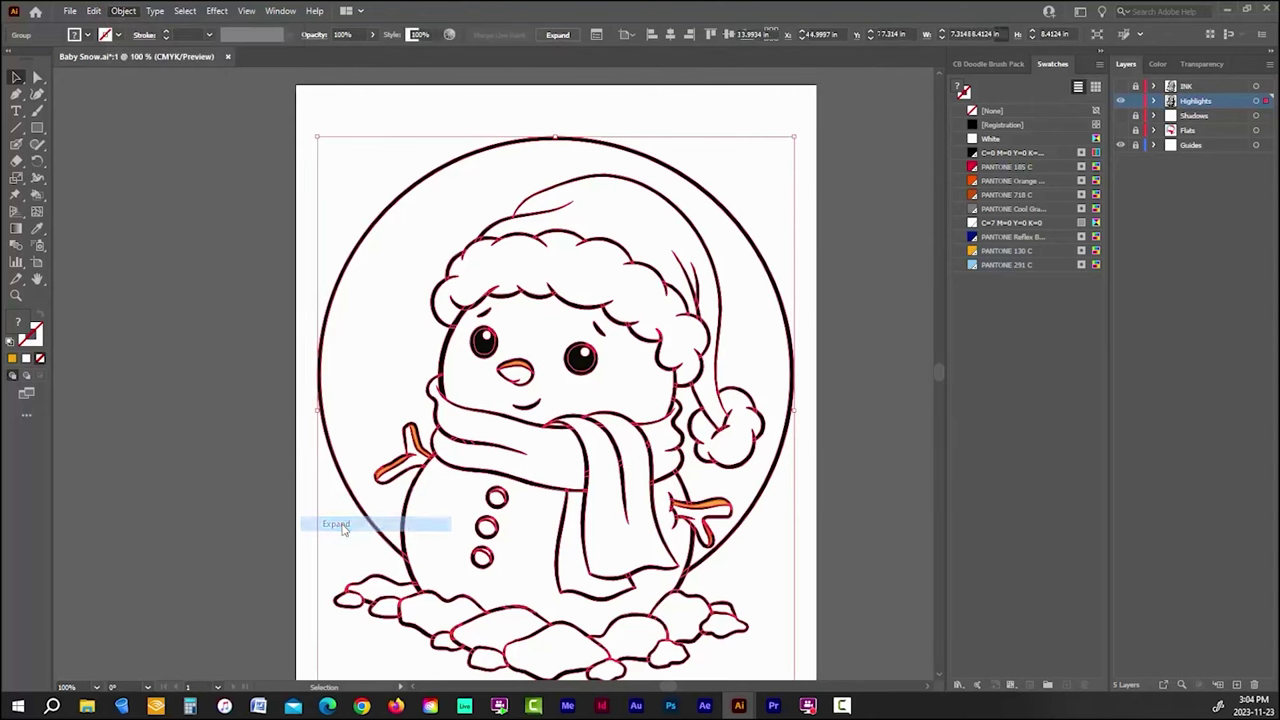
{"action": "left_click", "coordinate": [205, 200]}
Step: Select every black outline sharing the background circle's fill and stroke on the Highlights layer and delete them
{"action": "left_click", "coordinate": [436, 180]}
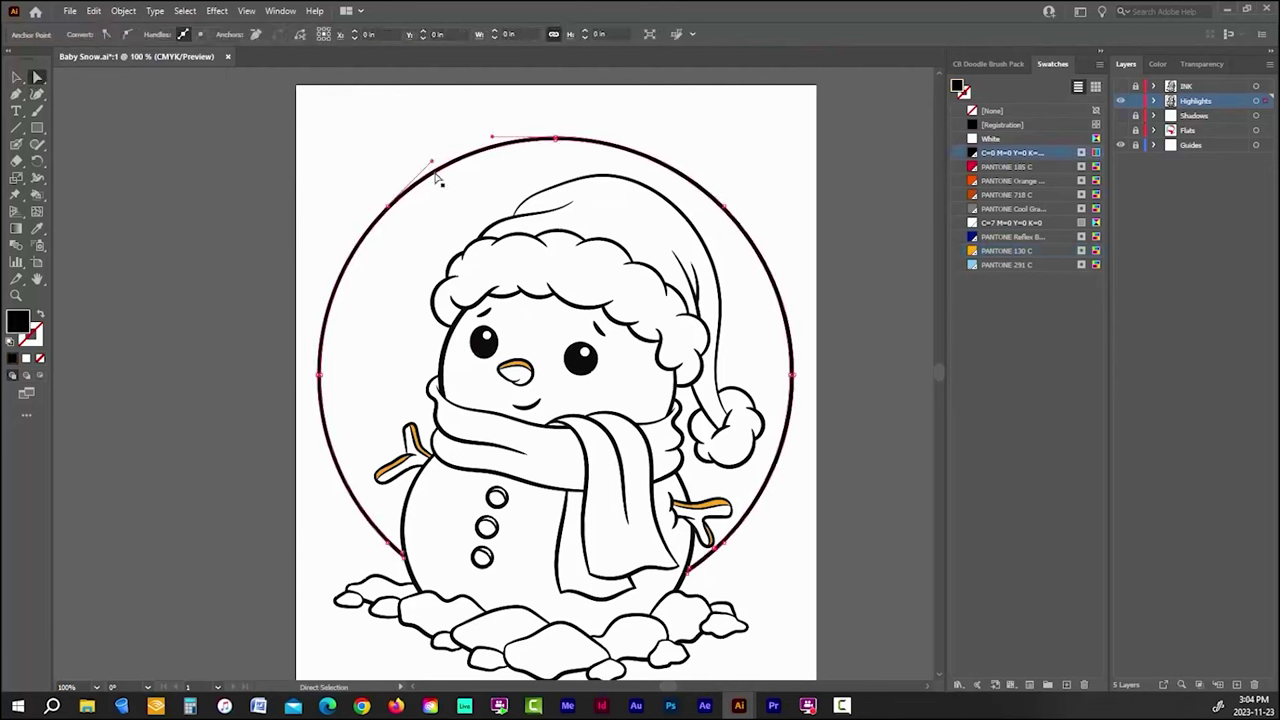
{"action": "left_click", "coordinate": [184, 11]}
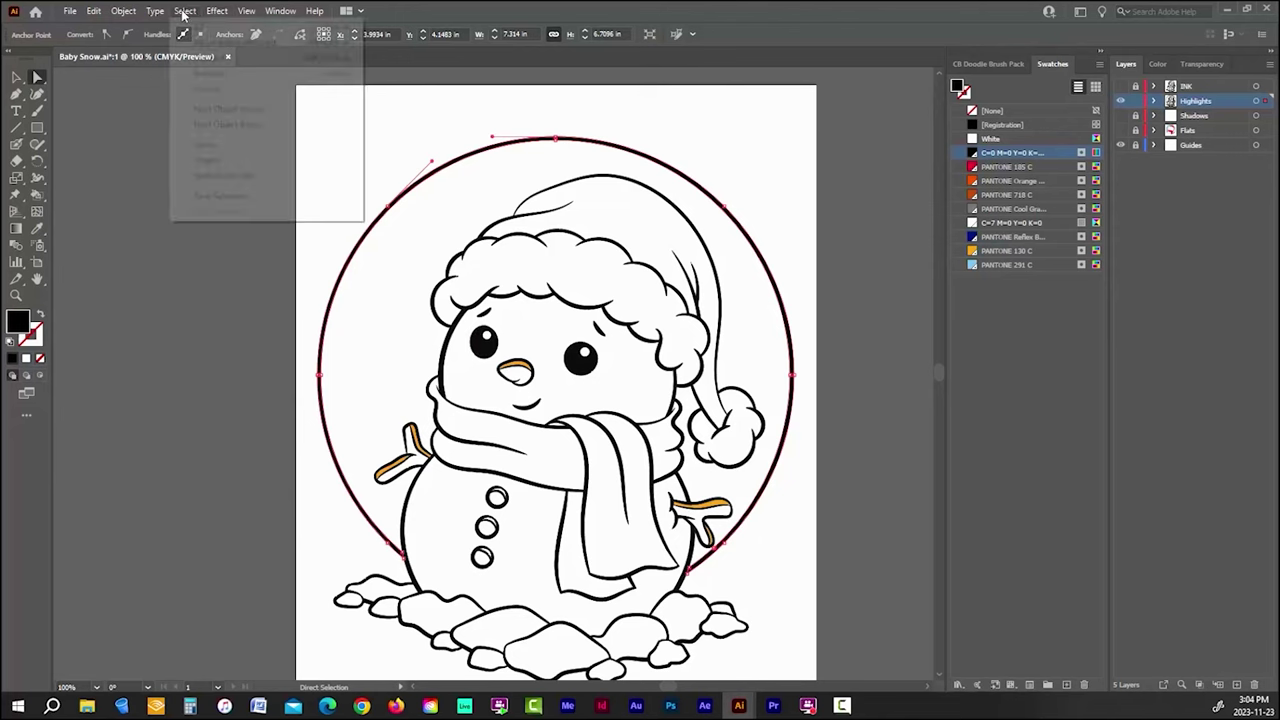
{"action": "mouse_move", "coordinate": [266, 145]}
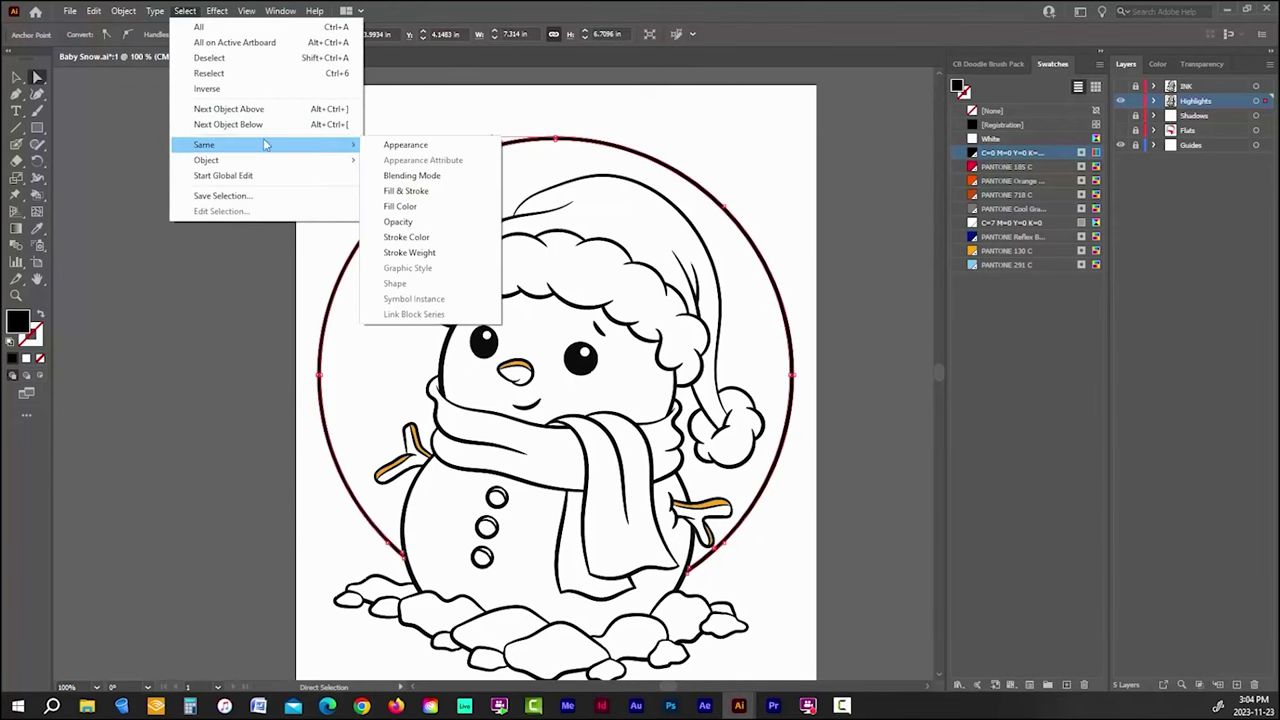
{"action": "left_click", "coordinate": [410, 191]}
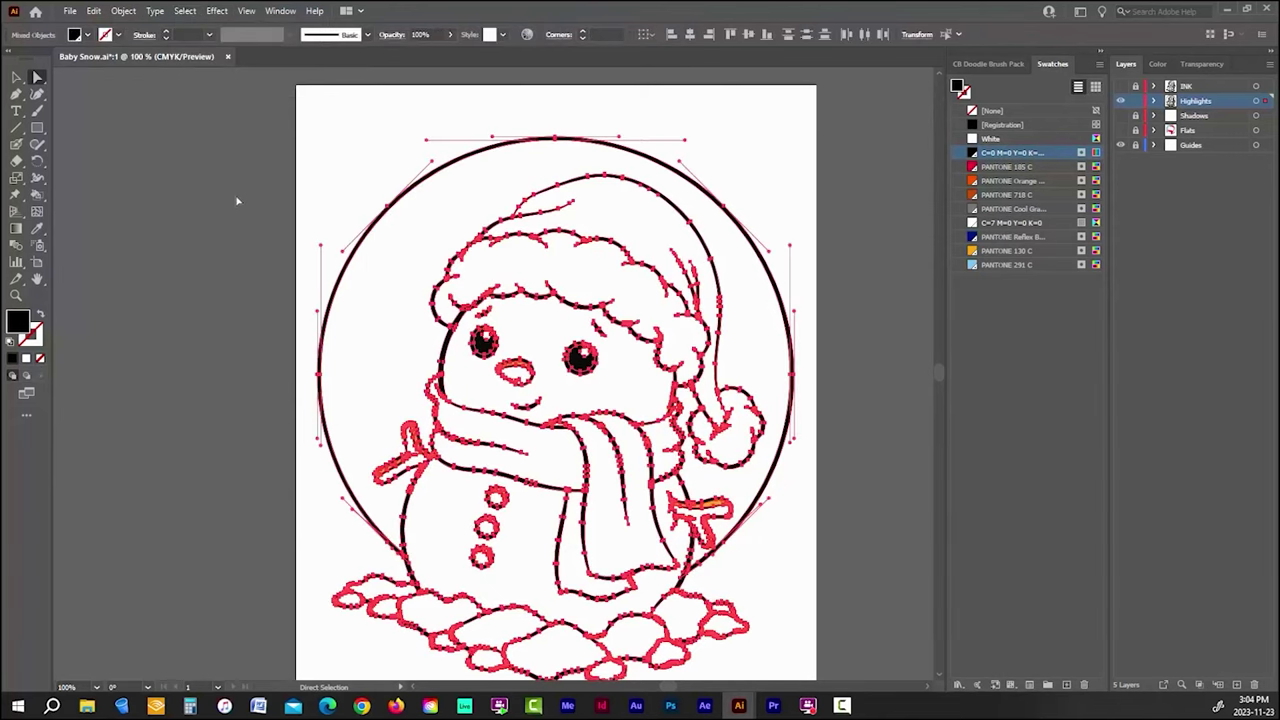
{"action": "key", "text": "Delete"}
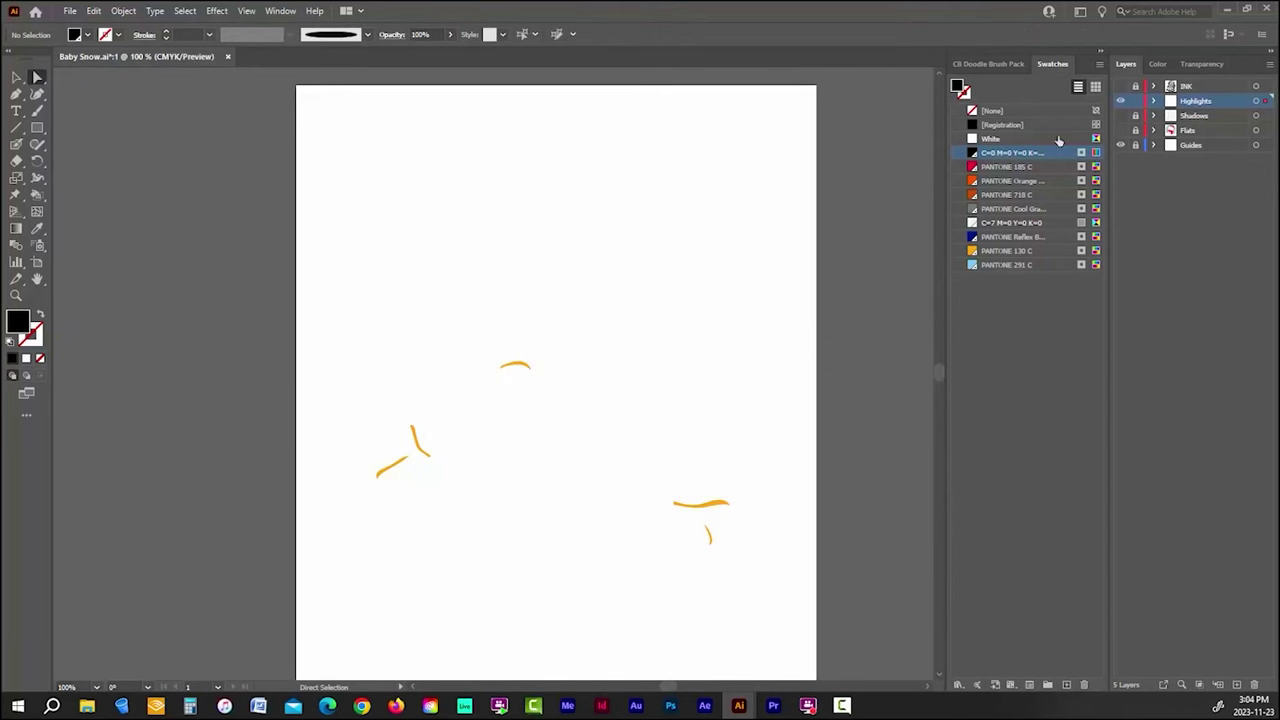
Step: Make the Flats, Shadows and INK layers visible, lock the Highlights layer and leave everything deselected
{"action": "left_click", "coordinate": [1121, 132]}
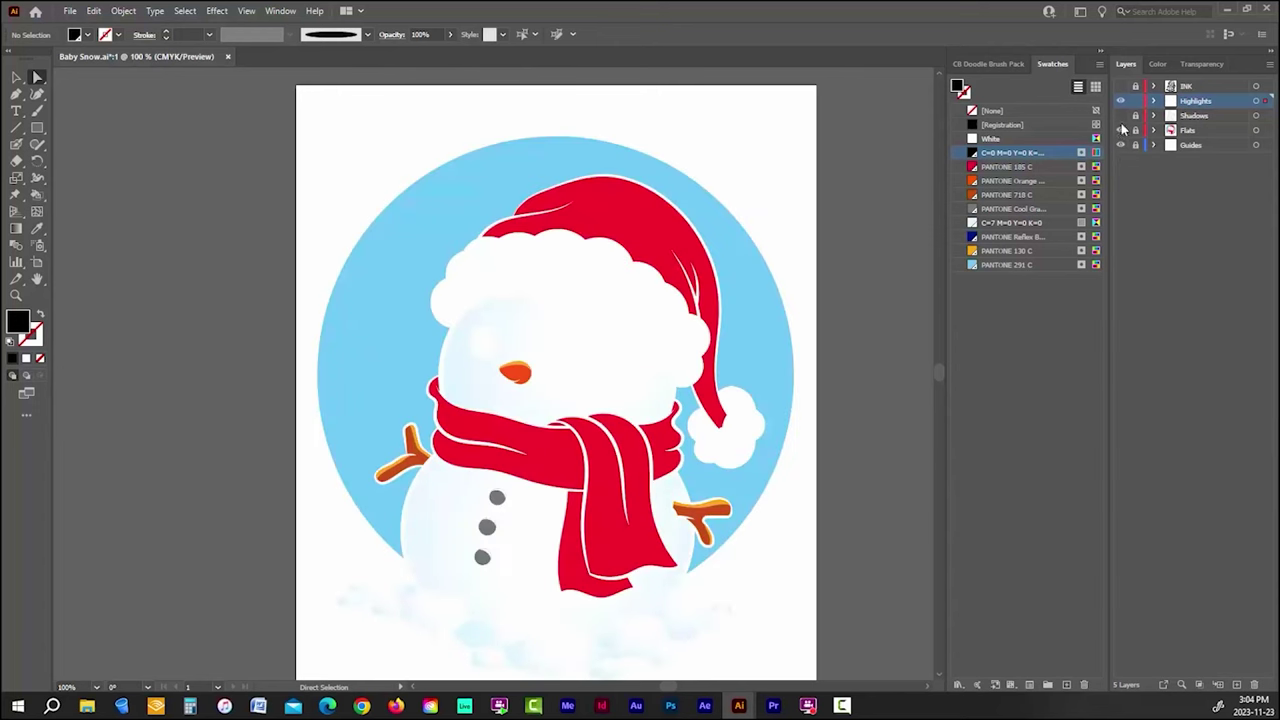
{"action": "left_click", "coordinate": [1121, 116]}
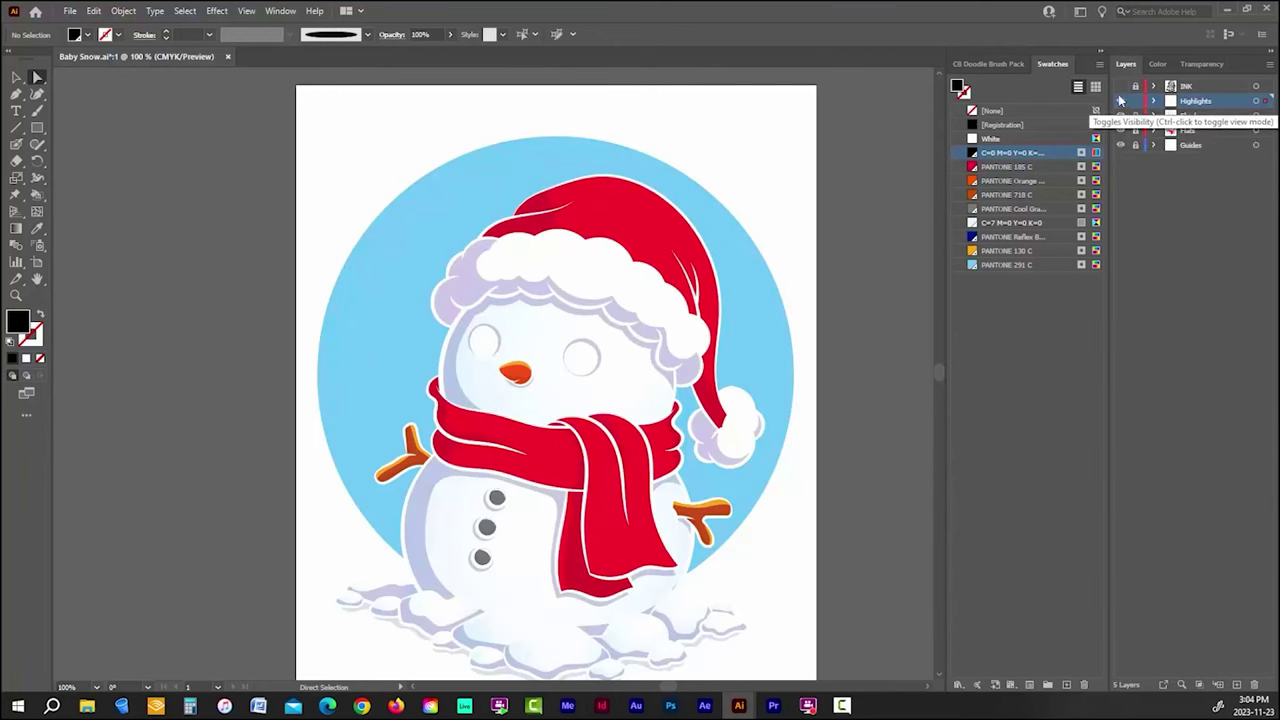
{"action": "left_click", "coordinate": [246, 10]}
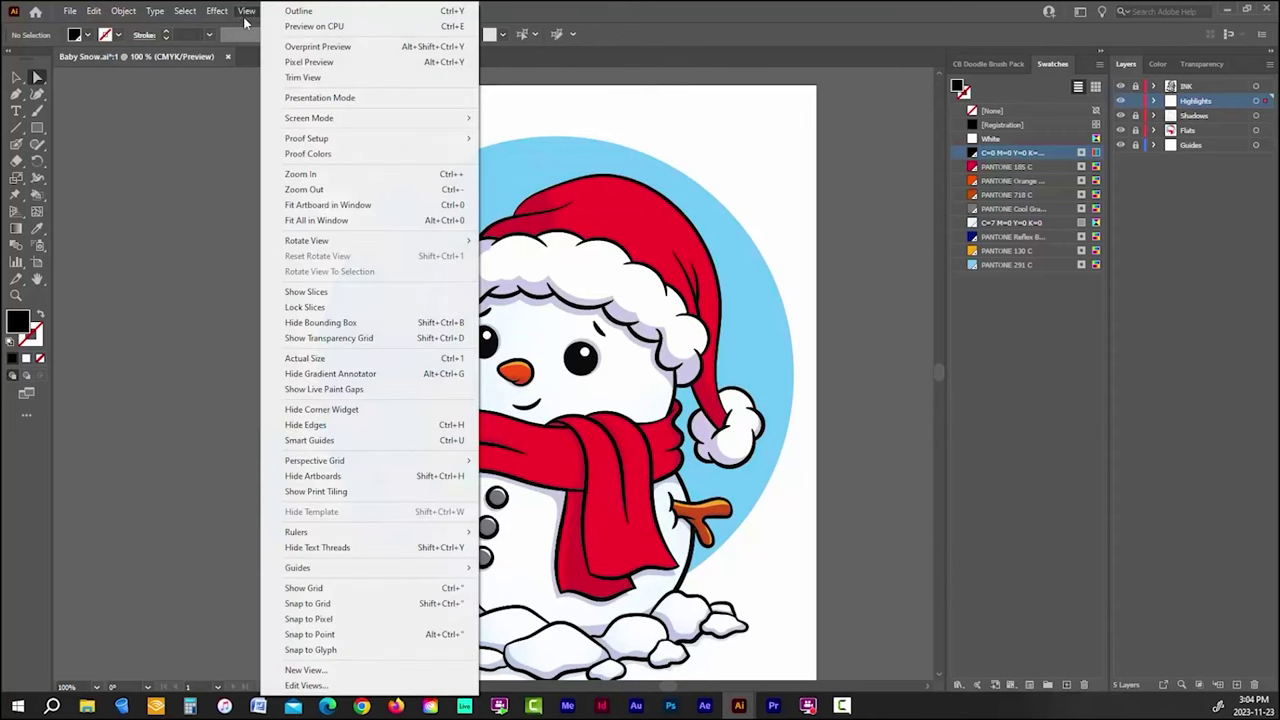
{"action": "left_click", "coordinate": [318, 220]}
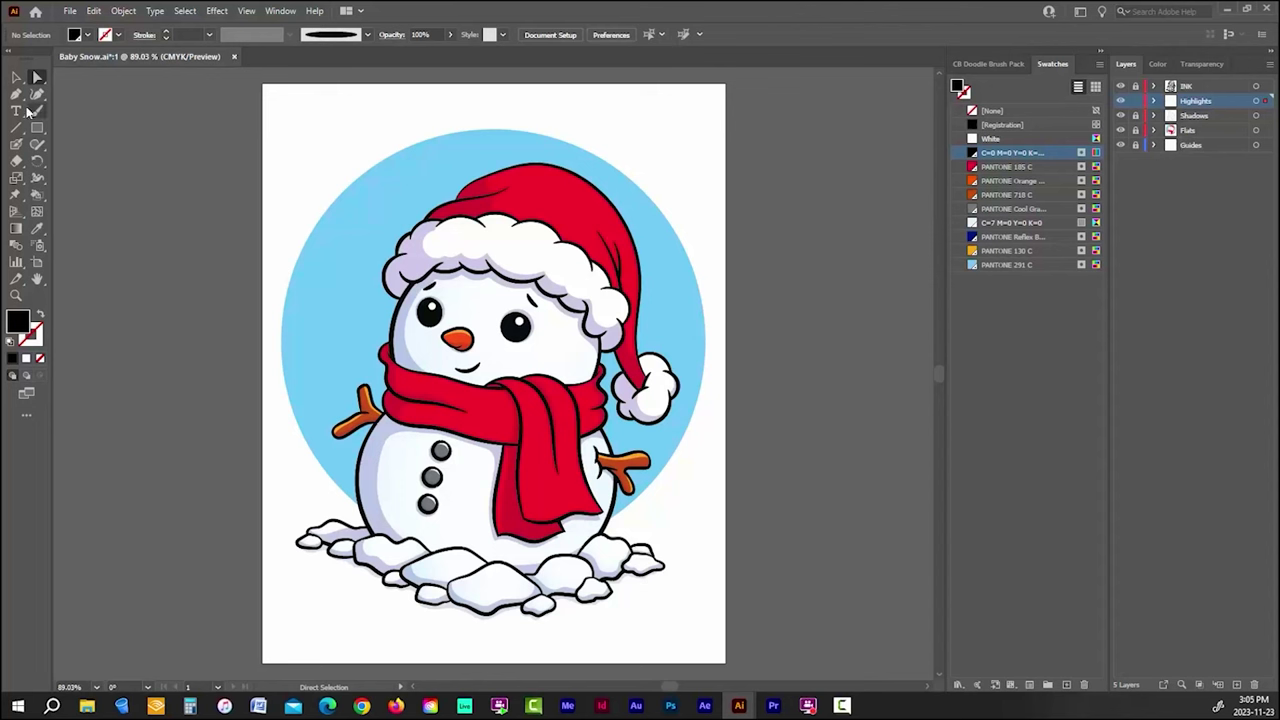
{"action": "left_click", "coordinate": [20, 78]}
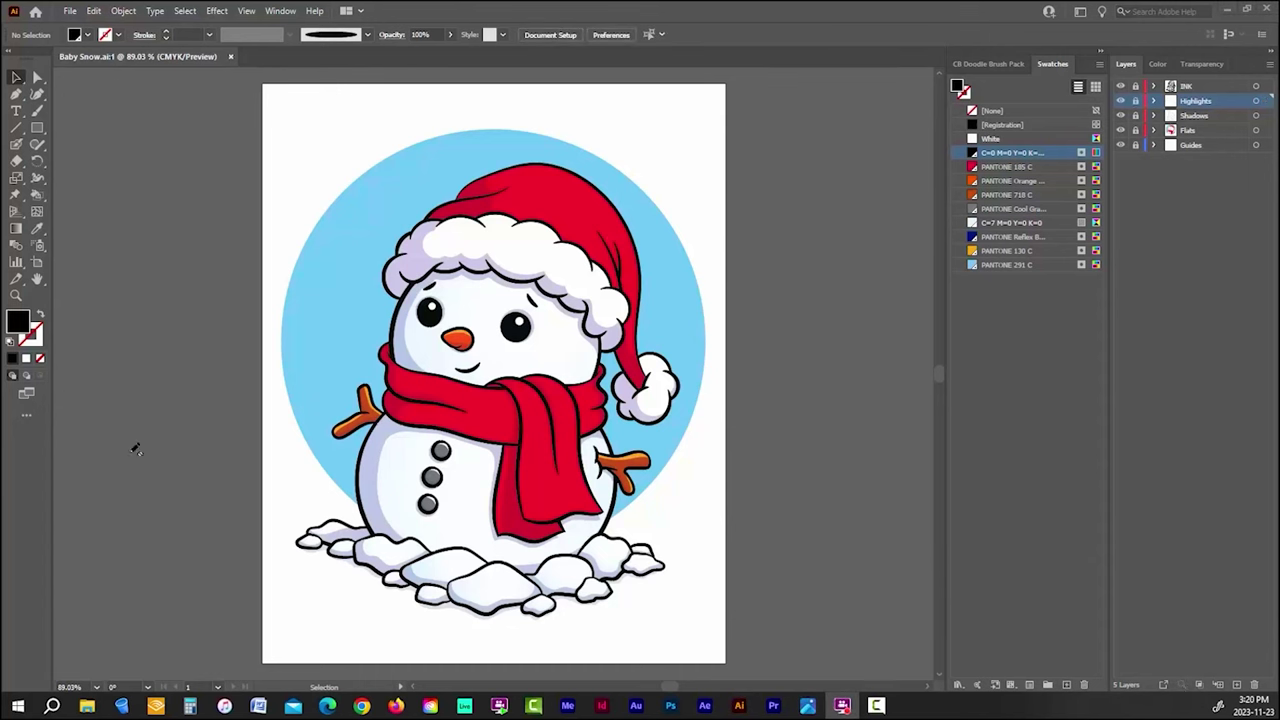
{"action": "left_click", "coordinate": [1207, 595]}
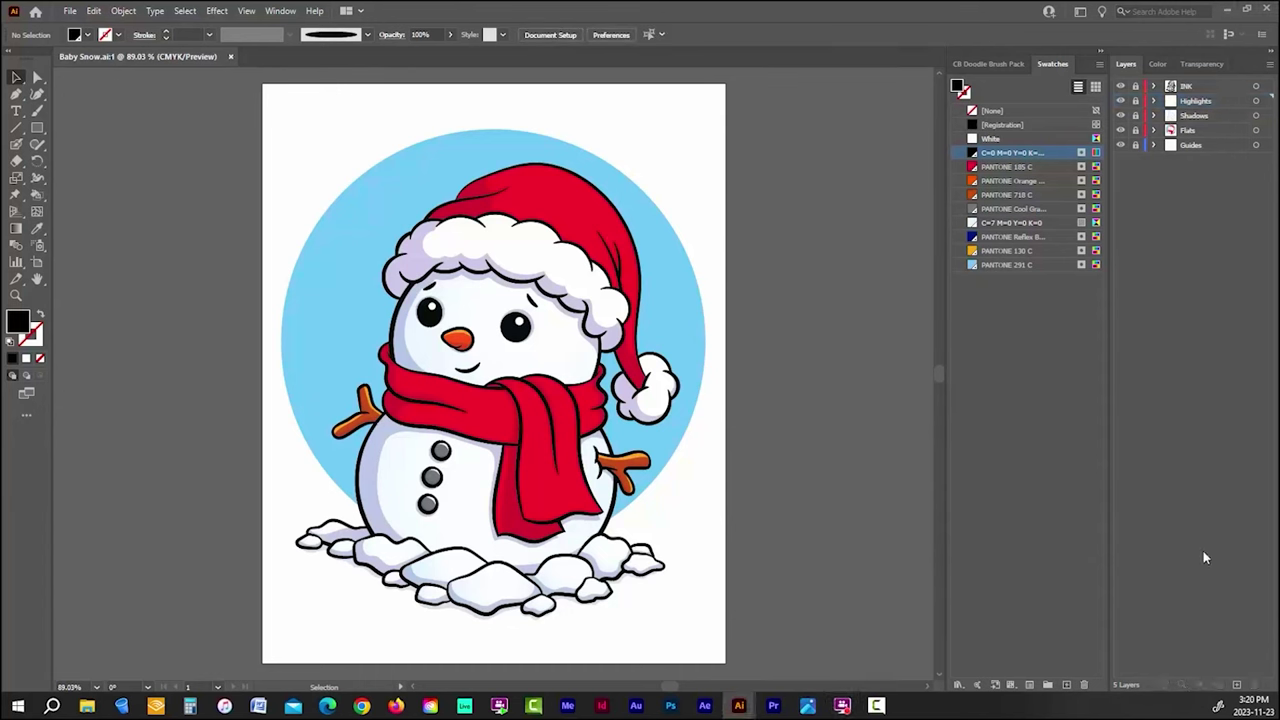
Step: Create two new layers above Highlights, name them Snow Top and Snow Bottom, and make Snow Bottom the active layer
{"action": "left_click", "coordinate": [1237, 686]}
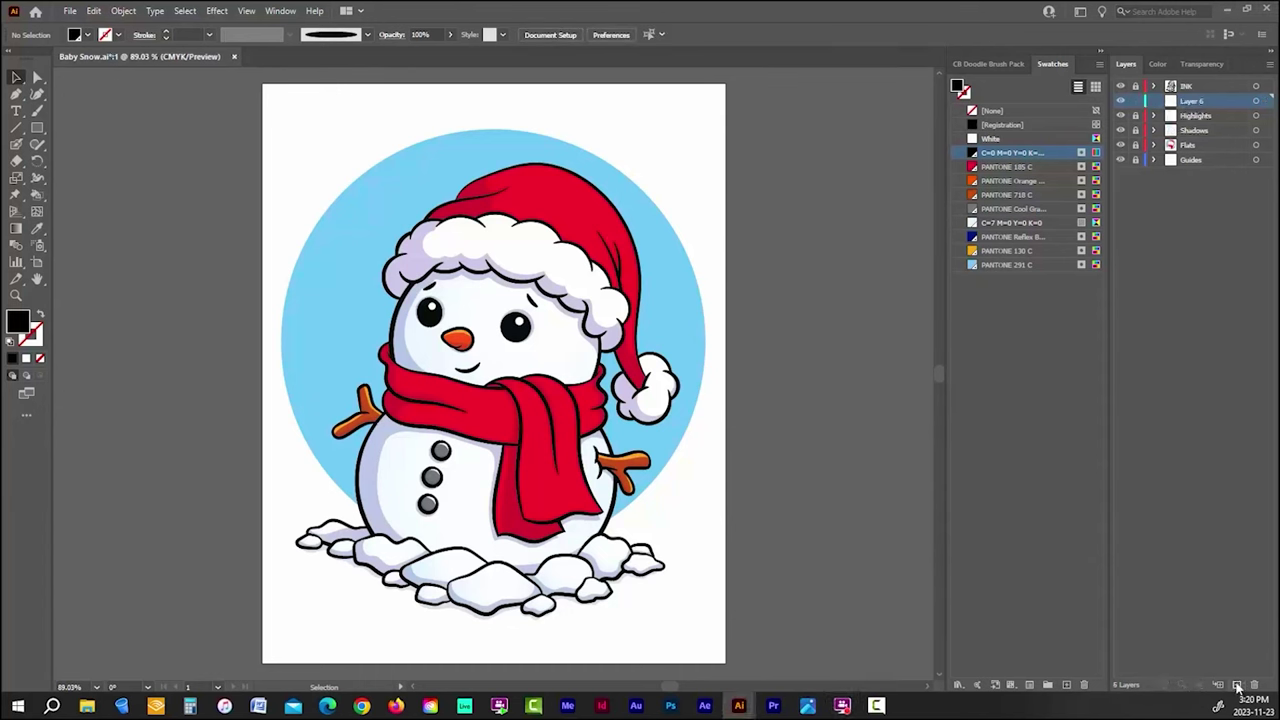
{"action": "left_click", "coordinate": [1237, 686]}
{"action": "double_click", "coordinate": [1192, 101]}
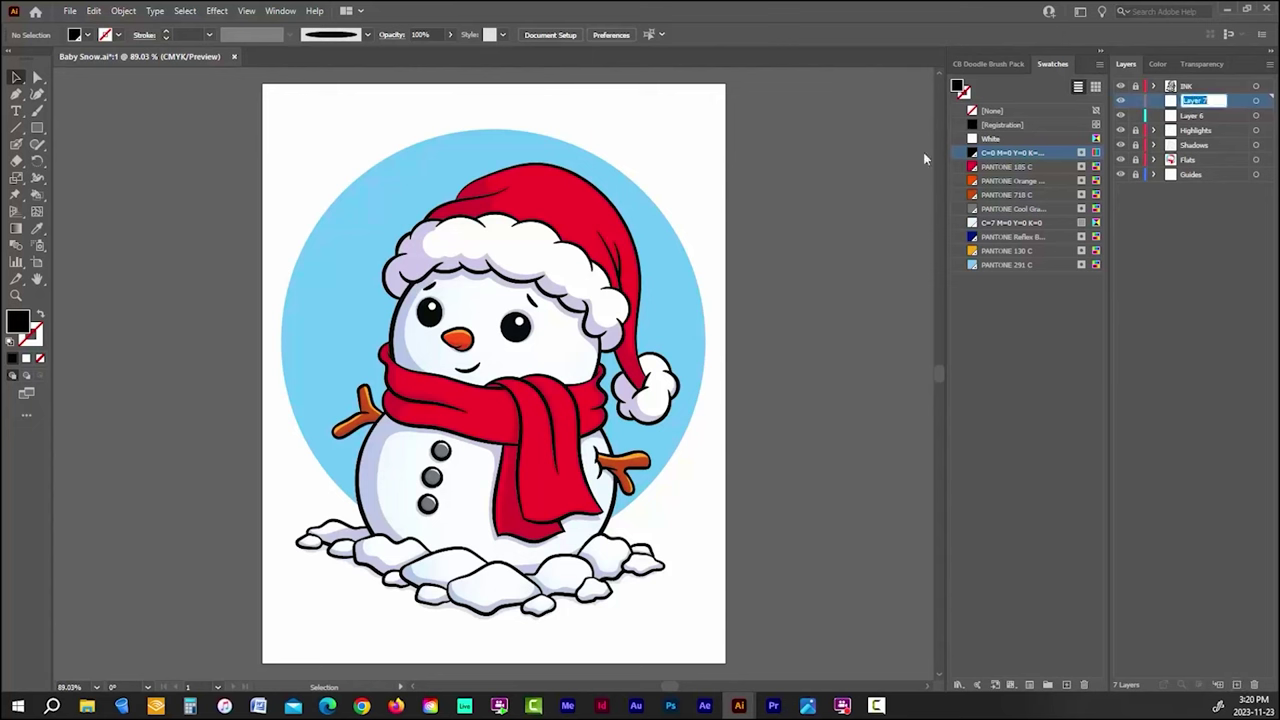
{"action": "type", "text": "Snow Top"}
{"action": "key", "text": "Tab"}
{"action": "type", "text": "Sn"}
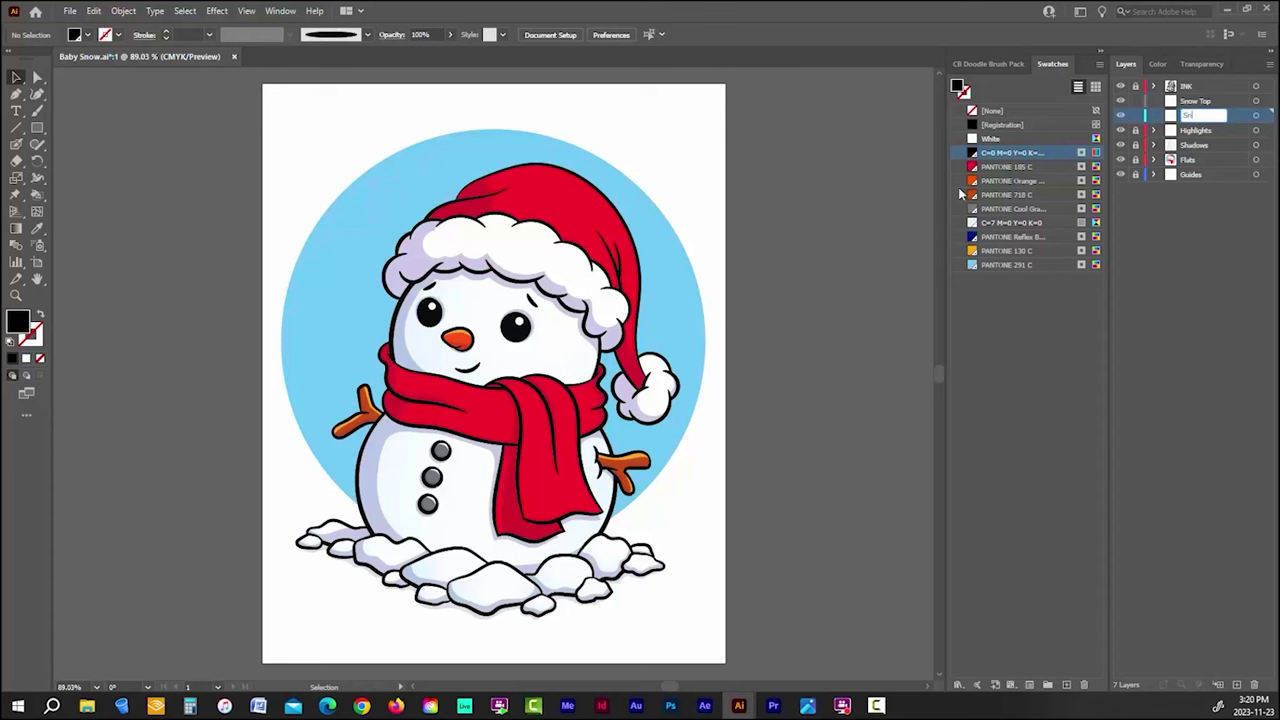
{"action": "left_click", "coordinate": [1194, 232]}
{"action": "left_click", "coordinate": [1197, 122]}
Step: Show the document's brushes, choose the 5 pt. Round brush and activate the Paintbrush tool
{"action": "left_click", "coordinate": [988, 66]}
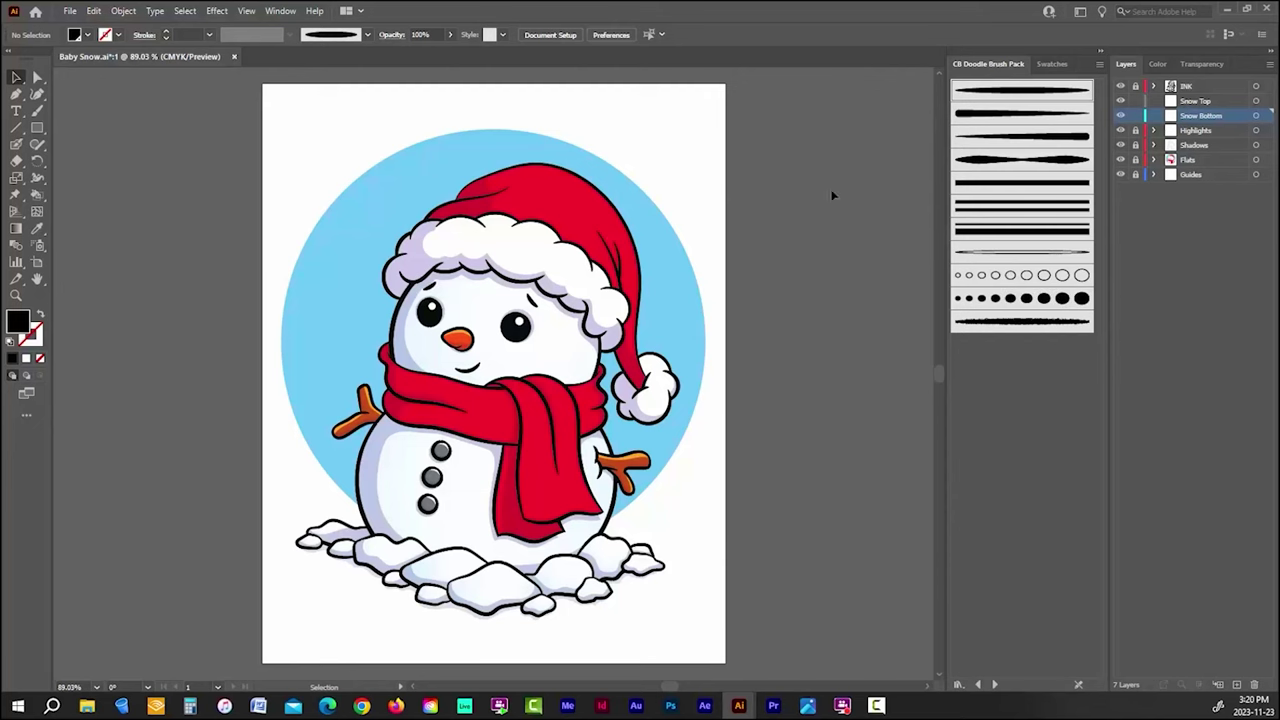
{"action": "left_click", "coordinate": [278, 11]}
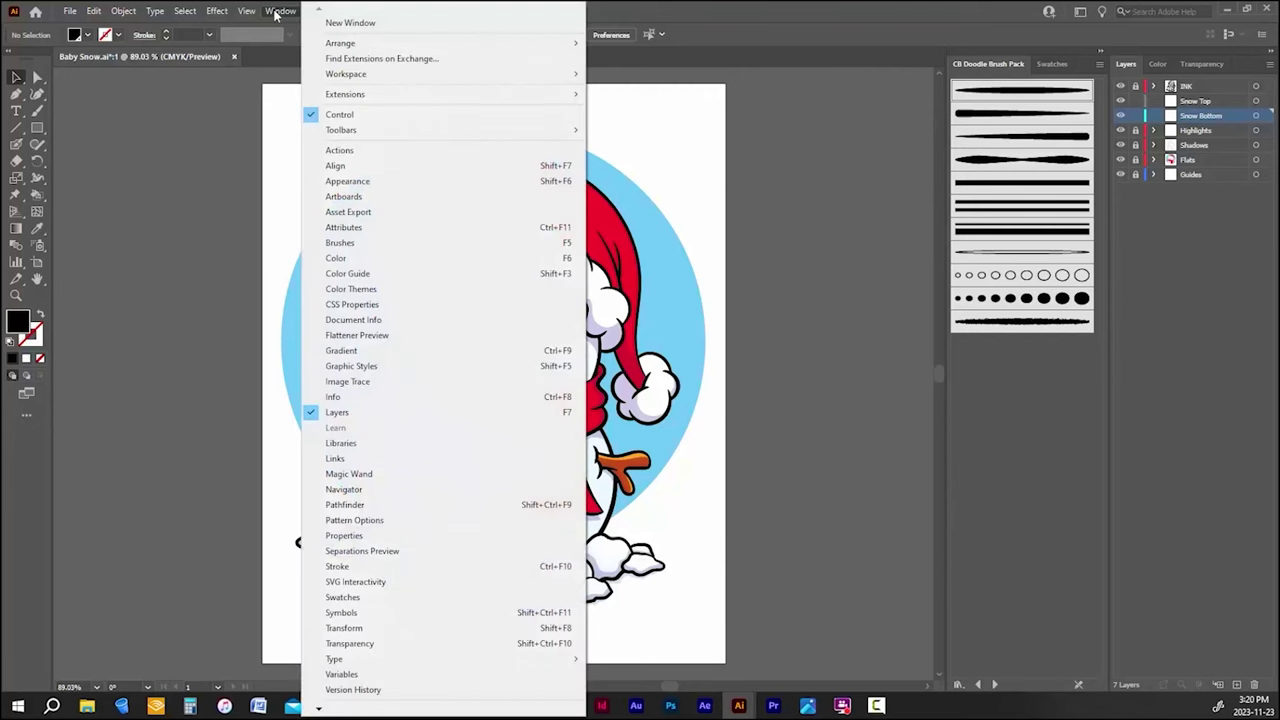
{"action": "left_click", "coordinate": [345, 243]}
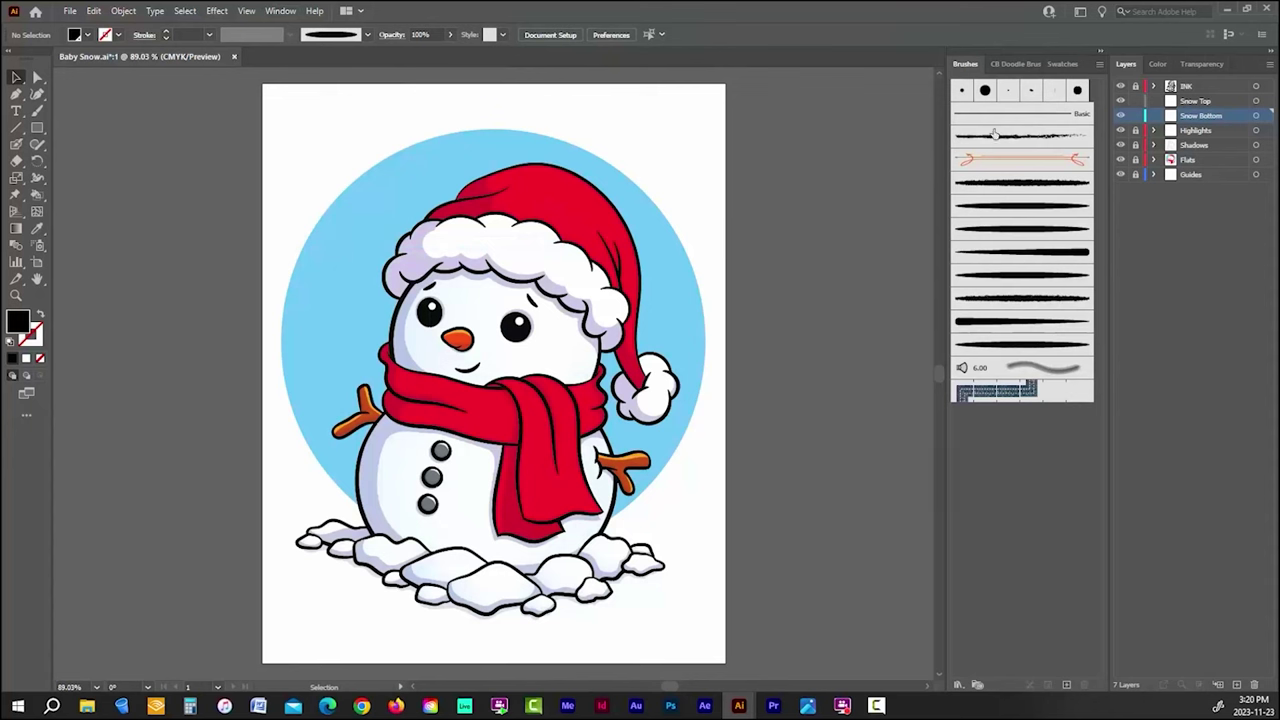
{"action": "left_click", "coordinate": [962, 91]}
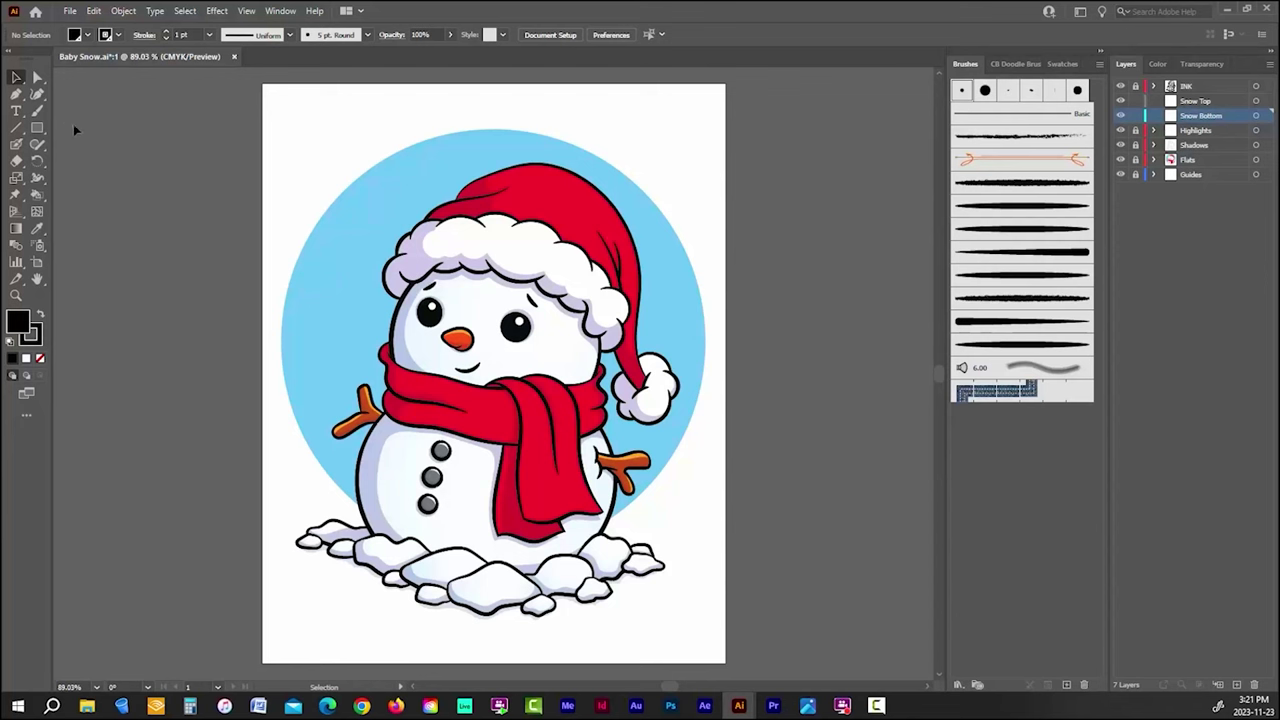
{"action": "left_click", "coordinate": [38, 111]}
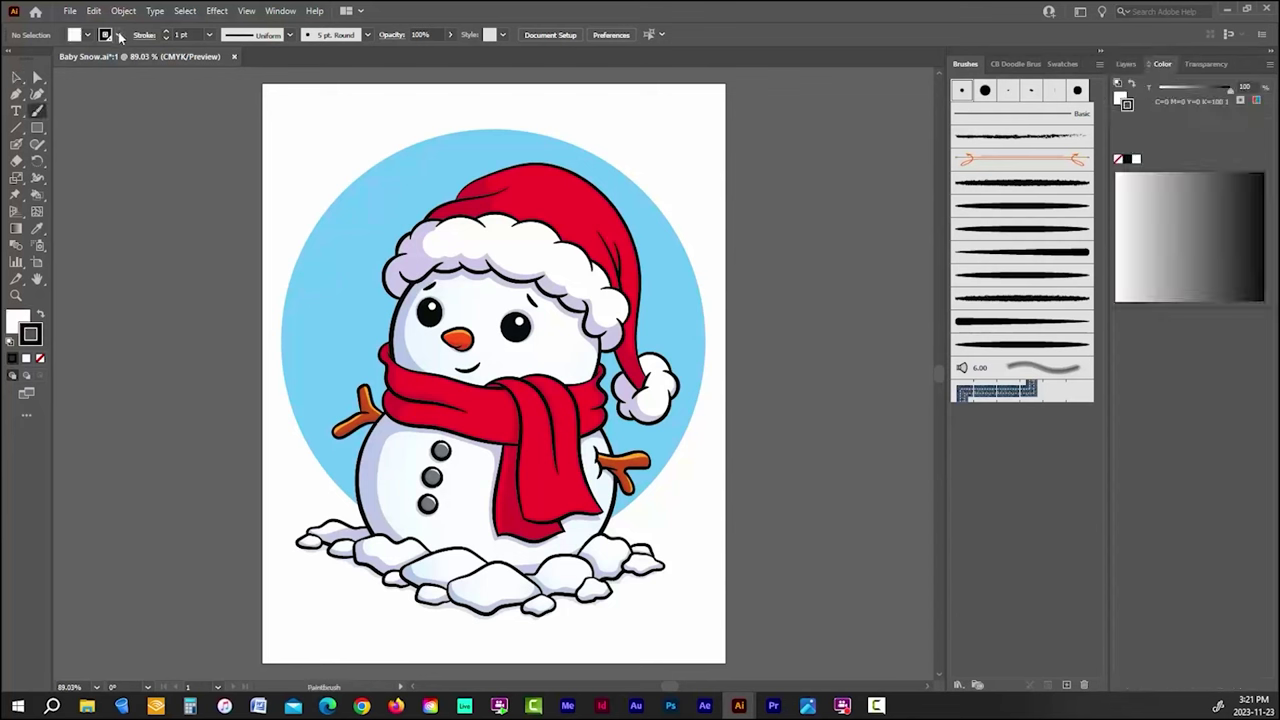
Step: Set the brush to no fill with a pale blue stroke (d2efff) lightened from PANTONE 291 C
{"action": "left_click", "coordinate": [117, 35]}
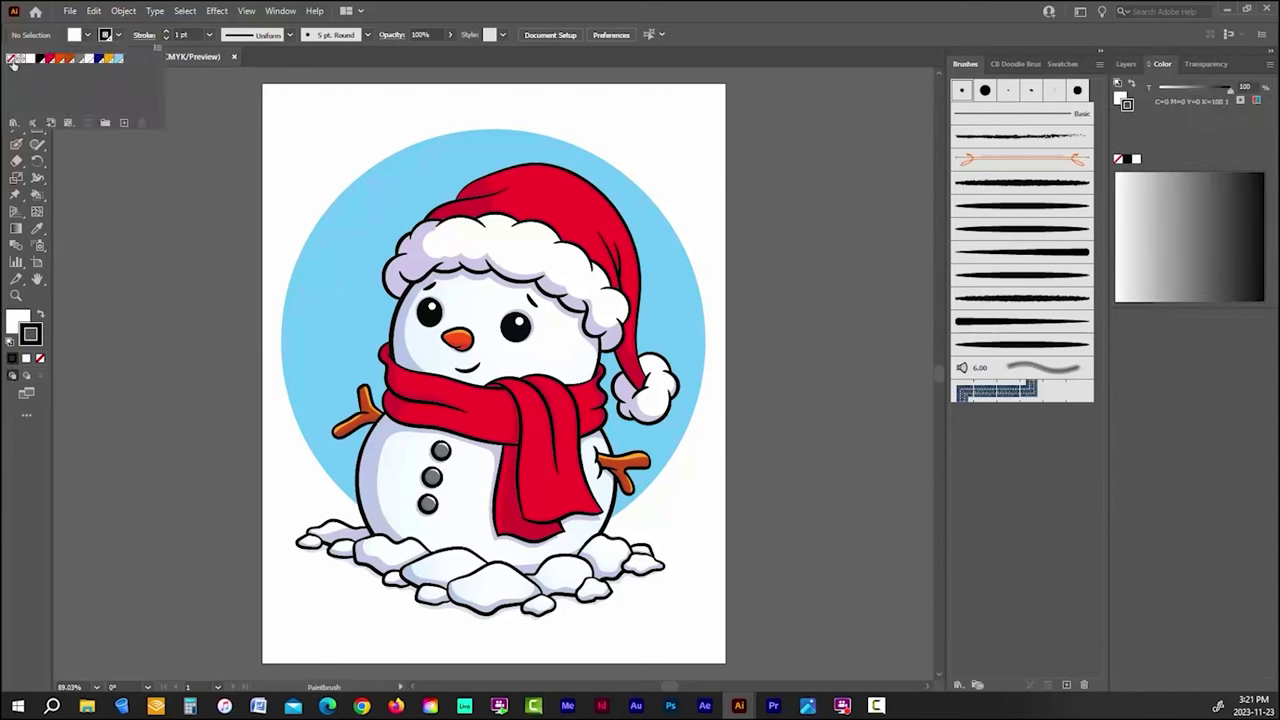
{"action": "left_click", "coordinate": [12, 59]}
{"action": "left_click", "coordinate": [85, 36]}
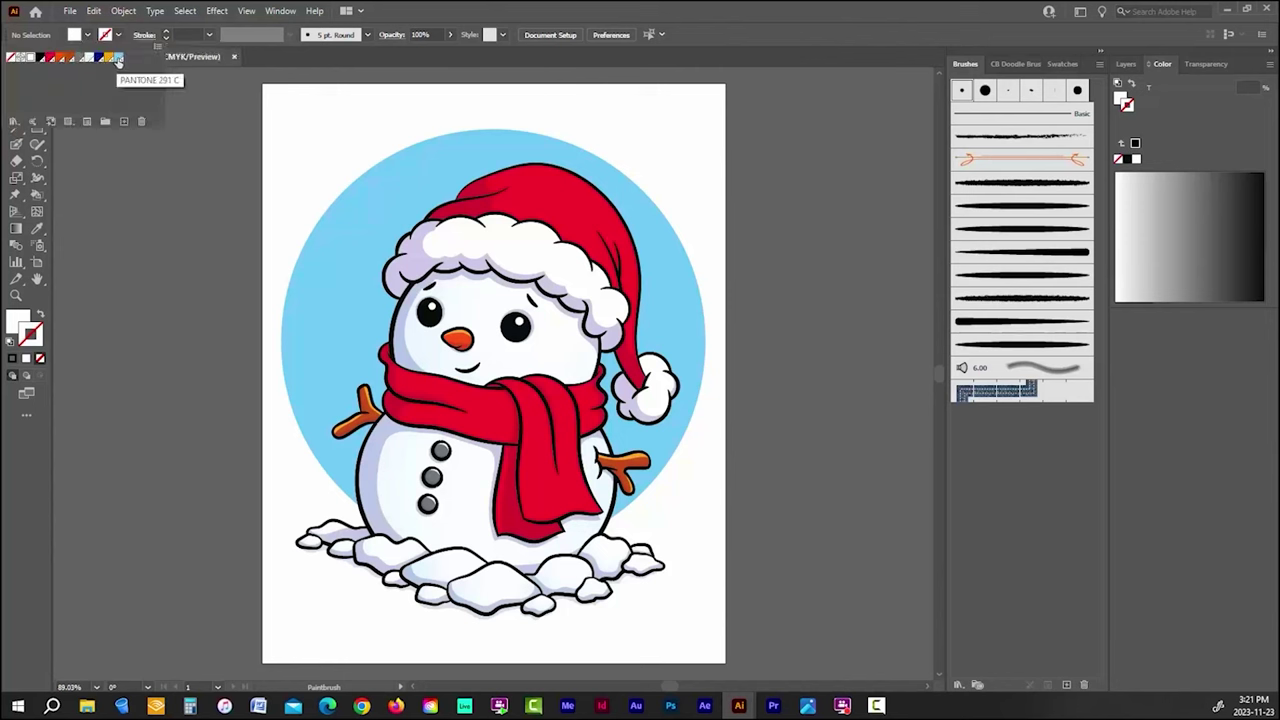
{"action": "left_click", "coordinate": [117, 58]}
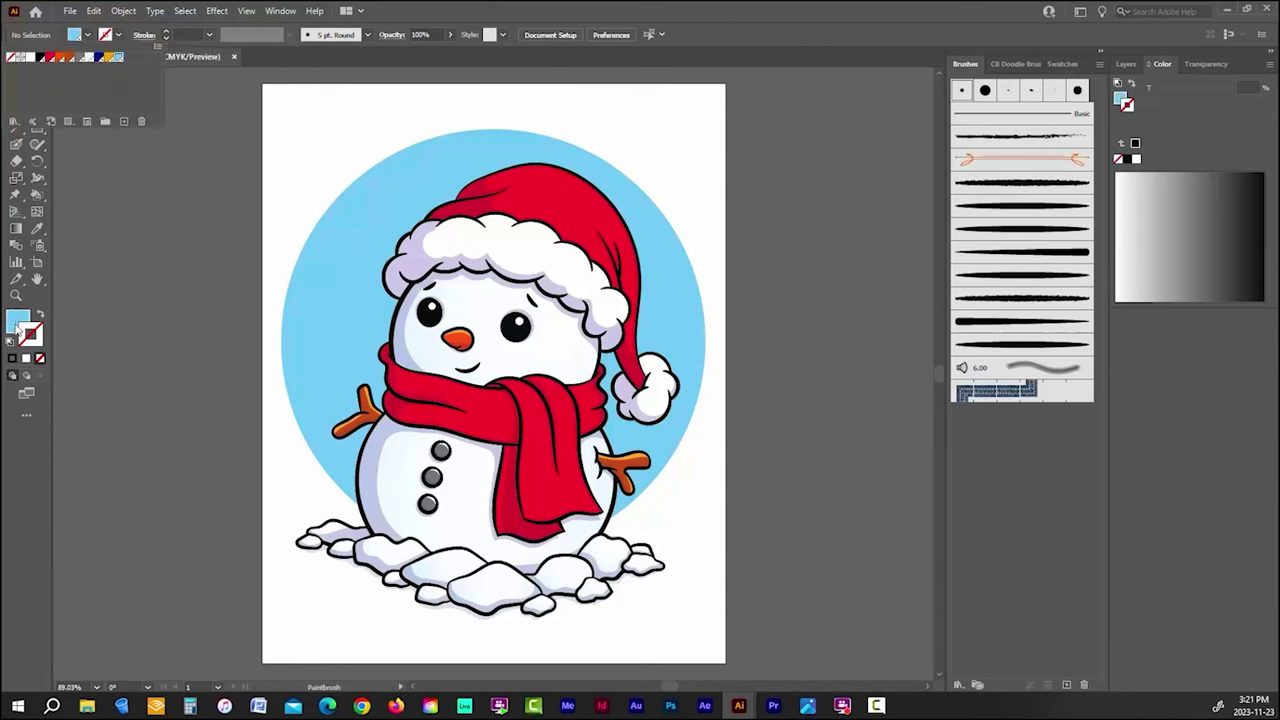
{"action": "double_click", "coordinate": [18, 322]}
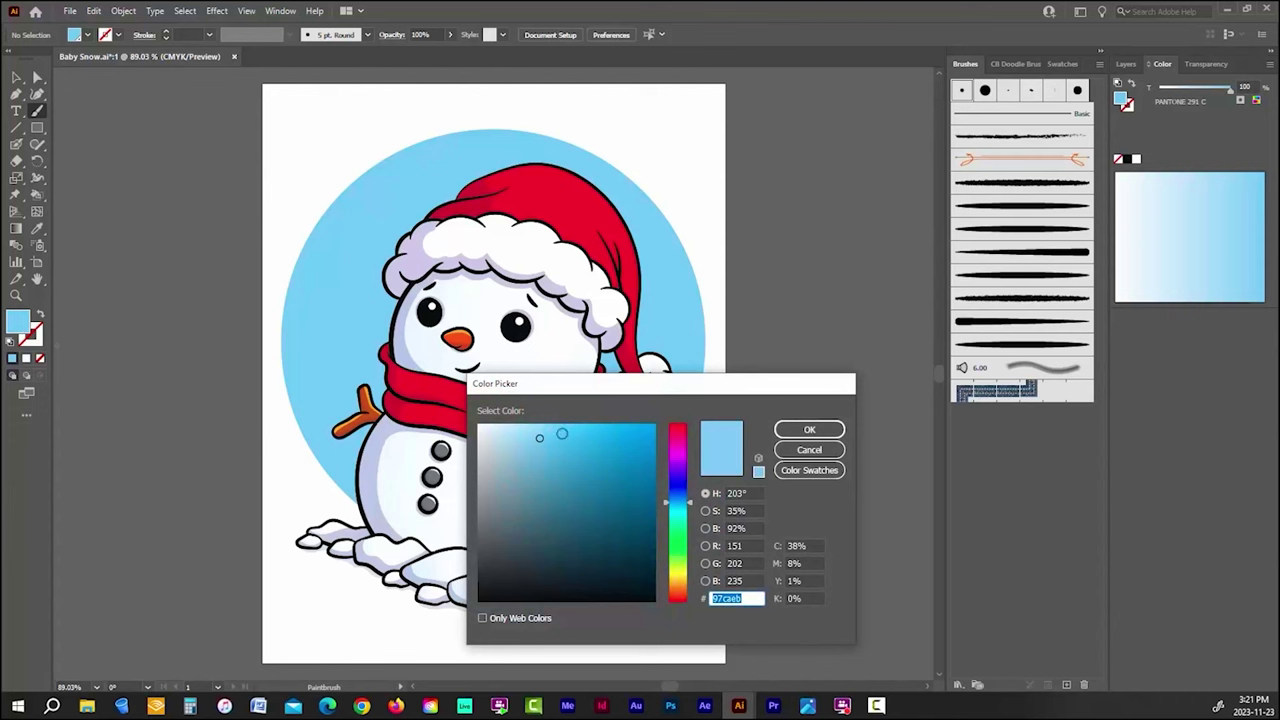
{"action": "left_click_drag", "start_coordinate": [543, 434], "coordinate": [508, 422]}
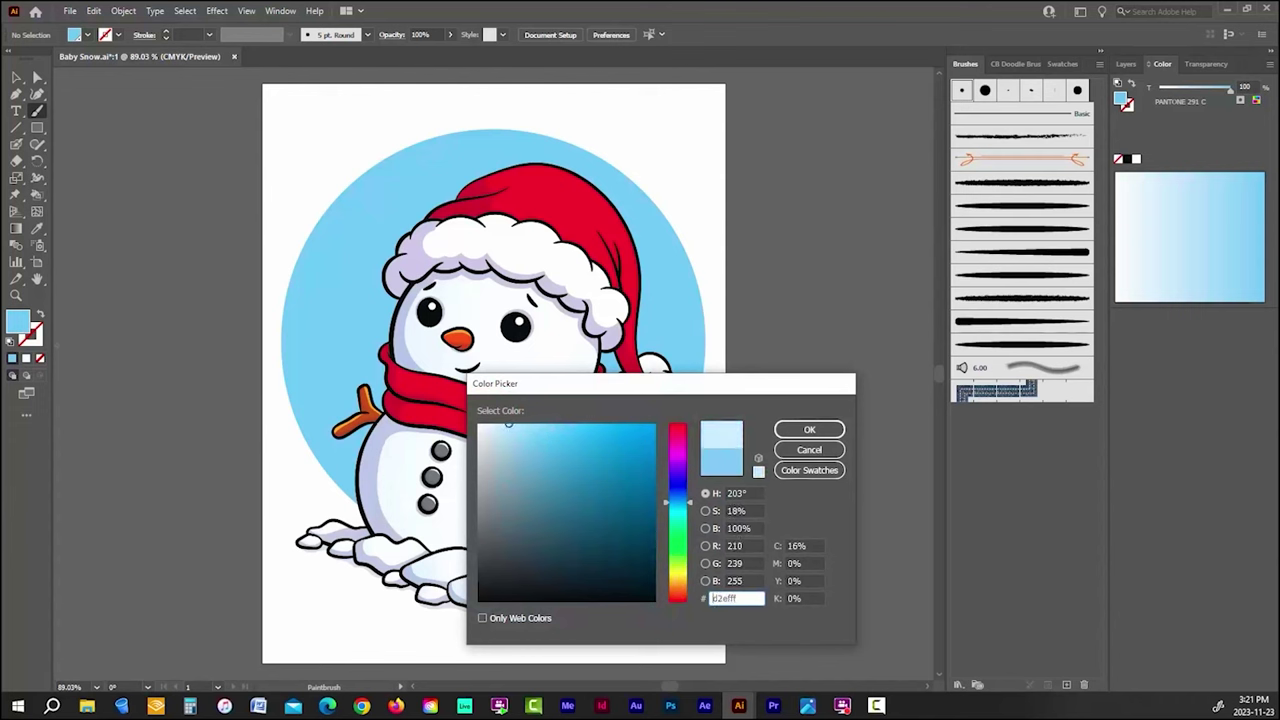
{"action": "left_click", "coordinate": [808, 428]}
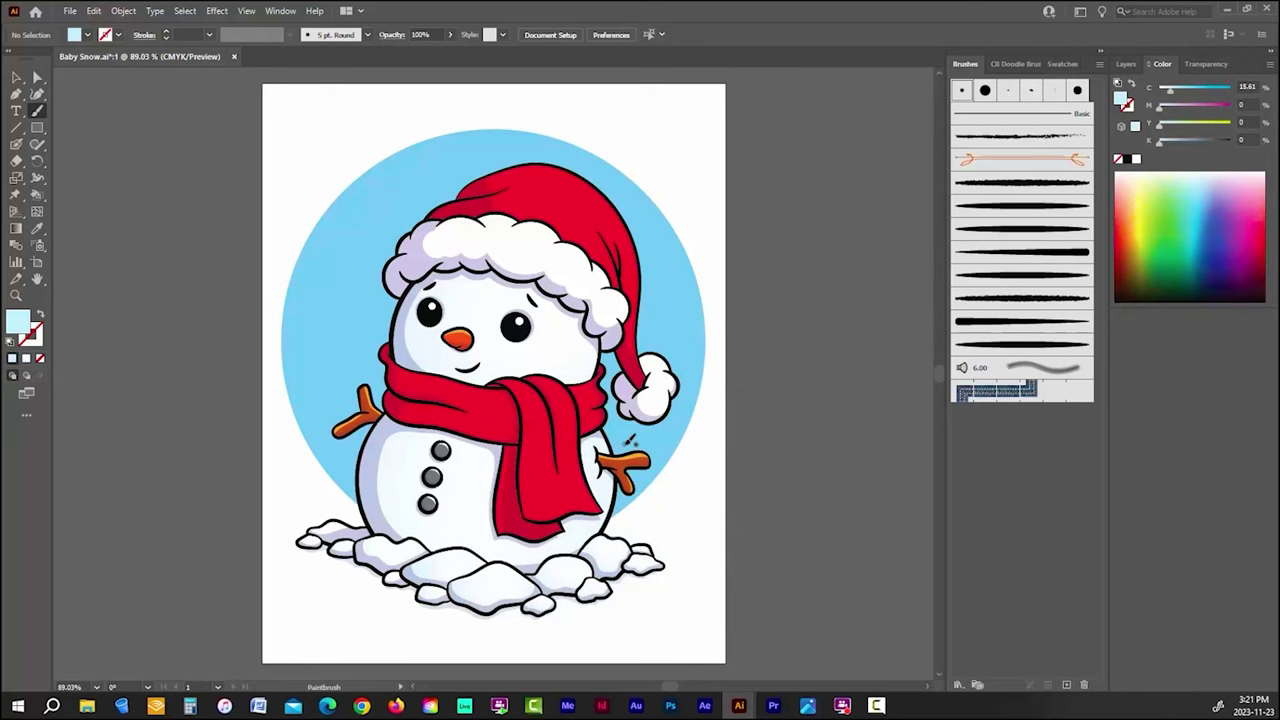
{"action": "key", "text": "shift+x"}
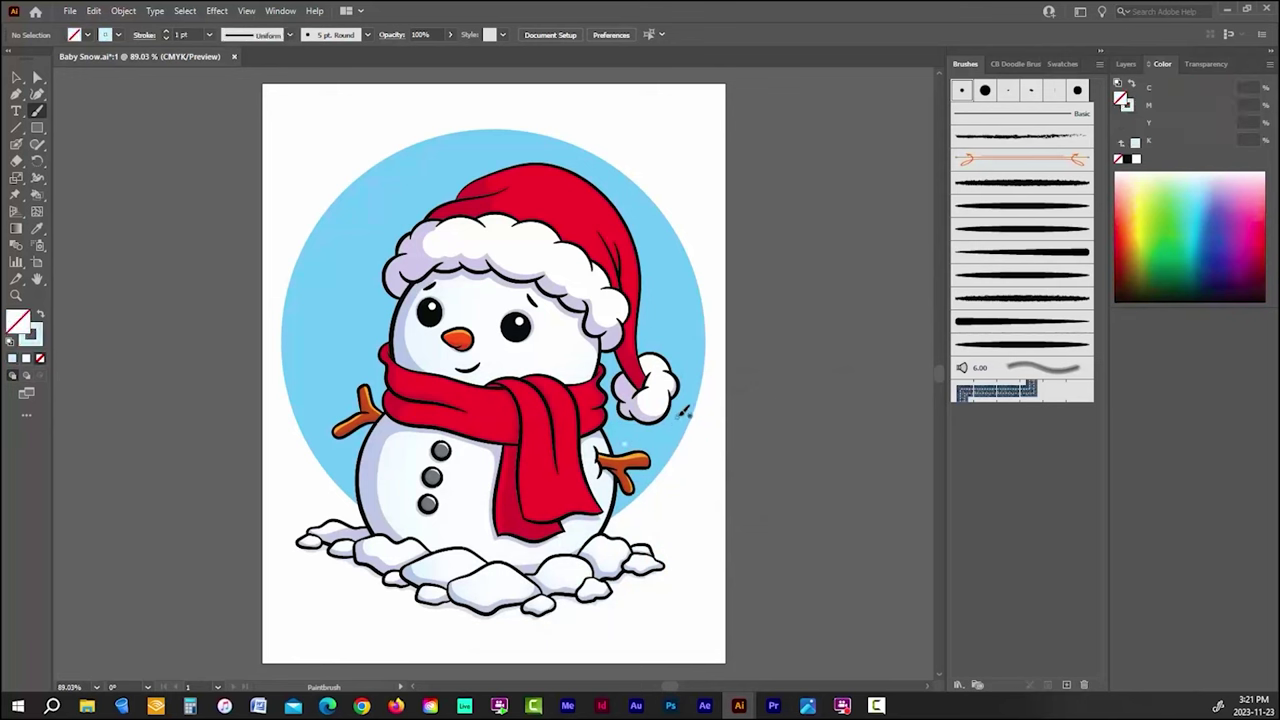
Step: Dot small pale blue snowflakes across the blue background circle on the Snow Bottom layer and lock that layer
{"action": "left_click", "coordinate": [663, 333]}
{"action": "left_click", "coordinate": [677, 324]}
{"action": "left_click", "coordinate": [684, 317]}
{"action": "left_click", "coordinate": [656, 262]}
{"action": "left_click", "coordinate": [647, 240]}
{"action": "left_click", "coordinate": [597, 177]}
{"action": "left_click", "coordinate": [627, 185]}
{"action": "left_click", "coordinate": [479, 155]}
{"action": "left_click", "coordinate": [416, 170]}
{"action": "left_click", "coordinate": [380, 217]}
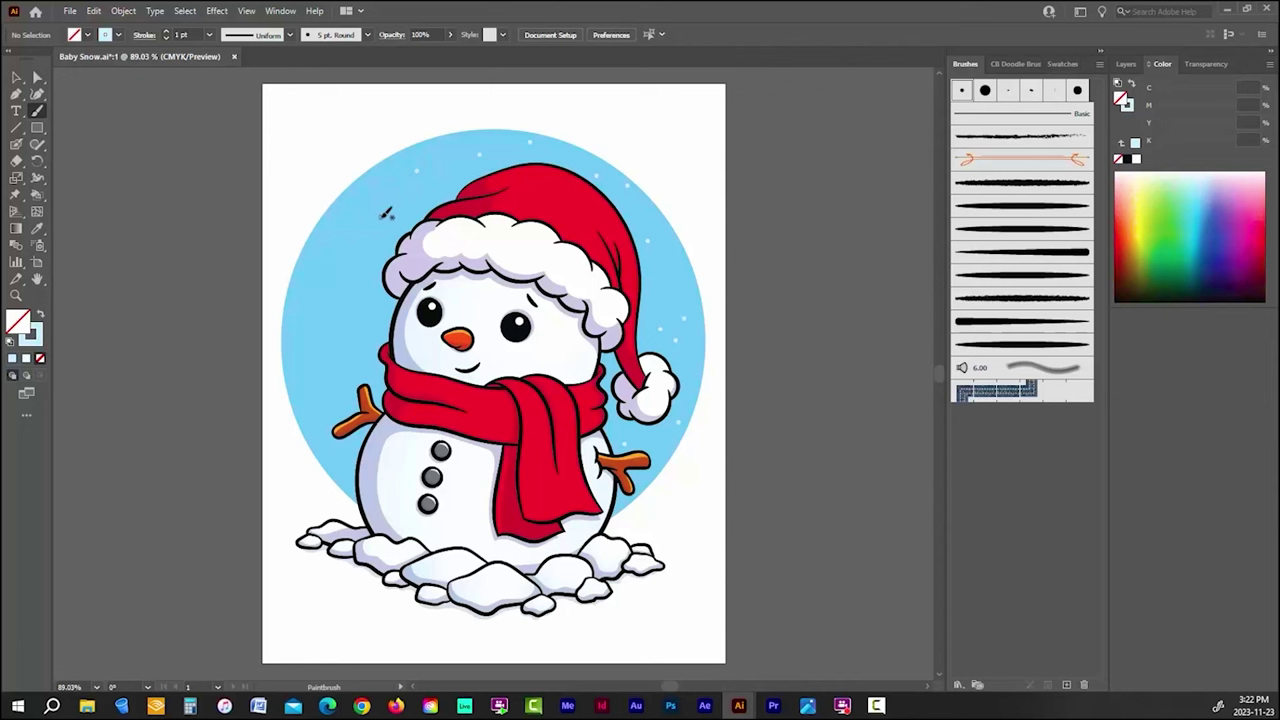
{"action": "left_click", "coordinate": [316, 267]}
{"action": "left_click", "coordinate": [366, 262]}
{"action": "left_click", "coordinate": [1126, 64]}
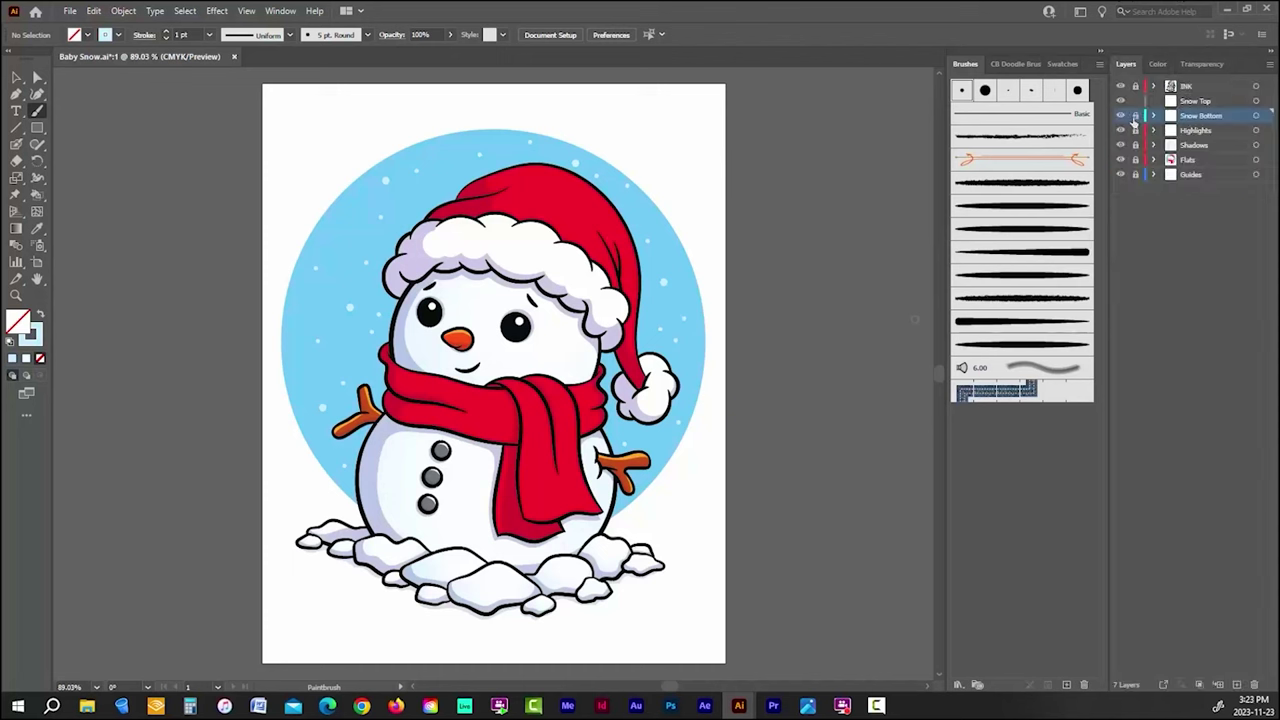
Step: Set the brush stroke colour to white (ffffff) and make the Snow Top layer active
{"action": "double_click", "coordinate": [36, 338]}
{"action": "left_click_drag", "start_coordinate": [496, 445], "coordinate": [479, 425]}
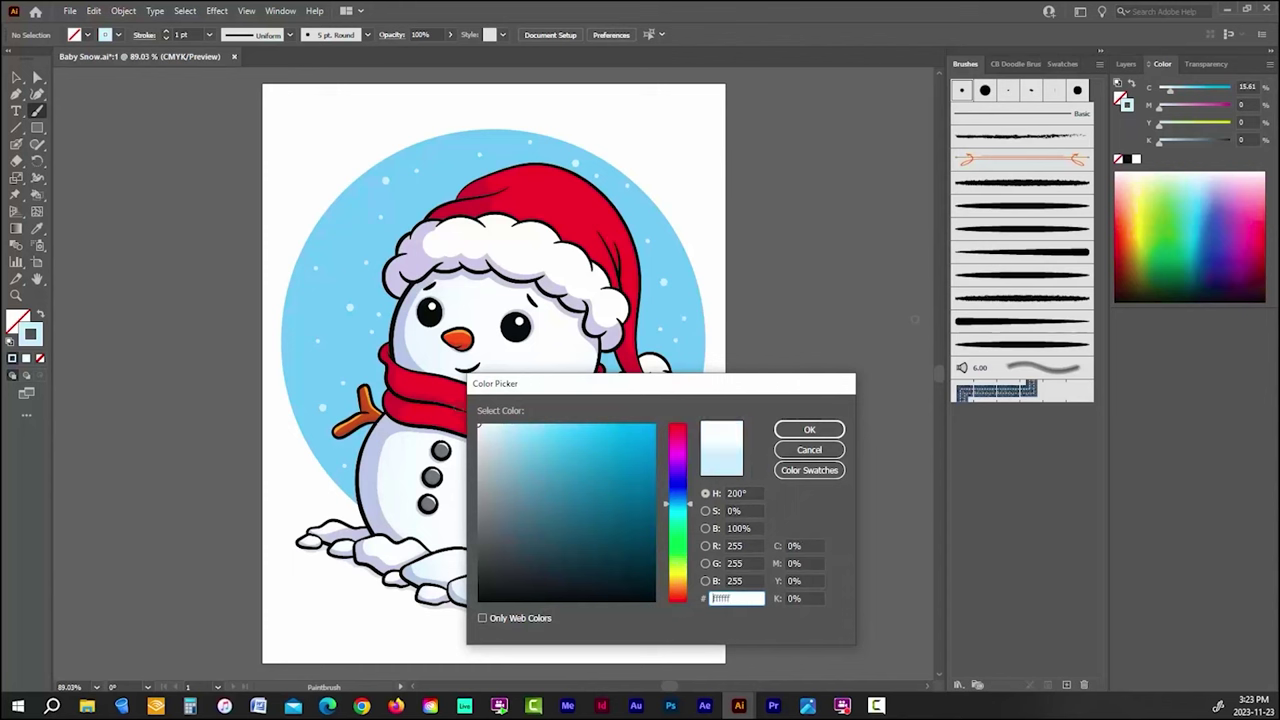
{"action": "left_click", "coordinate": [809, 429]}
{"action": "left_click", "coordinate": [1126, 64]}
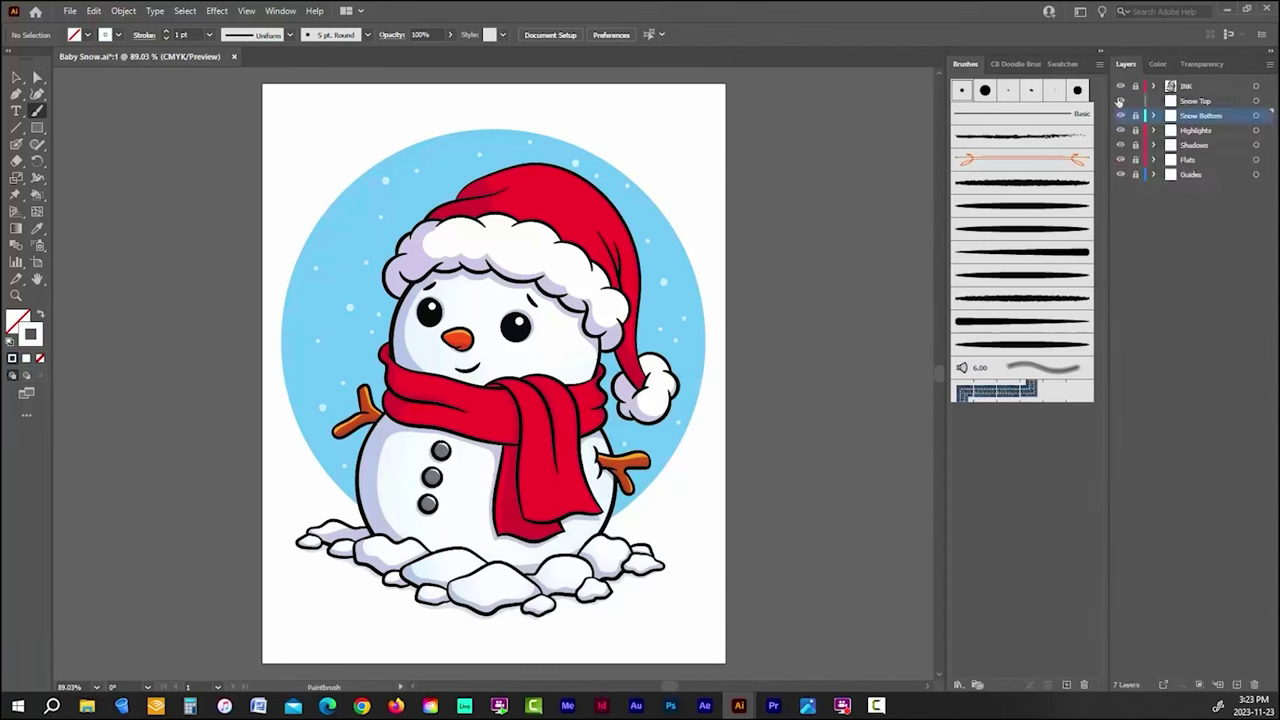
{"action": "left_click", "coordinate": [1197, 102]}
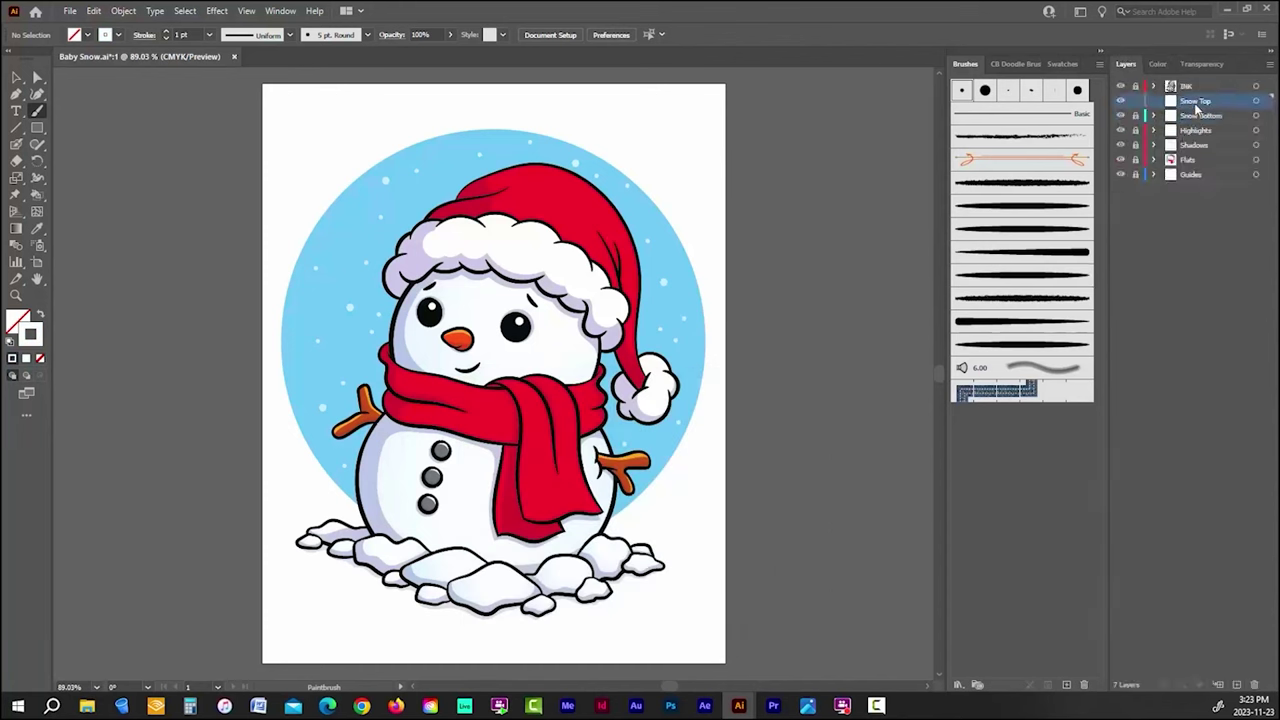
Step: Paint seven larger white snowflakes around the snowman's head on the Snow Top layer
{"action": "left_click", "coordinate": [358, 360]}
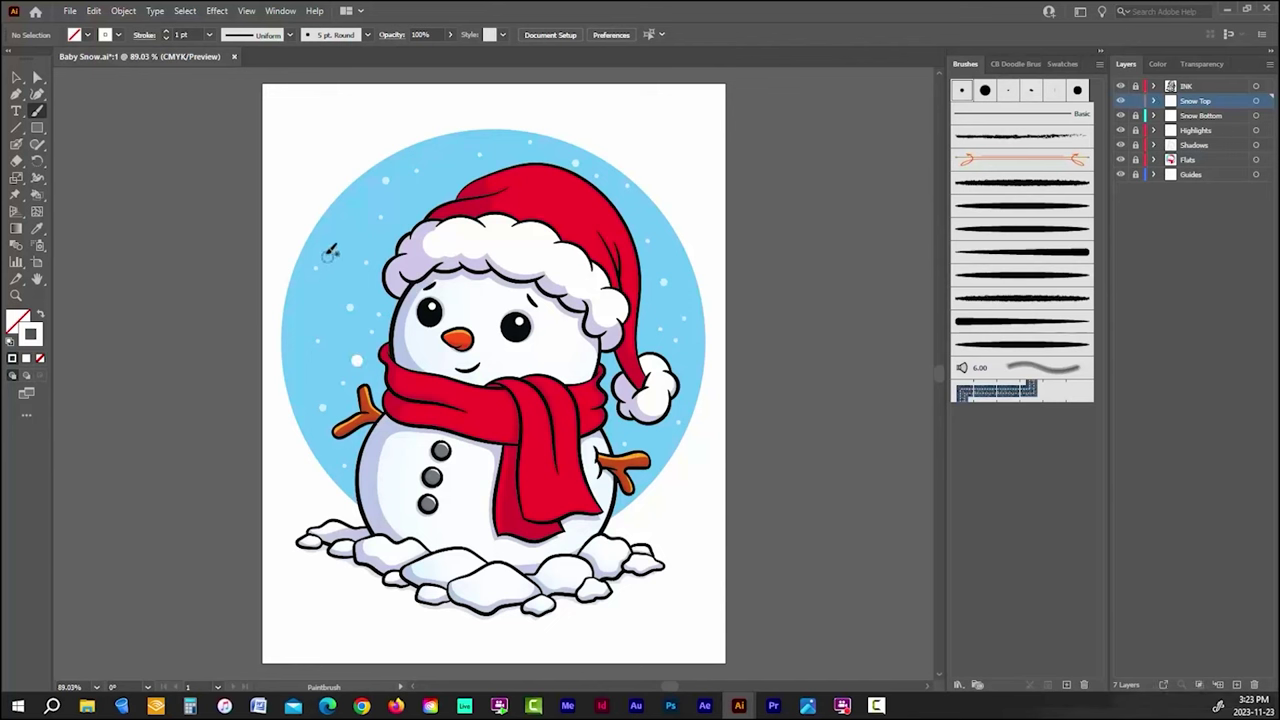
{"action": "left_click", "coordinate": [314, 297]}
{"action": "left_click", "coordinate": [347, 226]}
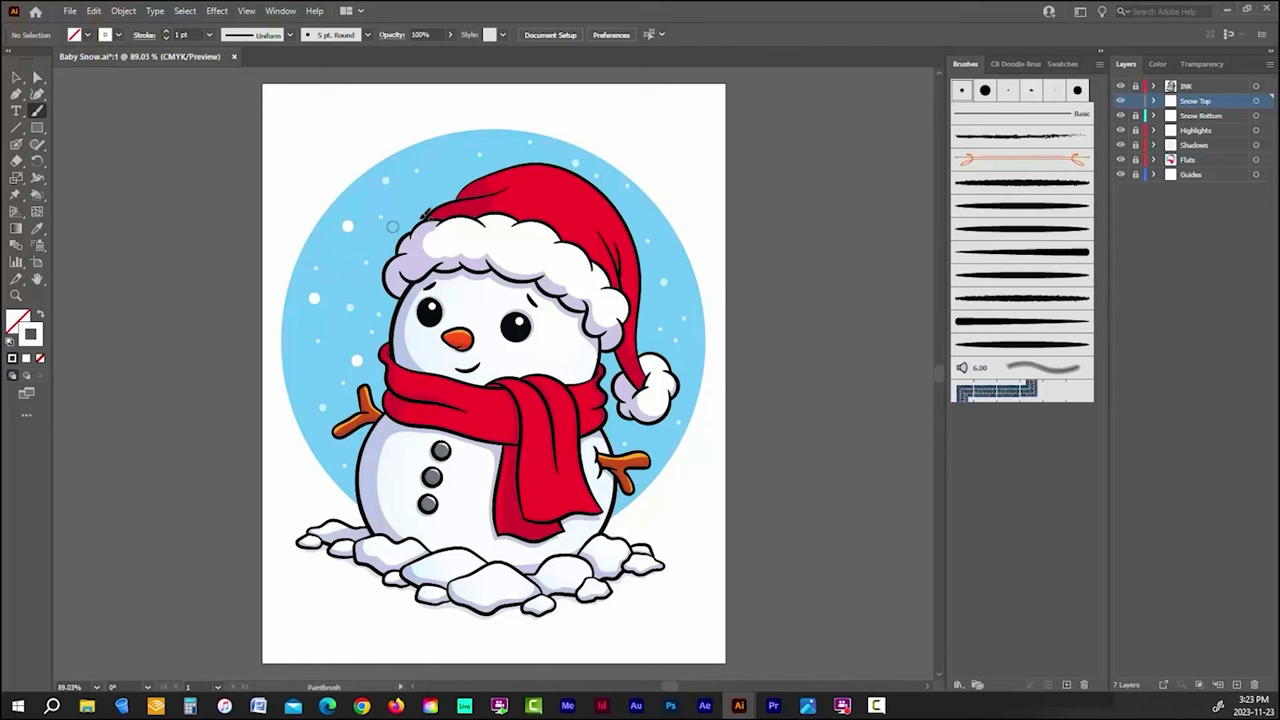
{"action": "left_click", "coordinate": [447, 176]}
{"action": "left_click", "coordinate": [497, 139]}
{"action": "left_click", "coordinate": [675, 265]}
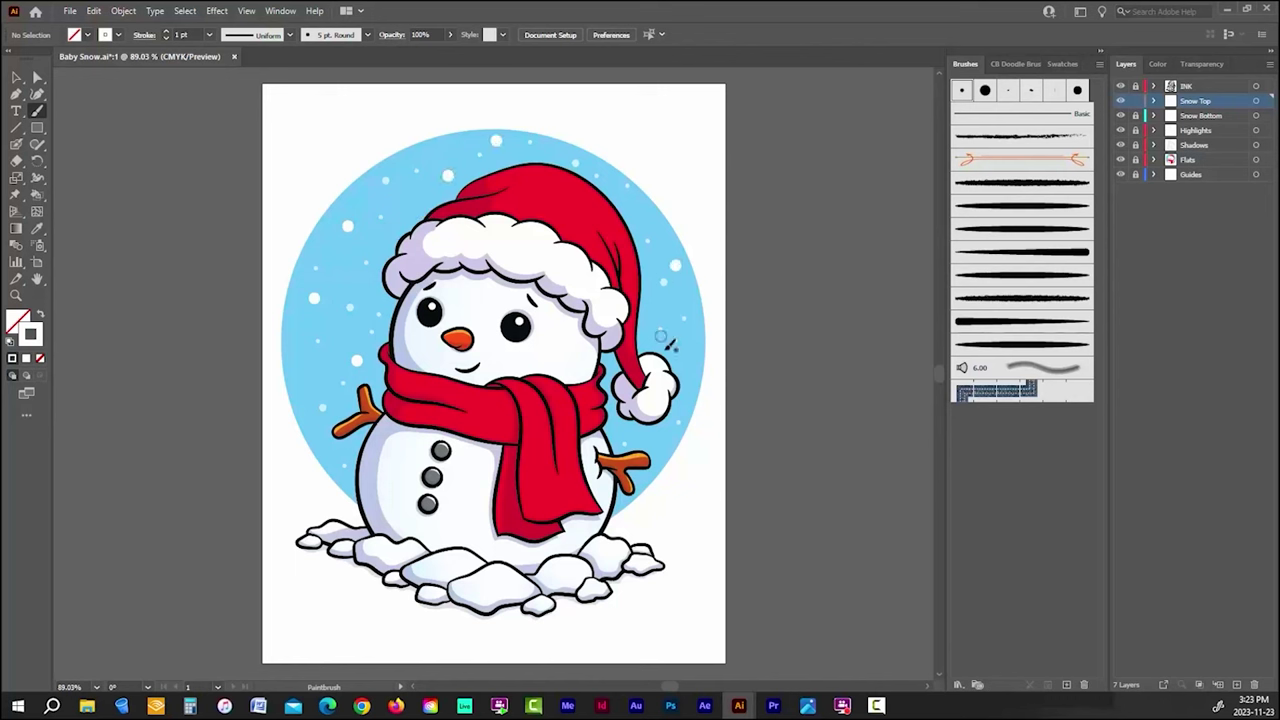
{"action": "left_click", "coordinate": [688, 367]}
Step: Select all the snowflakes on the Snow Top layer and group them
{"action": "left_click", "coordinate": [16, 77]}
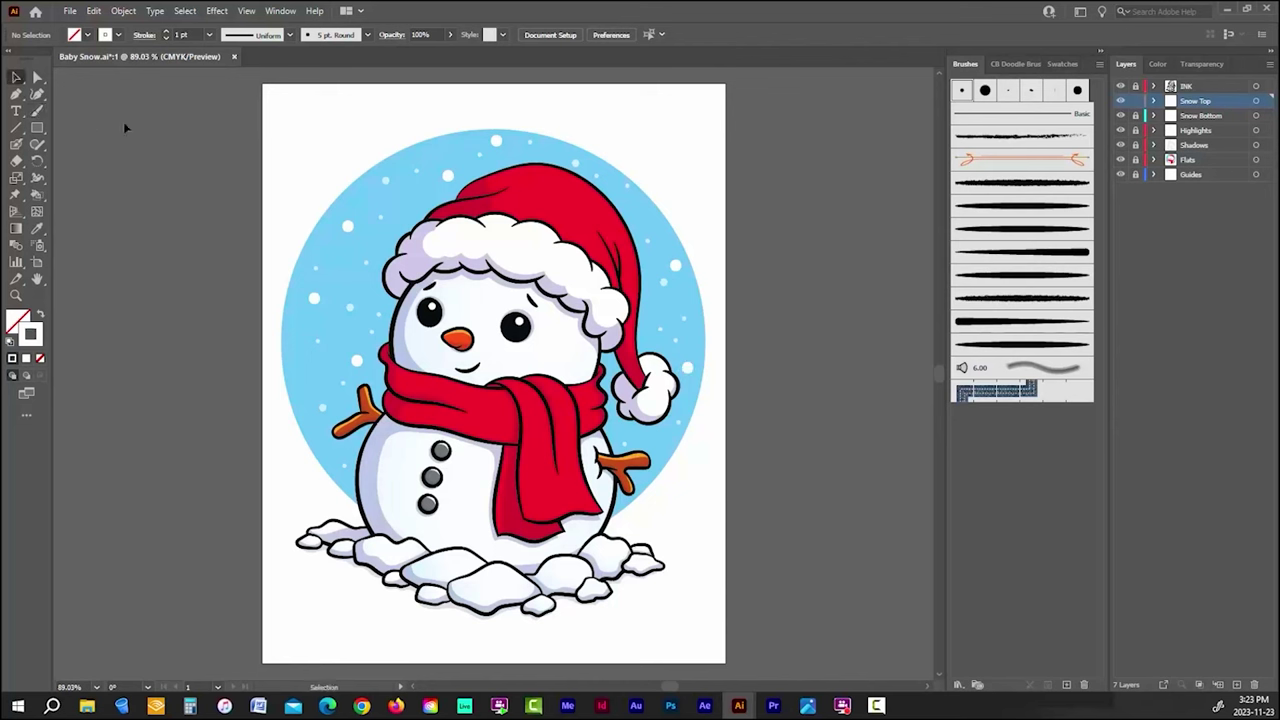
{"action": "key", "text": "ctrl+a"}
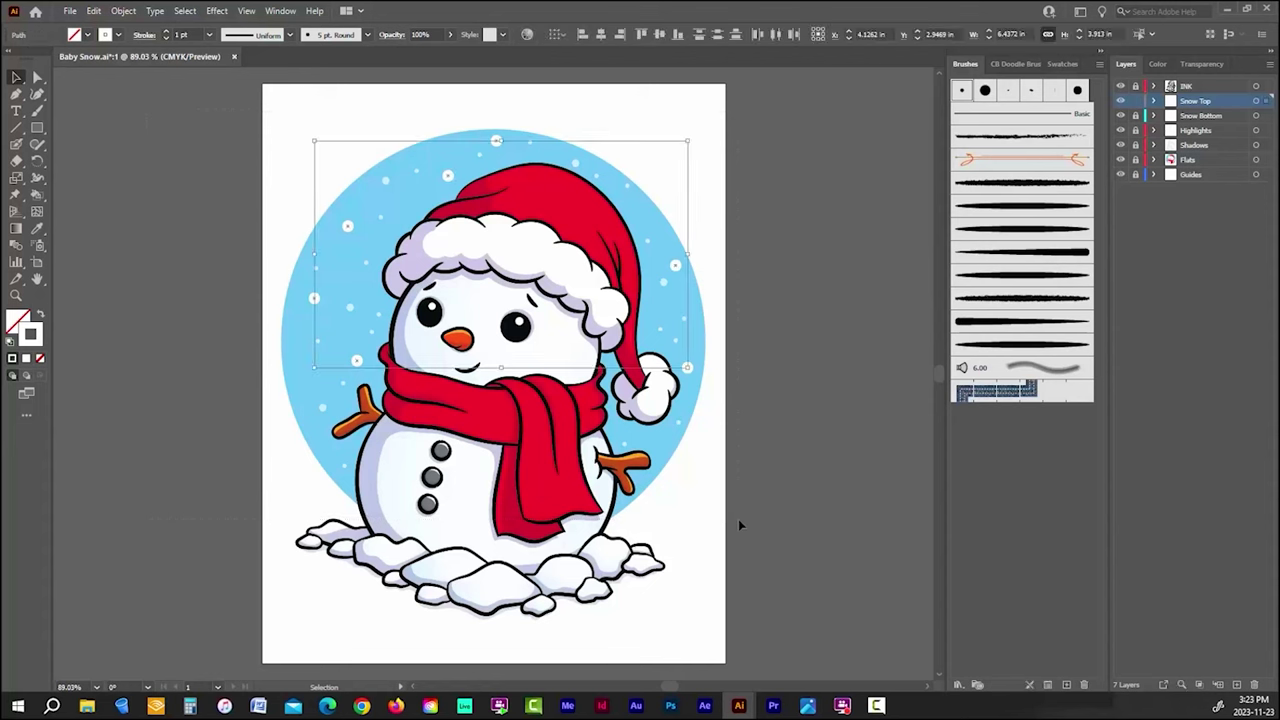
{"action": "left_click", "coordinate": [122, 11]}
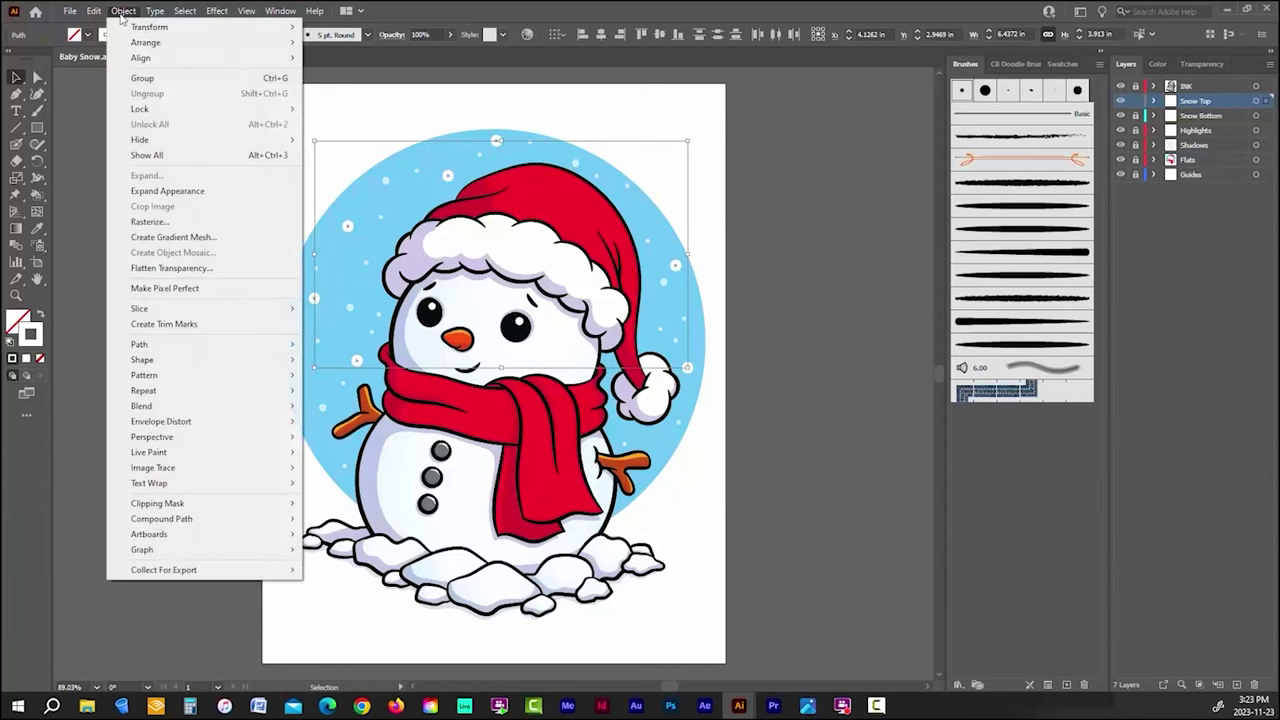
{"action": "left_click", "coordinate": [139, 76]}
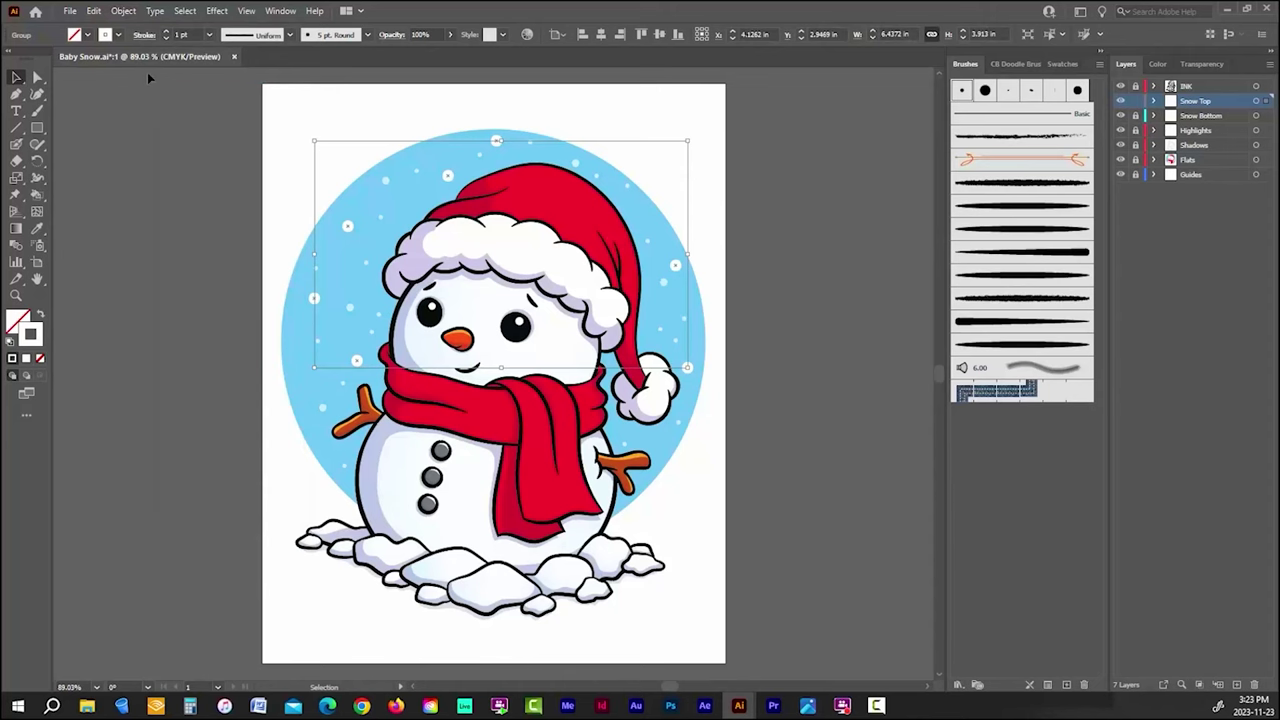
Step: Apply a Gaussian Blur effect to the Snow Top snowflake group and deselect it
{"action": "left_click", "coordinate": [217, 11]}
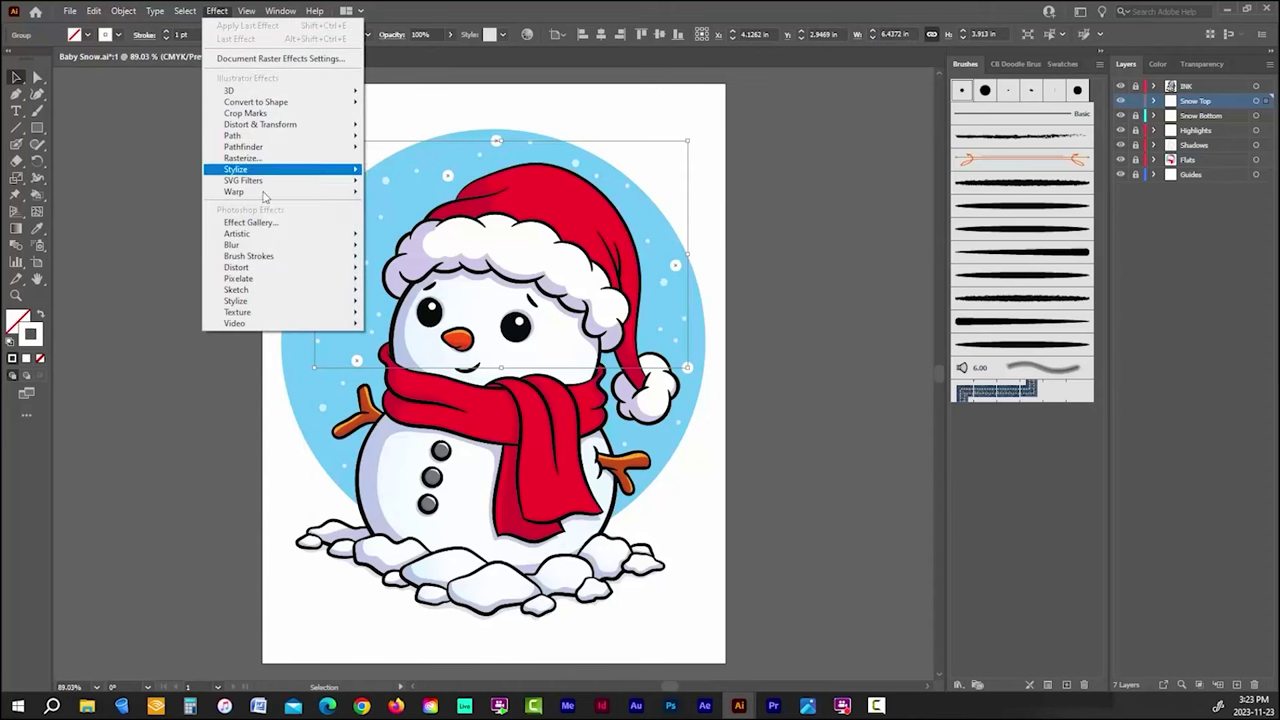
{"action": "mouse_move", "coordinate": [253, 246]}
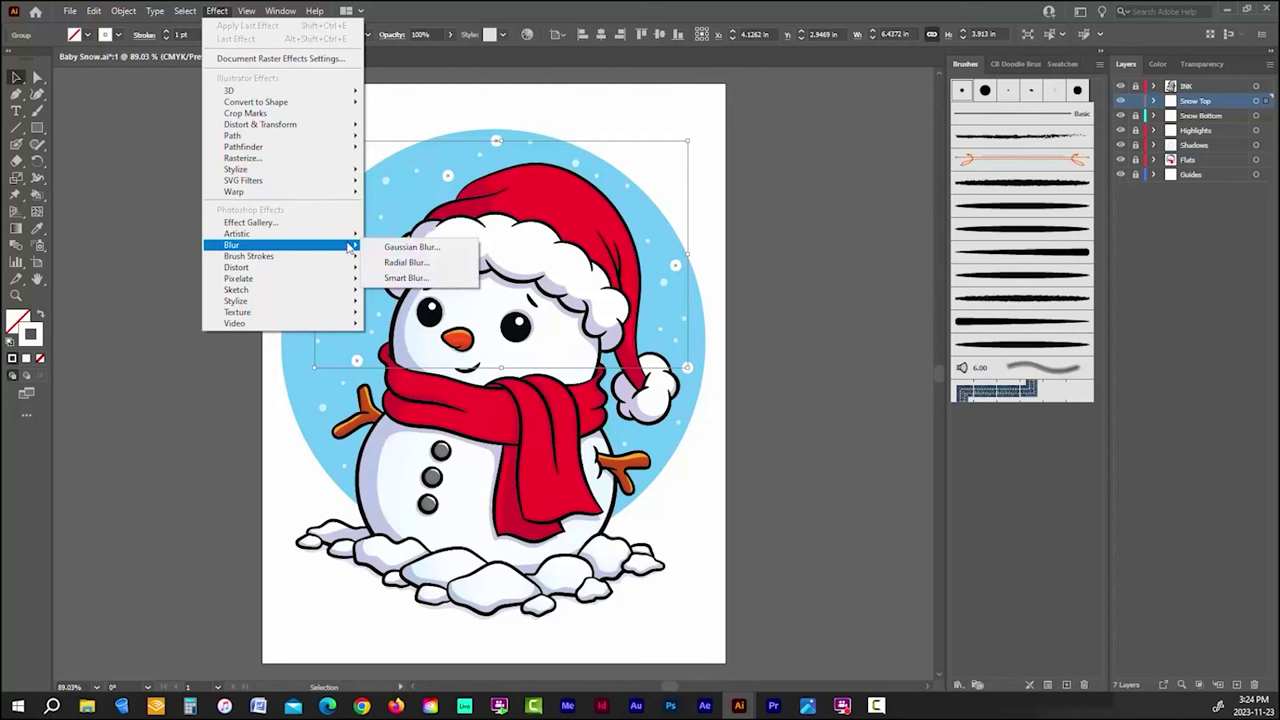
{"action": "left_click", "coordinate": [405, 248]}
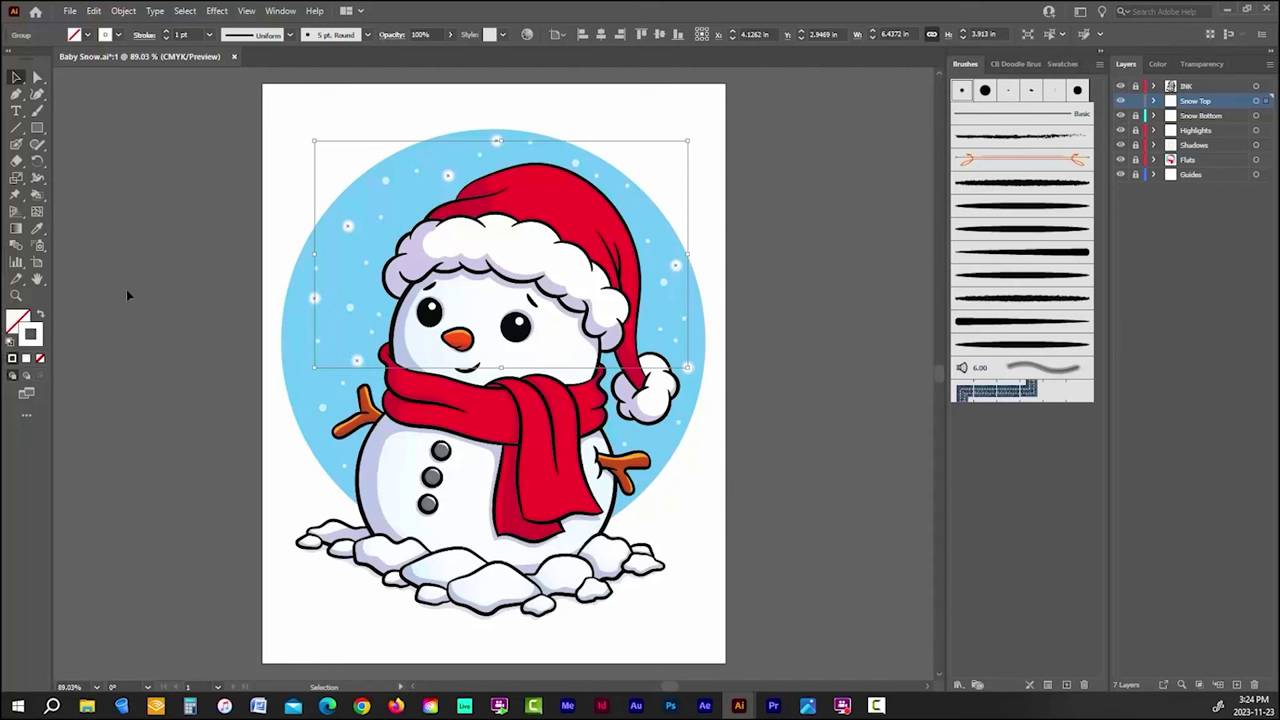
{"action": "left_click", "coordinate": [158, 285]}
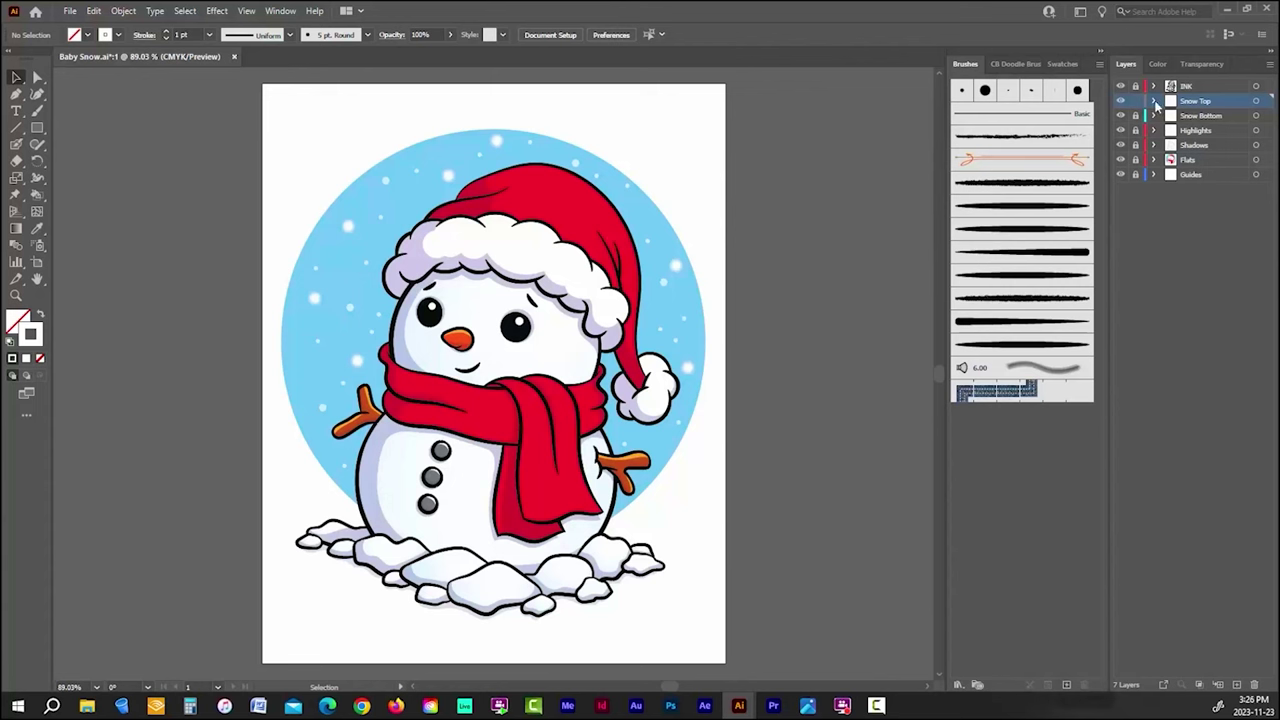
Step: Hide the Snow Top, Snow Bottom, Highlights and Shadows layers one by one, briefly toggling Flats, to review the drawing's build-up
{"action": "left_click", "coordinate": [1120, 100]}
{"action": "left_click", "coordinate": [1120, 115]}
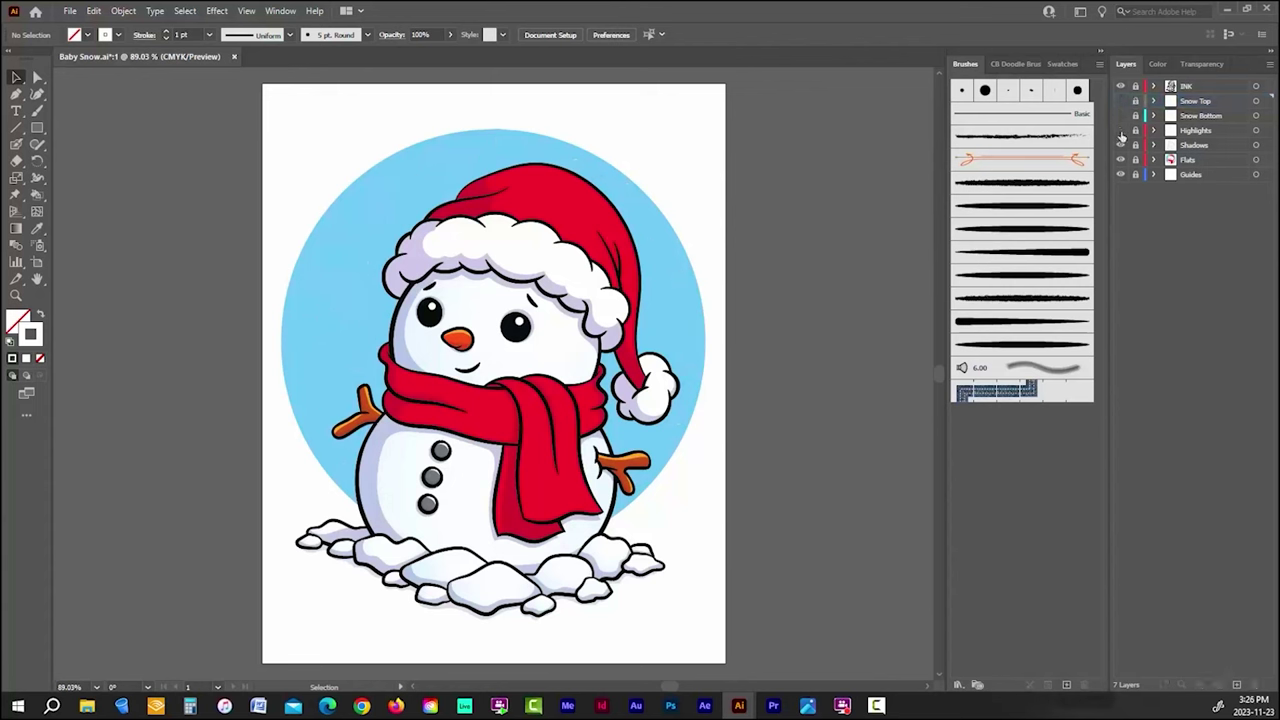
{"action": "left_click", "coordinate": [1120, 130]}
{"action": "left_click", "coordinate": [1120, 145]}
{"action": "left_click", "coordinate": [1120, 160]}
{"action": "left_click", "coordinate": [1121, 160]}
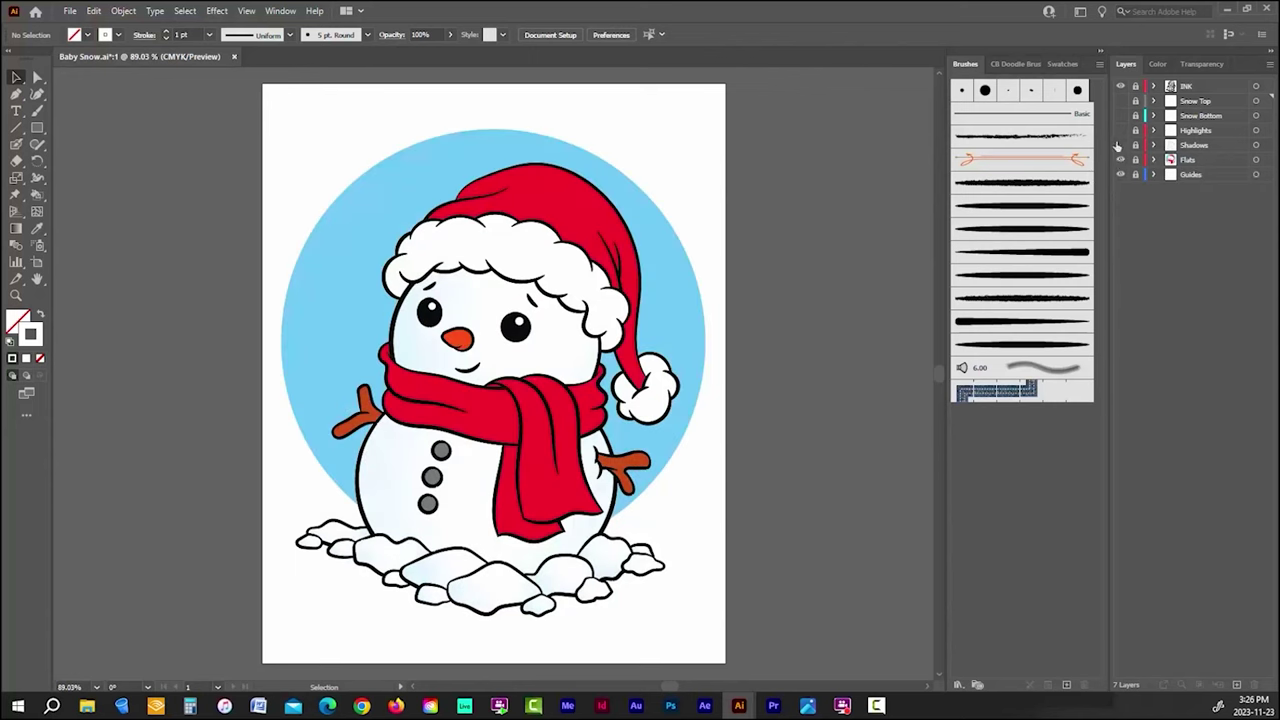
Step: Show the Shadows, Highlights, Snow Bottom and Snow Top layers again, one after another from the lowest up
{"action": "left_click", "coordinate": [1120, 145]}
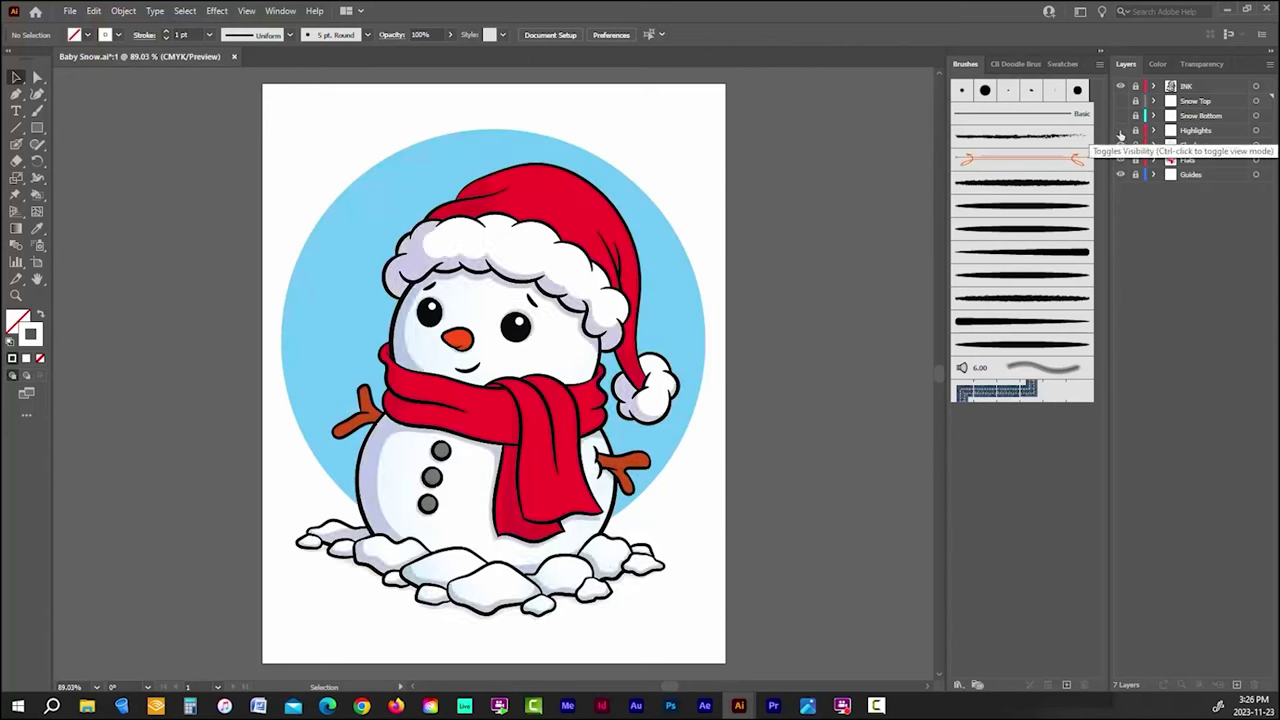
{"action": "left_click", "coordinate": [1120, 131]}
{"action": "left_click", "coordinate": [1120, 115]}
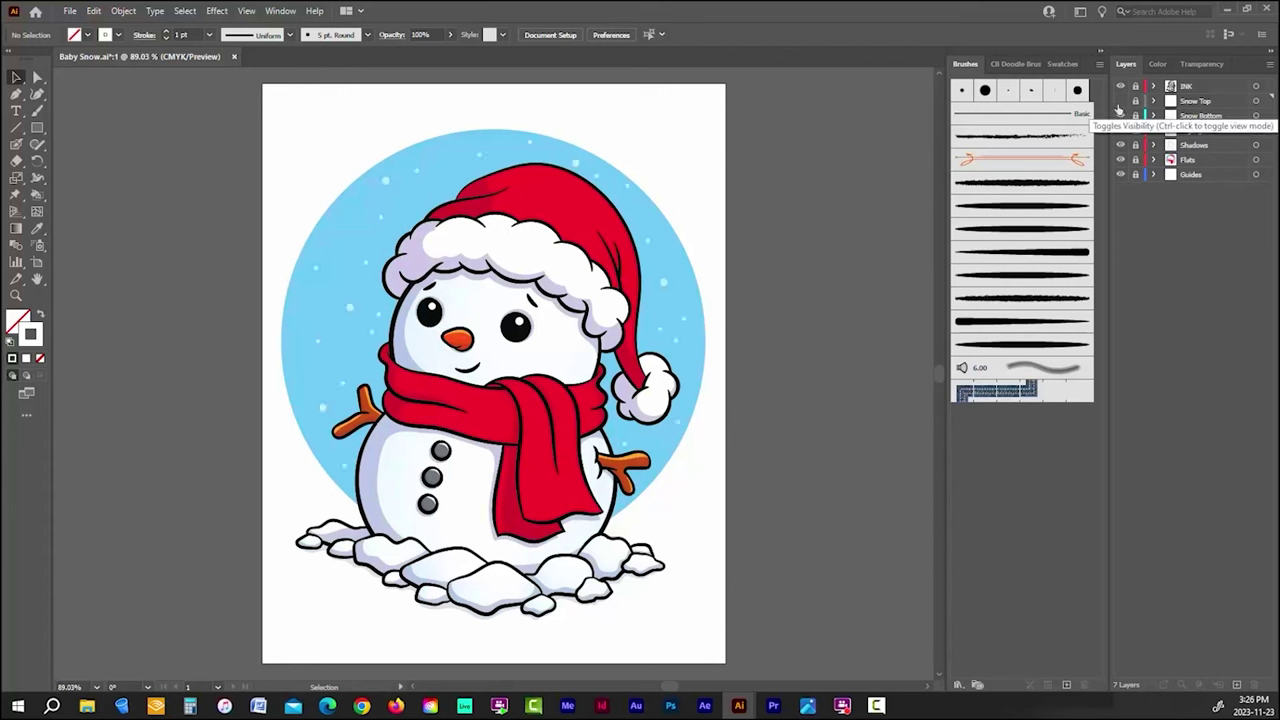
{"action": "left_click", "coordinate": [1120, 101]}
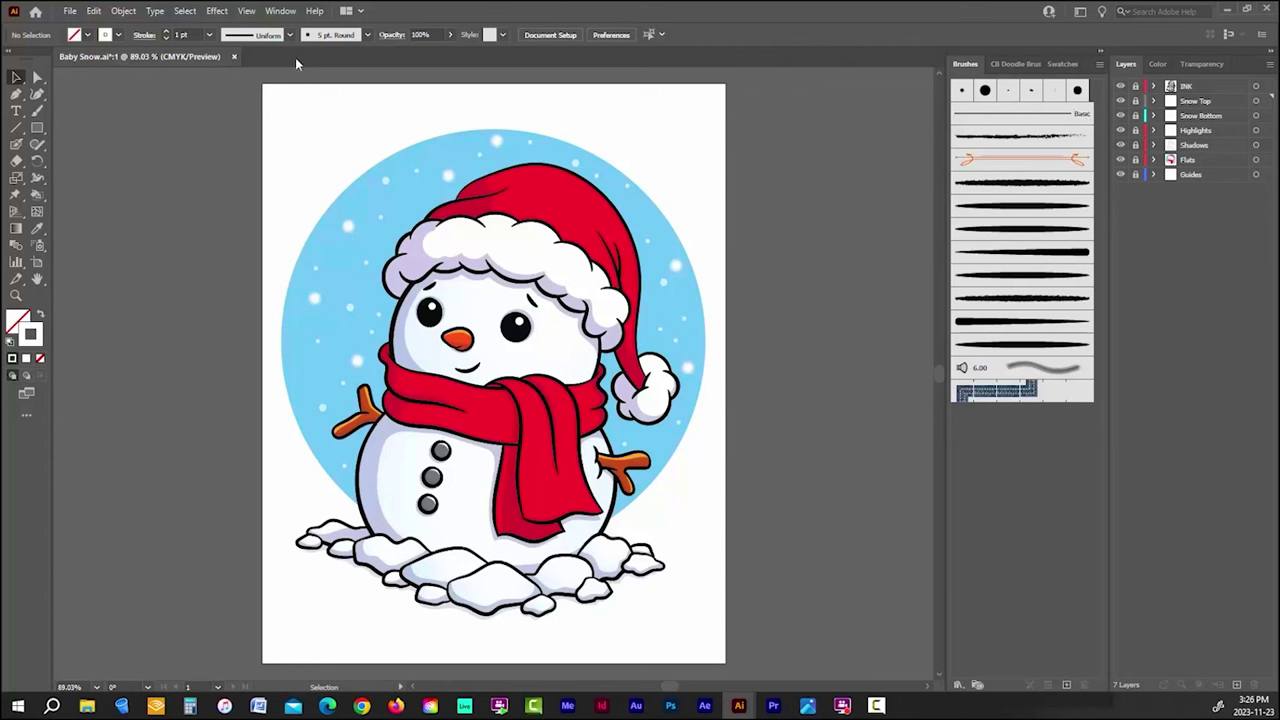
Step: Export the illustration to the Desktop as a PNG named Baby Snow-01 with Use Artboards enabled, and view the exported image beside the artwork
{"action": "left_click", "coordinate": [70, 12]}
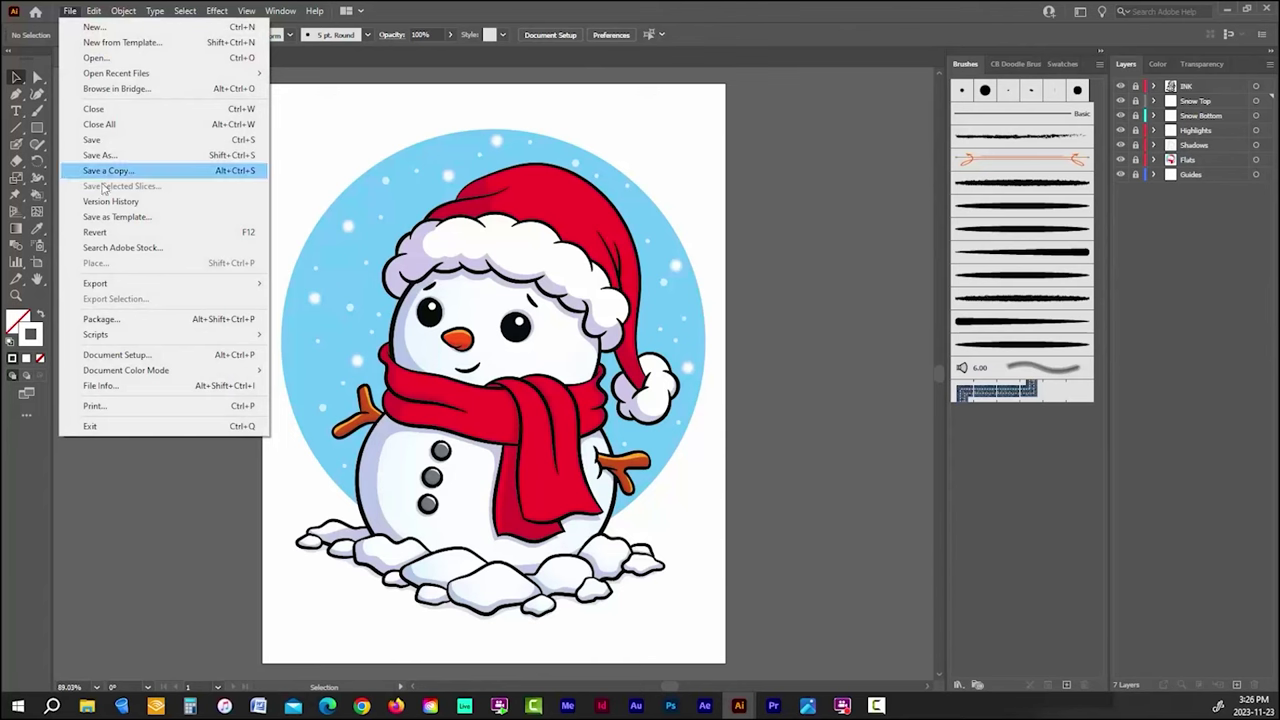
{"action": "mouse_move", "coordinate": [108, 286]}
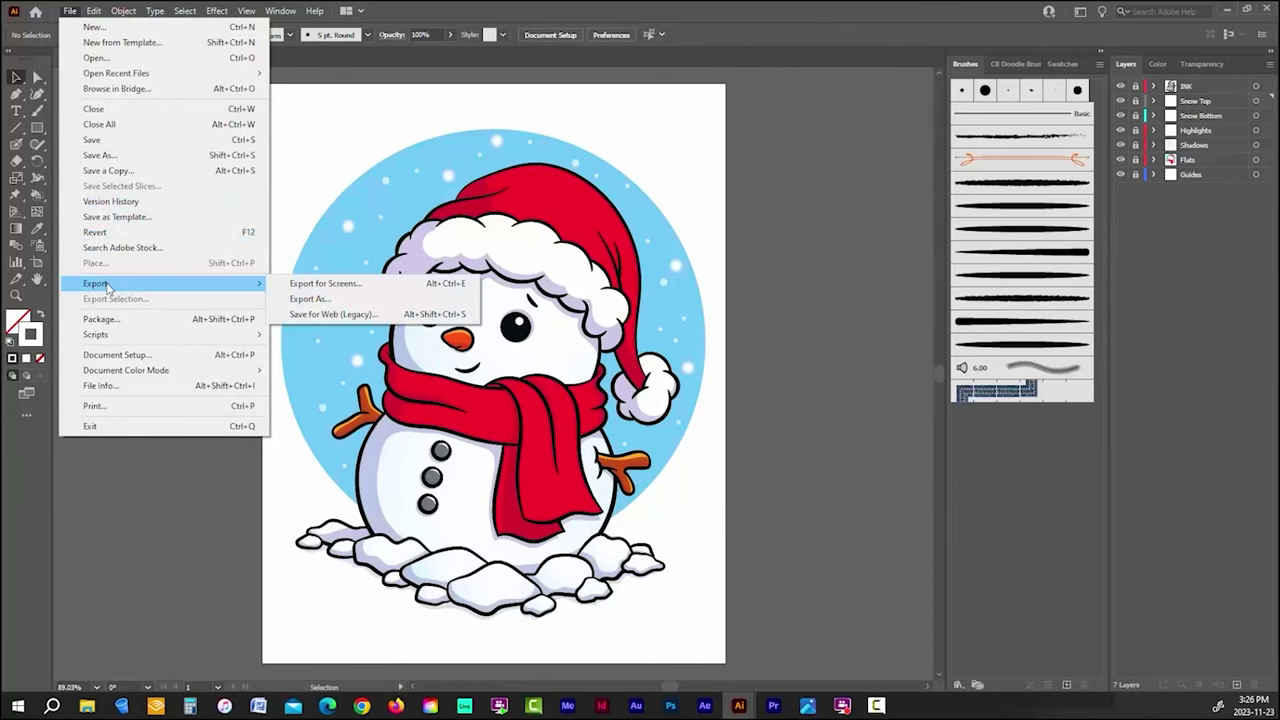
{"action": "left_click", "coordinate": [308, 299]}
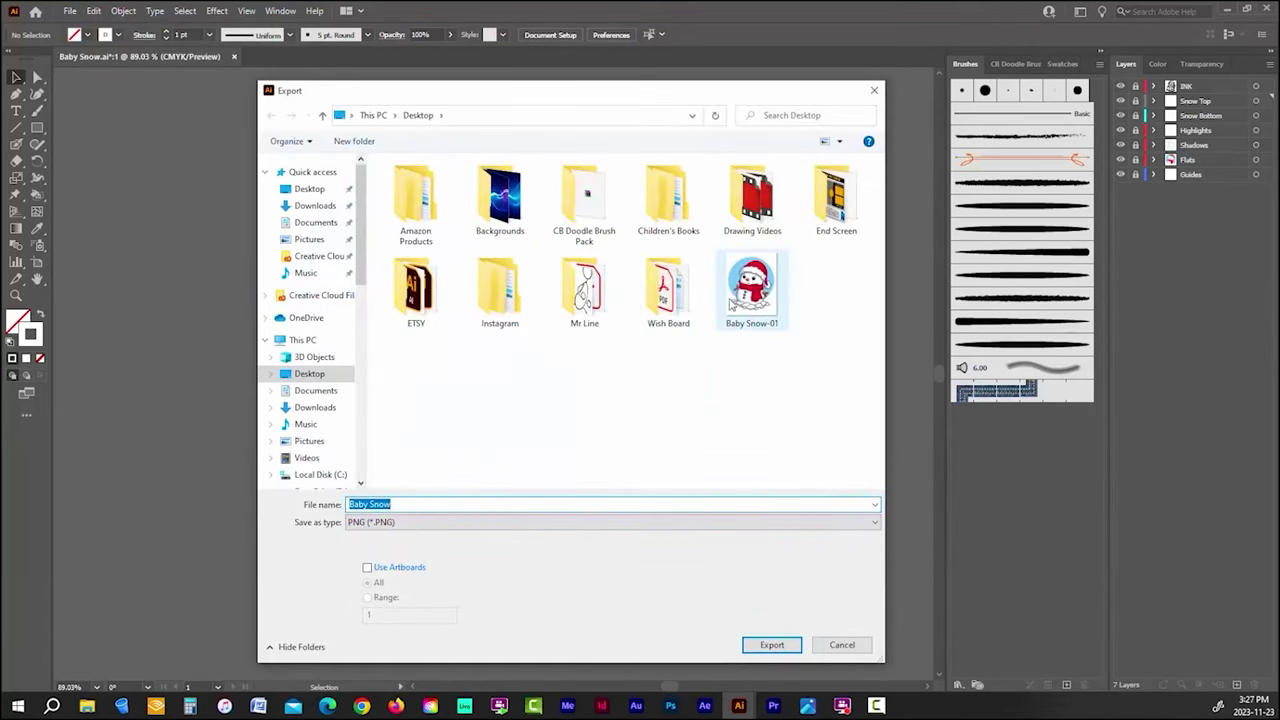
{"action": "left_click", "coordinate": [745, 295]}
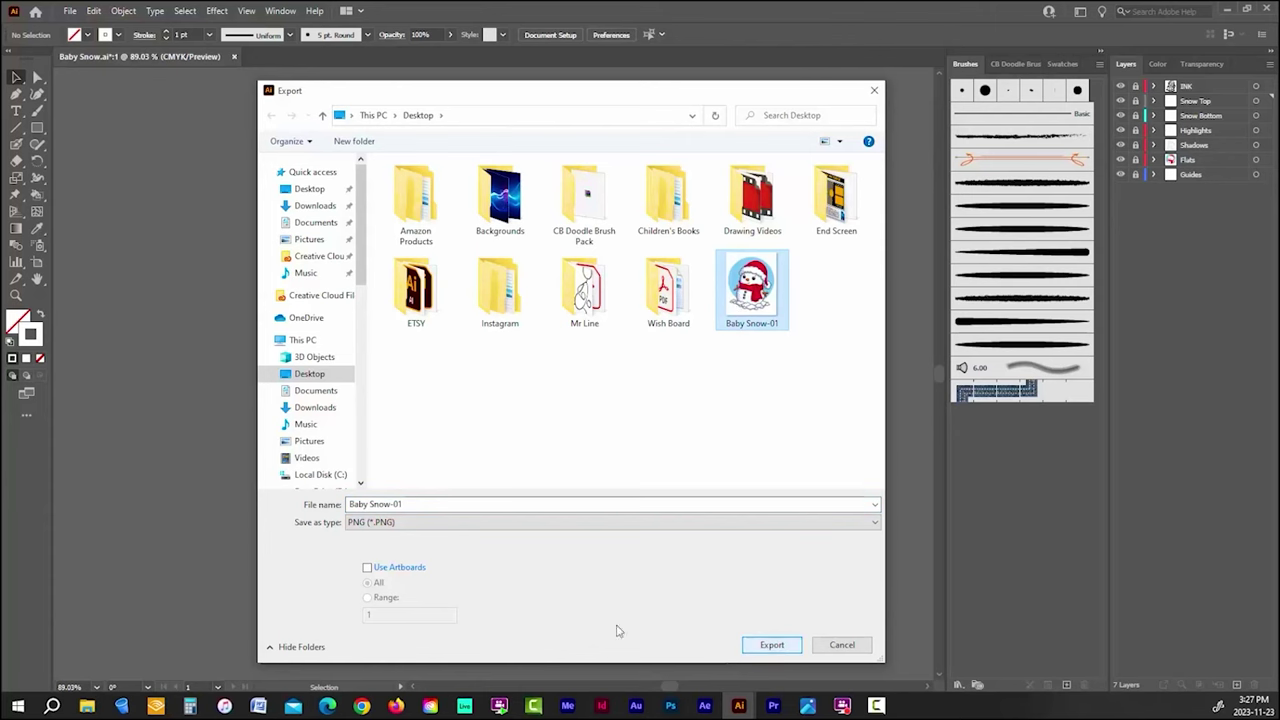
{"action": "left_click", "coordinate": [367, 567]}
{"action": "left_click", "coordinate": [772, 645]}
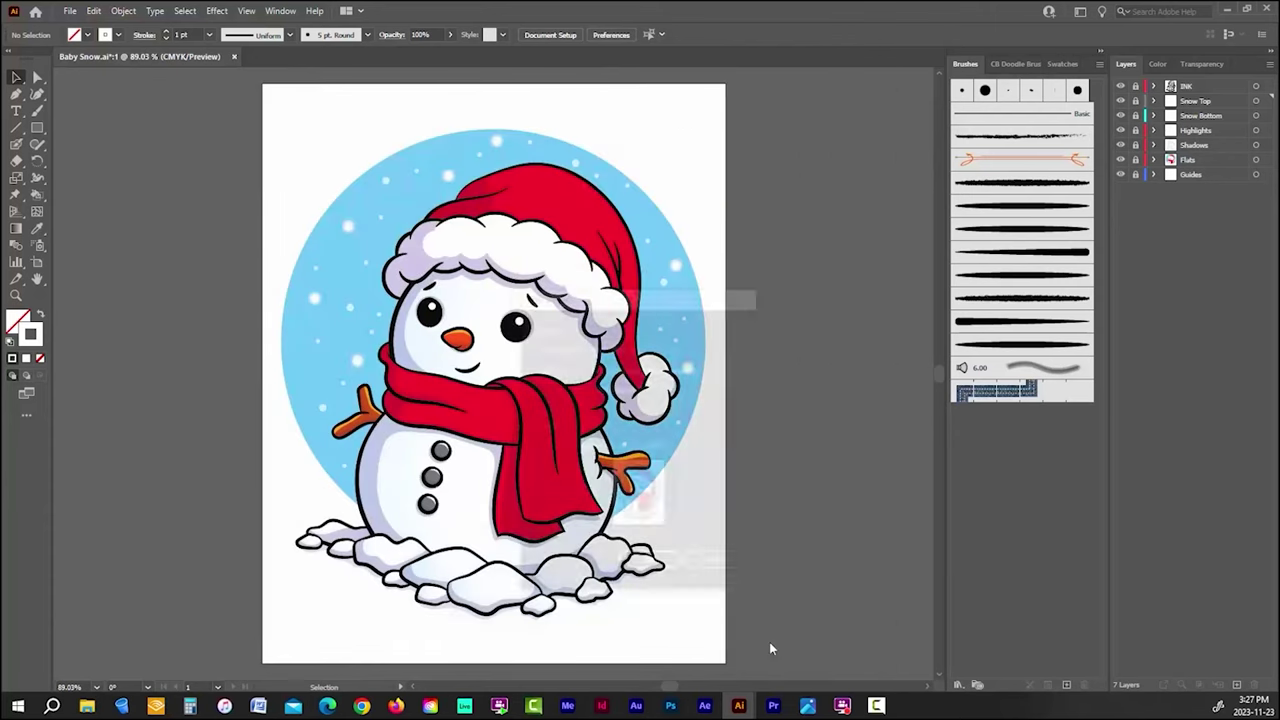
{"action": "left_click", "coordinate": [658, 567]}
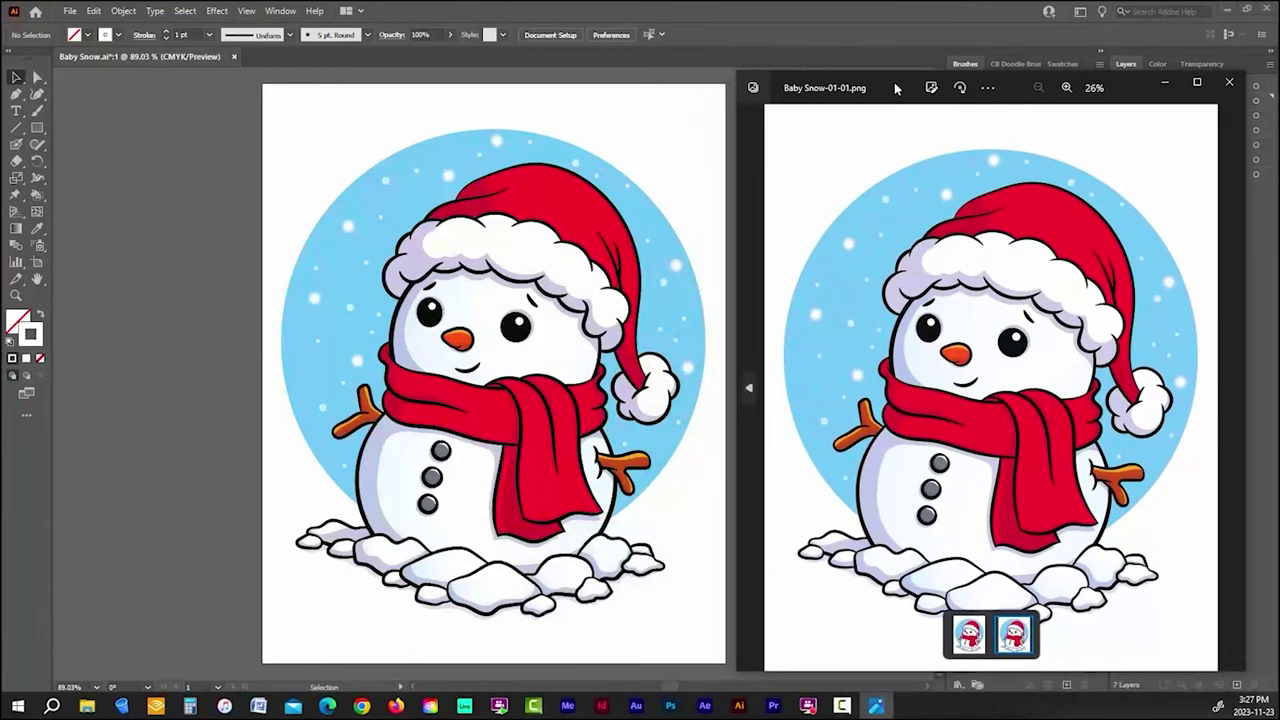
{"action": "left_click_drag", "start_coordinate": [896, 88], "coordinate": [896, 80]}
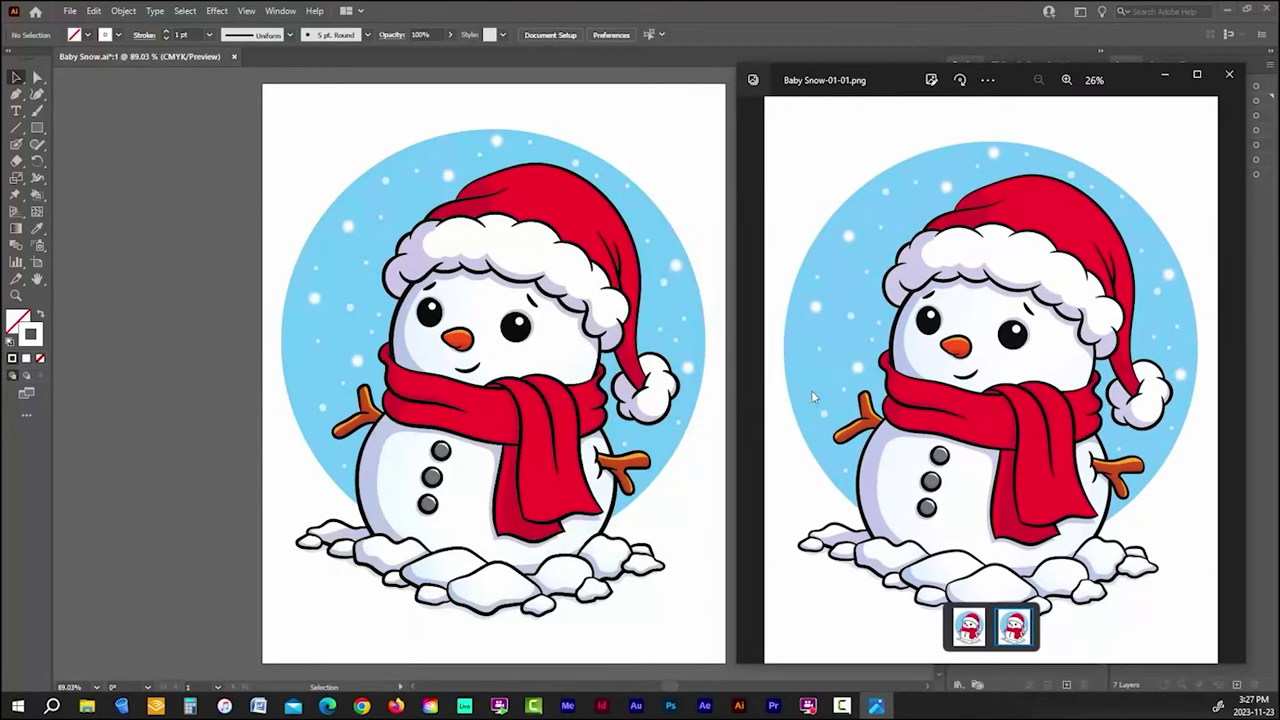